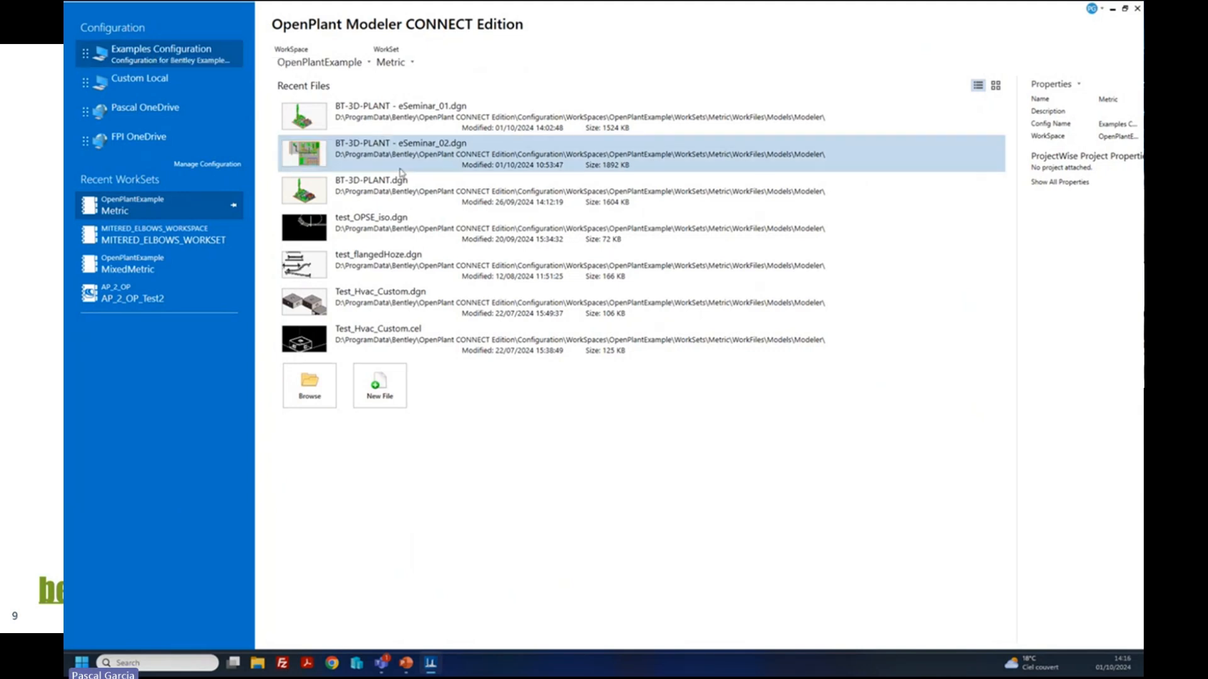
- Open BT-3D-PLANT - eSeminar_01.dgn from the OpenPlantExample workspace and Metric workset, and close the Reports Selector
click(355, 65)
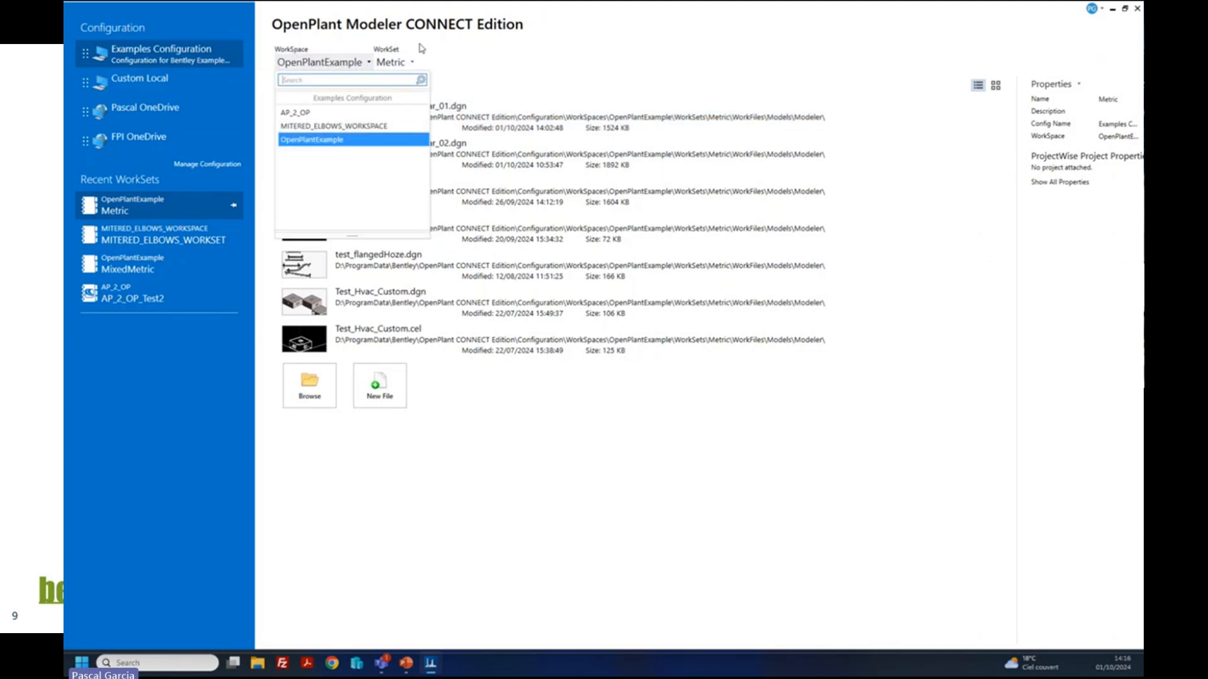
click(412, 64)
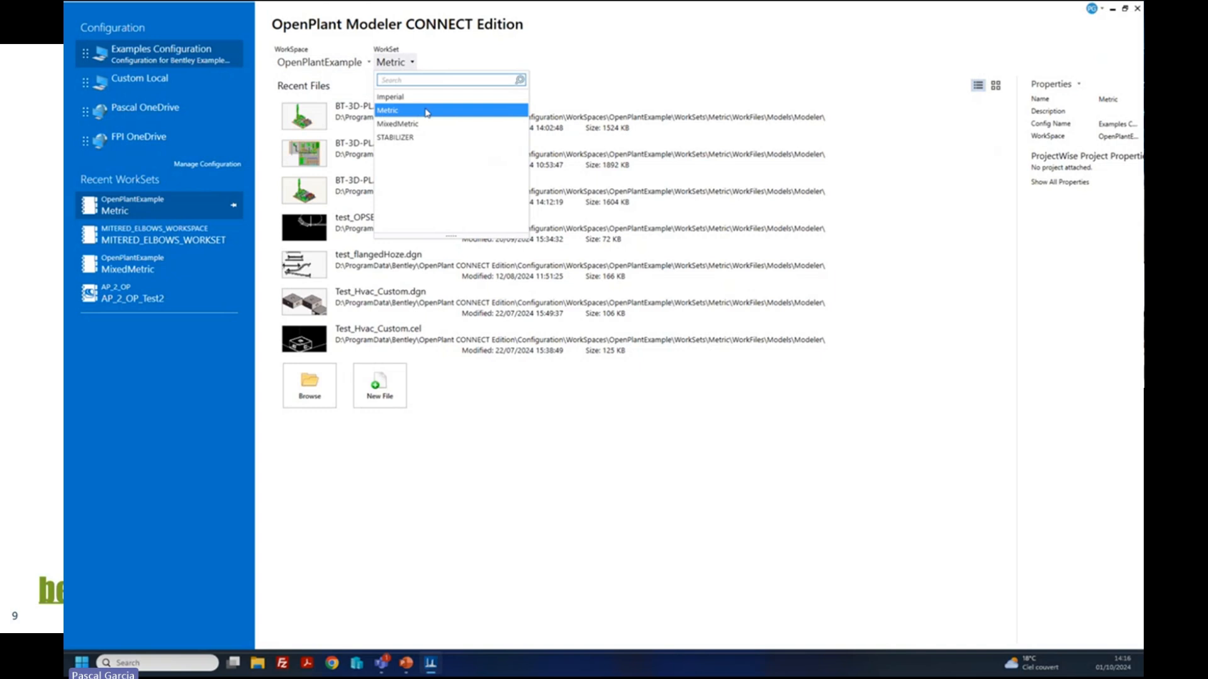
click(568, 92)
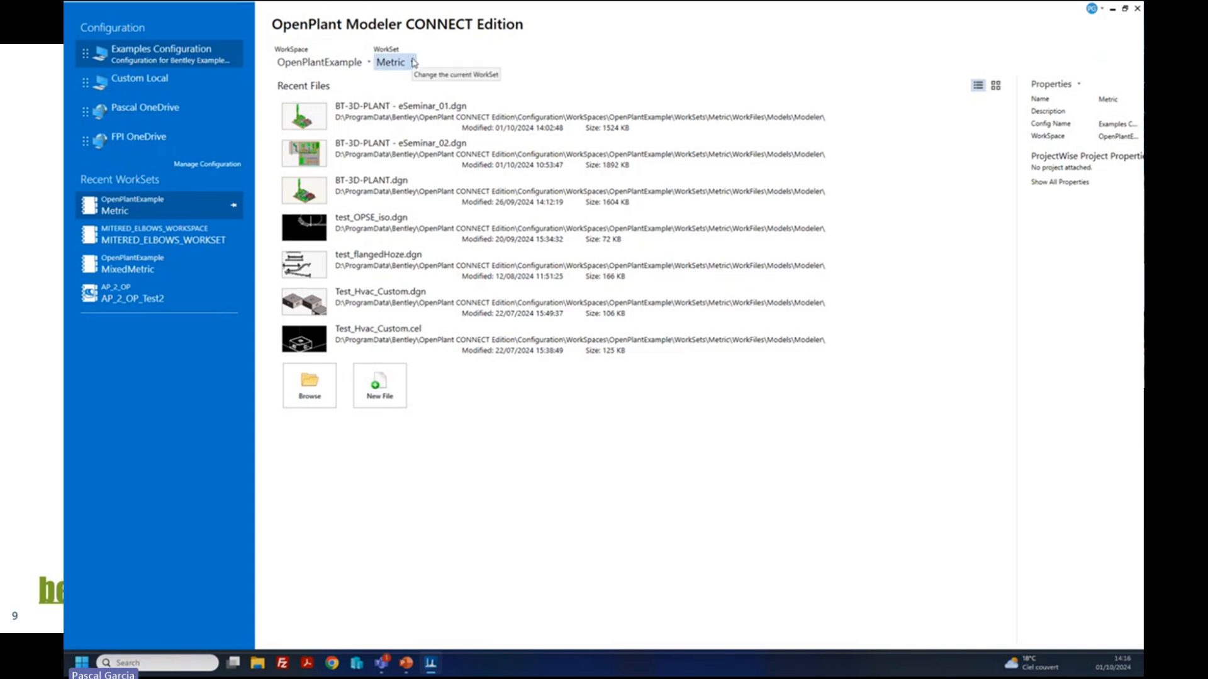
click(388, 115)
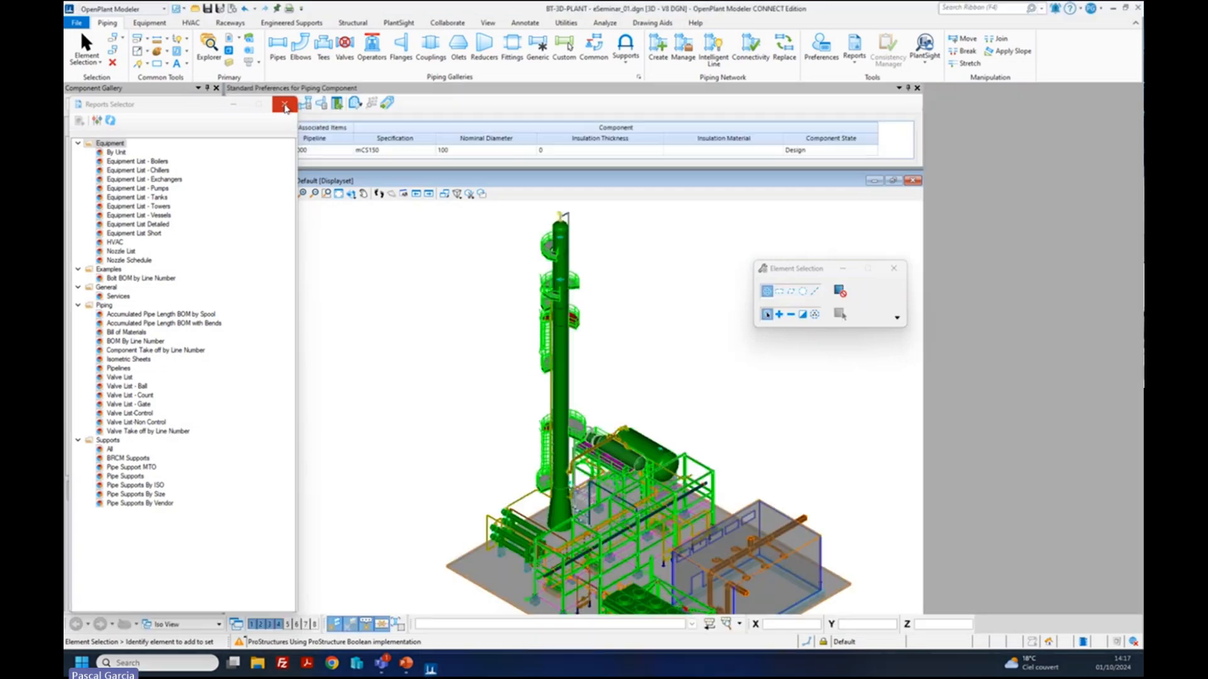
click(285, 108)
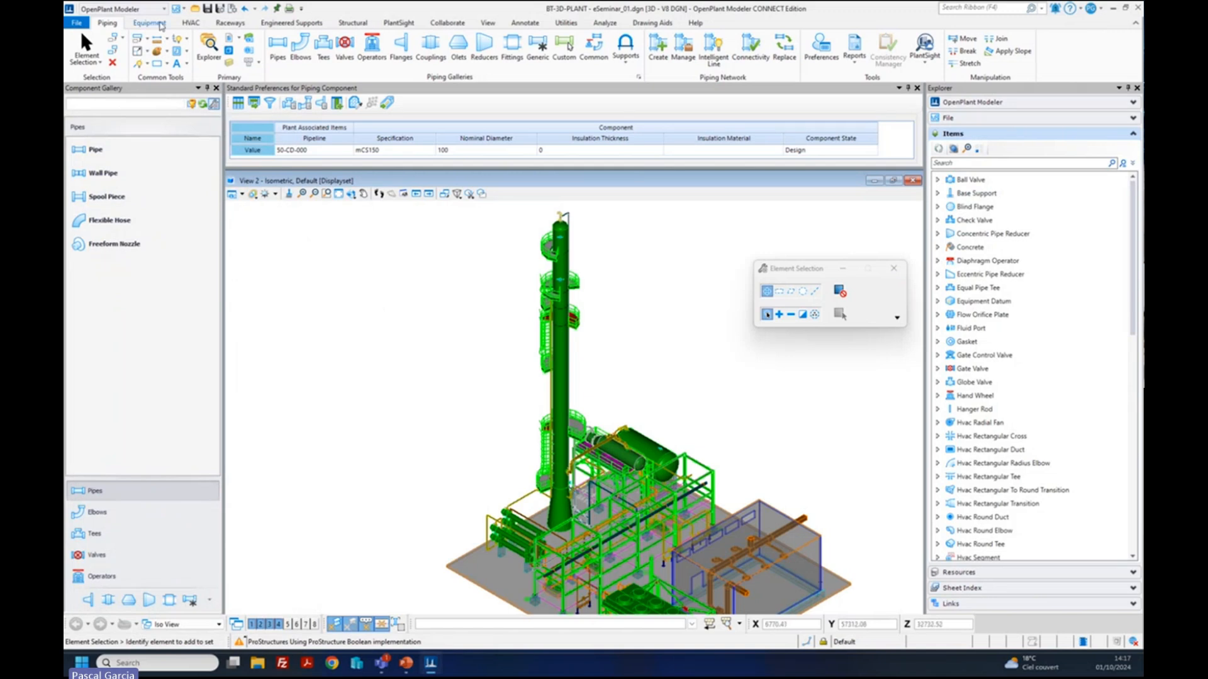
- Examine the Modeling workflow's view, curve, solid, surface, mesh and content tools, and return to the OpenPlant Modeler workflow
click(165, 8)
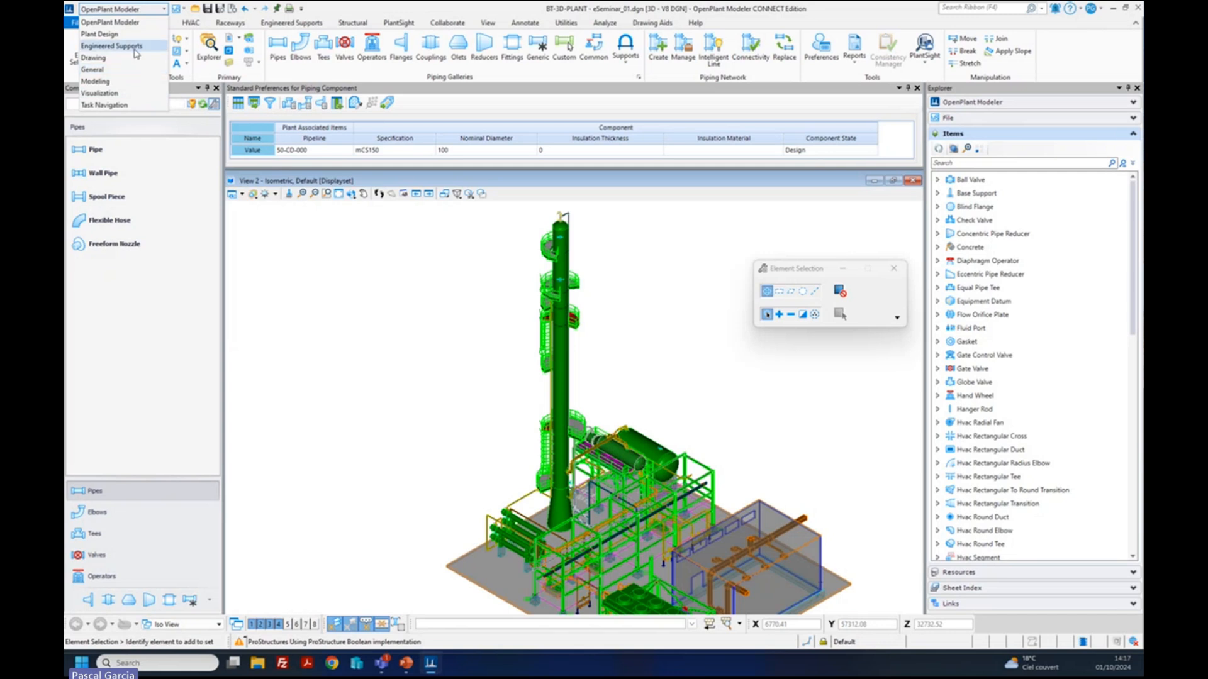
click(134, 82)
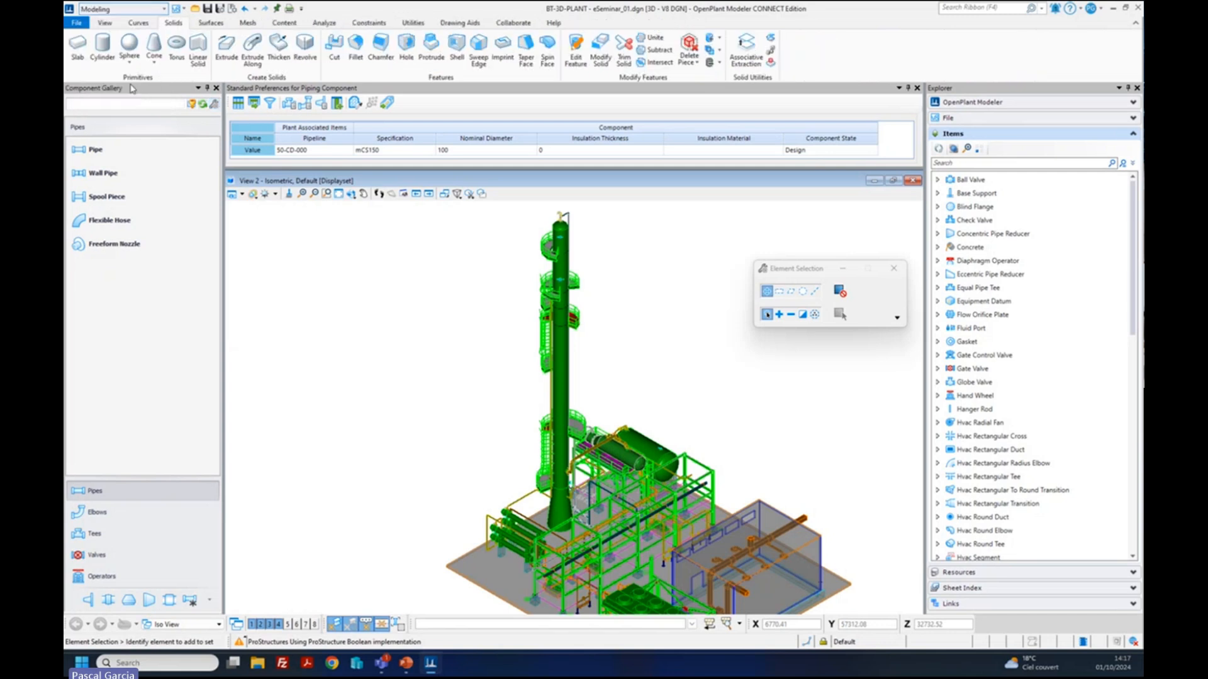
click(109, 24)
click(140, 24)
click(175, 24)
click(211, 24)
click(248, 23)
click(284, 24)
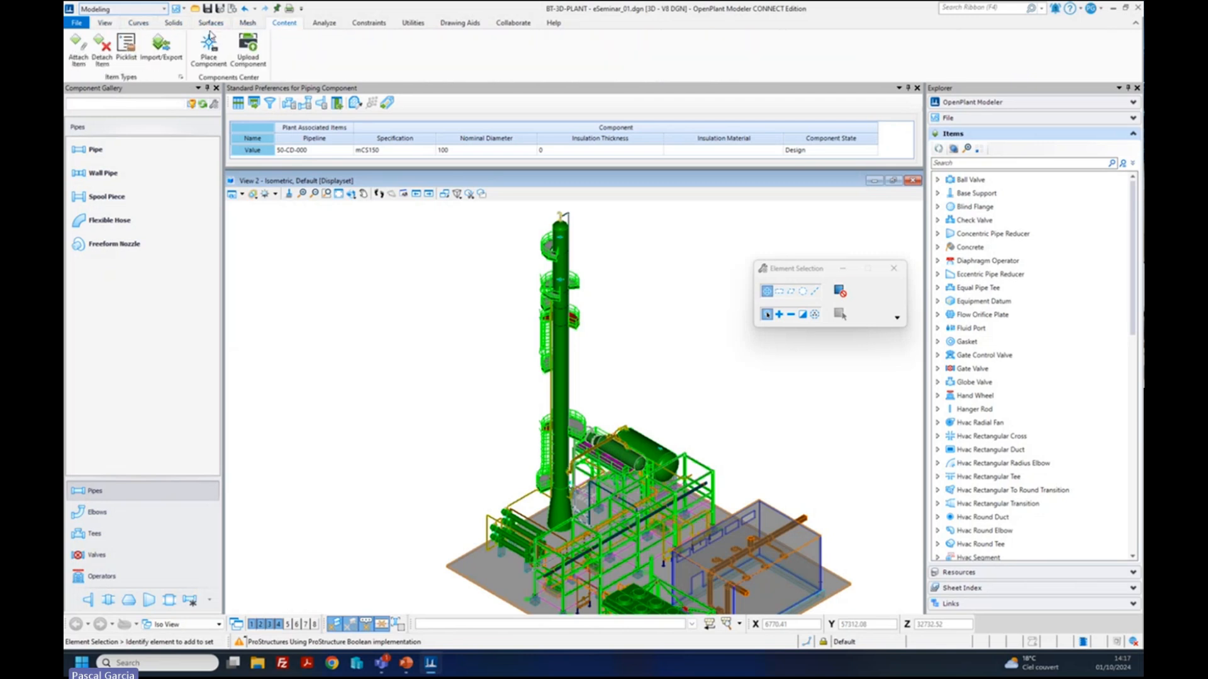
click(175, 23)
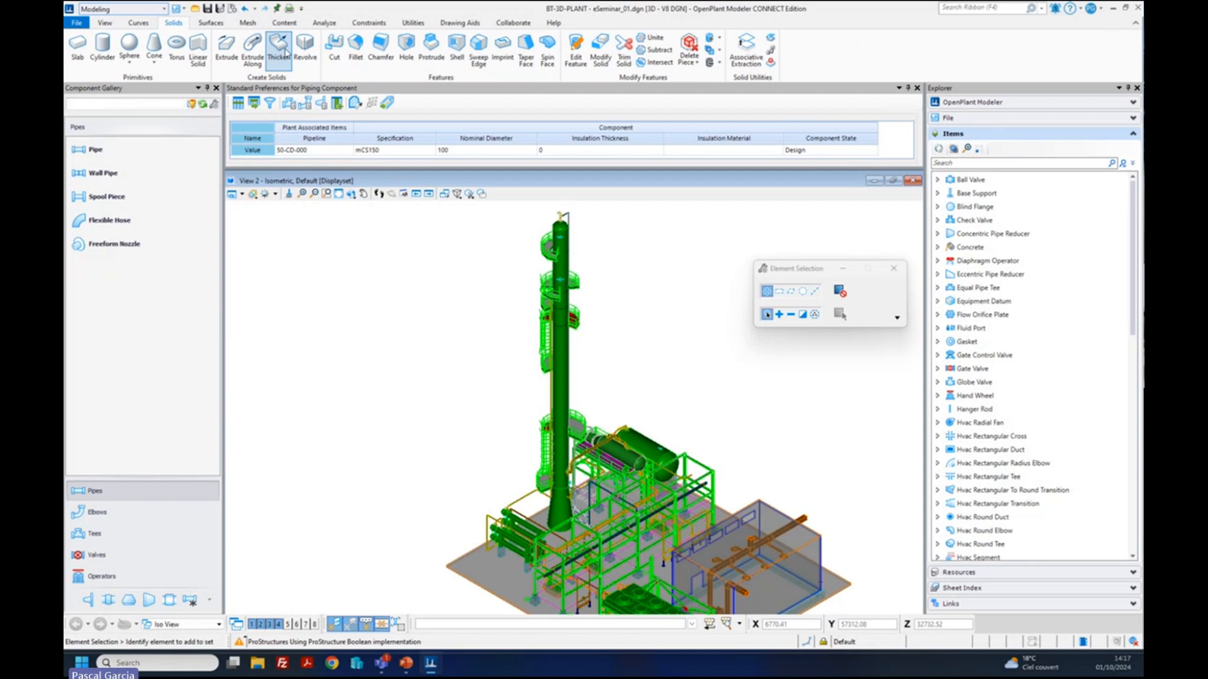
click(210, 23)
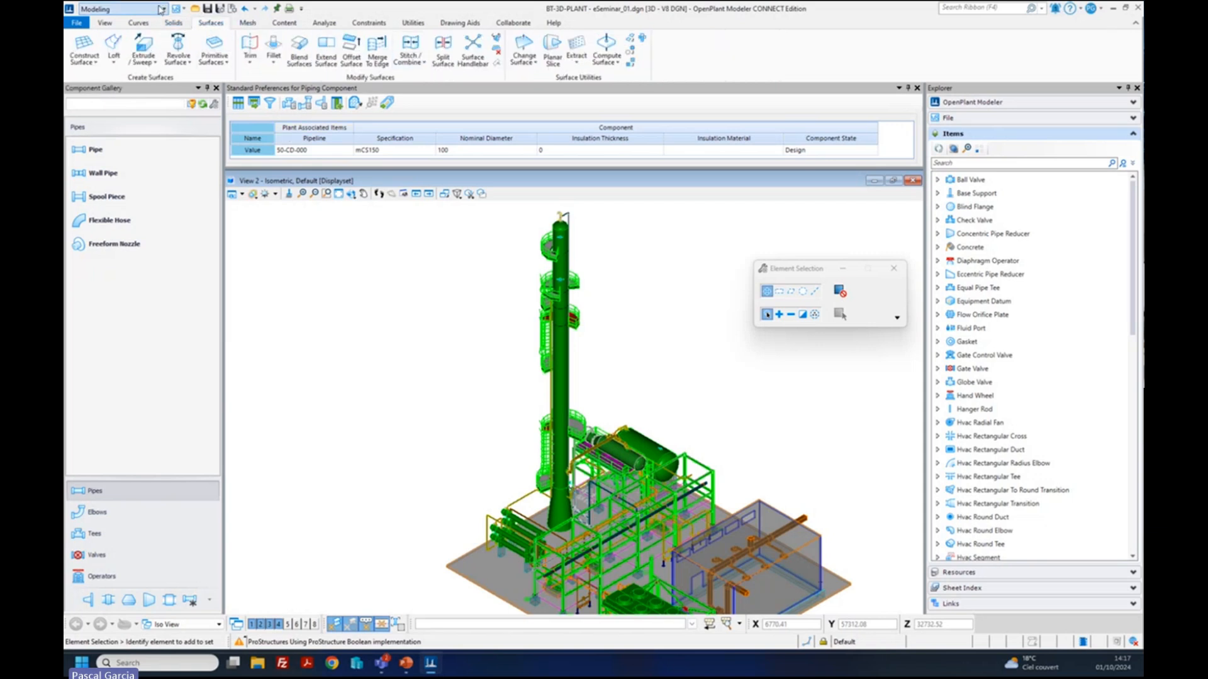
click(163, 9)
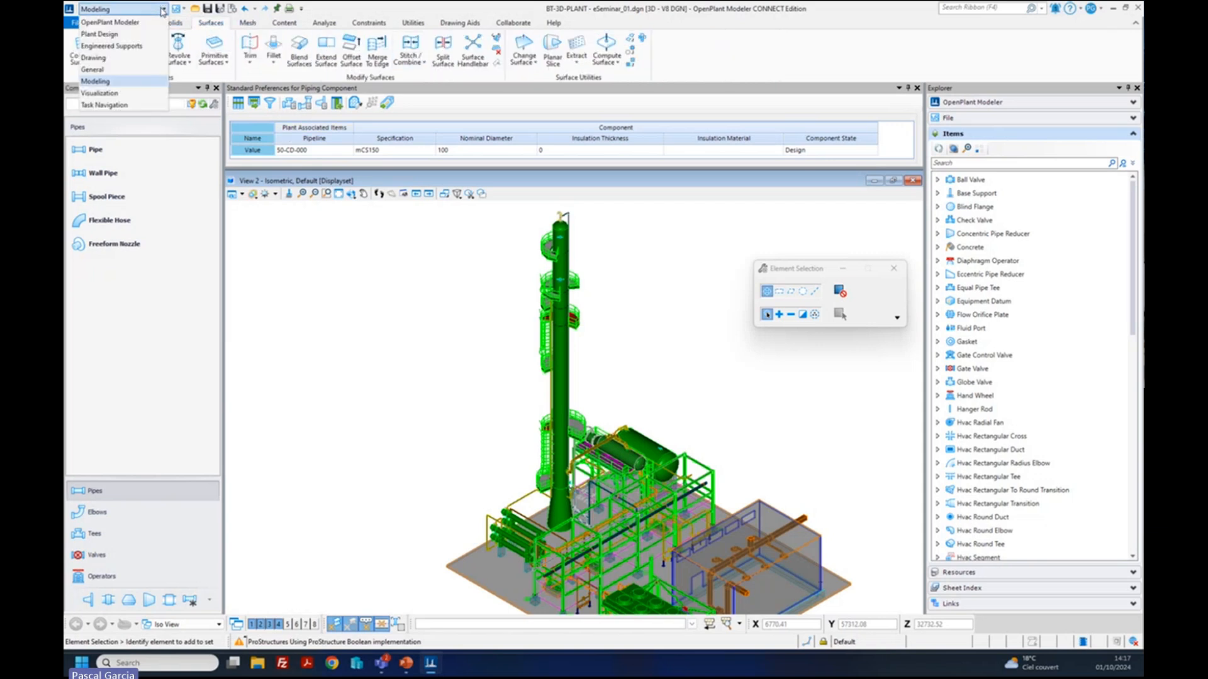
click(126, 22)
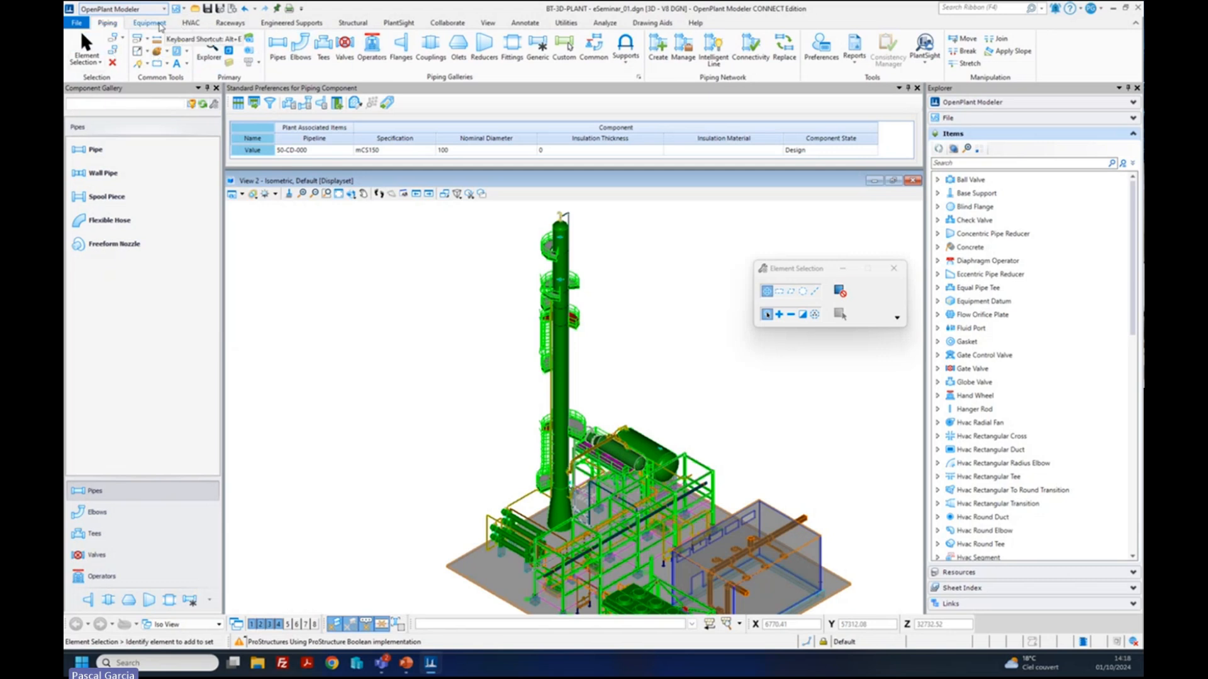
- Review the tools available for the equipment, HVAC, raceways, engineered supports and structural disciplines
click(159, 25)
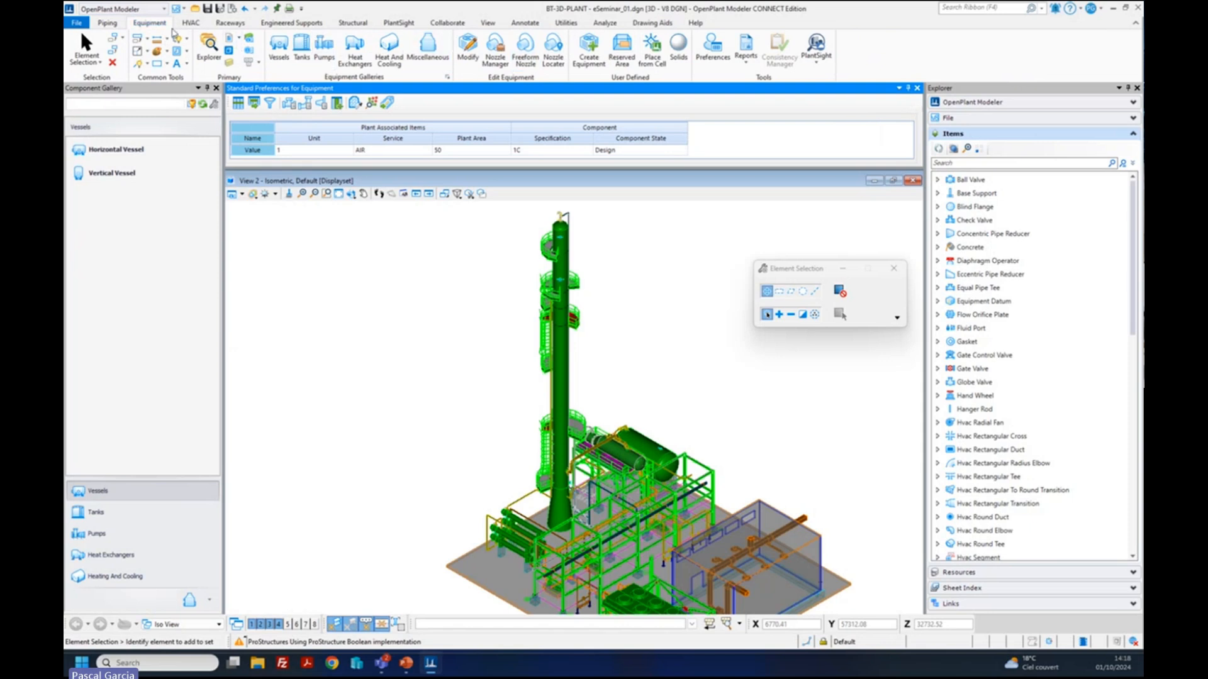
click(191, 26)
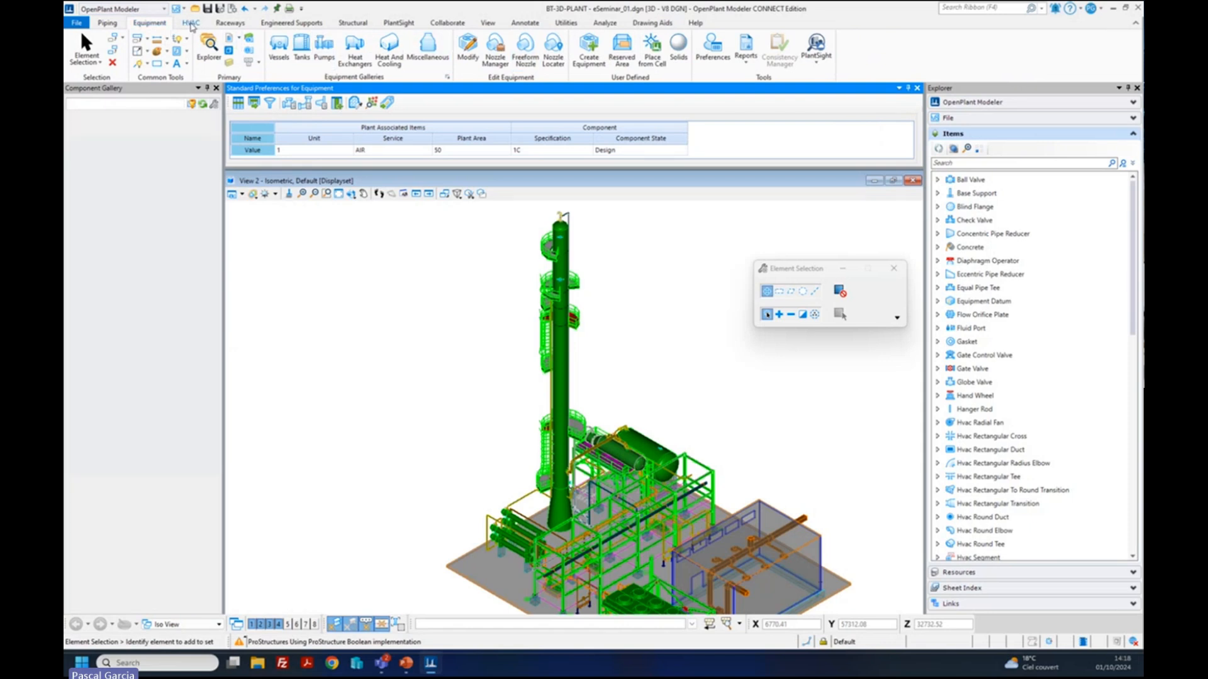
click(230, 23)
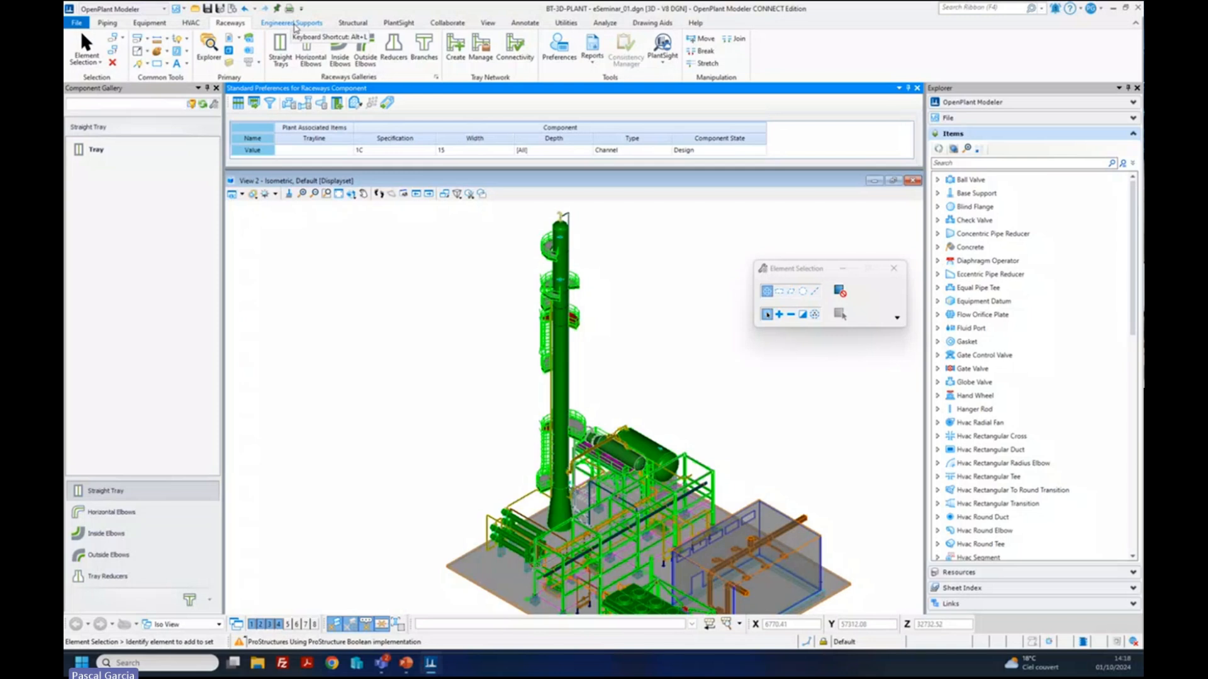
click(294, 25)
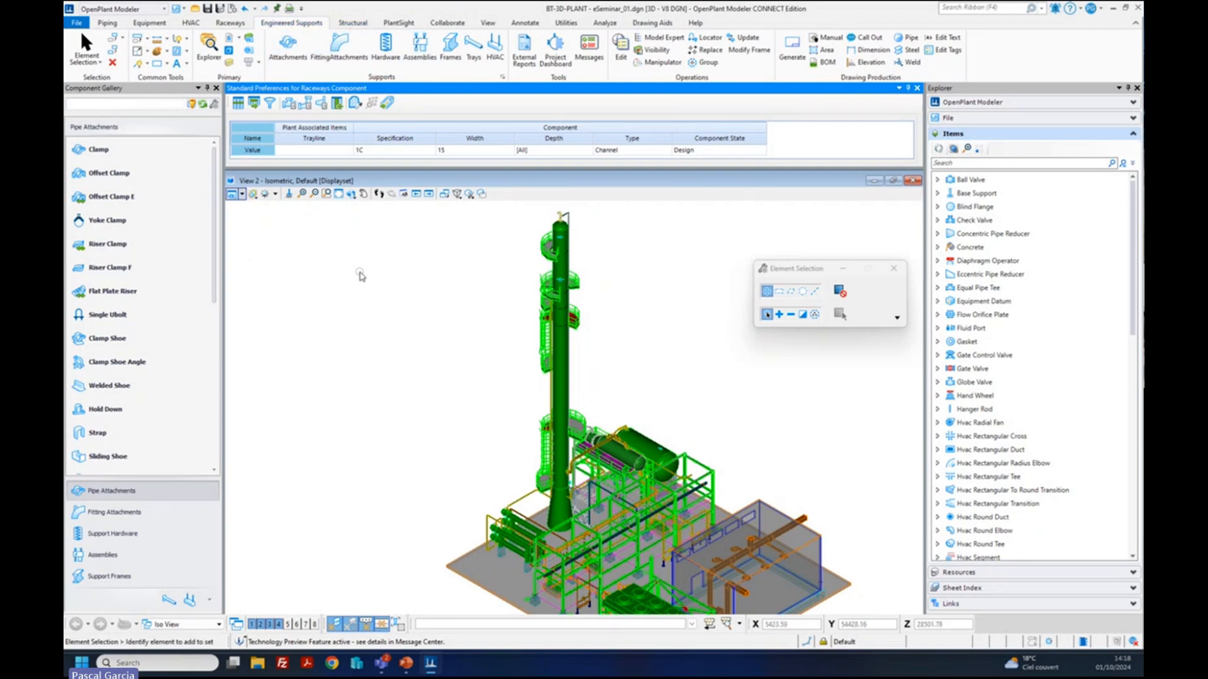
click(349, 23)
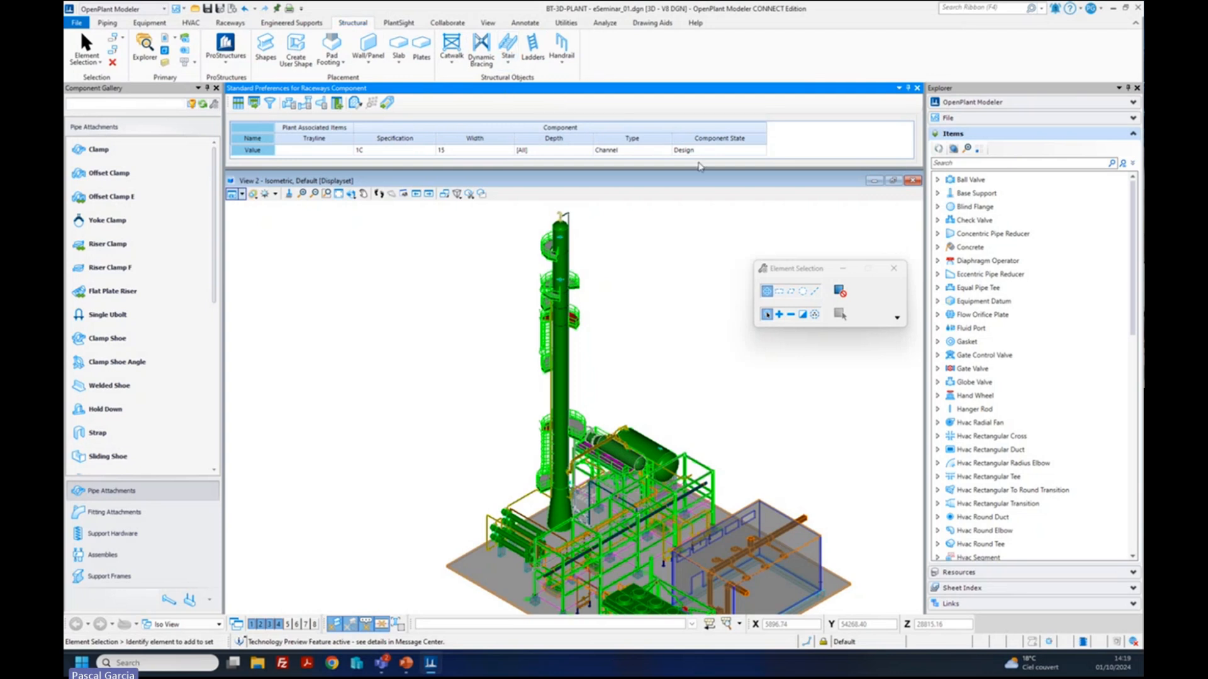
- Review the PlantSight, collaboration, view, annotation and utility tools
click(400, 24)
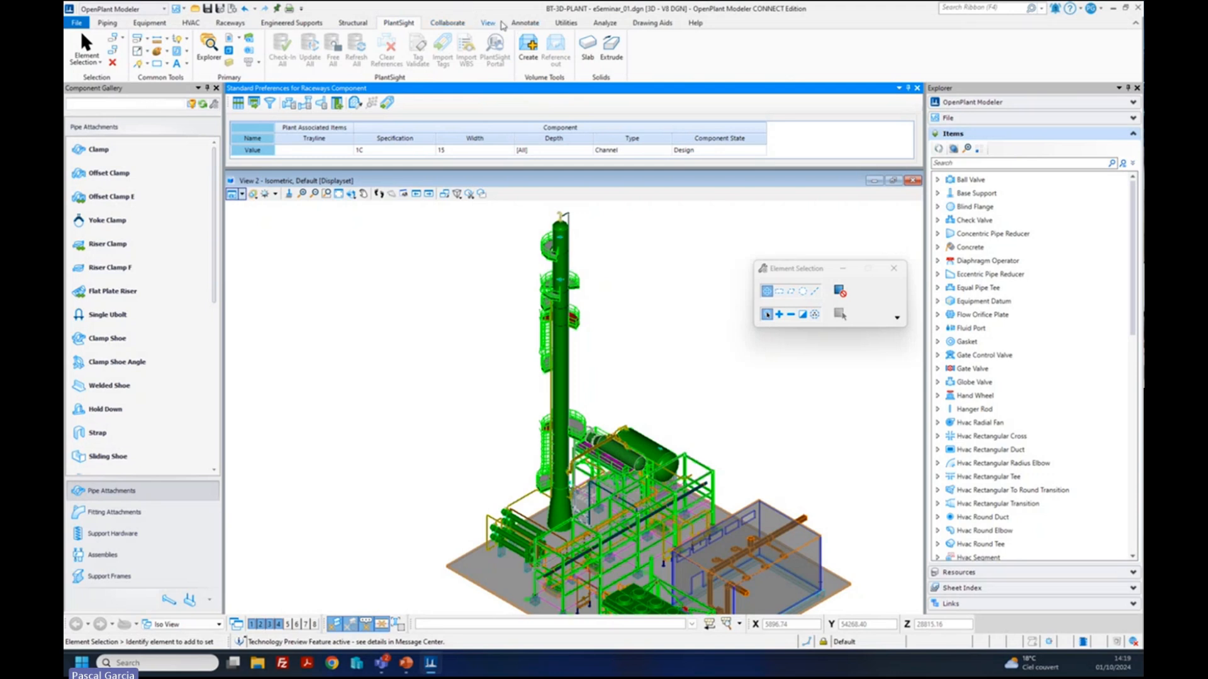
click(456, 23)
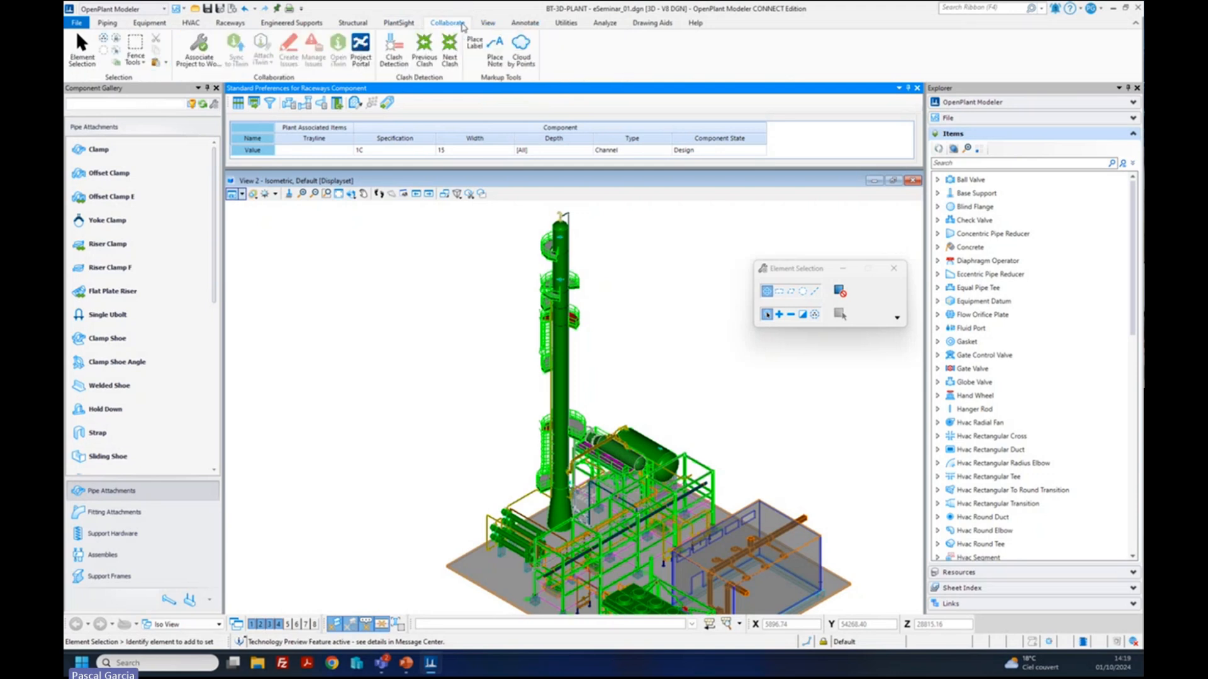
click(487, 23)
click(525, 24)
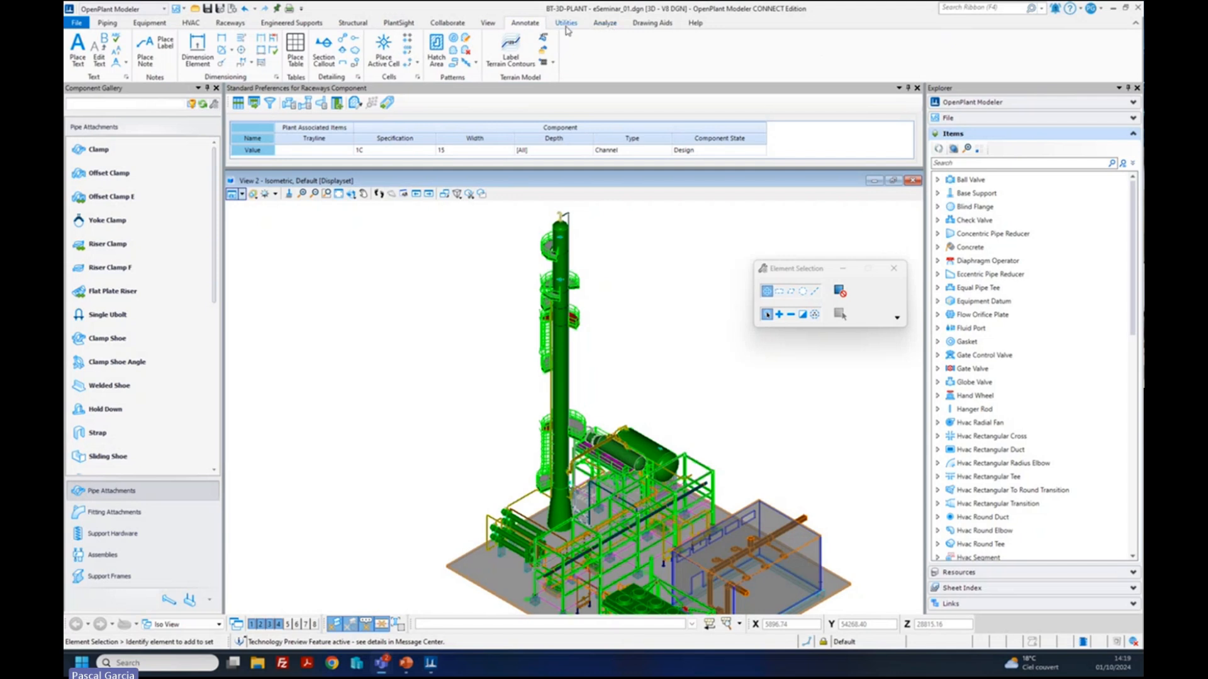
click(565, 25)
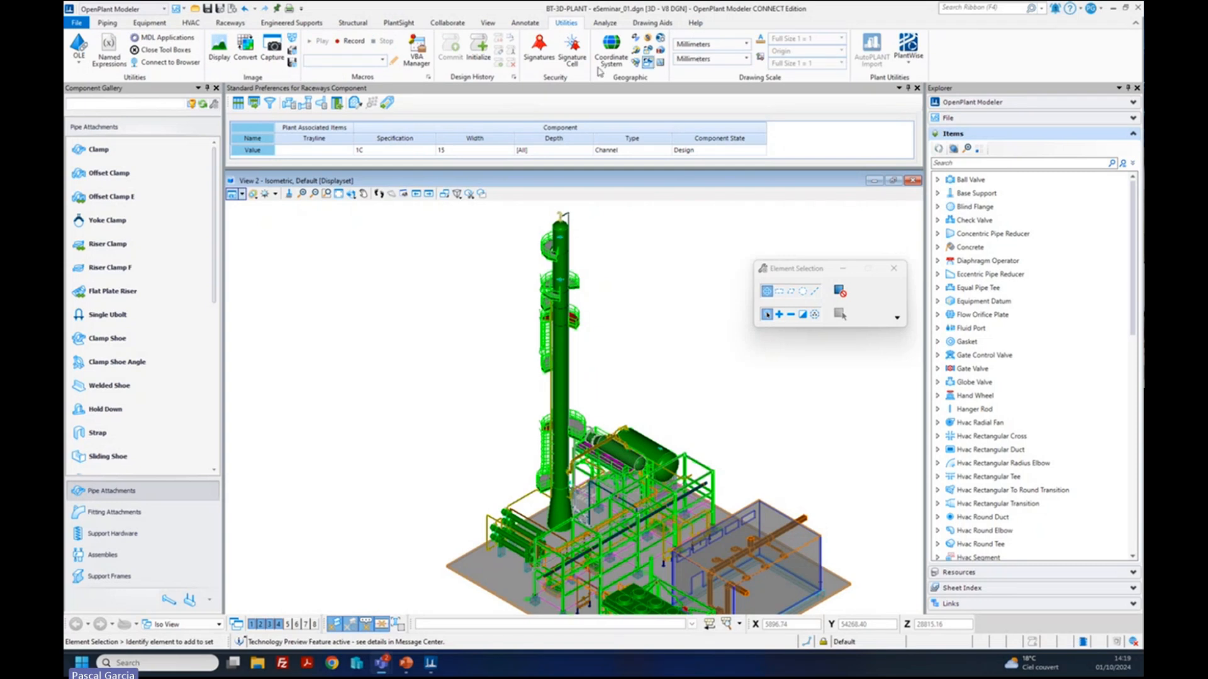
- Return to the piping tools and review the files attached as references to the model, closing the References dialog when done
click(104, 23)
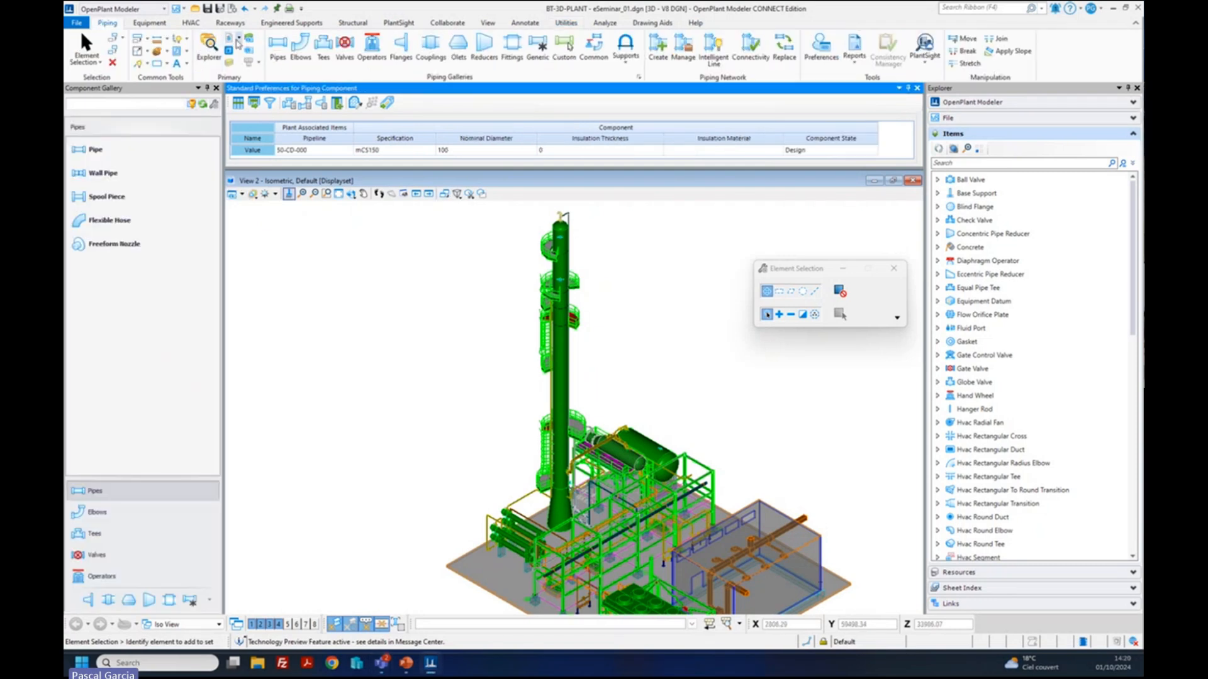
click(239, 39)
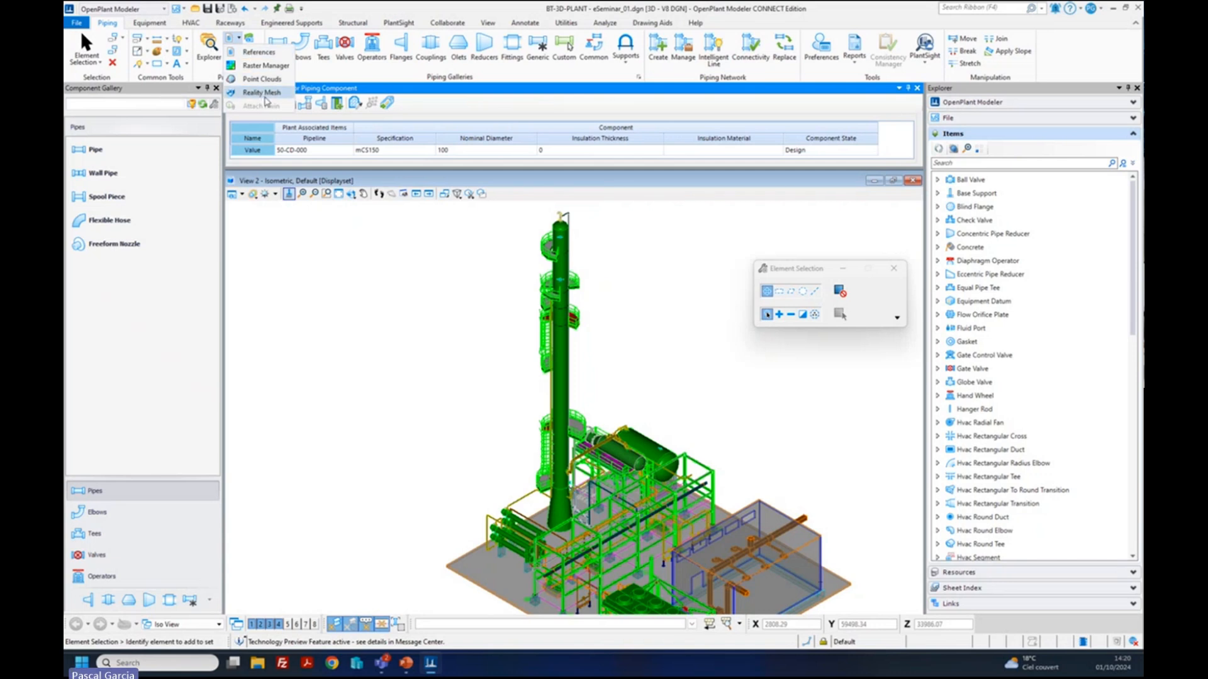
click(263, 55)
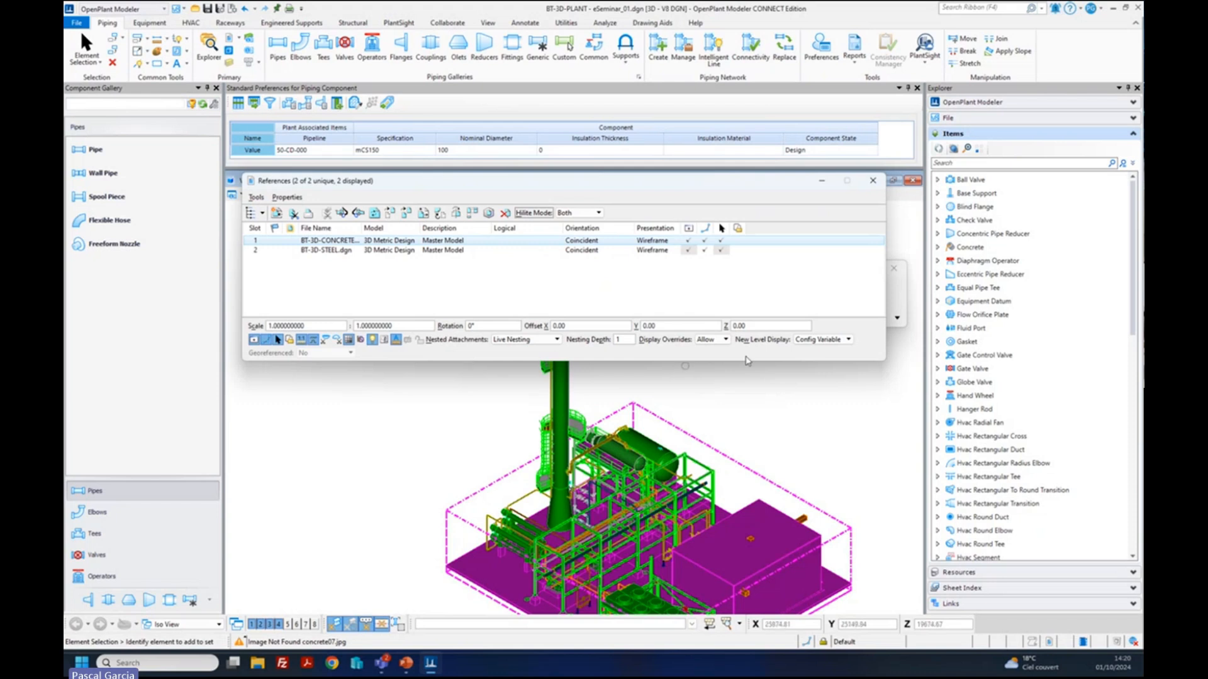
click(872, 182)
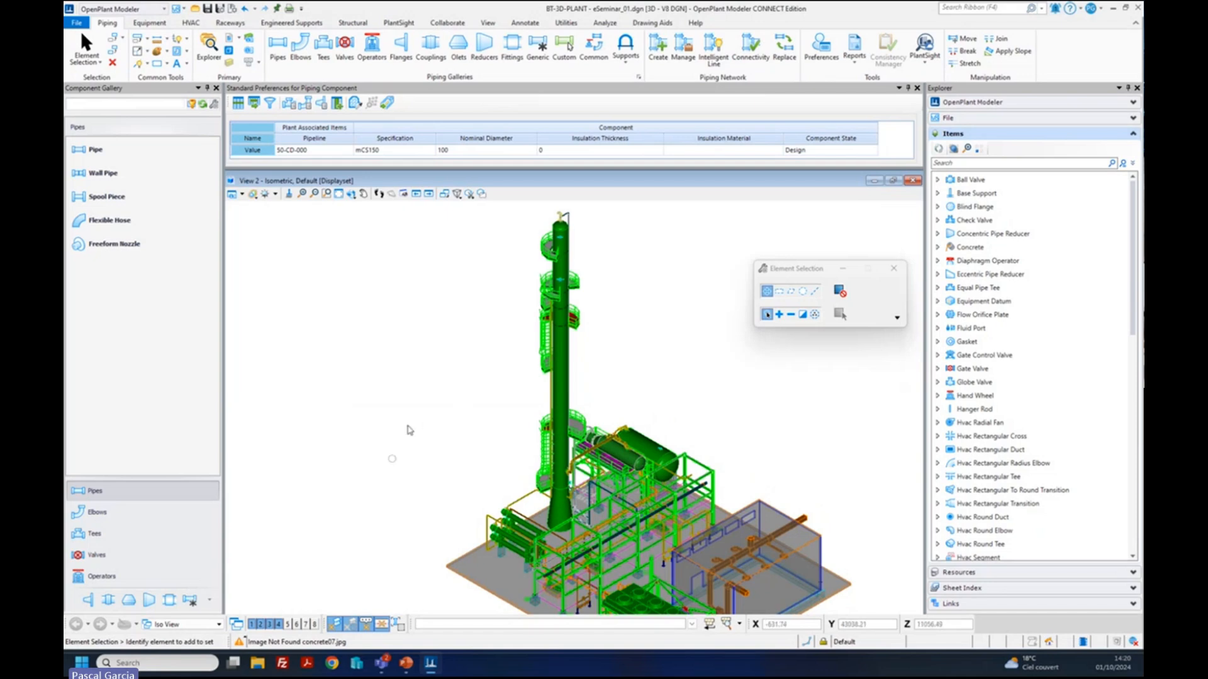
scroll(501, 405, down, 2)
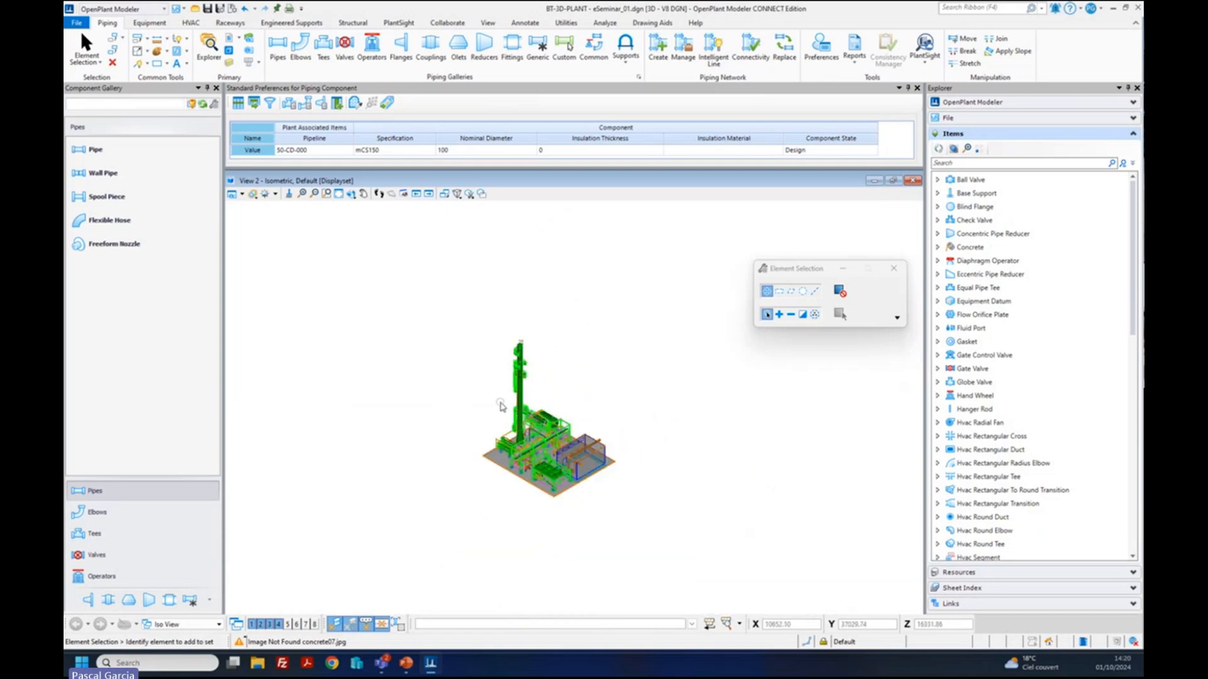
scroll(535, 485, up, 2)
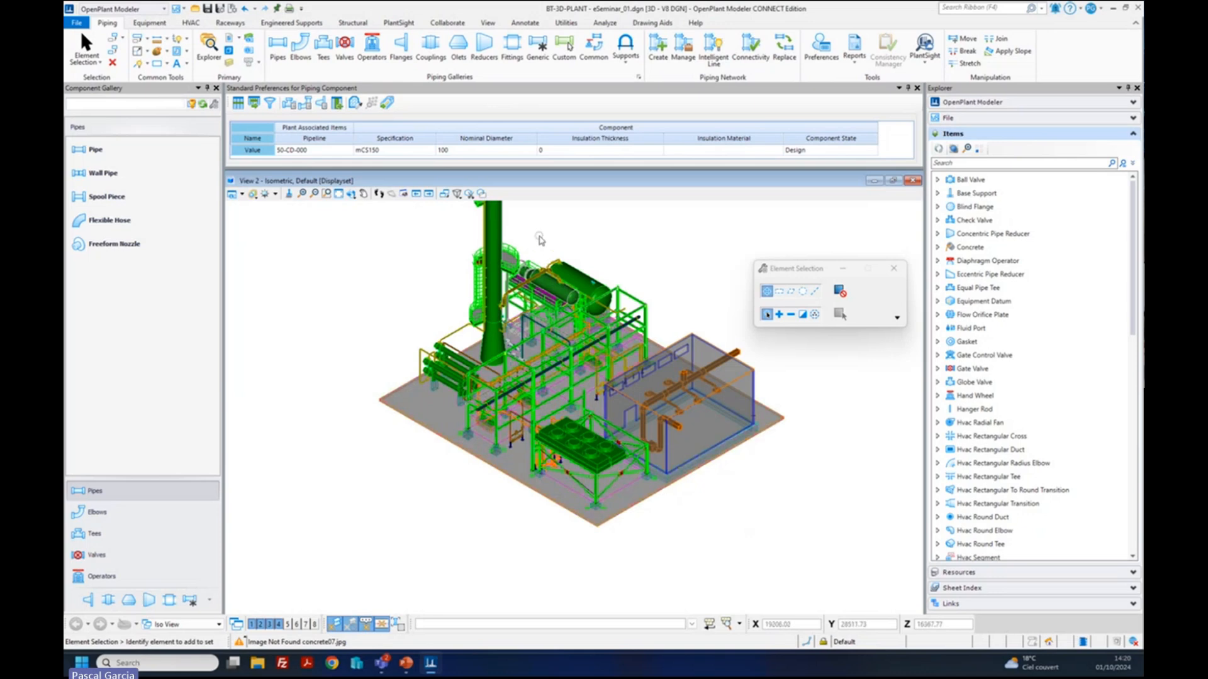
scroll(539, 239, up, 2)
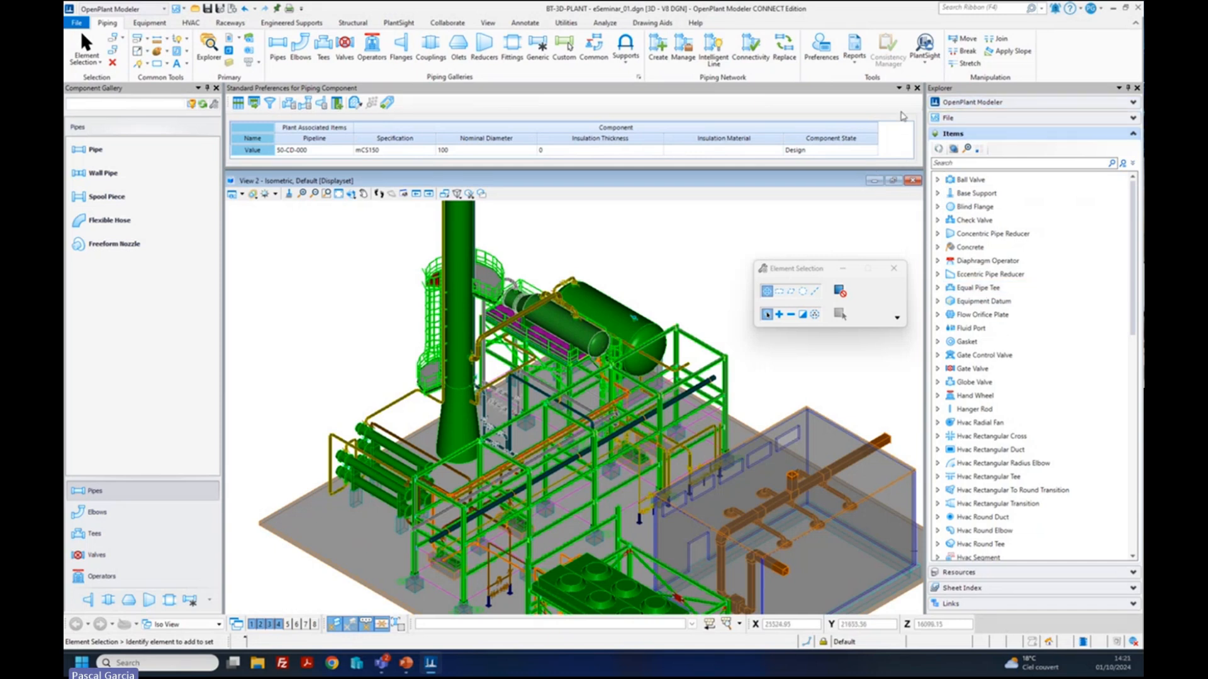
- Look through the model's plant groupings and item classes, and zoom the view to ball valve 50-V-108
click(970, 102)
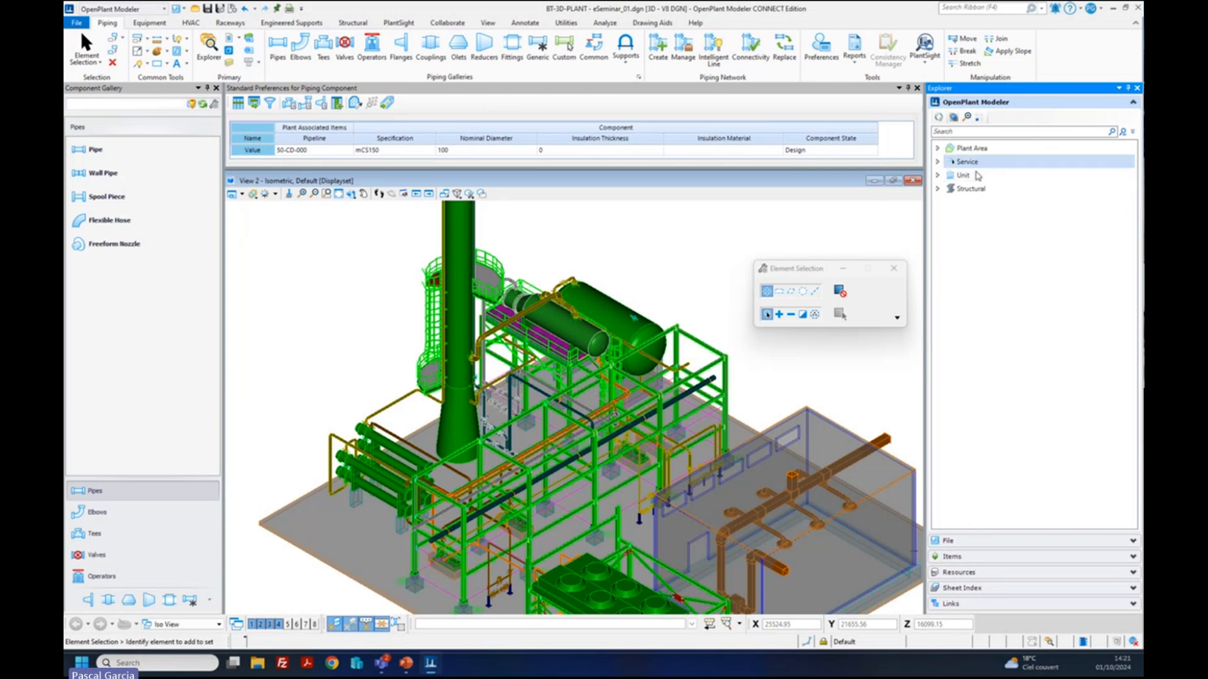
click(1012, 557)
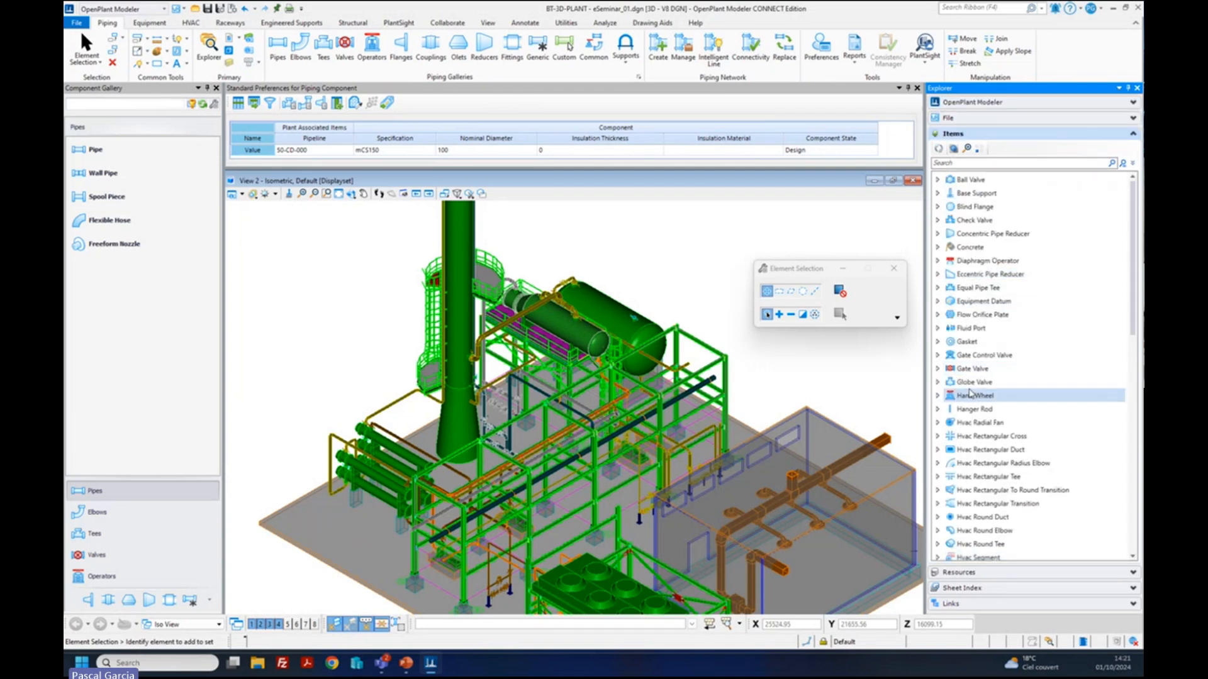
click(938, 180)
click(979, 193)
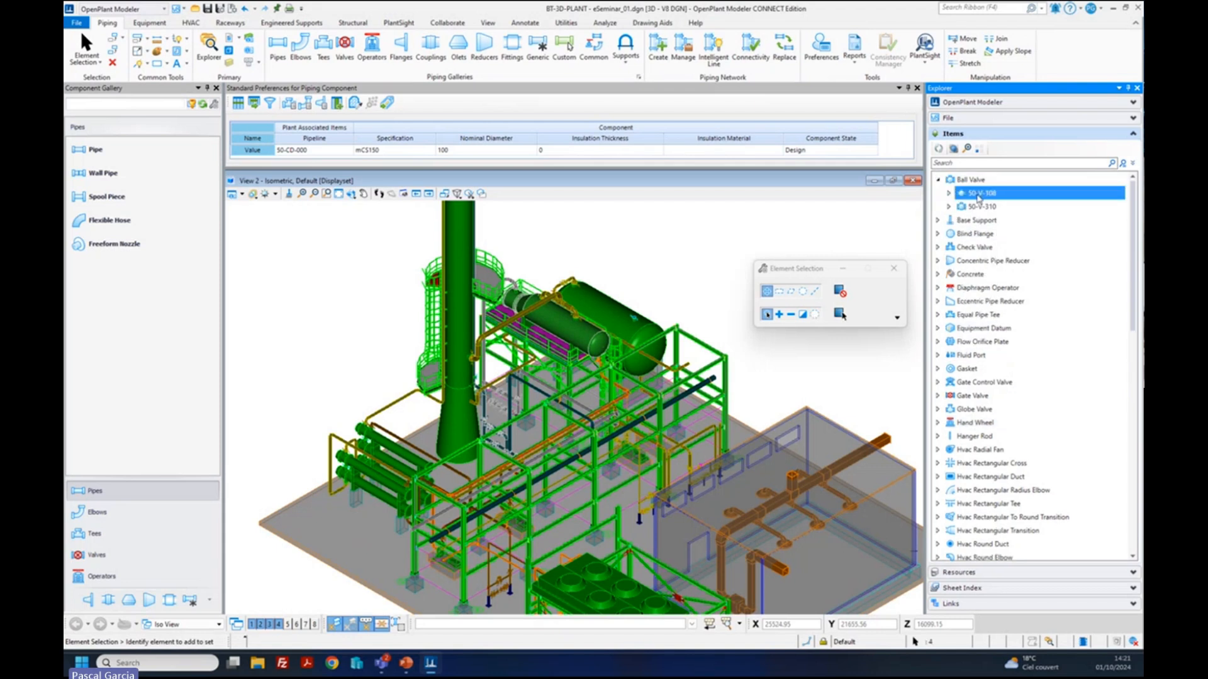
right_click(979, 198)
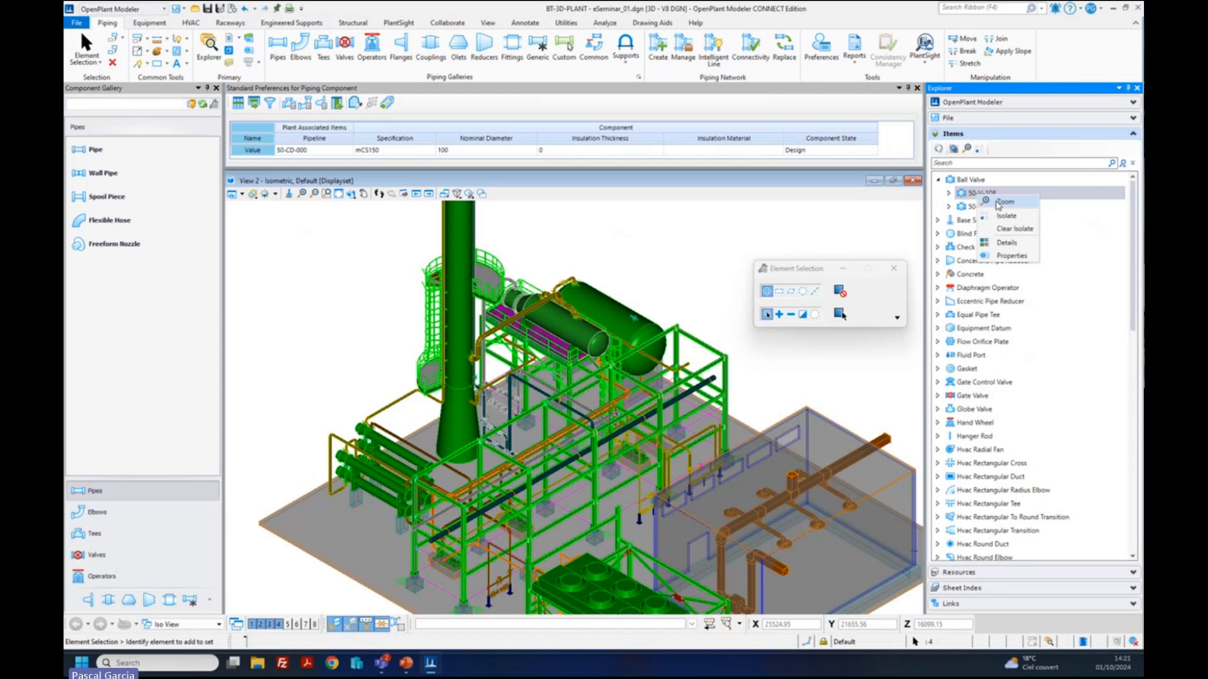
click(1003, 202)
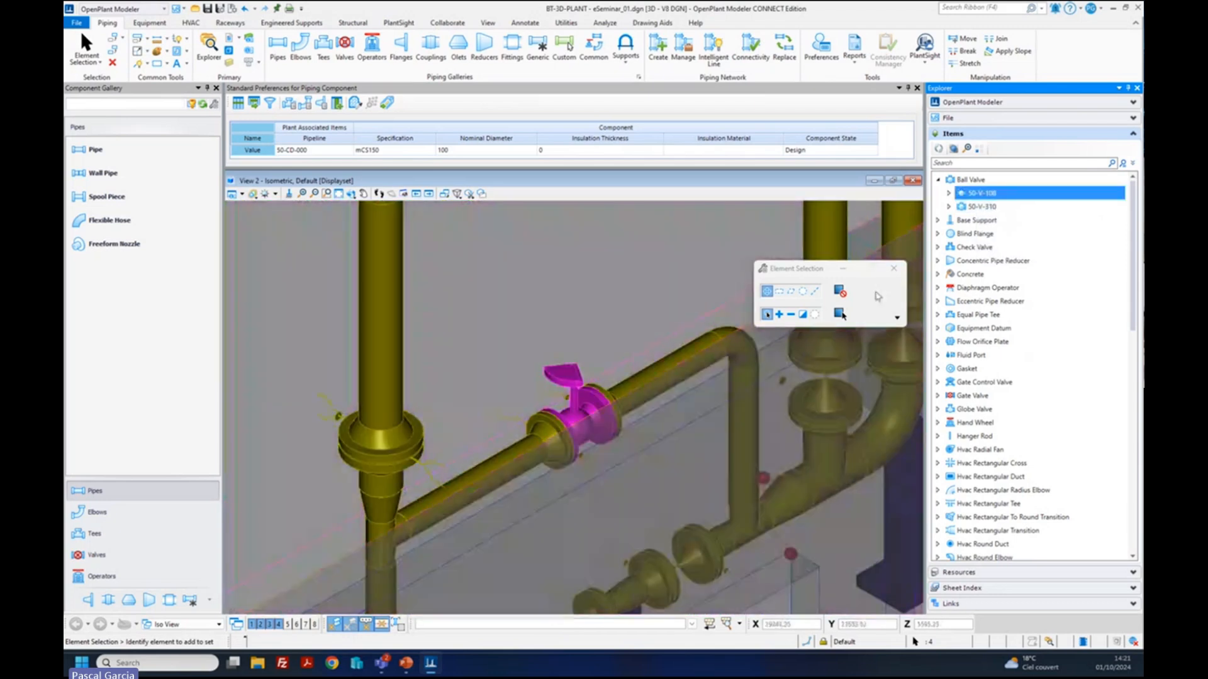
- Expand ball valve 50-V-108 and its segment 50-SWS-0108-seg-1 to examine the related components
click(949, 193)
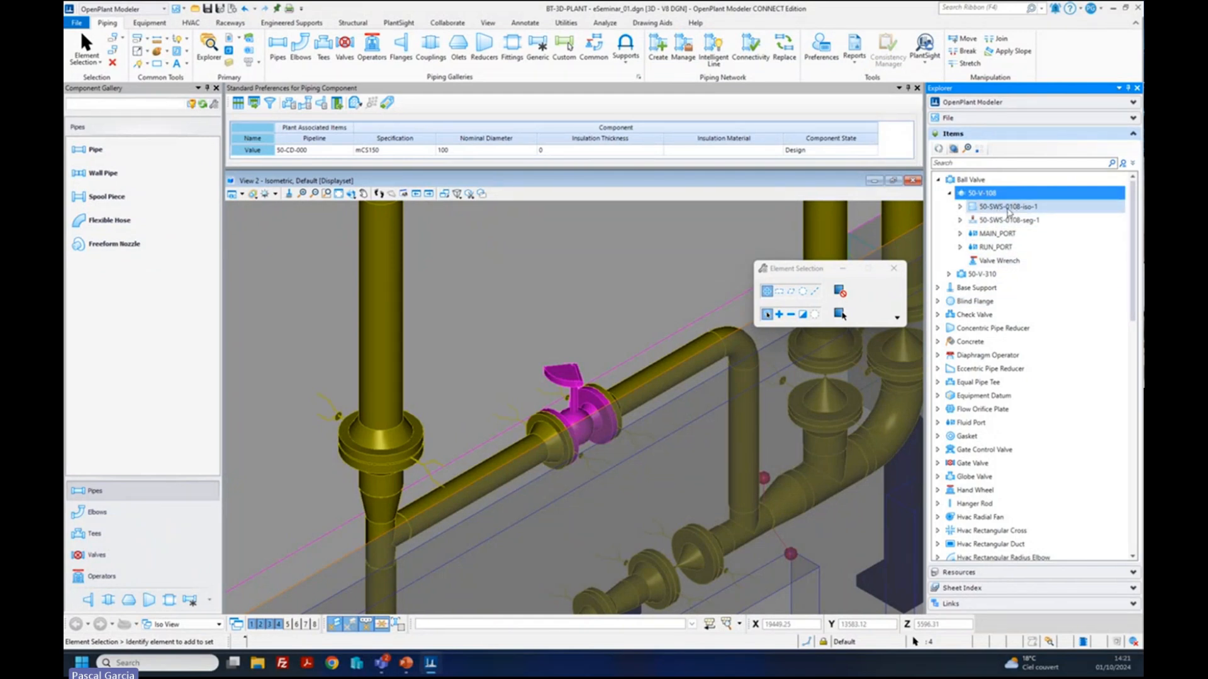
click(960, 220)
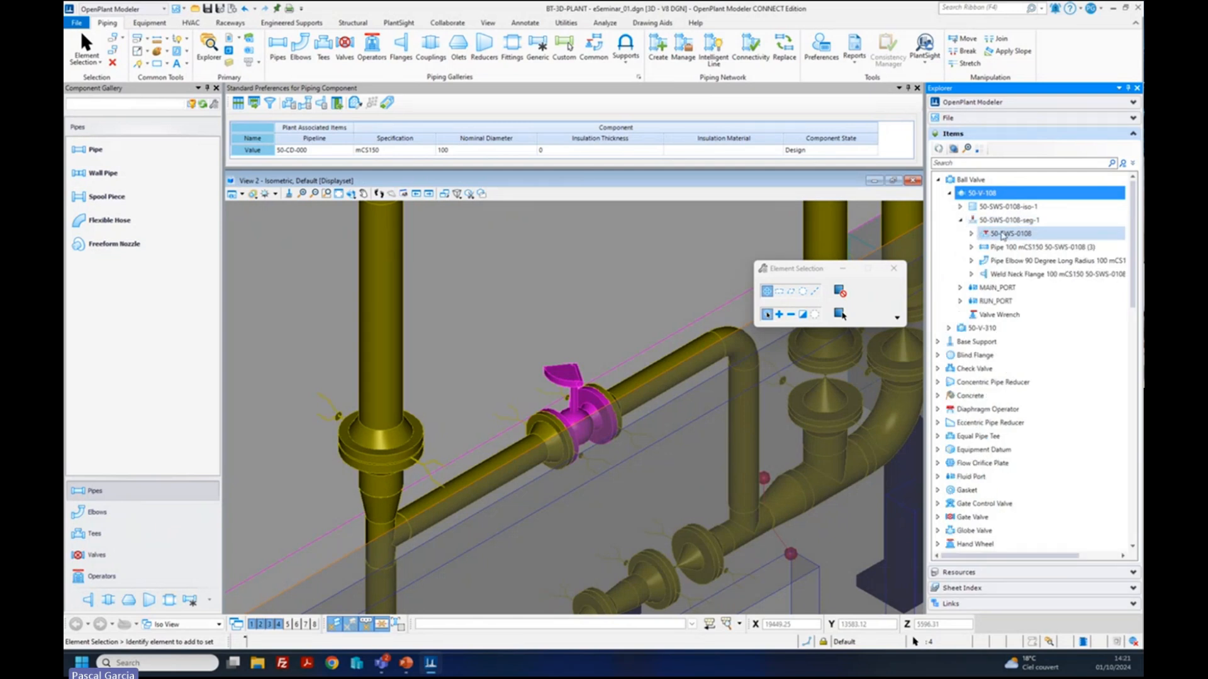
- Isolate pipeline 50-SWS-0108 under segment 50-SWS-0108-seg-1 in the model view, and clear the isolation
click(1001, 234)
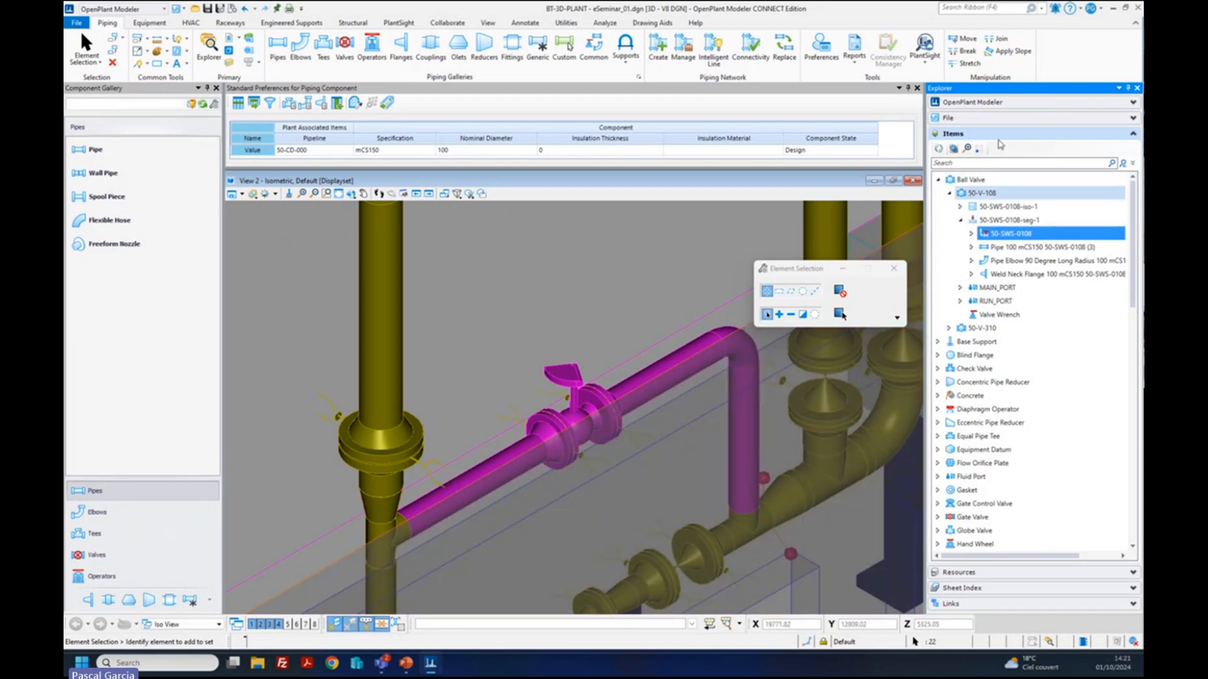
right_click(1002, 238)
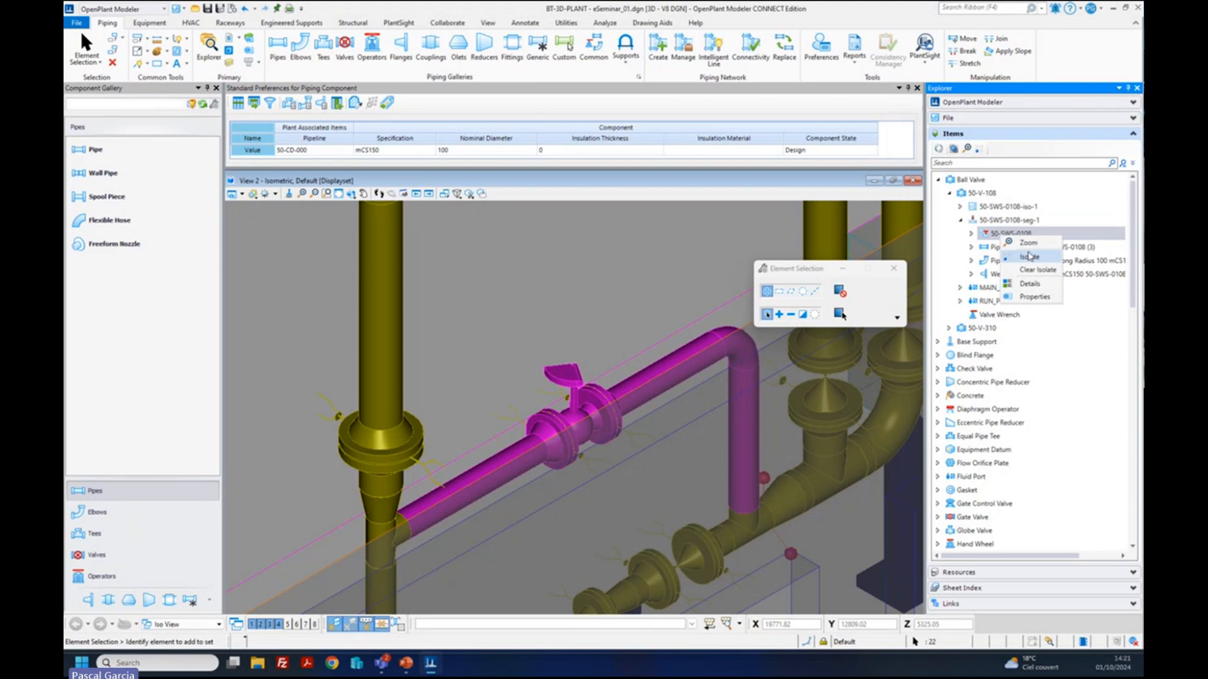
click(1029, 258)
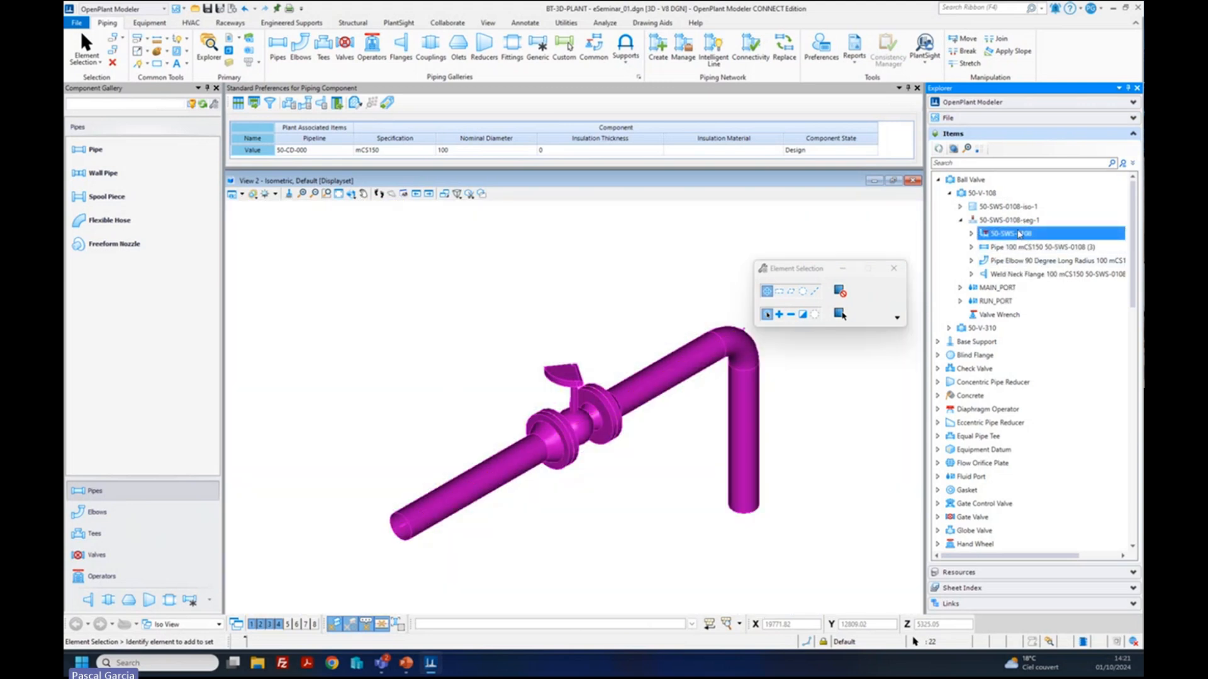
right_click(1018, 234)
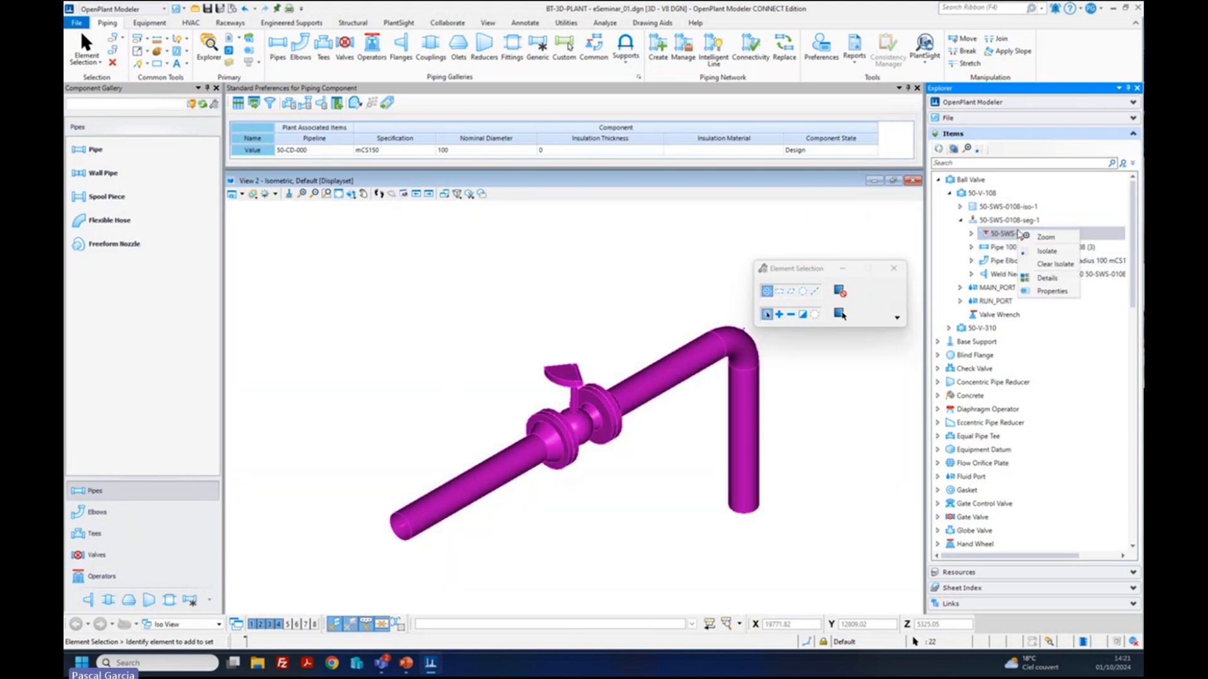
click(1034, 264)
- Turn on selection highlighting against a dimmed model and select the individual 50-SWS-0108 pipes, ending with their whole group
click(953, 148)
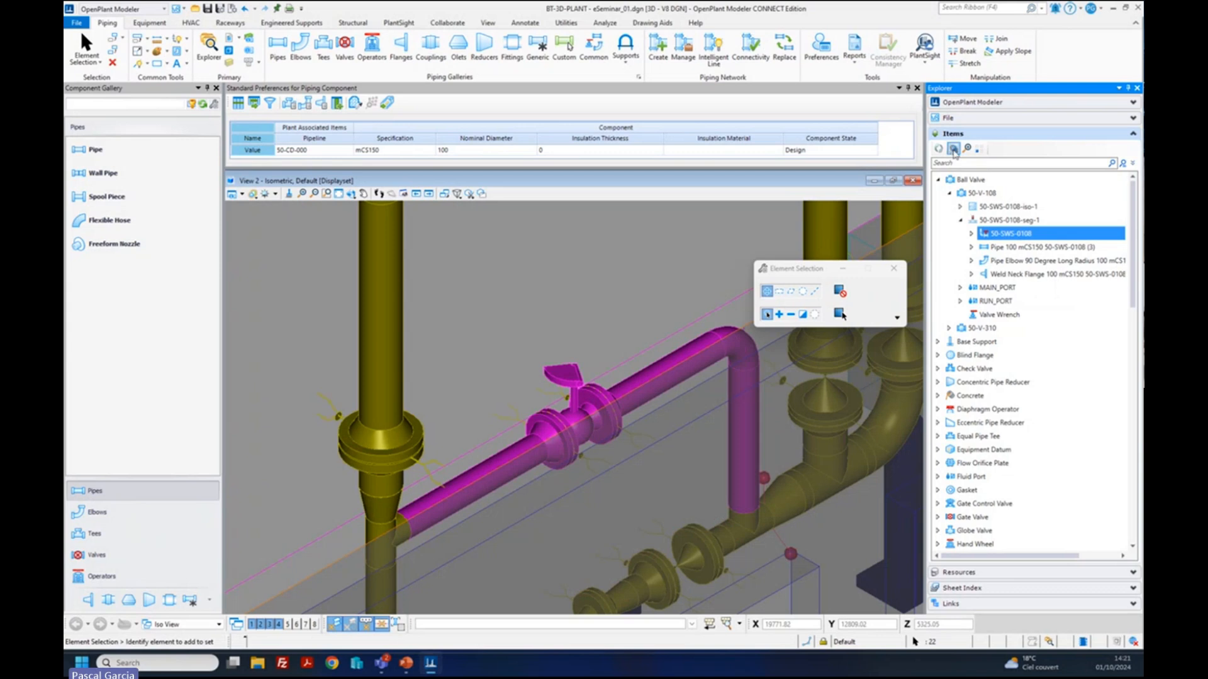
scroll(679, 326, down, 5)
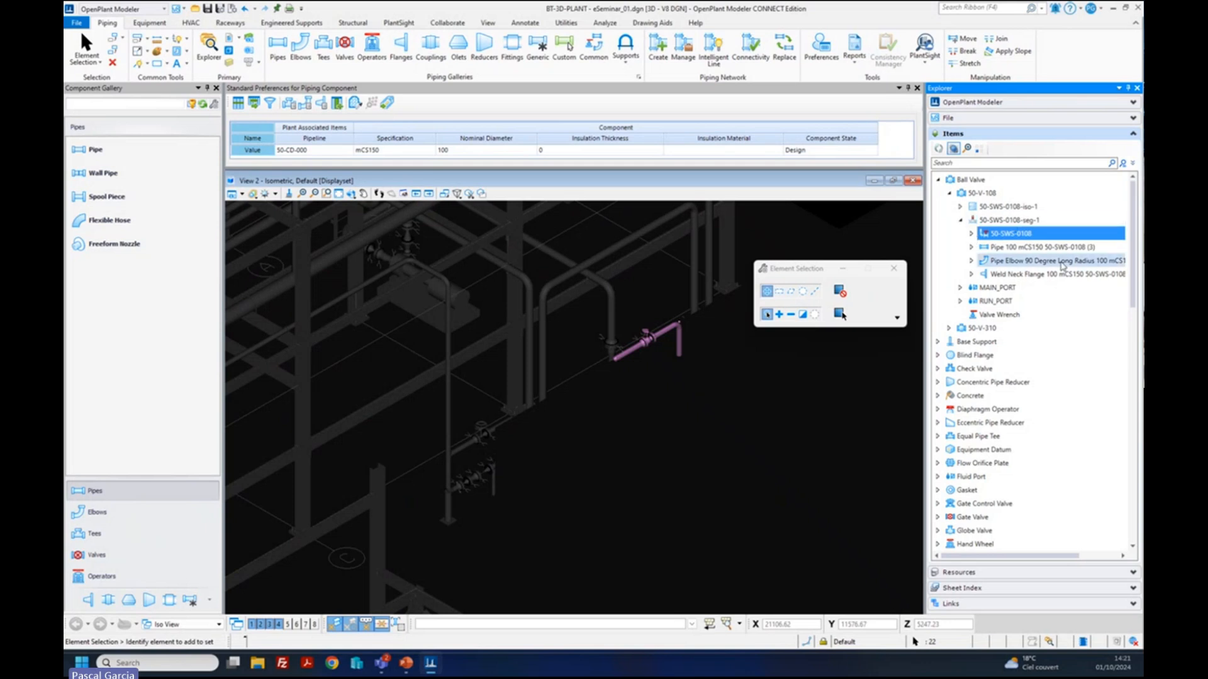
click(973, 247)
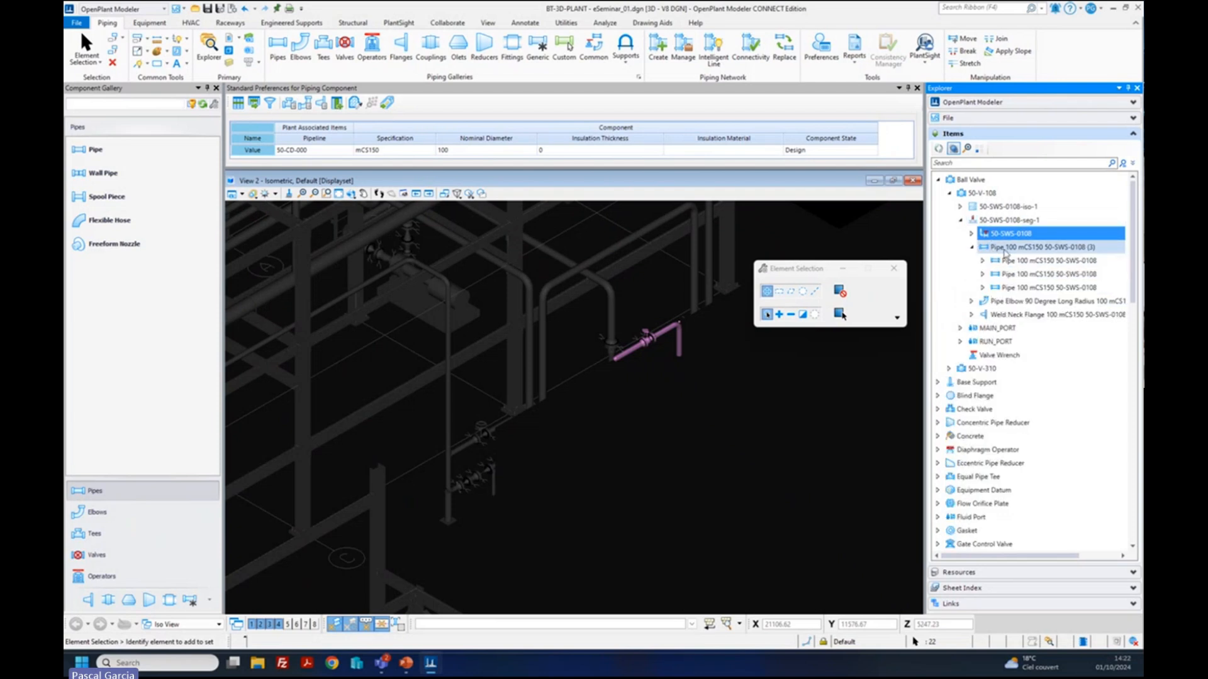
click(1012, 264)
click(1020, 275)
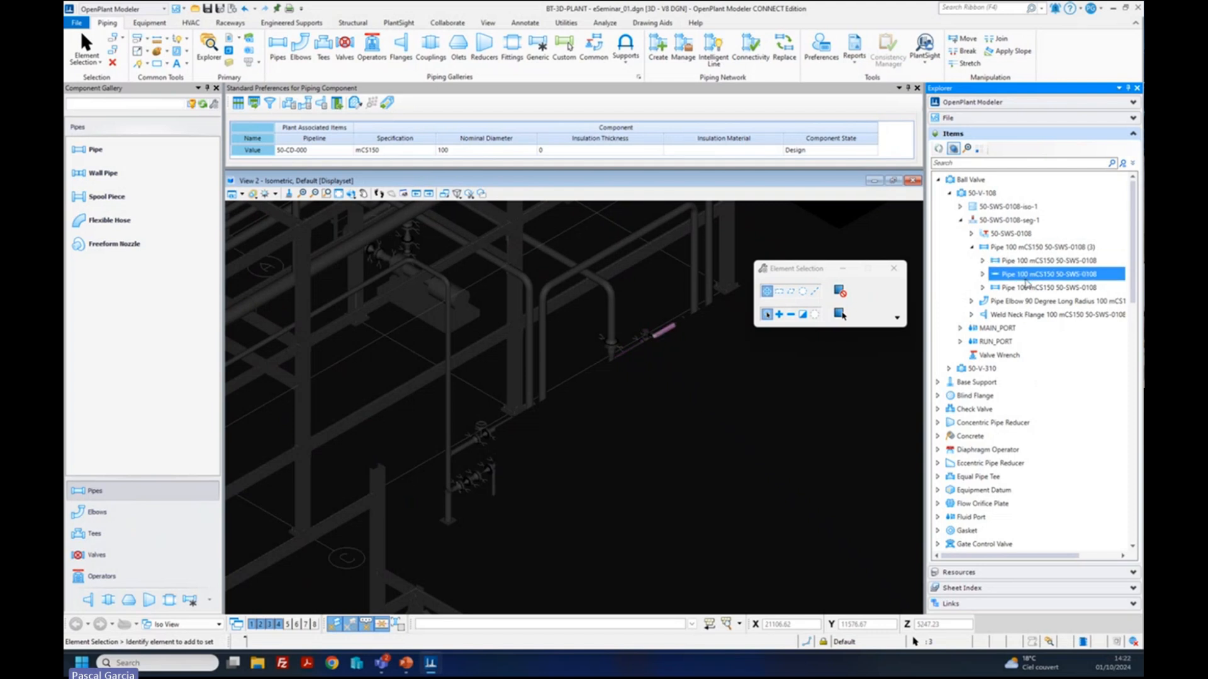
click(1025, 288)
click(1031, 247)
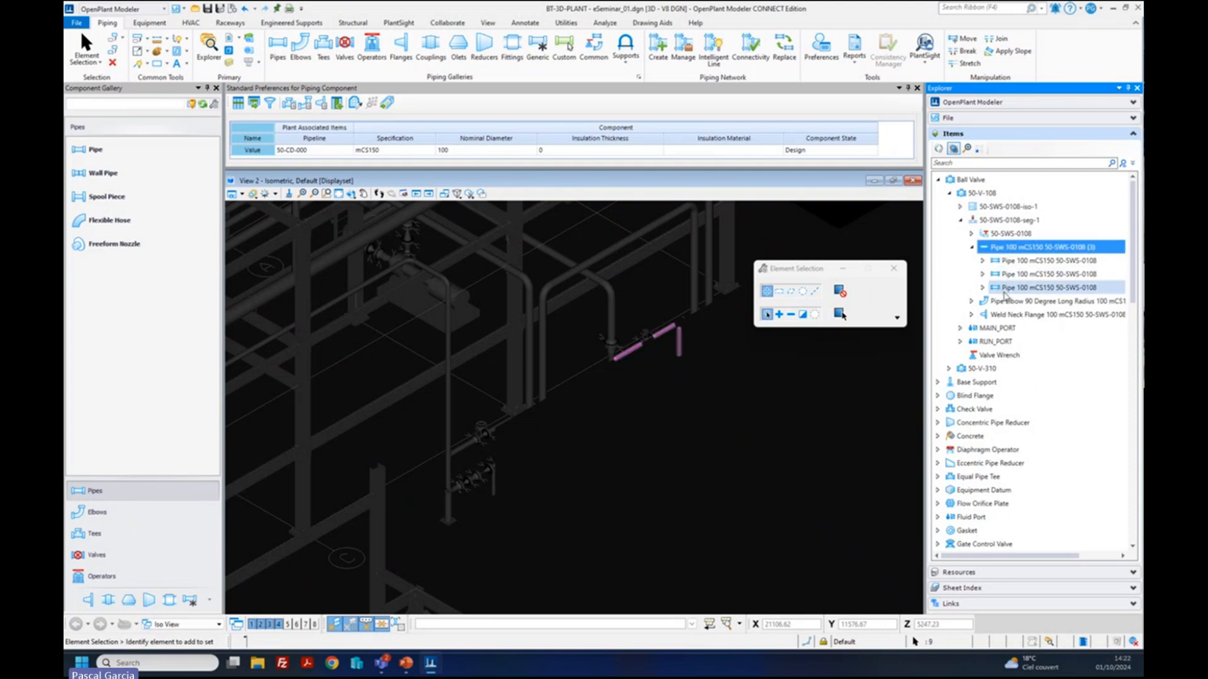
- Collapse valve 50-V-108 and the Ball Valve class, and turn off highlighting to restore the model's normal display
click(948, 193)
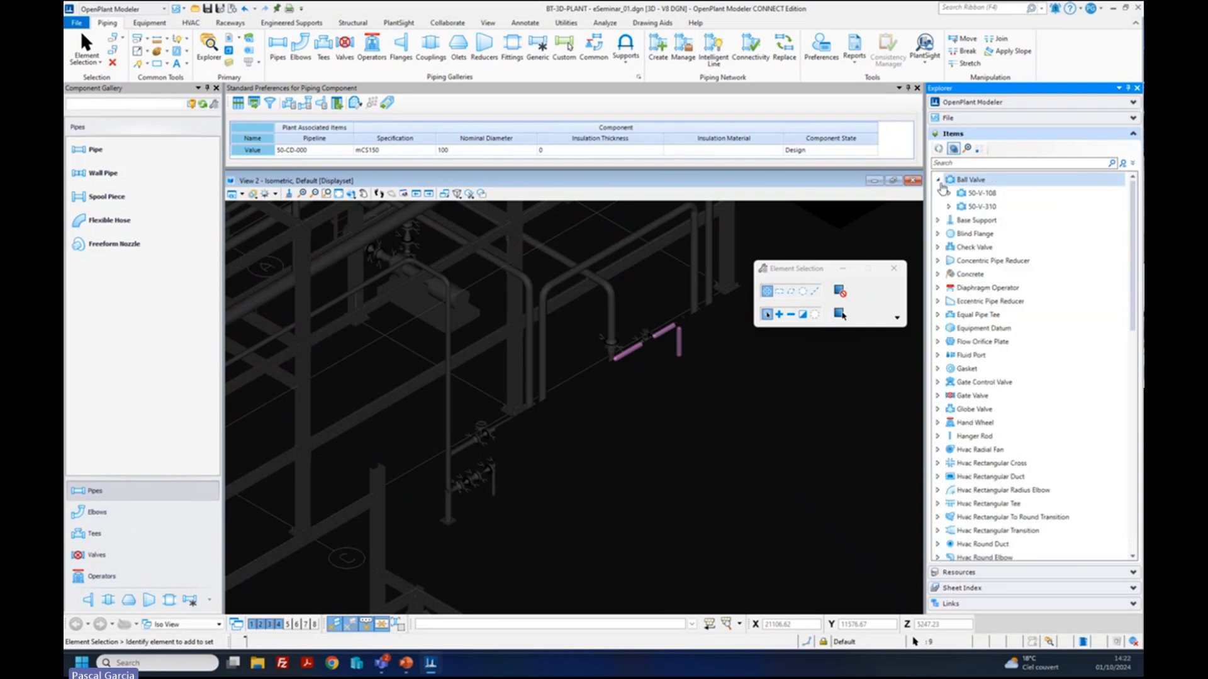
click(938, 180)
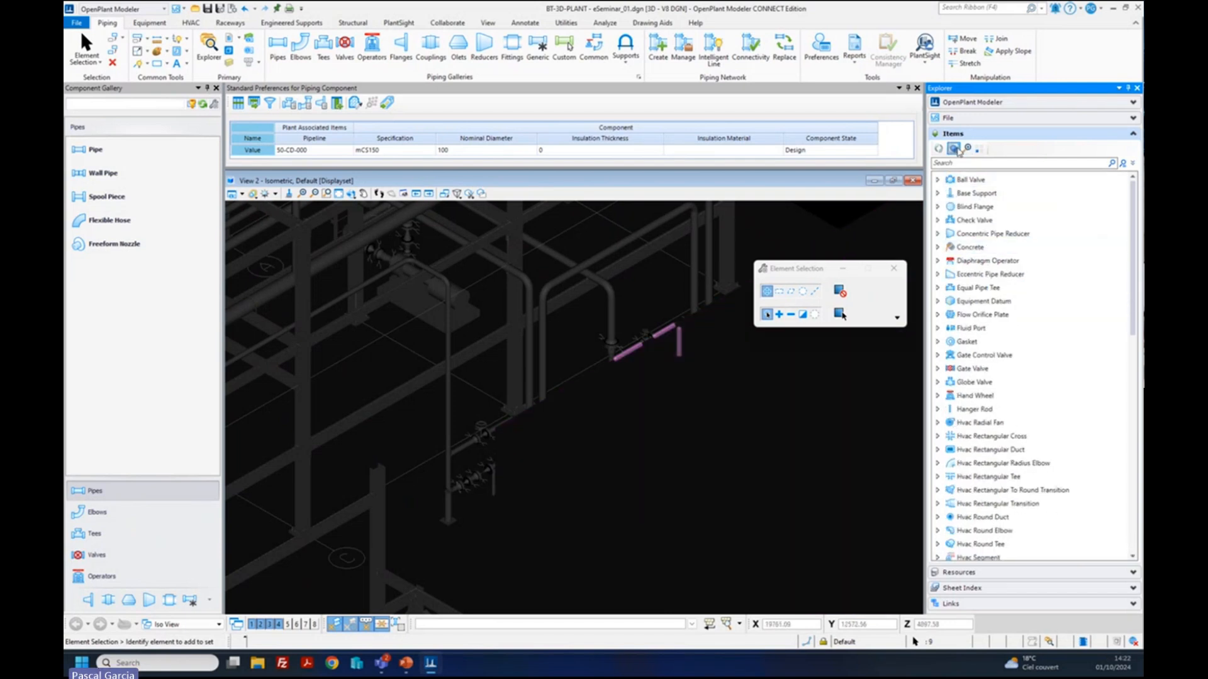
click(954, 151)
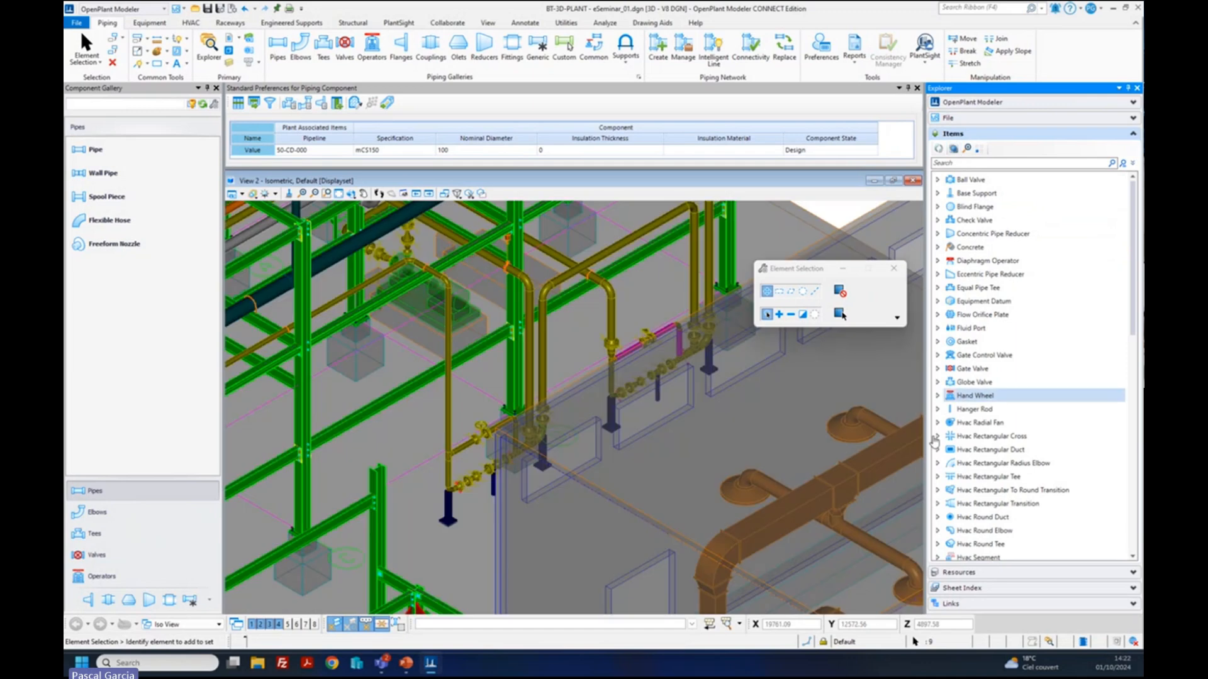
- Place a 300 thick rectangular structural slab against the outer edge of the existing ground slab, starting at its corner
scroll(440, 427, down, 5)
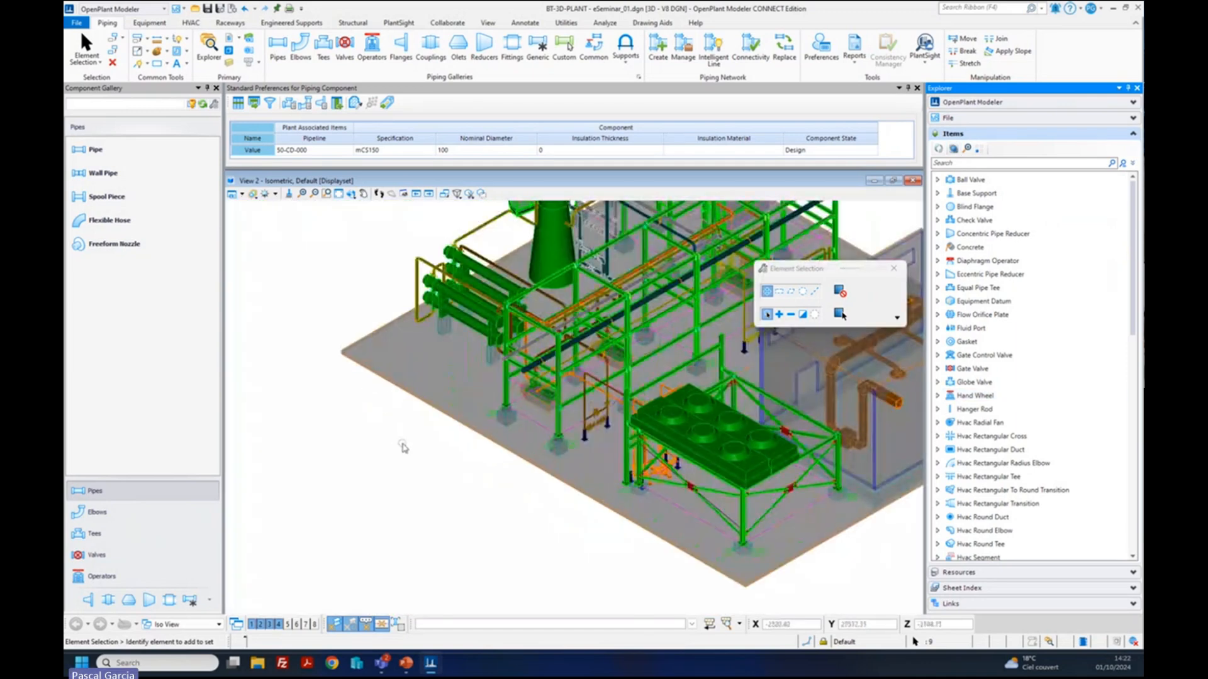
click(357, 23)
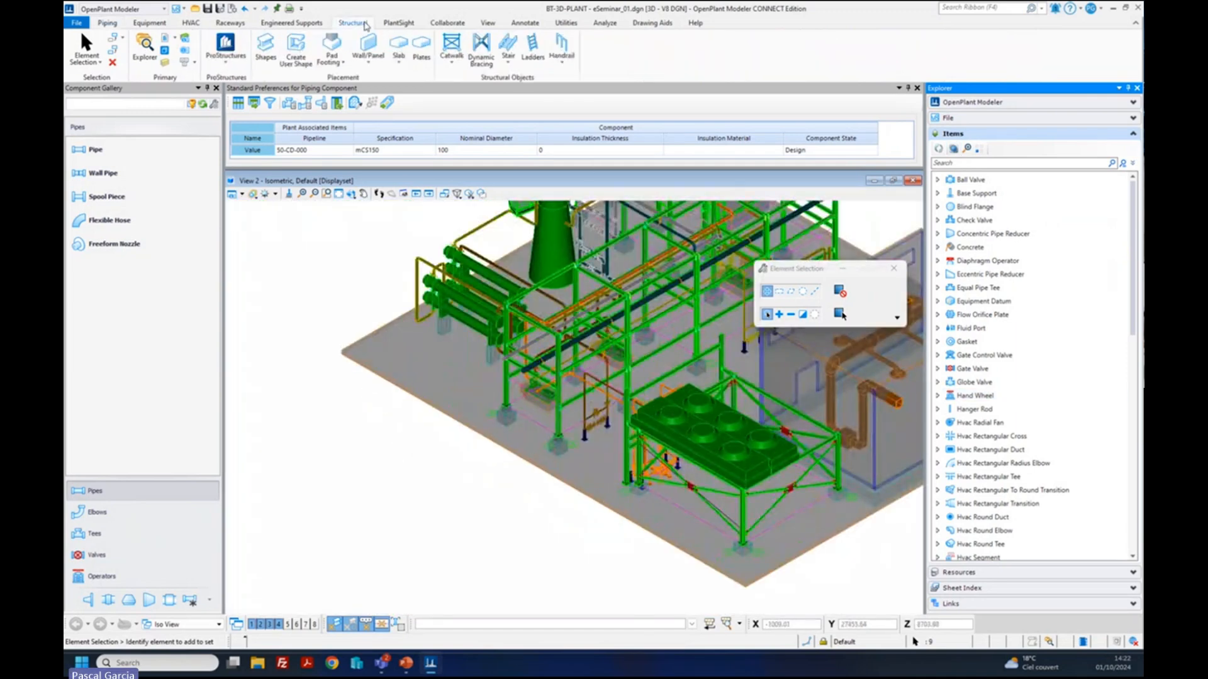
click(396, 49)
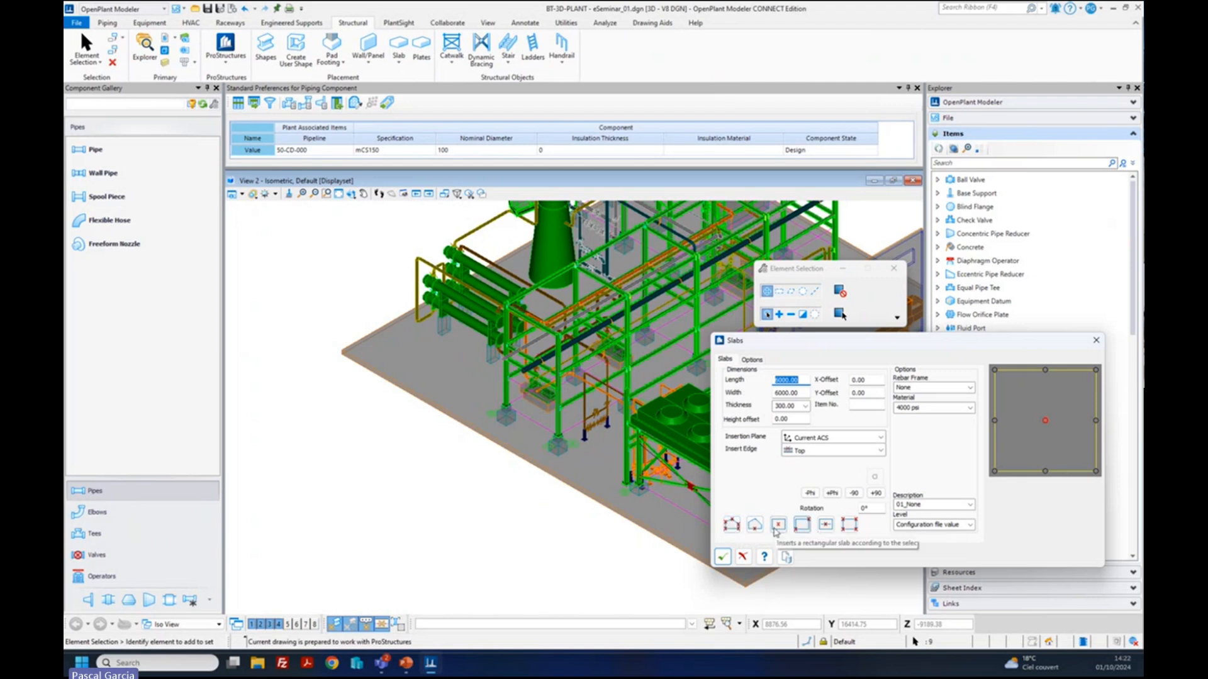
click(800, 524)
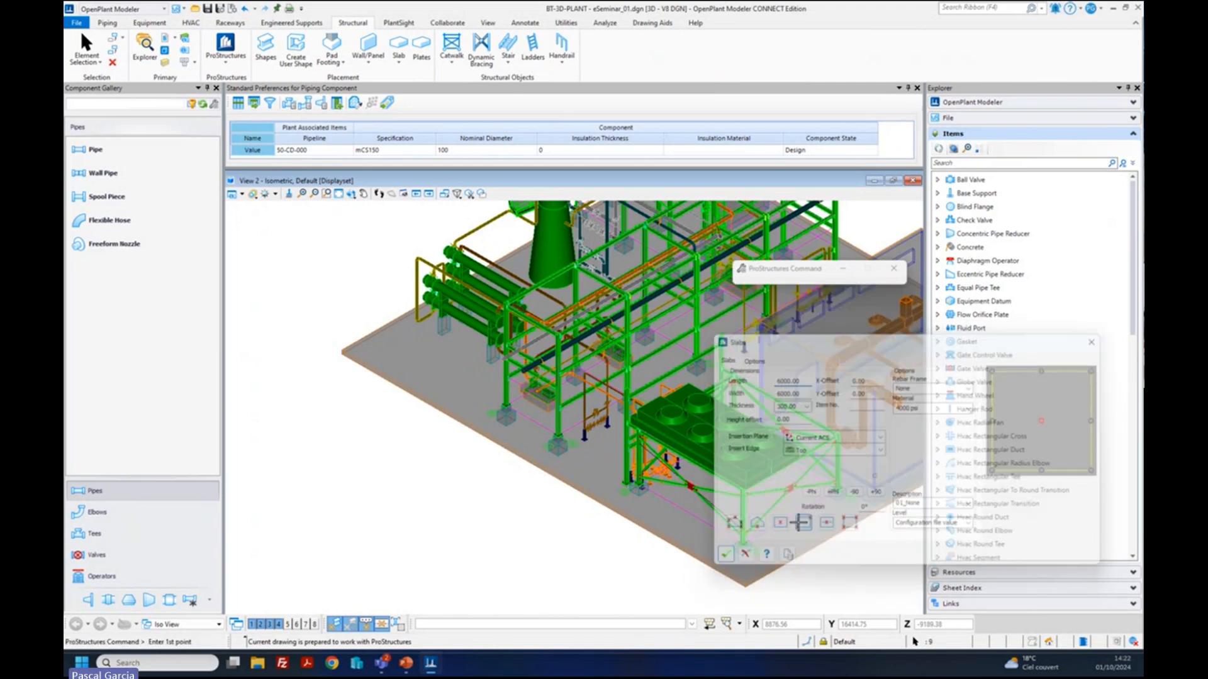
click(341, 351)
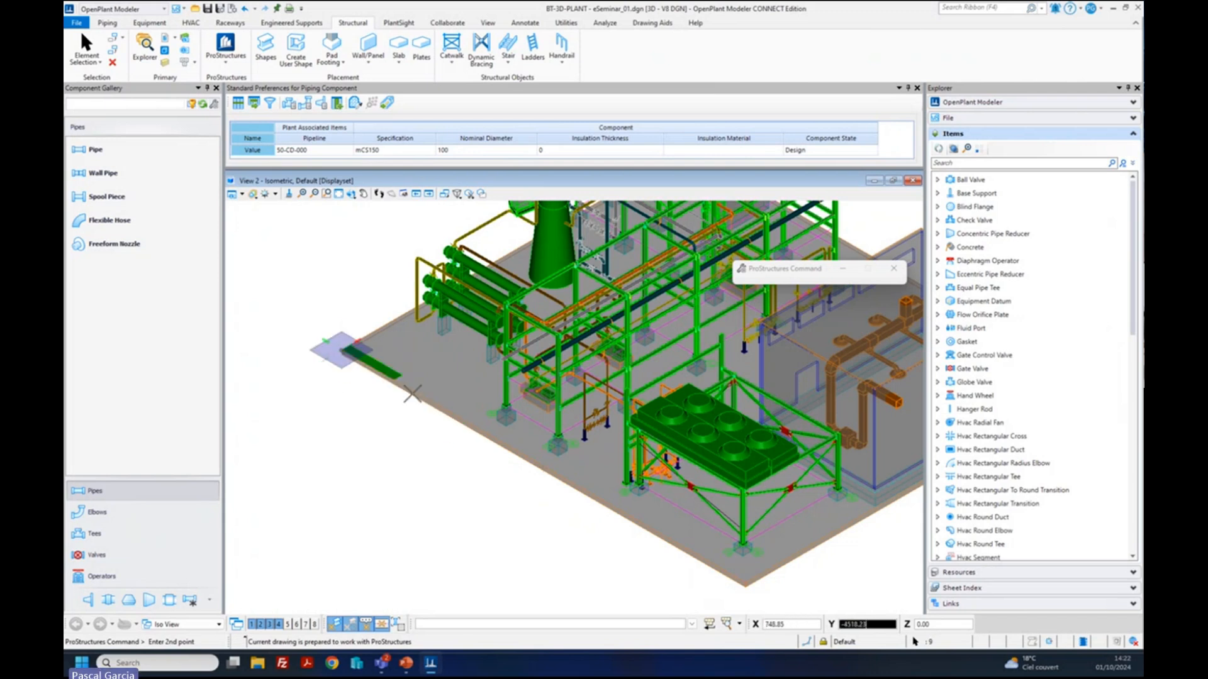
click(542, 467)
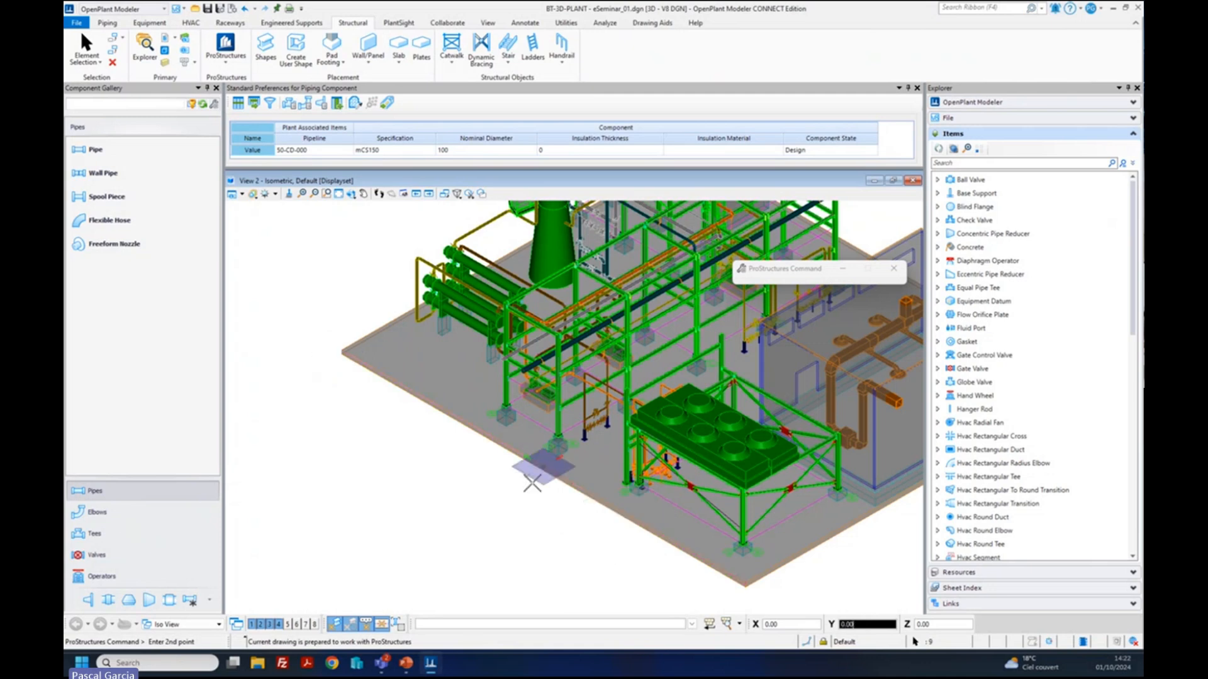
click(401, 549)
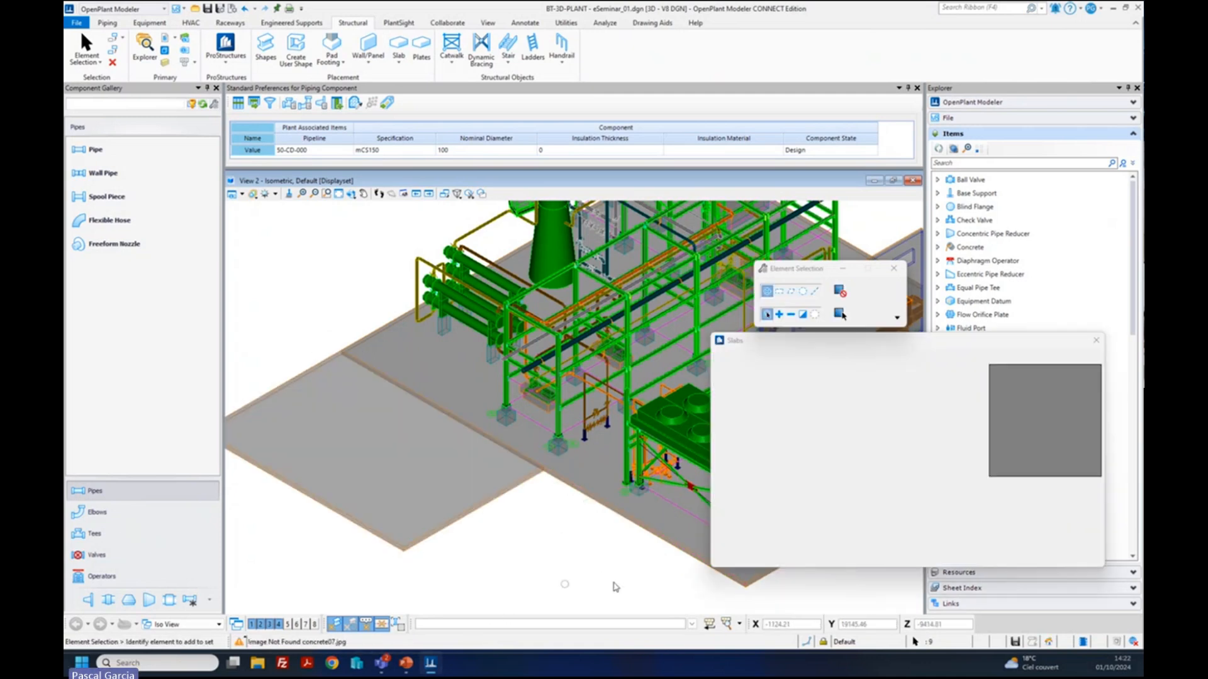
- Look through the equipment galleries for tanks, pumps and vessels, keeping the new slab in view
scroll(249, 415, down, 3)
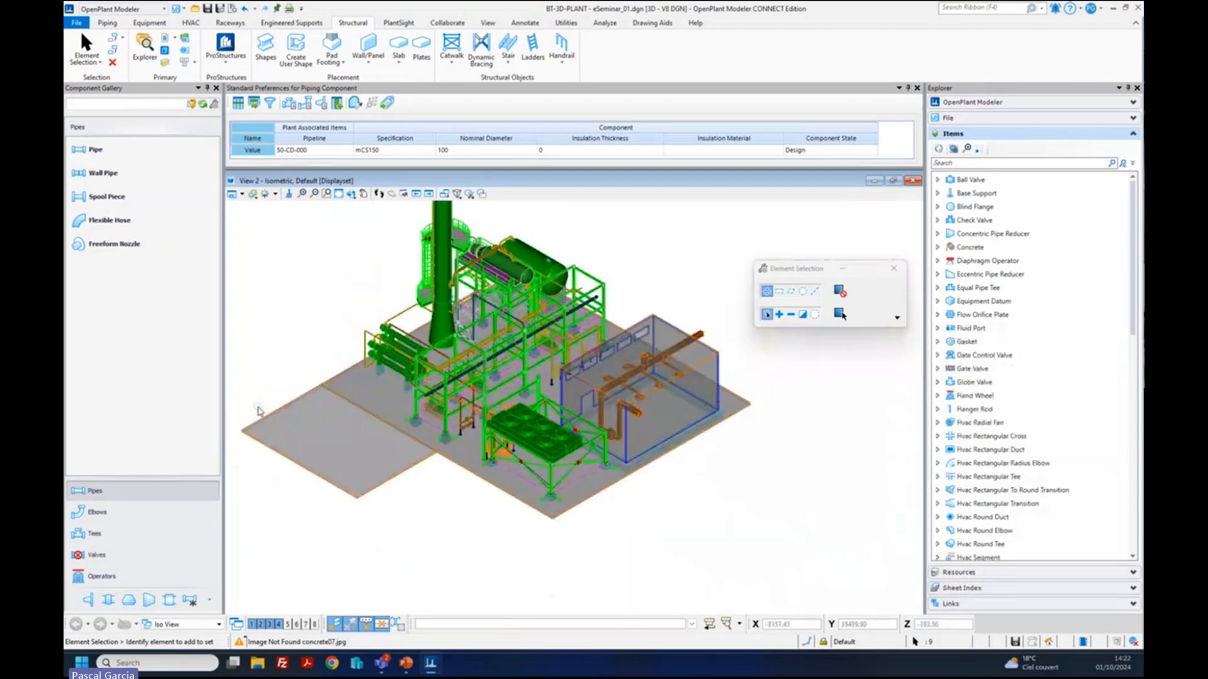
scroll(258, 411, up, 3)
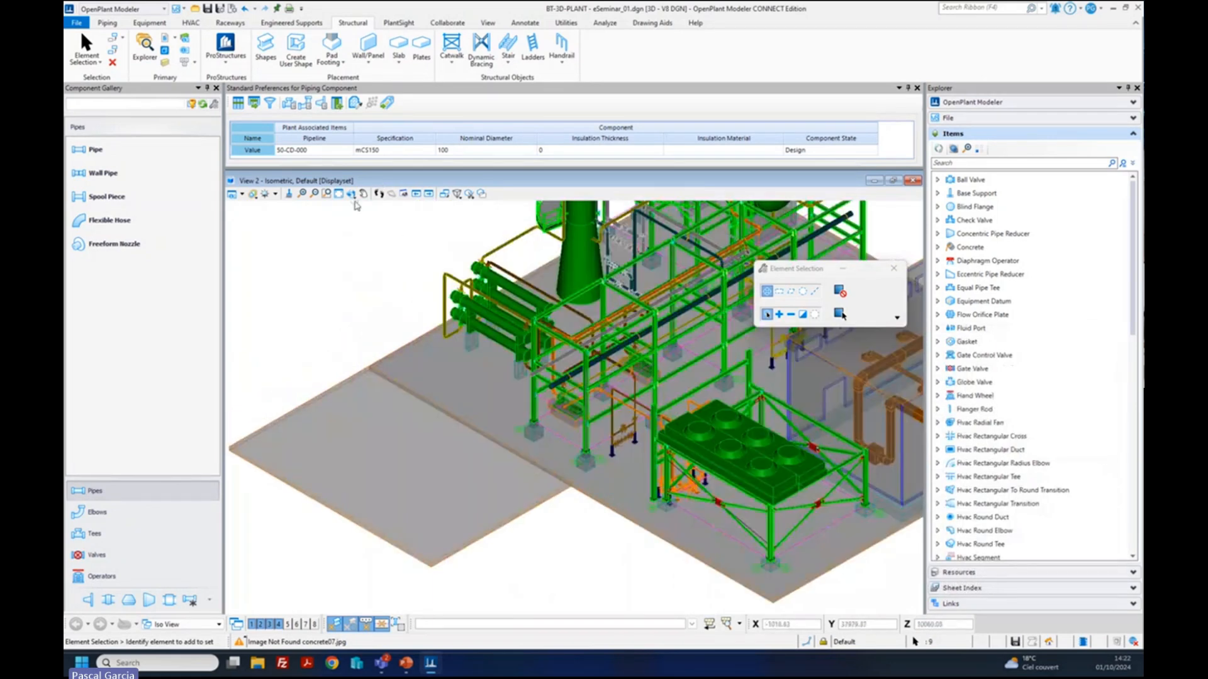
click(364, 194)
drag(441, 350, 532, 310)
right_click(533, 310)
click(148, 23)
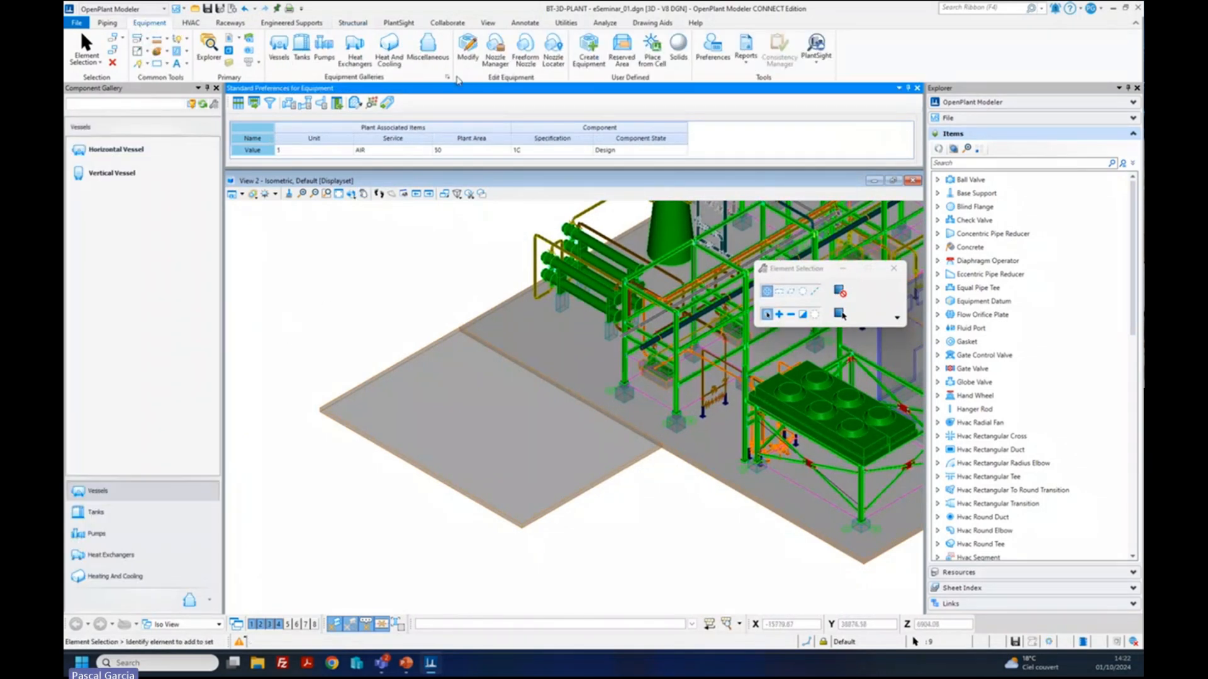
click(302, 51)
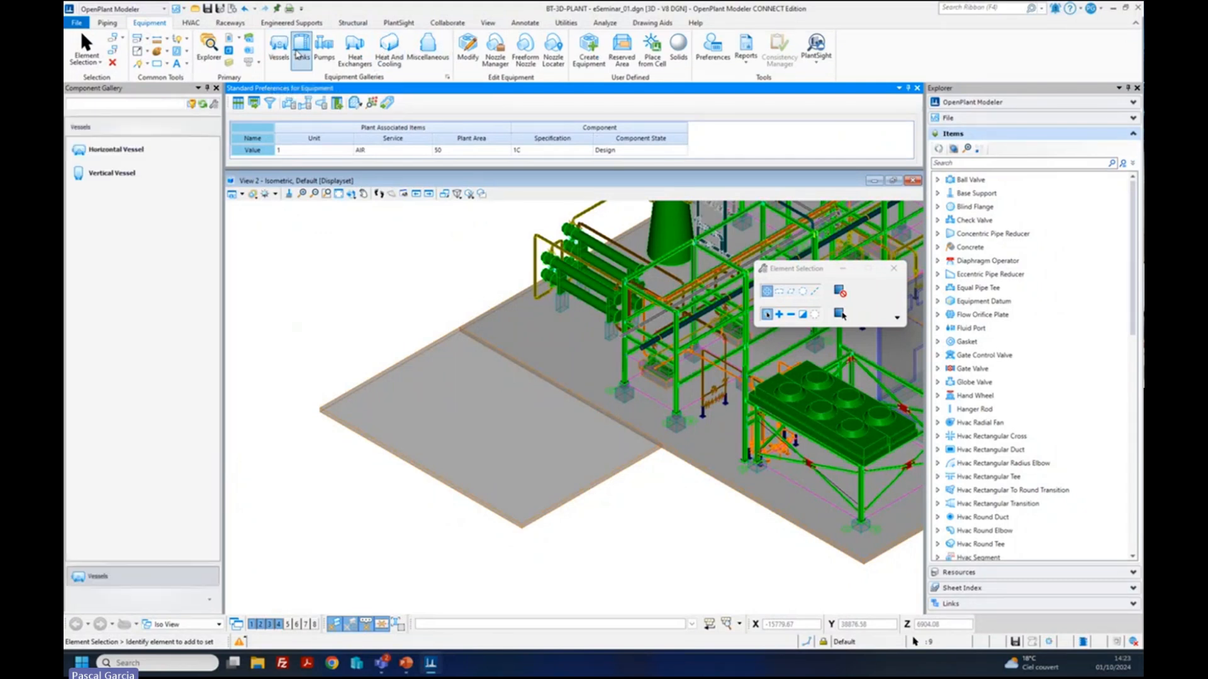
click(323, 53)
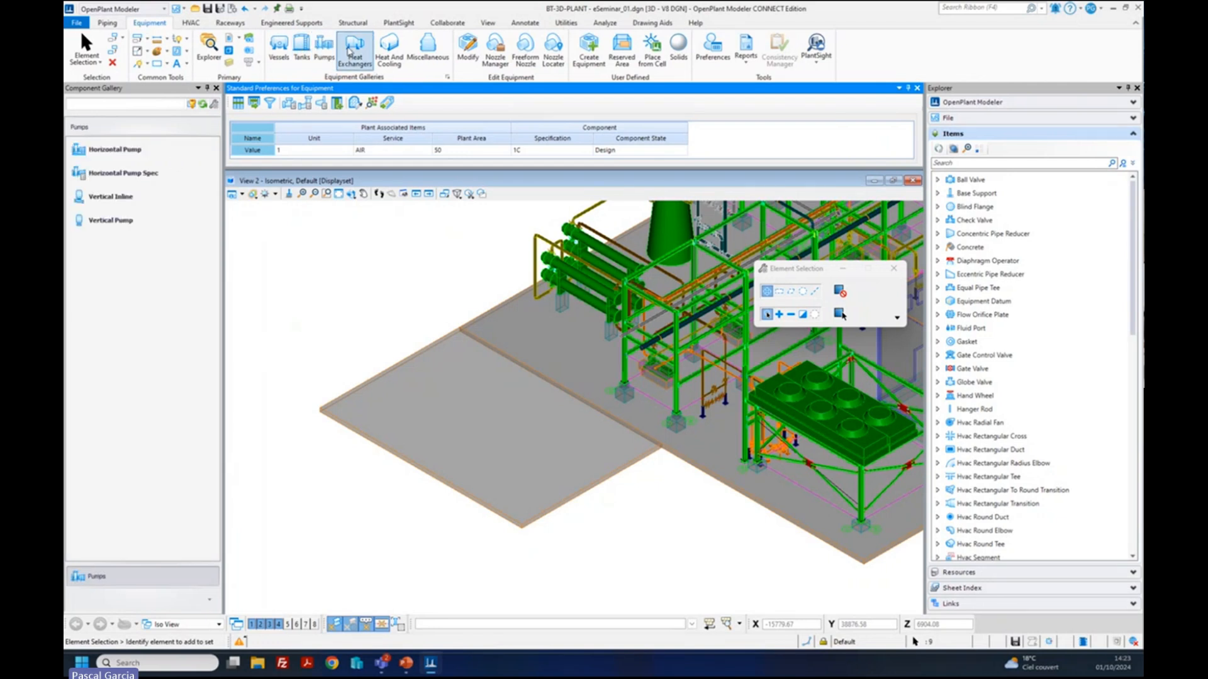
click(279, 50)
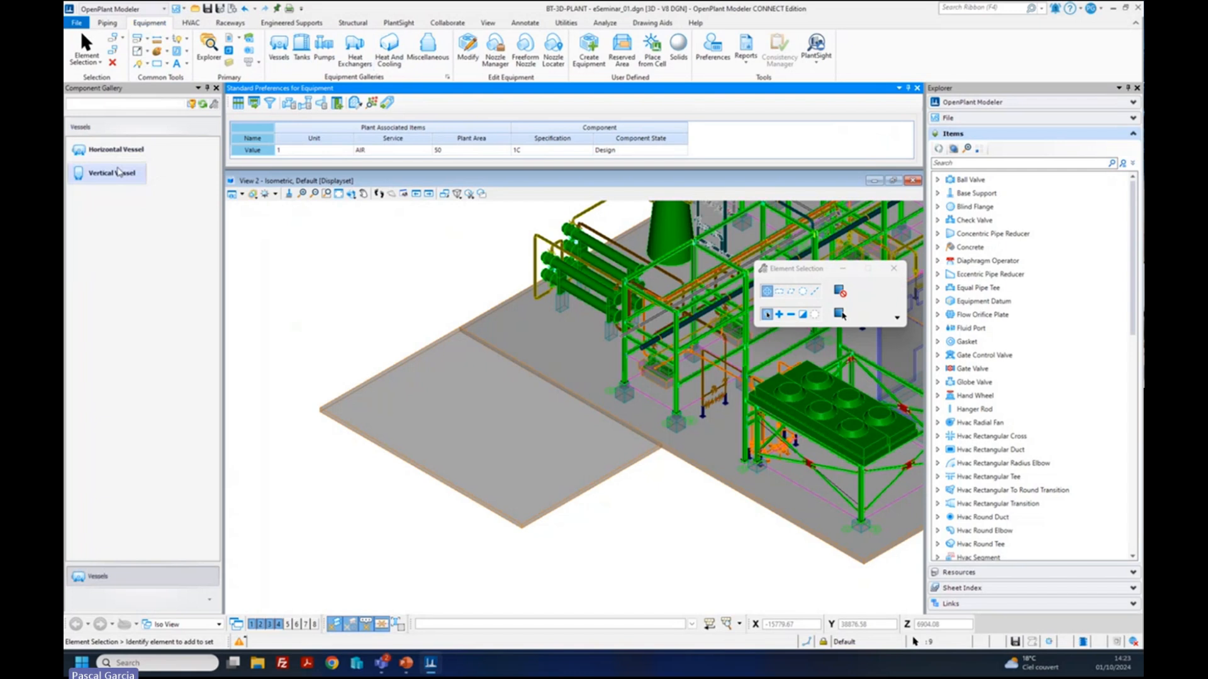
- Start placing a vertical vessel and review its associations, tag information, modeling parameters and design properties
click(118, 172)
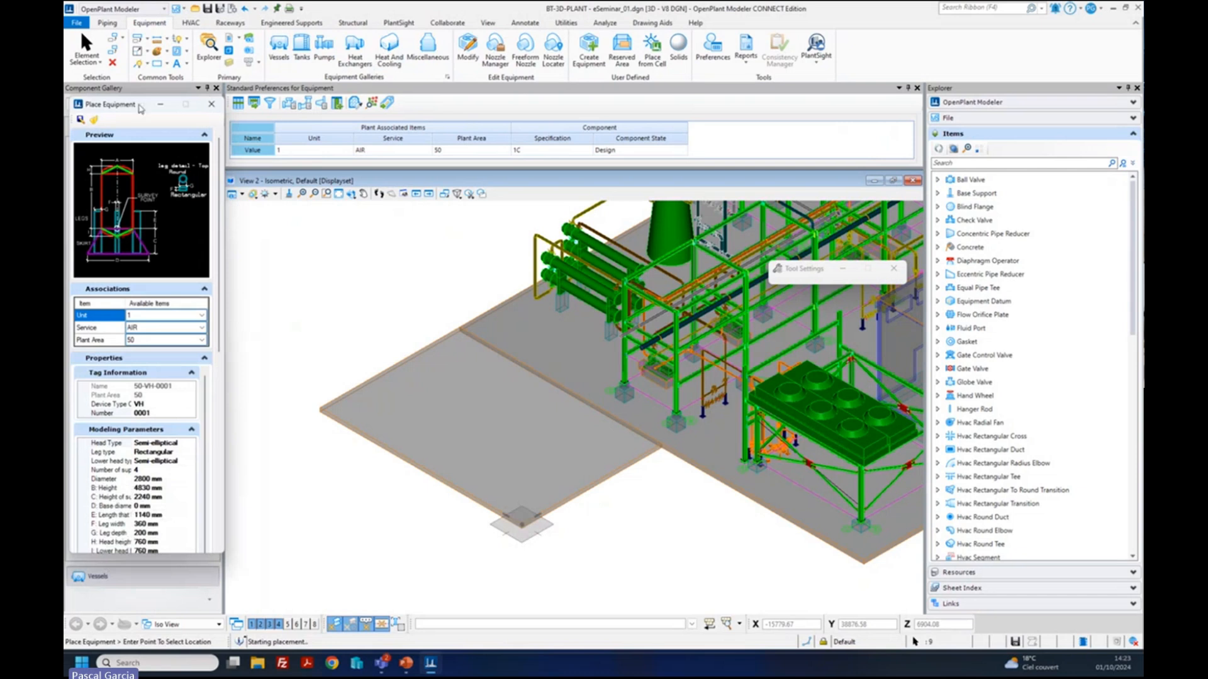
drag(140, 109, 230, 125)
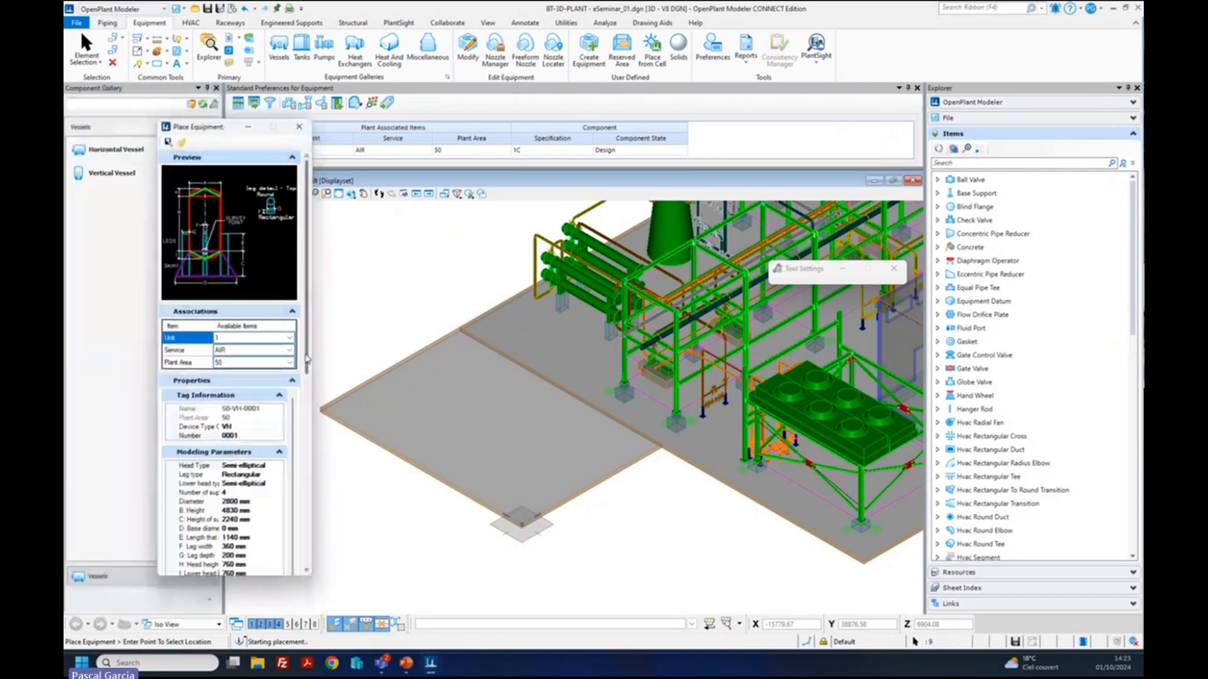
drag(308, 361, 308, 427)
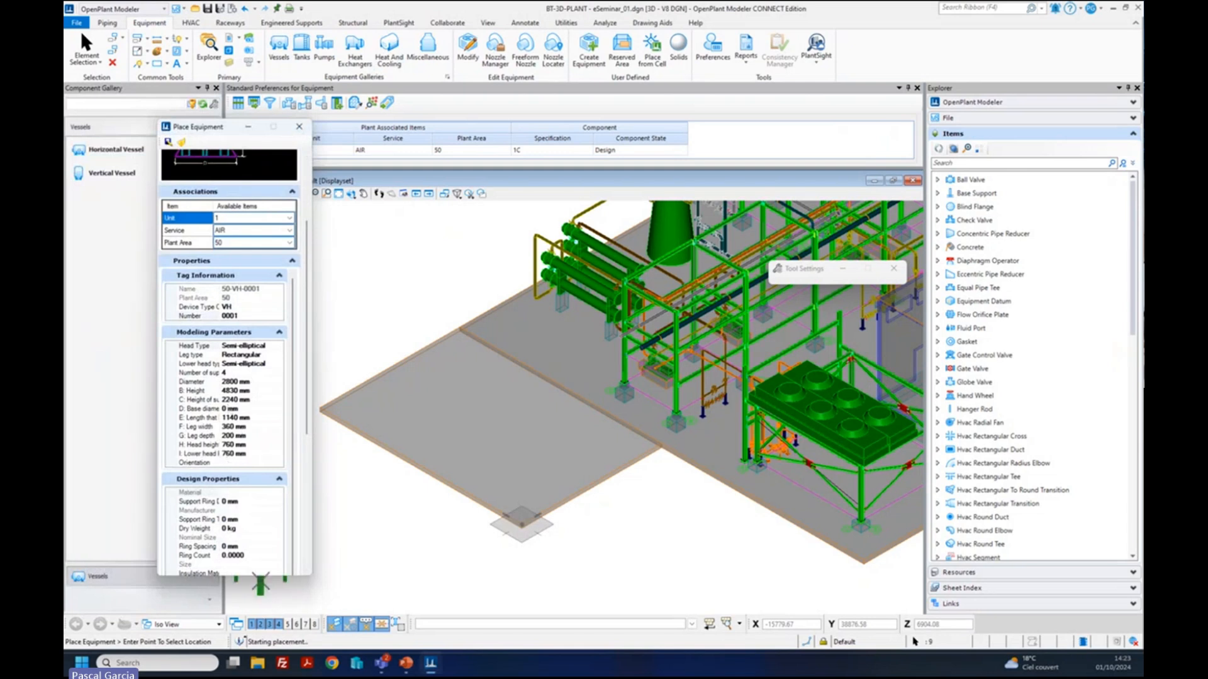
drag(305, 436, 304, 470)
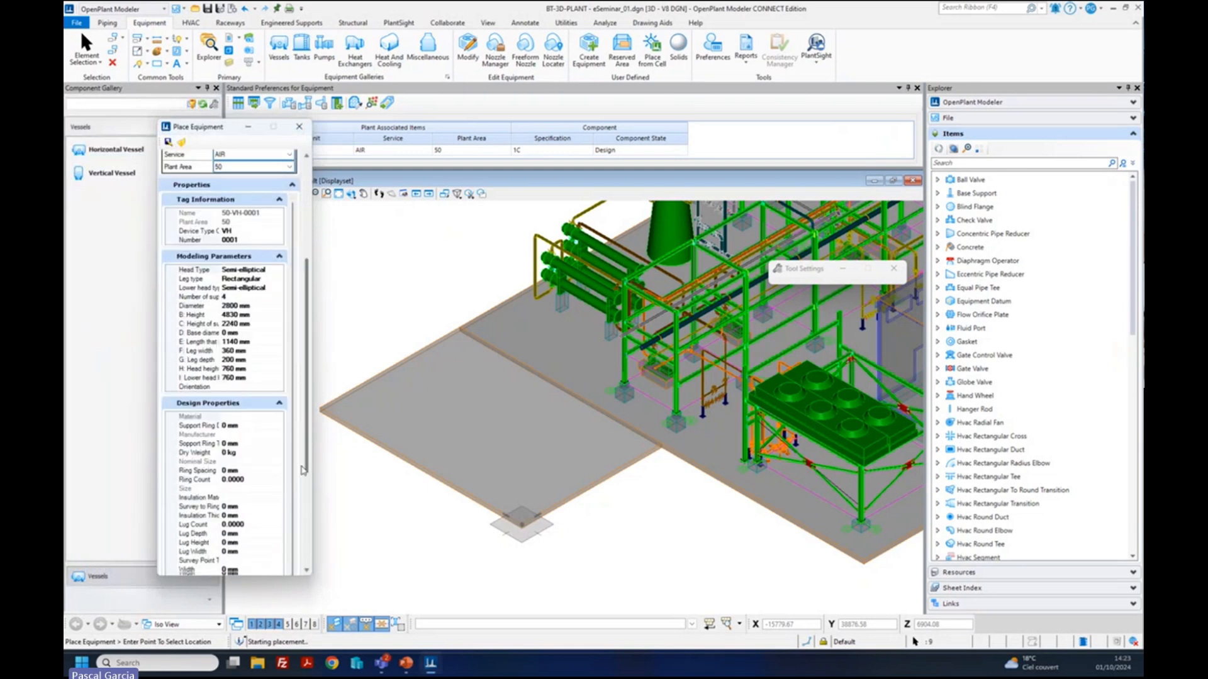
scroll(217, 350, down, 3)
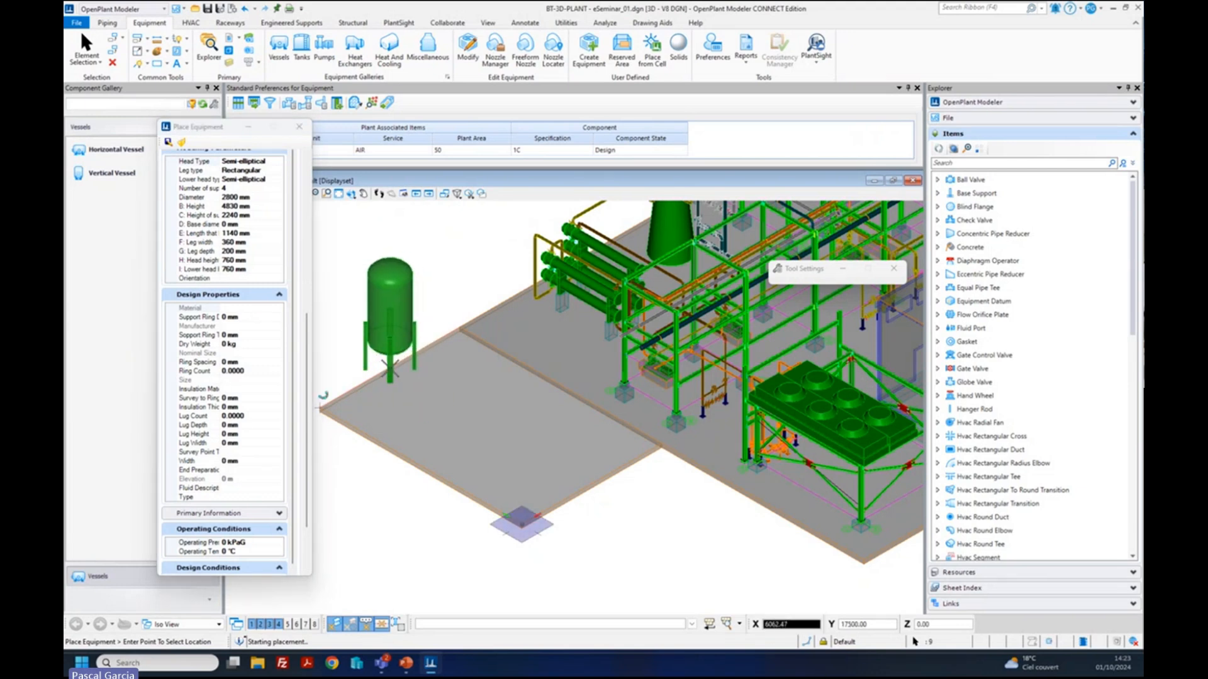
- Place the vertical vessel on the new slab near its back edge, set its rotation, and end the placement after one vessel
key(o)
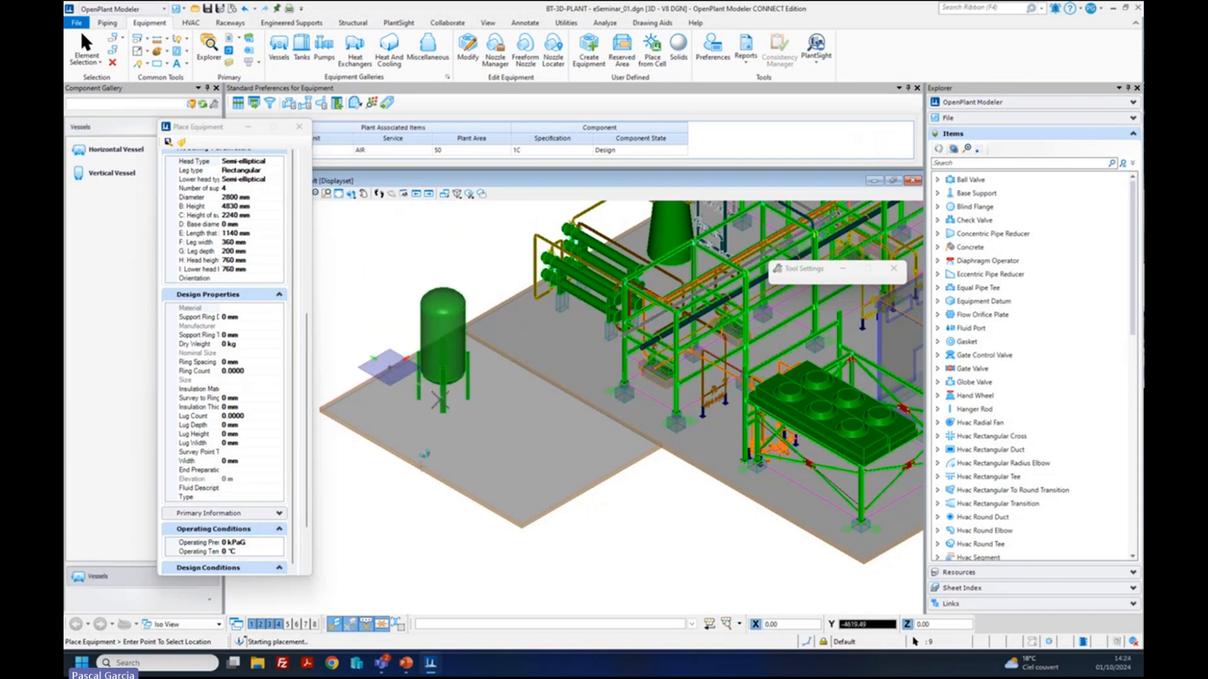
click(431, 391)
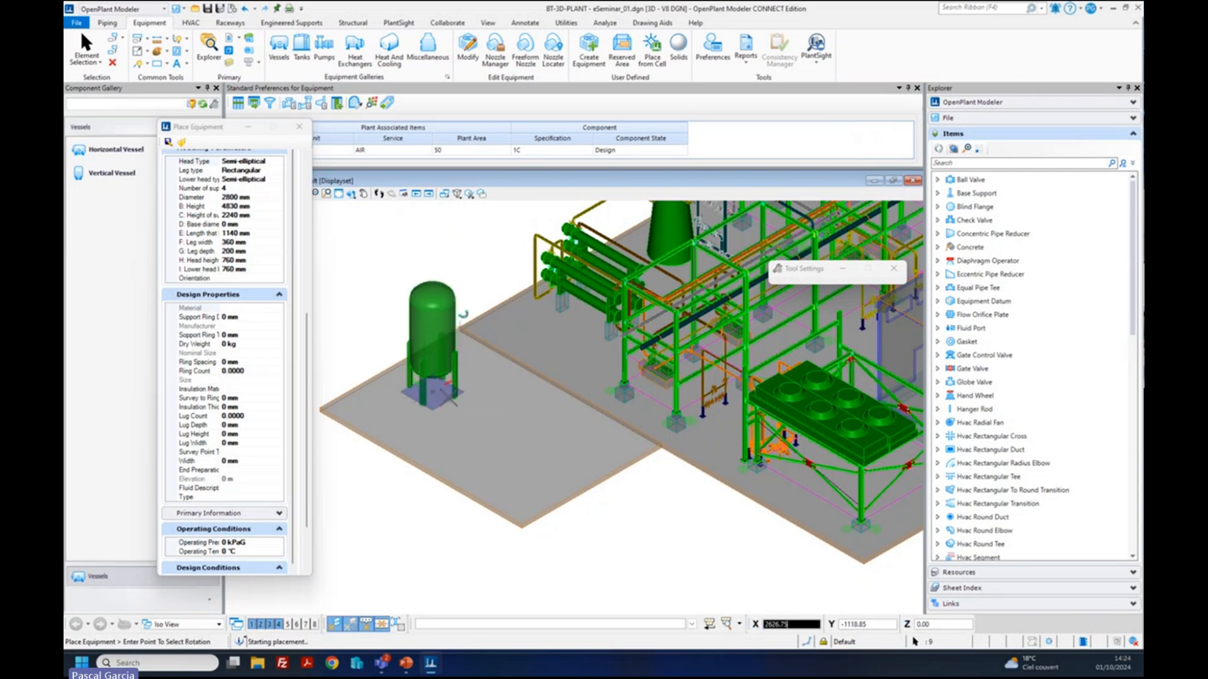
click(481, 362)
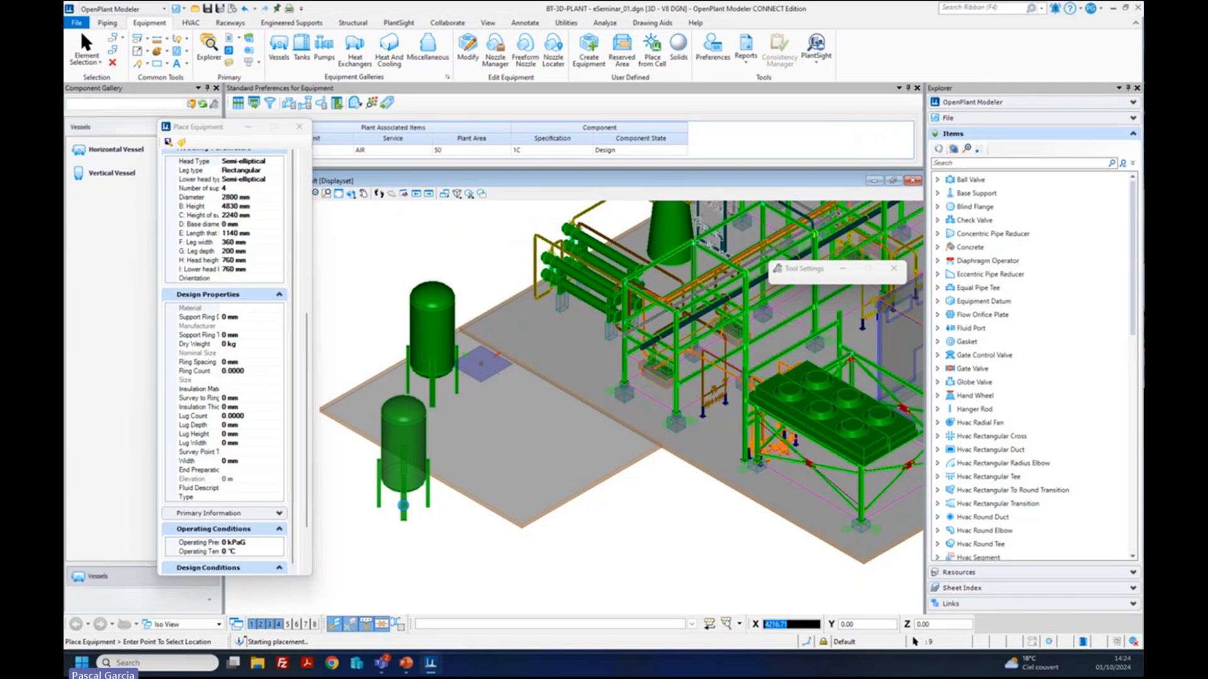
right_click(409, 506)
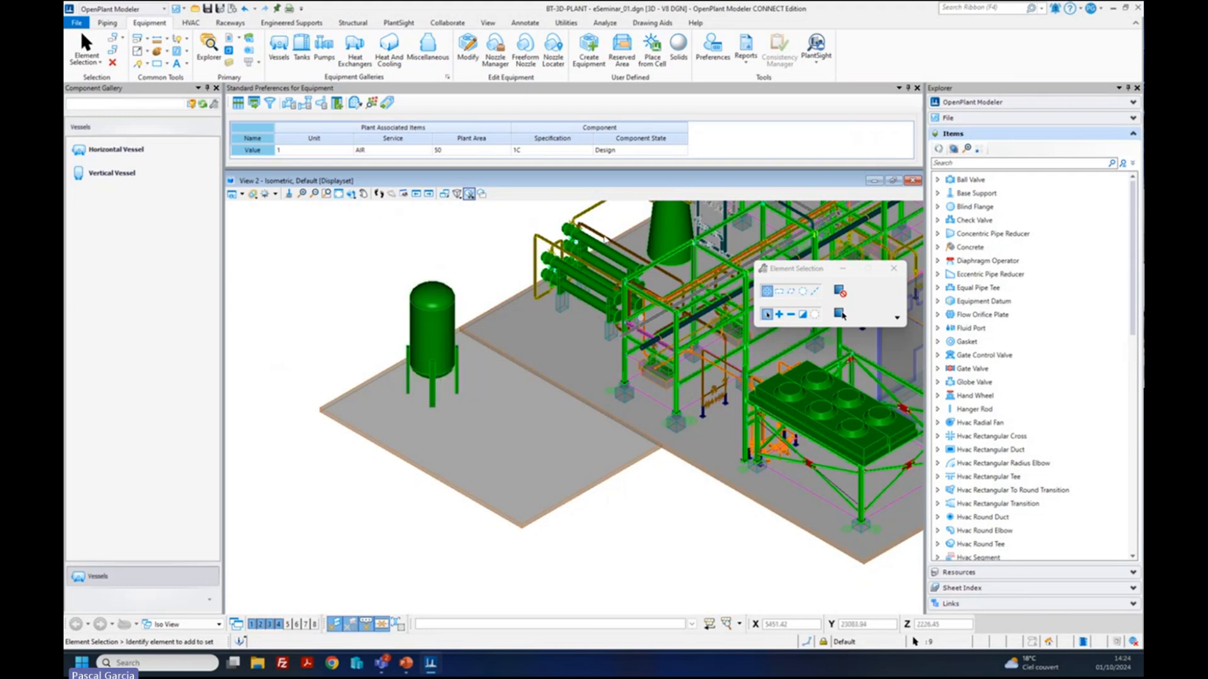
- Open the vertical vessel in the Nozzle Manager and add nozzle 1 as a Radial type on the shell
click(497, 47)
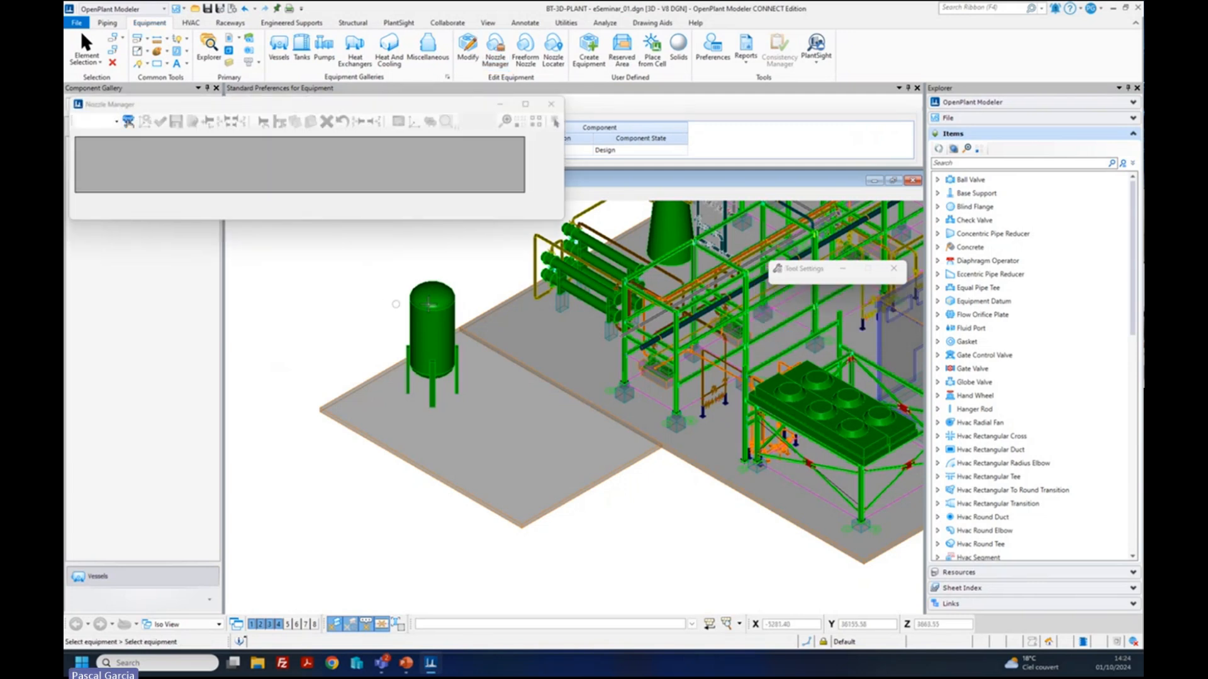
click(433, 324)
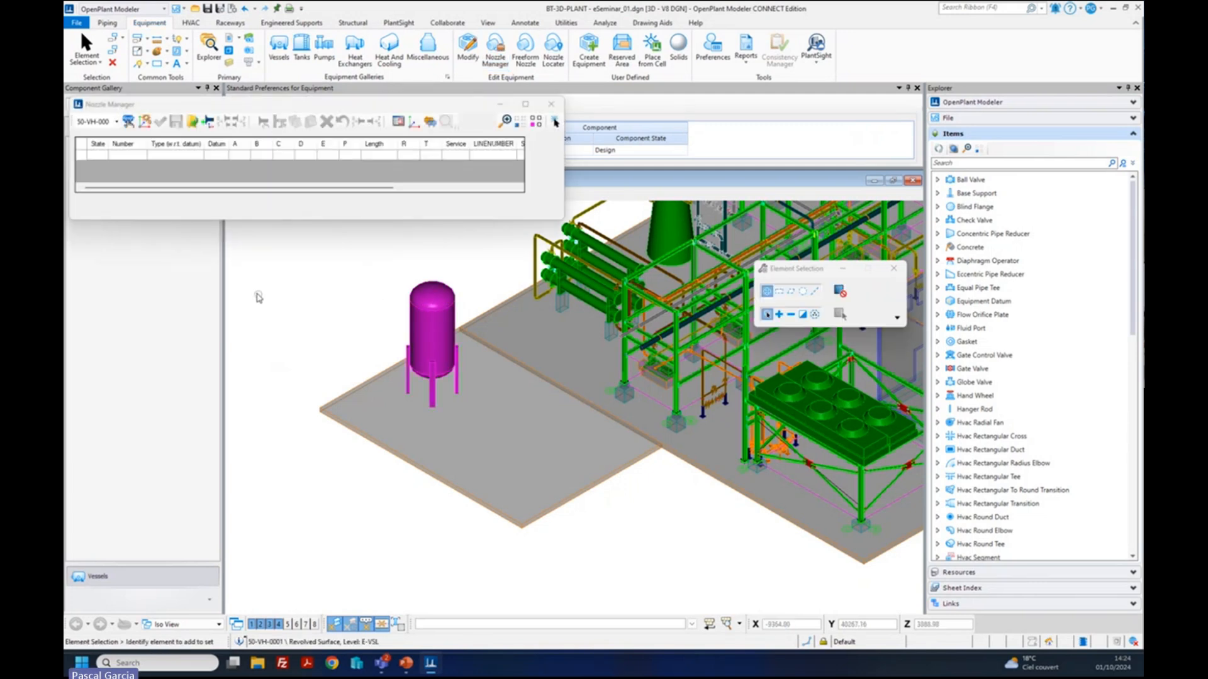
click(141, 154)
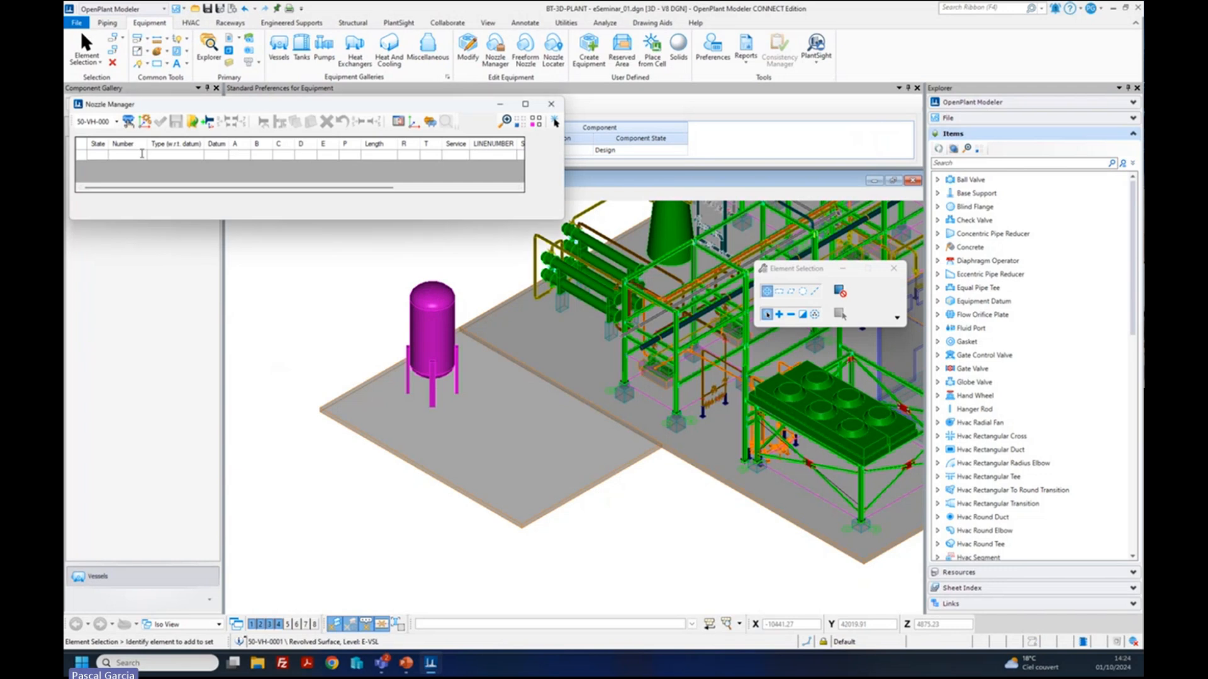
click(195, 157)
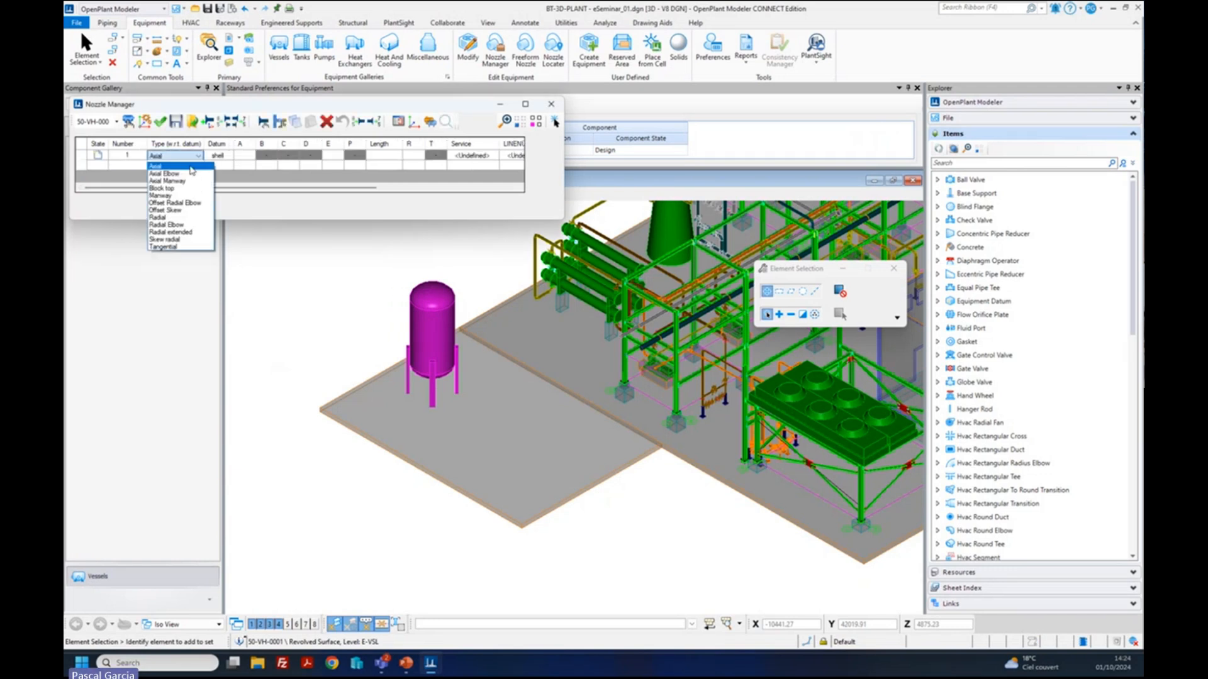
click(179, 217)
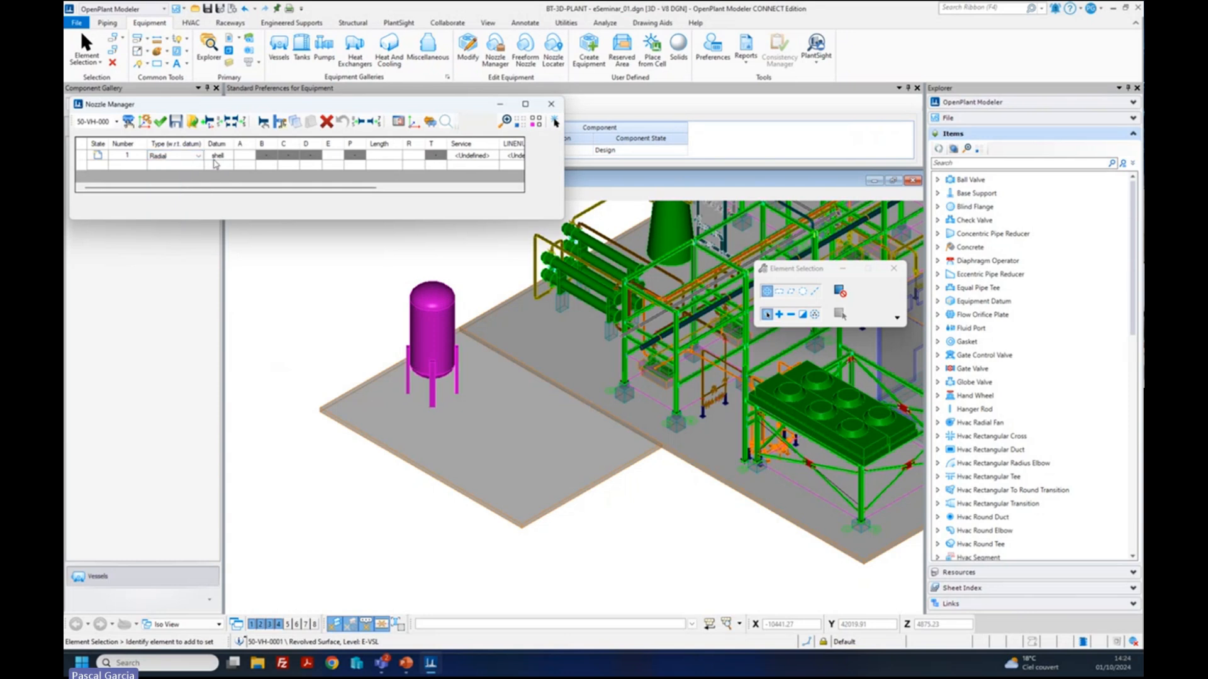
- Display the radial nozzle's dimension diagram and set A to 90, E to 1000 and P to 200 for nozzle 1
click(242, 153)
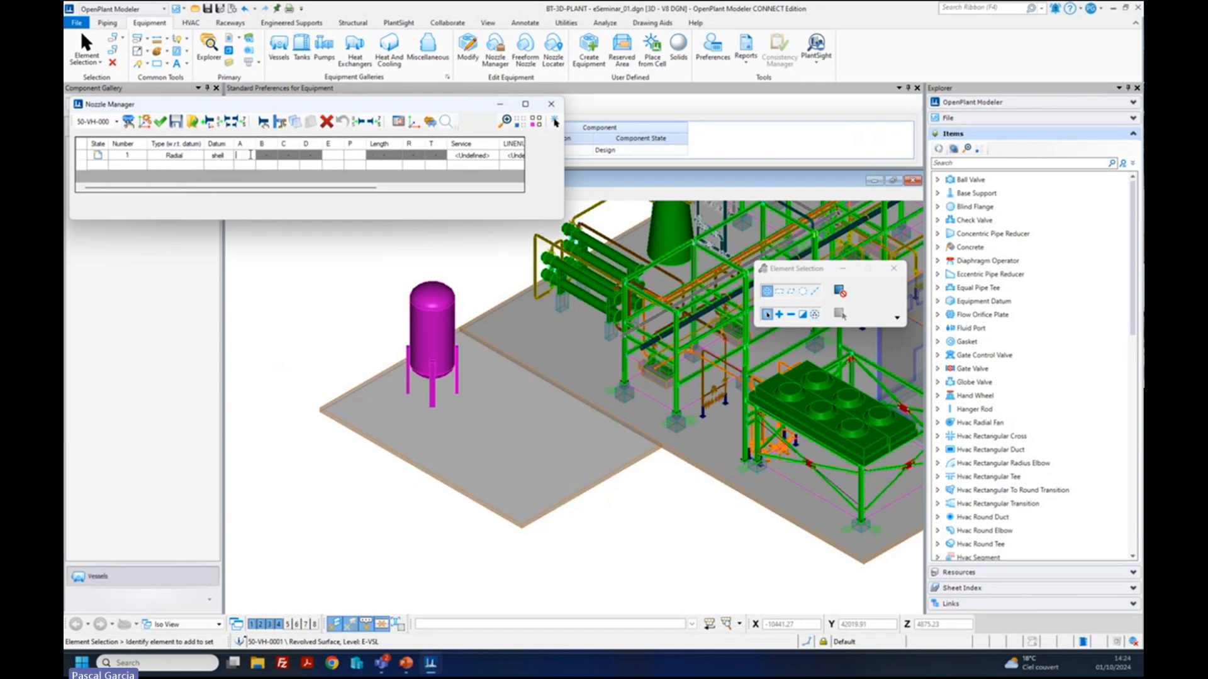
click(399, 122)
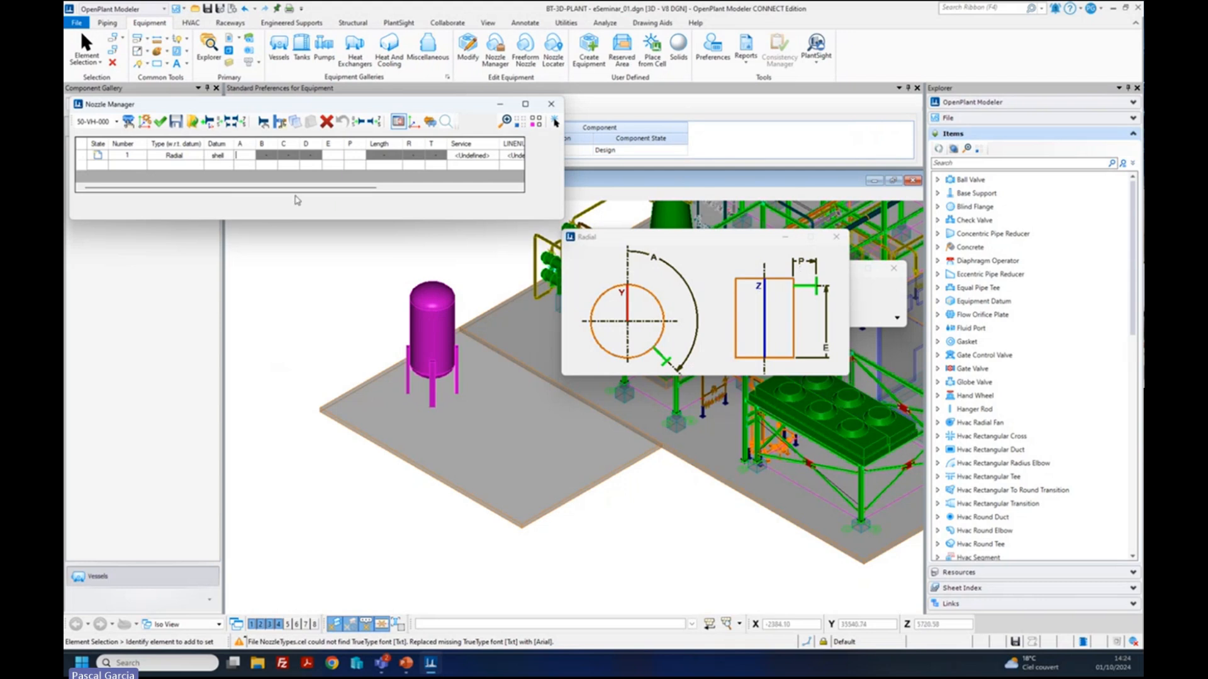
click(243, 153)
text(90)
click(333, 158)
click(349, 157)
text(200)
- Set nozzle 1's specification to mCS150 and its nominal diameter to 150
drag(360, 187, 430, 177)
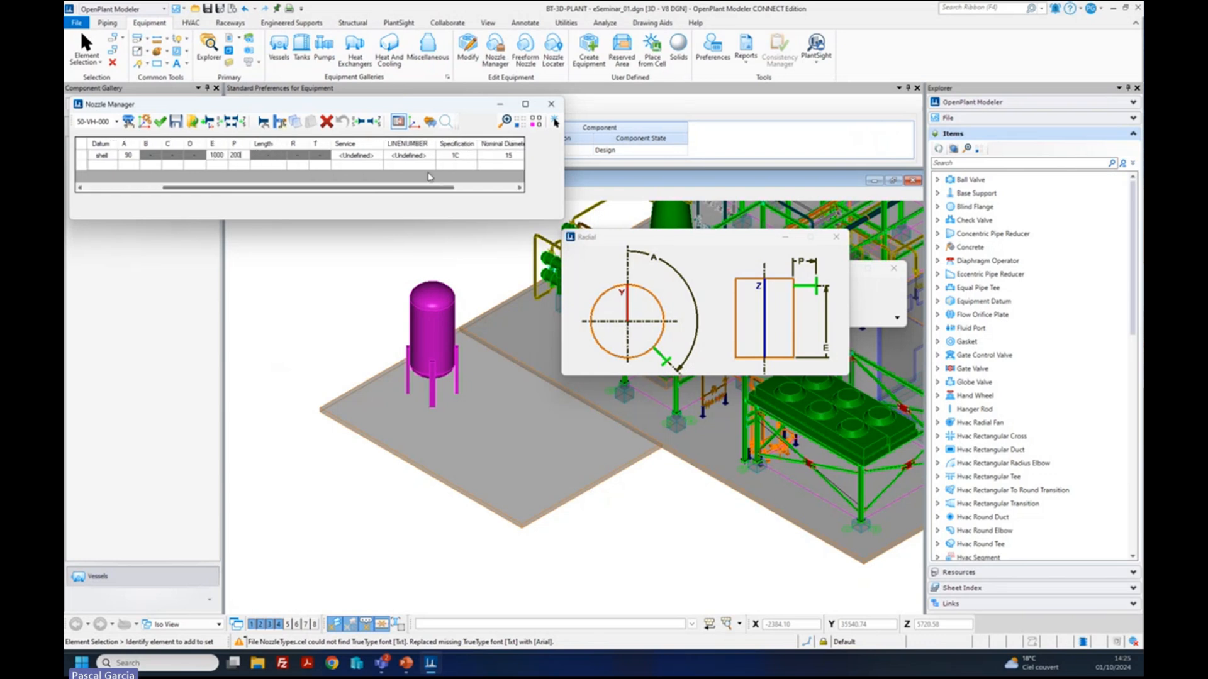
click(428, 158)
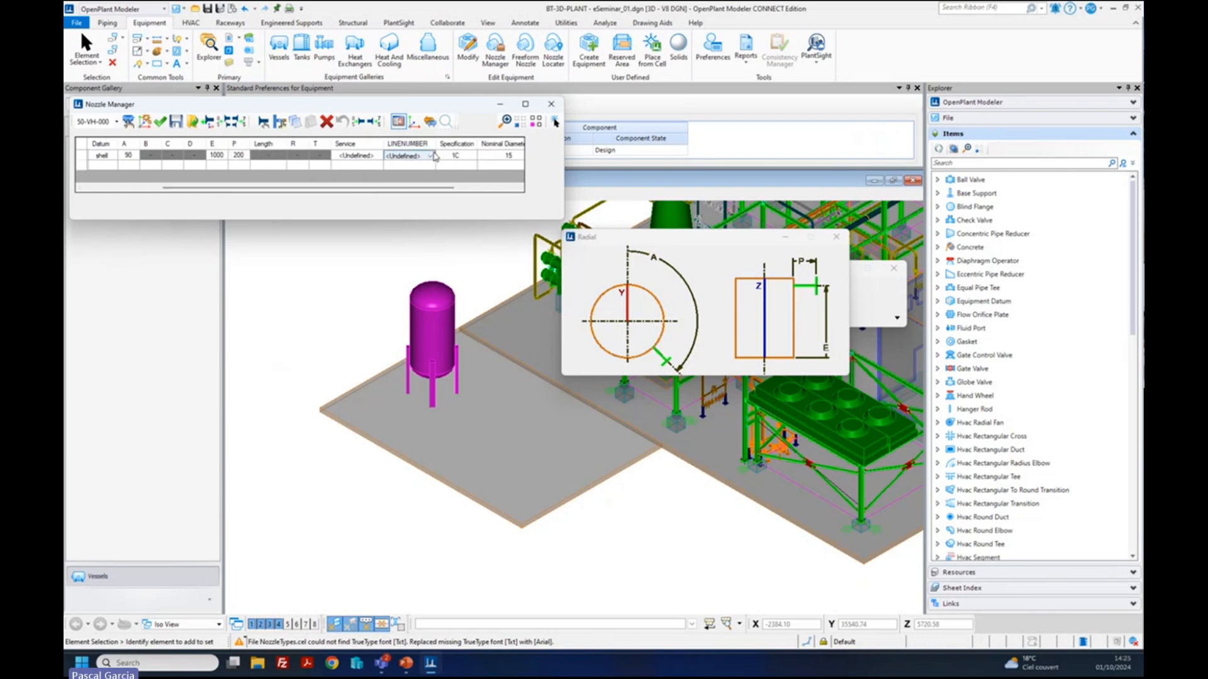
click(456, 155)
click(472, 156)
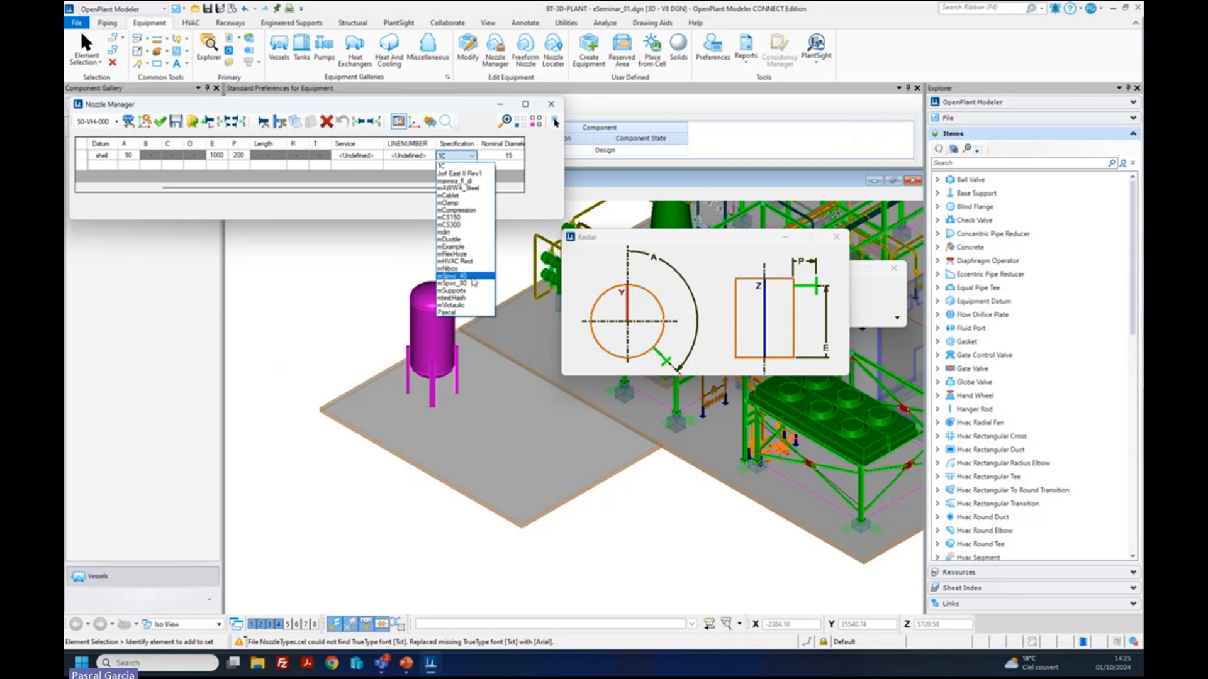
click(466, 218)
click(512, 155)
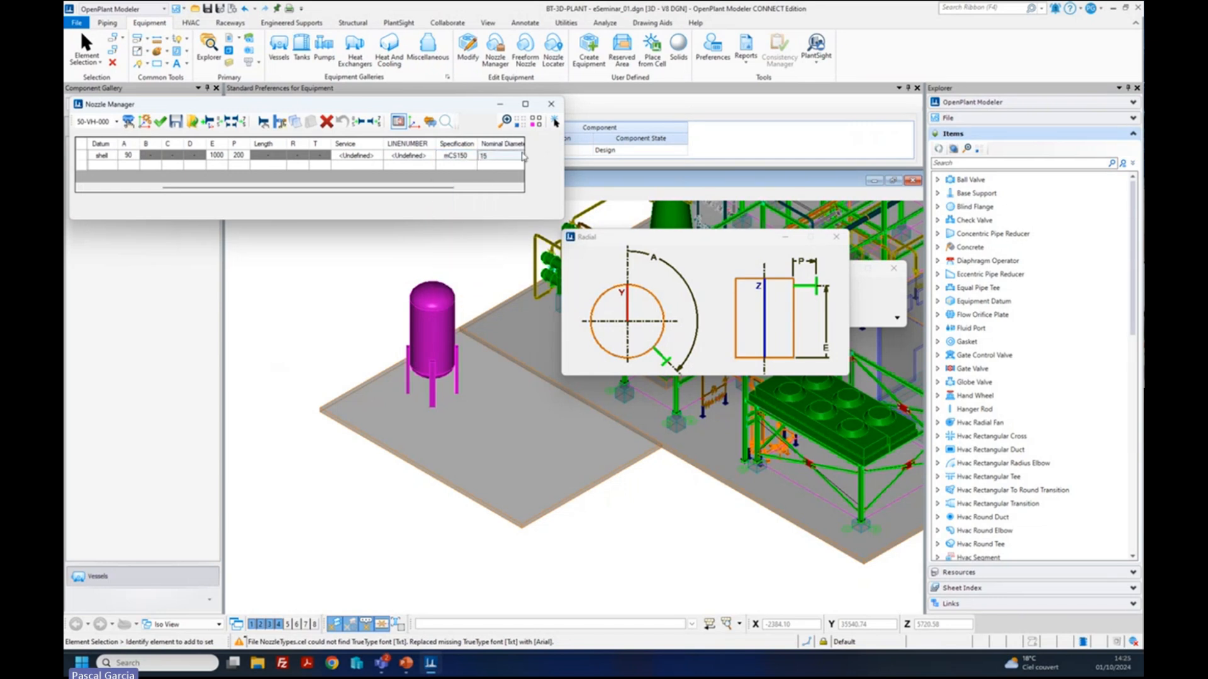
click(519, 156)
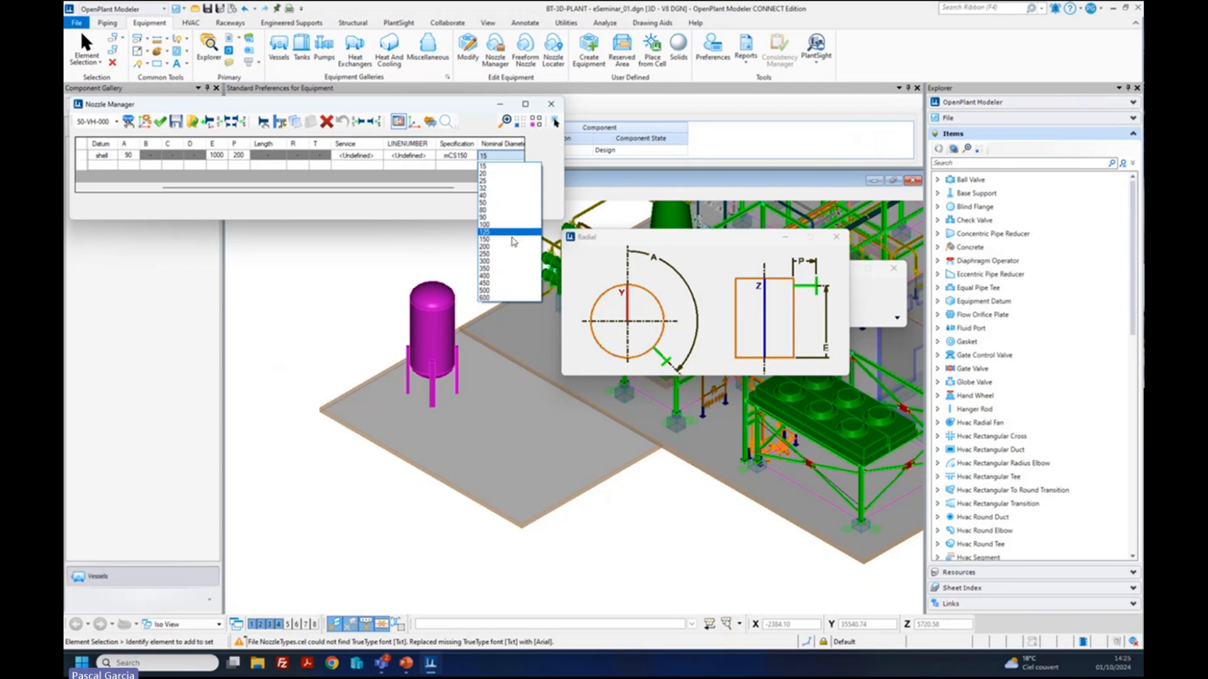
click(513, 241)
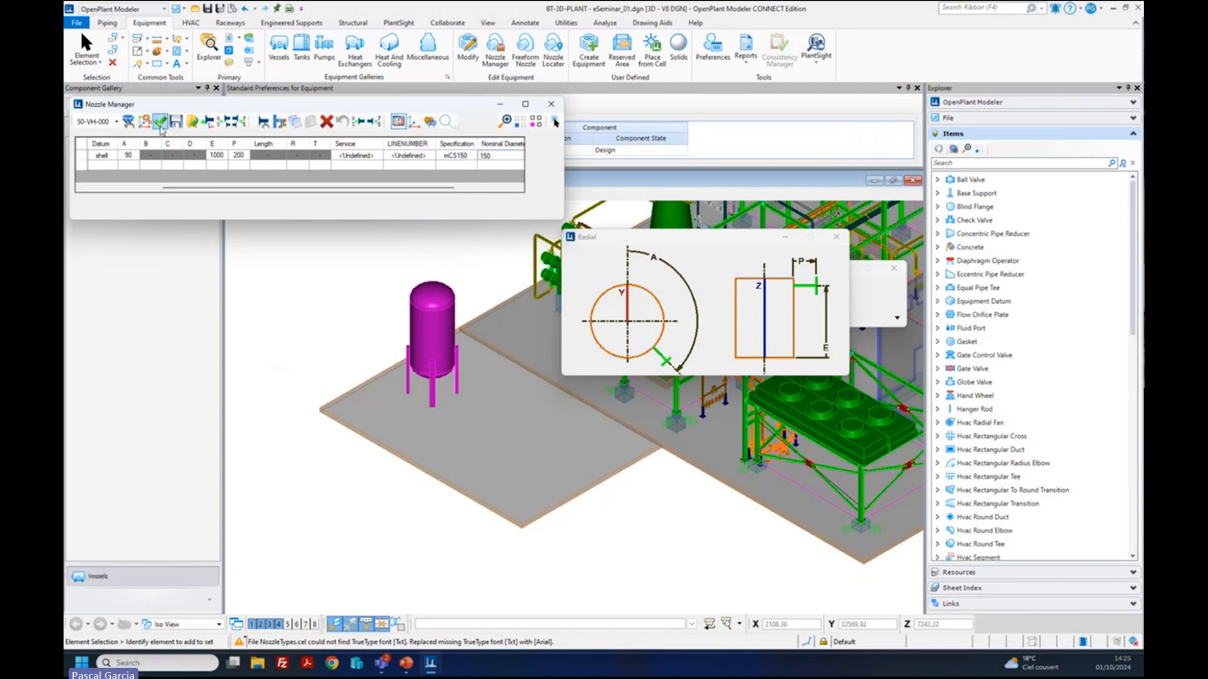
- Apply the nozzle settings and pick the flanged, raised-face CL150 nozzle from the specification for nozzle 1
click(161, 127)
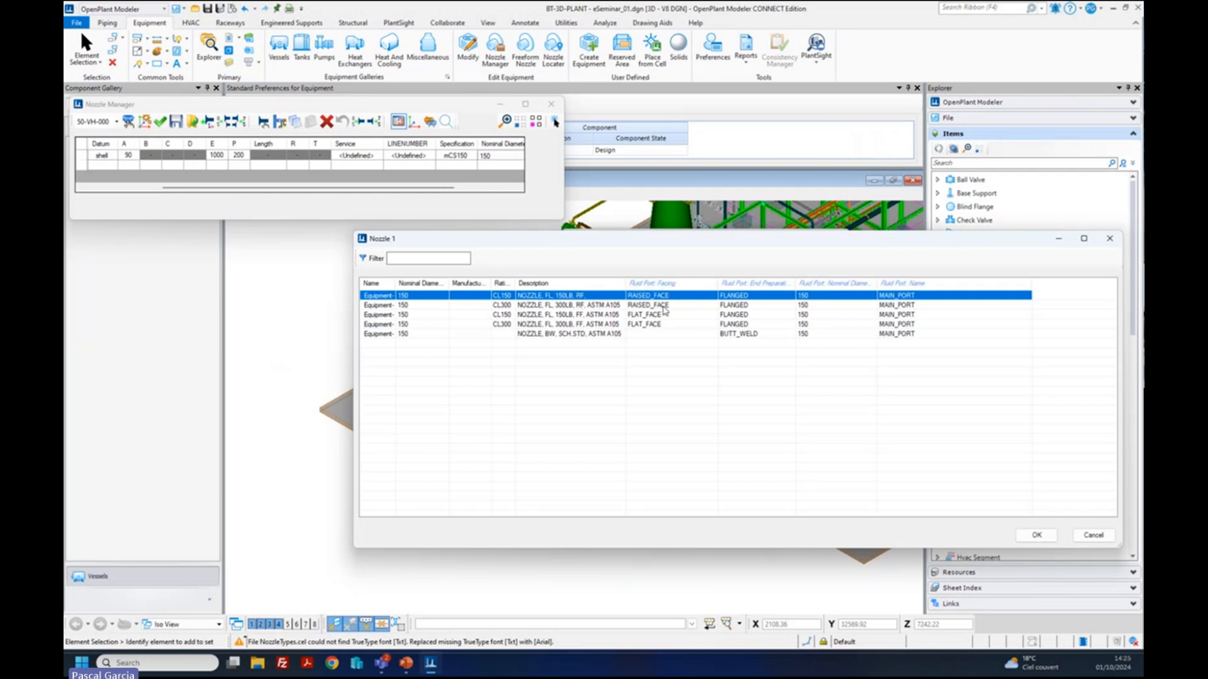
double_click(516, 282)
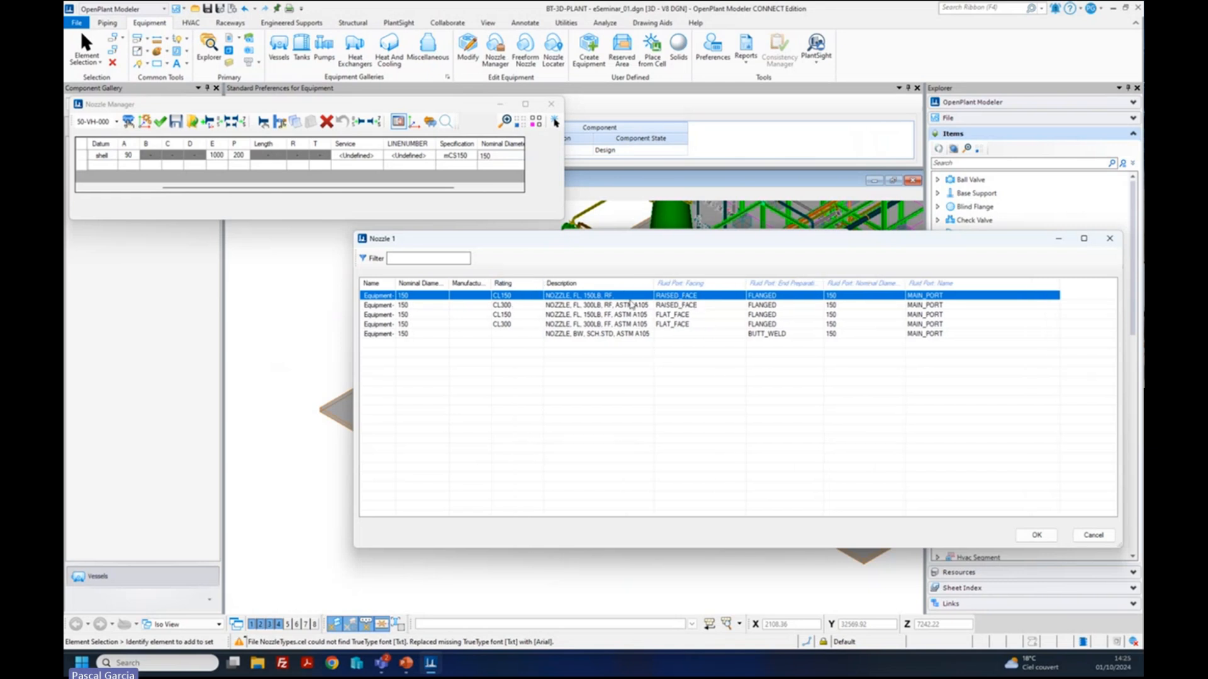
click(1035, 536)
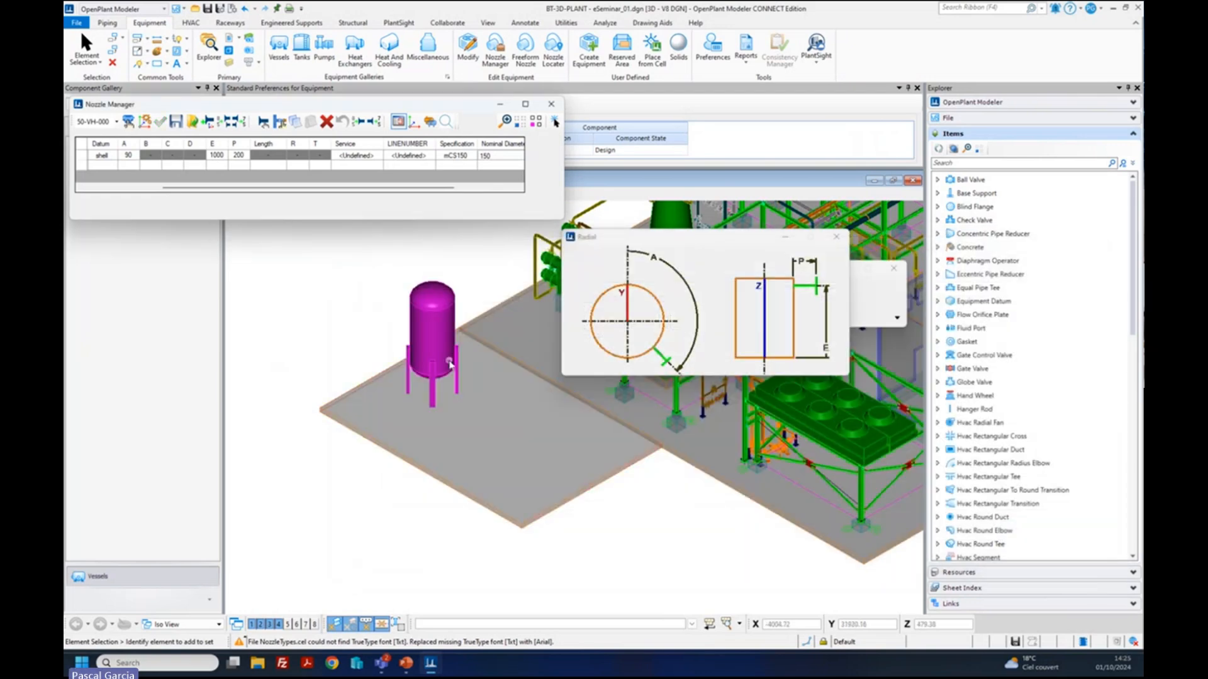
- Set nozzle 1's elevation E to 3000, apply the change to the vessel, and close the Nozzle Manager
scroll(447, 368, up, 3)
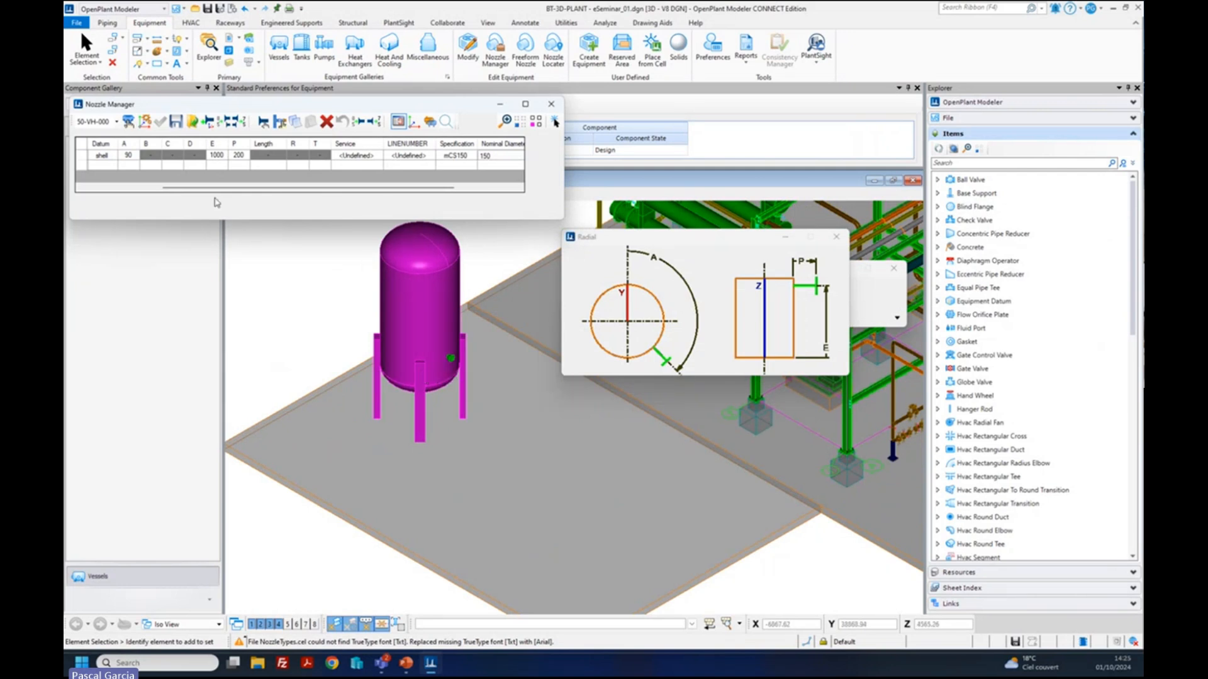
click(224, 156)
text(3000)
key(Return)
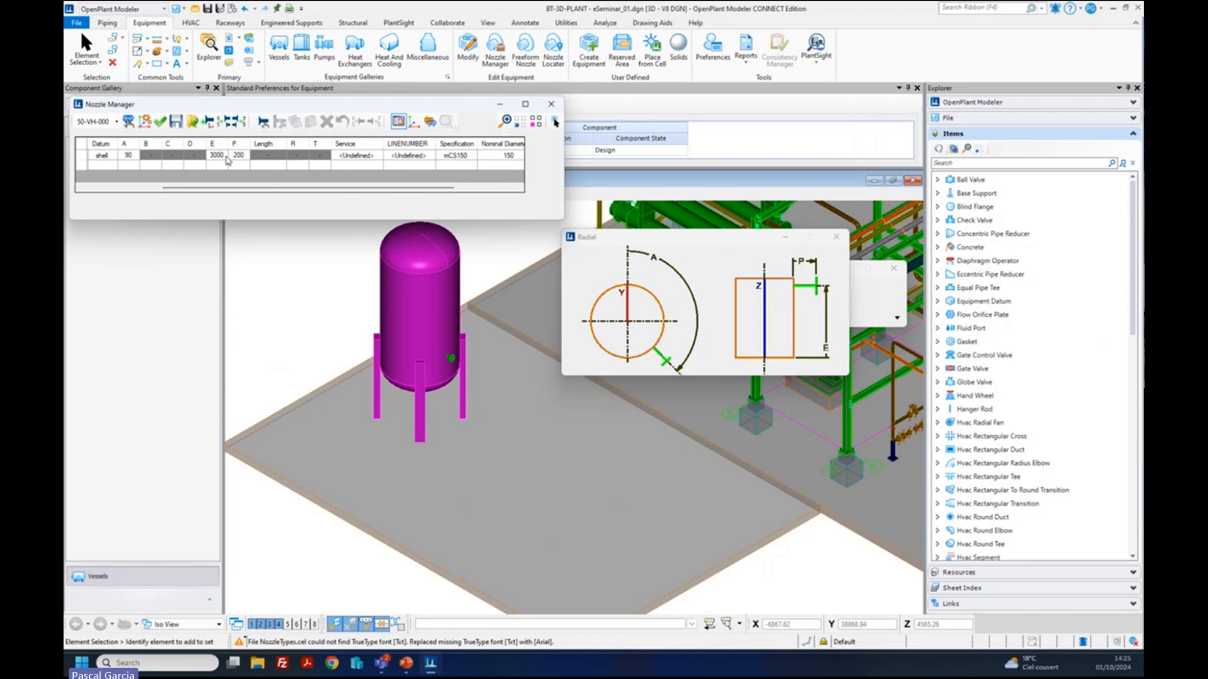
click(161, 121)
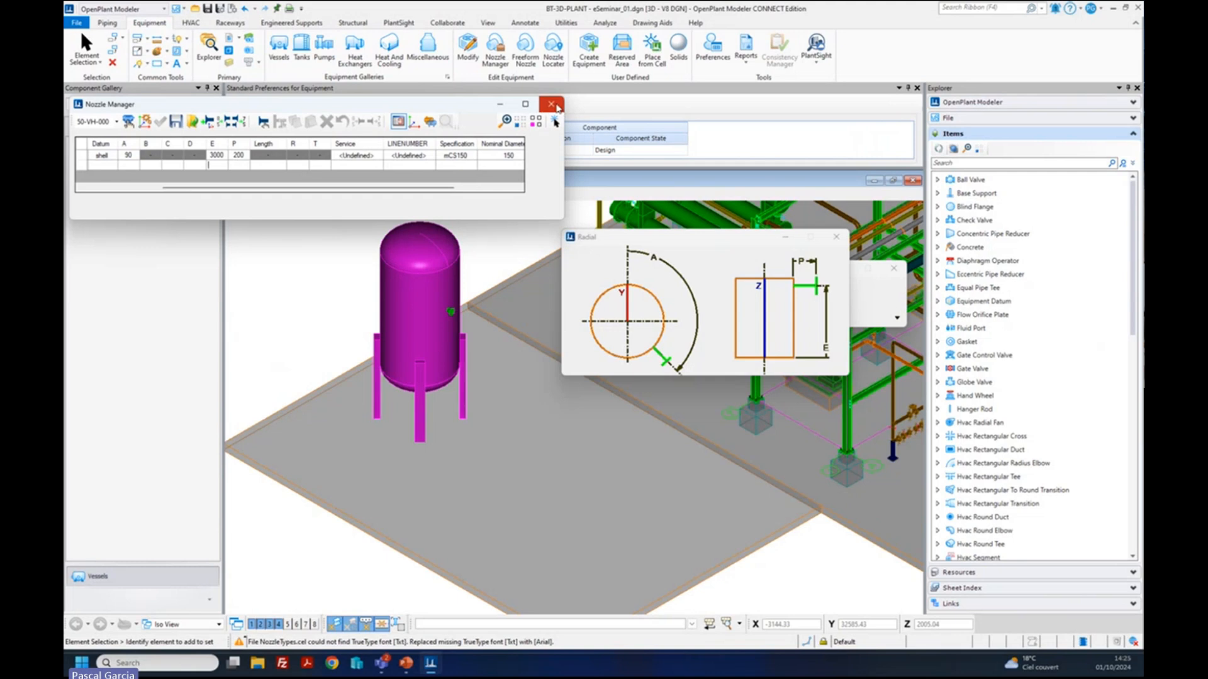
click(551, 105)
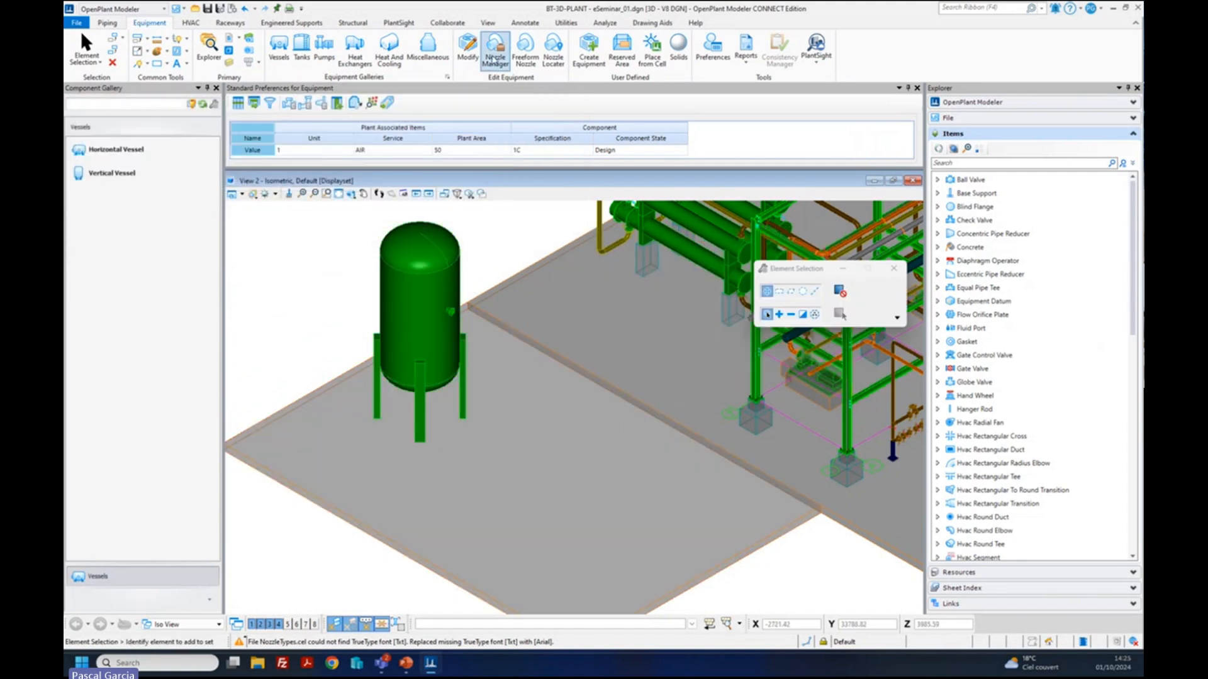
click(495, 60)
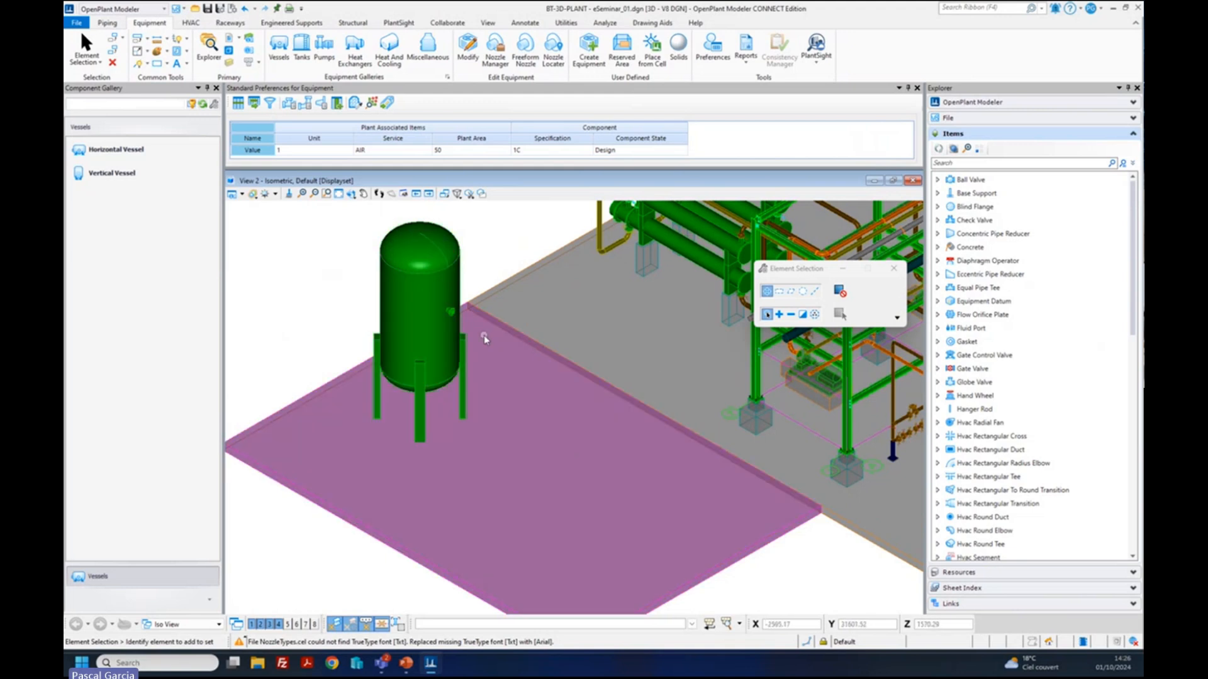
mouse_move(484, 338)
scroll(308, 346, down, 2)
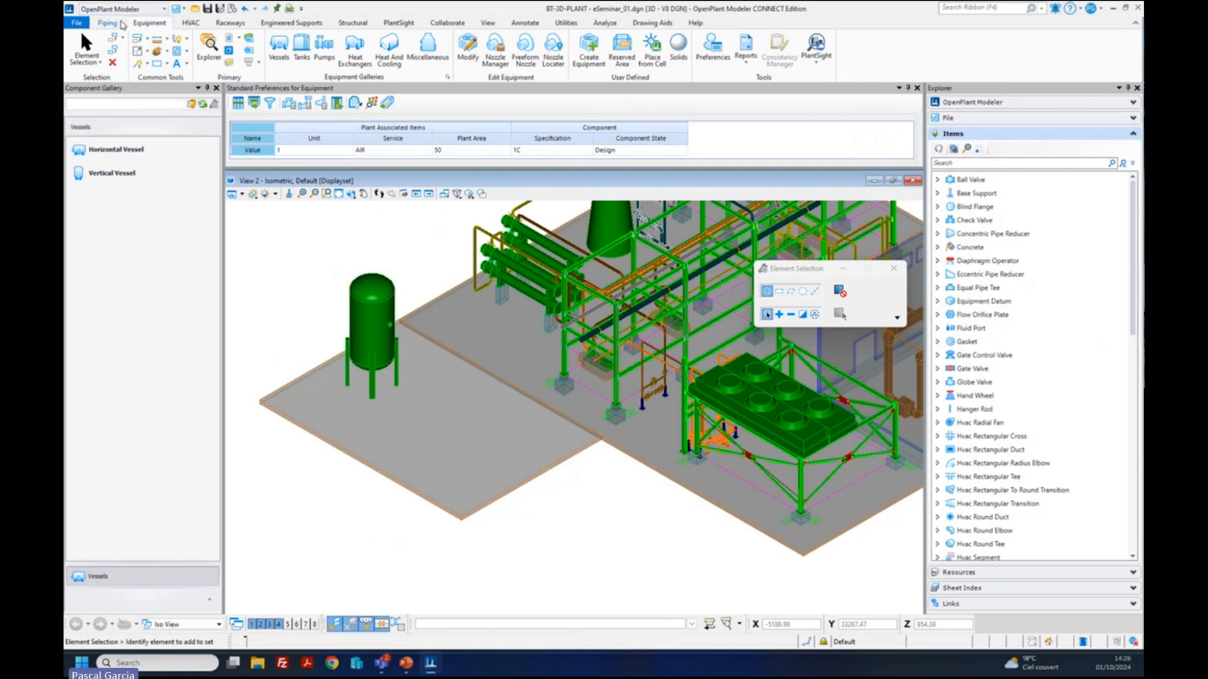
click(325, 52)
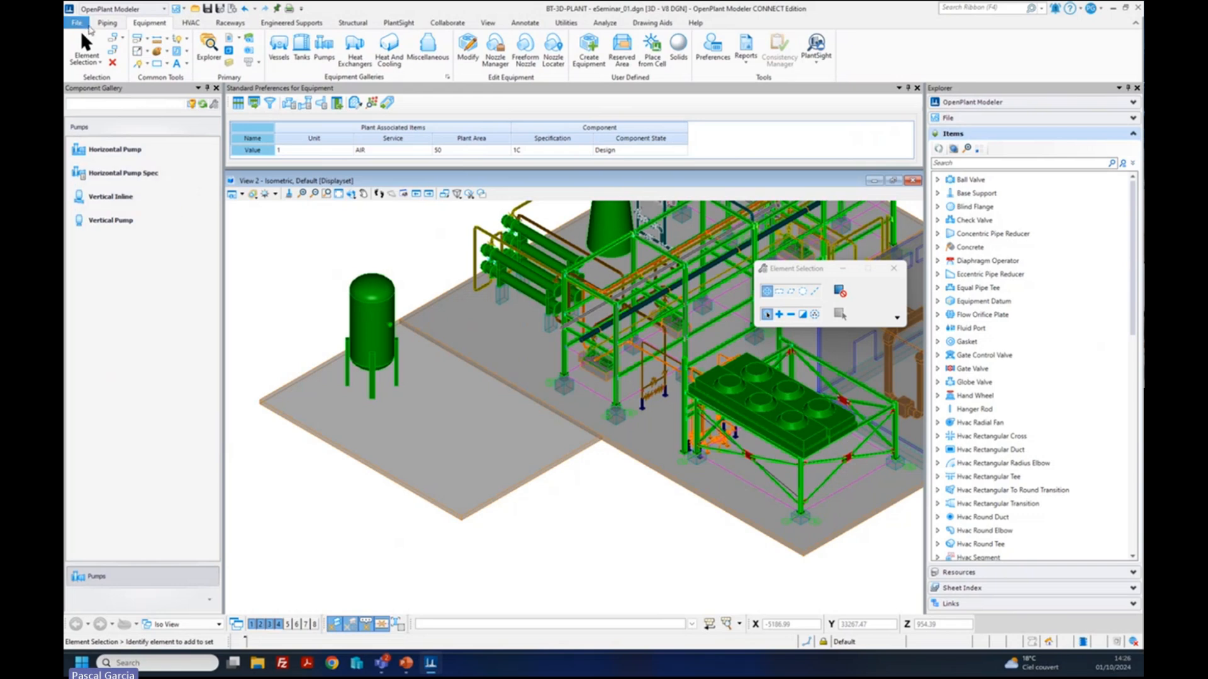
- Import the STEP exchange file Pump_Sample.stp into the plant model
click(84, 27)
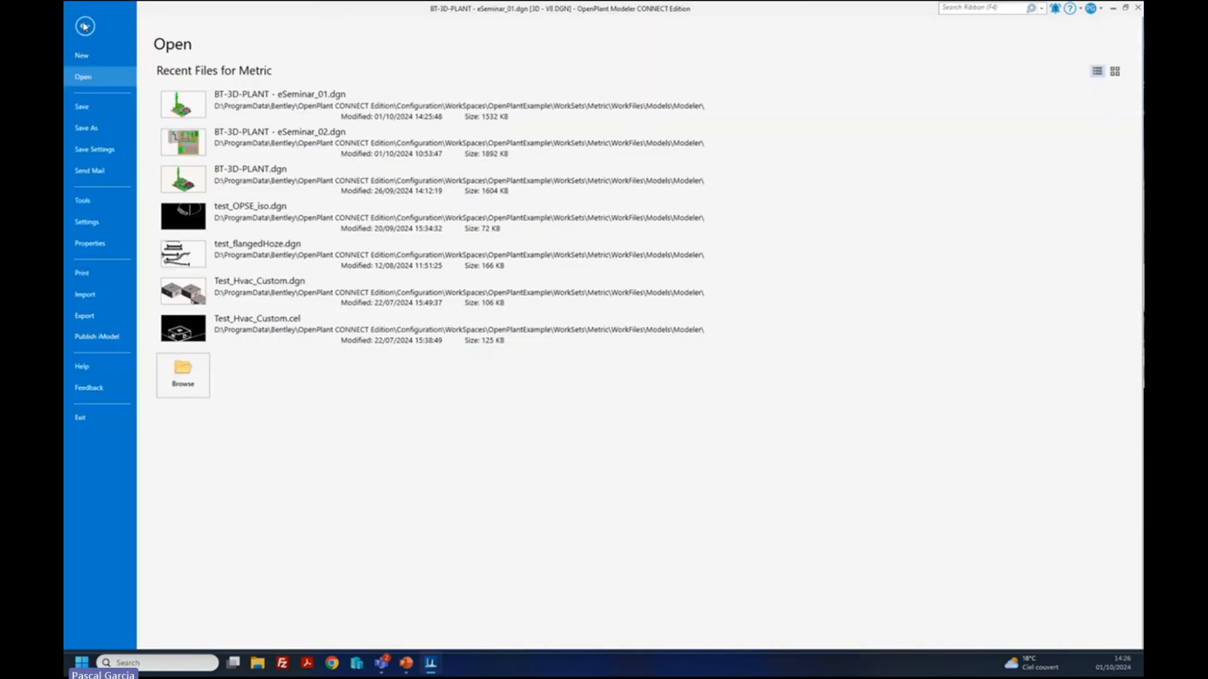
click(88, 294)
click(201, 88)
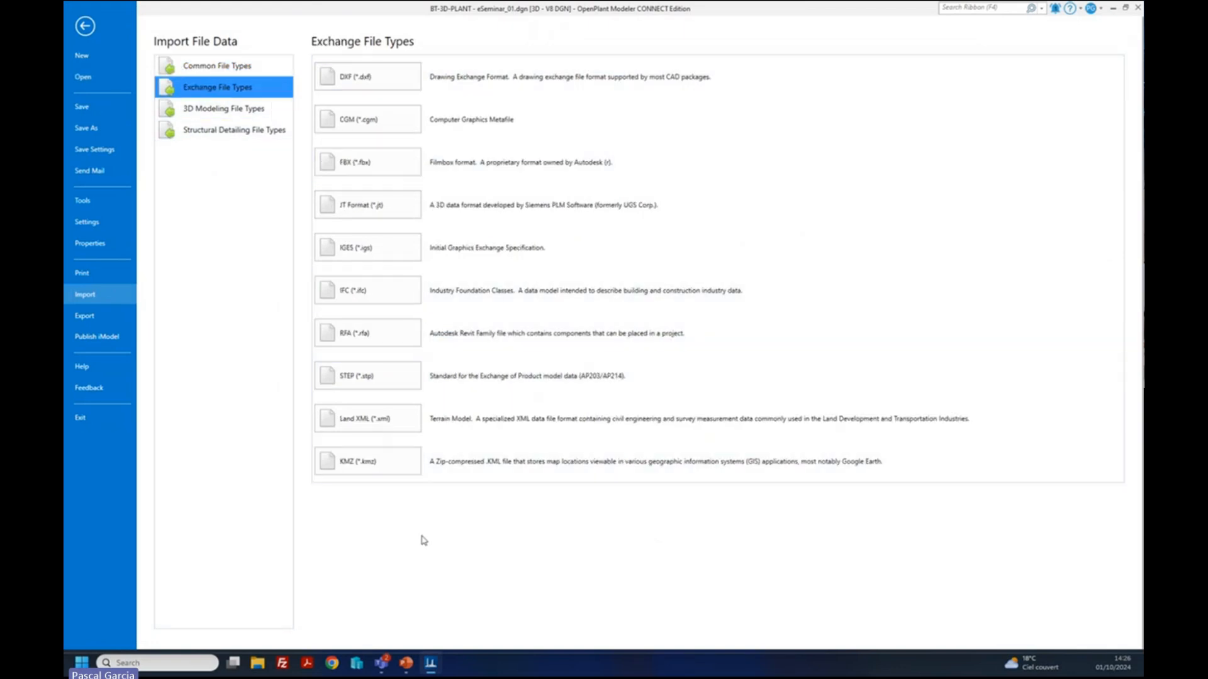
click(372, 386)
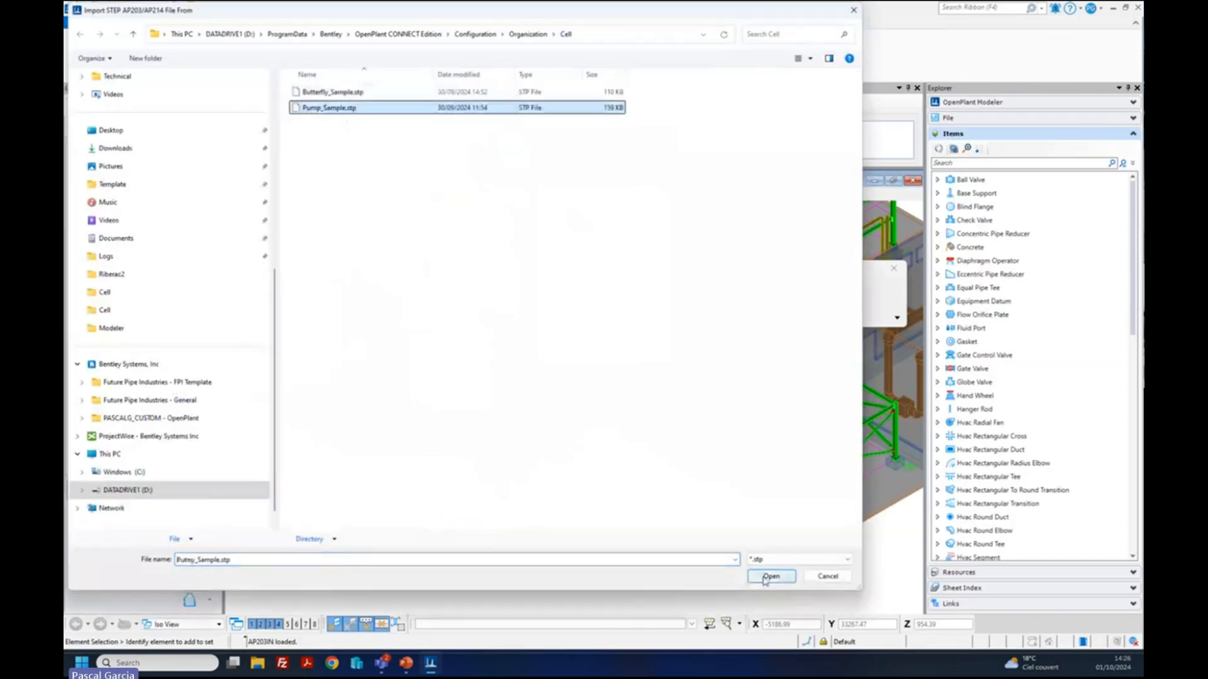
click(765, 573)
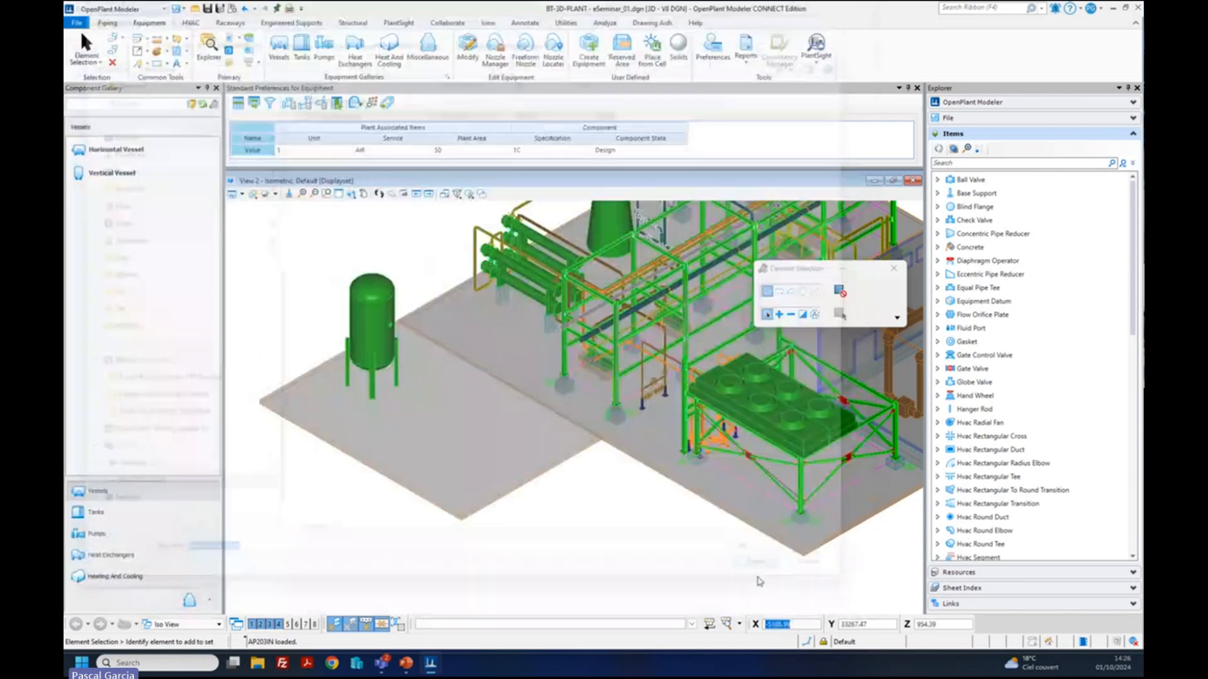
click(768, 348)
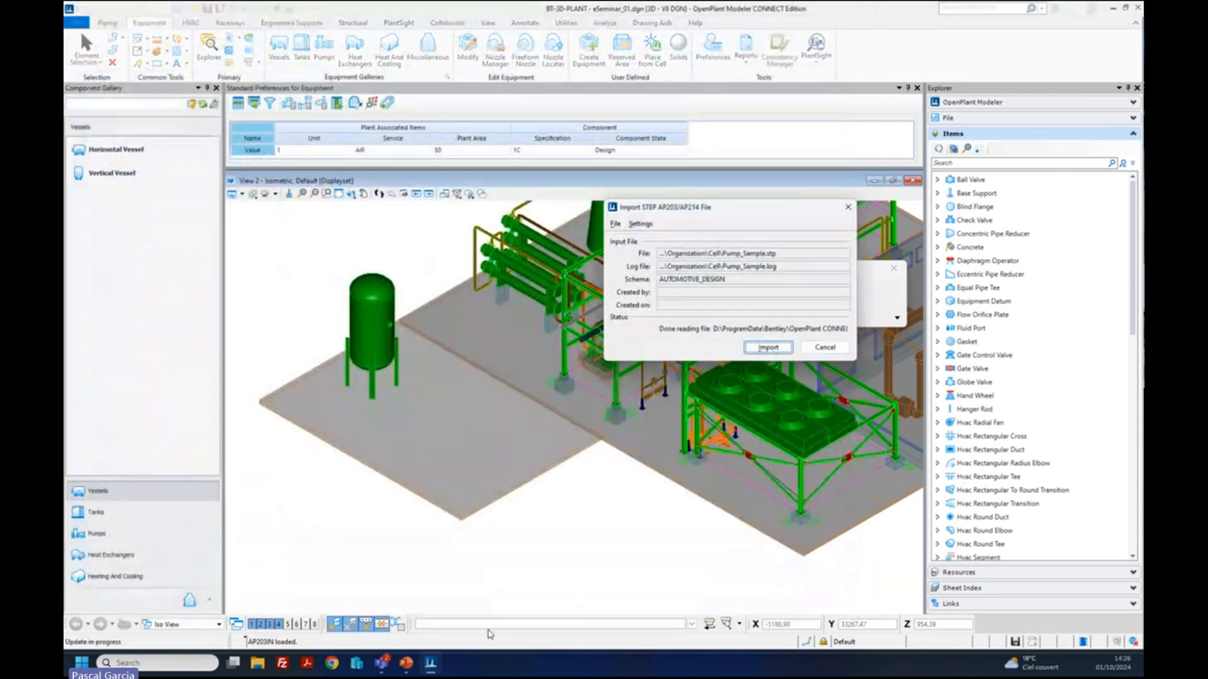
- Select all the elements of the imported pump geometry together
scroll(347, 576, up, 5)
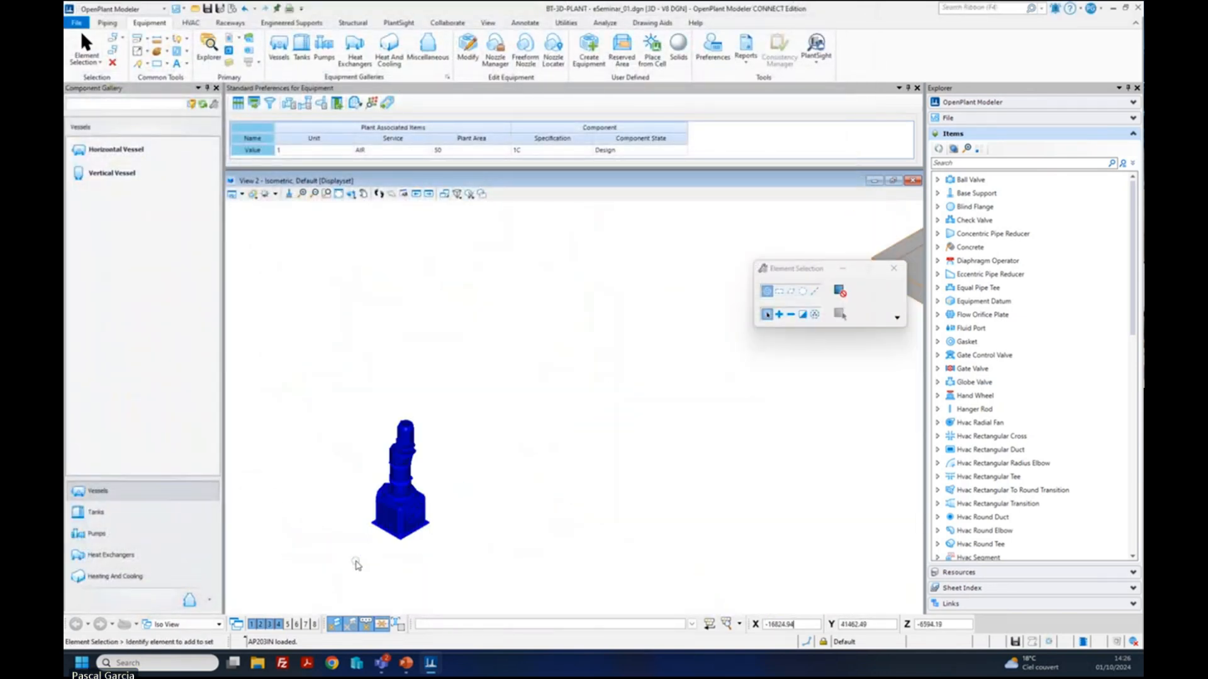
scroll(405, 534, up, 4)
scroll(398, 521, down, 4)
scroll(399, 521, up, 2)
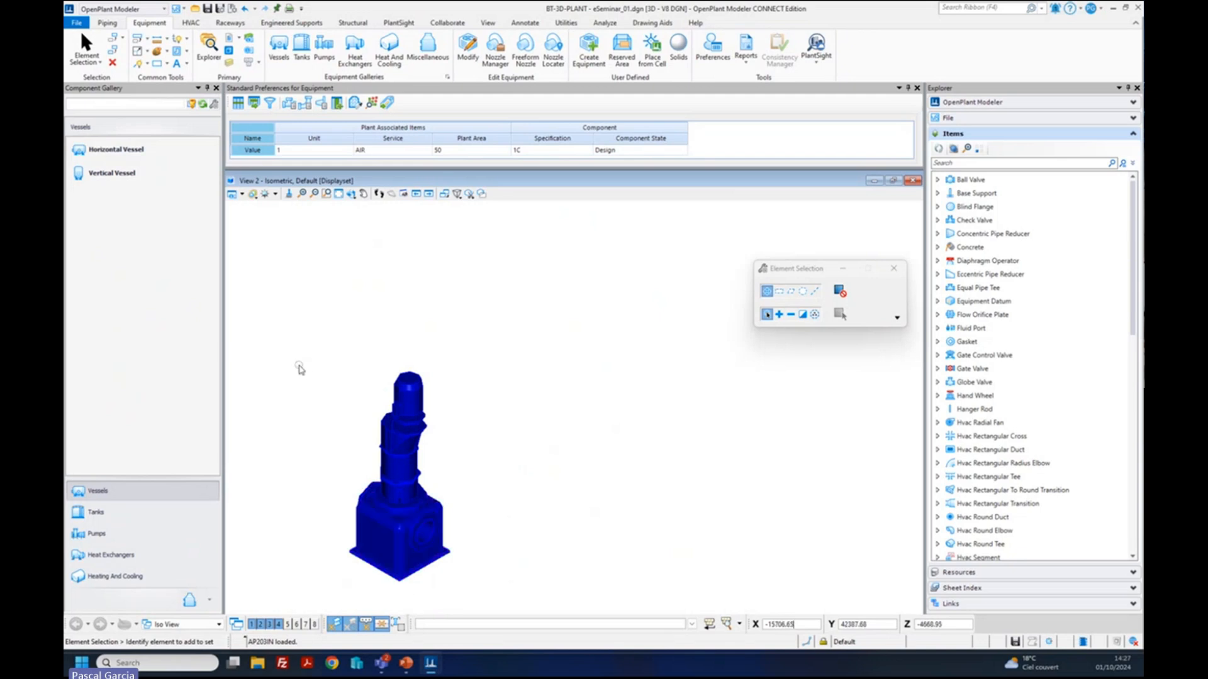
drag(303, 341, 562, 620)
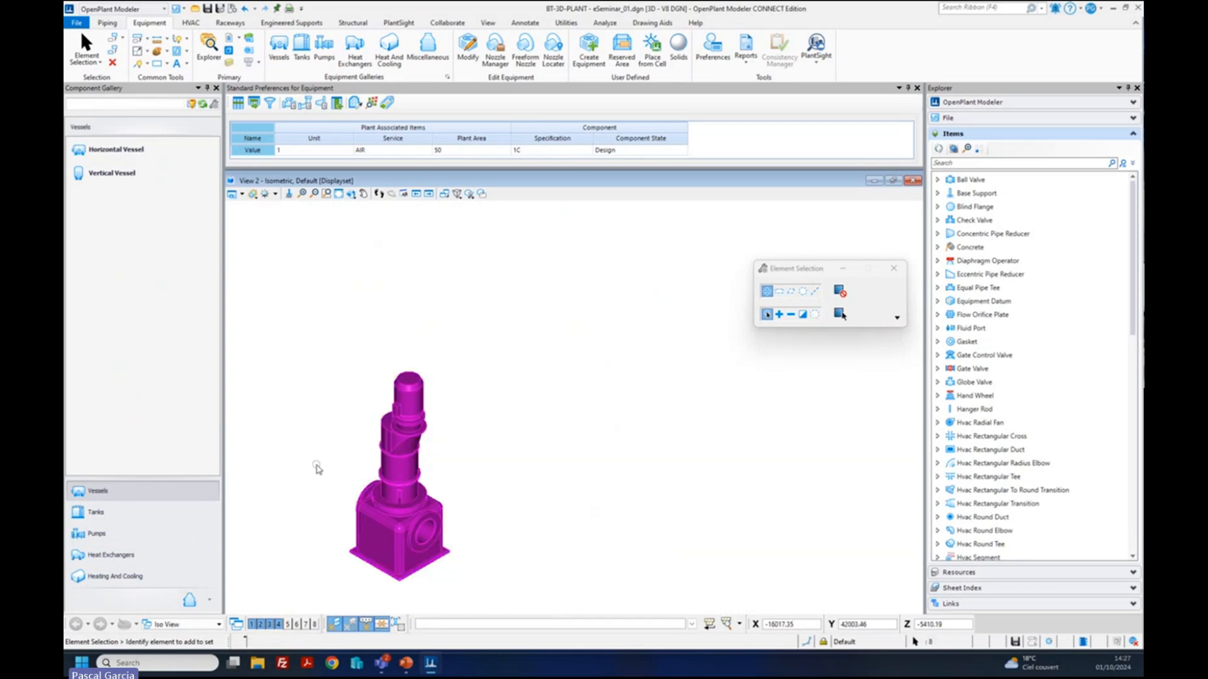
- Create a user-defined equipment component from the selected geometry, with the class Pump and the type V-Inline Pump
click(580, 47)
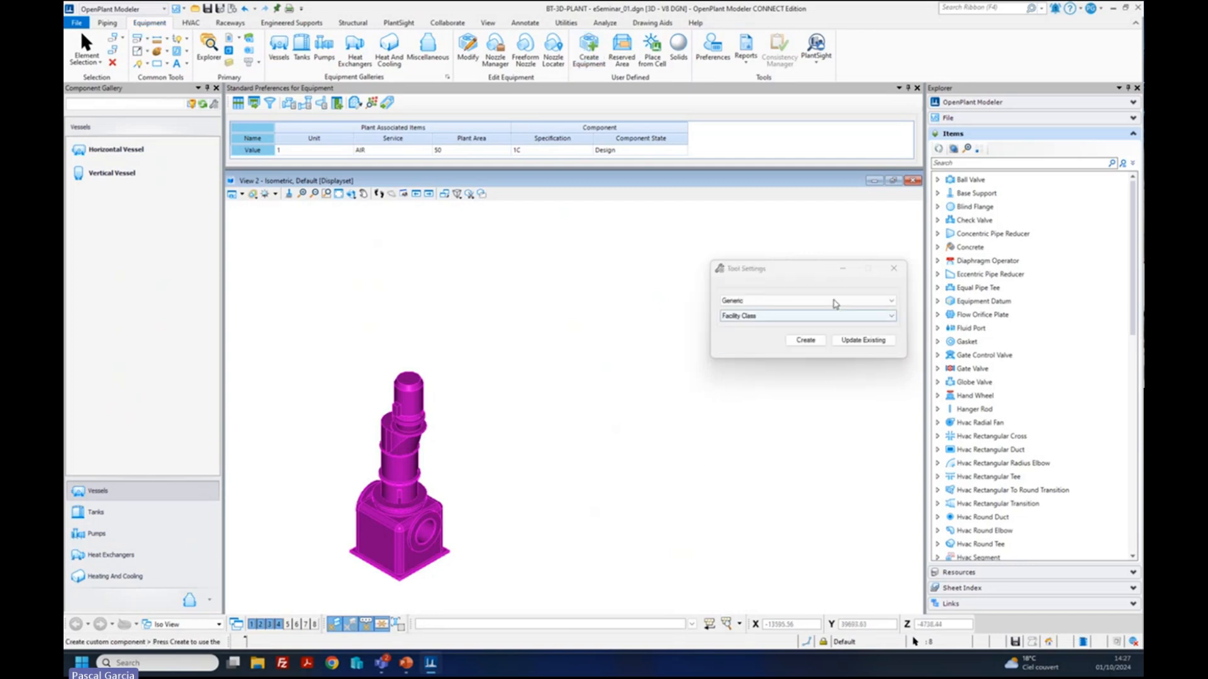
click(834, 304)
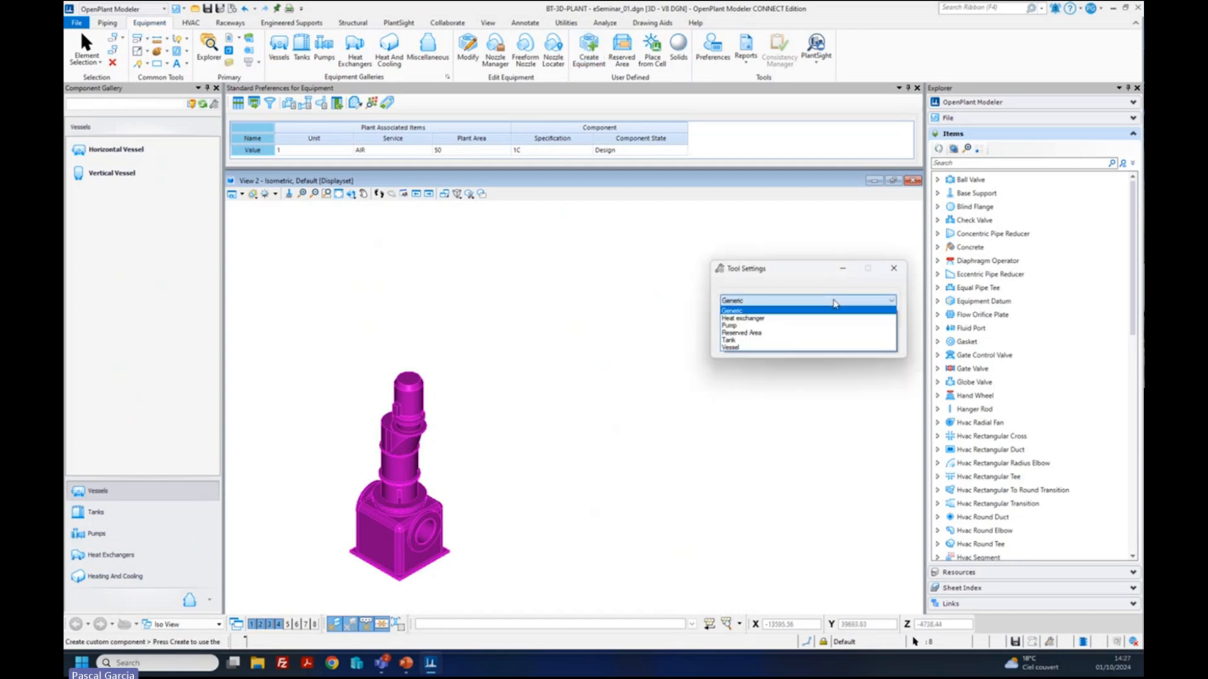
click(786, 326)
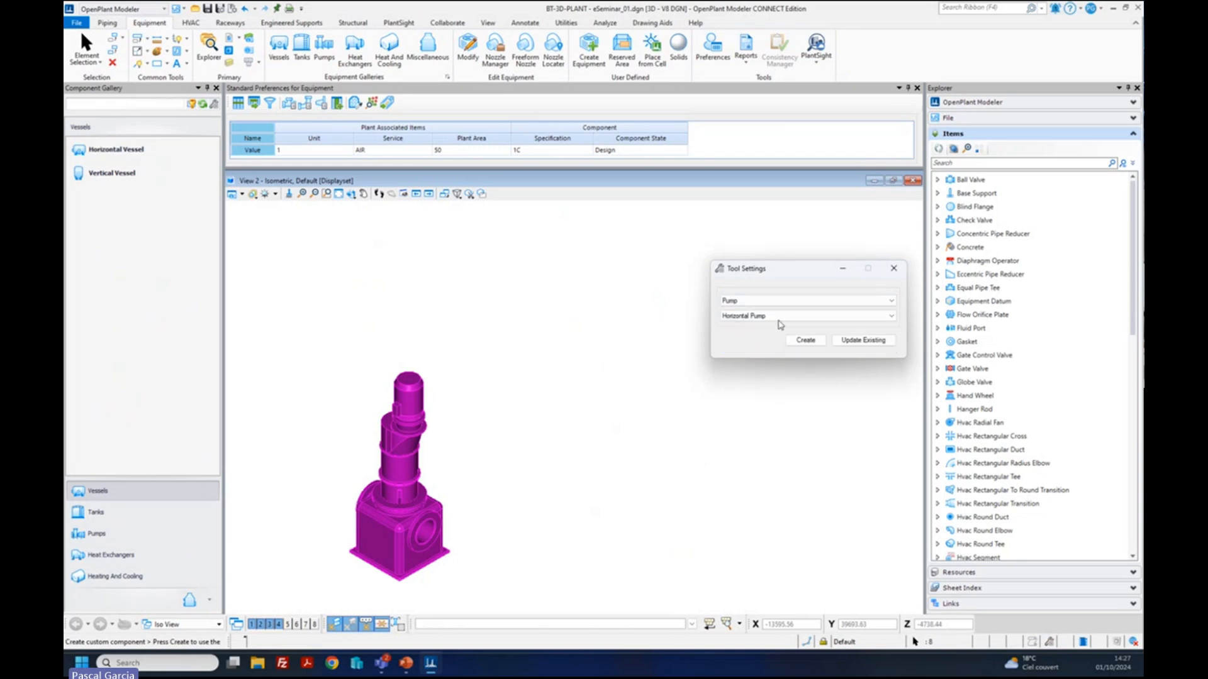
click(758, 394)
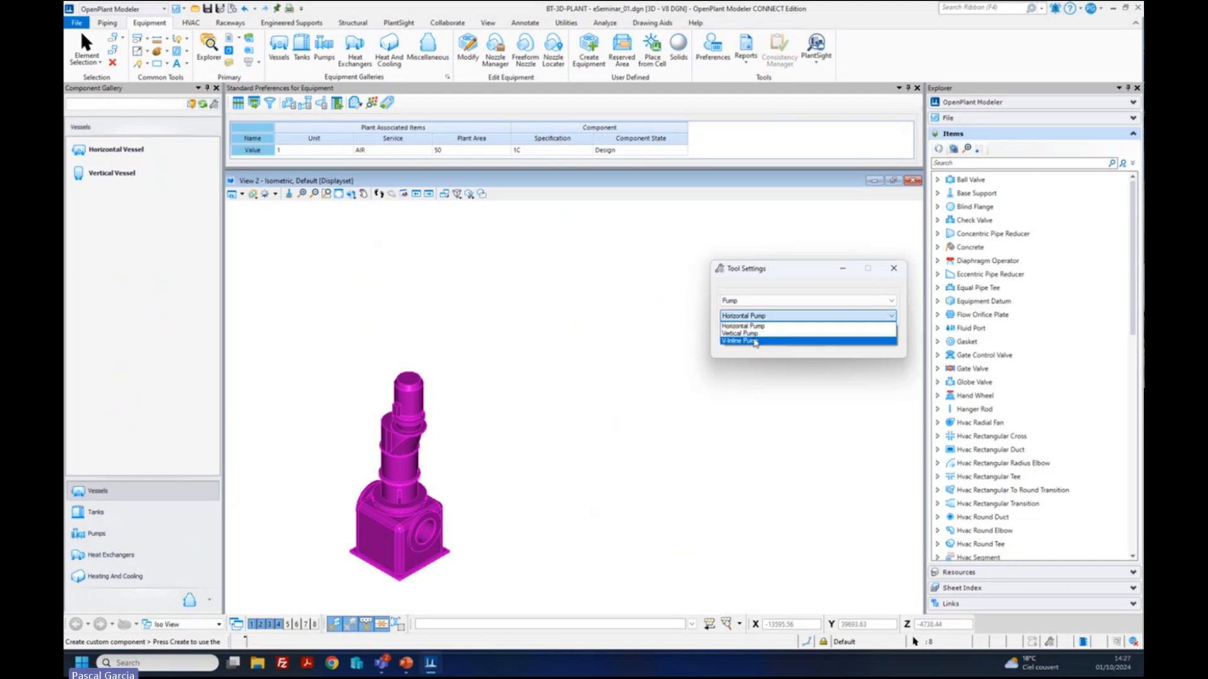
click(758, 342)
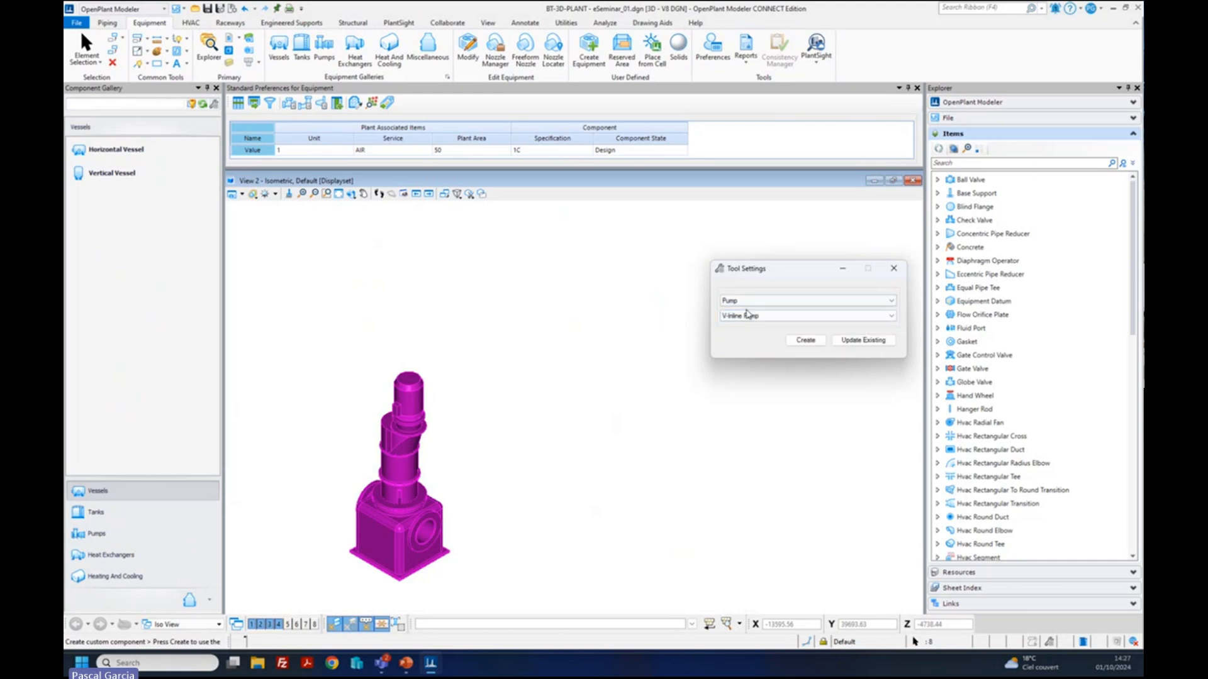
click(820, 343)
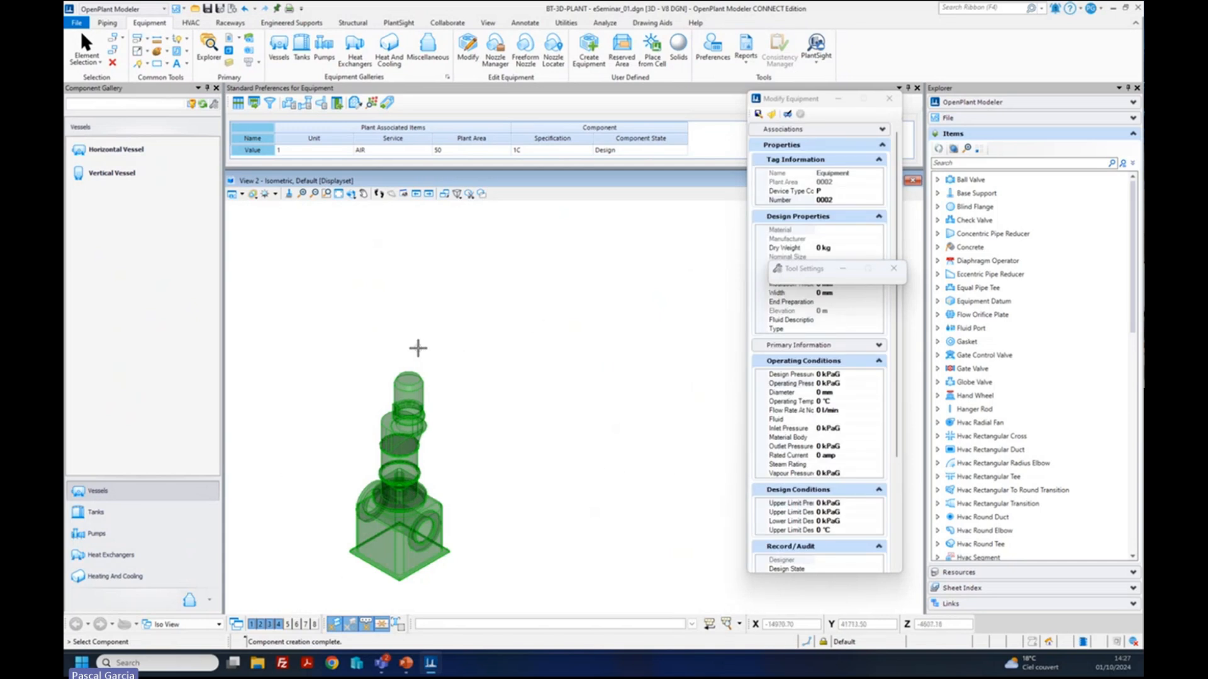
- Associate the new pump with Unit 1, Service CD and Plant Area 50, and apply the changes
click(818, 129)
click(832, 159)
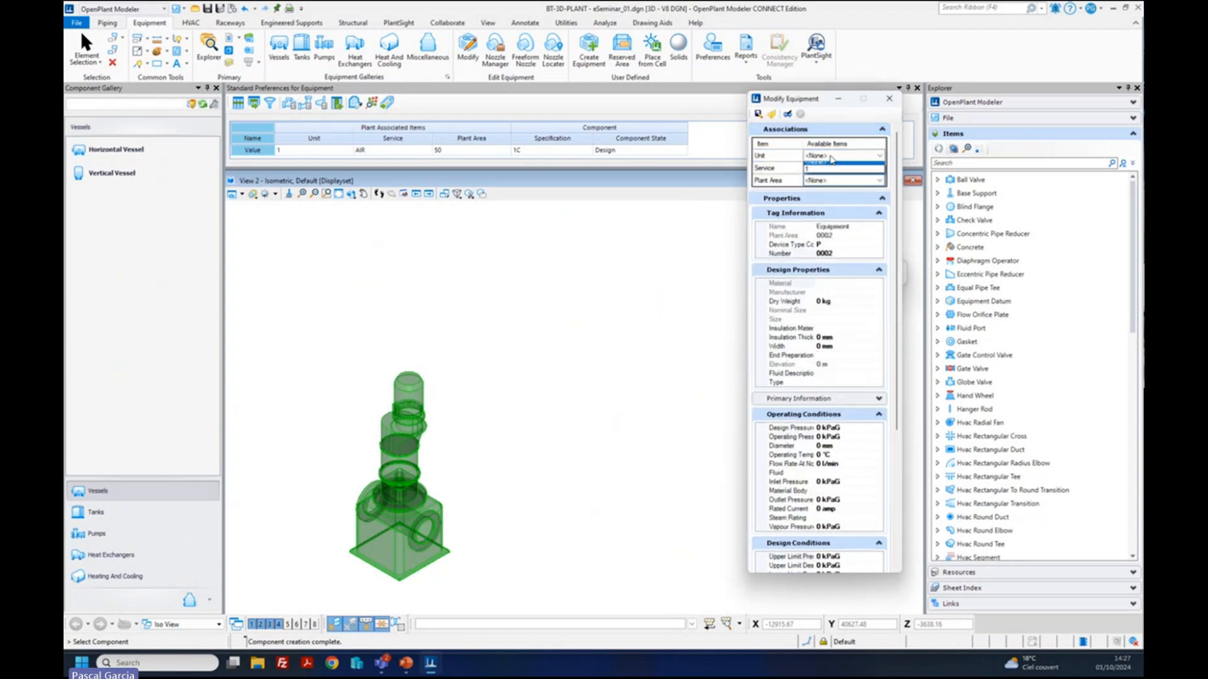
click(832, 168)
click(831, 168)
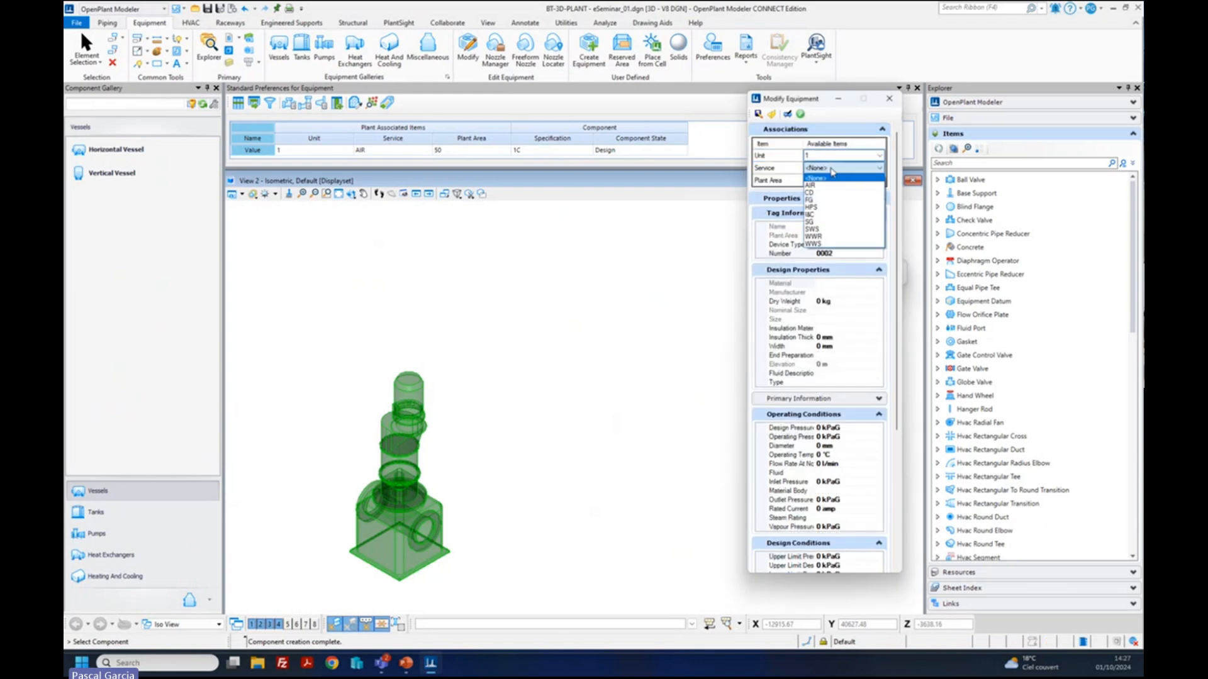
click(829, 193)
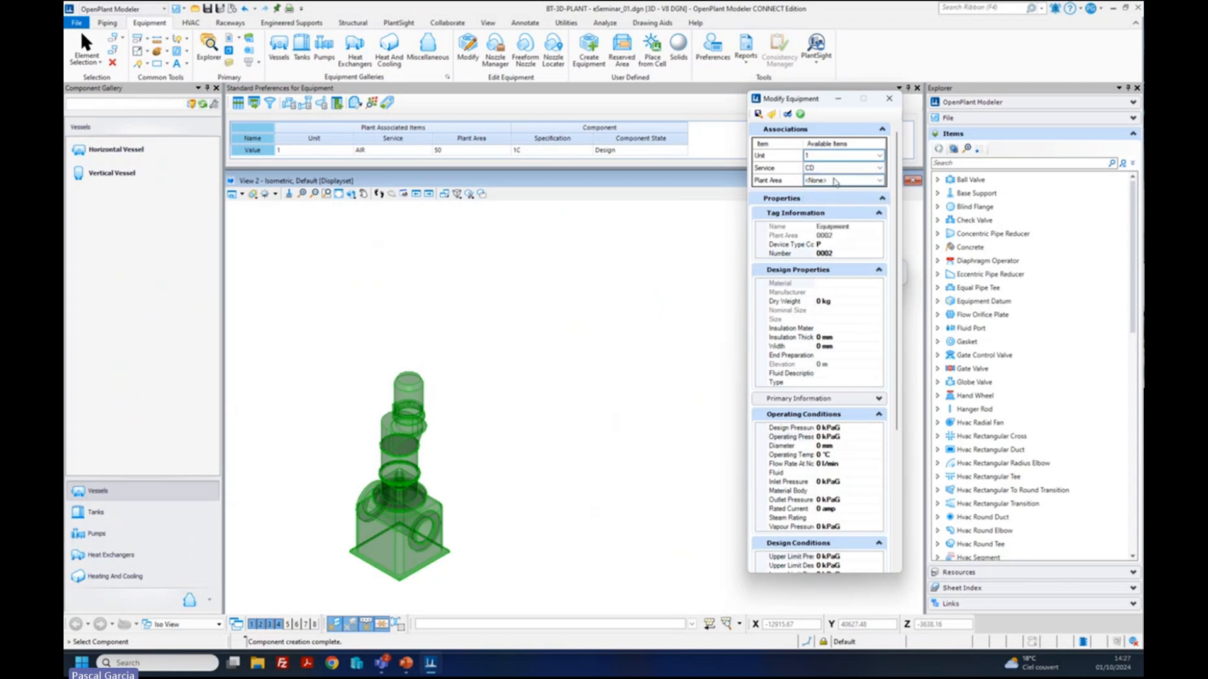
click(839, 181)
click(830, 196)
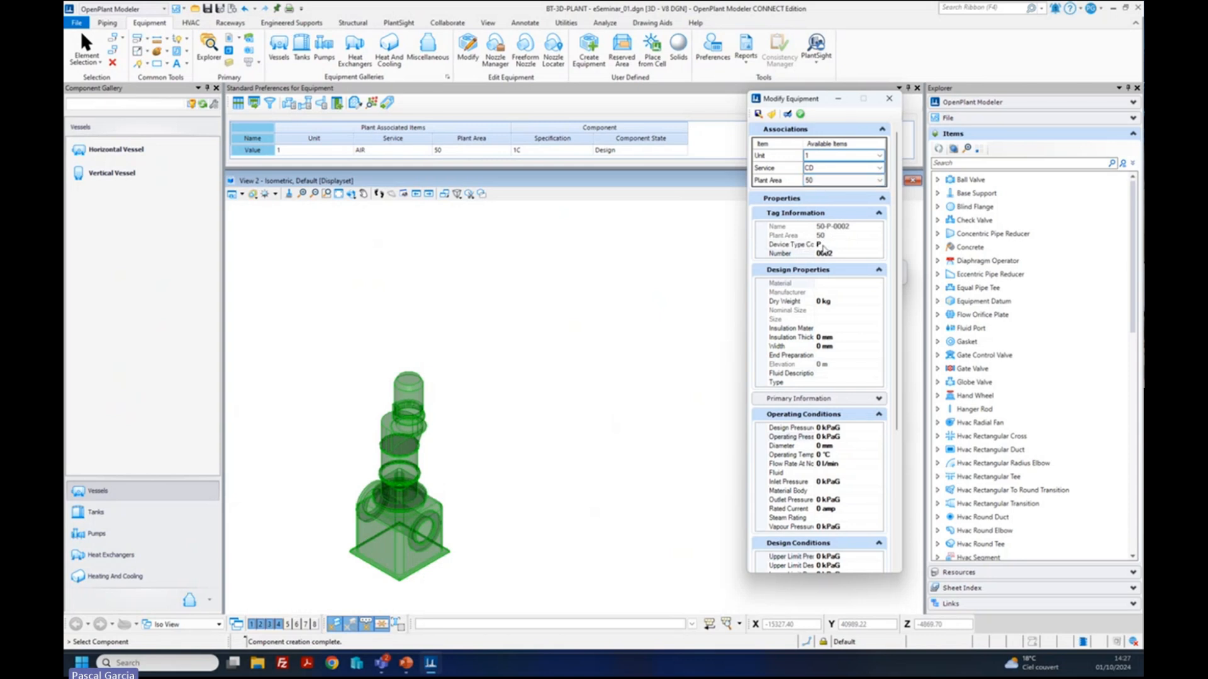
click(861, 235)
click(854, 226)
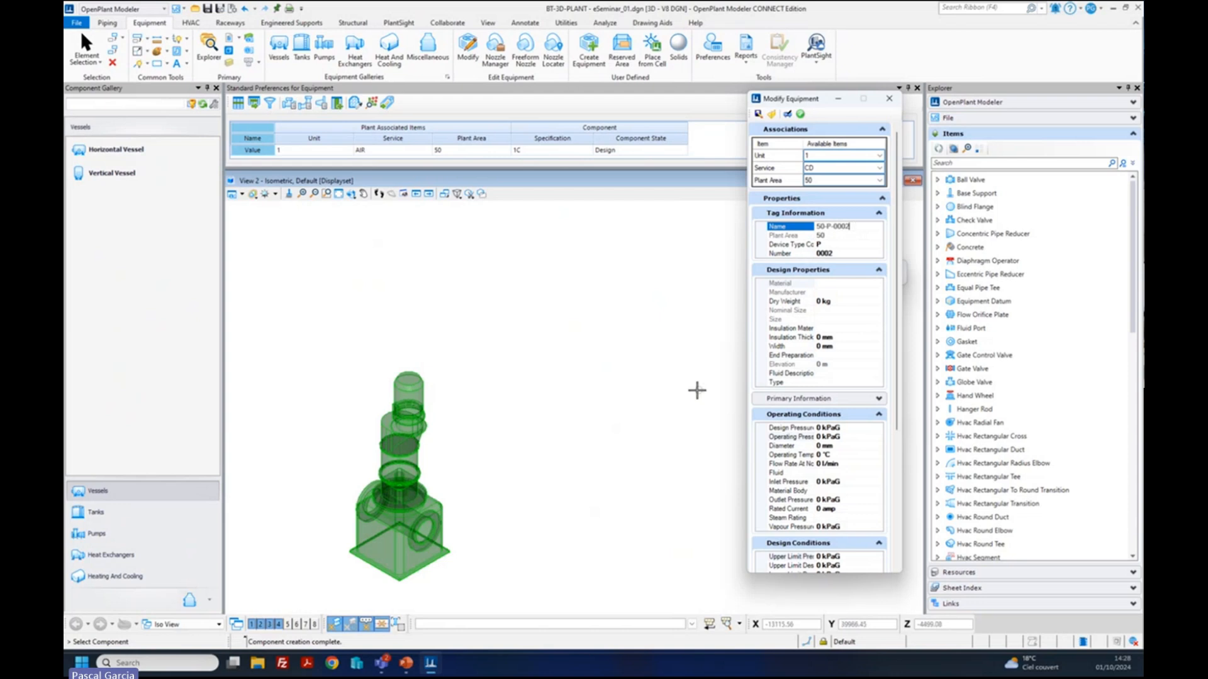
click(800, 114)
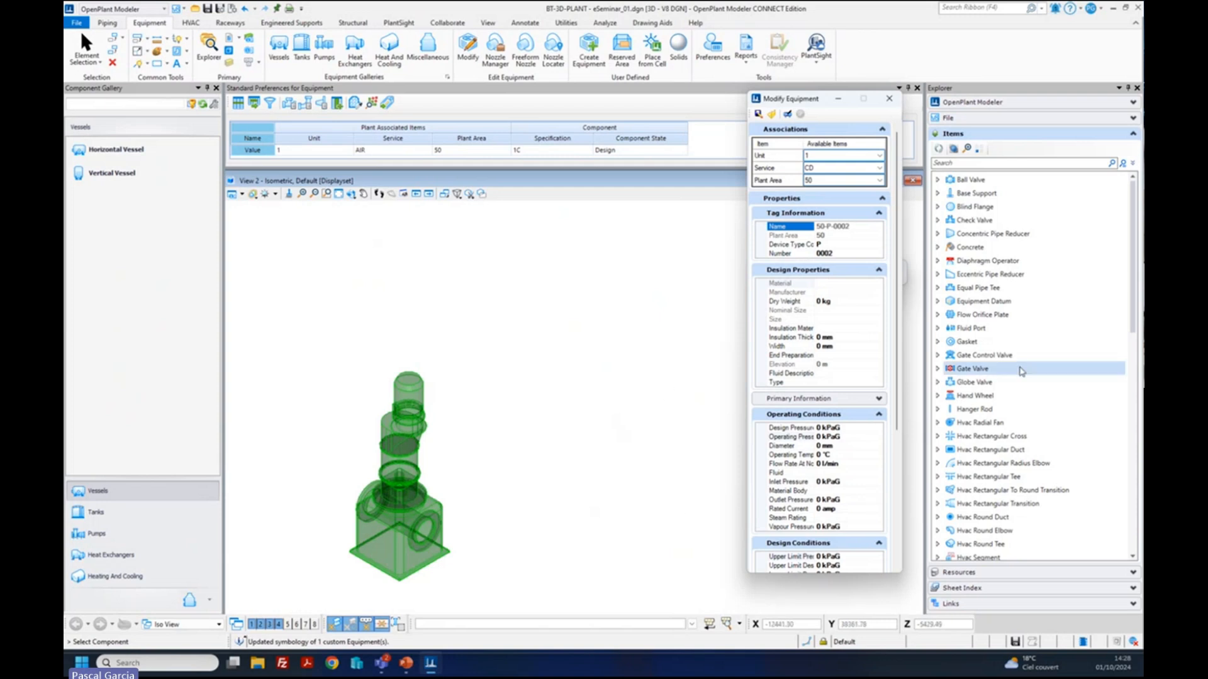
- Locate and select pump 50-P-0002 under unit 1 in the project items, and close the equipment modification dialog
scroll(1020, 371, down, 15)
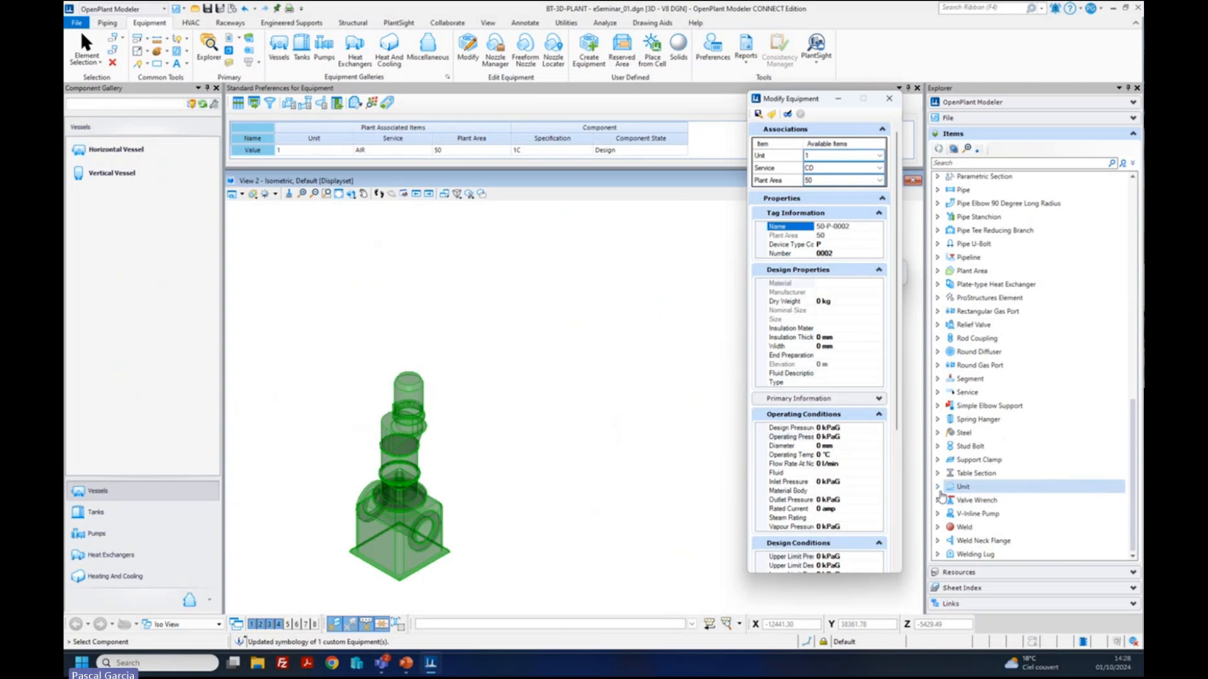
click(938, 488)
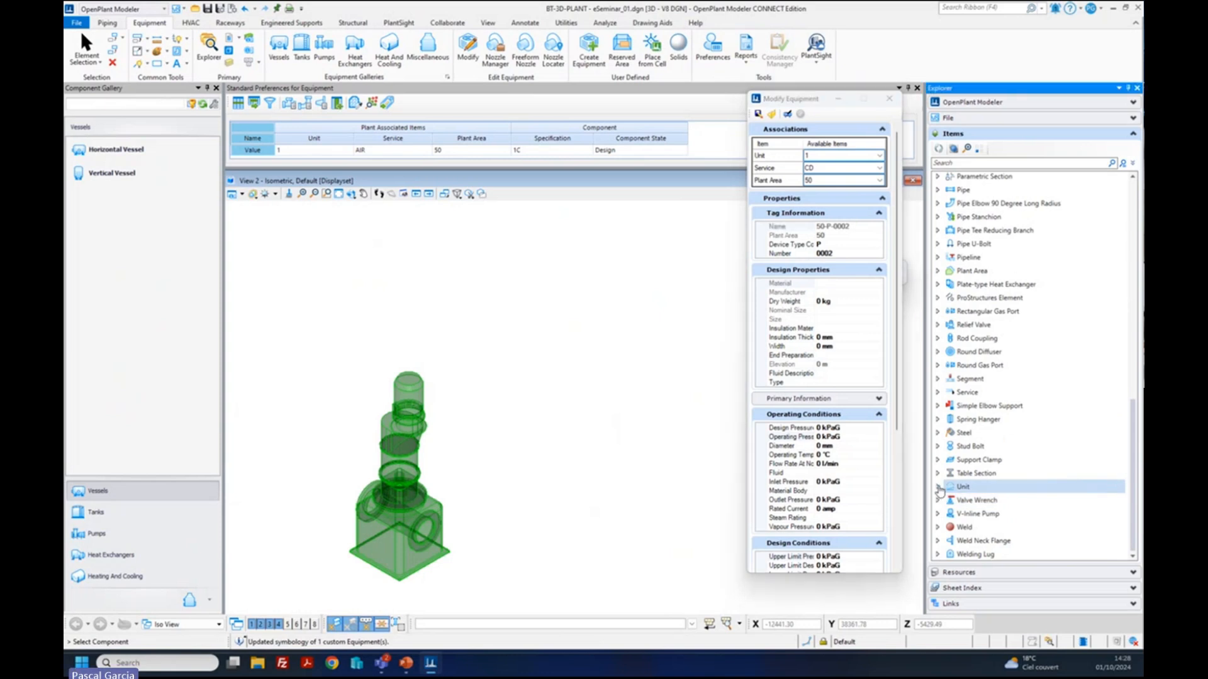
double_click(1024, 501)
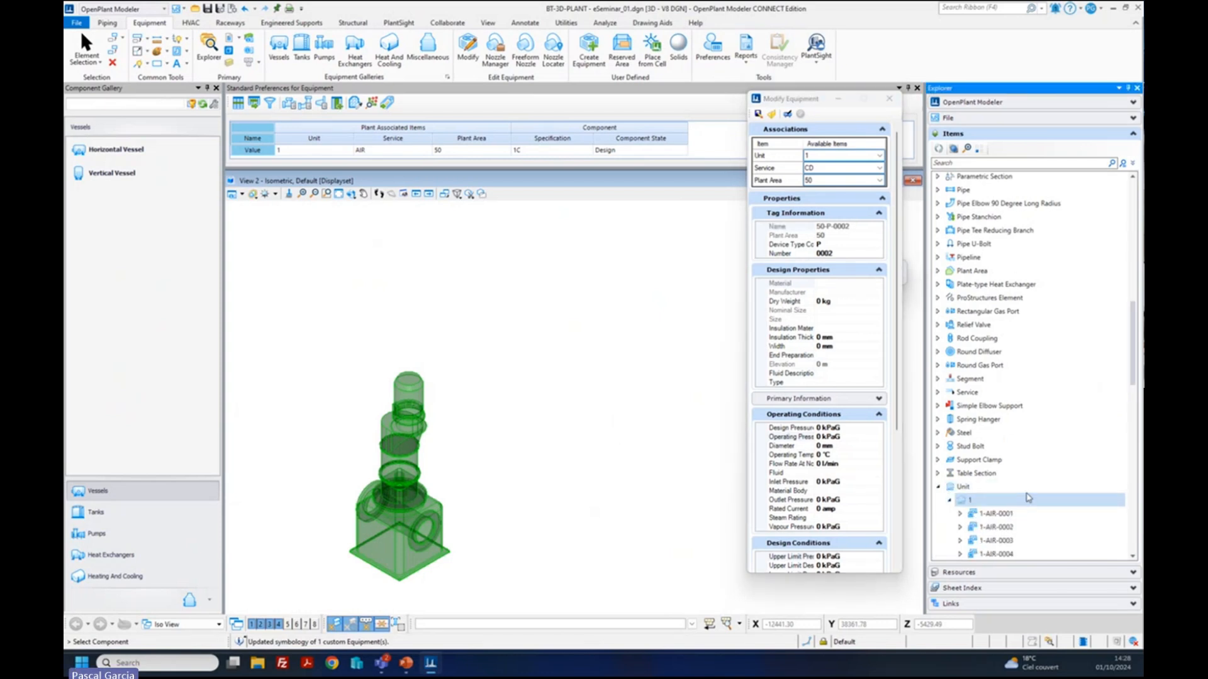
scroll(1028, 498, down, 10)
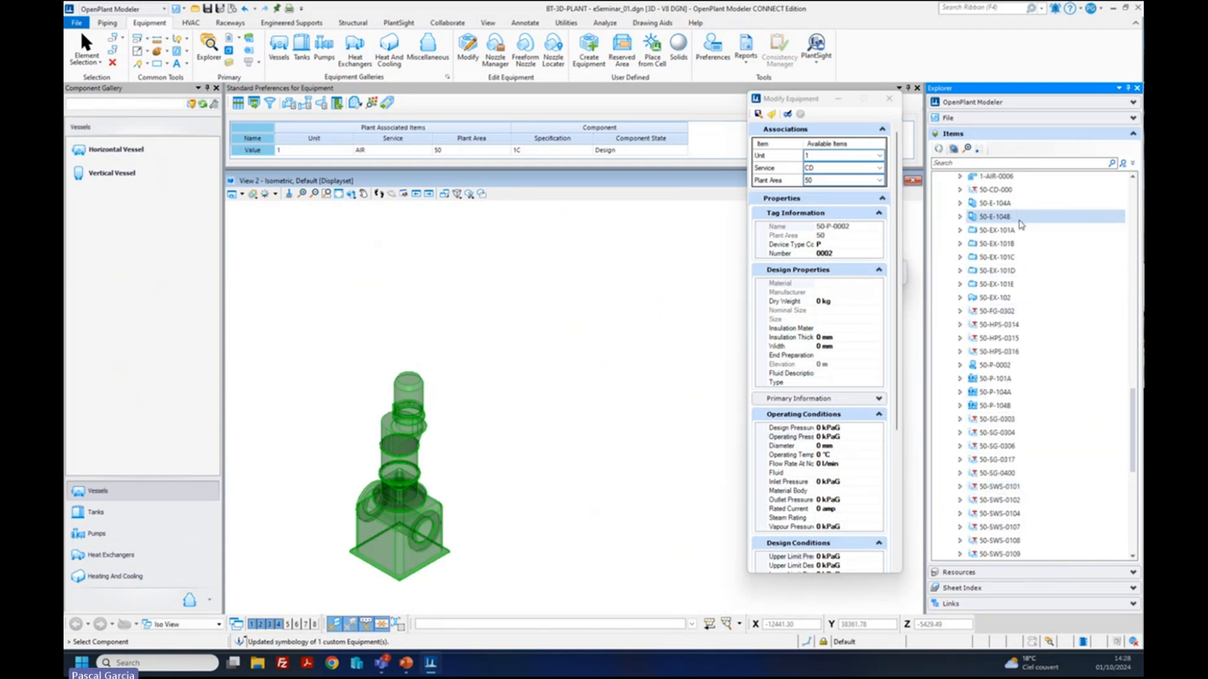
click(1001, 370)
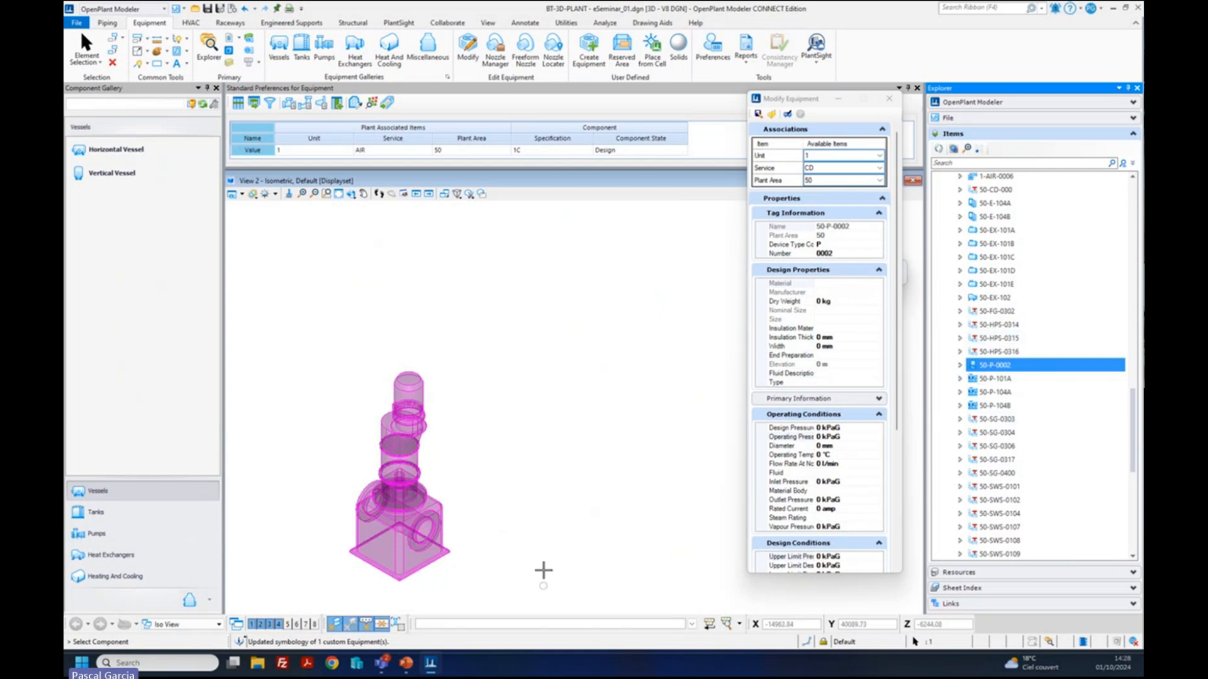
scroll(474, 481, down, 2)
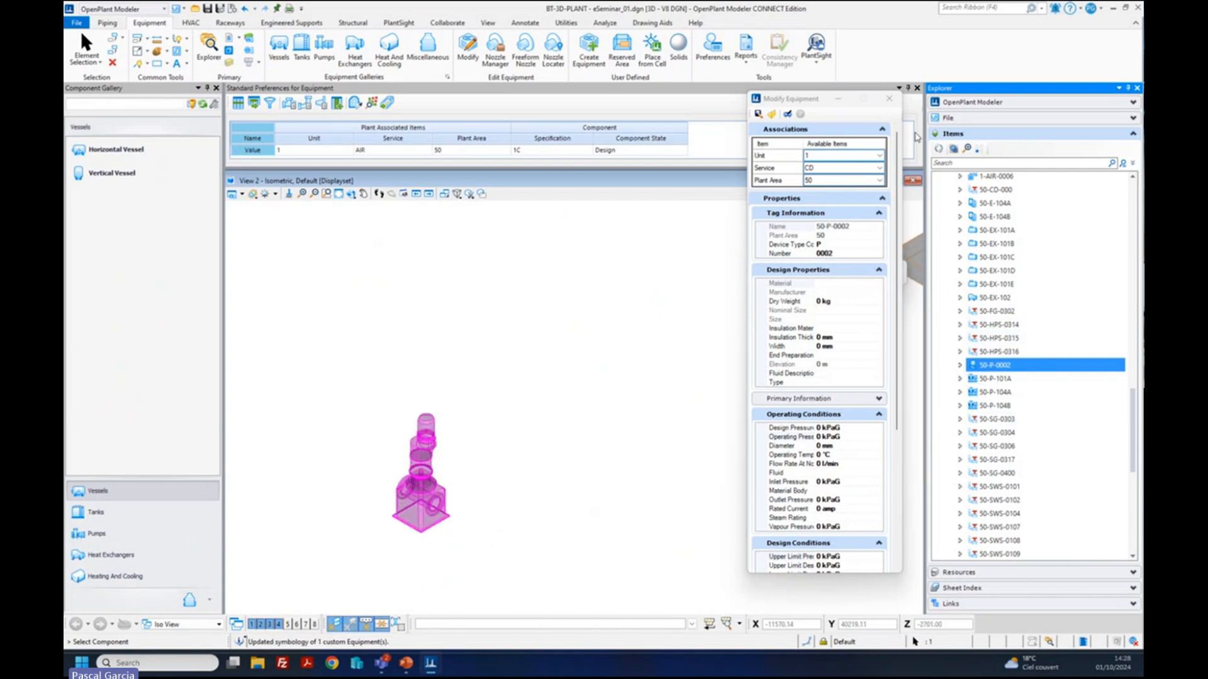
click(889, 100)
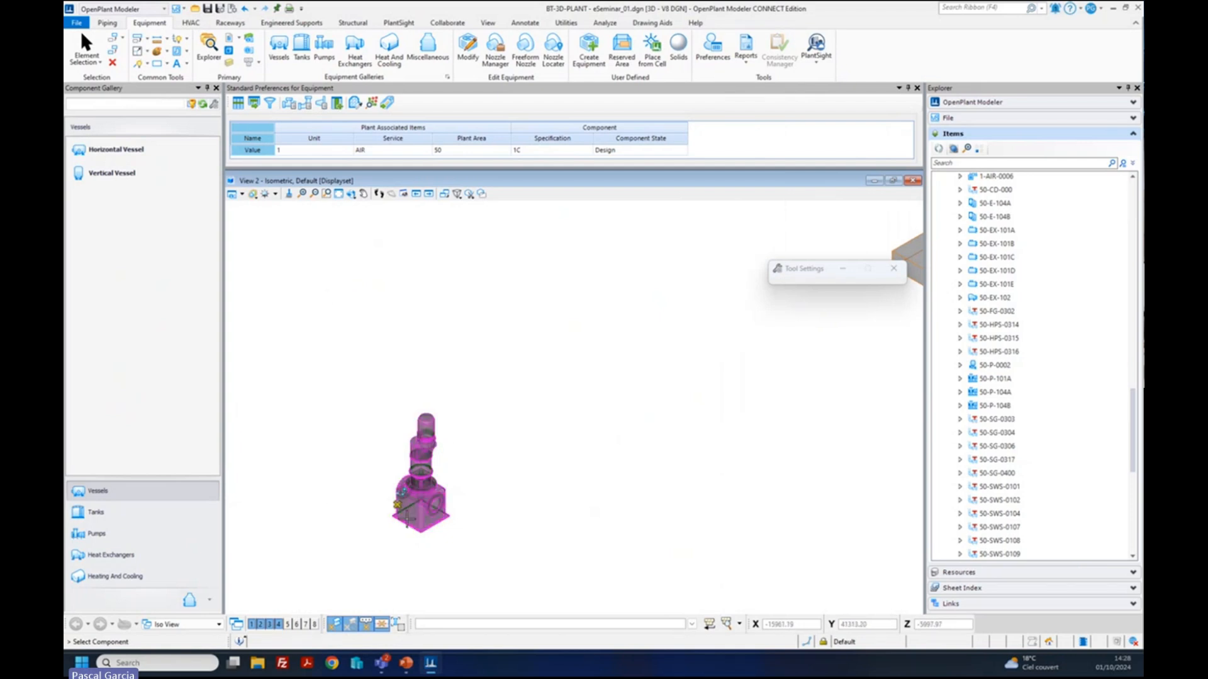
- Start a freeform nozzle for the pump and pick the 100 mm flanged, raised-face CL150 nozzle from the specification
scroll(418, 535, up, 5)
scroll(436, 500, down, 3)
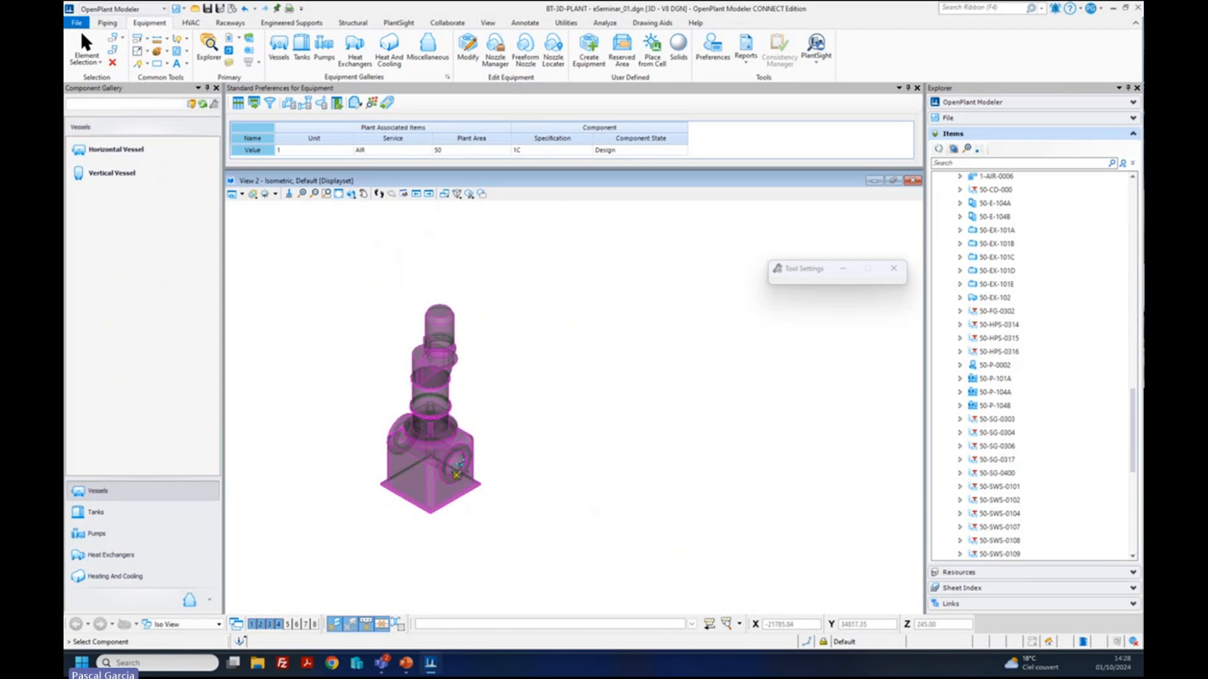
click(449, 461)
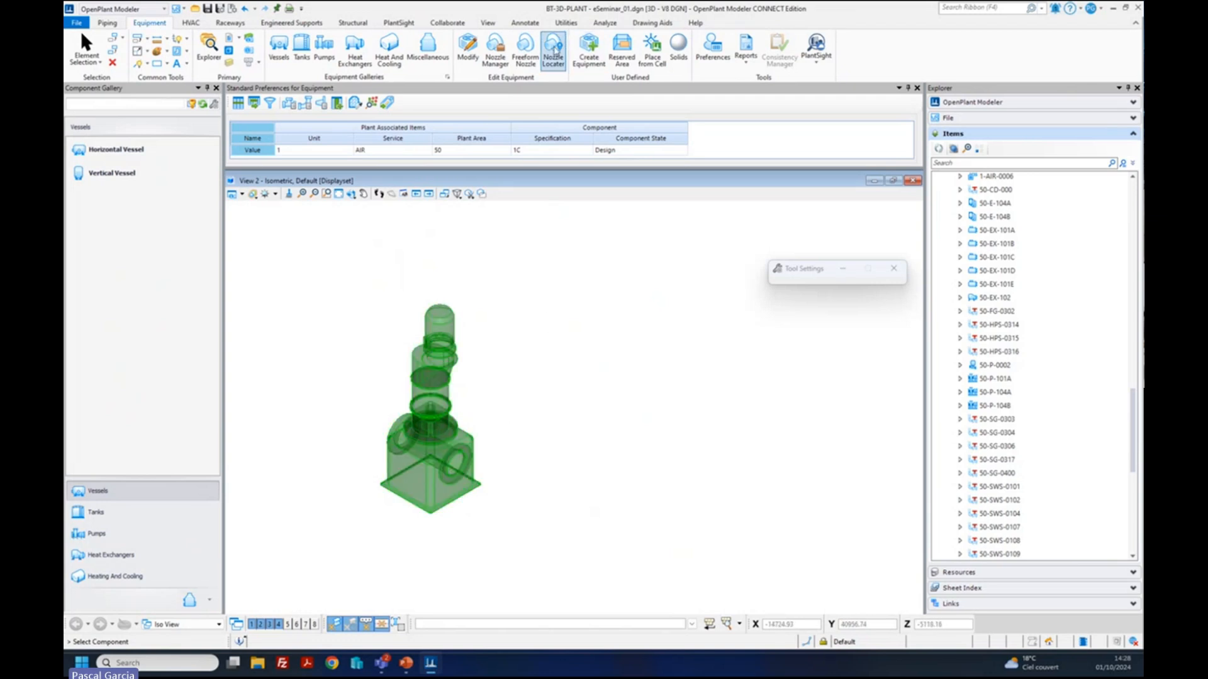
click(553, 51)
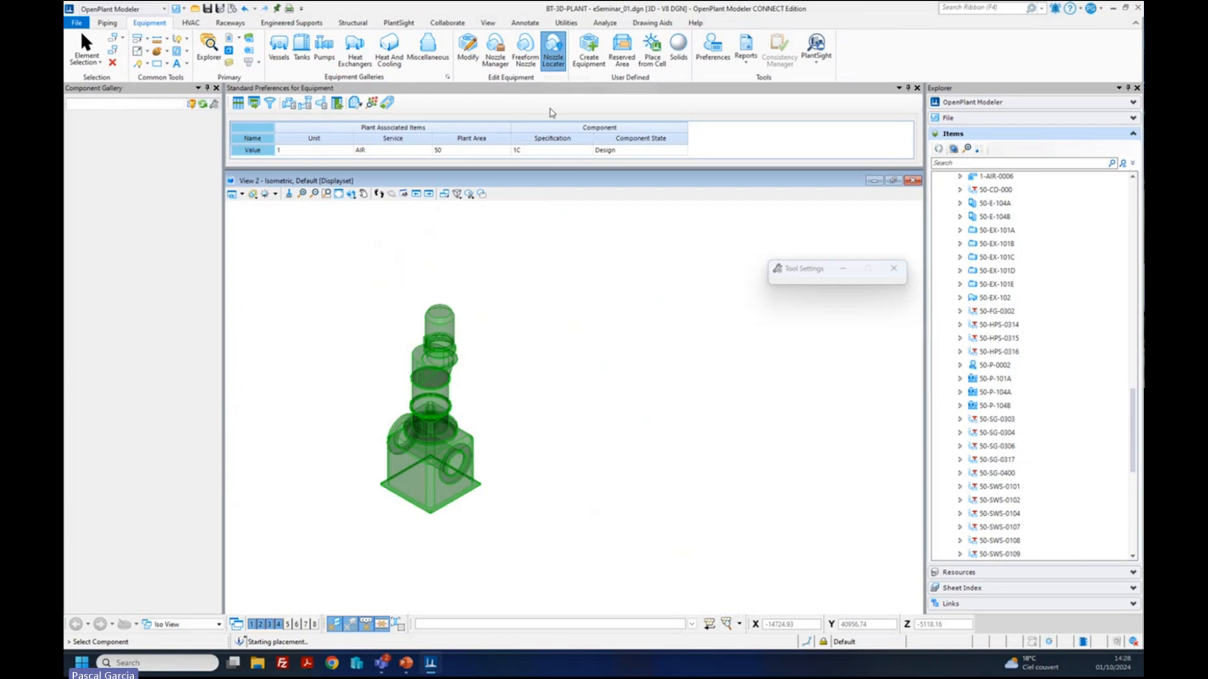
drag(550, 239, 512, 131)
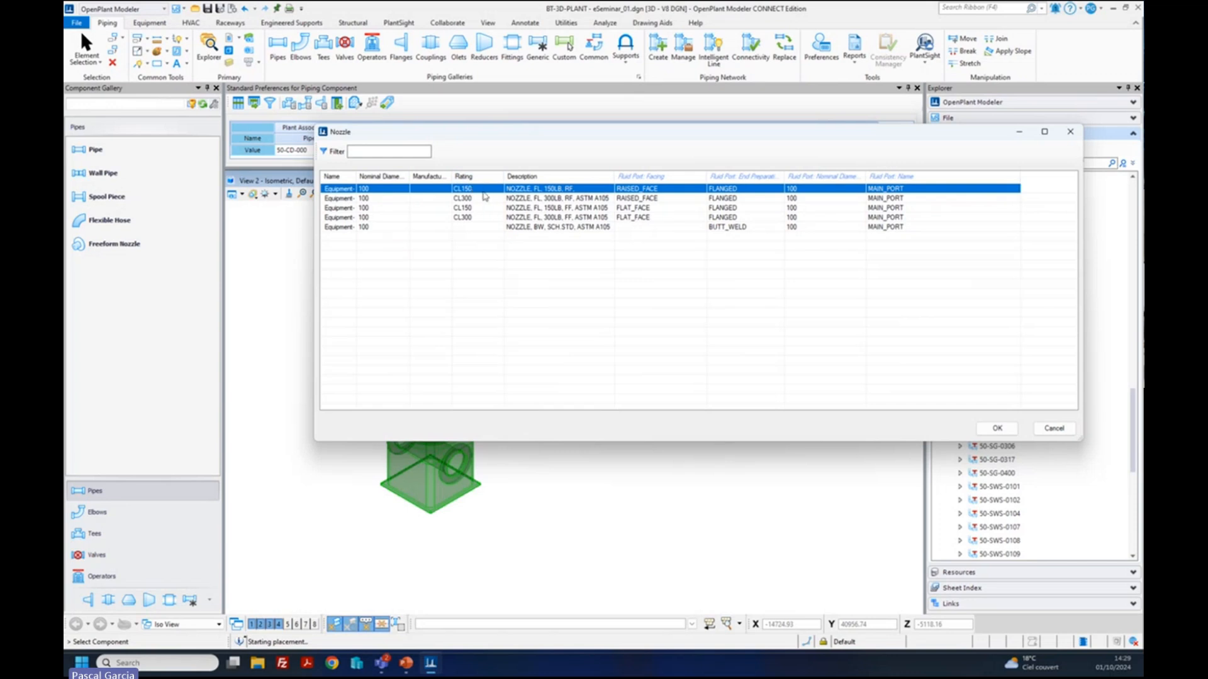
click(996, 430)
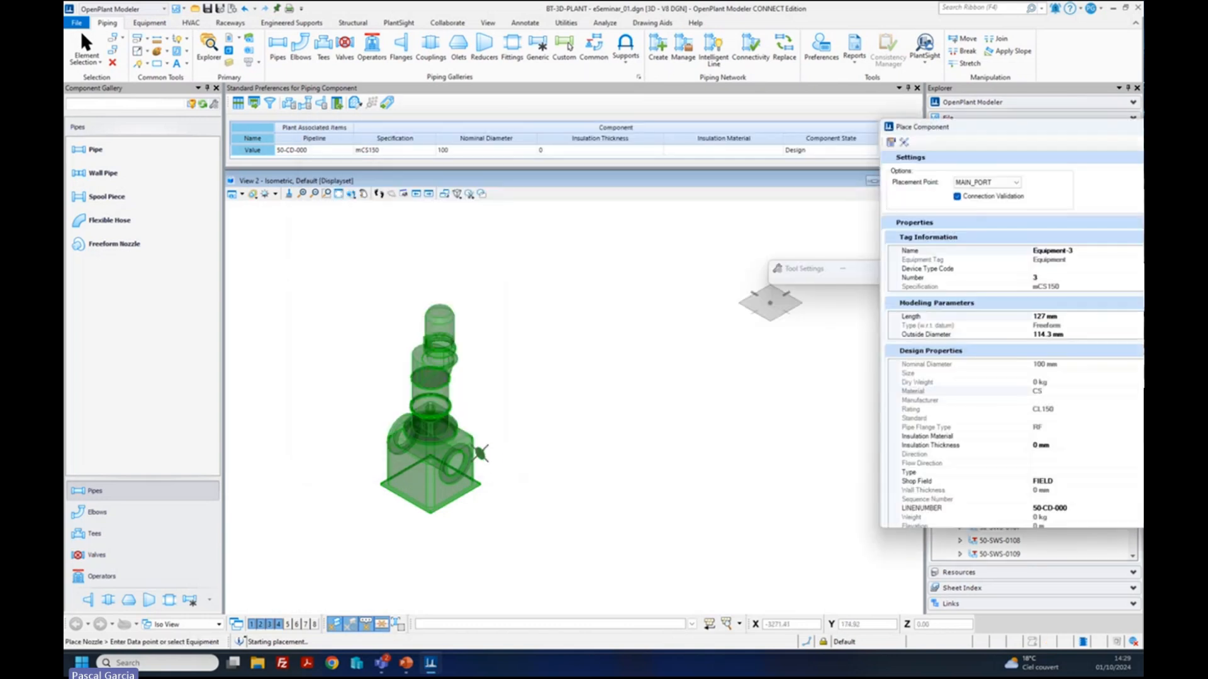
- Place the nozzle on the pump at the upper edge of its front circular flange and end the placement
scroll(474, 451, up, 5)
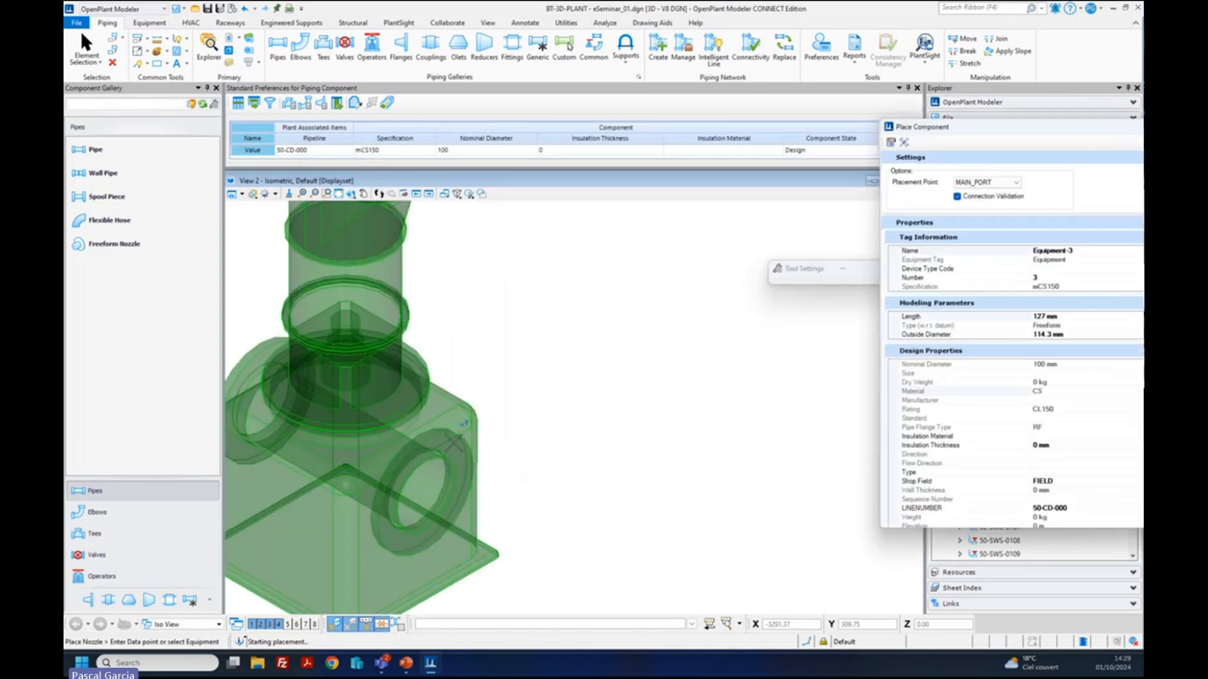
click(457, 440)
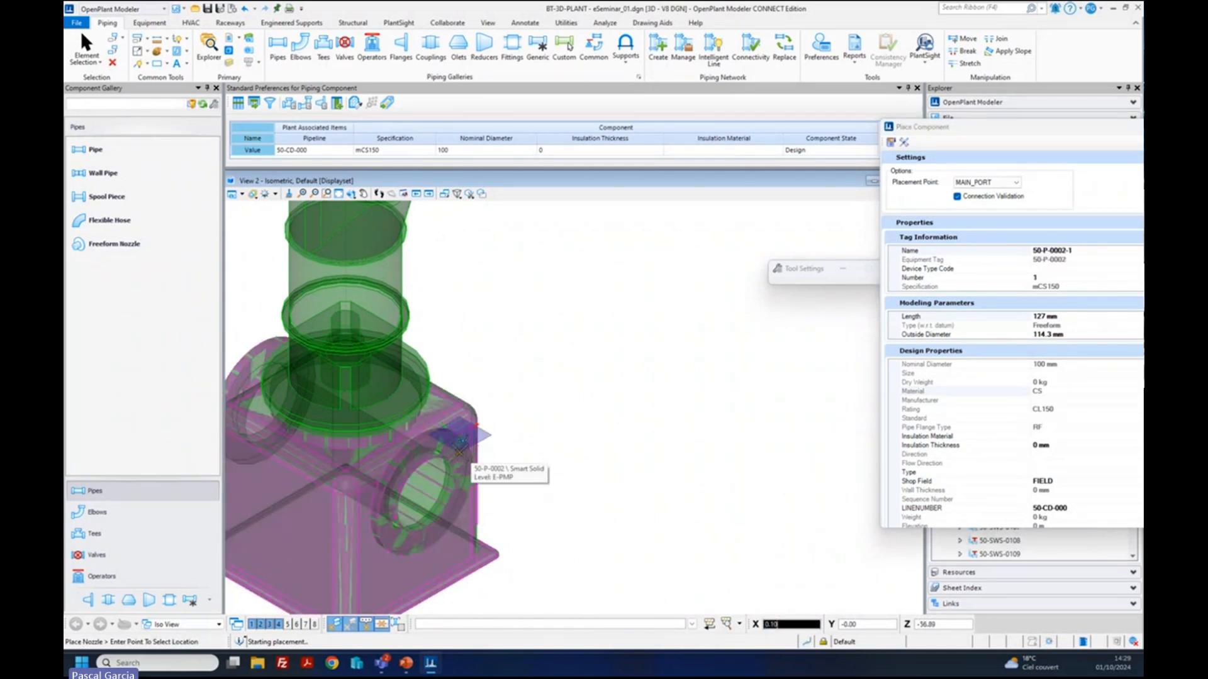
click(460, 444)
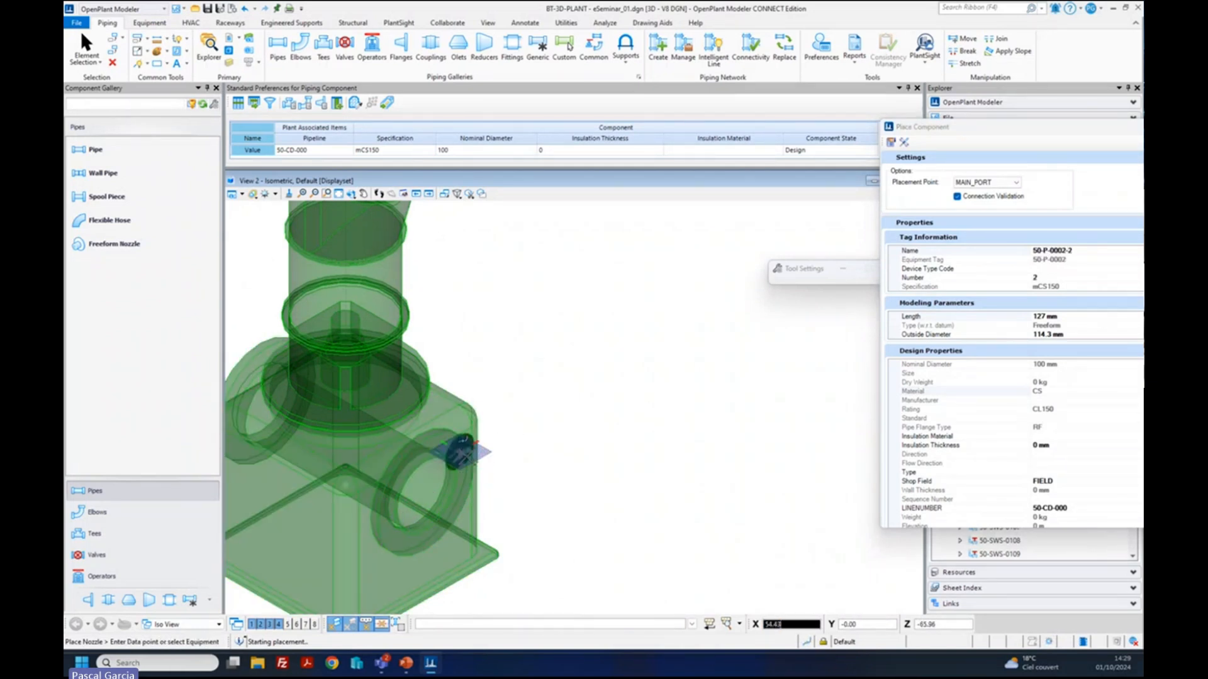
click(460, 452)
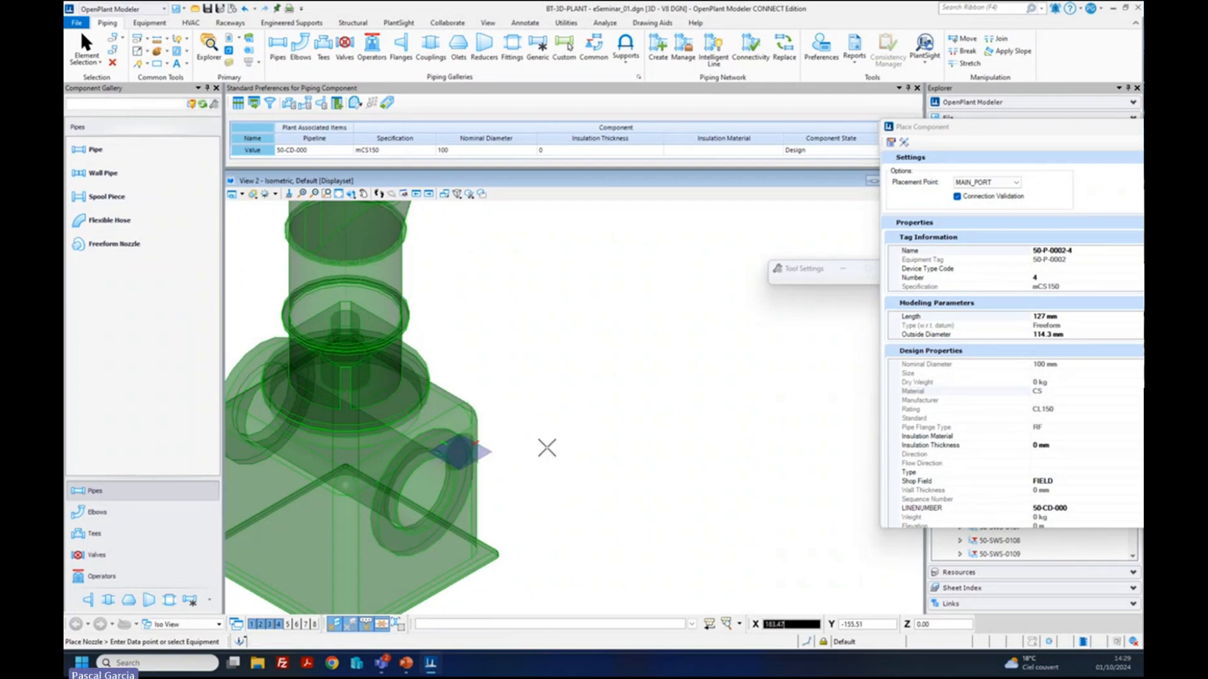
click(523, 452)
key(Escape)
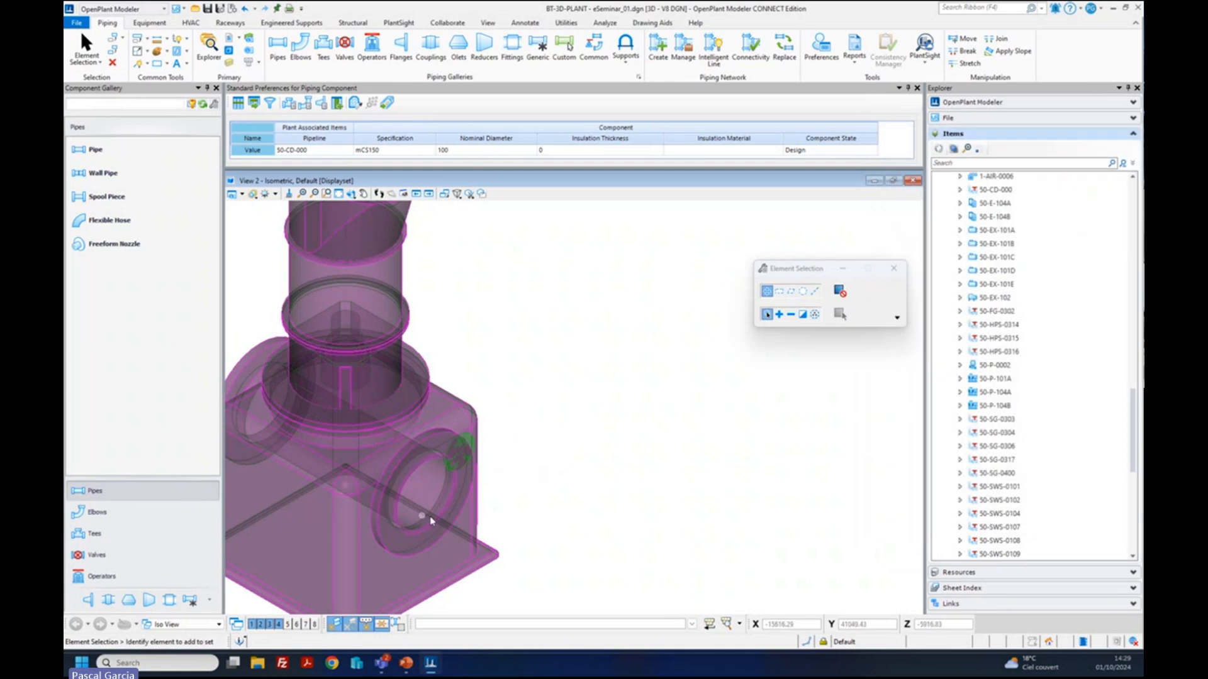
- Move the nozzle from the flange's upper edge to the centre of the pump's front opening
click(116, 40)
click(465, 454)
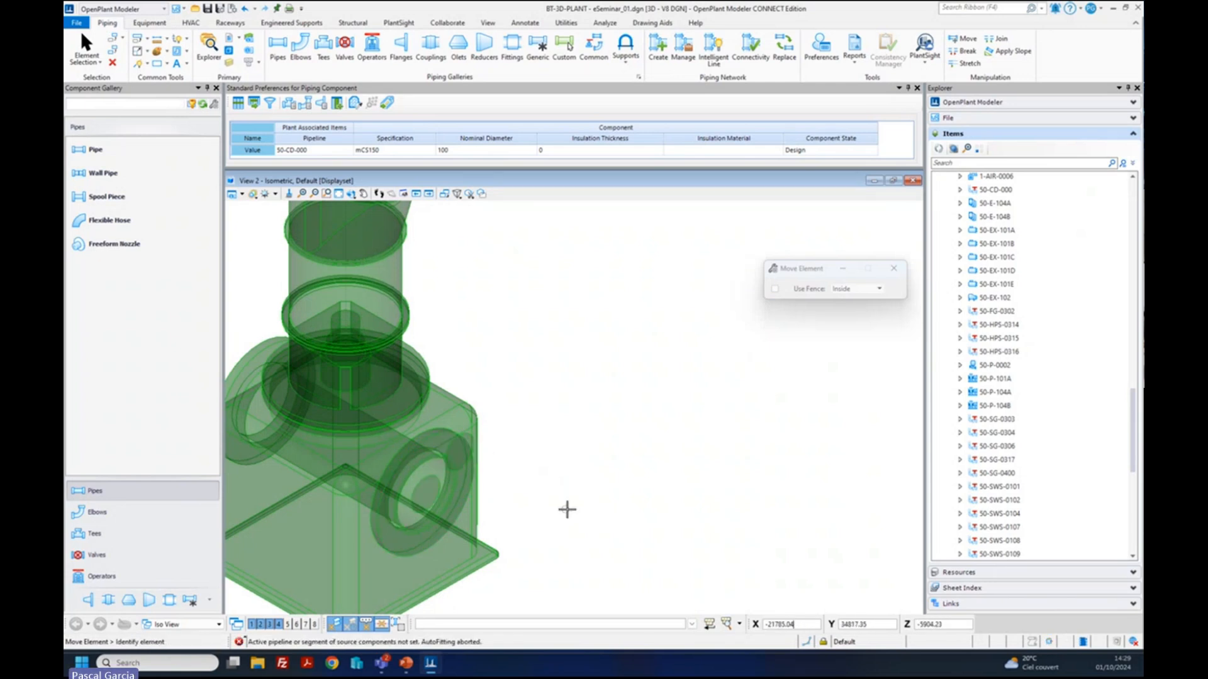
click(448, 458)
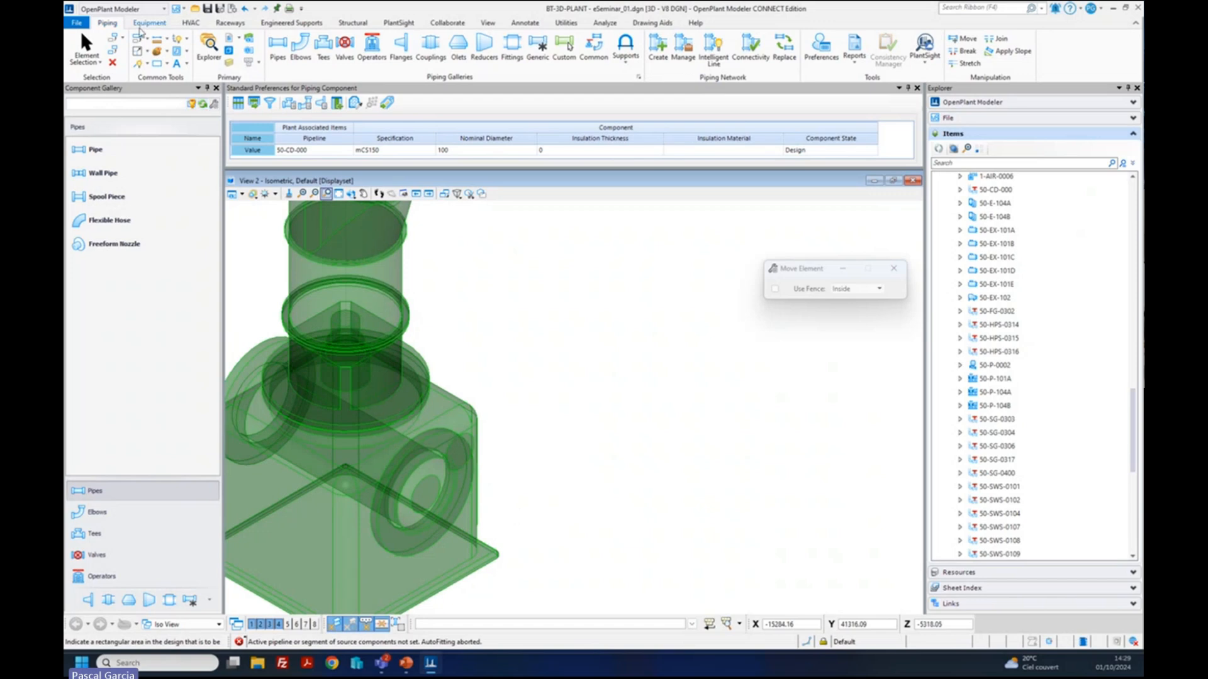
- Try deleting the element at the flange's upper edge, and undo the deletion of the pump
click(112, 62)
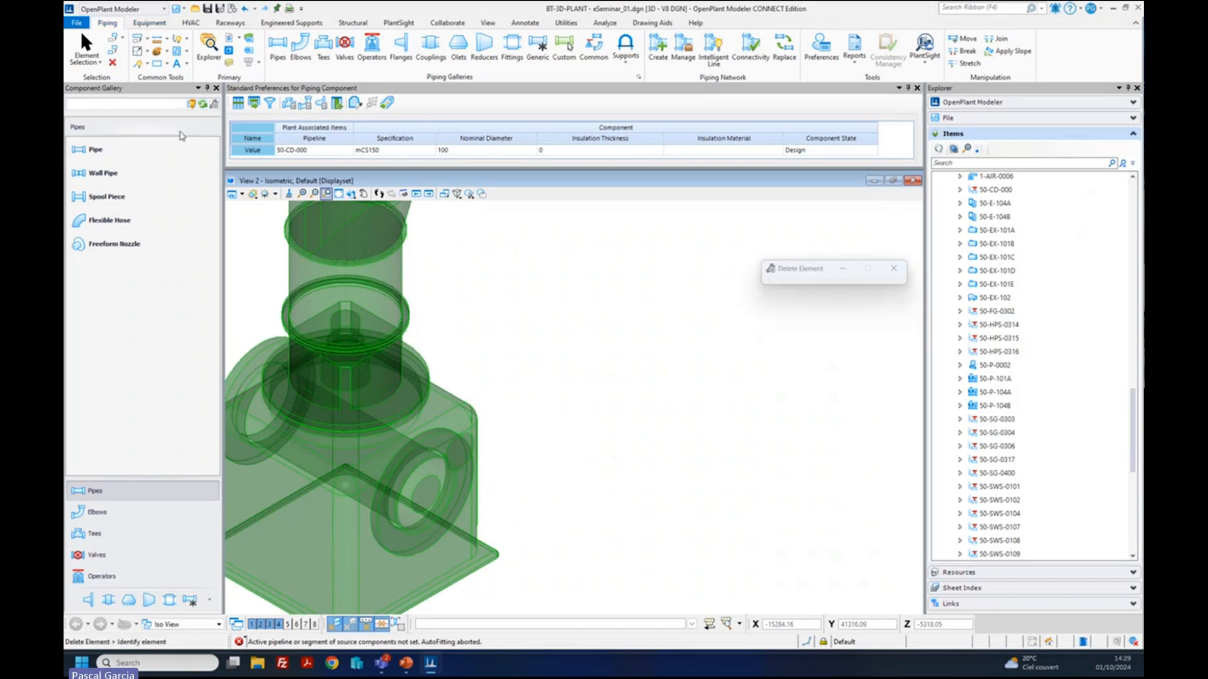
click(458, 456)
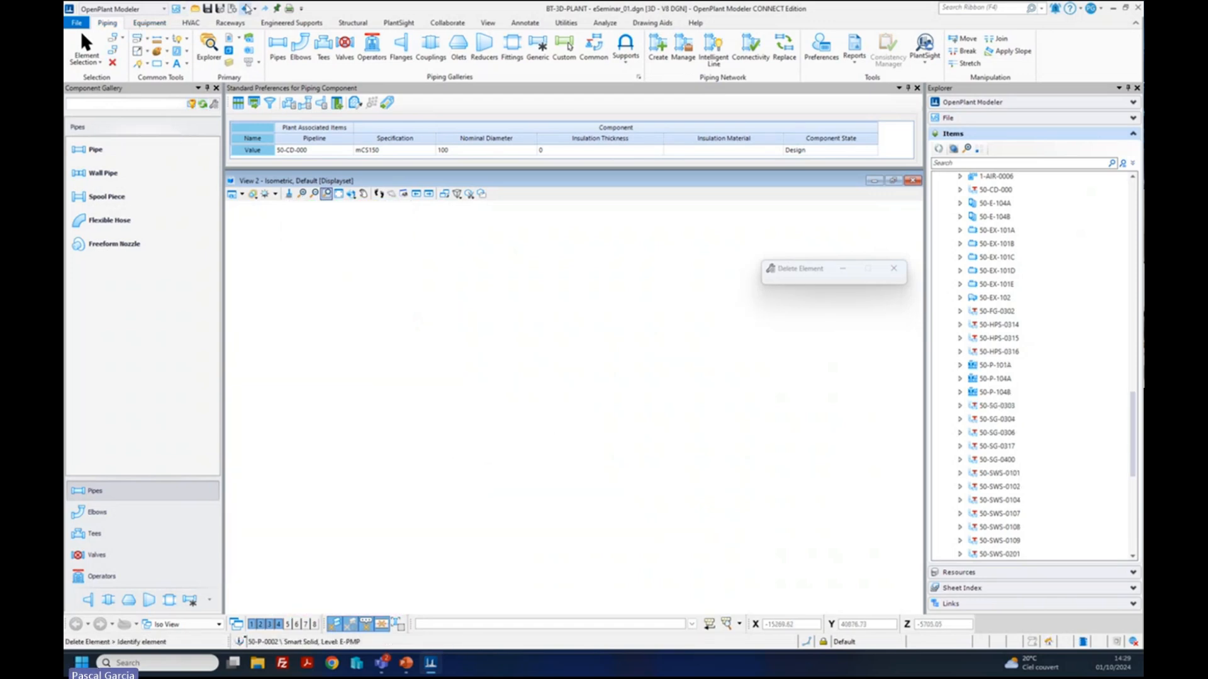
click(247, 9)
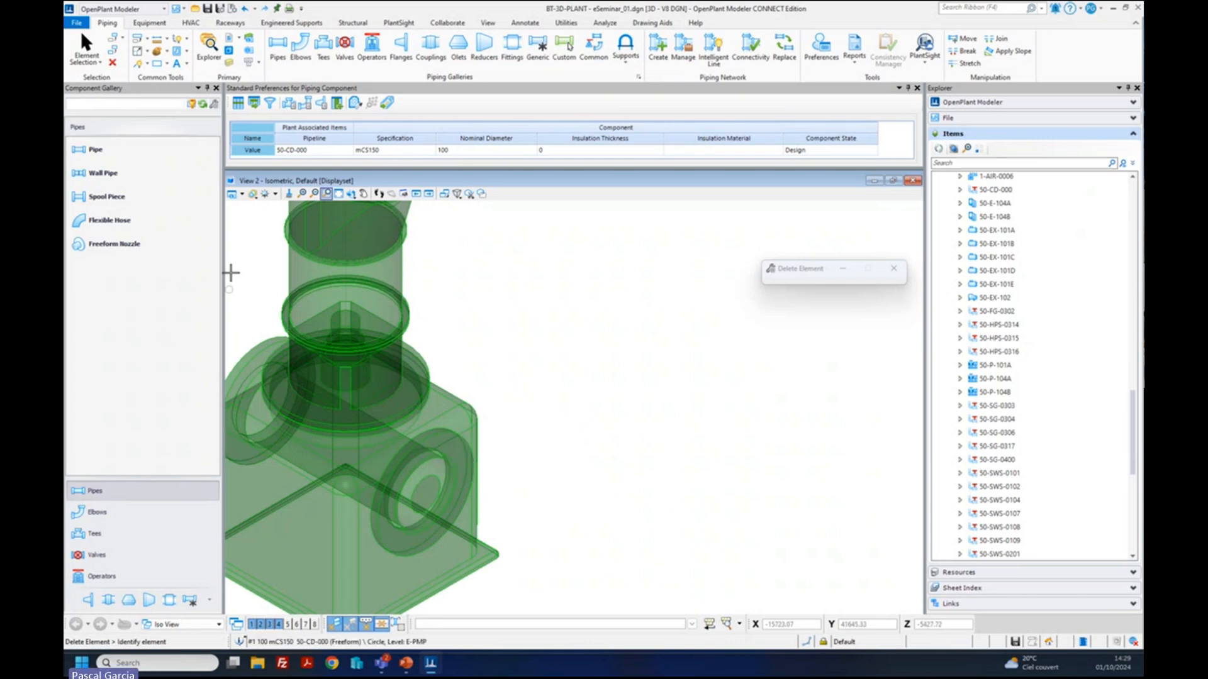
click(351, 194)
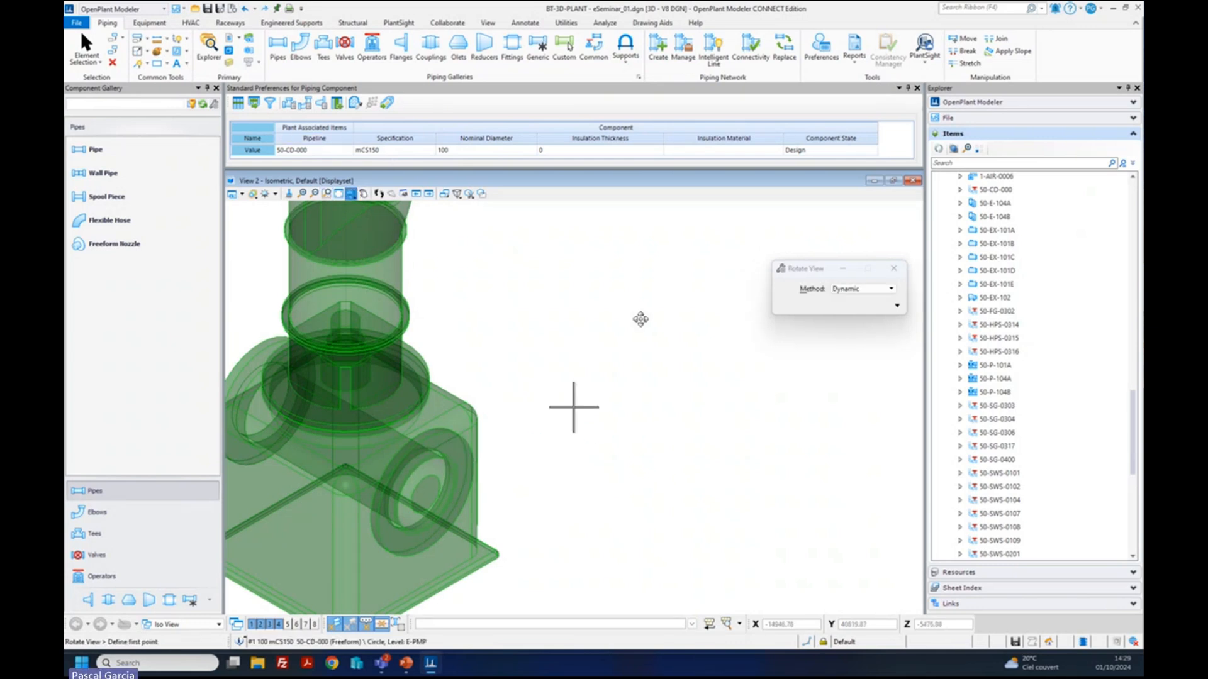
click(324, 481)
click(307, 517)
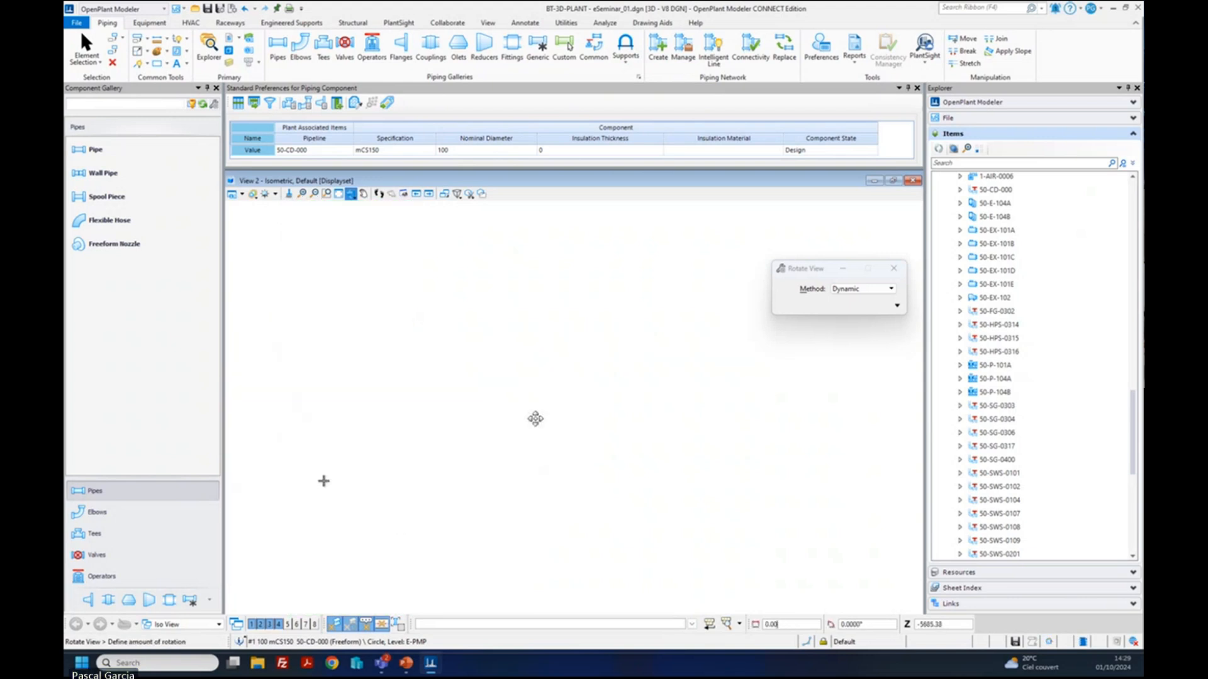
click(529, 412)
right_click(435, 381)
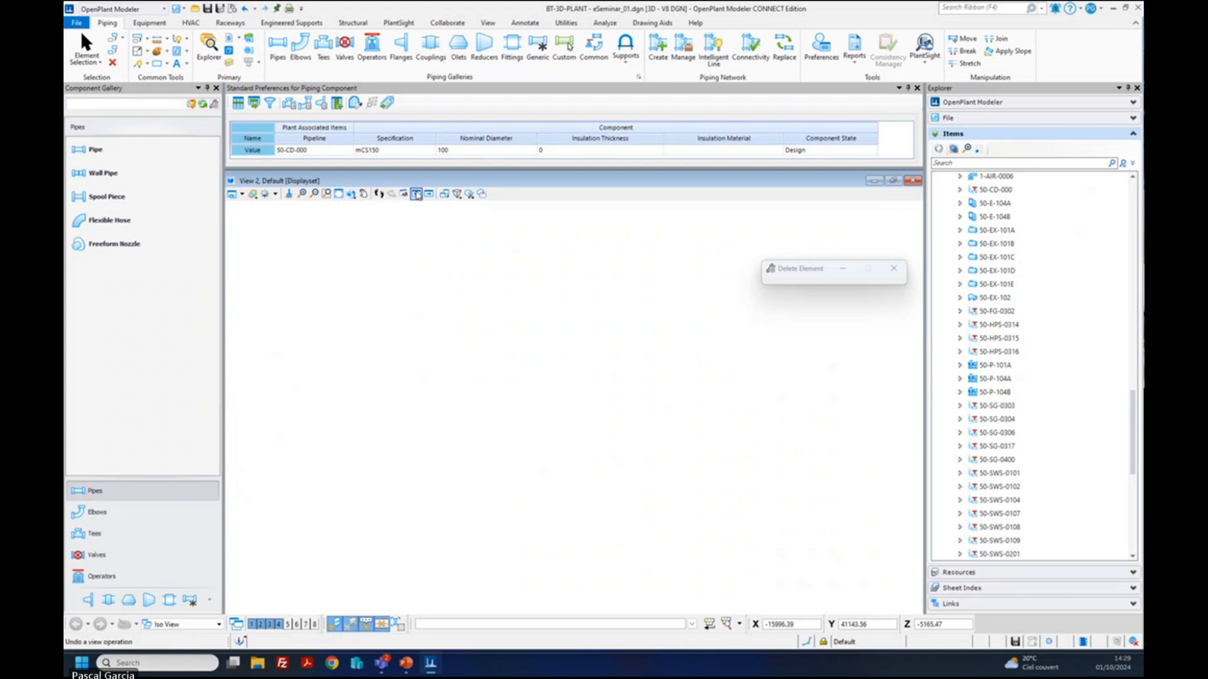
click(417, 195)
- Place a 100 mm freeform raised-face CL150 nozzle from mCS150 at the lower edge of the pump's opposite circular flange
click(354, 195)
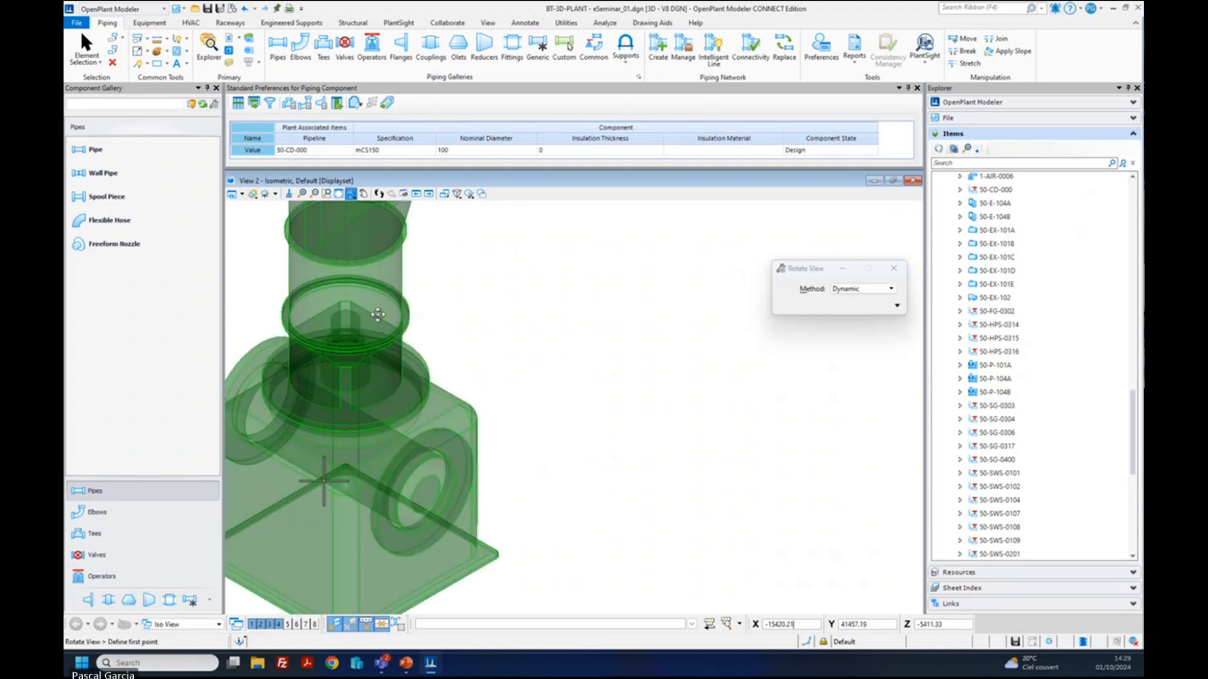
click(276, 459)
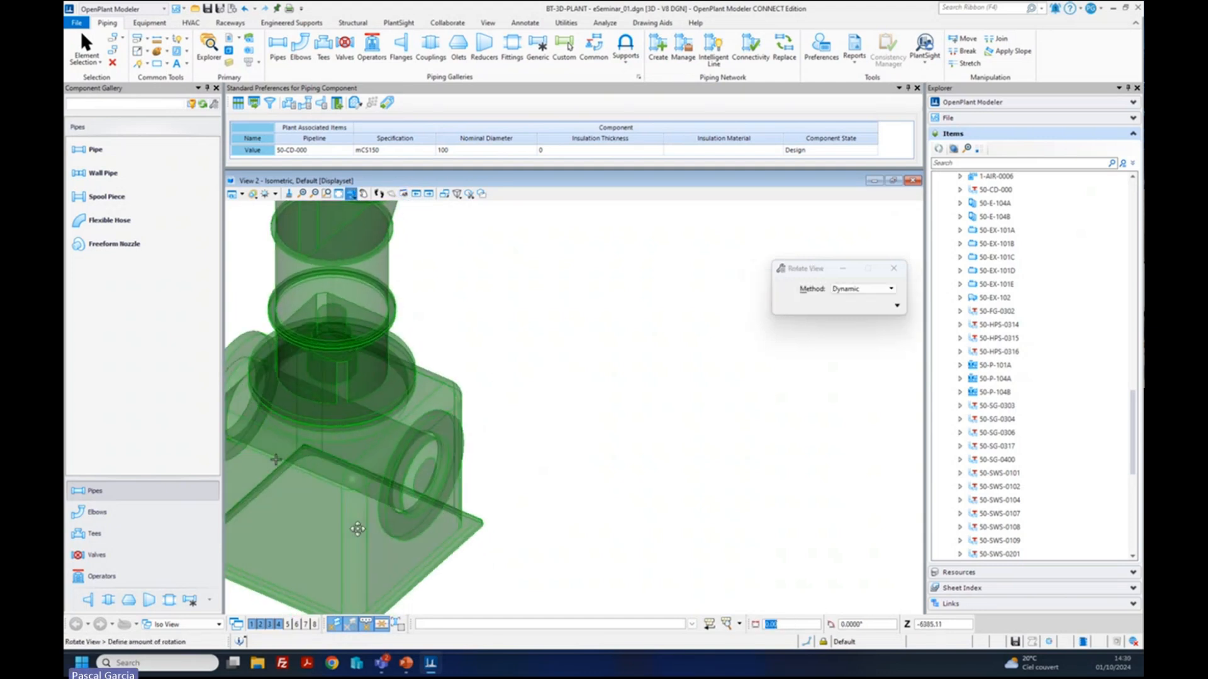
click(658, 504)
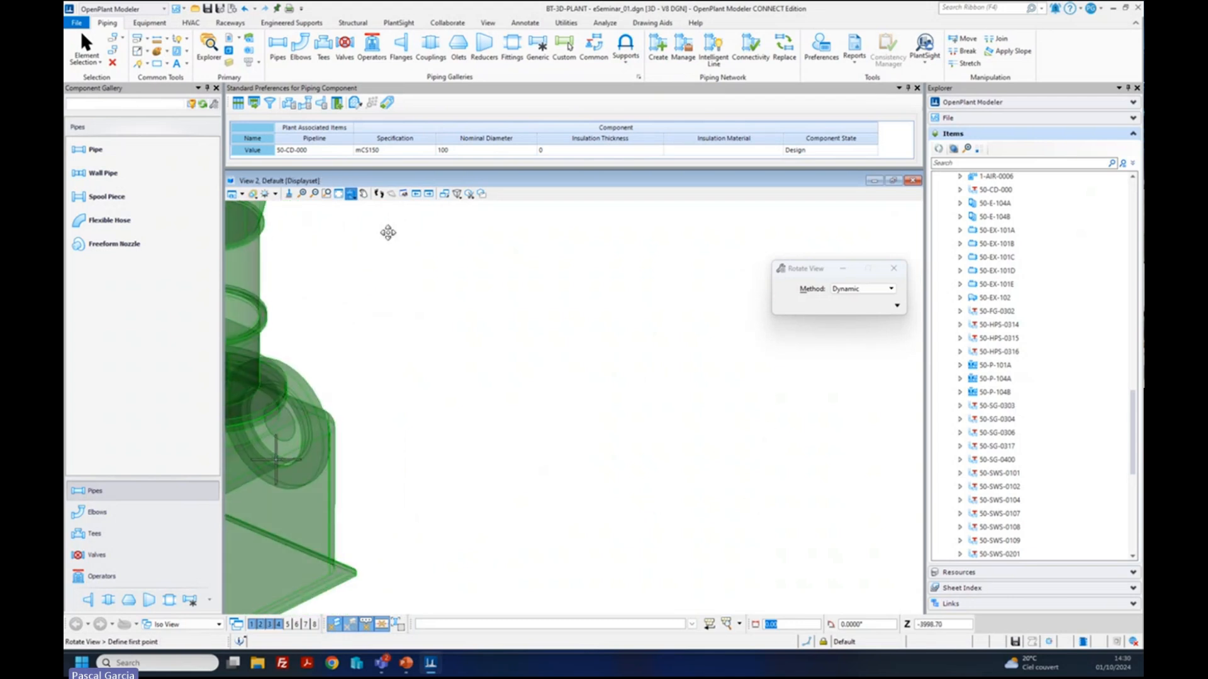
click(364, 193)
click(234, 368)
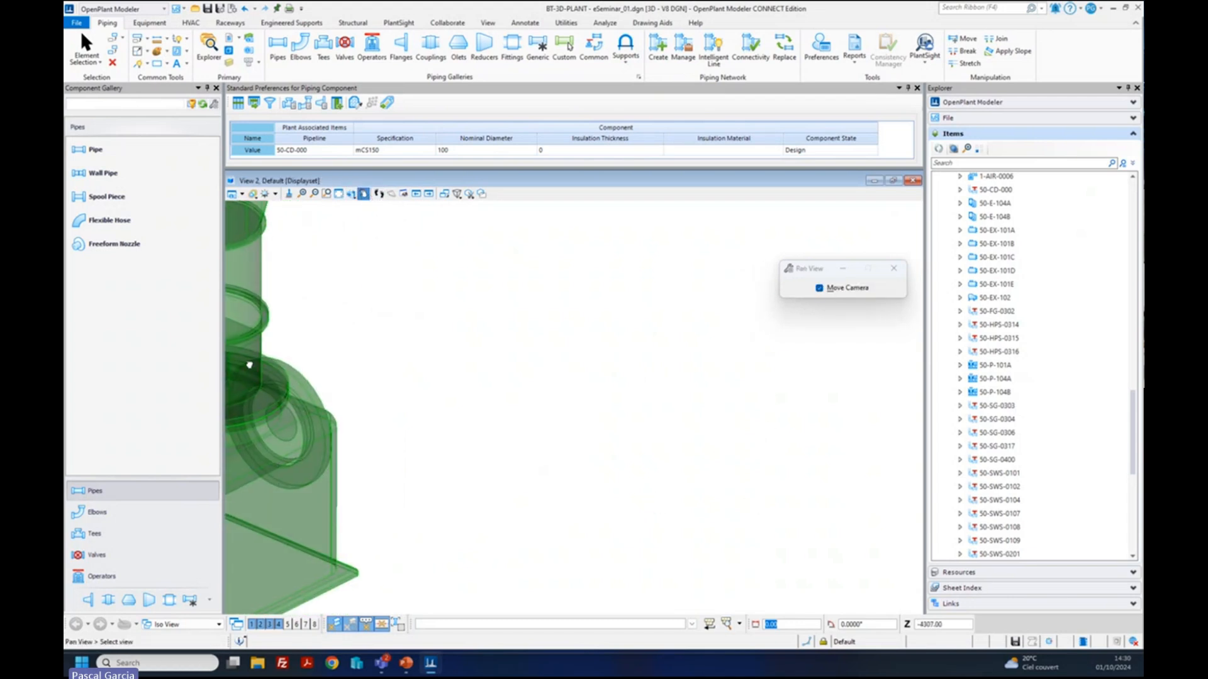
click(710, 282)
right_click(488, 359)
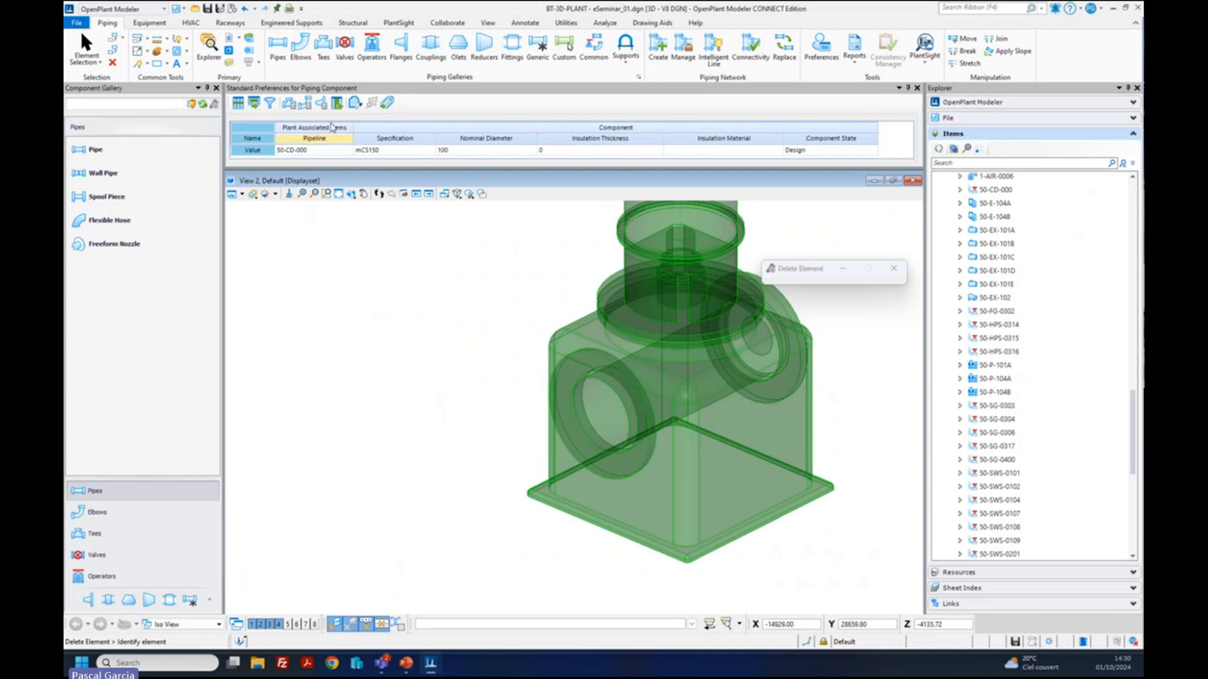
click(151, 23)
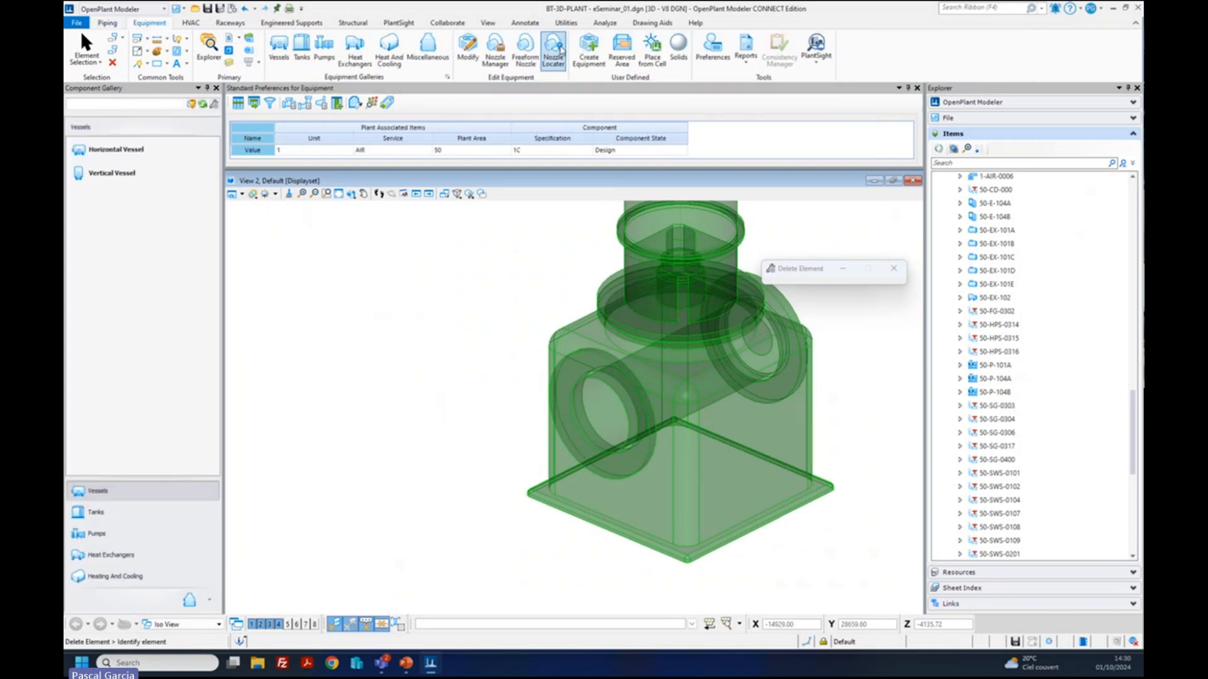
click(559, 50)
click(997, 430)
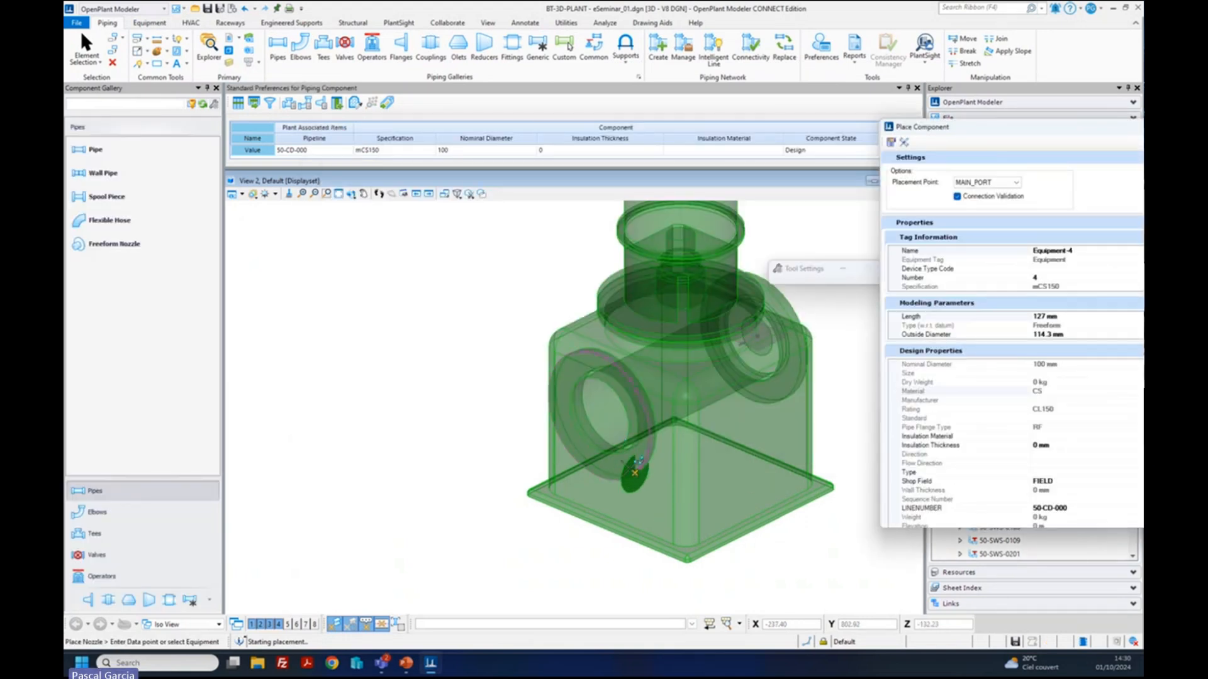
click(635, 472)
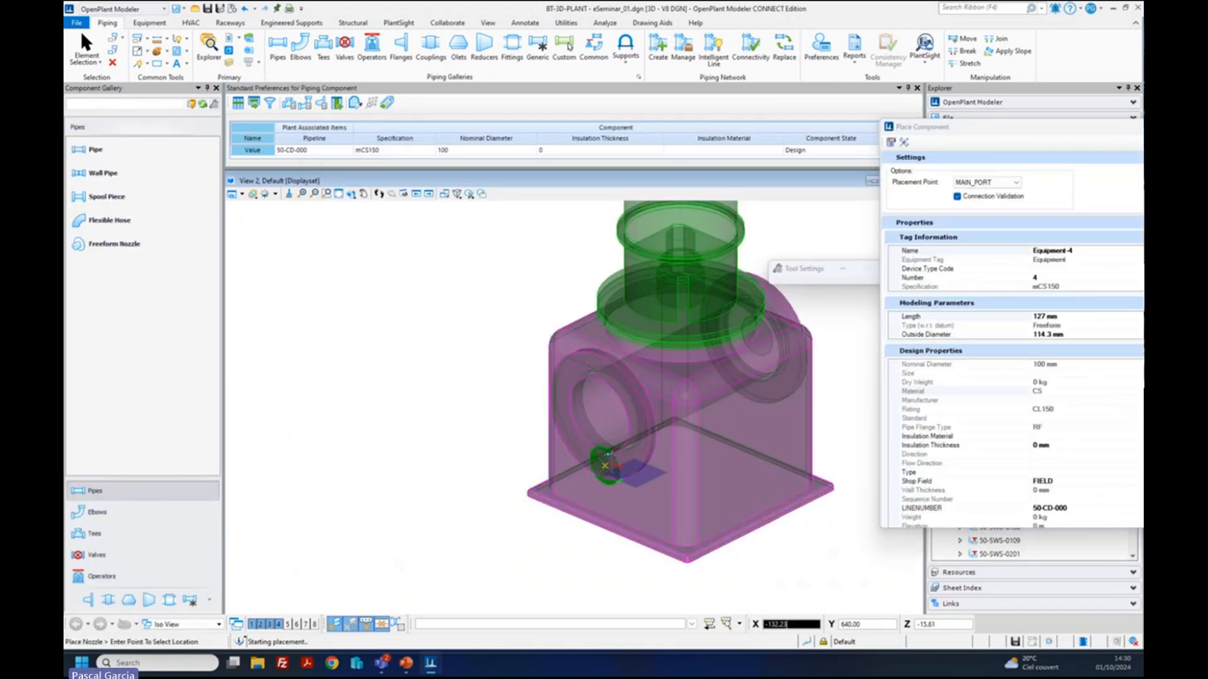
click(605, 465)
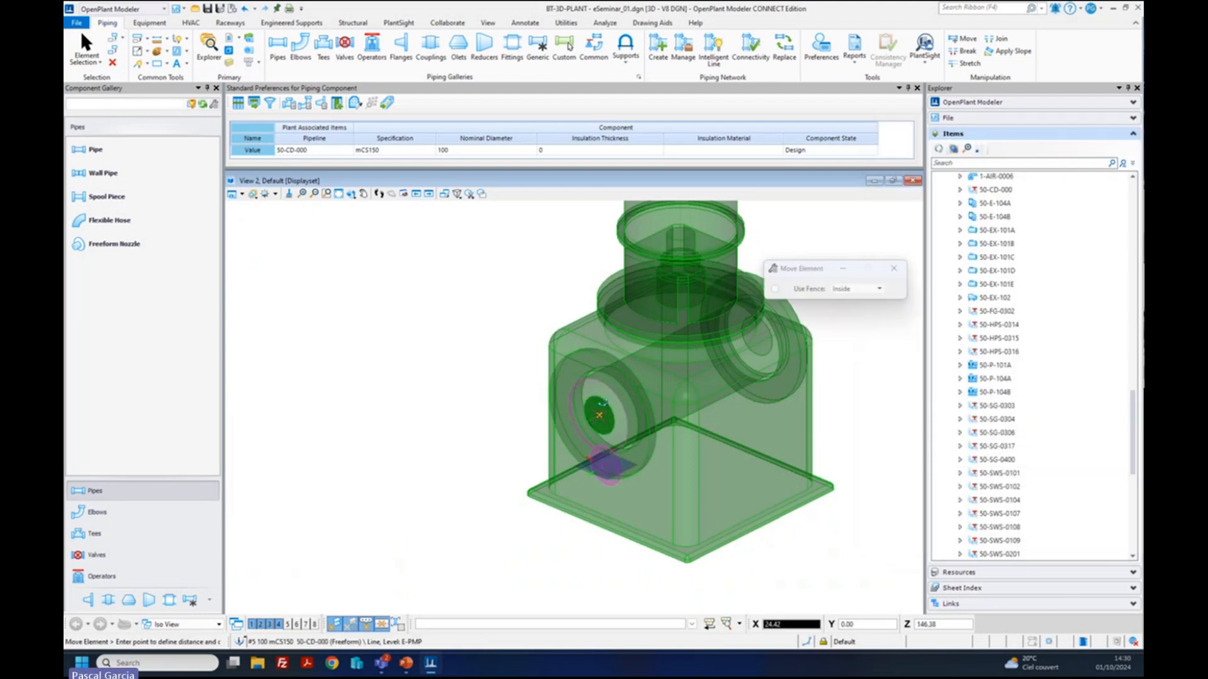
- Move the new nozzle from the flange's lower edge to the centre of the pump's opposite opening
click(599, 415)
scroll(465, 432, down, 5)
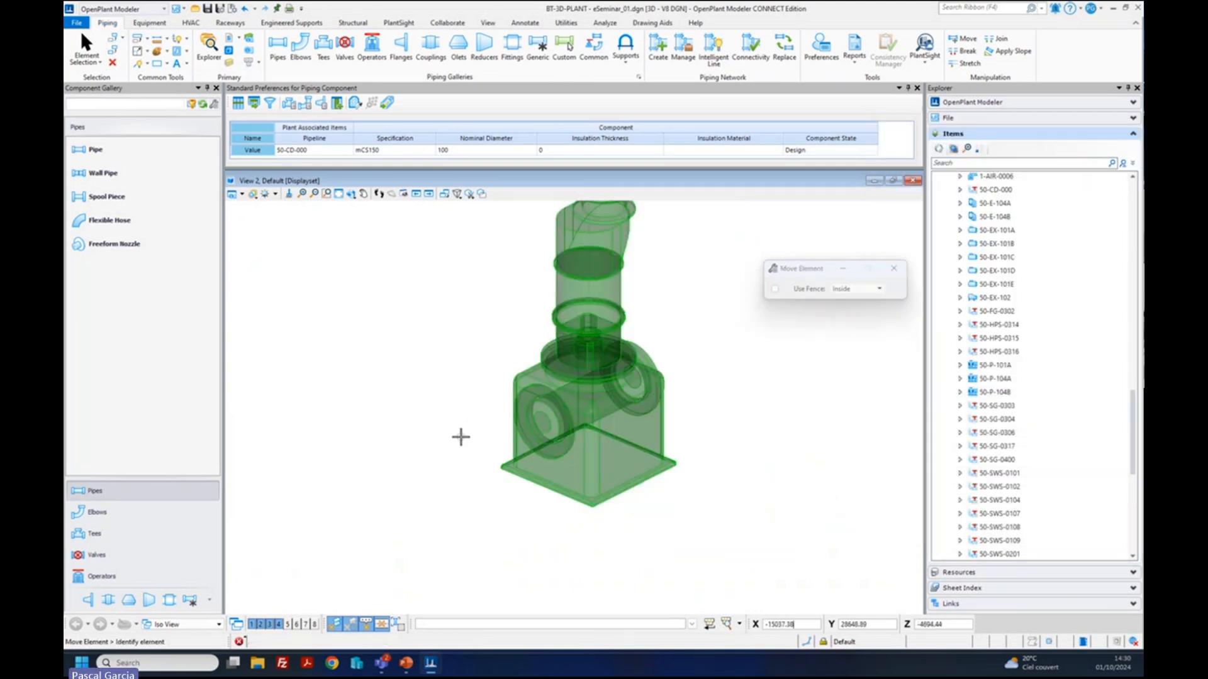
right_click(376, 357)
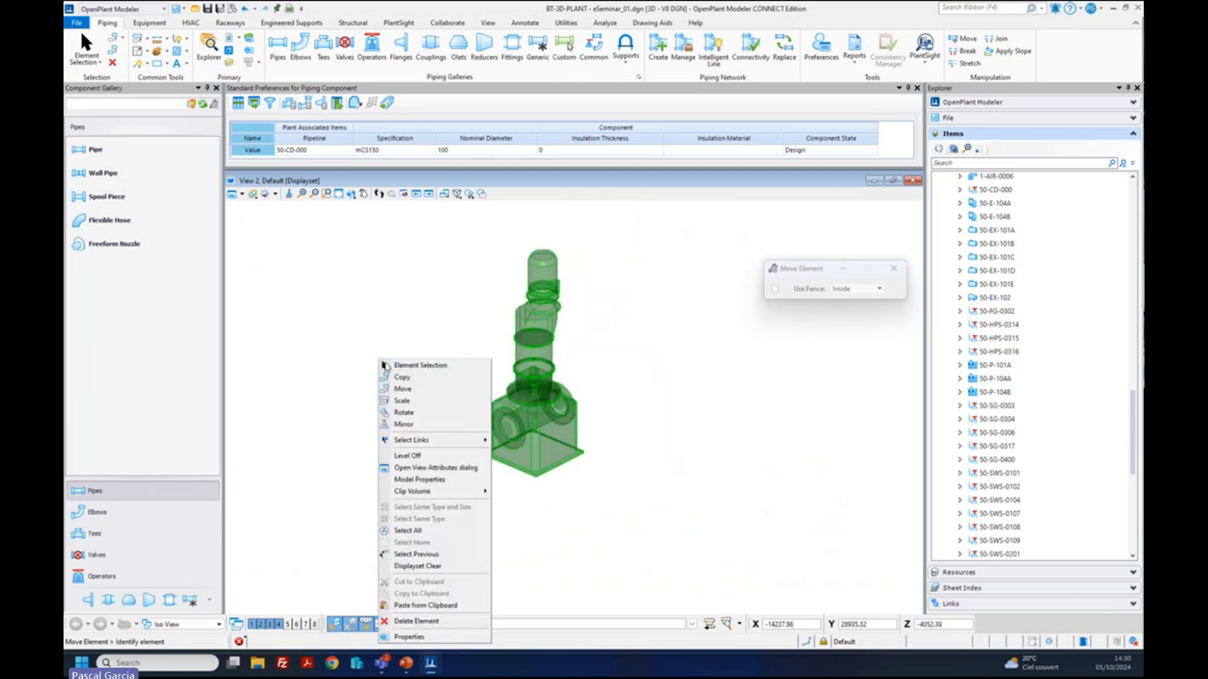
click(383, 365)
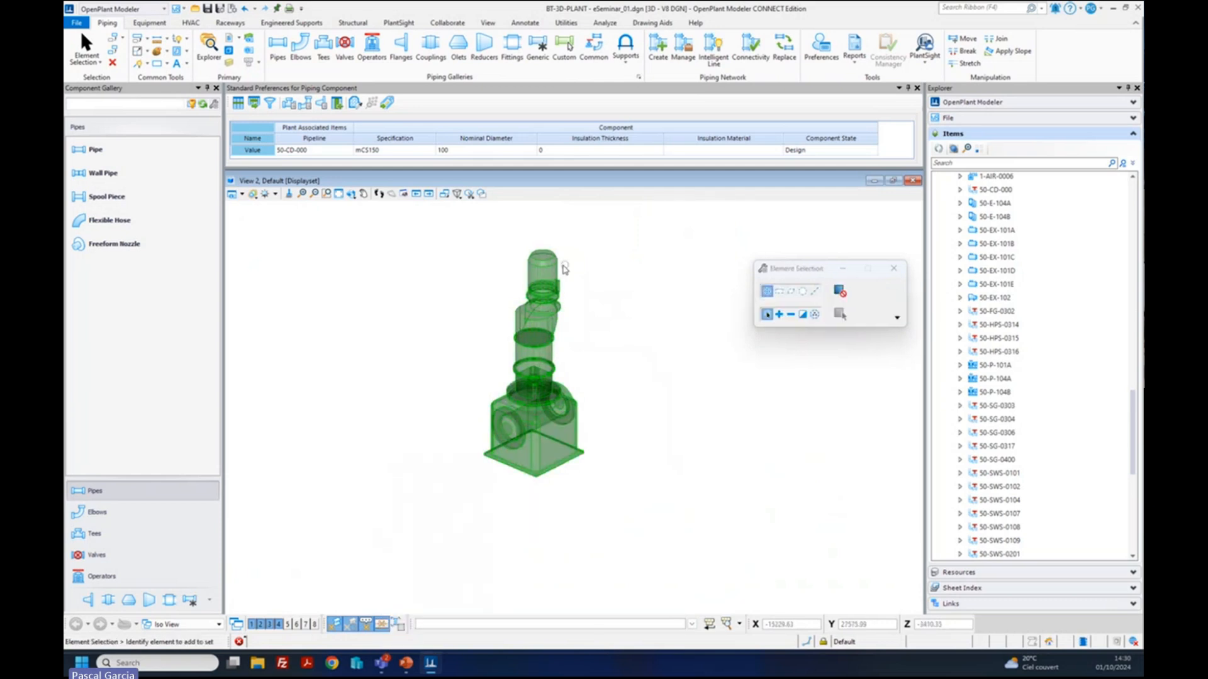
- Drop the user-defined pump into separate elements and check this by selecting and deselecting its upper body
right_click(545, 294)
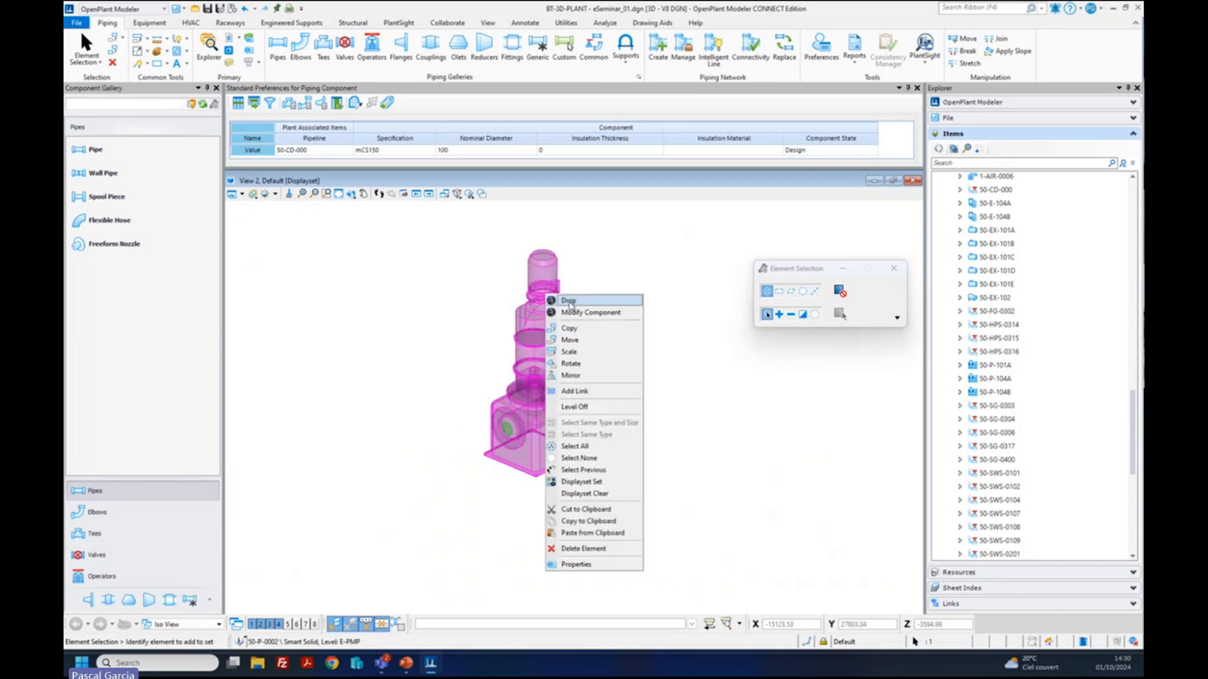
click(570, 302)
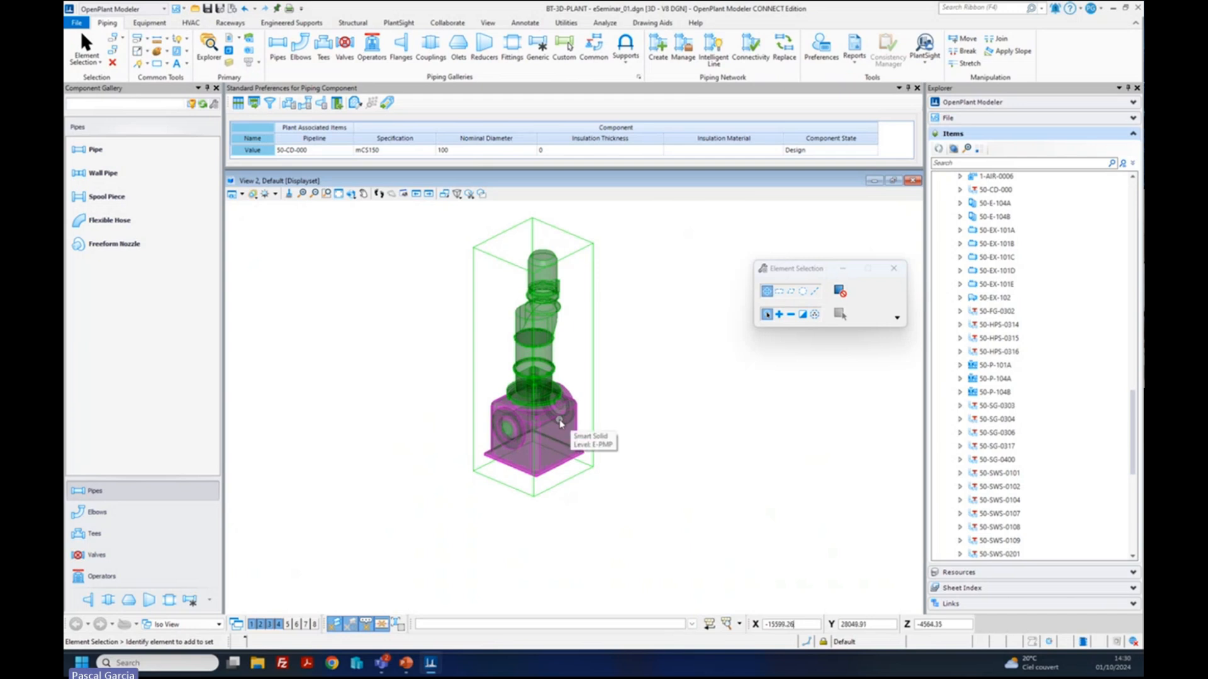
click(553, 304)
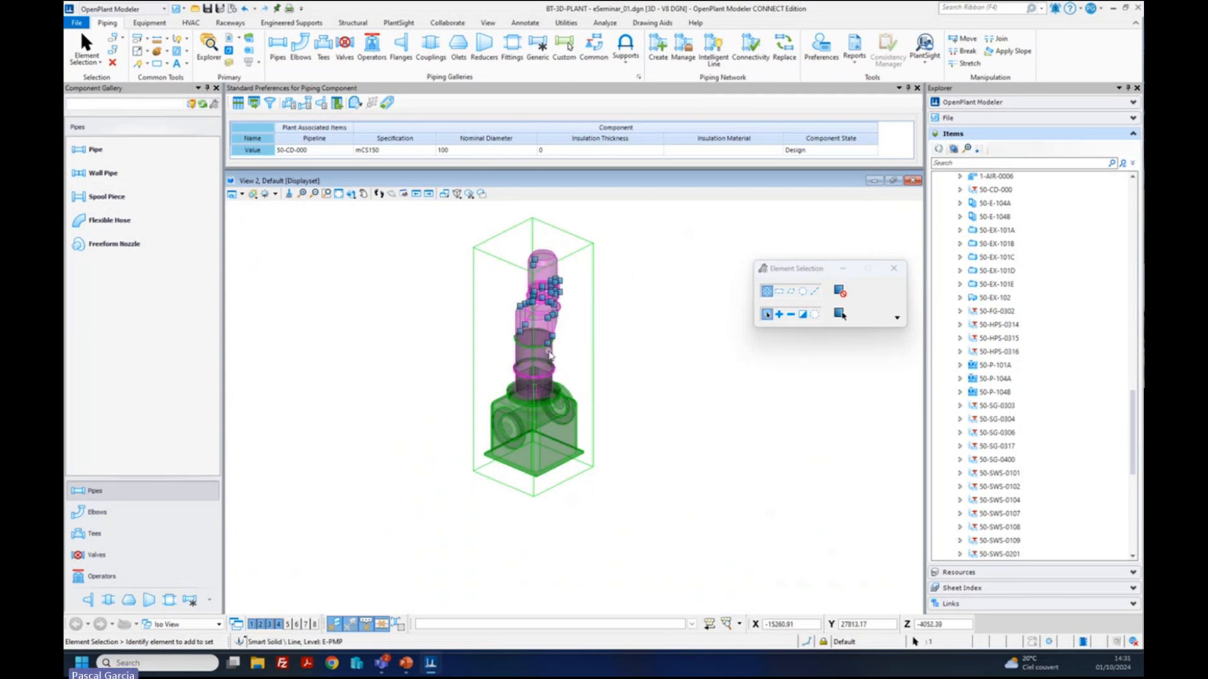
click(586, 343)
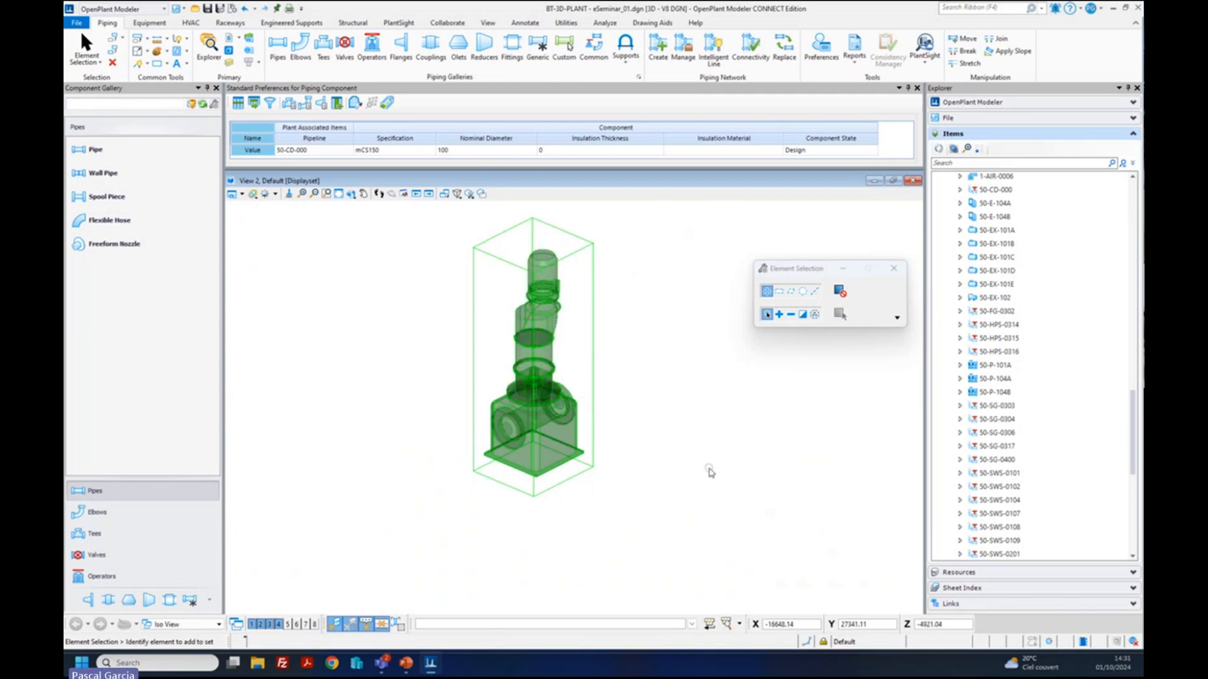
- Select the dropped pump's elements without the enclosing box and update the existing equipment with them, picking that box as its target
drag(708, 468, 457, 249)
ctrl+click(580, 241)
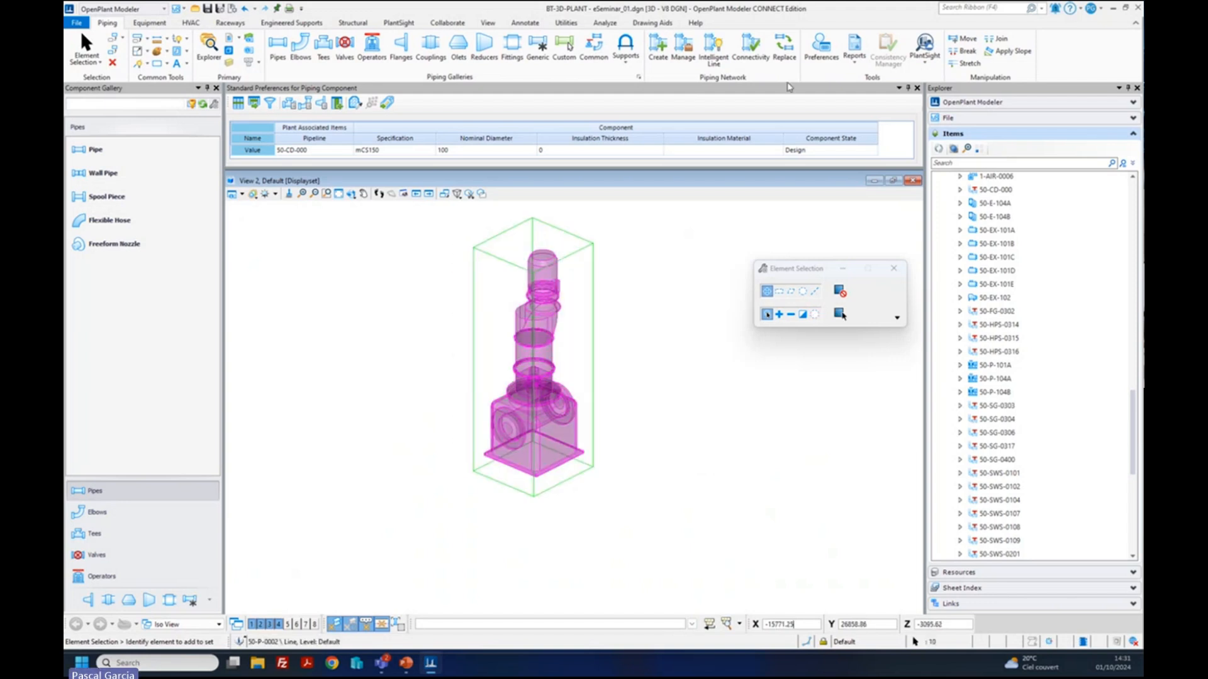
click(657, 47)
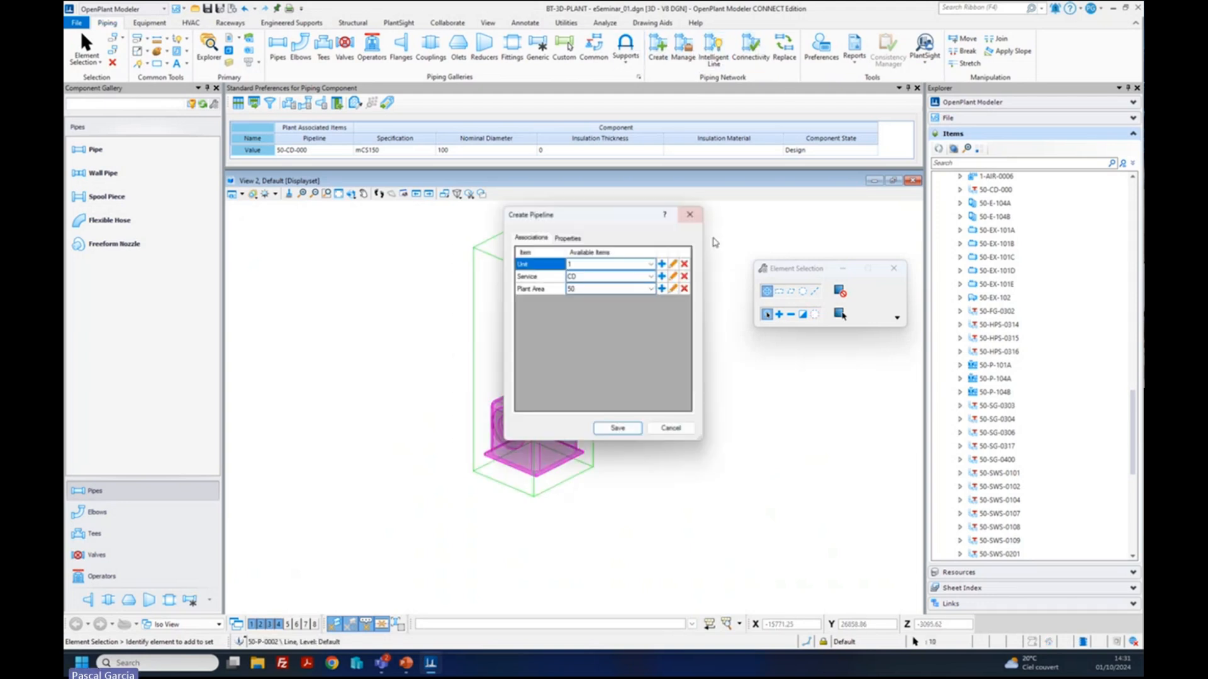
click(671, 428)
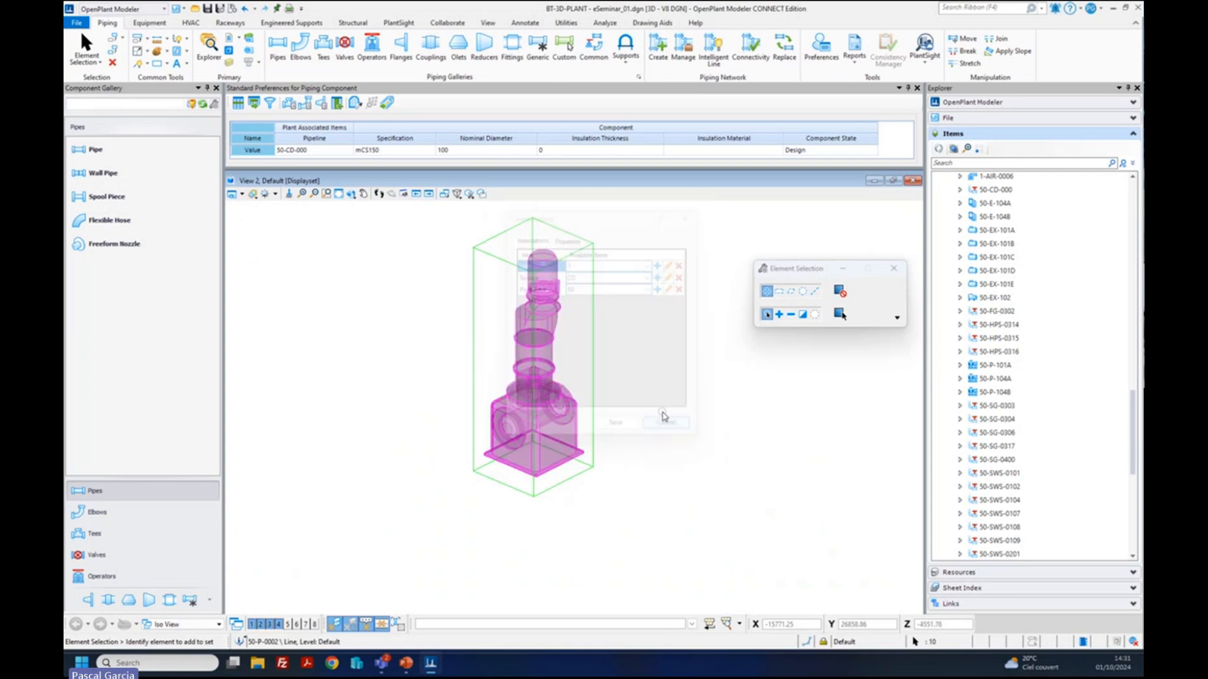
click(160, 25)
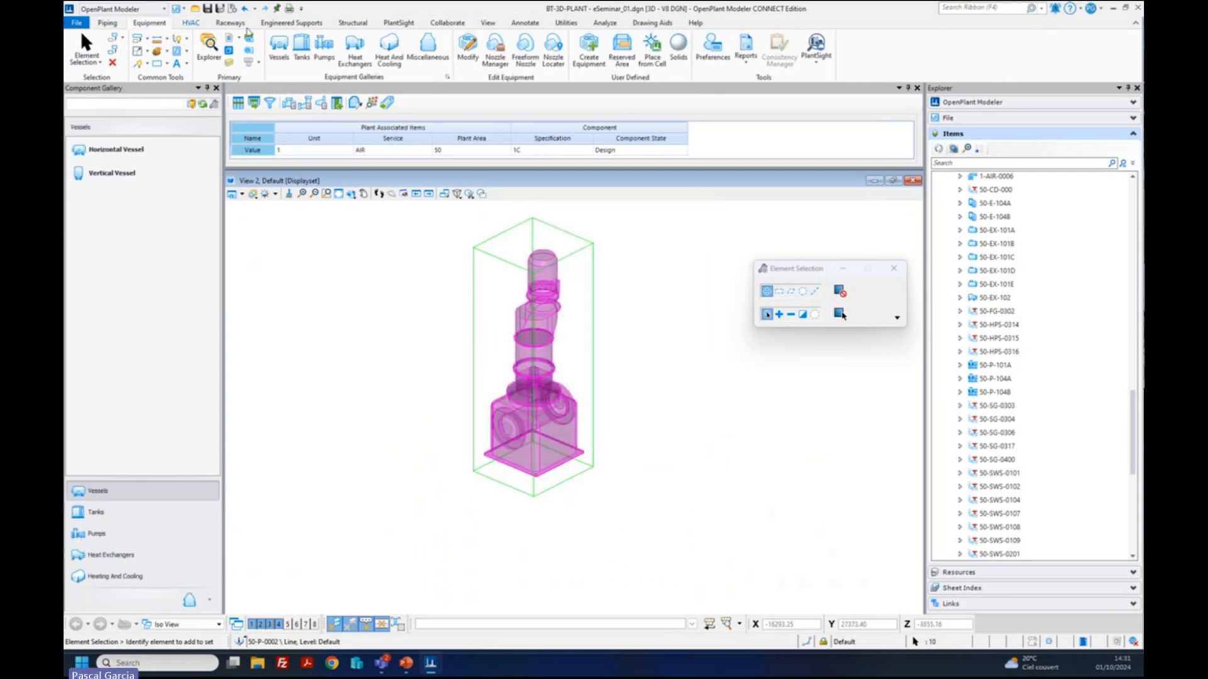
click(594, 55)
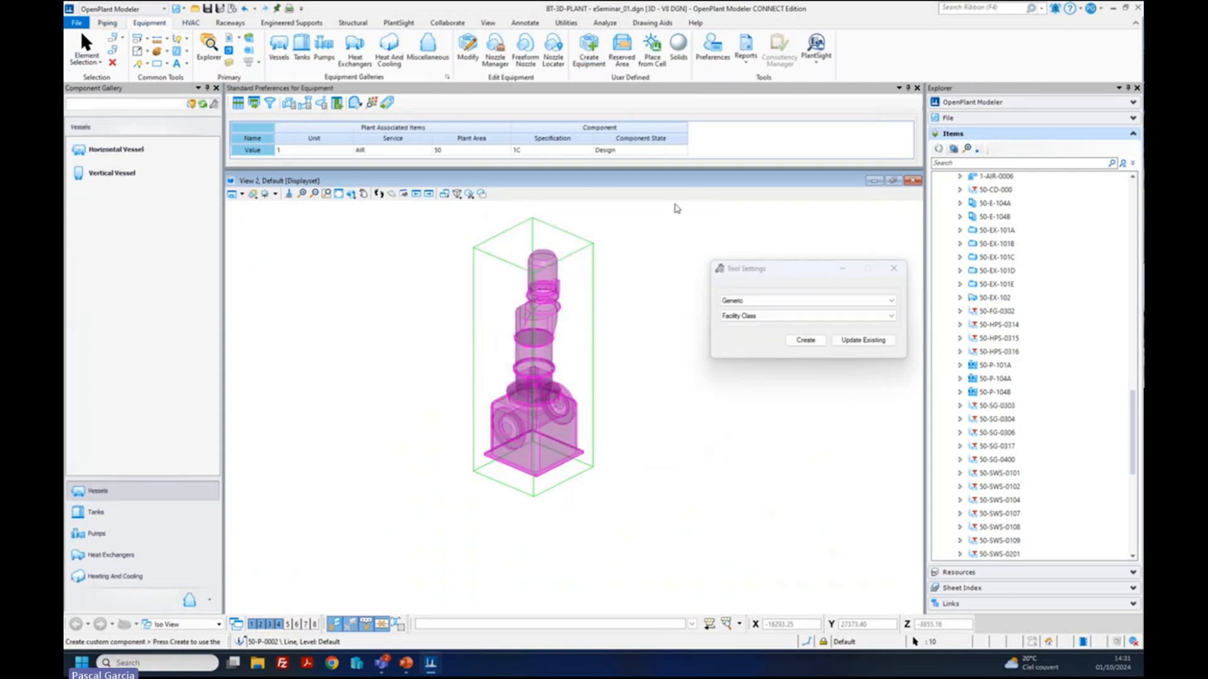
click(867, 340)
click(588, 246)
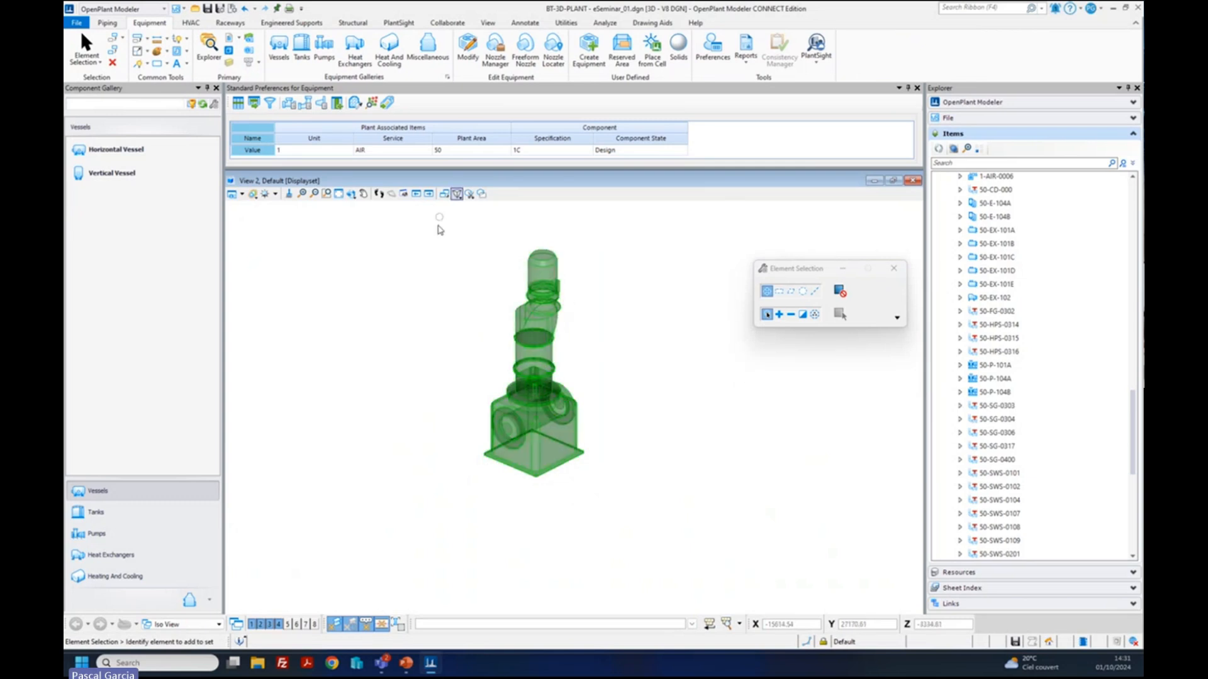
- Move the pump from outside the plant onto the concrete slab, beside the vertical vessel
click(351, 194)
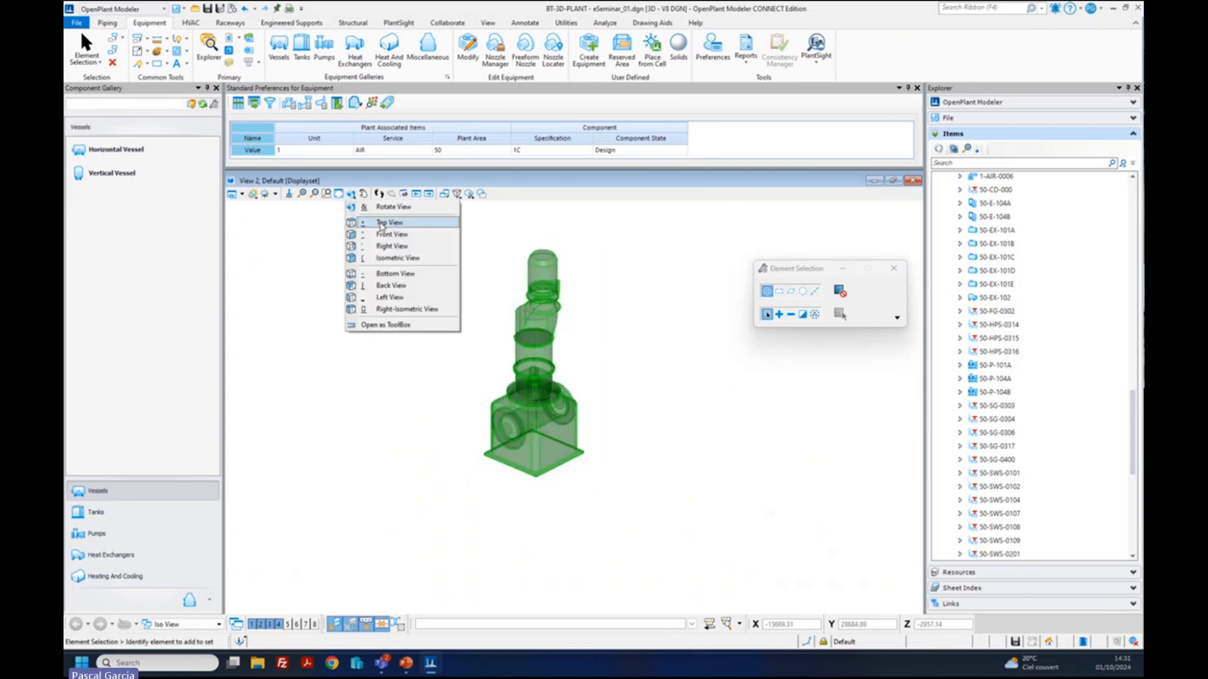
click(339, 194)
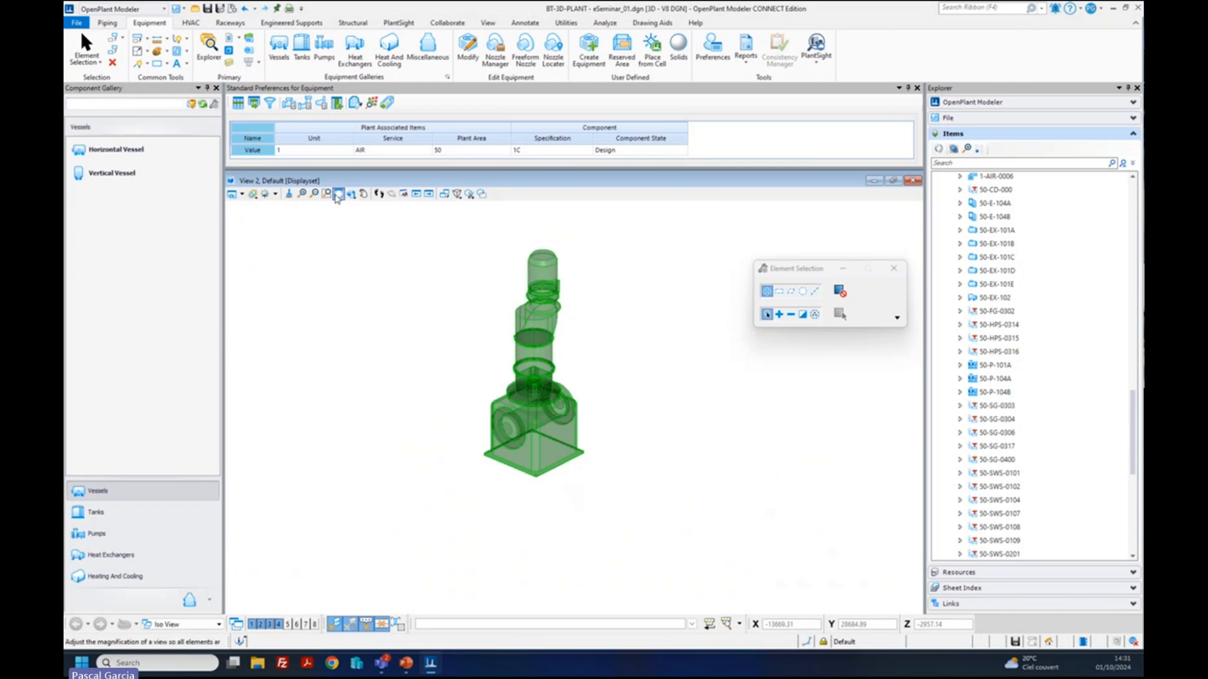
click(338, 194)
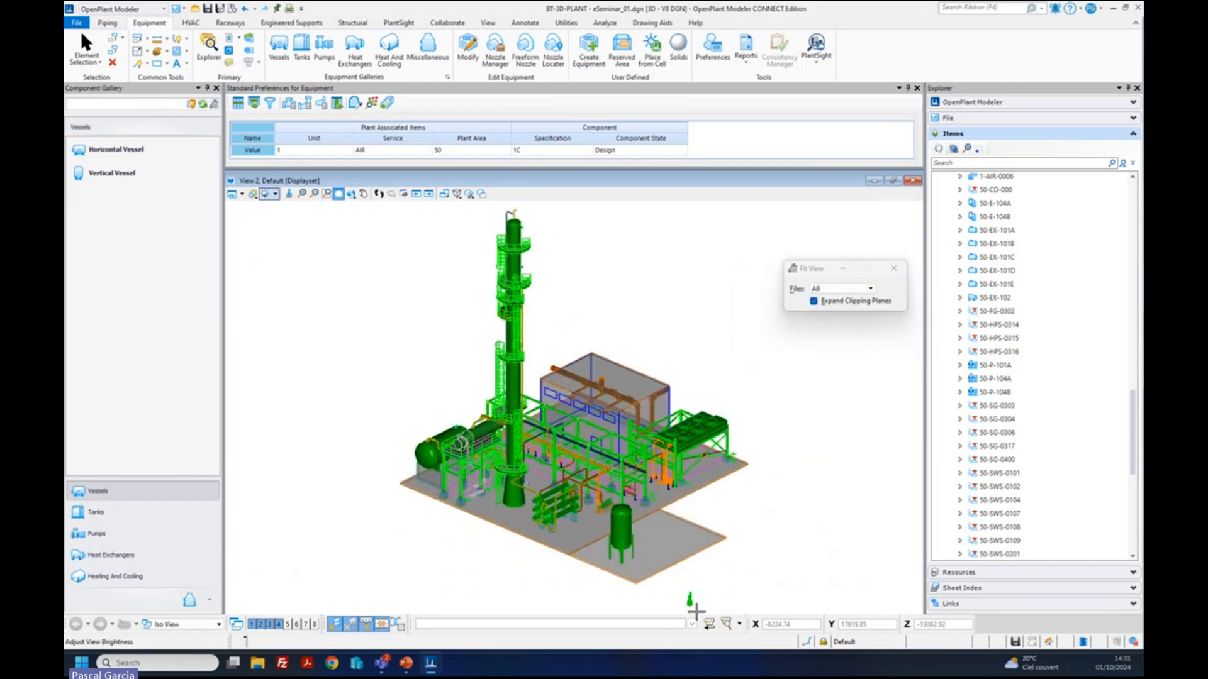
scroll(695, 610, up, 5)
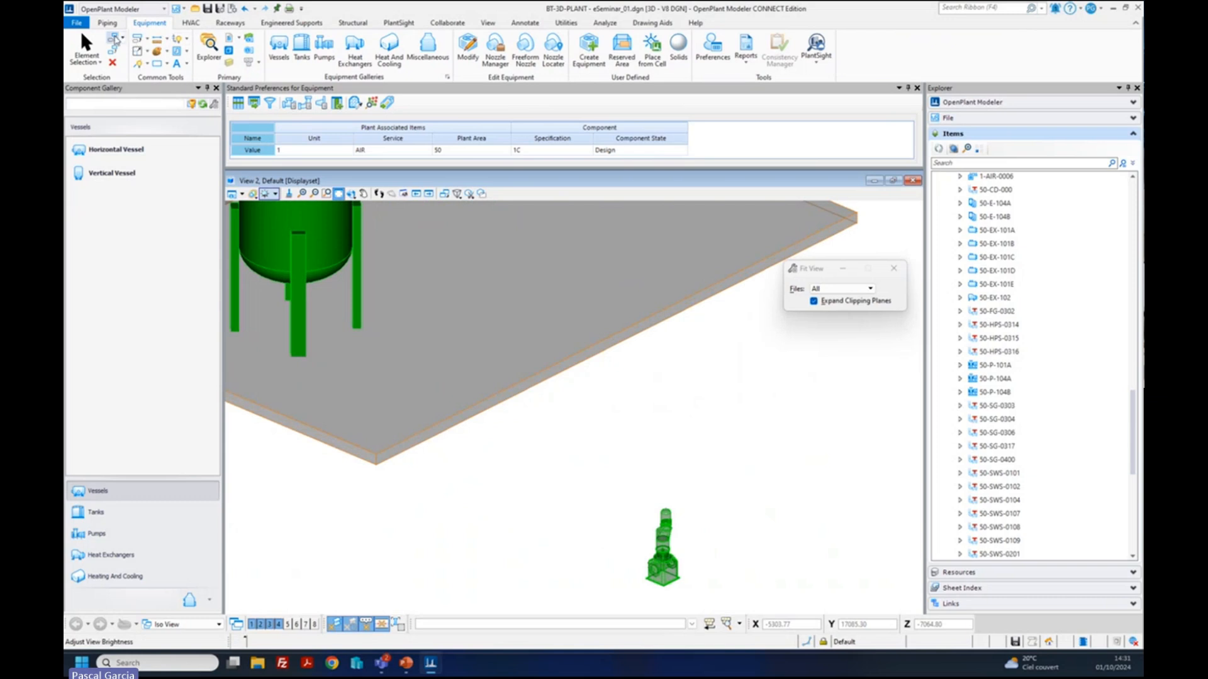
click(113, 39)
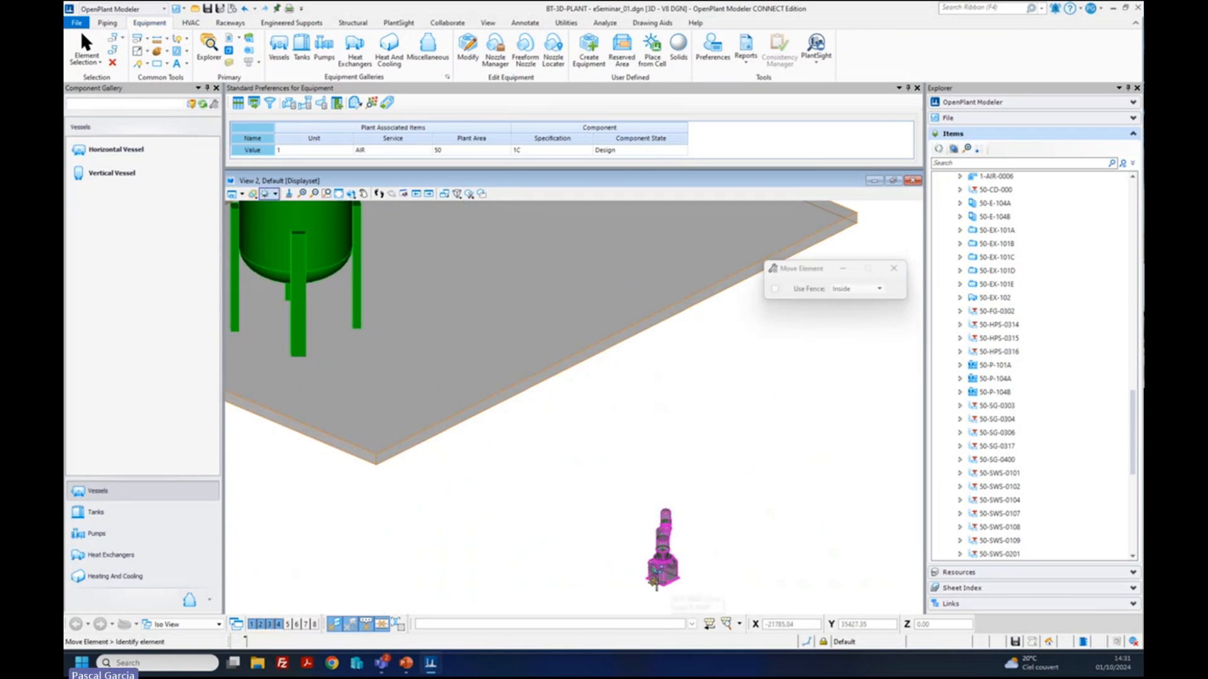
click(654, 582)
scroll(566, 264, down, 3)
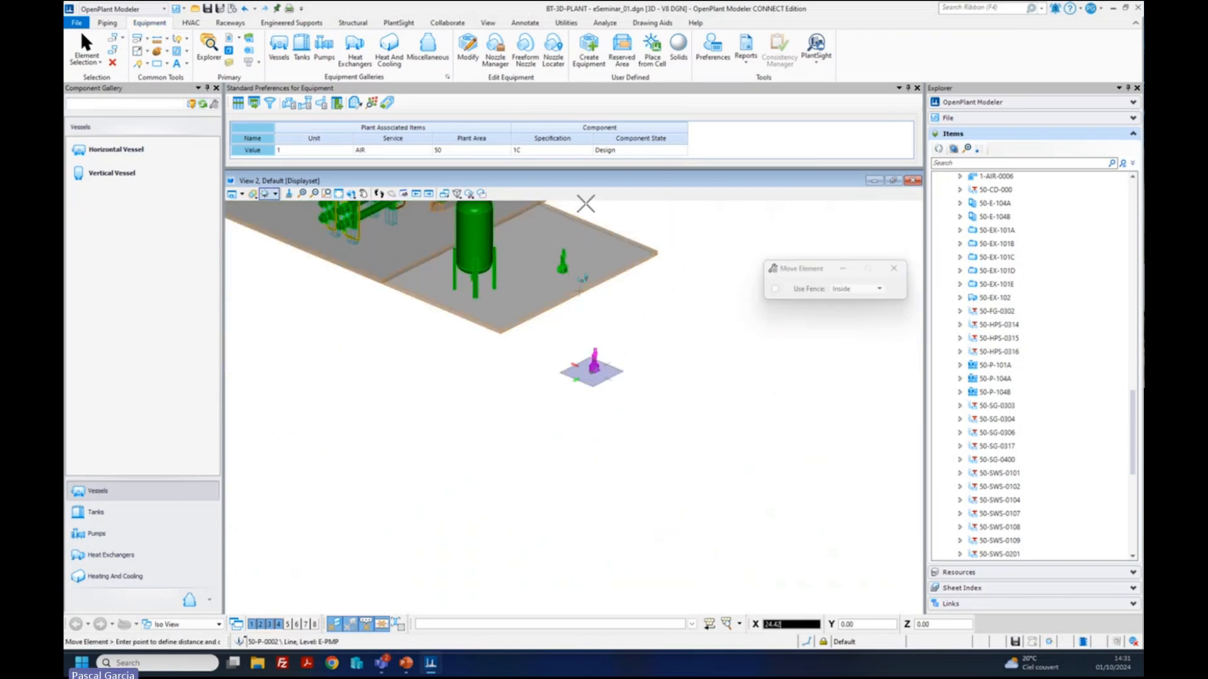
scroll(586, 204, down, 1)
scroll(579, 237, up, 3)
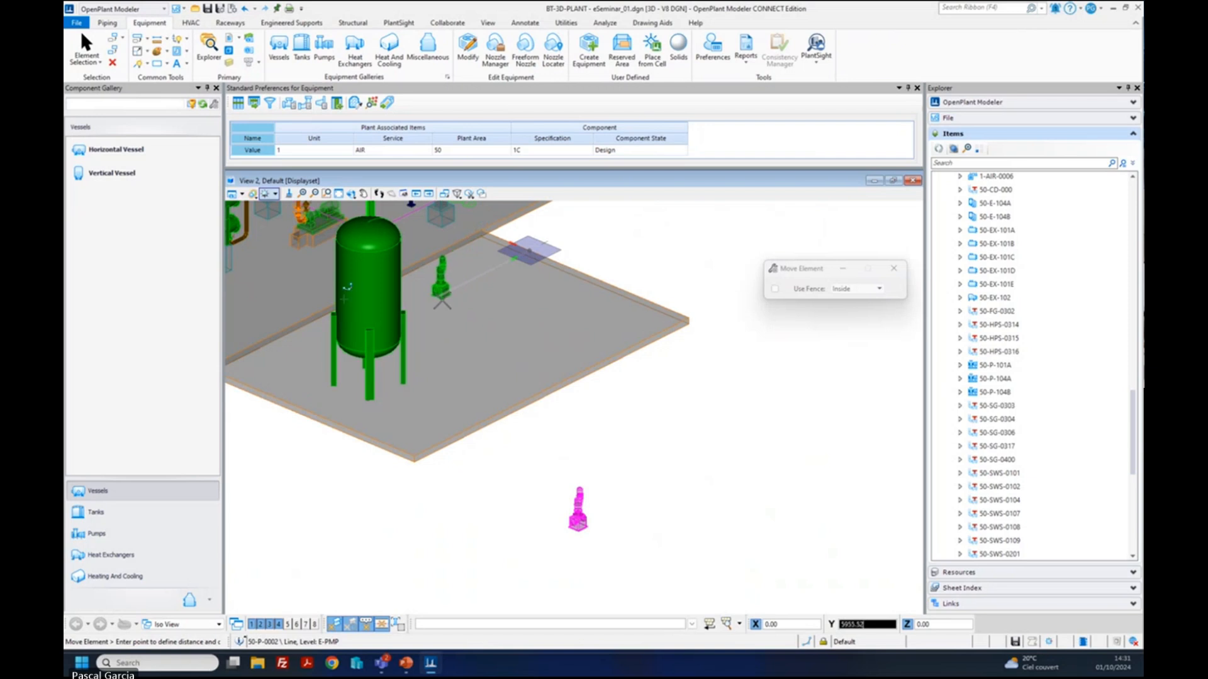
click(442, 305)
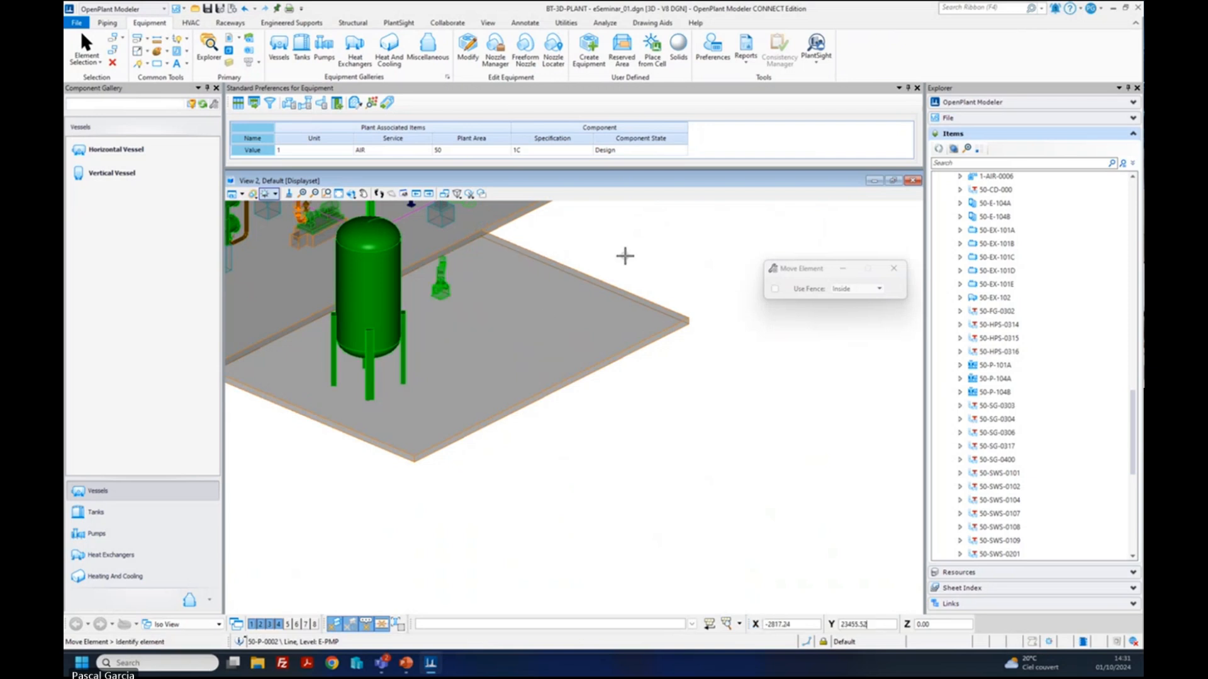
click(339, 193)
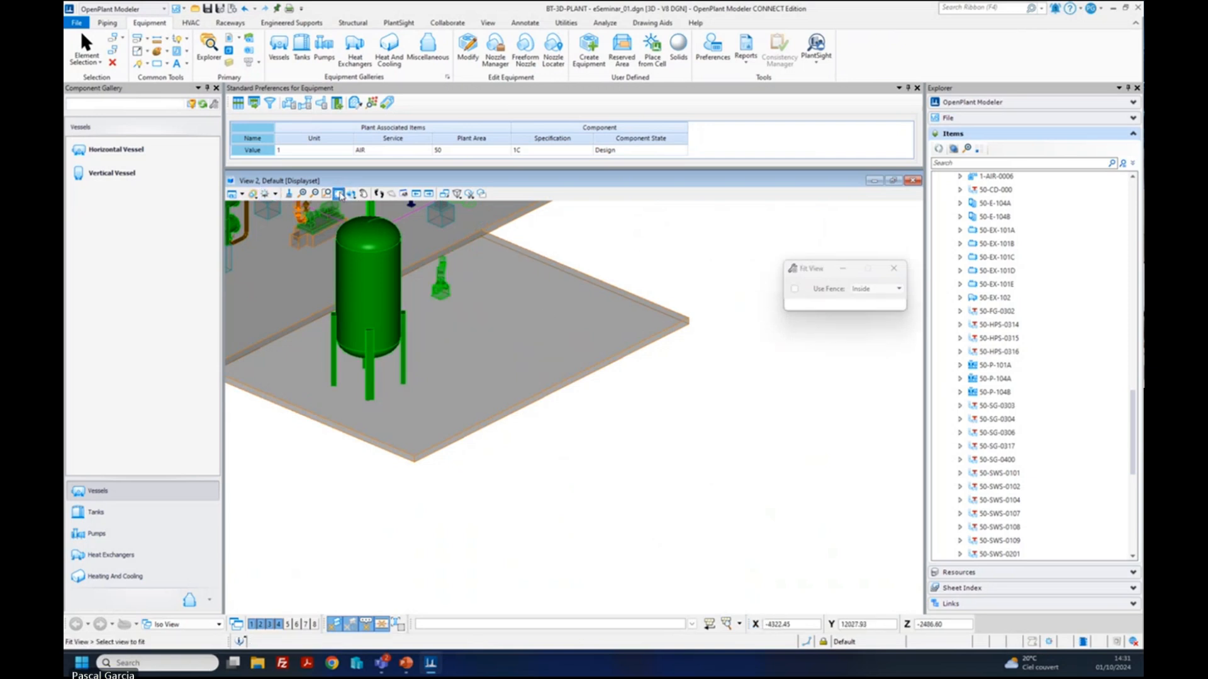
click(895, 560)
scroll(652, 569, up, 2)
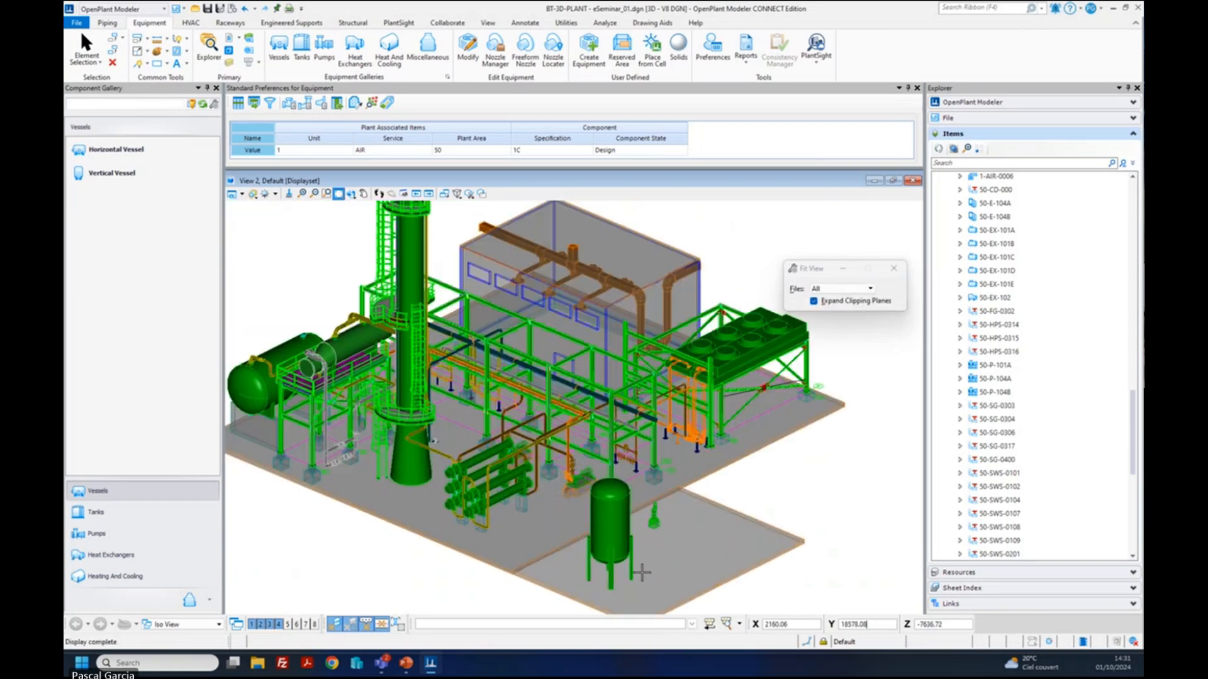
scroll(642, 553, up, 3)
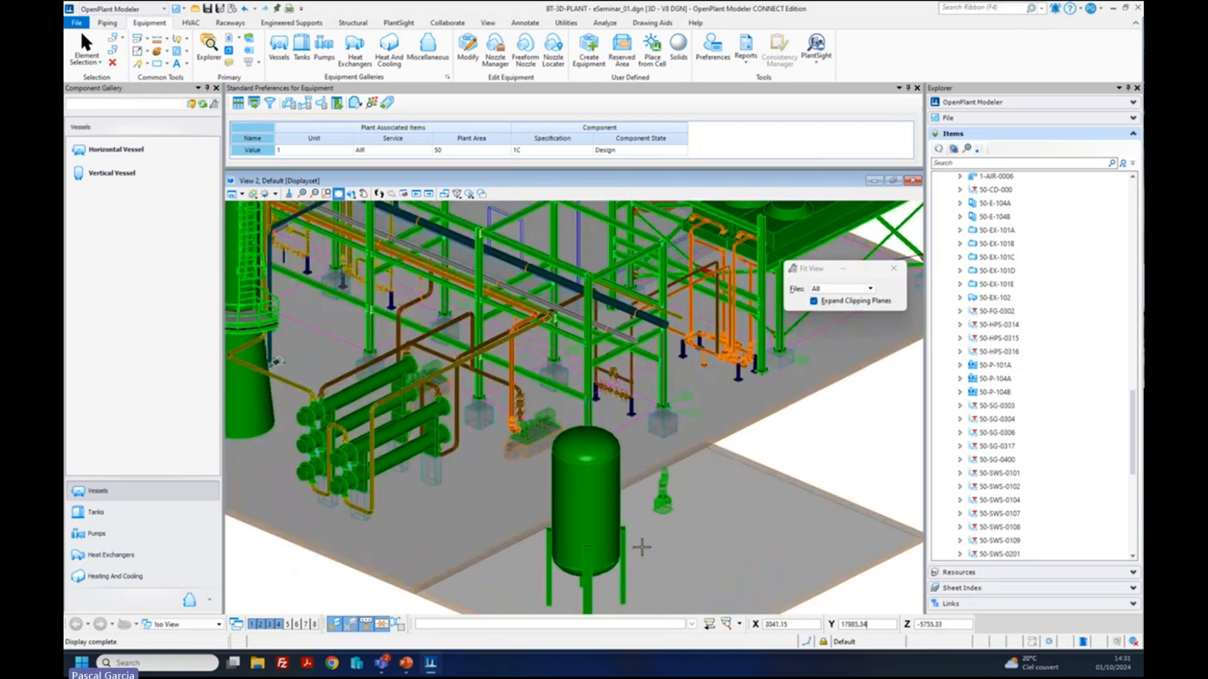
scroll(641, 541, down, 3)
click(351, 195)
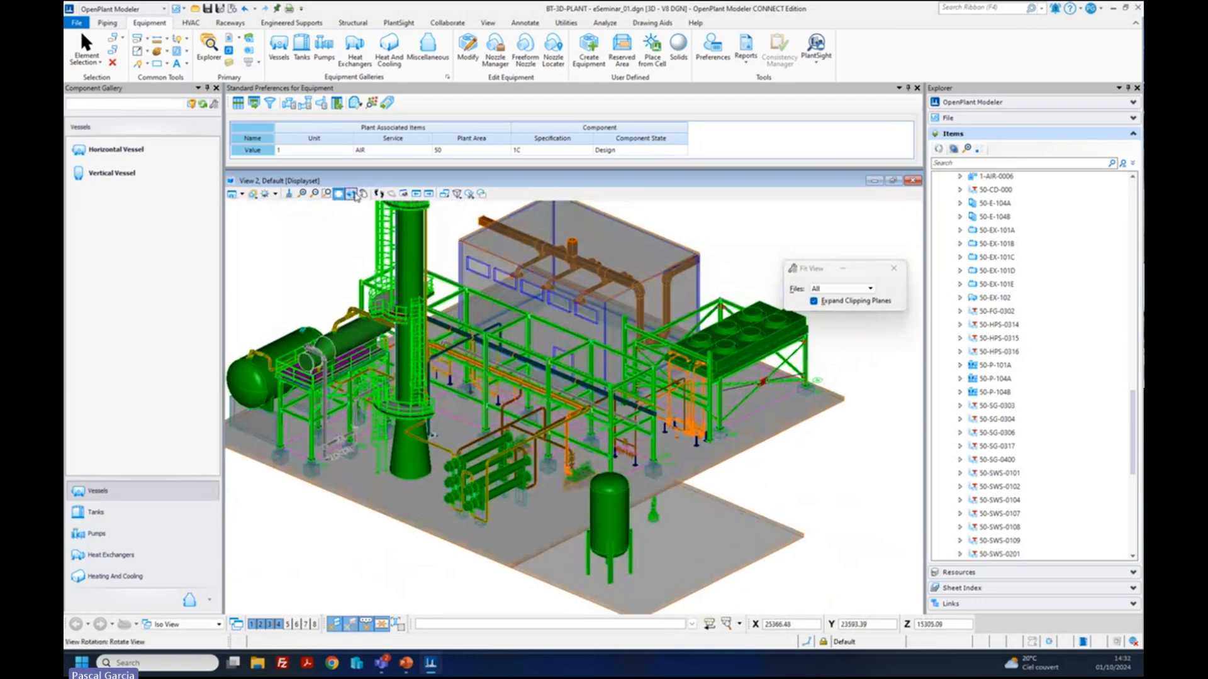
click(352, 195)
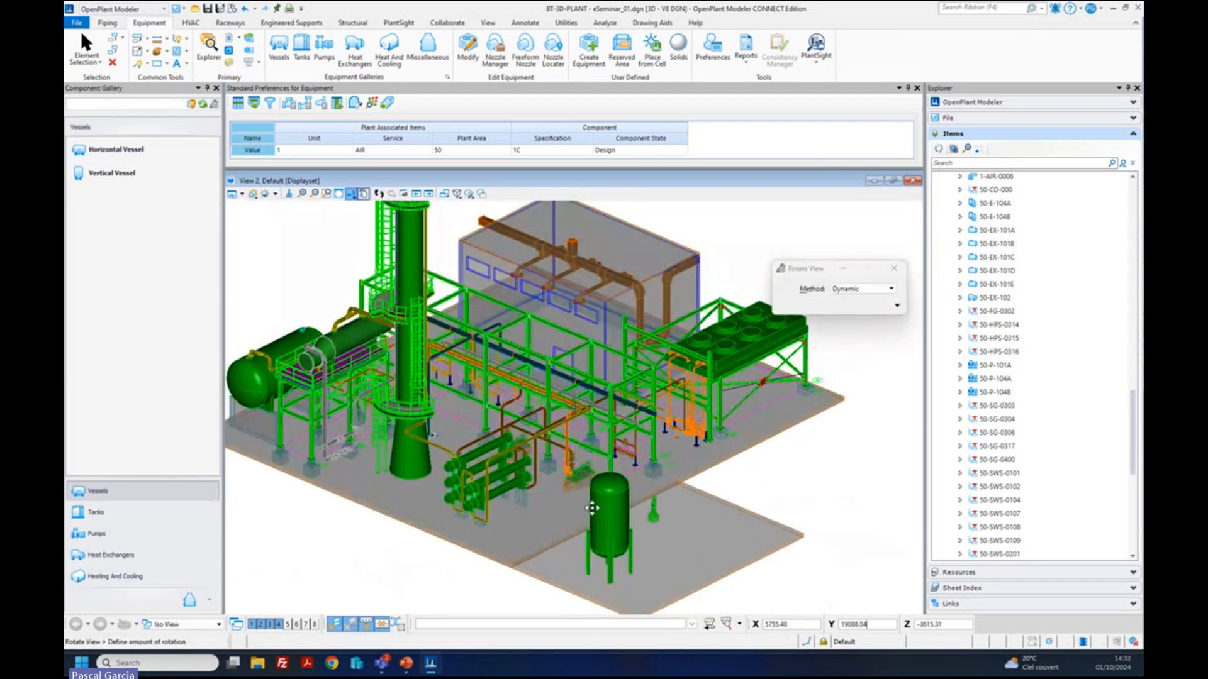
click(477, 423)
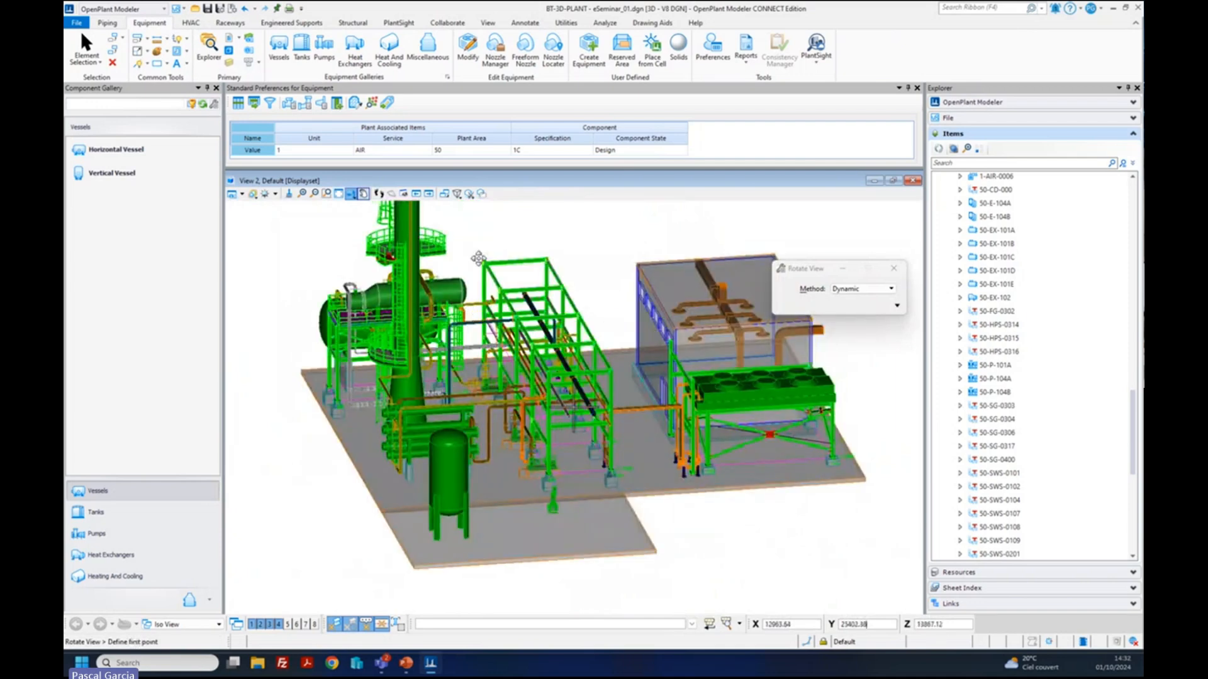
- In the top view, select the added slab with its vessel and pump and isolate them with Displayset Set
click(352, 194)
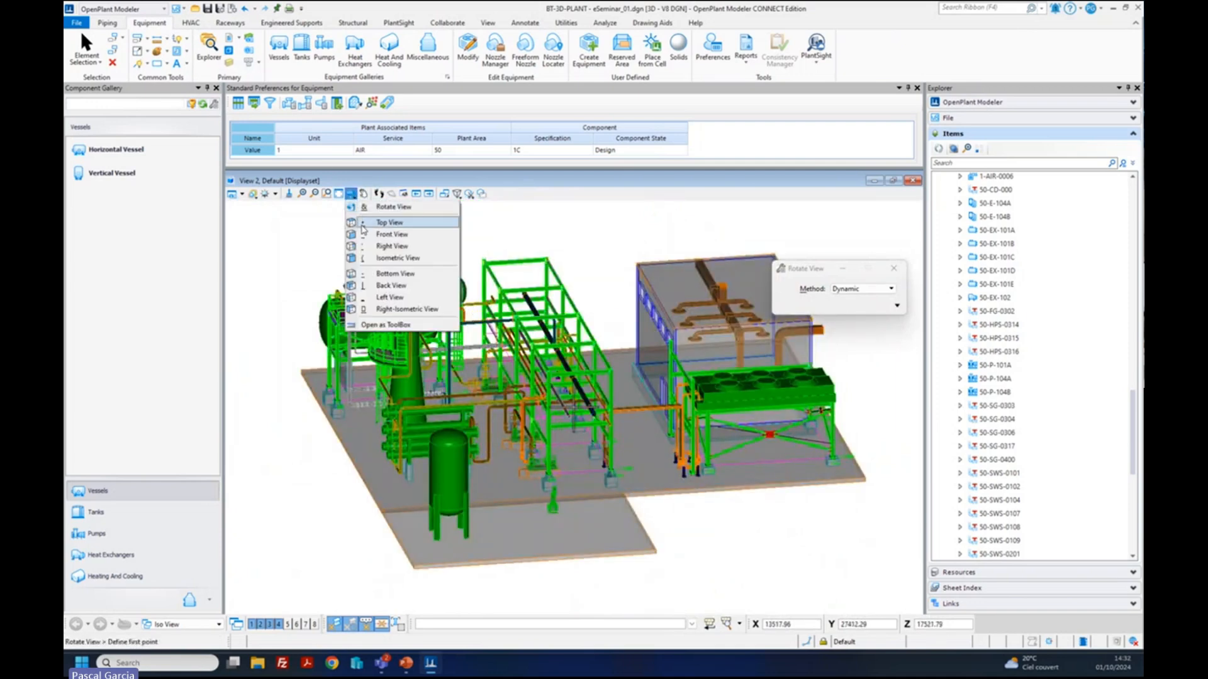
click(377, 222)
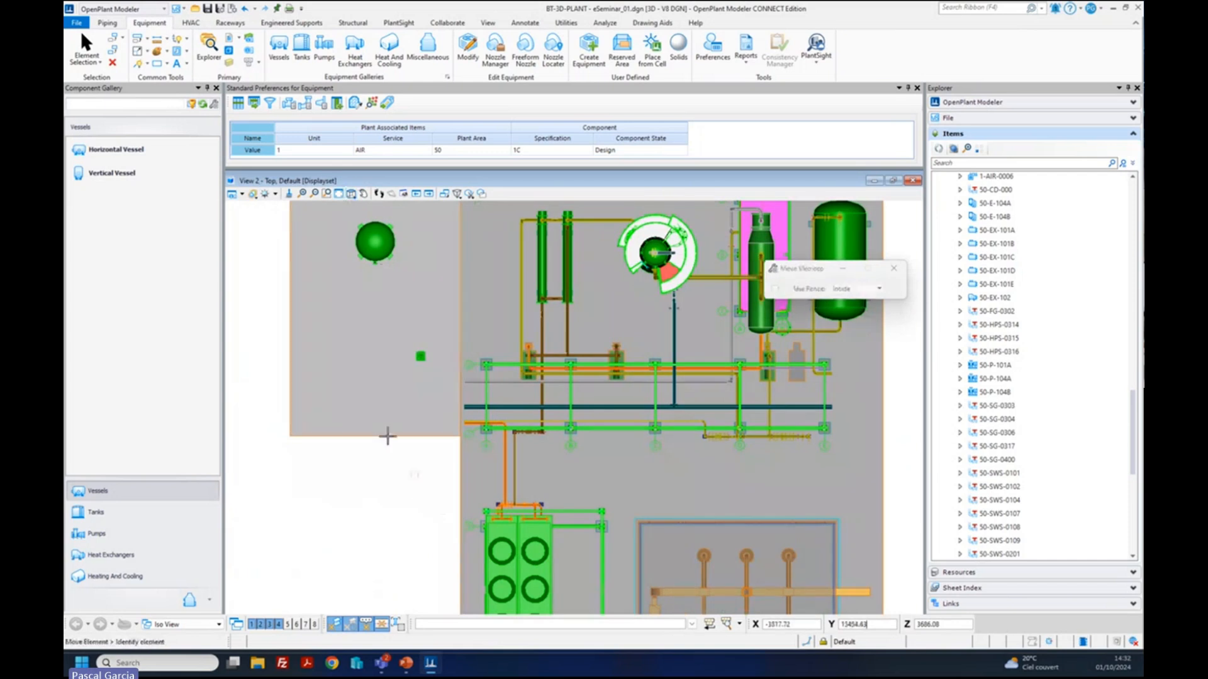
scroll(291, 265, down, 5)
scroll(297, 262, up, 2)
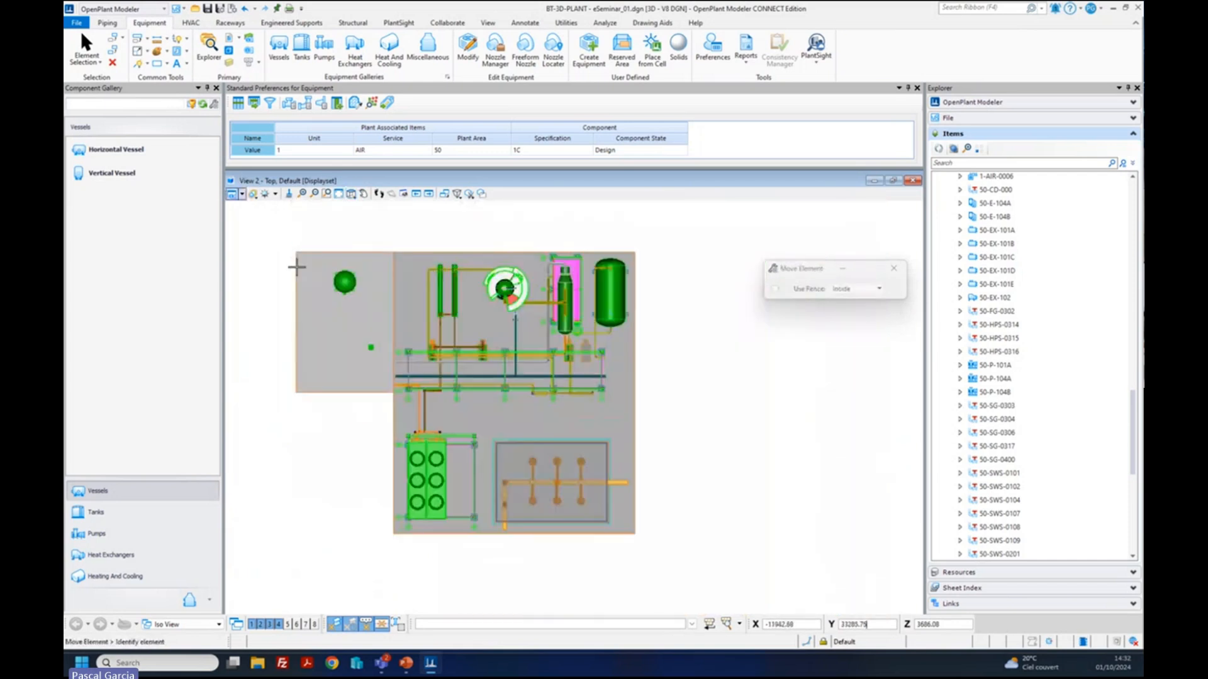
right_click(267, 225)
click(282, 232)
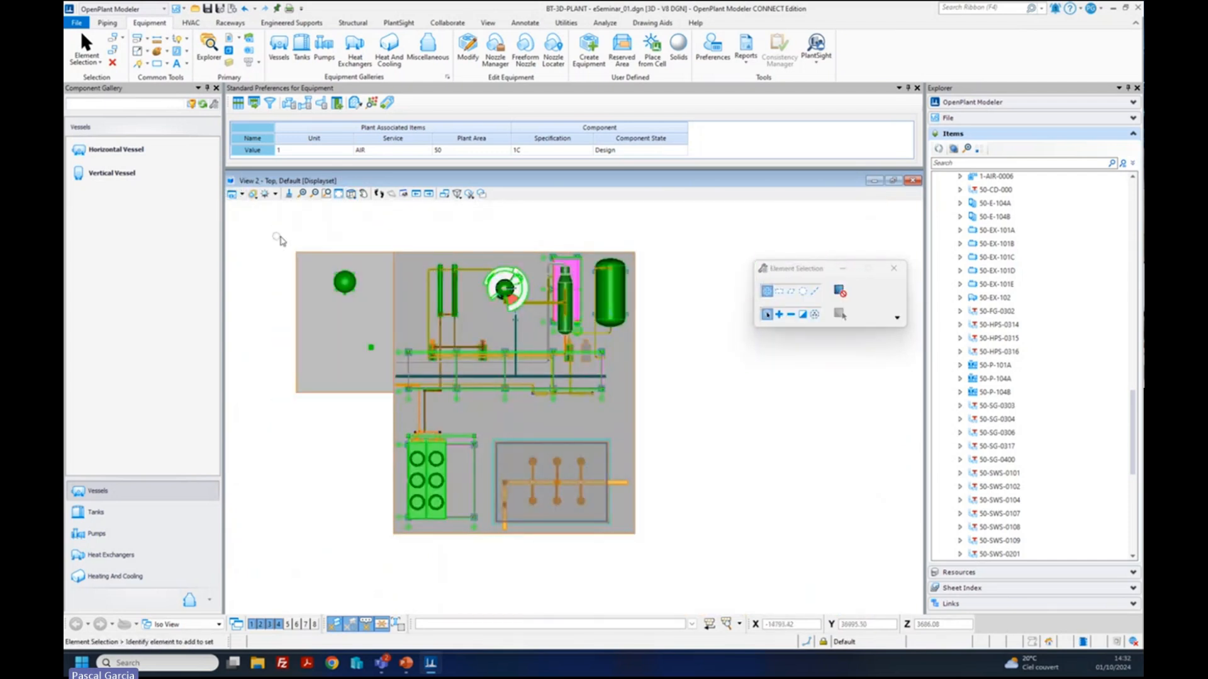
drag(281, 227, 395, 408)
right_click(355, 361)
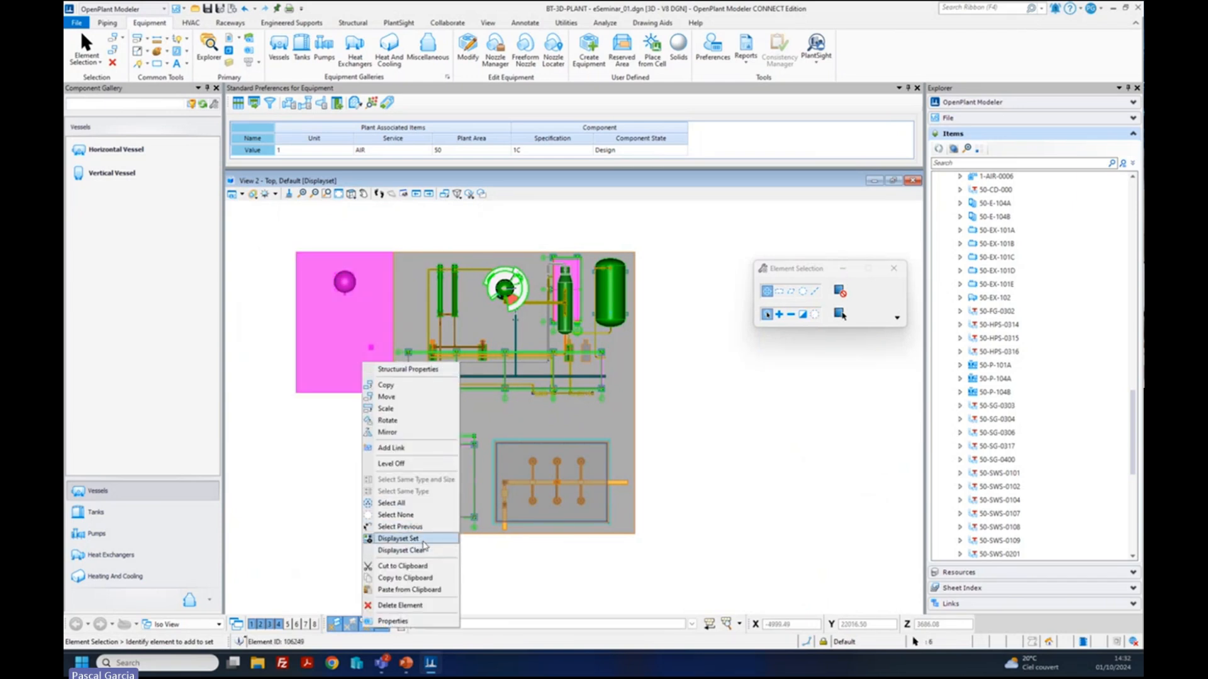
click(398, 538)
click(377, 481)
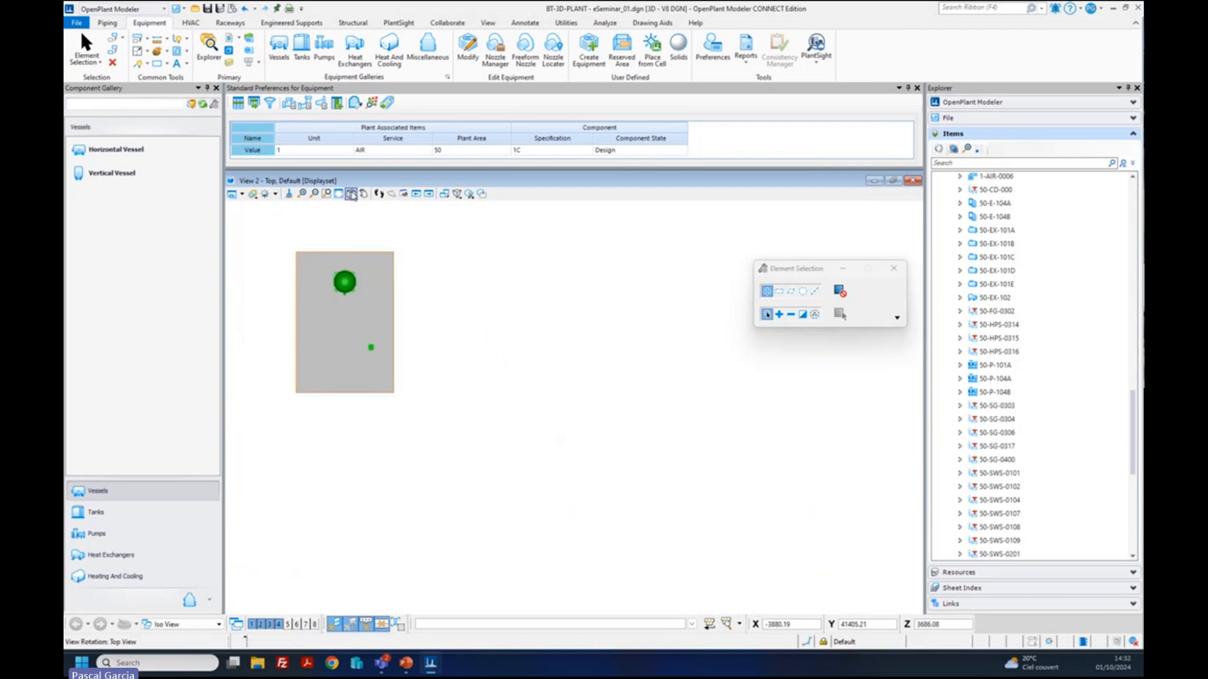
- Show the isolated slab, vessel and pump in the isometric view at a closer scale
click(351, 193)
click(389, 258)
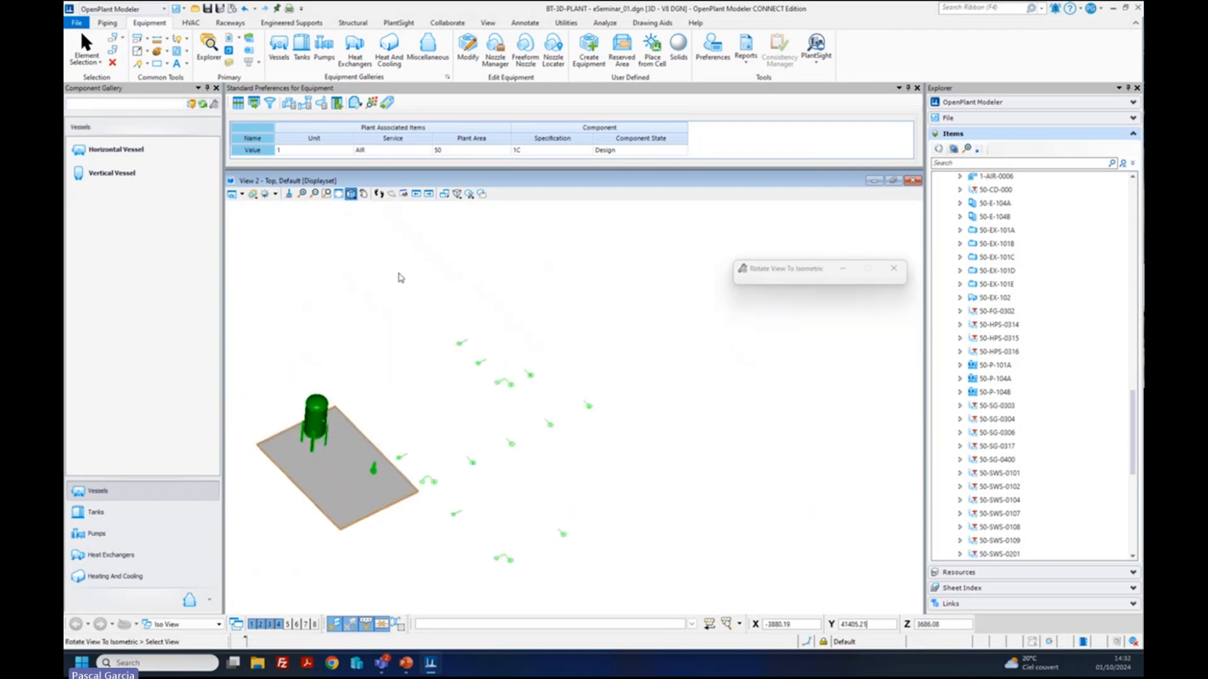
scroll(342, 478, up, 5)
scroll(424, 444, down, 3)
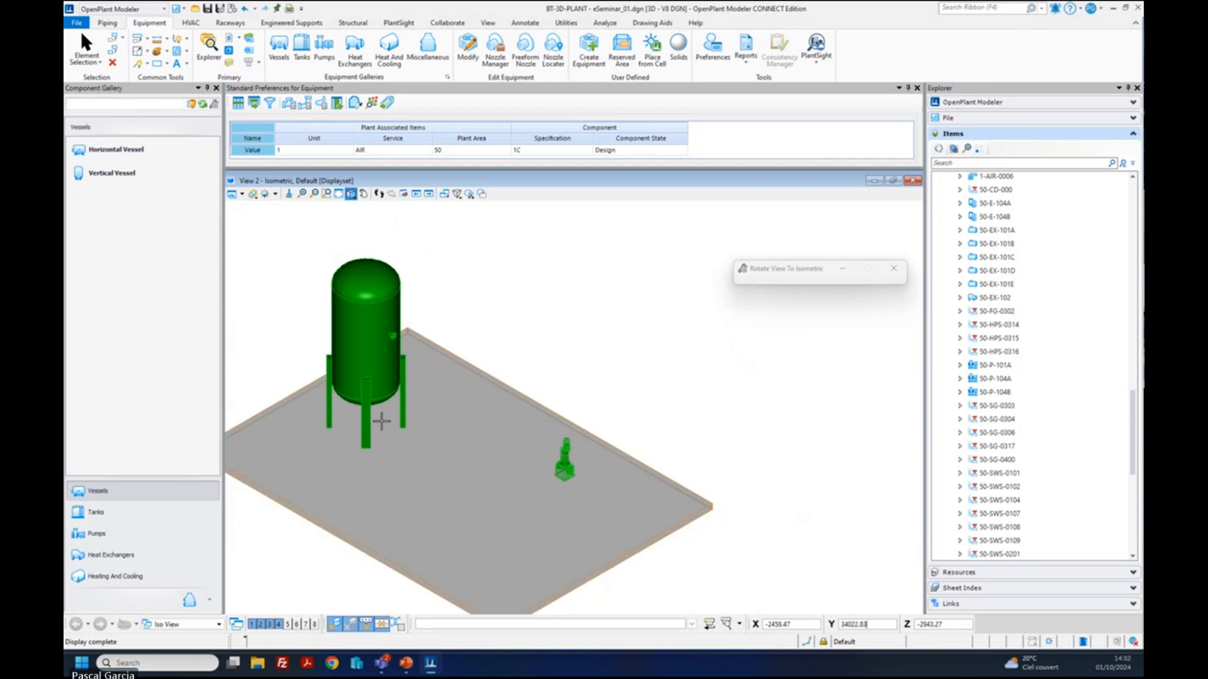
- Start a new pipeline in the piping preferences and create the service E-SEM for it
click(115, 25)
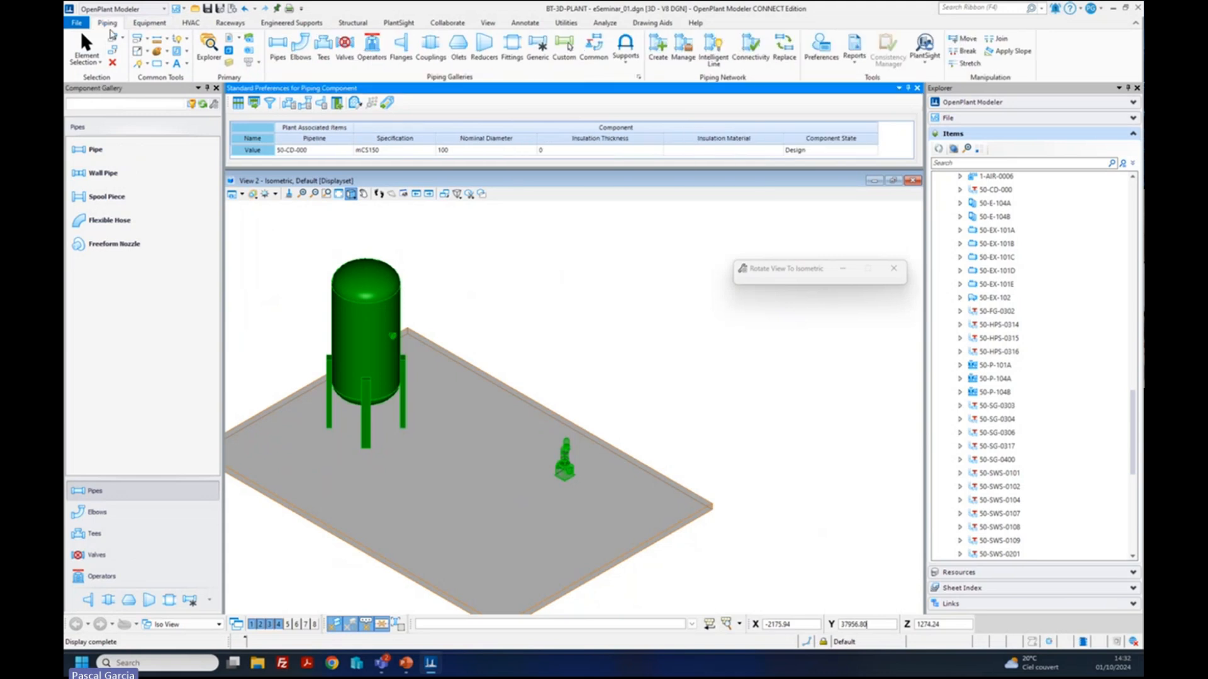
click(349, 154)
click(347, 151)
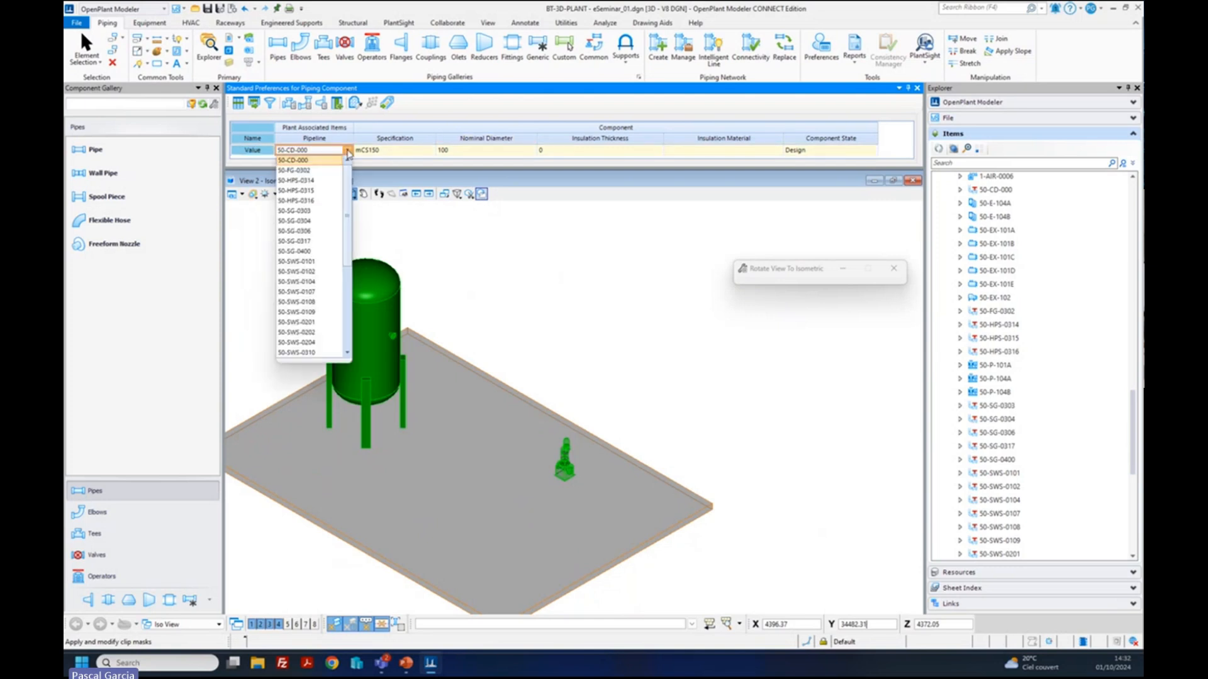
scroll(352, 239, down, 5)
scroll(352, 252, down, 3)
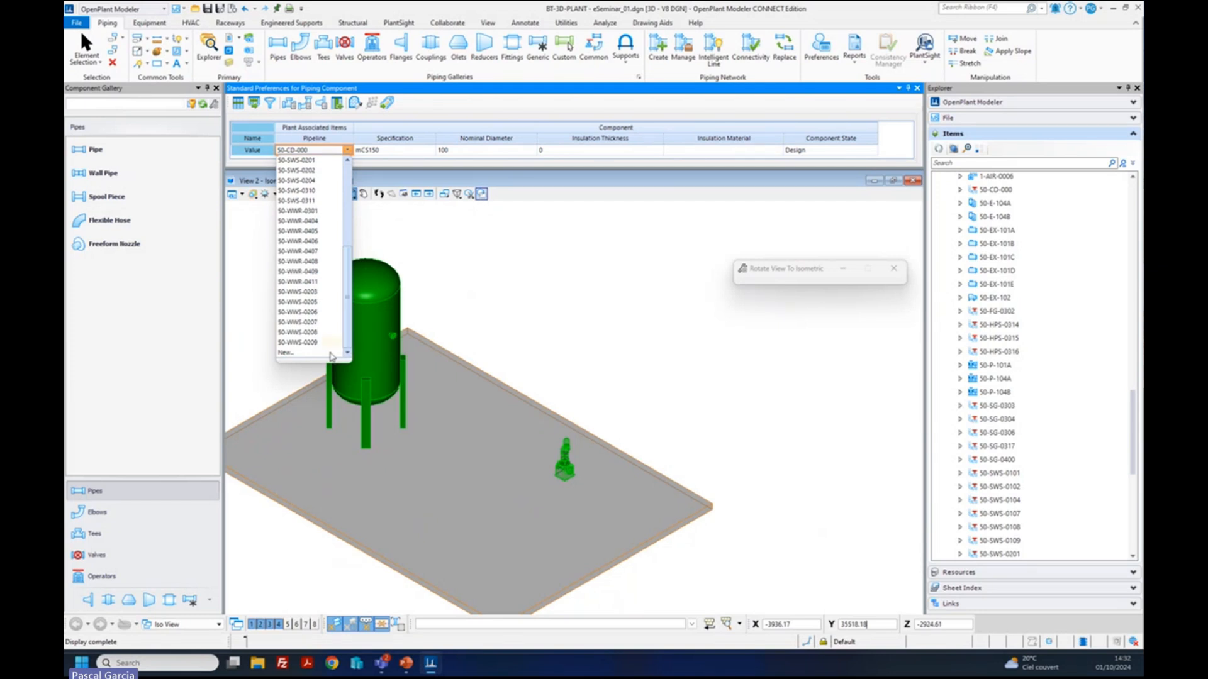
click(313, 353)
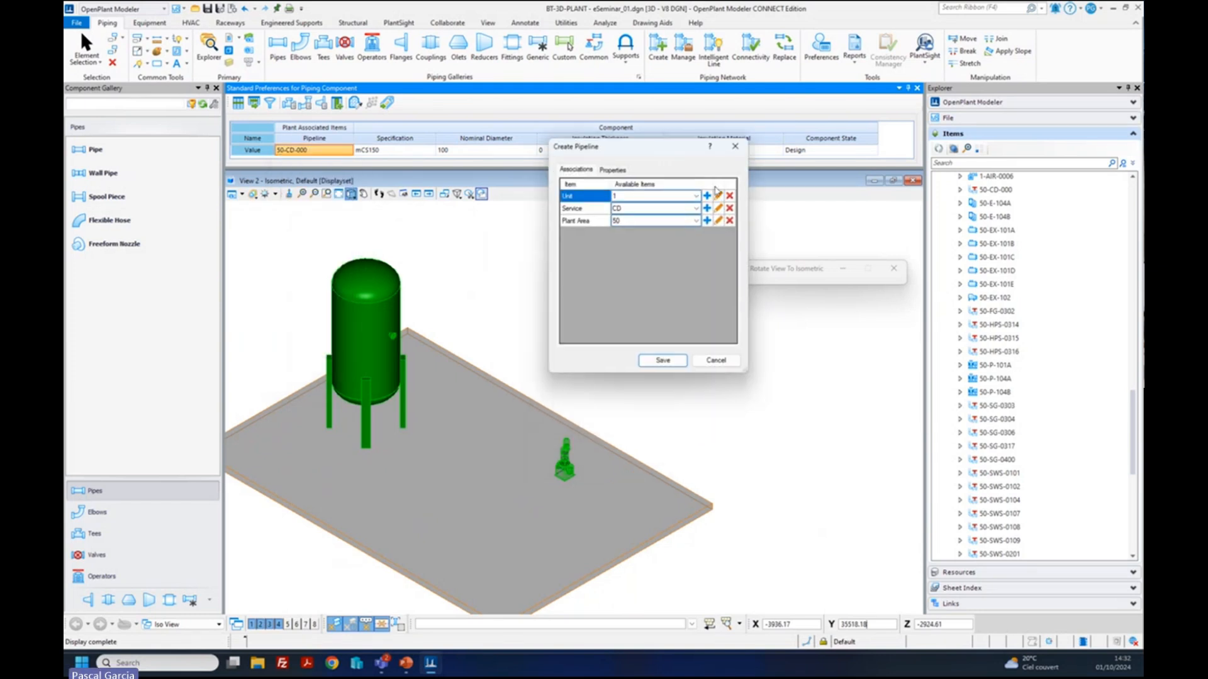
click(707, 207)
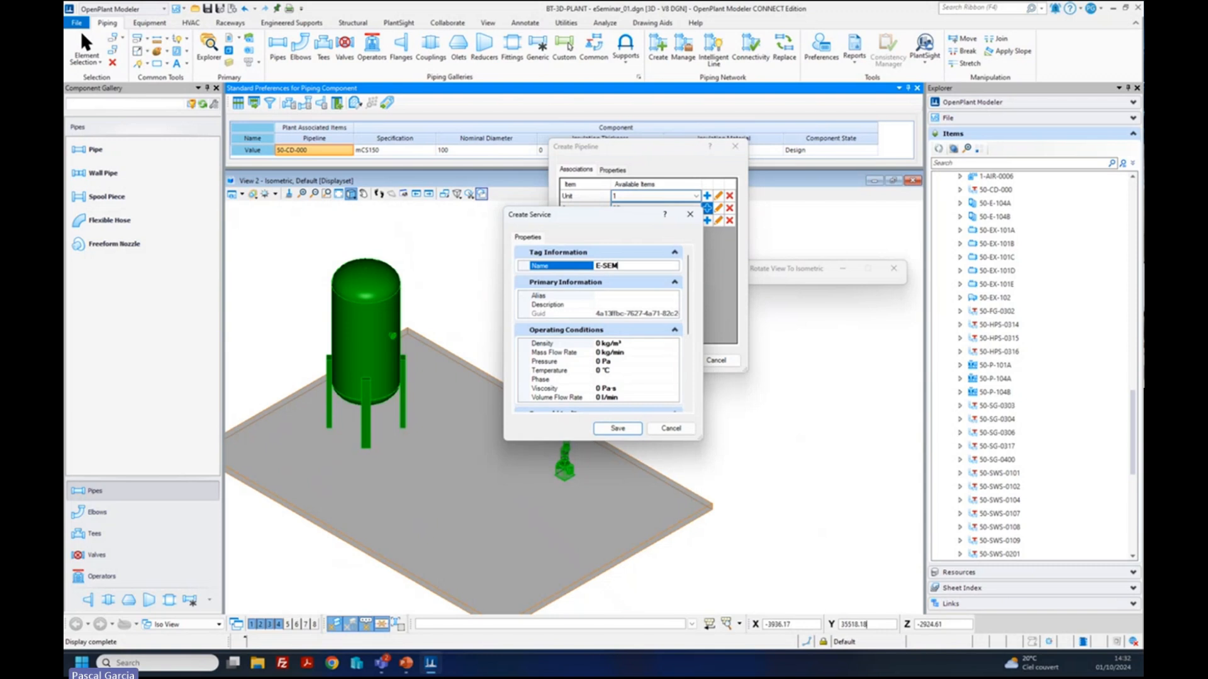
click(618, 429)
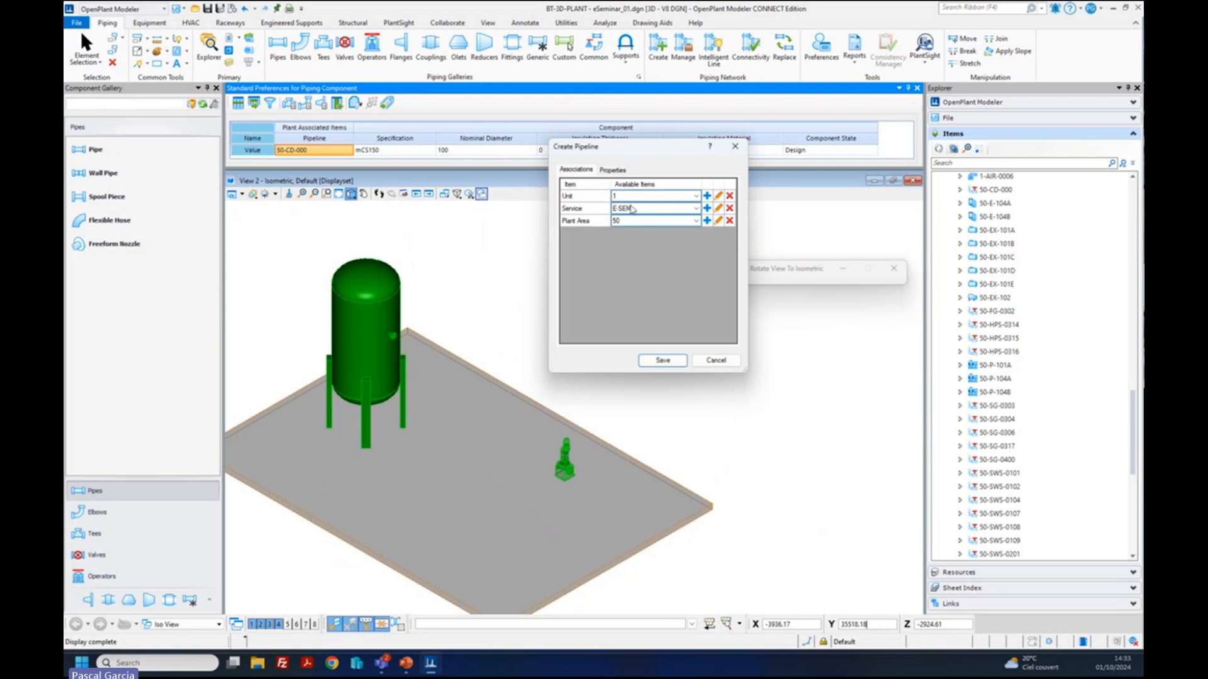
- Give the new pipeline number 999 and a nominal diameter of 150 mm, keeping specification mCS150, and save it
click(613, 171)
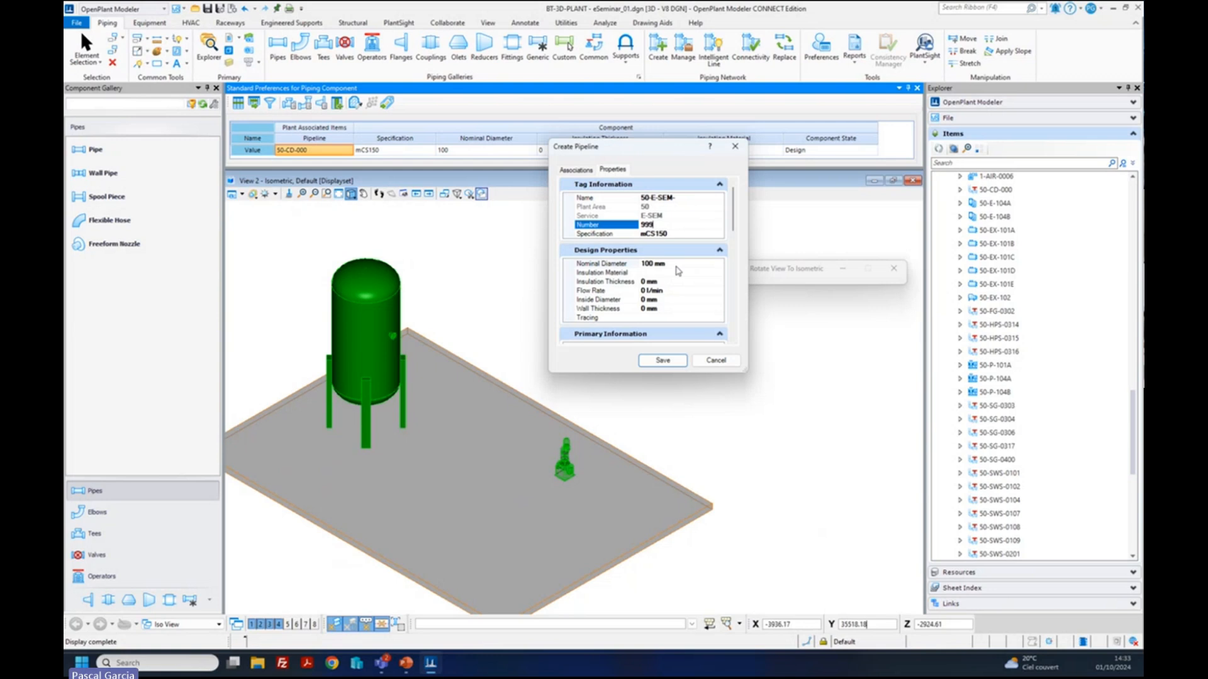
click(675, 234)
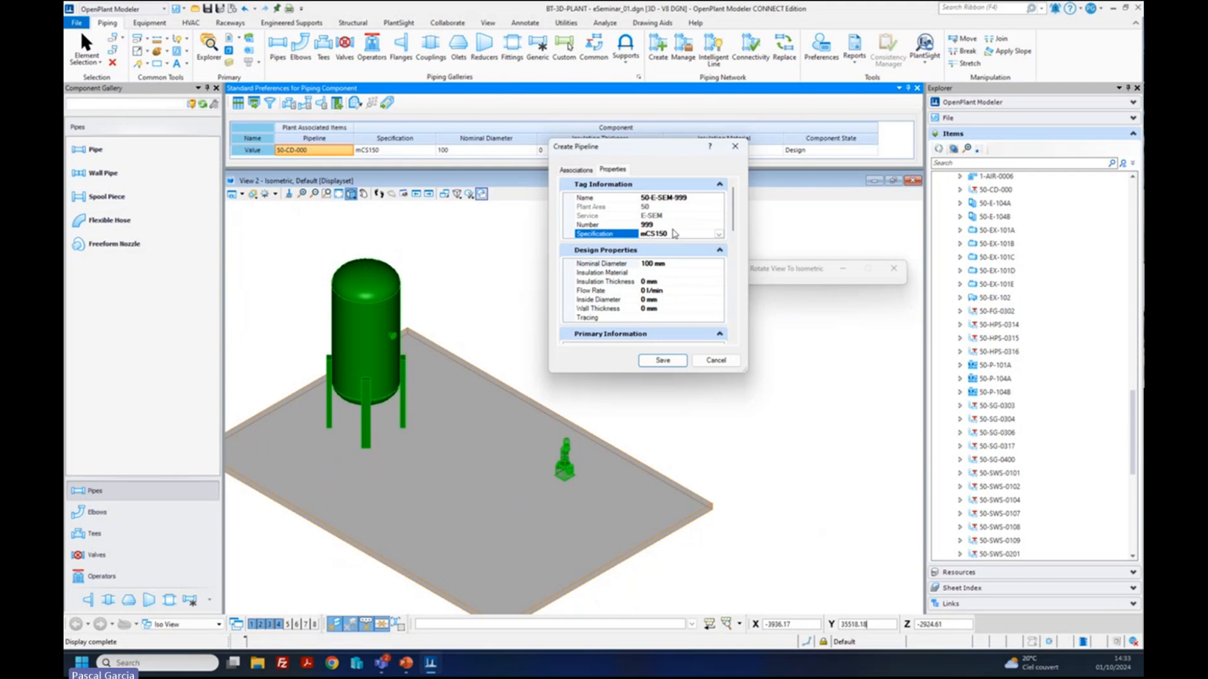
click(698, 263)
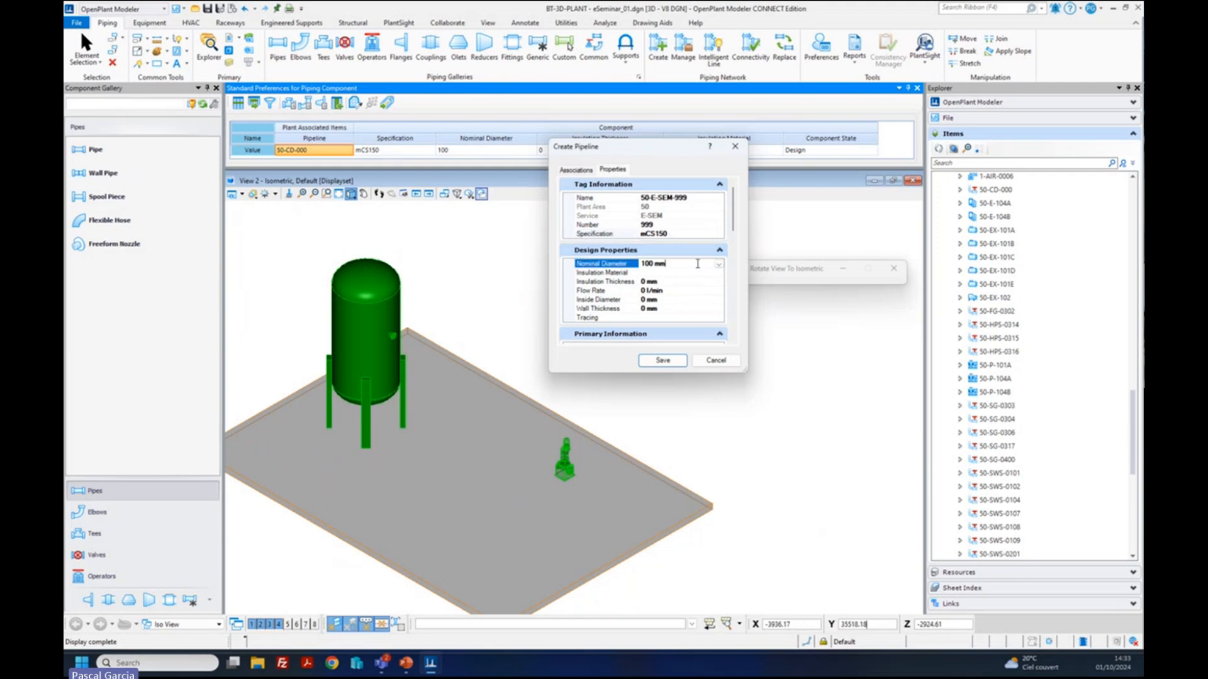
click(719, 265)
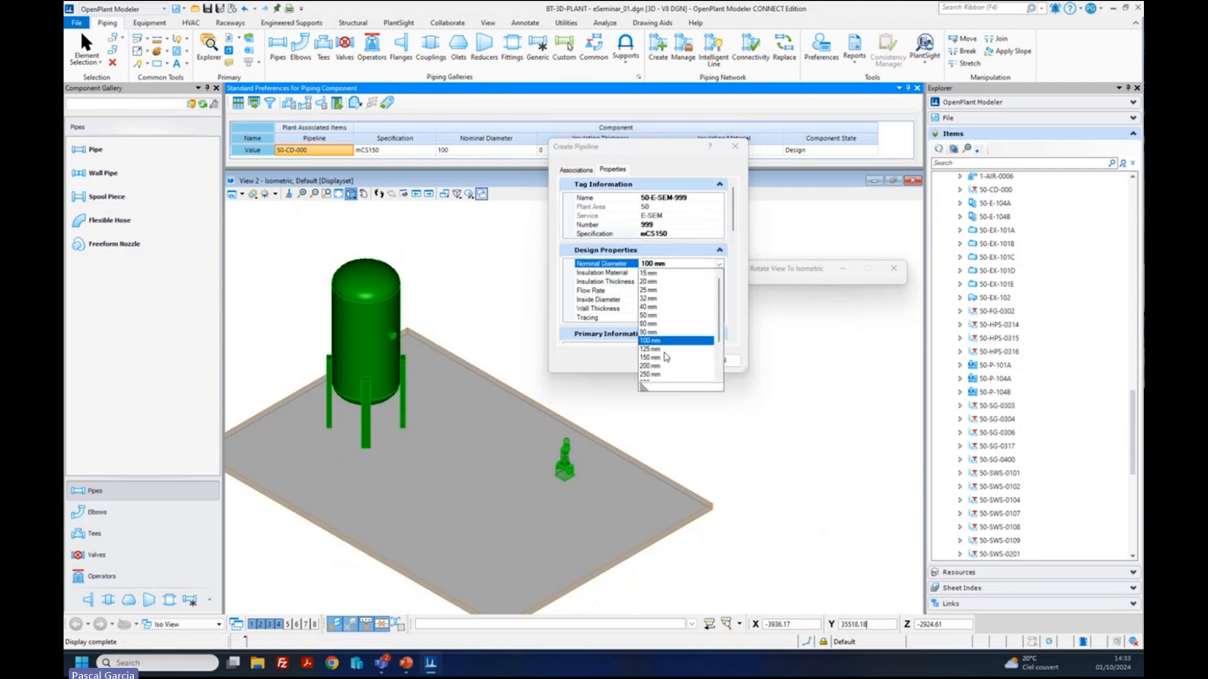
click(665, 357)
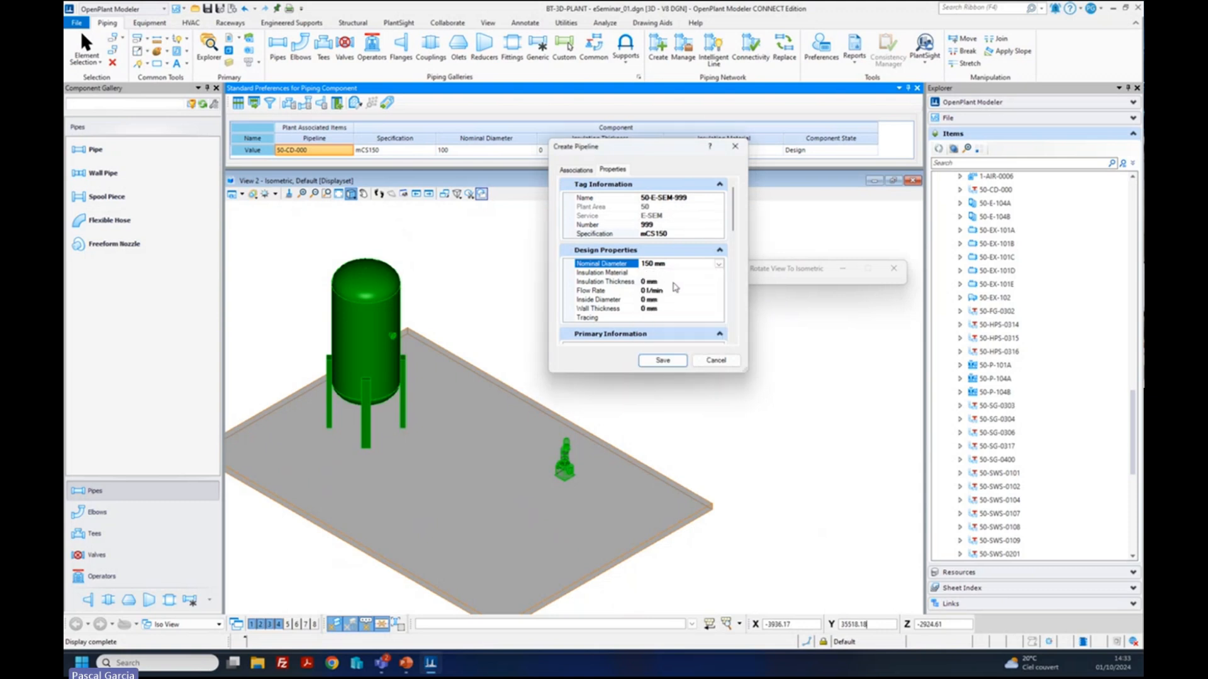
click(664, 360)
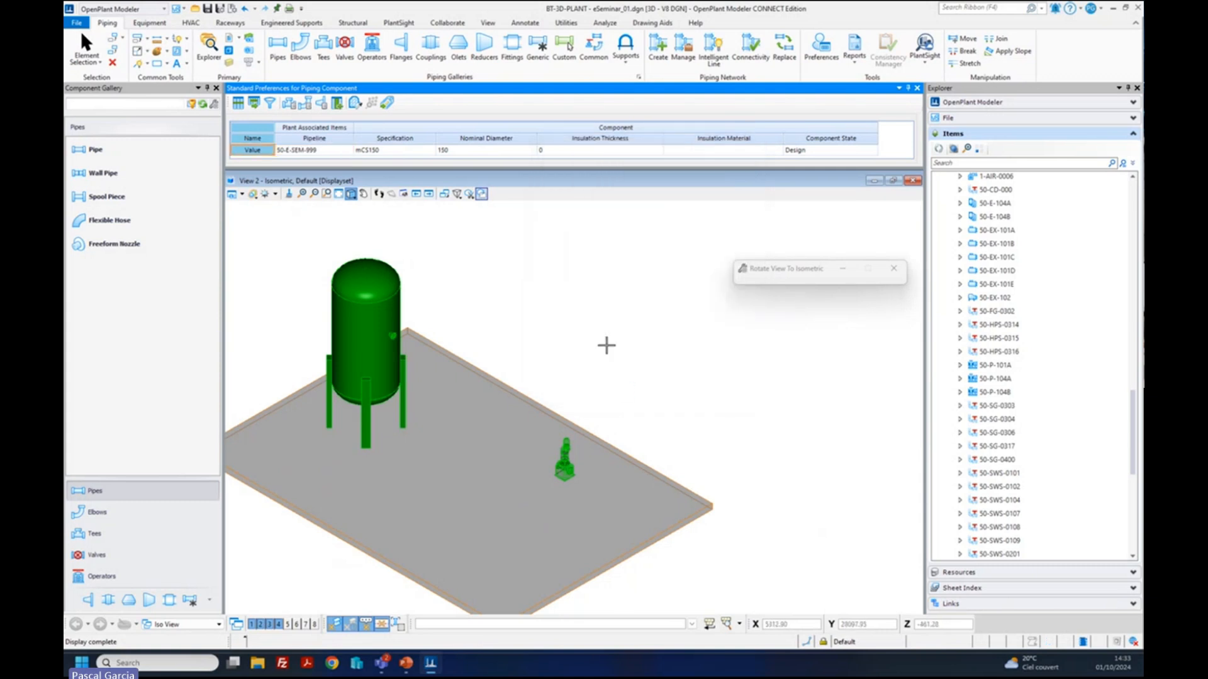
- Place a pipe about 1188 mm long straight out from the vertical vessel's nozzle
click(95, 149)
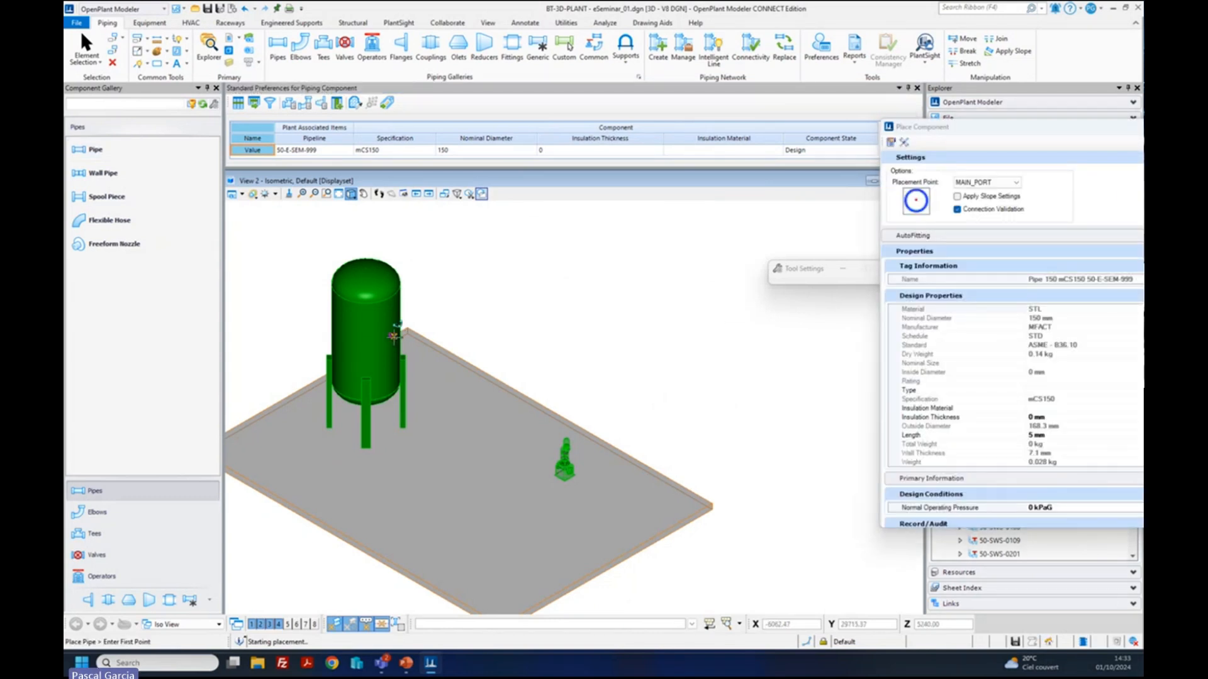
click(395, 338)
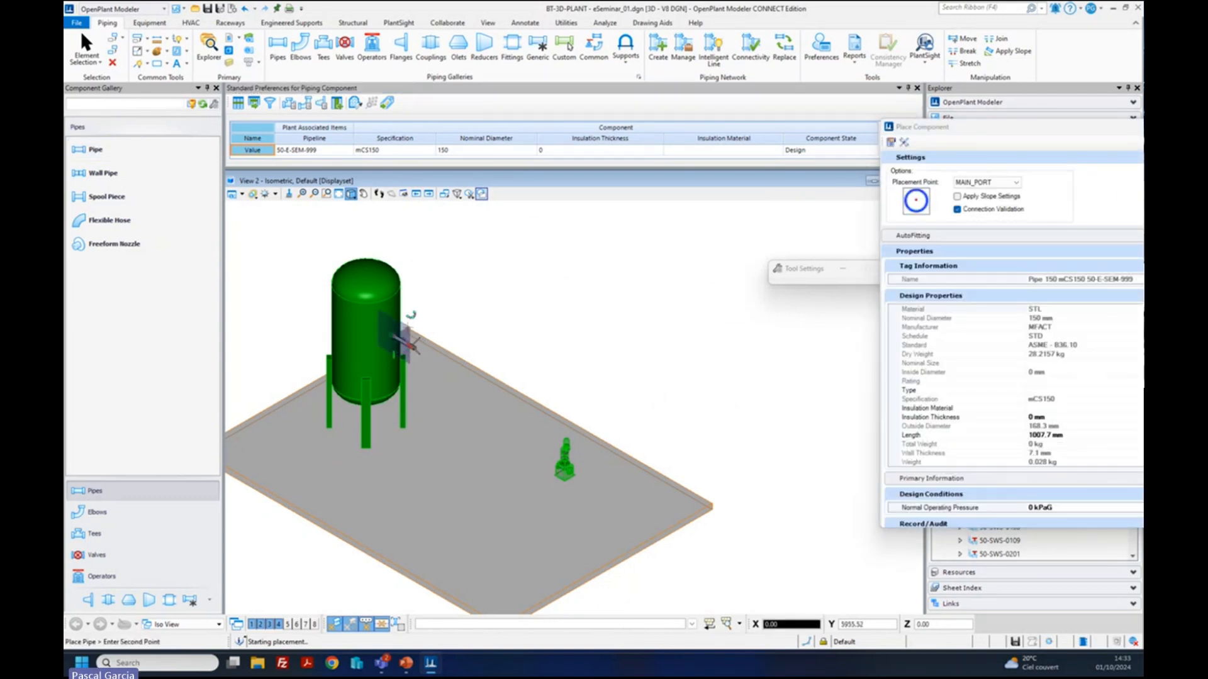
scroll(412, 349, up, 5)
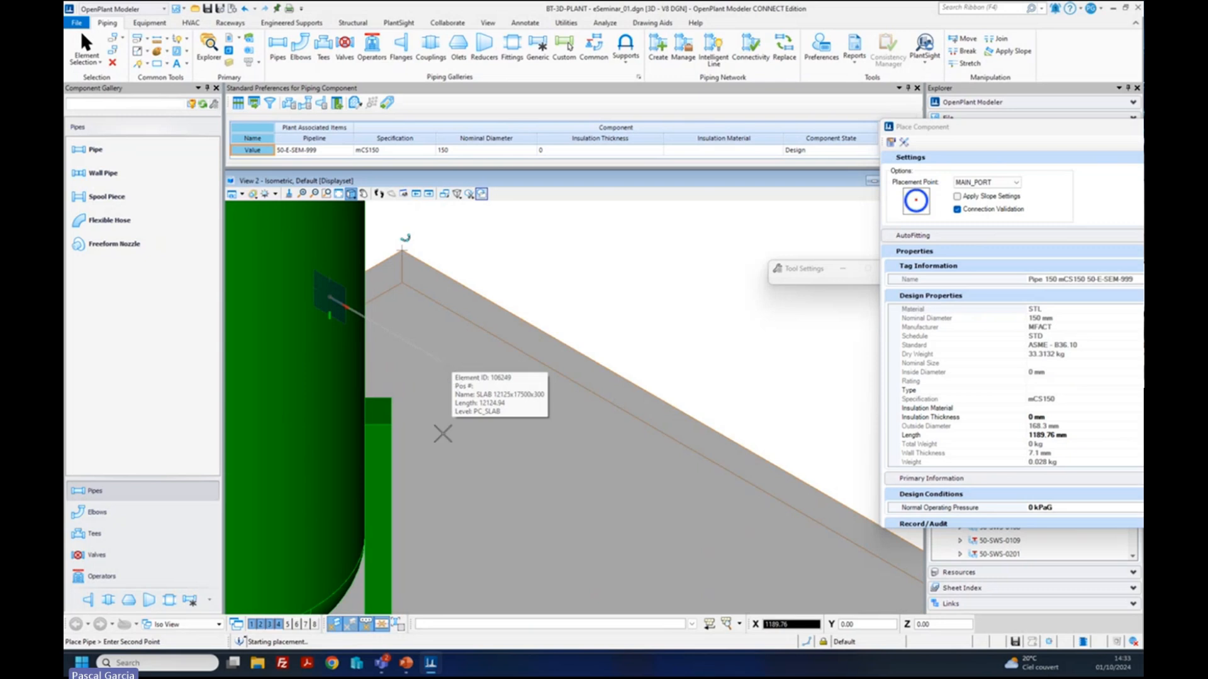
click(442, 362)
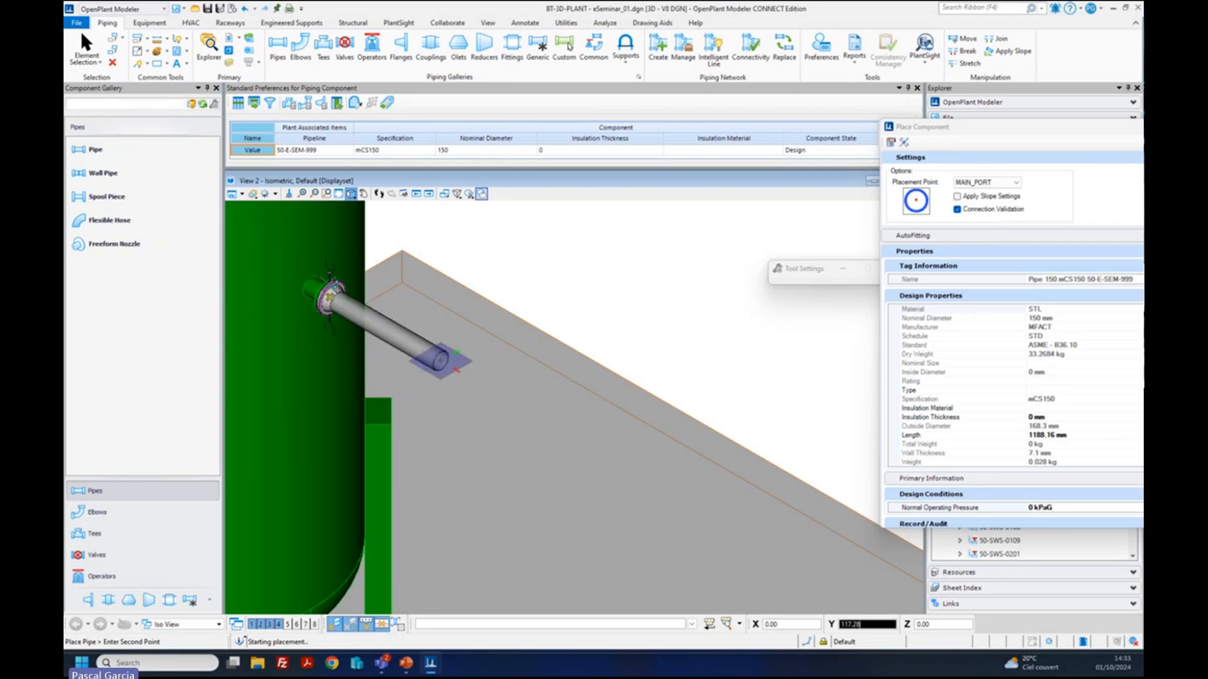
- Turn the pipe vertically downward and run it about 4885 mm to the level of the pump's lower connection point
scroll(324, 291, up, 5)
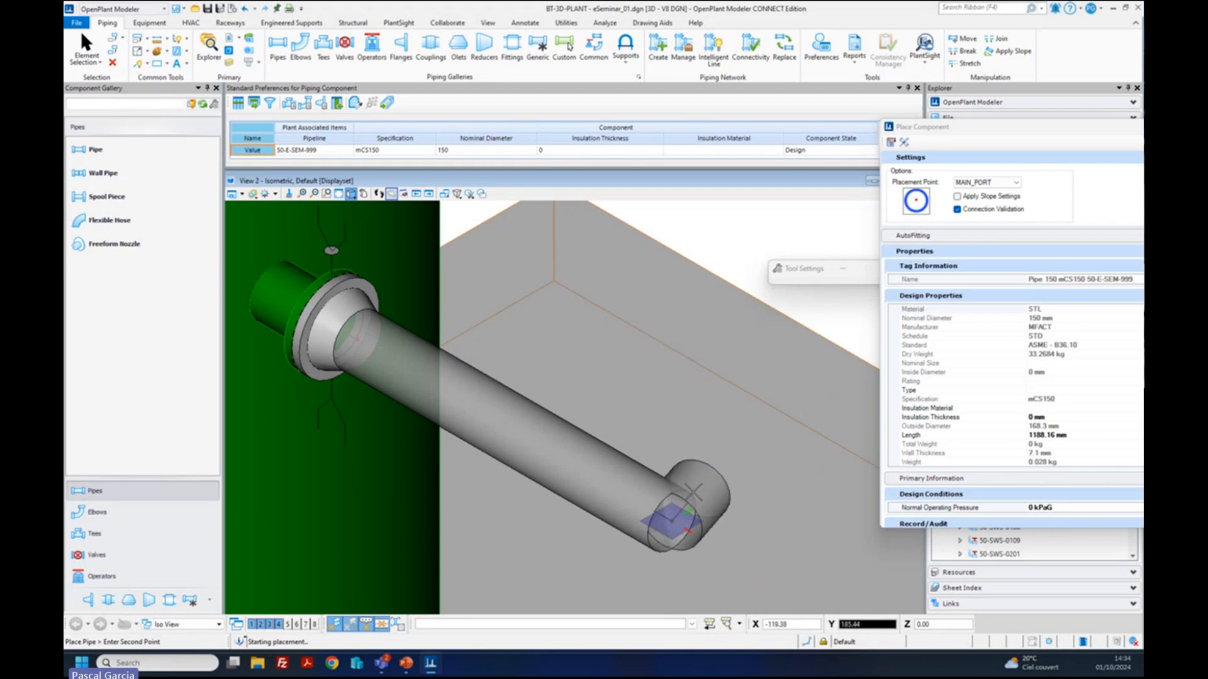
scroll(688, 529, down, 5)
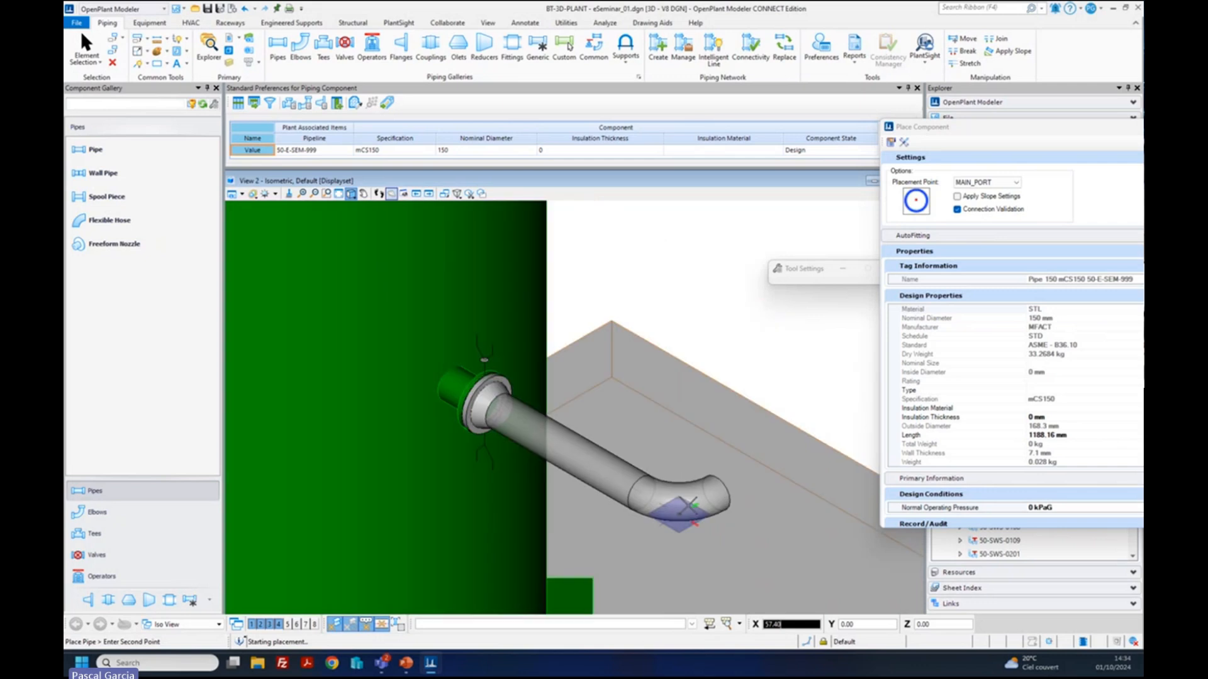
scroll(685, 513, down, 6)
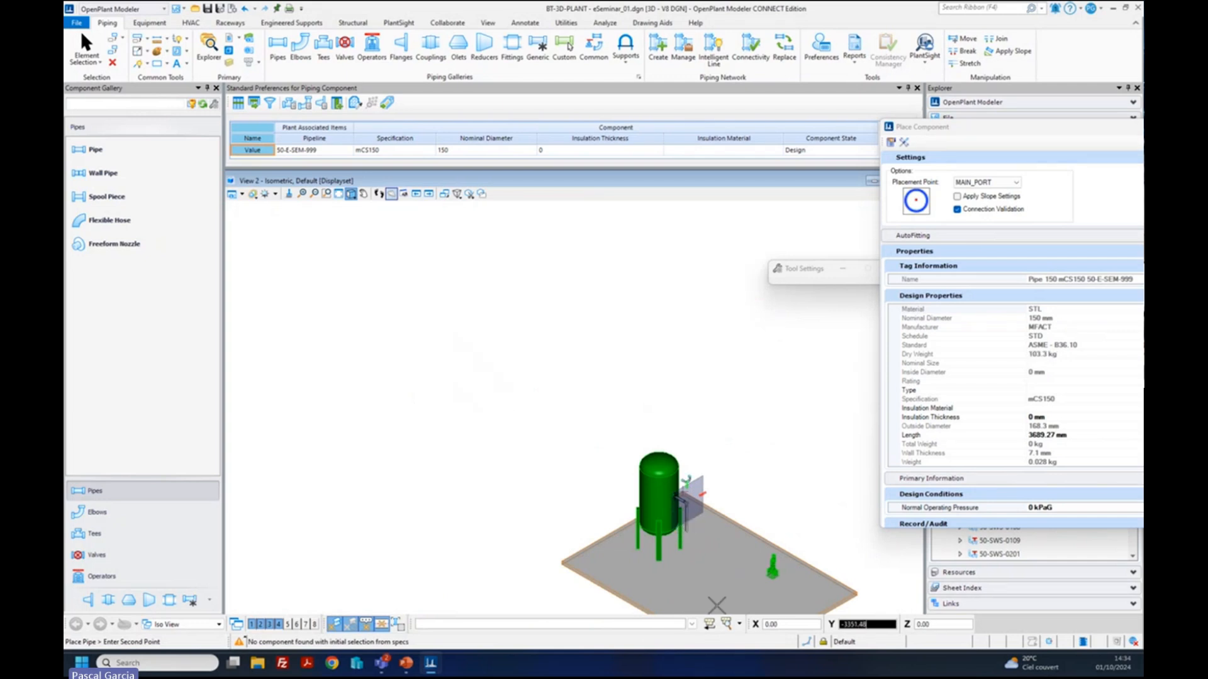
click(364, 193)
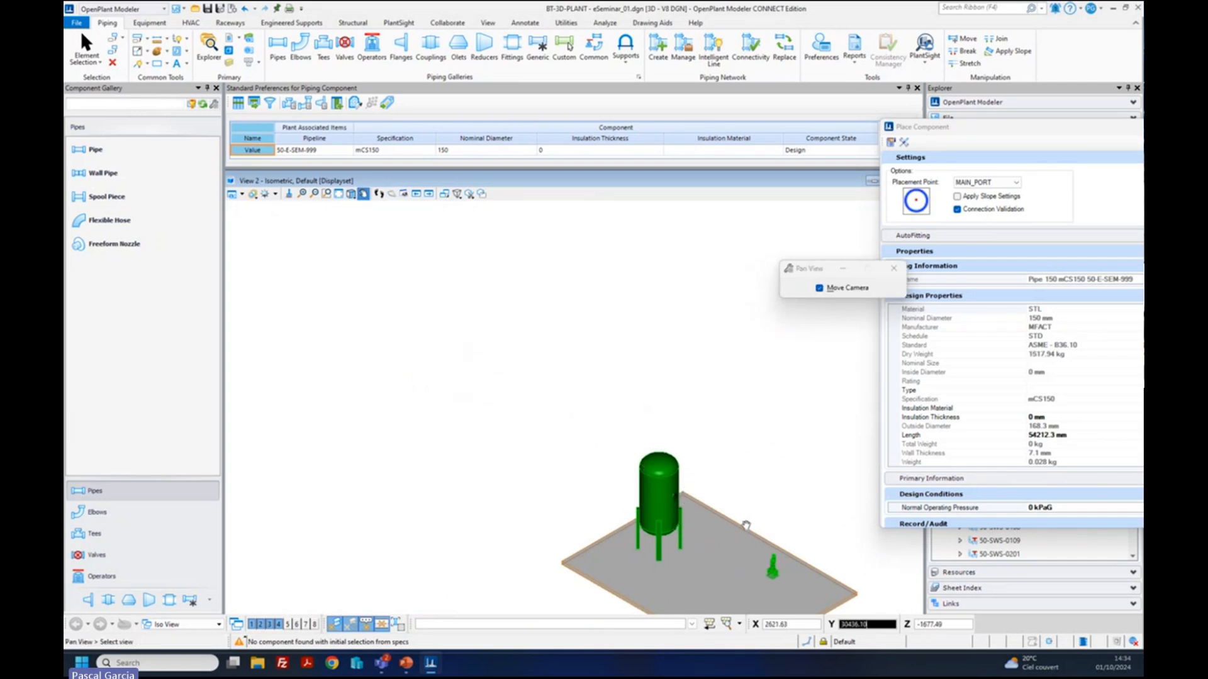
drag(732, 513, 653, 460)
middle_drag(653, 459, 571, 327)
scroll(542, 347, up, 2)
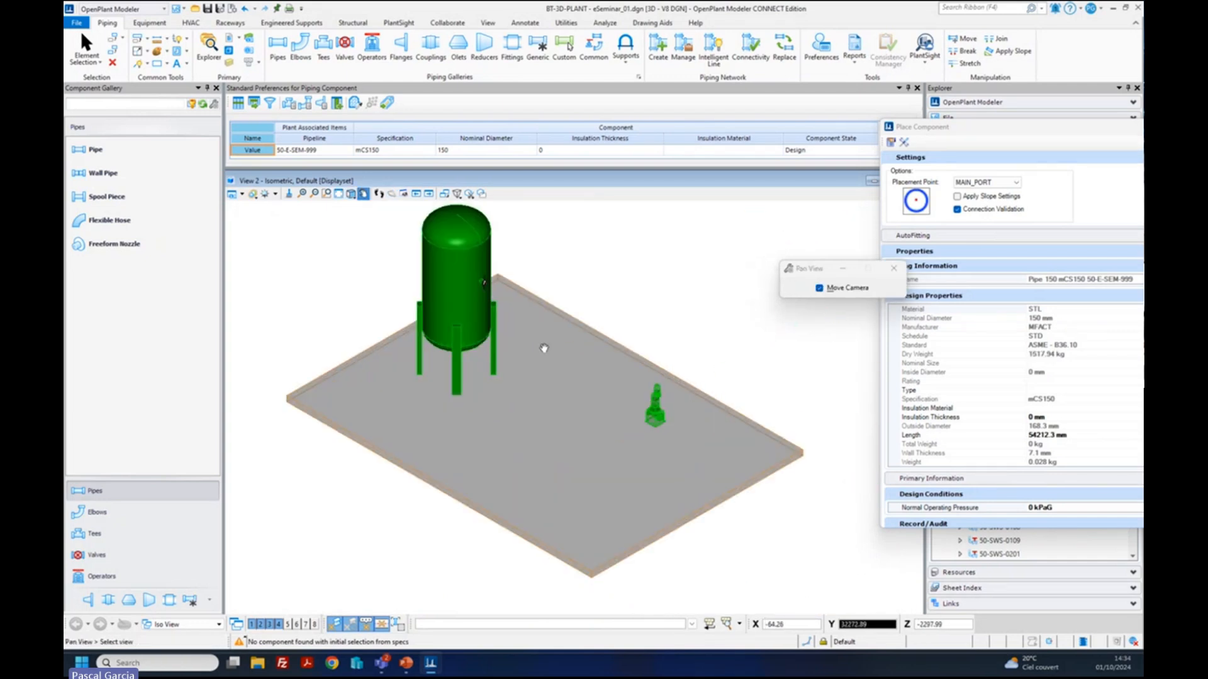
right_click(542, 348)
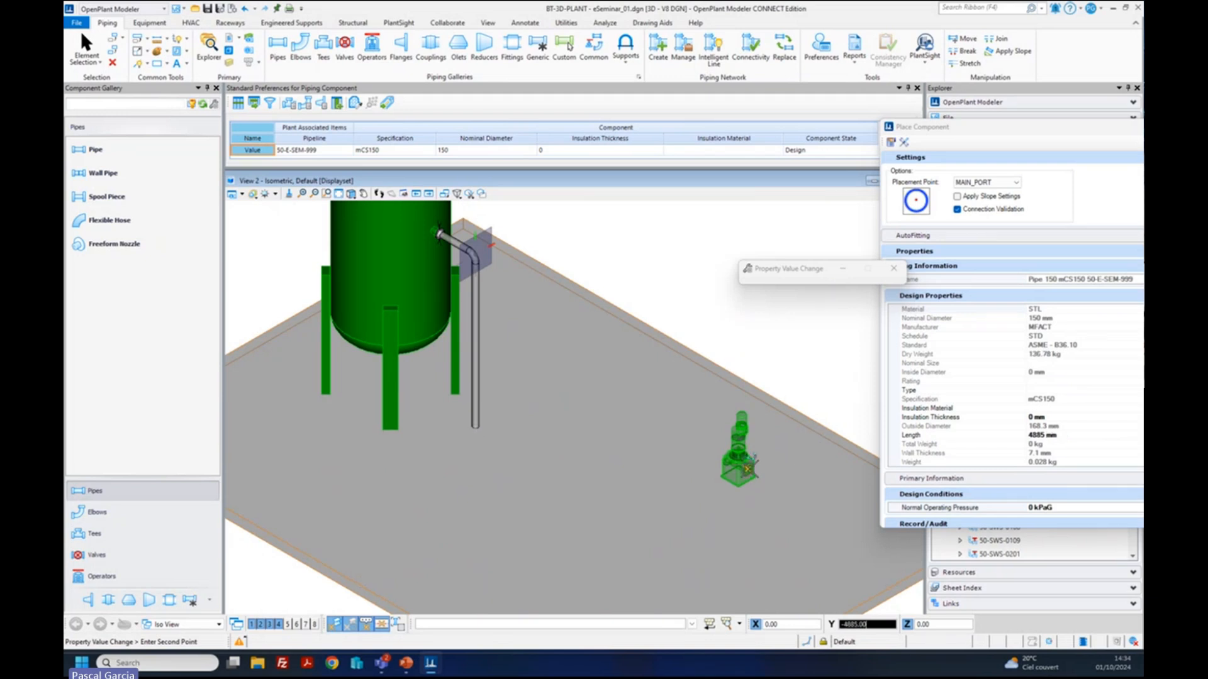
click(748, 469)
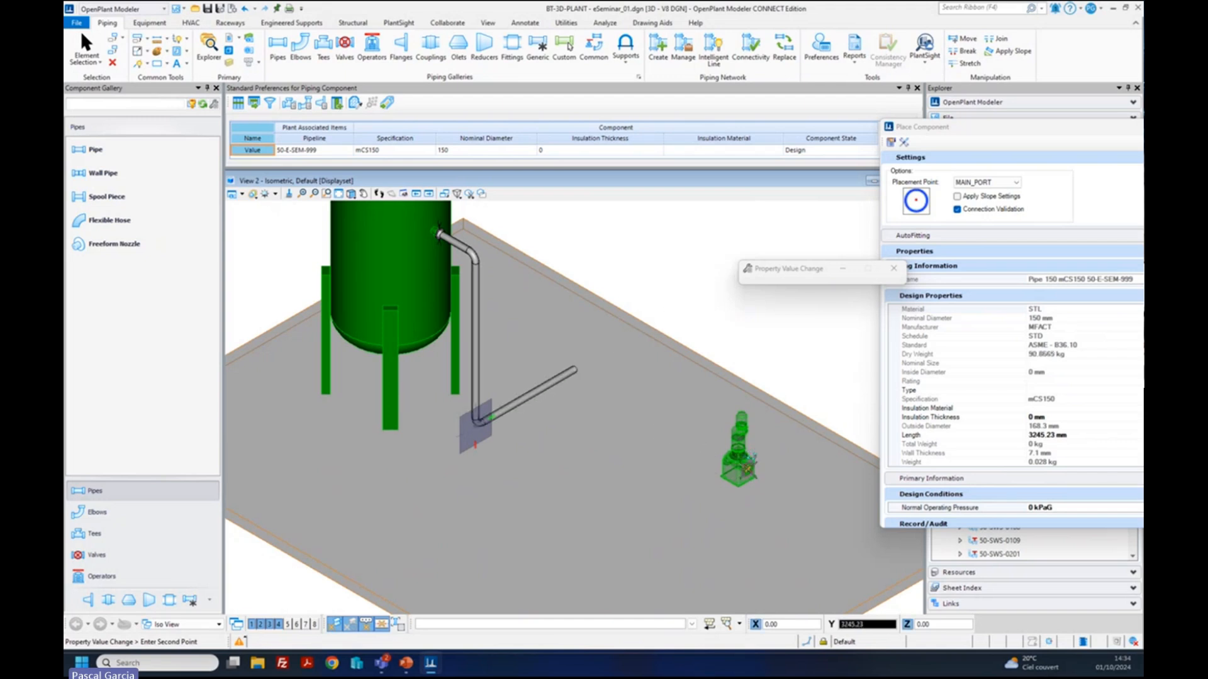
- Run the pipe horizontally about 3245 mm to line up with the pump's lower connection point and end the run there
click(748, 469)
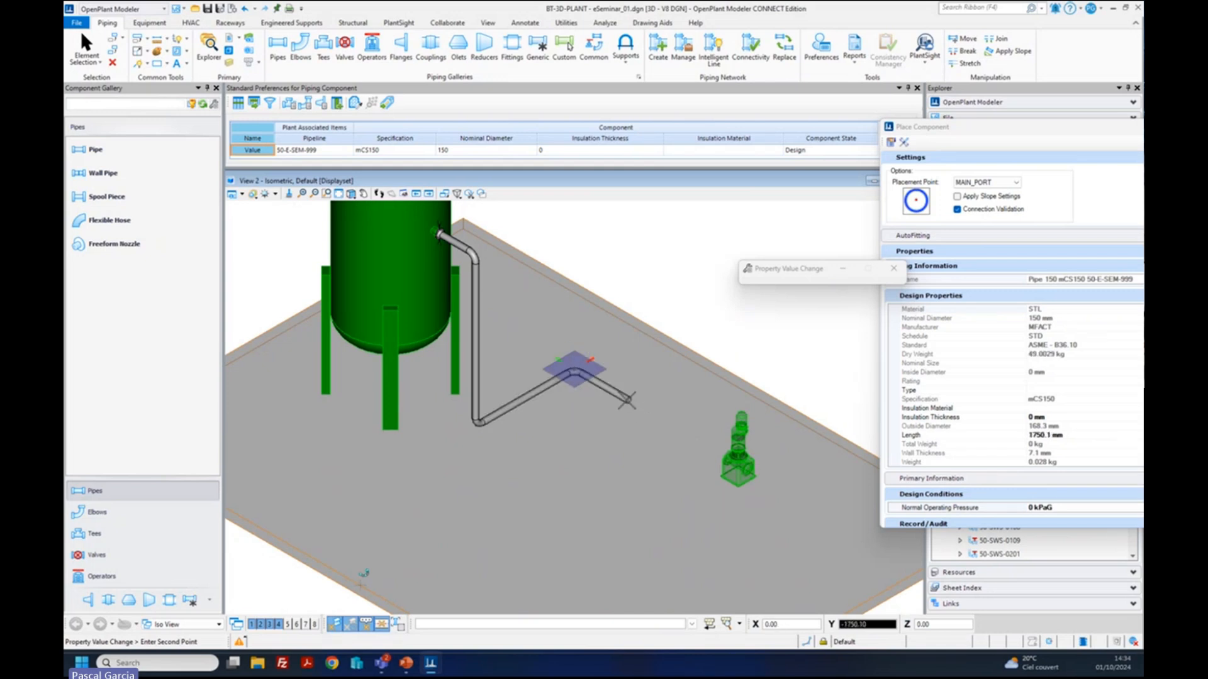
right_click(673, 422)
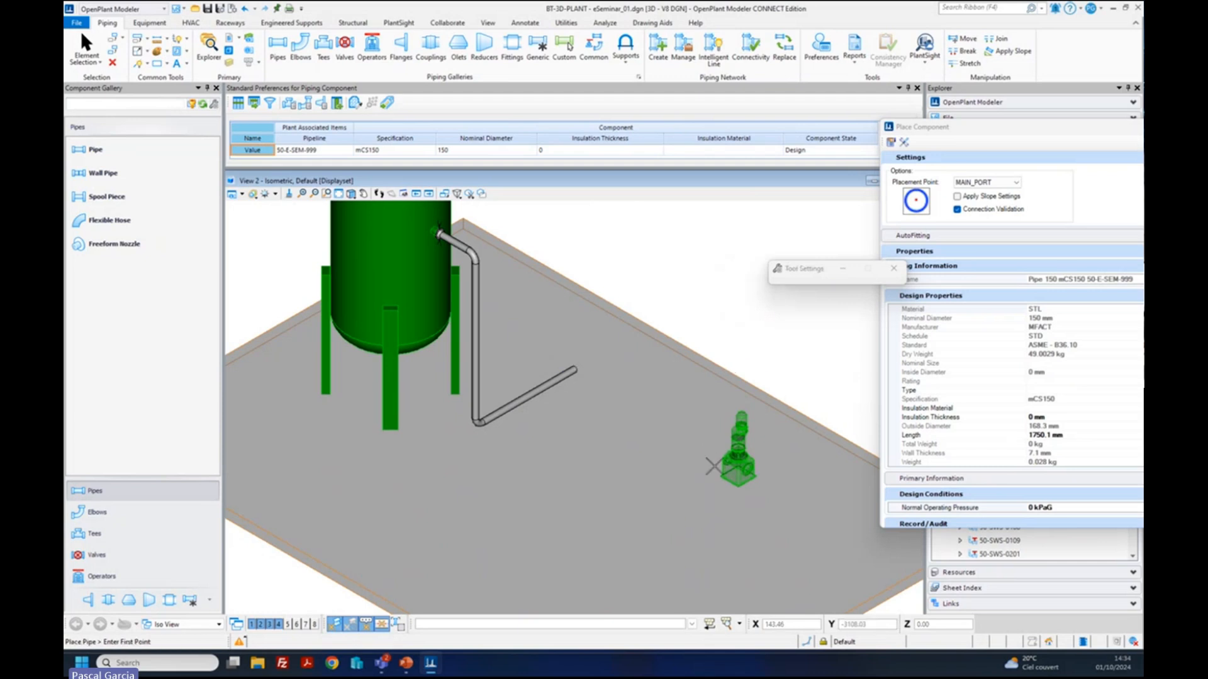
- Place a separate pipe about 1500 mm long straight out from the pump's lower connection point
click(351, 194)
click(367, 213)
click(573, 407)
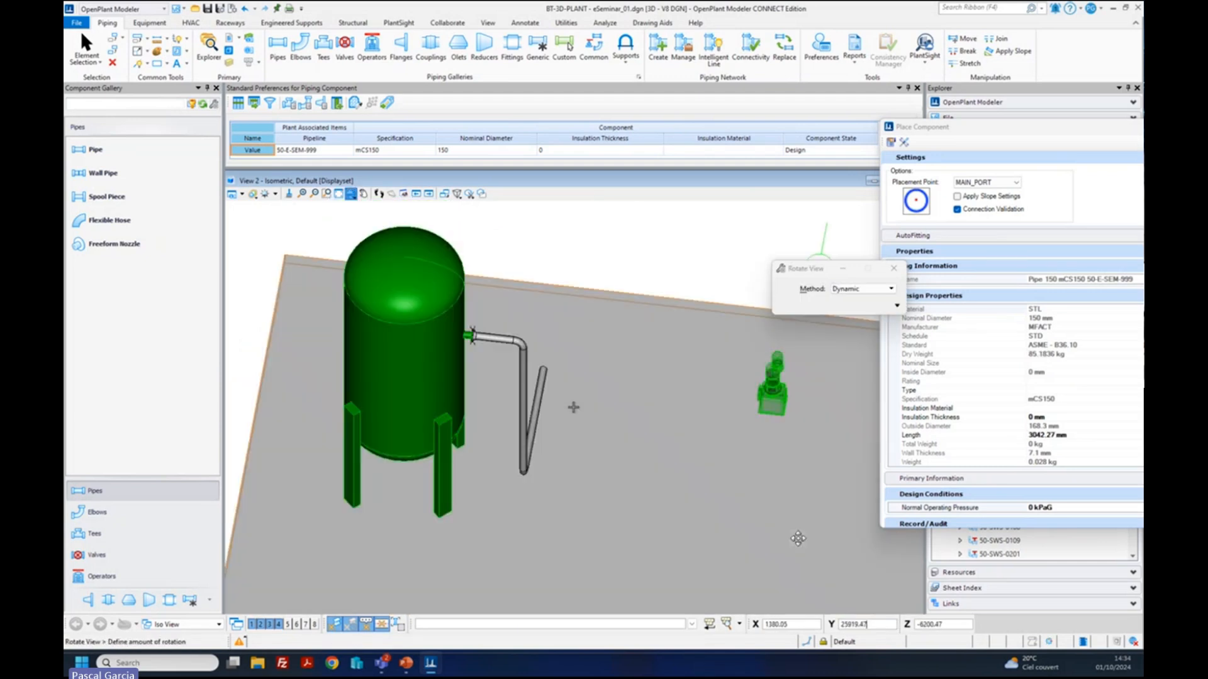
click(729, 352)
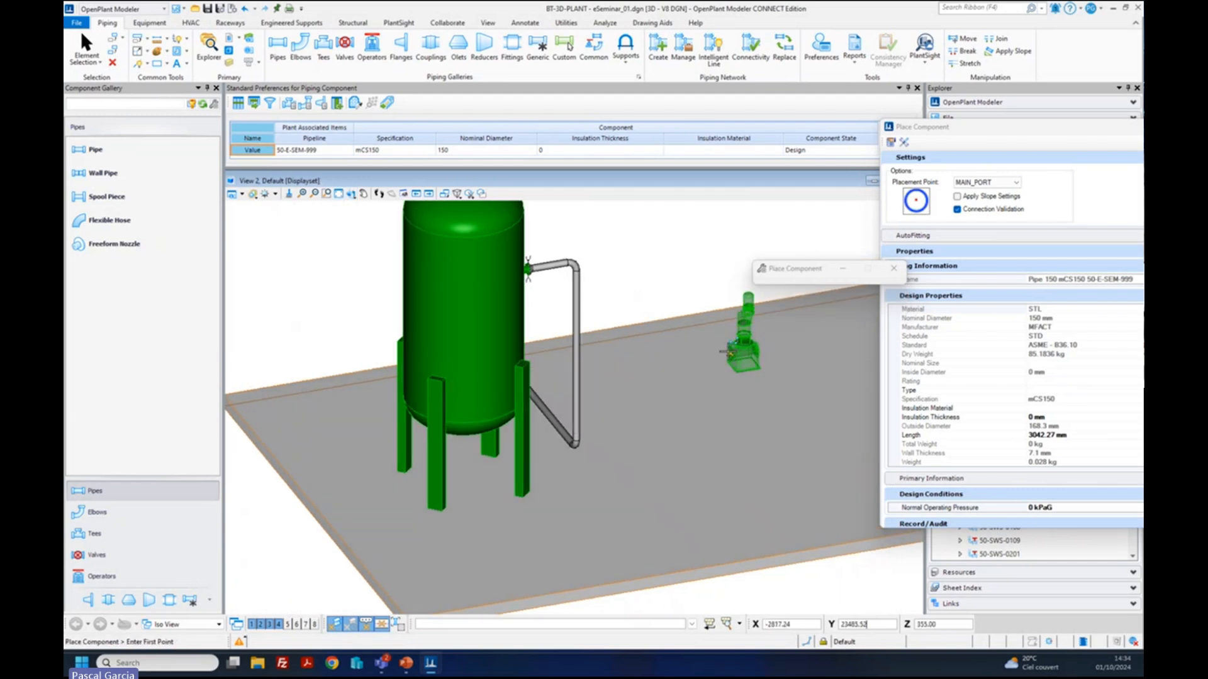
click(729, 352)
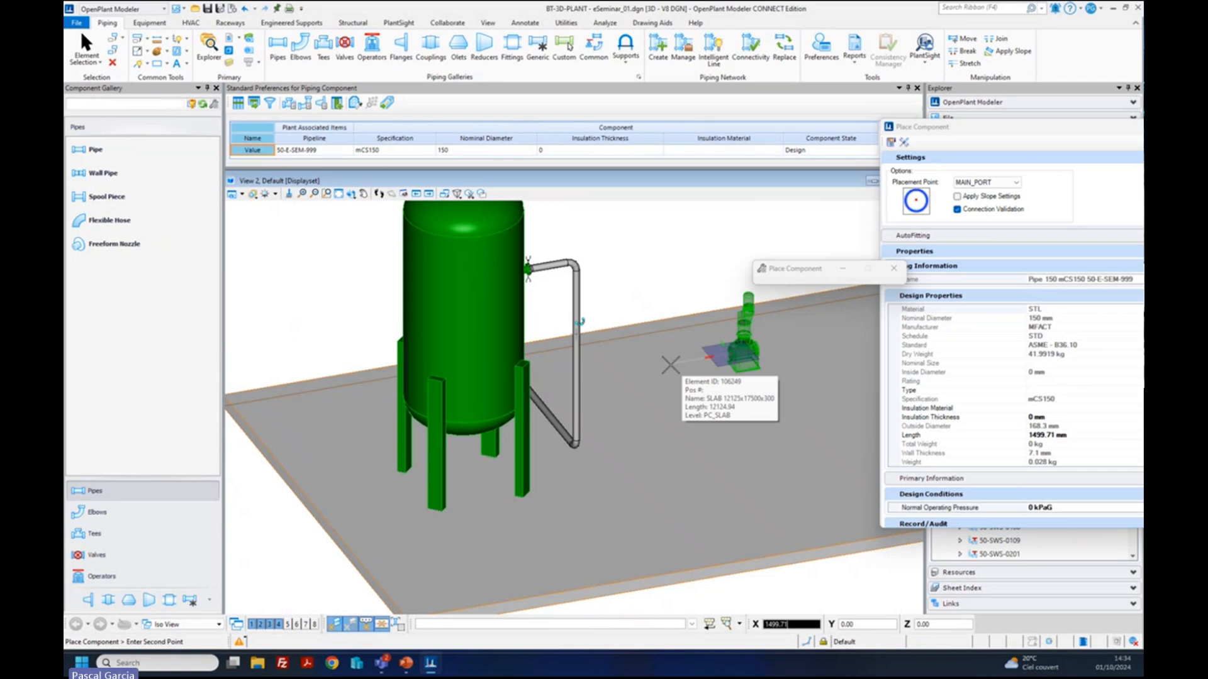
click(668, 363)
right_click(628, 284)
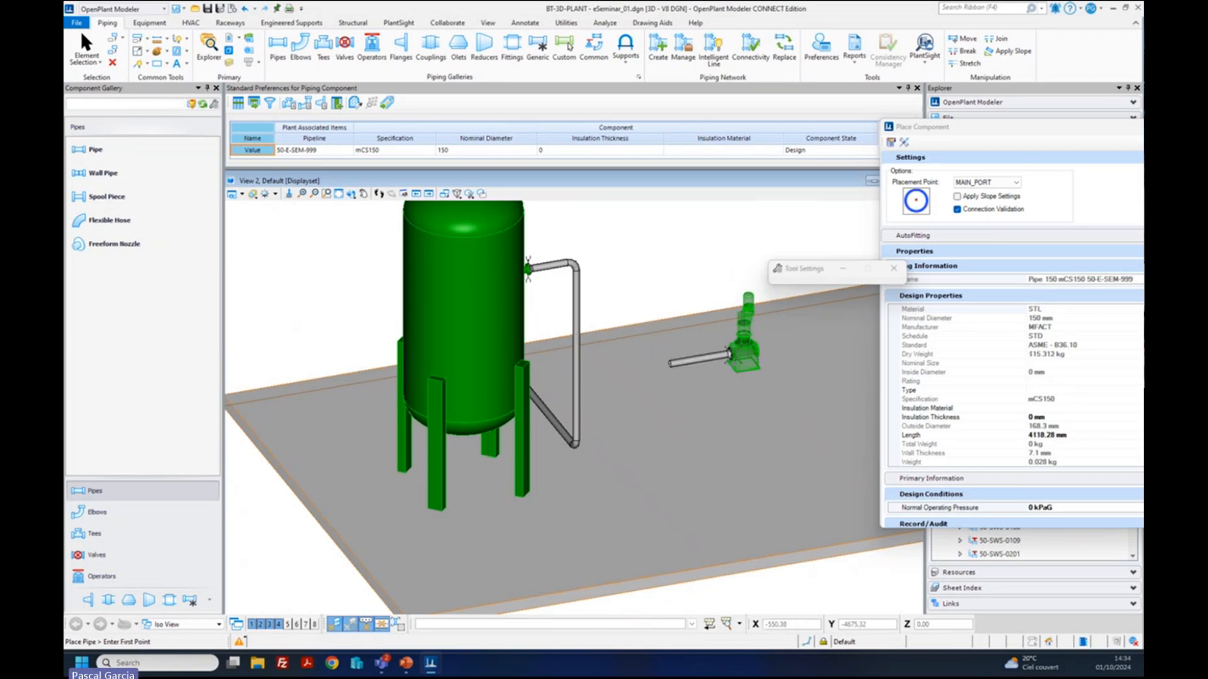
- Examine the new pipe's connection at the pump close up and from the top view
scroll(737, 355, up, 5)
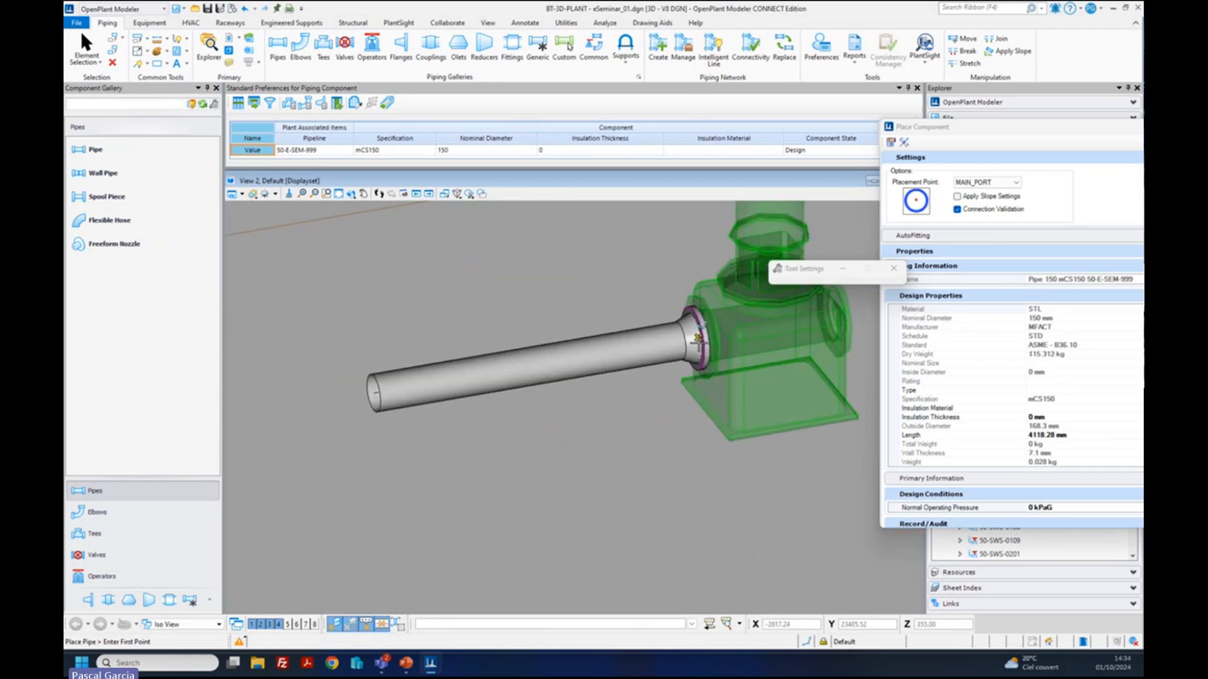
scroll(697, 336, down, 4)
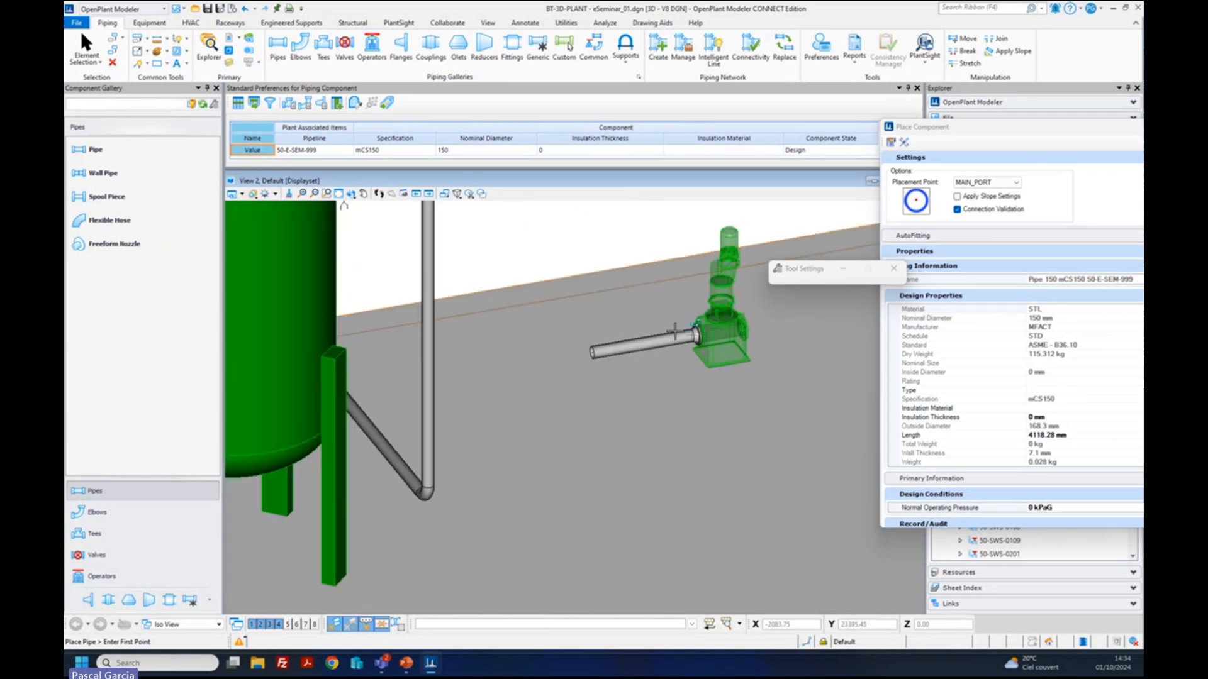
scroll(780, 325, up, 6)
scroll(782, 324, down, 5)
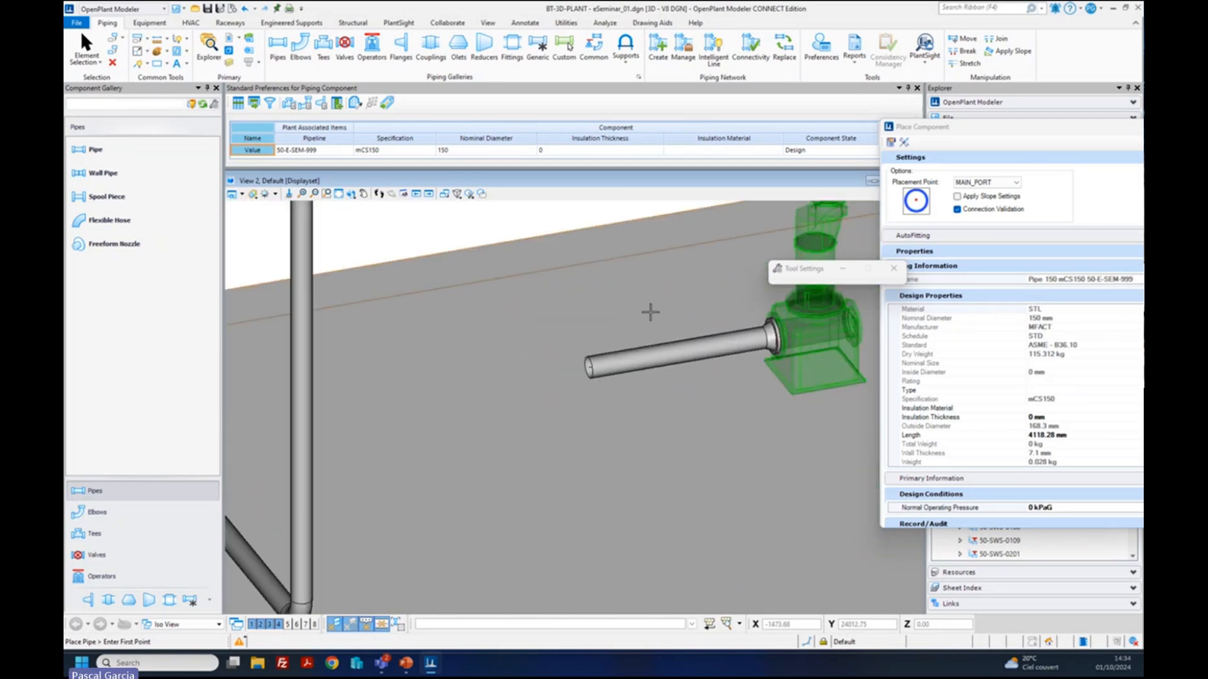
click(351, 194)
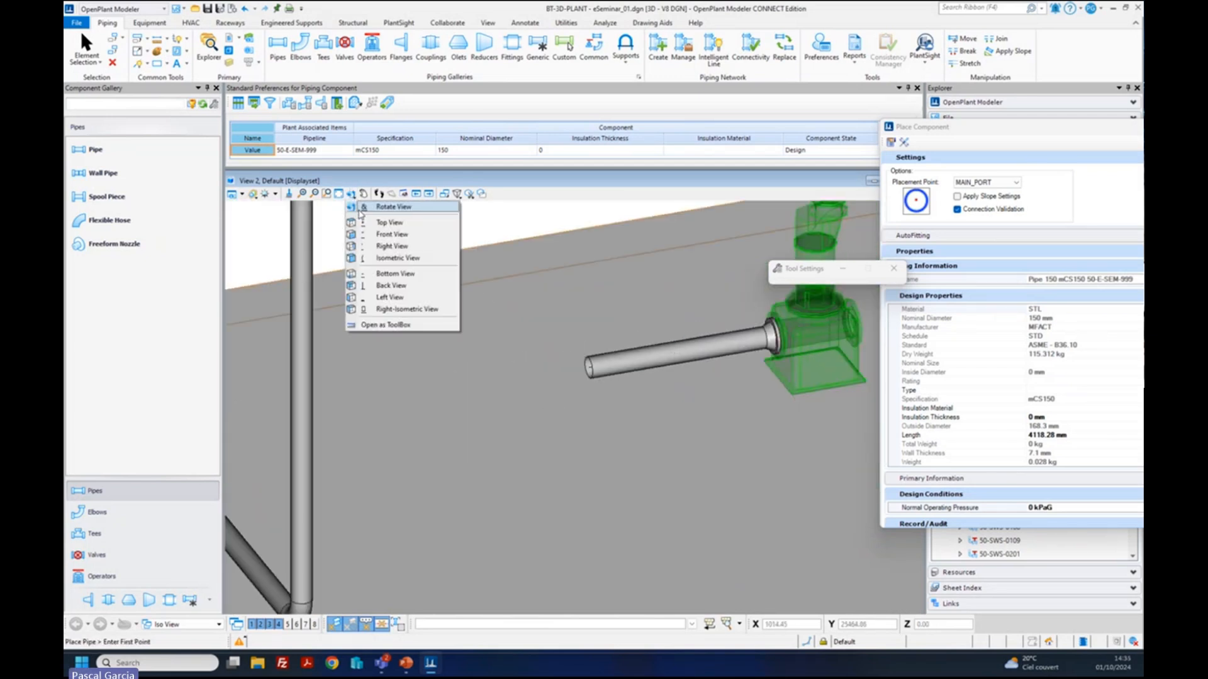
click(369, 223)
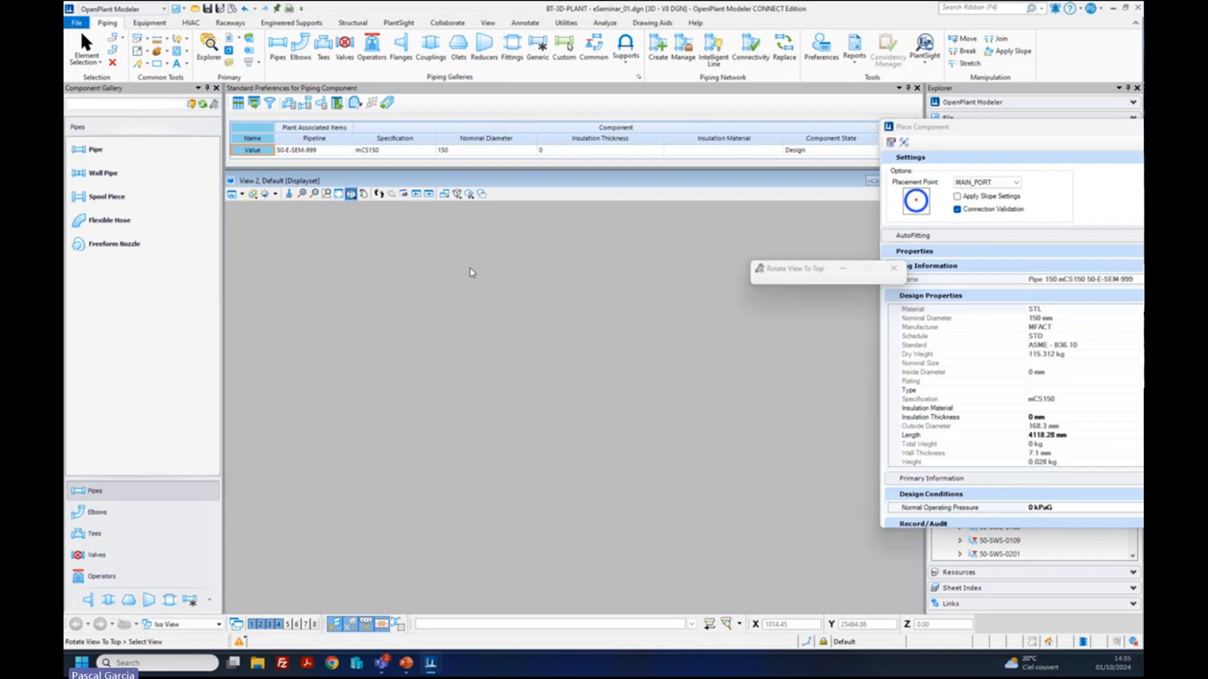
scroll(780, 538, up, 5)
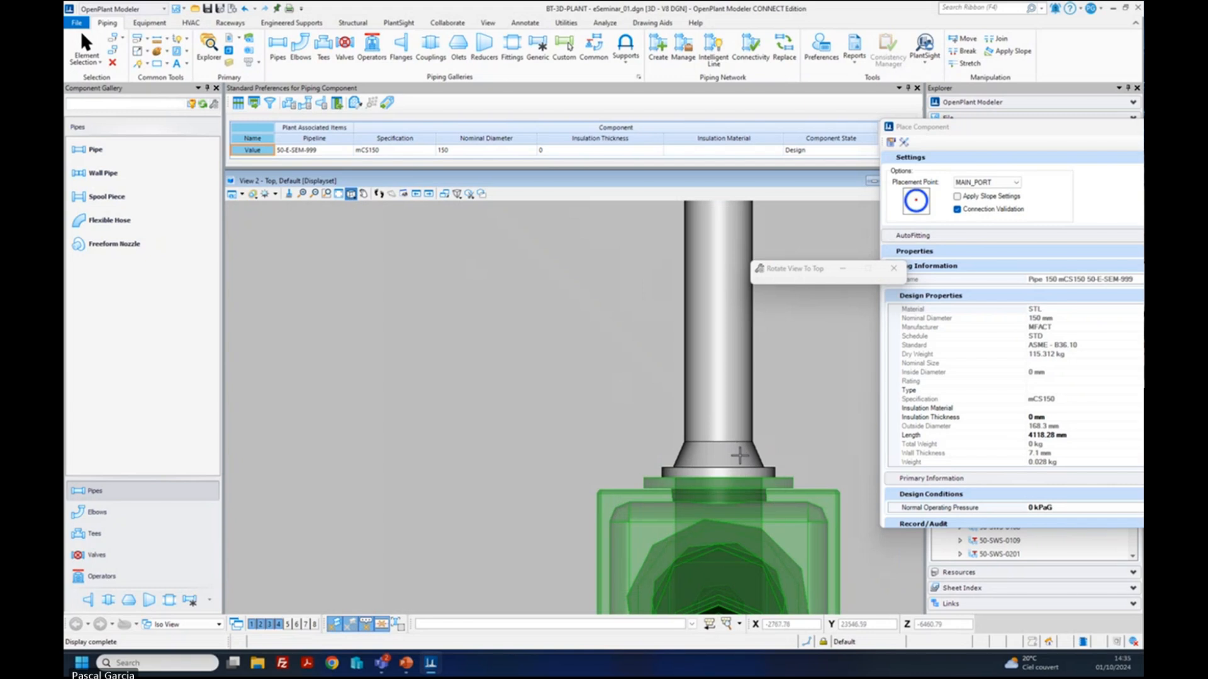
scroll(740, 456, down, 3)
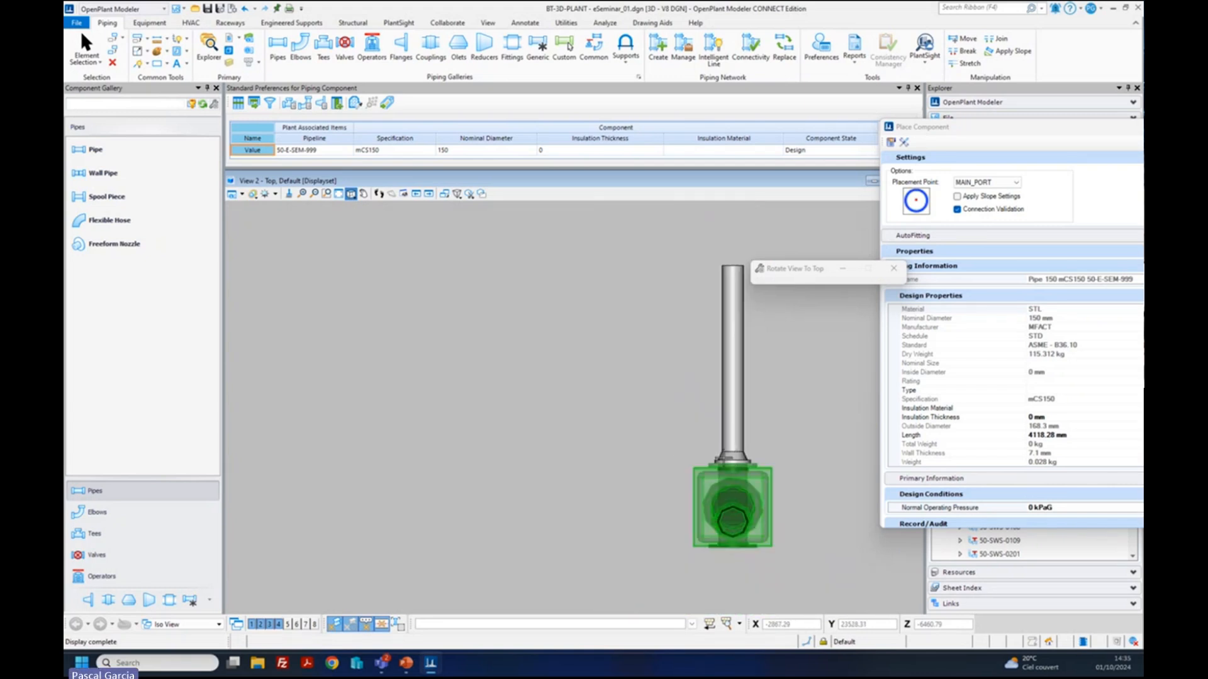
- Try to join the free ends of the vessel-side and pump-side pipes with a long-radius standard elbow
click(350, 196)
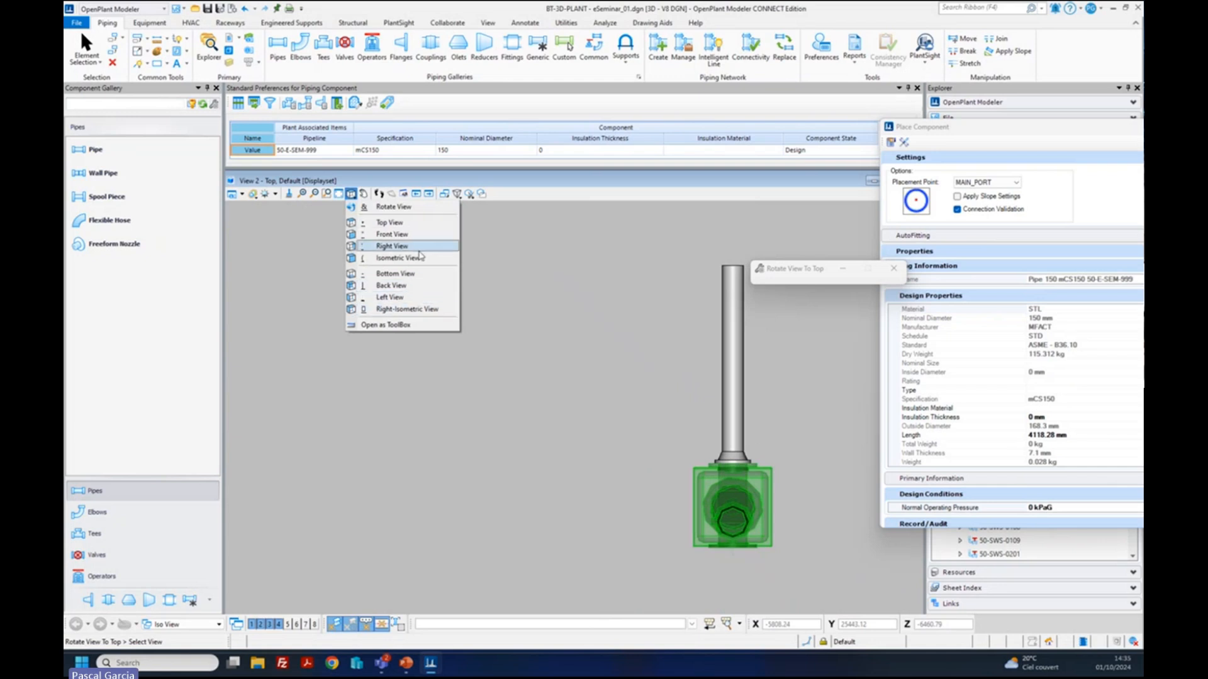
click(400, 258)
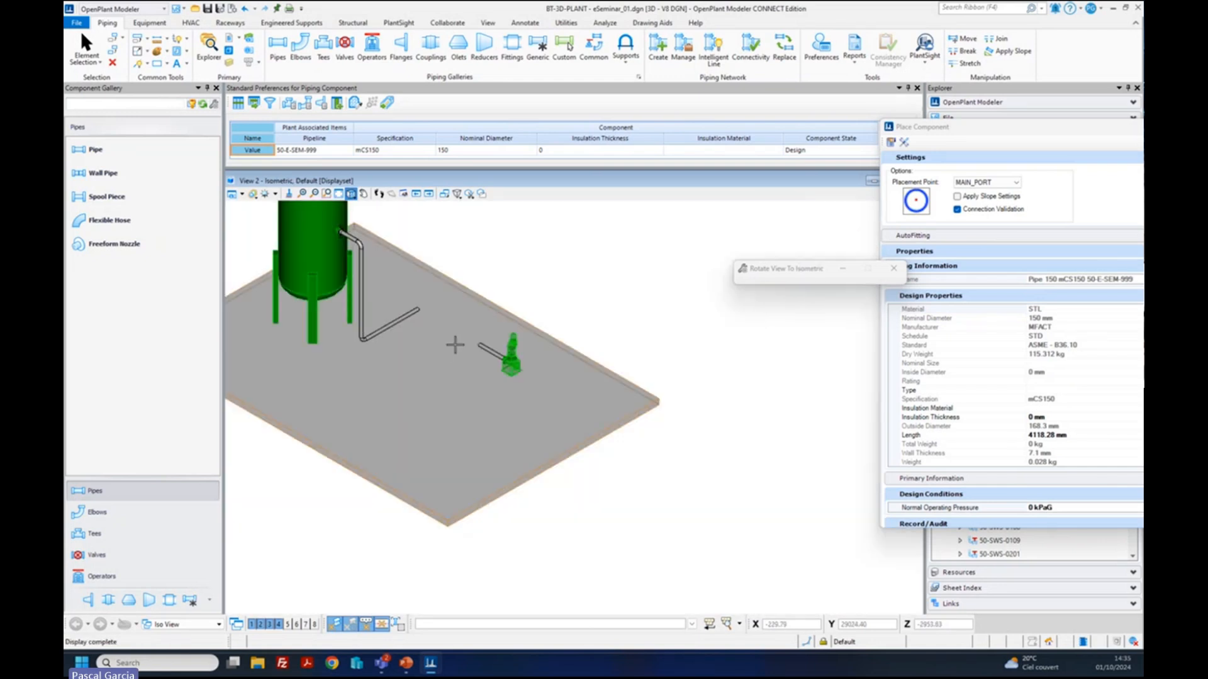
right_click(527, 241)
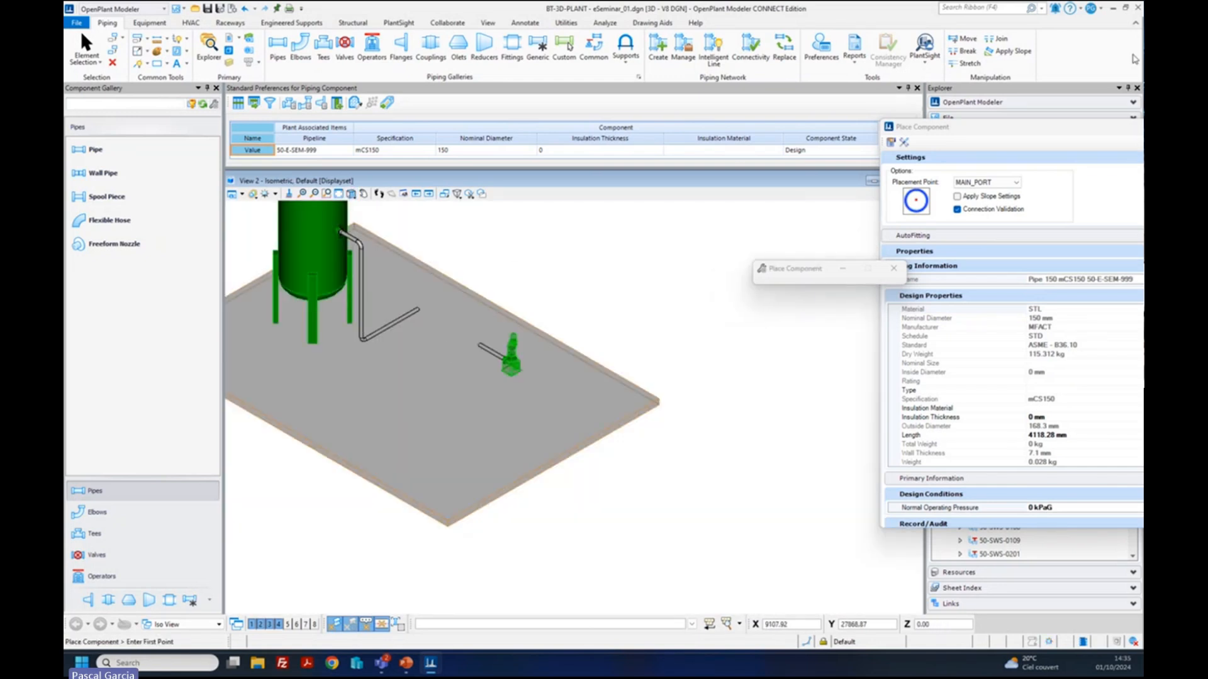
click(989, 38)
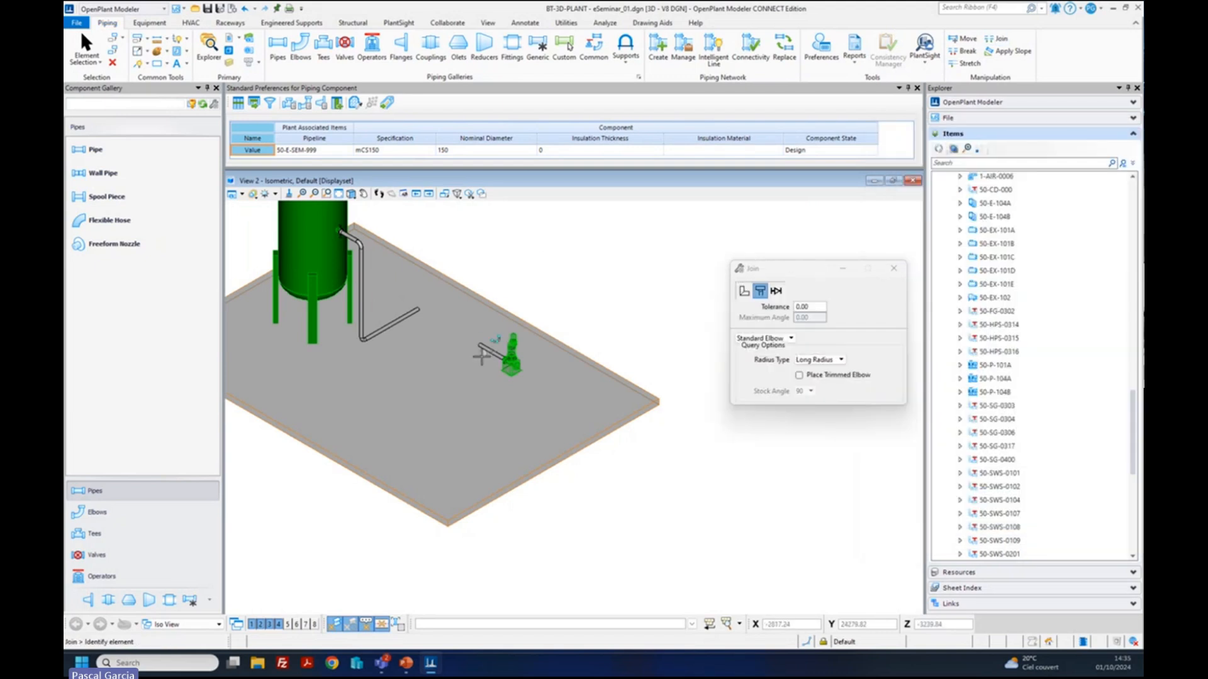
click(418, 309)
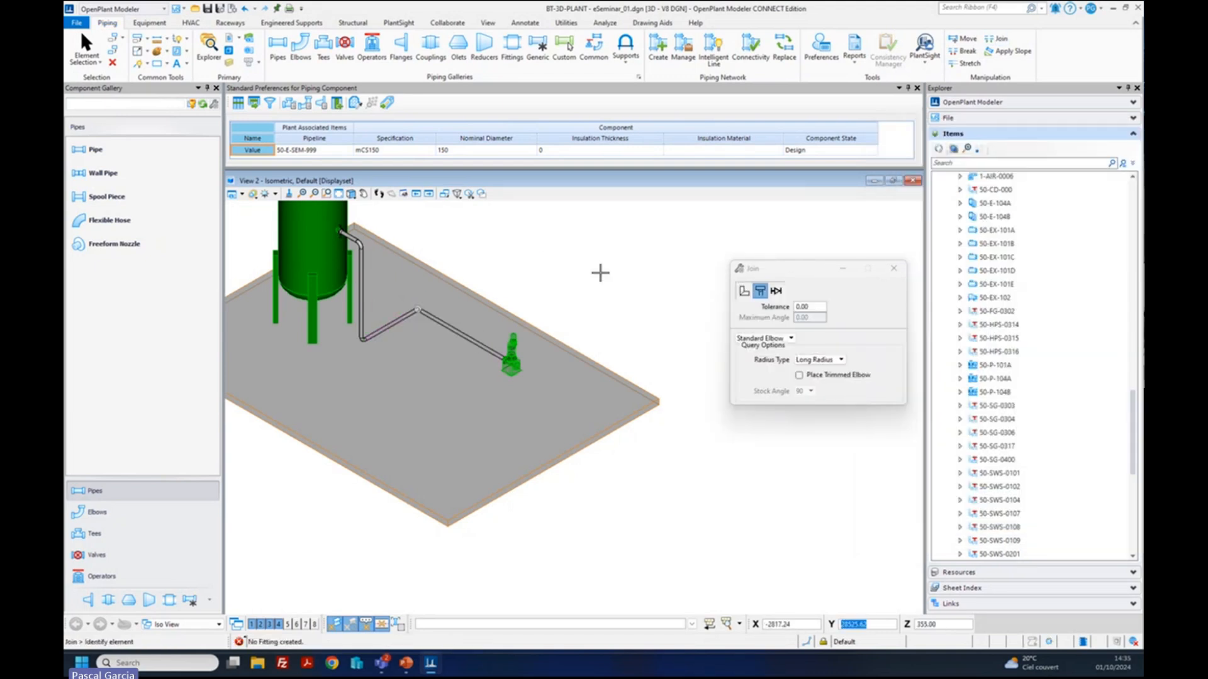
click(743, 292)
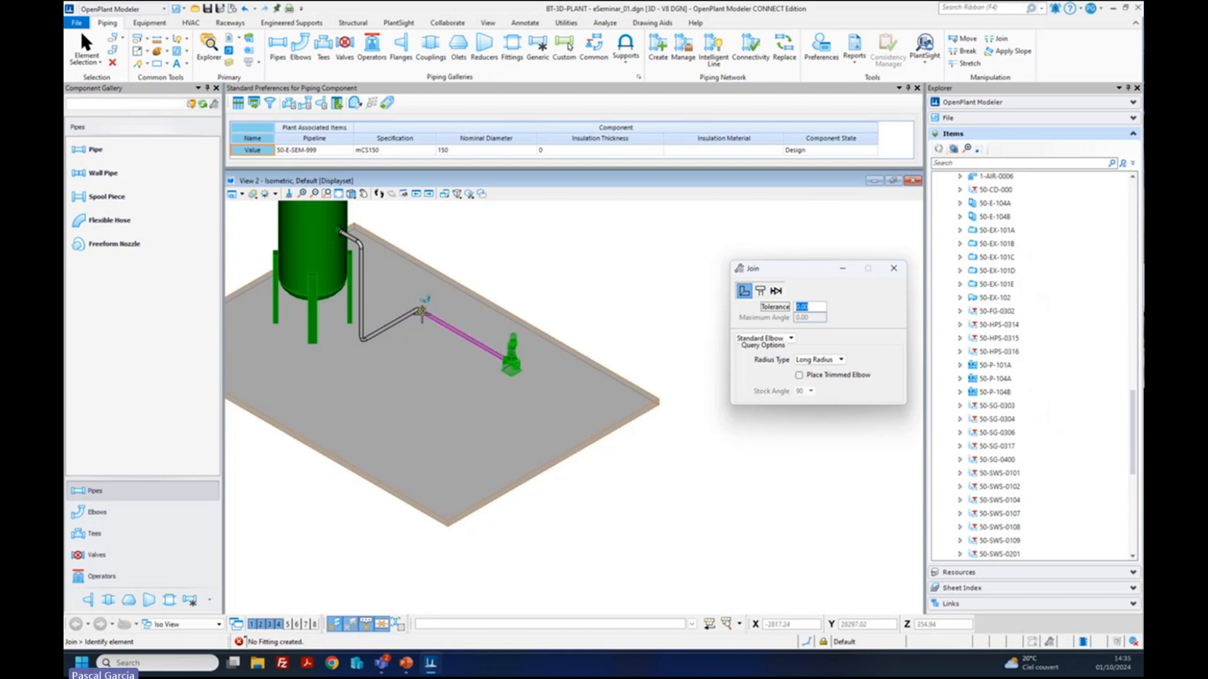
click(418, 309)
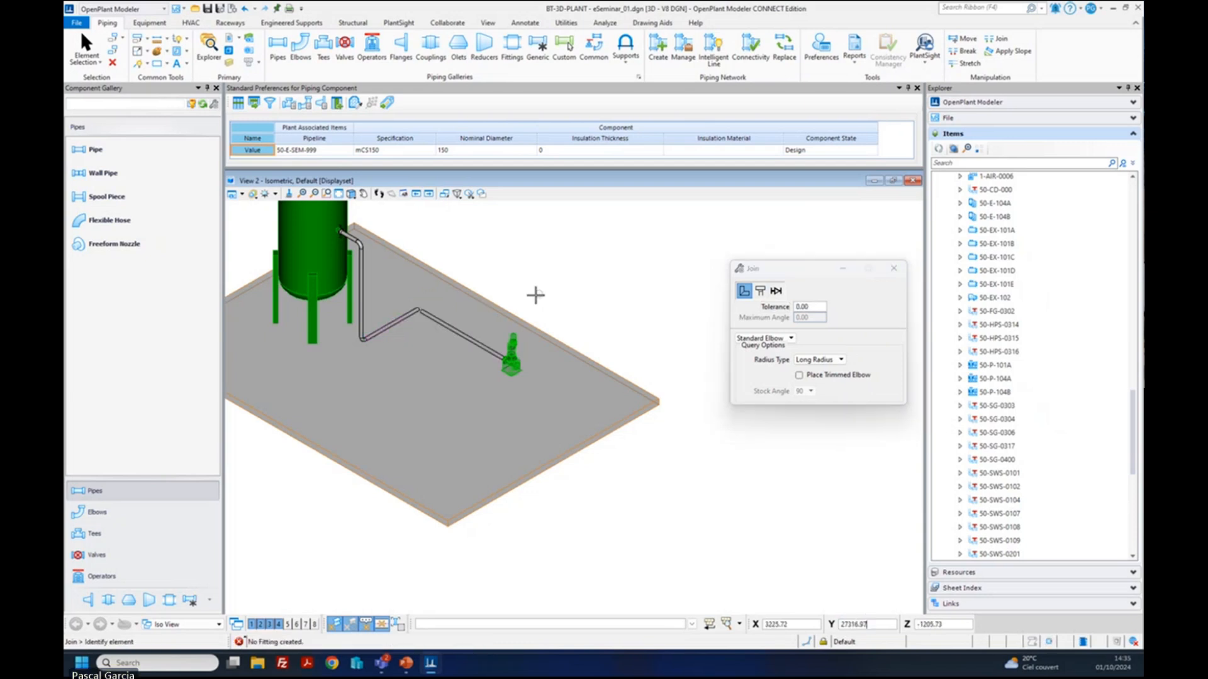
- Examine the gap and the level of the two pipe ends in the front and right views
scroll(325, 344, up, 3)
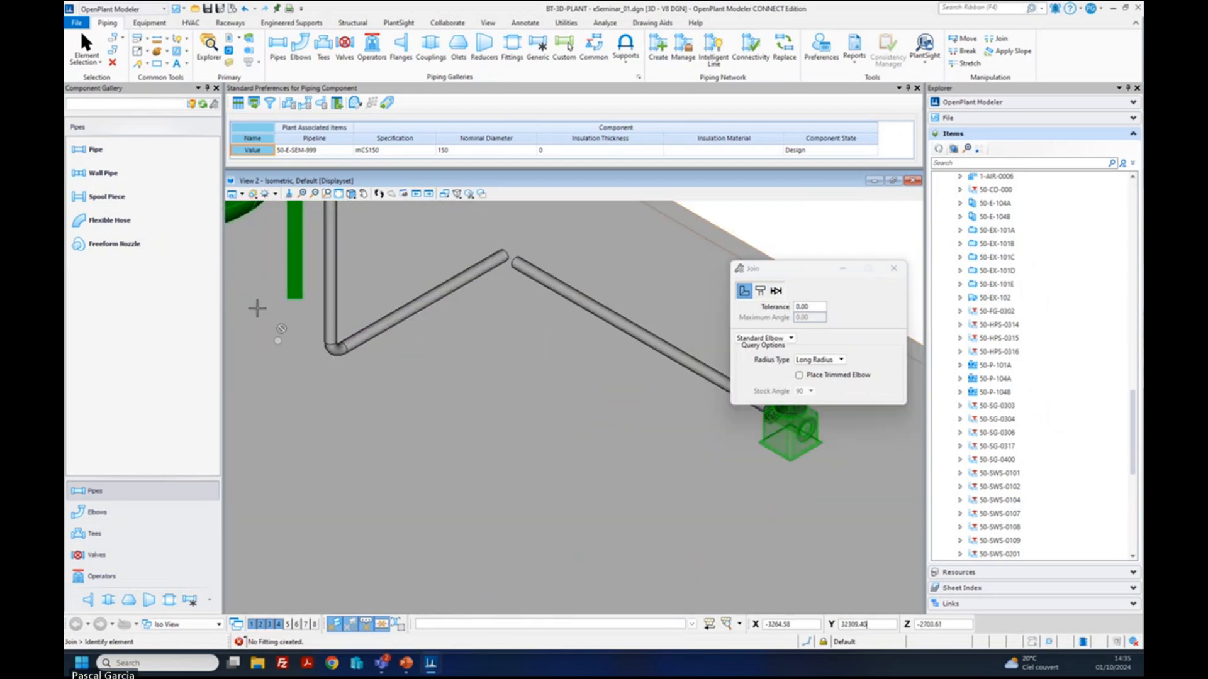
click(351, 194)
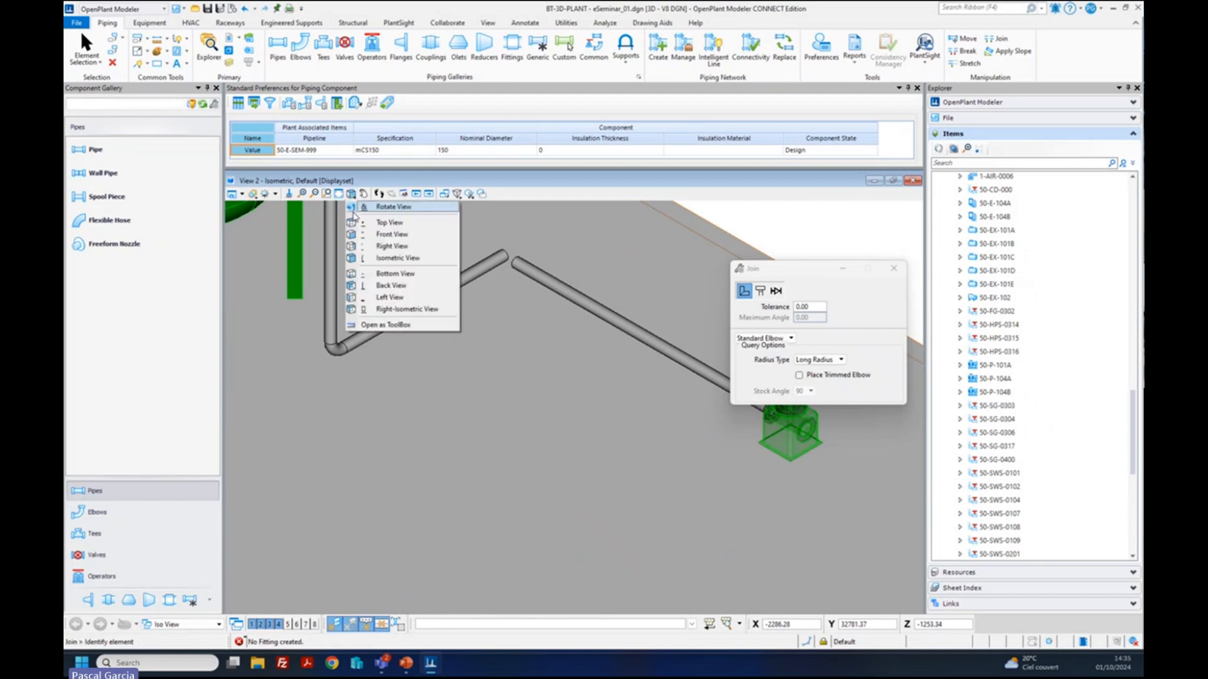
click(377, 235)
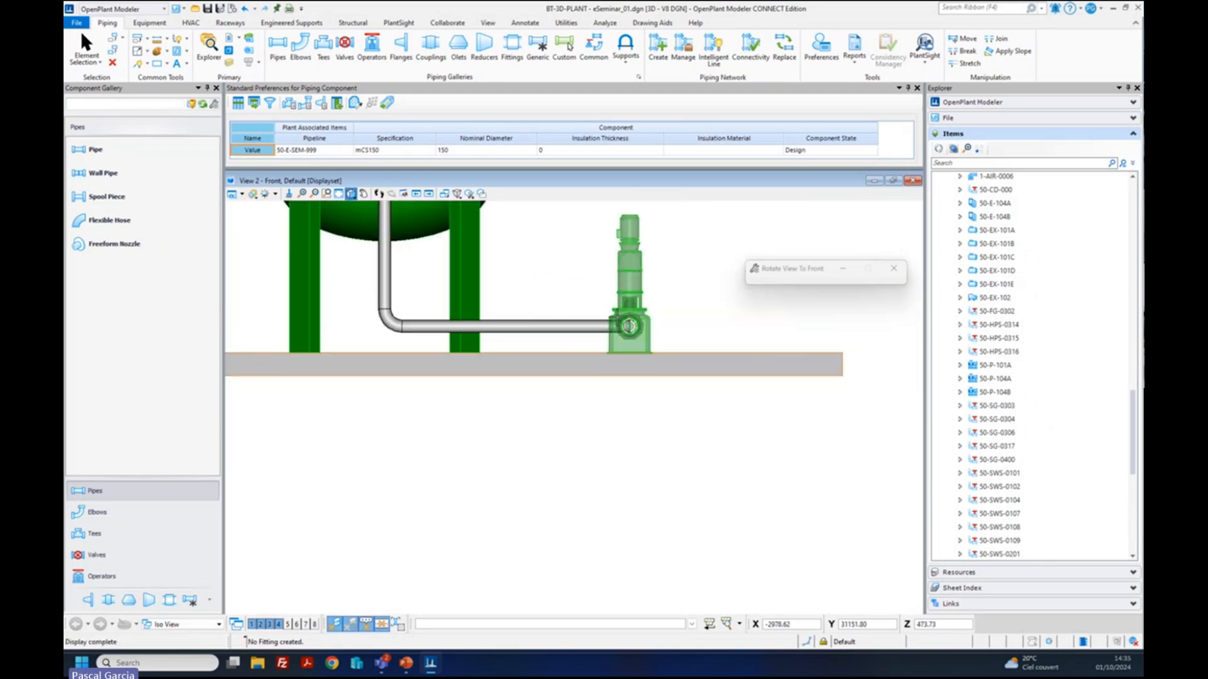
scroll(607, 324, up, 2)
scroll(606, 328, up, 2)
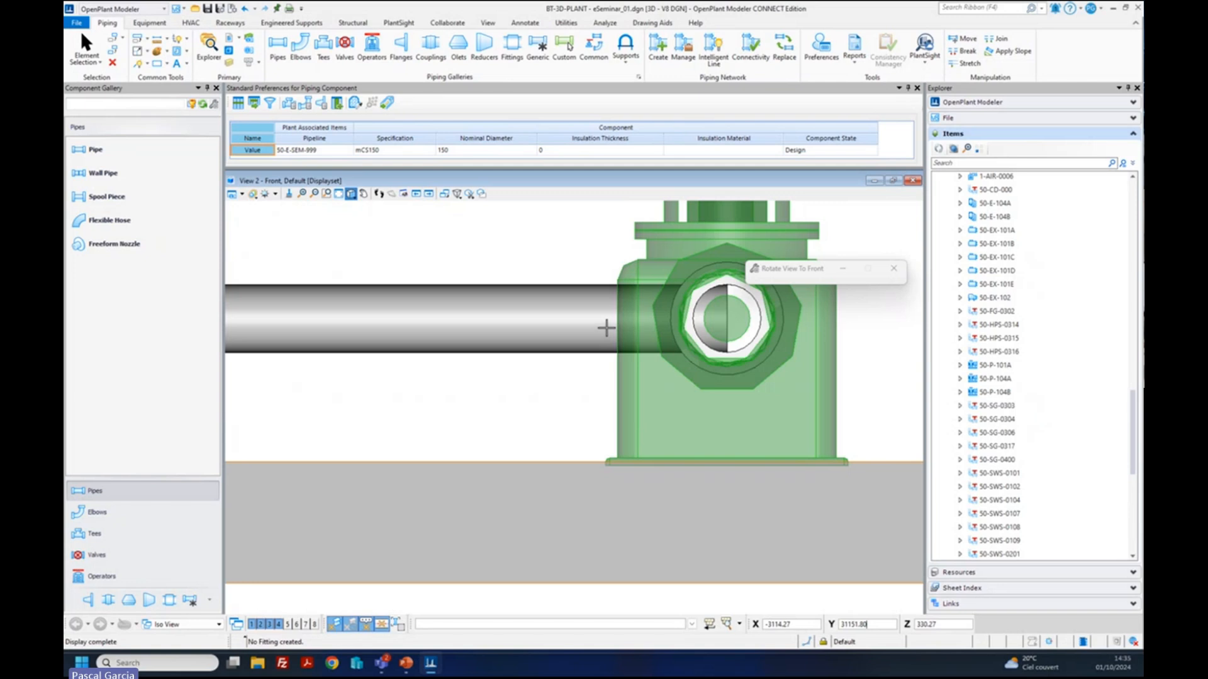
scroll(606, 328, down, 4)
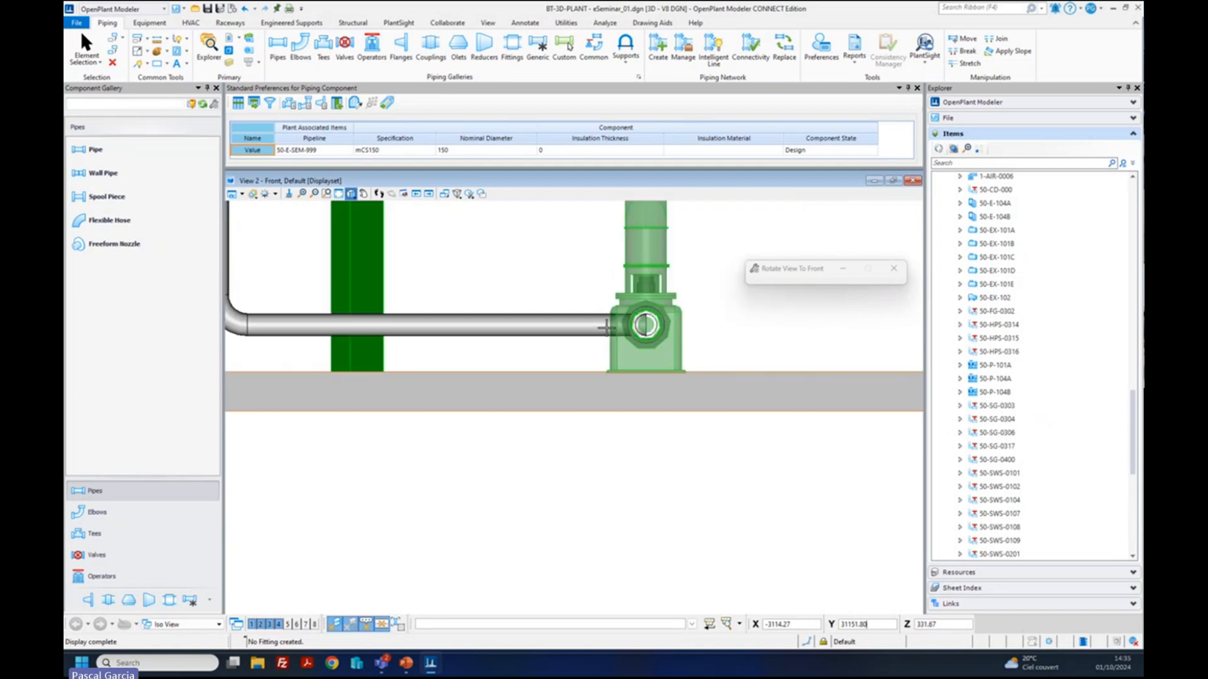
click(352, 195)
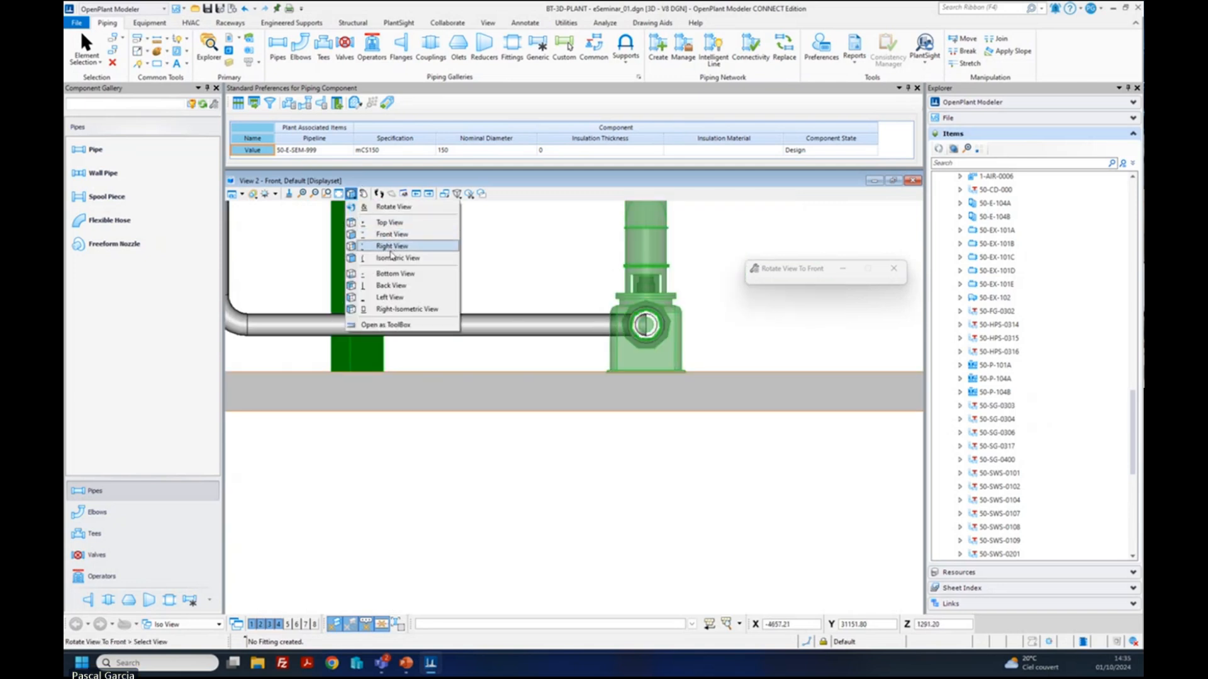
click(391, 246)
scroll(715, 296, up, 6)
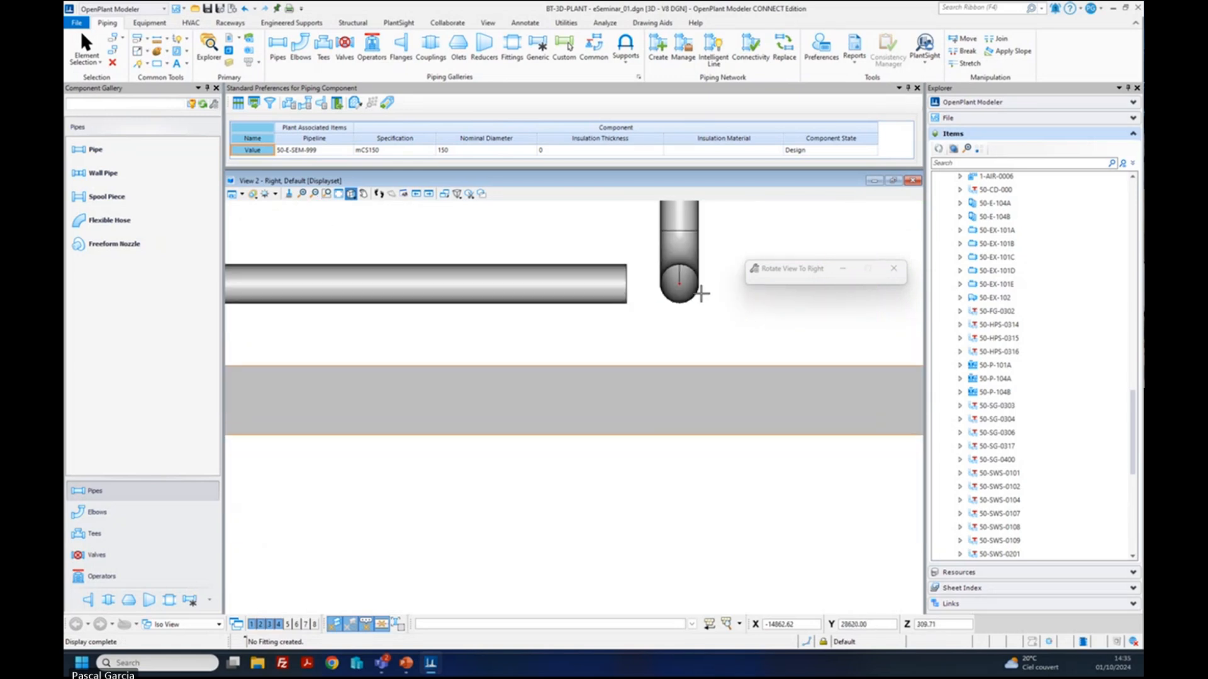
right_click(615, 246)
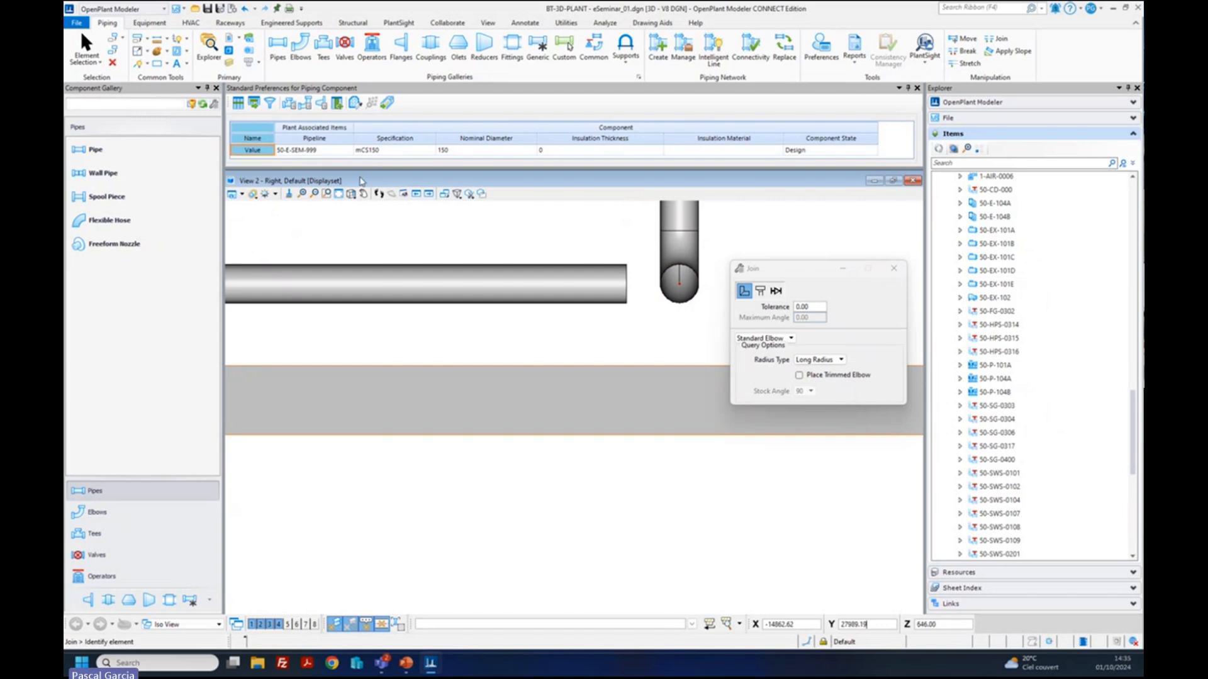
click(113, 64)
click(327, 193)
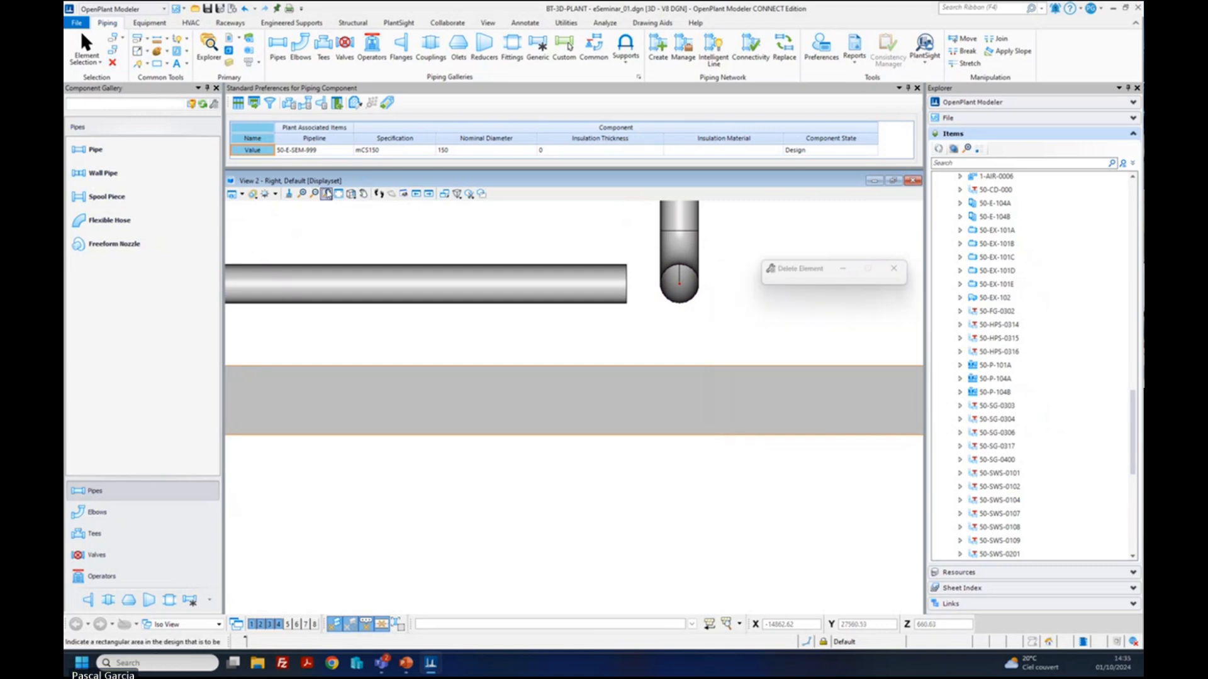
- Stretch the free end of the pump-side pipe to the end point of the vessel-side pipe
click(350, 193)
click(377, 259)
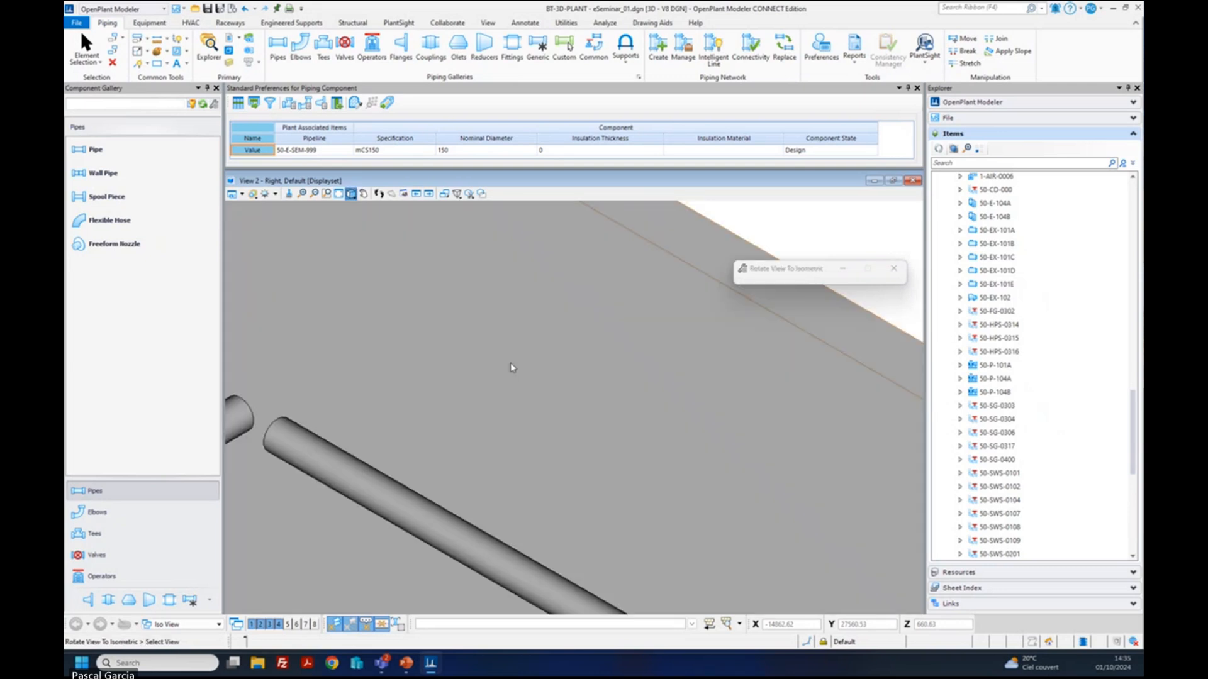
click(512, 368)
right_click(555, 262)
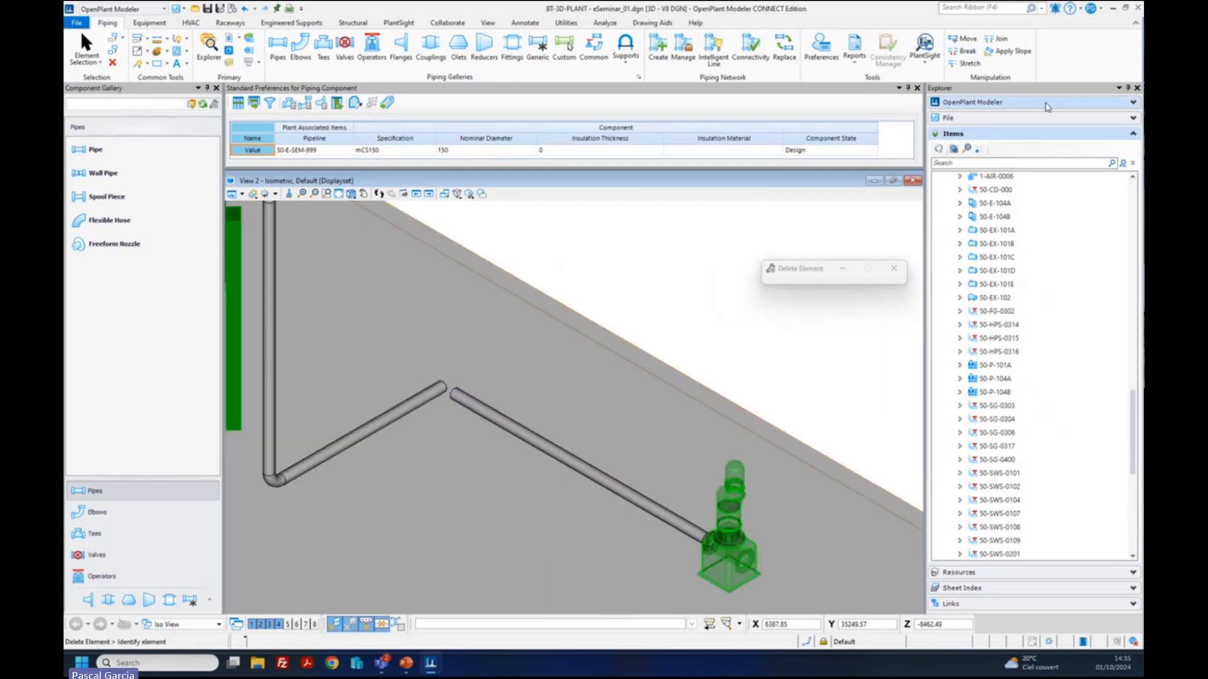
click(968, 63)
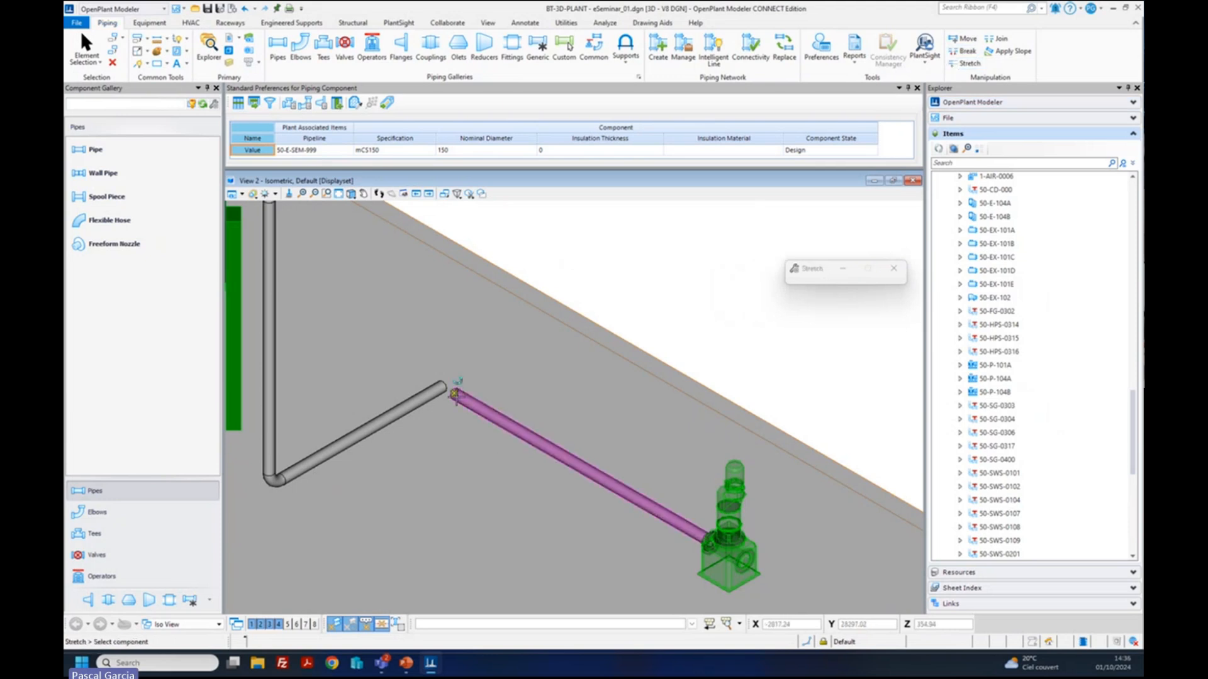
click(454, 393)
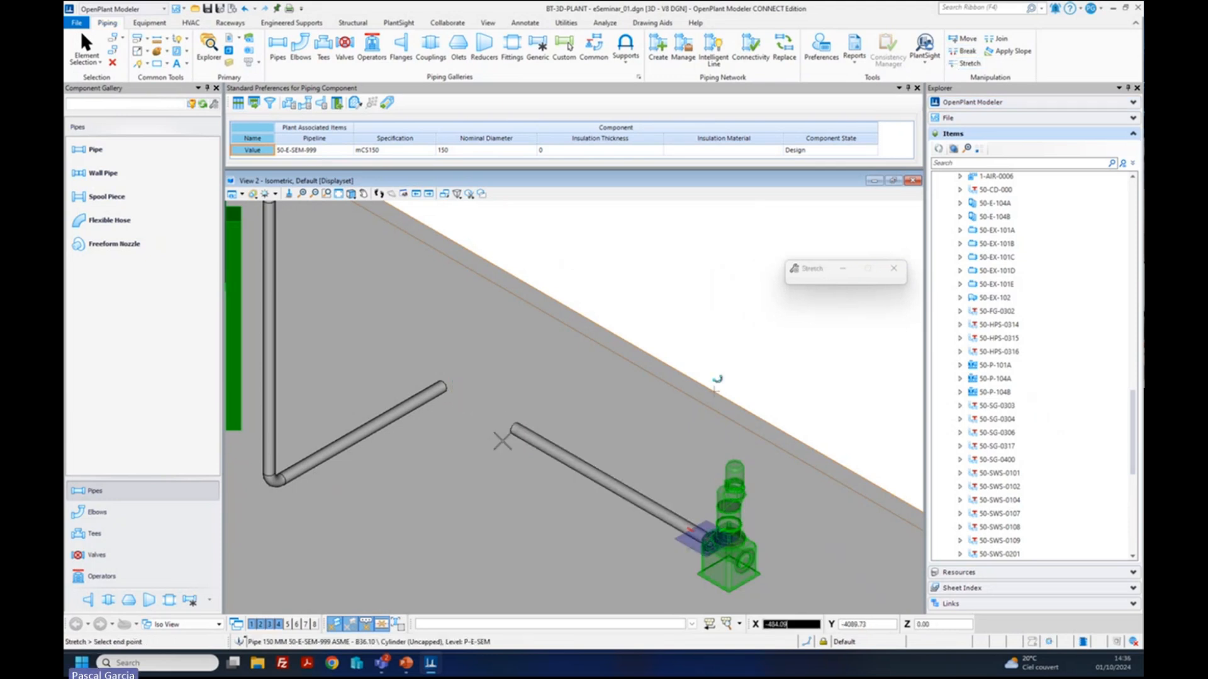
click(445, 386)
scroll(720, 546, up, 5)
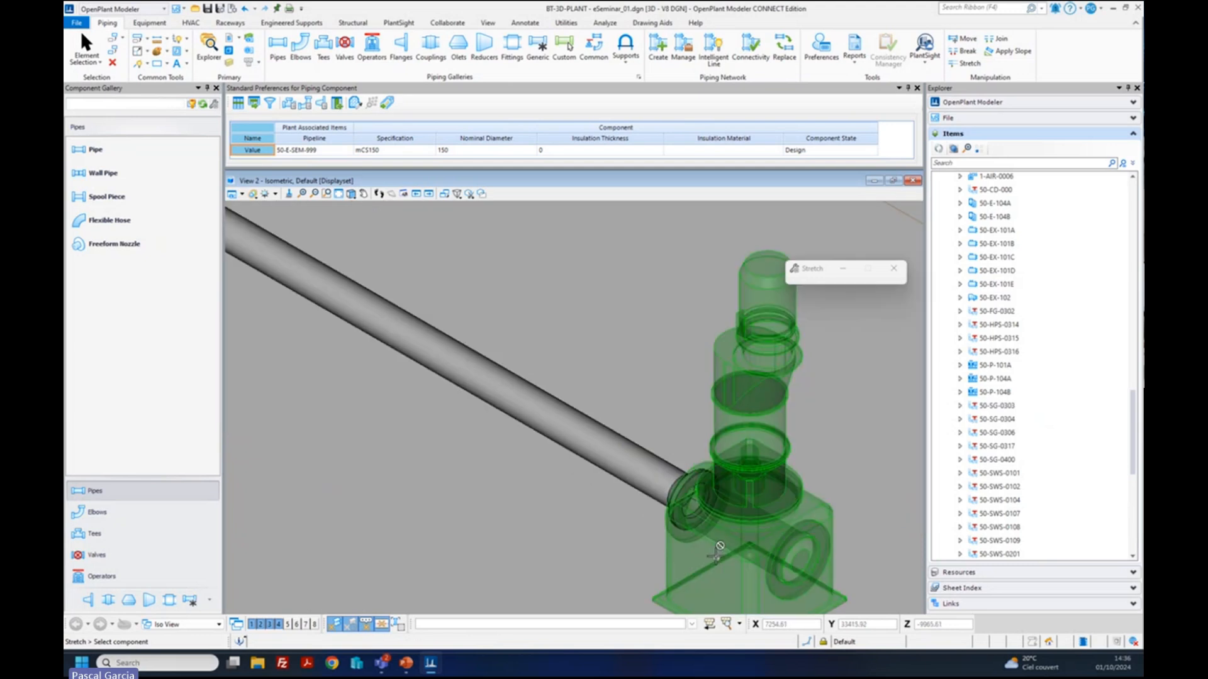
scroll(636, 494, down, 2)
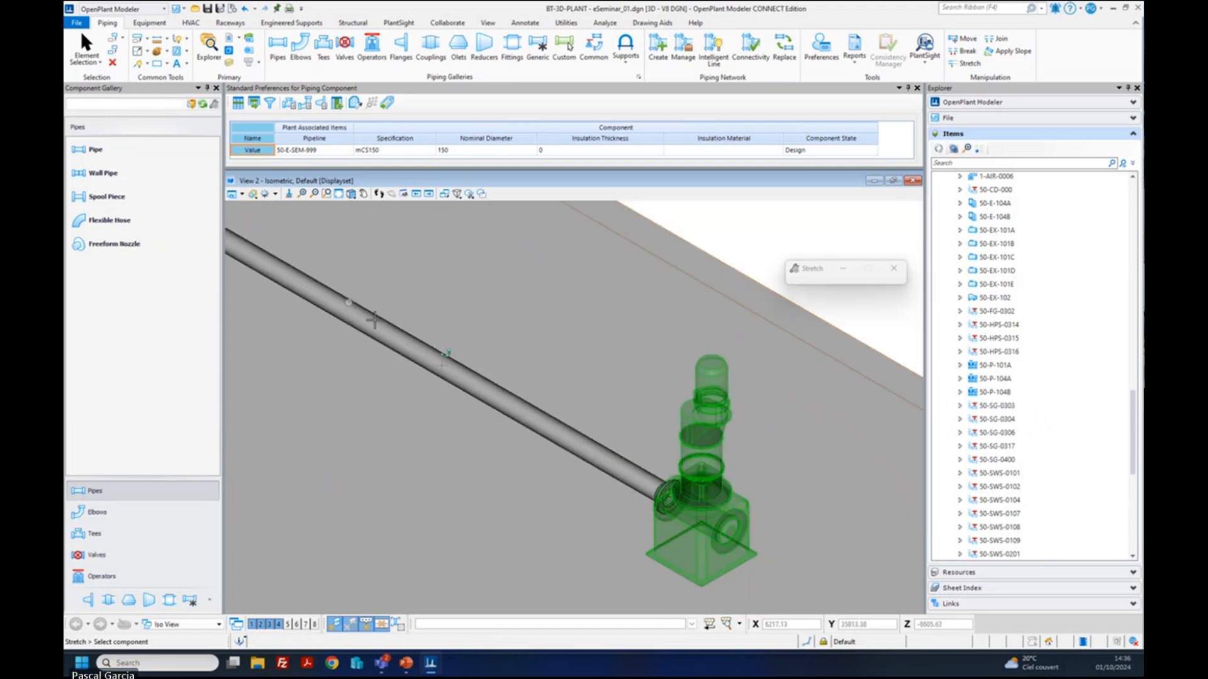
- Delete the pump-side pipe together with its weld neck flange at the pump nozzle
scroll(359, 318, down, 3)
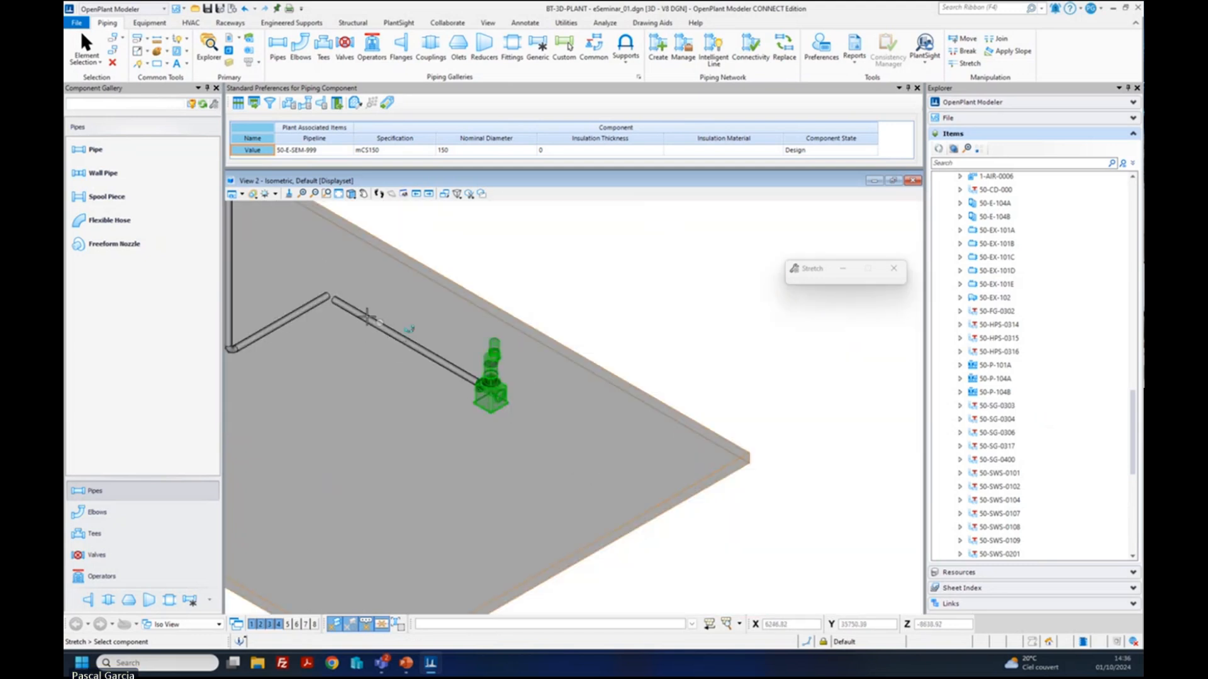
click(112, 63)
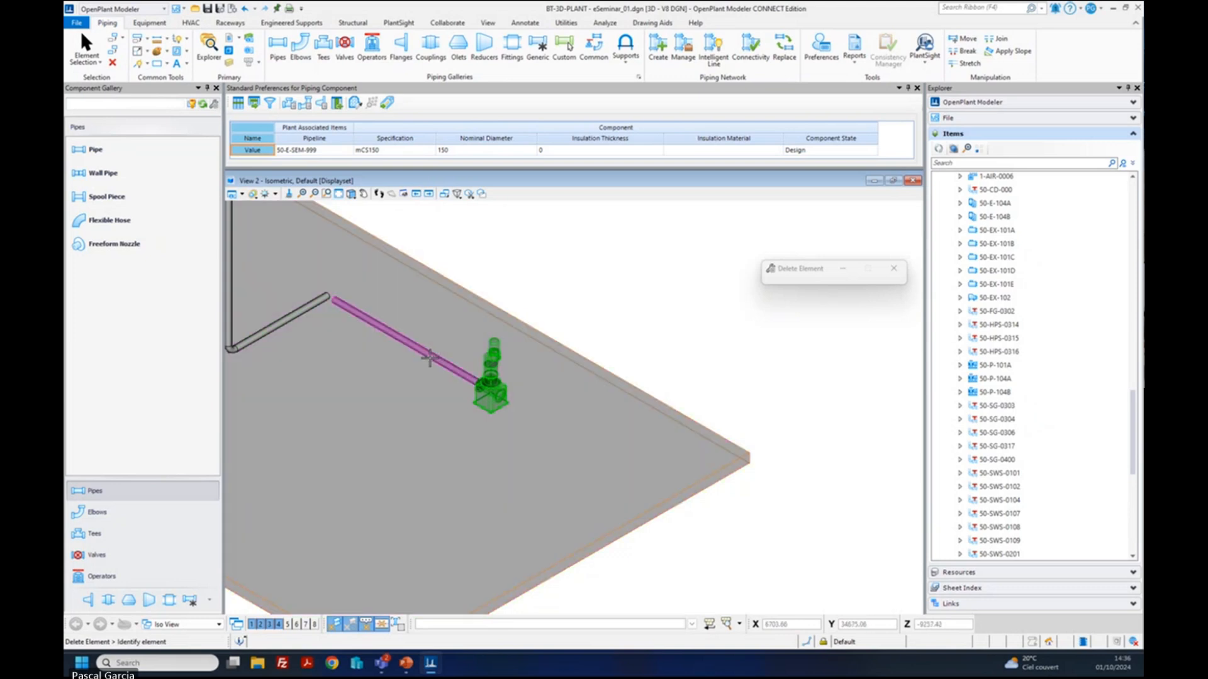
scroll(475, 392, up, 4)
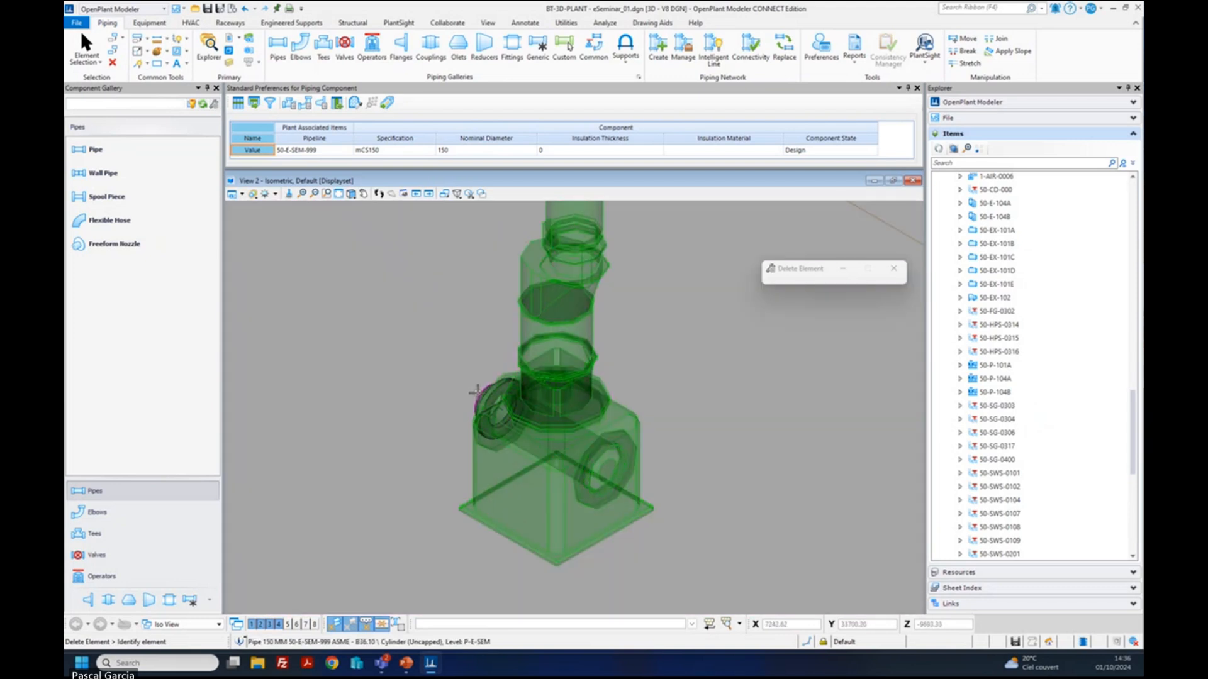
click(482, 400)
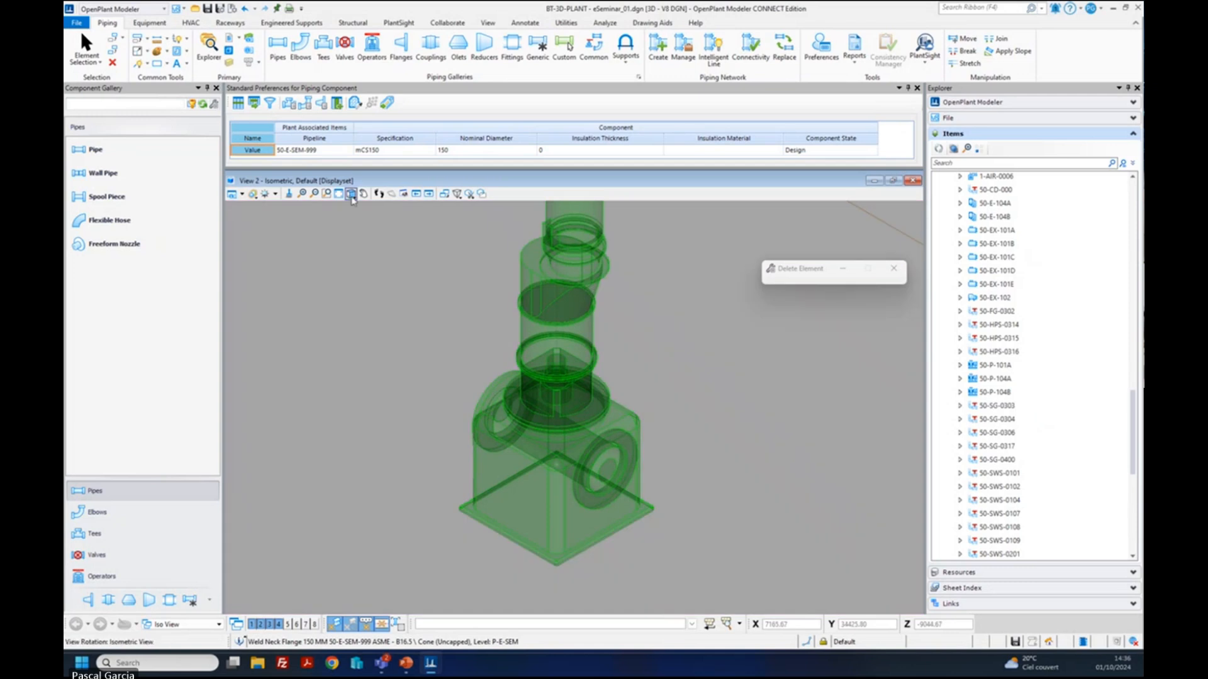
- Place a new 150 mm pipe from the pump's free side nozzle, with its end about 607 mm away
click(351, 193)
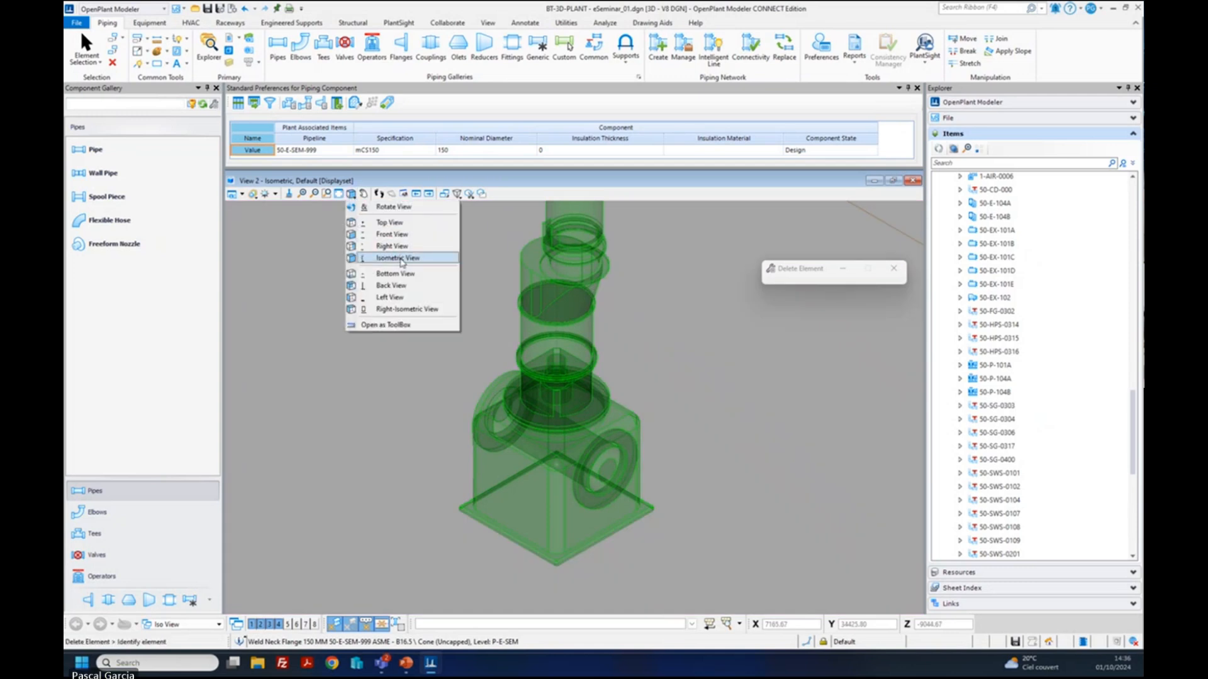
click(392, 207)
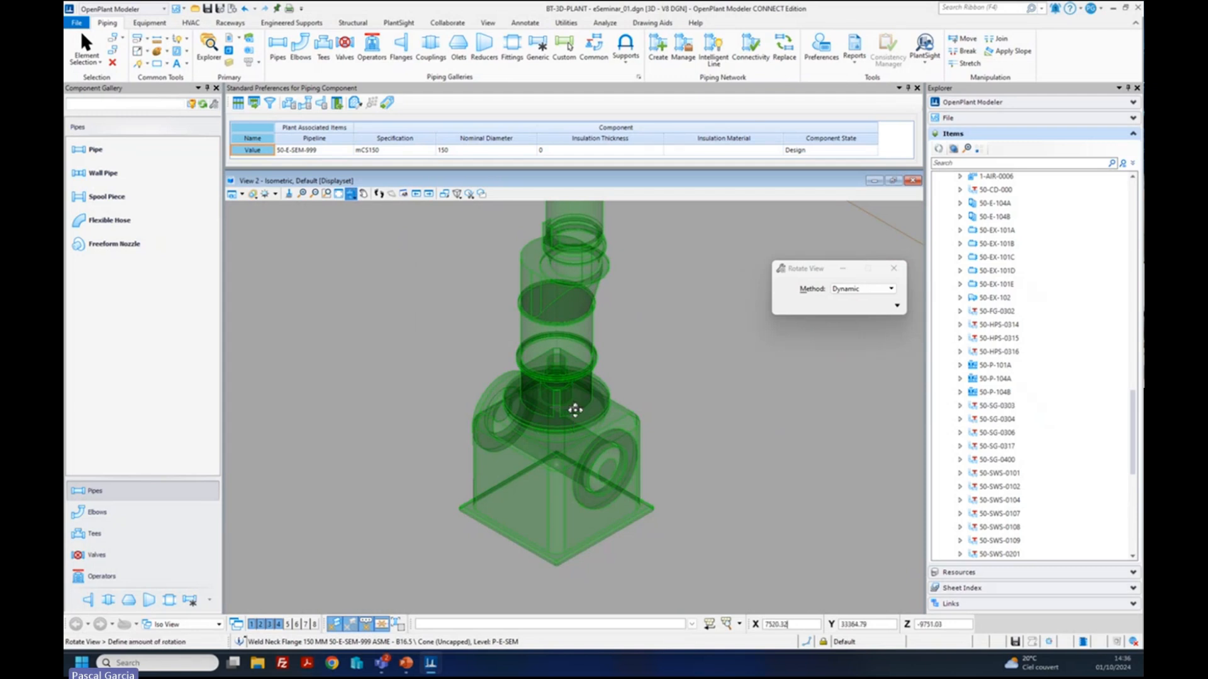
drag(575, 409, 855, 413)
key(Delete)
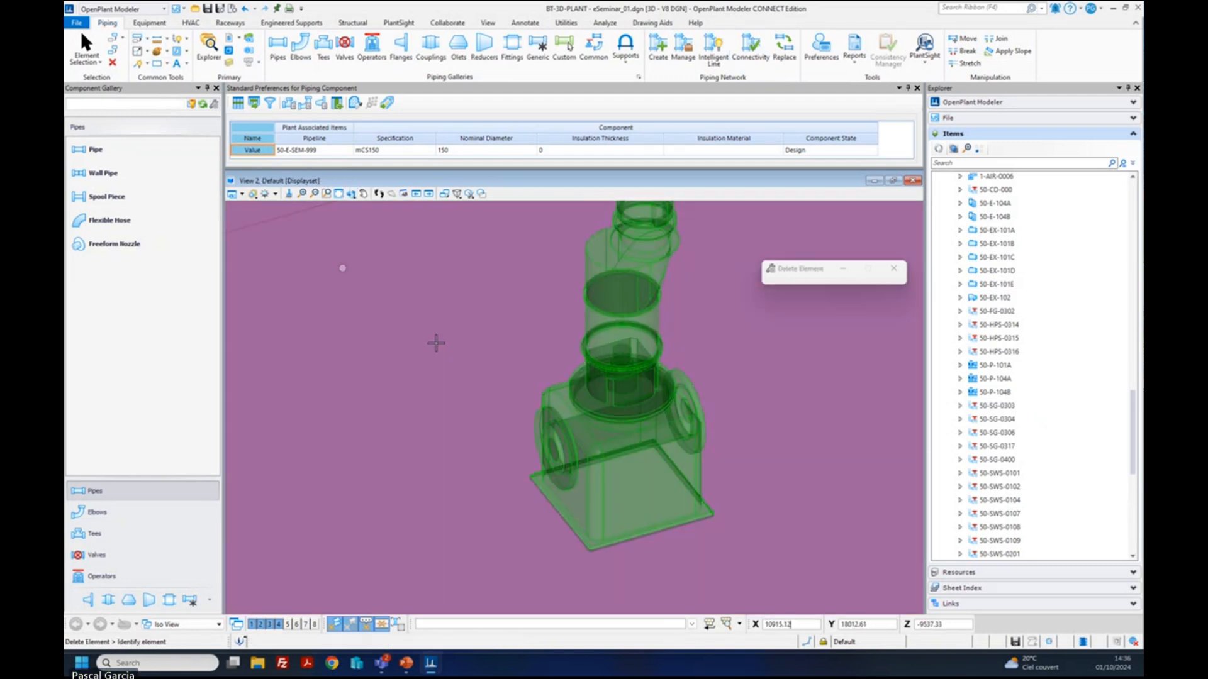
scroll(547, 477, up, 2)
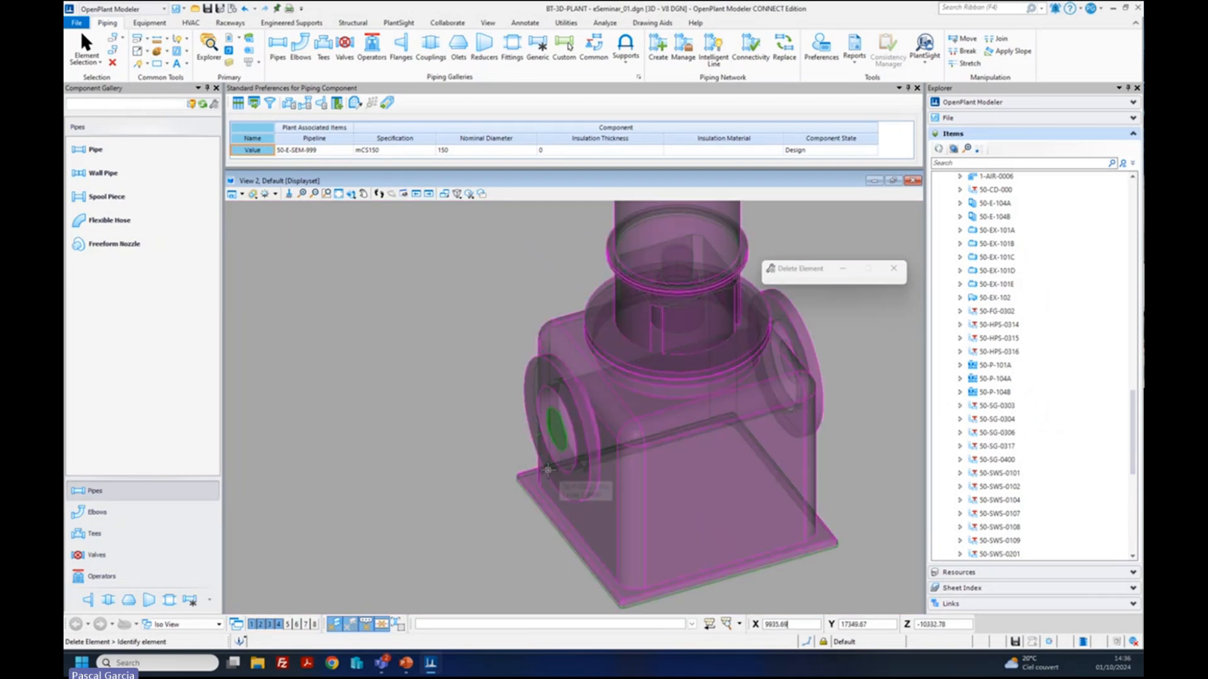
scroll(547, 476, down, 3)
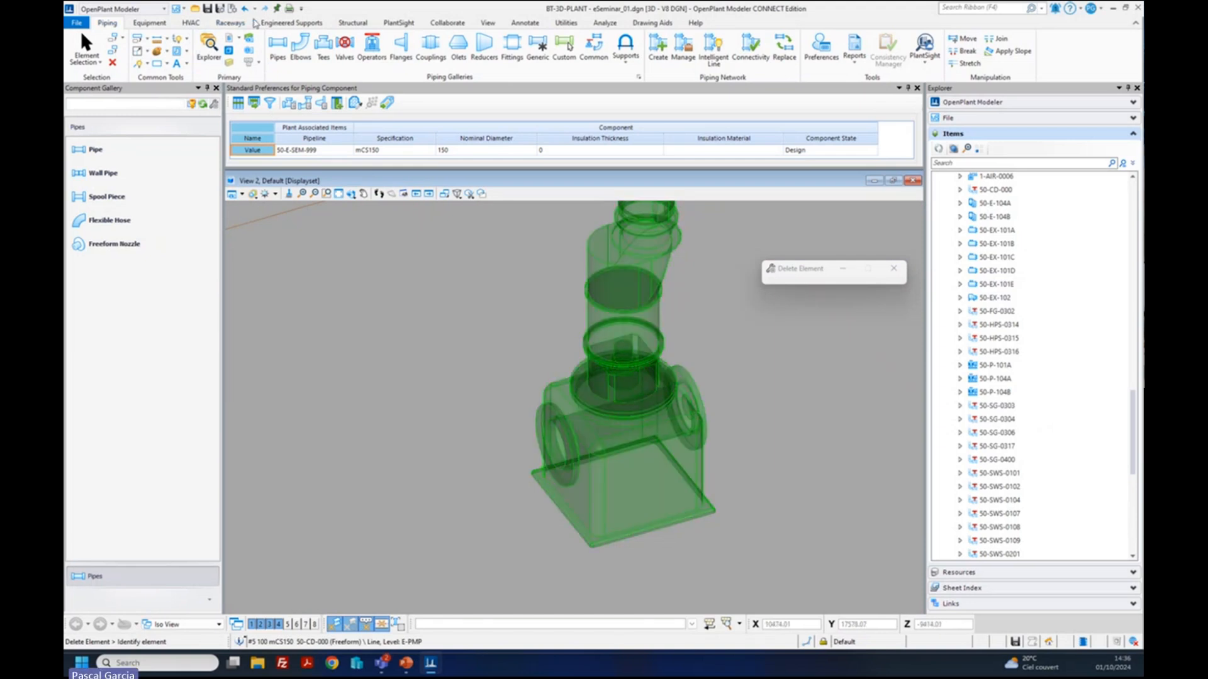
click(244, 9)
click(93, 151)
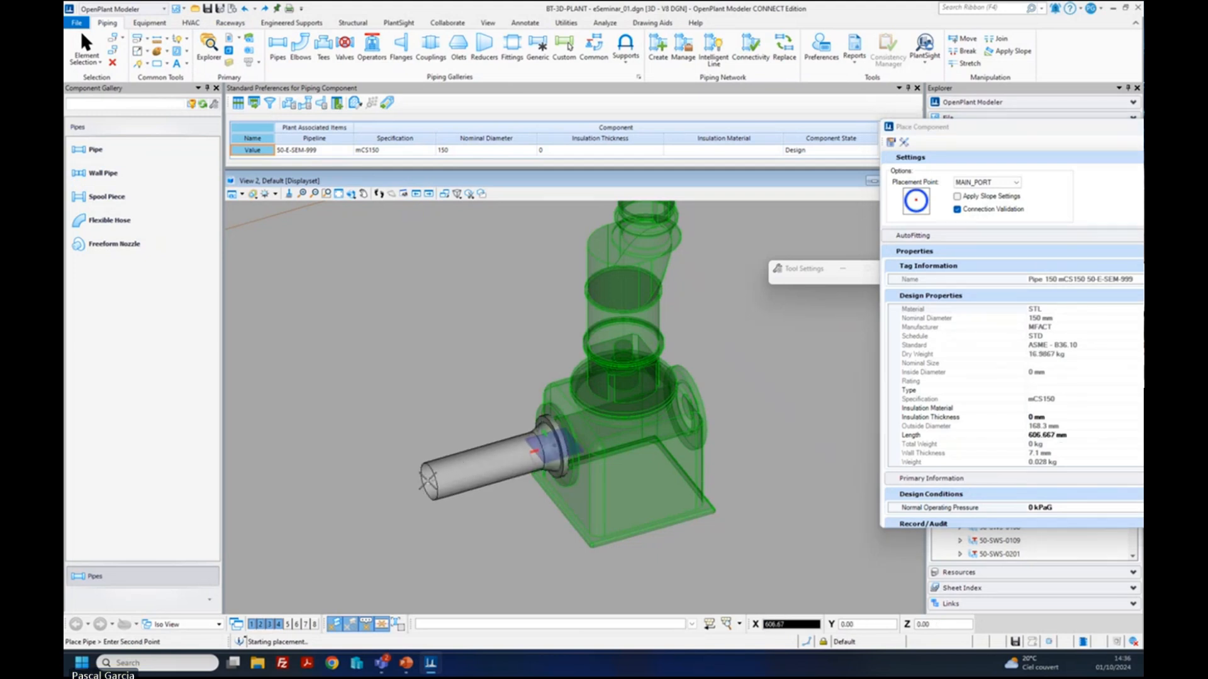
click(426, 480)
right_click(417, 439)
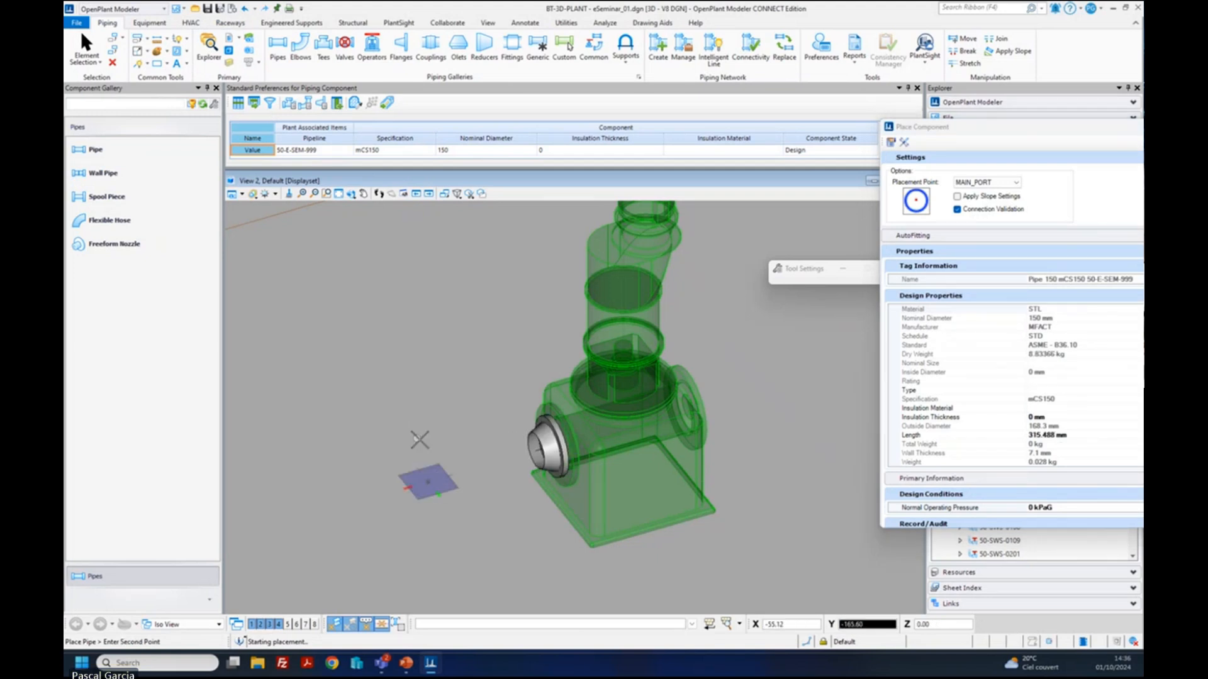
- Try to join the short pump-side pipe to the vessel-side pipe's free end with a long-radius standard elbow
scroll(459, 402, down, 4)
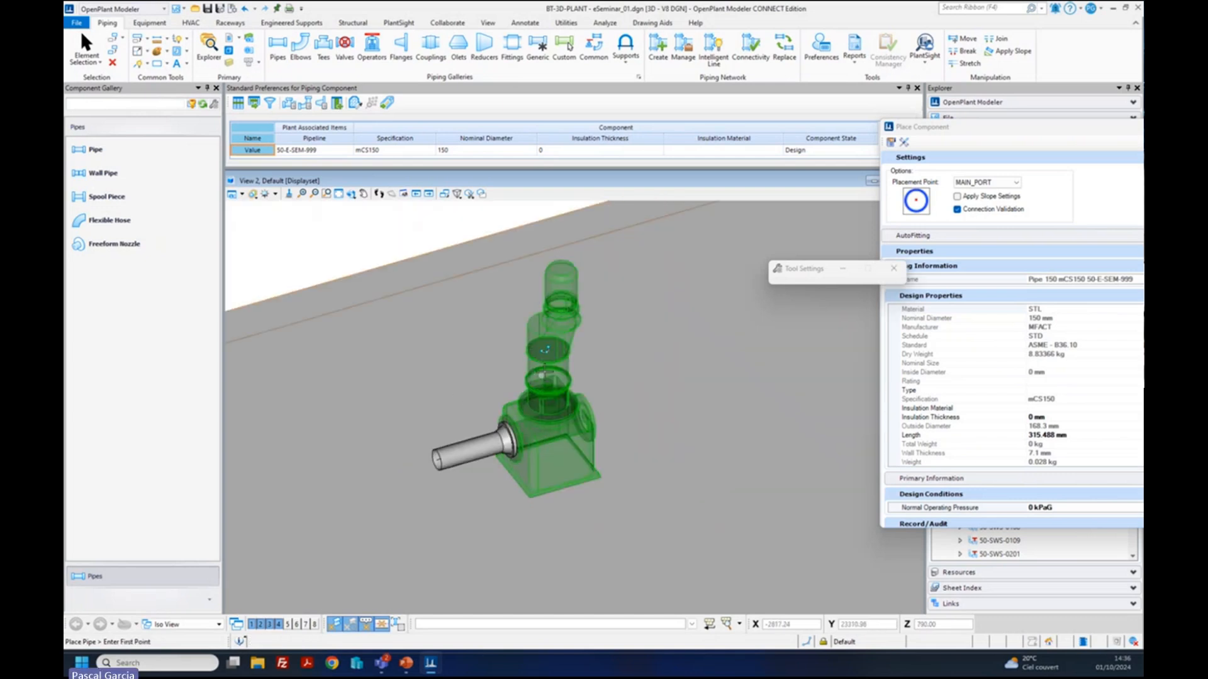
click(350, 194)
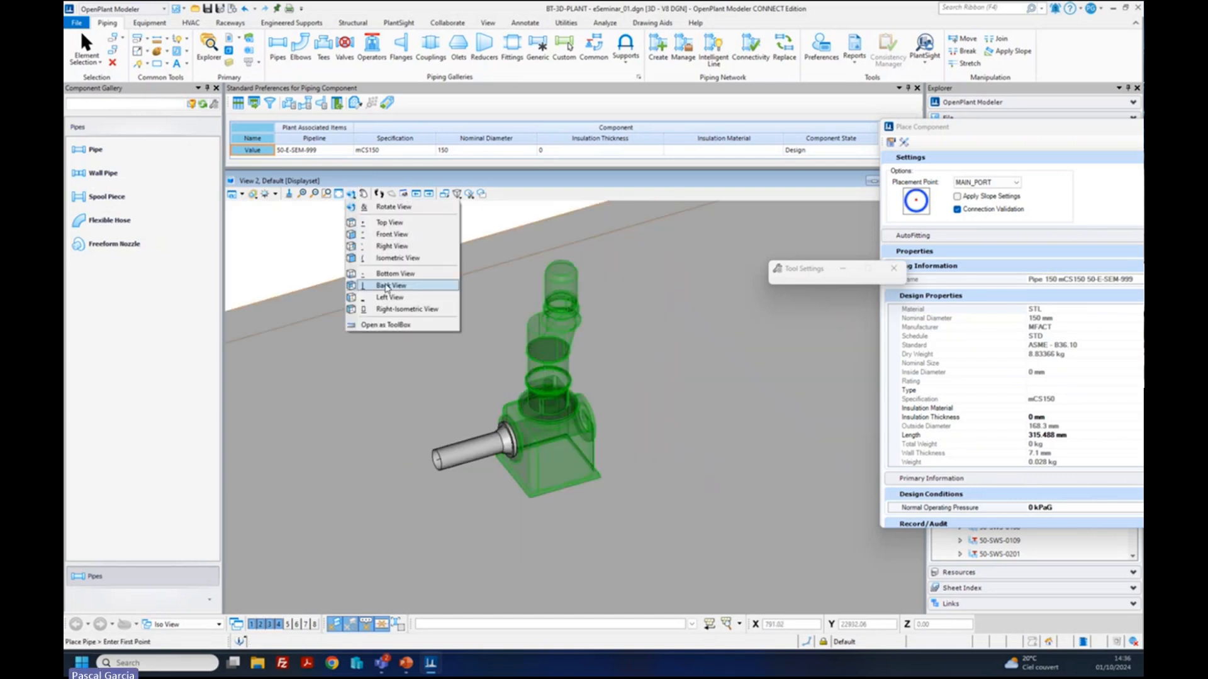
click(393, 235)
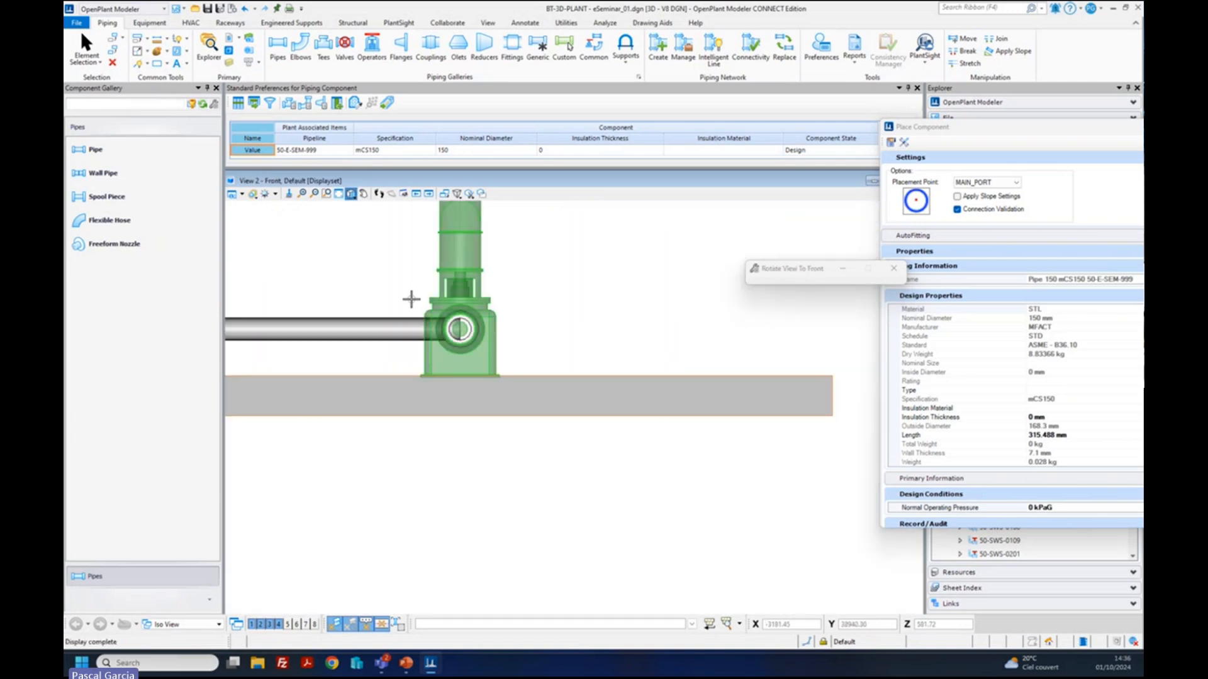
click(351, 193)
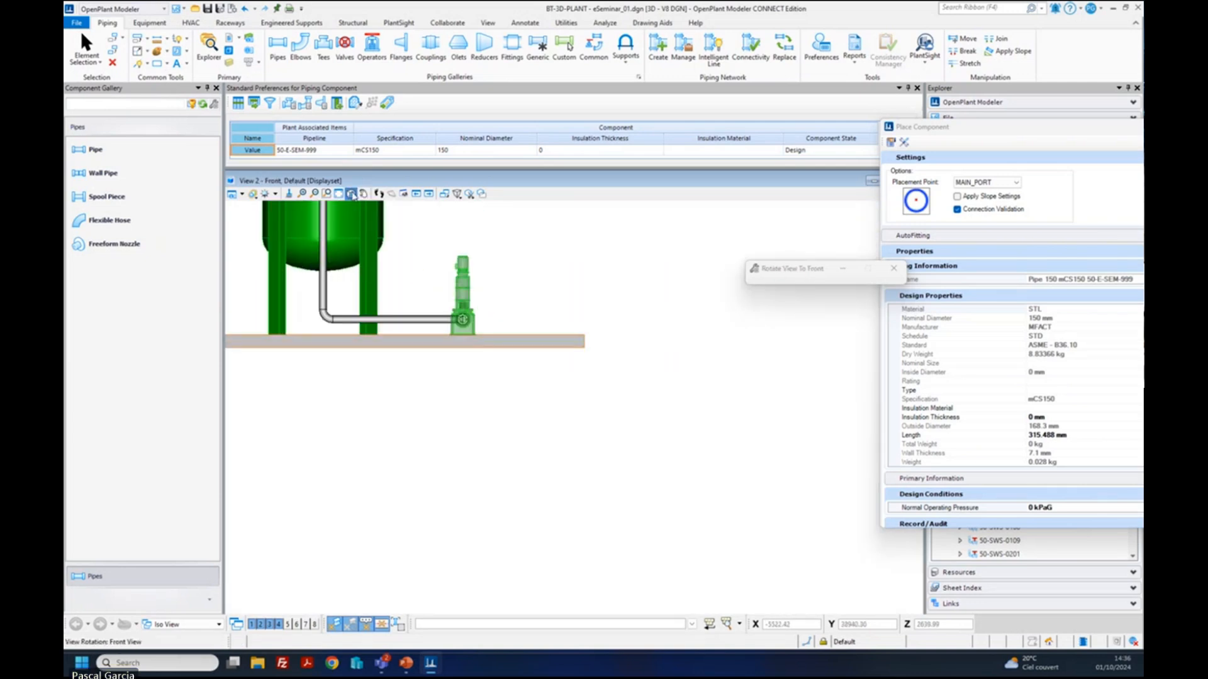
click(393, 258)
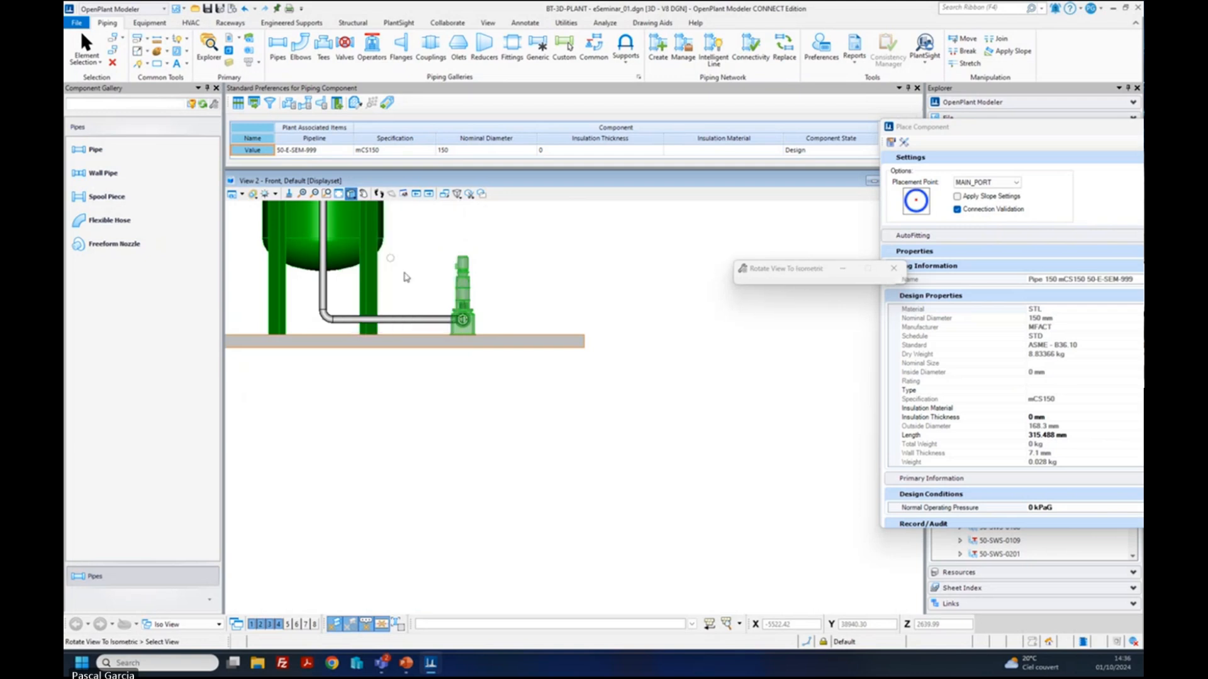
click(996, 38)
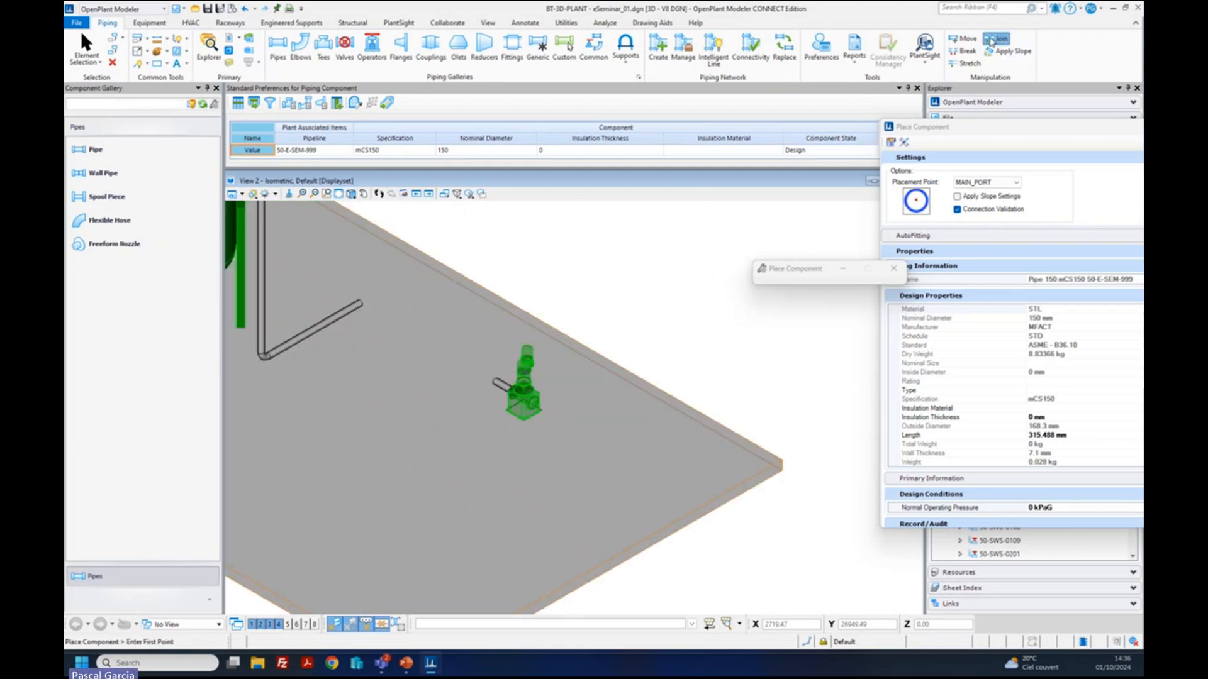
click(497, 381)
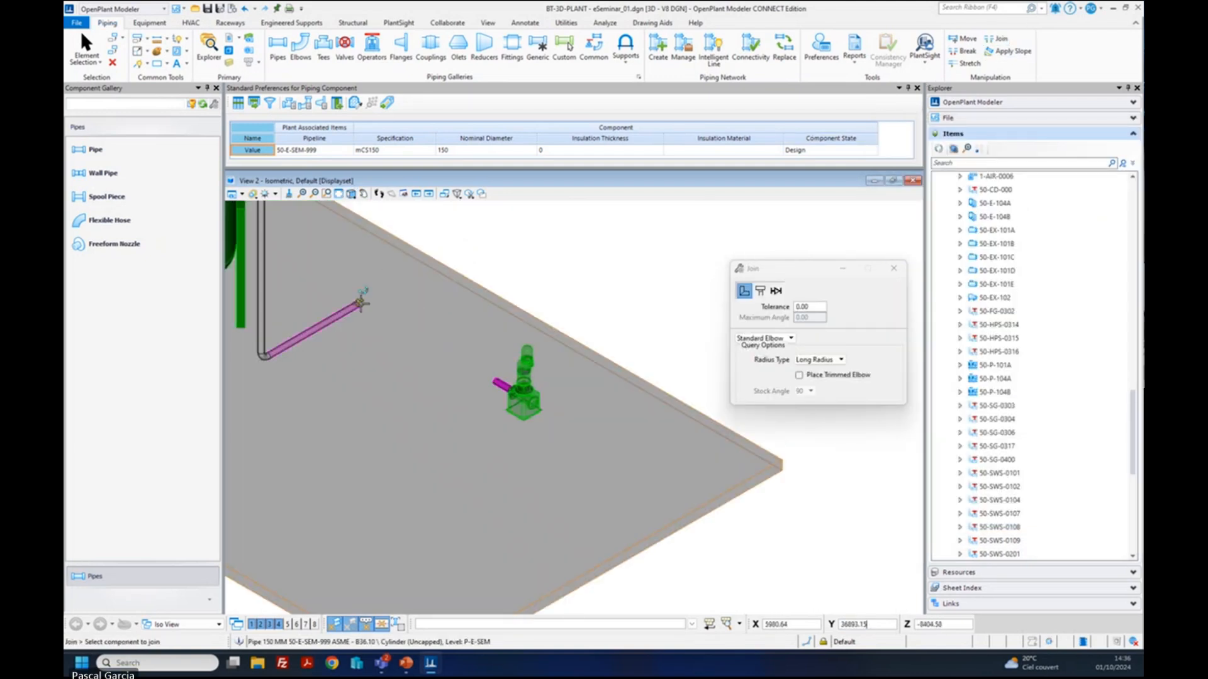
click(361, 303)
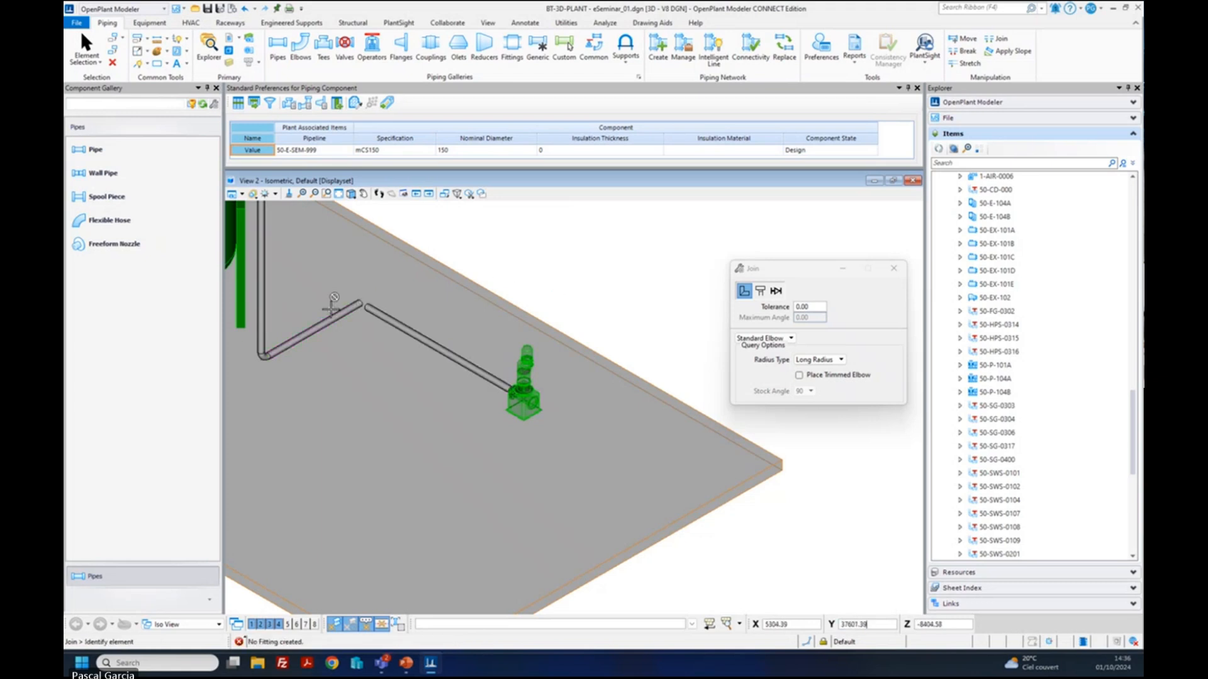
- Shorten the vessel-side pipe by stretching its free end back from the corner
scroll(333, 301, up, 5)
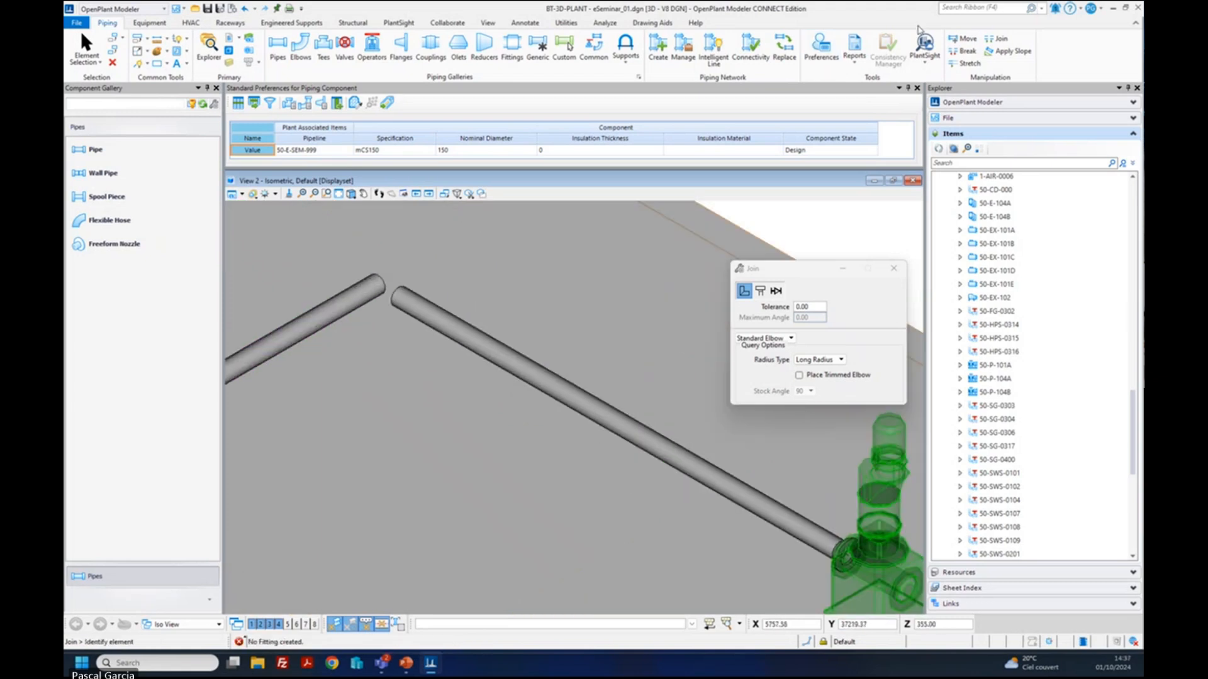
click(969, 64)
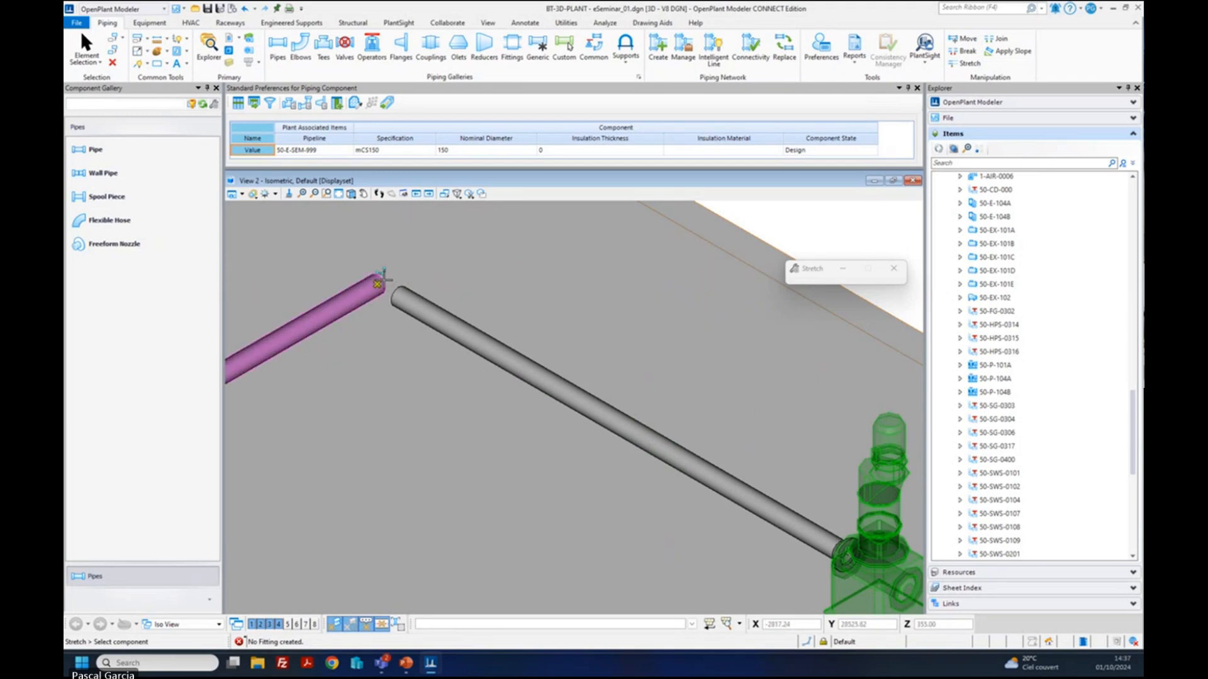
click(374, 286)
click(318, 331)
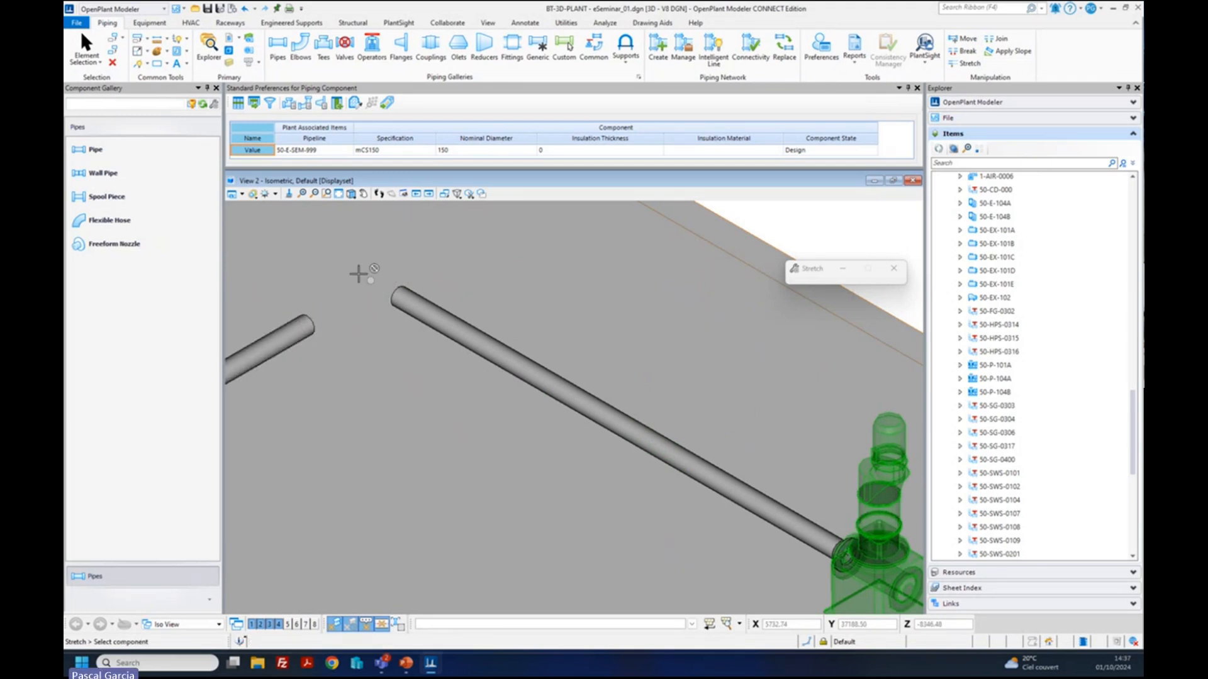
- Place a 150 mm pipe from the shortened vessel-side end to the end point of the pump-side pipe, closing the corner with an elbow
click(94, 150)
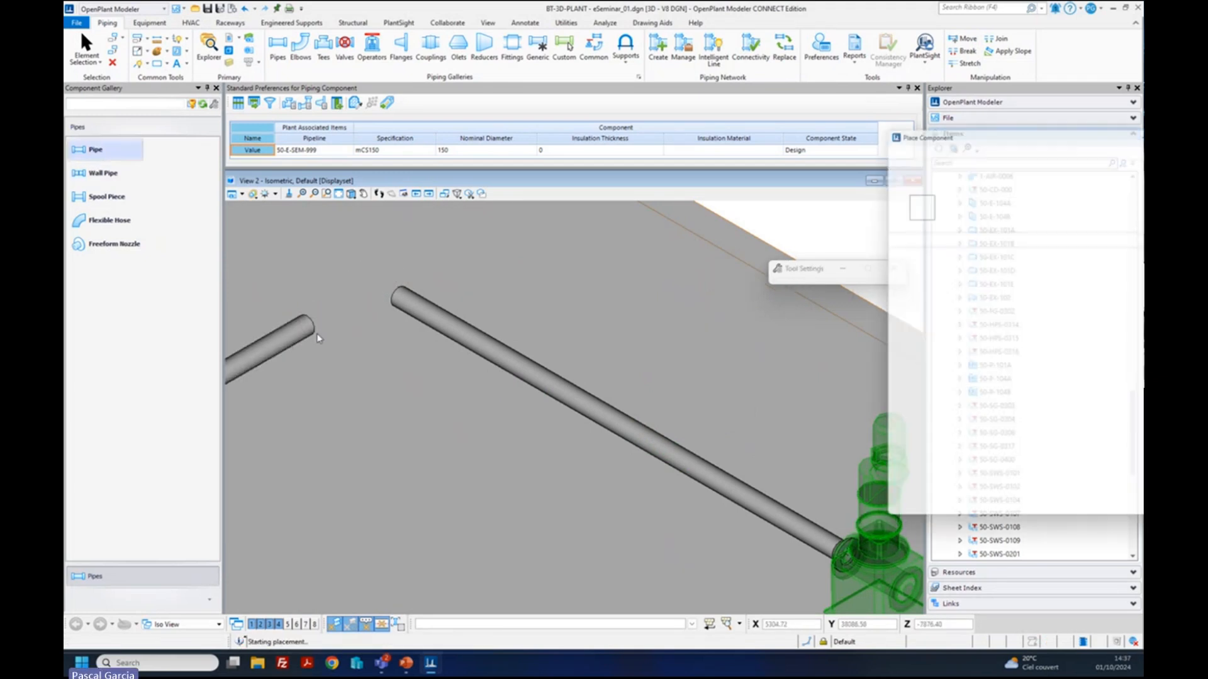
click(306, 324)
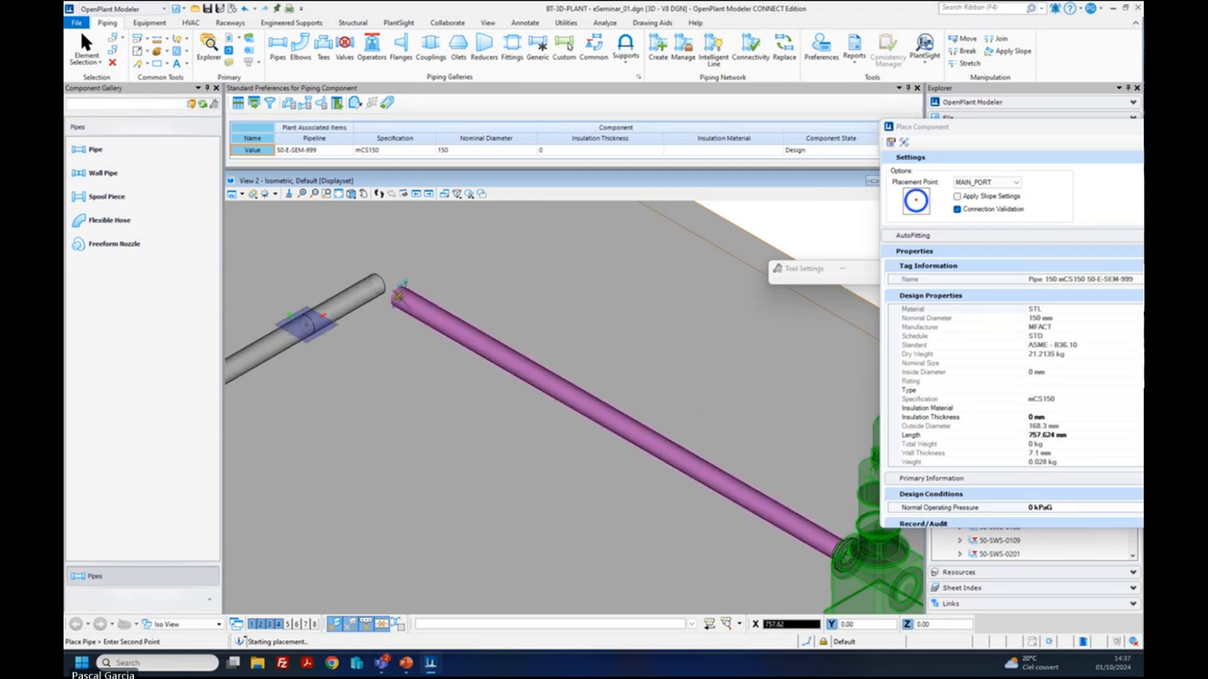
click(399, 294)
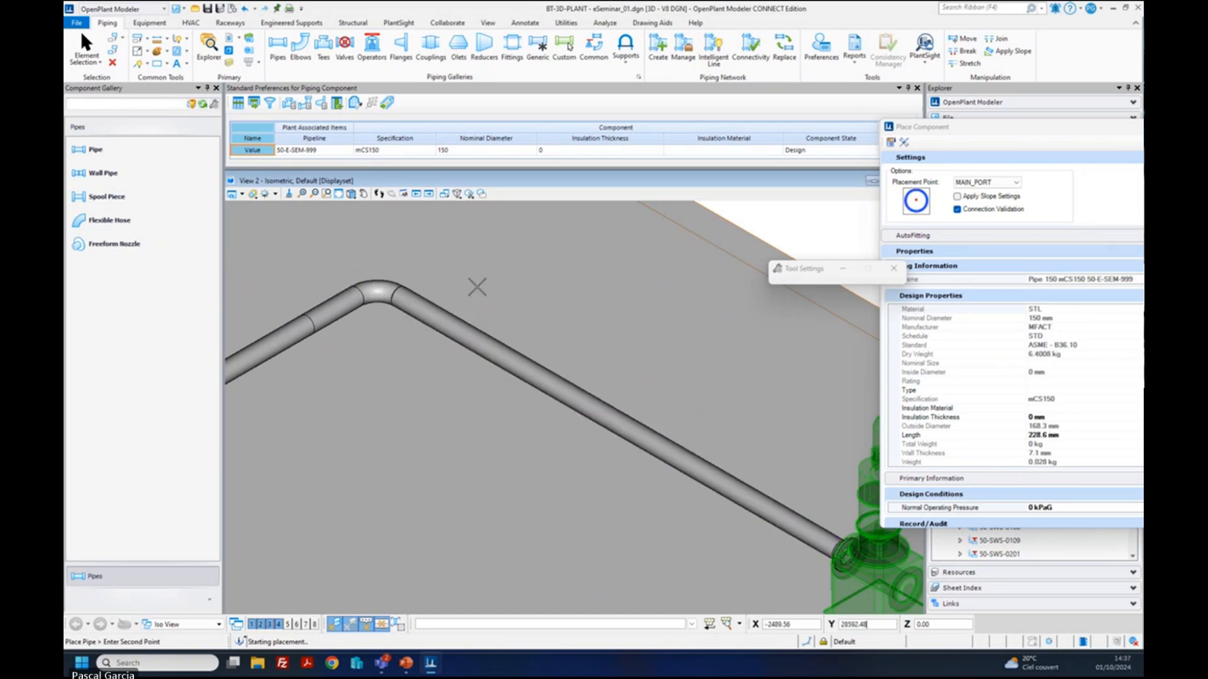
- Join the short pipe beside the new elbow with the in-line vessel-side pipe
click(993, 40)
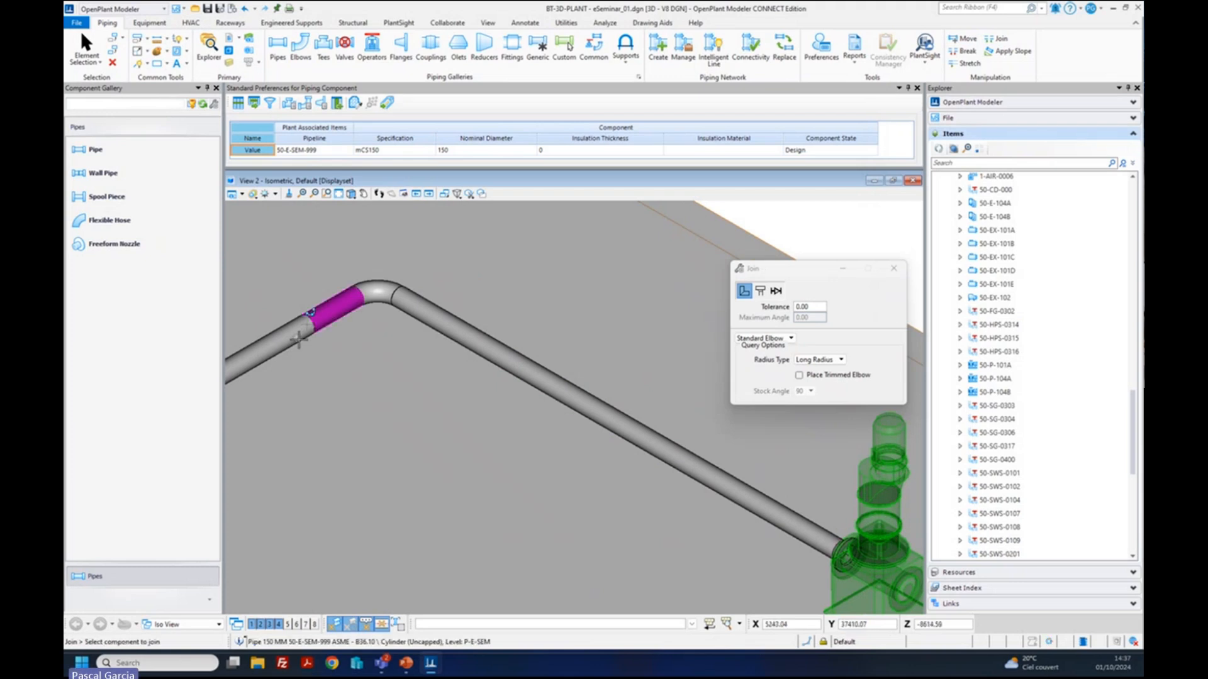
scroll(395, 295, up, 5)
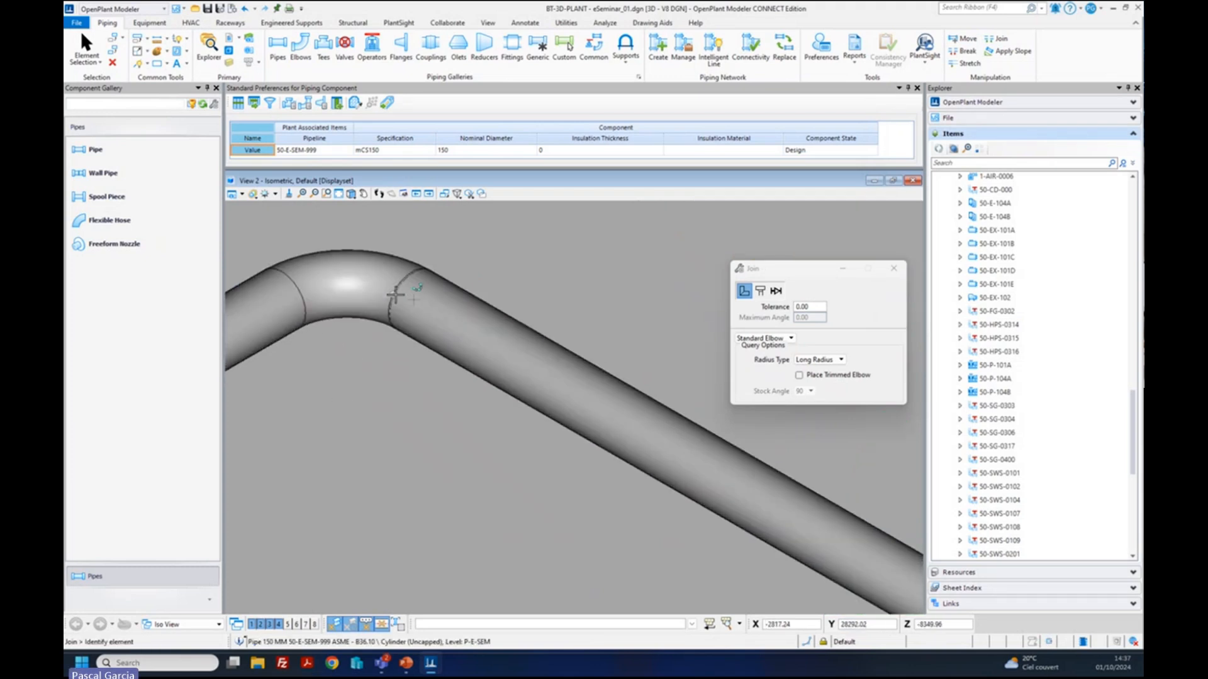
- Examine the new elbow close up and the whole pipe route between vessel and pump
scroll(397, 293, up, 1)
scroll(404, 263, down, 1)
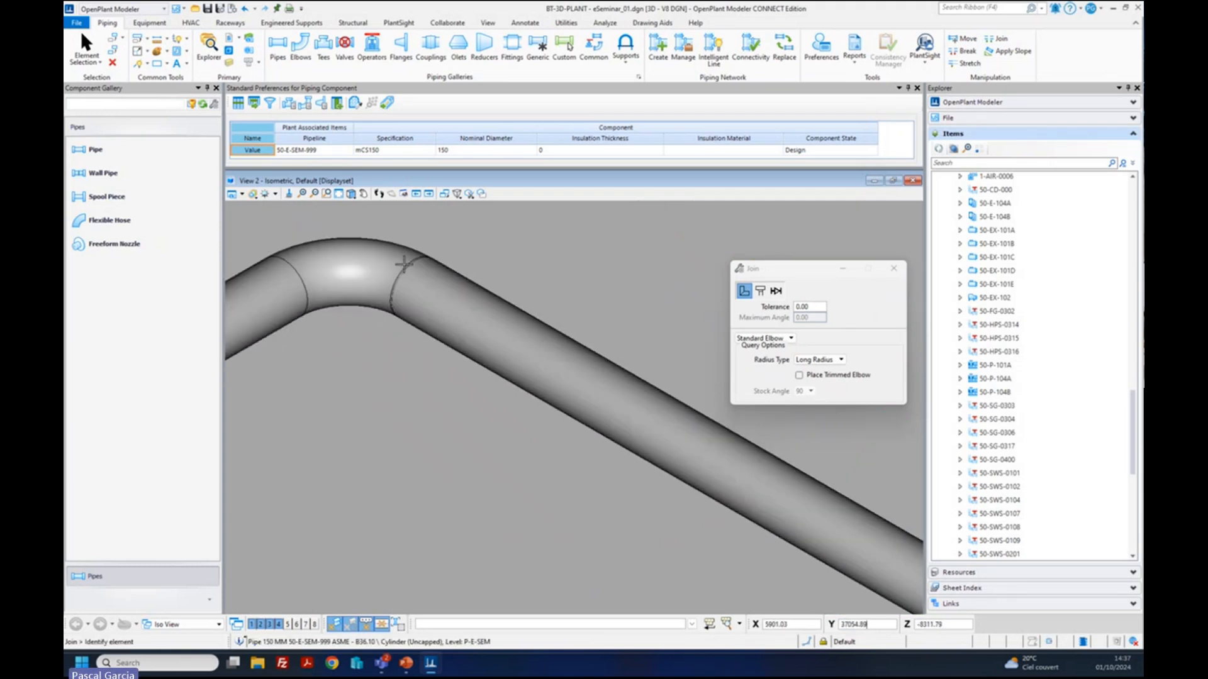
scroll(404, 264, down, 3)
scroll(410, 271, up, 2)
scroll(401, 239, down, 4)
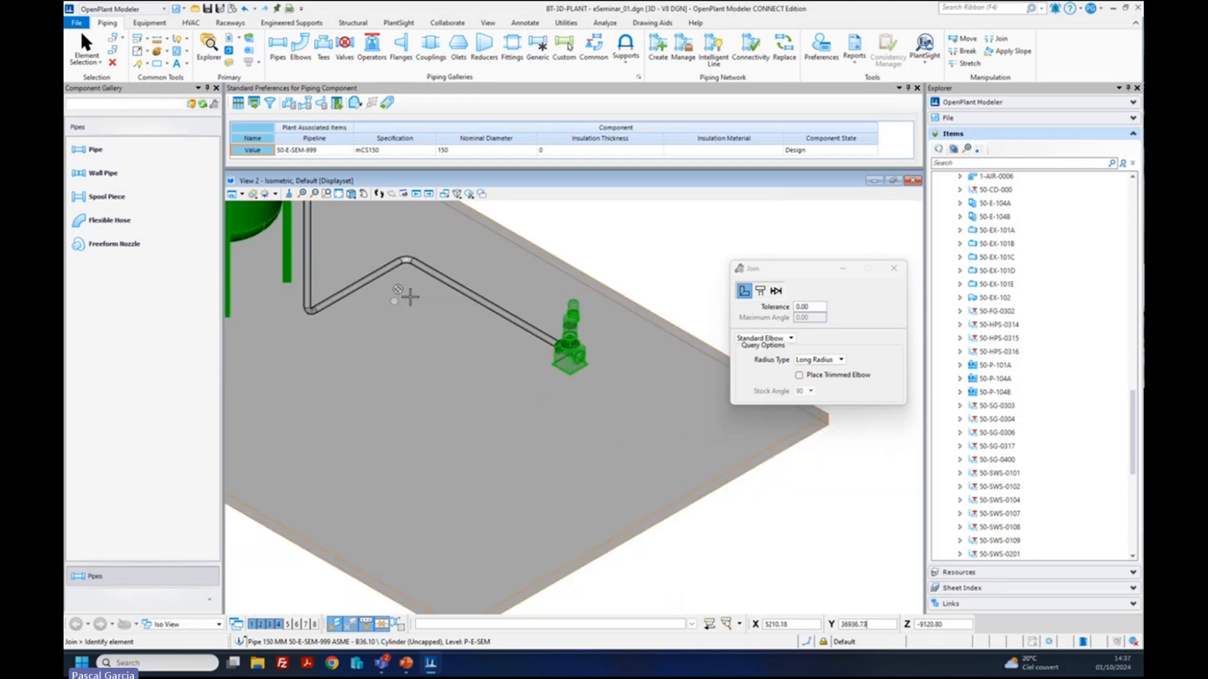
click(338, 194)
scroll(587, 404, up, 3)
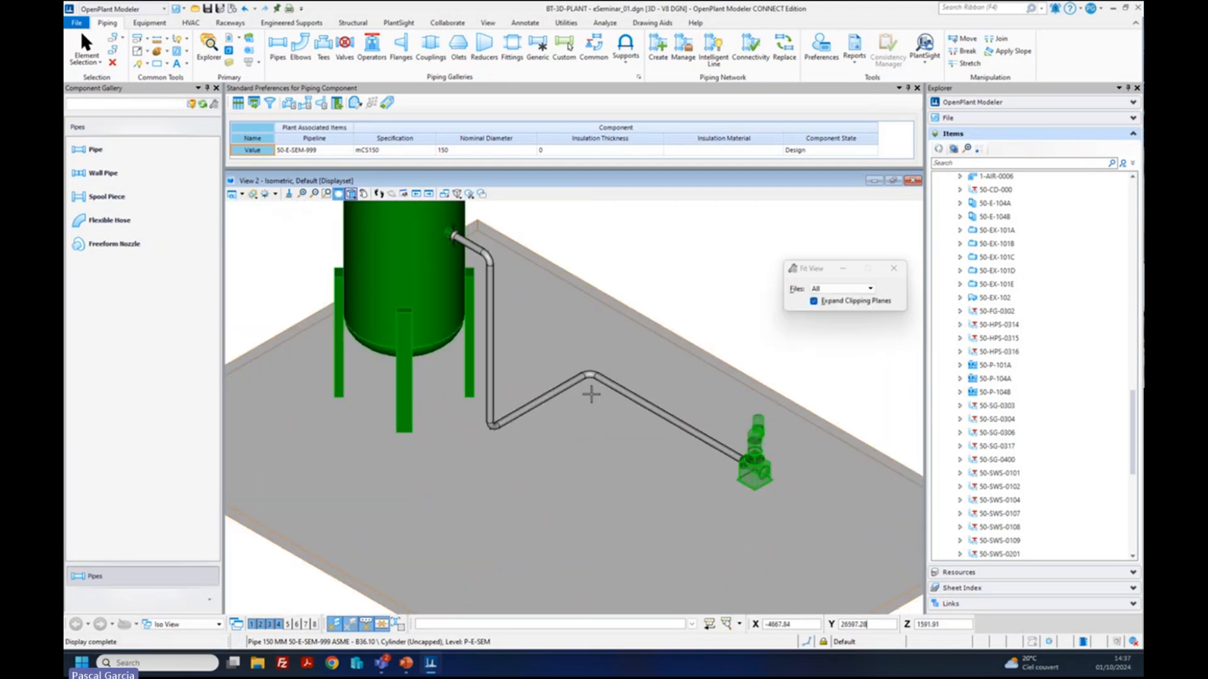
scroll(591, 395, down, 3)
scroll(719, 457, up, 3)
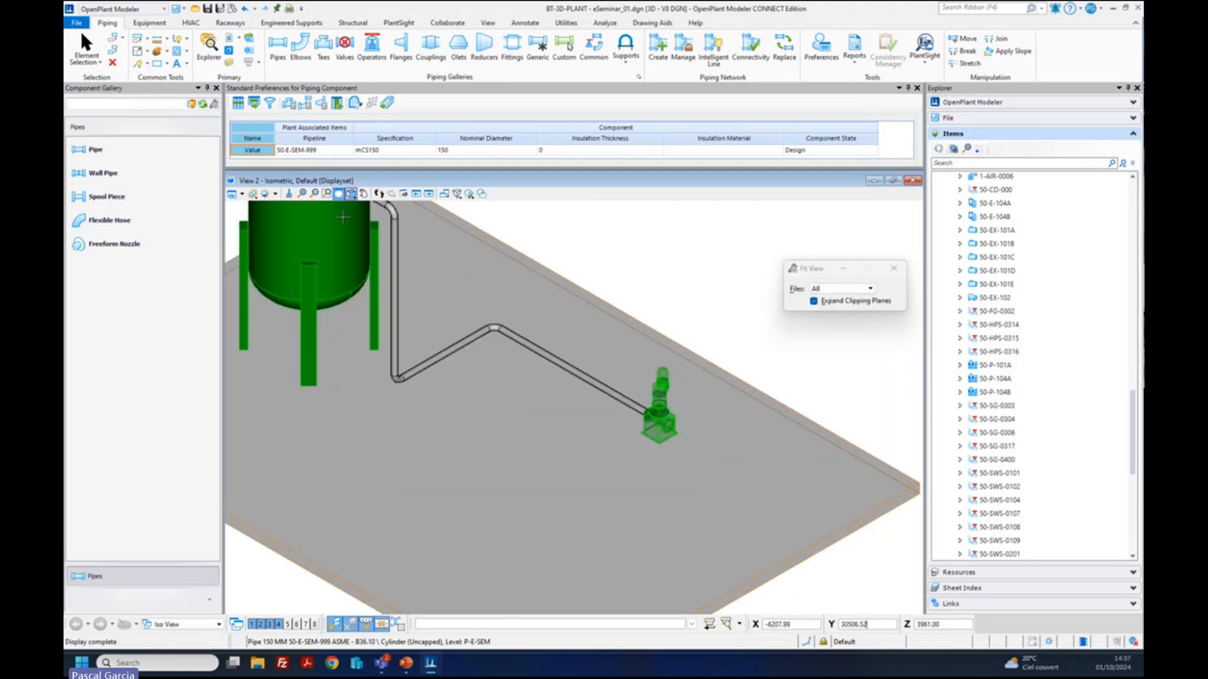
- Route a 100 mm pipe from the pump-side 150 mm pipe, rising about 640 mm, running parallel toward the pump and turning back down
click(482, 151)
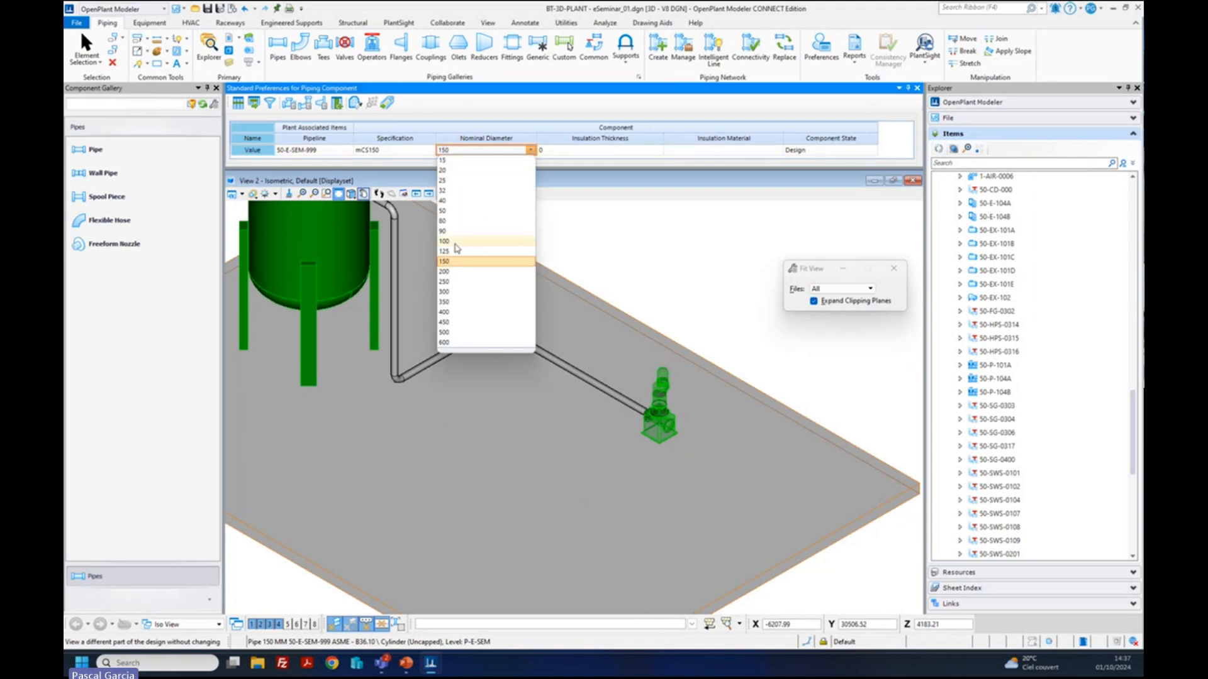
click(455, 243)
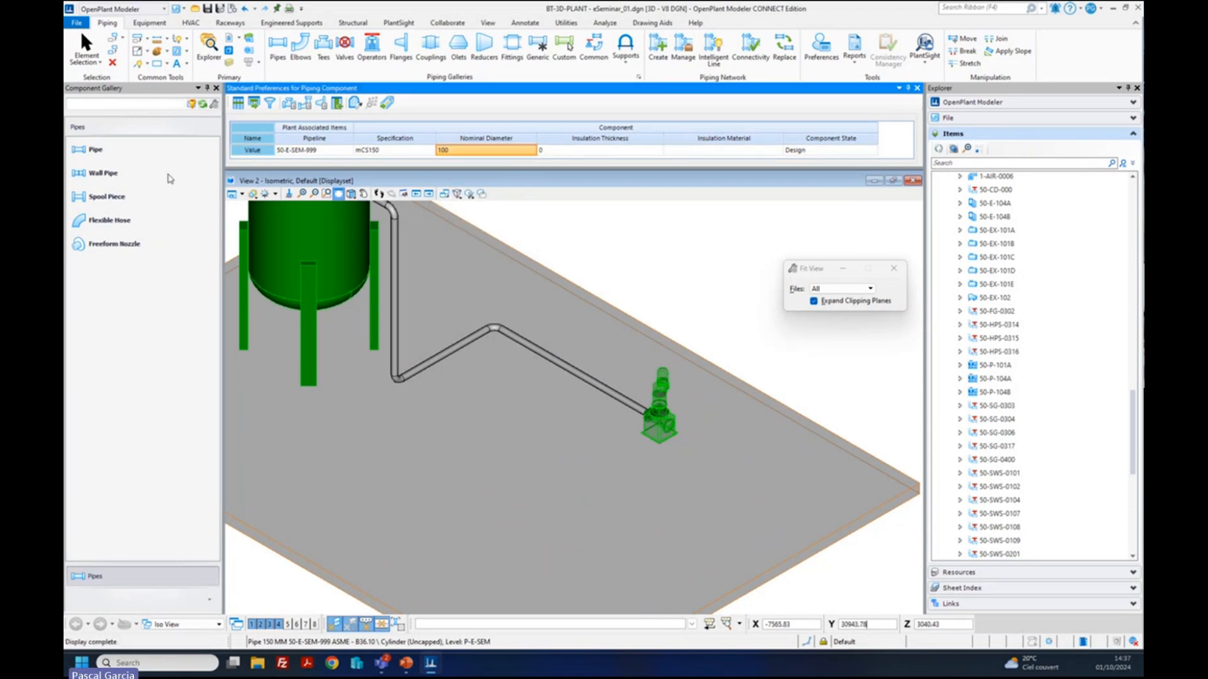
click(76, 151)
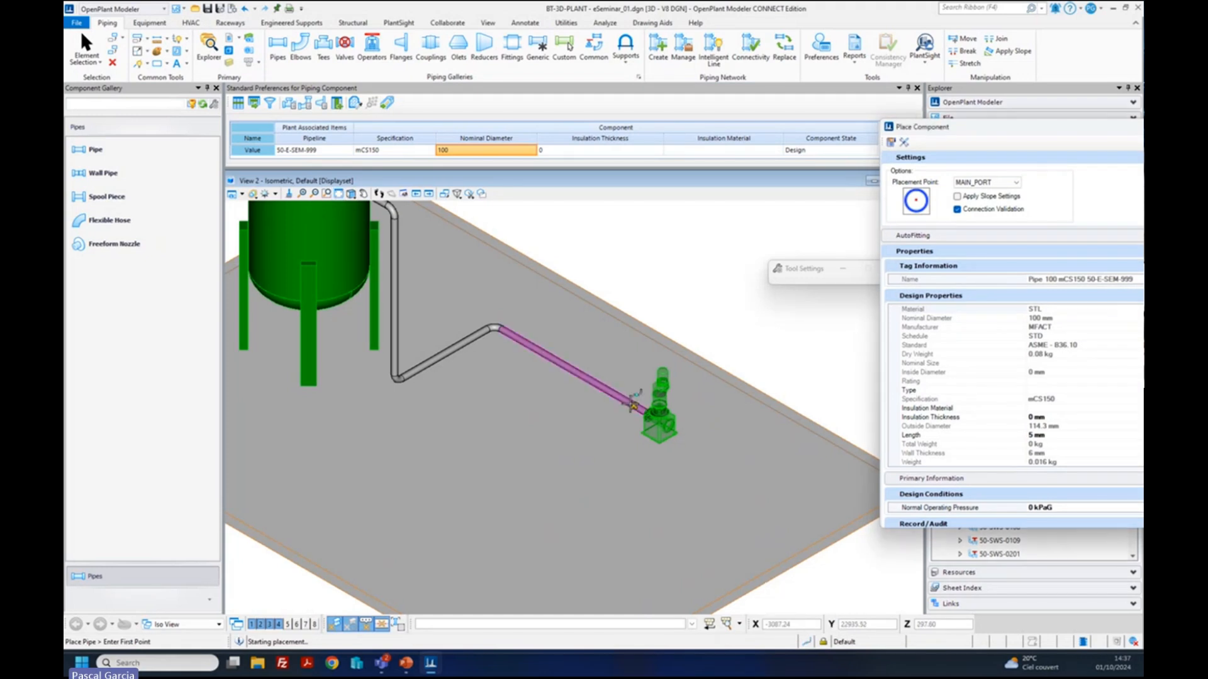
click(529, 345)
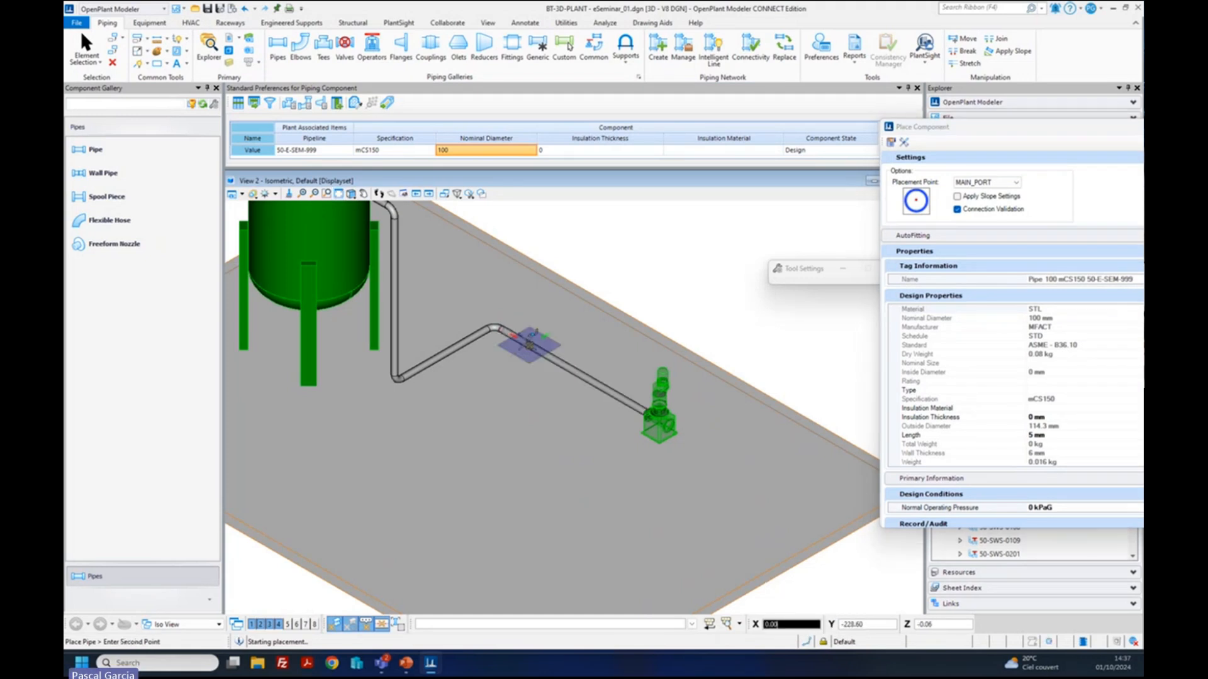
click(651, 326)
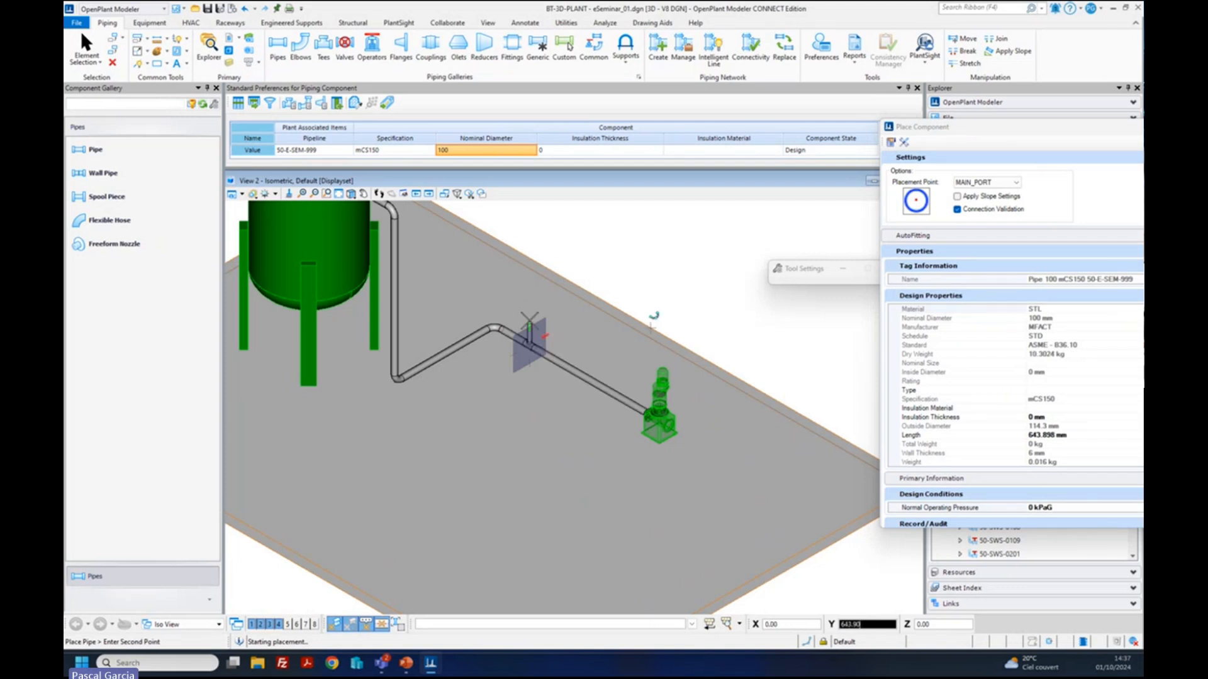
scroll(529, 349, up, 4)
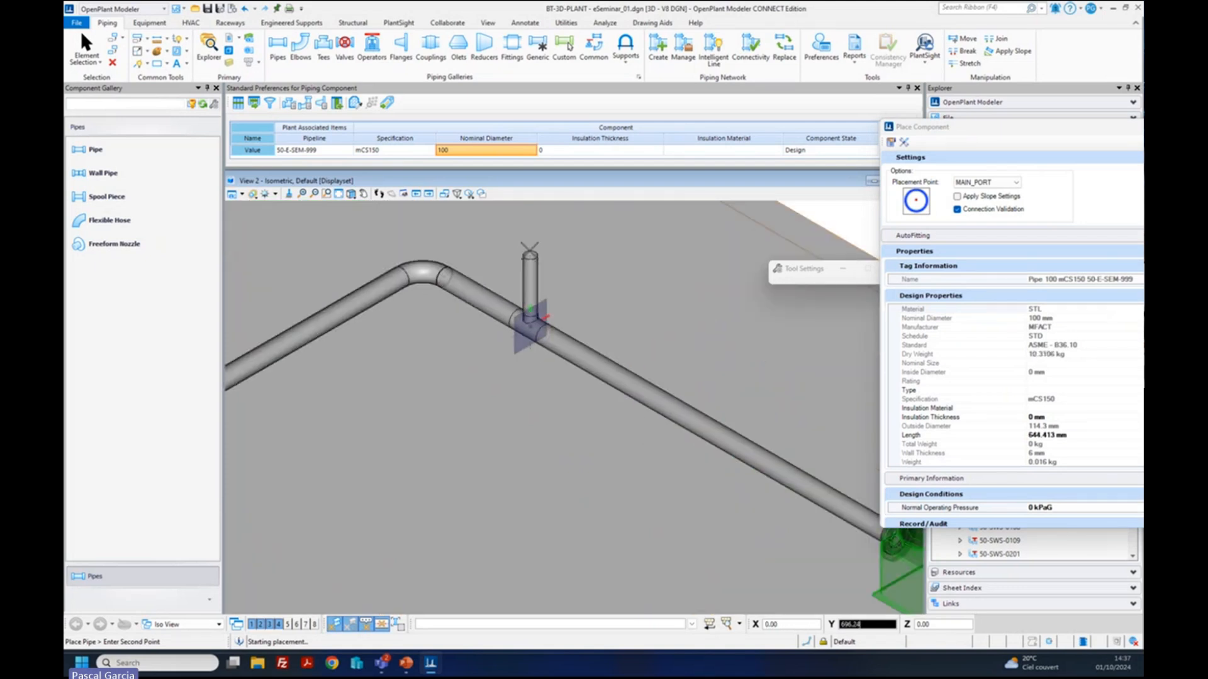
scroll(530, 252, down, 3)
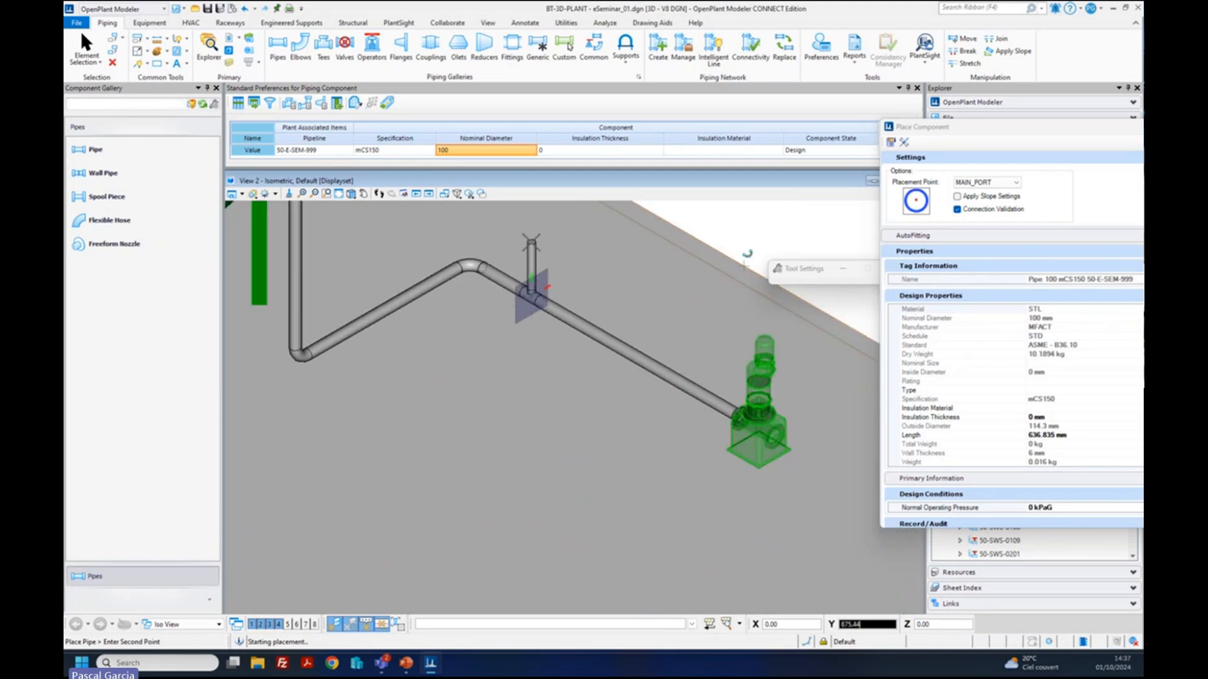
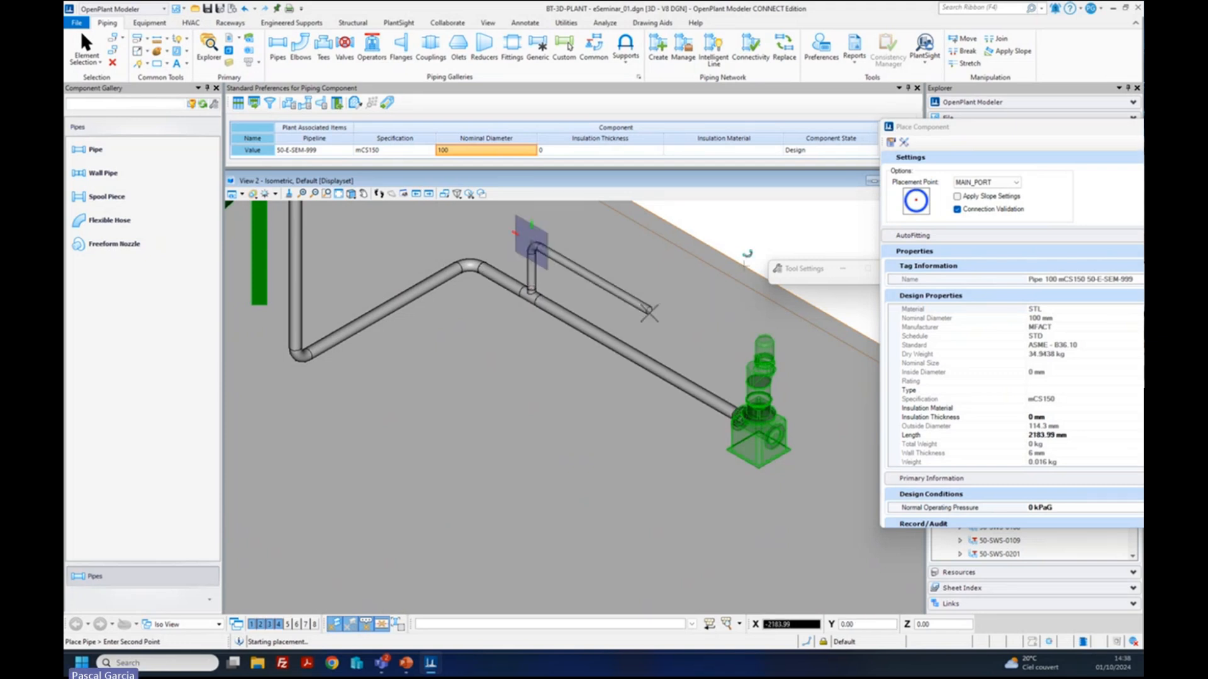
click(660, 319)
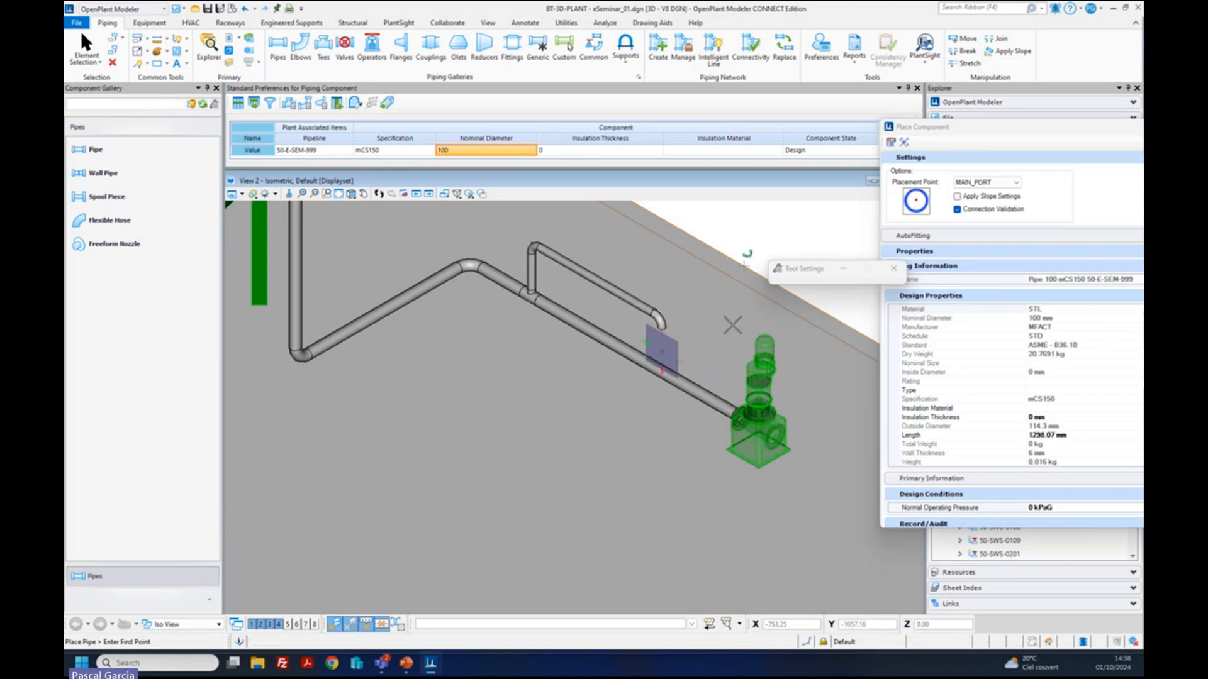
right_click(732, 324)
- Join the free lower end of the 100 mm bypass to the 150 mm pipe below it as a branch
click(1000, 39)
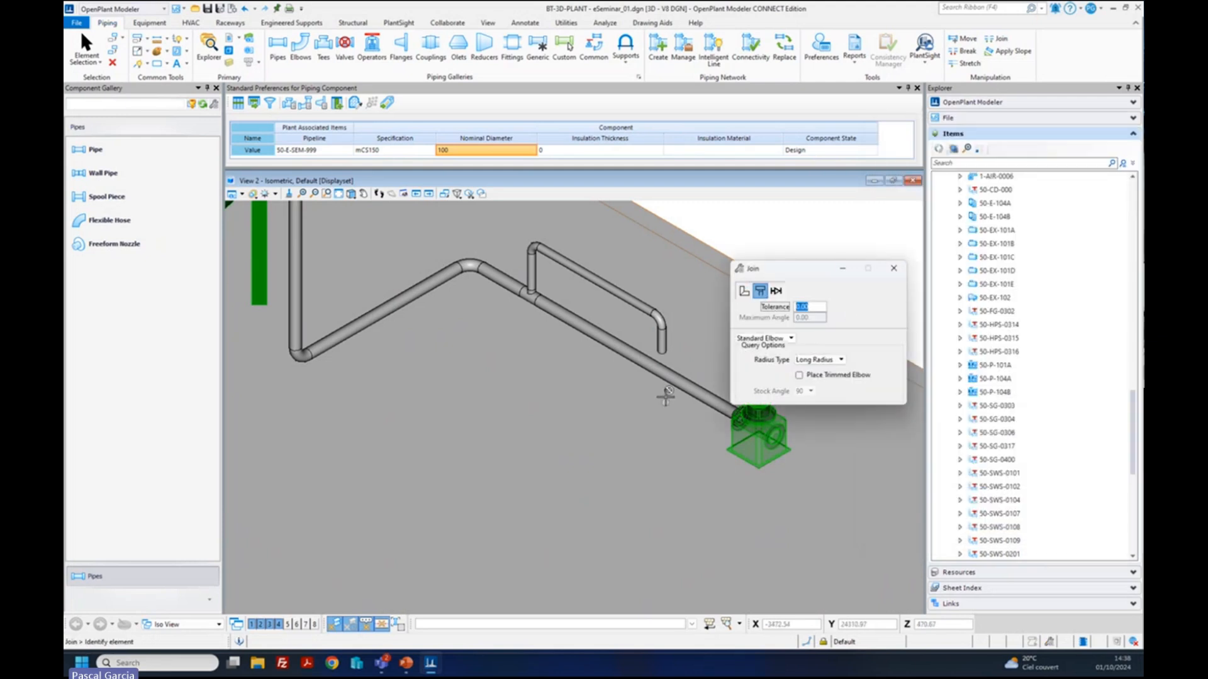
click(662, 346)
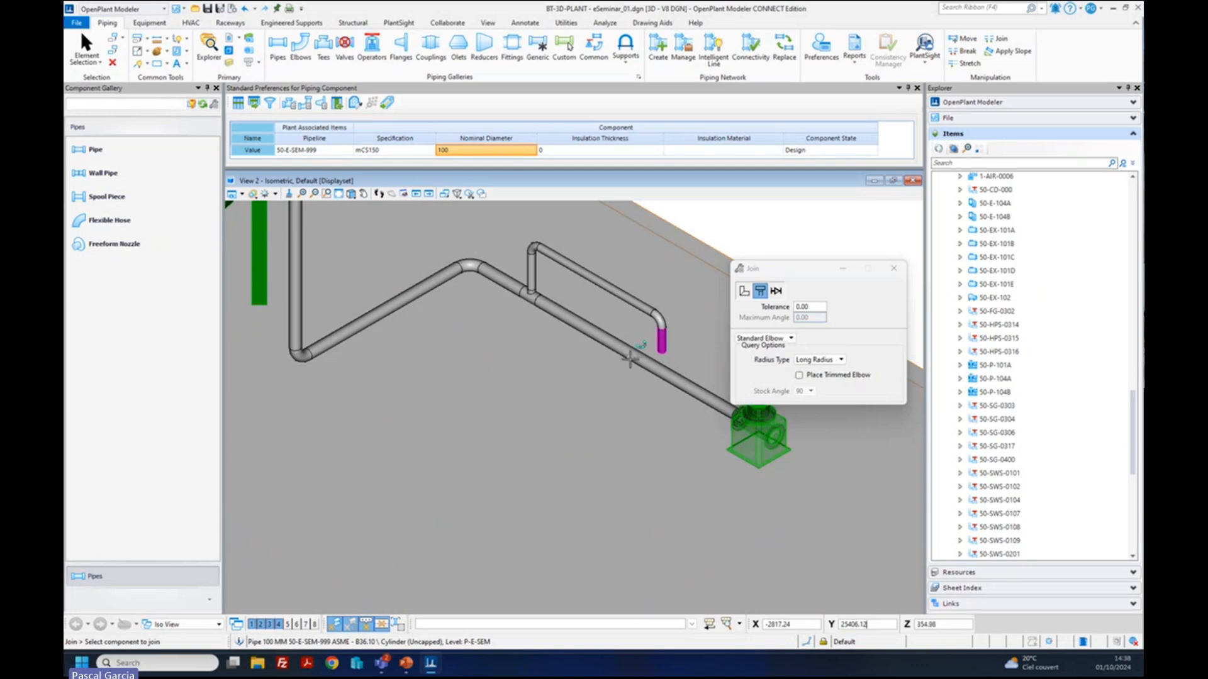
click(633, 437)
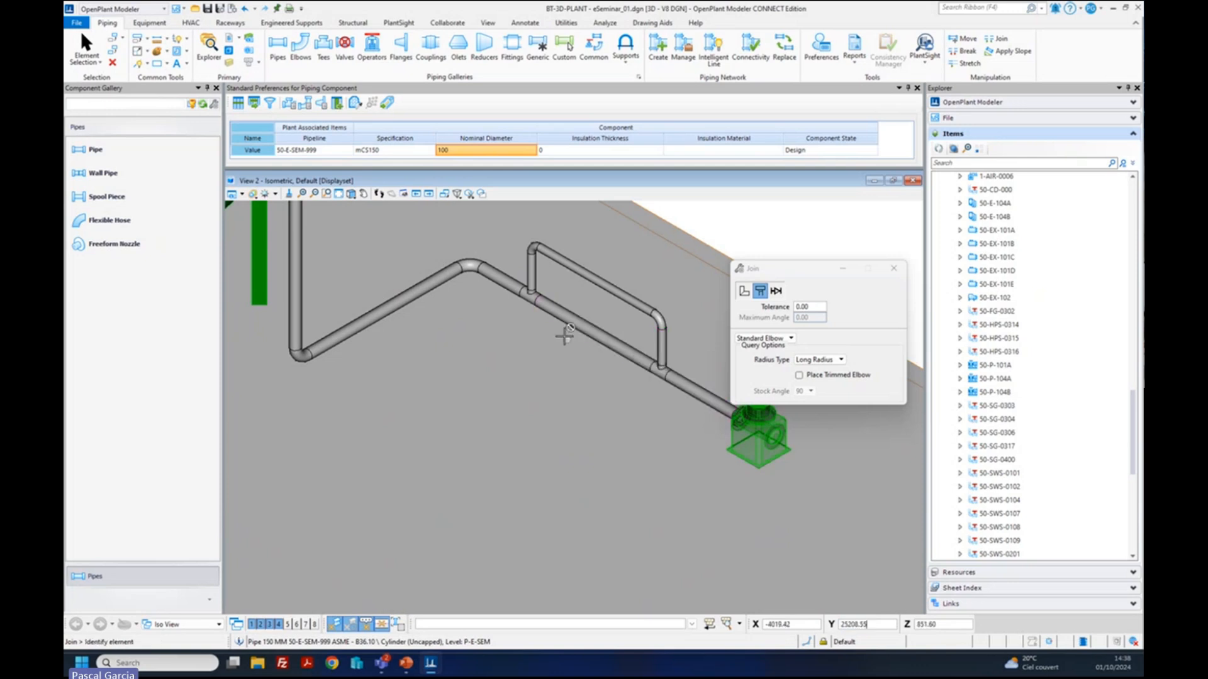
click(893, 268)
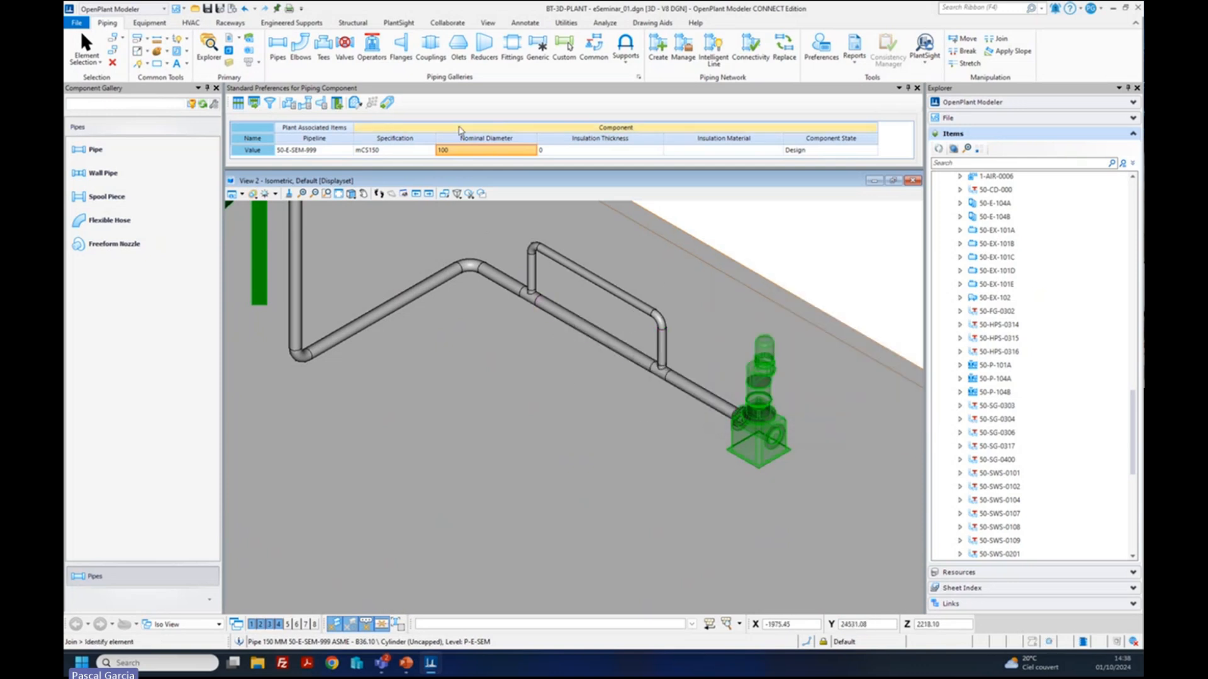
- Place a 100 mm flanged, raised-face CL150 ball valve midway along the bypass's upper pipe run
click(345, 47)
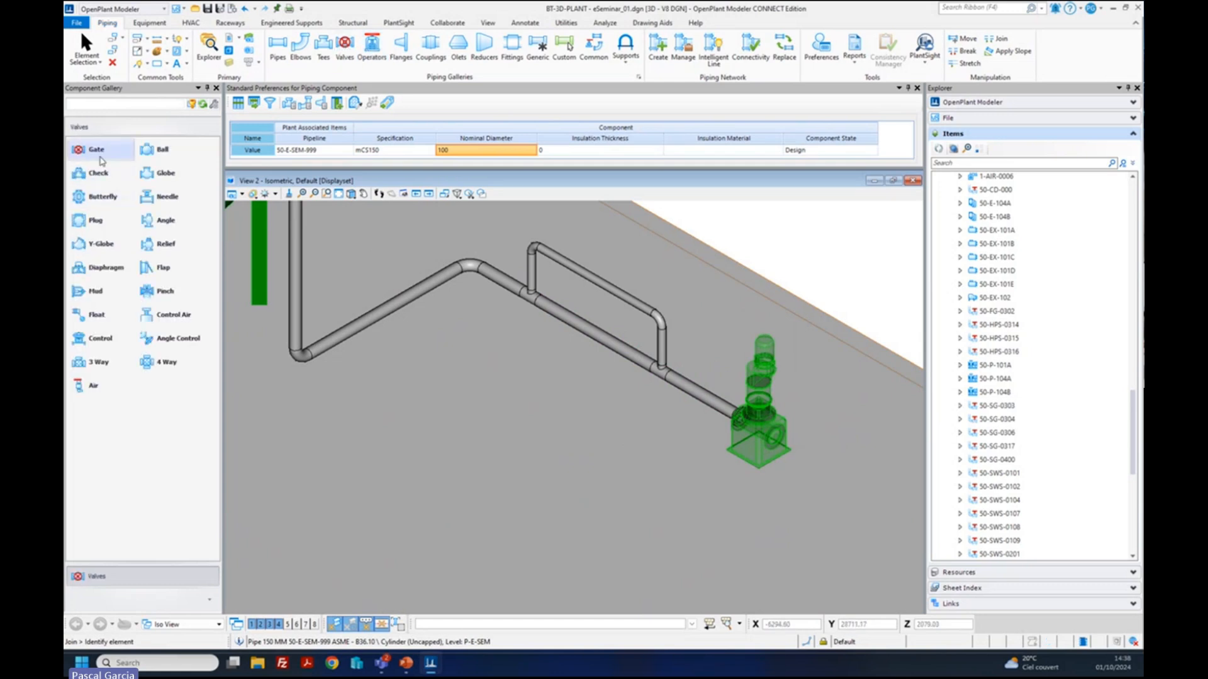
click(147, 156)
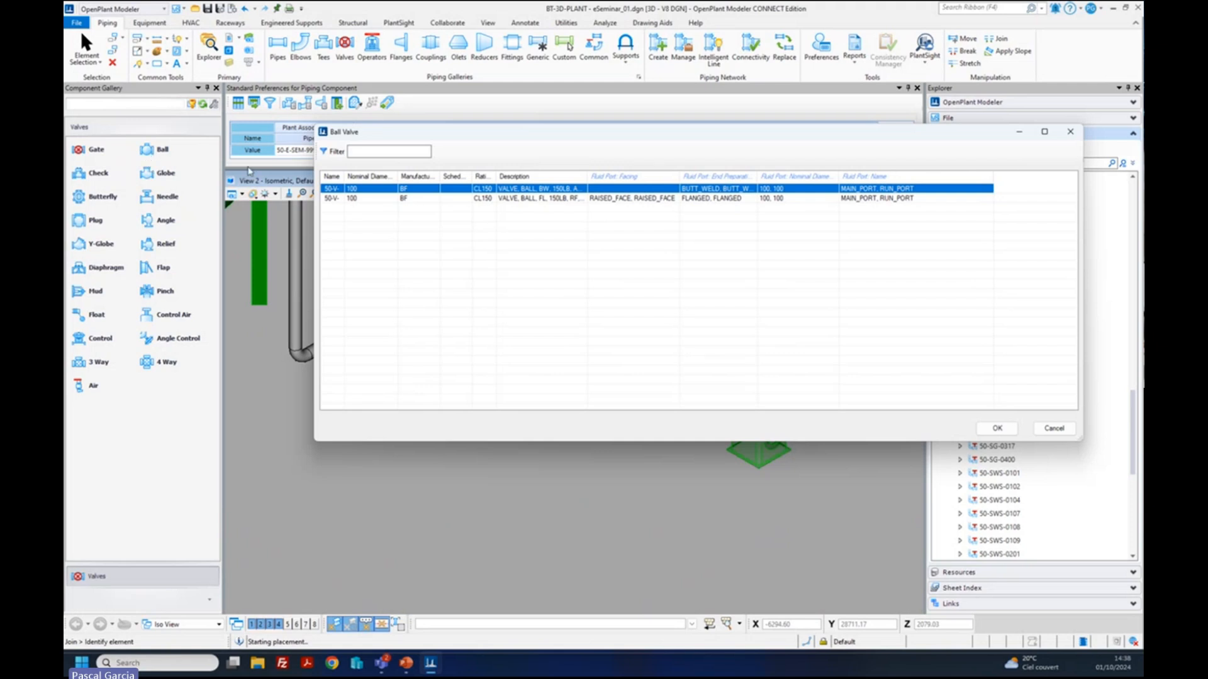
click(416, 200)
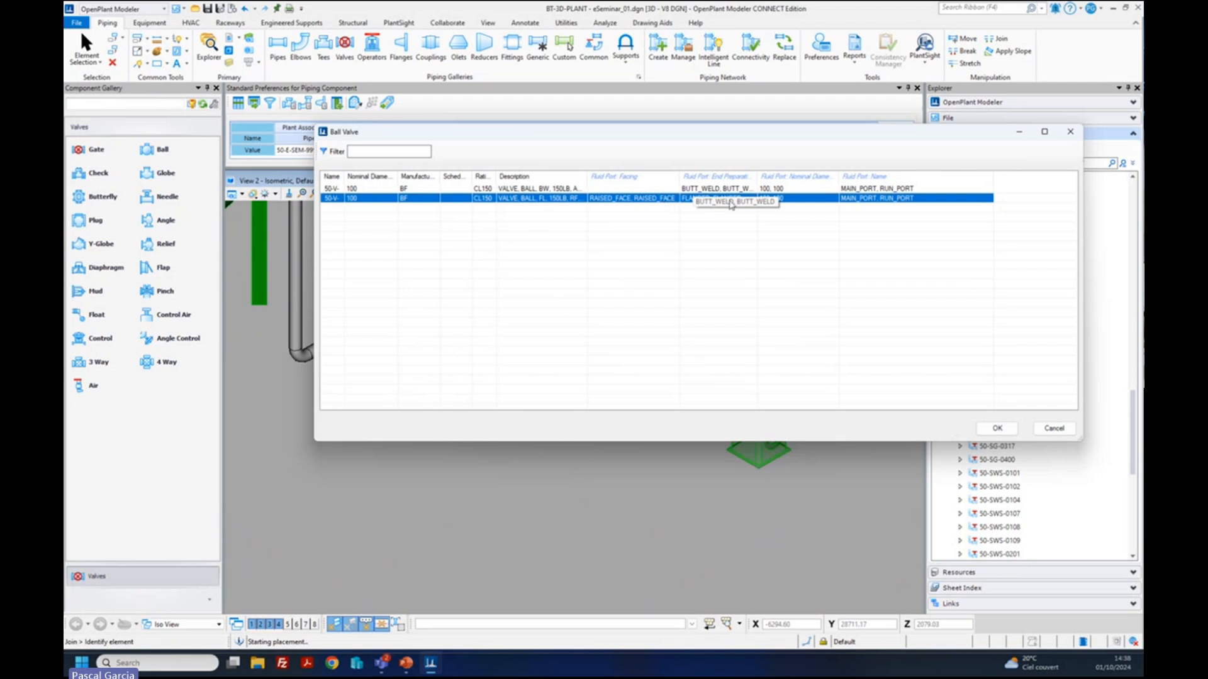
click(991, 430)
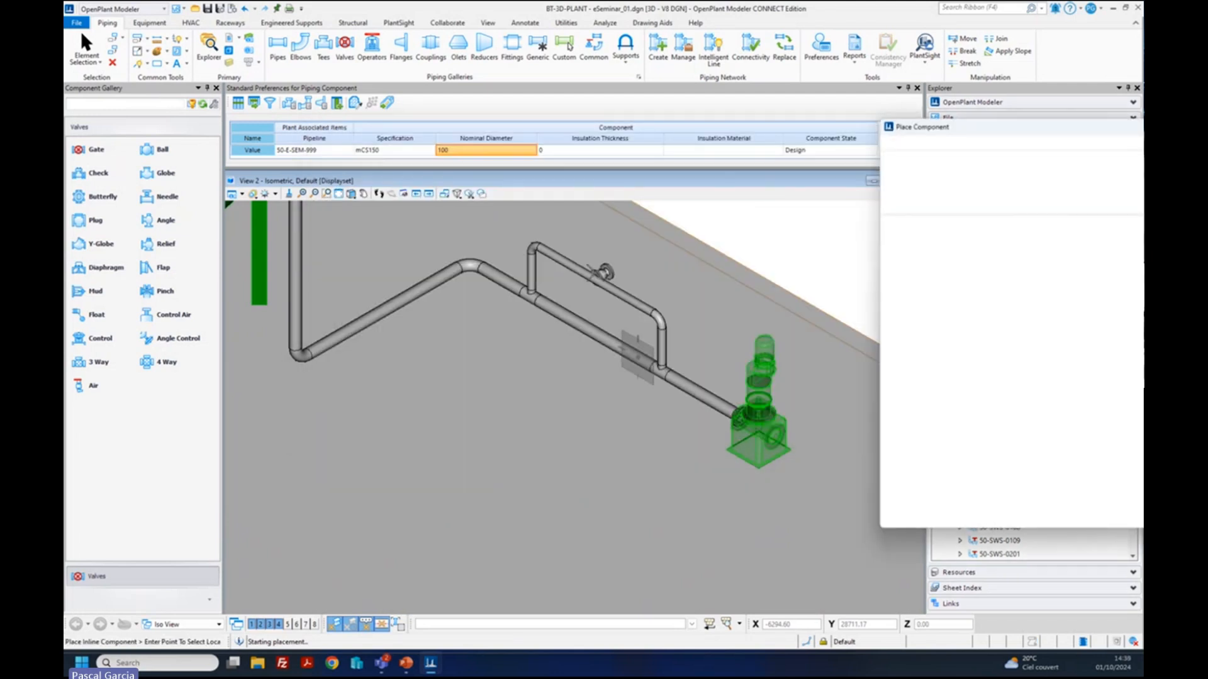
click(596, 280)
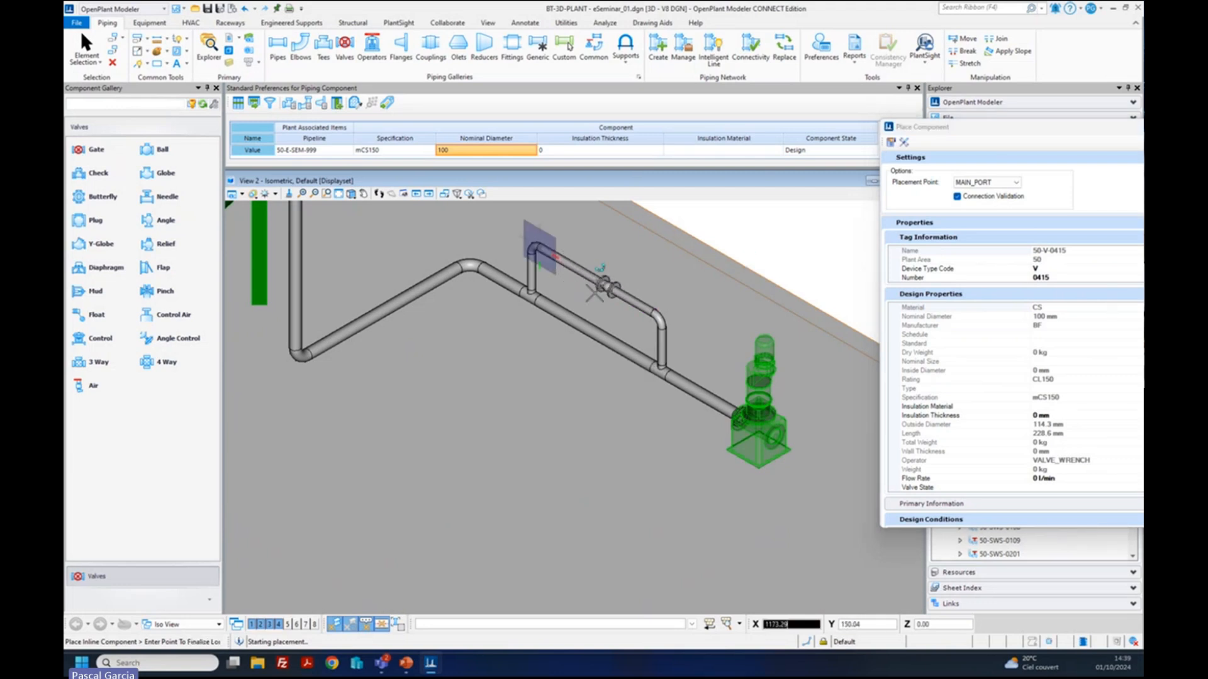
click(596, 282)
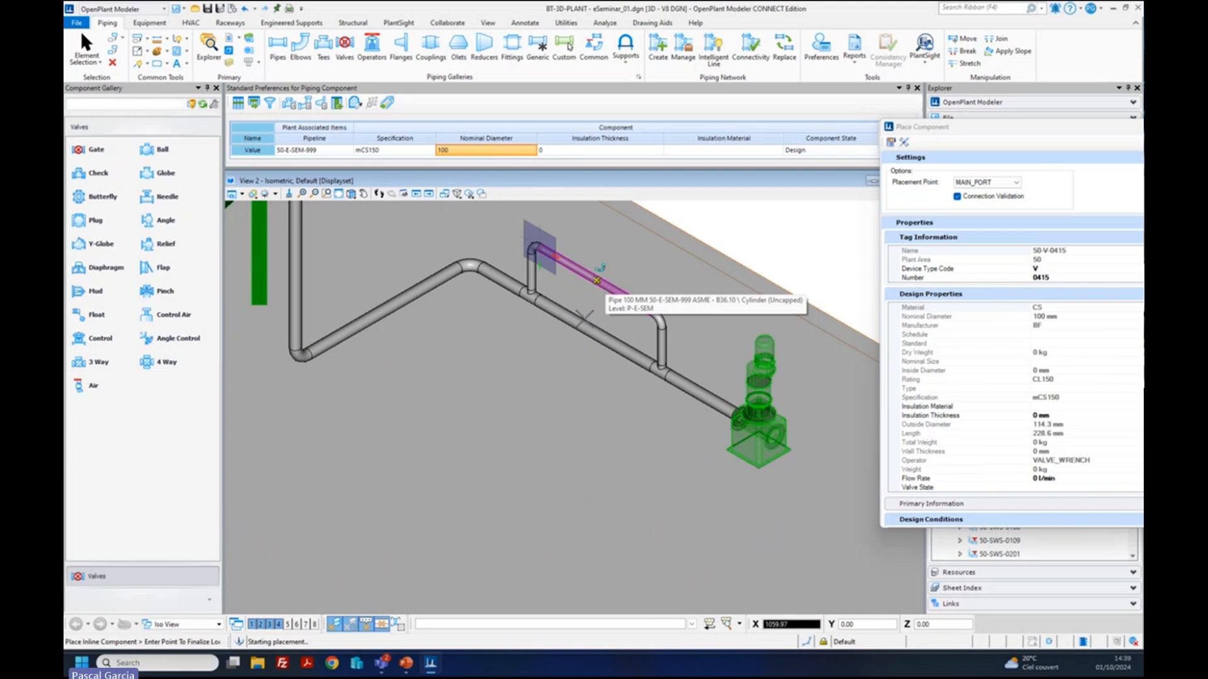
click(597, 280)
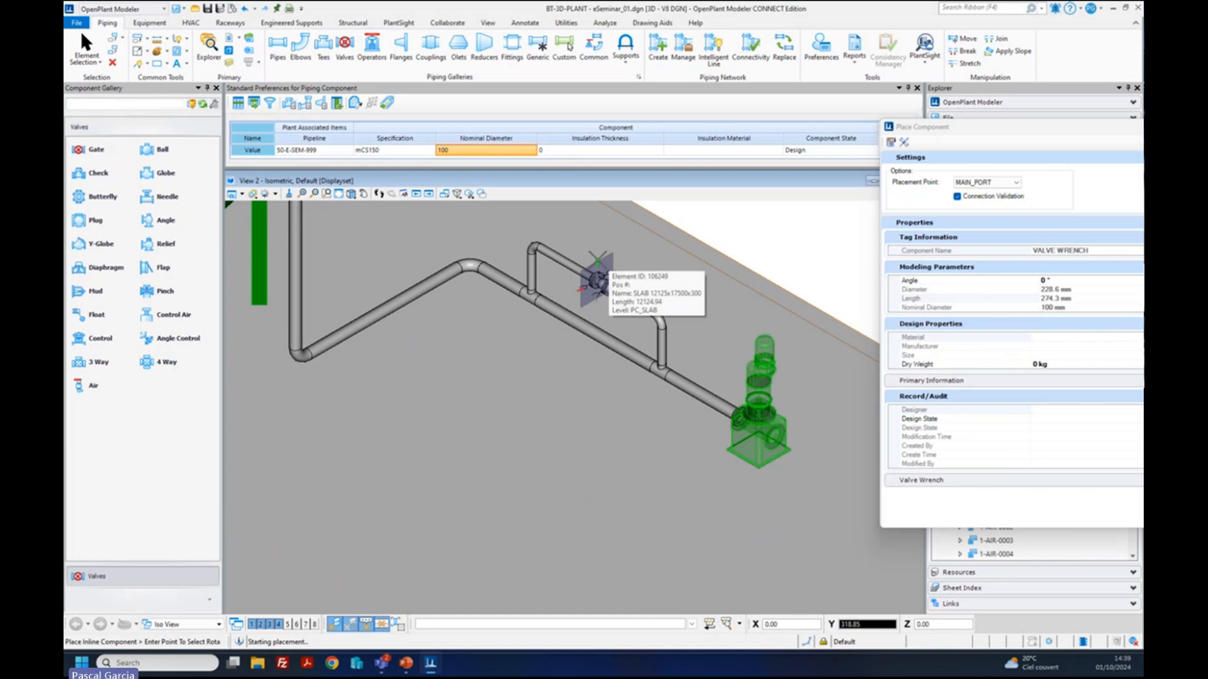
click(597, 280)
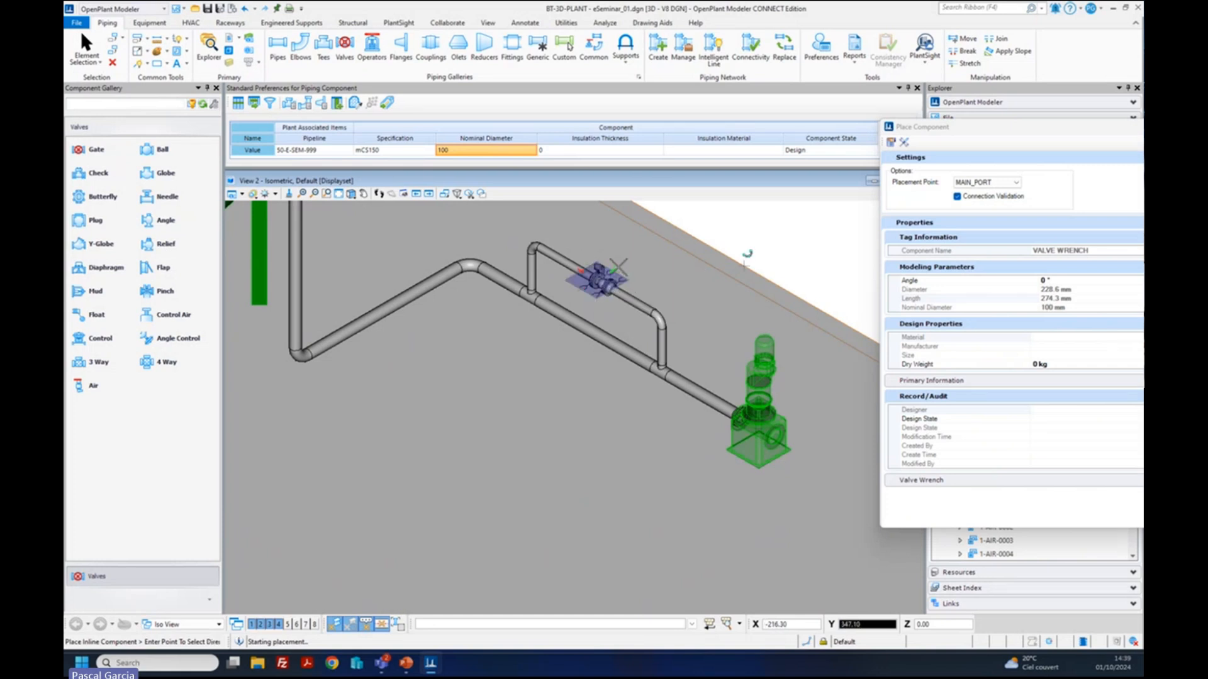
click(620, 272)
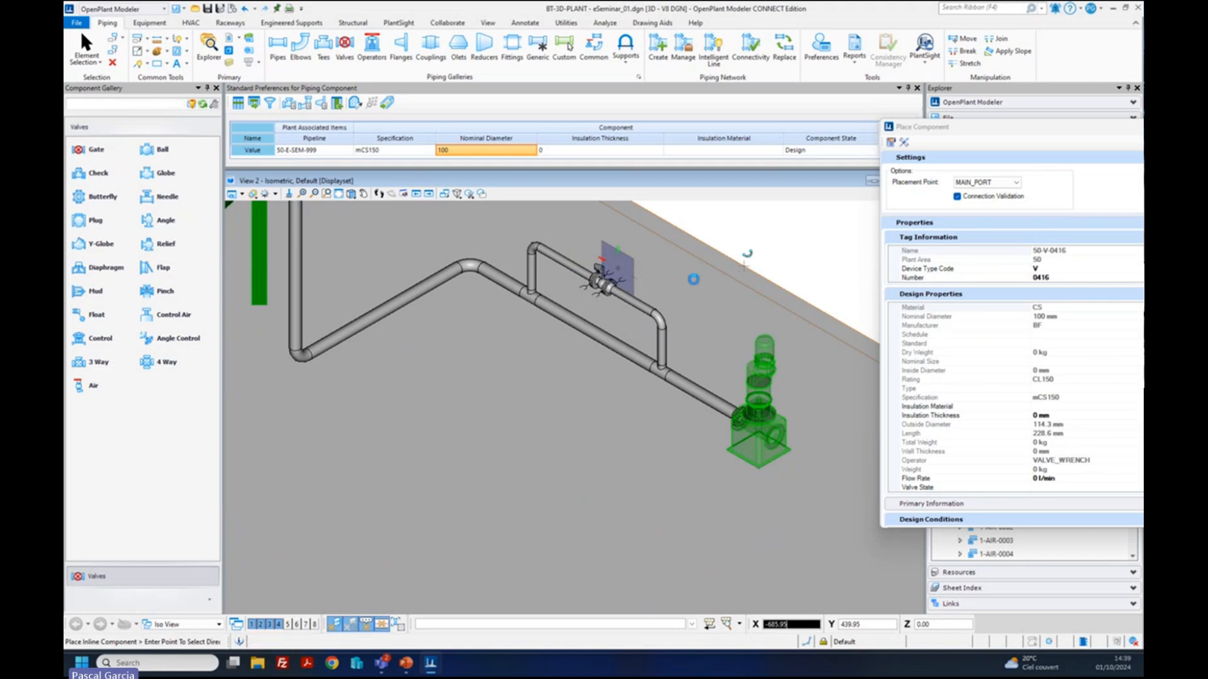
key(Escape)
- Place a 150 mm butt-weld CL150 gate valve in the main pipe between the two bypass tees, with its handwheel facing sideways
click(465, 151)
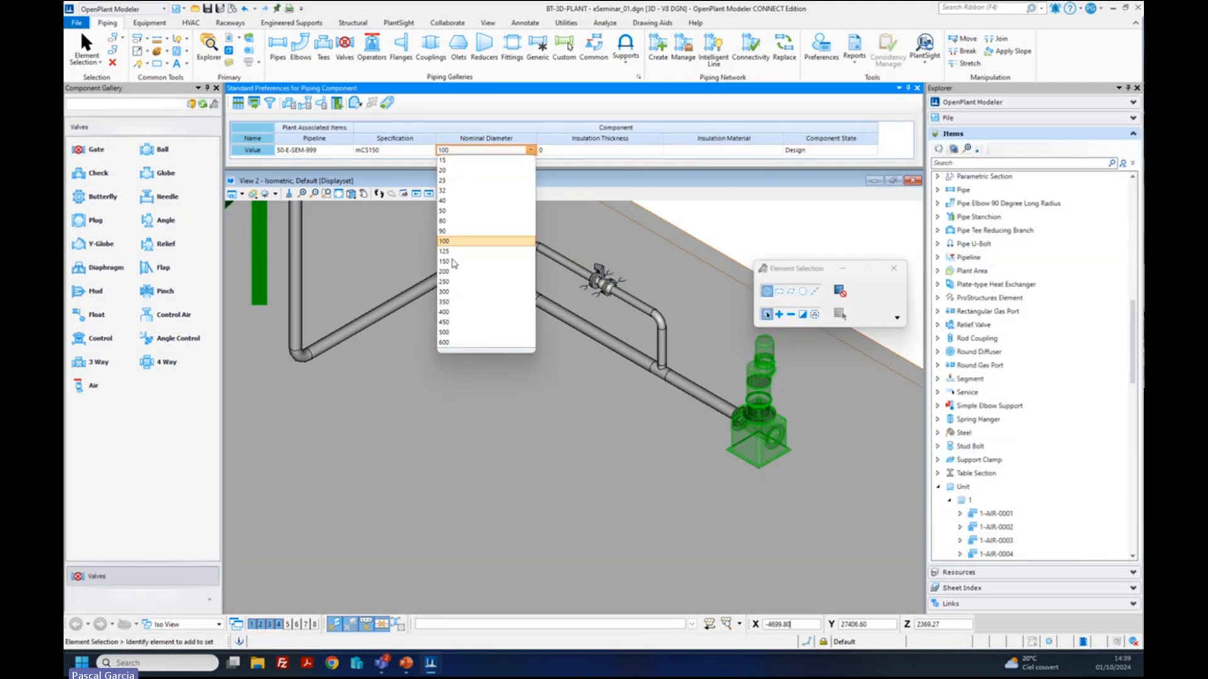
click(457, 262)
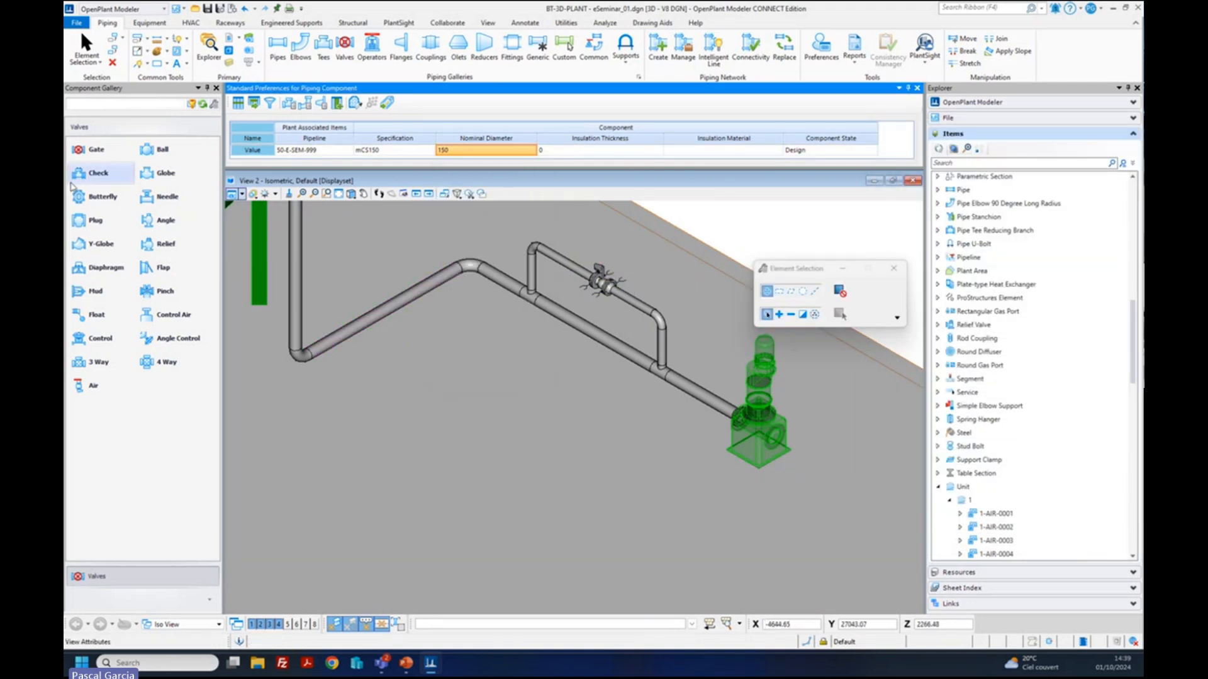
click(95, 151)
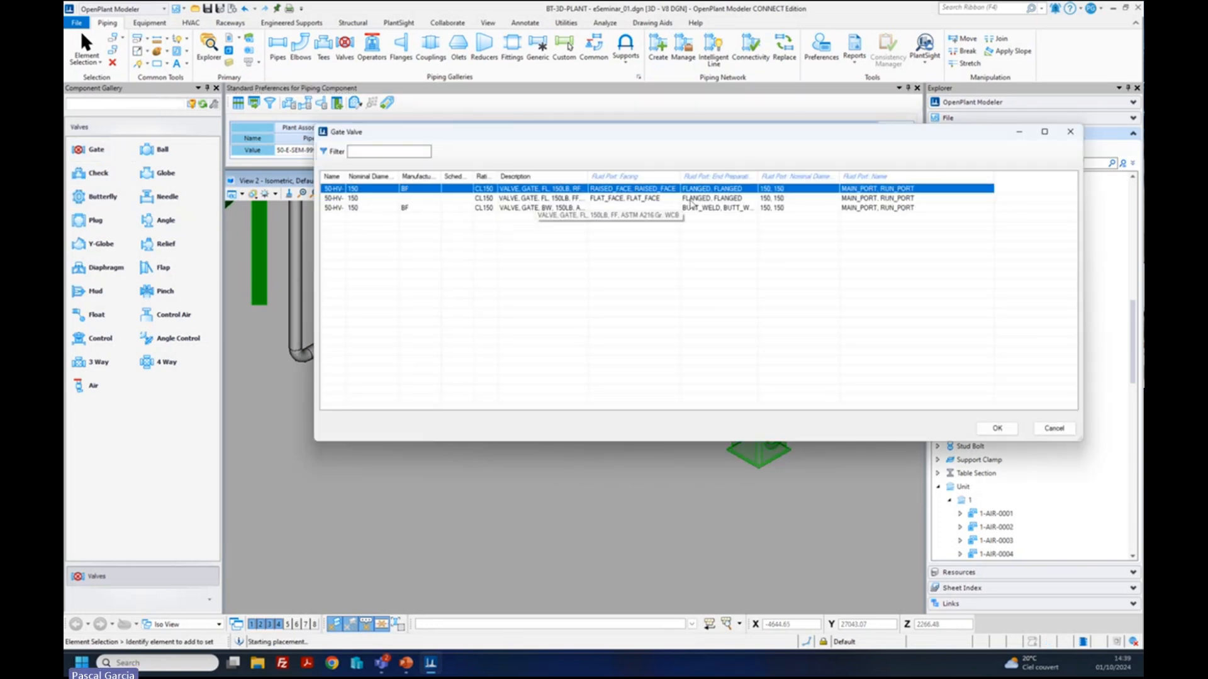
click(696, 209)
click(990, 429)
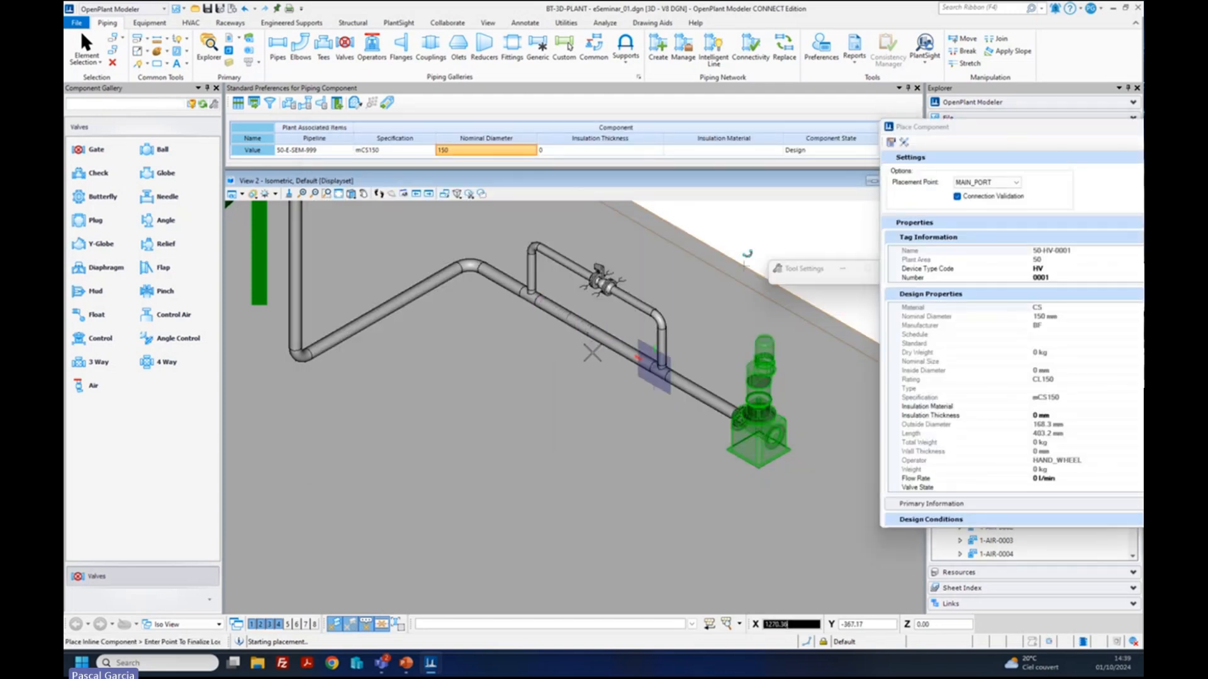
click(585, 394)
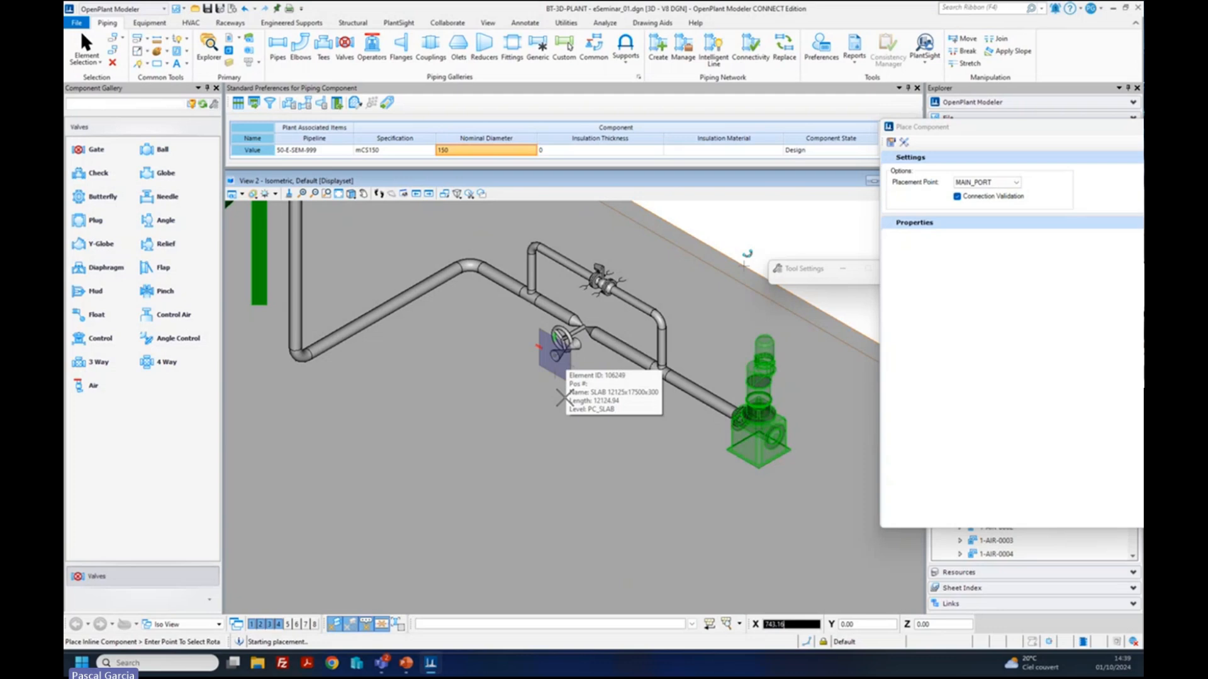
click(573, 427)
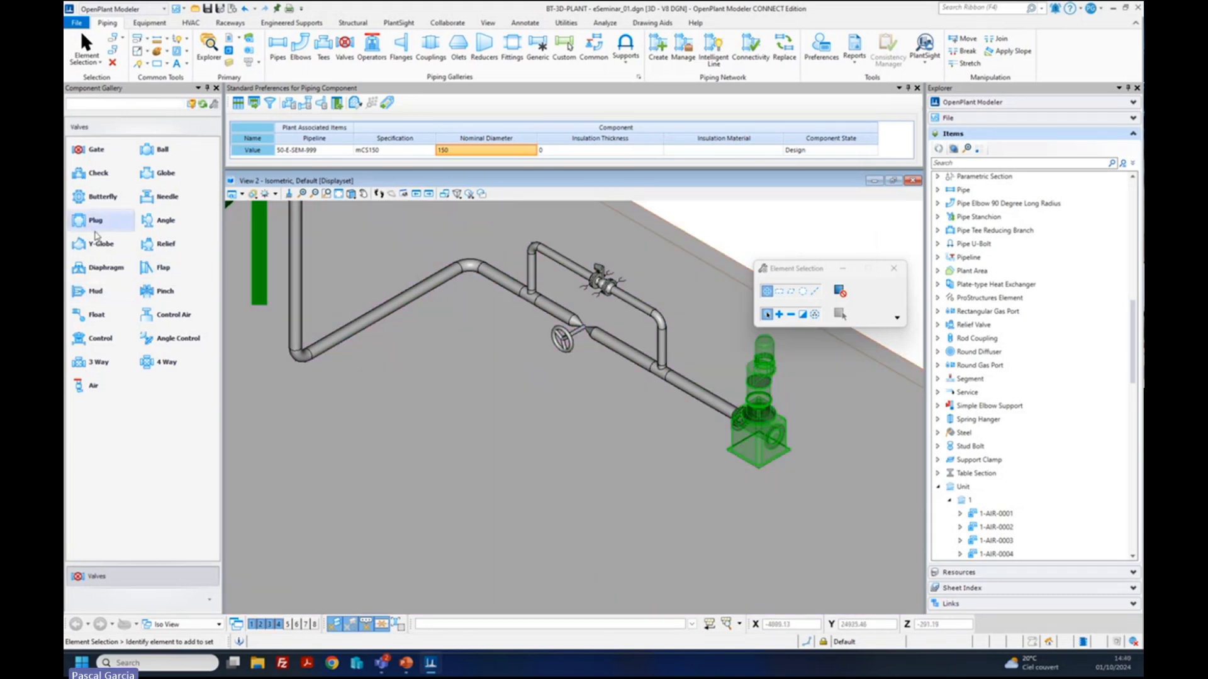
- Open the selection of 150 mm butterfly valves for placement
click(105, 200)
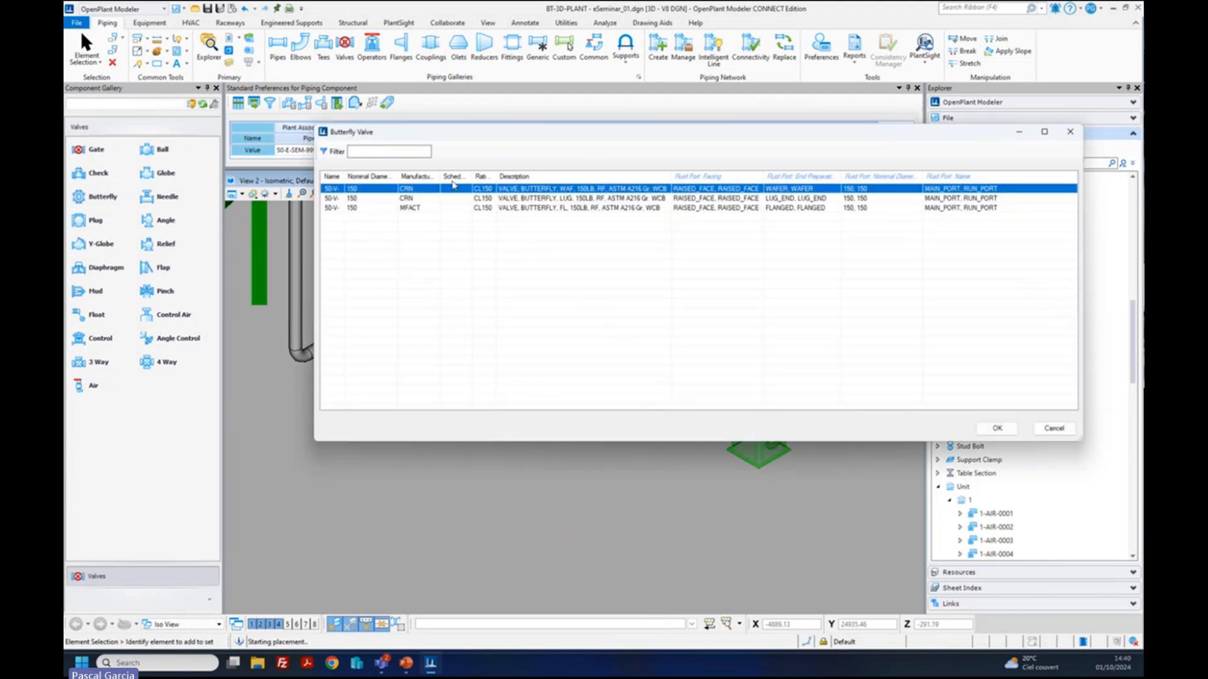
- Place the 150 mm CL150 wafer butterfly valve in the horizontal pipe near the riser elbow, with its wrench operator pointing upward
click(997, 427)
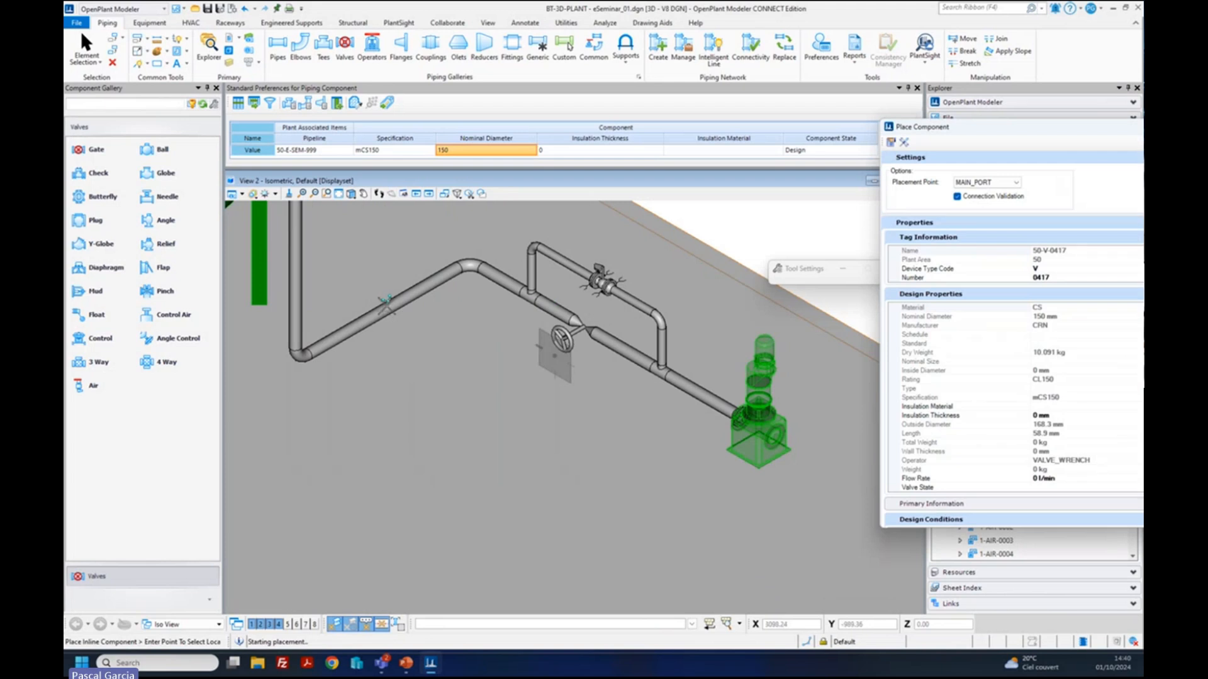
click(315, 349)
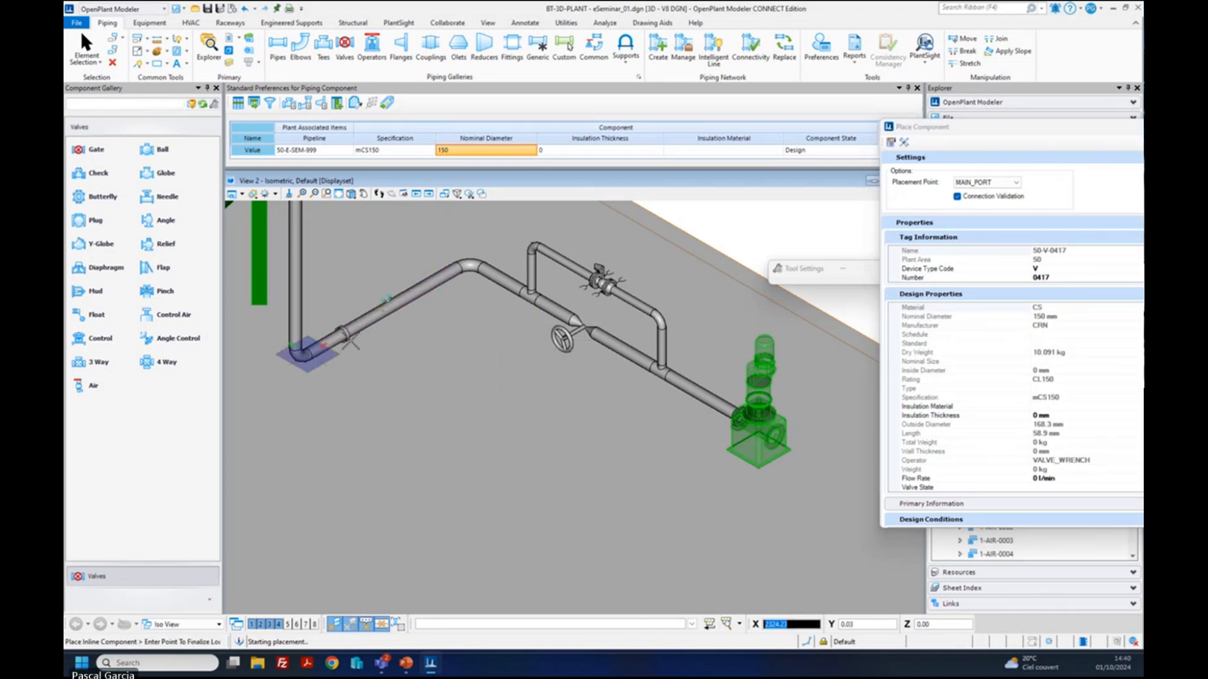
scroll(348, 344, up, 5)
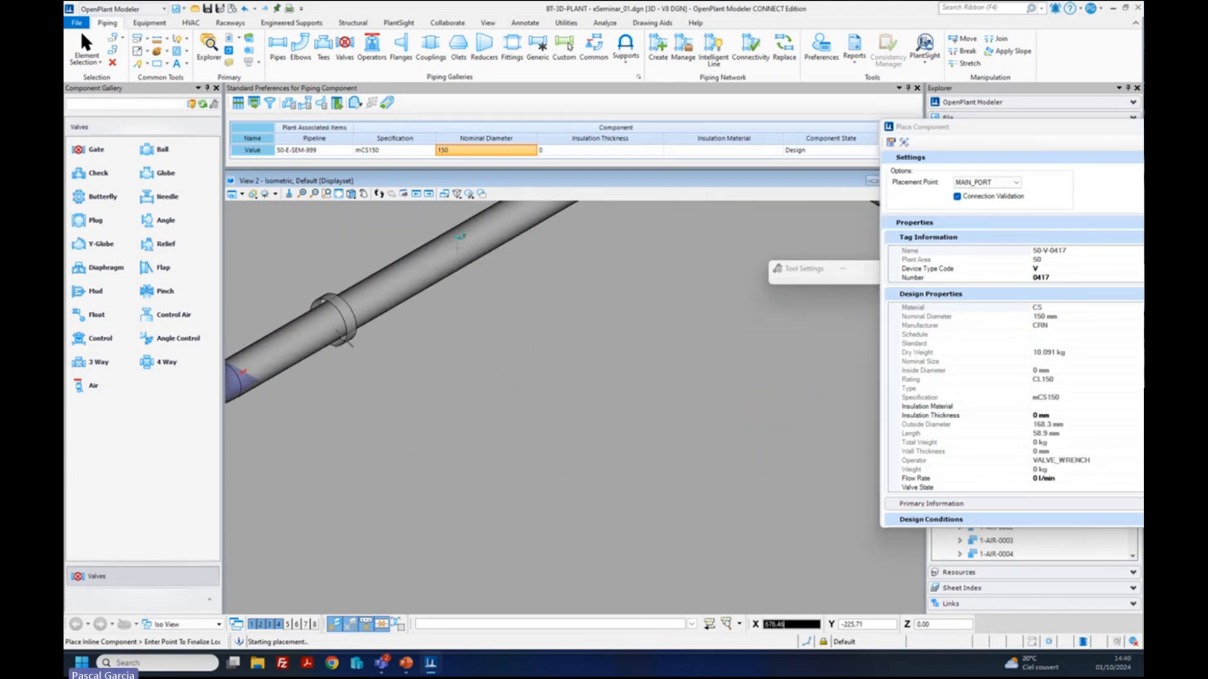
click(399, 352)
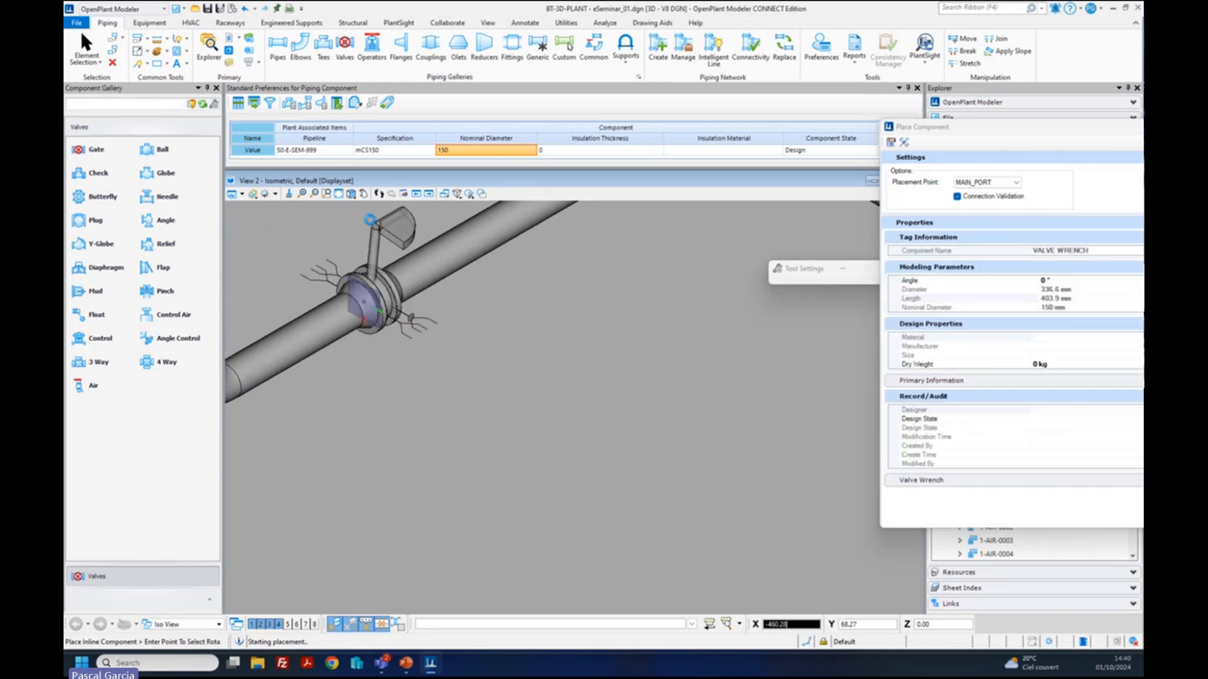
click(364, 217)
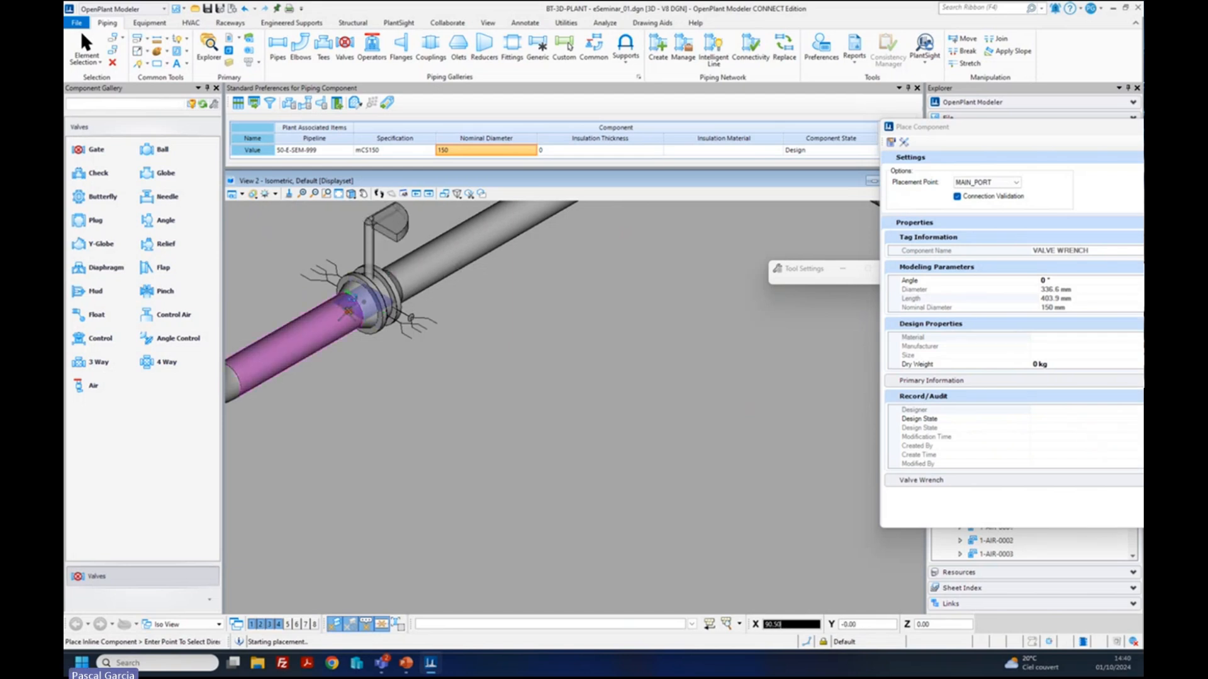
click(348, 312)
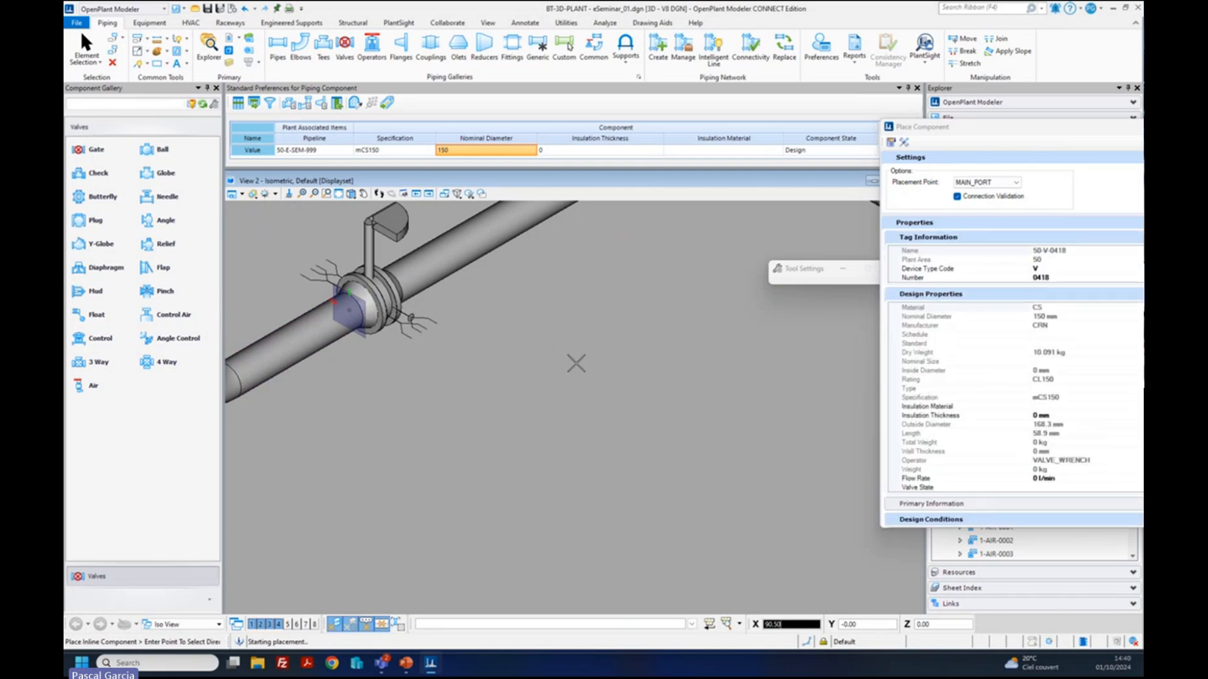
middle_drag(417, 321, 393, 312)
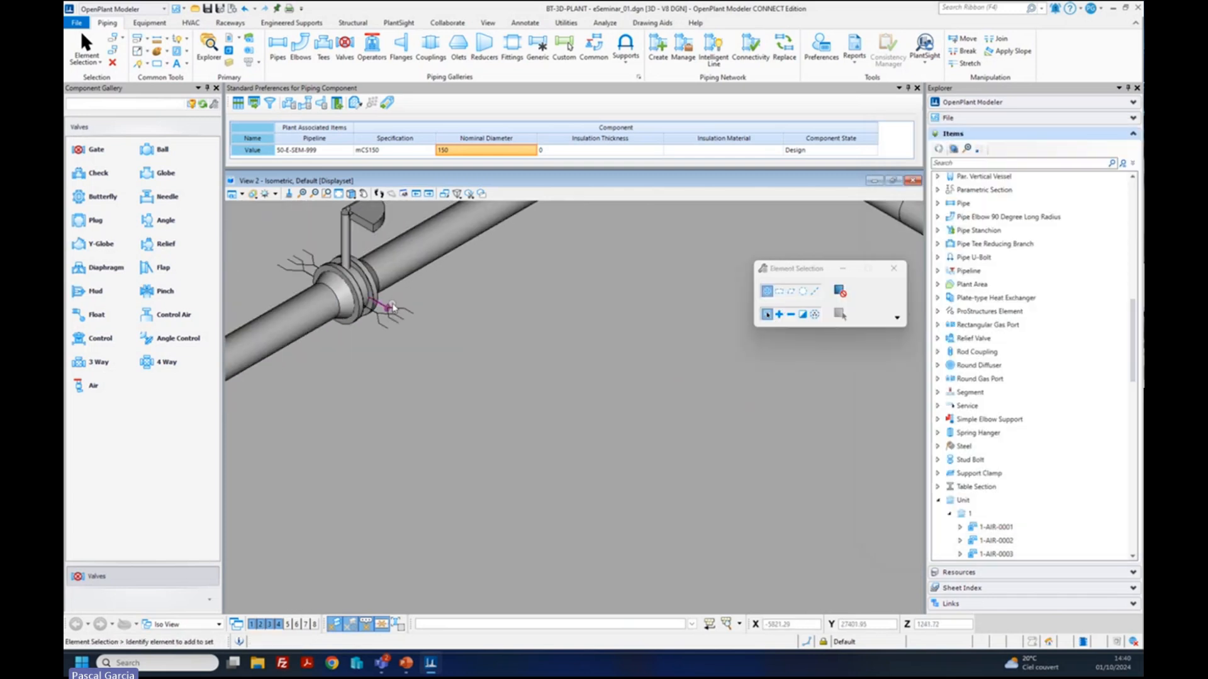
scroll(391, 307, down, 2)
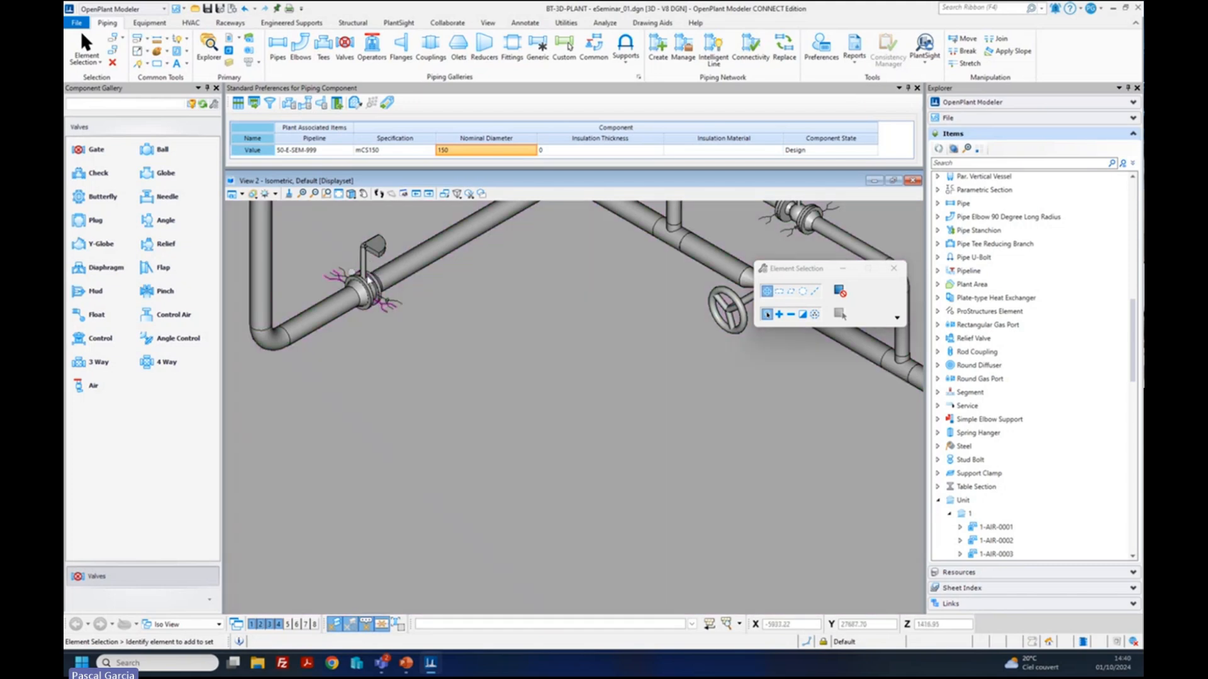
scroll(394, 315, down, 6)
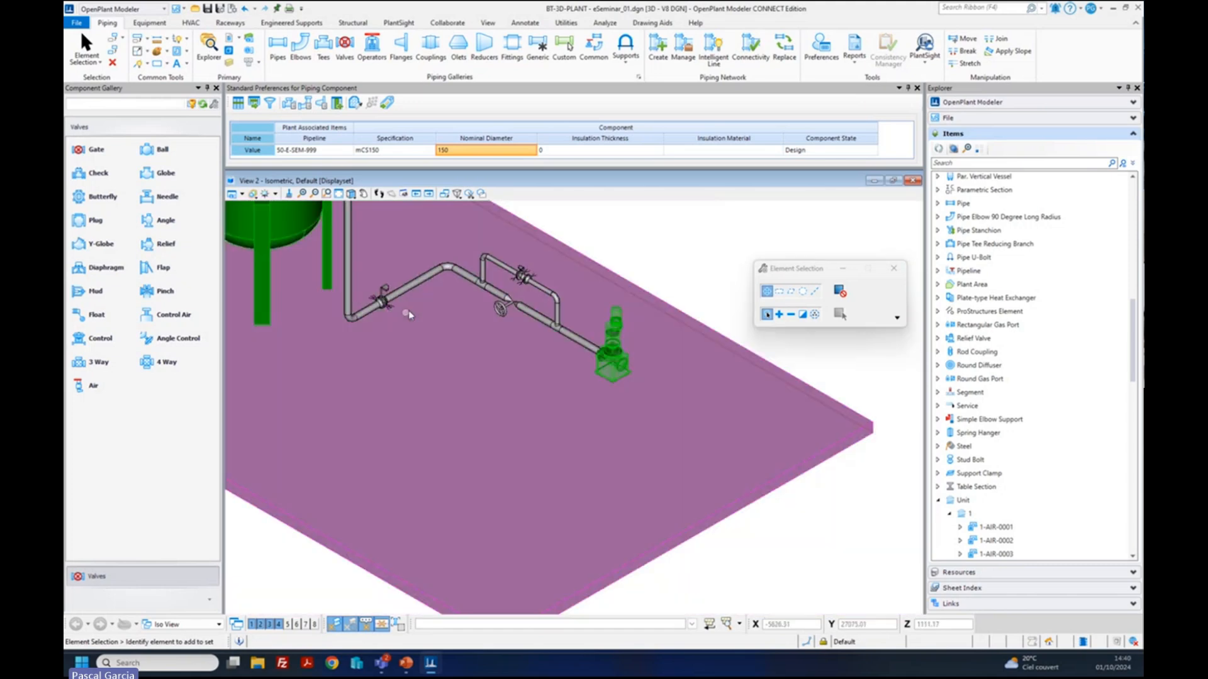
scroll(409, 312, up, 2)
scroll(409, 312, down, 2)
scroll(363, 296, up, 2)
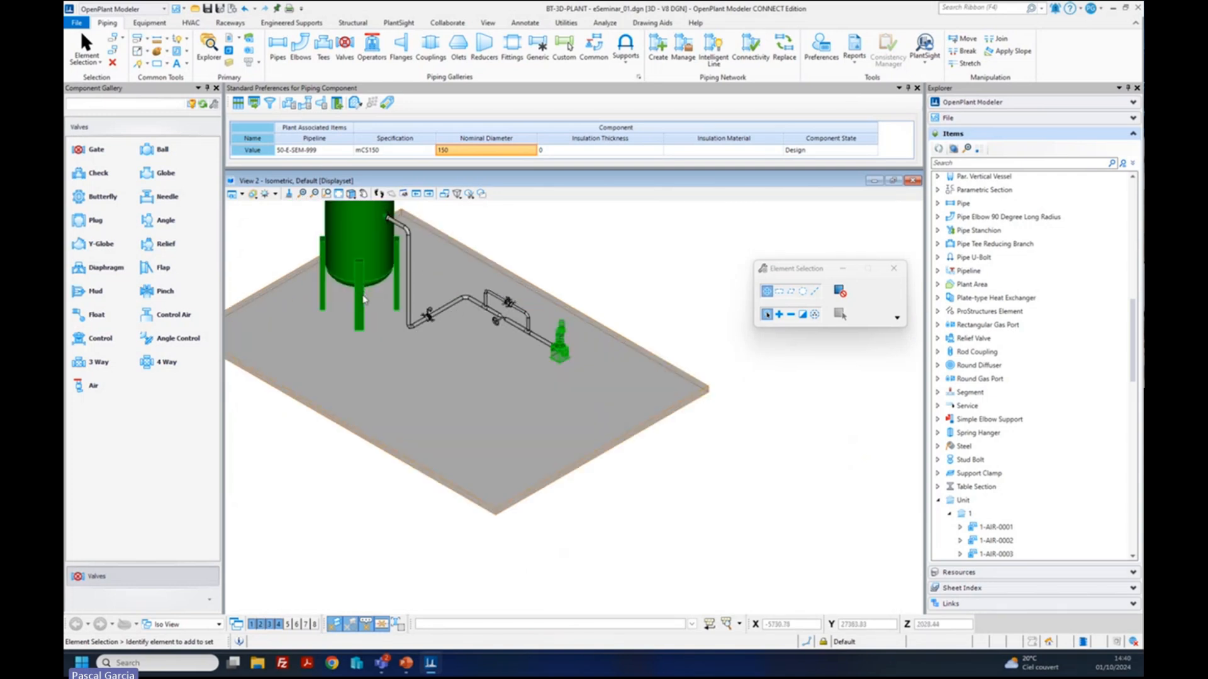
scroll(353, 315, down, 2)
scroll(299, 286, up, 2)
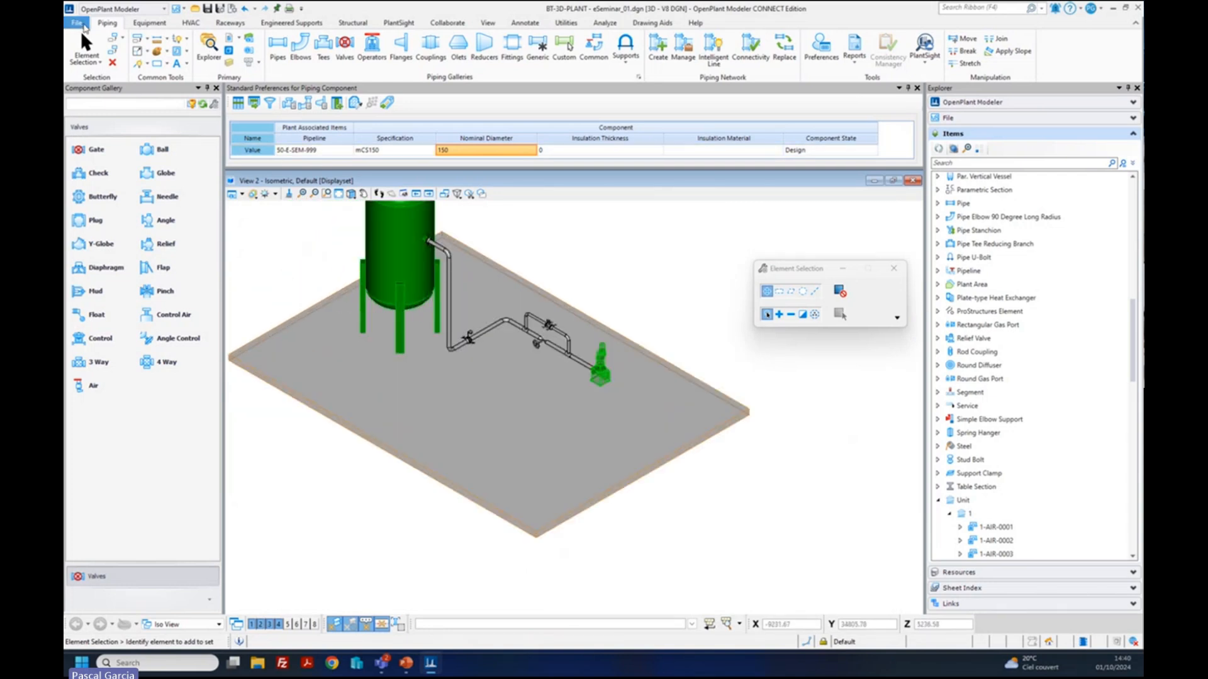
- Import the STEP file Butterfly_Sample.stp from the Cell folder into the model
click(78, 23)
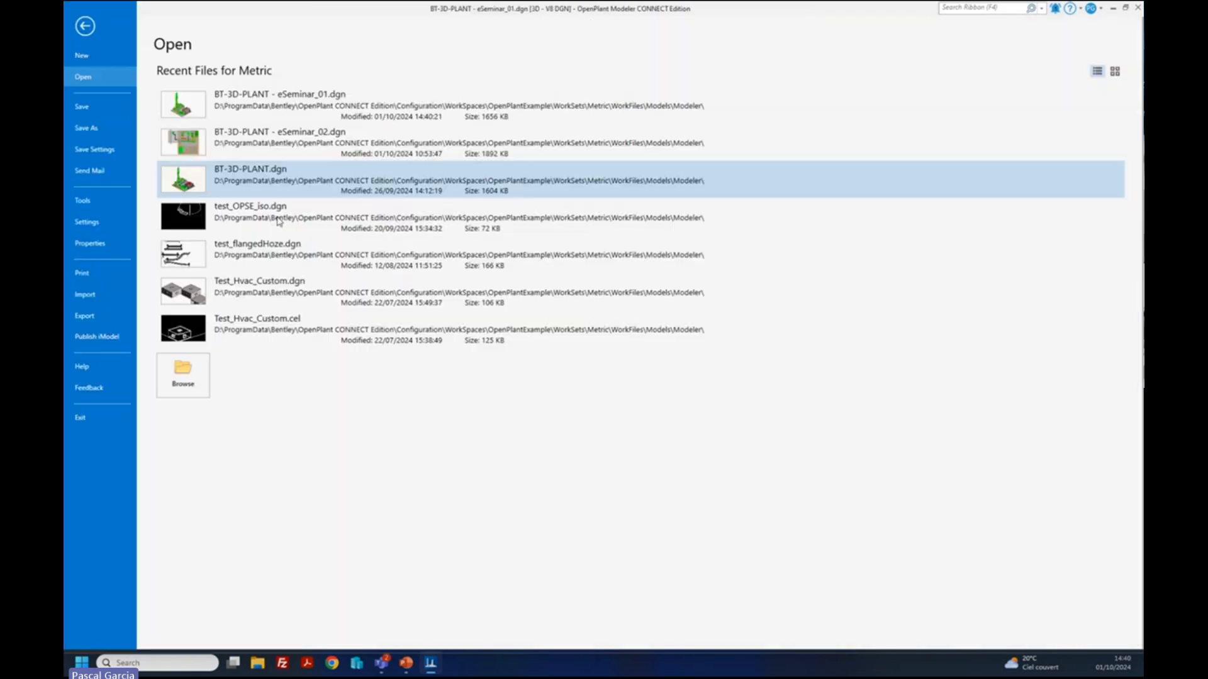
click(111, 294)
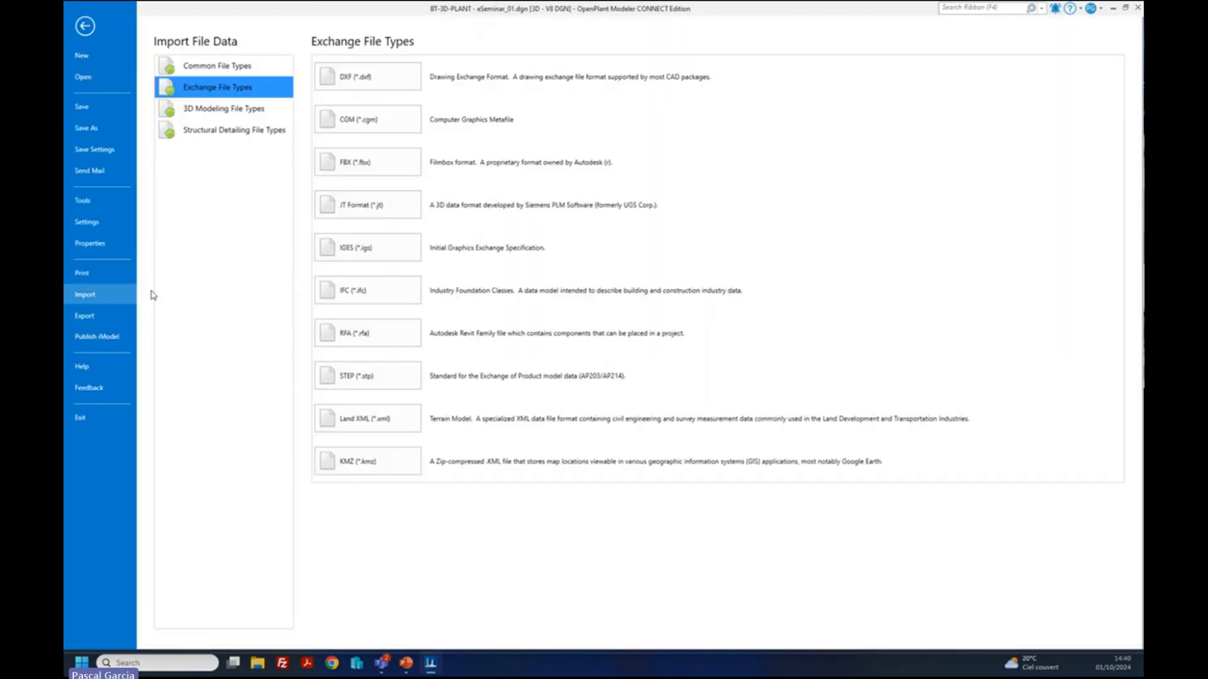
click(379, 379)
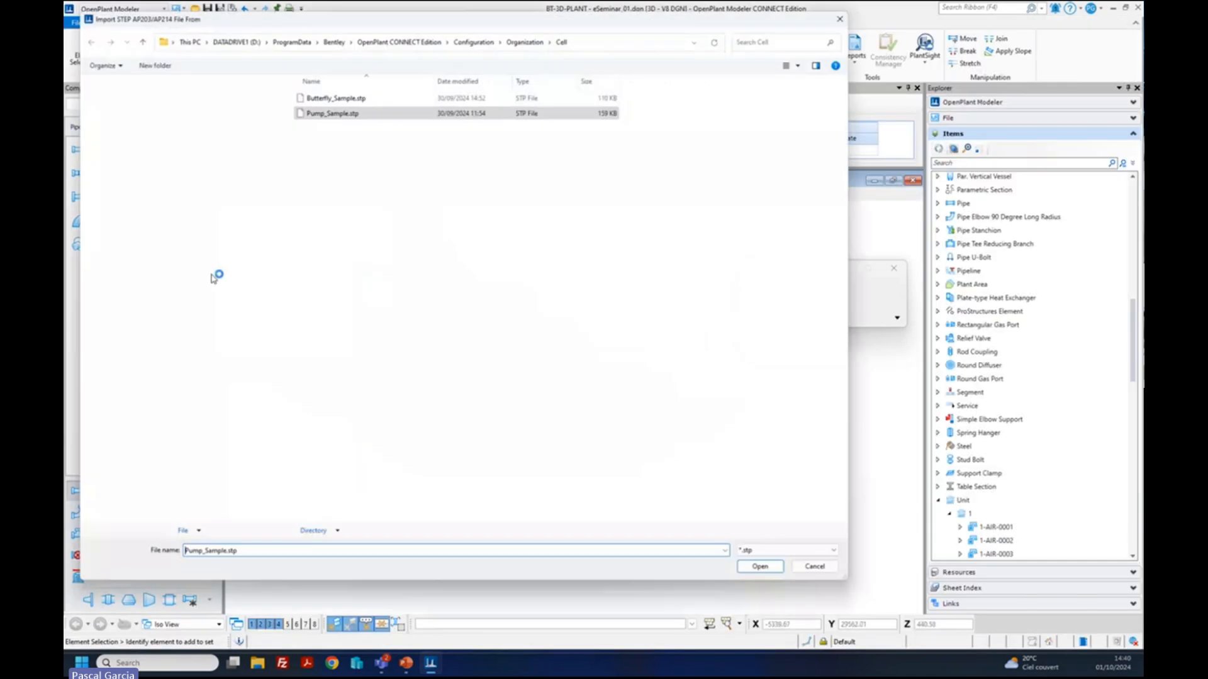
click(336, 94)
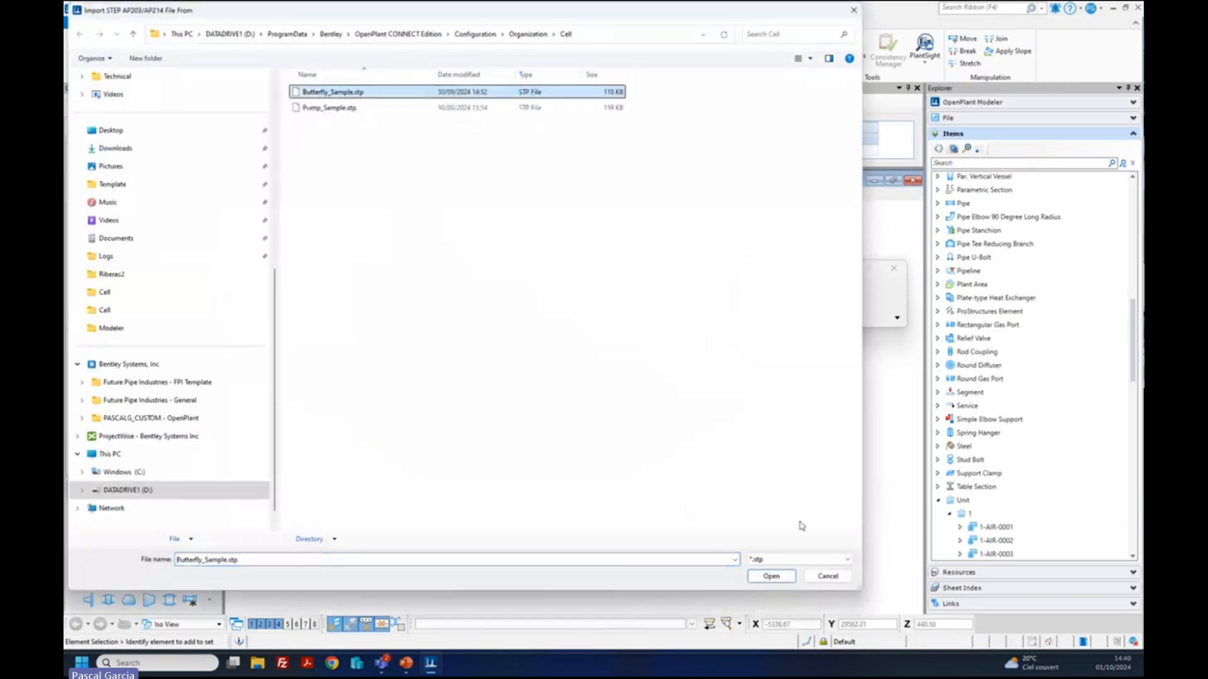
click(771, 576)
click(768, 348)
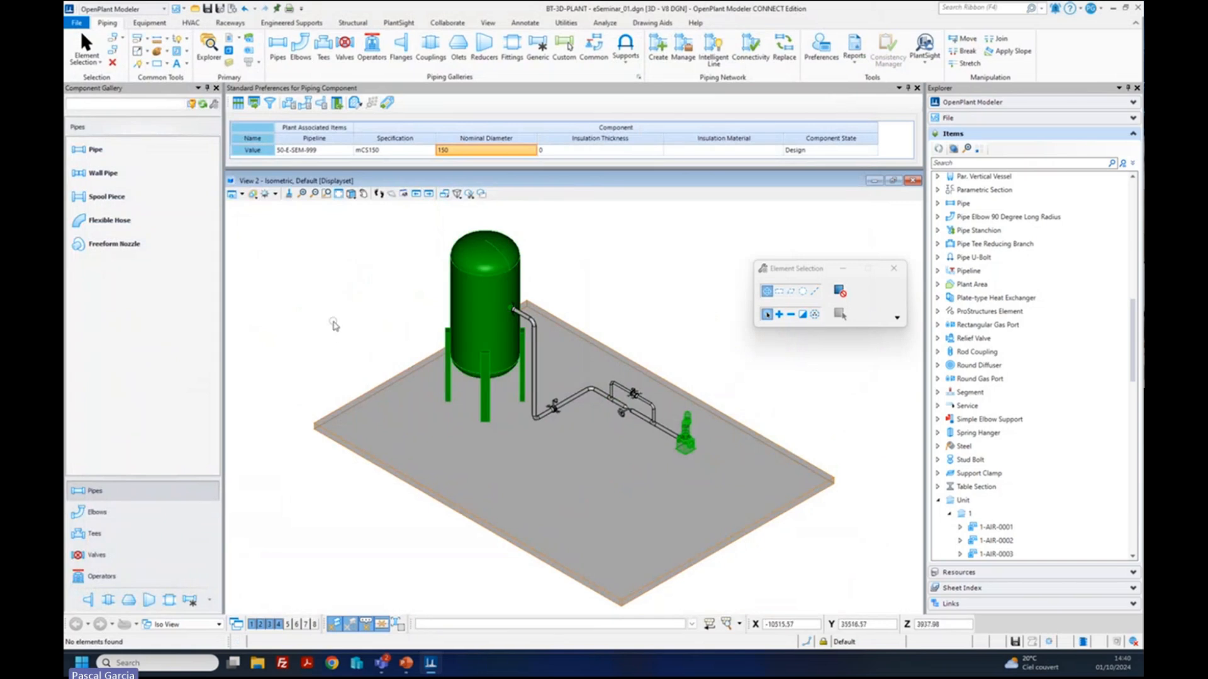
- Find the imported yellow butterfly valve geometry beside the slab corner and select all of its elements
click(351, 197)
click(392, 207)
drag(353, 405, 527, 545)
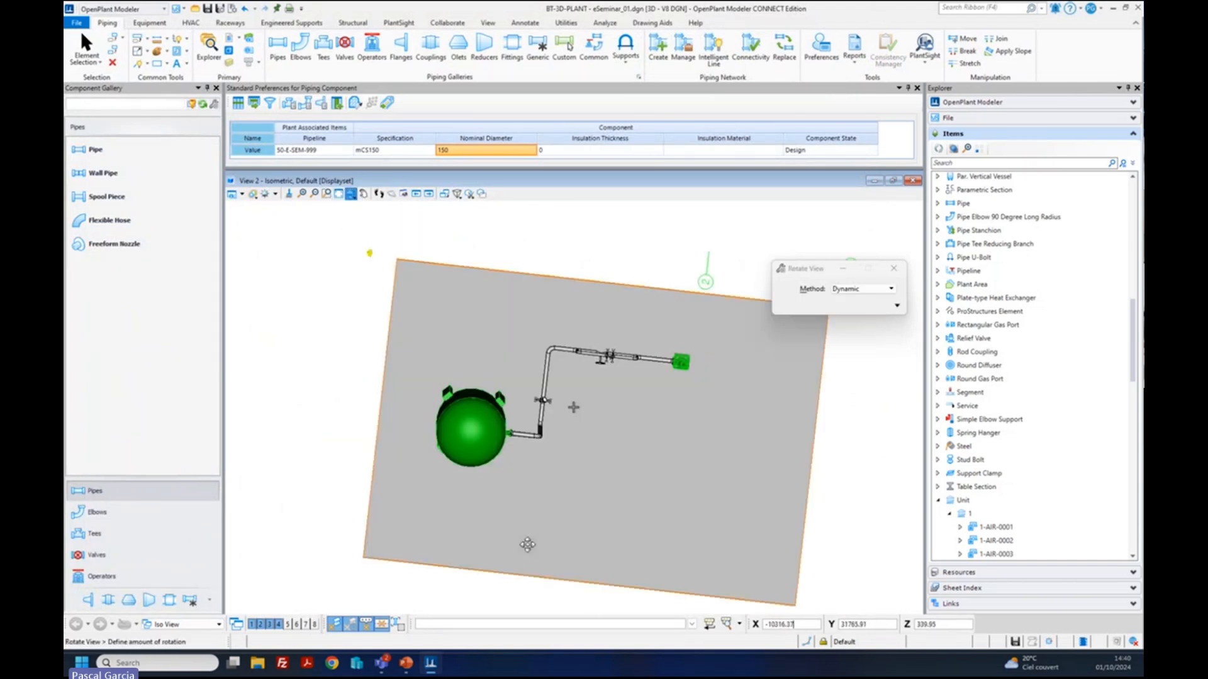
click(370, 541)
scroll(372, 504, up, 3)
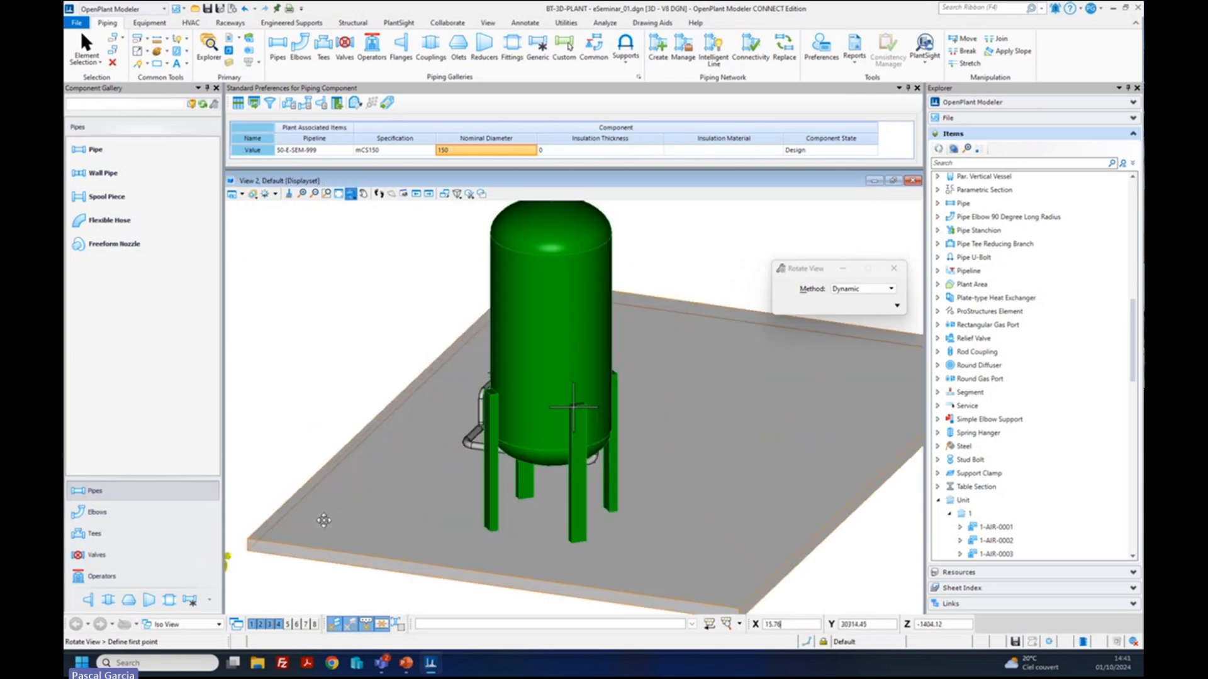
click(363, 194)
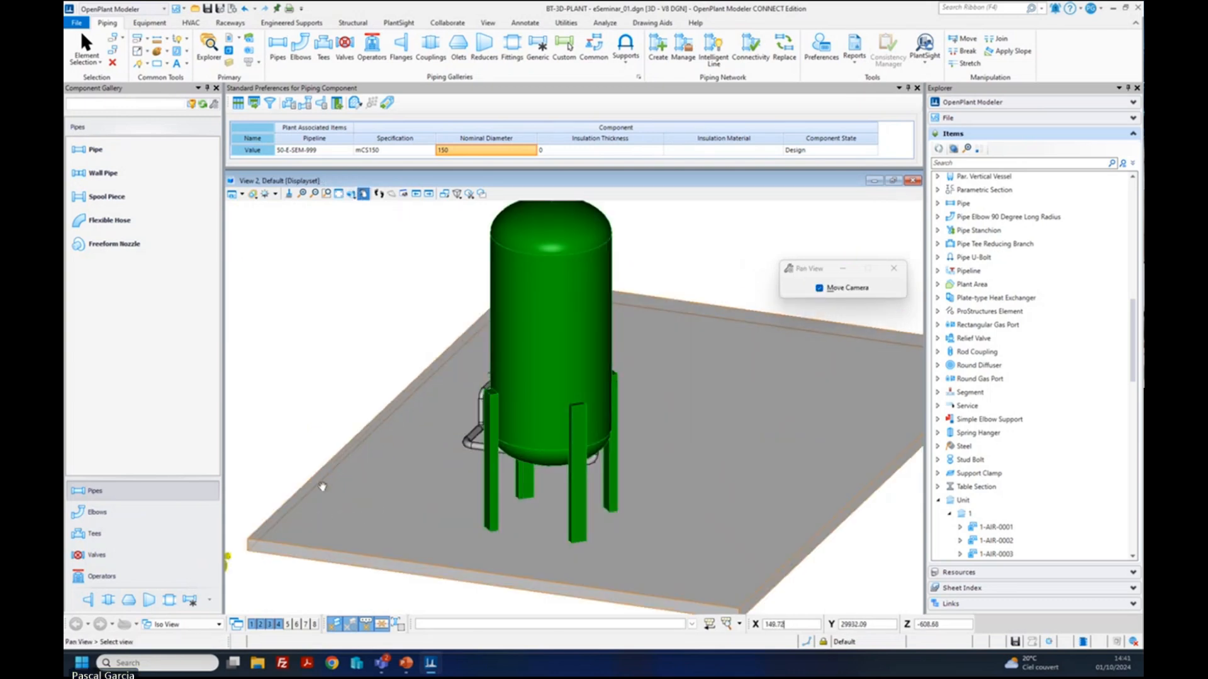
drag(322, 487, 539, 313)
scroll(432, 372, up, 5)
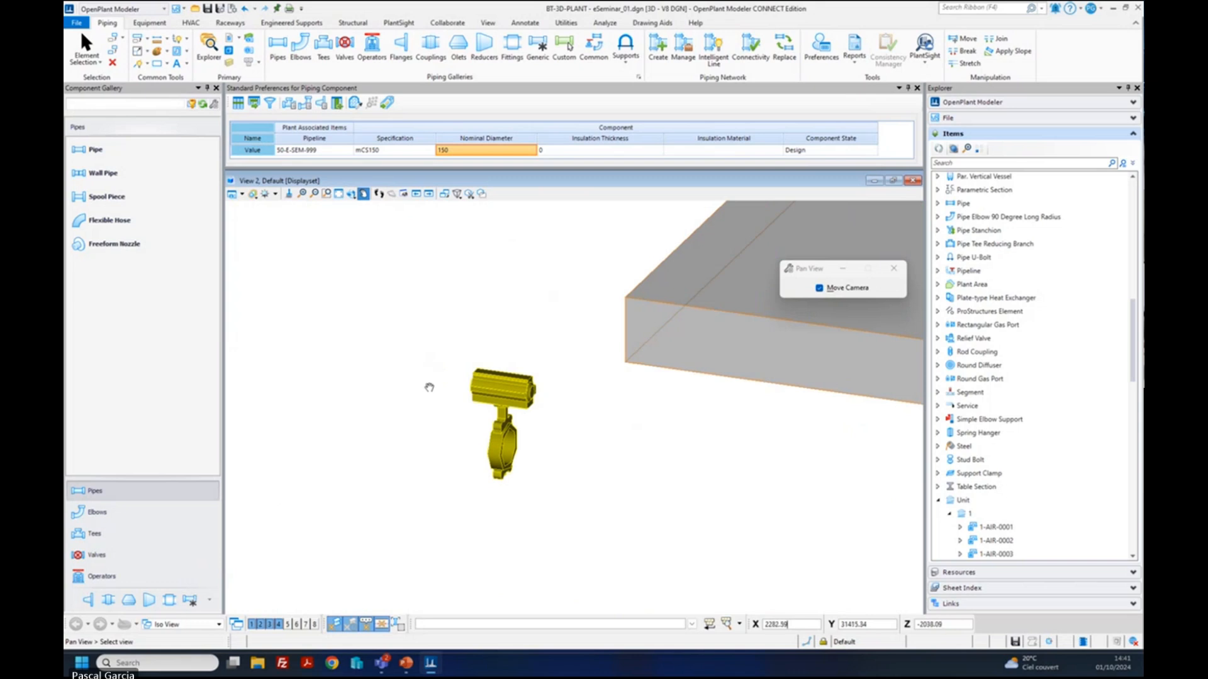
right_click(421, 427)
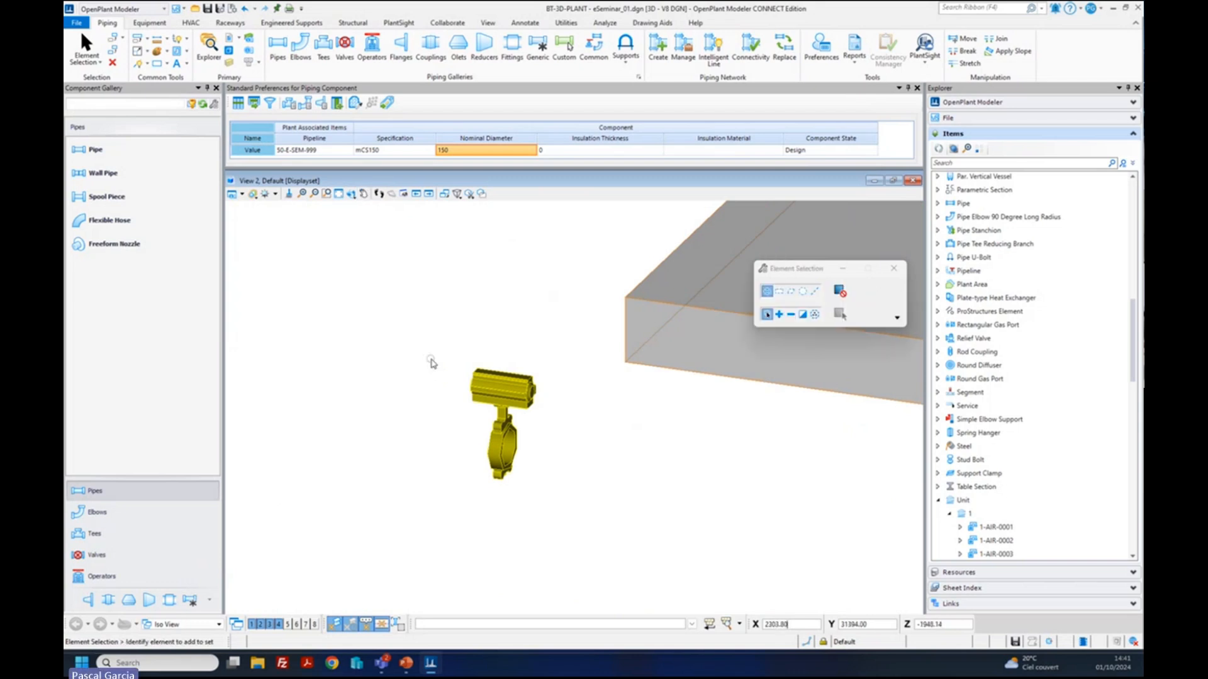
drag(434, 347, 569, 509)
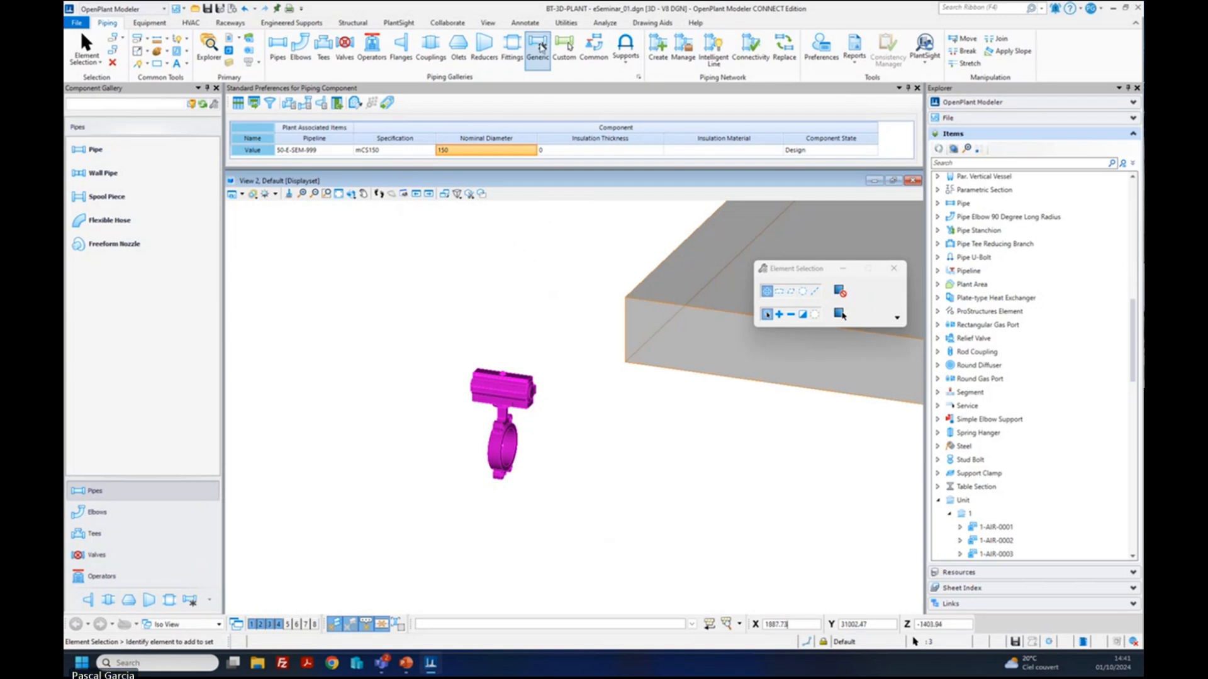
- Start a new custom piping component of type BUTTERFLY_VALVE, using spec data from the CRN 150 mm CL150 wafer valve
click(564, 45)
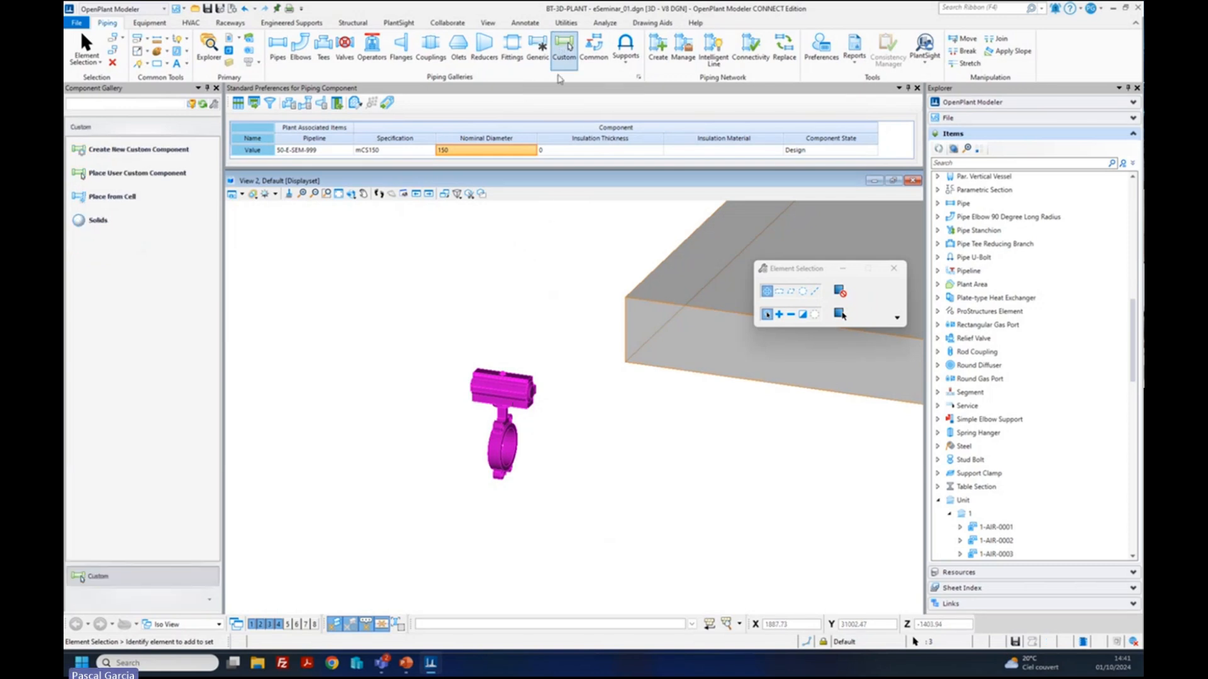
click(142, 149)
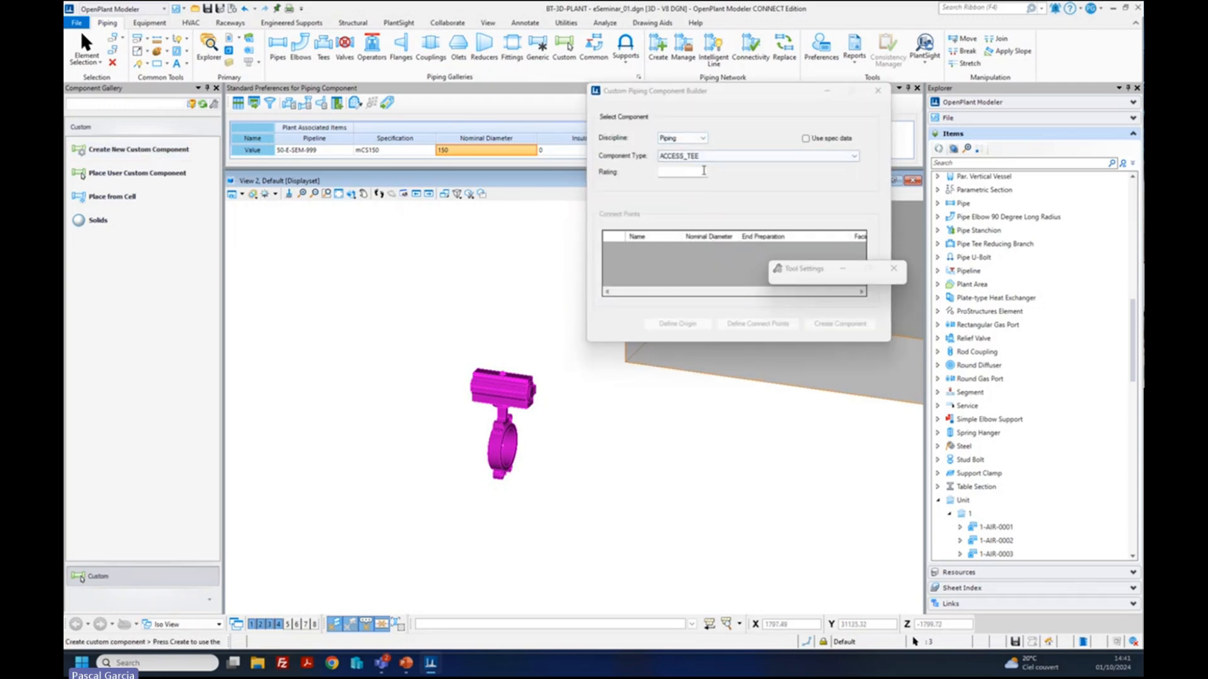
click(733, 158)
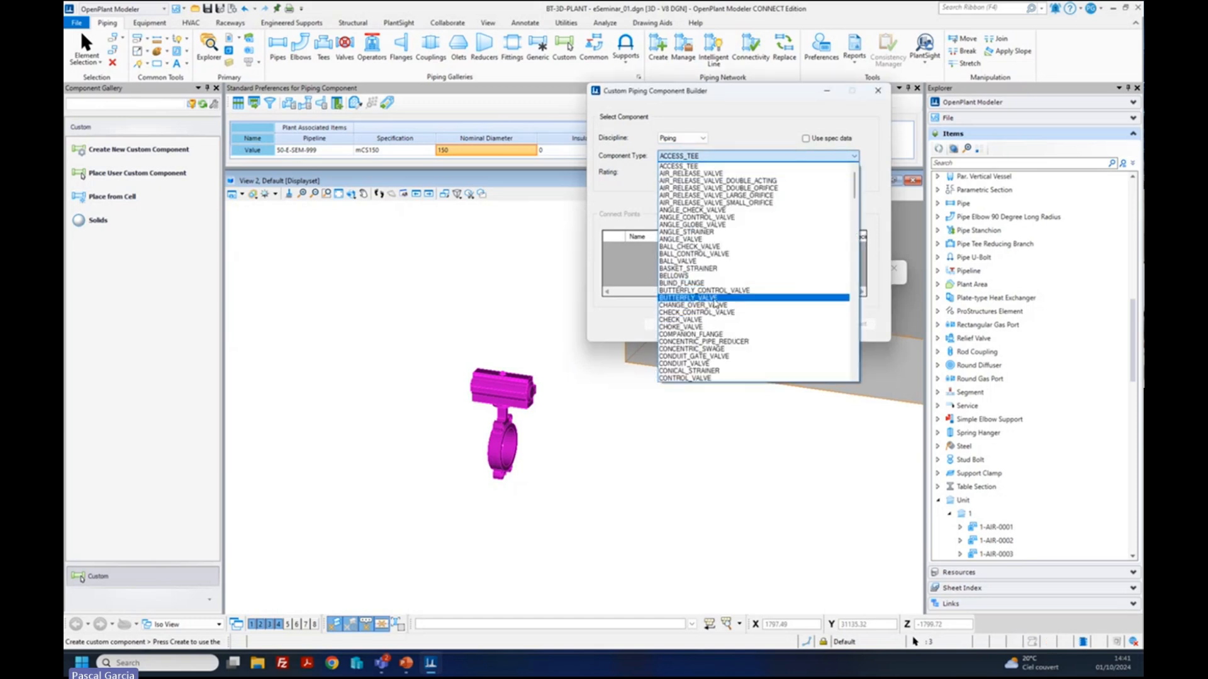
click(715, 299)
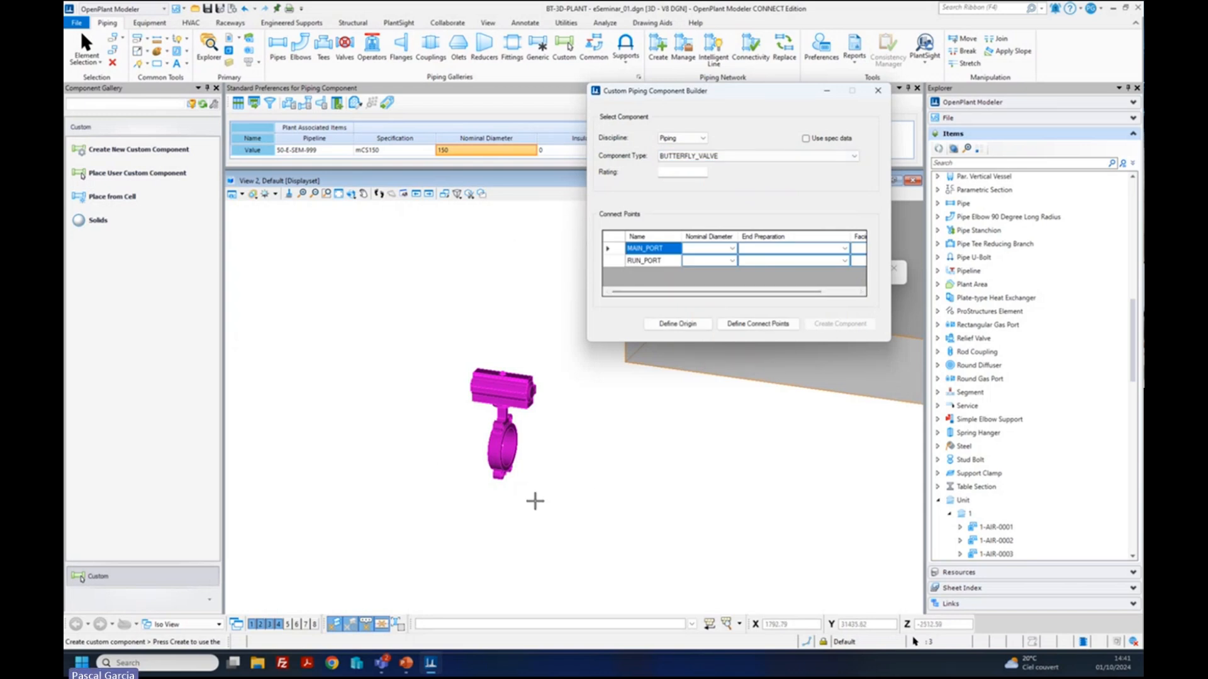
click(806, 139)
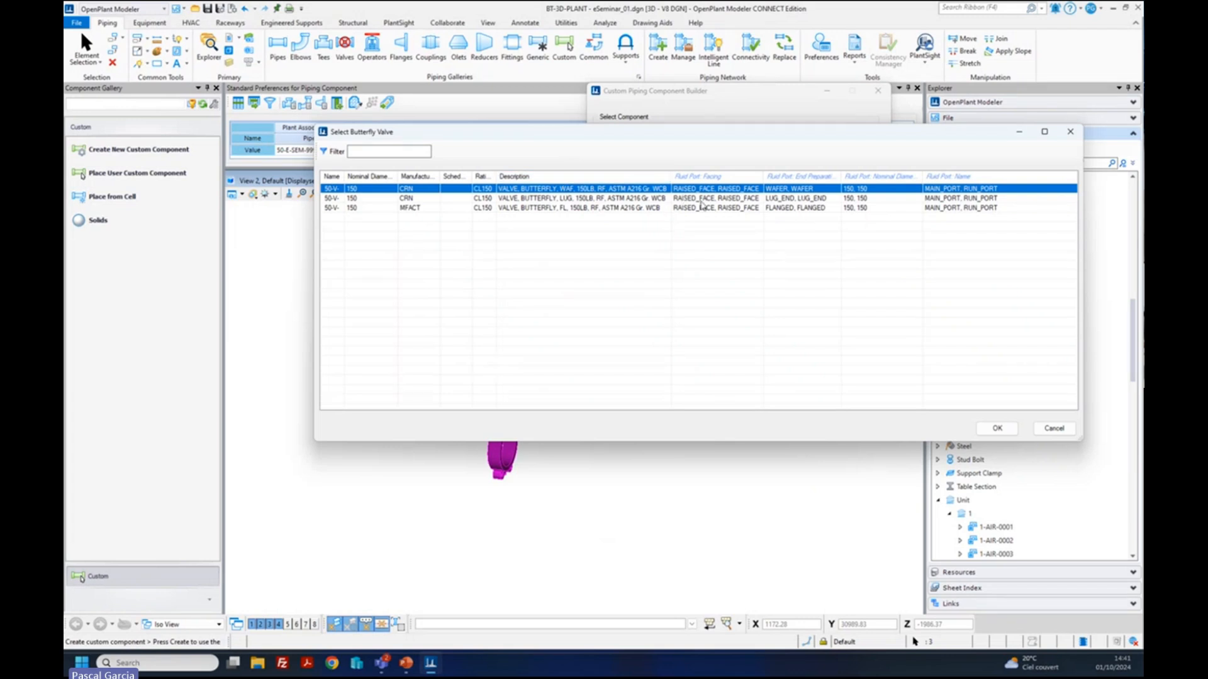
click(994, 429)
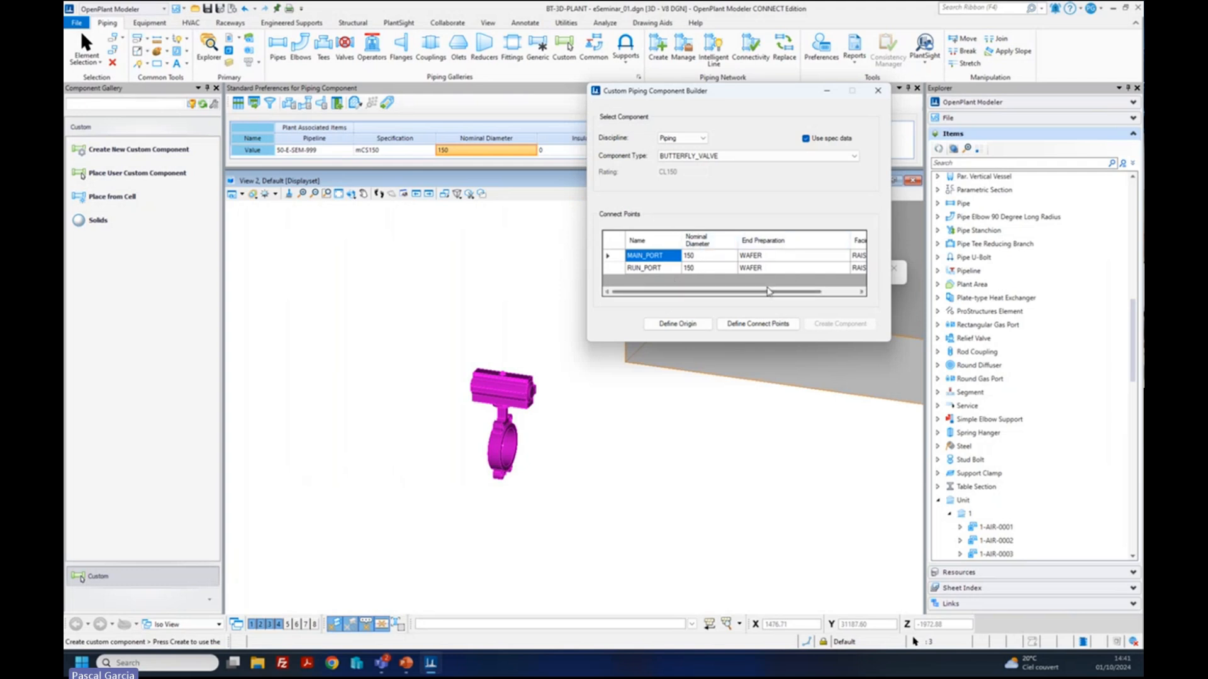
drag(766, 294, 805, 294)
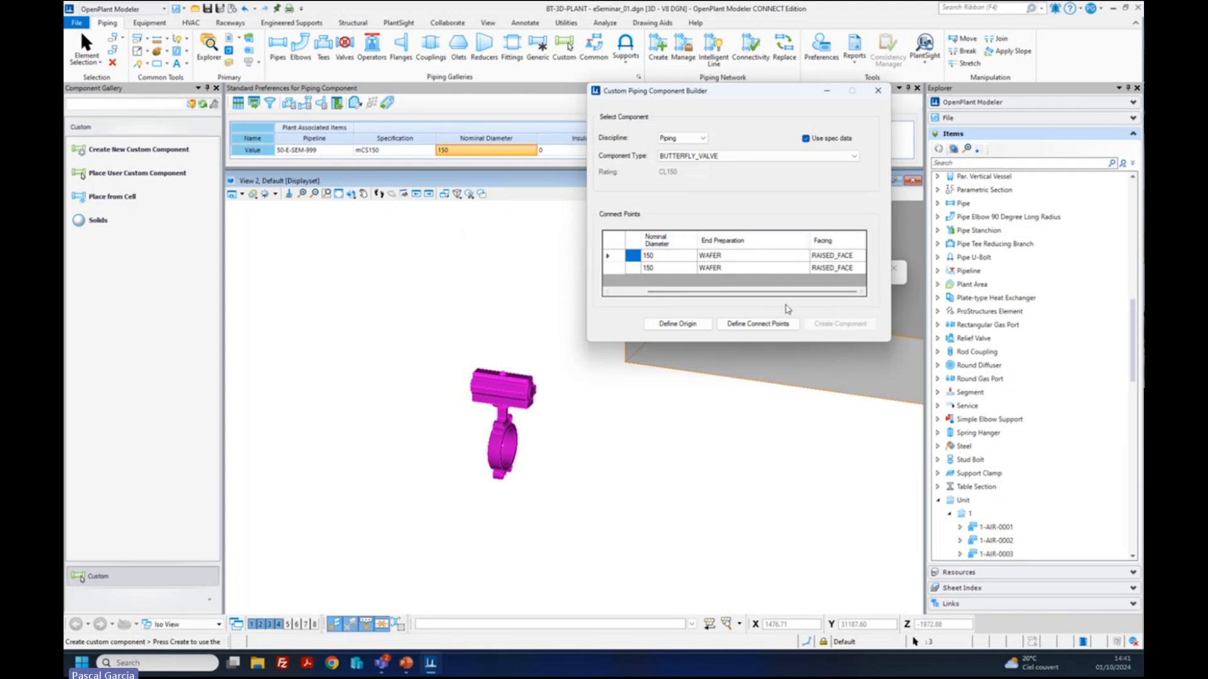
drag(777, 293, 711, 293)
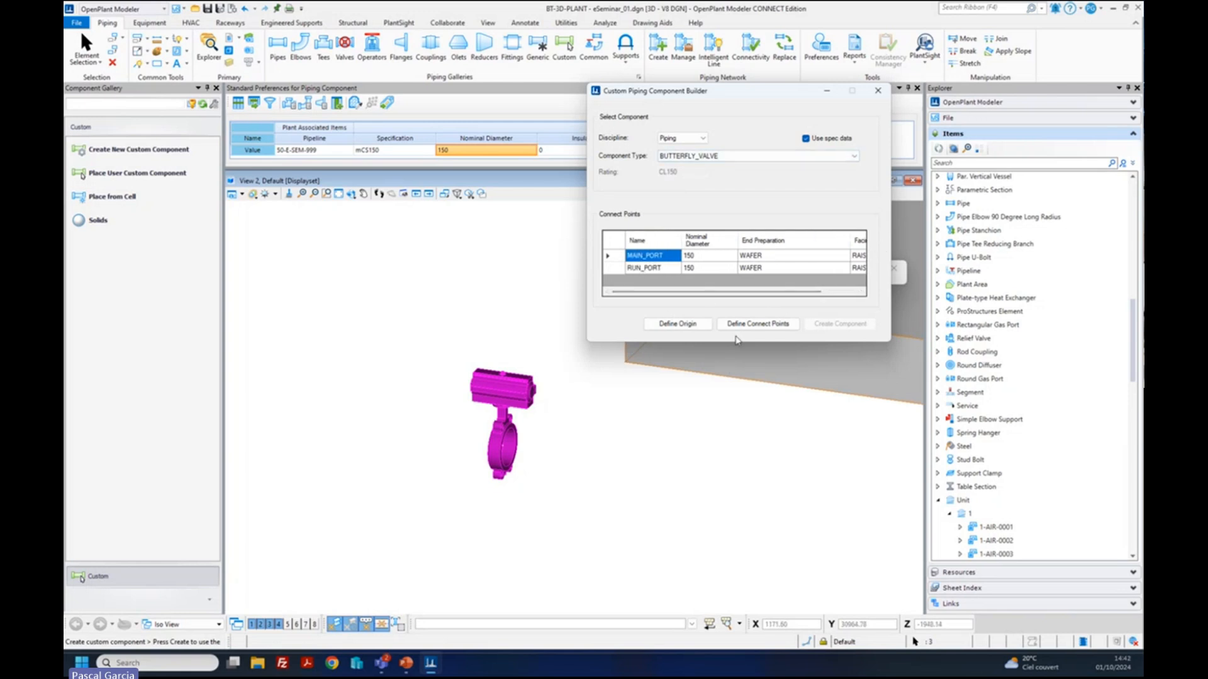
- Define the component's origin on the valve body and set the MAIN_PORT connect point with its direction along the bore
click(684, 327)
click(510, 481)
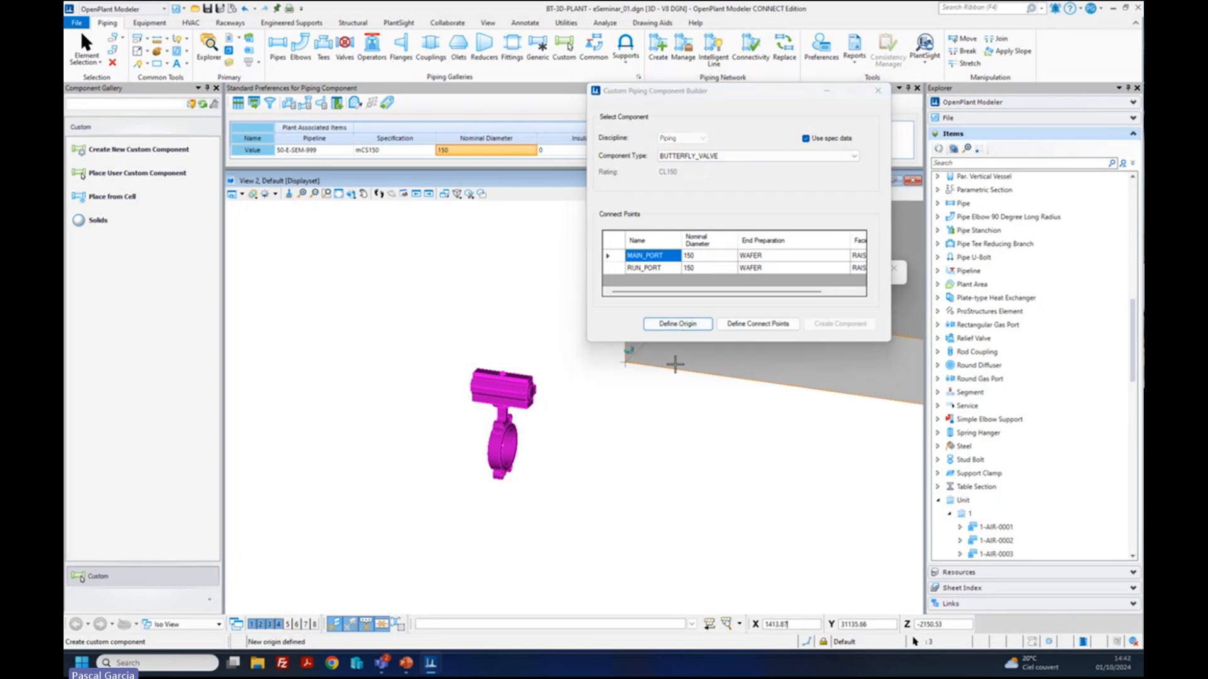
click(741, 323)
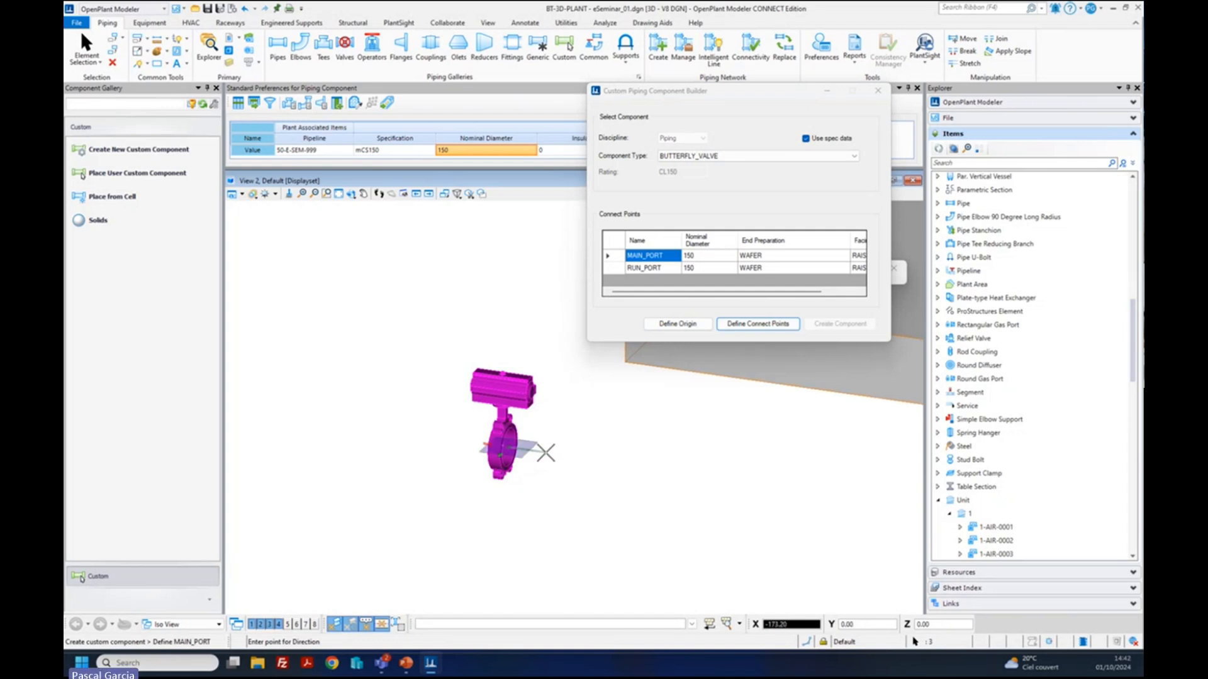
click(542, 454)
- Restart the connect point definition and set MAIN_PORT at the centre of the valve's bore, directed outward along the bore axis
click(350, 193)
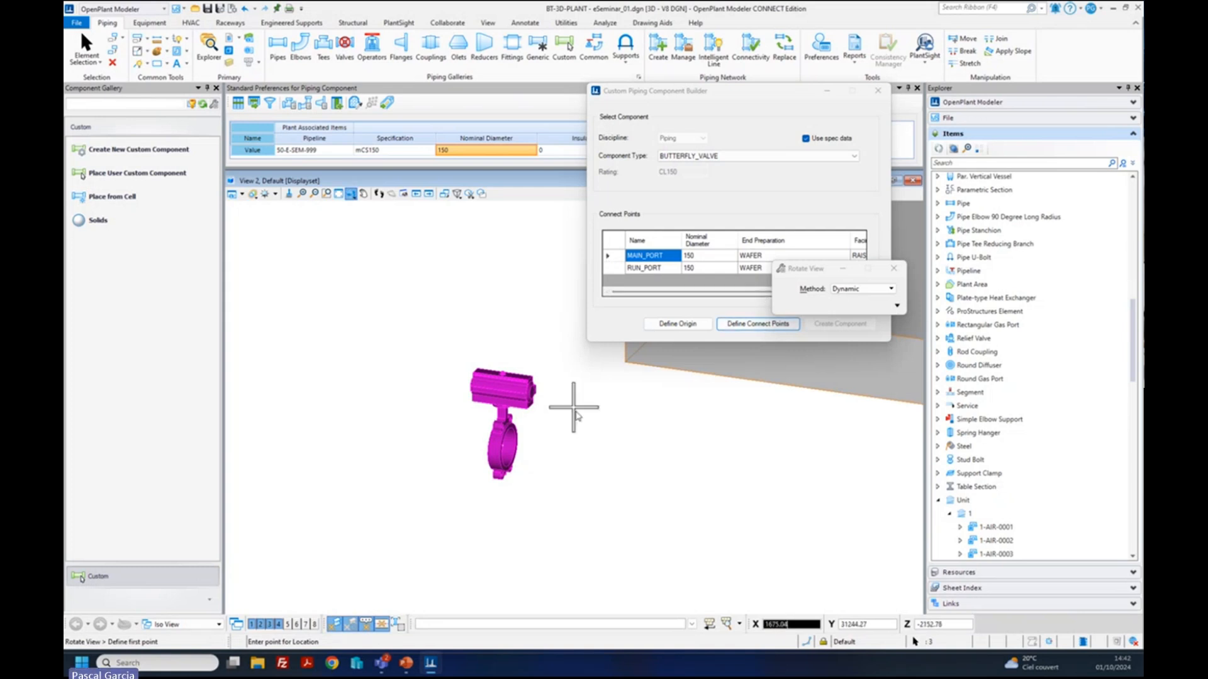
click(506, 453)
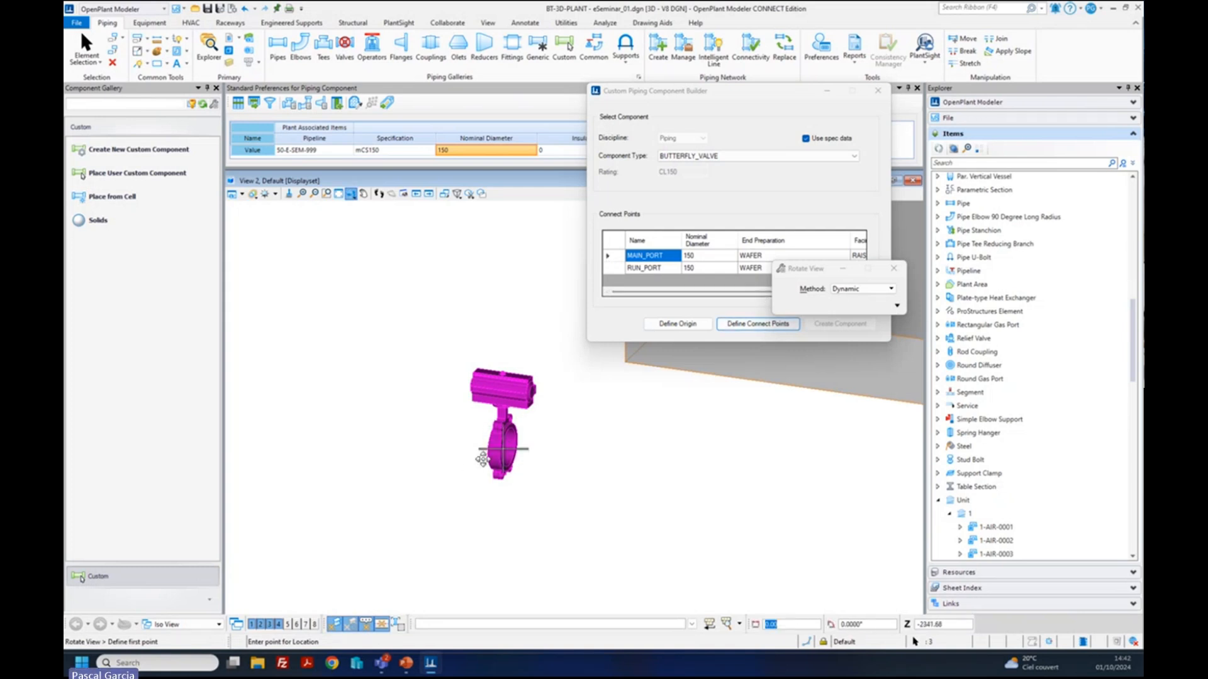
click(497, 458)
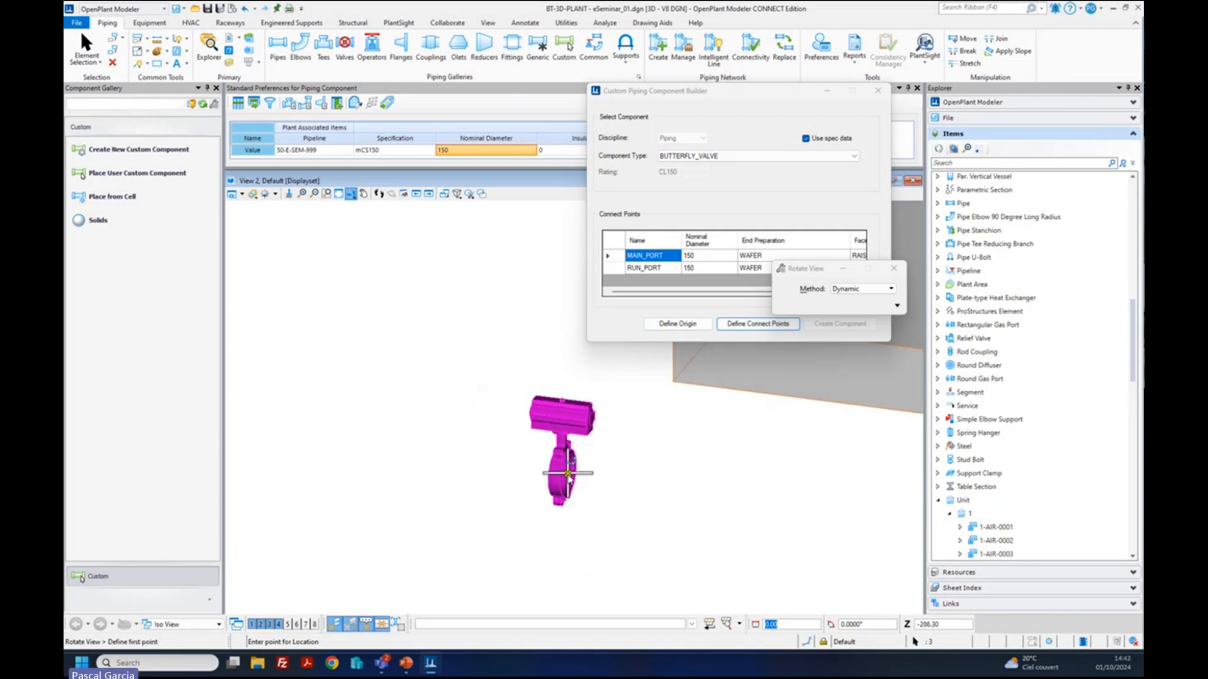
click(527, 488)
click(728, 477)
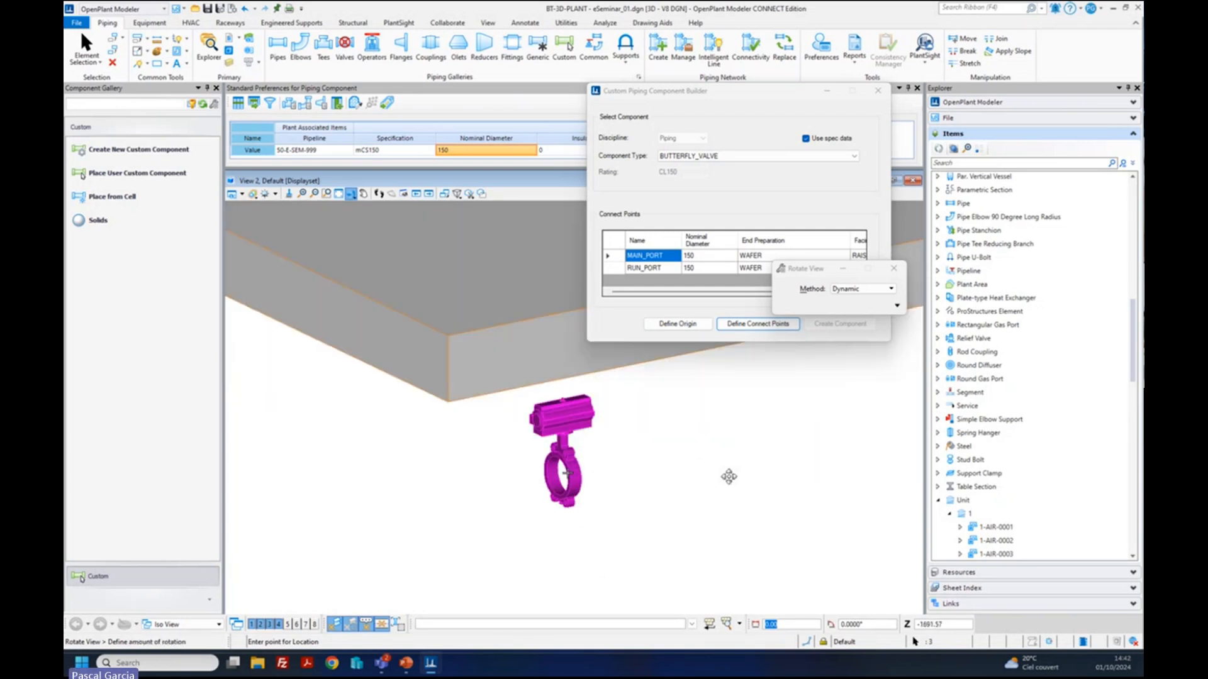
click(748, 330)
click(748, 329)
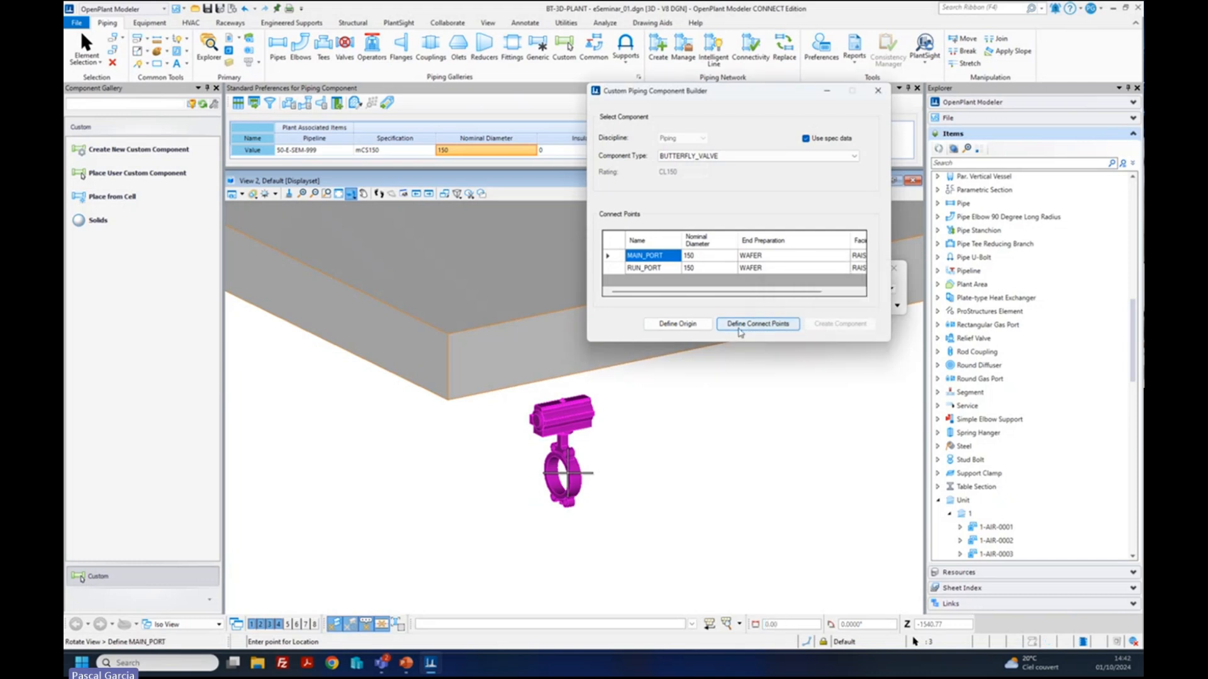
click(557, 474)
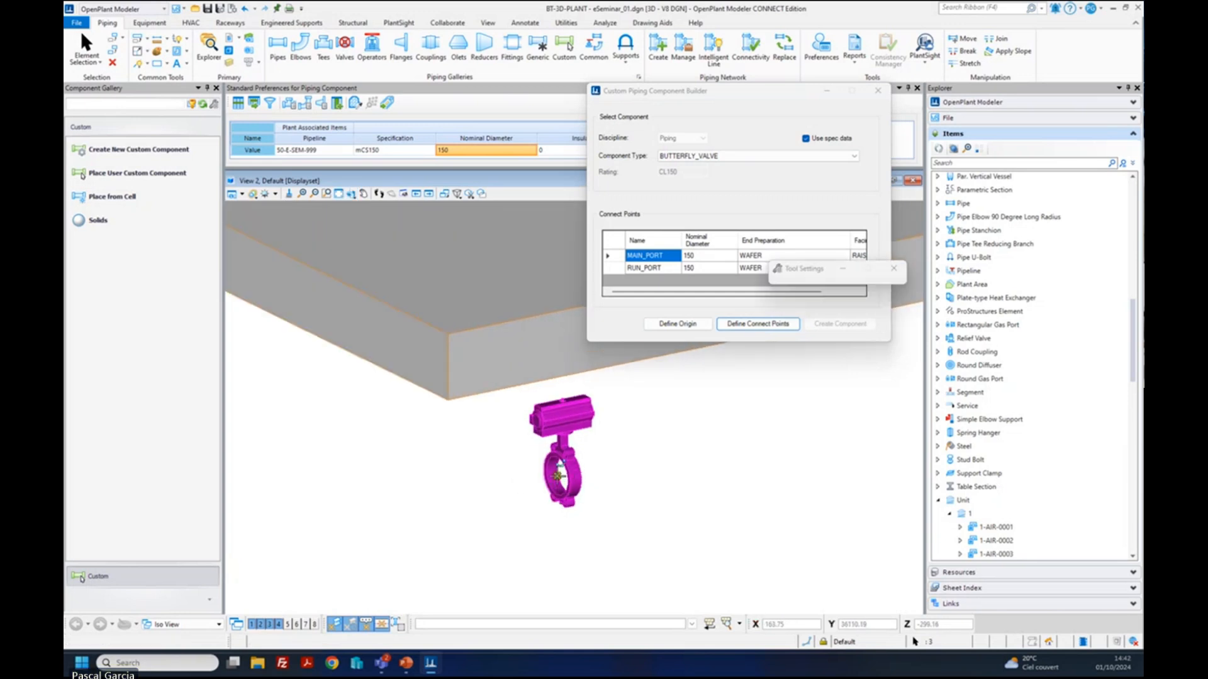
click(557, 475)
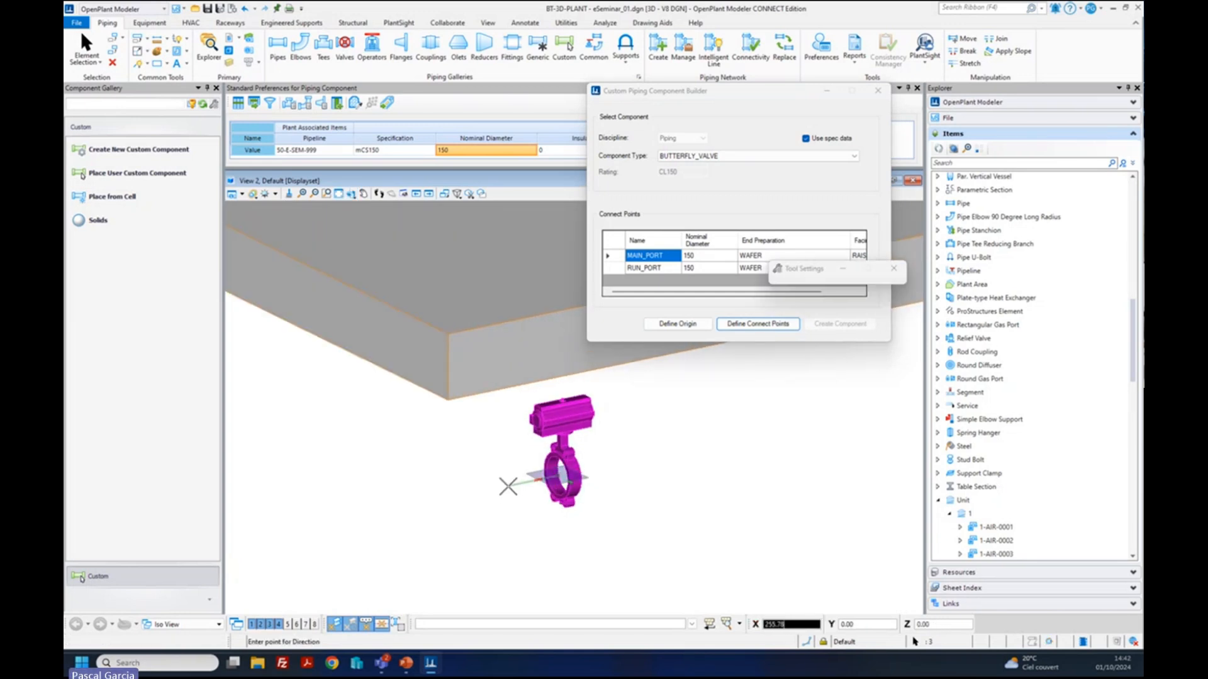
click(508, 486)
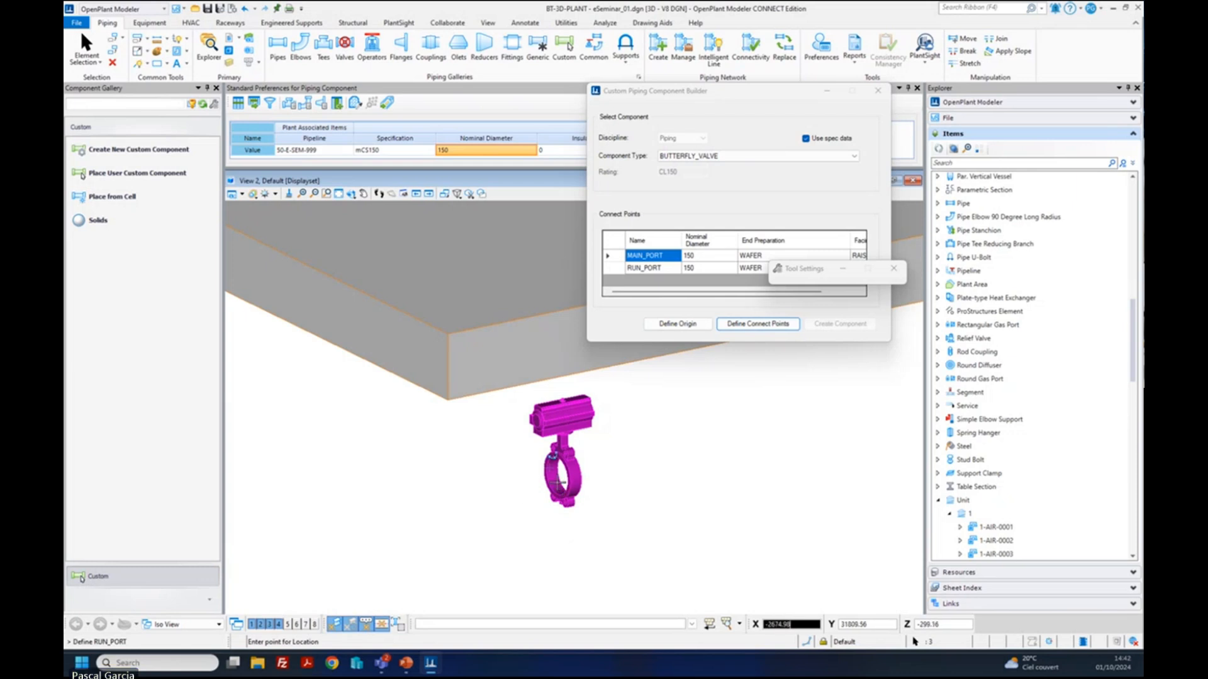
- Set RUN_PORT at the bore centre on the same valve face with its direction along the bore, and create the component
click(558, 475)
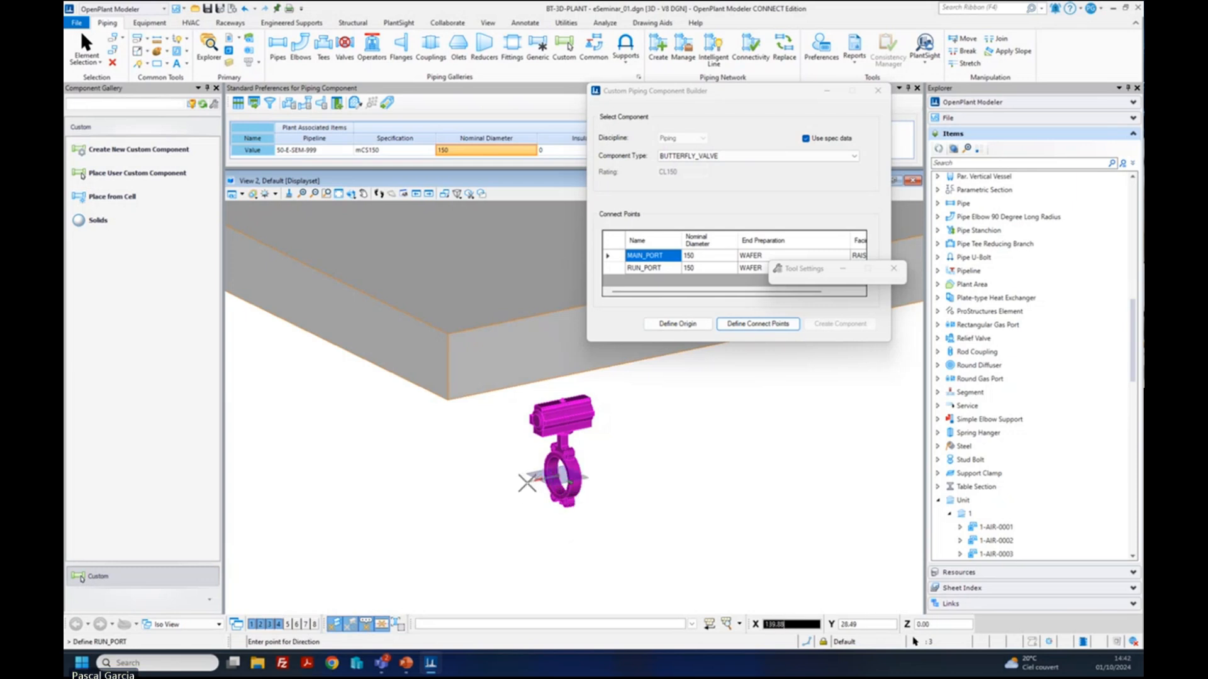
click(527, 483)
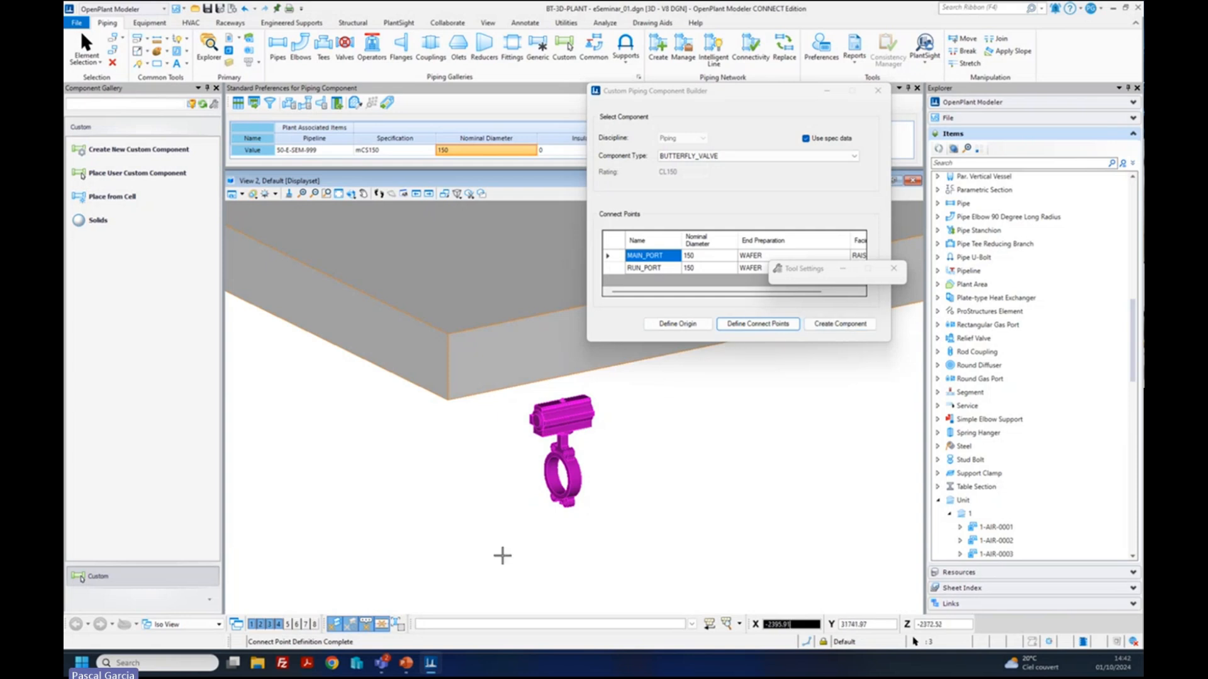
click(858, 329)
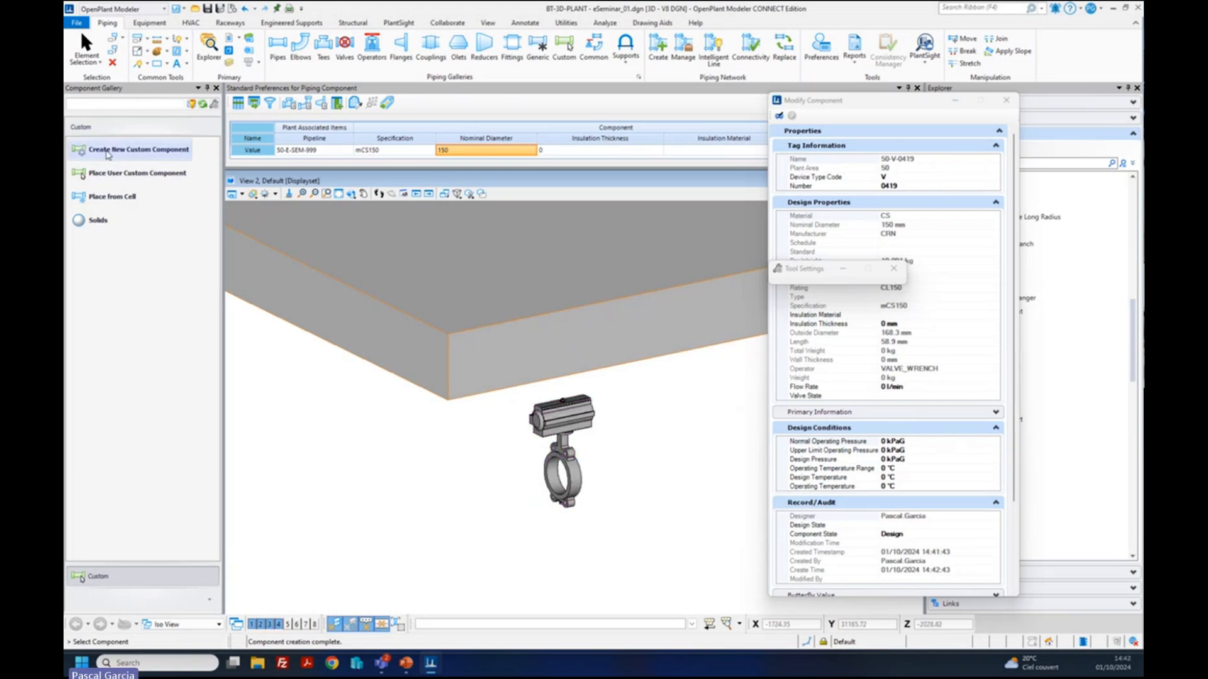
- Try to place the new custom valve on the 150 mm pipe between the elbow and the existing valve near the vessel
click(108, 179)
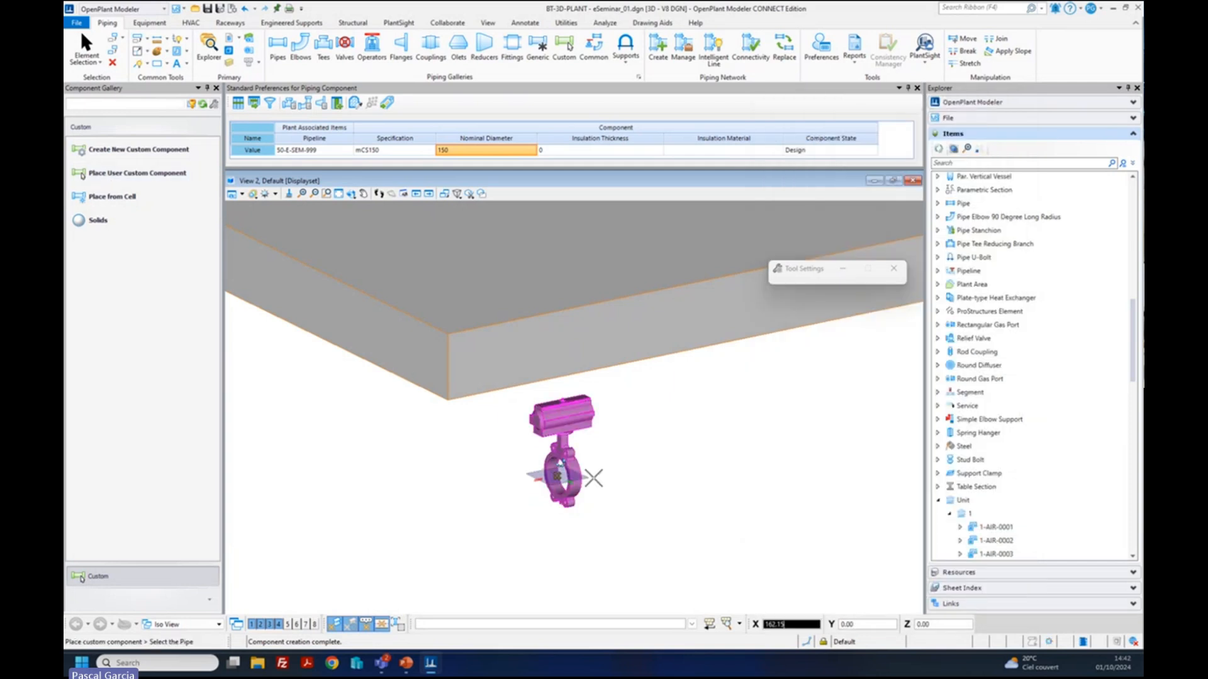
scroll(724, 454, down, 2)
scroll(667, 460, down, 3)
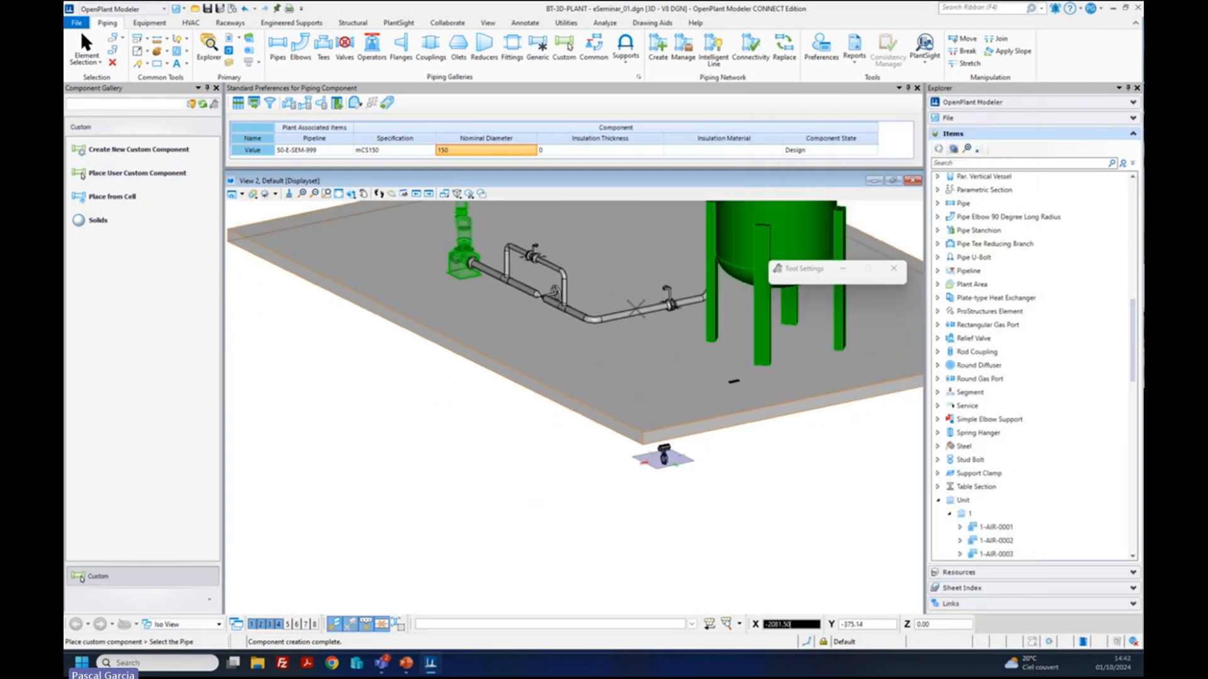
scroll(632, 311, up, 3)
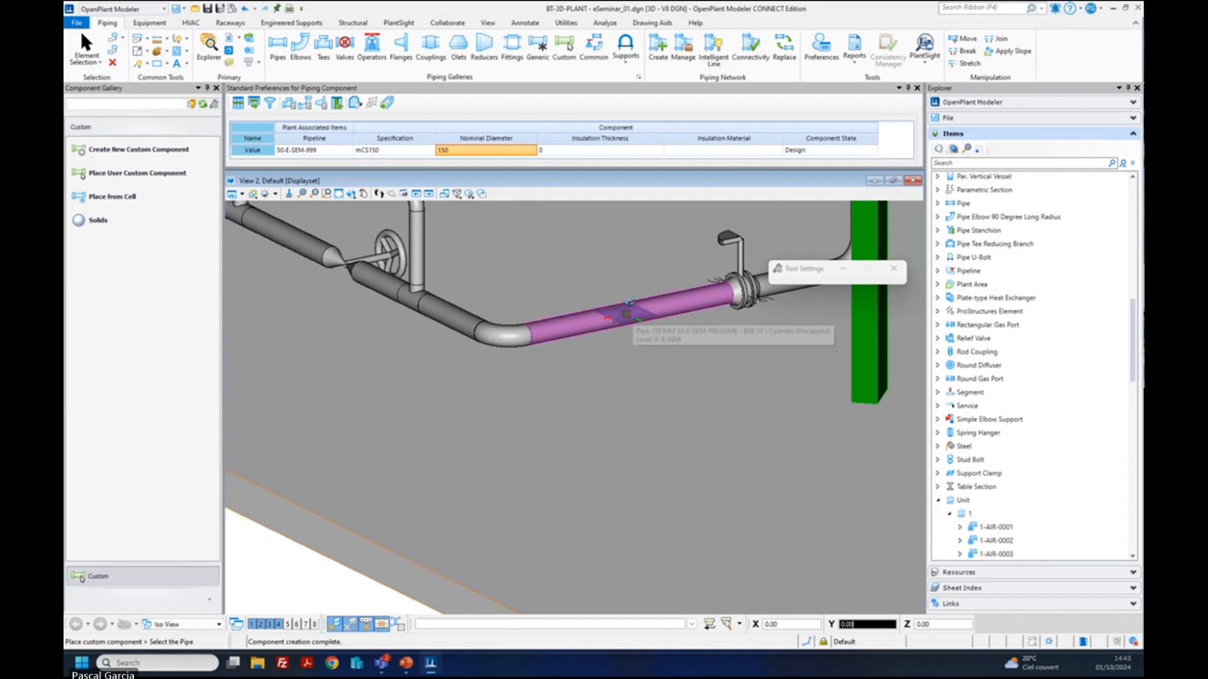
right_click(689, 432)
- Undo the custom component creation on the butterfly valve geometry beside the slab corner
scroll(688, 432, down, 3)
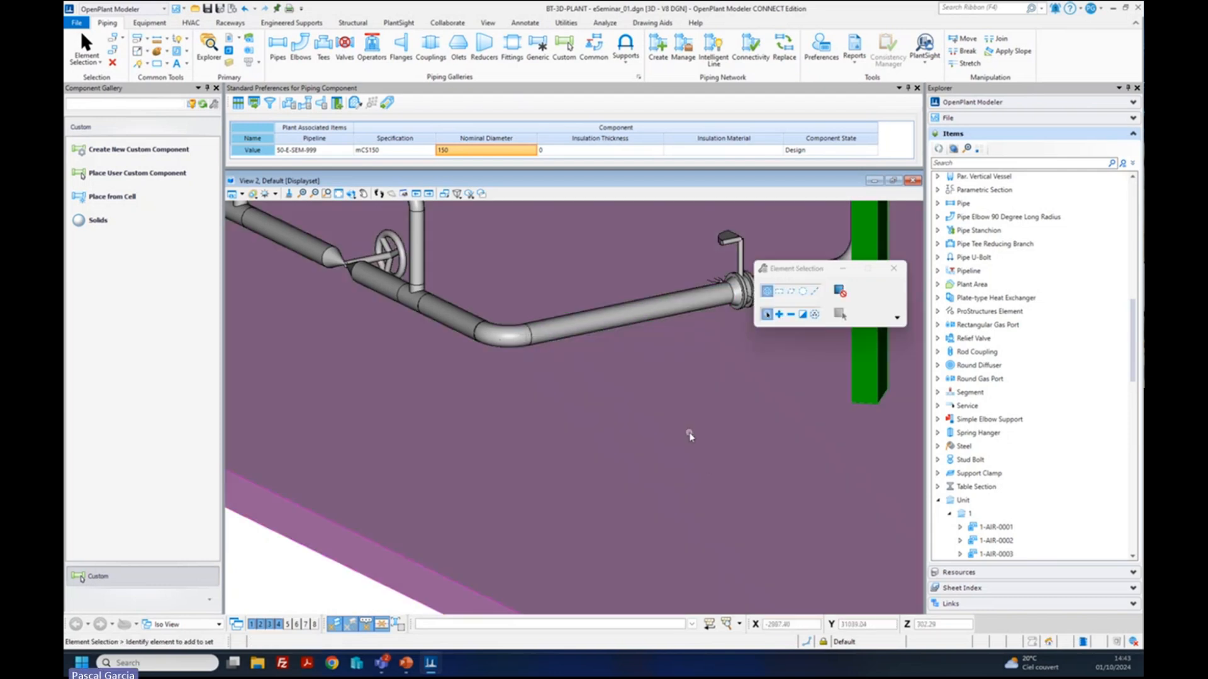
scroll(690, 434, down, 6)
scroll(711, 487, up, 8)
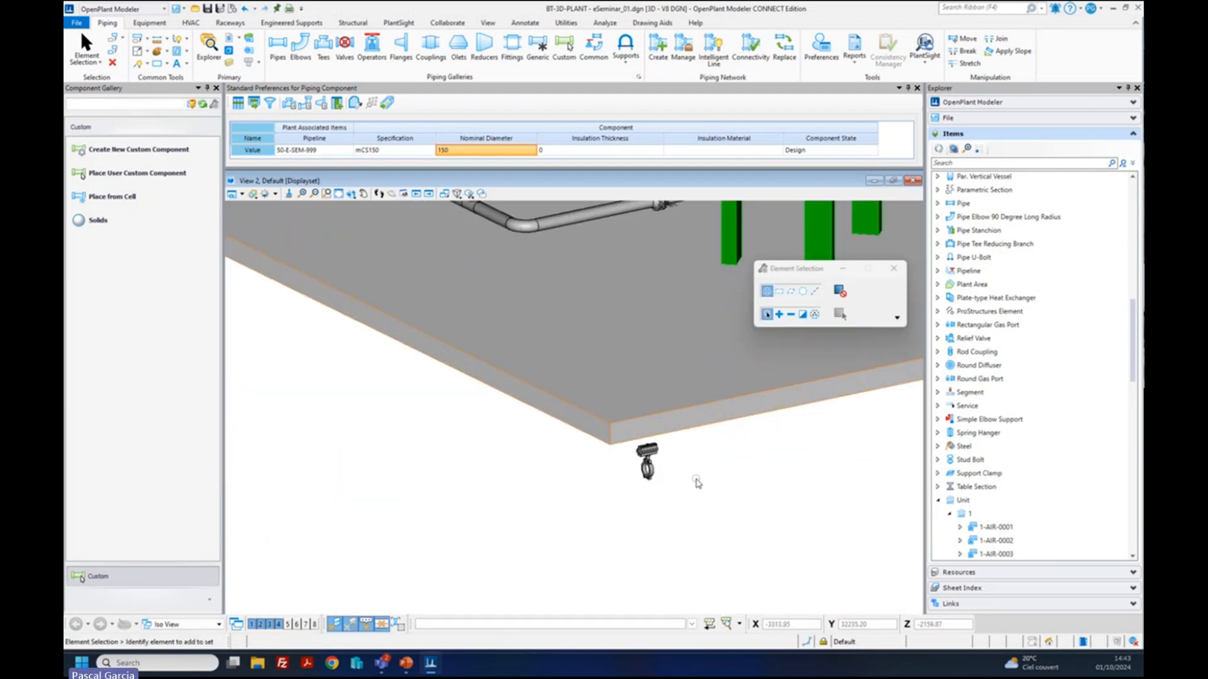
click(246, 9)
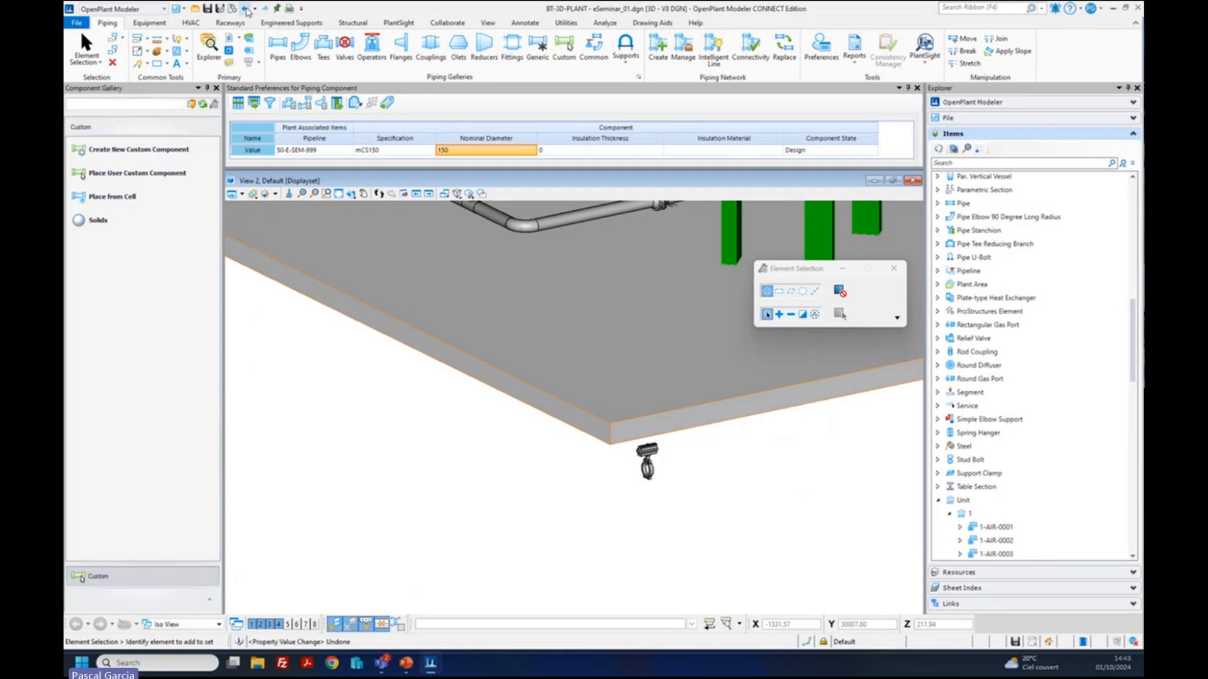
scroll(639, 425, up, 3)
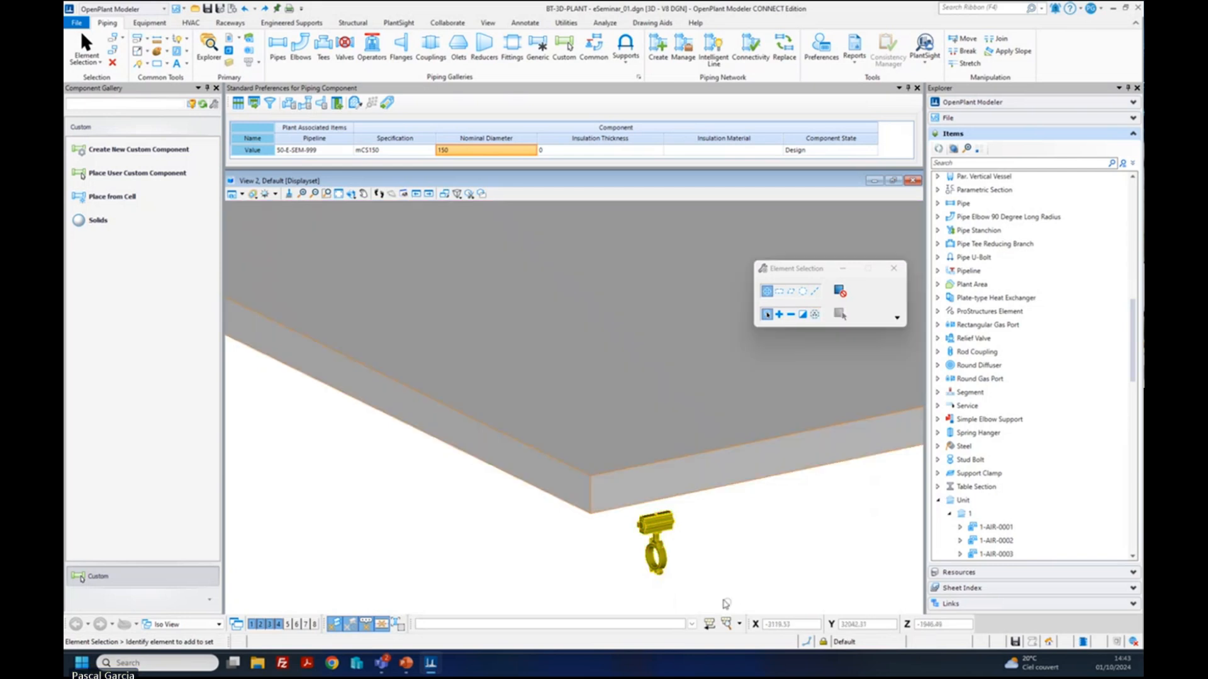
- Select the restored valve geometry and start a new BUTTERFLY_VALVE custom component using spec data from the CRN 150 mm CL150 wafer valve
click(639, 526)
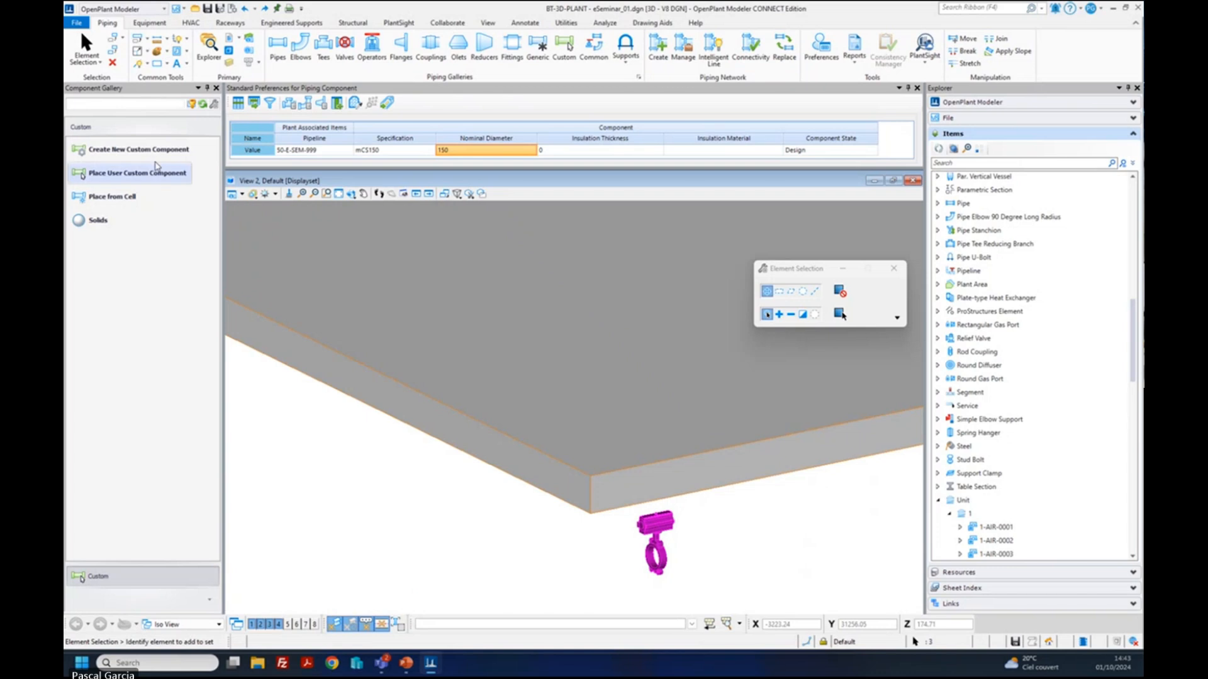
click(139, 149)
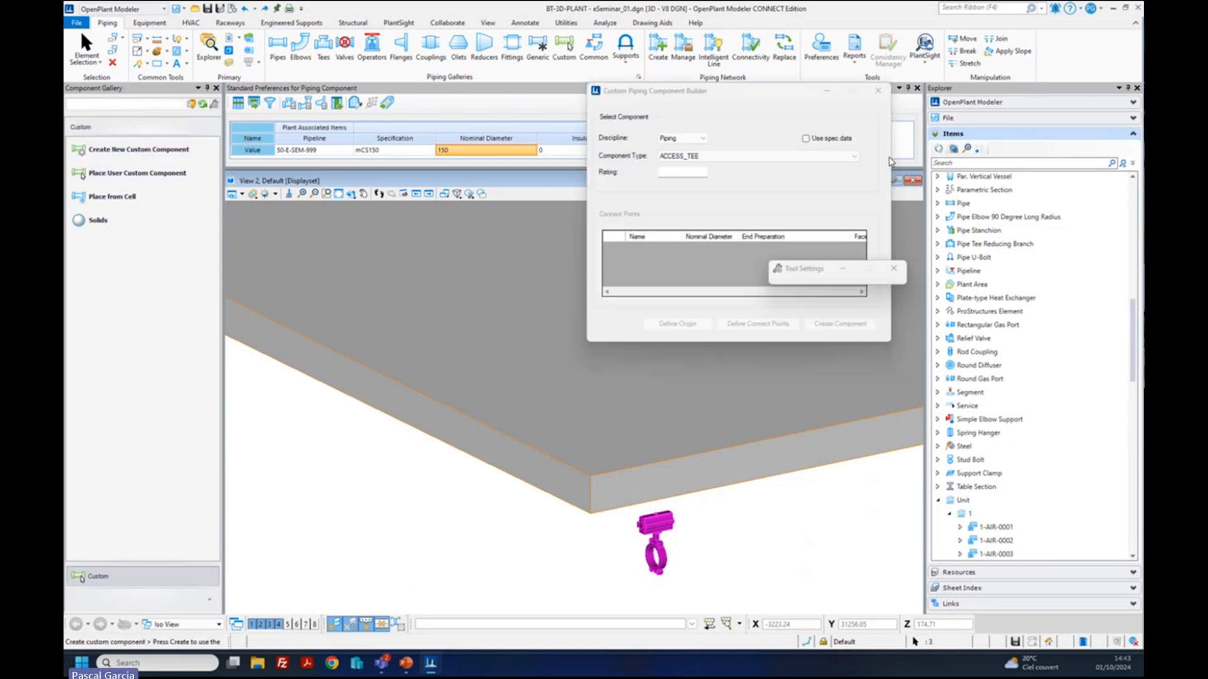
click(732, 157)
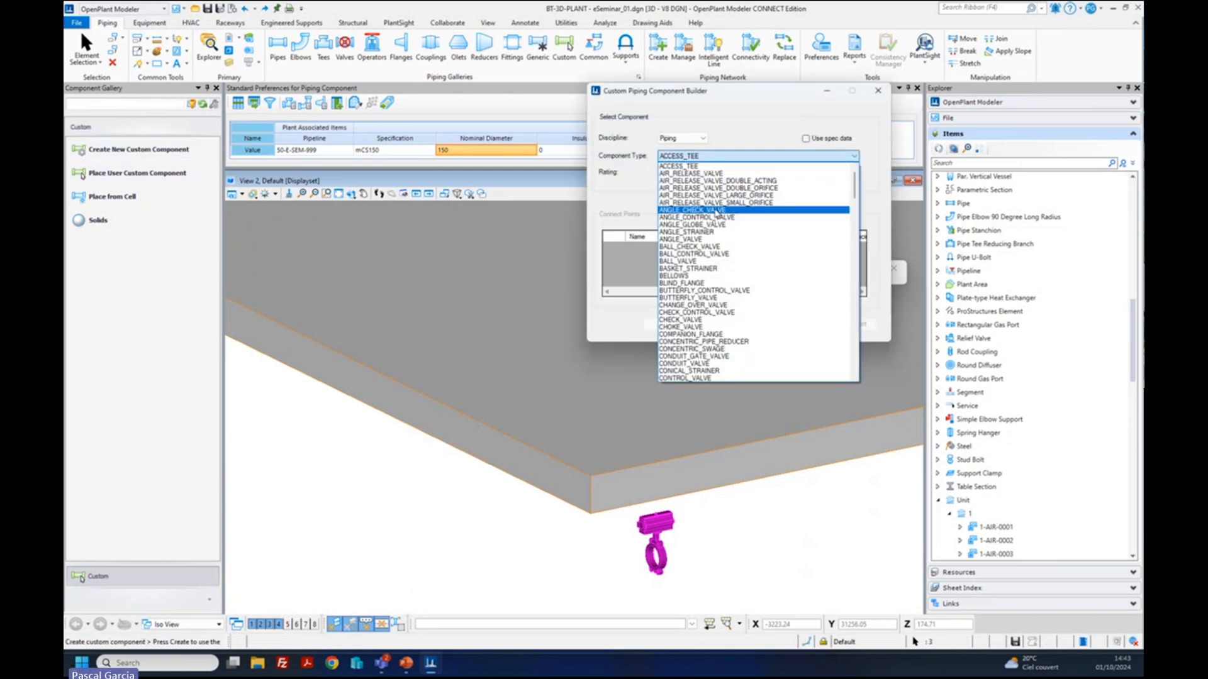
click(718, 297)
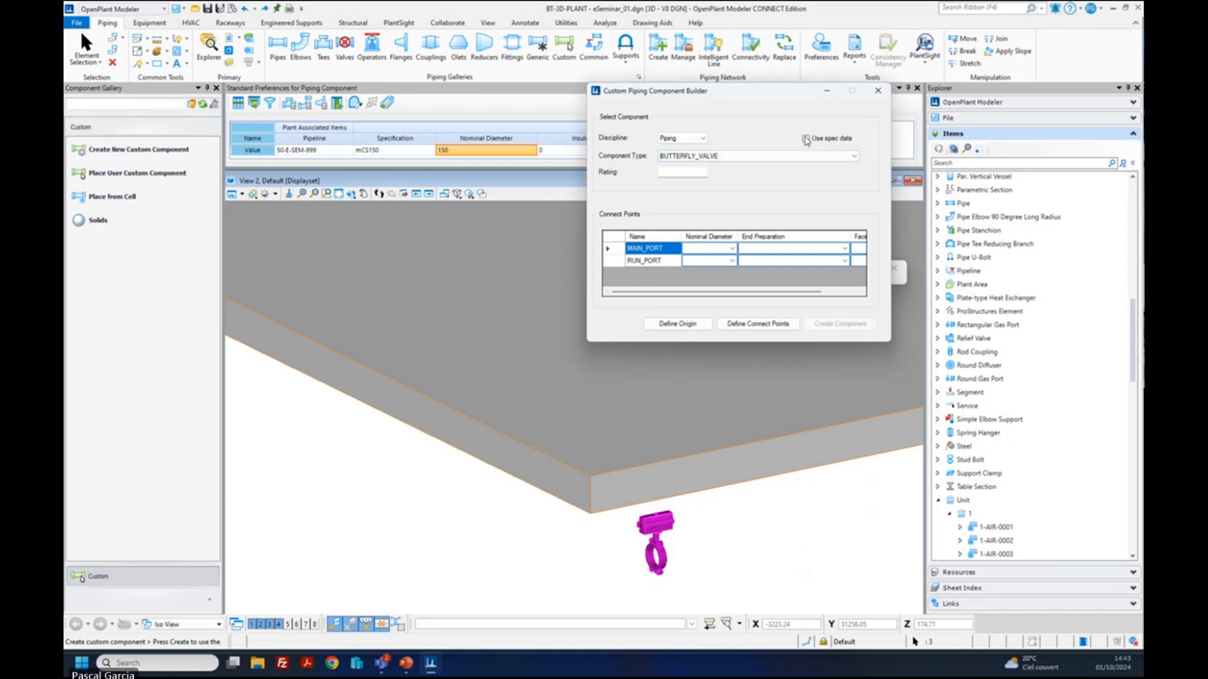
click(806, 138)
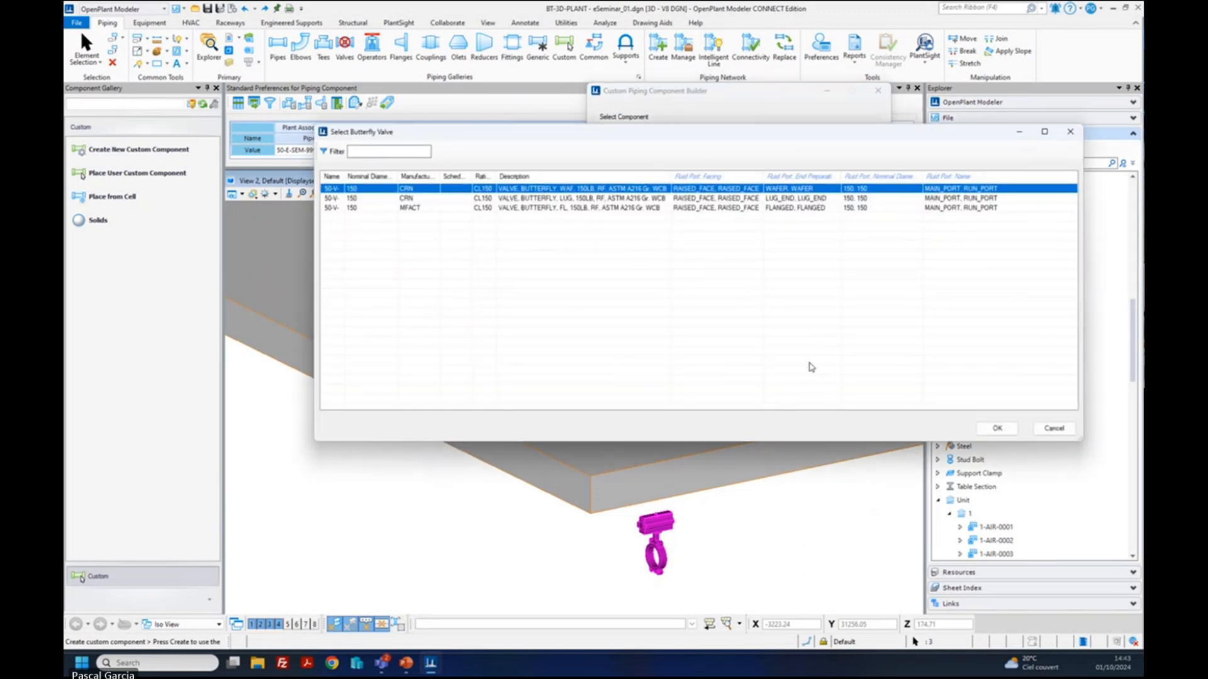
click(995, 429)
- Define the component origin at the bore centre on one valve face, and set MAIN_PORT there with its direction outward along the bore
click(678, 324)
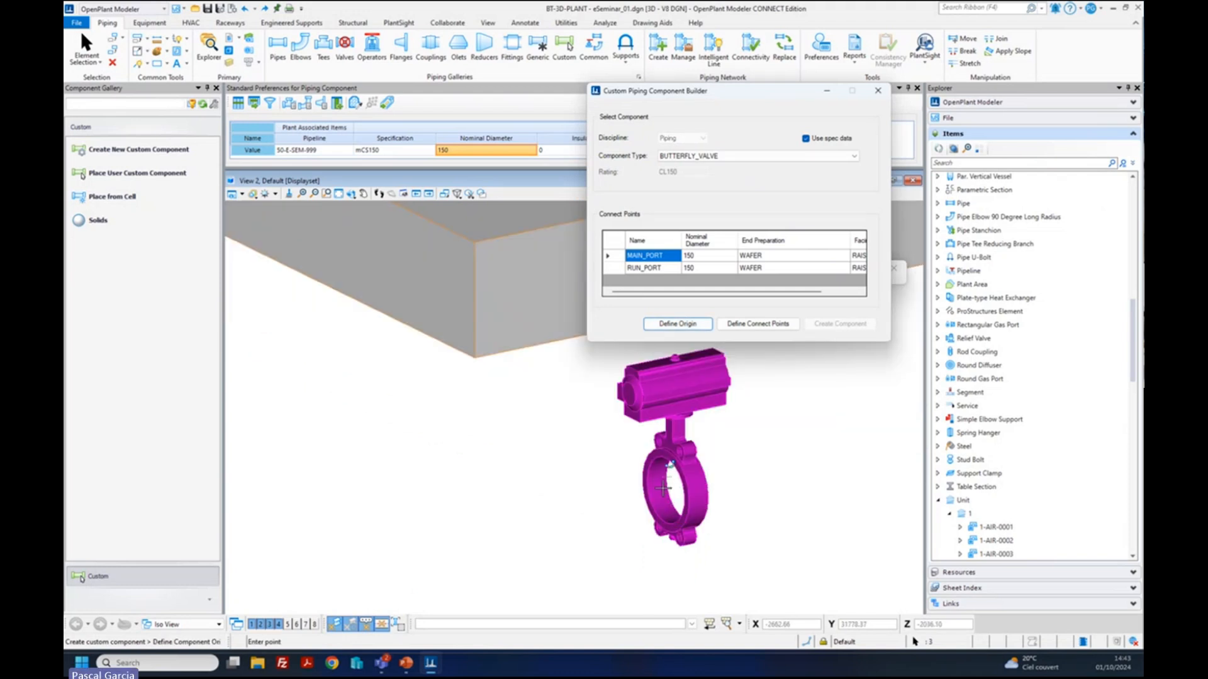
click(665, 488)
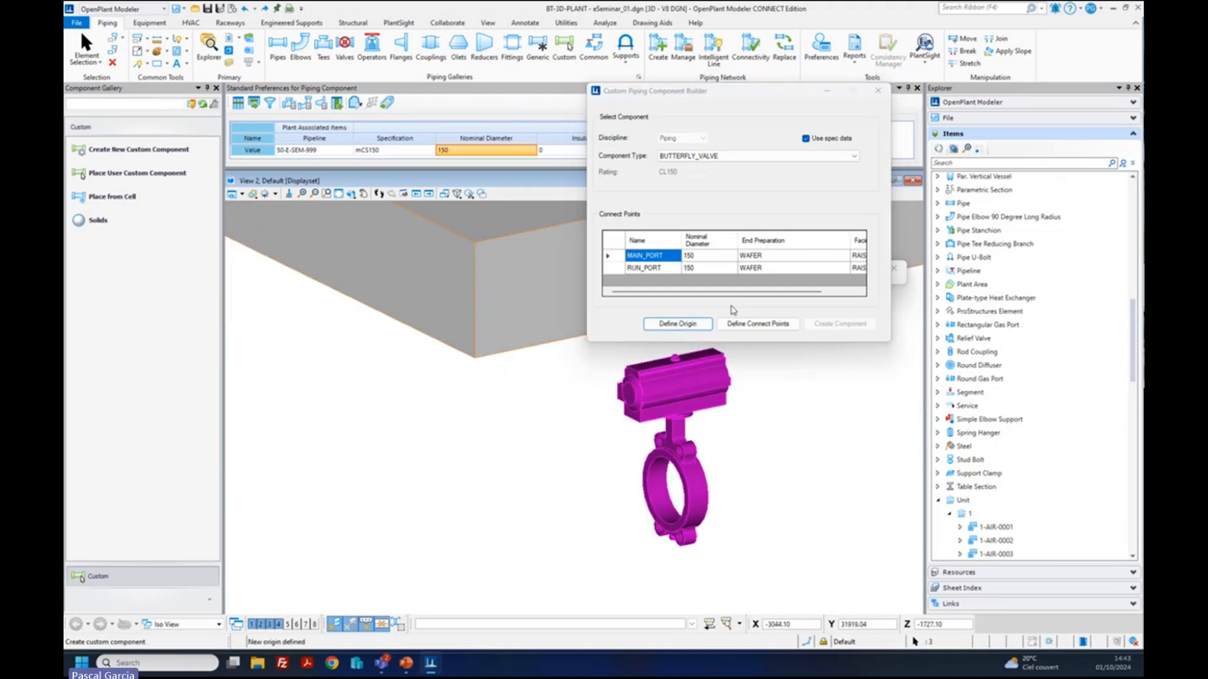
click(742, 323)
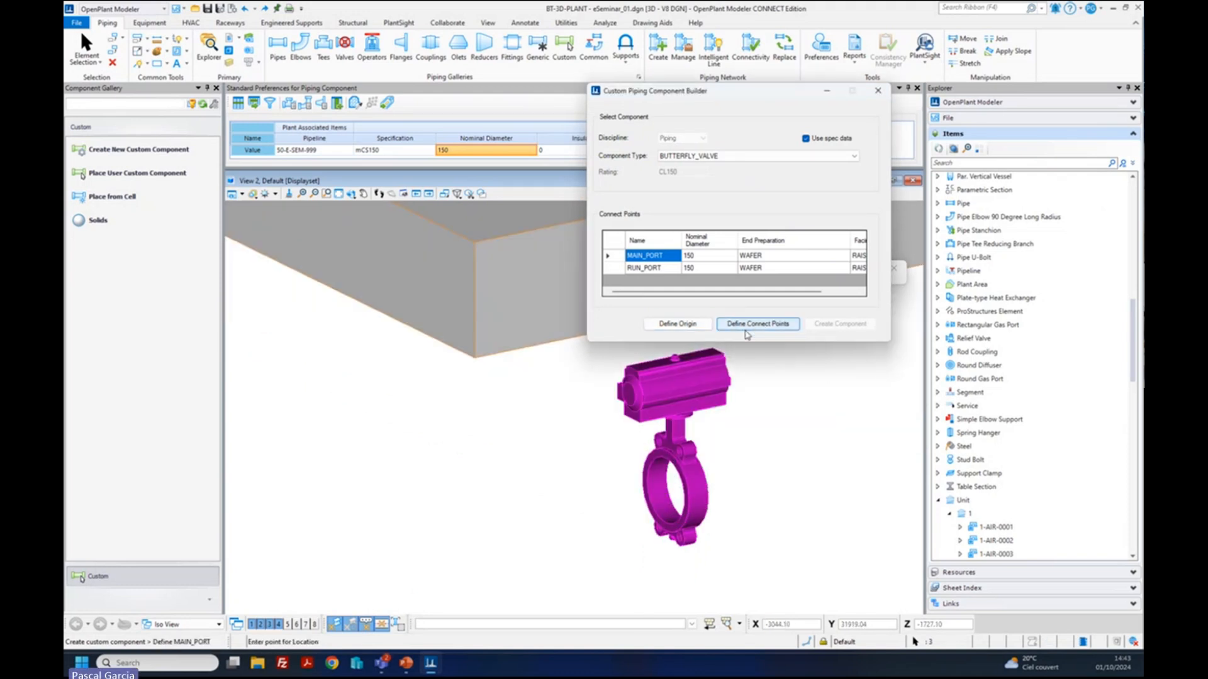
click(665, 490)
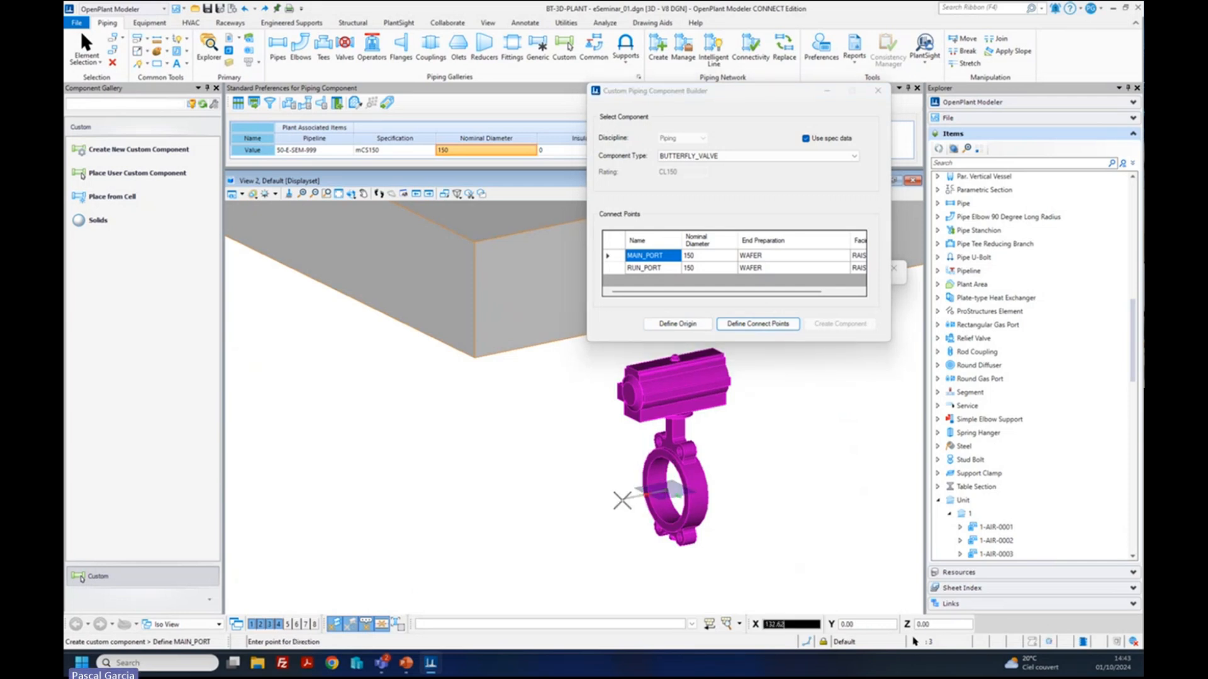
click(622, 501)
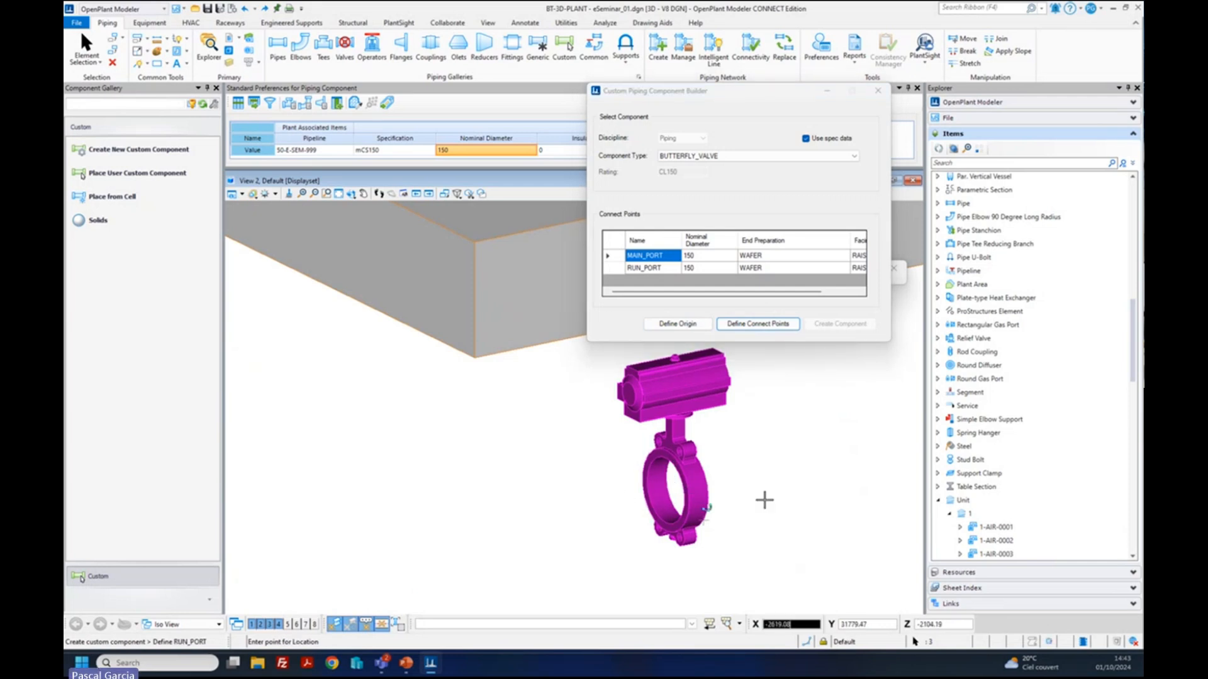
- Set the RUN_PORT connect point at the bore centre on the opposite valve face, directed outward along the bore
click(356, 196)
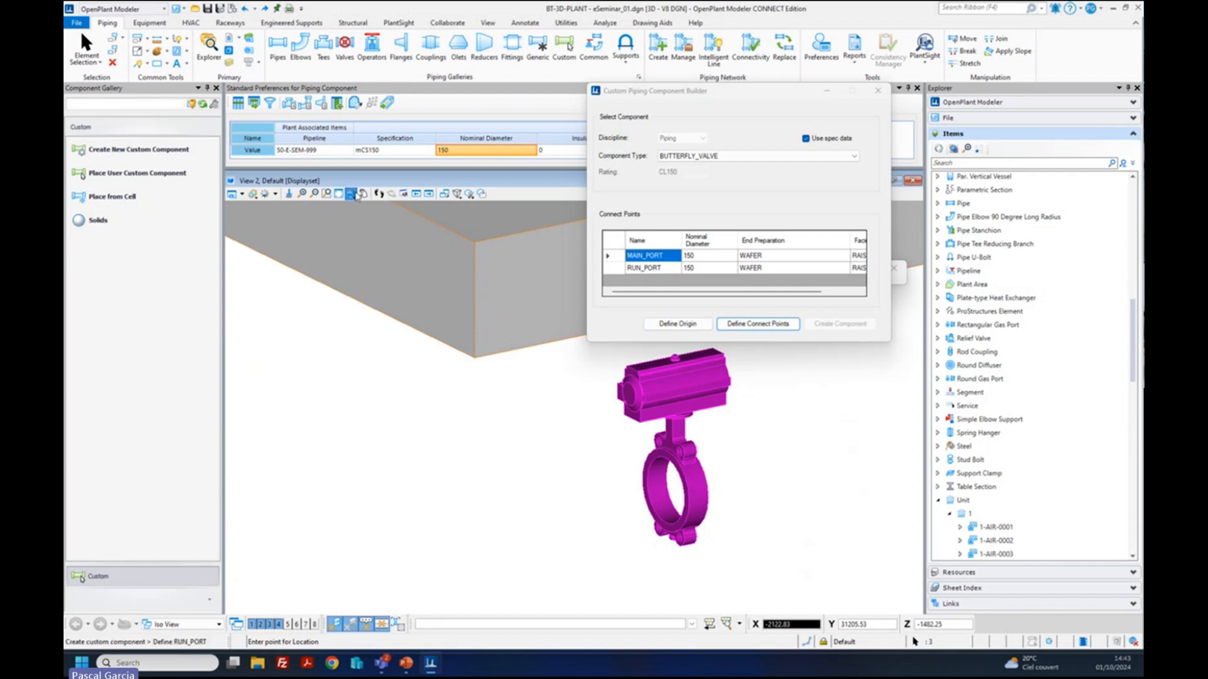
click(682, 487)
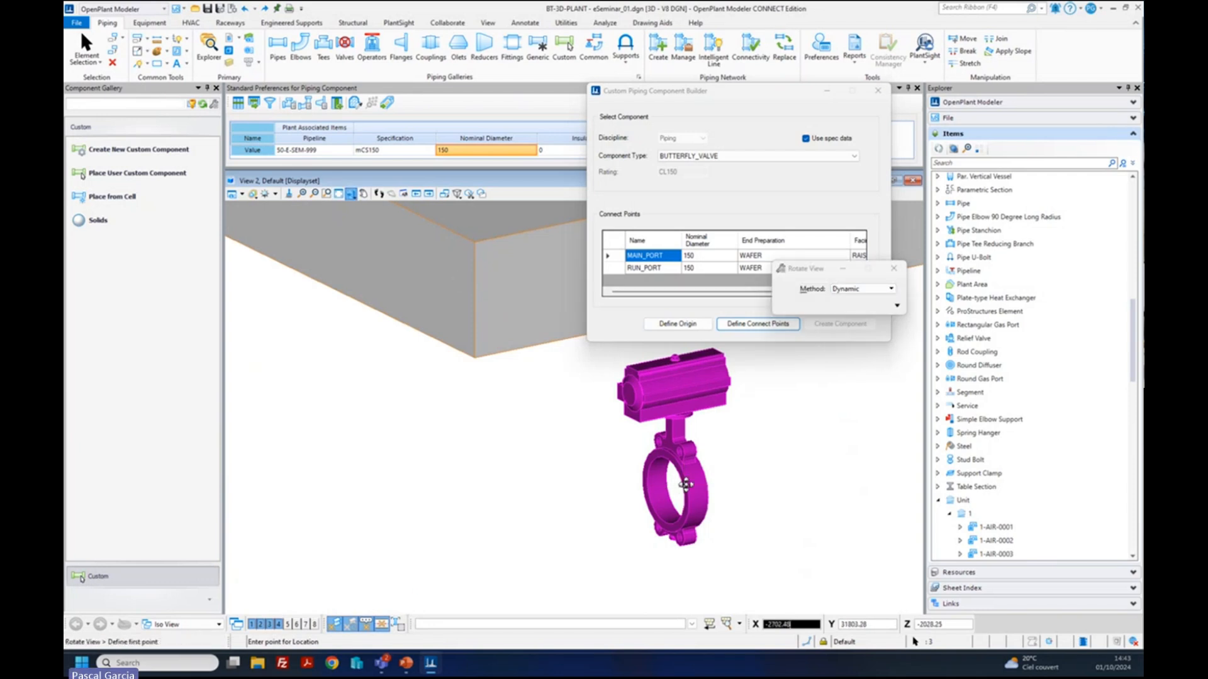
click(407, 499)
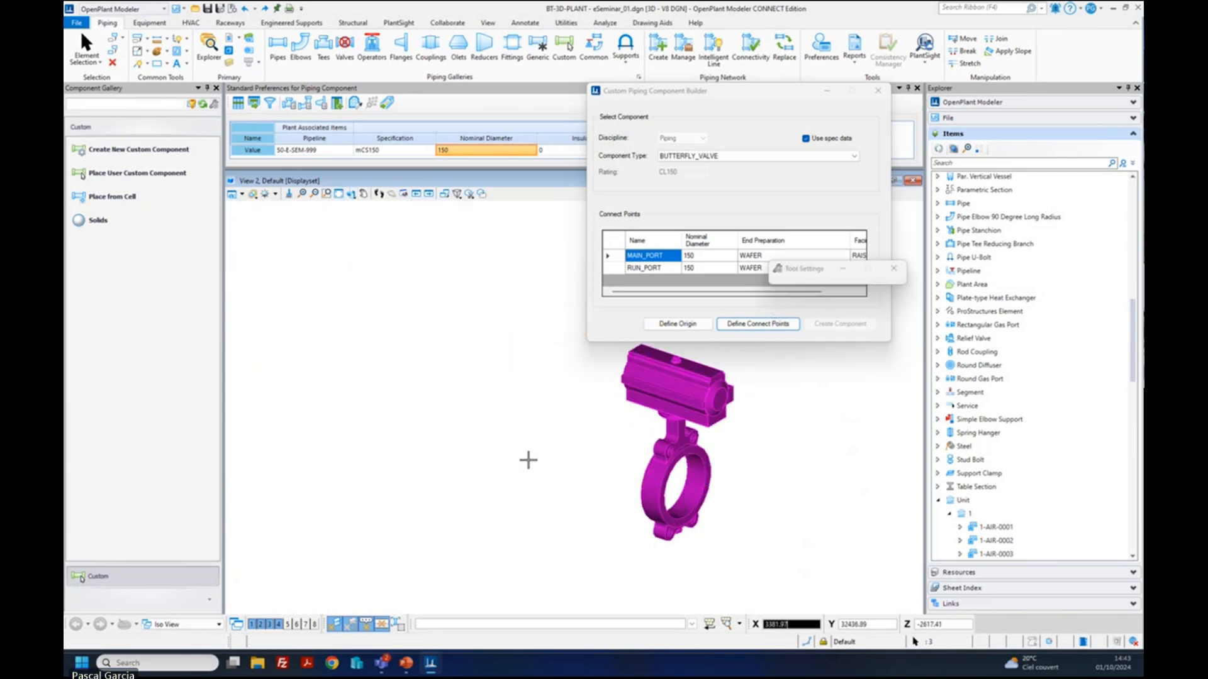
click(771, 324)
click(692, 484)
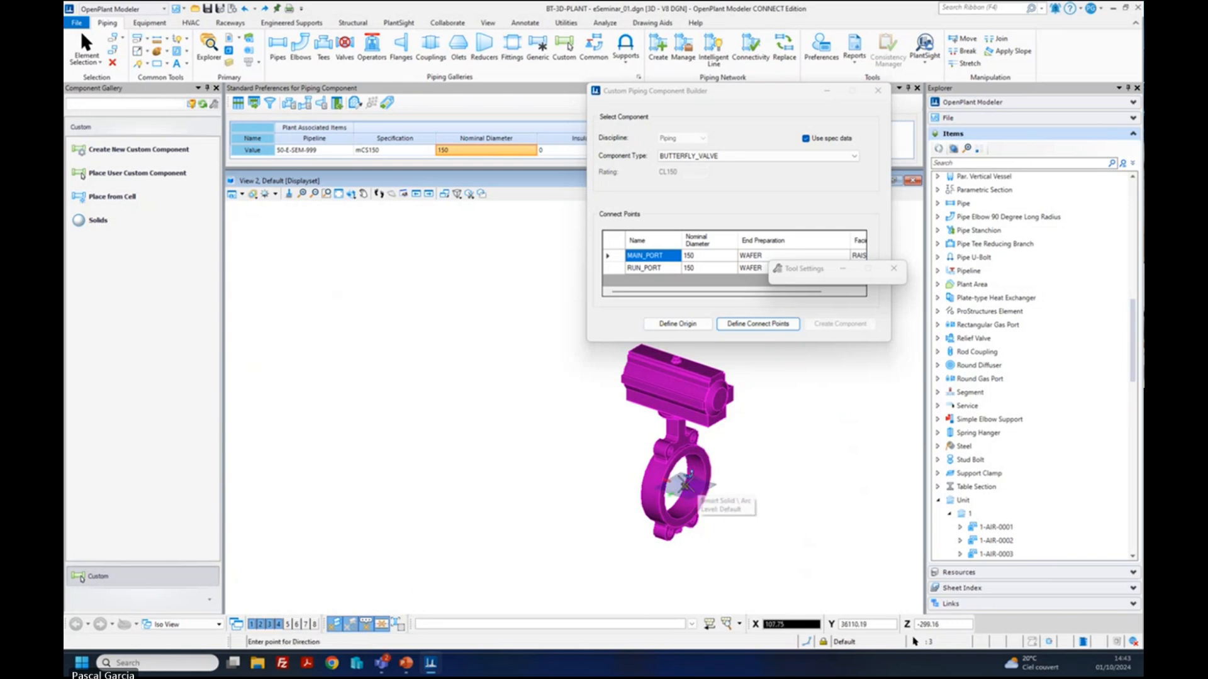
click(743, 494)
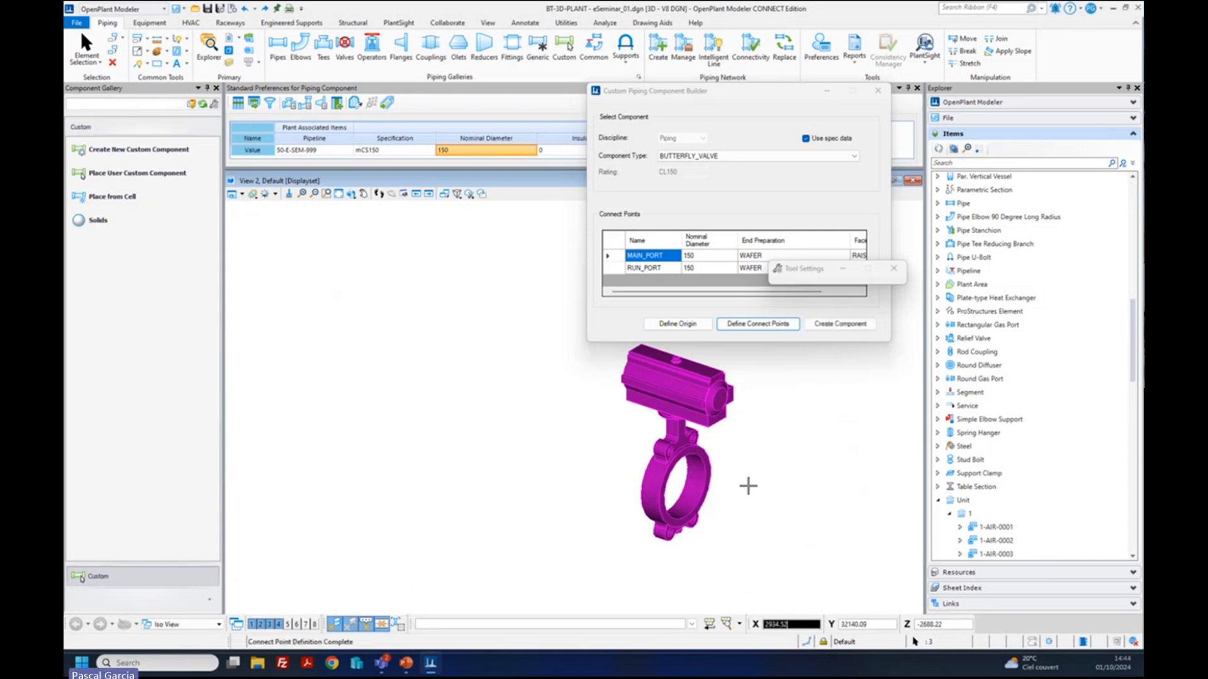
- Create the custom butterfly valve component from the defined origin and connect points, and dismiss its properties
click(841, 324)
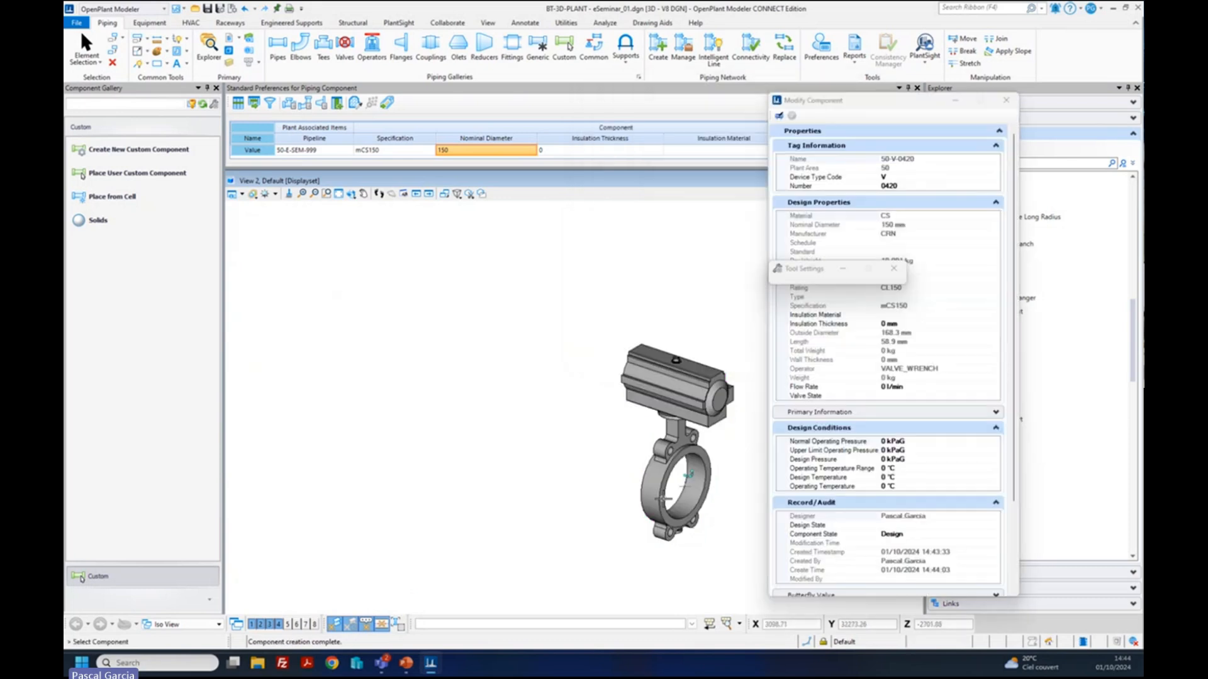
right_click(745, 369)
click(752, 372)
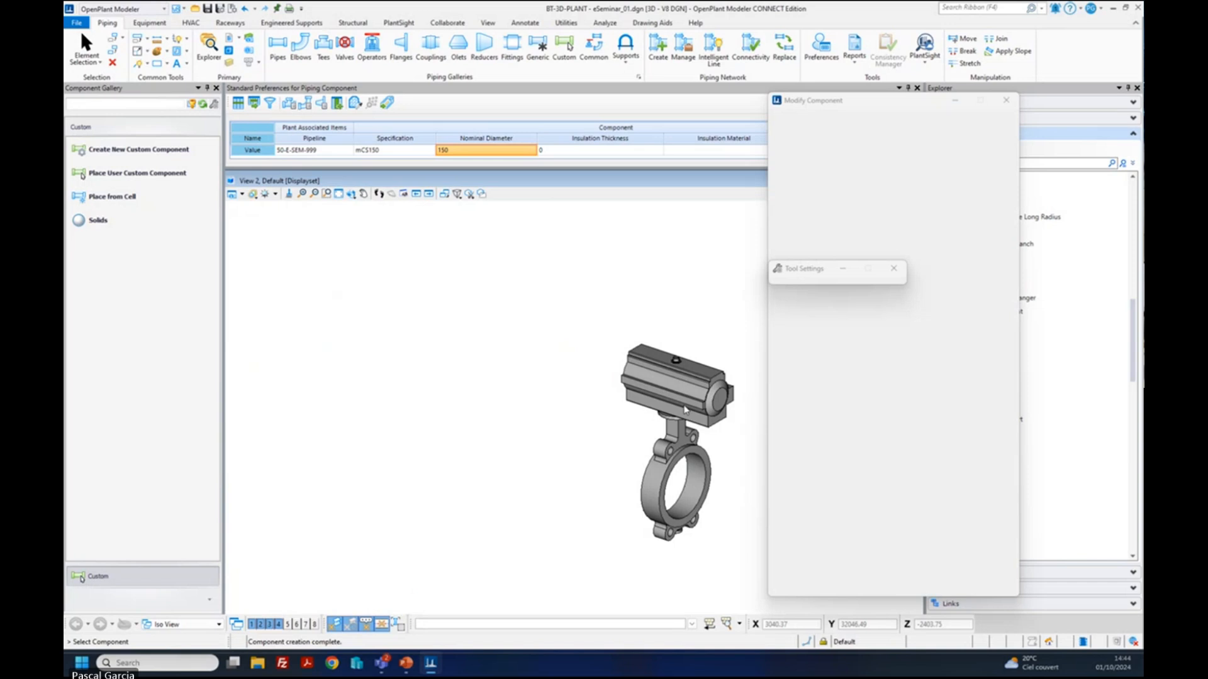
- Place the new custom butterfly valve on the 150 mm pipe between the existing wafer valve and the elbow, with its actuator pointing up
click(685, 409)
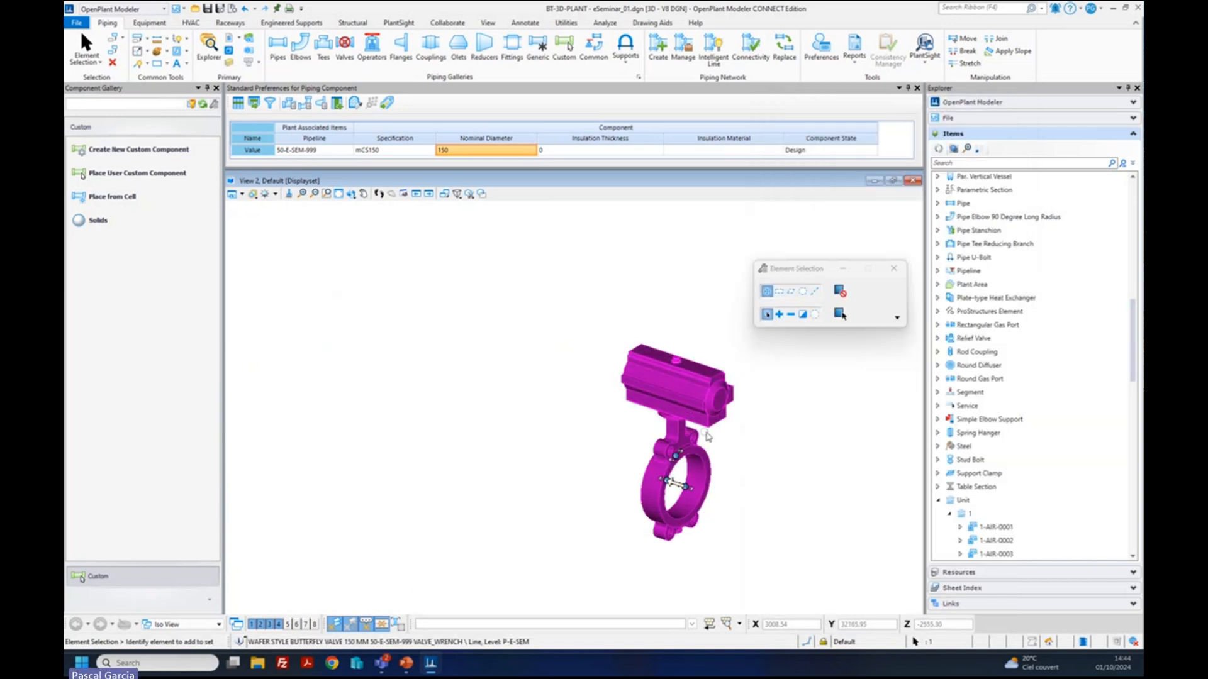
click(857, 406)
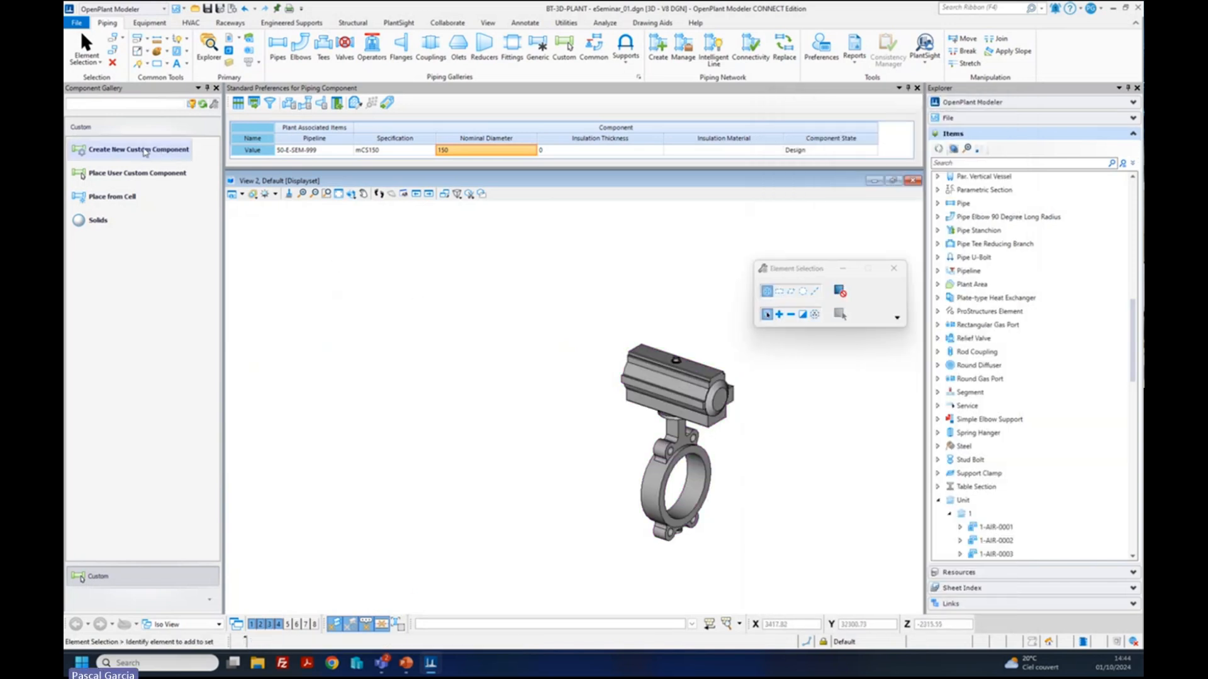
click(144, 173)
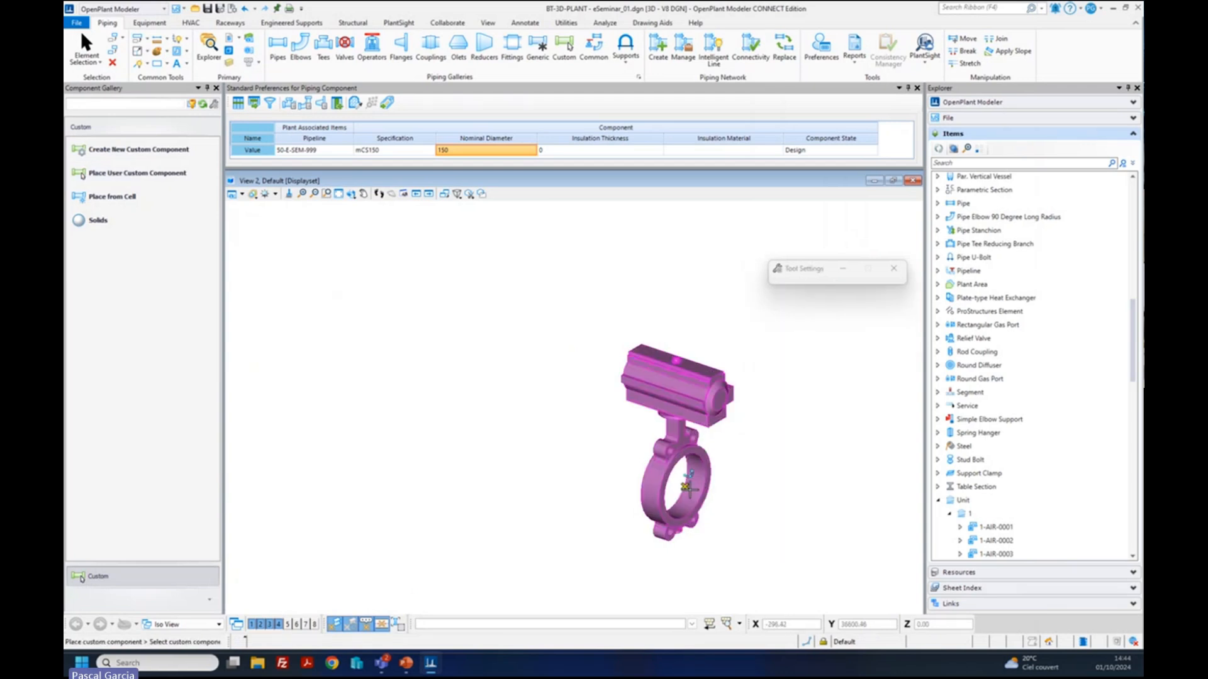
click(686, 486)
scroll(541, 342, down, 3)
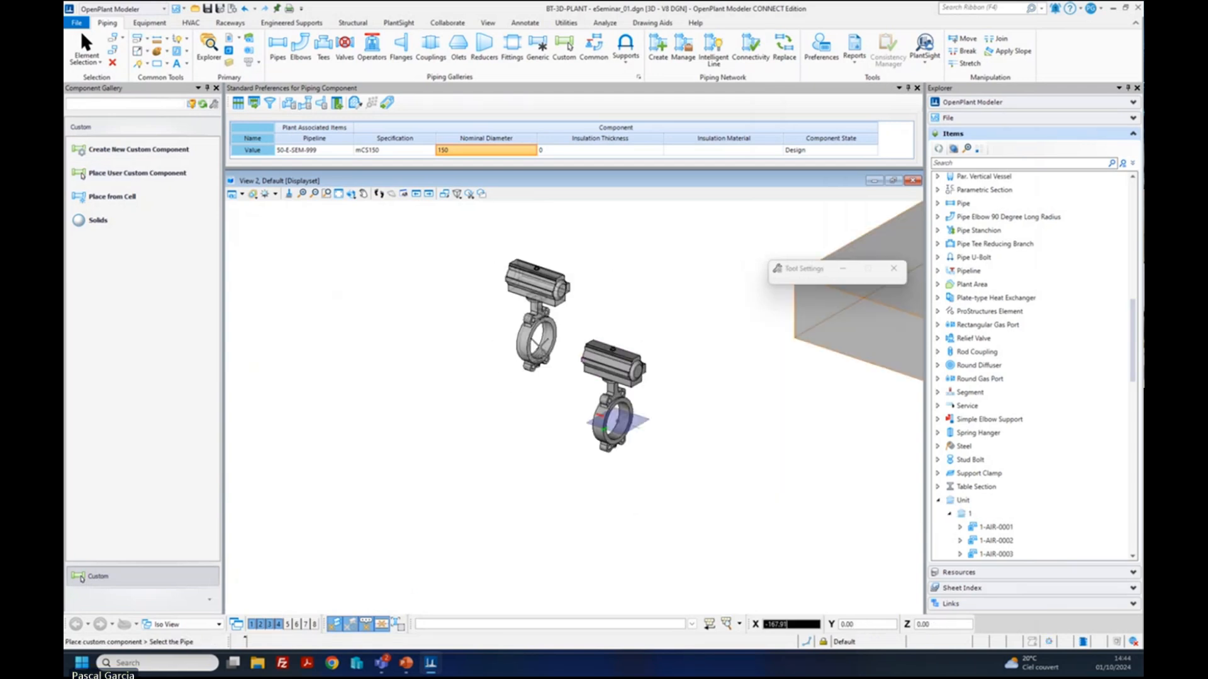
scroll(541, 343, down, 4)
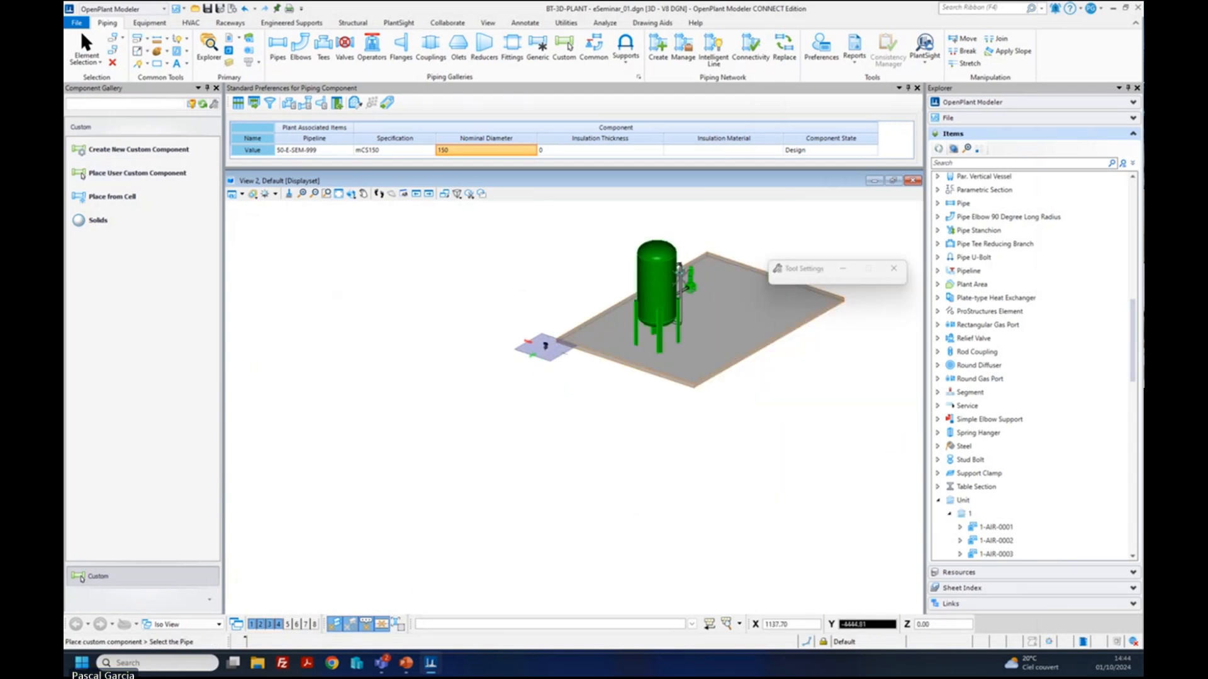
scroll(442, 399, up, 5)
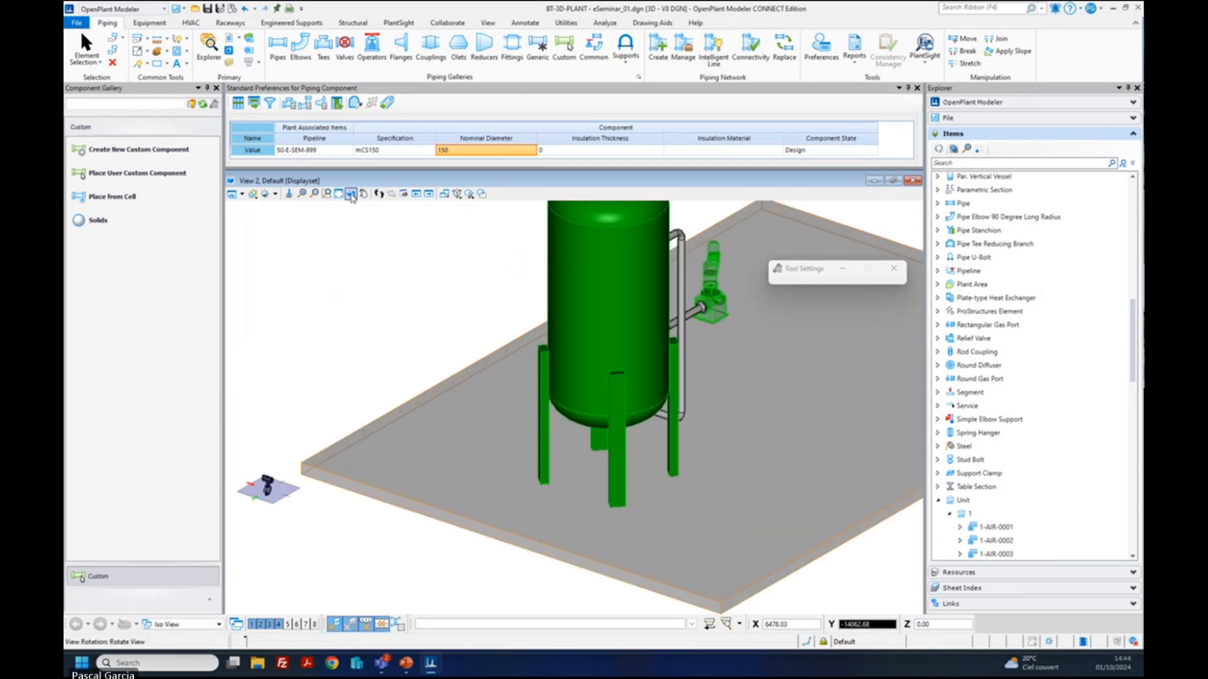
click(351, 195)
click(403, 259)
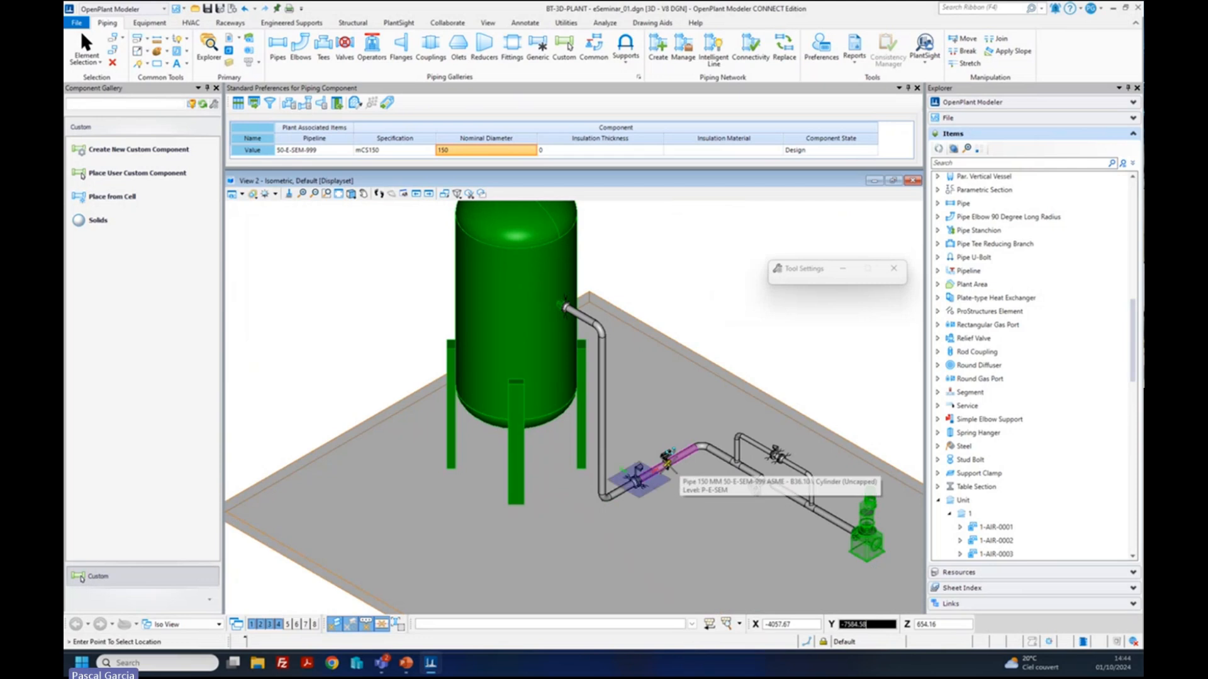
scroll(670, 466, up, 3)
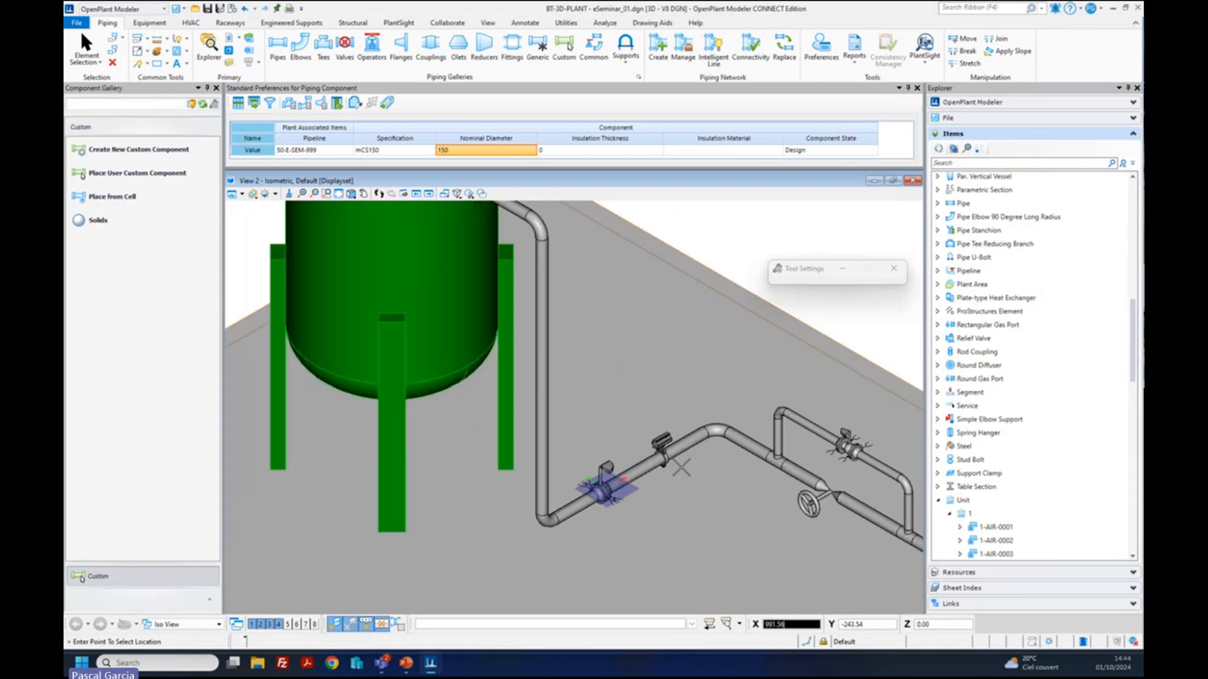
scroll(682, 468, up, 4)
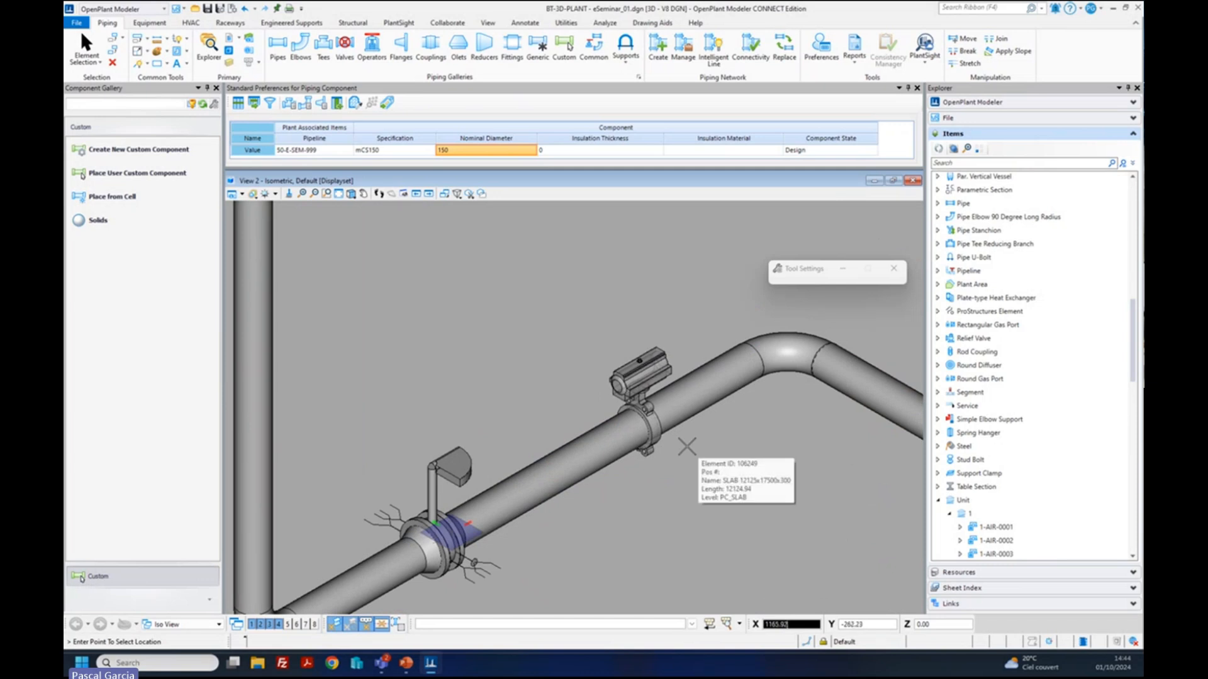
click(684, 442)
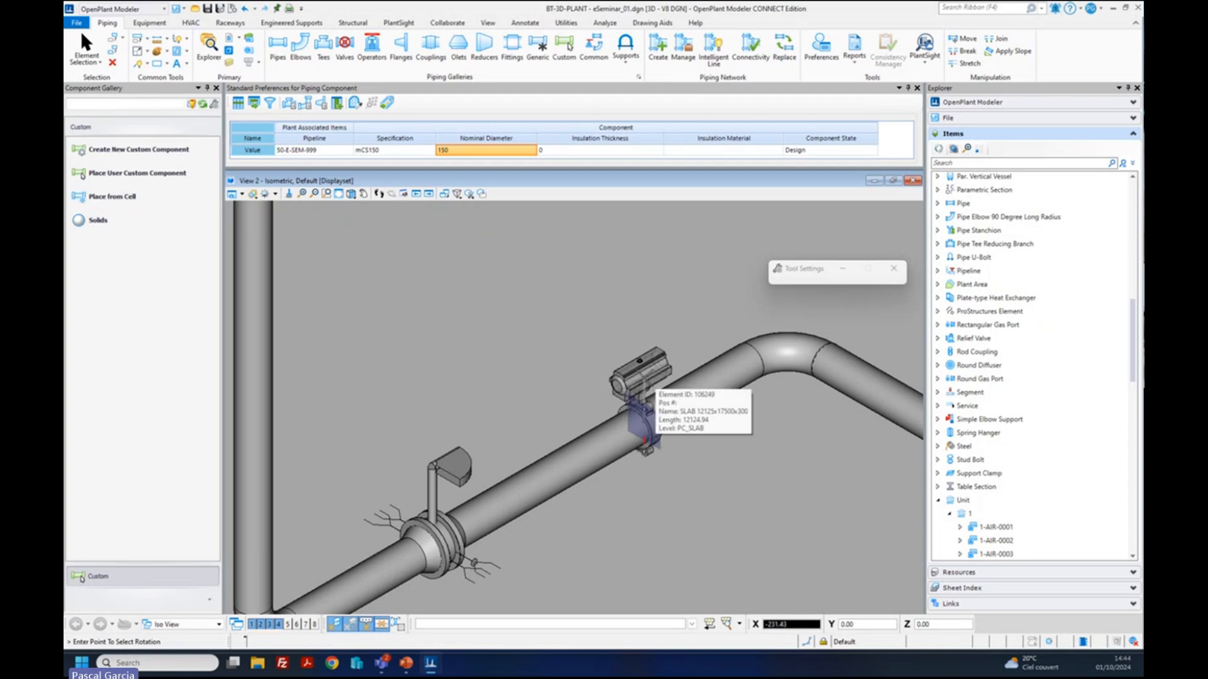
click(723, 307)
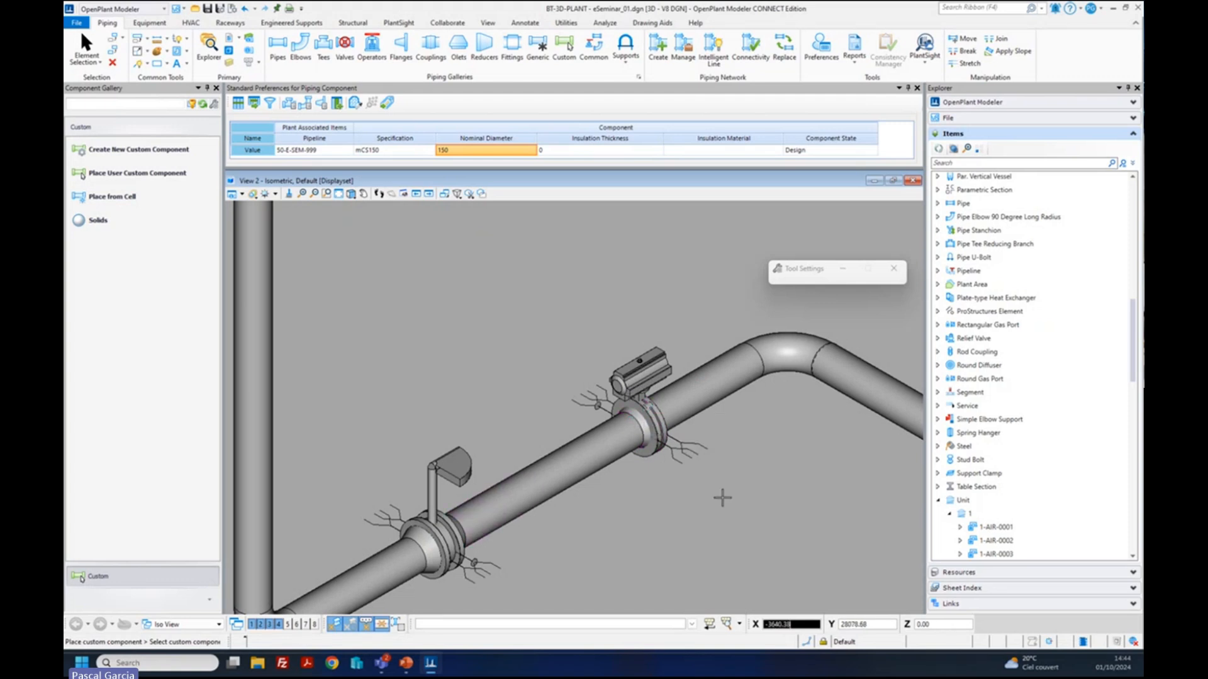
- Expand Butterfly Valve in the item list and highlight valves 50-V-0417 and 50-V-0420 one by one in the model
scroll(673, 472, down, 3)
scroll(673, 472, up, 3)
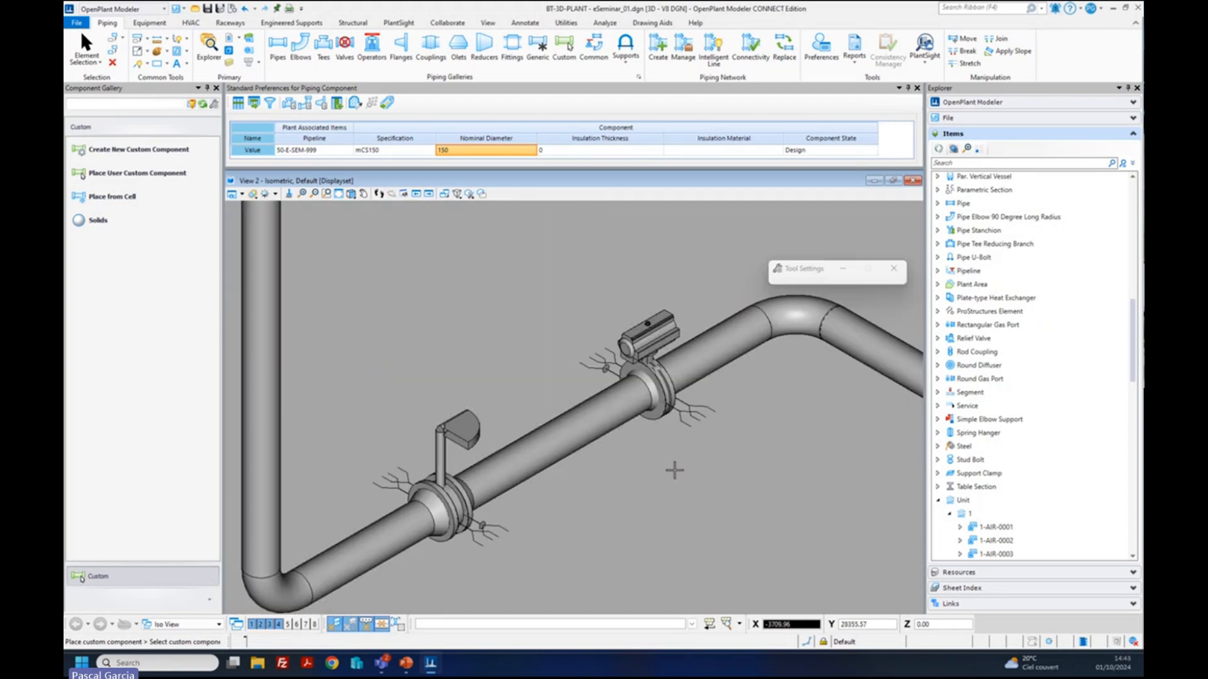
scroll(1038, 403, up, 15)
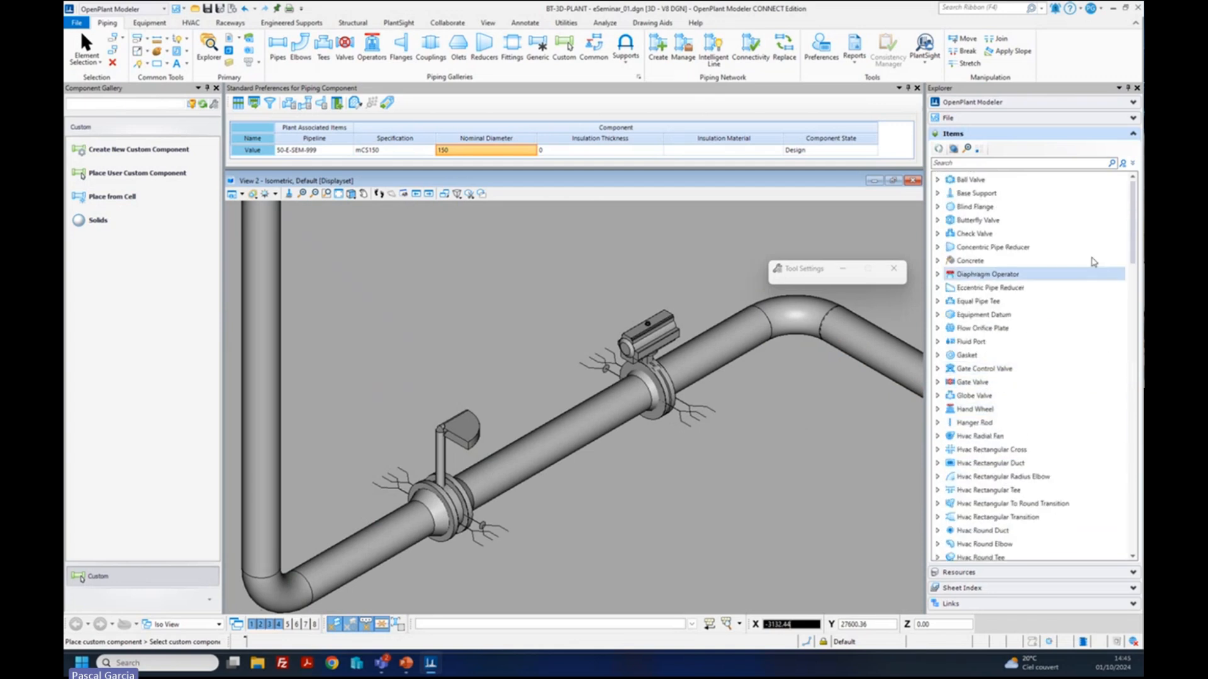
click(997, 220)
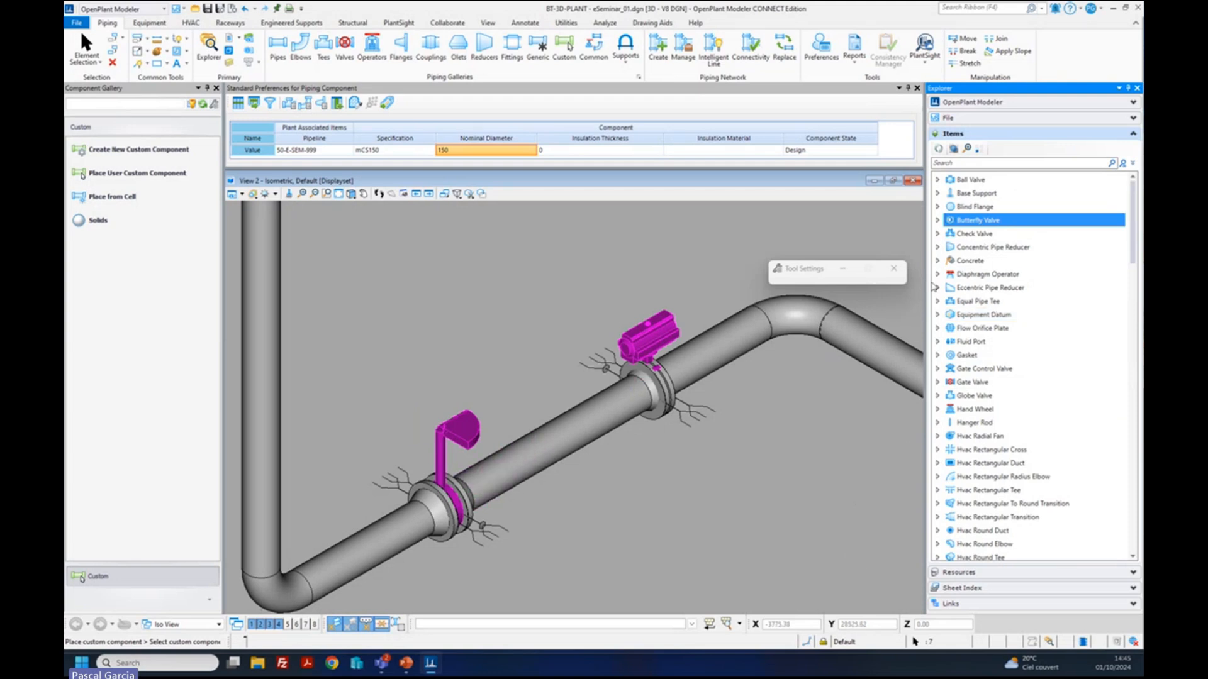
double_click(987, 221)
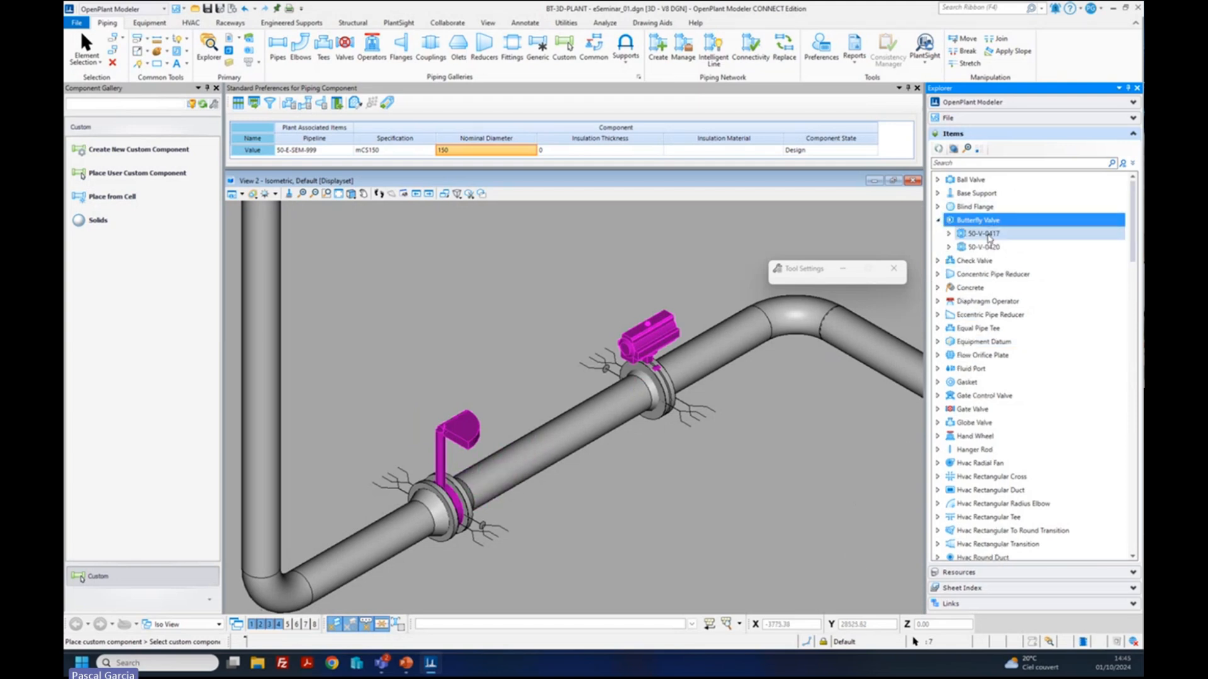
click(989, 236)
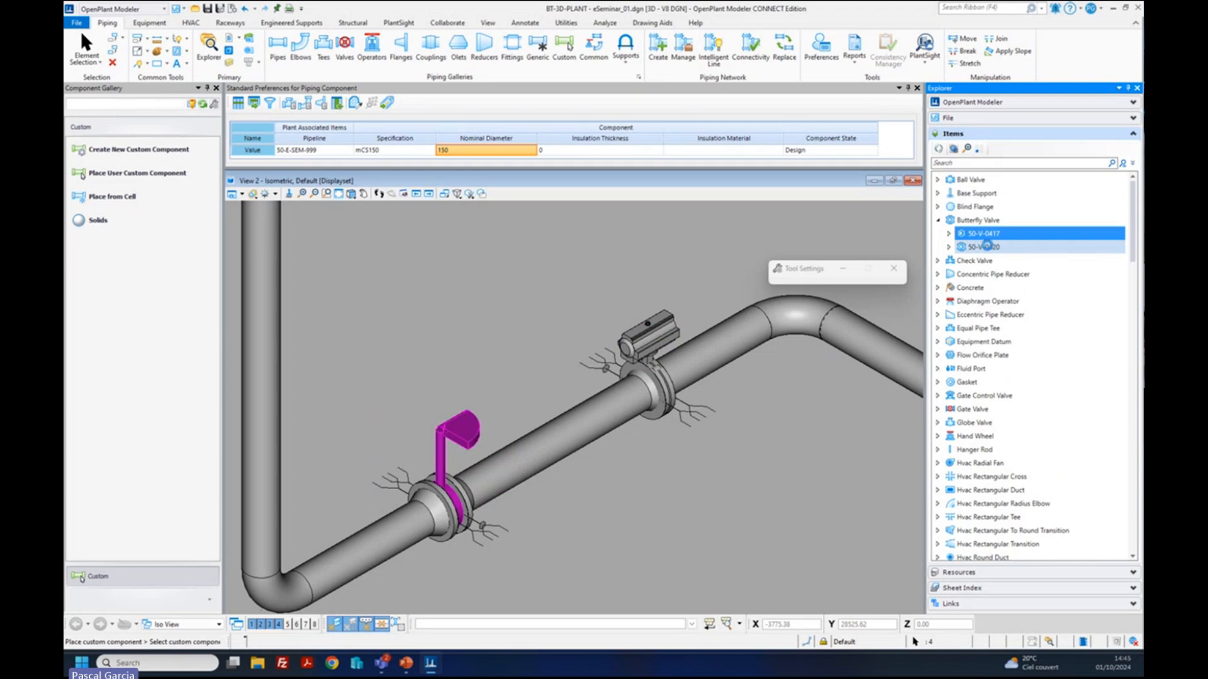
click(987, 247)
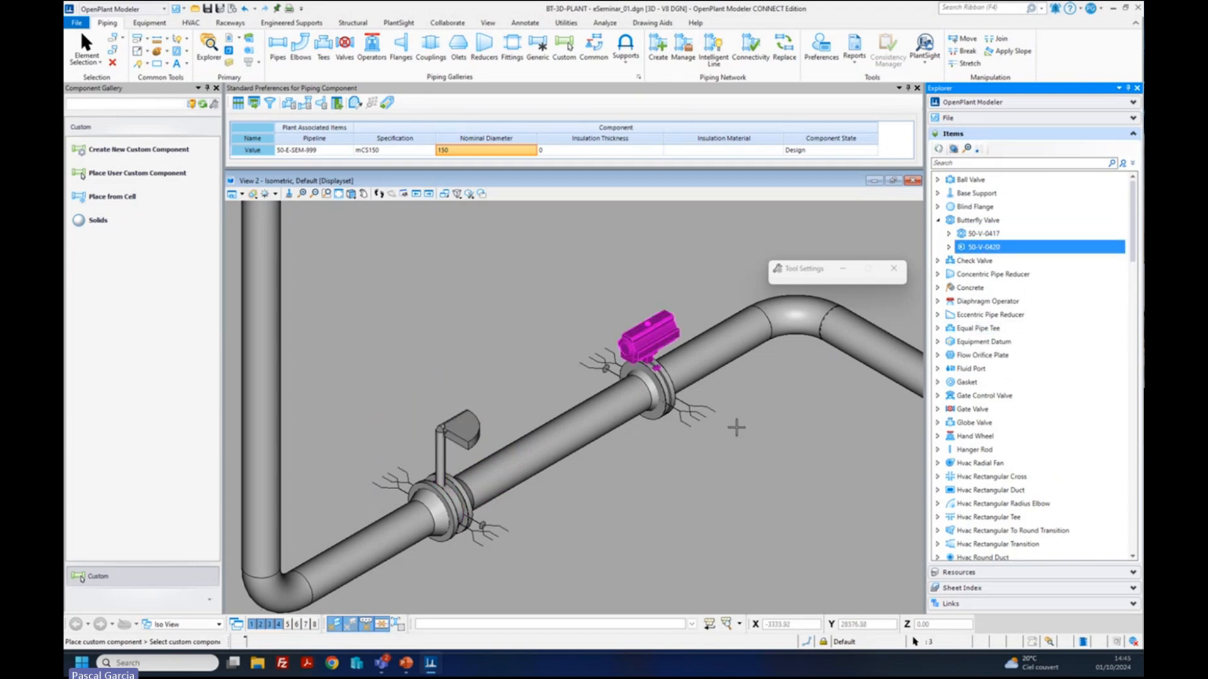
- Examine the details table for the Butterfly Valve items across its columns, then close it and end the component placement
click(974, 222)
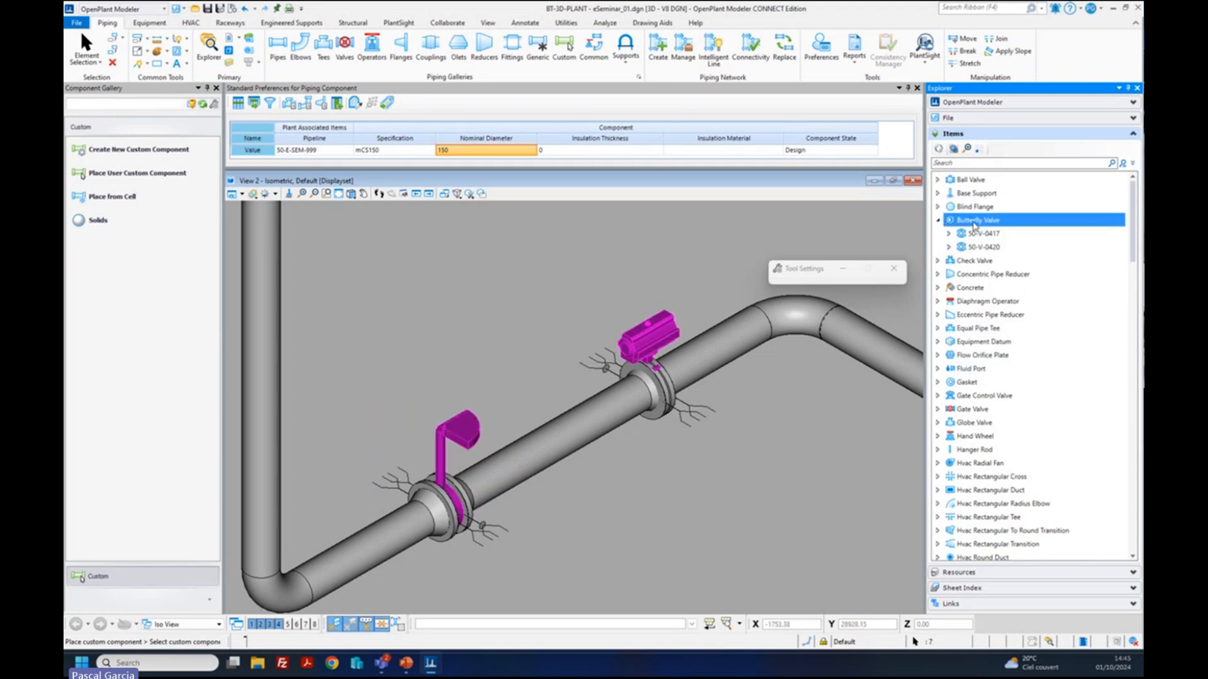
right_click(975, 225)
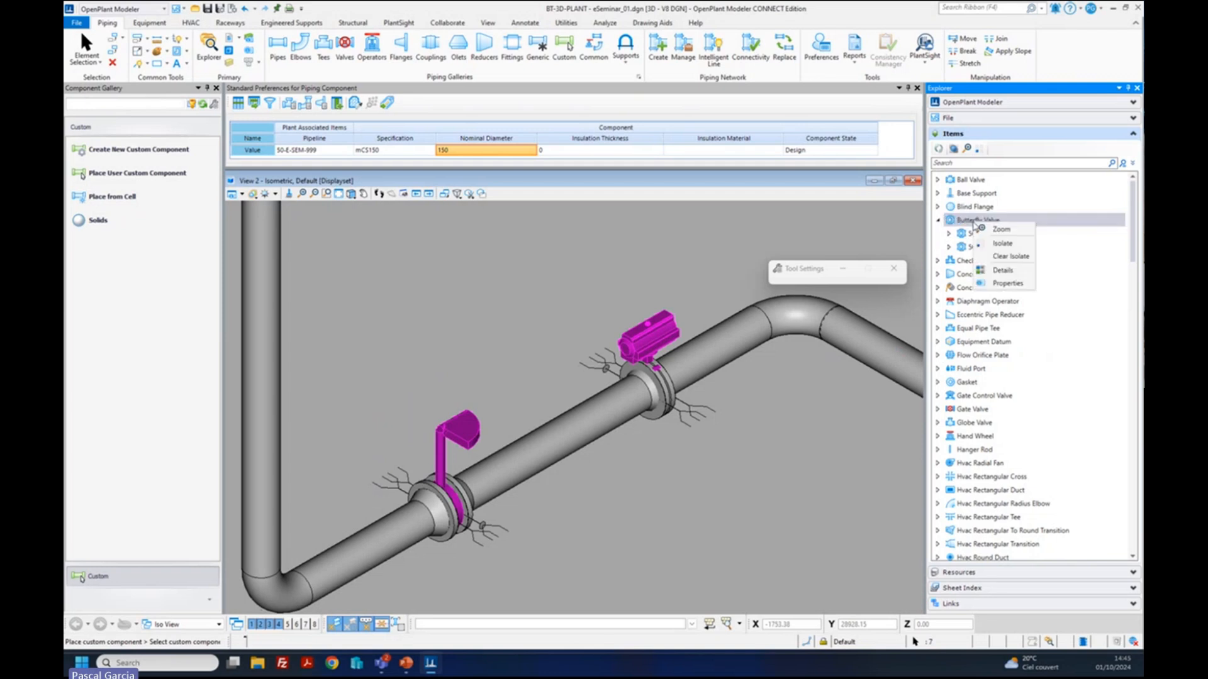
click(1014, 270)
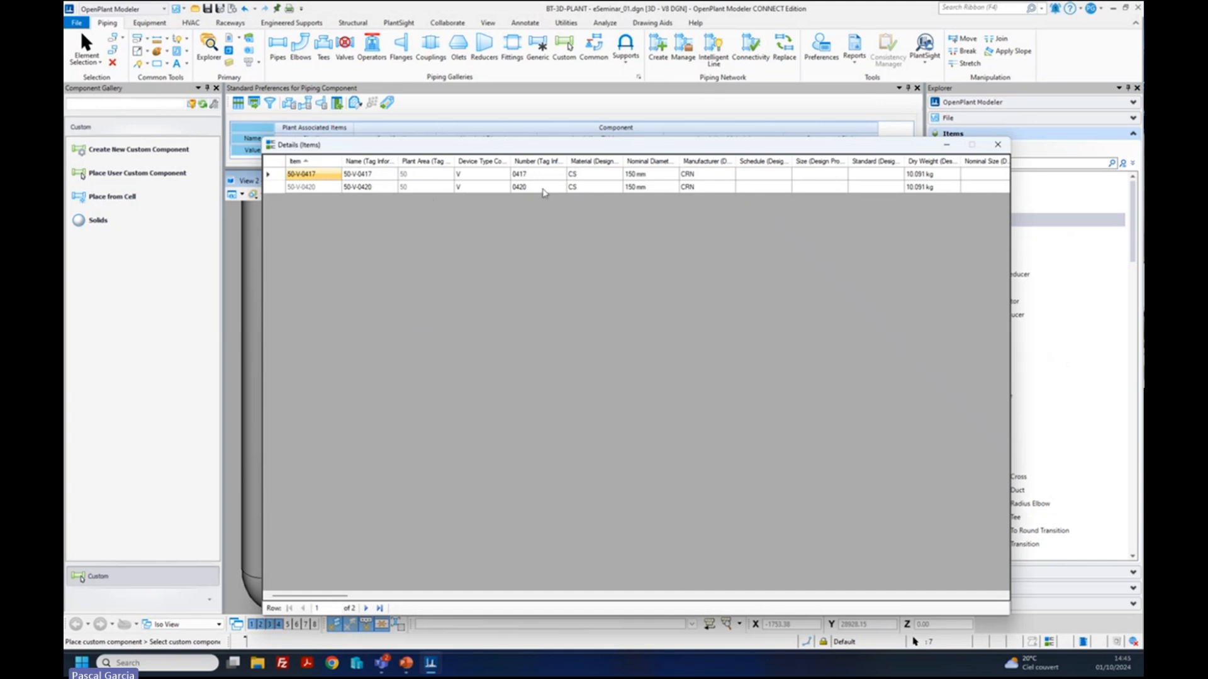
drag(341, 600, 440, 600)
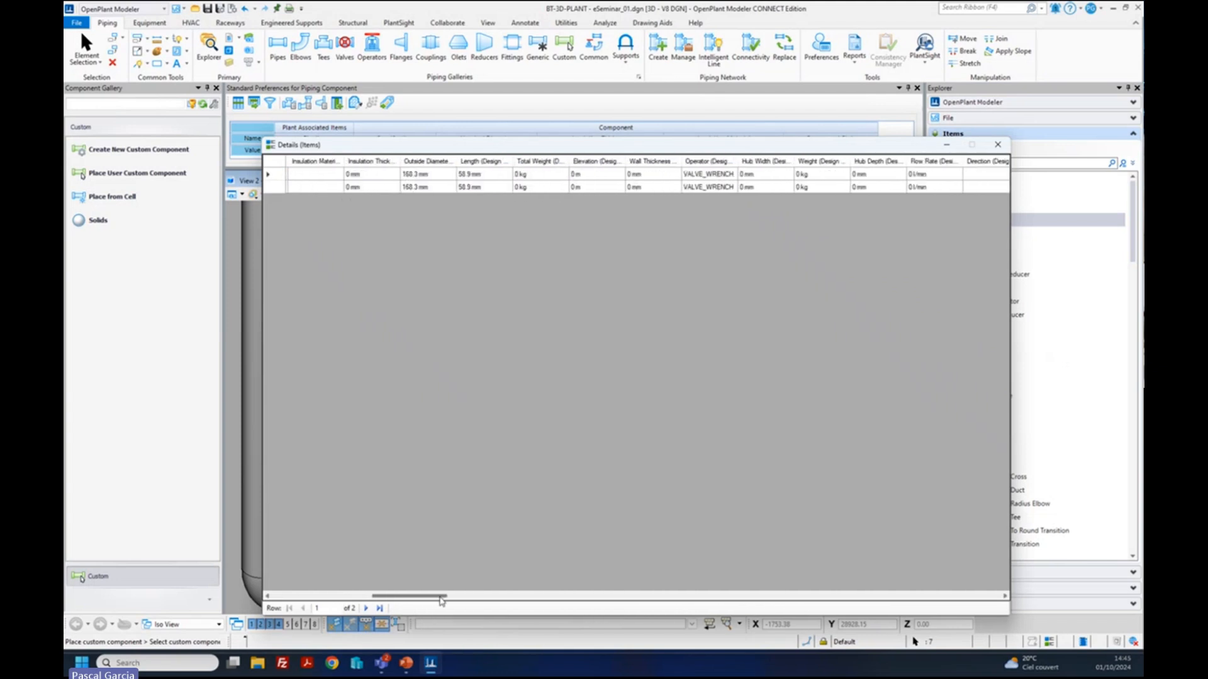
click(998, 146)
scroll(717, 431, down, 4)
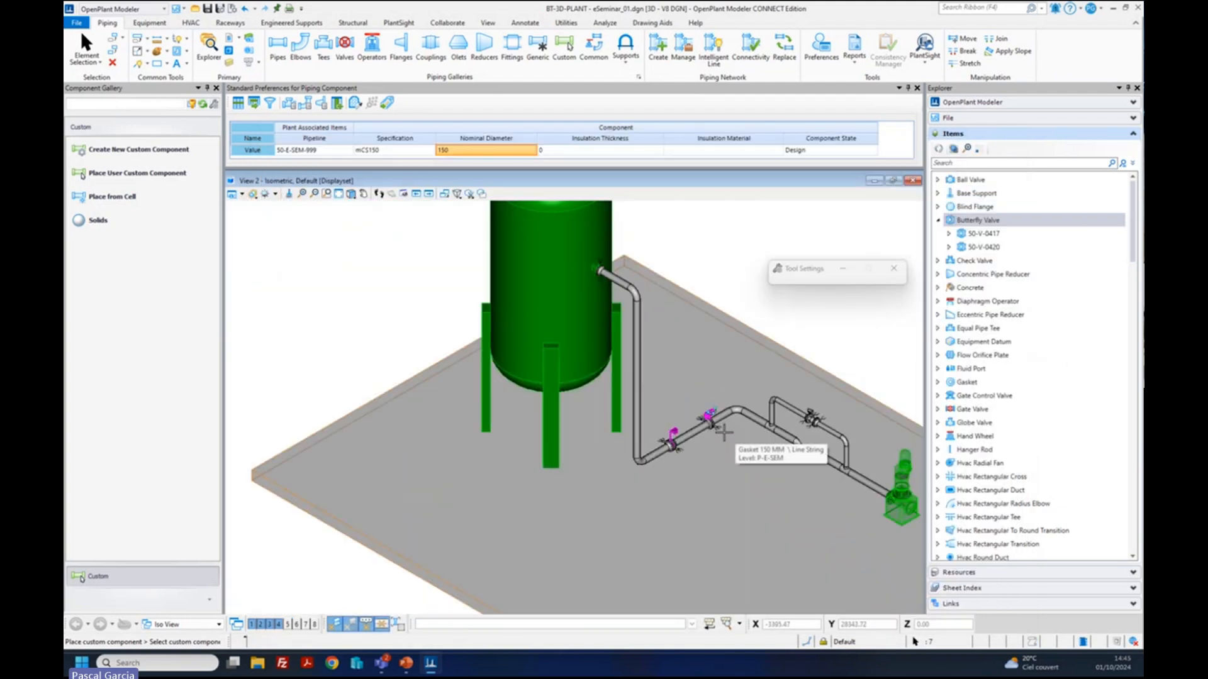
key(Escape)
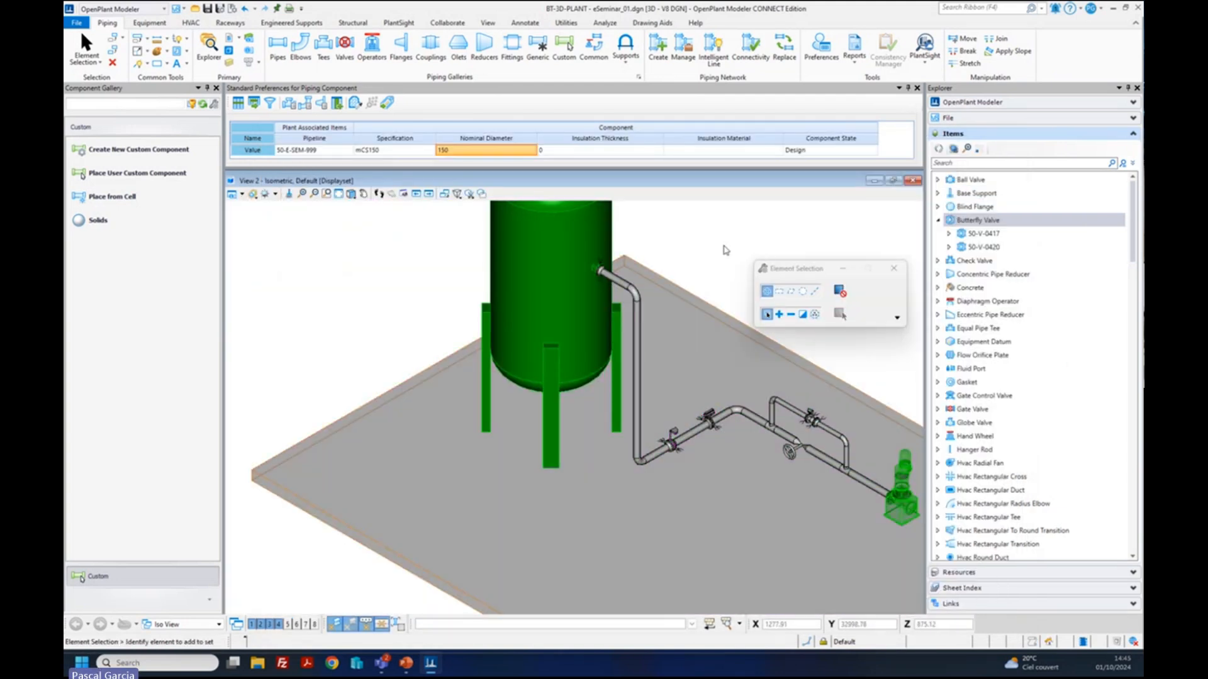
- Rotate the gate valve's hand wheel to point upward, and undo that rotation
drag(818, 275, 817, 212)
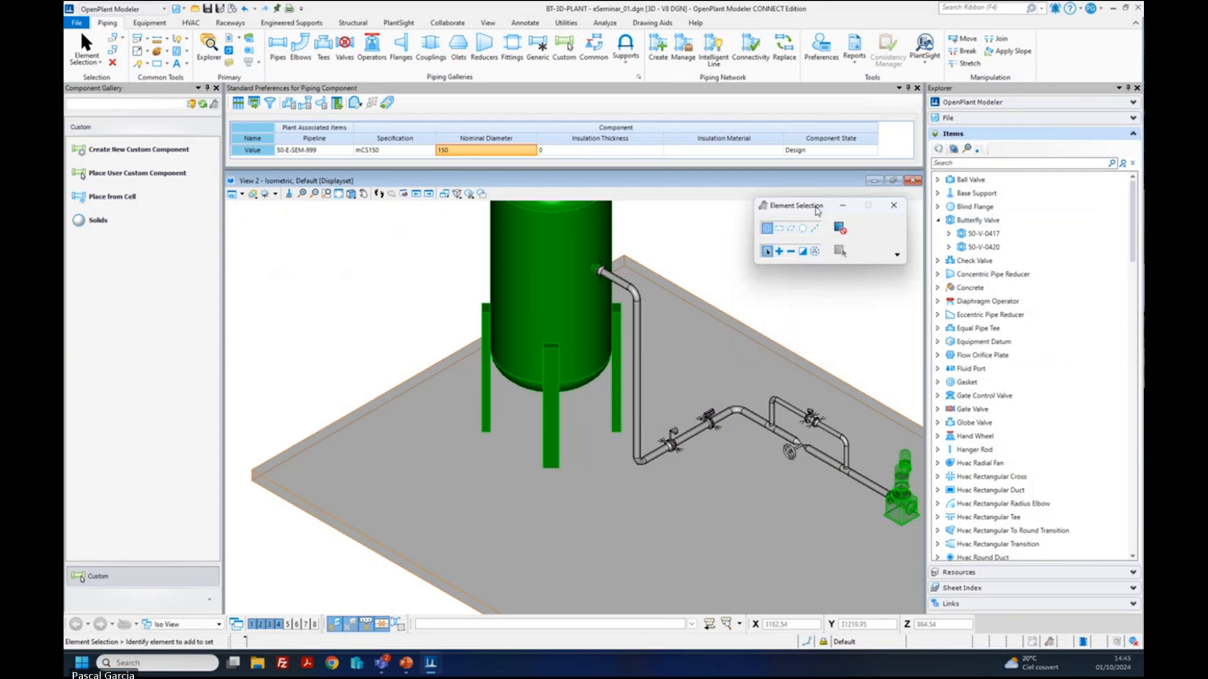
scroll(855, 444, up, 3)
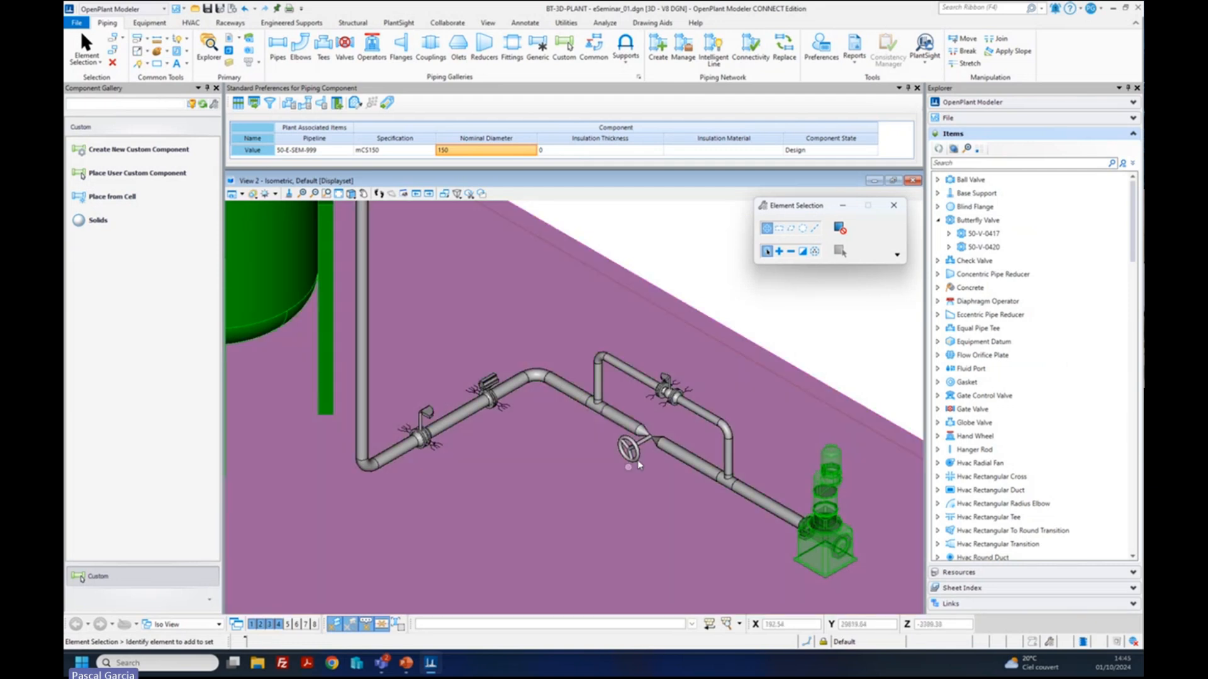
click(629, 450)
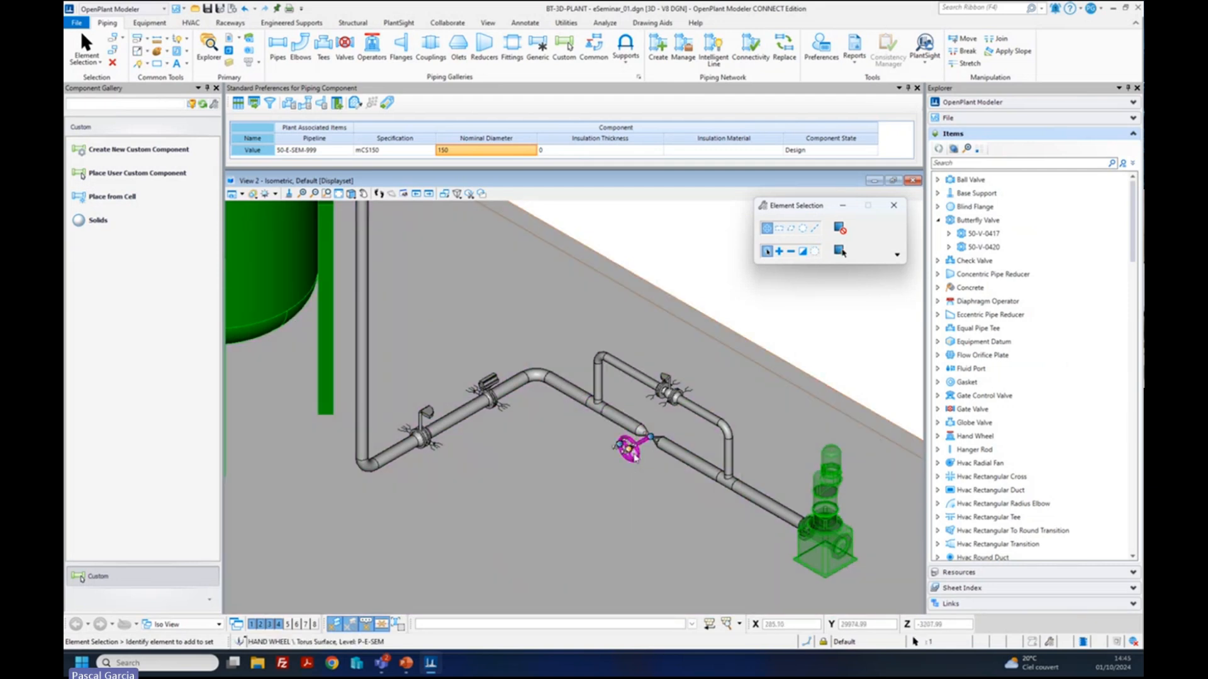
click(629, 450)
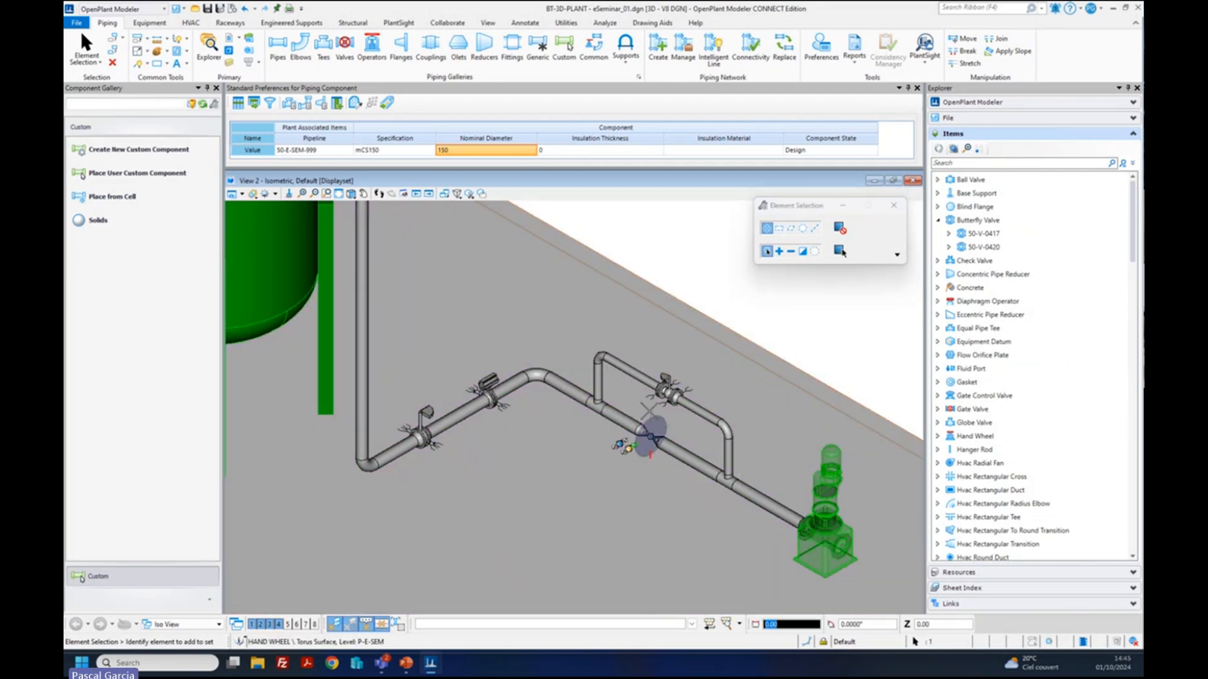
click(811, 375)
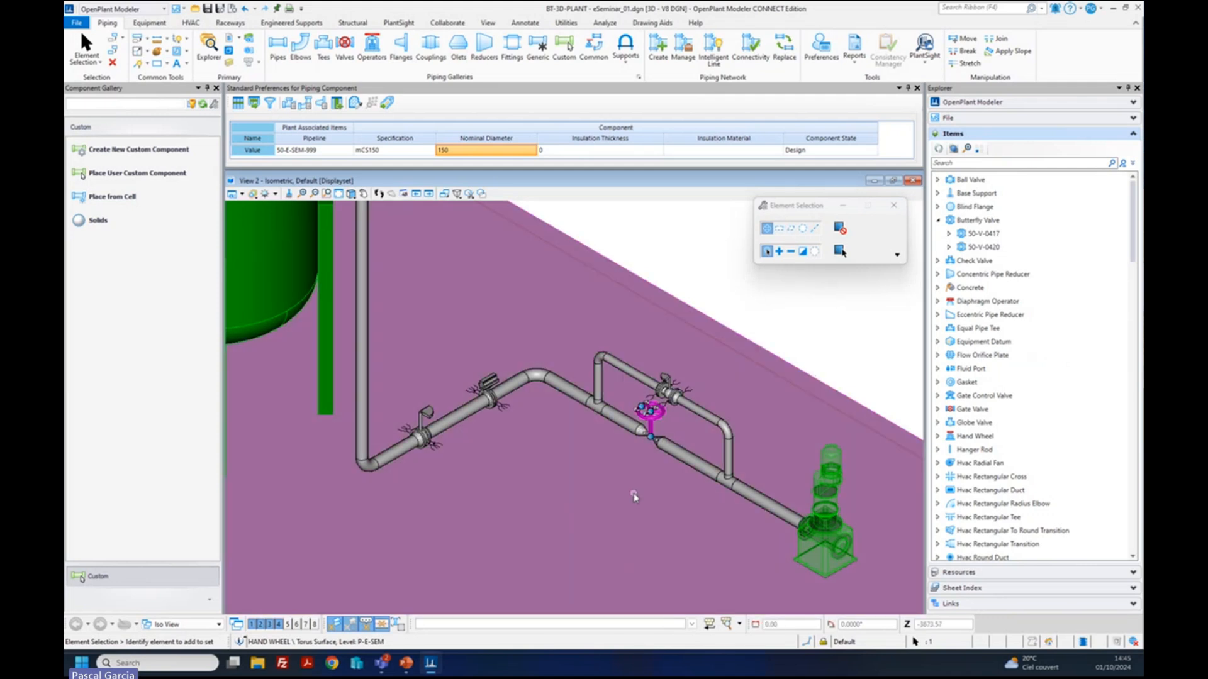
click(633, 493)
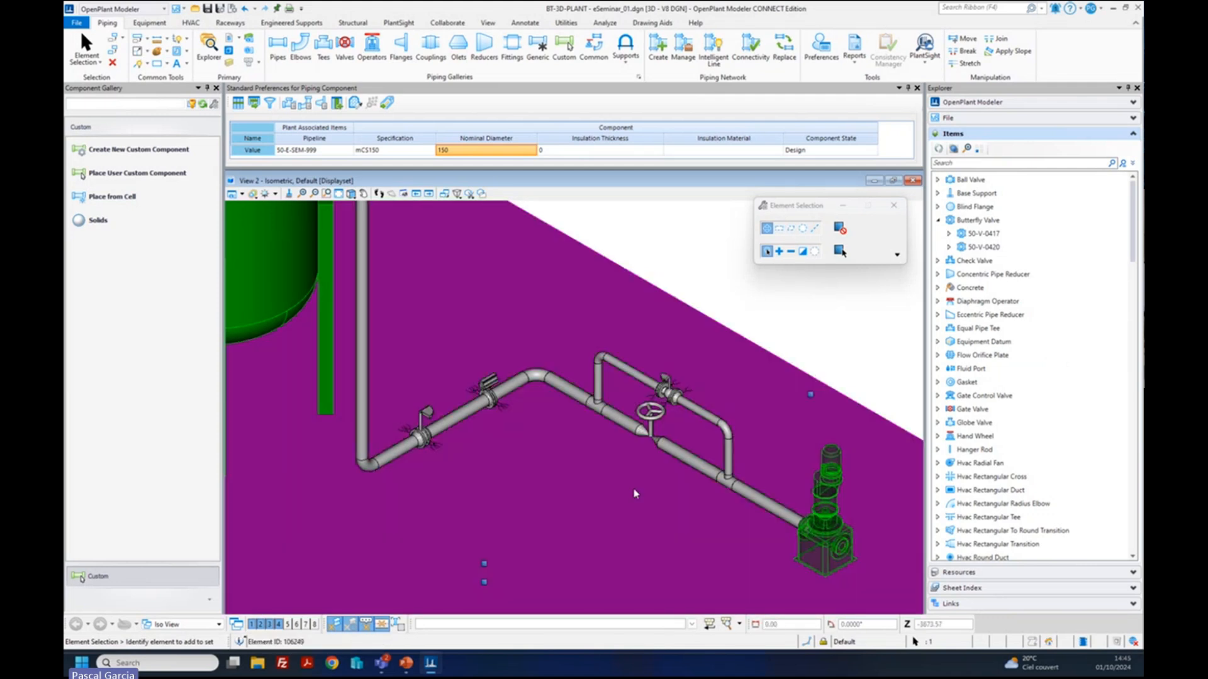
click(246, 8)
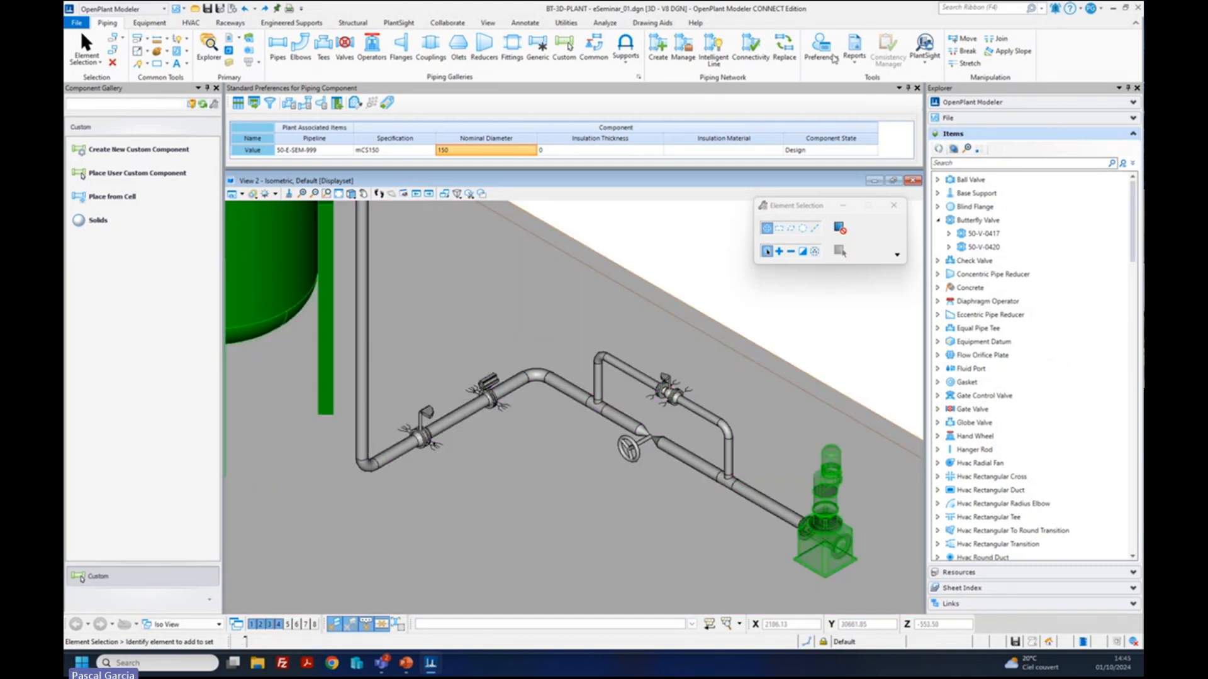
- Move the gate valve along the main pipe towards the pump and the bypass line's valve along its pipe towards the upstream riser
click(963, 39)
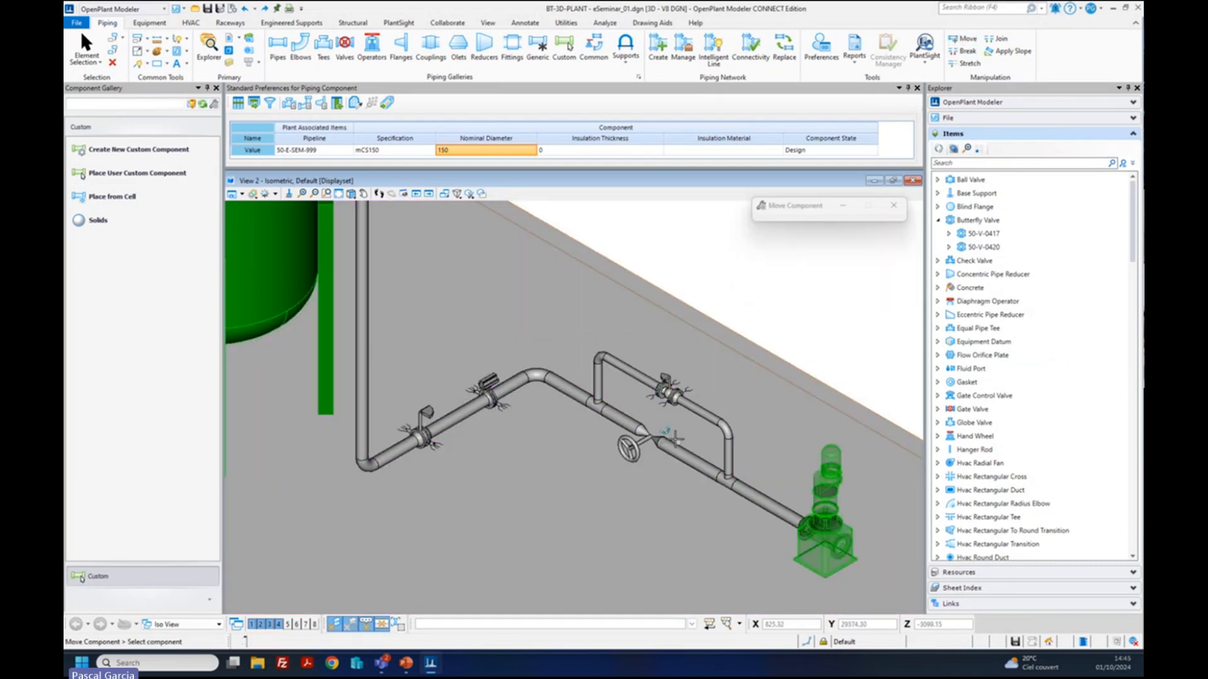
click(658, 441)
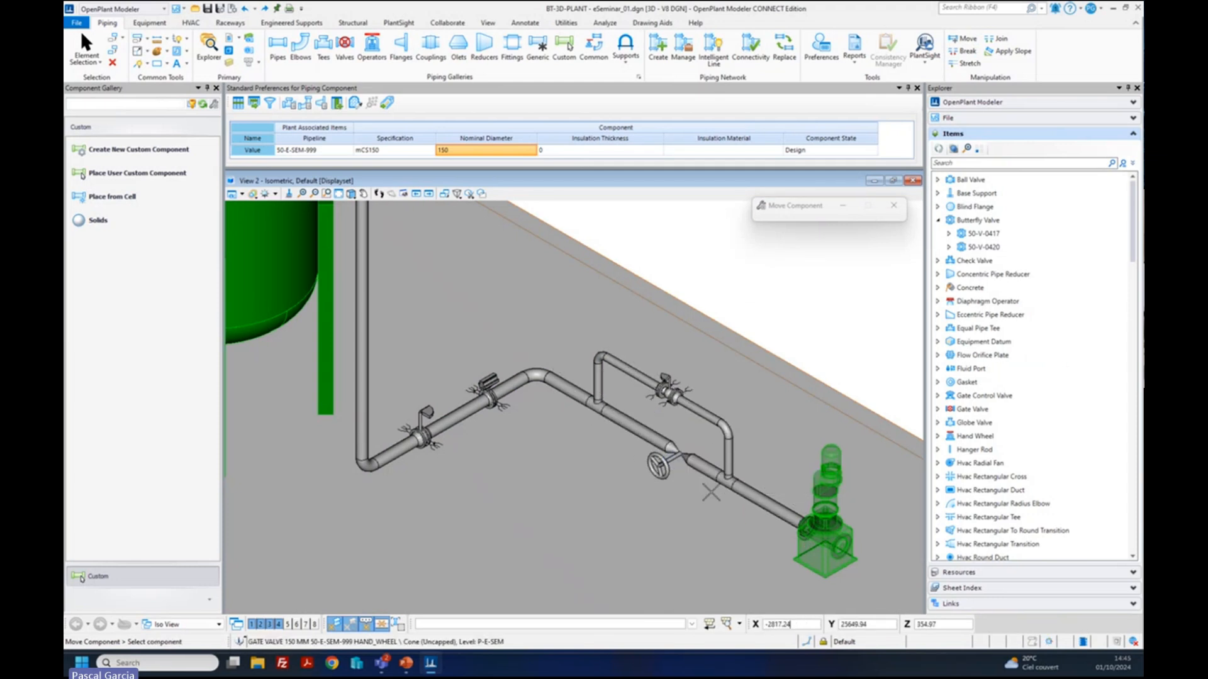
click(681, 442)
click(681, 441)
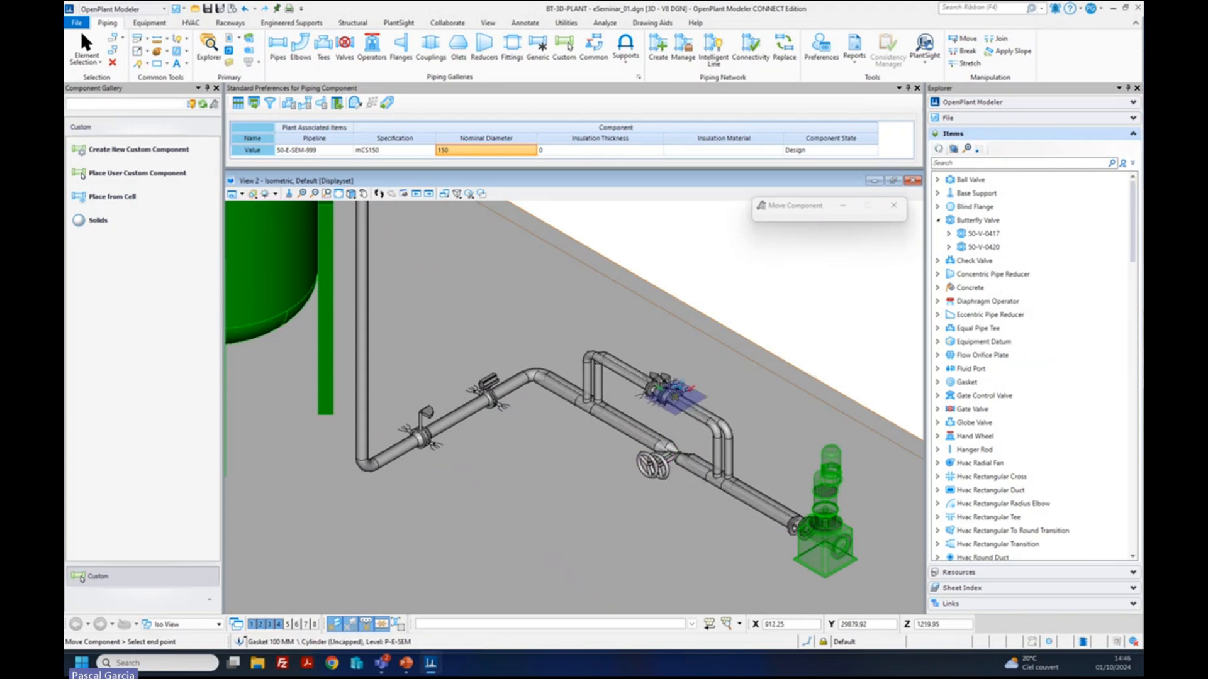
click(673, 395)
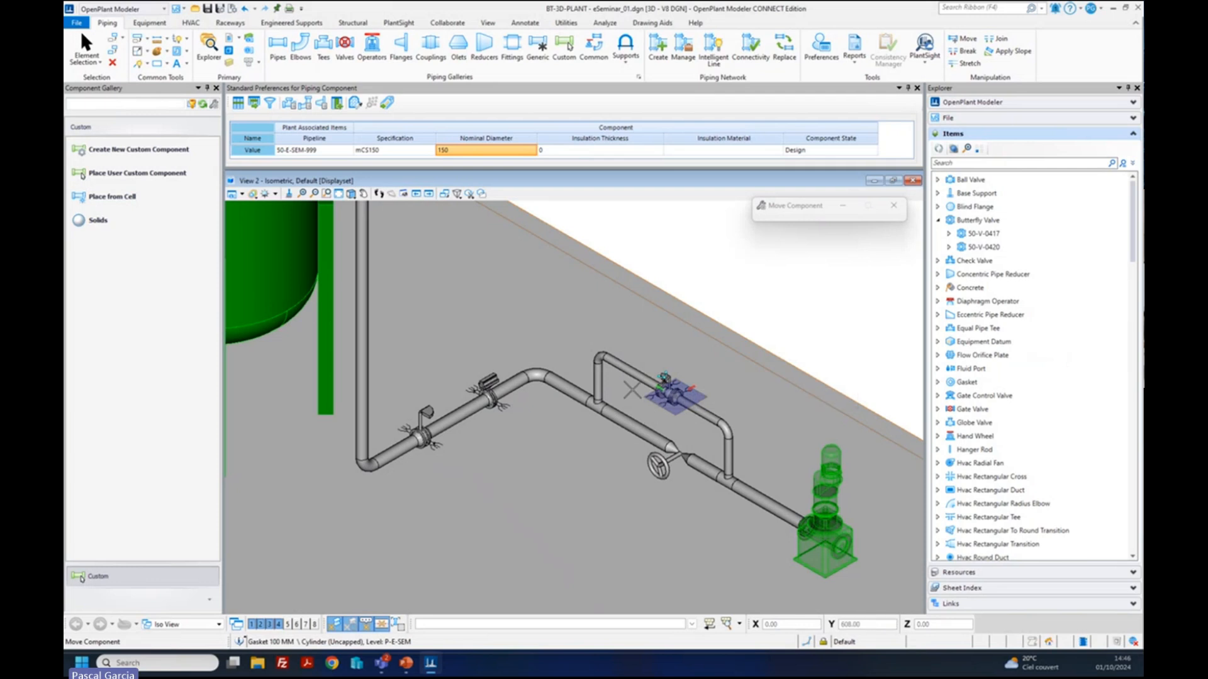
click(634, 372)
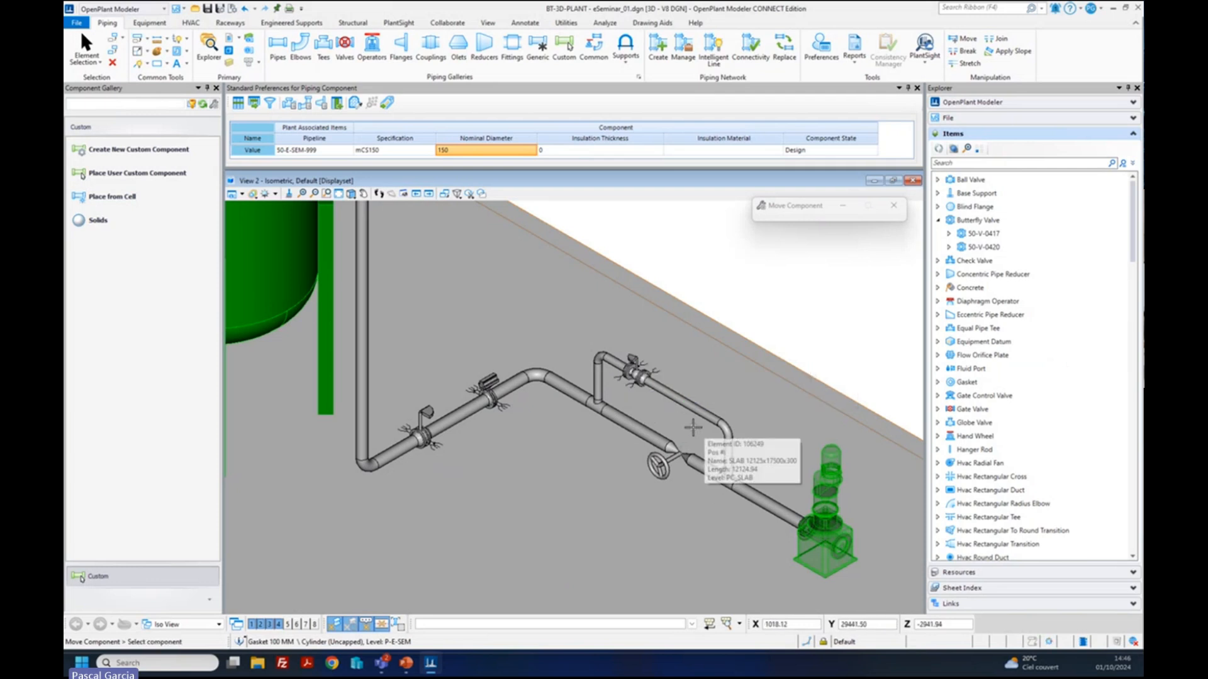
click(684, 401)
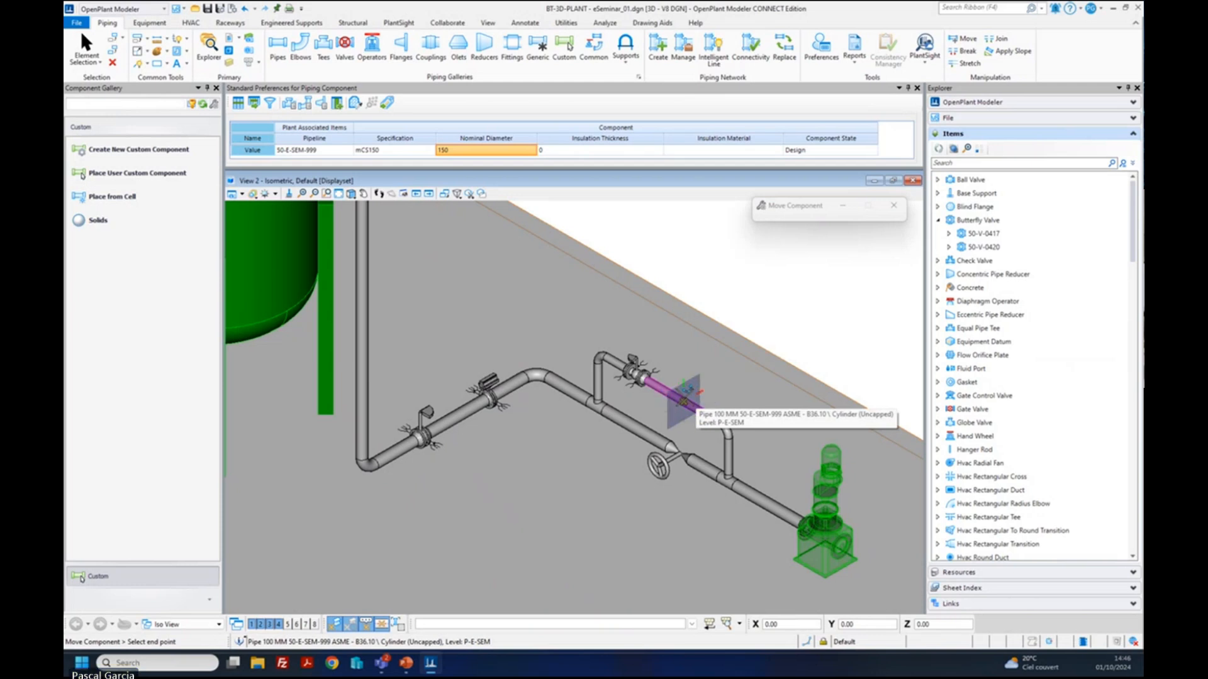
click(685, 403)
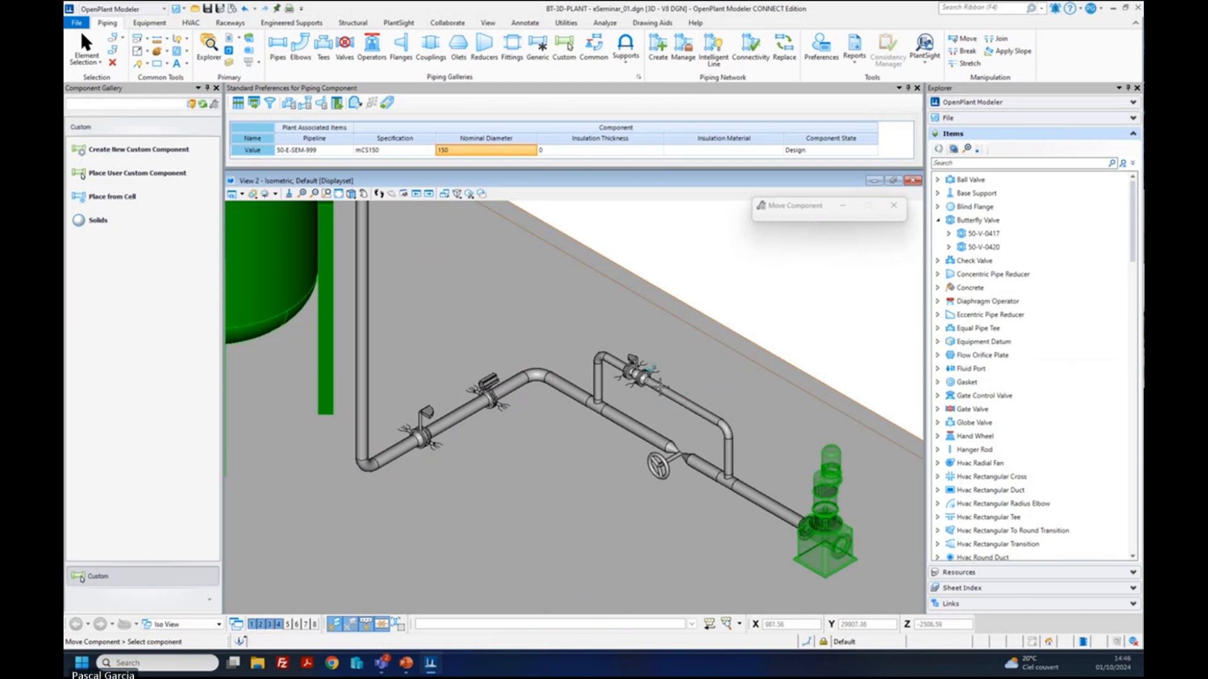
click(651, 372)
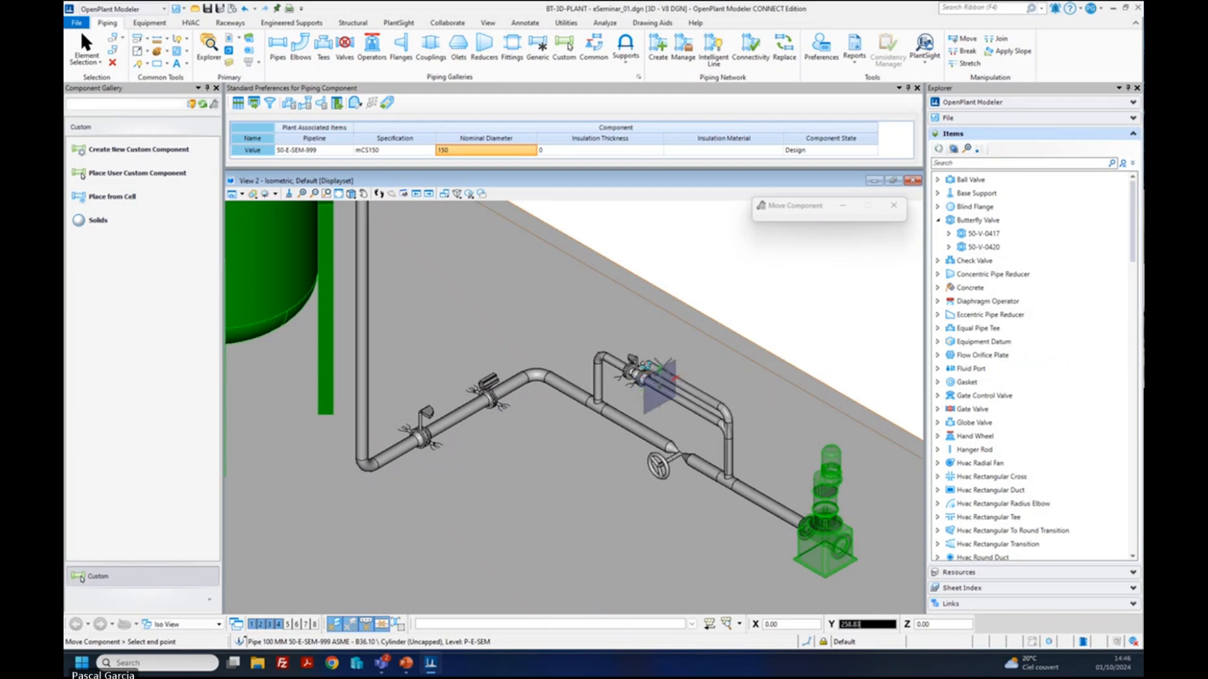
- Move the bypass line's pump-side riser along the main pipe towards the pump
click(729, 450)
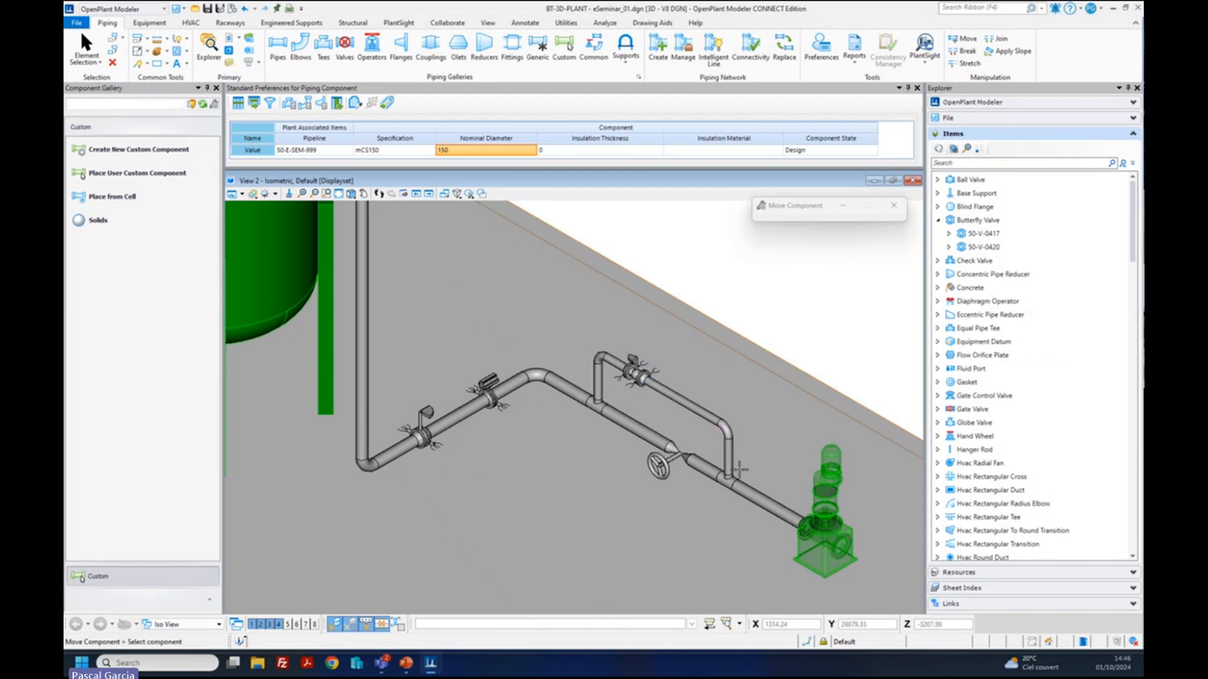
click(728, 453)
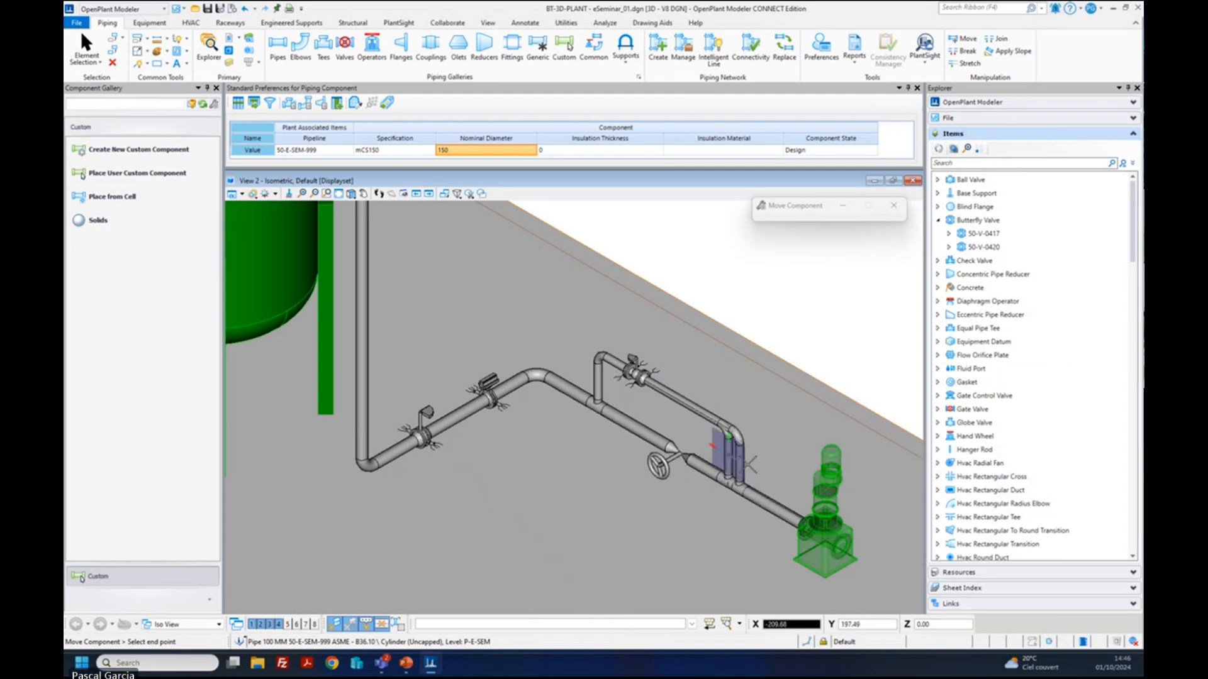
click(753, 468)
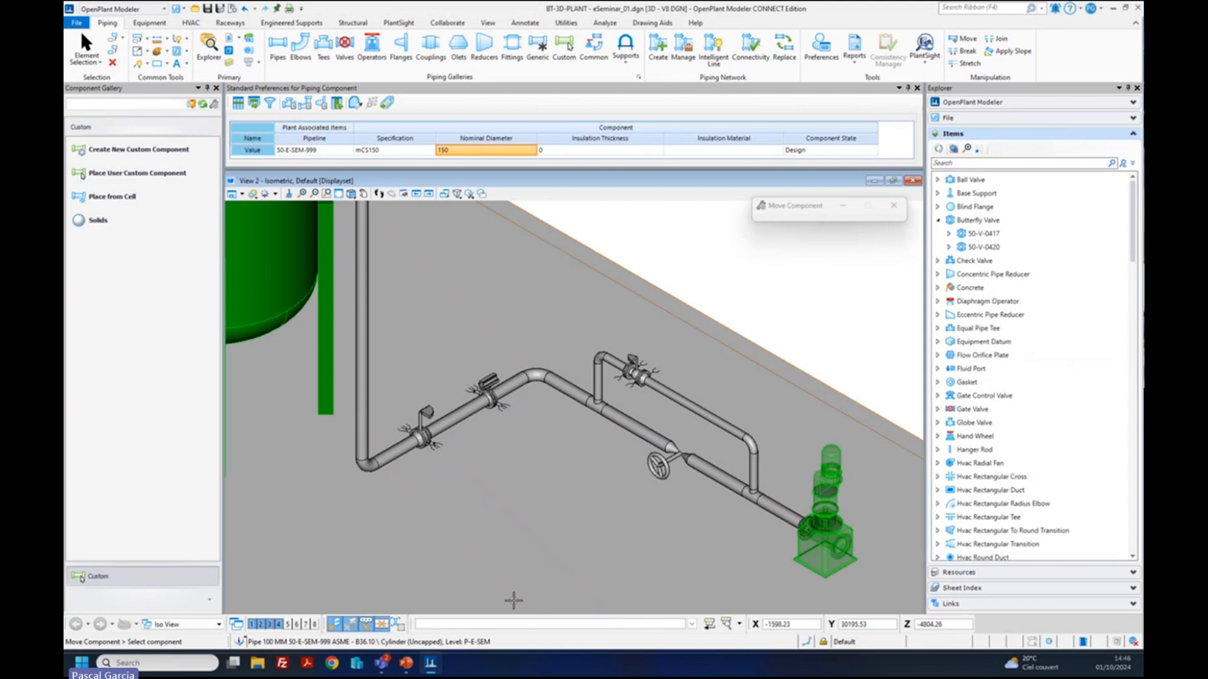
- Open the recent file BT-3D-PLANT - eSeminar_02.dgn
scroll(560, 526, down, 2)
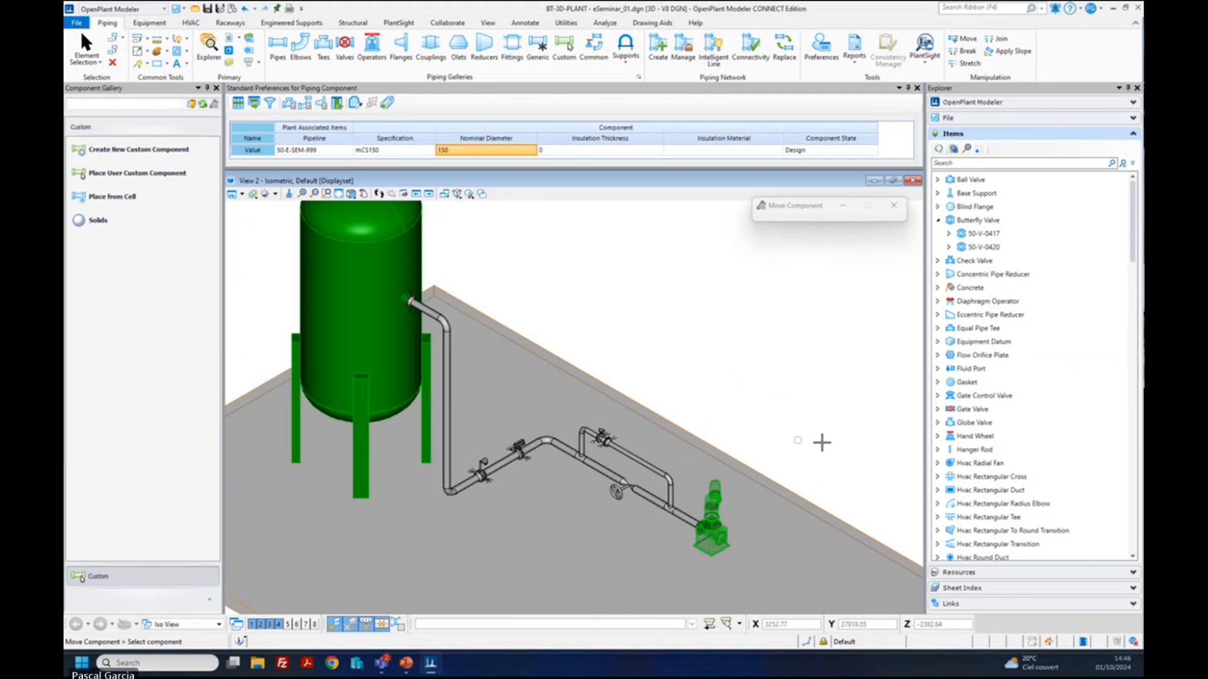
scroll(810, 442, down, 2)
scroll(830, 453, up, 3)
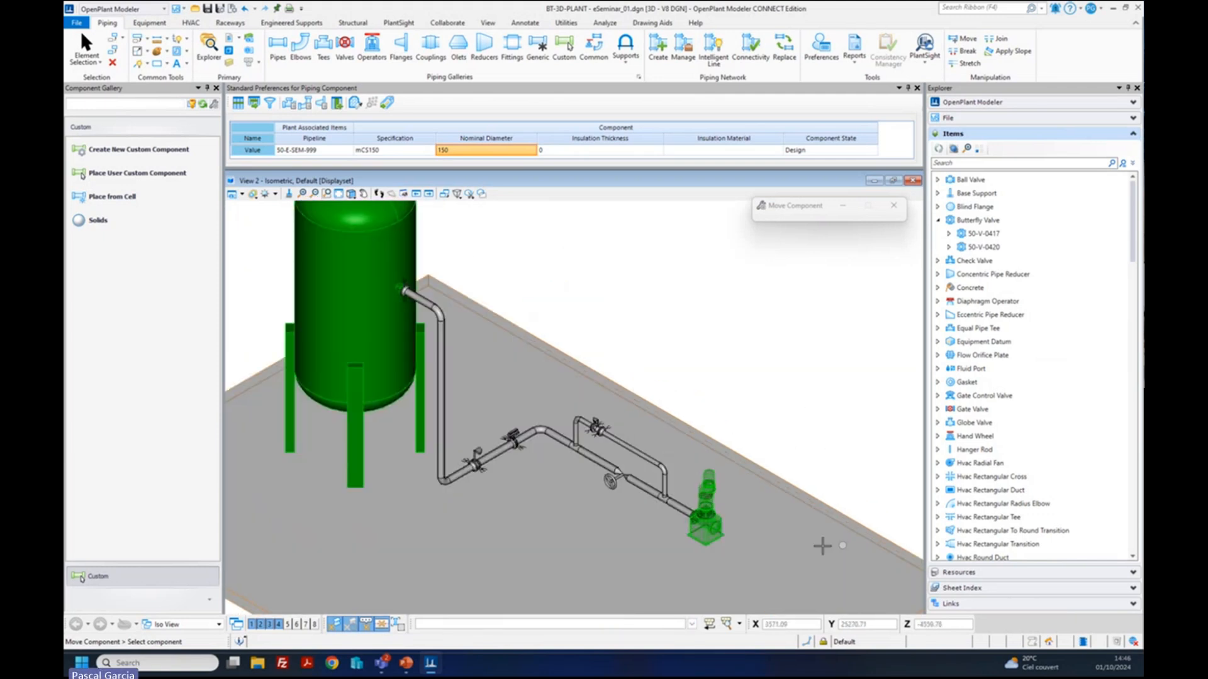
scroll(786, 550, down, 3)
scroll(845, 594, up, 3)
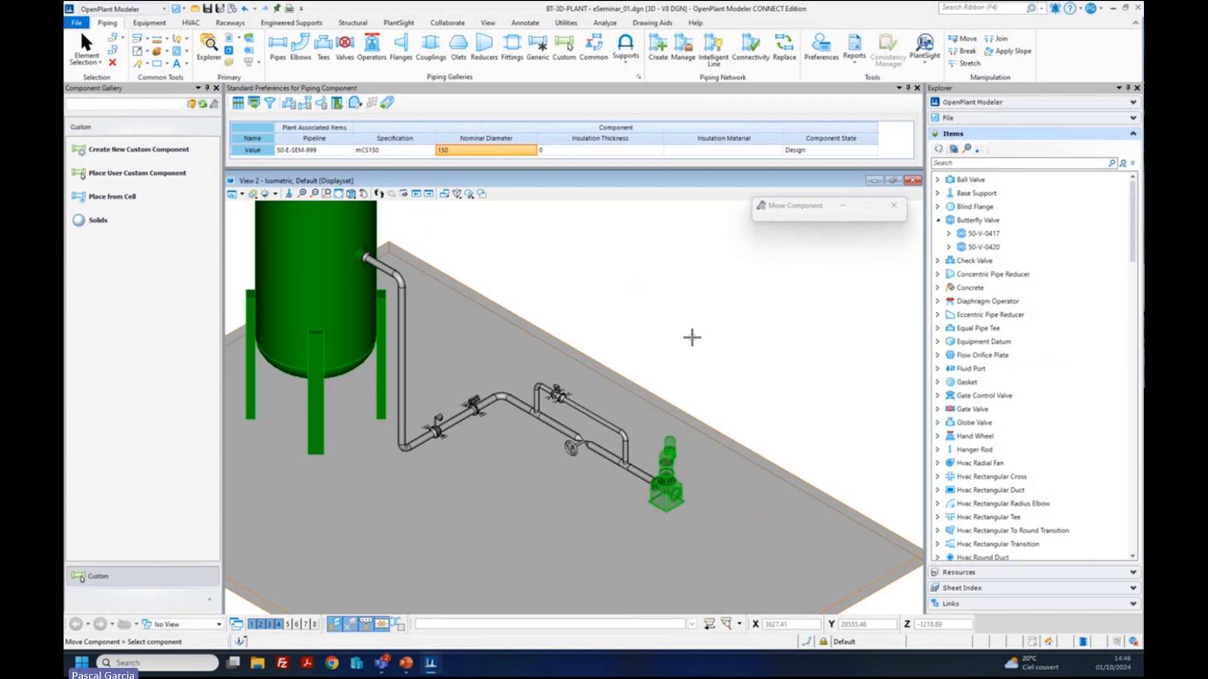
scroll(692, 338, down, 3)
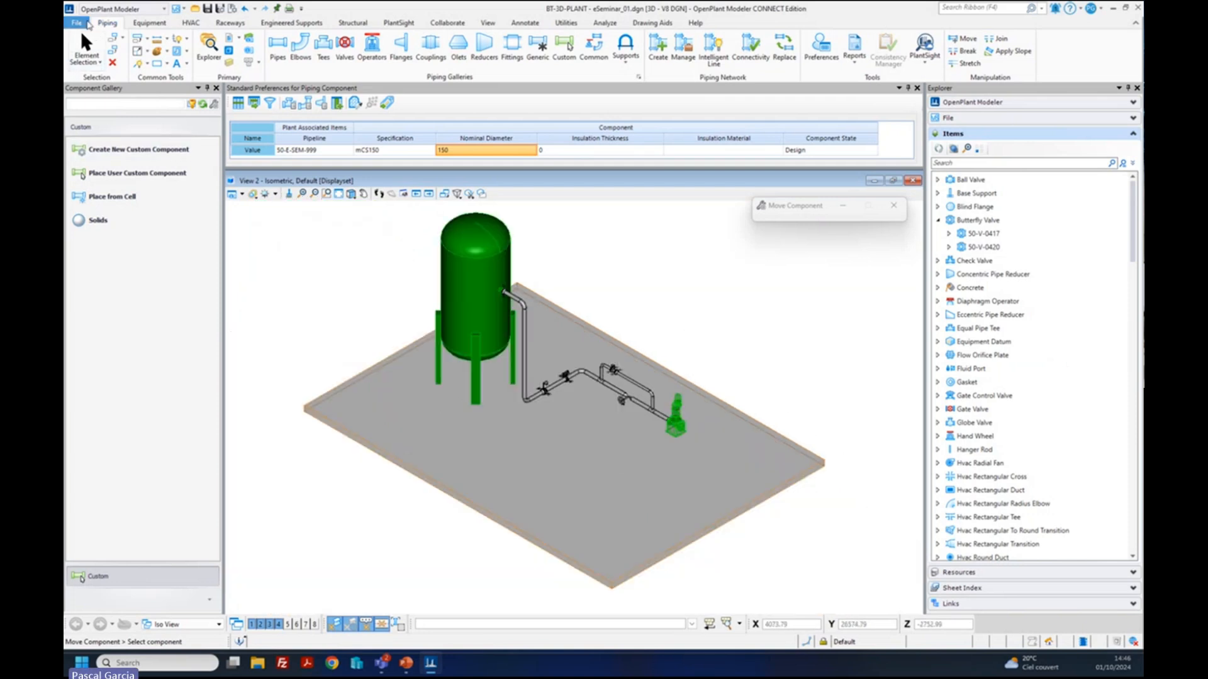
click(77, 23)
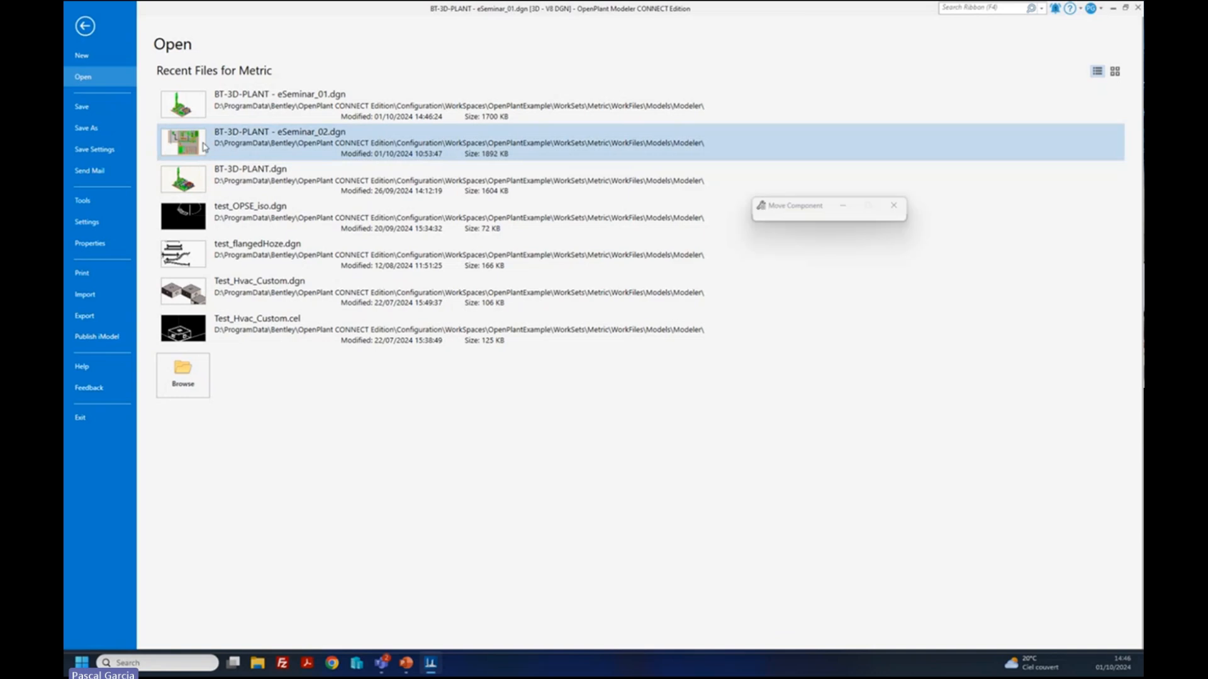
click(204, 147)
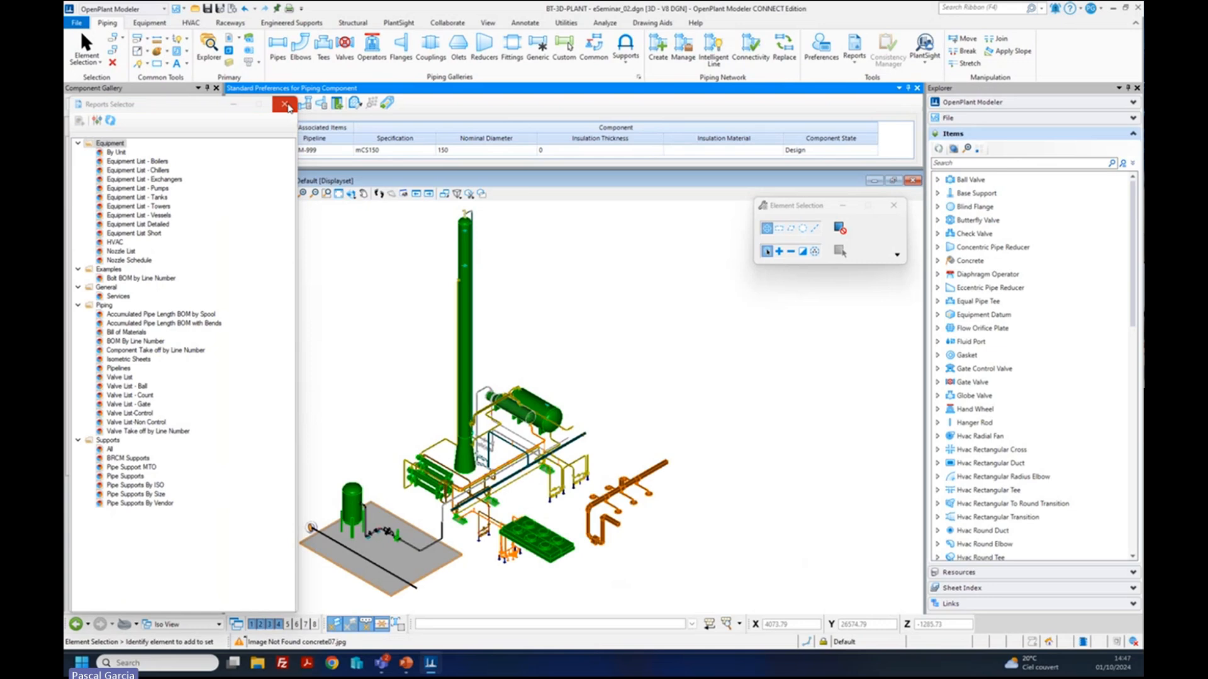
- Examine the whole plant model and the pipeline running from the tank through the pump to the rest of the plant
click(371, 565)
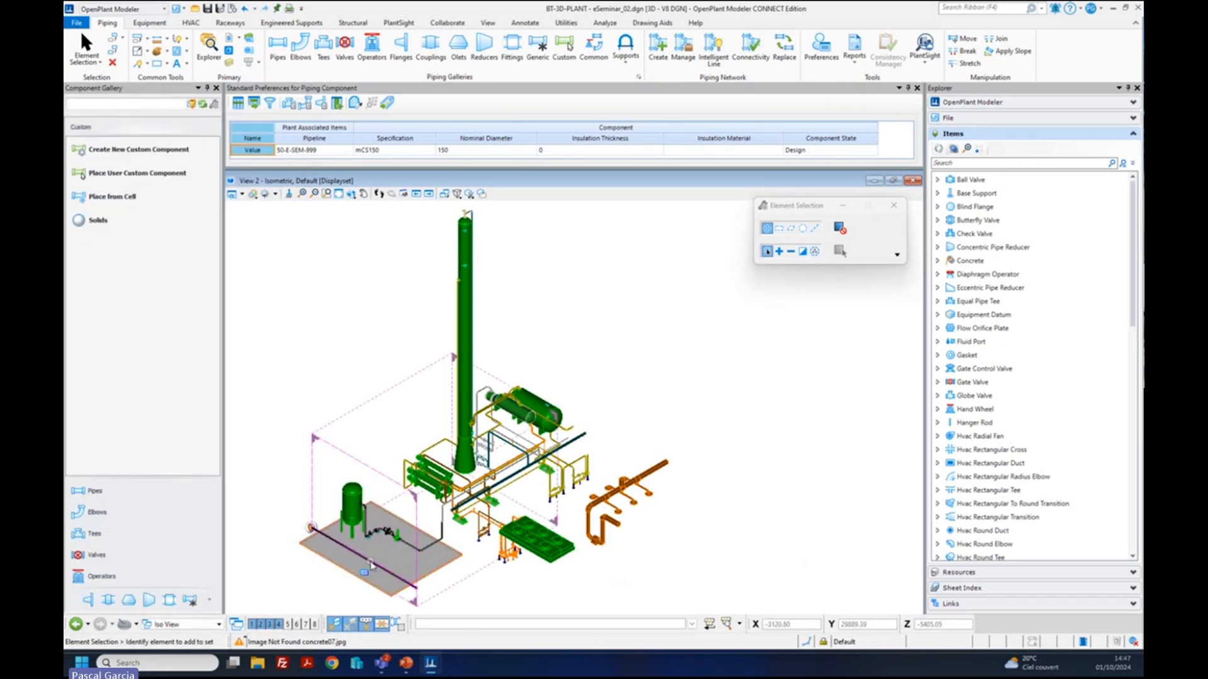
scroll(371, 565, up, 6)
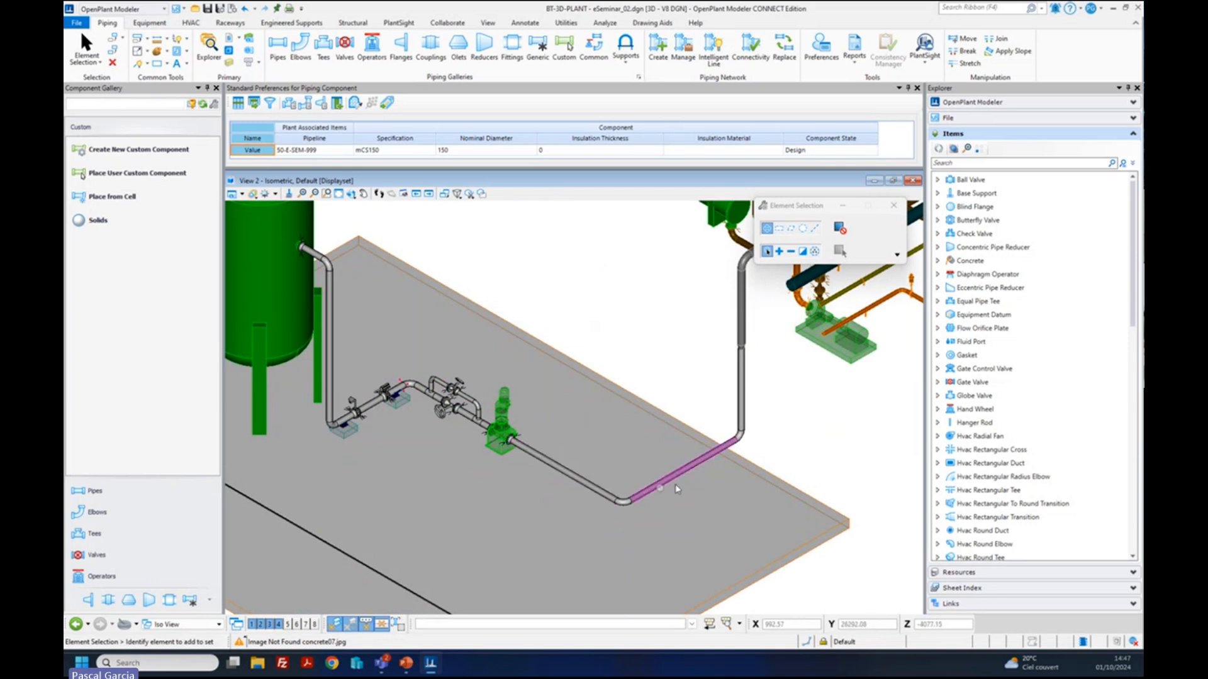
scroll(677, 489, down, 4)
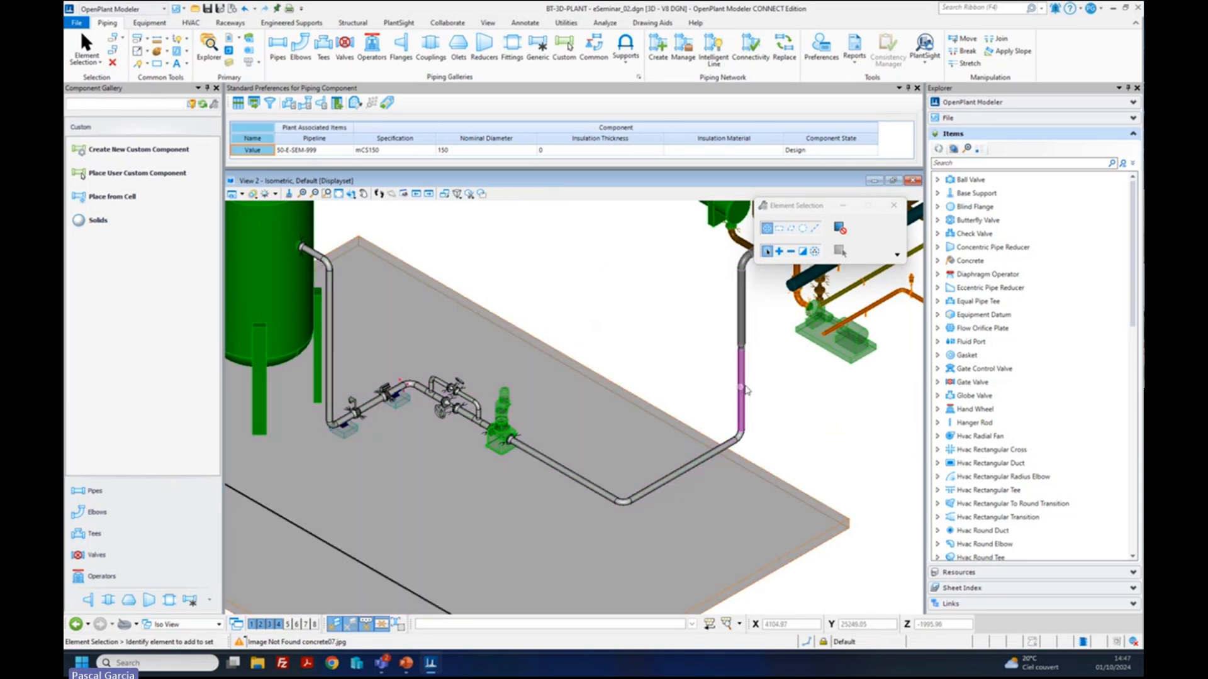
scroll(795, 312, up, 2)
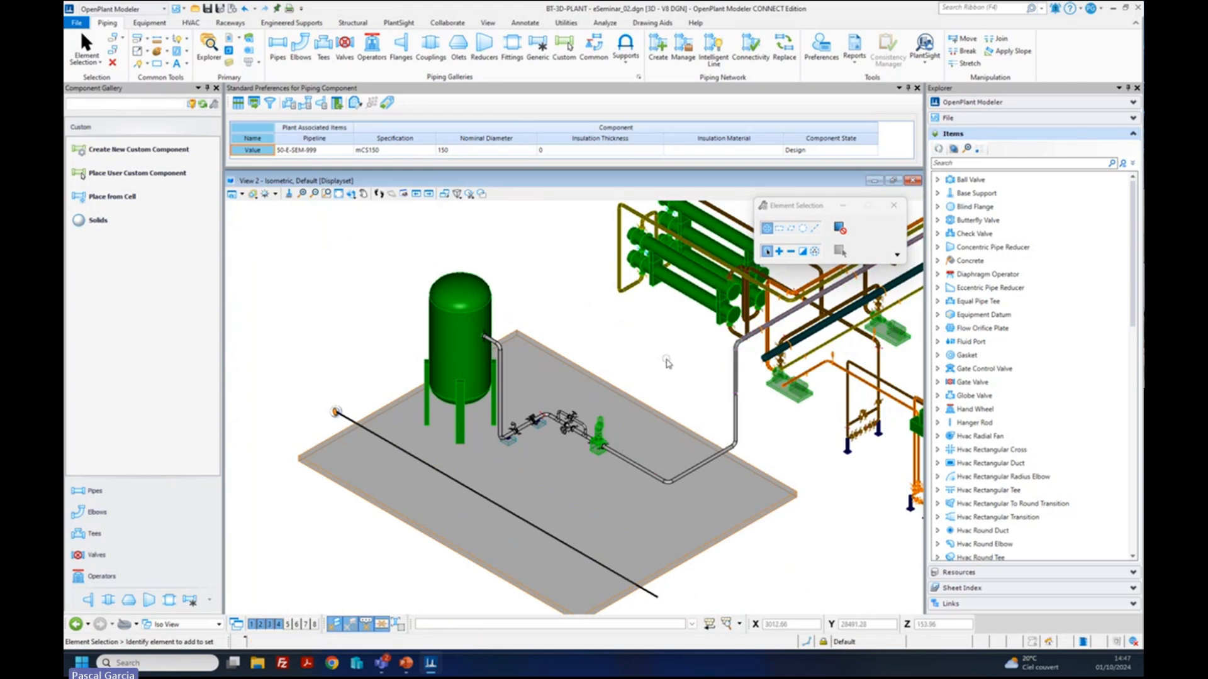
click(338, 194)
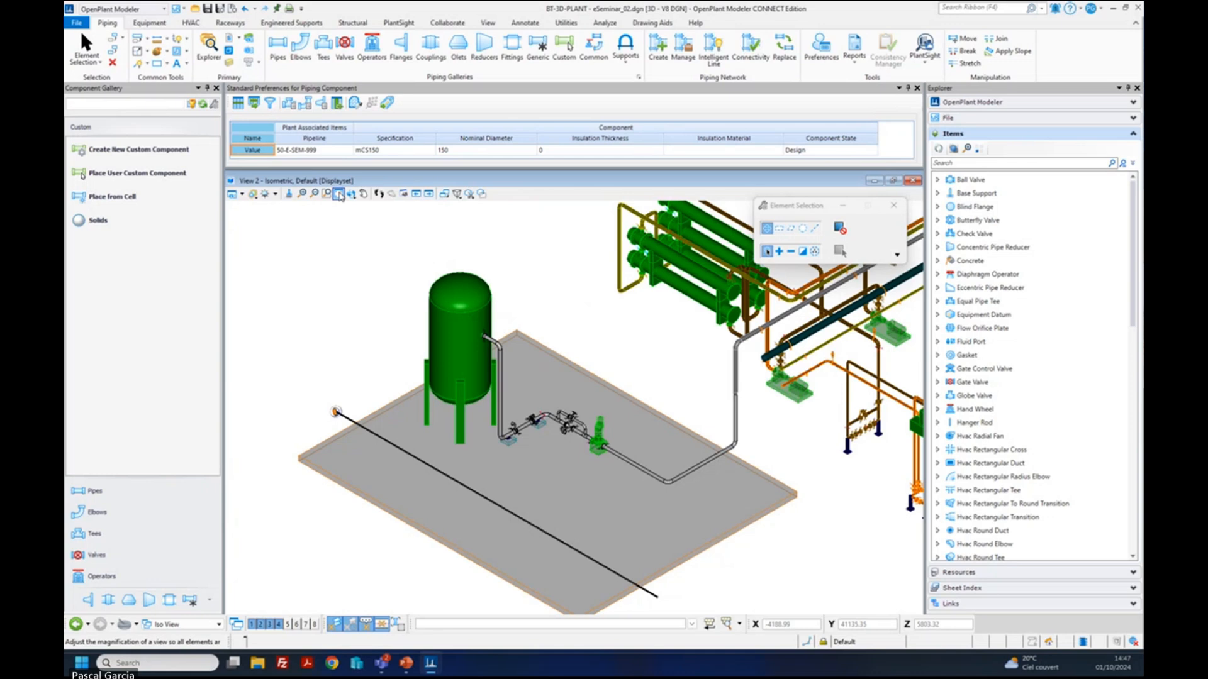
click(642, 603)
right_click(659, 592)
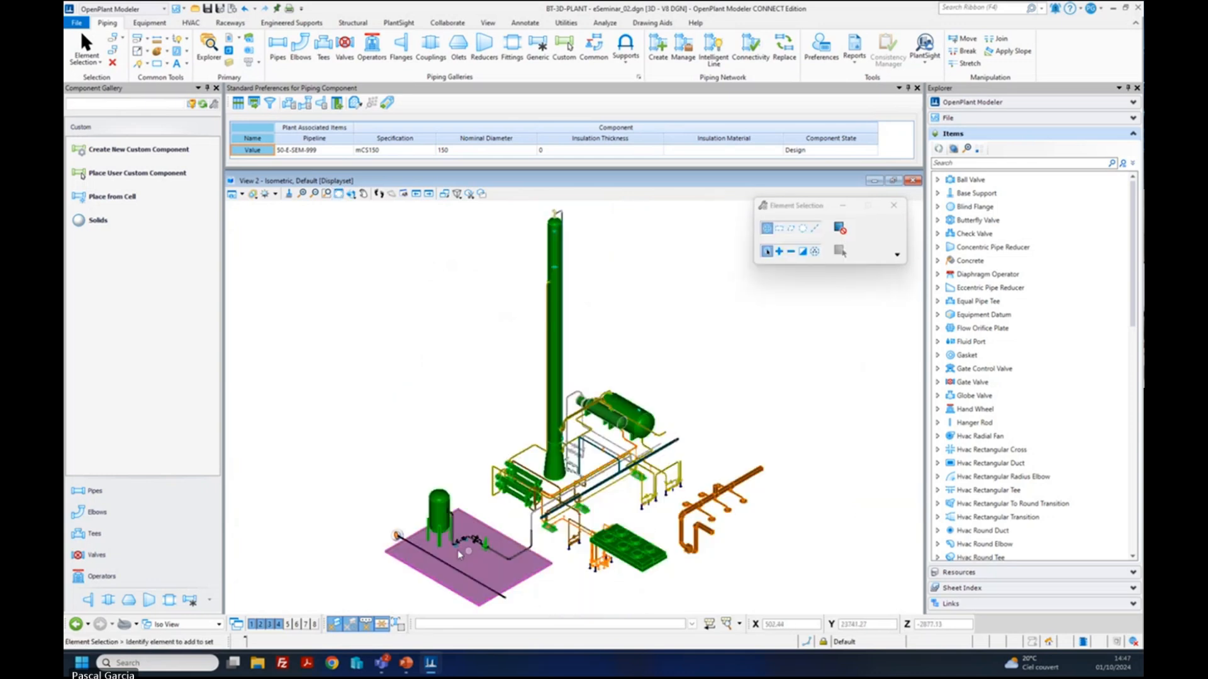
scroll(450, 556, up, 5)
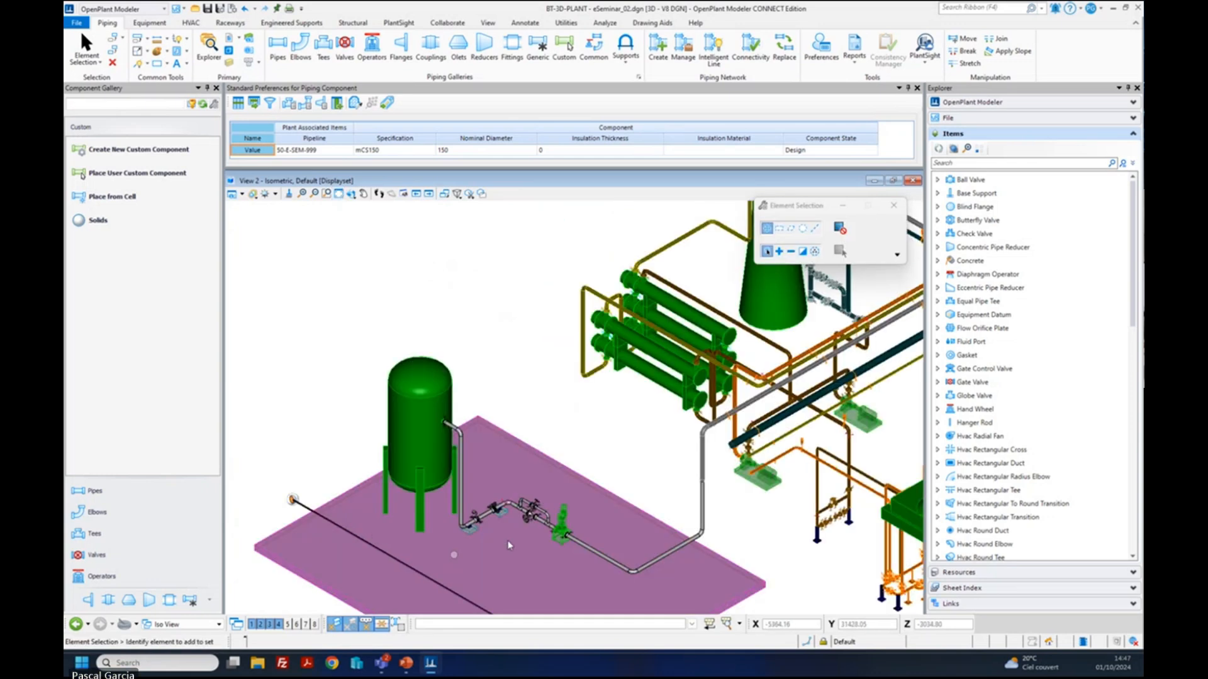
scroll(452, 555, up, 3)
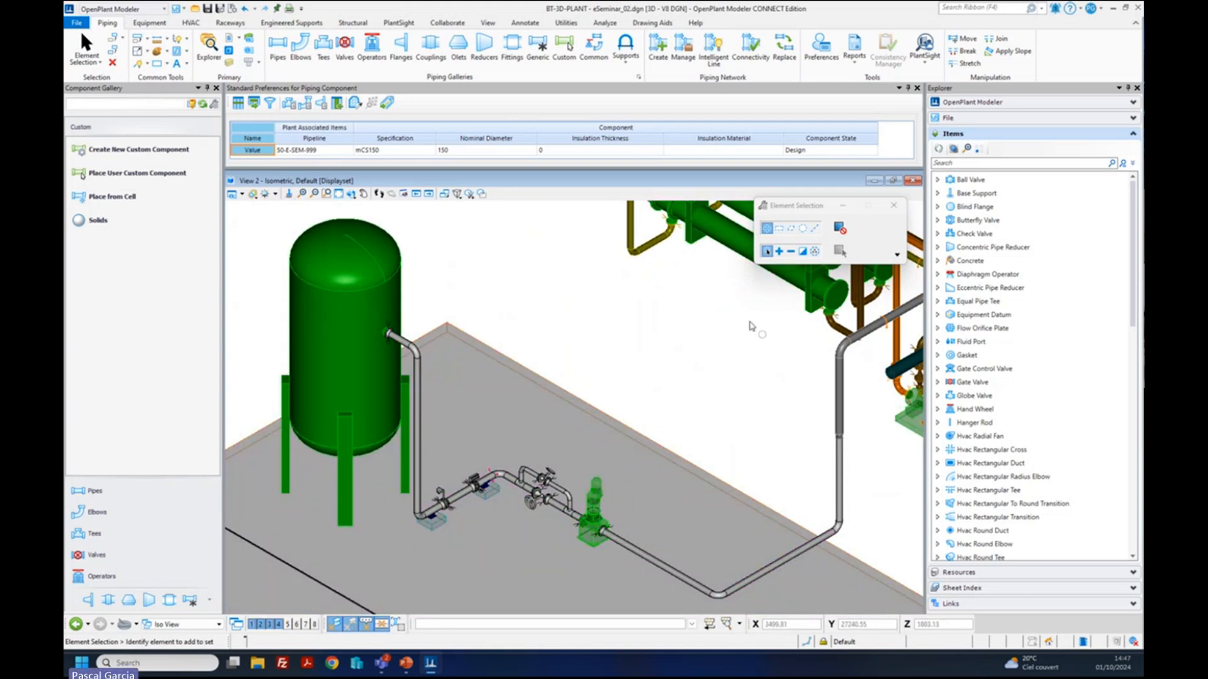
- Open the Pipeline Manager, check pipeline 50-E-SEM-999 and show its components
click(688, 46)
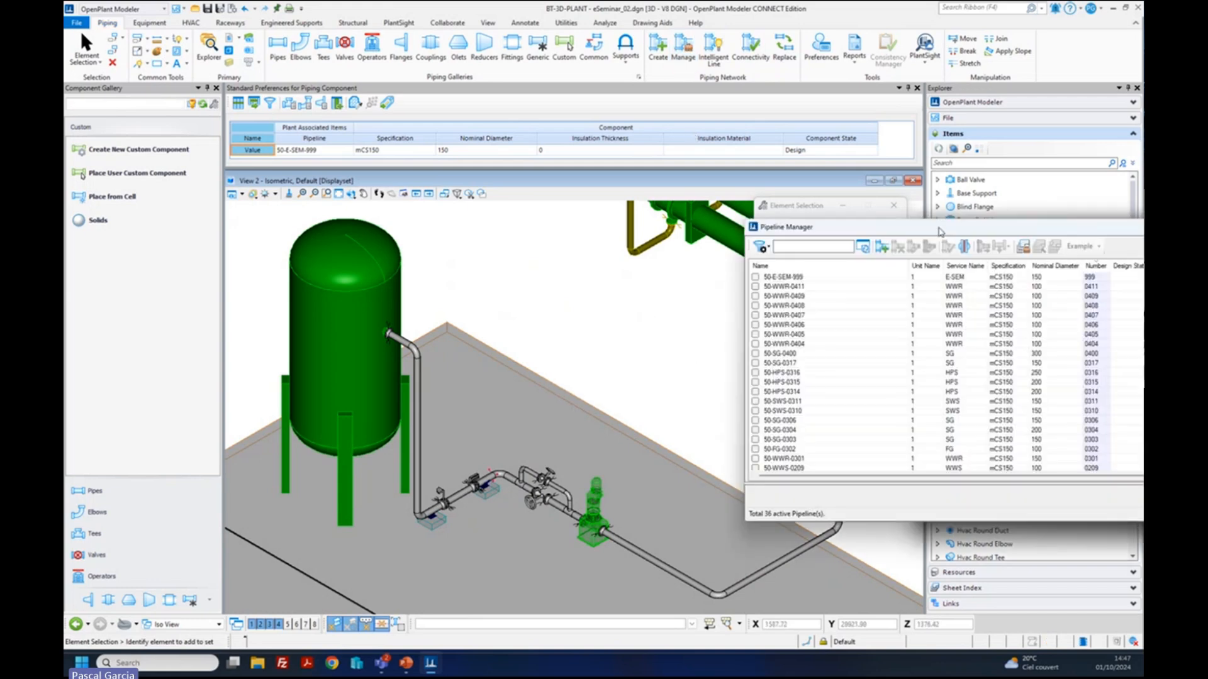
drag(1091, 215, 443, 43)
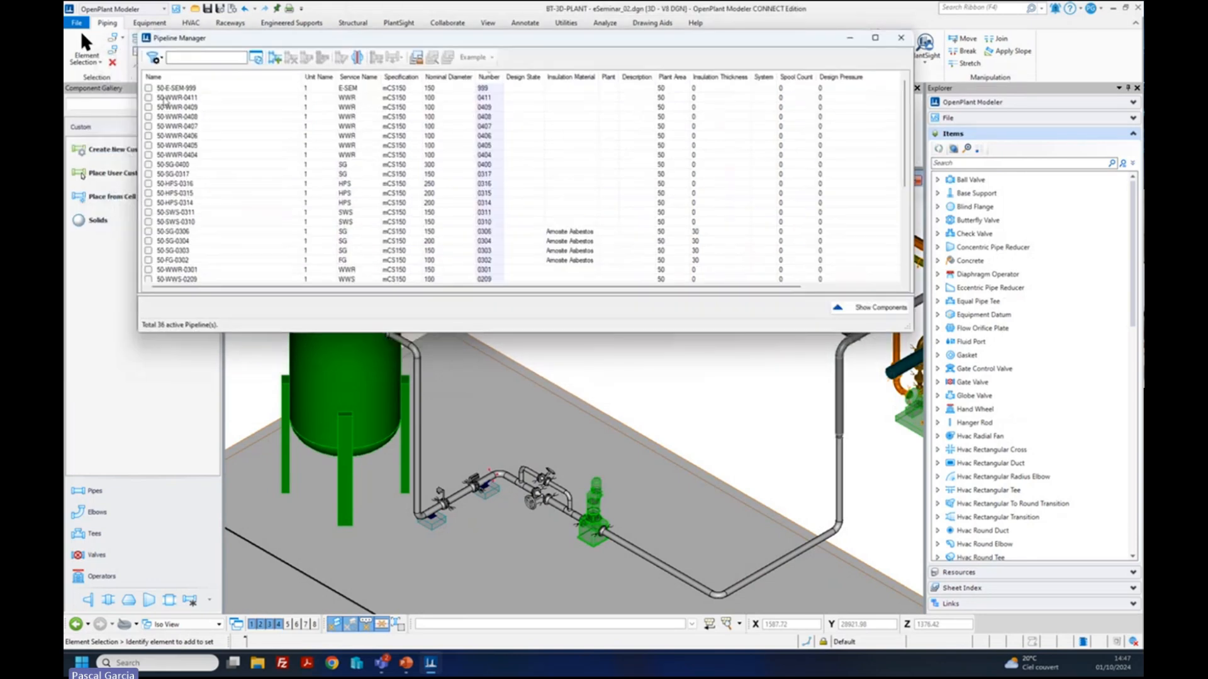
click(148, 88)
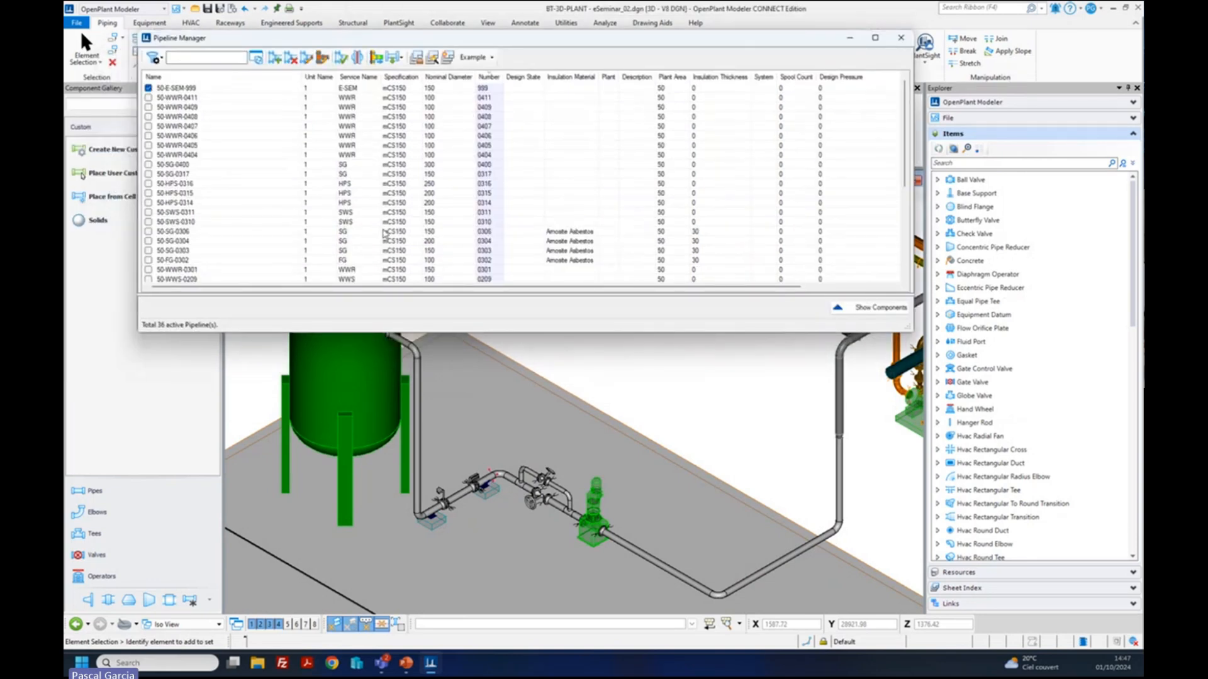
click(880, 307)
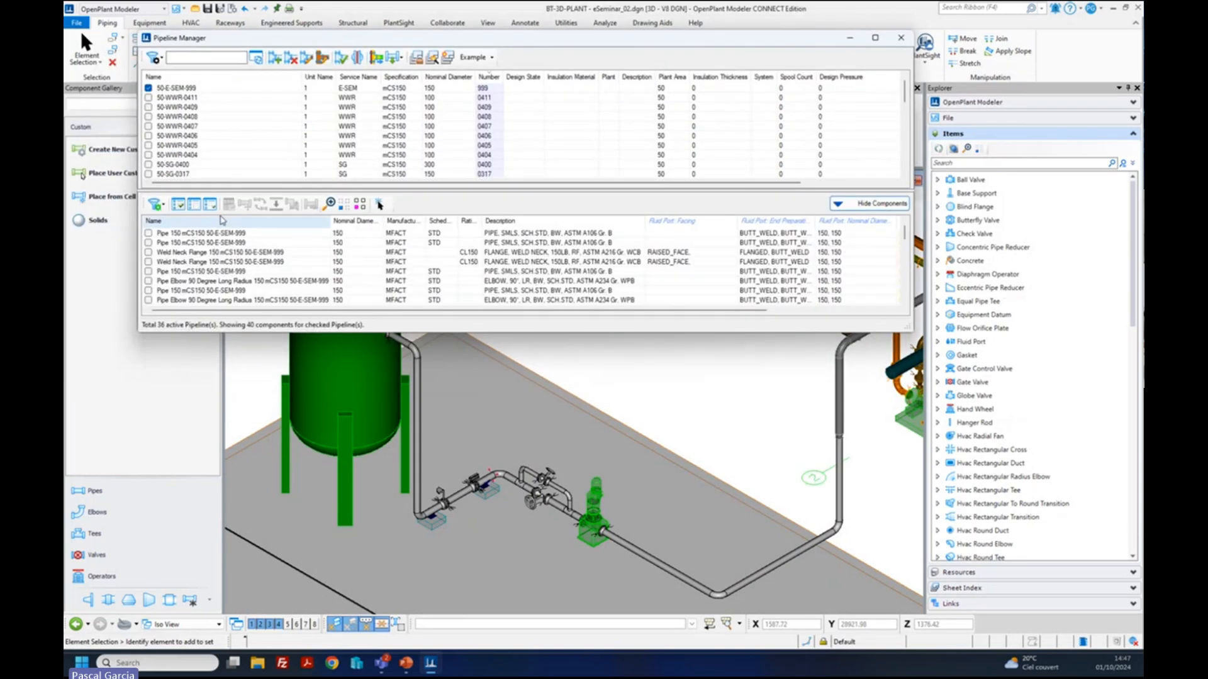
- Check all components of pipeline 50-E-SEM-999 and highlight them in the model
click(361, 206)
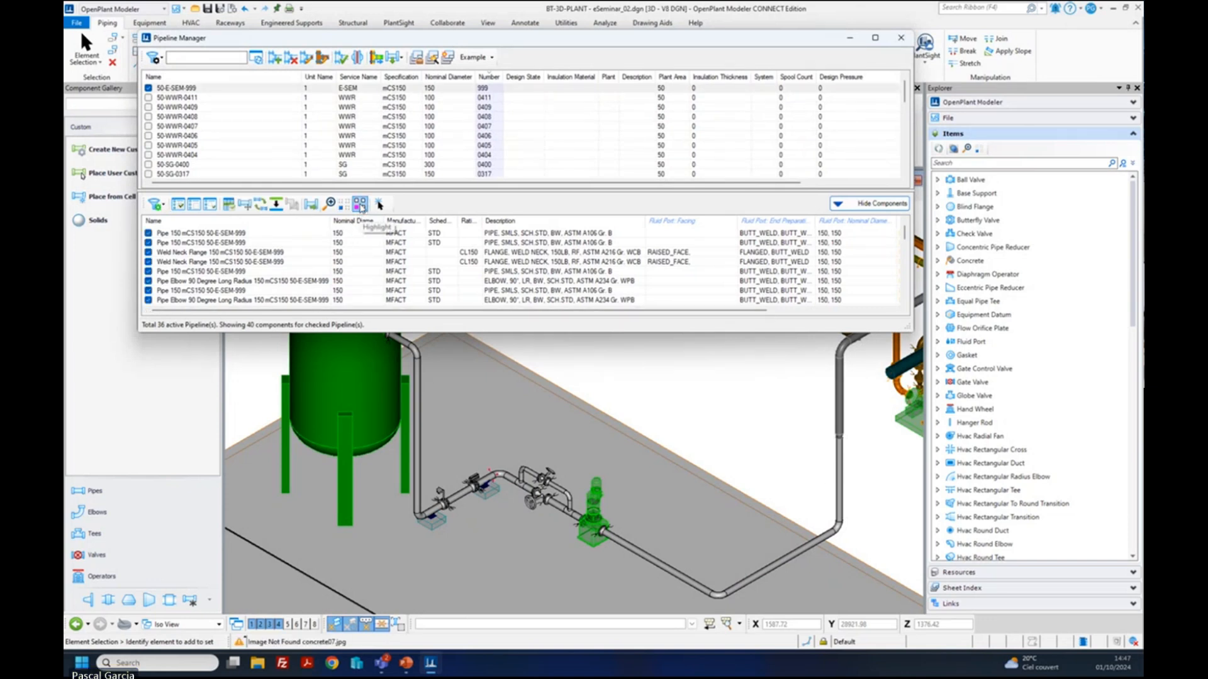
click(360, 204)
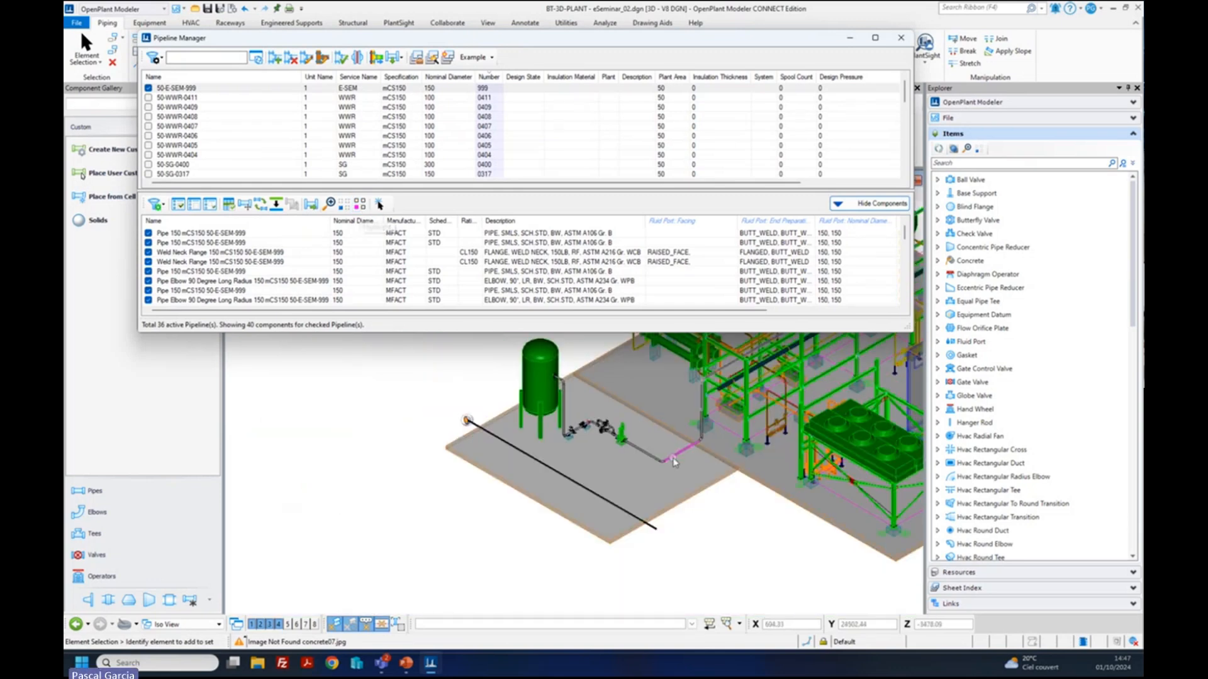
scroll(675, 463, up, 2)
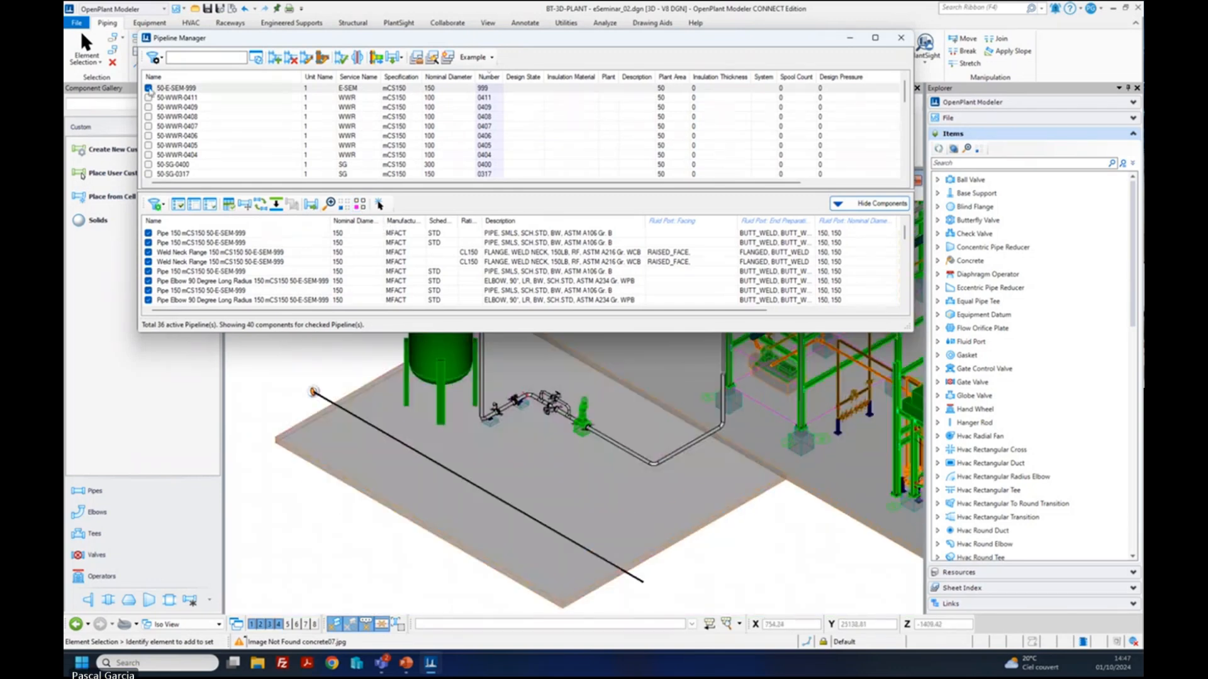
click(360, 205)
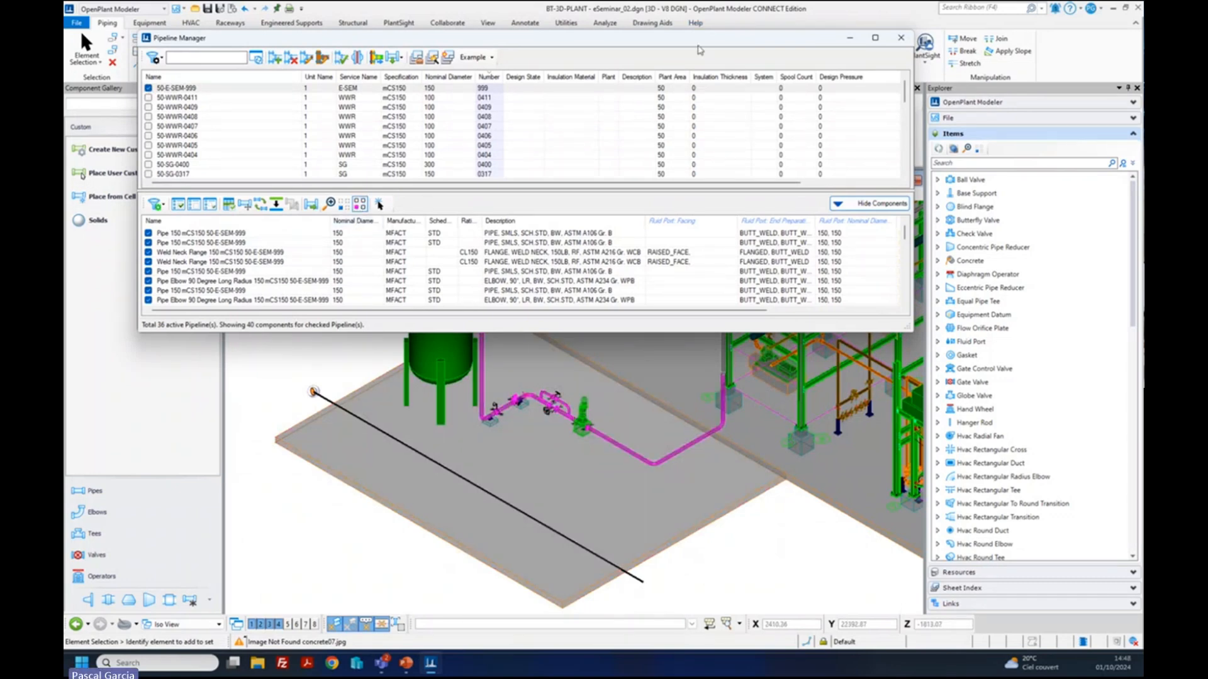
drag(694, 42, 664, 21)
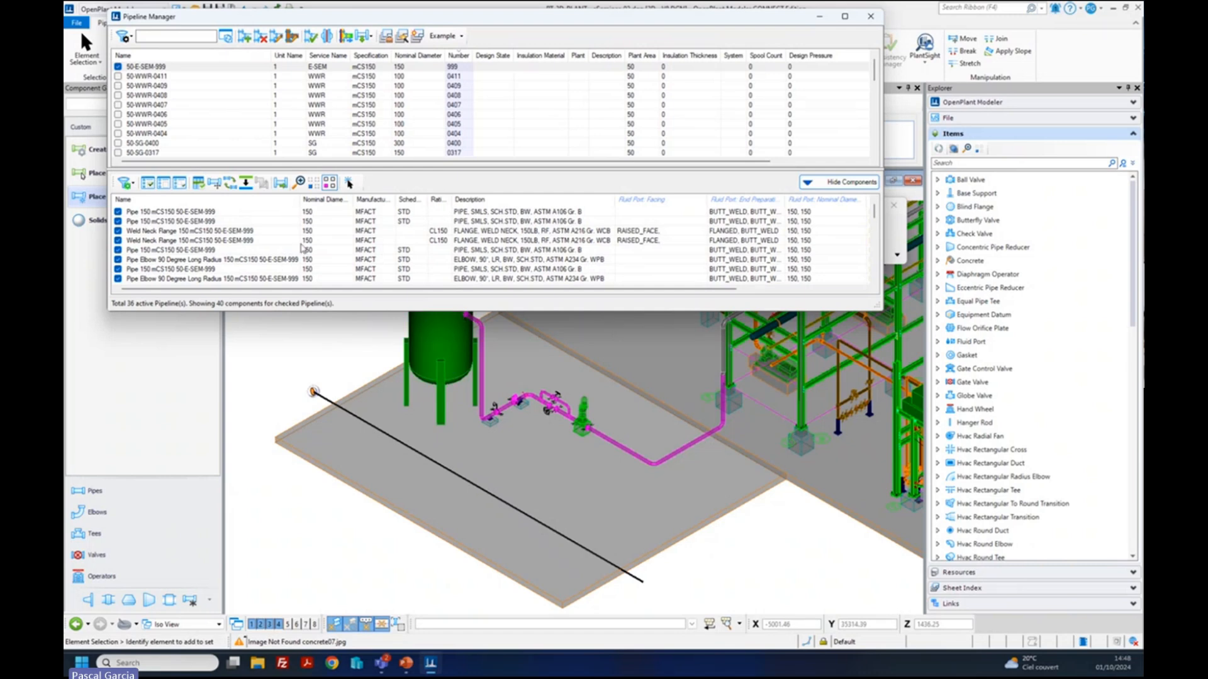
scroll(711, 410, up, 2)
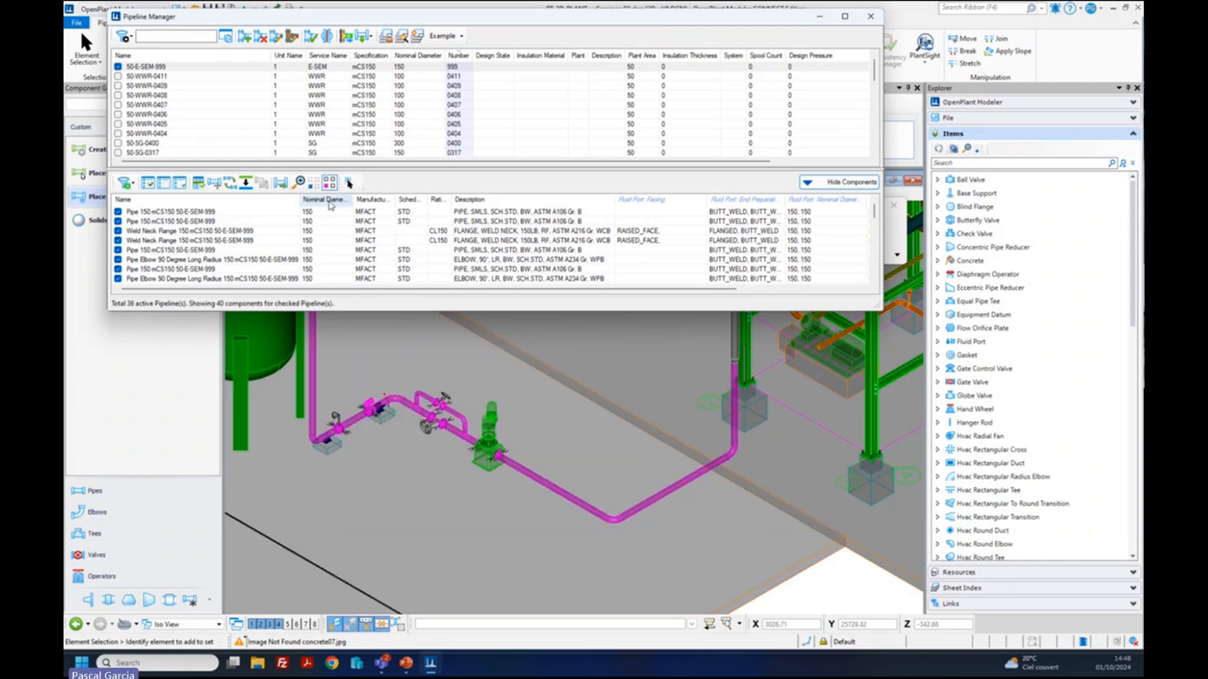
- Uncheck all components and select in the model the discharge pipes, elbows and pump-side weld neck flange running from the pump to the steel structure
click(164, 185)
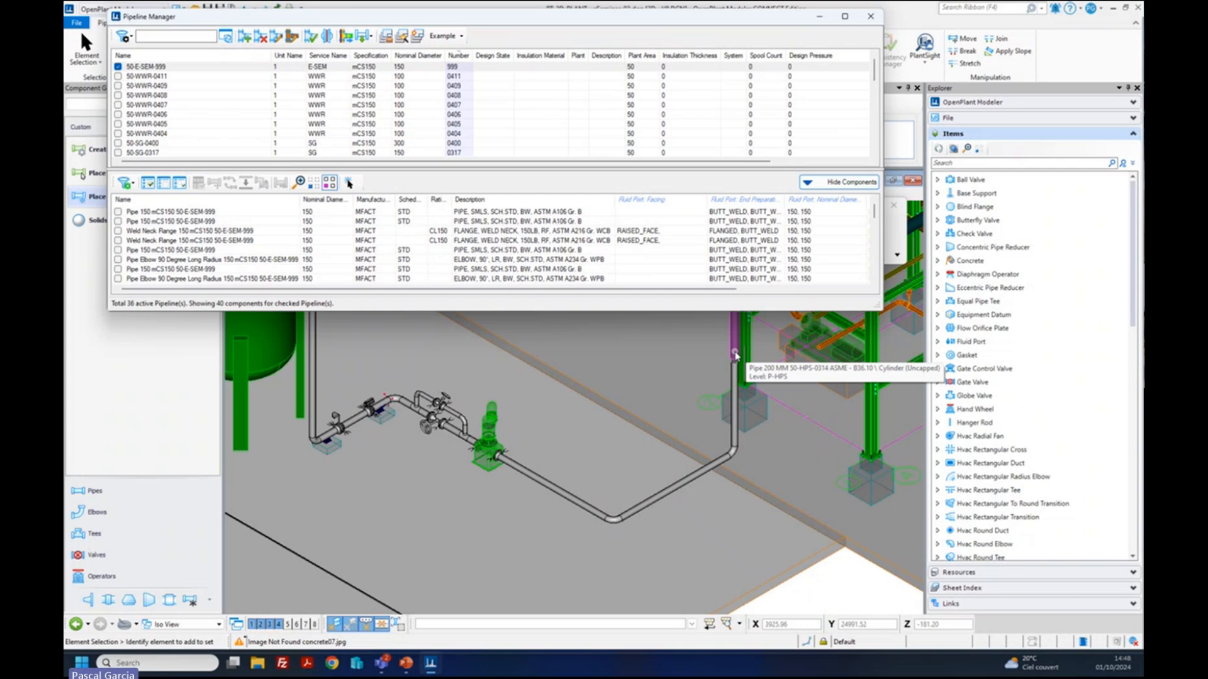
click(733, 444)
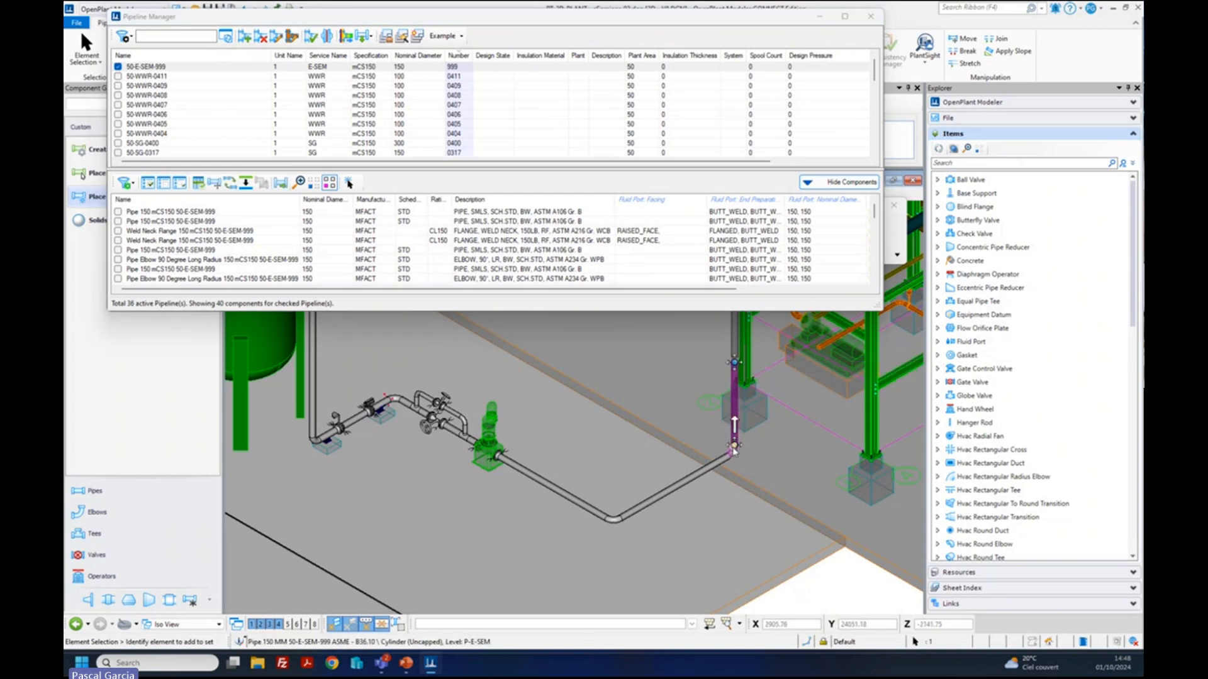
ctrl+click(724, 467)
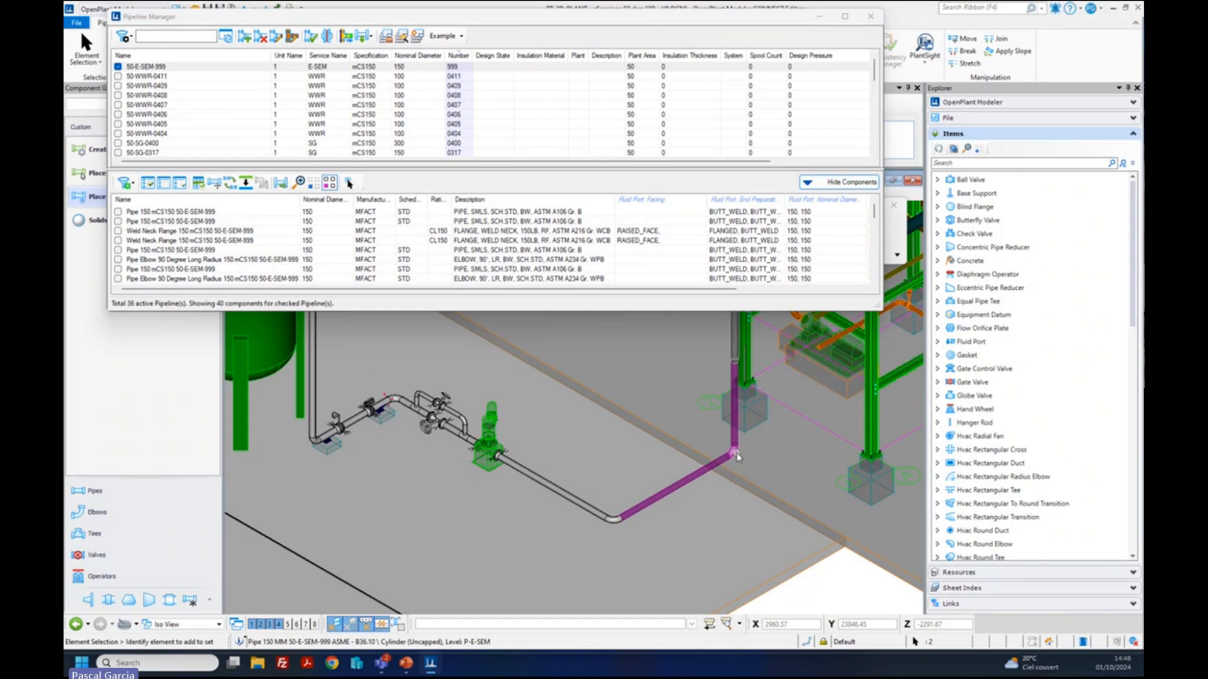
ctrl+click(608, 520)
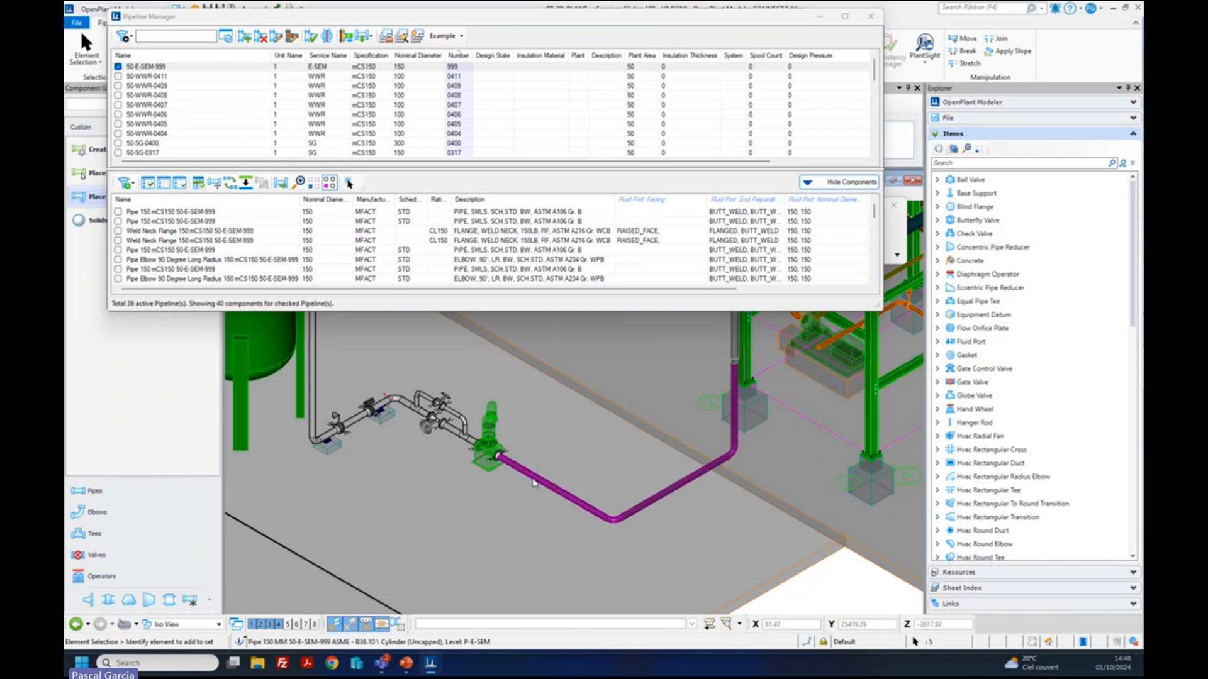
ctrl+click(501, 456)
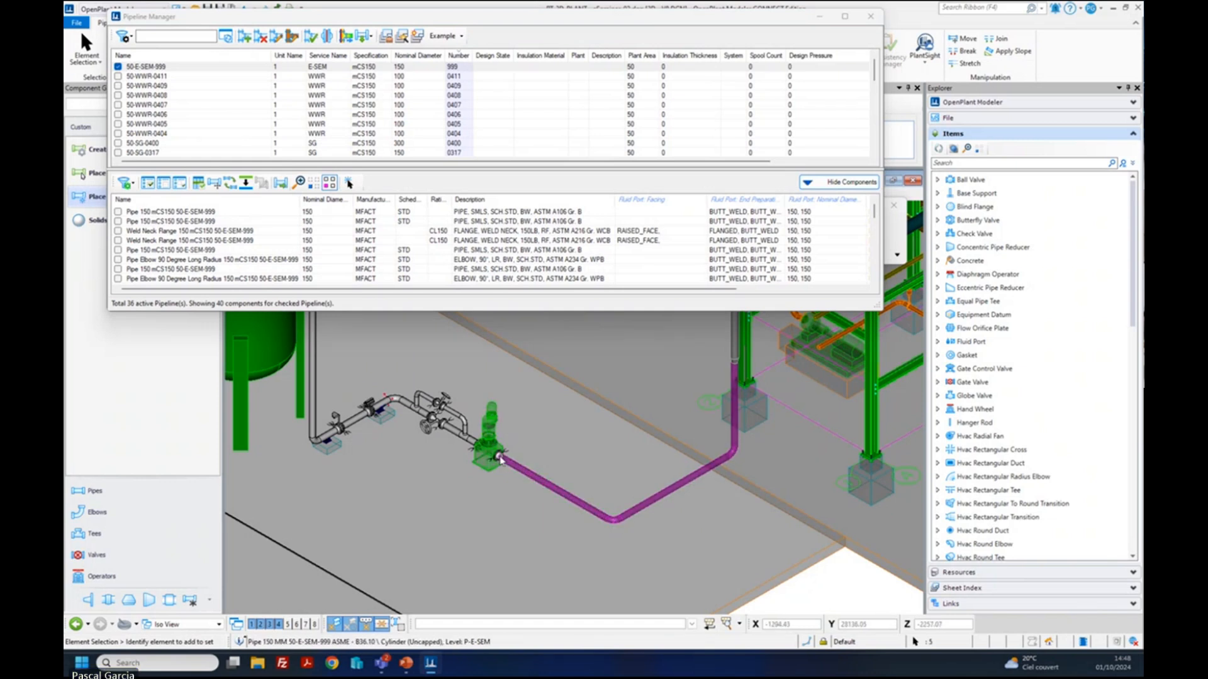
ctrl+click(501, 456)
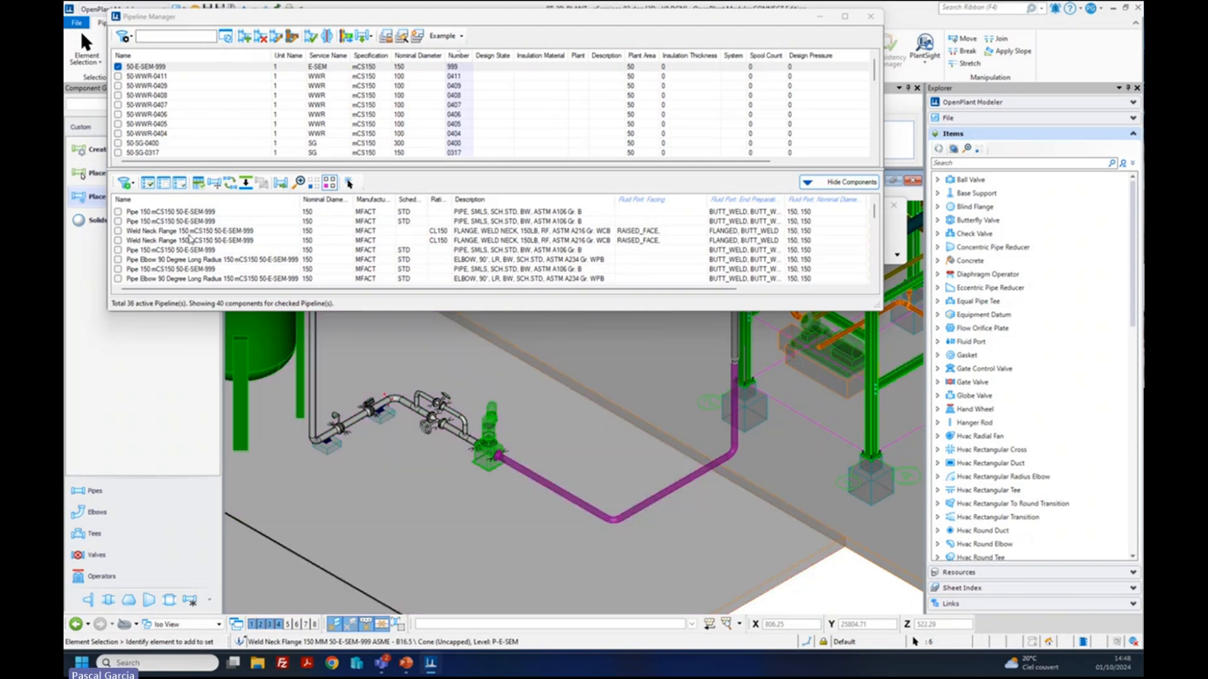
scroll(191, 237, down, 2)
scroll(190, 237, down, 5)
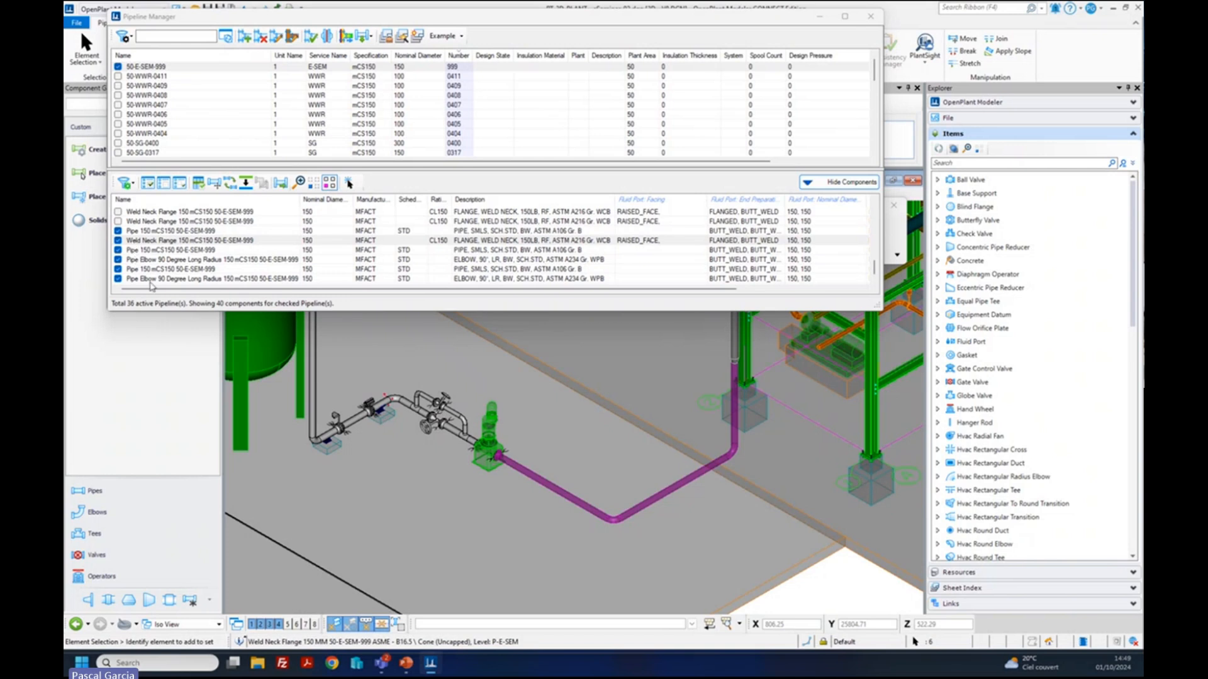
- Move the selected discharge components to pipeline 50-HPS-0314 and close the Pipeline Manager
click(219, 184)
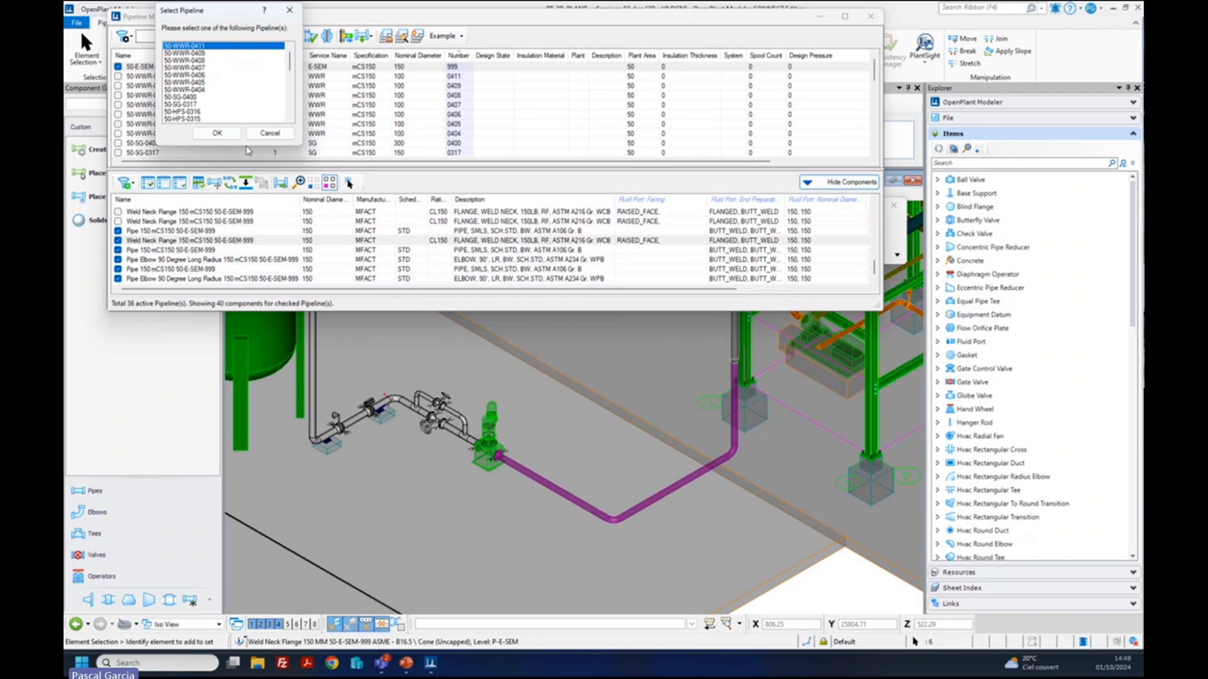
scroll(212, 116, down, 1)
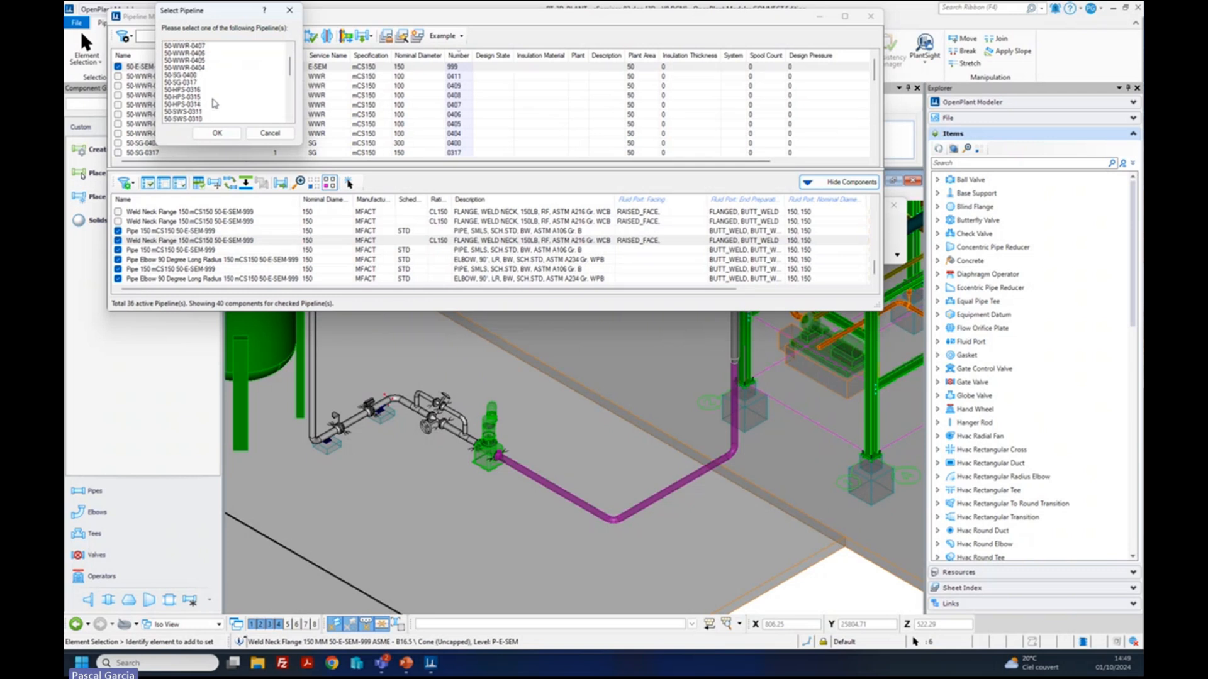
click(170, 104)
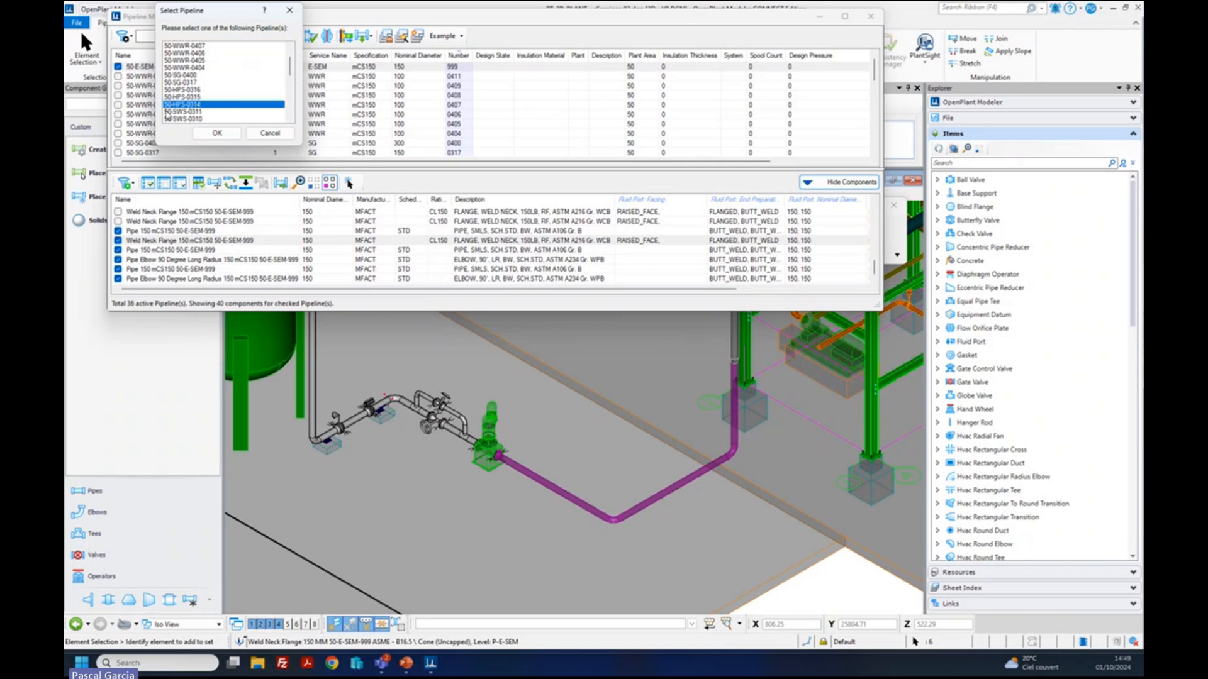
click(217, 133)
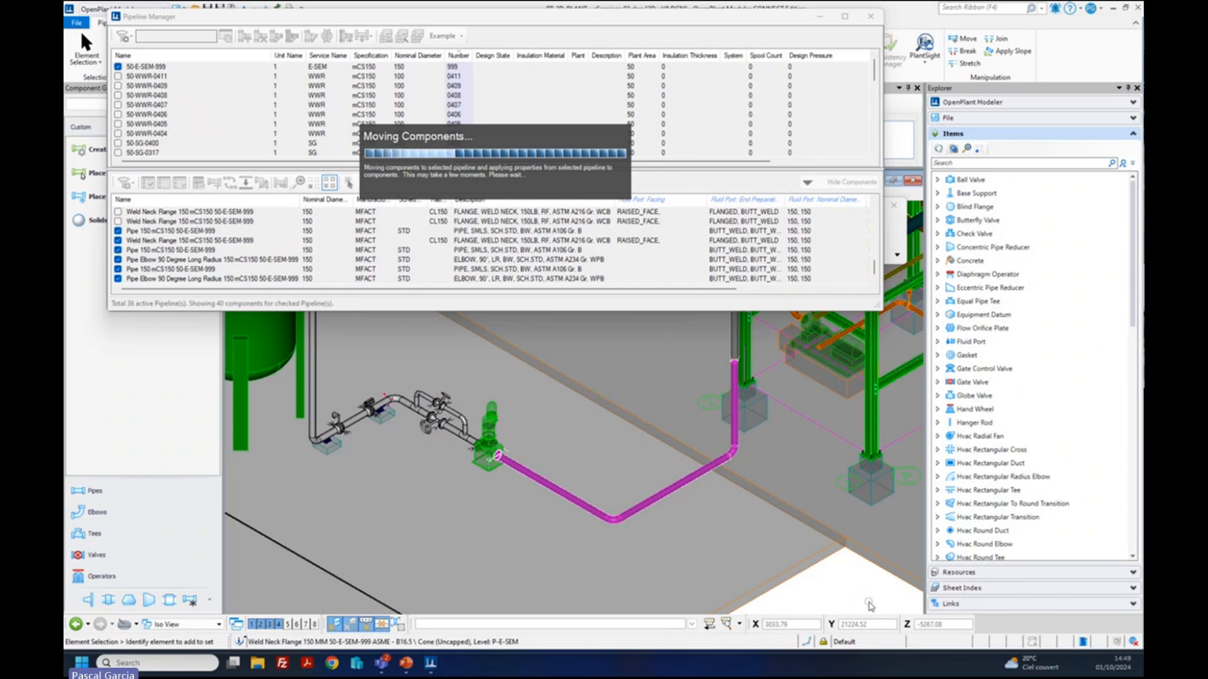
click(565, 480)
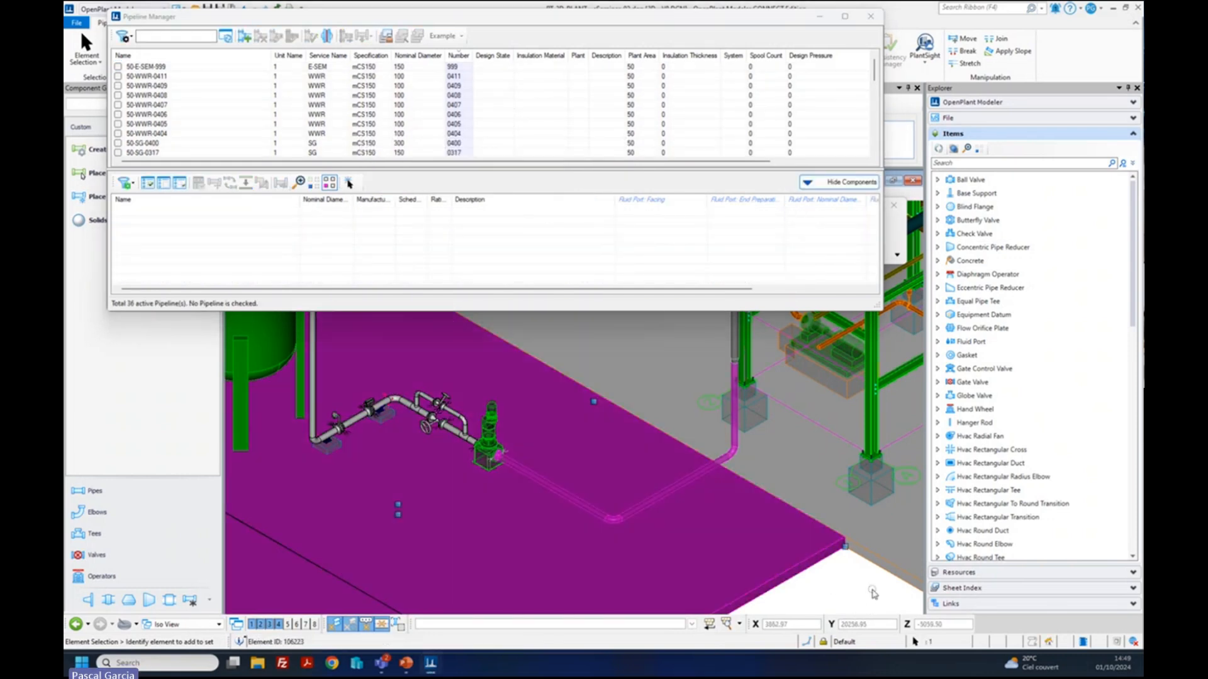
click(862, 592)
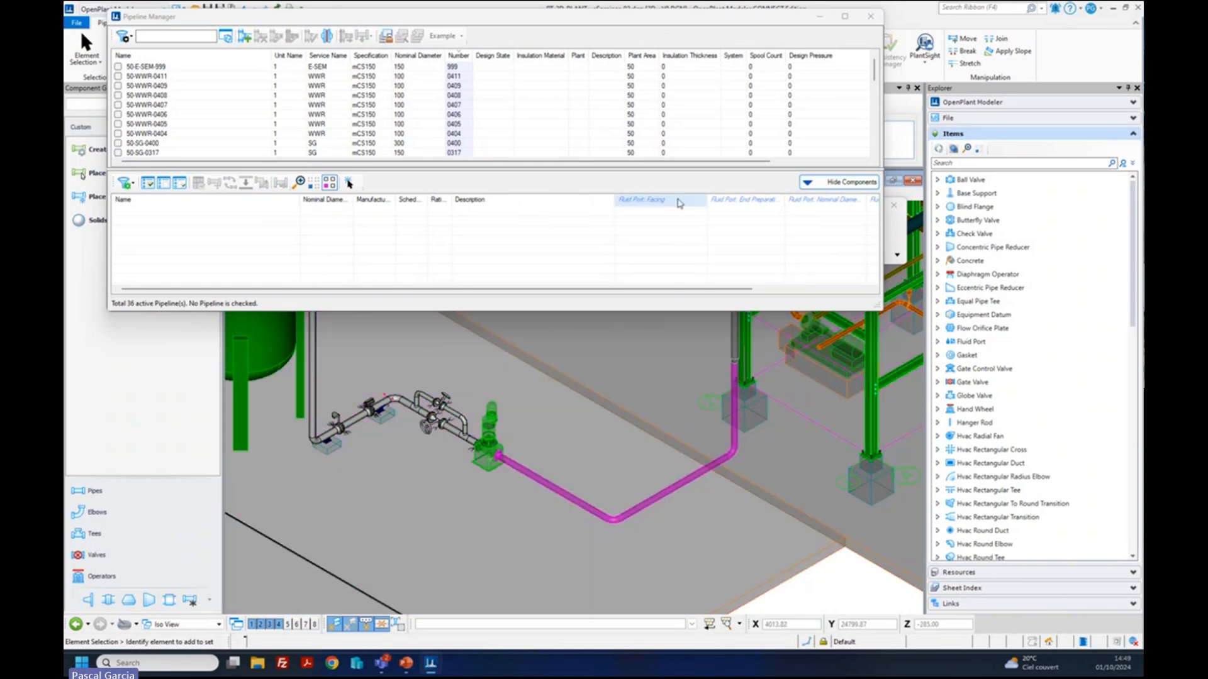
click(871, 16)
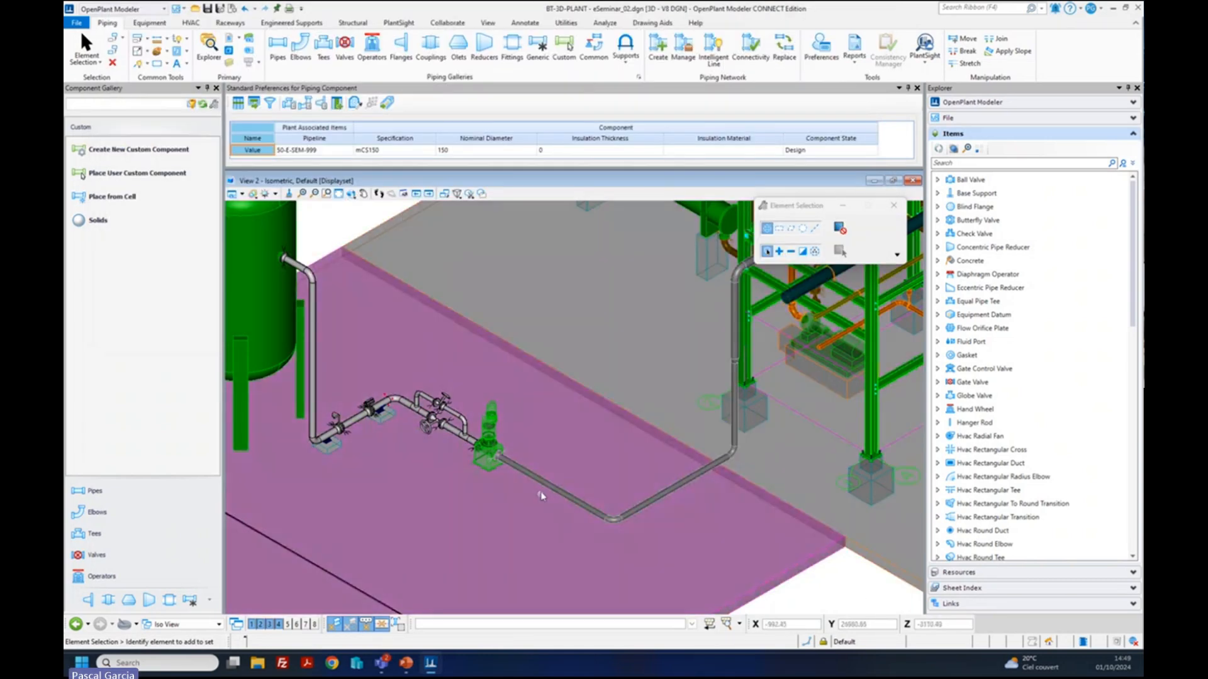
- Set the isometric view's display style to Wireframe
scroll(541, 491, up, 3)
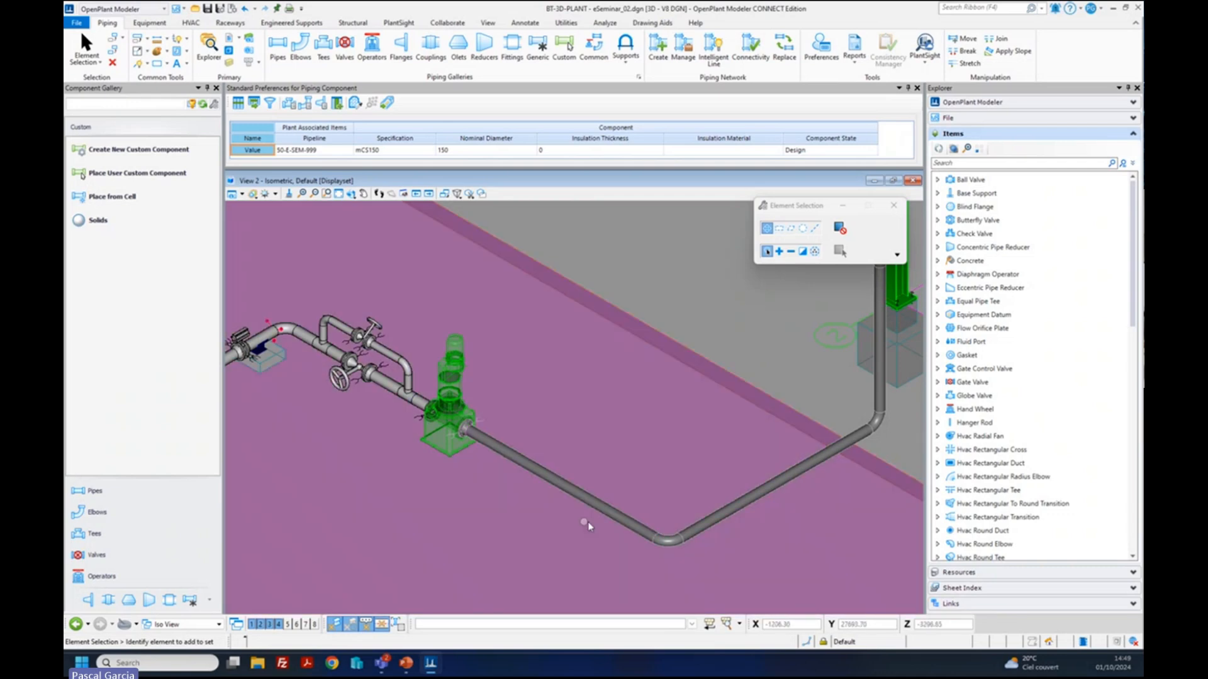
scroll(843, 441, down, 5)
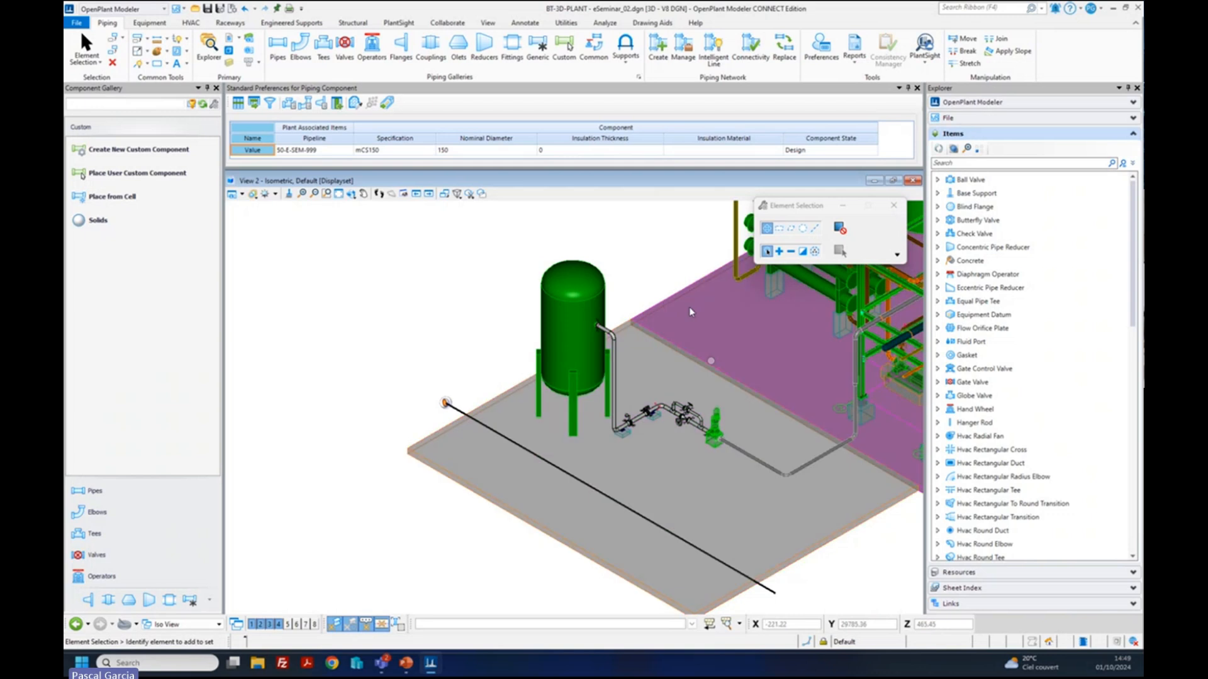
scroll(696, 454, up, 2)
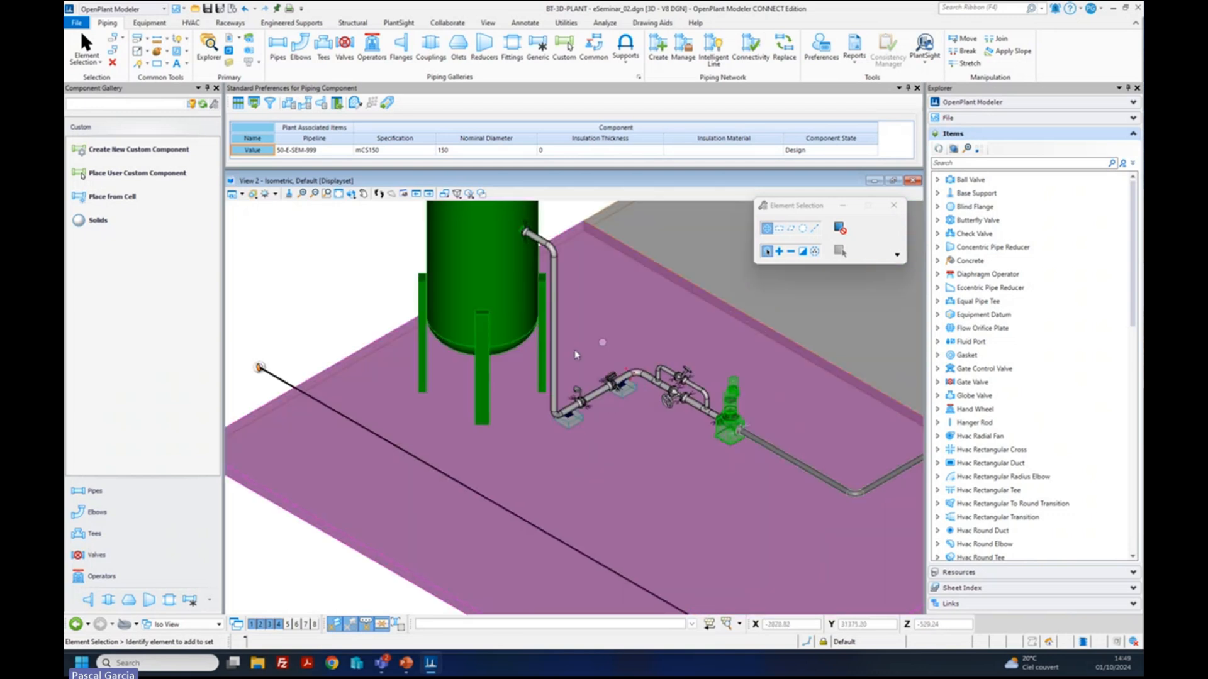
click(112, 62)
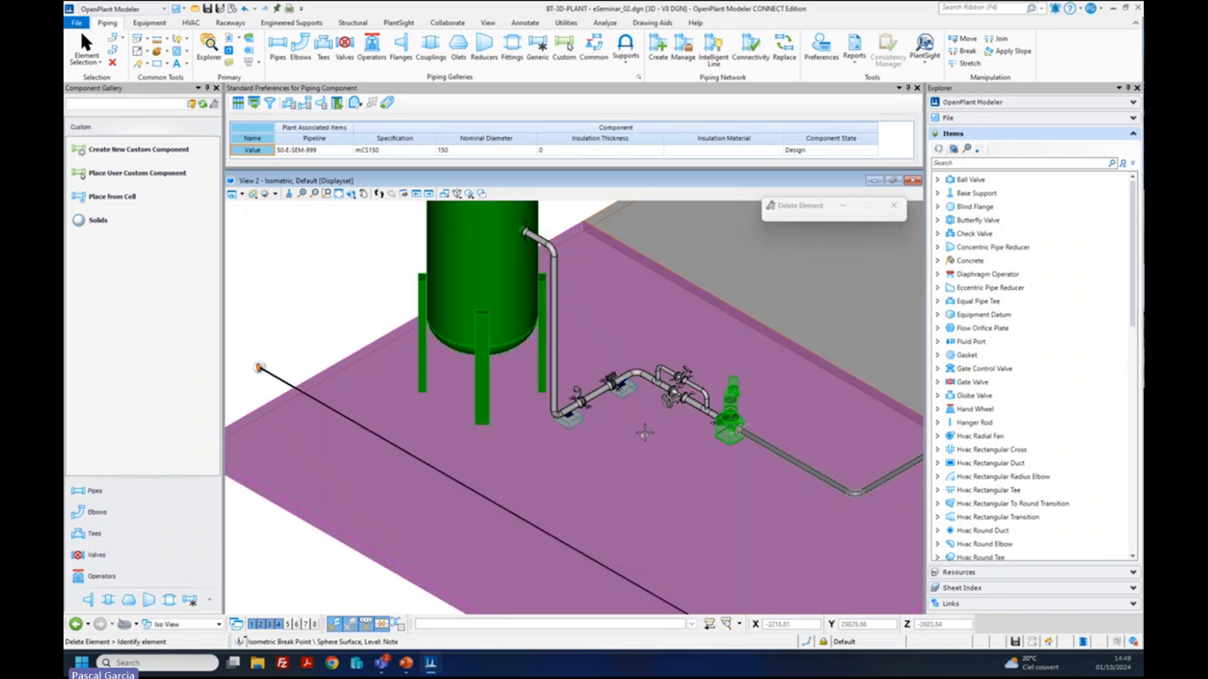
scroll(644, 433, down, 2)
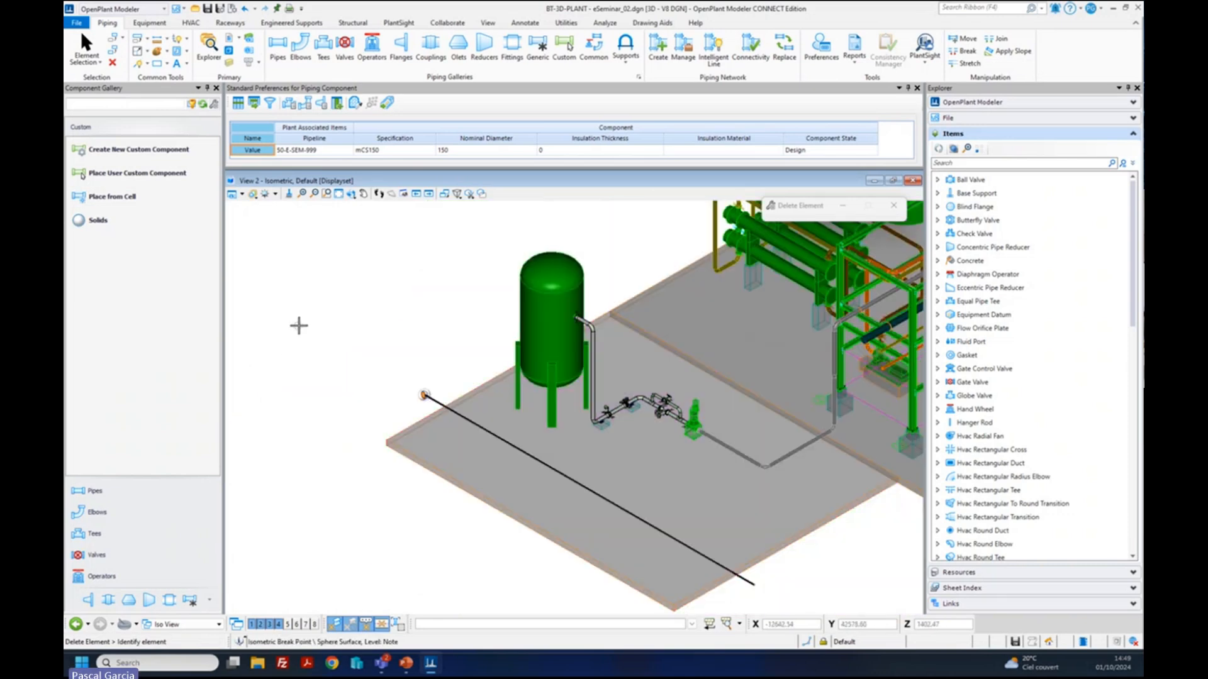
scroll(613, 372, up, 2)
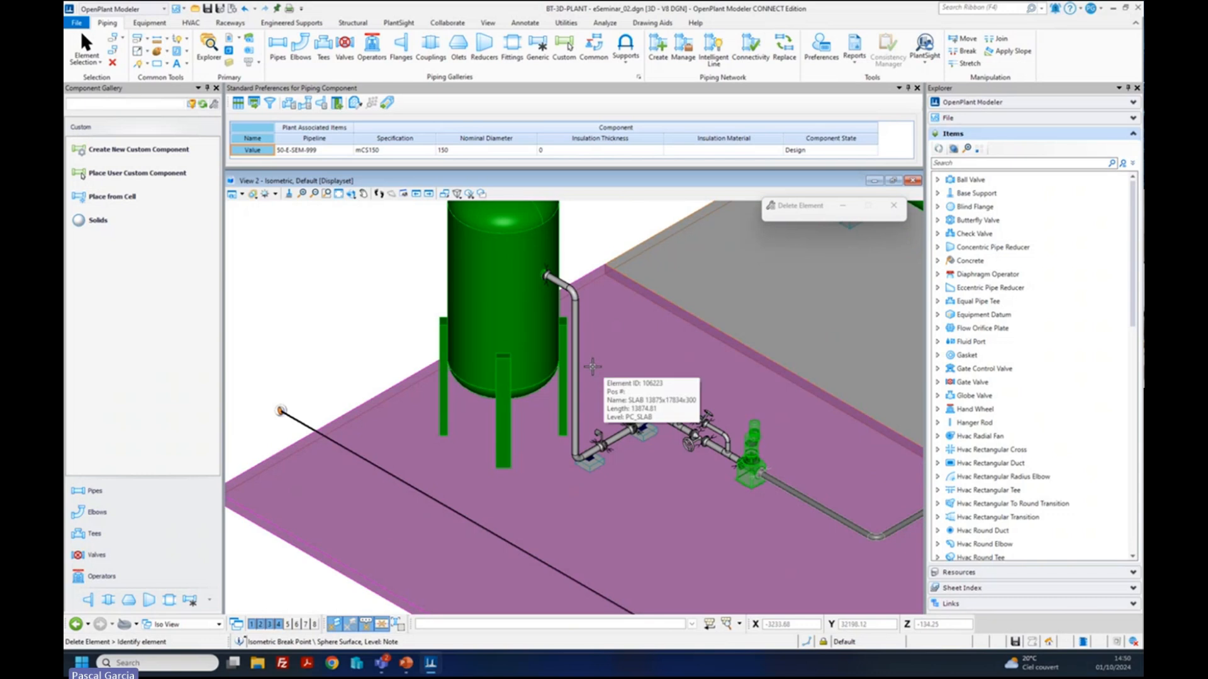
click(251, 195)
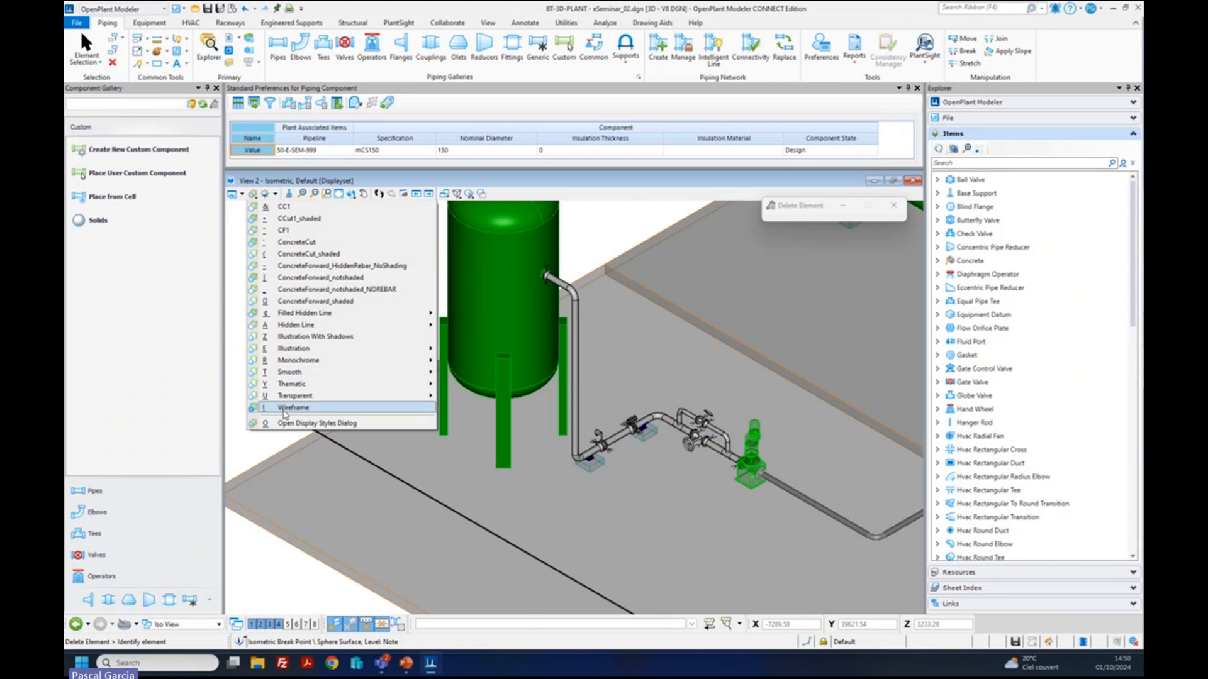
click(283, 409)
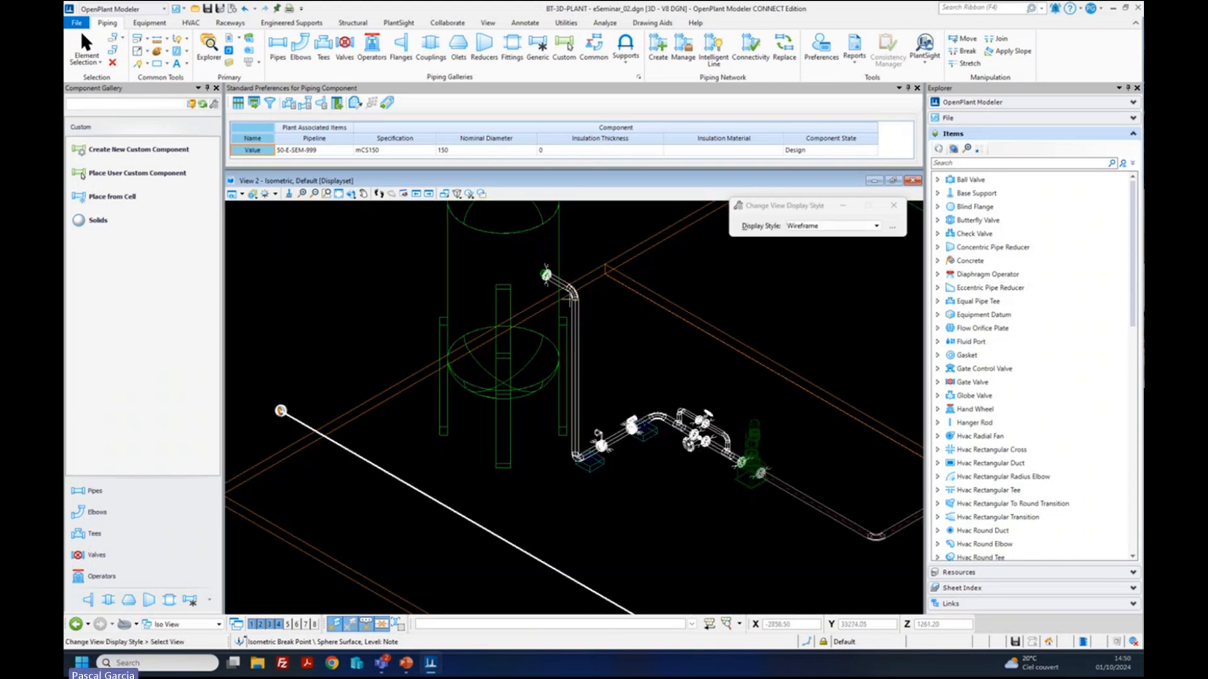
- Delete the weld between the 90-degree elbow near the tank nozzle and the vertical pipe below it
scroll(571, 297, up, 6)
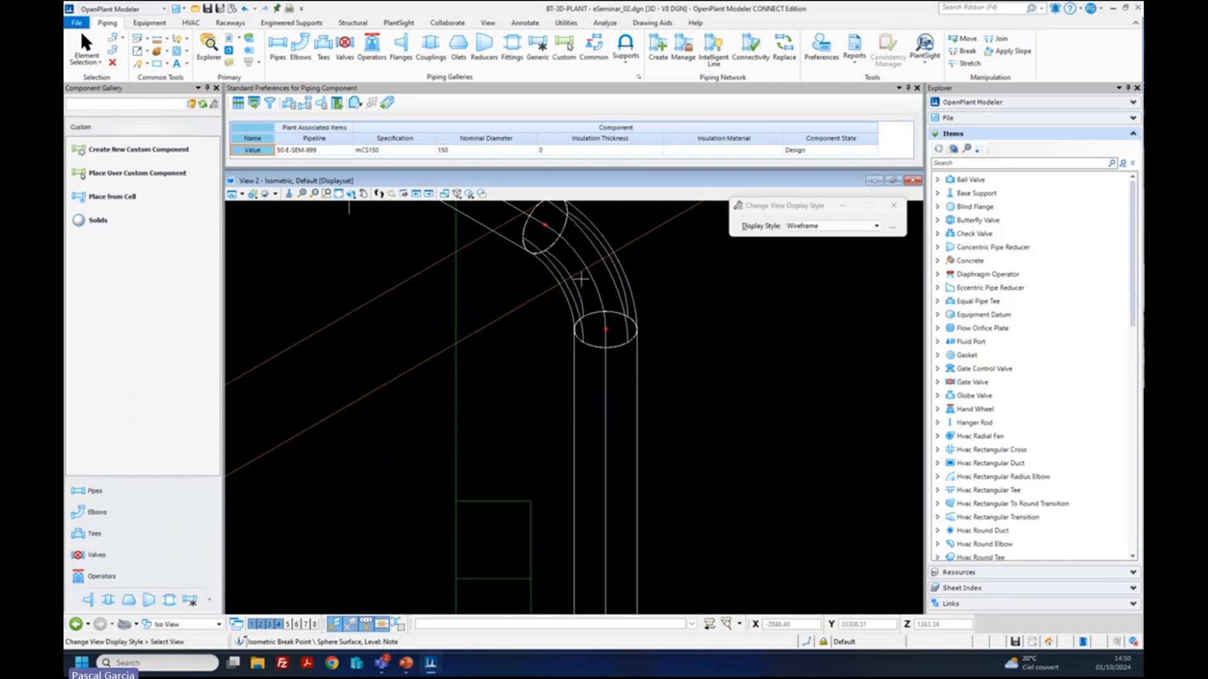
scroll(581, 278, up, 2)
key(Delete)
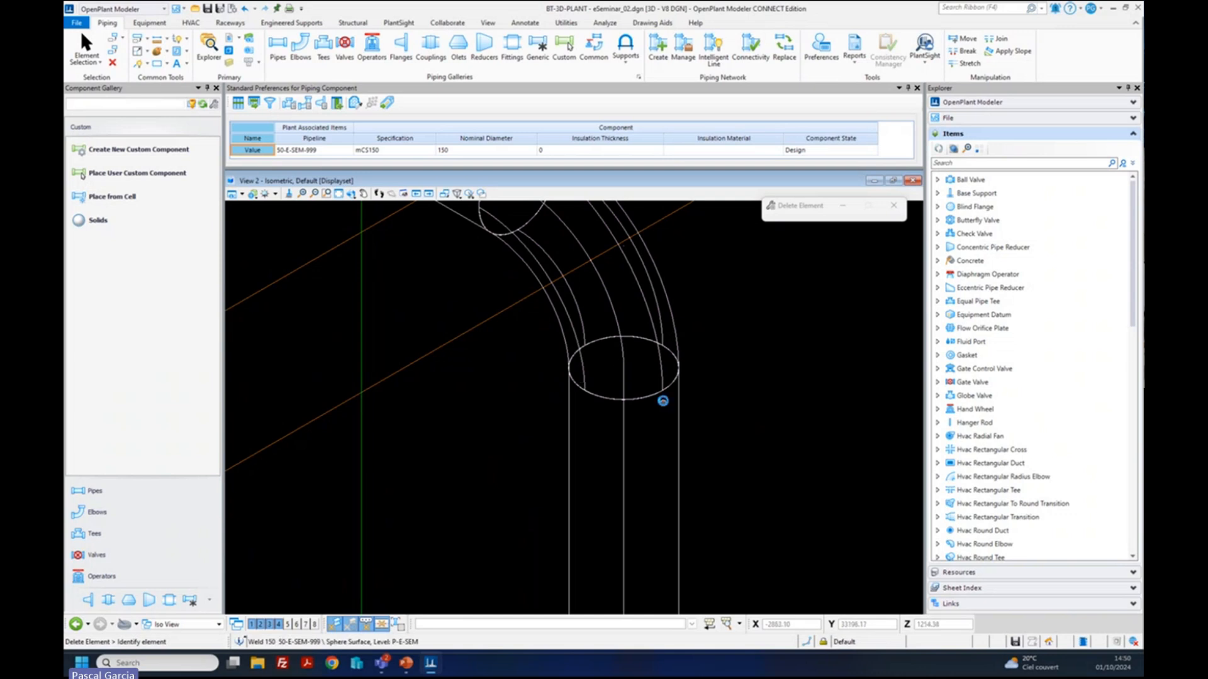
scroll(655, 372, down, 4)
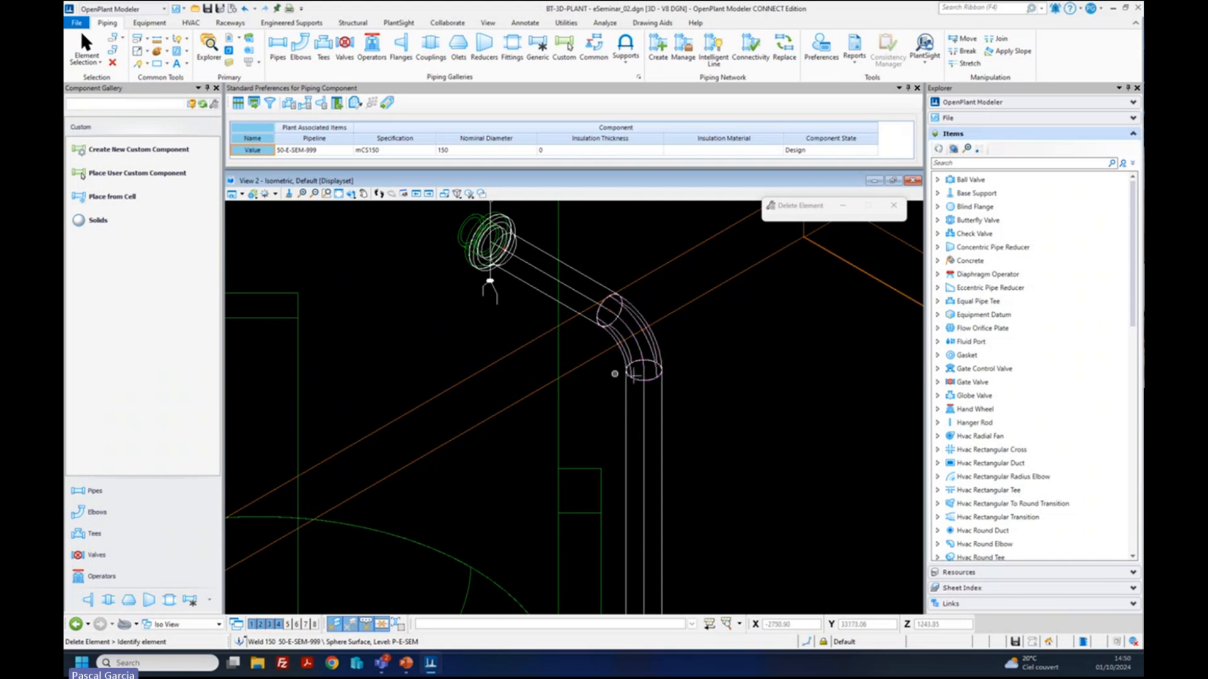
scroll(666, 387, down, 3)
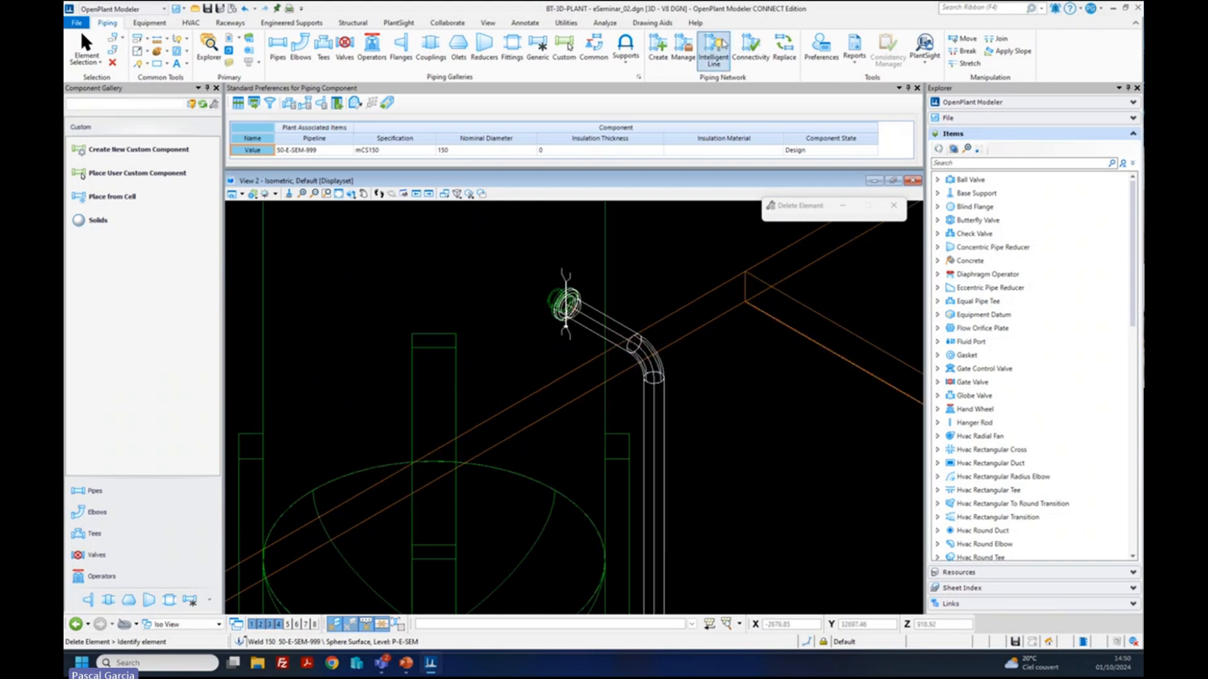
- Reopen the Pipeline Manager, check pipeline 50-E-SEM-999 and run the connectivity check on it
click(753, 50)
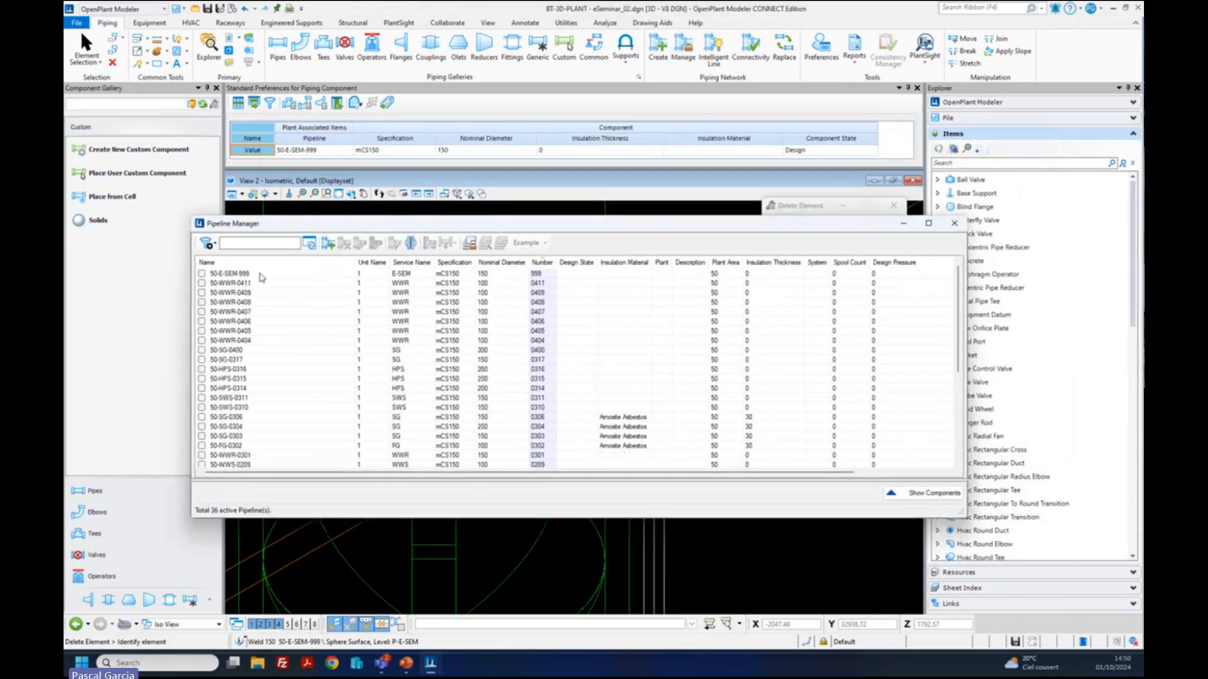
click(202, 274)
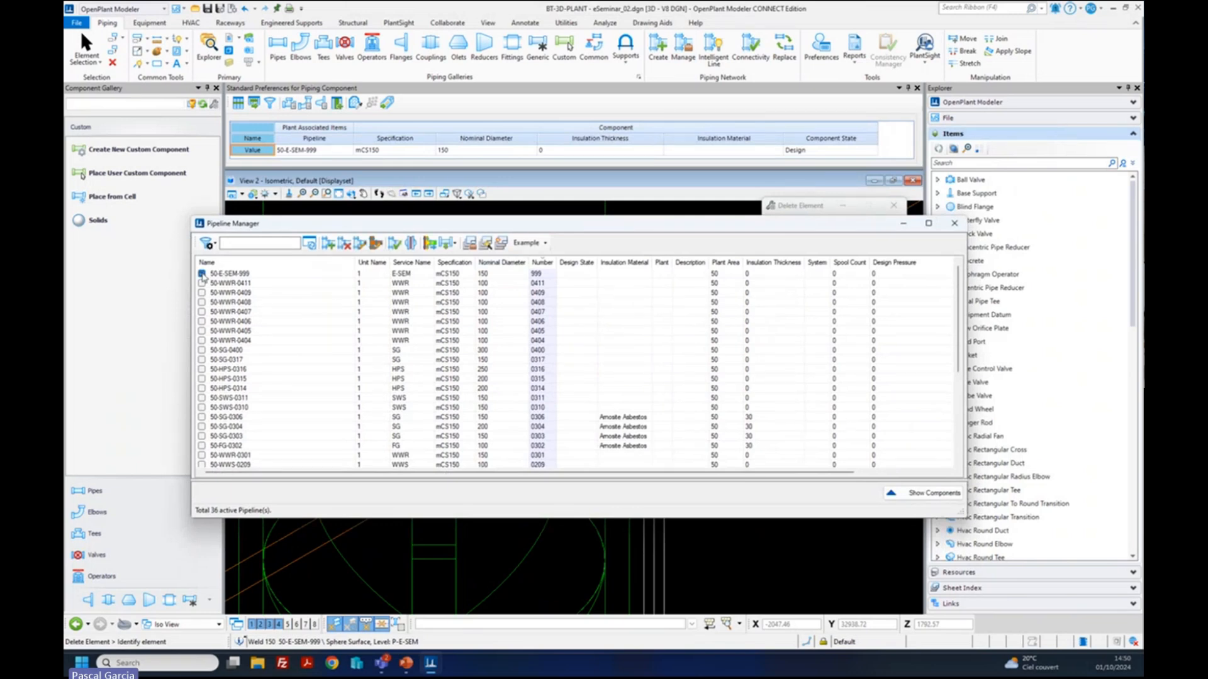
drag(572, 229, 452, 404)
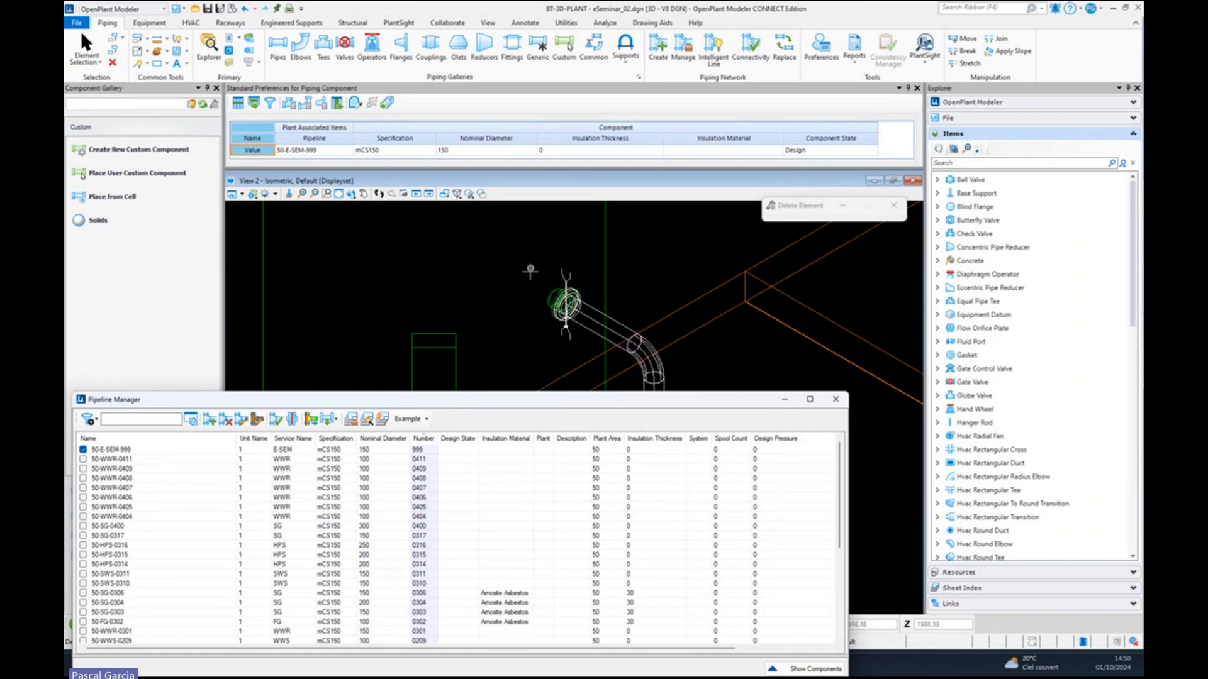
drag(577, 405, 630, 264)
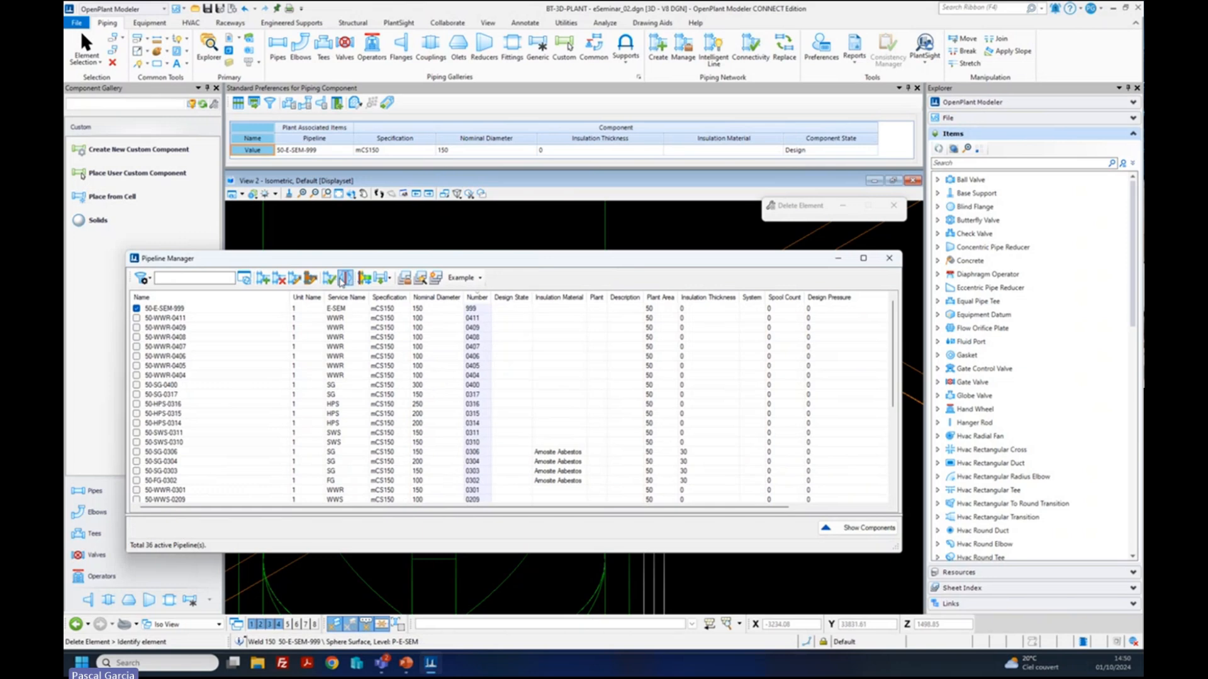
click(332, 280)
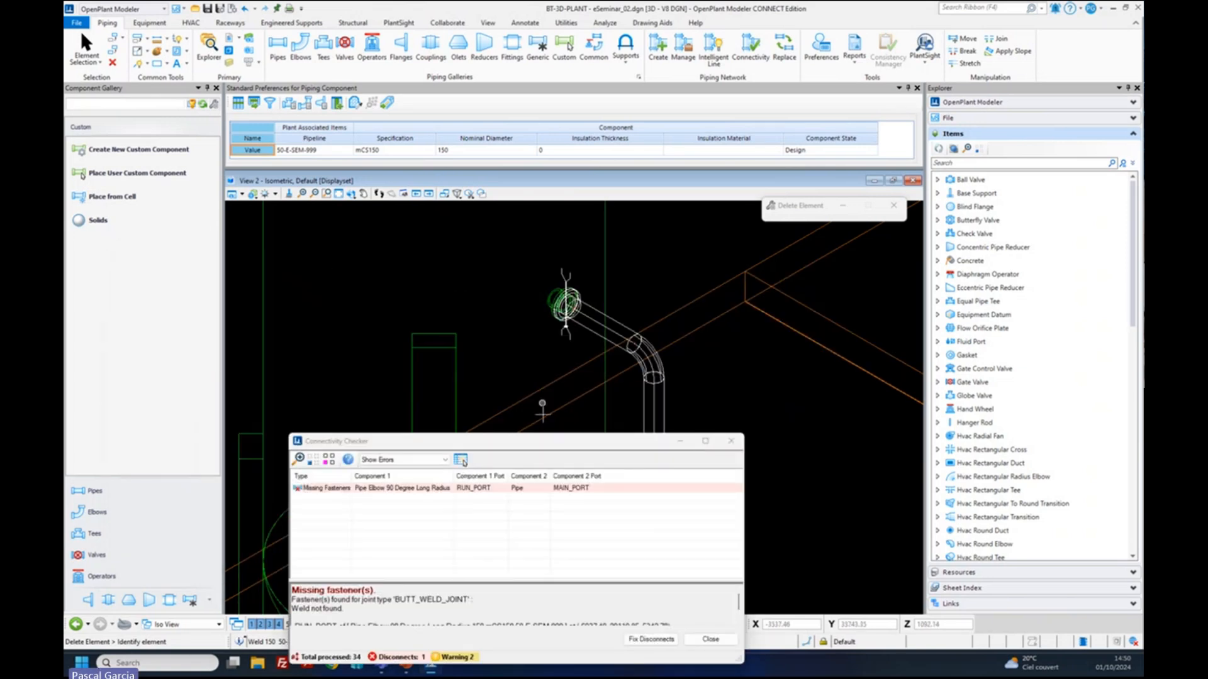
- Review the missing weld error, highlight the affected elbow and pipe in the model, and fix the disconnect
drag(552, 441, 922, 87)
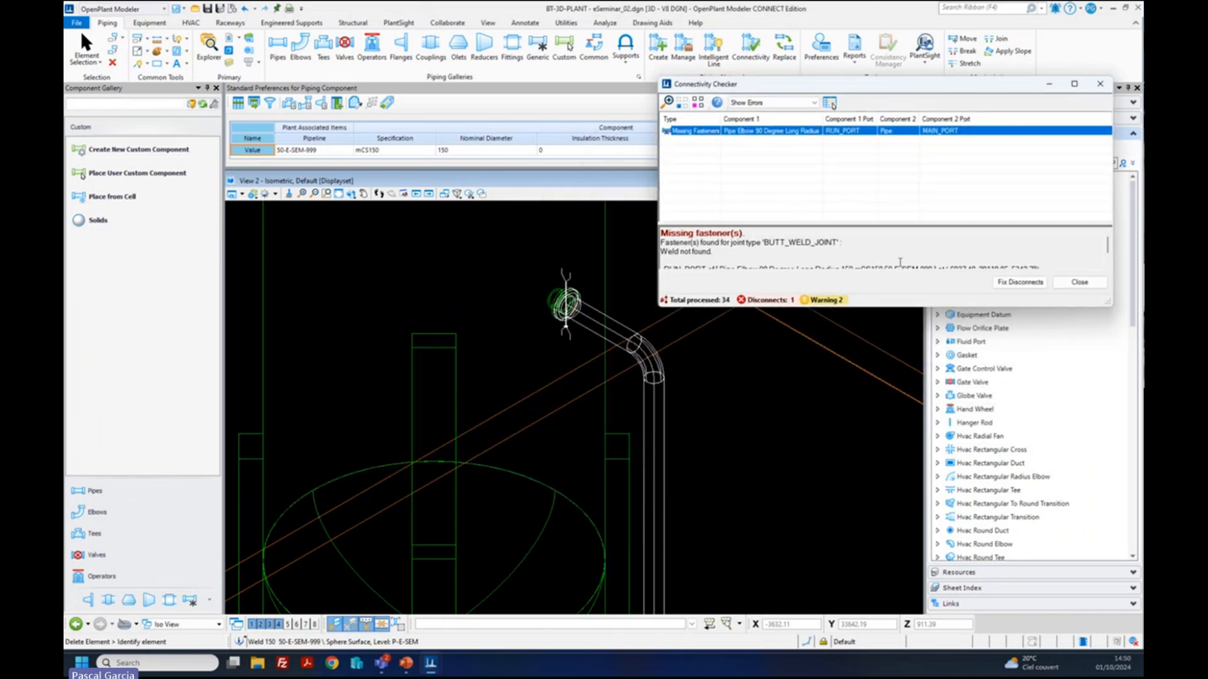
drag(893, 307, 892, 351)
drag(663, 277, 710, 277)
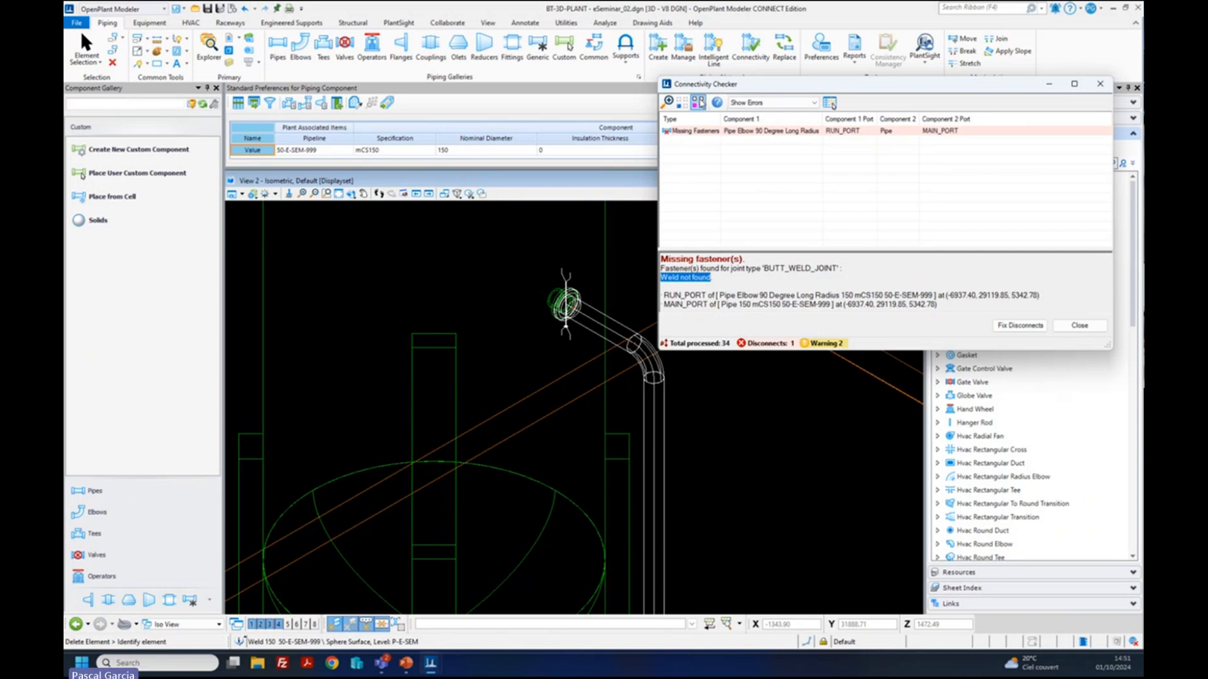
click(696, 102)
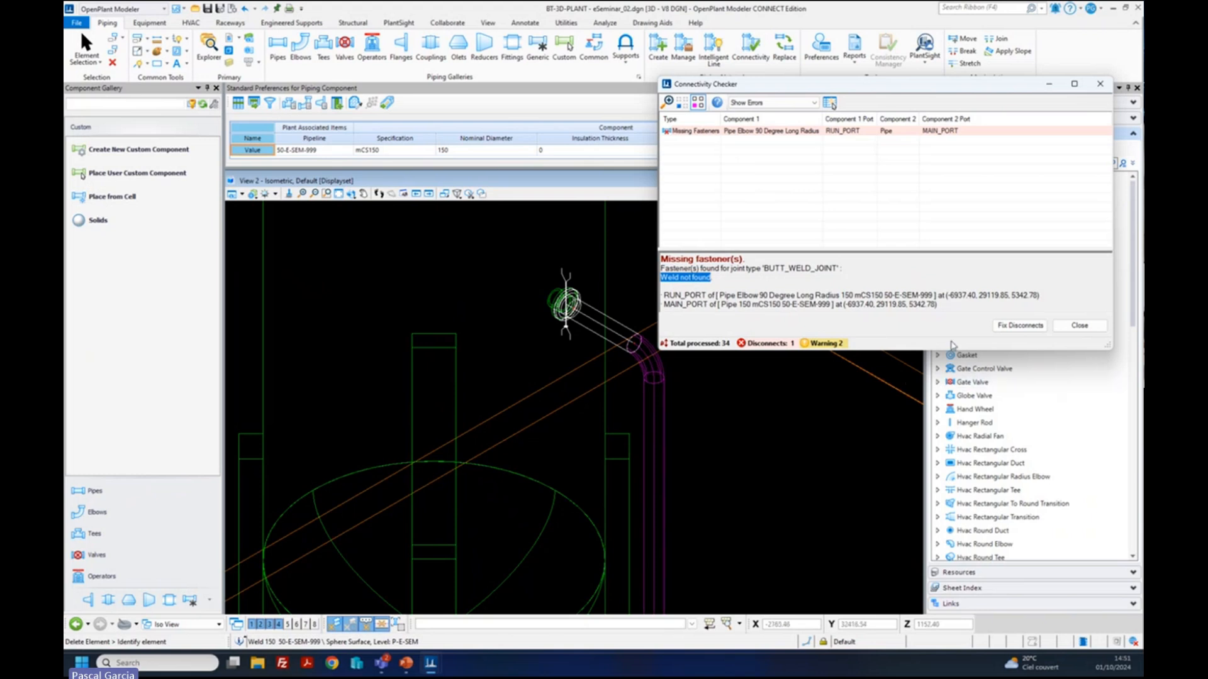
click(1029, 326)
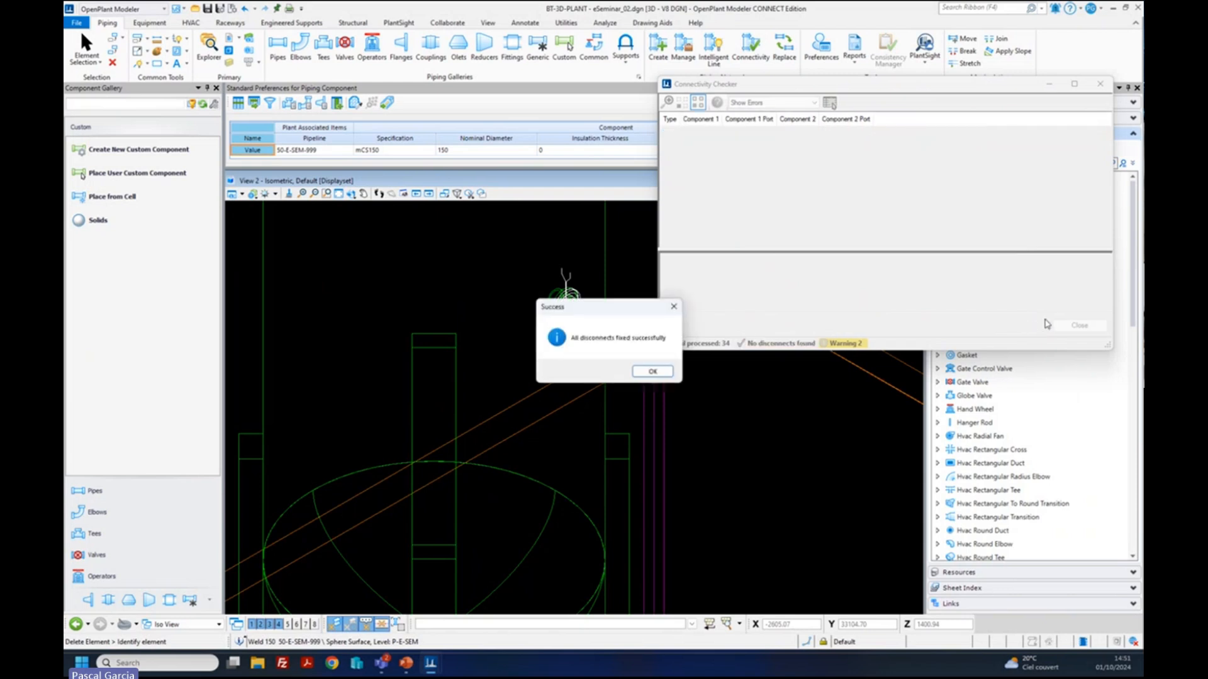
- Close the connectivity check and inspect the repaired joint between the elbow and the vertical pipe below it
click(652, 372)
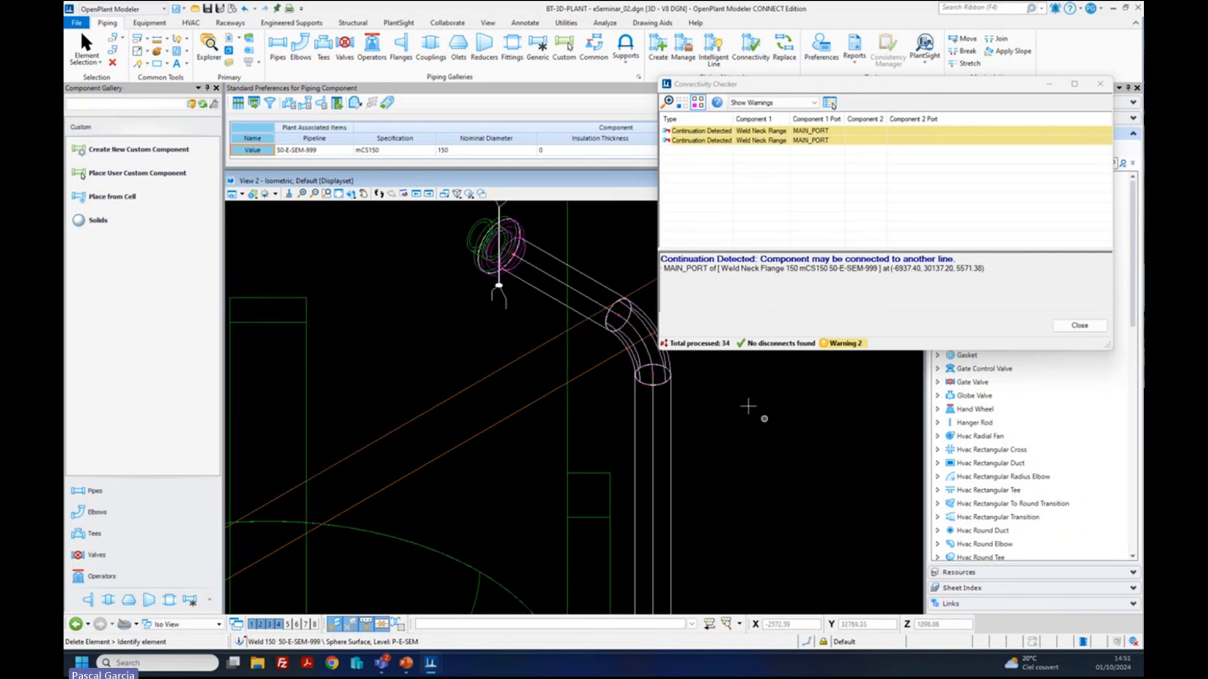
click(1078, 326)
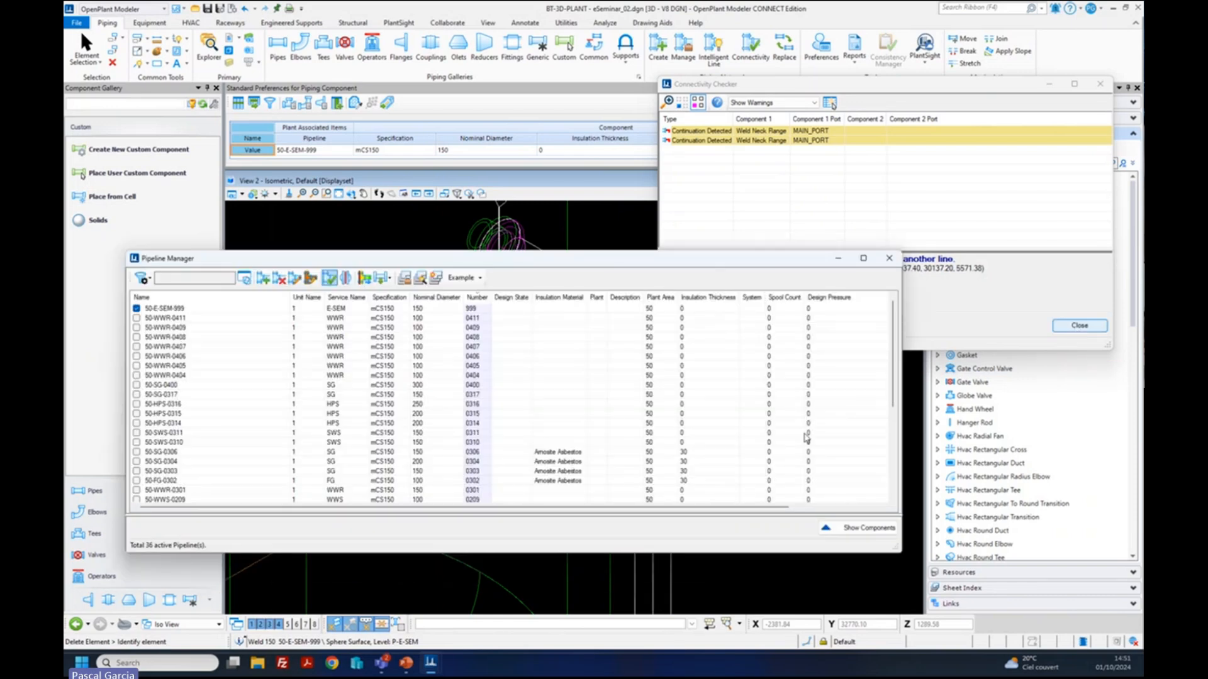
drag(740, 267, 784, 431)
scroll(682, 354, down, 2)
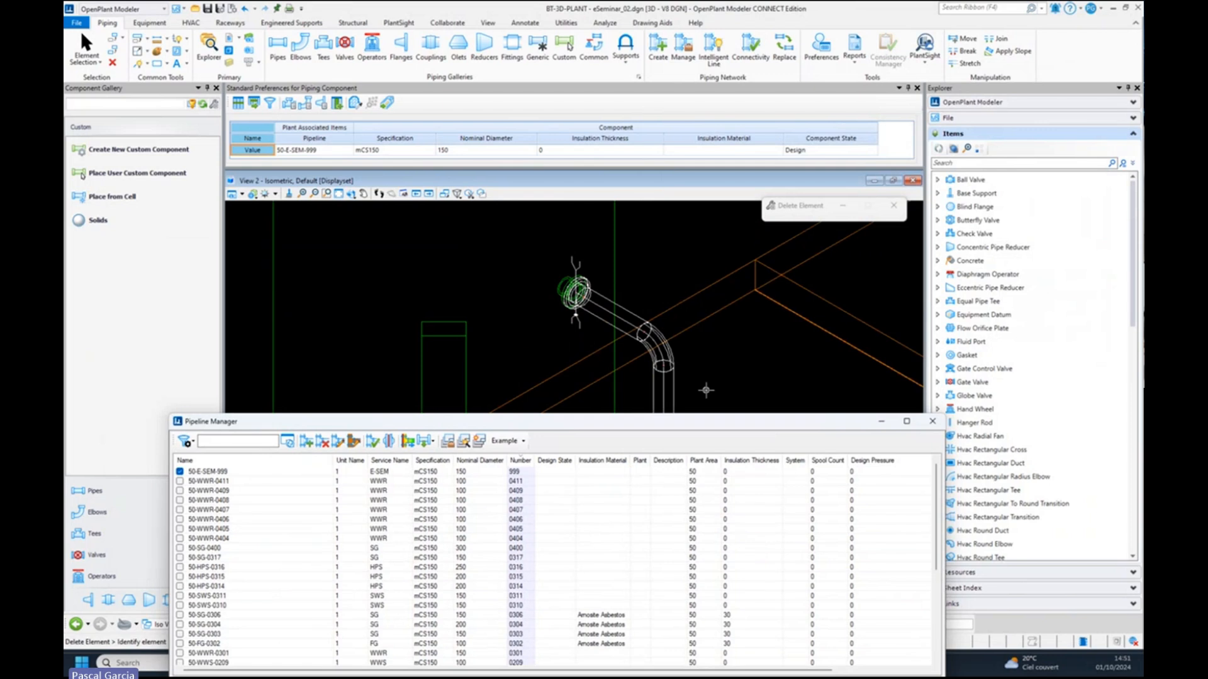
scroll(676, 374, up, 2)
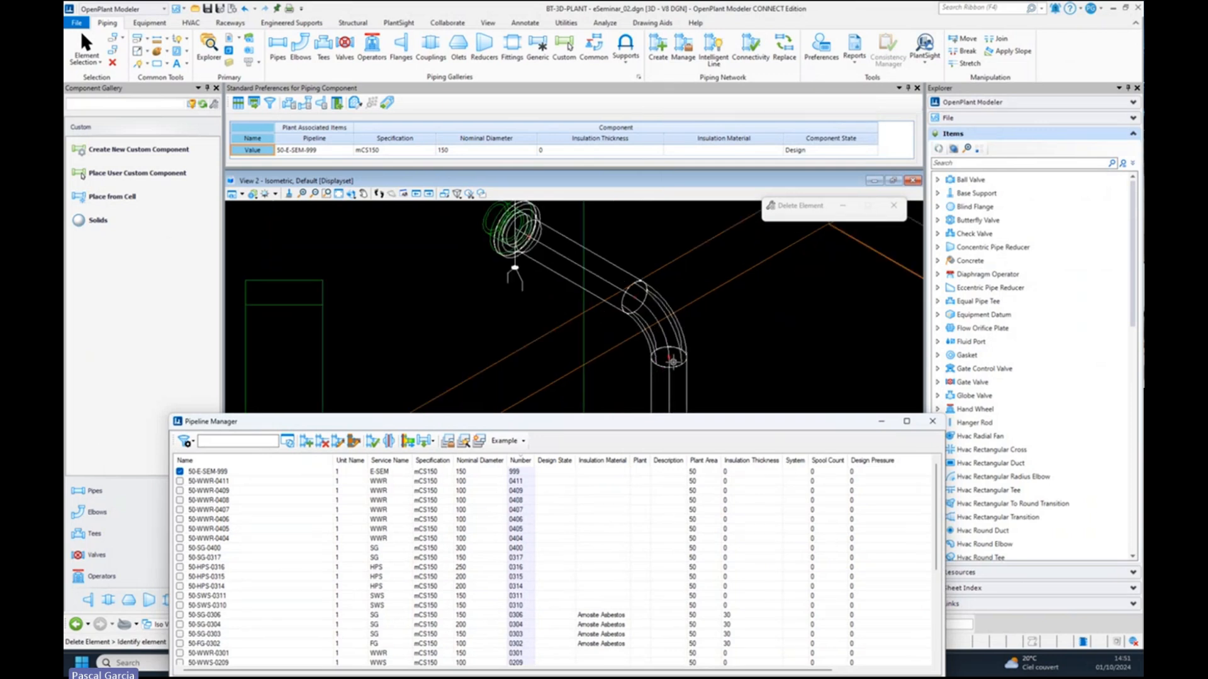
scroll(672, 366, up, 2)
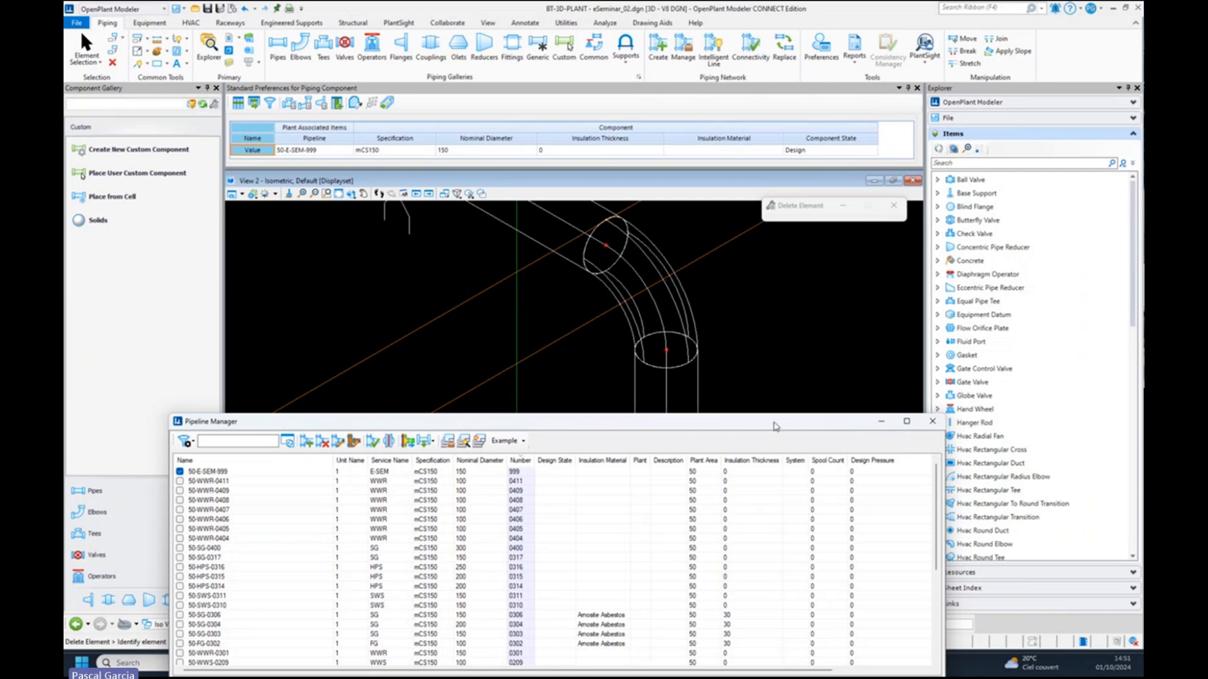
- Enlarge the Pipeline Manager and list the components of pipeline 50-E-SEM-999
drag(773, 426, 774, 161)
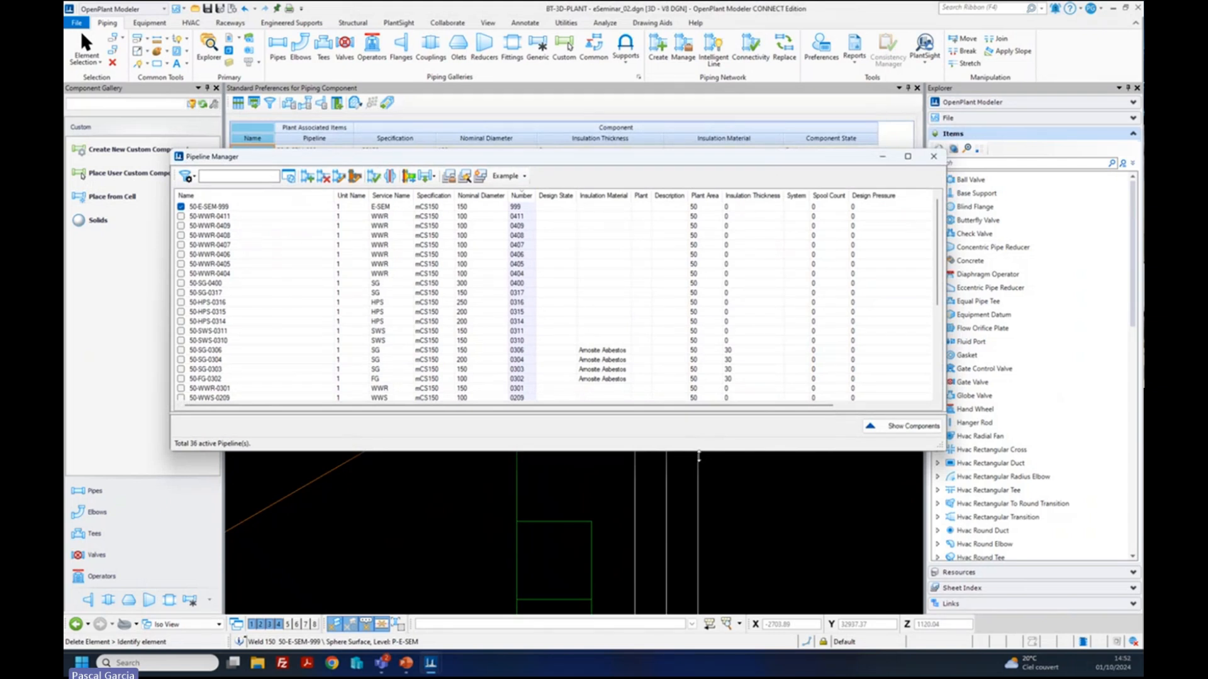
drag(698, 452, 698, 528)
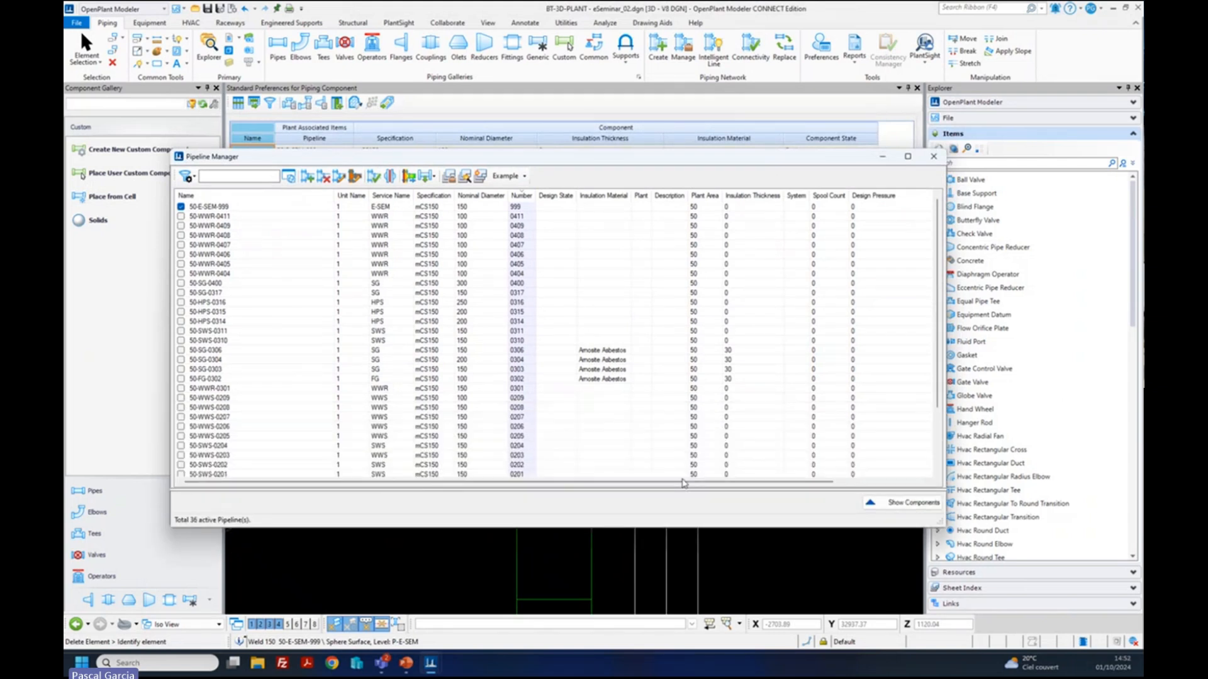
click(881, 504)
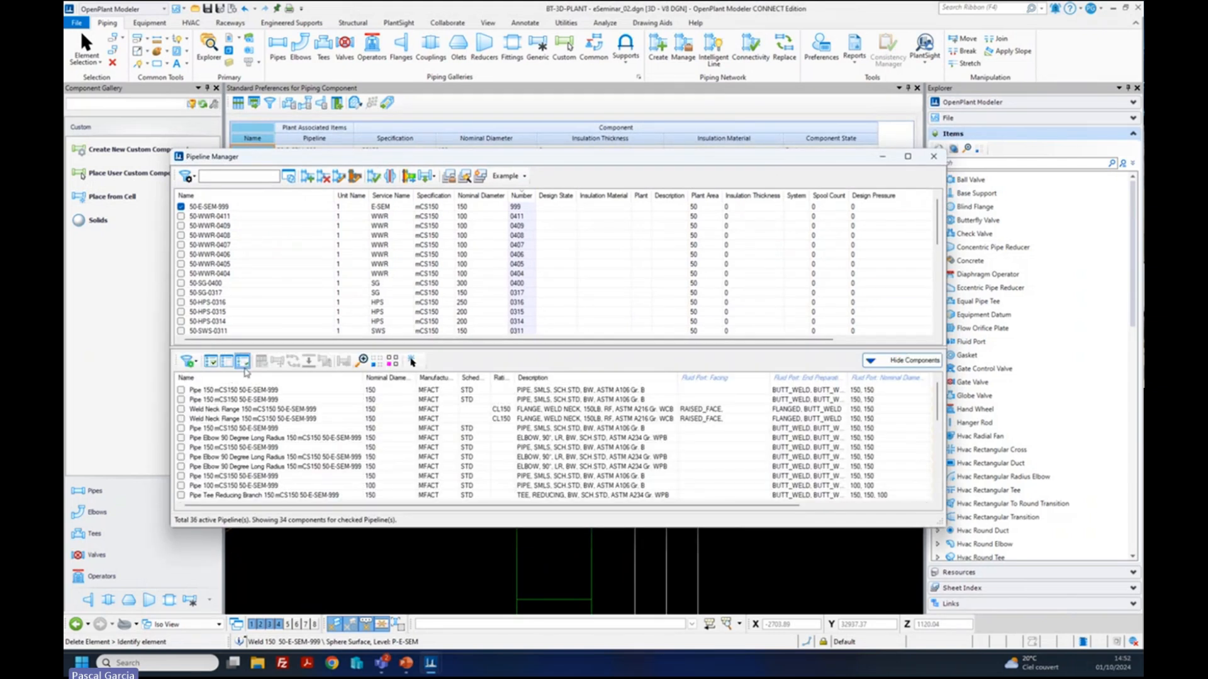
click(181, 390)
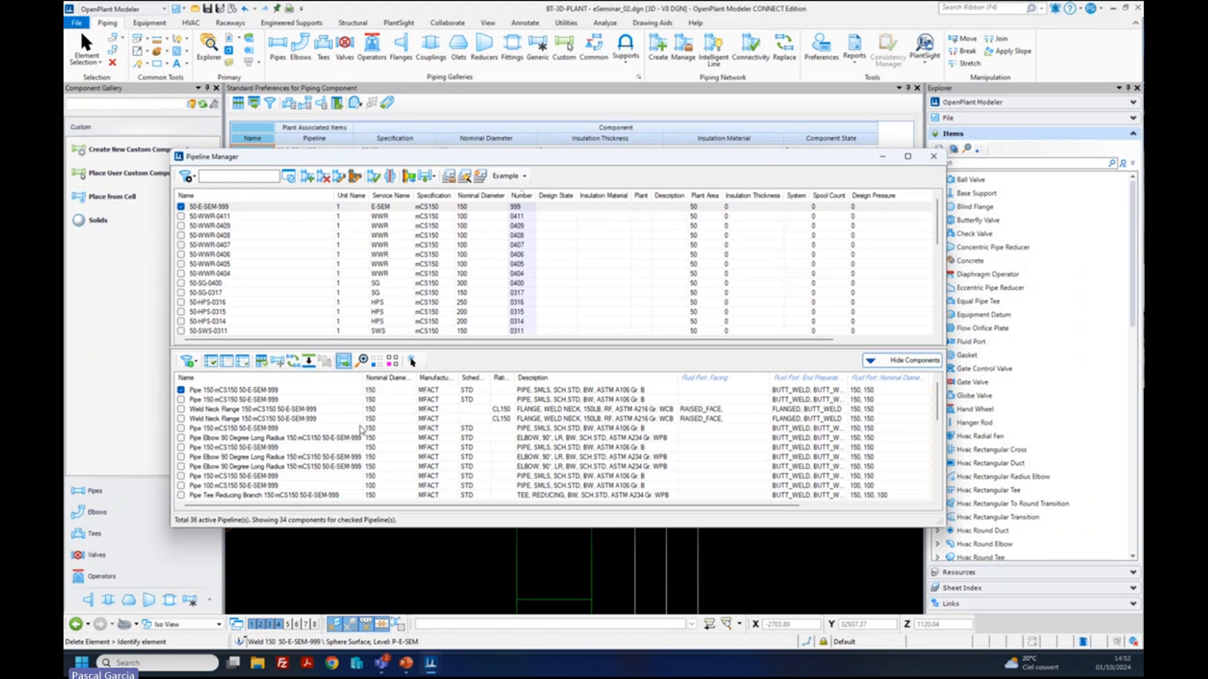
click(181, 391)
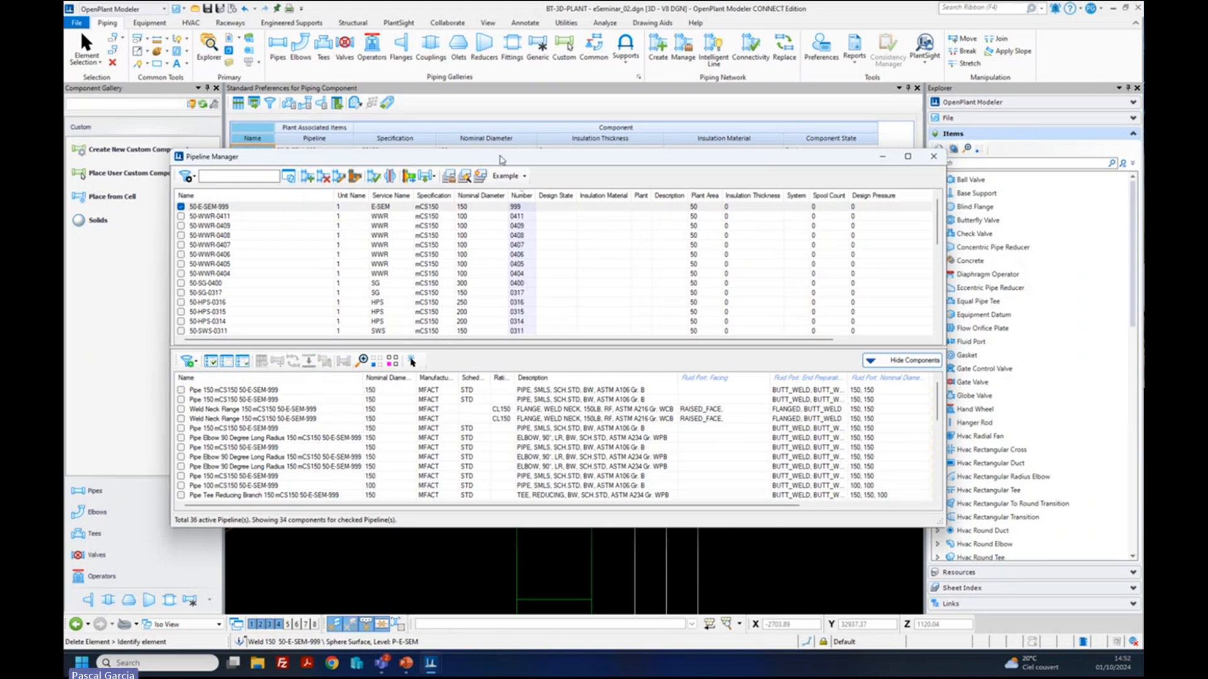
- Auto-generate the iso-sheets for pipeline 50-E-SEM-999 from its connectivity and break points
drag(502, 159, 463, 181)
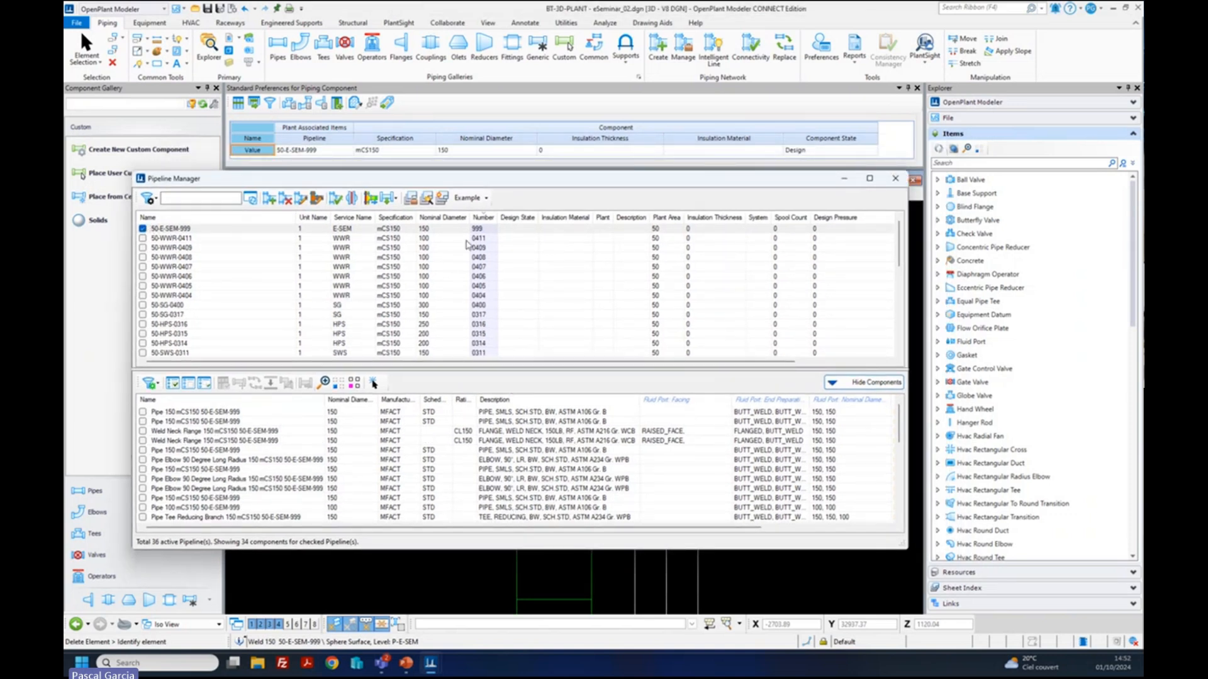
click(427, 199)
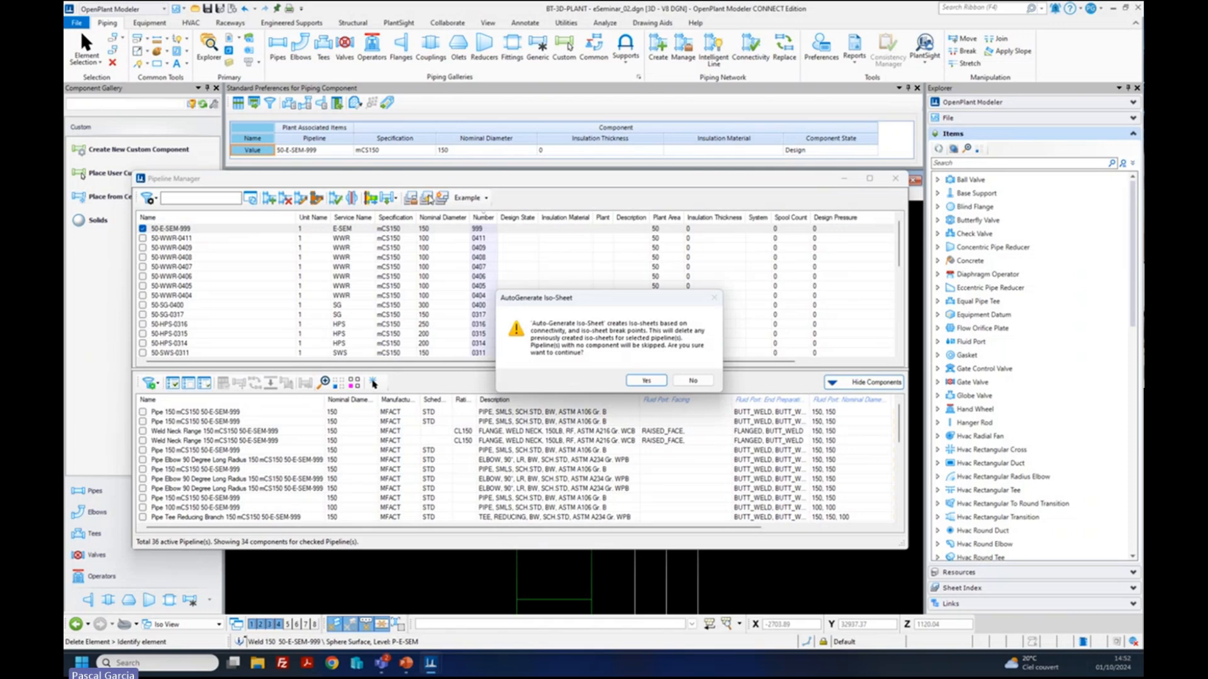
click(657, 382)
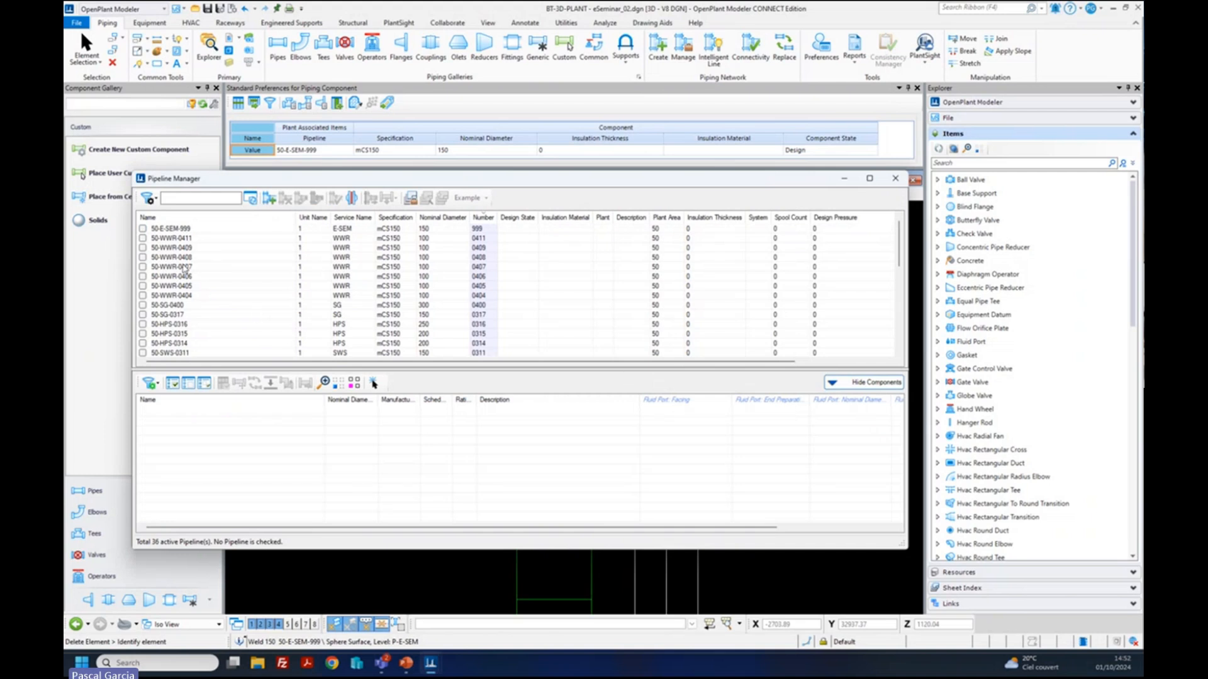
- Try to generate the isometric of pipeline 50-E-SEM-999 with the Example isometric style
click(143, 229)
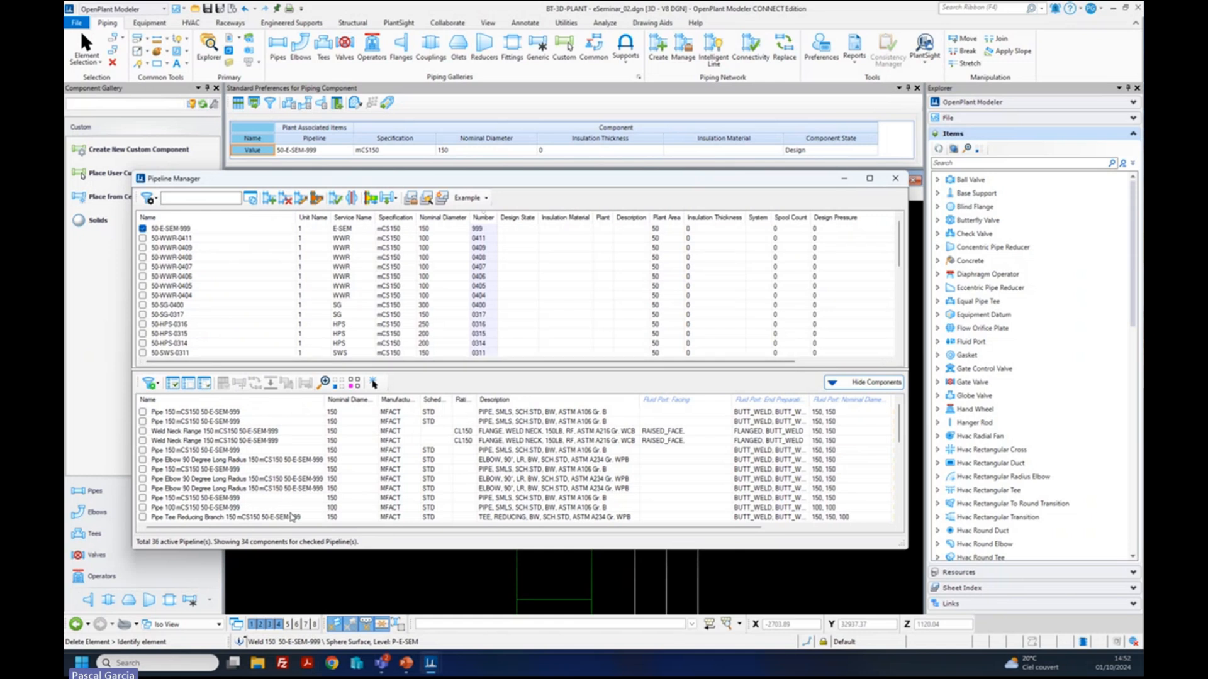
click(468, 198)
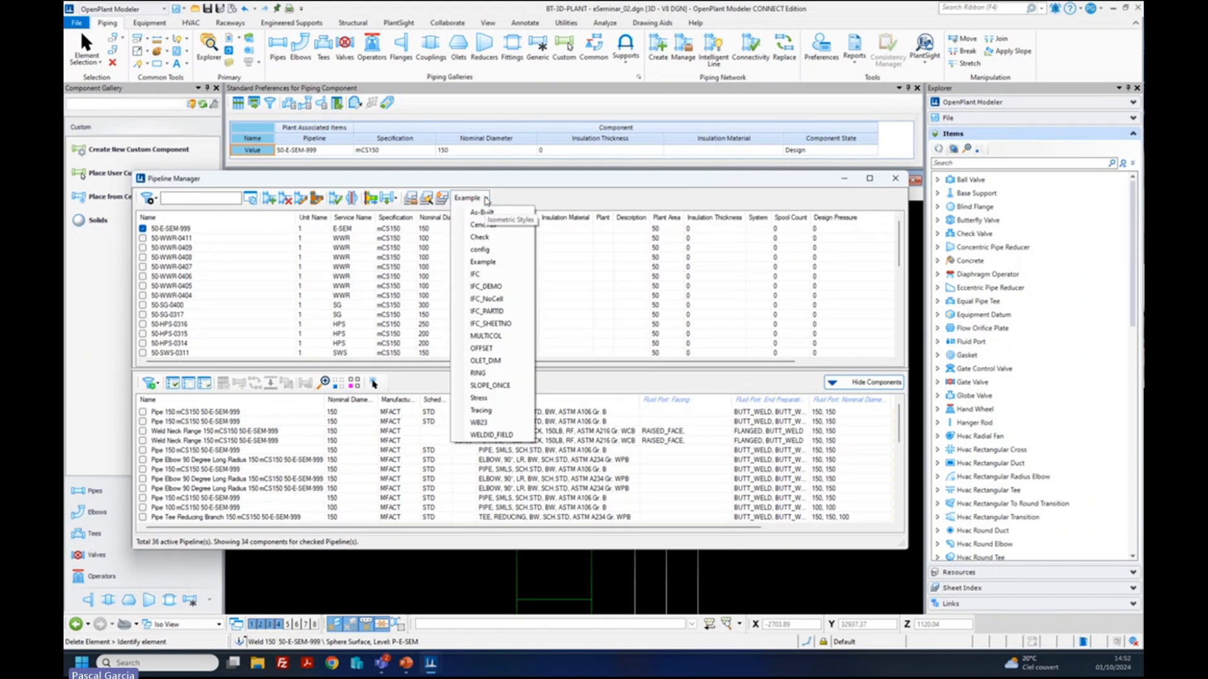
click(481, 263)
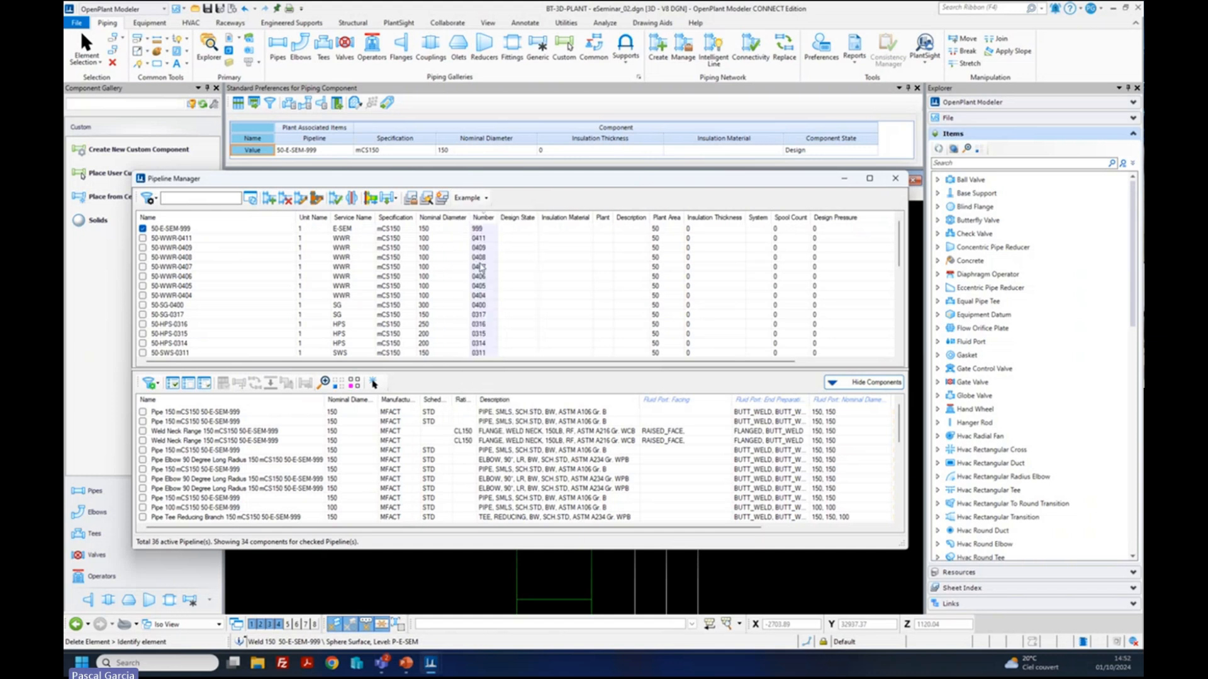
click(442, 199)
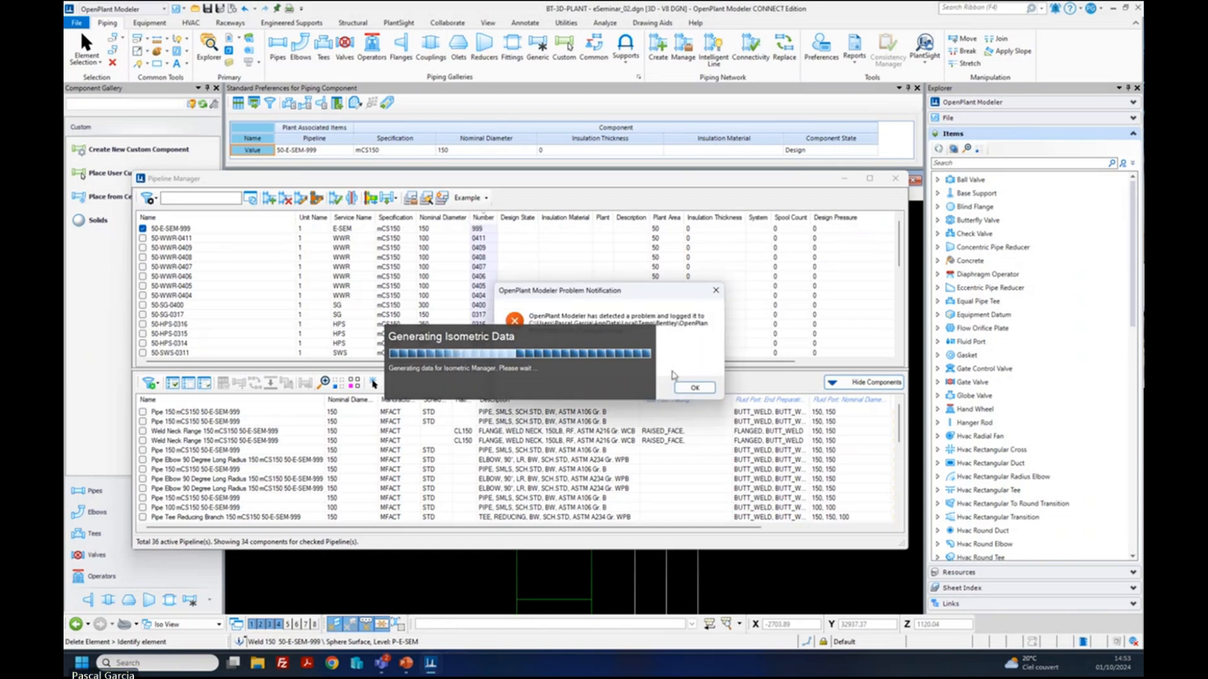
click(692, 392)
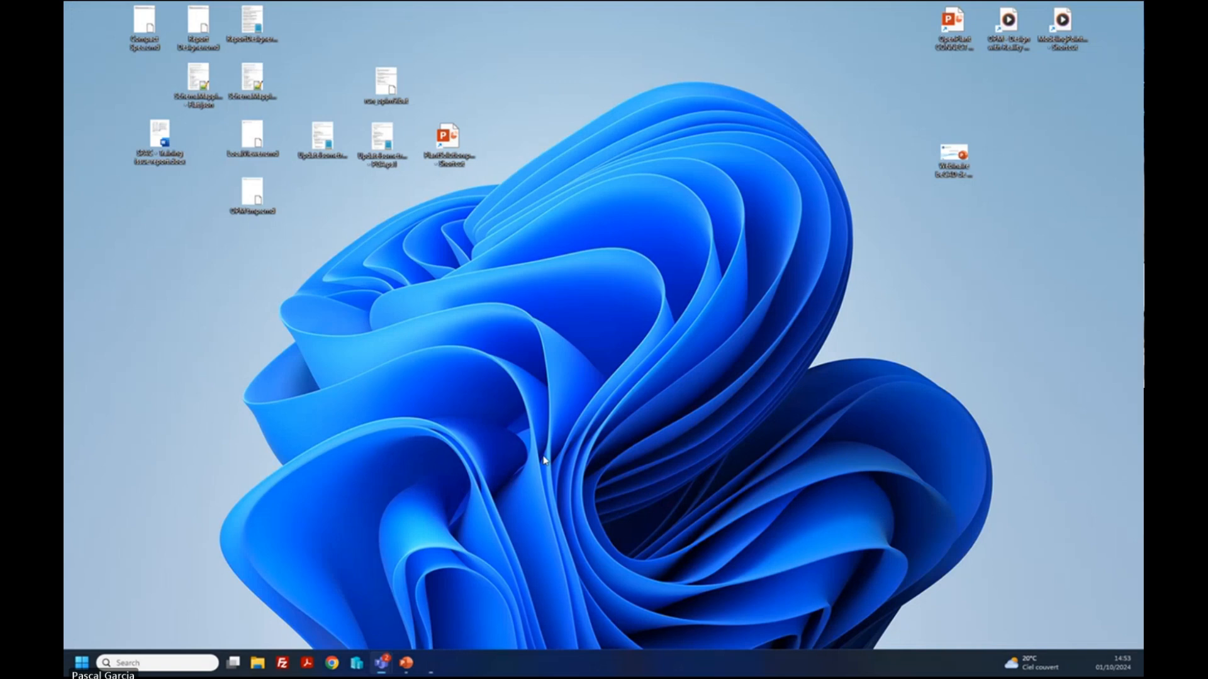
- Restart OpenPlant Modeler and reopen the BT-3D-PLANT - eSeminar_02.dgn model
key(super)
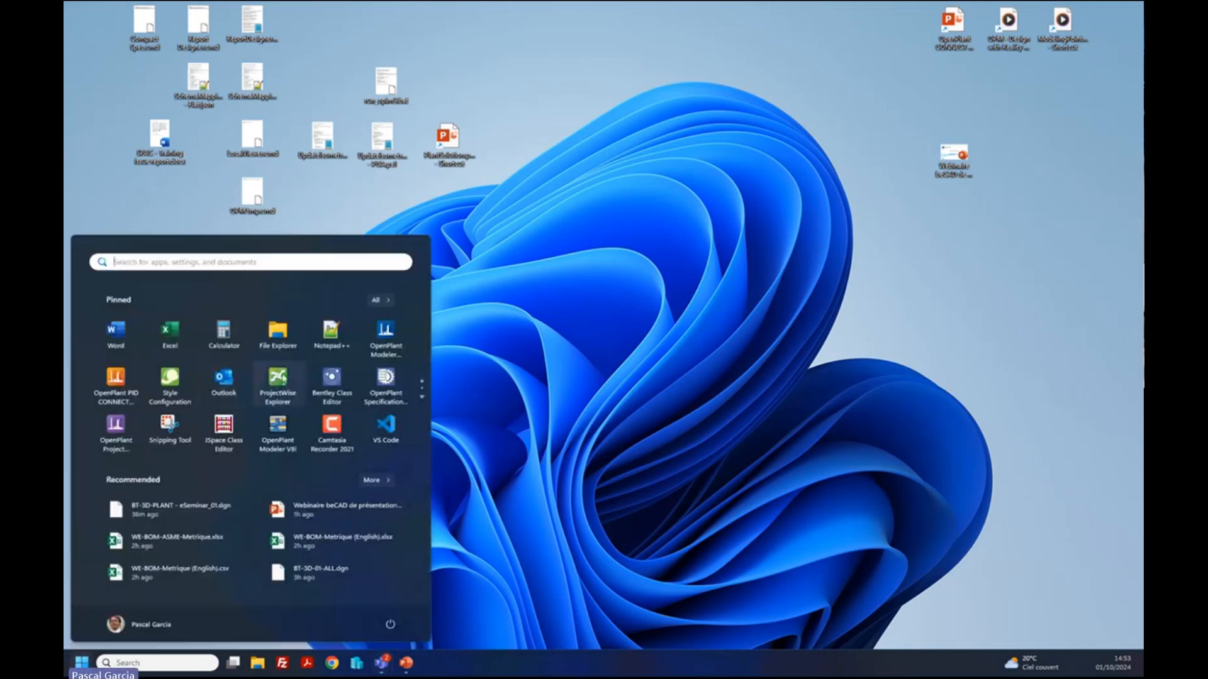
click(386, 331)
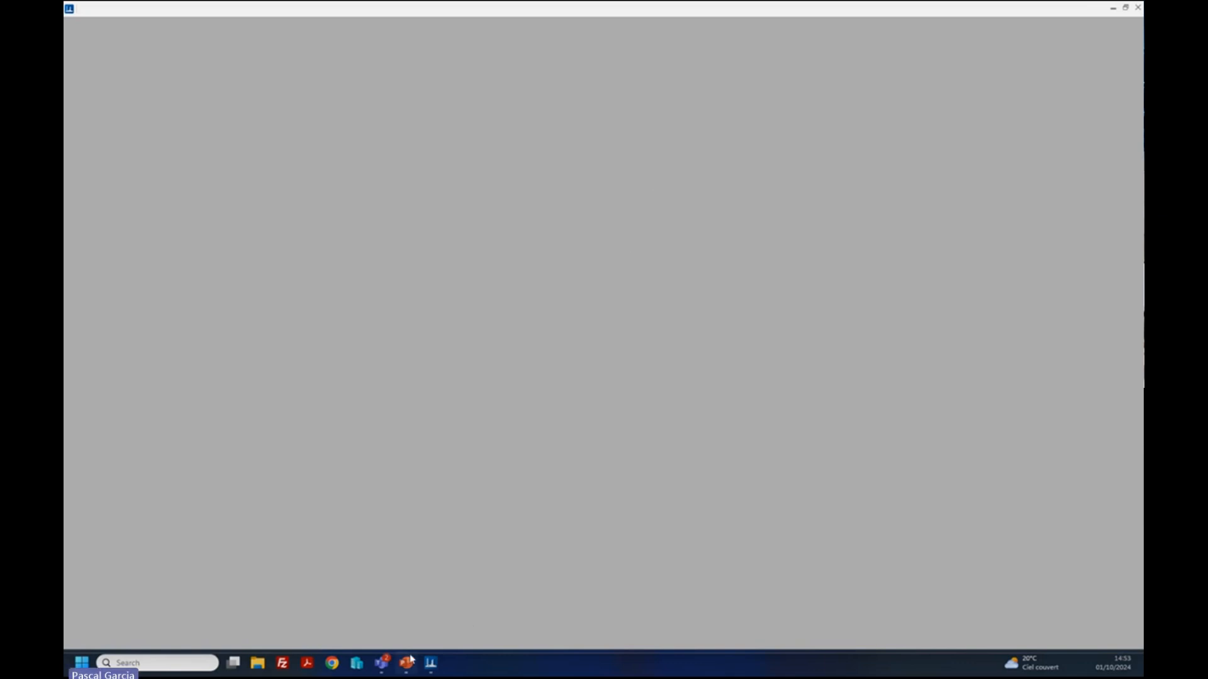
mouse_move(408, 667)
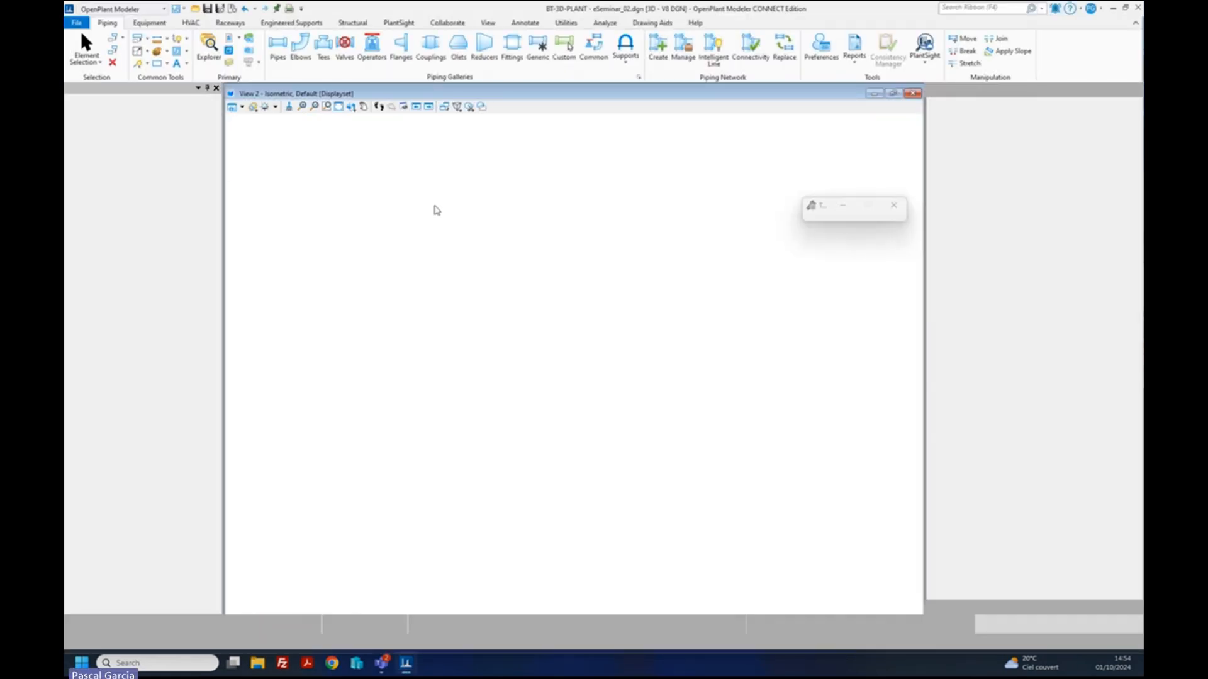
- Generate the isometric of pipeline 50-E-SEM-999 in the Example style from the Pipeline Manager and open the drawing 50-E-SEM-999-iso-1
click(689, 49)
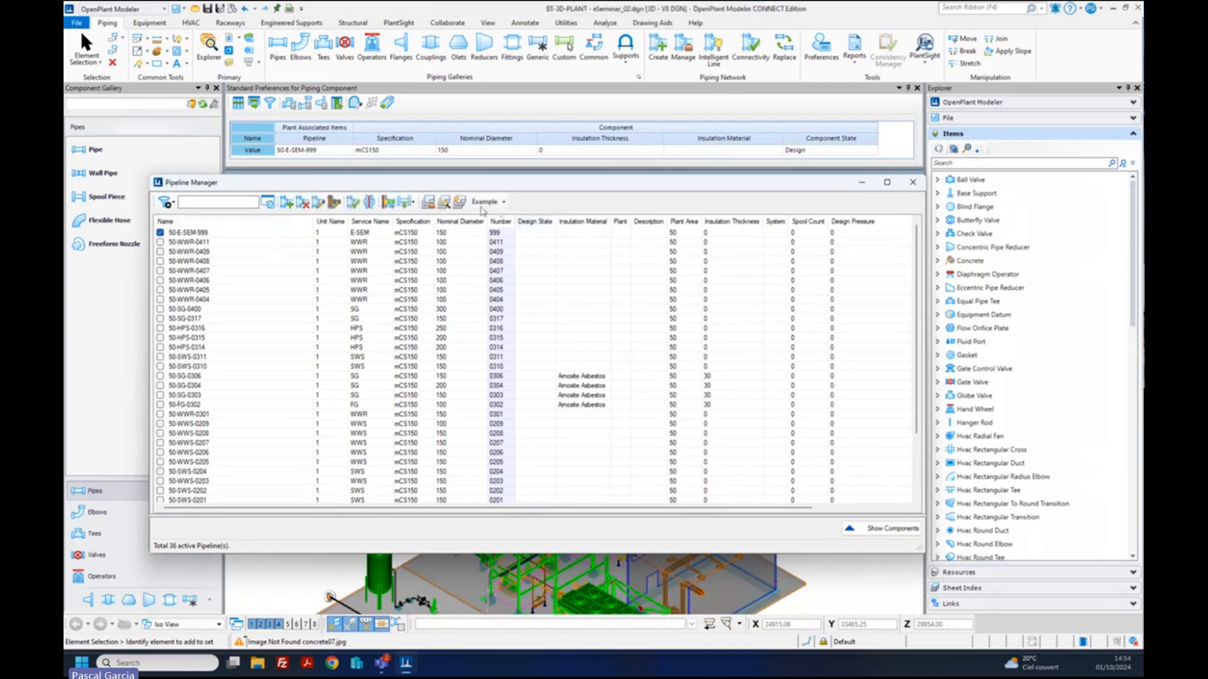
click(459, 202)
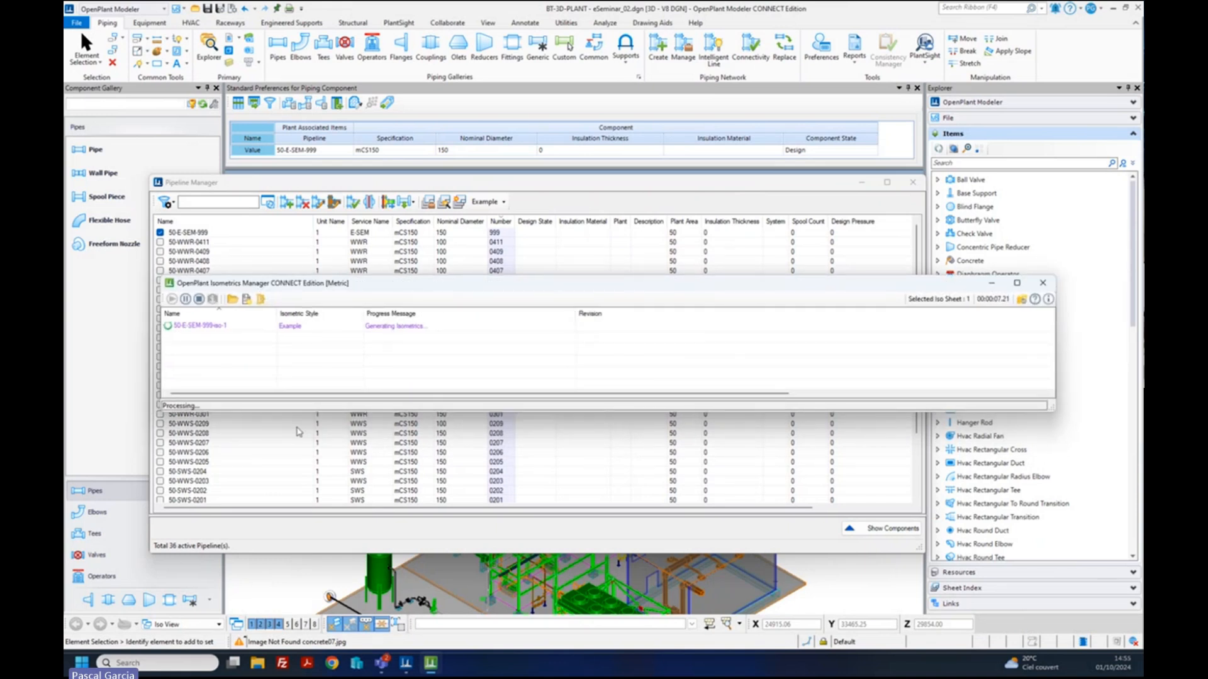
click(216, 326)
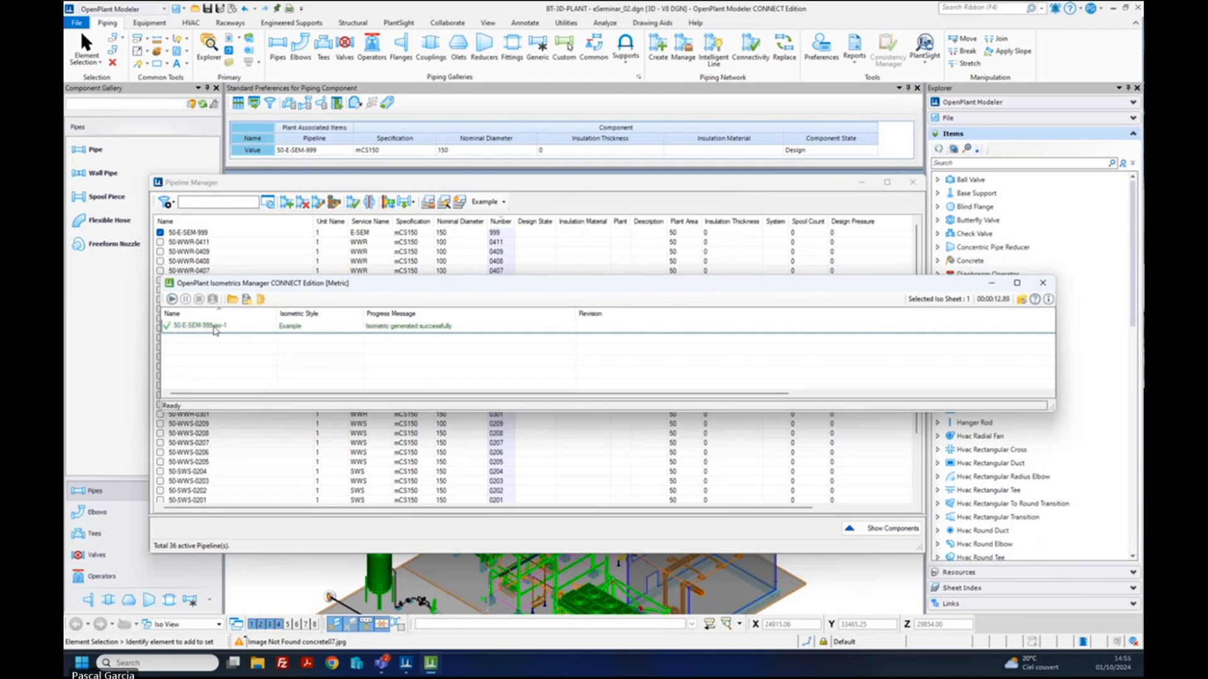
right_click(214, 327)
click(251, 336)
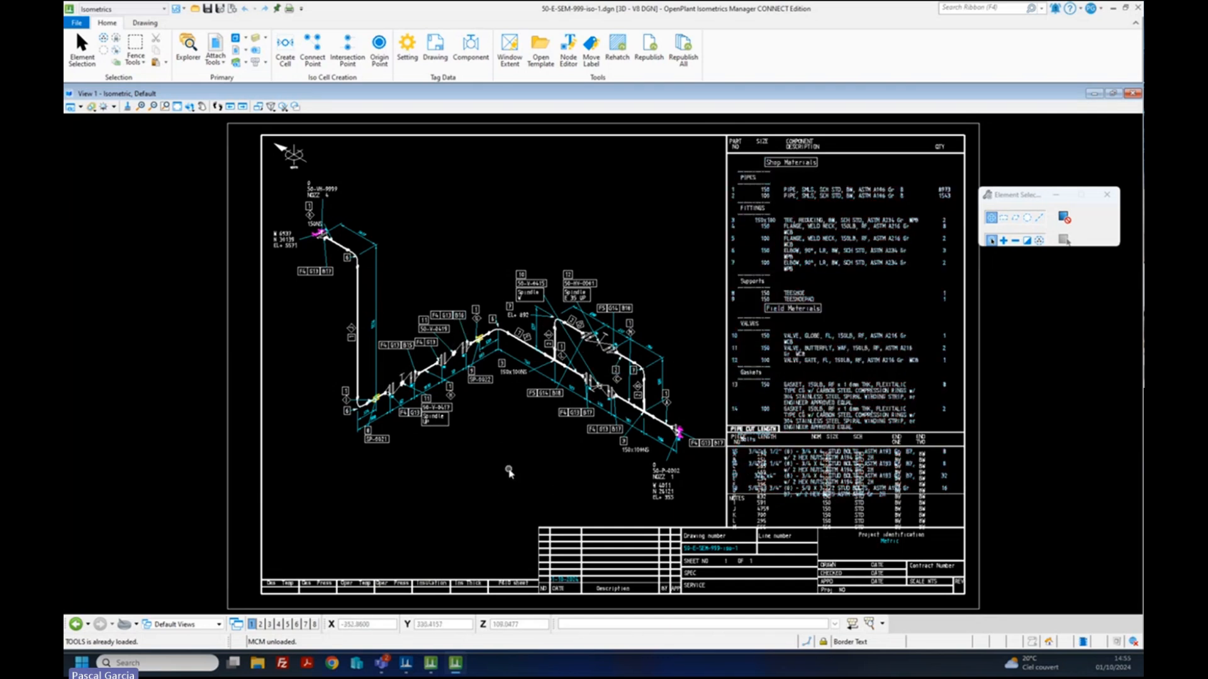
- Close the isometric drawing, the Isometrics Manager and the Pipeline Manager to return to the plant model
click(1138, 9)
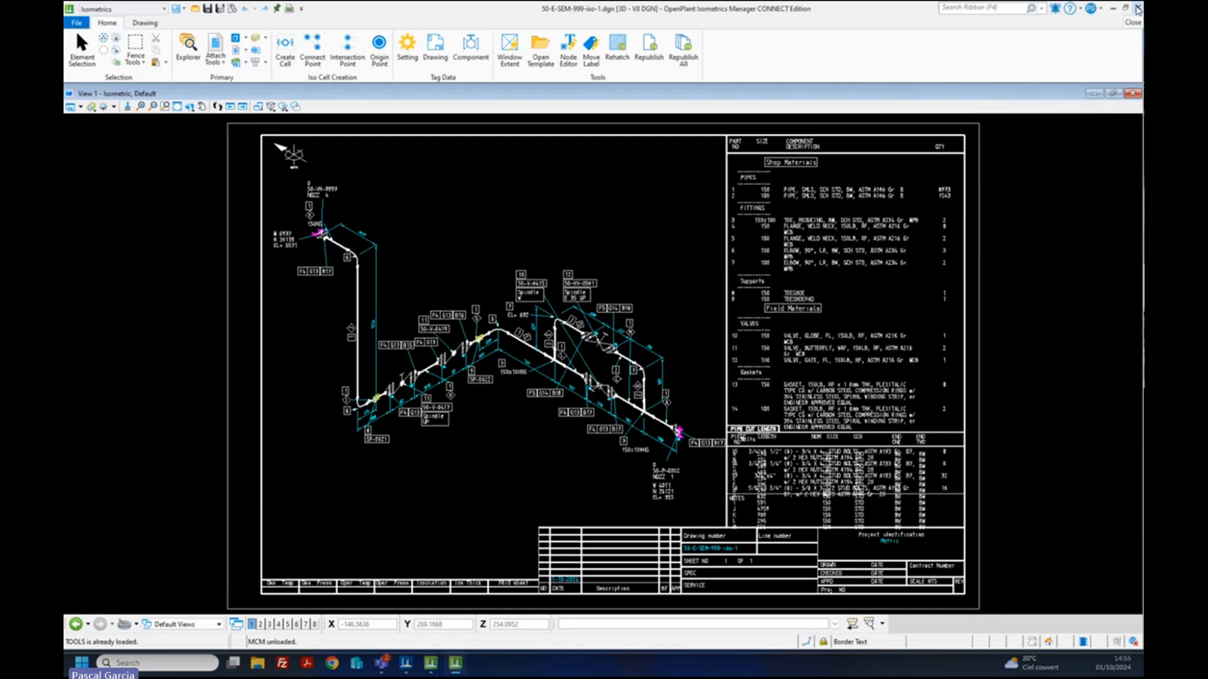
click(1137, 9)
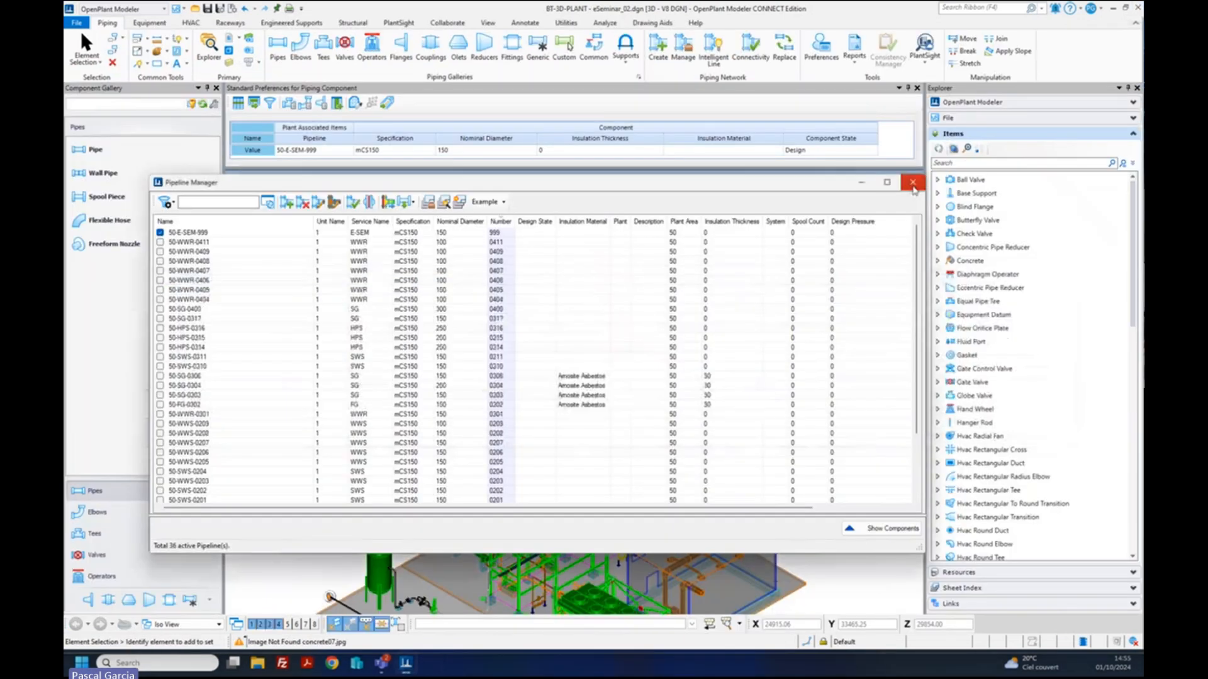
click(913, 184)
- Try to place an Isometric Break Point note on the upper elbow between the supported pipe run and the valve bypass
middle_drag(406, 603, 410, 573)
scroll(410, 573, up, 5)
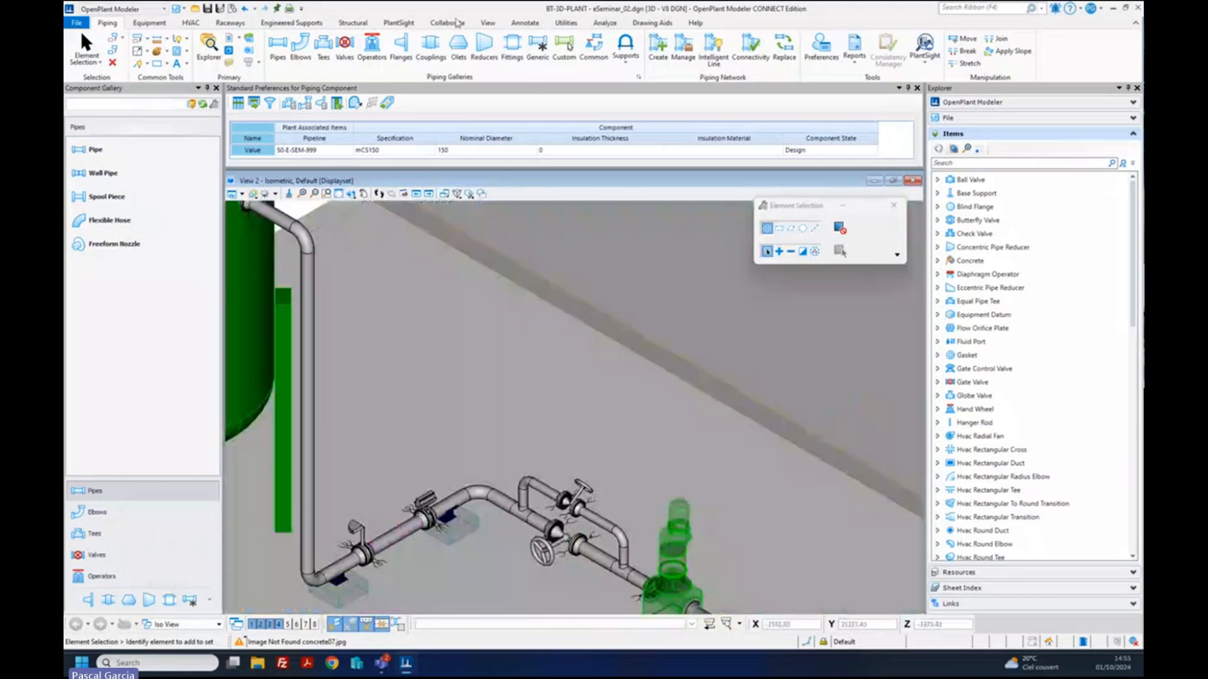
click(545, 47)
click(97, 315)
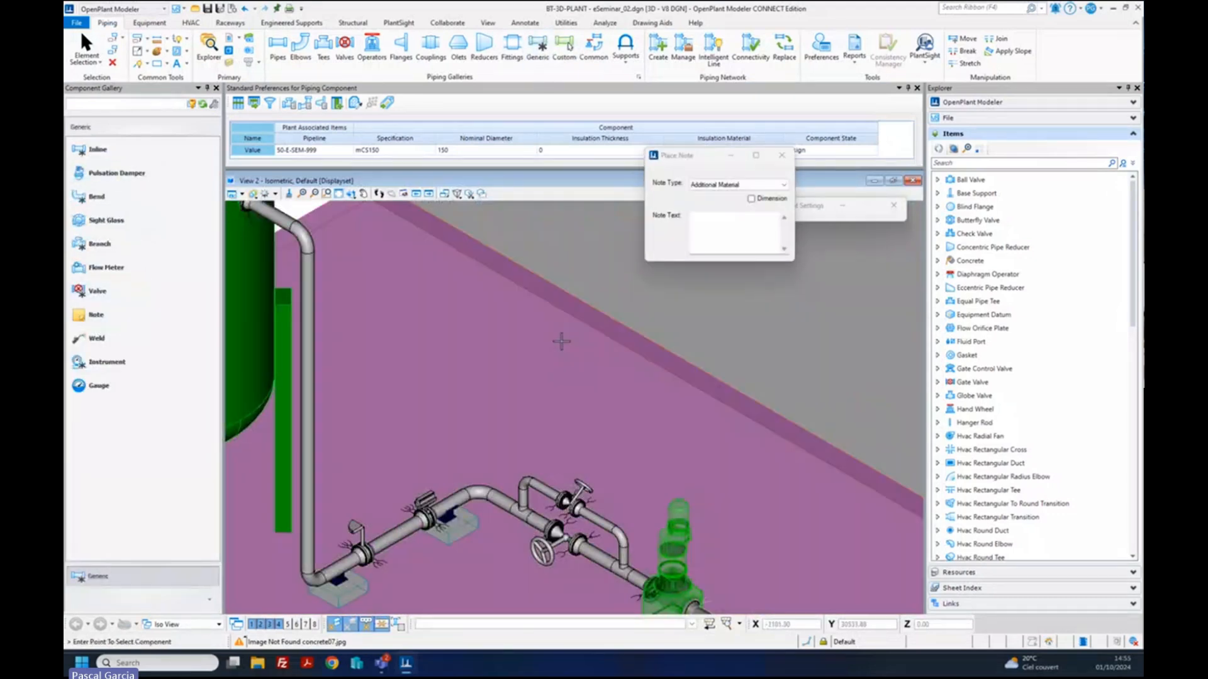
click(731, 184)
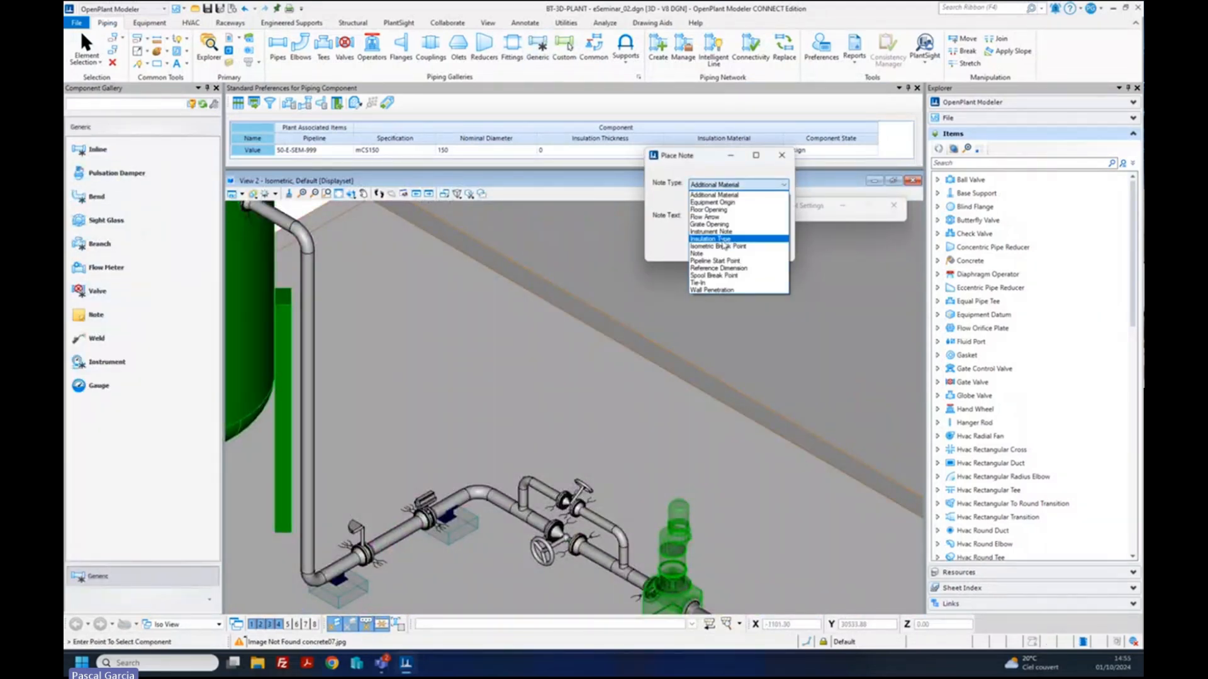
click(723, 246)
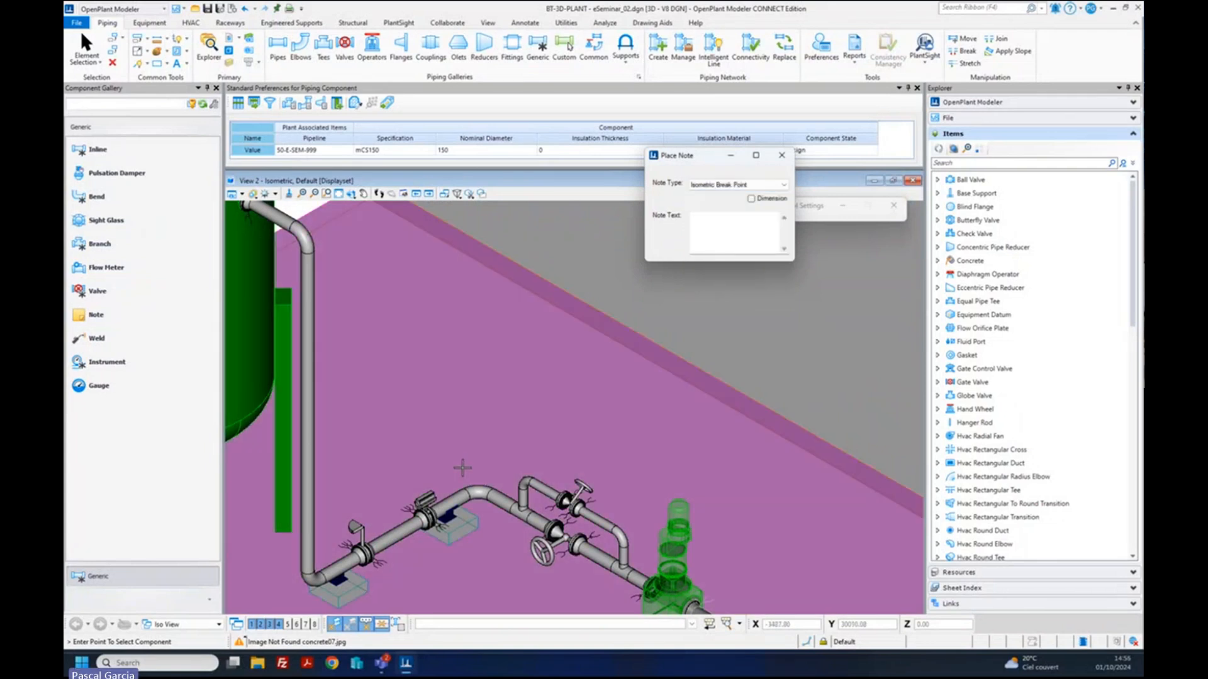
click(471, 493)
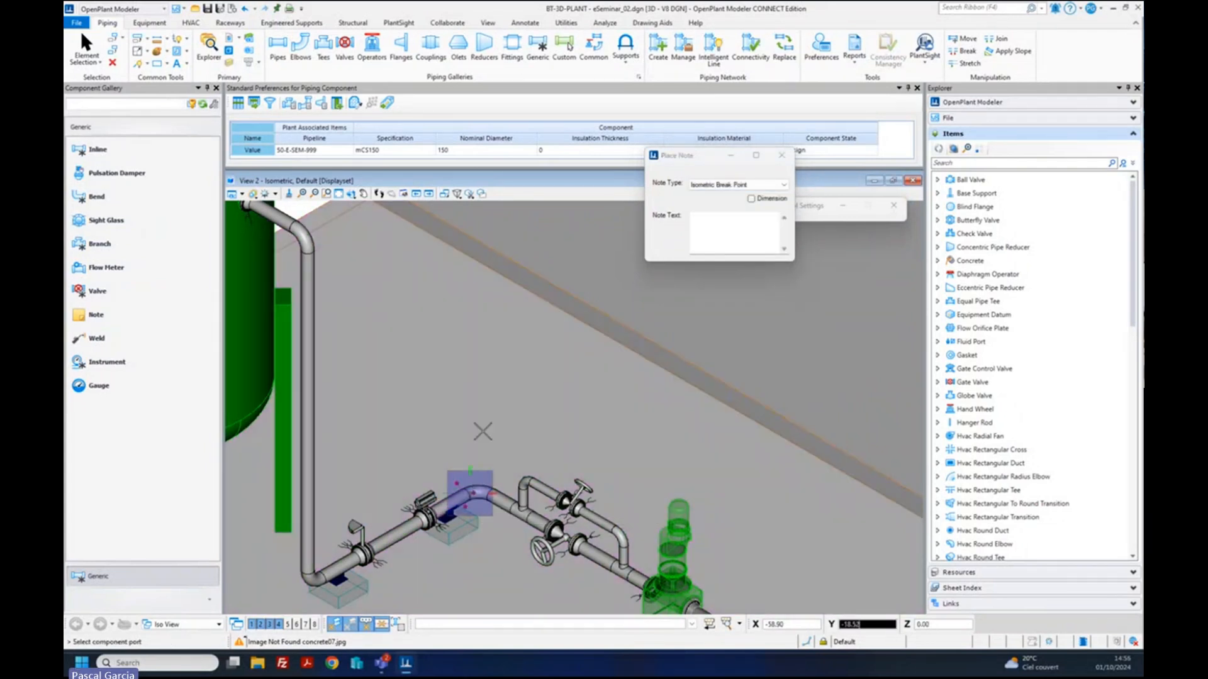
right_click(485, 331)
click(487, 338)
click(95, 315)
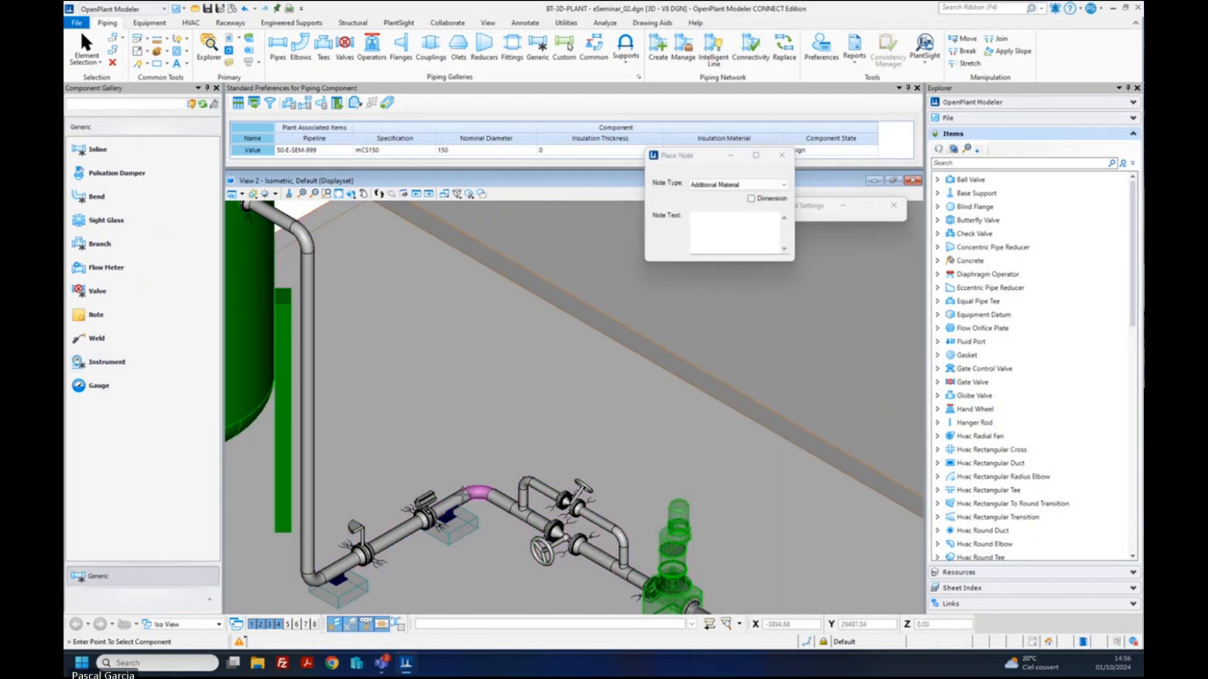
click(434, 511)
right_click(666, 285)
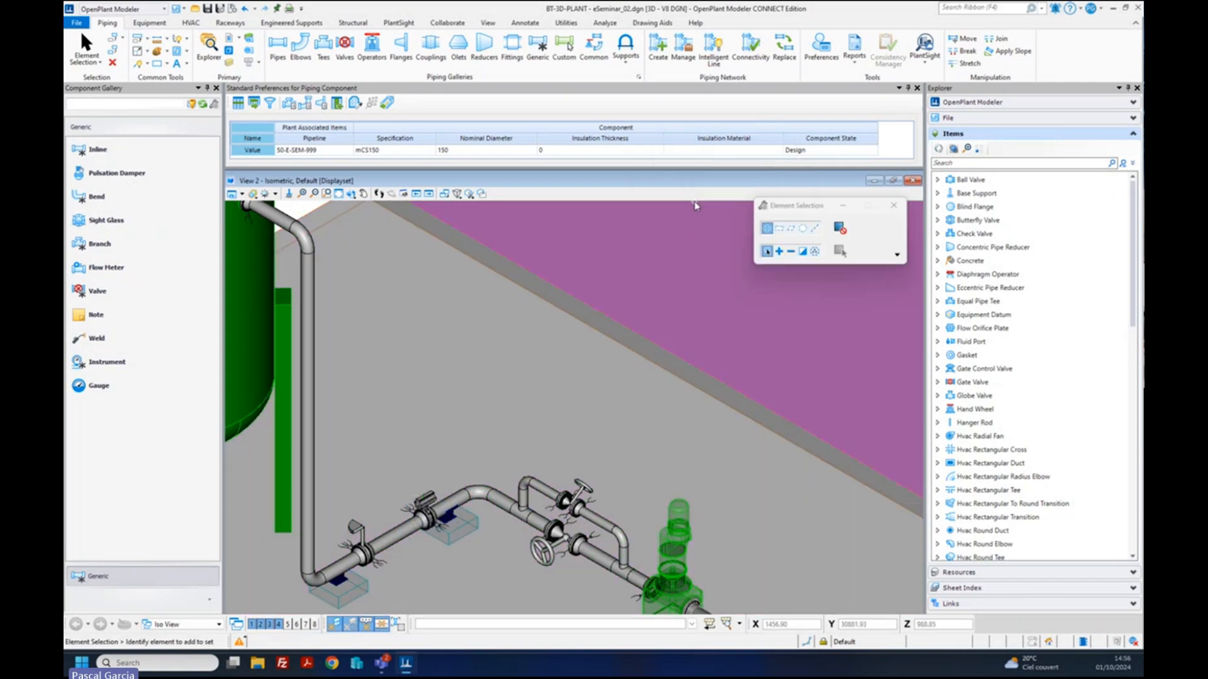
- Place an Insulation Type note at the joint between the supported pipe run and the upper elbow before the valve bypass
click(96, 314)
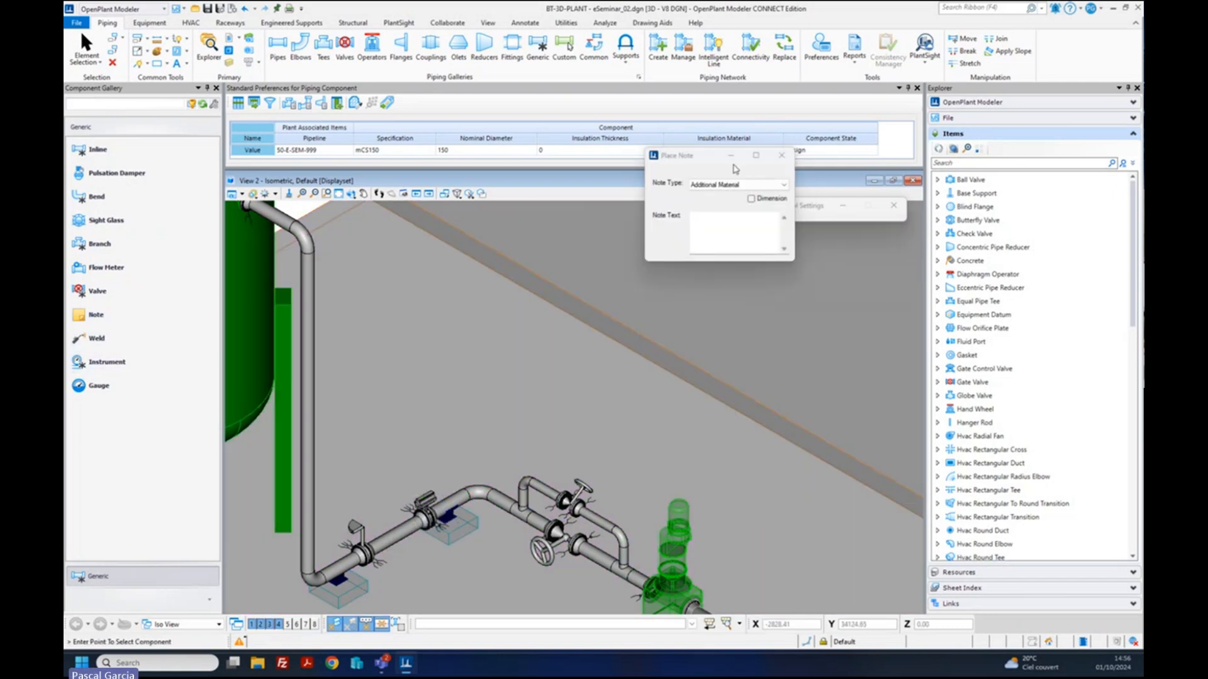
click(737, 185)
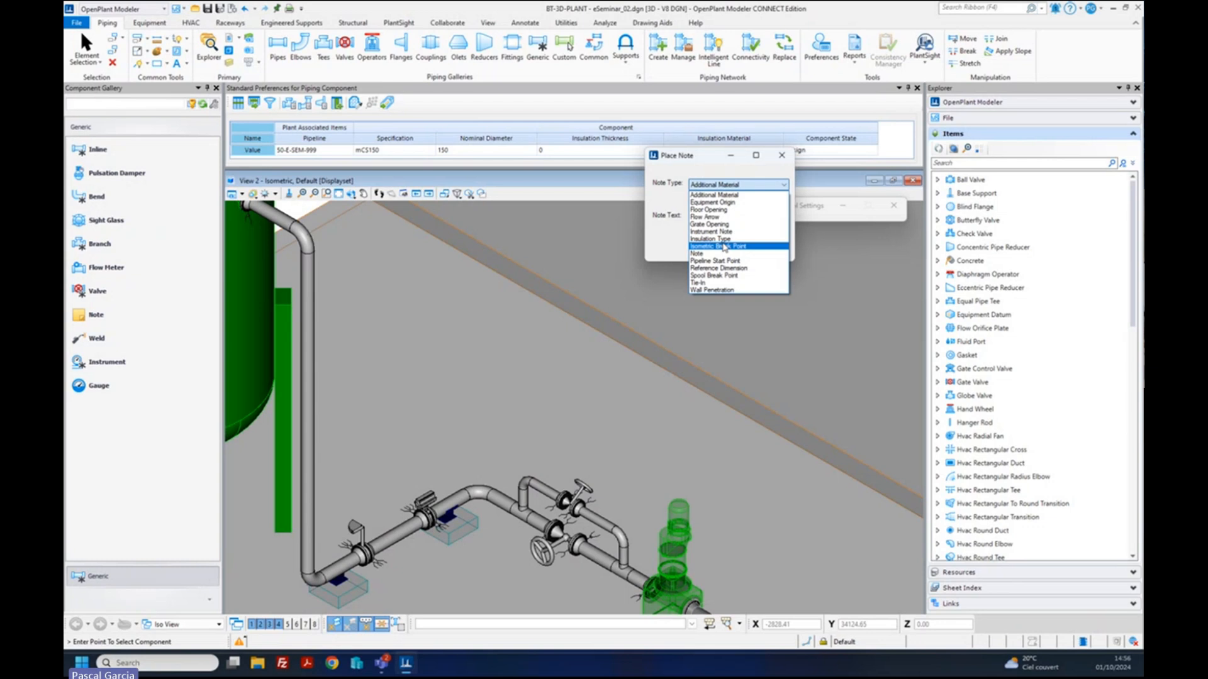
click(714, 239)
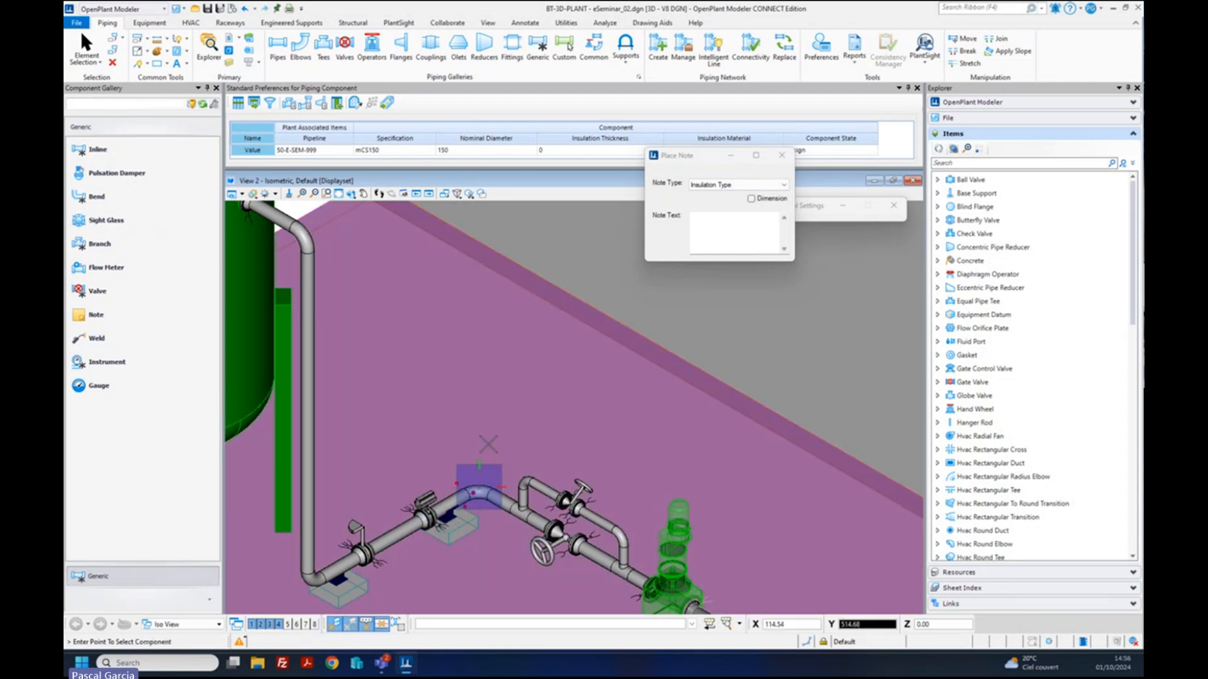
key(Escape)
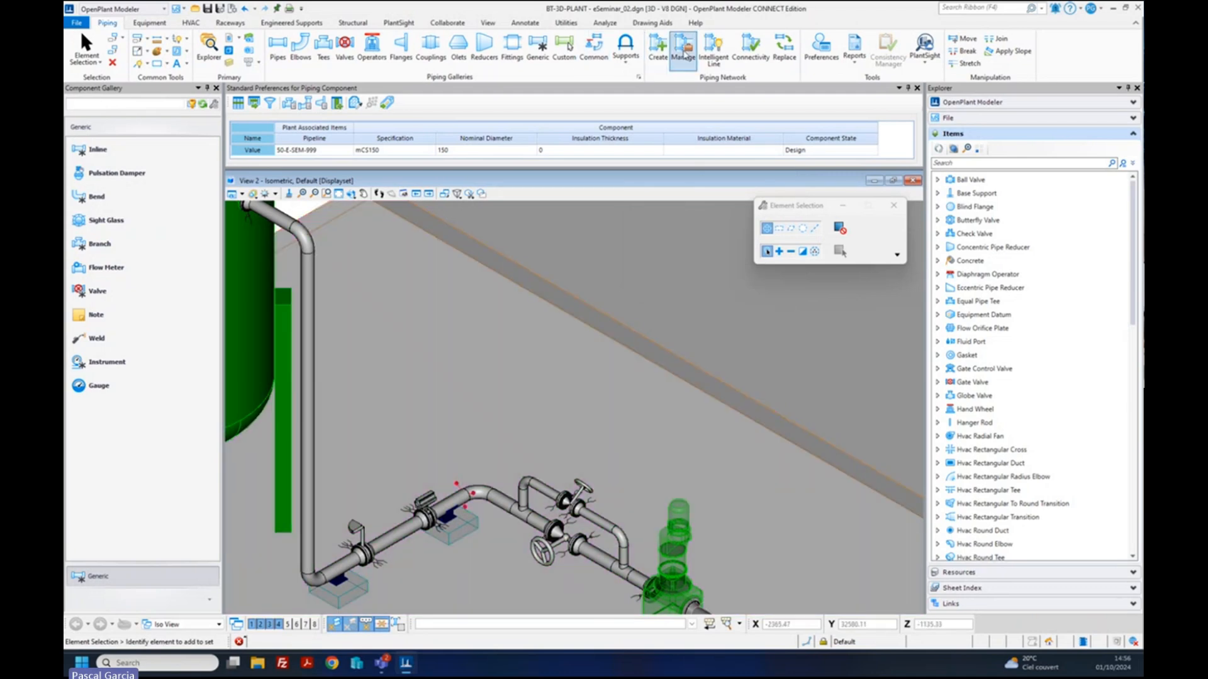
- Auto-generate the iso-sheets of pipeline 50-E-SEM-999 from the Pipeline Manager, accepting deletion of its previous iso-sheets
click(684, 54)
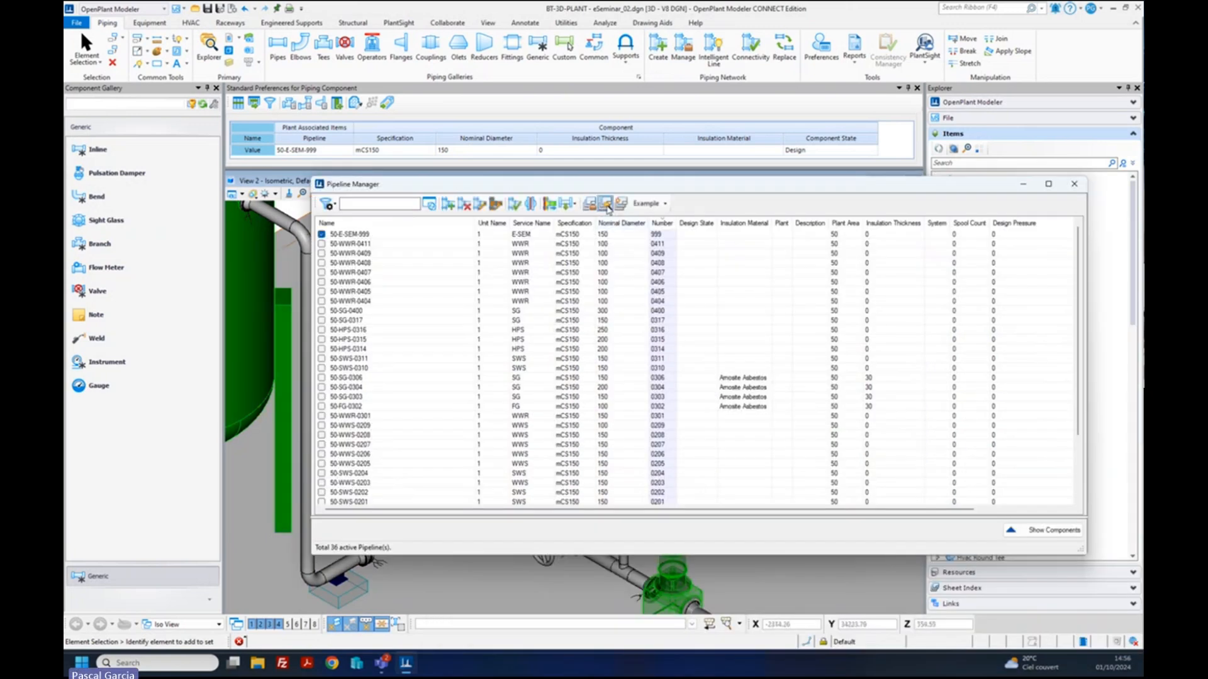
click(604, 204)
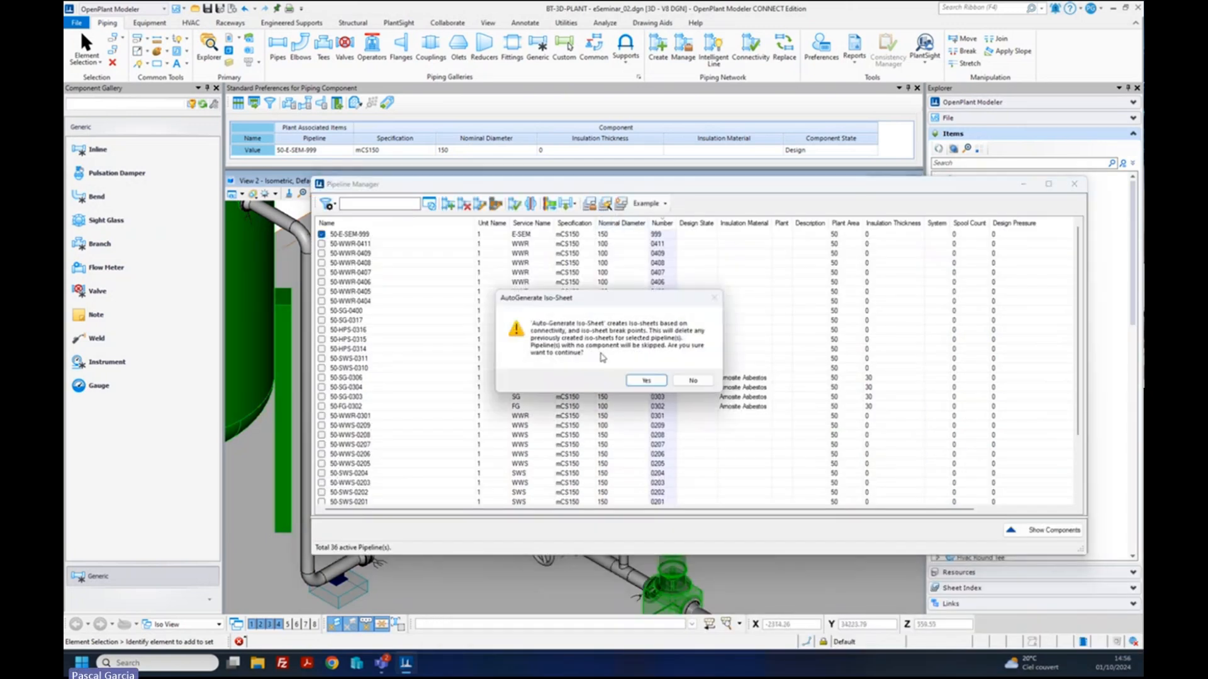
click(646, 381)
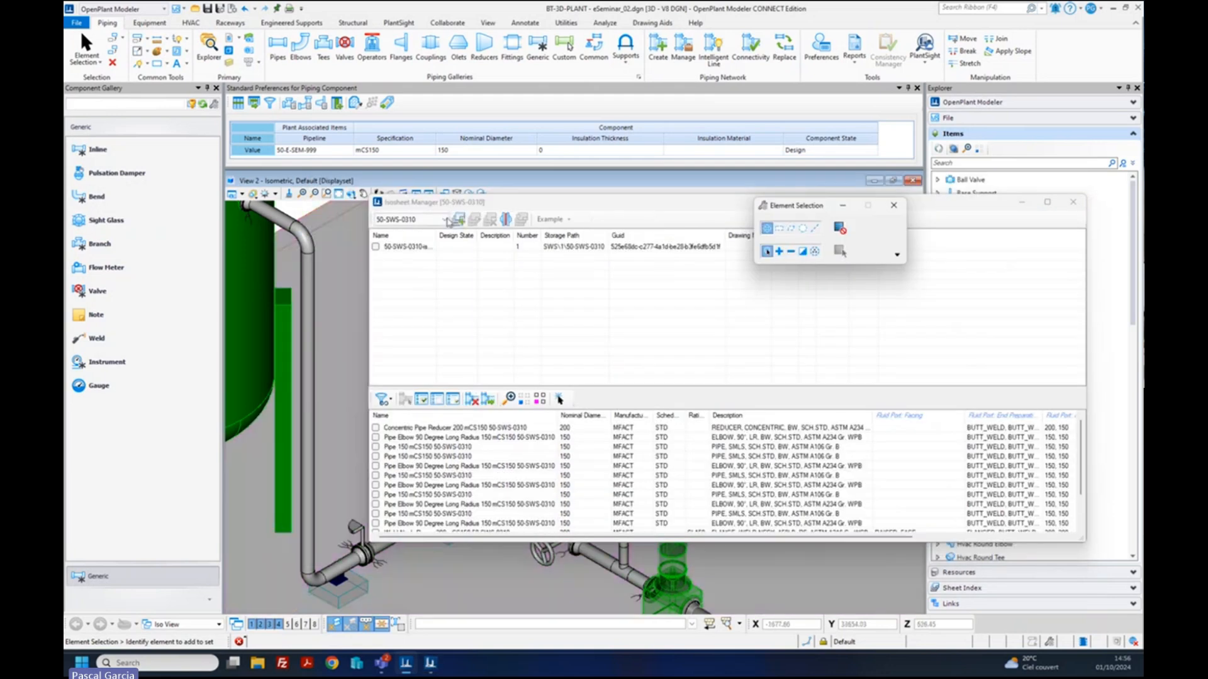
- Show pipeline 50-E-SEM-999 in the Isosheet Manager to check its iso-sheets, and close both managers
click(444, 219)
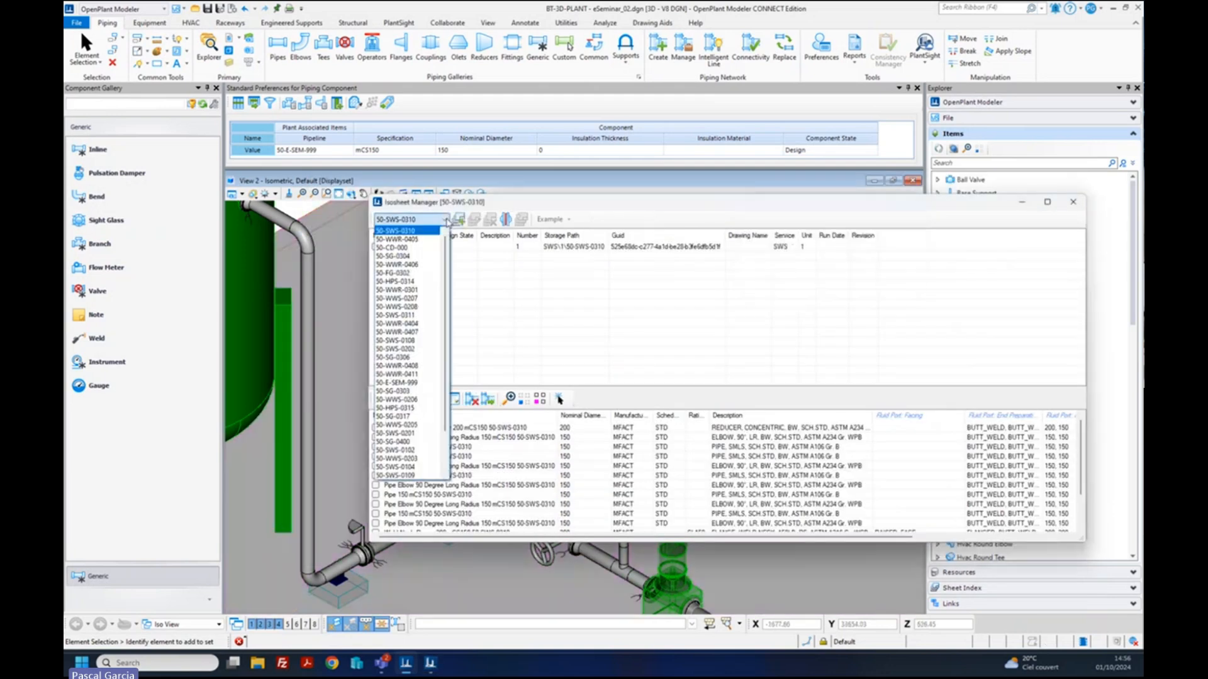
drag(448, 247, 449, 300)
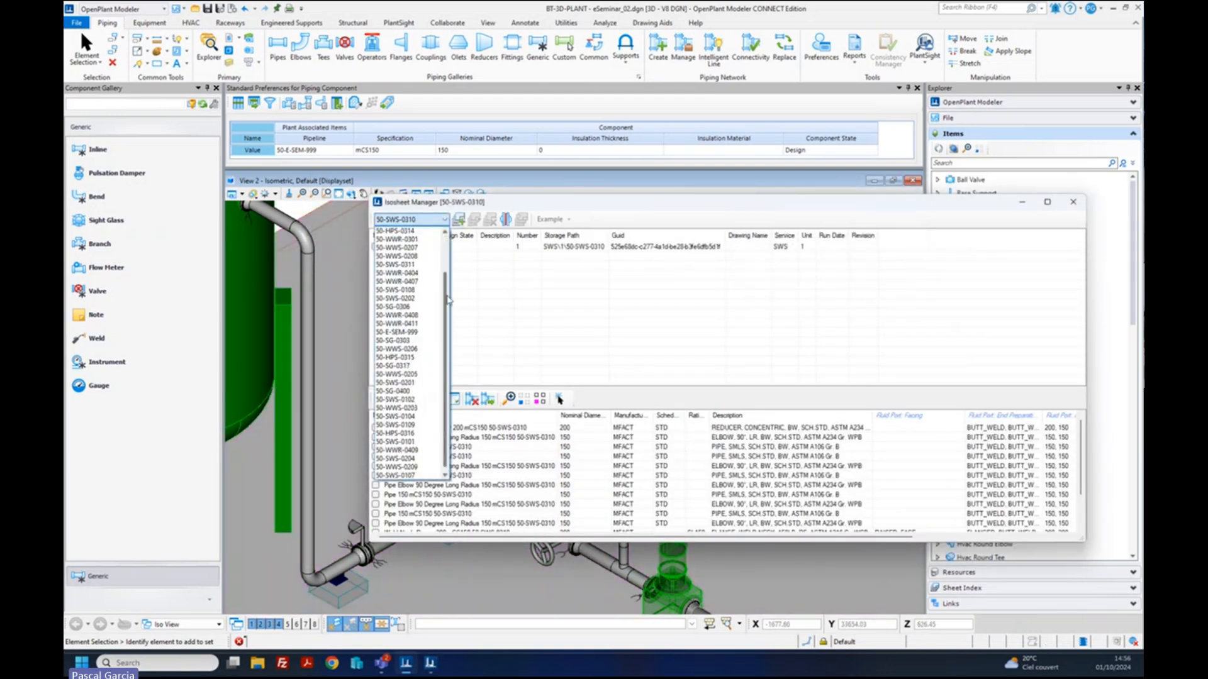
drag(444, 360, 443, 252)
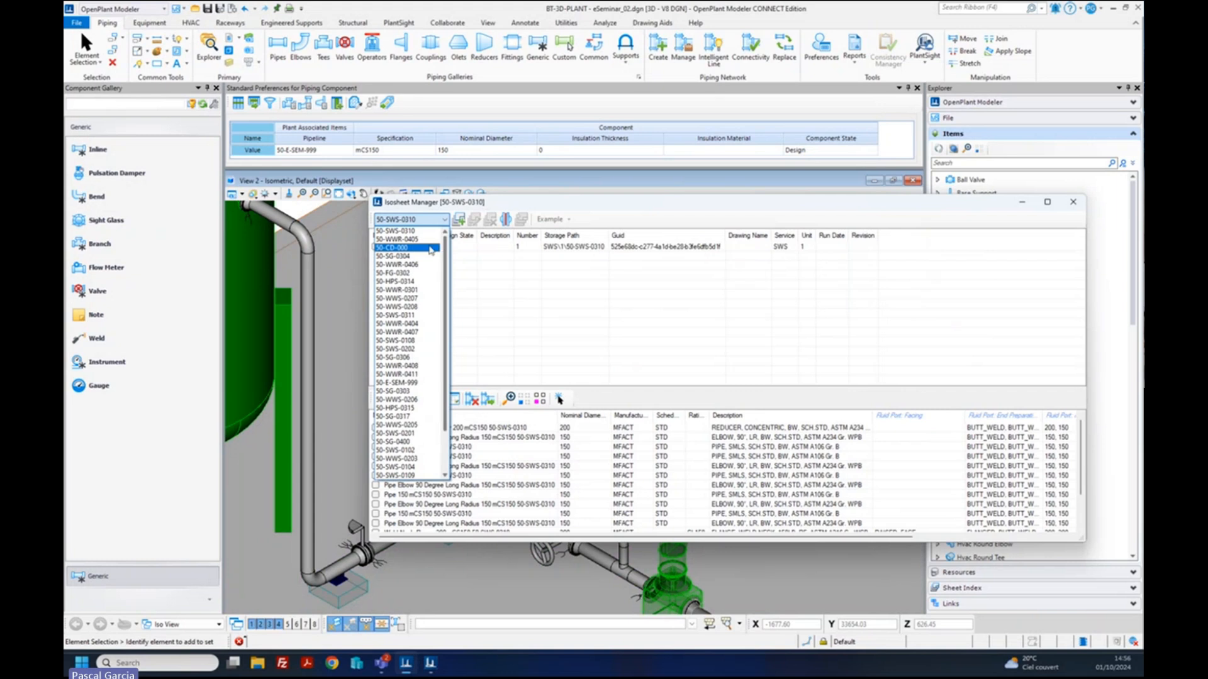
click(426, 382)
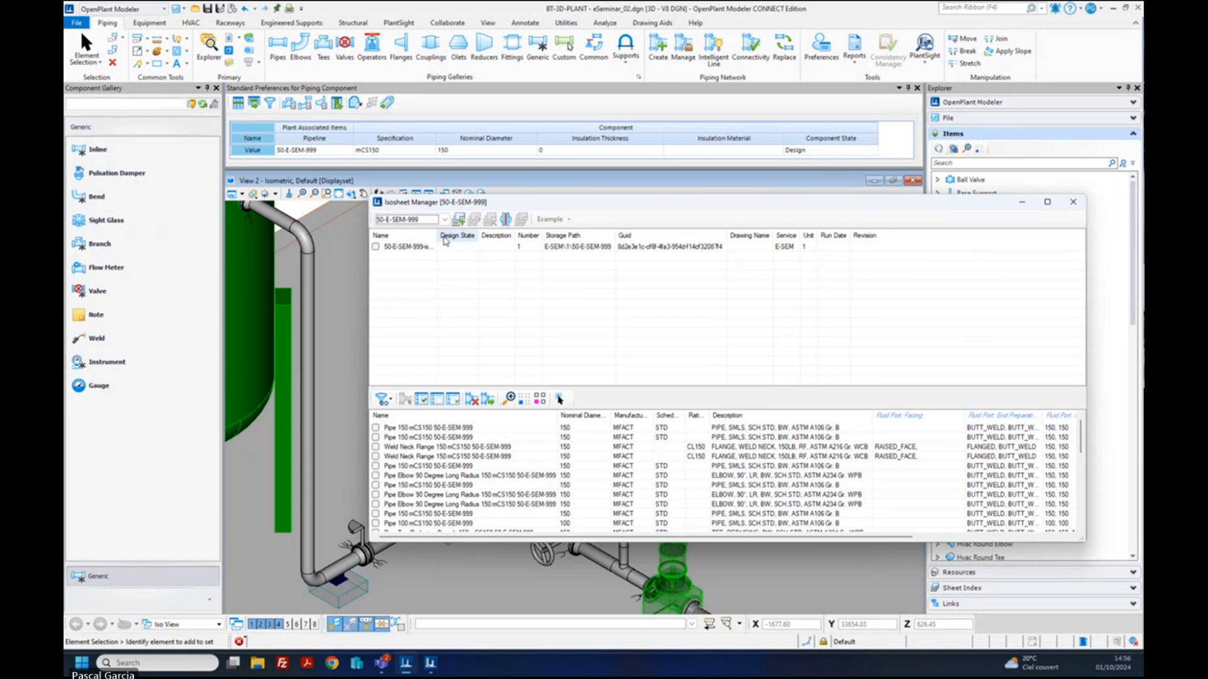
click(1074, 202)
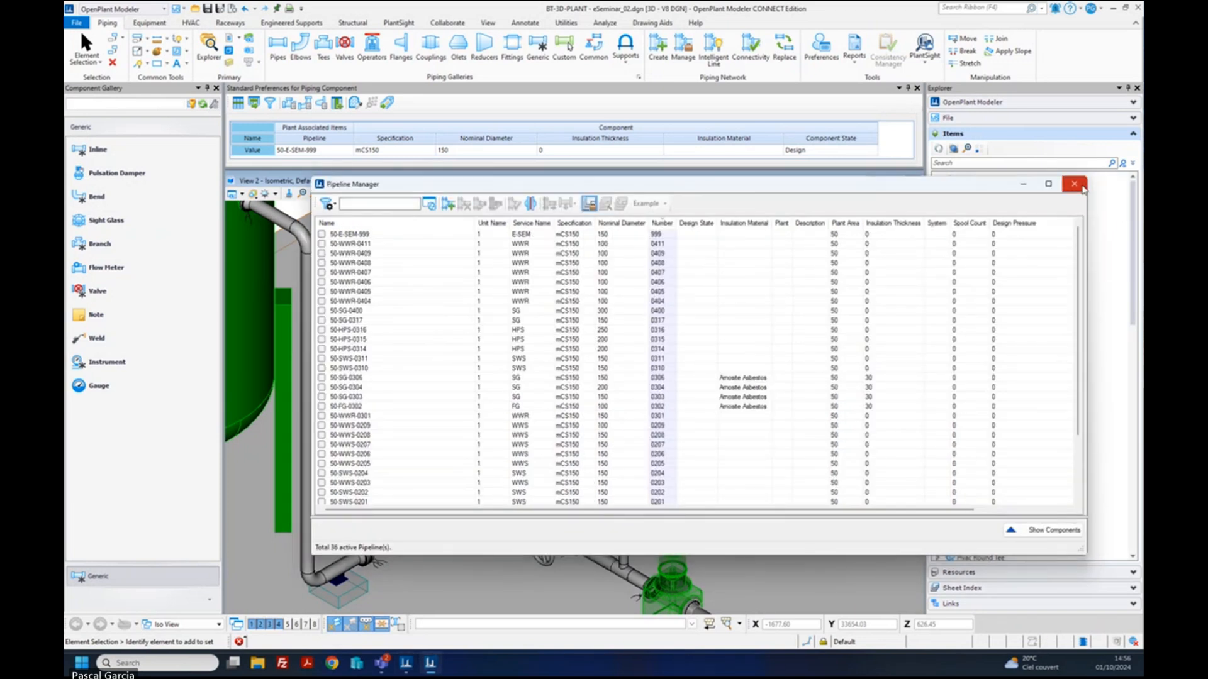
click(1081, 187)
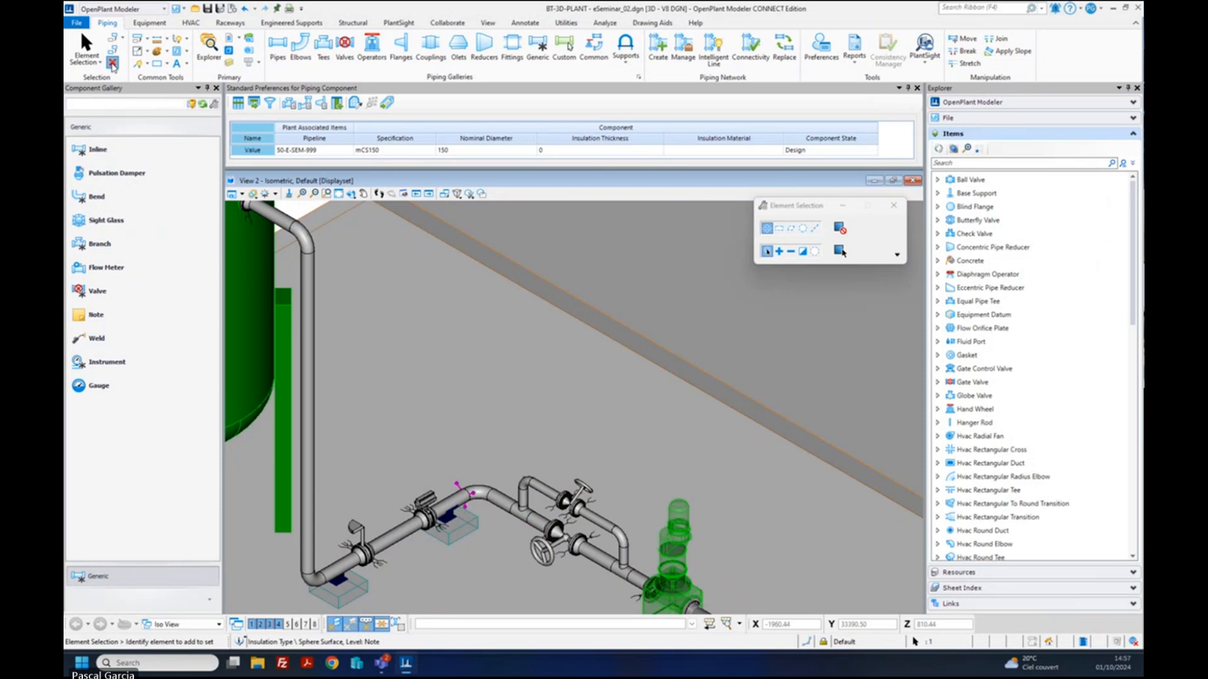
- Replace the Insulation Type note with an Isometric Break Point note where the supported pipe run meets the upper elbow
click(96, 314)
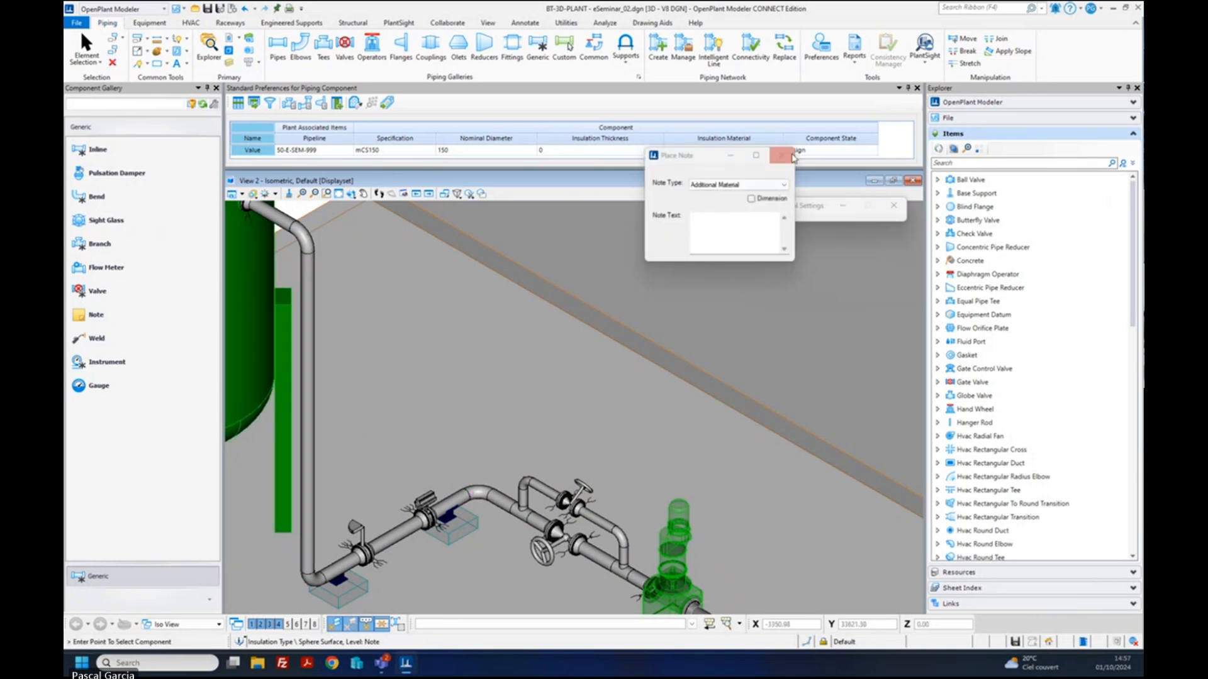
click(759, 187)
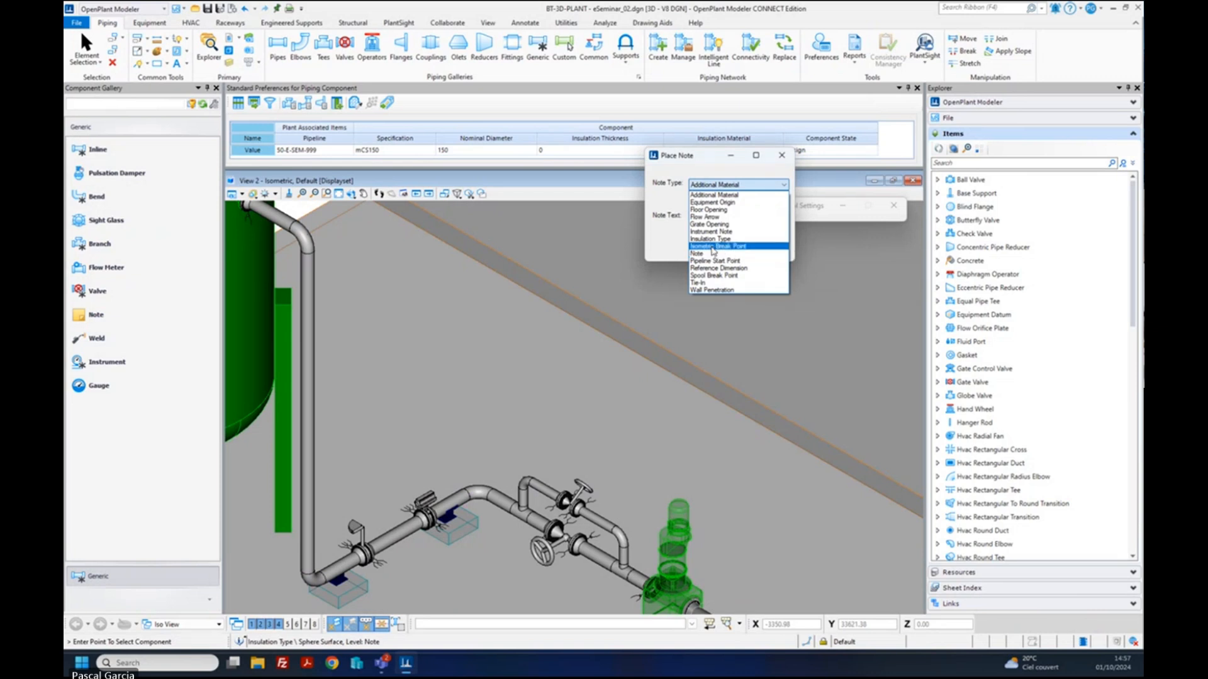
click(713, 247)
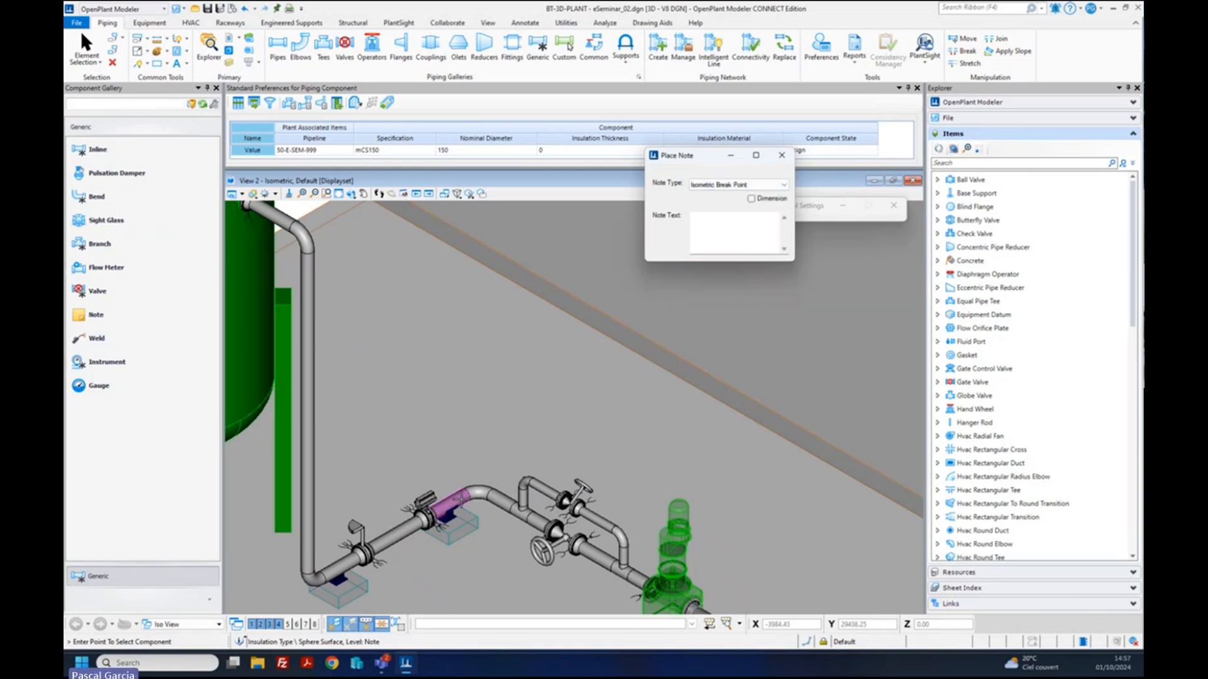
click(461, 500)
click(475, 494)
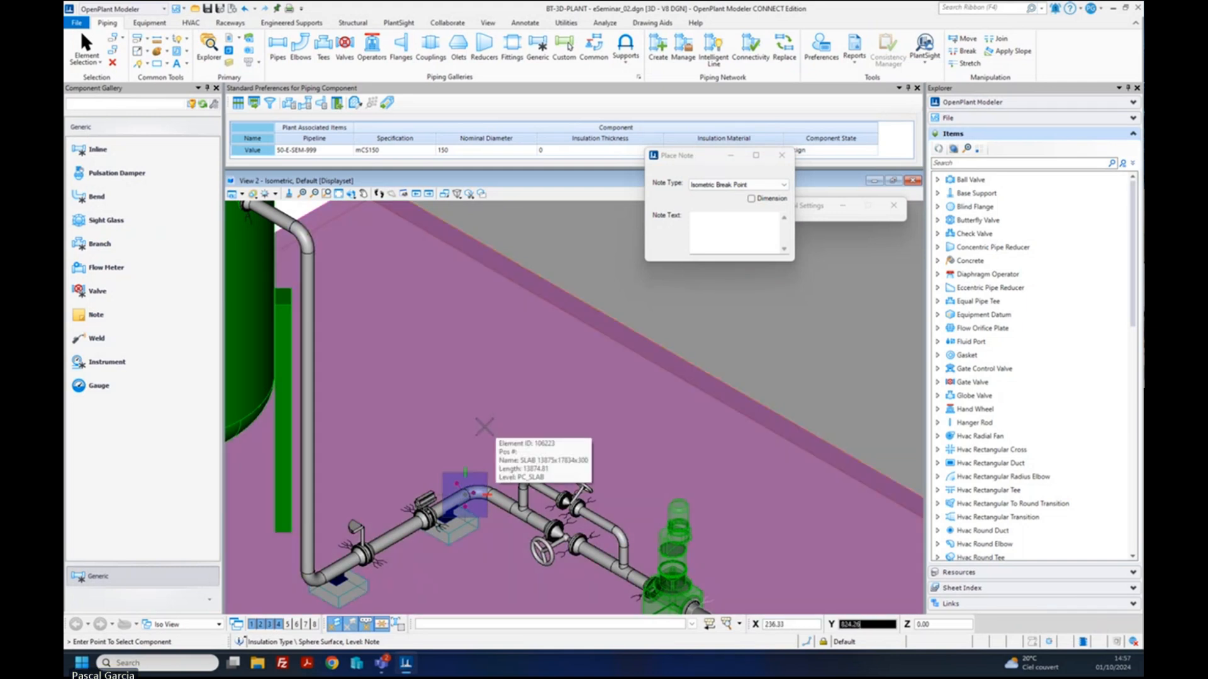
key(Escape)
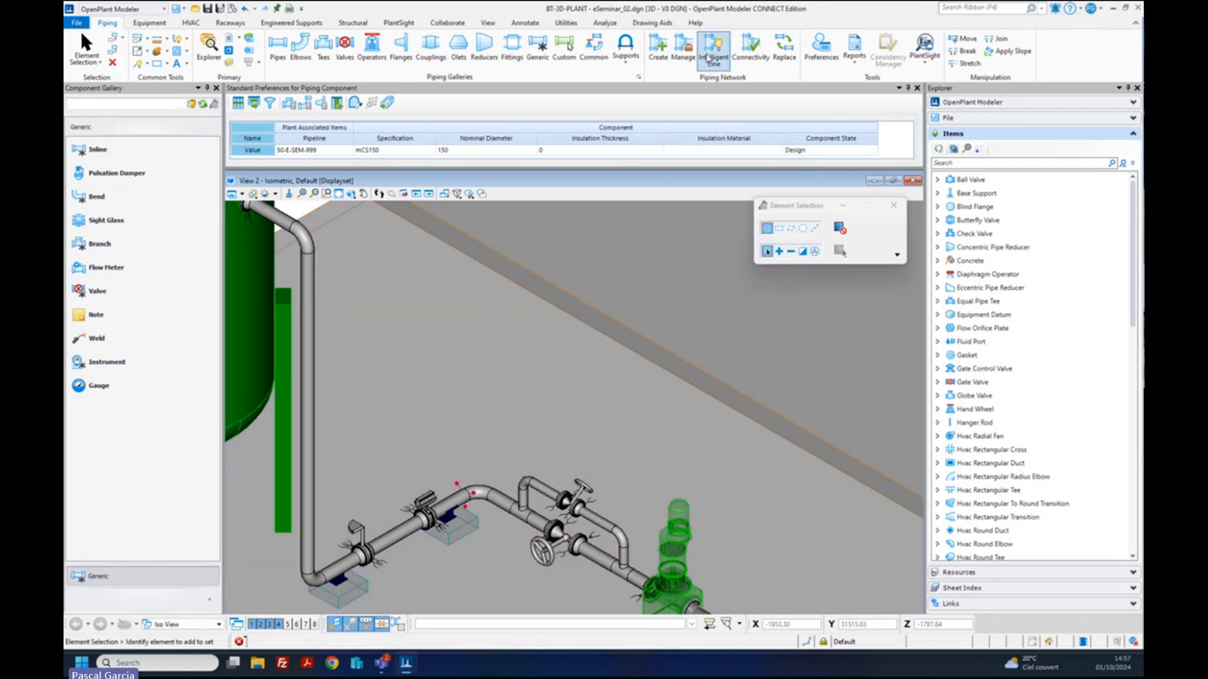
- Regenerate the iso-sheets of pipeline 50-E-SEM-999 from the Pipeline Manager based on the isometric break point
click(681, 56)
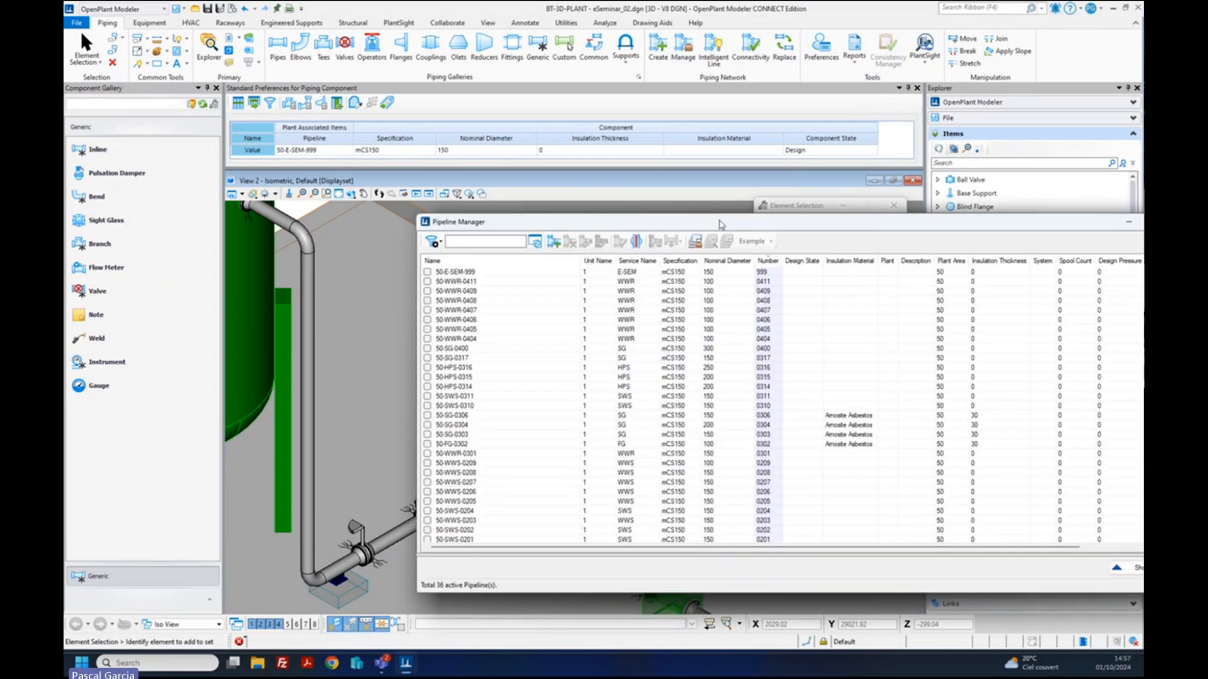
click(582, 221)
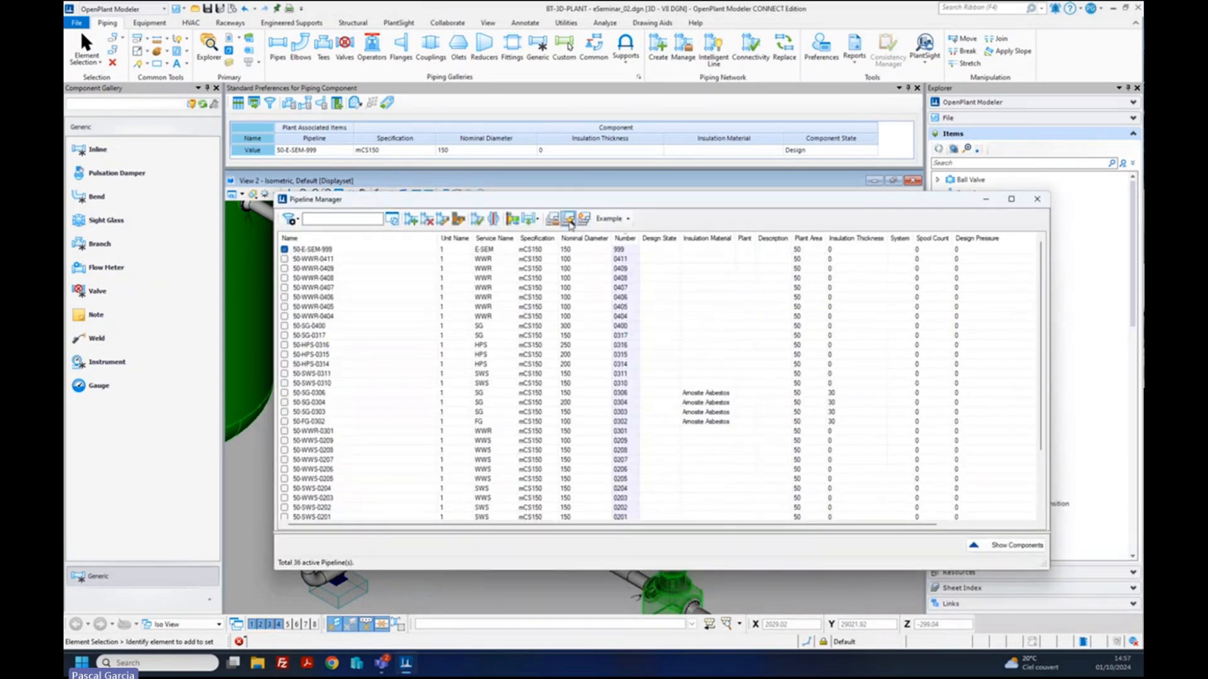
click(645, 381)
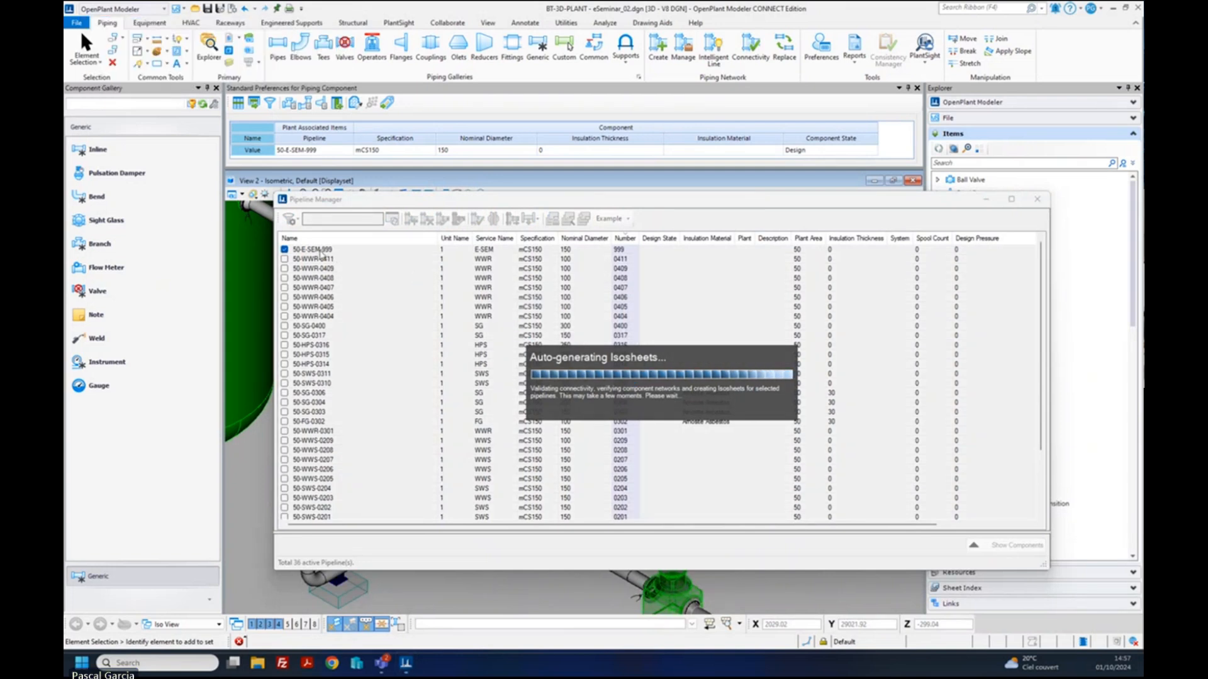
- Check the iso-sheets created for pipeline 50-E-SEM-999 in the Isosheet Manager and return to the Pipeline Manager
click(284, 249)
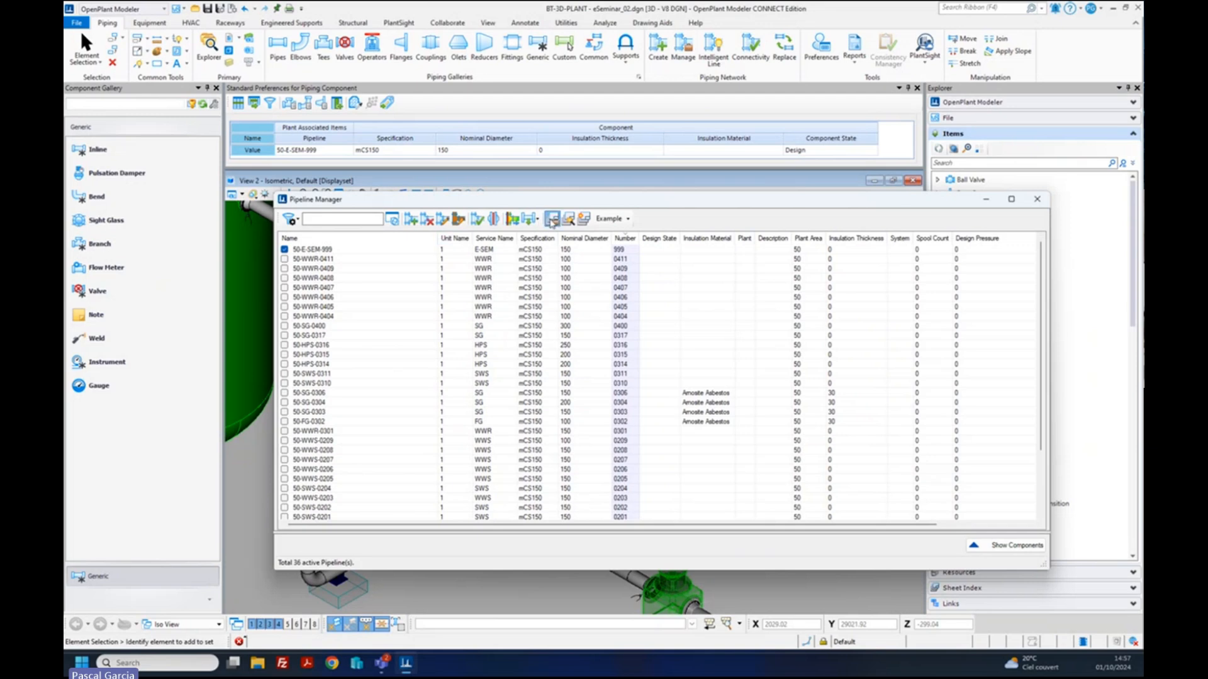
click(551, 220)
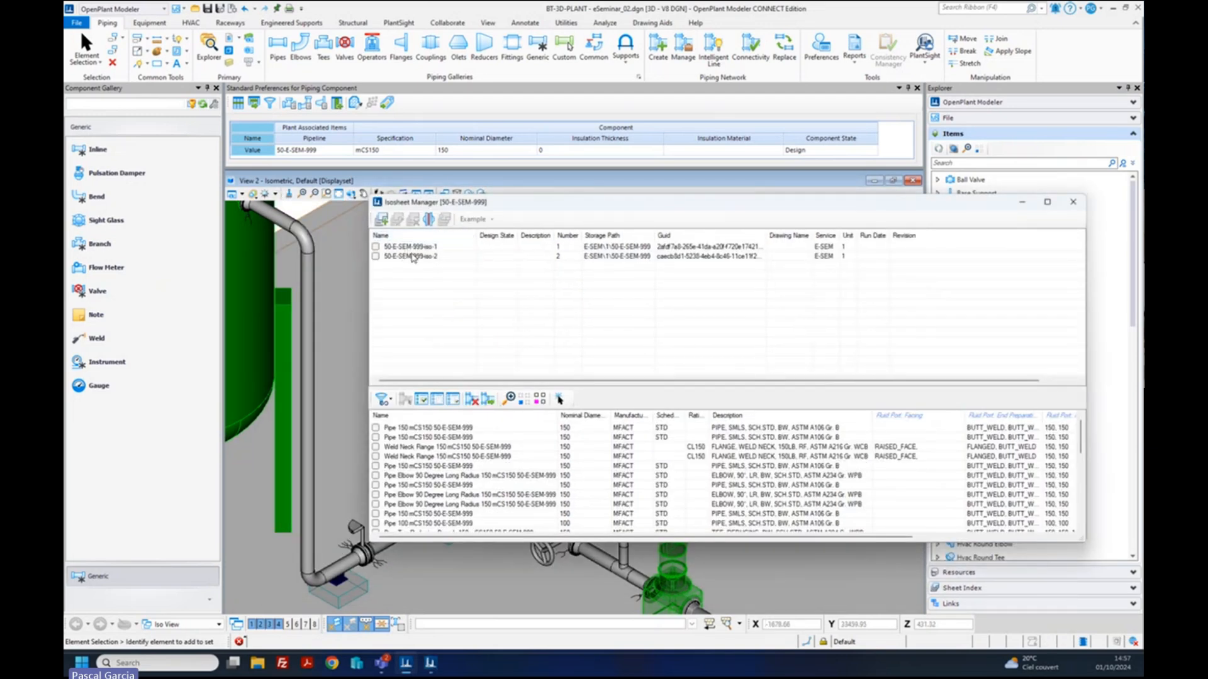
click(1074, 203)
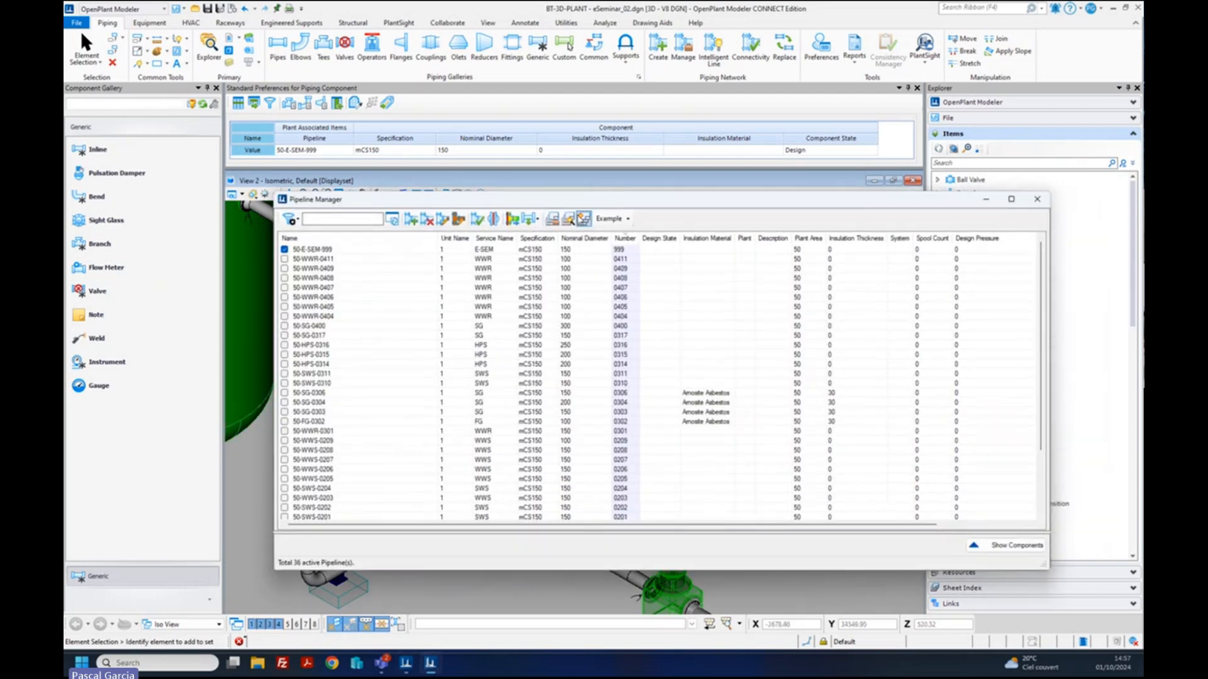
- Generate the isometrics of pipeline 50-E-SEM-999 in the Example style and open the drawing 50-E-SEM-999-iso-1
click(584, 218)
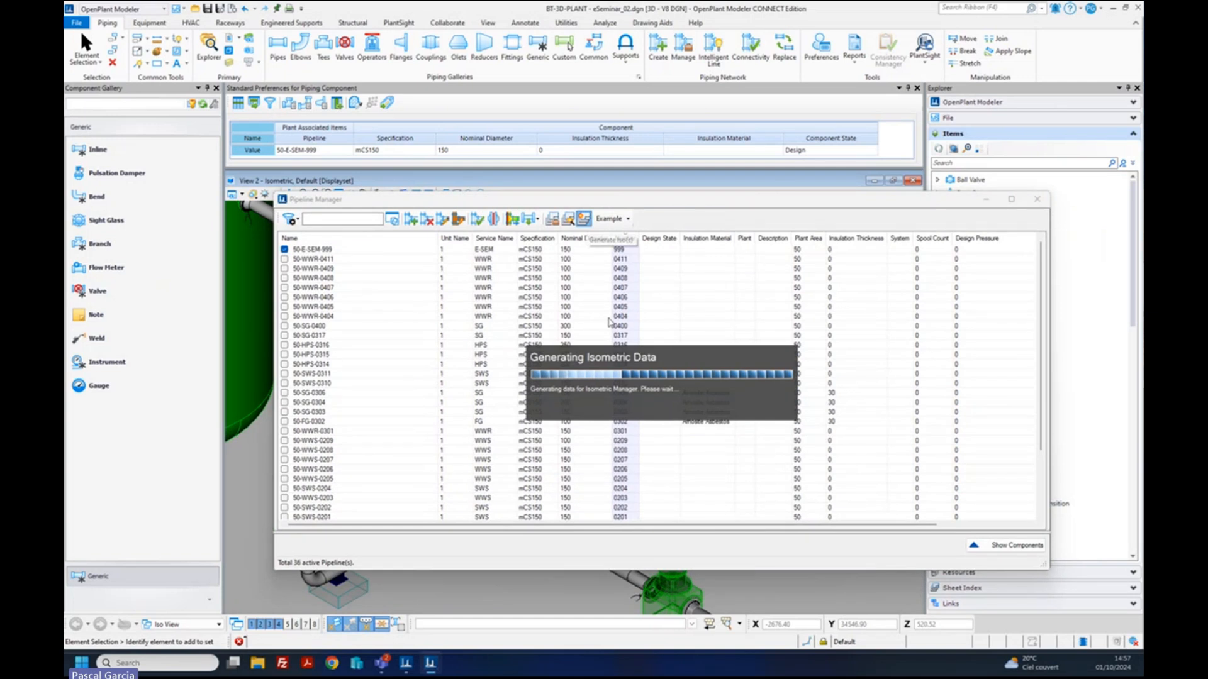
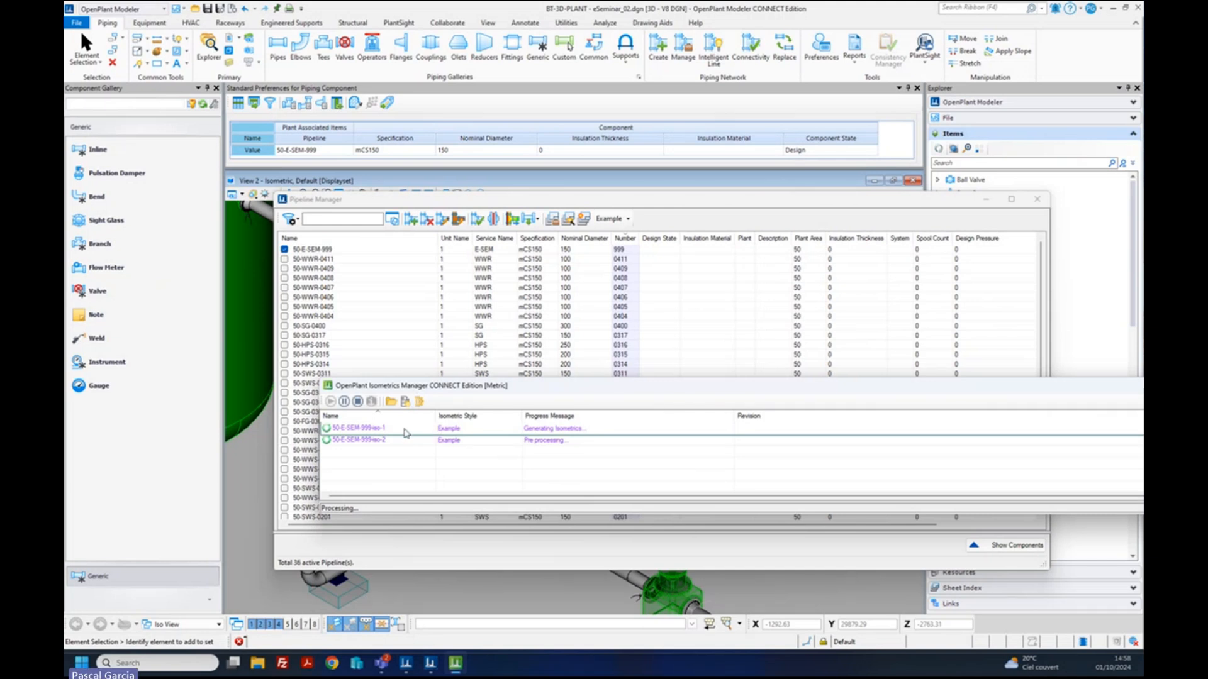
click(409, 430)
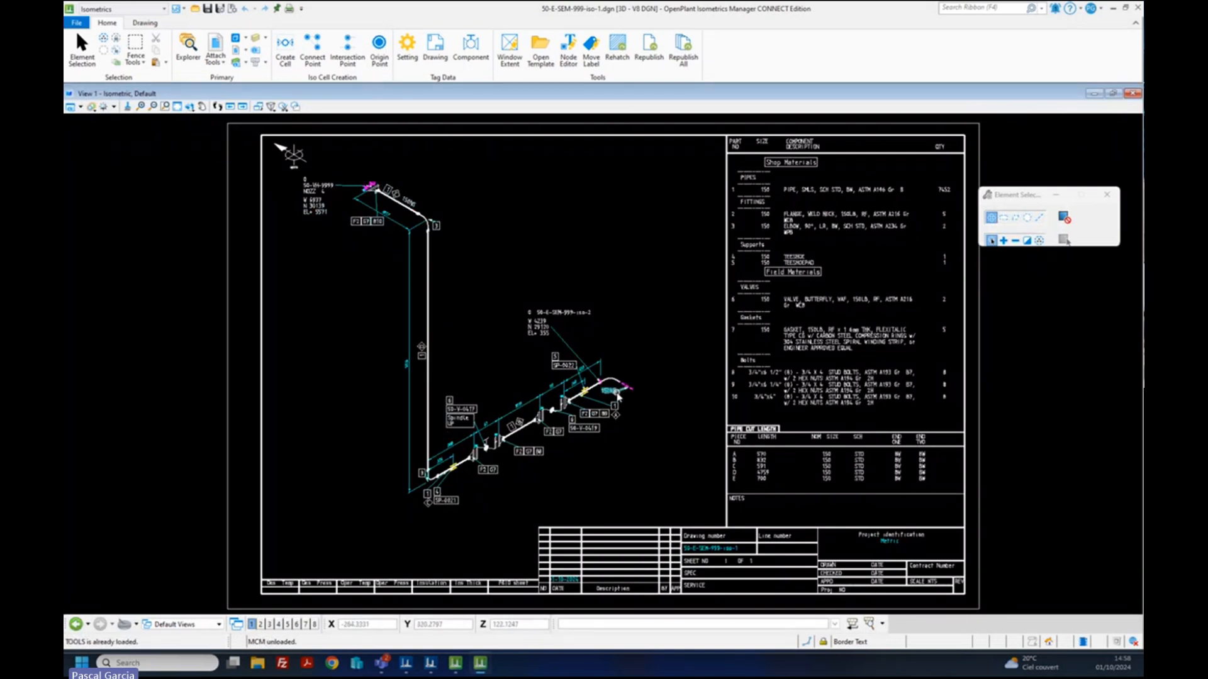
mouse_move(618, 392)
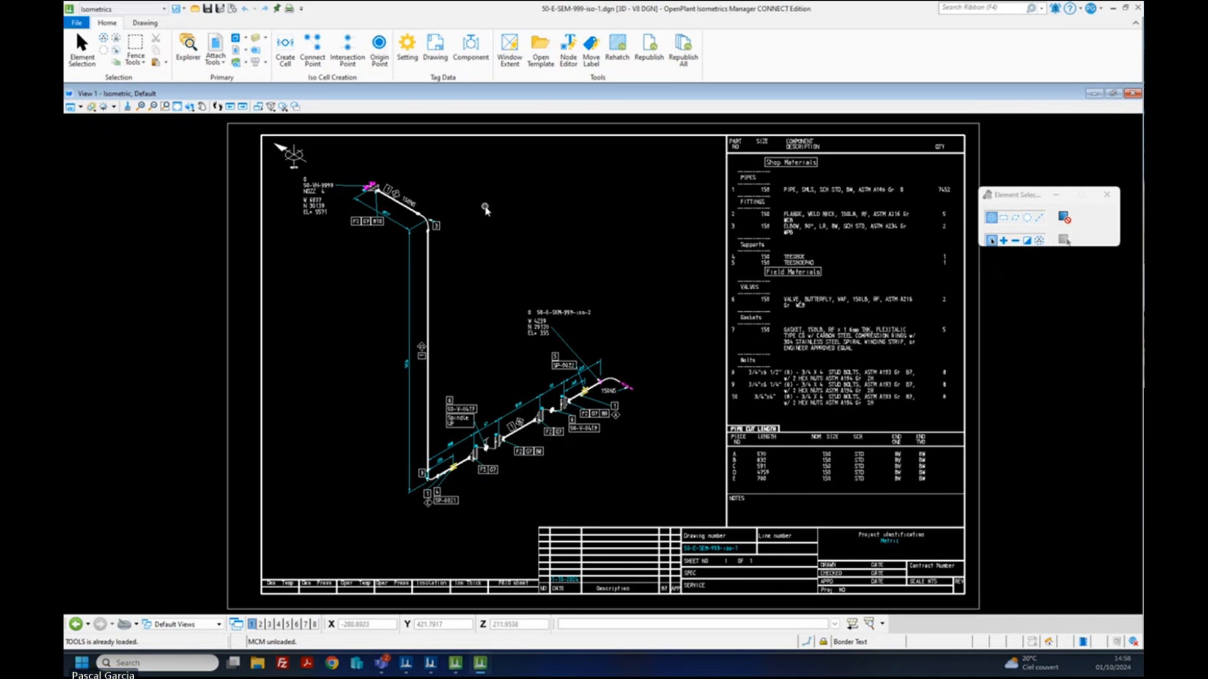
- Run the key-in % explorer /e, /select, "$(_DGNFILE)" to show the current isometric drawing file in File Explorer
click(685, 629)
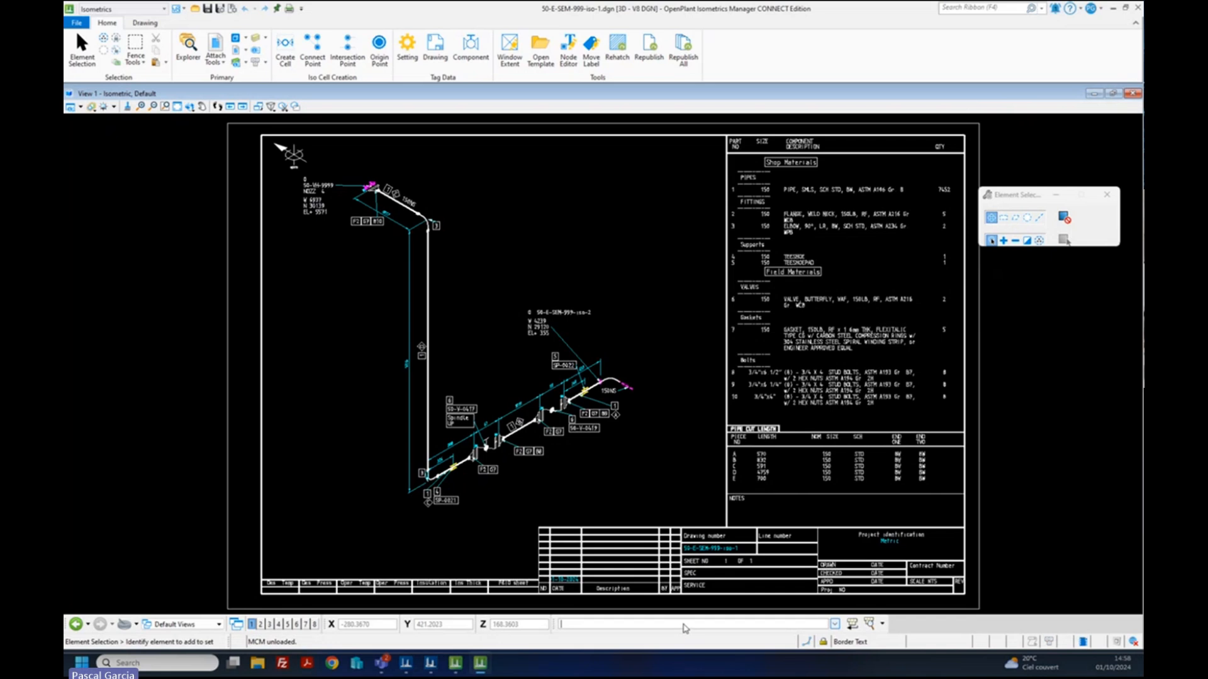
click(835, 625)
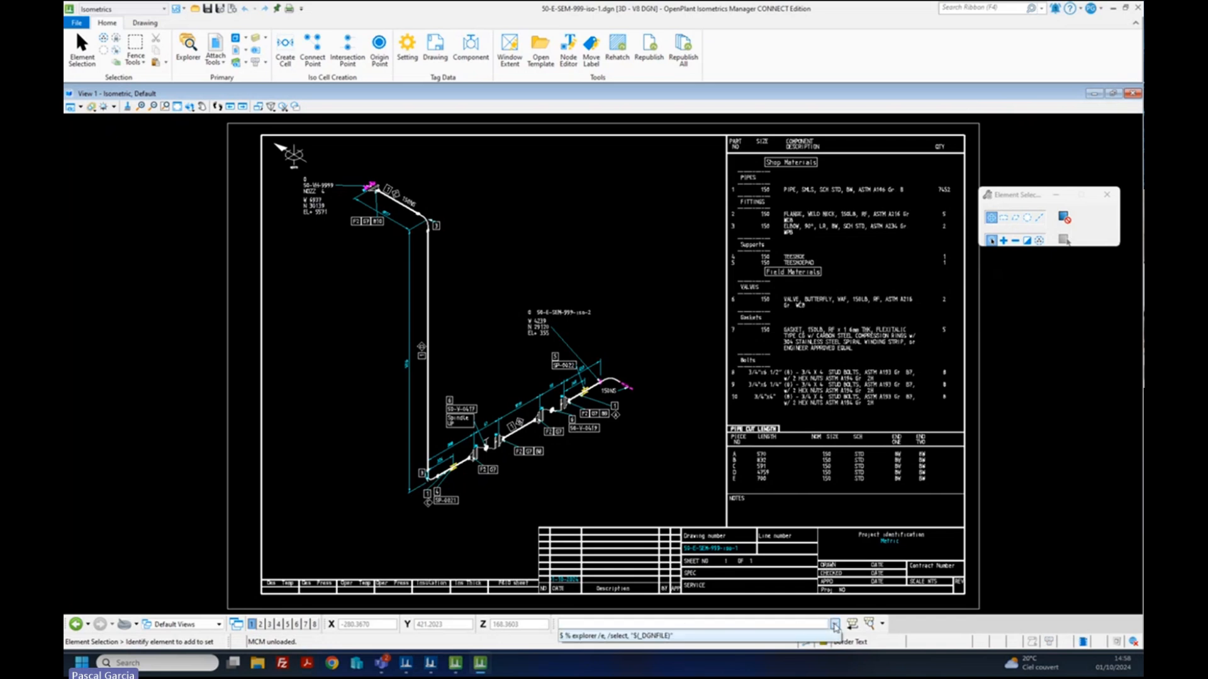
click(685, 639)
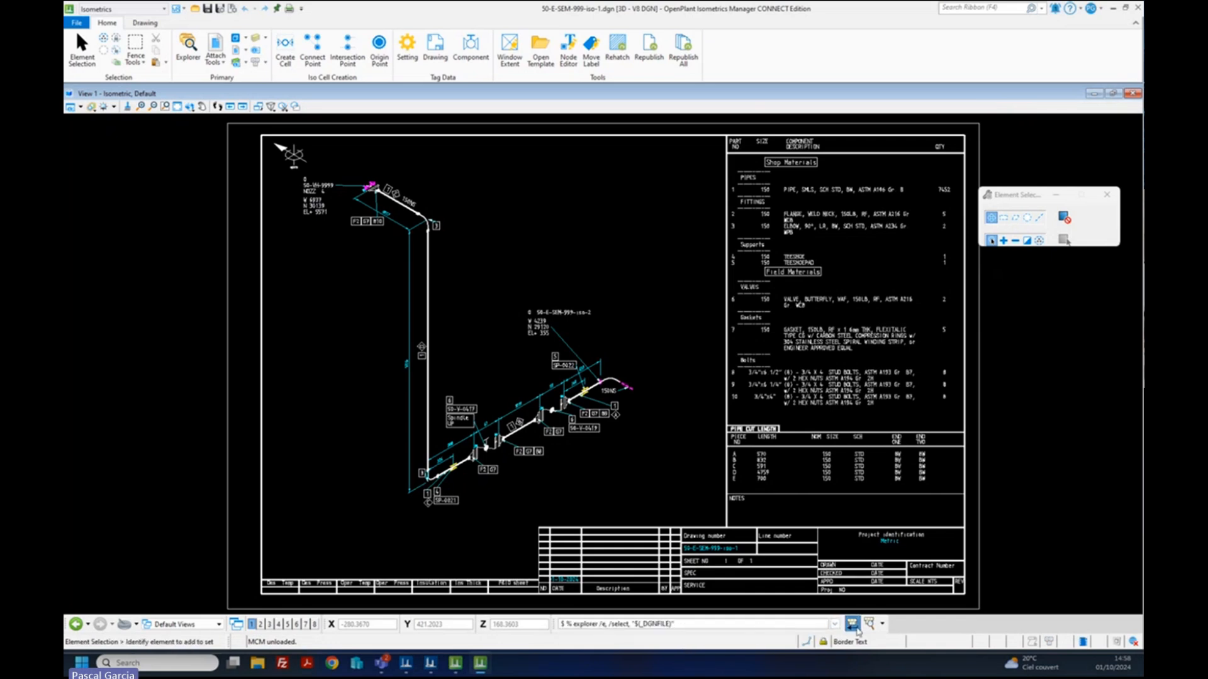
click(852, 624)
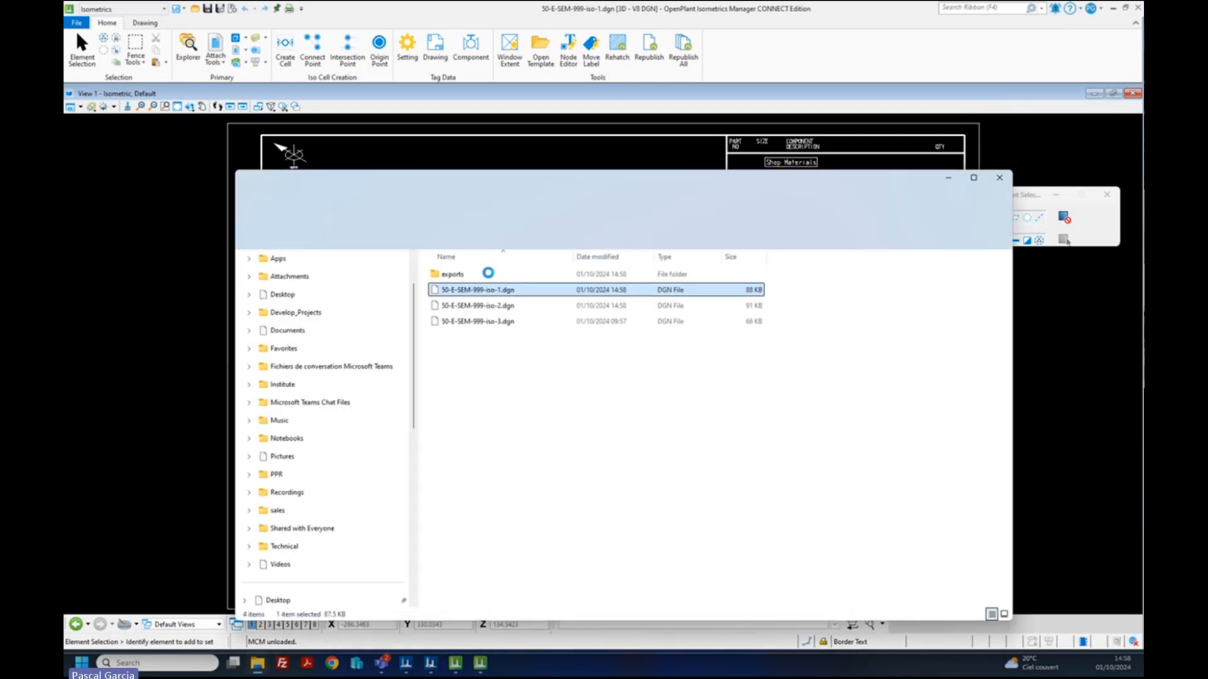
- View 50-E-SEM-999-iso-1.pdf from the exports folder in Adobe Acrobat and close it again
double_click(478, 275)
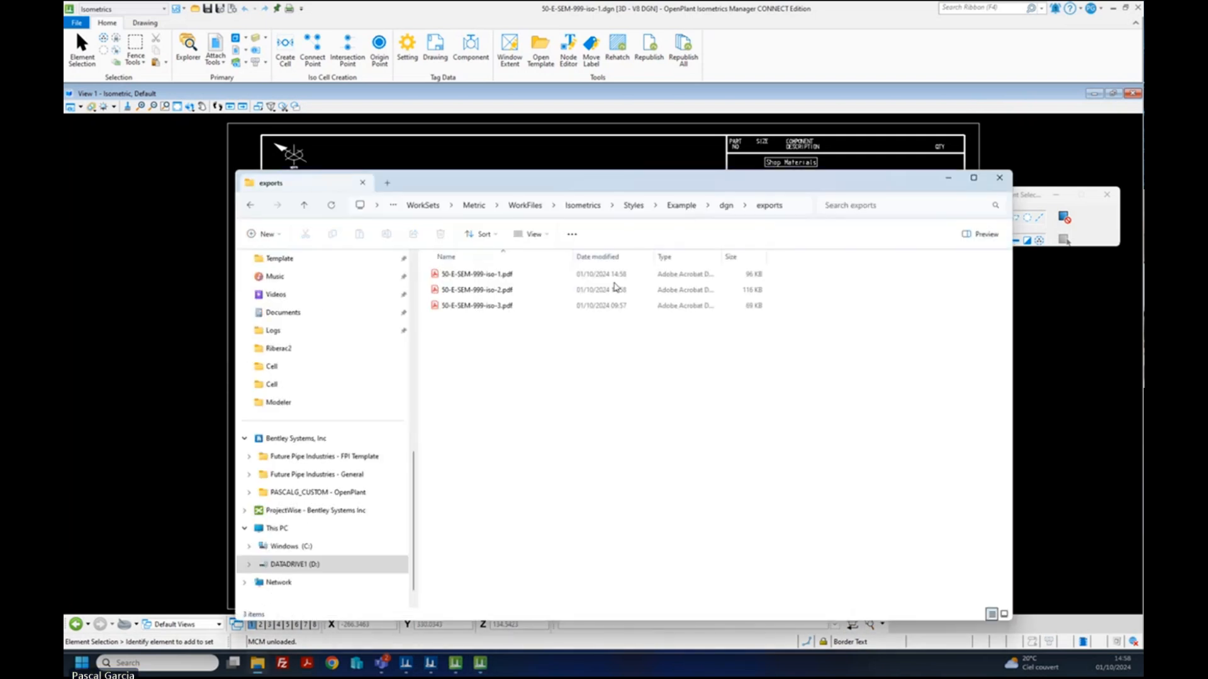
click(541, 279)
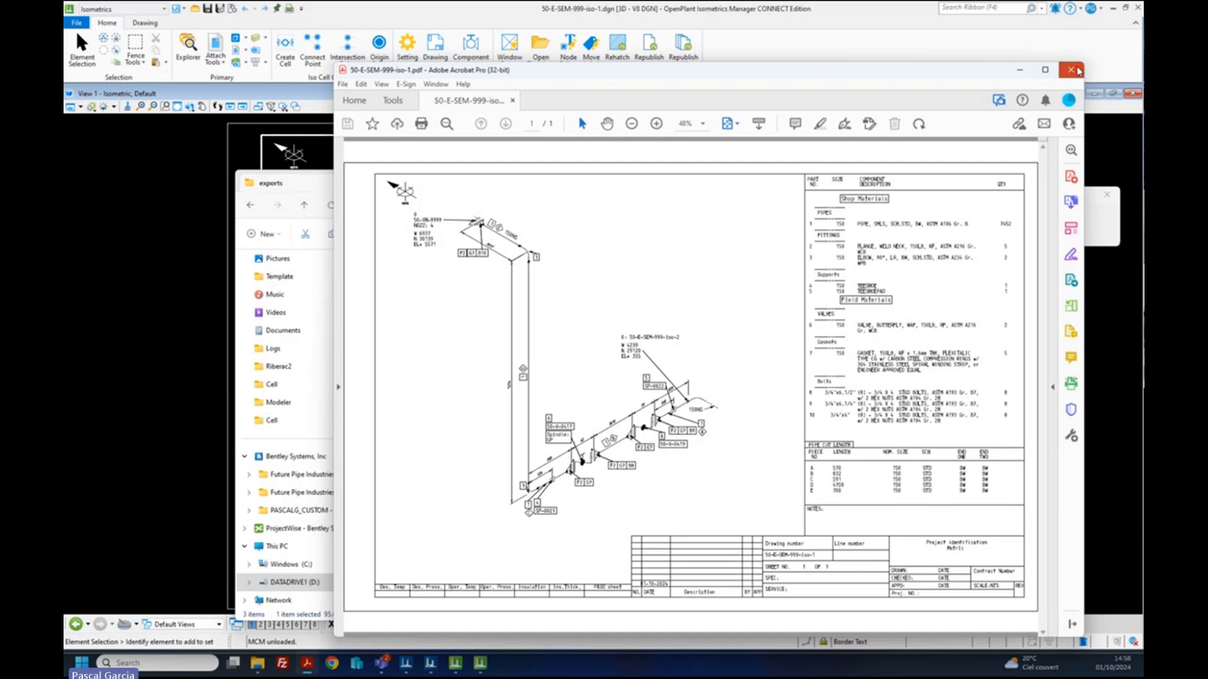
click(1078, 71)
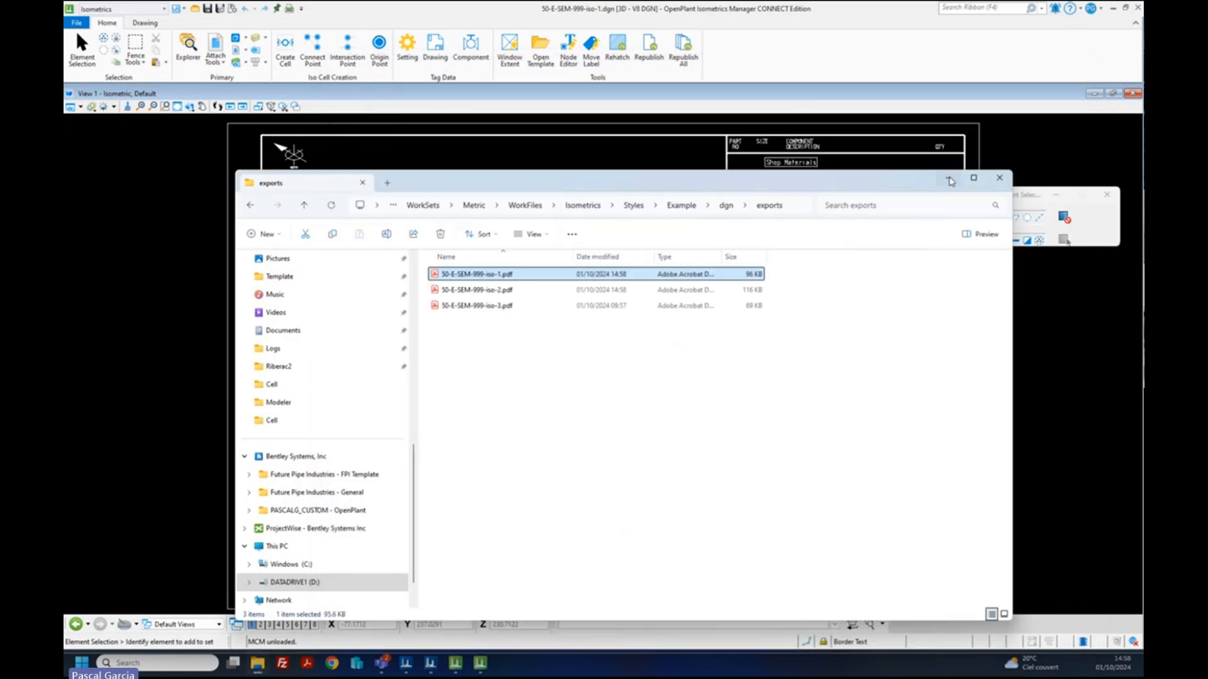
- Move the 50-E-SEM-999-iso-2 continuation label and the 50-VH-9999 nozzle label to clearer spots on the isometric, and republish the drawing
click(949, 180)
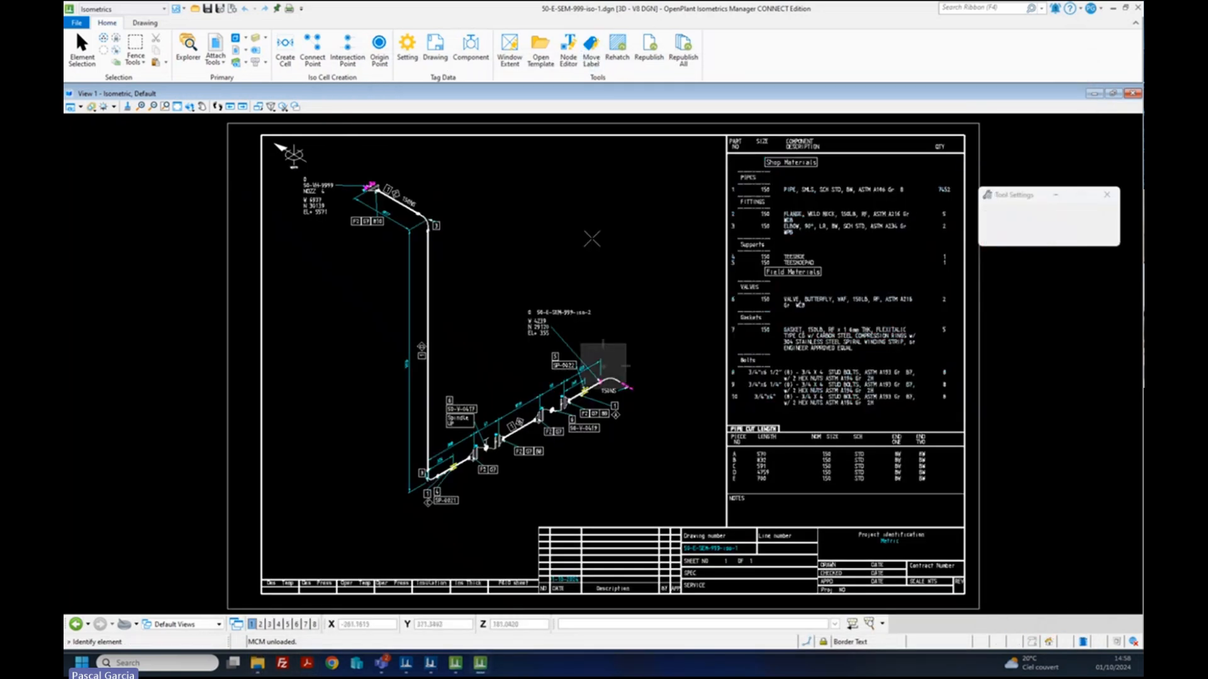
drag(603, 362, 633, 340)
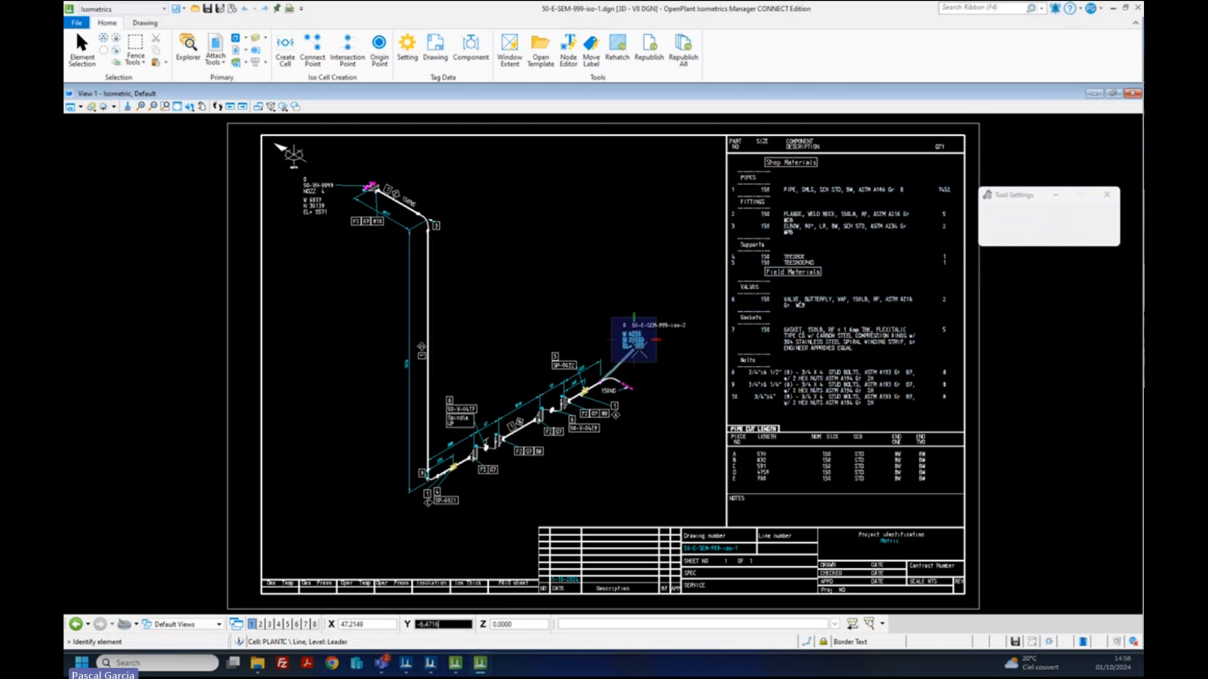
click(316, 187)
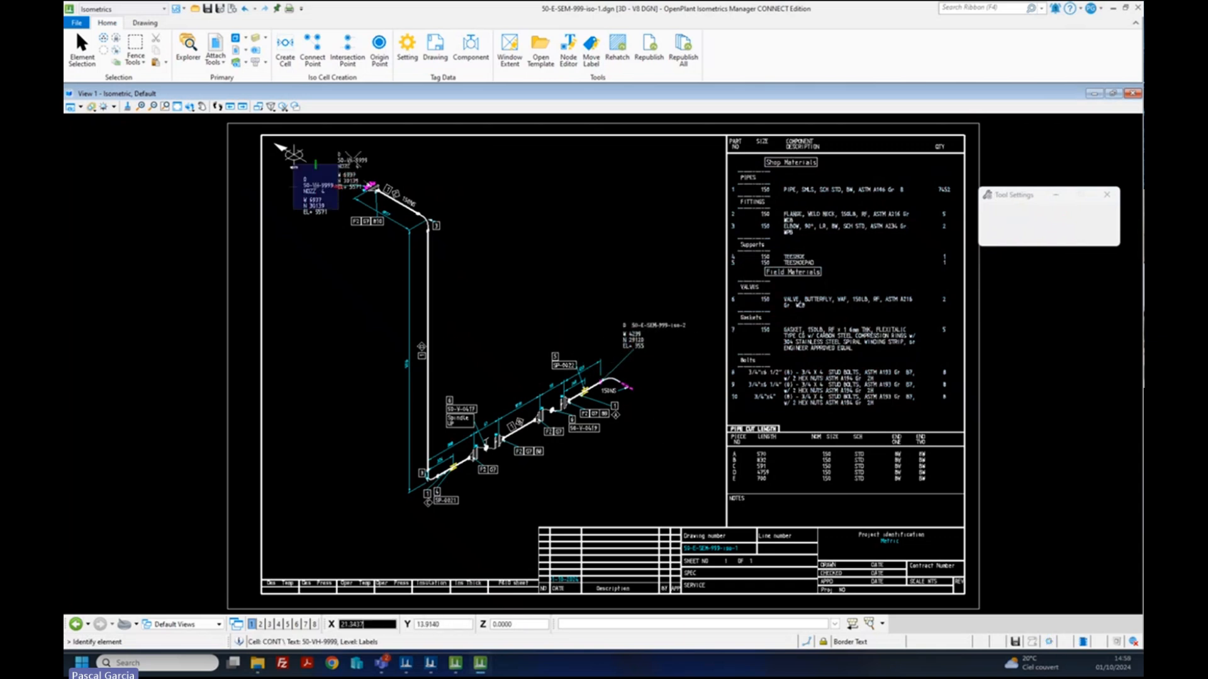
click(344, 154)
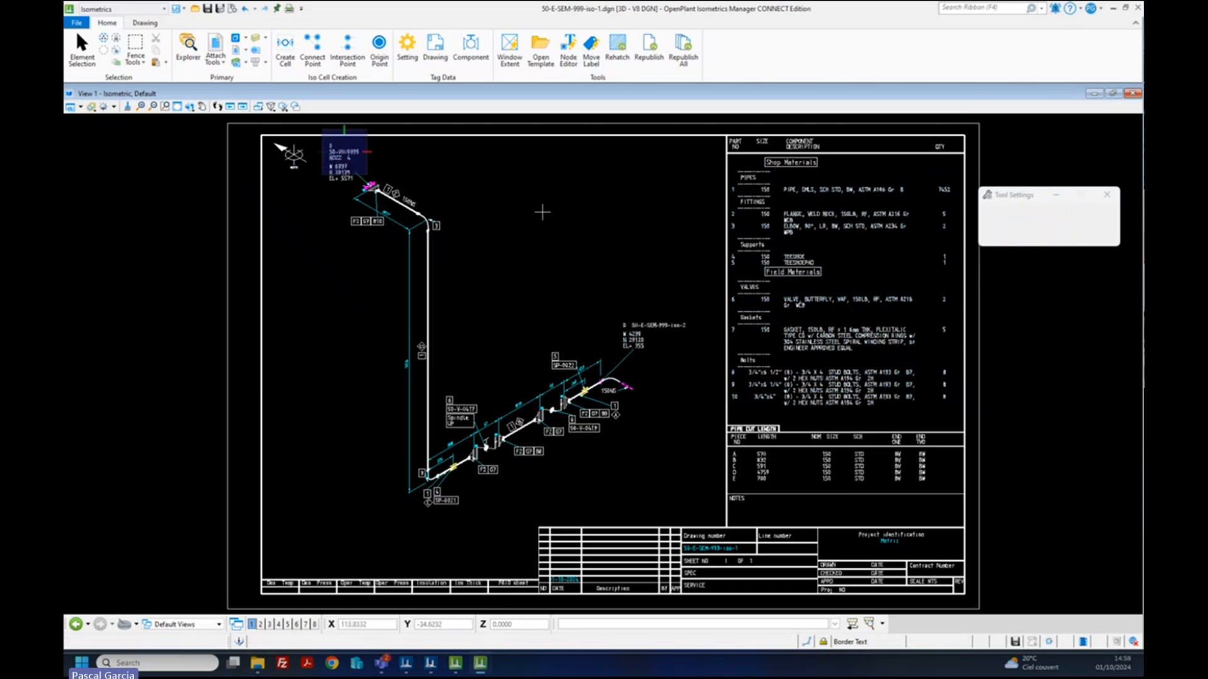
click(652, 49)
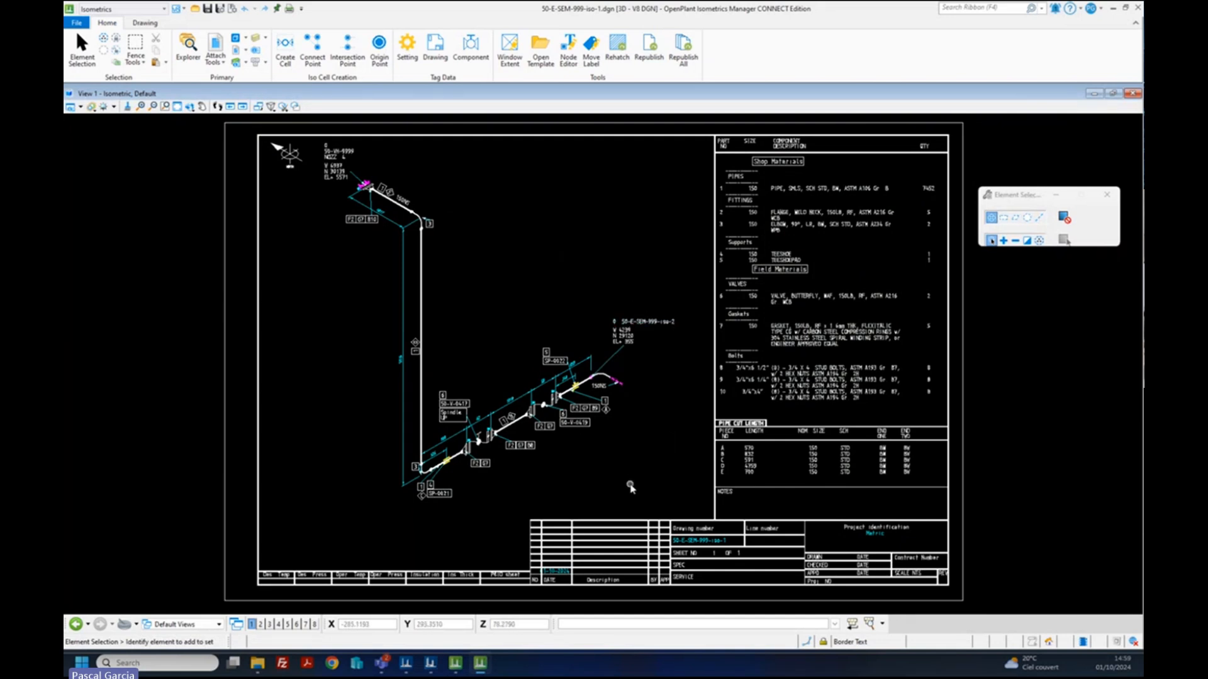
click(648, 55)
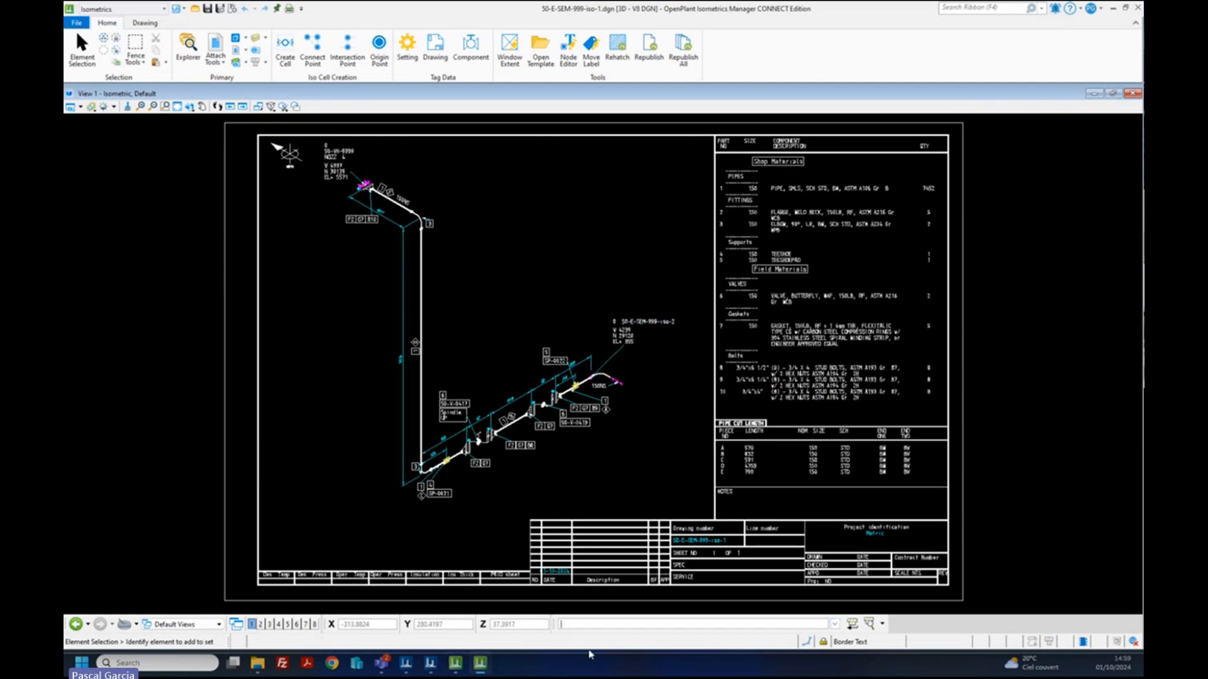
- View 50-E-SEM-999-iso-2.pdf and the republished 50-E-SEM-999-iso-1.pdf from the exports folder, and close the files and the folder
click(258, 663)
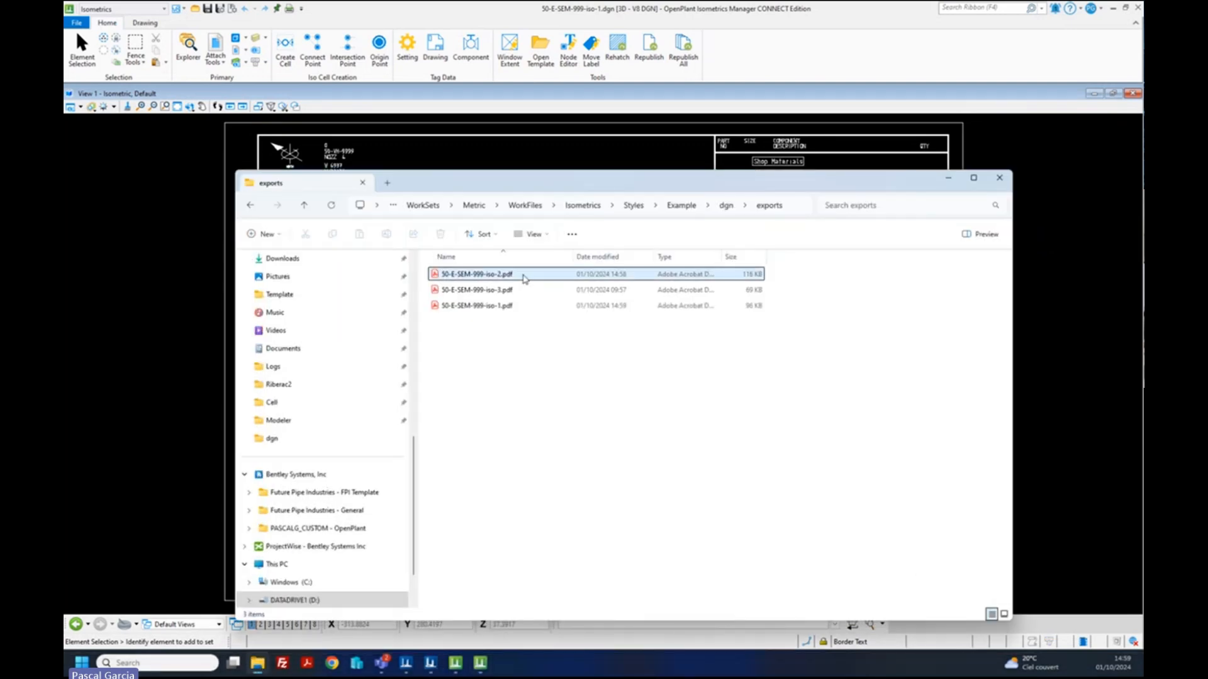
click(522, 275)
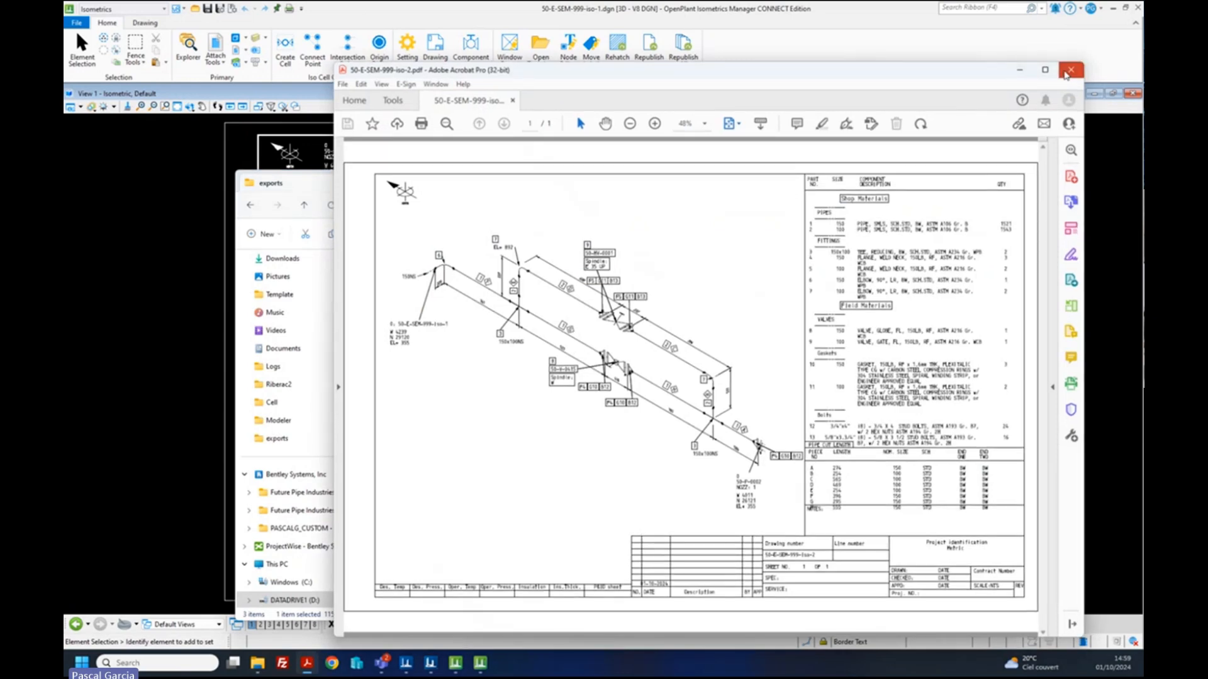
click(1070, 70)
click(503, 306)
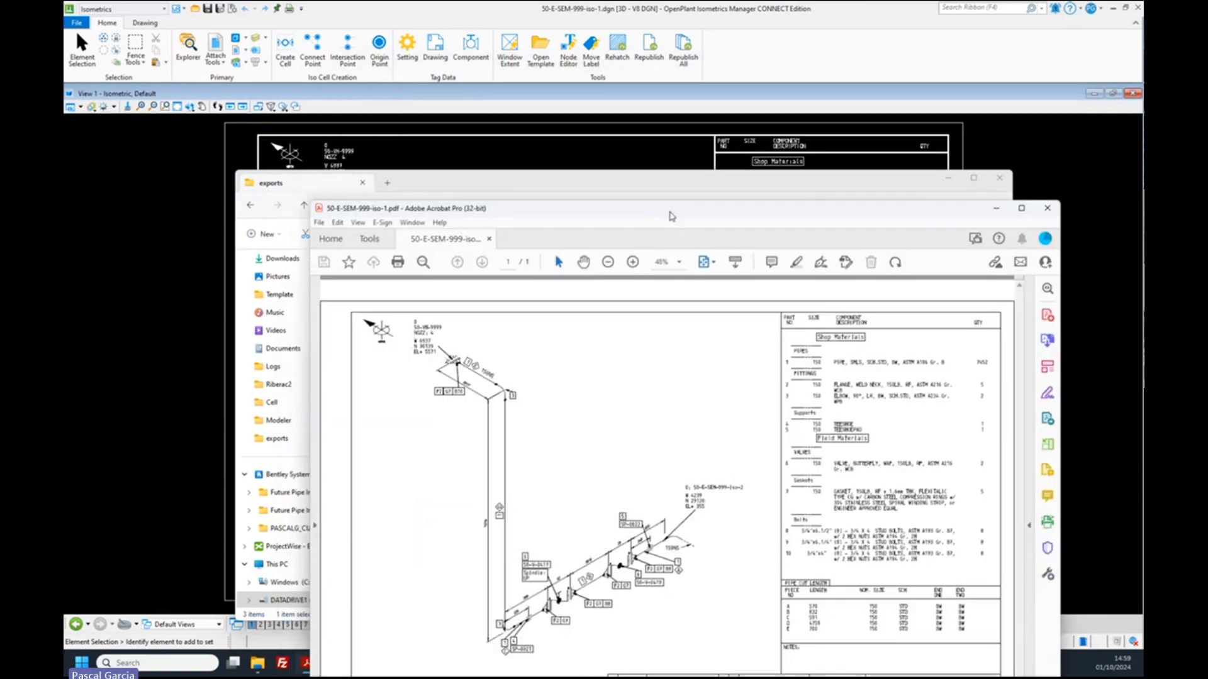
click(1073, 84)
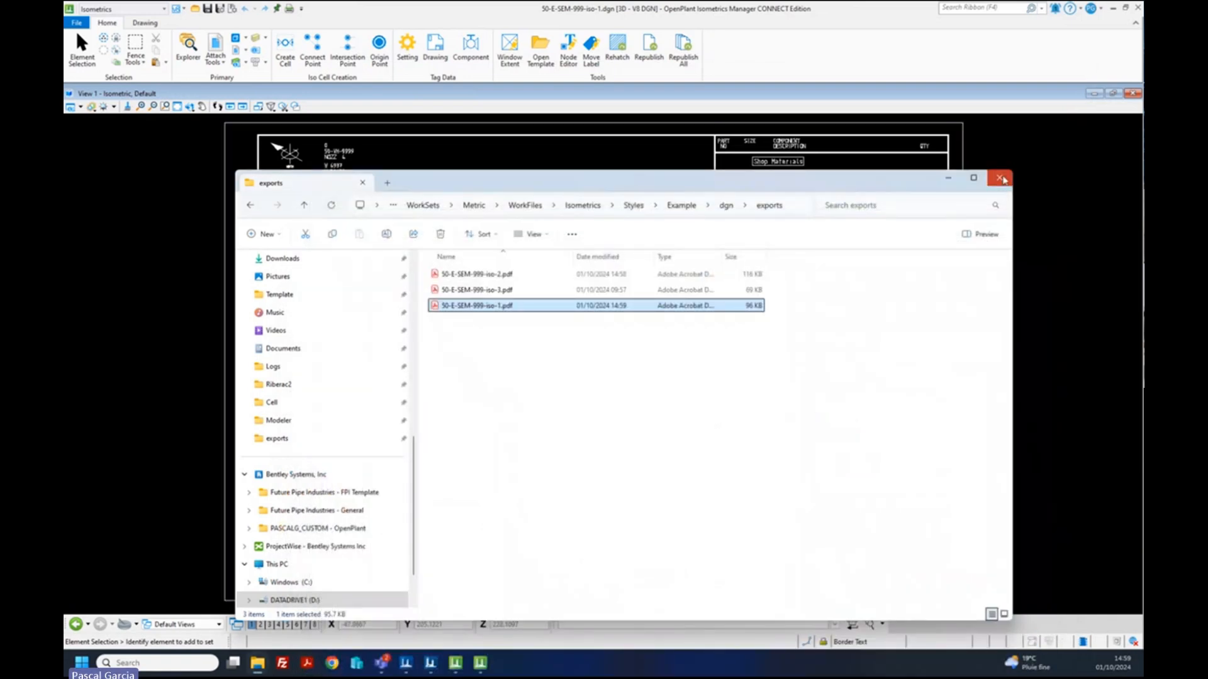
click(999, 179)
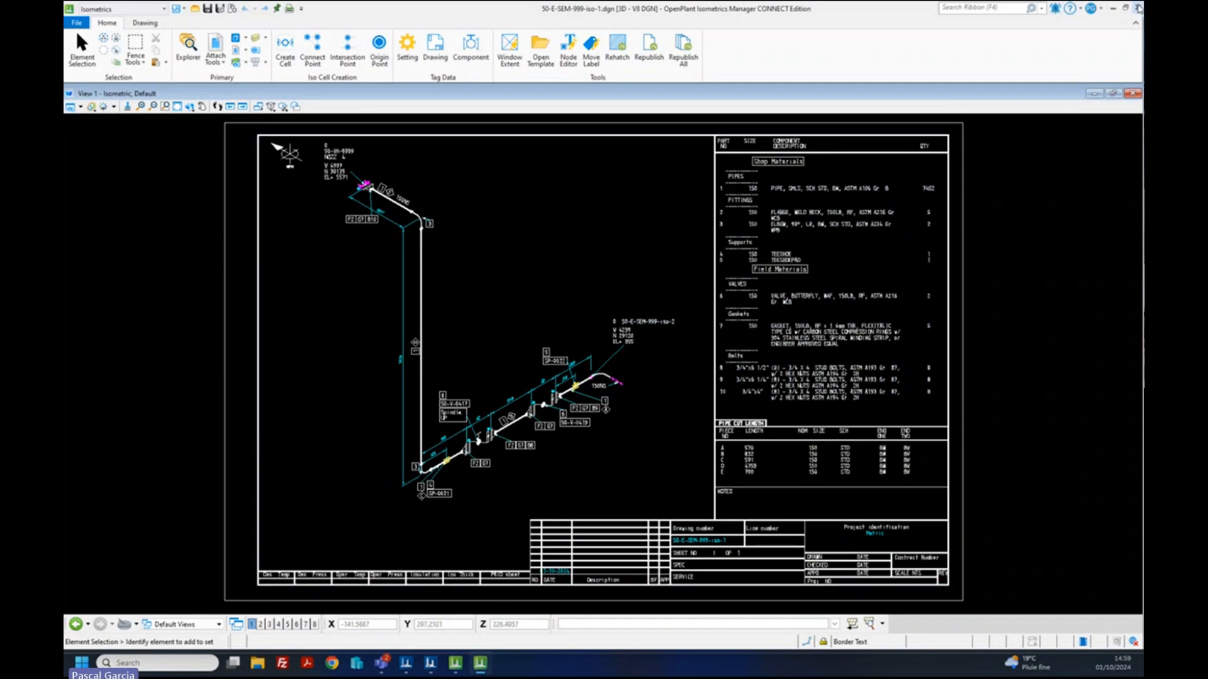
- Close OpenPlant Isometrics Manager and the Pipeline Manager to return to the 3D plant model in OpenPlant Modeler
click(1138, 8)
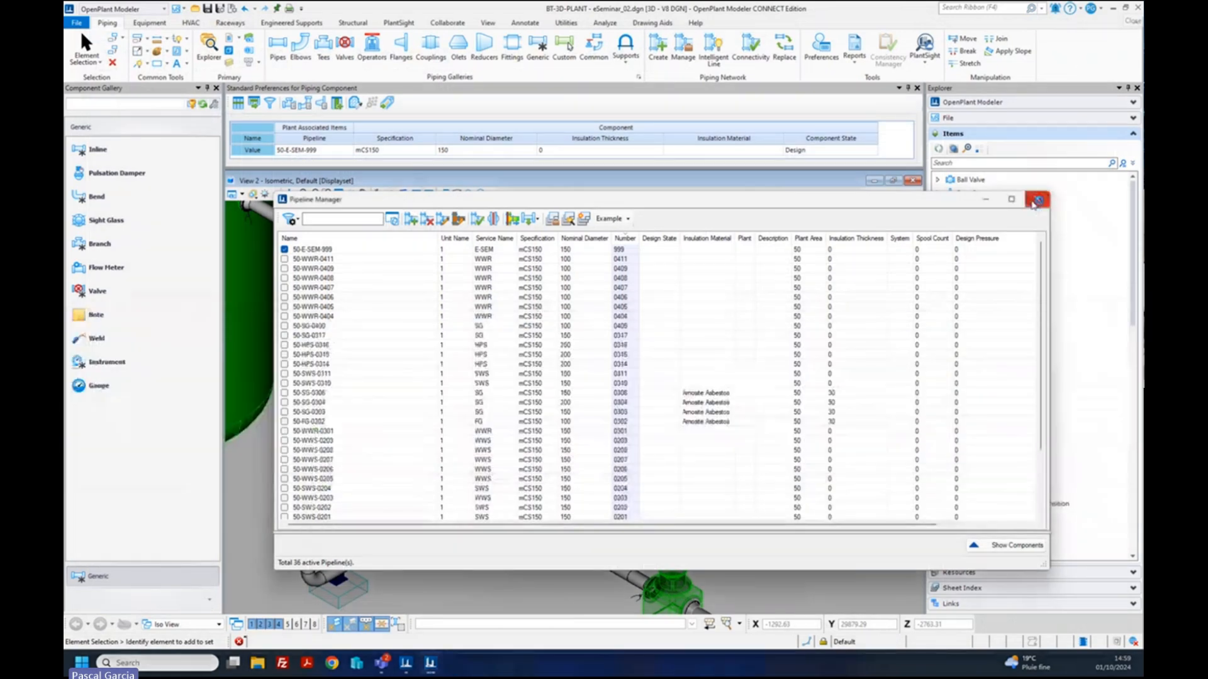
scroll(512, 455, down, 5)
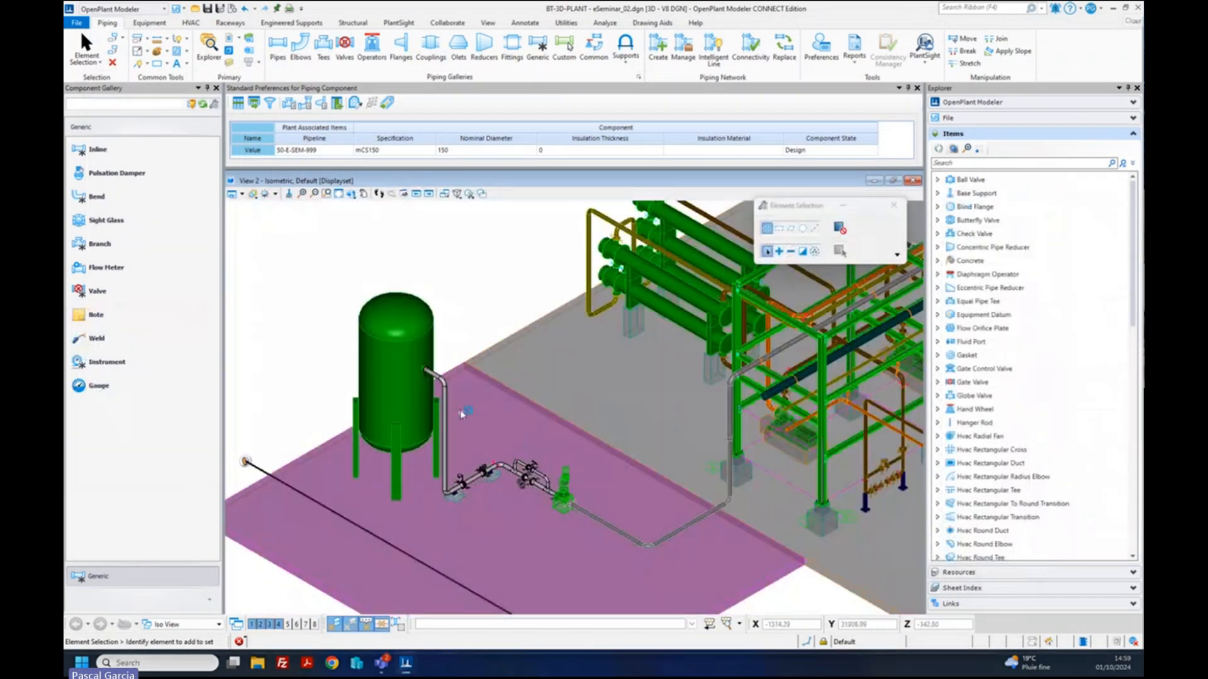
scroll(466, 403, down, 3)
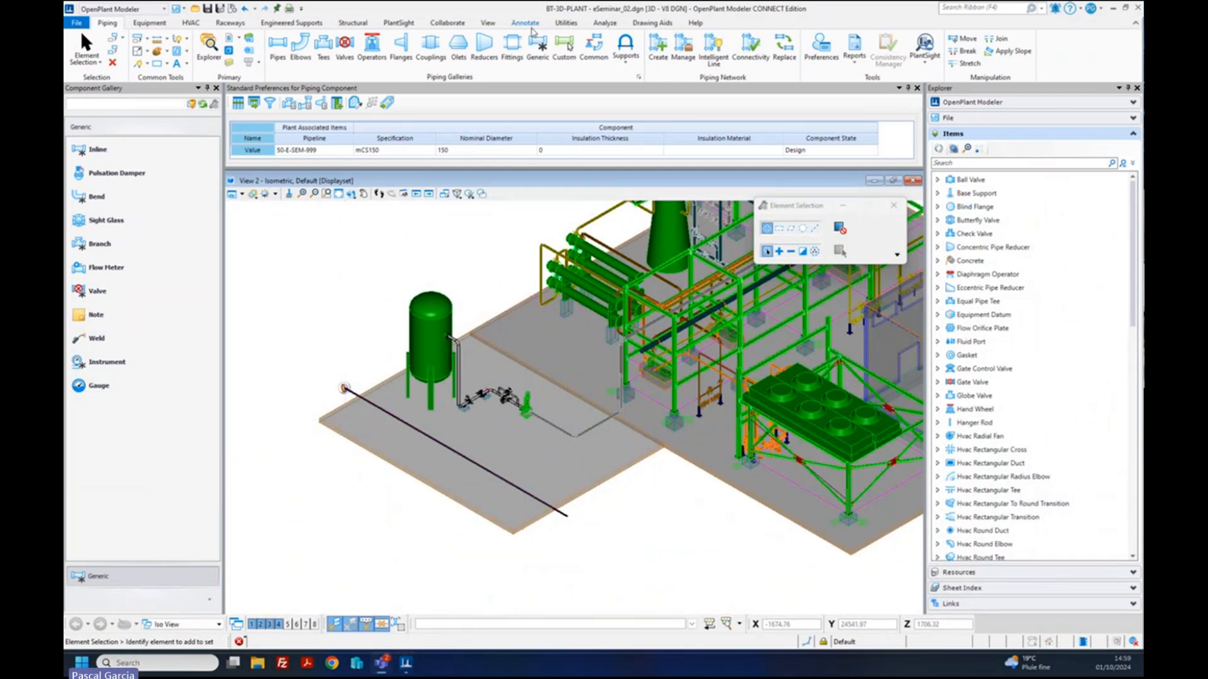
- Select the section callout in front of the vessel to examine its clip volume across the plant, and deselect it
click(528, 24)
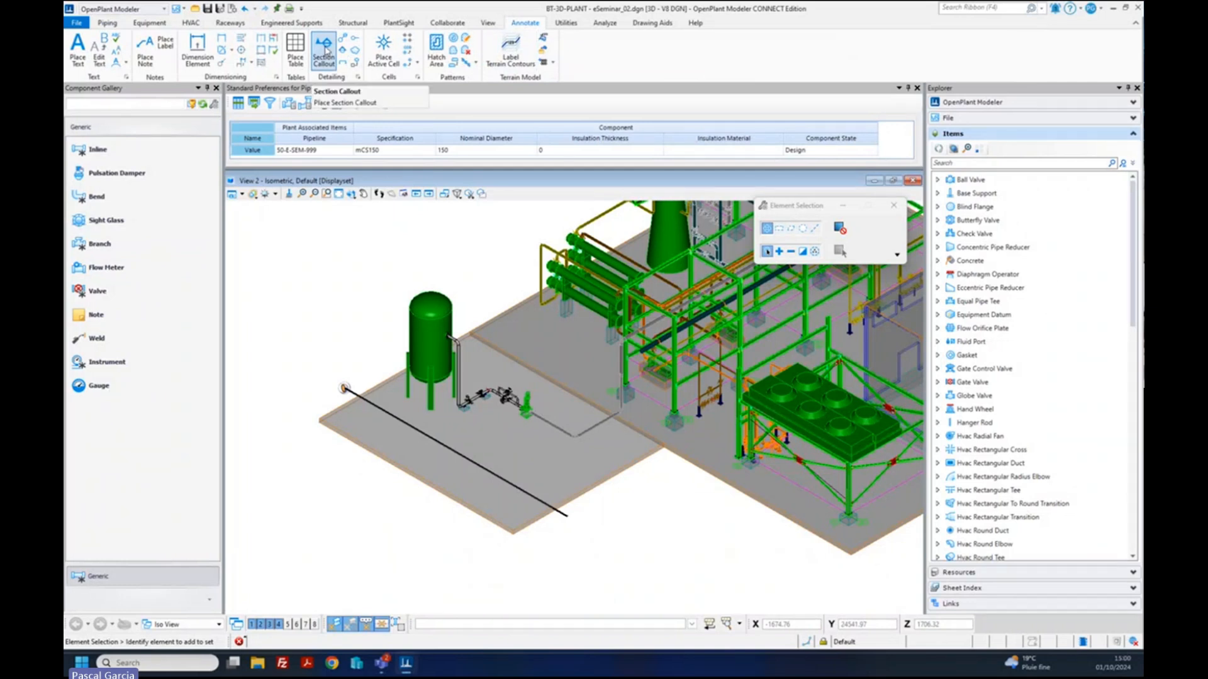
click(354, 399)
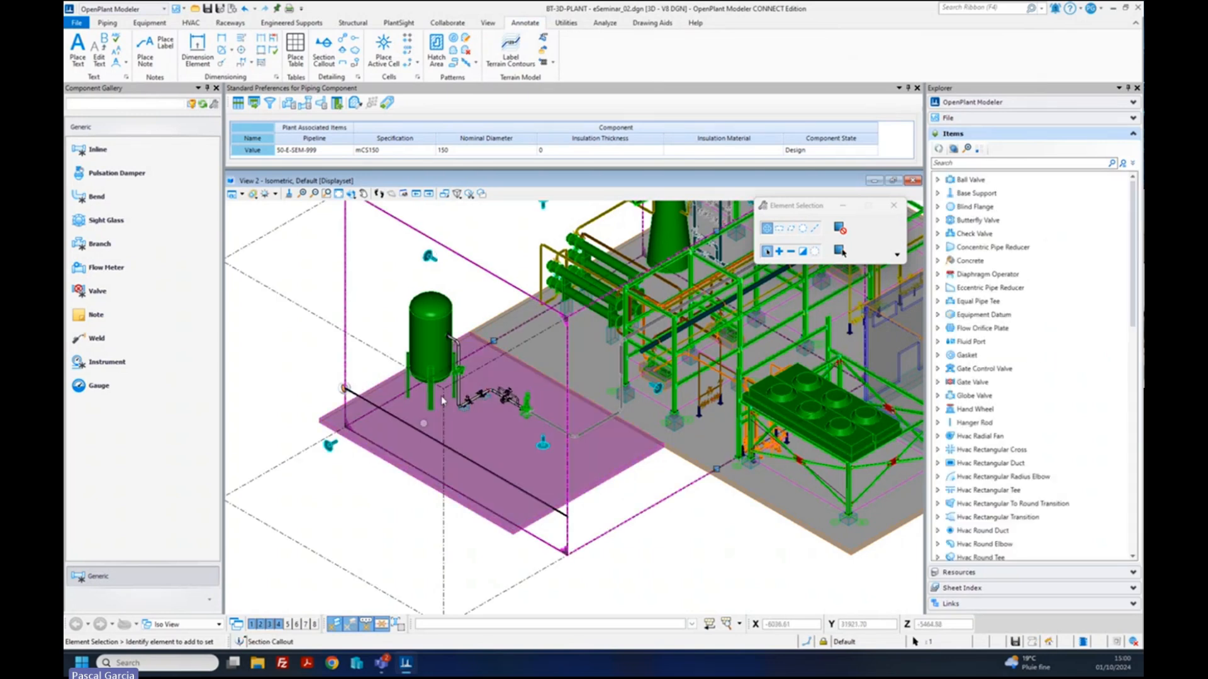
scroll(428, 397, down, 5)
scroll(378, 393, up, 3)
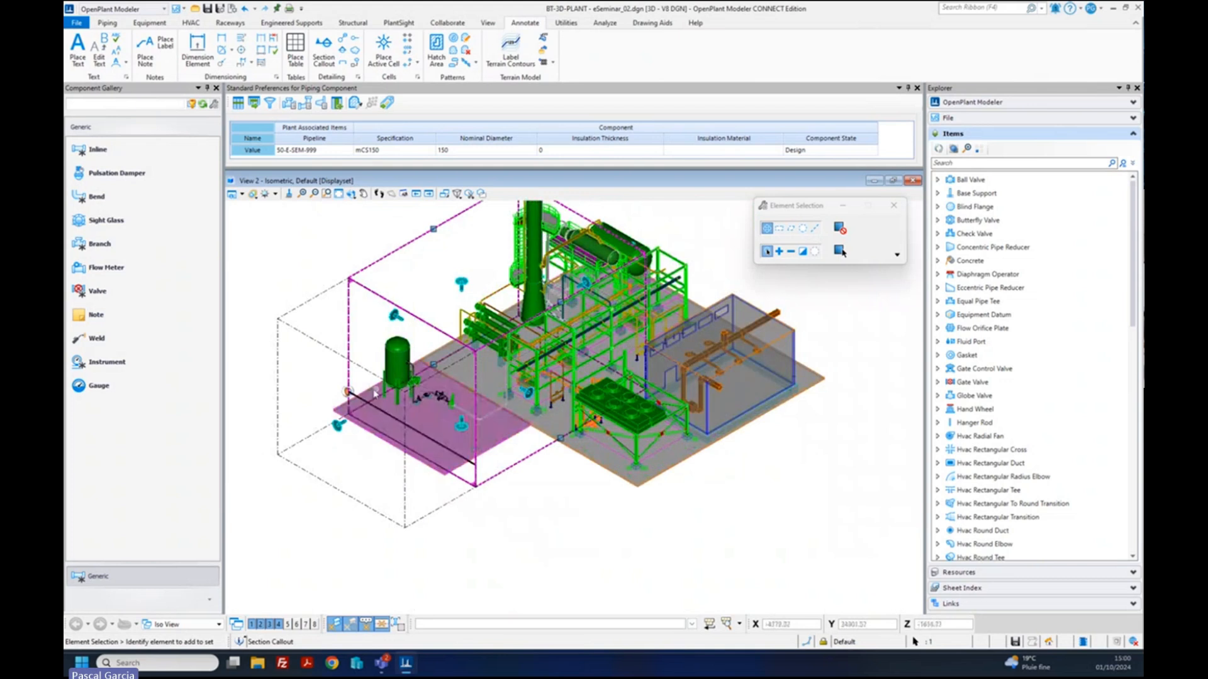
click(290, 258)
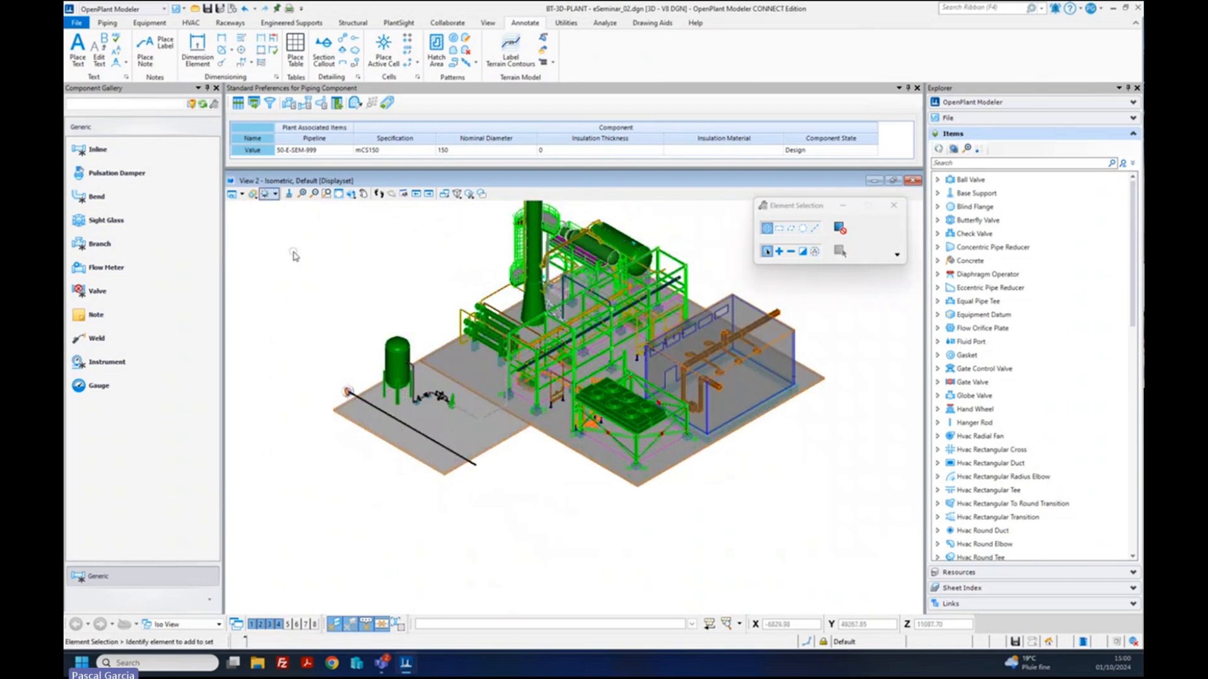
- Open the Section AA sheet from the section callout's marker and show the section drawing with vessel 50-VH-9999 up close
click(347, 391)
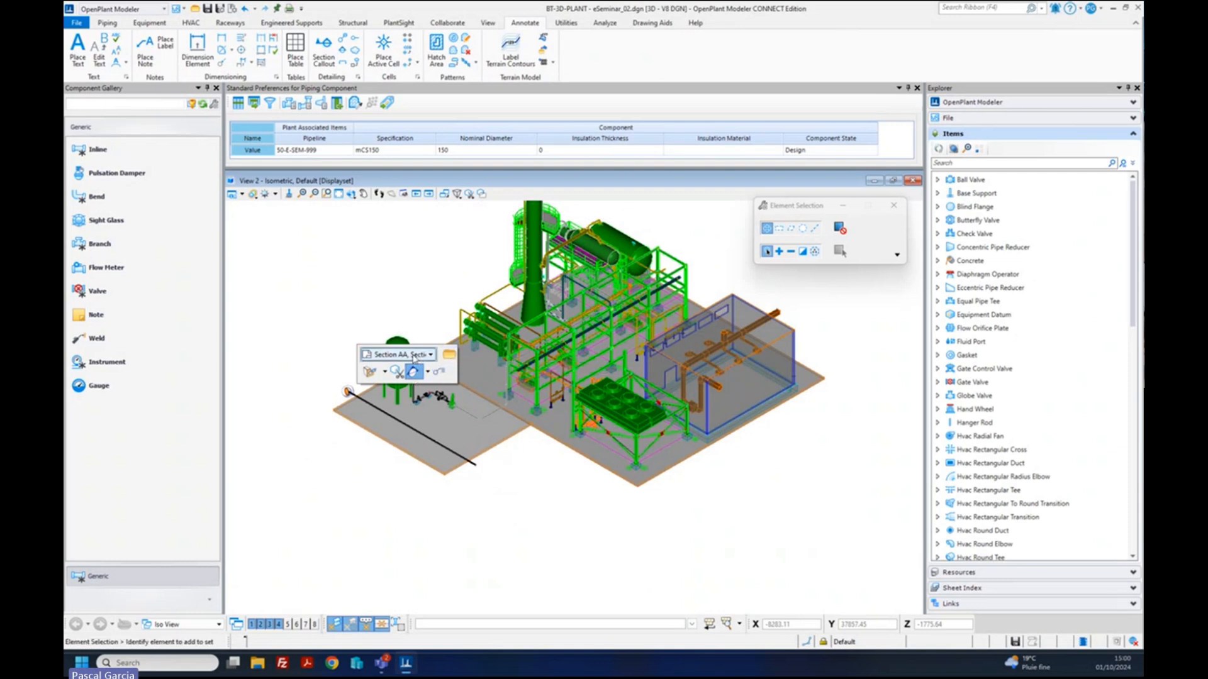
click(449, 355)
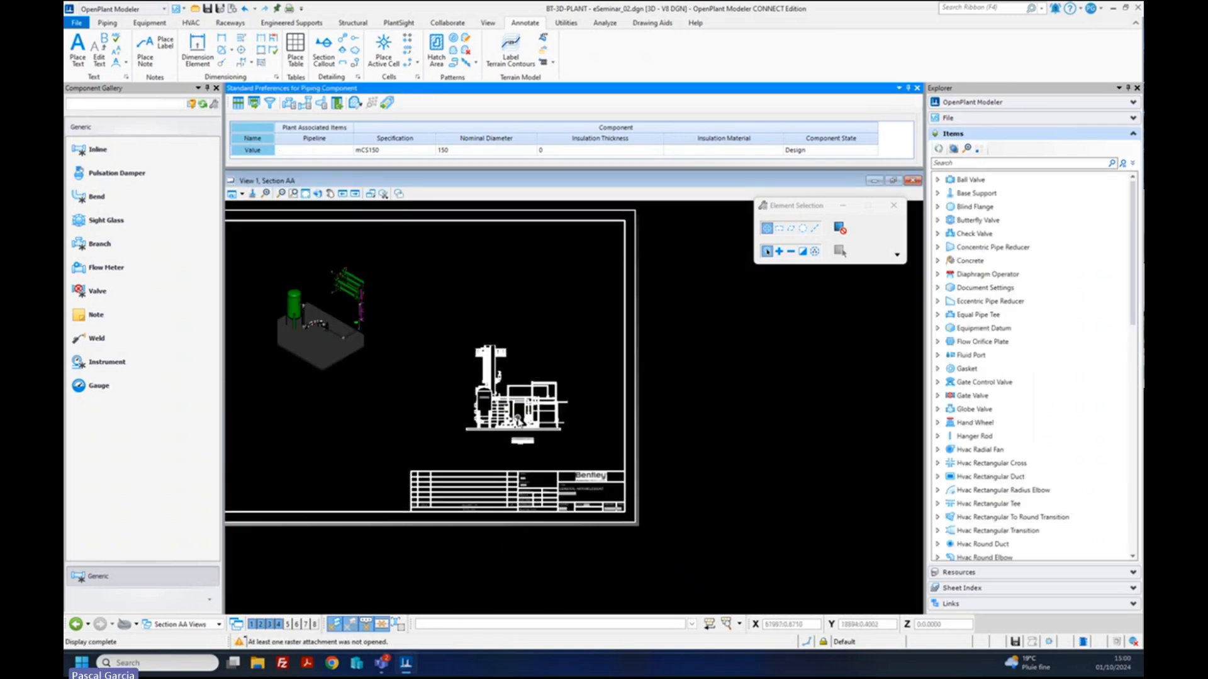
scroll(505, 396, up, 2)
scroll(497, 400, up, 2)
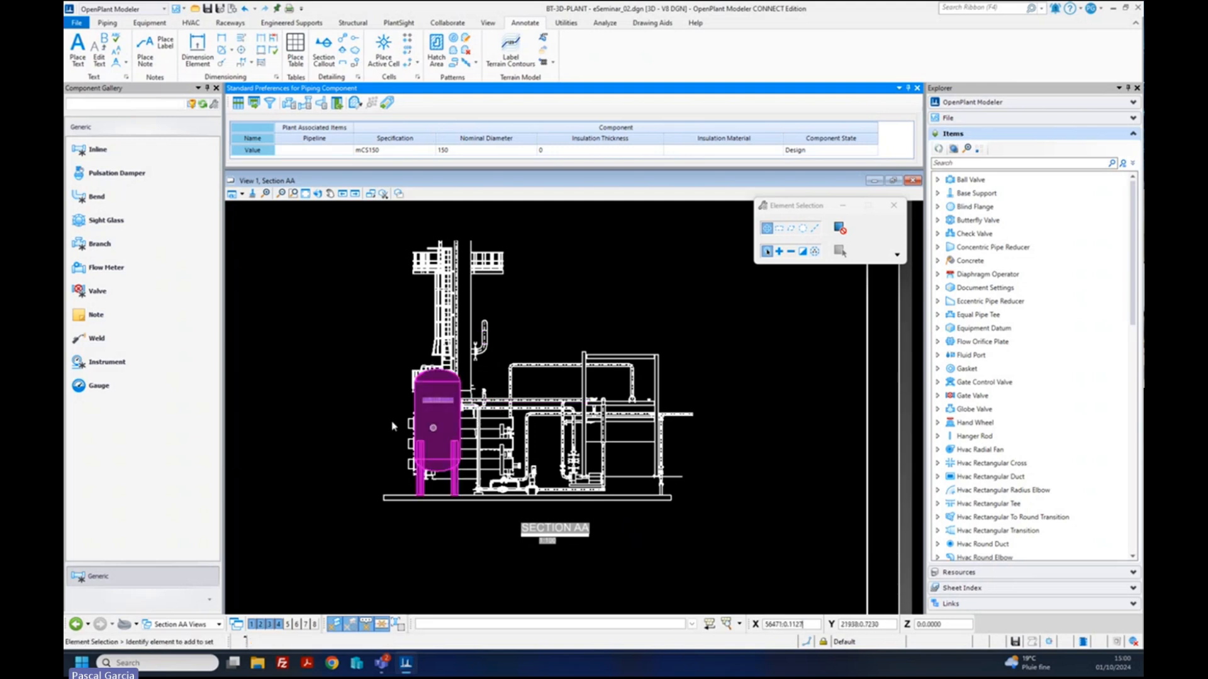
scroll(379, 415, up, 2)
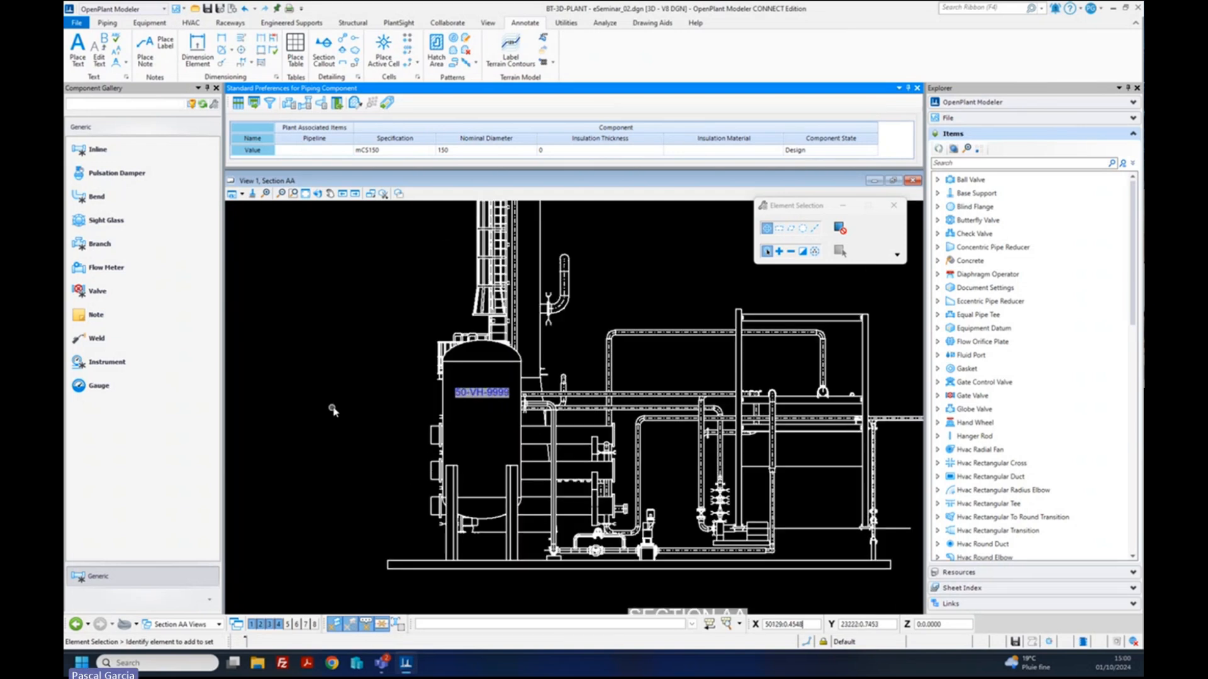
- Open View 2 next to View 1, tile both views and frame the SECTION AA drawing in View 1
click(269, 625)
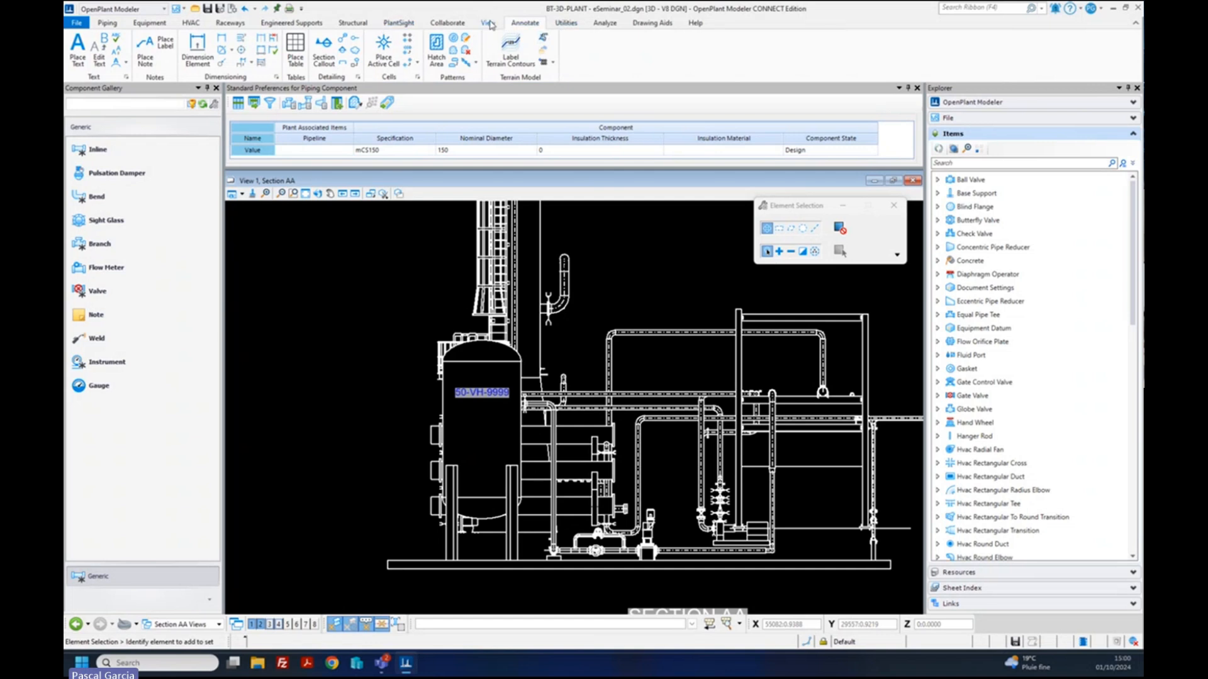
click(489, 23)
click(738, 45)
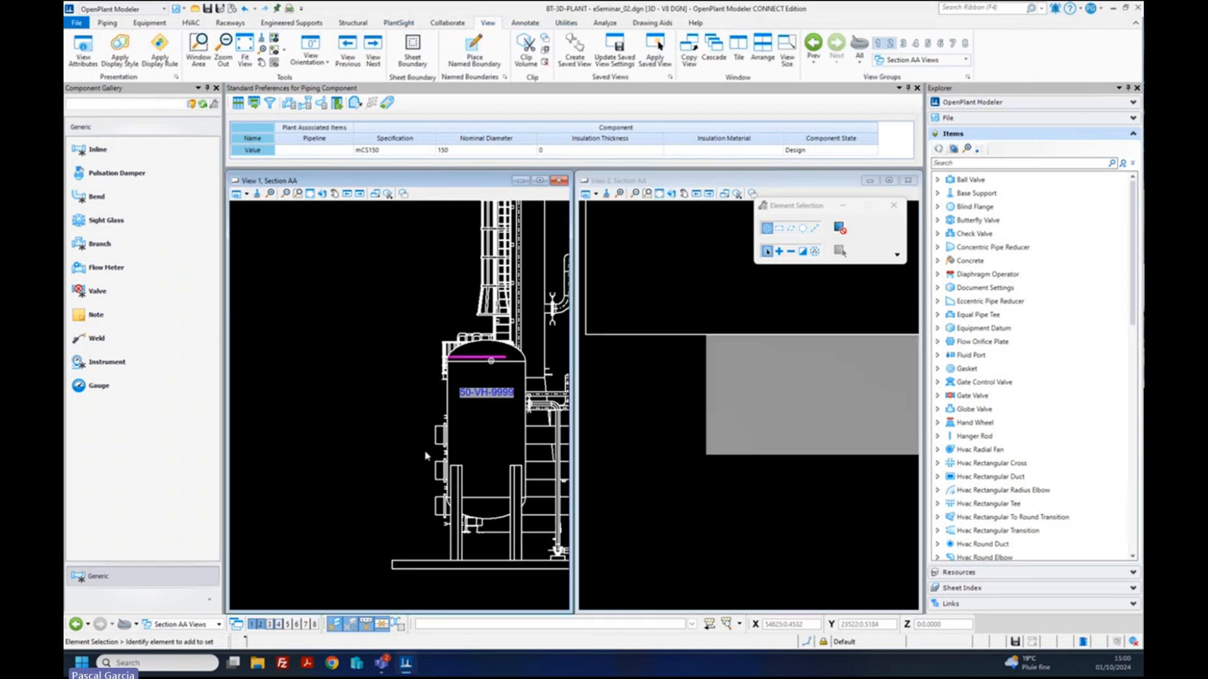
click(310, 194)
scroll(477, 450, up, 7)
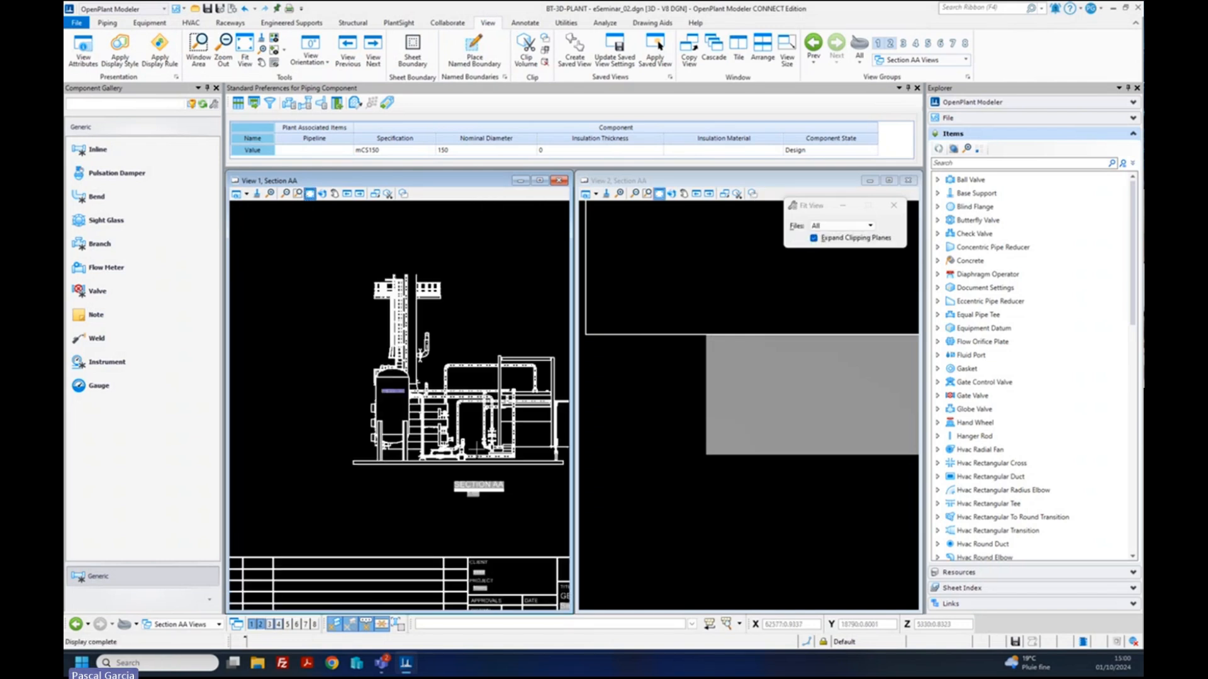
- Set the model of View 2 to Default and fit the 3D plant model in that view
click(596, 195)
click(692, 493)
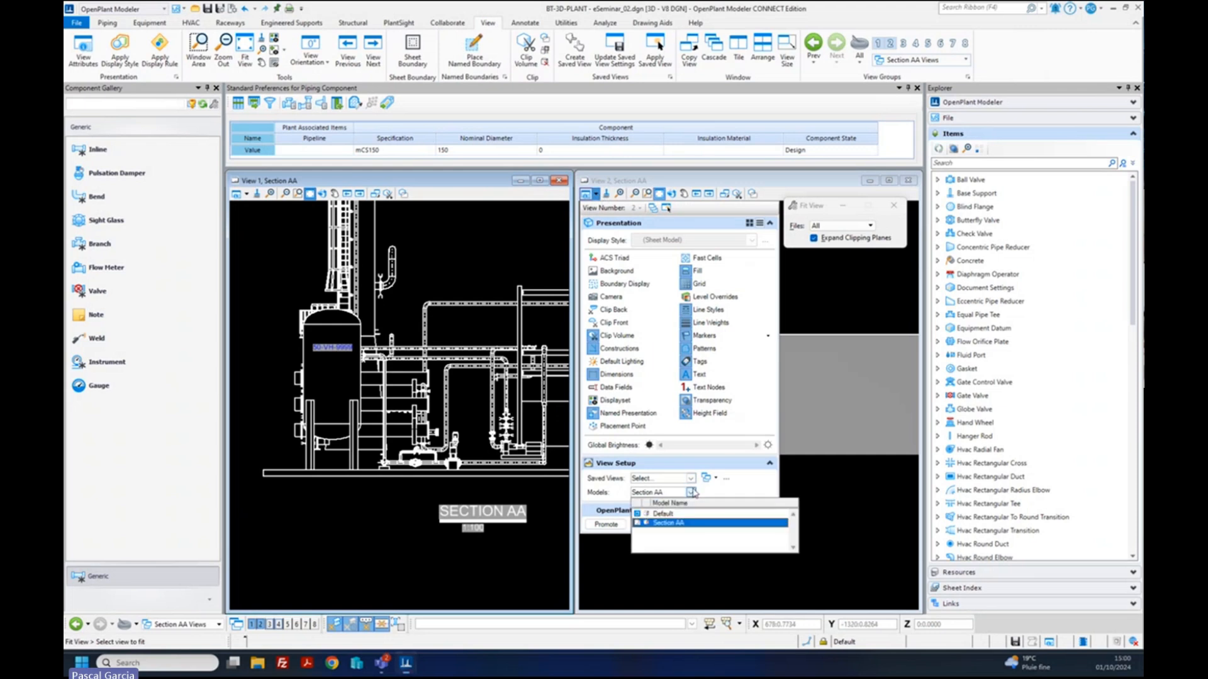
click(688, 515)
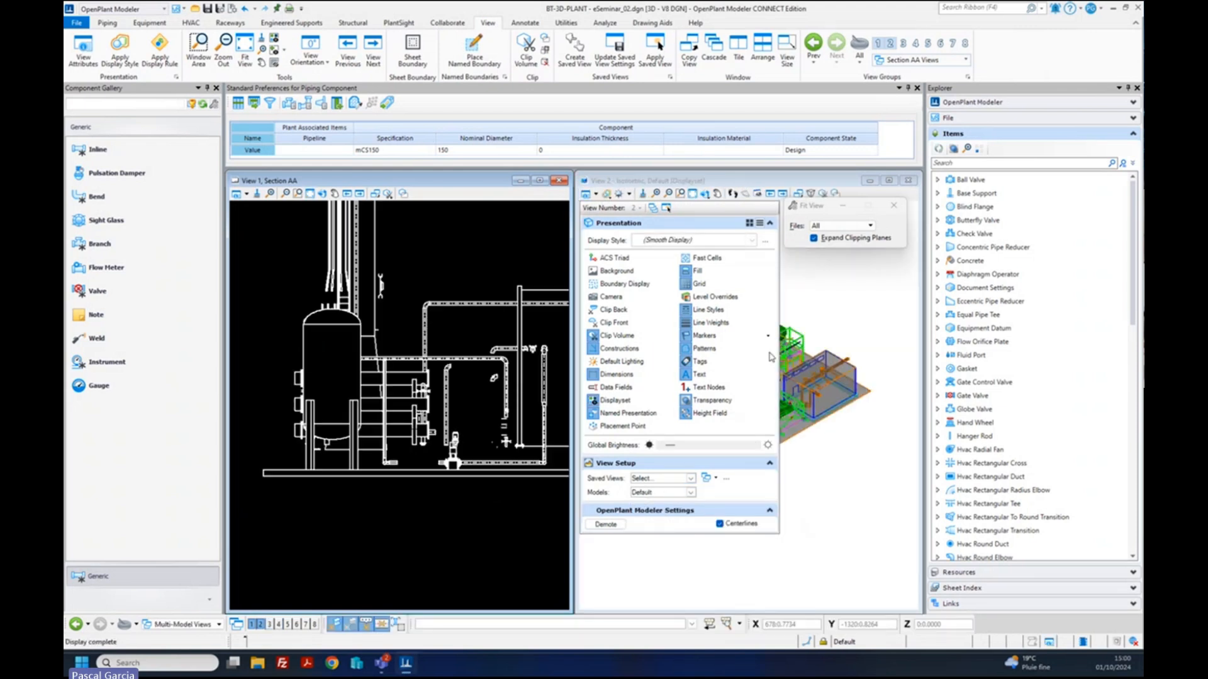
click(759, 185)
click(588, 517)
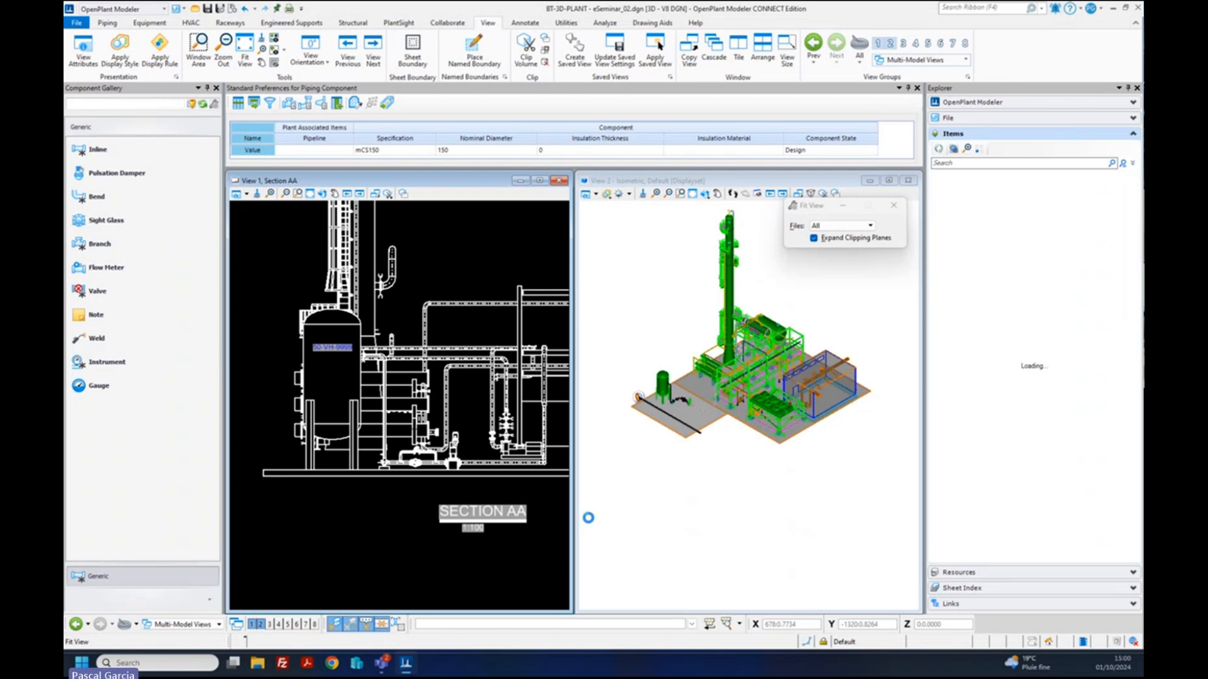
- Shorten the section callout's clip depth in the 3D view to just behind the vessel and its piping, and check the Section AA drawing
click(702, 436)
click(702, 435)
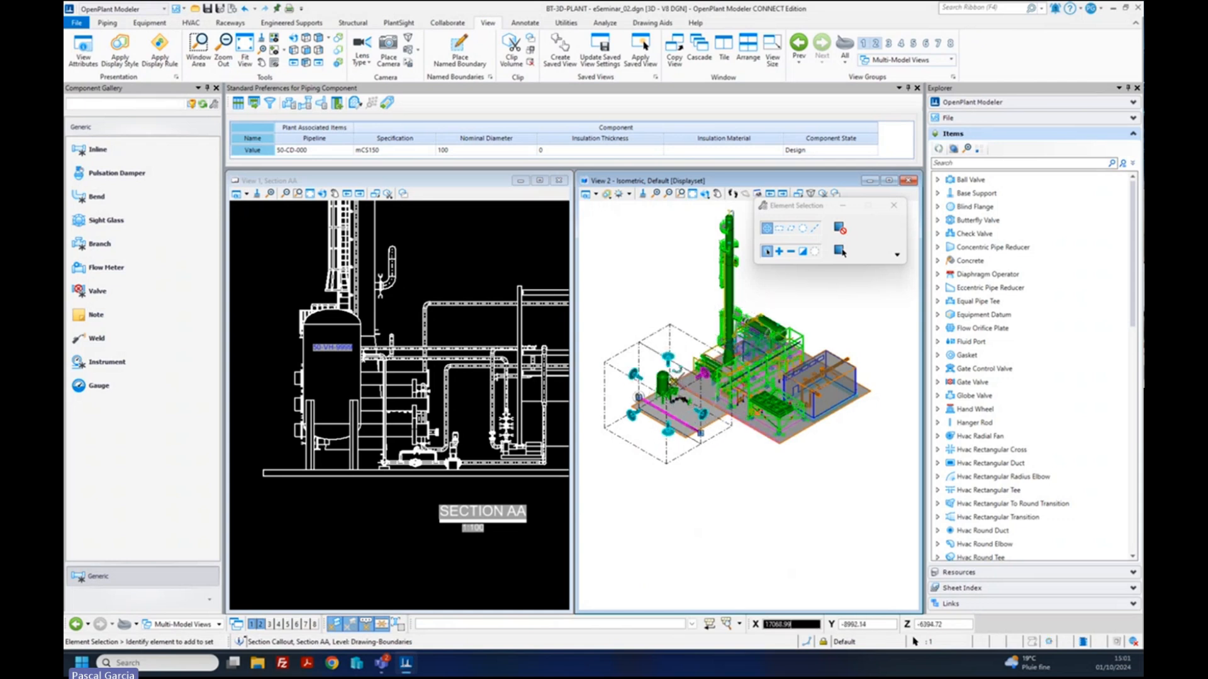
click(676, 380)
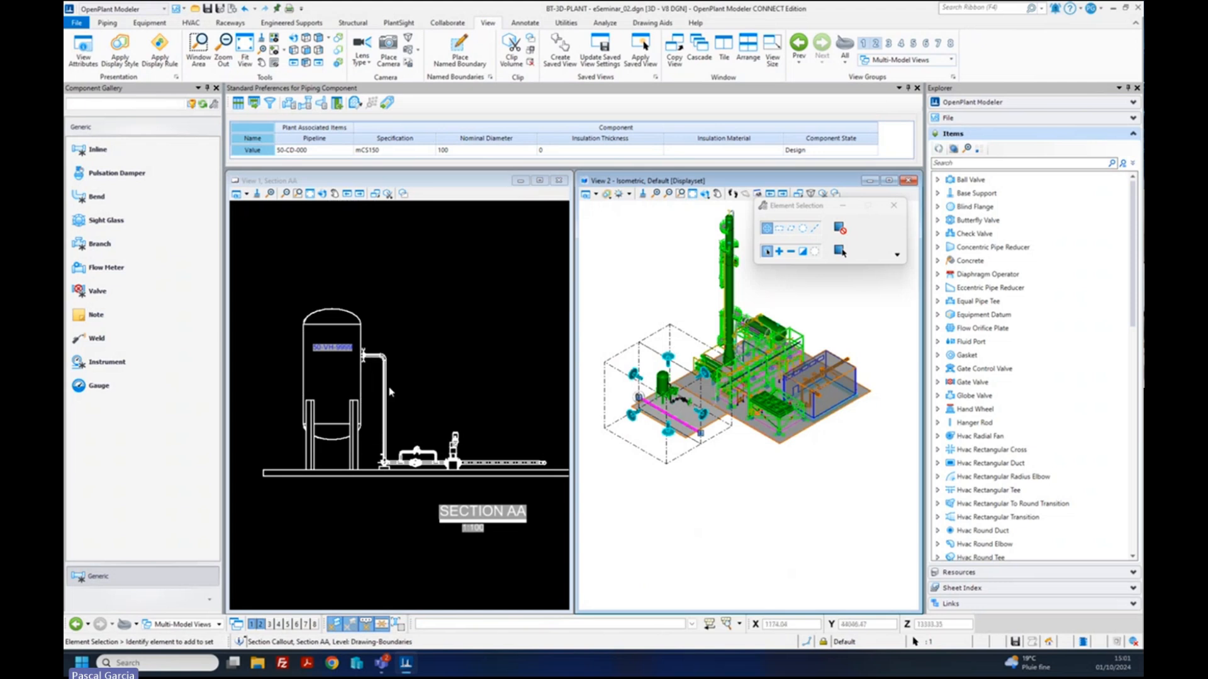
scroll(408, 486, down, 1)
scroll(409, 486, up, 3)
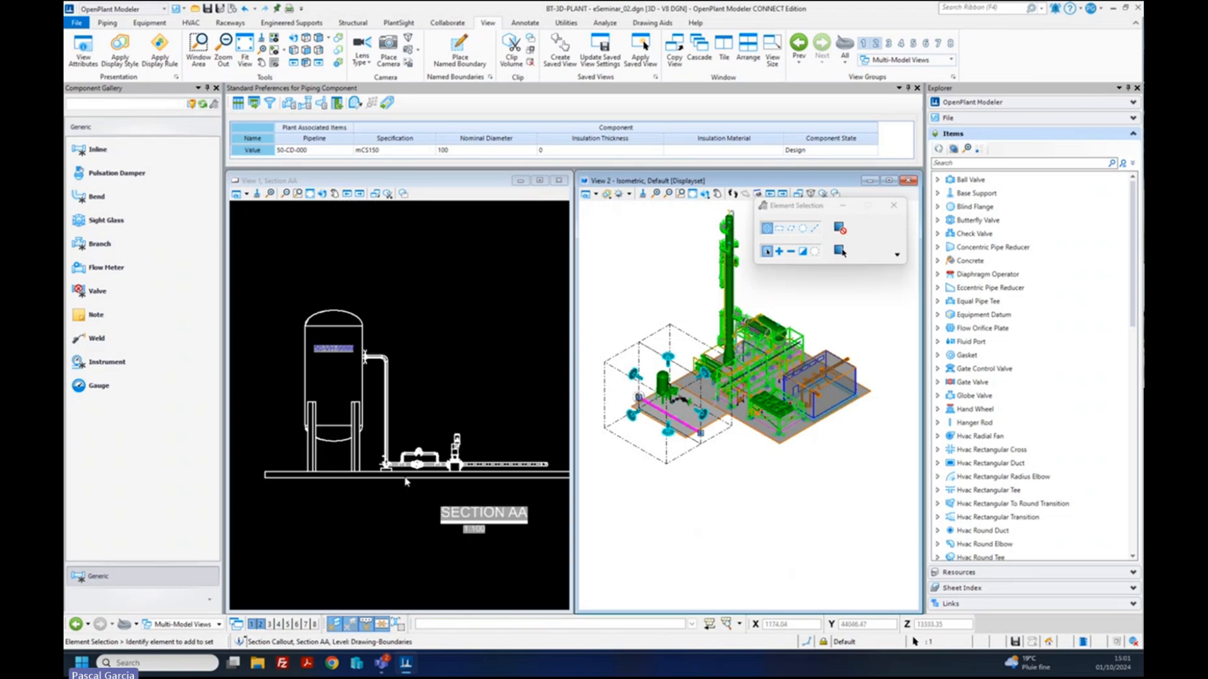
scroll(407, 385, down, 2)
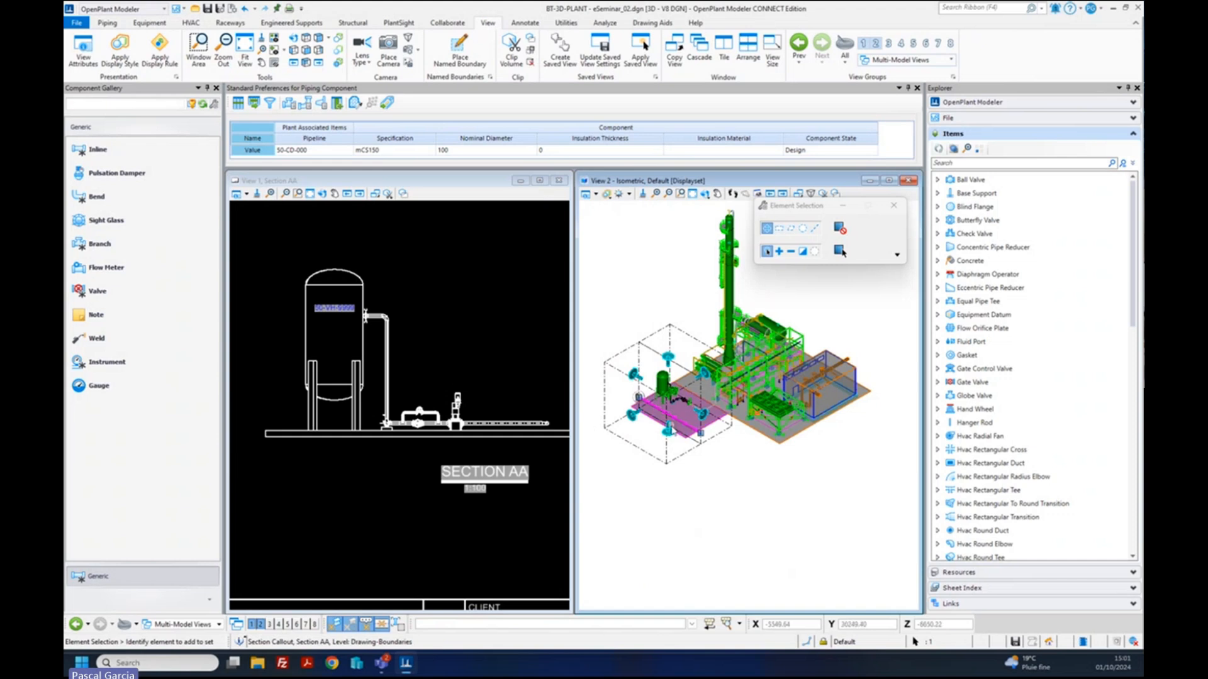
click(433, 294)
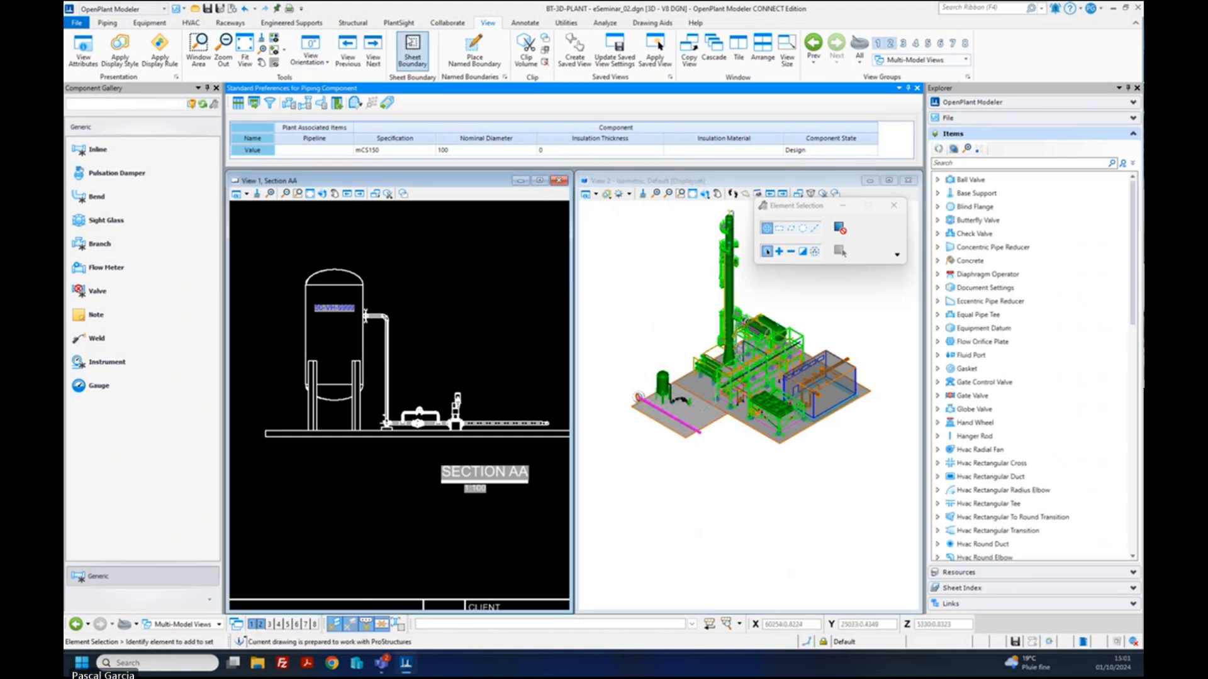
- Place an associated equipment label with the EQUIPMENT_TAG cell on the vessel in the Section AA drawing
click(524, 26)
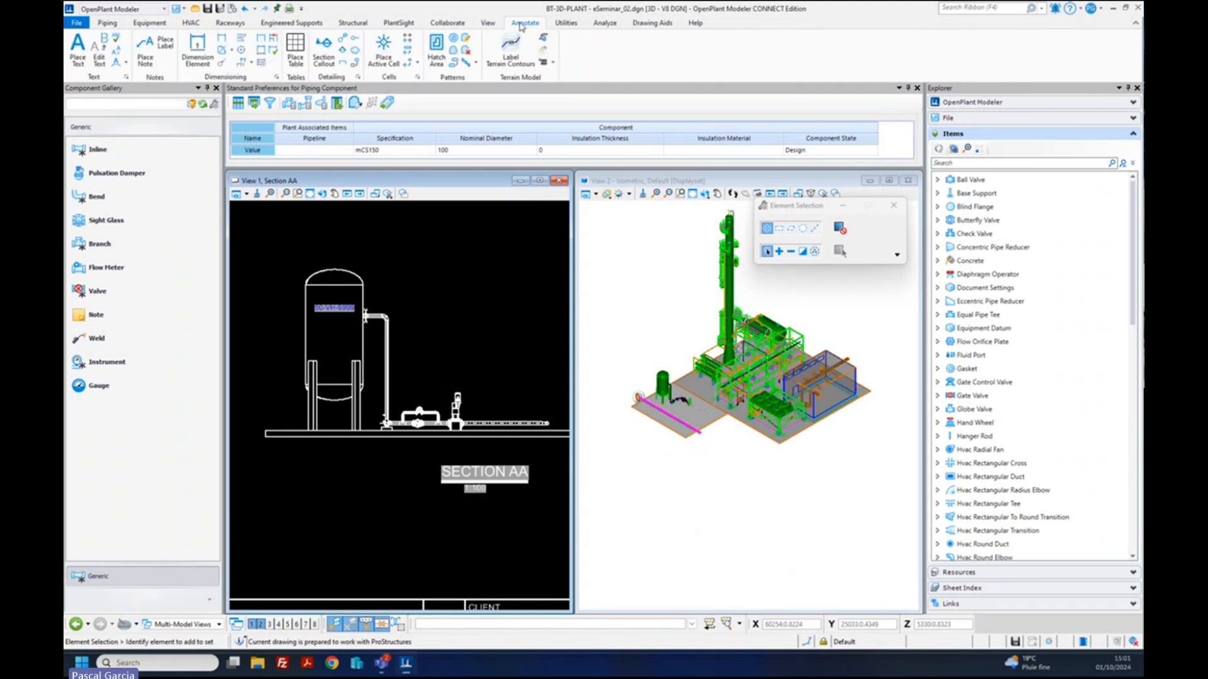
click(164, 51)
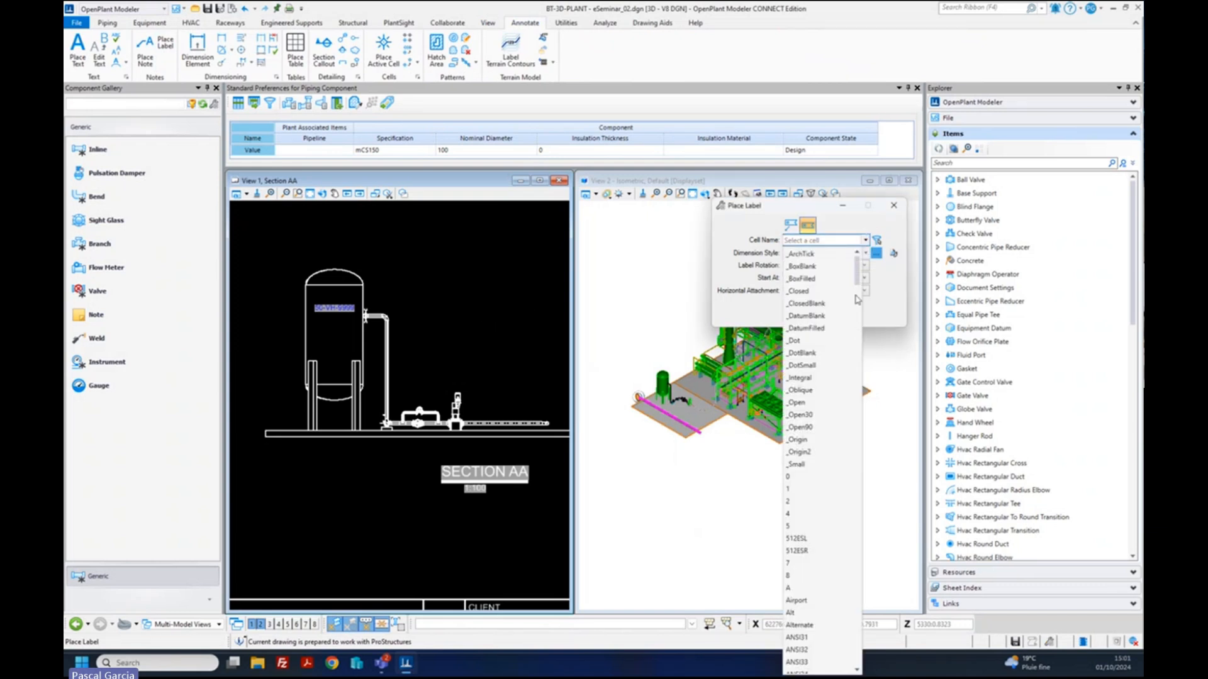
drag(857, 299, 879, 383)
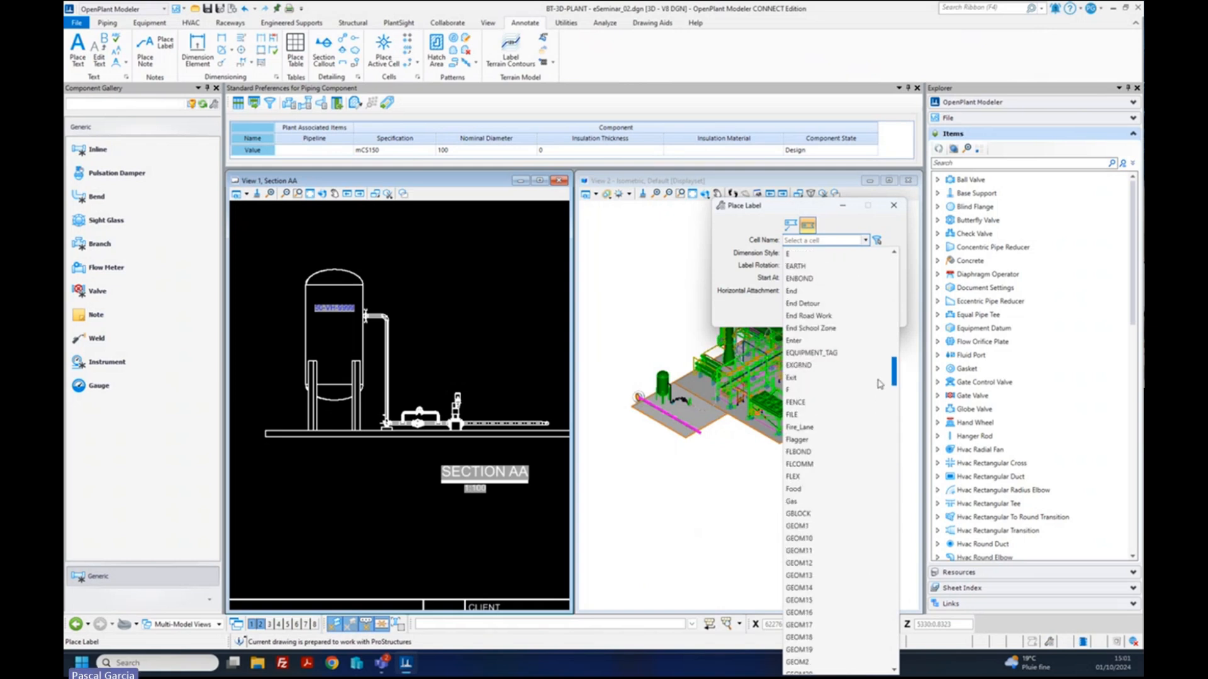
click(813, 354)
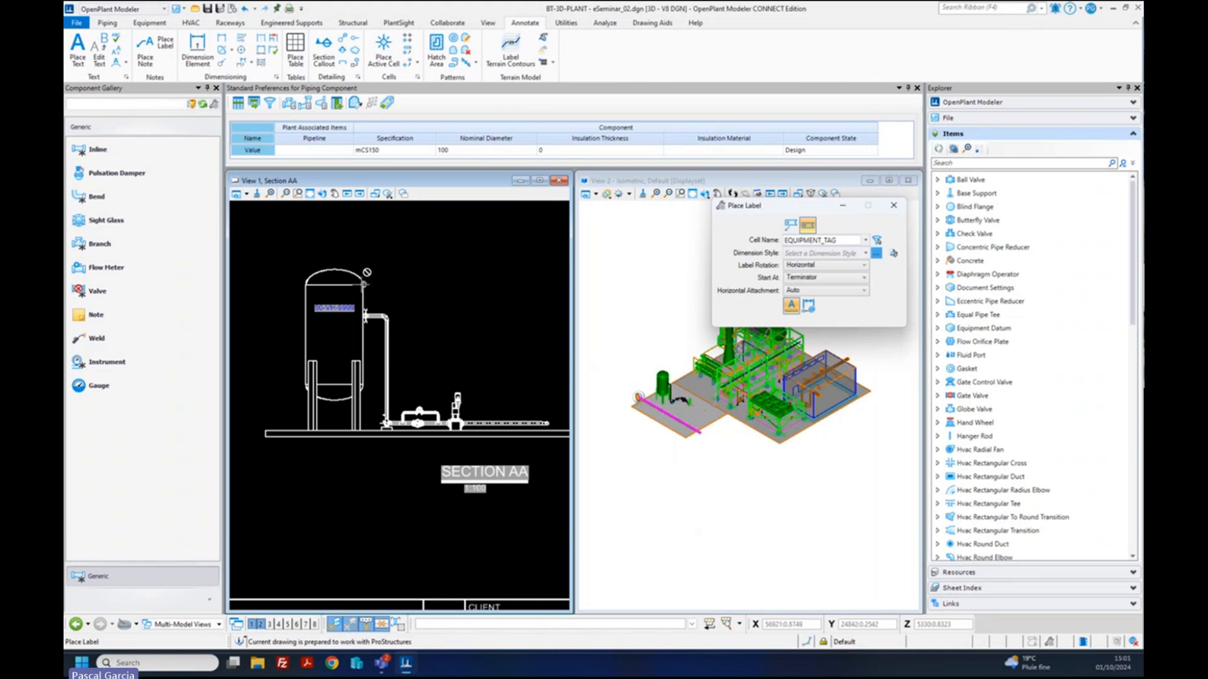
click(809, 306)
click(338, 286)
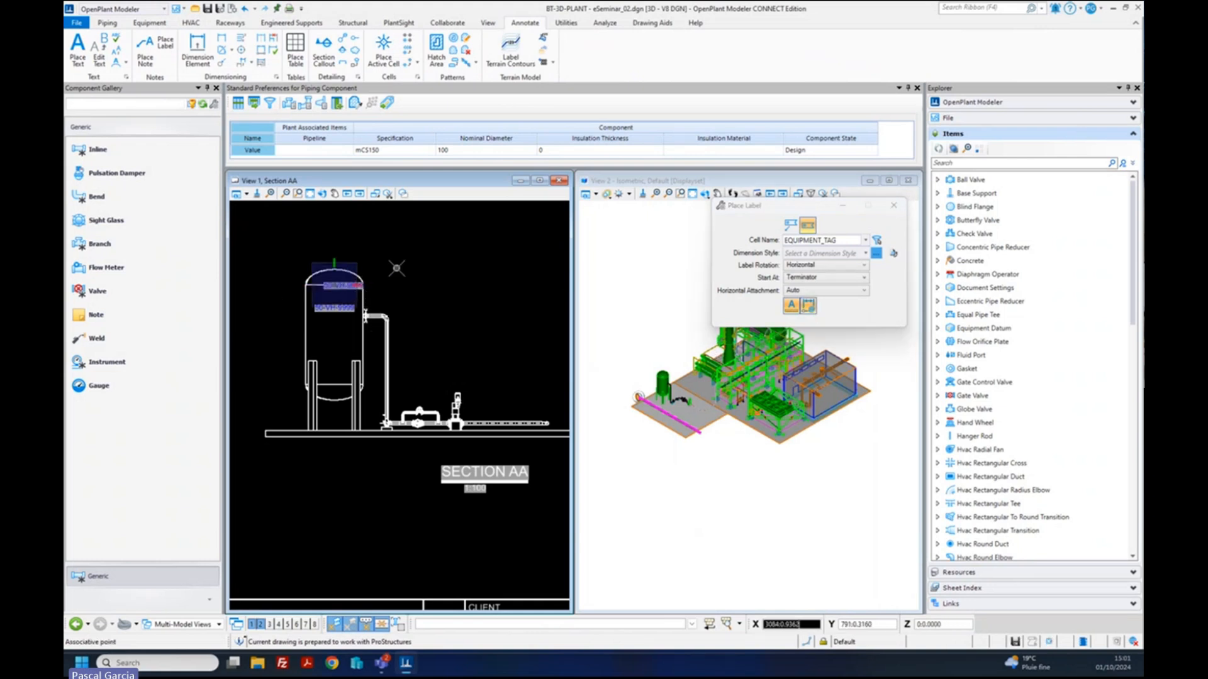
right_click(395, 269)
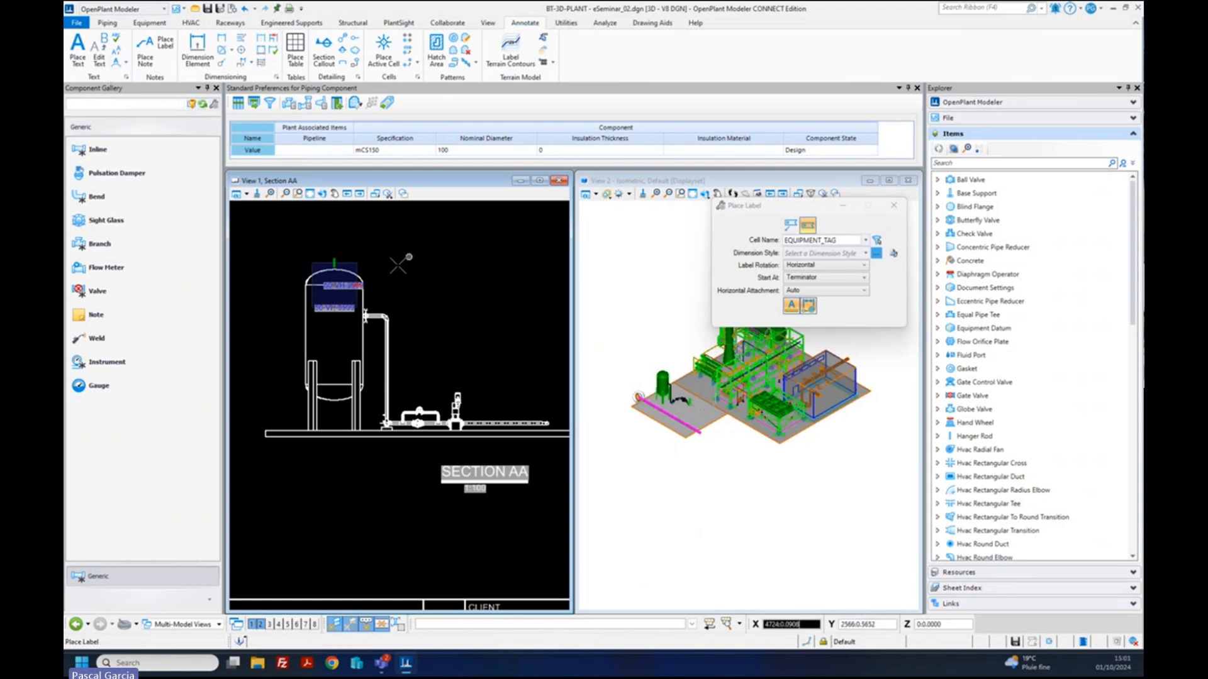
- Delete the older equipment tag below the new label on the vessel in Section AA
right_click(253, 235)
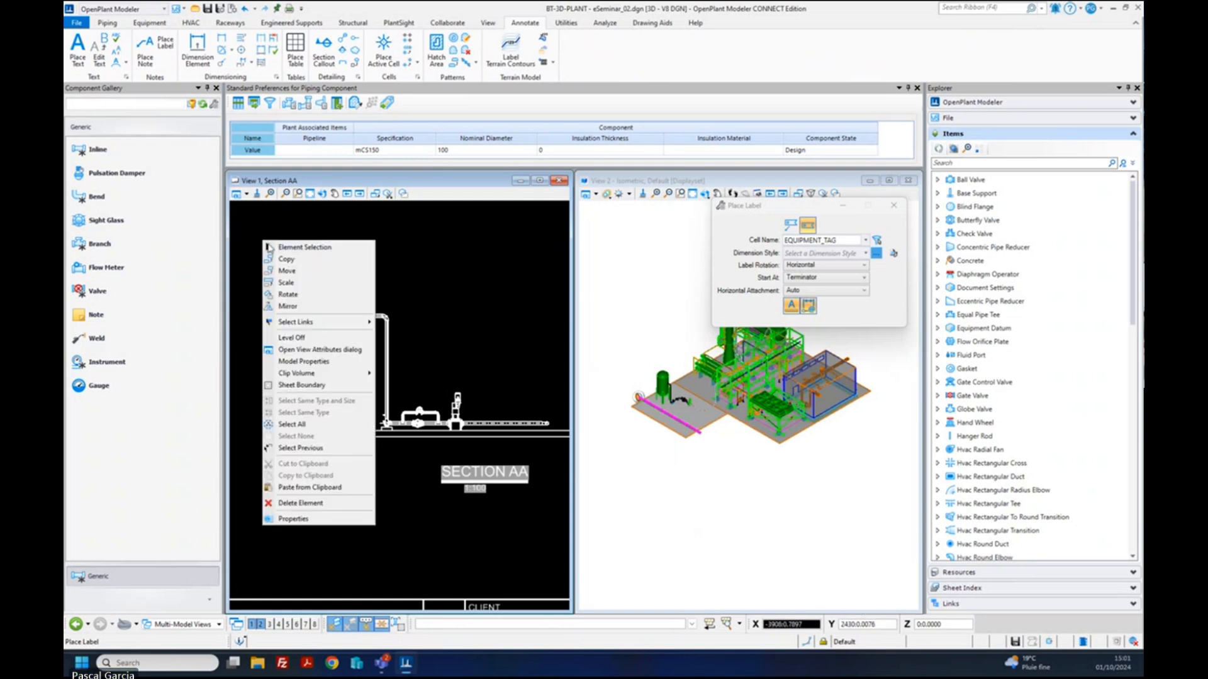
click(267, 242)
click(360, 318)
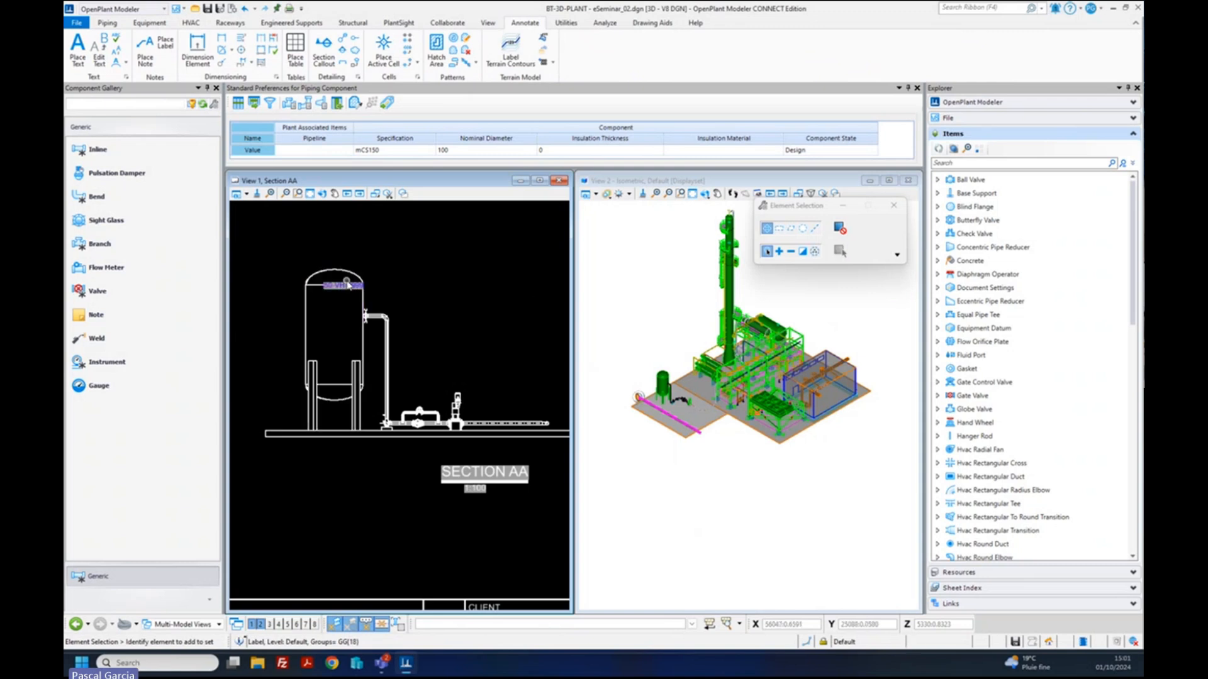
- Move the vessel's tag label from the shell to a position just above its top head in Section AA
scroll(346, 282, up, 2)
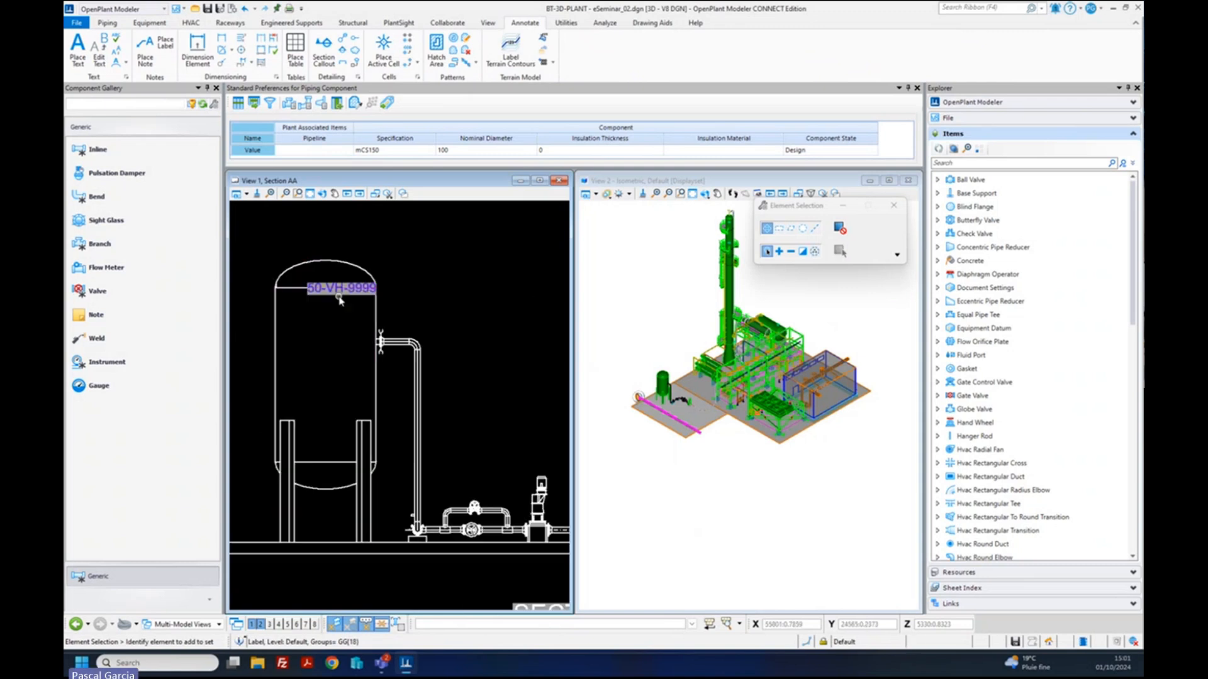
right_click(394, 281)
click(418, 300)
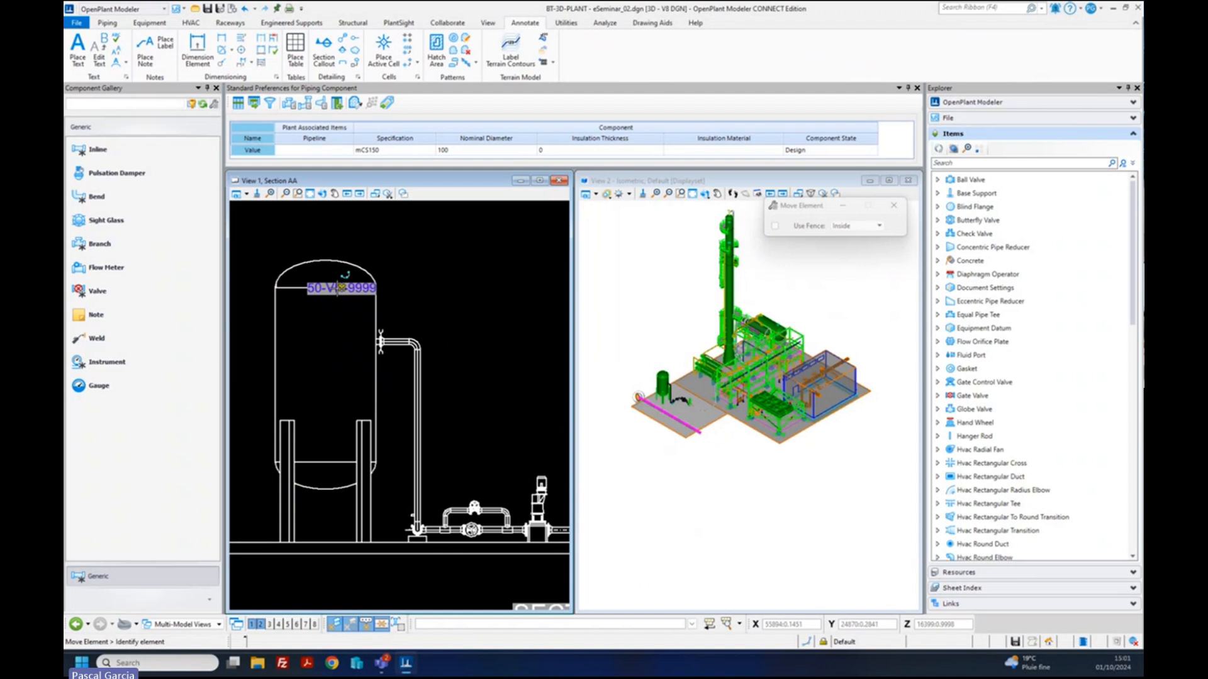
click(341, 288)
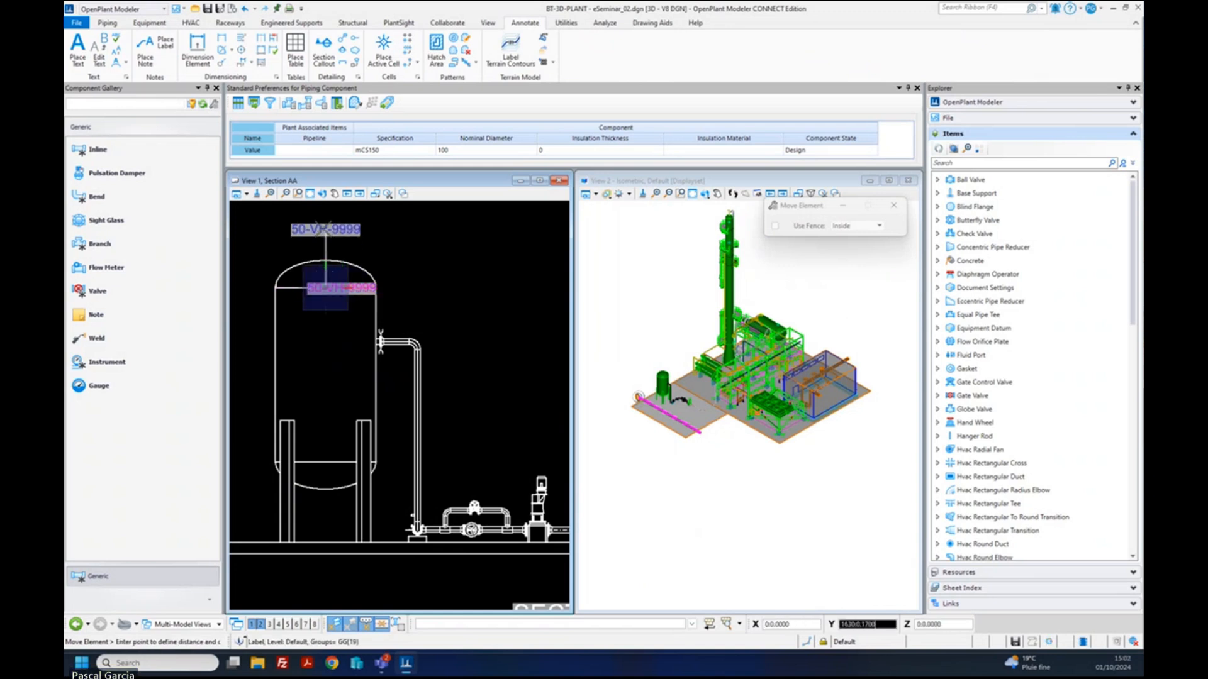
click(333, 229)
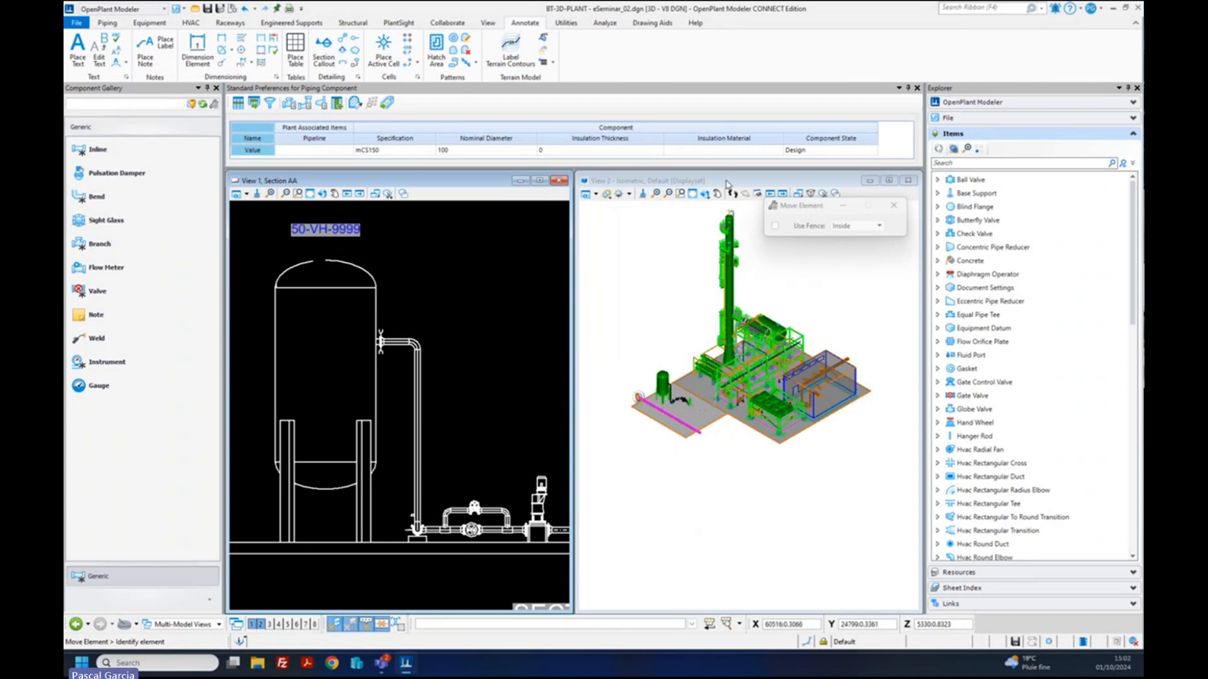
- Open vessel 50-VH-9999 for component modification from the 3D plant model in View 2
click(661, 380)
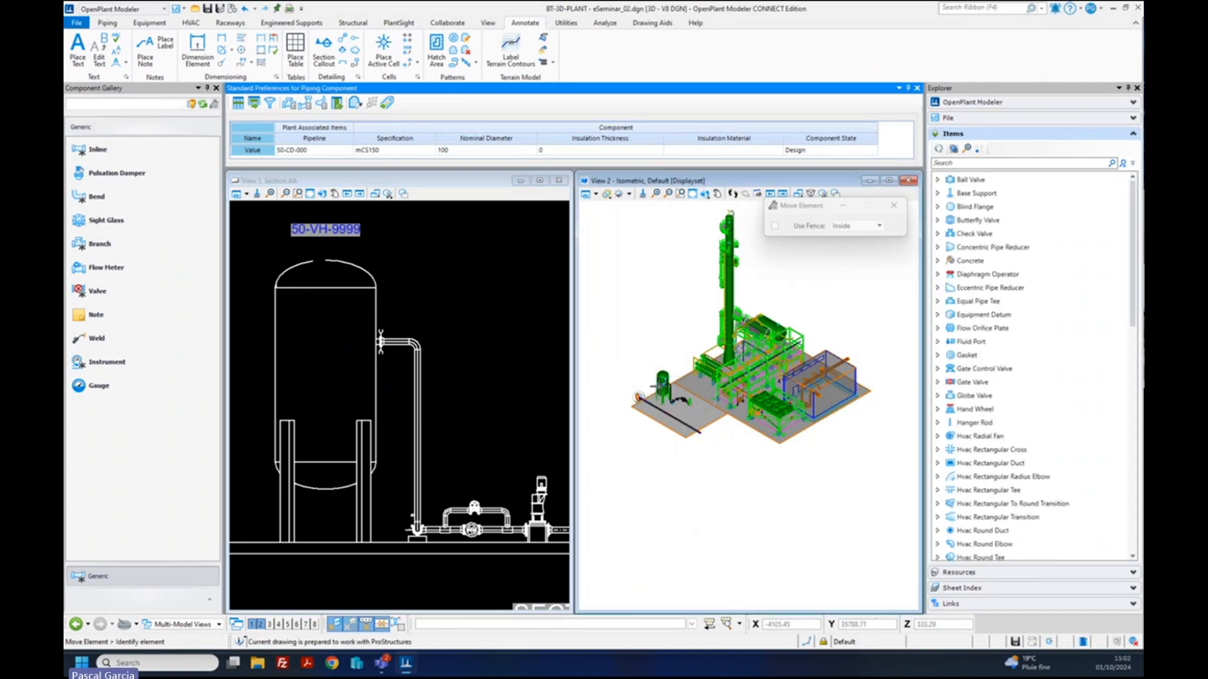
scroll(659, 387, up, 5)
right_click(712, 259)
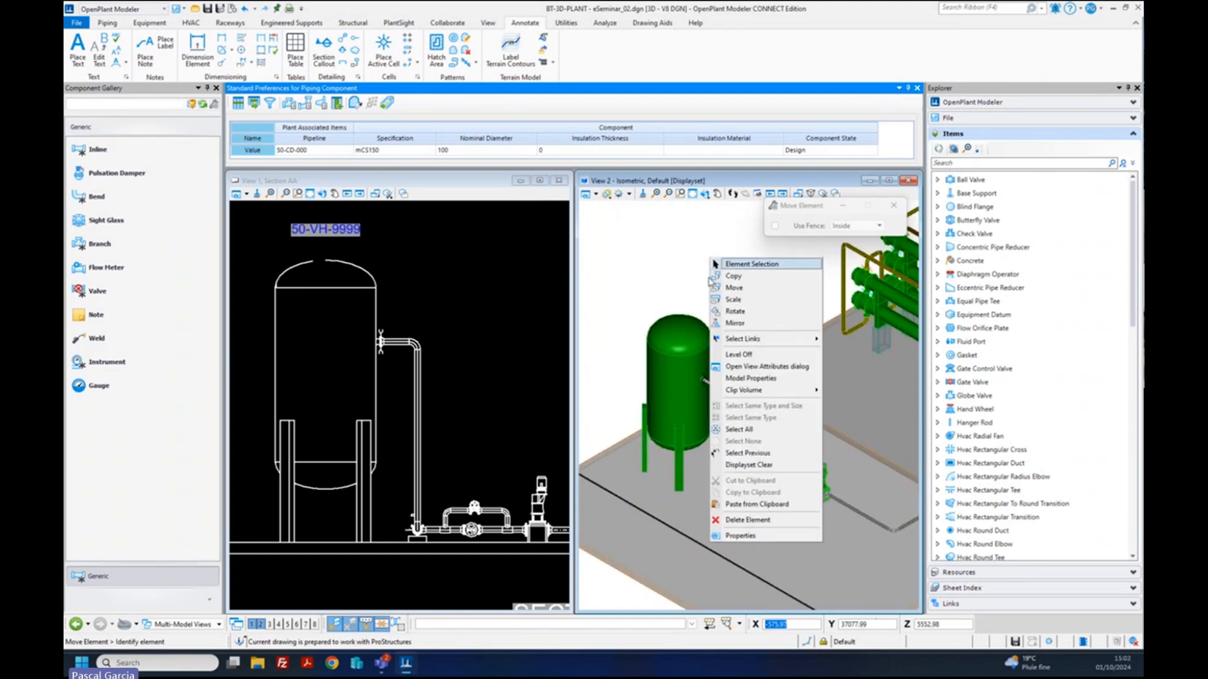
click(723, 264)
right_click(709, 333)
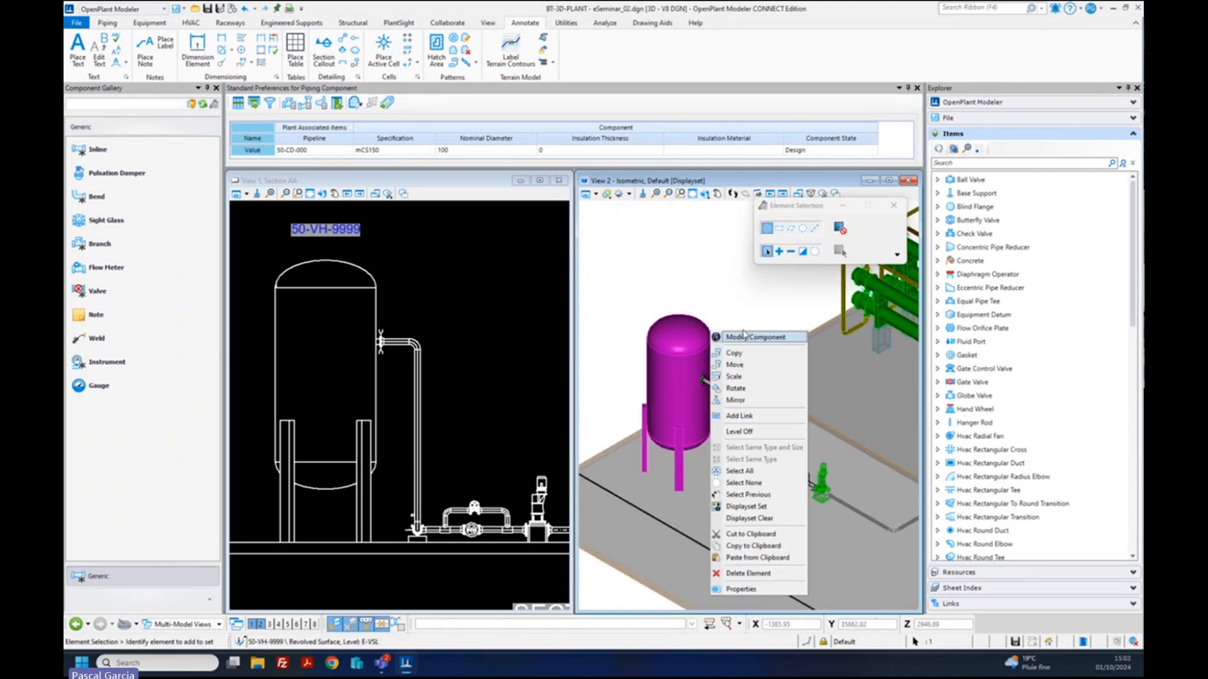
click(747, 339)
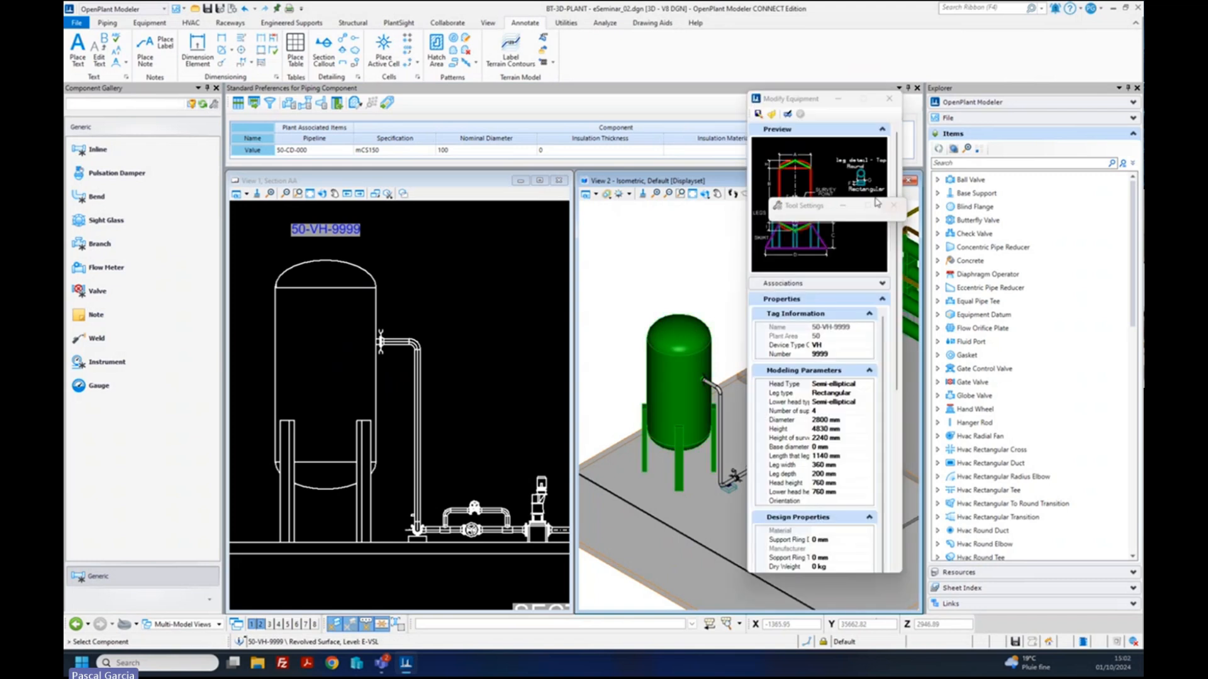
- Set the vessel's tag number to 333, apply the change to the equipment and close its properties
click(848, 355)
drag(848, 355, 687, 360)
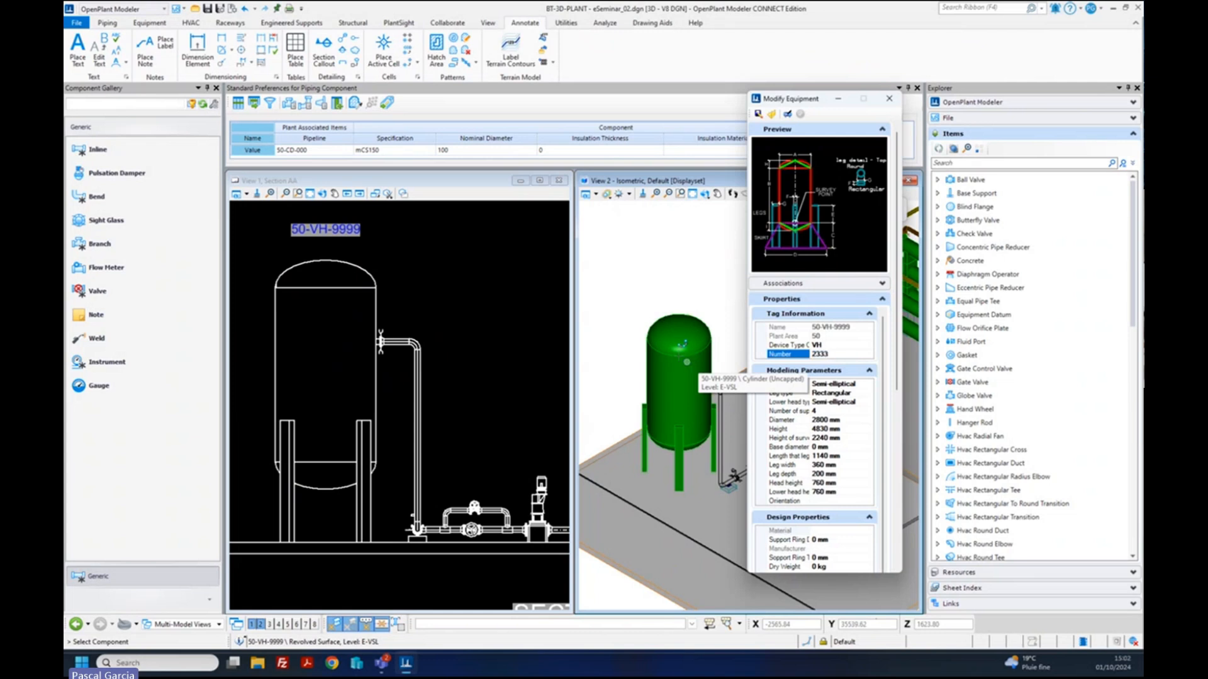
key(BackSpace)
key(BackSpace)
key(BackSpace)
text(33)
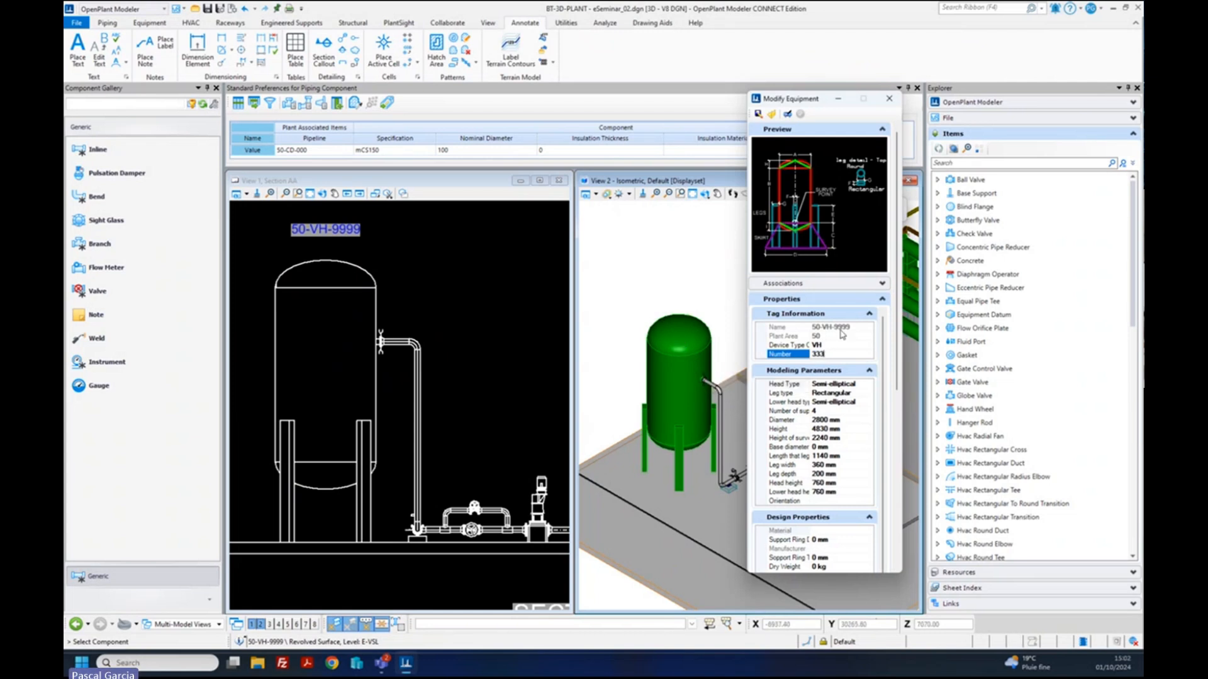
key(Return)
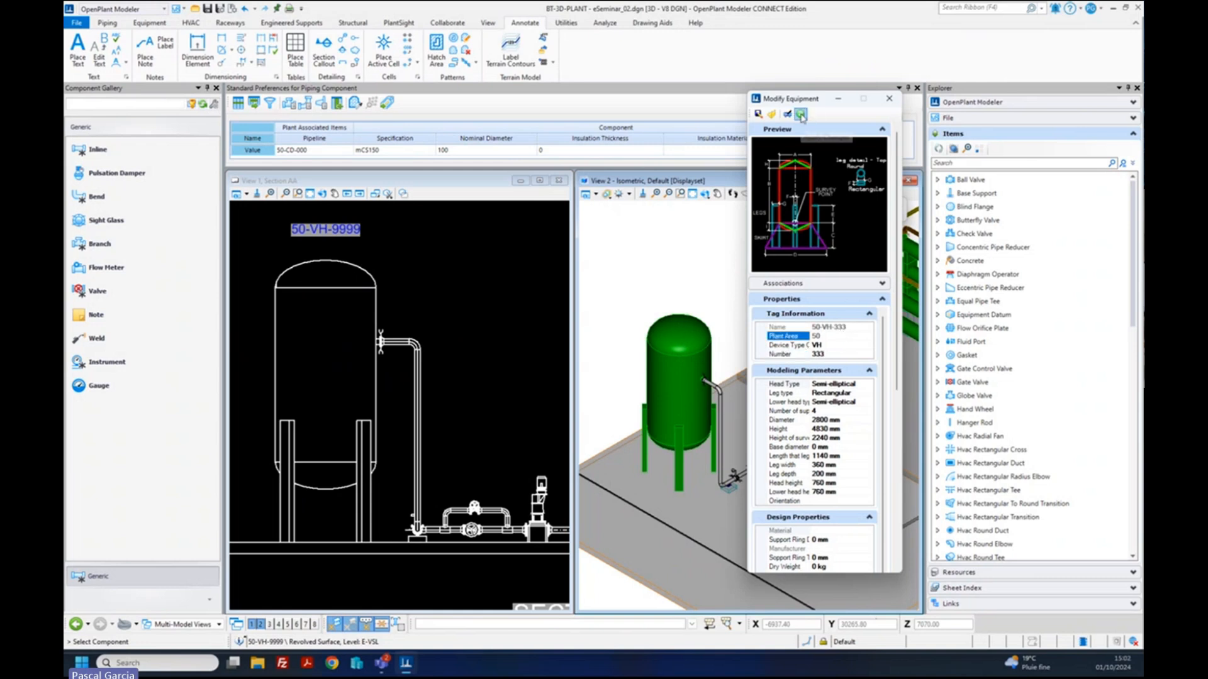
click(800, 115)
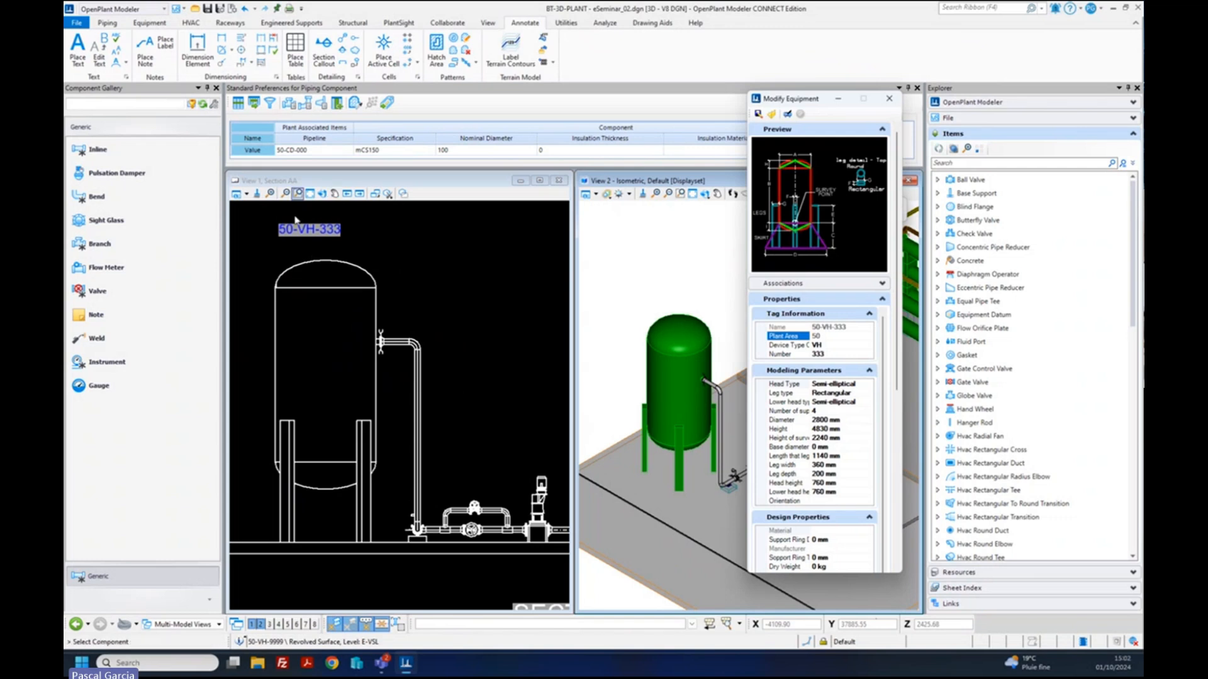
click(889, 99)
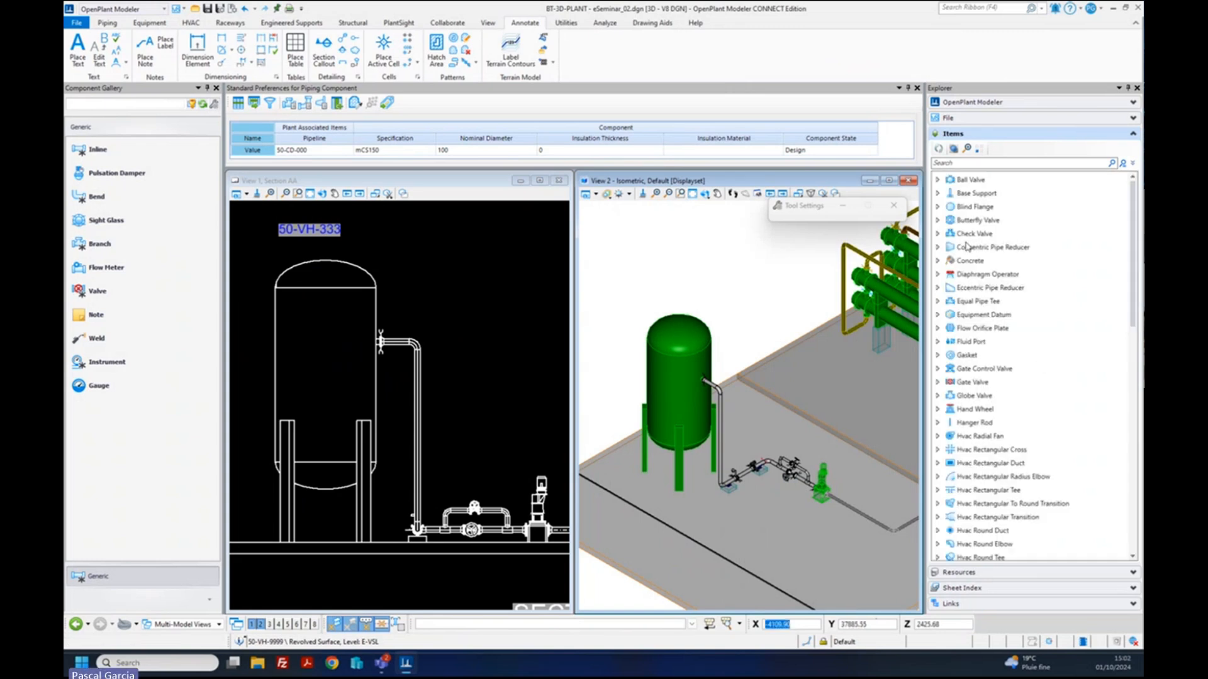
- Maximize View 2 and choose the BOM By Line Number piping report from the external reports
click(889, 181)
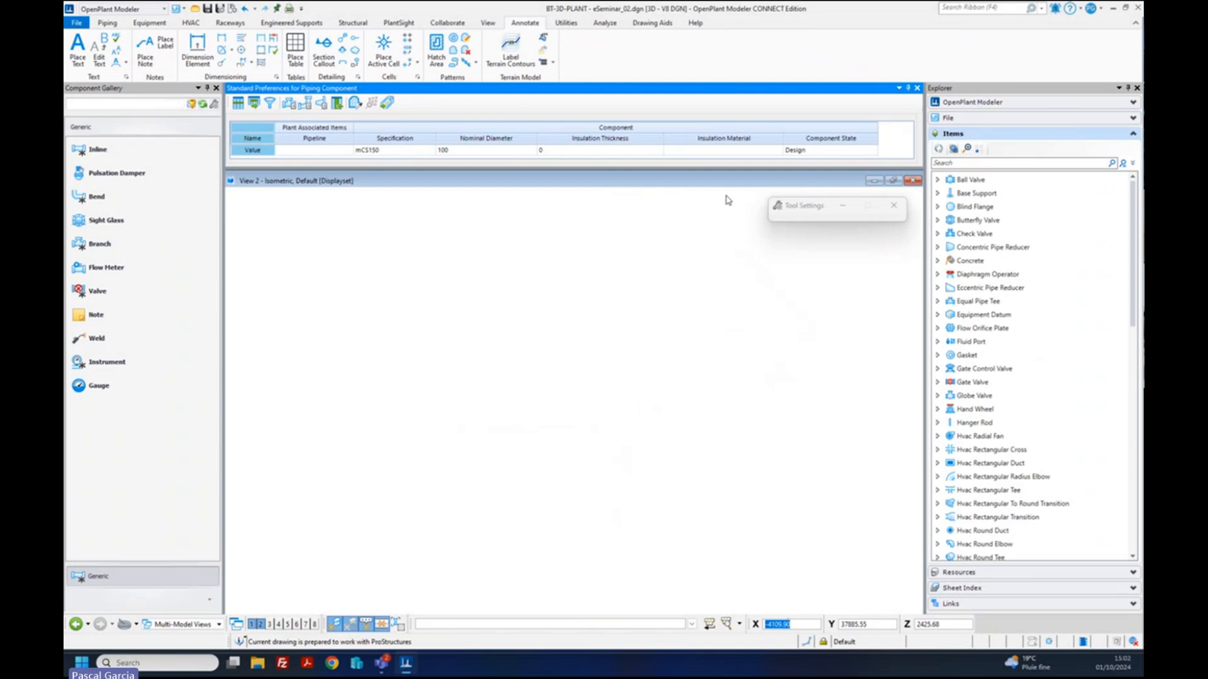
click(112, 23)
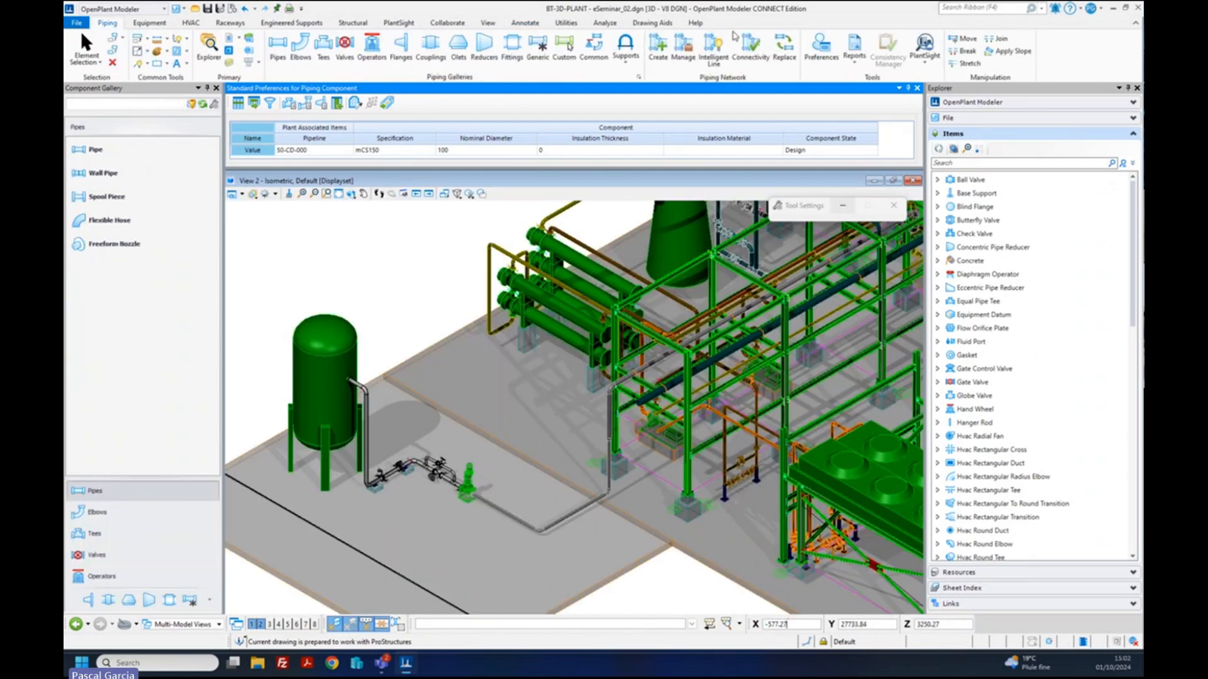
click(855, 50)
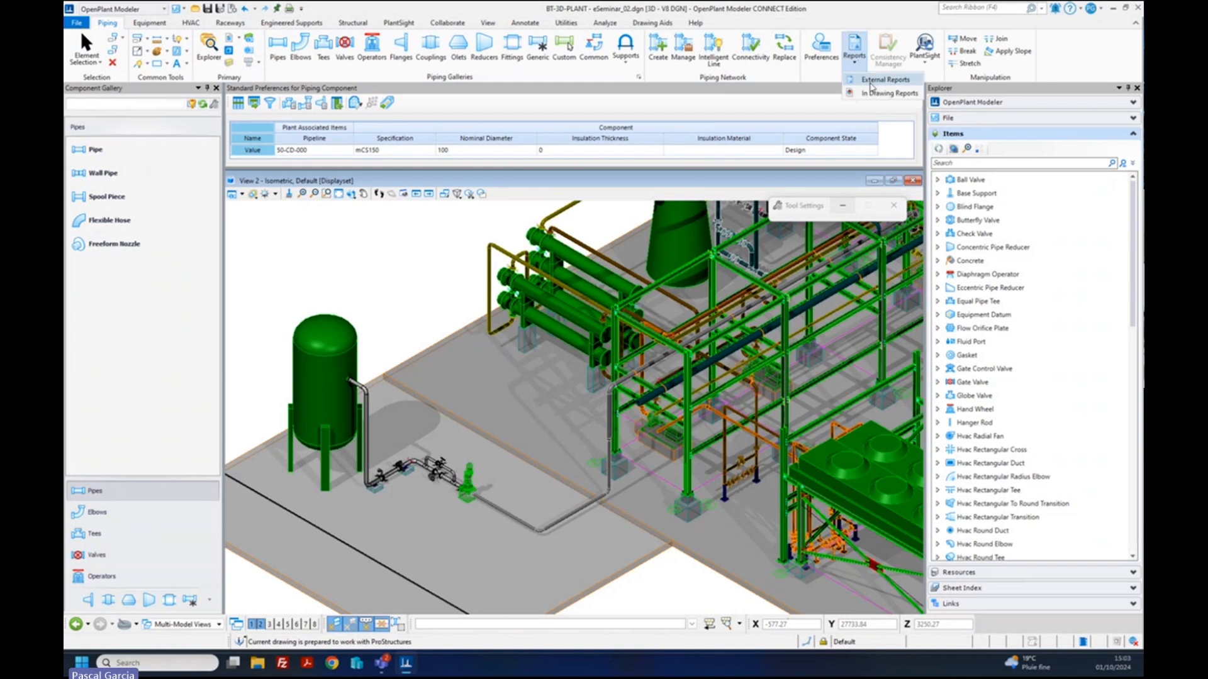
click(872, 81)
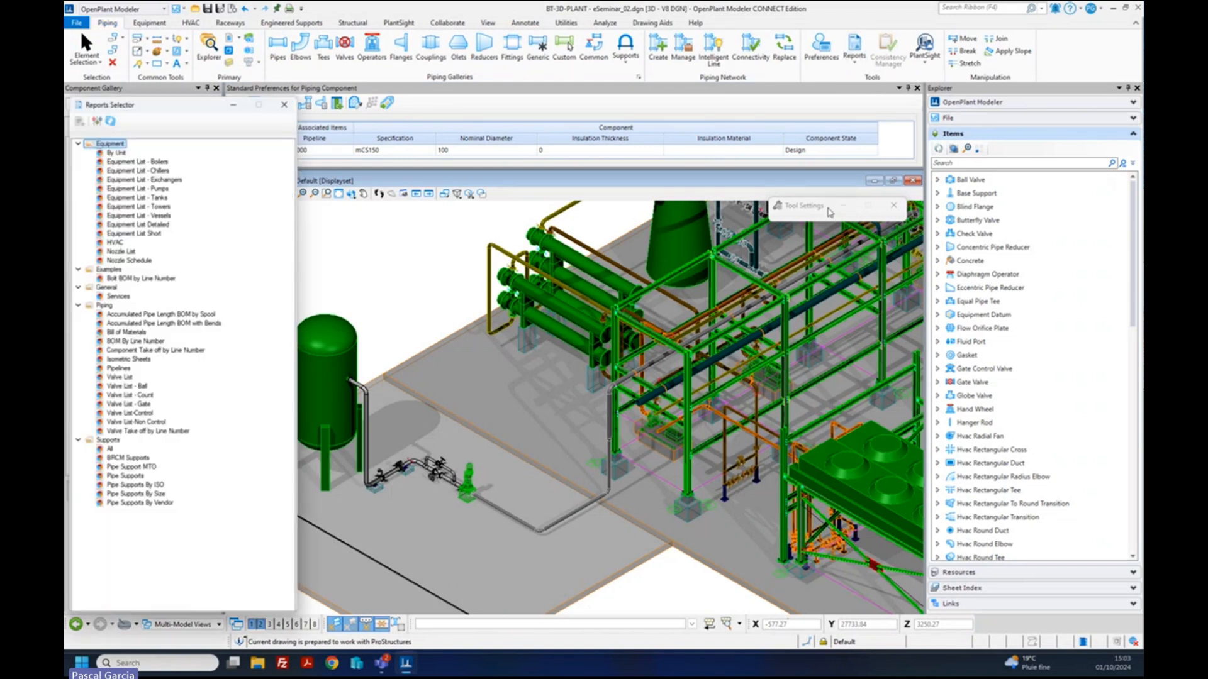
click(124, 341)
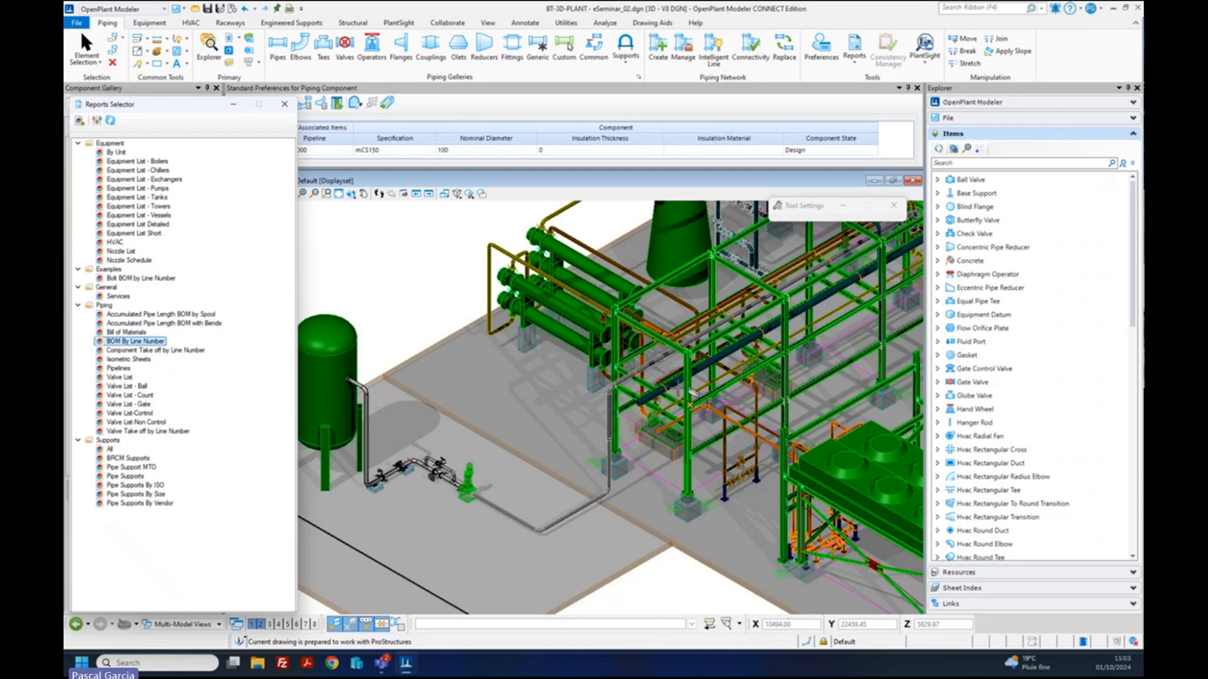
- Review the report options for selected elements and included references, and leave them without applying changes
mouse_move(688, 421)
click(96, 120)
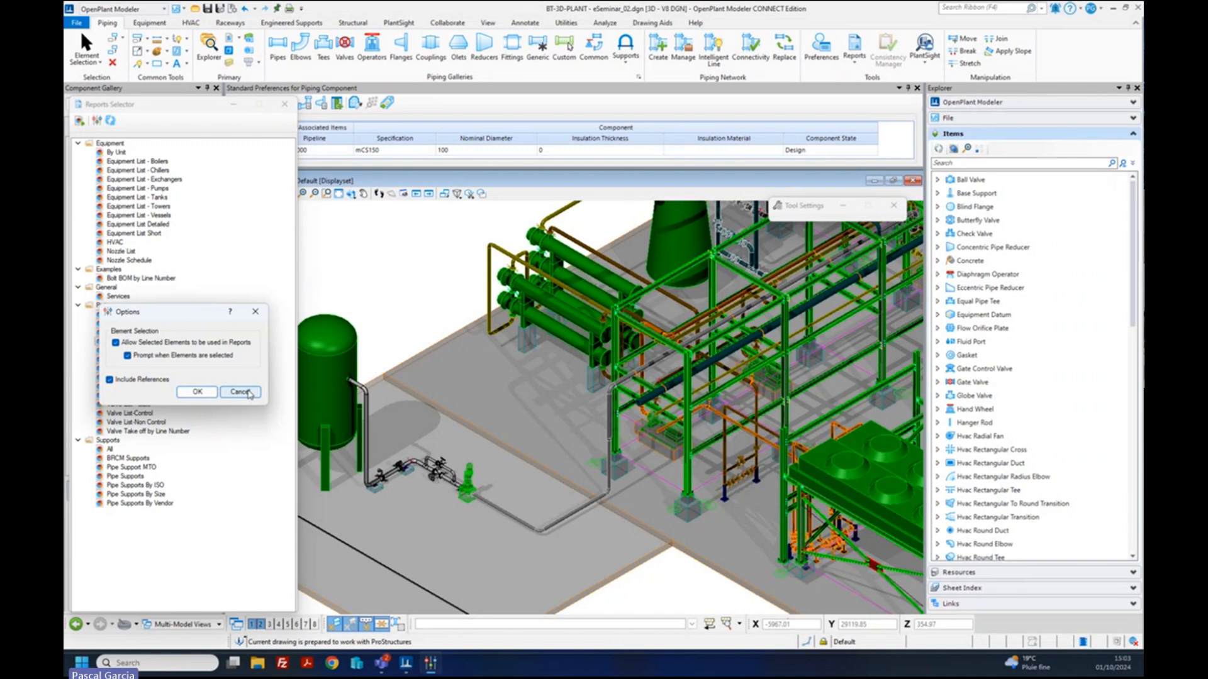
drag(190, 313, 304, 175)
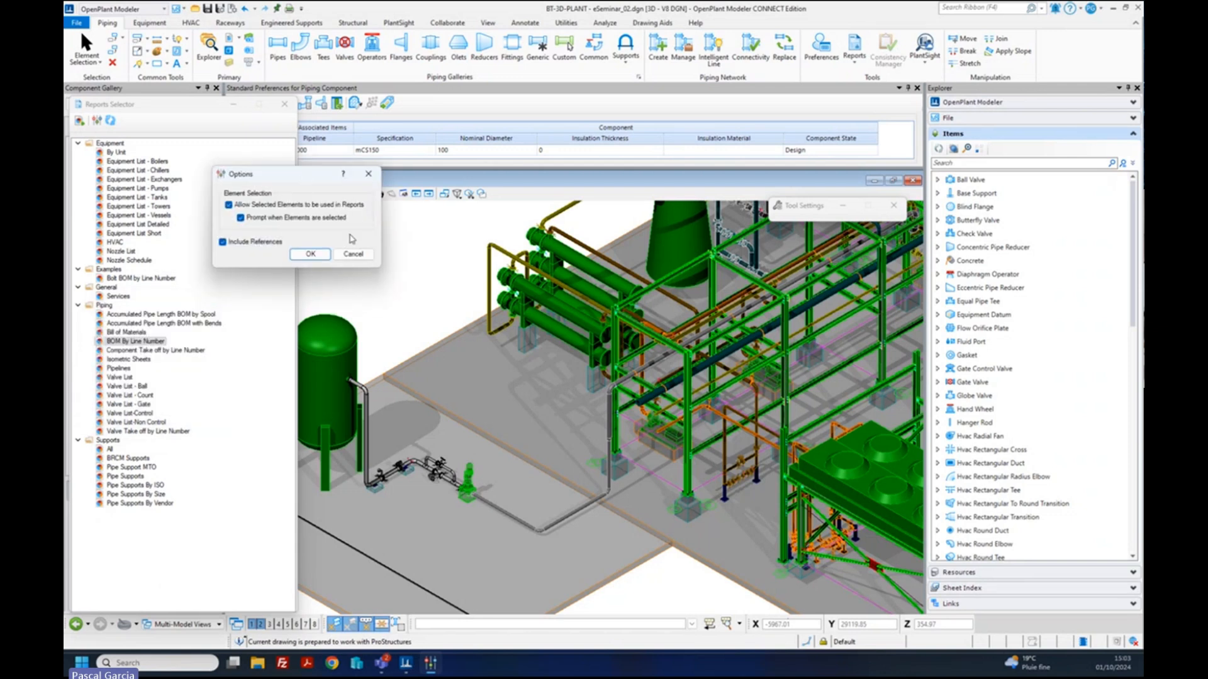
click(353, 254)
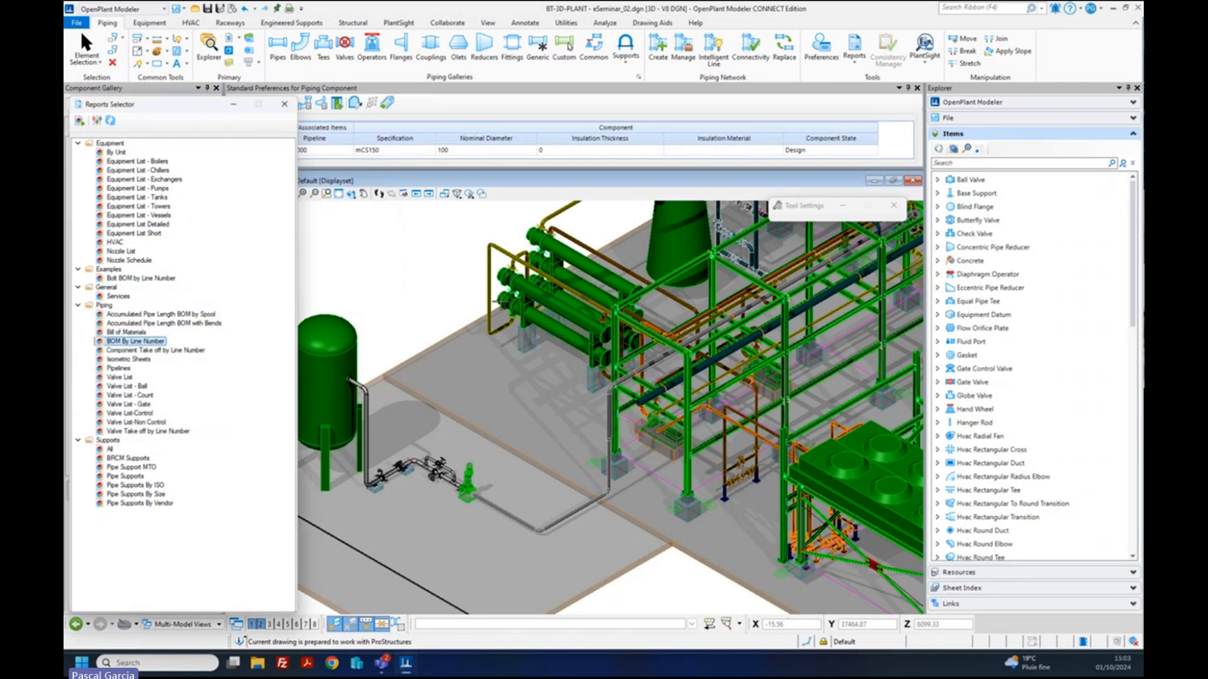
- Look through the model's item classes down to the end of the Items list
scroll(1041, 371, down, 6)
scroll(1041, 371, down, 9)
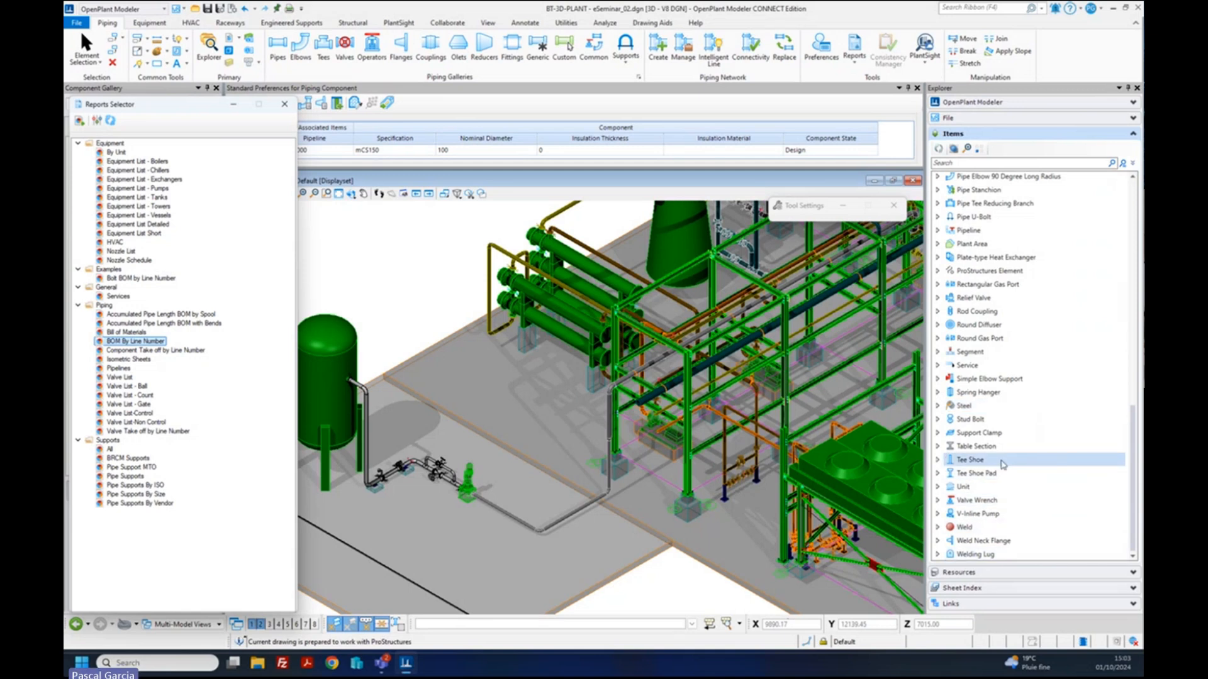
- Generate the BOM By Line Number report for pipeline 50-E-SEM-999, using the selected elements instead of the defined query
scroll(1002, 463, up, 3)
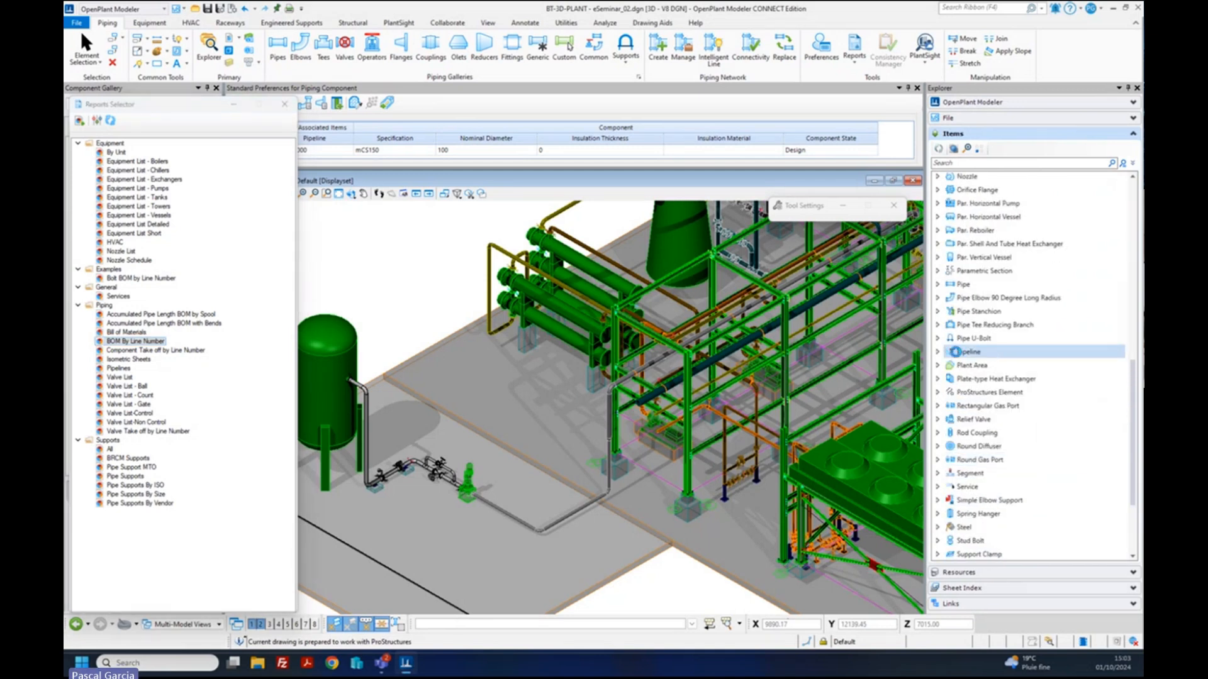
click(953, 351)
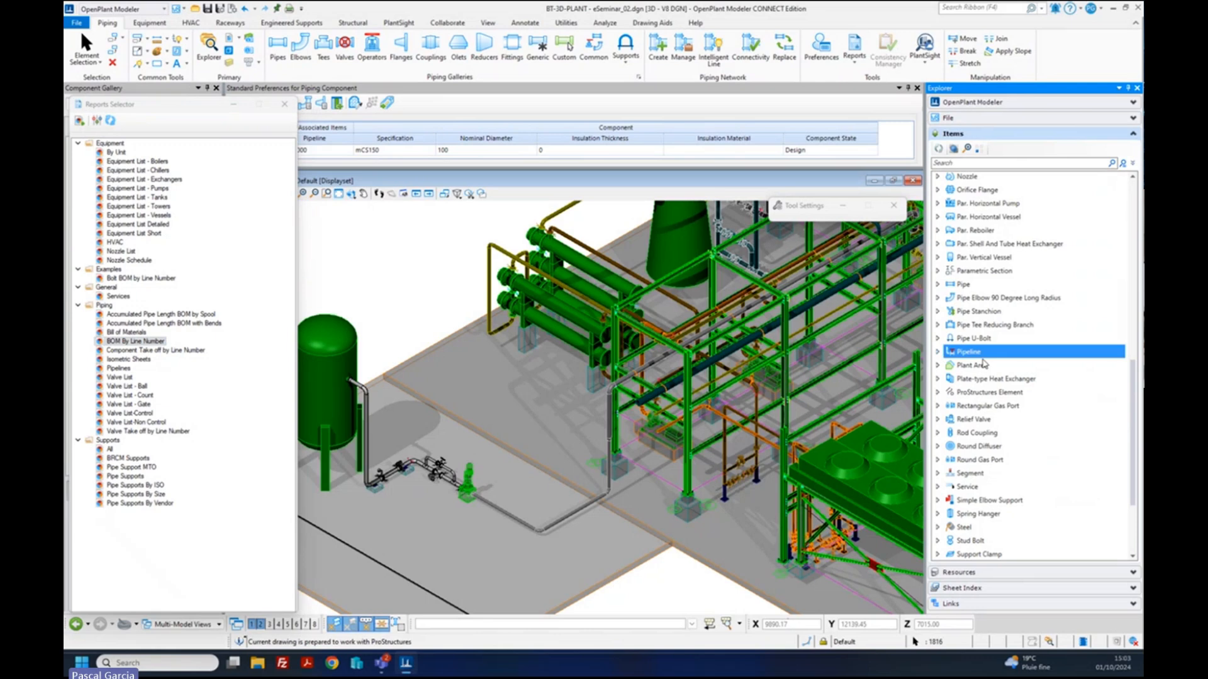
click(985, 378)
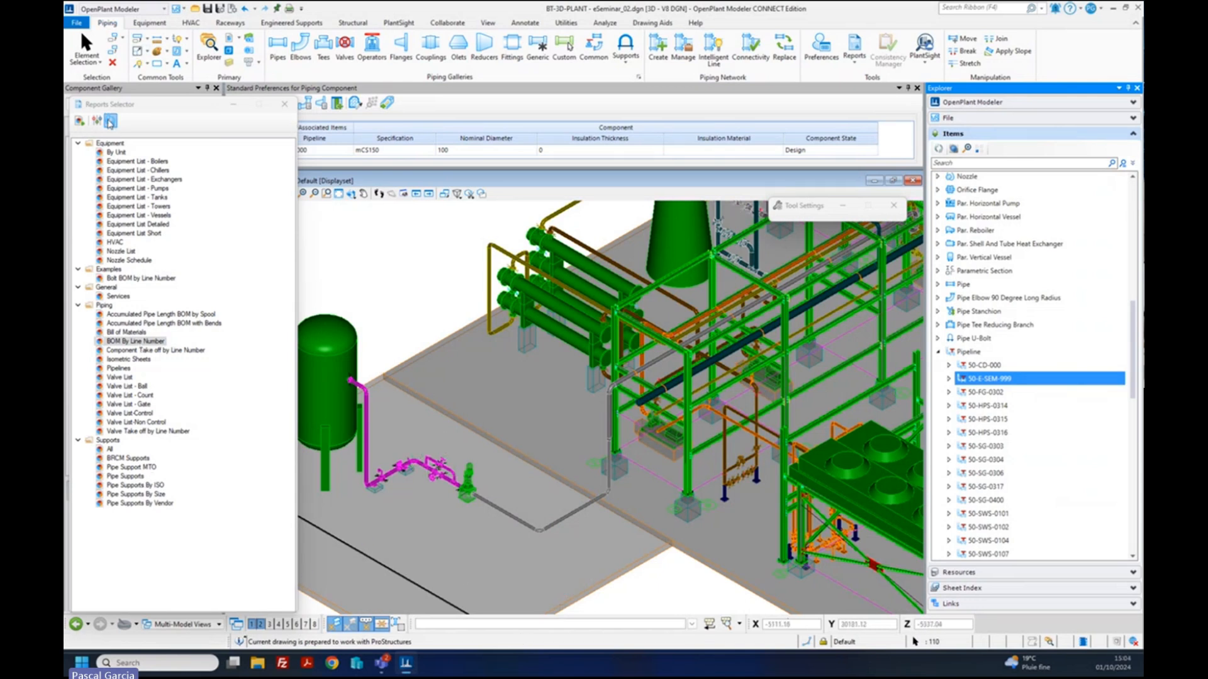
click(135, 341)
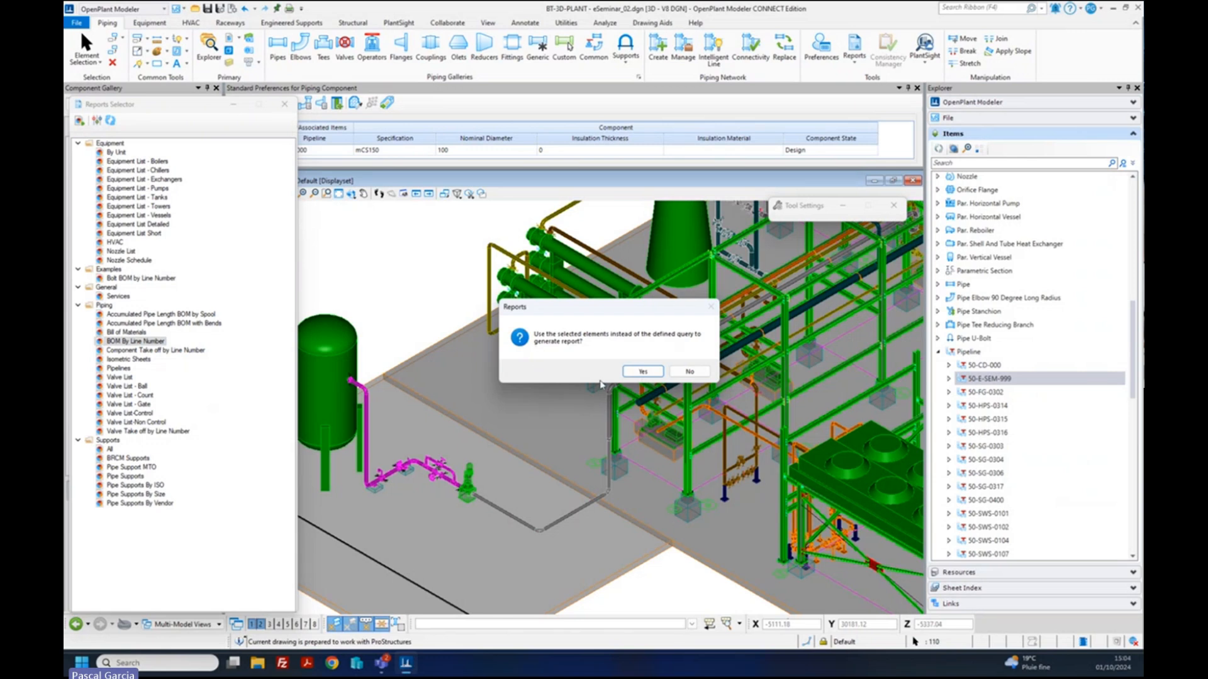
click(648, 372)
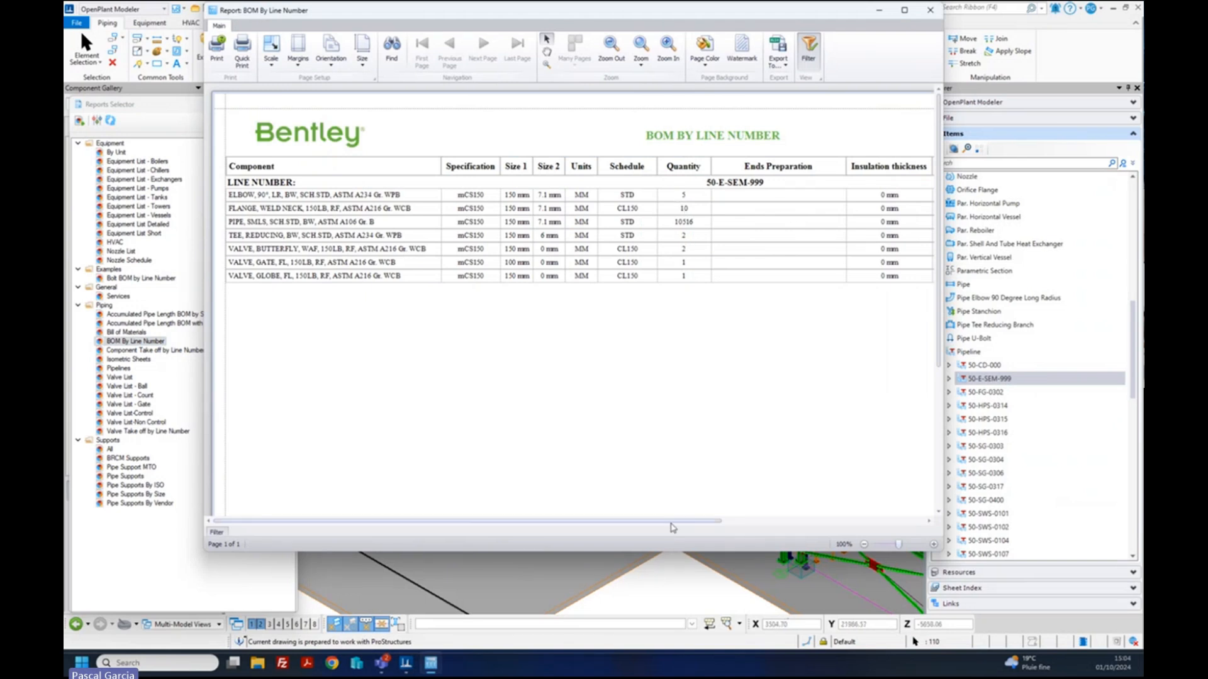
- View the export formats offered for the BOM report, close the report and clear the pipeline selection
drag(672, 522, 724, 521)
click(778, 60)
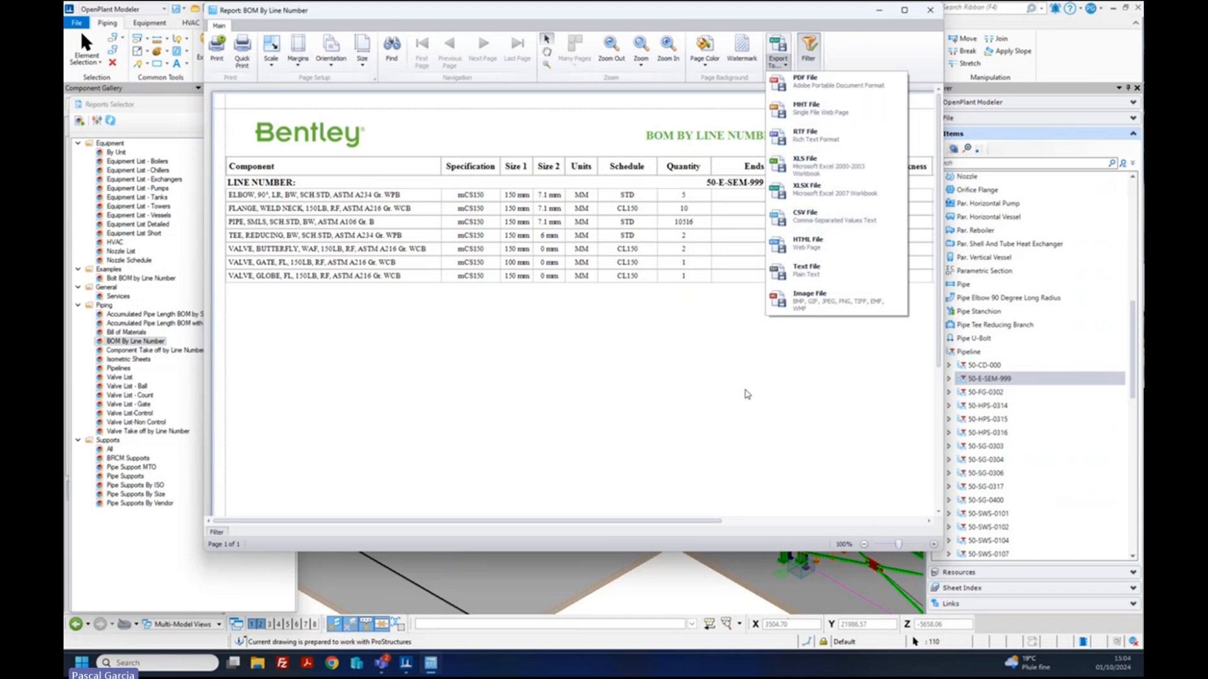
click(673, 350)
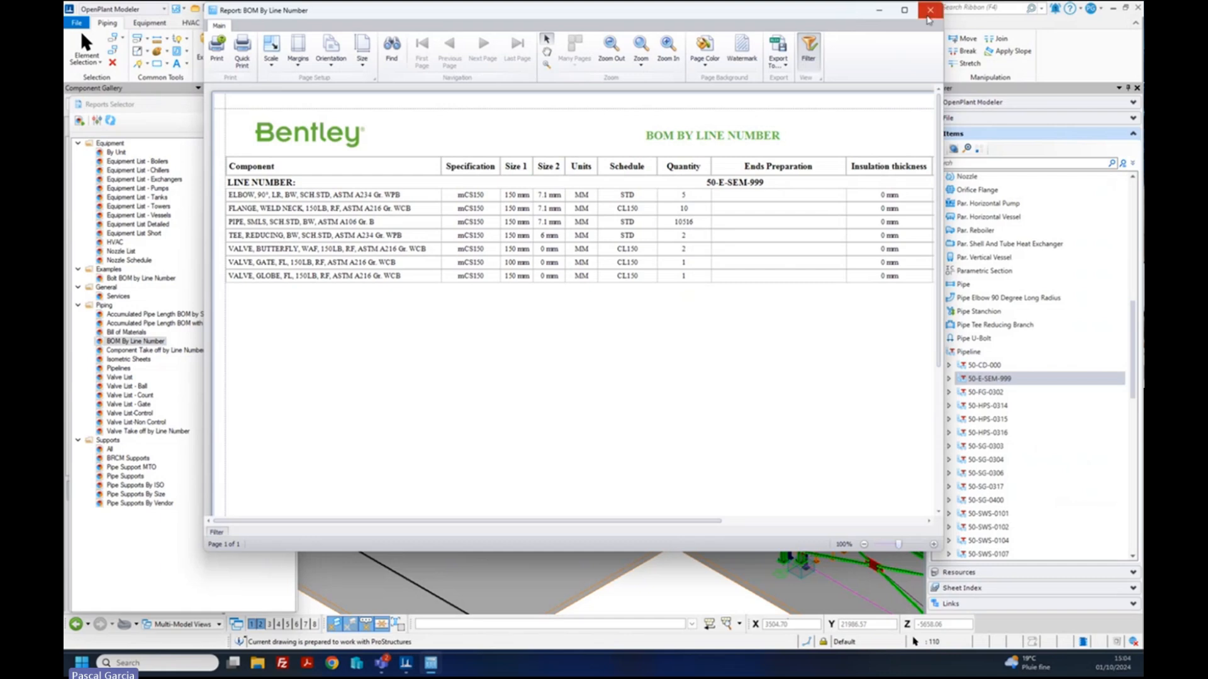
click(929, 17)
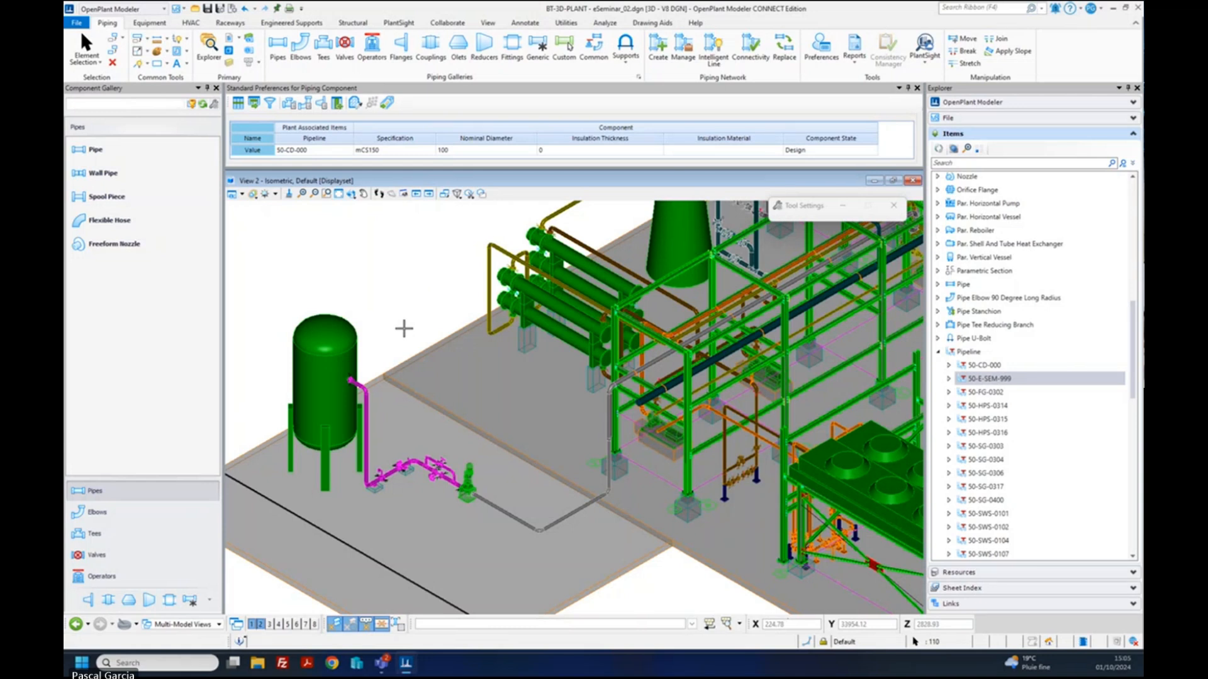
key(Escape)
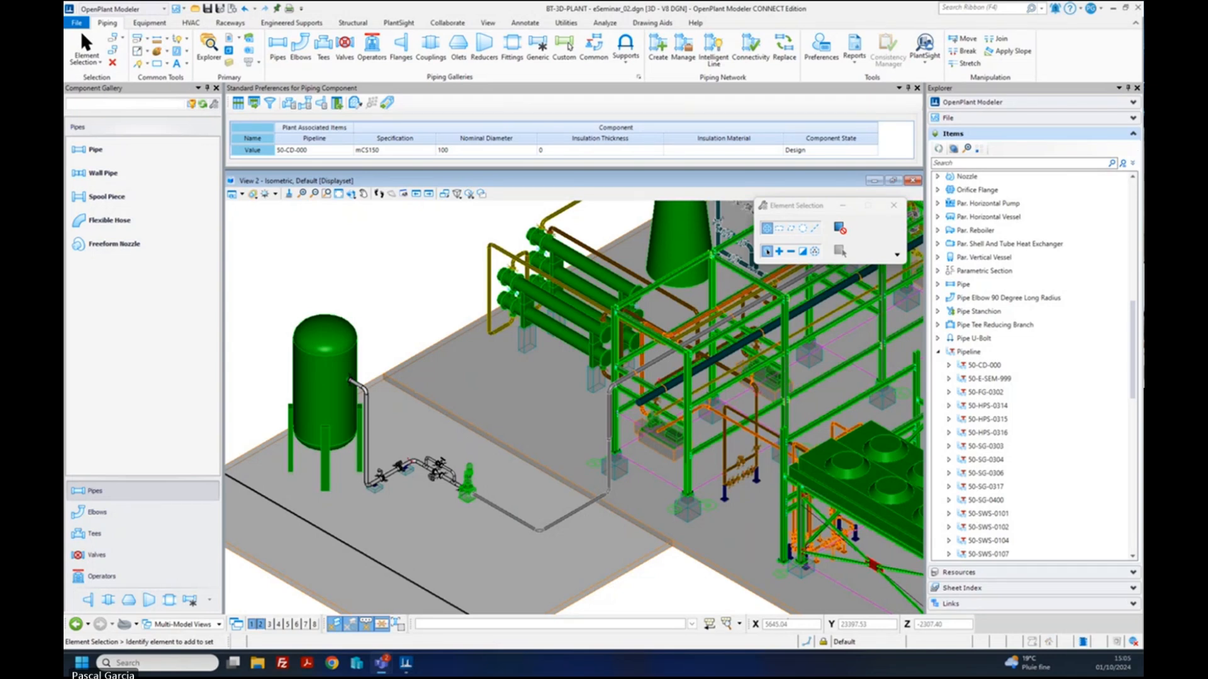
key(alt+Tab)
key(alt+Tab)
- Open the Pipeline Manager and narrow its Name column
scroll(690, 580, down, 2)
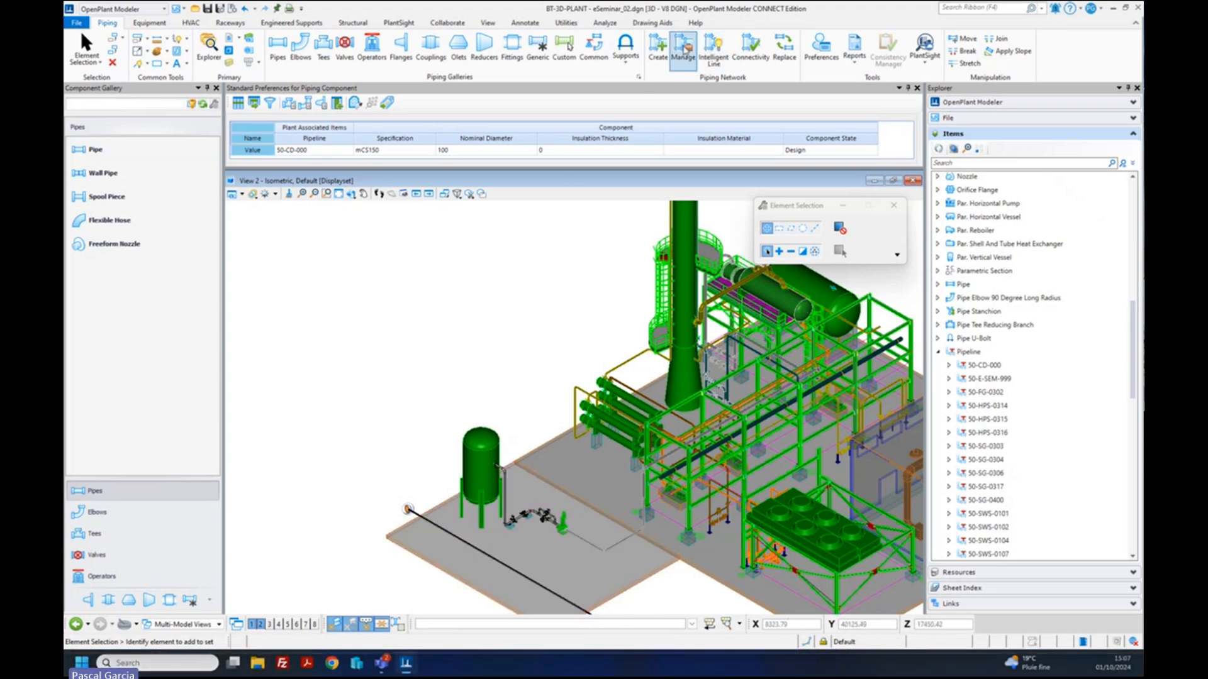
click(683, 49)
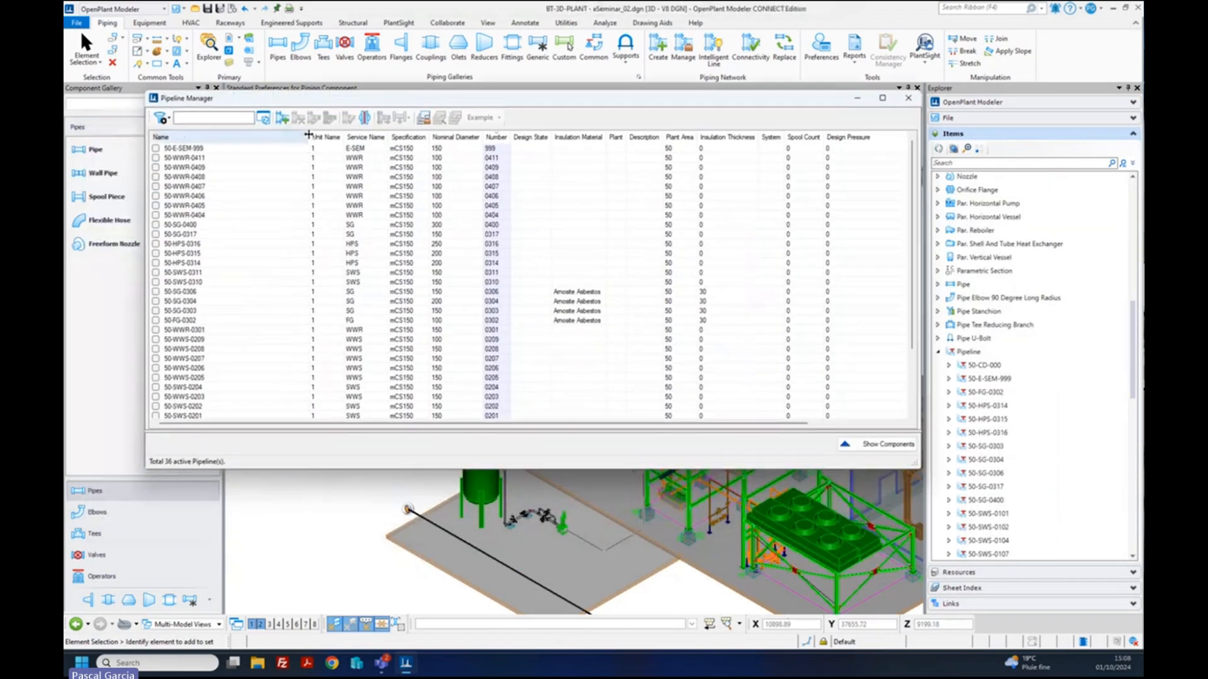
drag(308, 134, 266, 135)
- Add the Modification Time column to the Pipeline Manager list
right_click(288, 138)
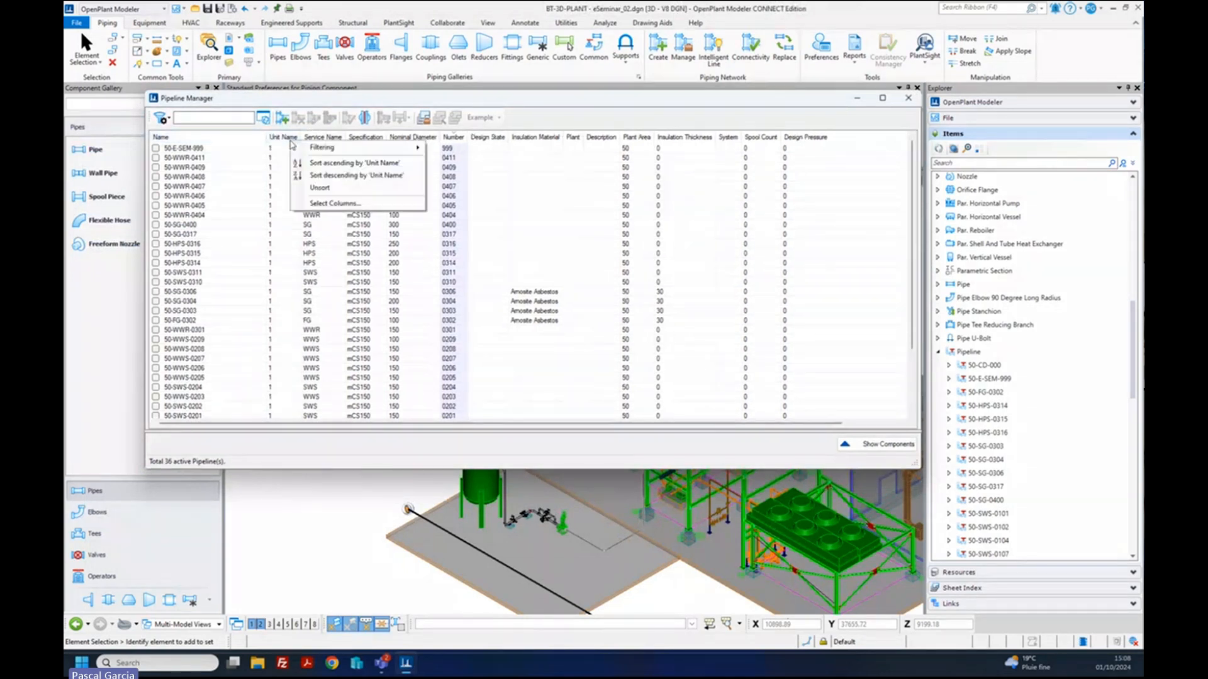
click(349, 203)
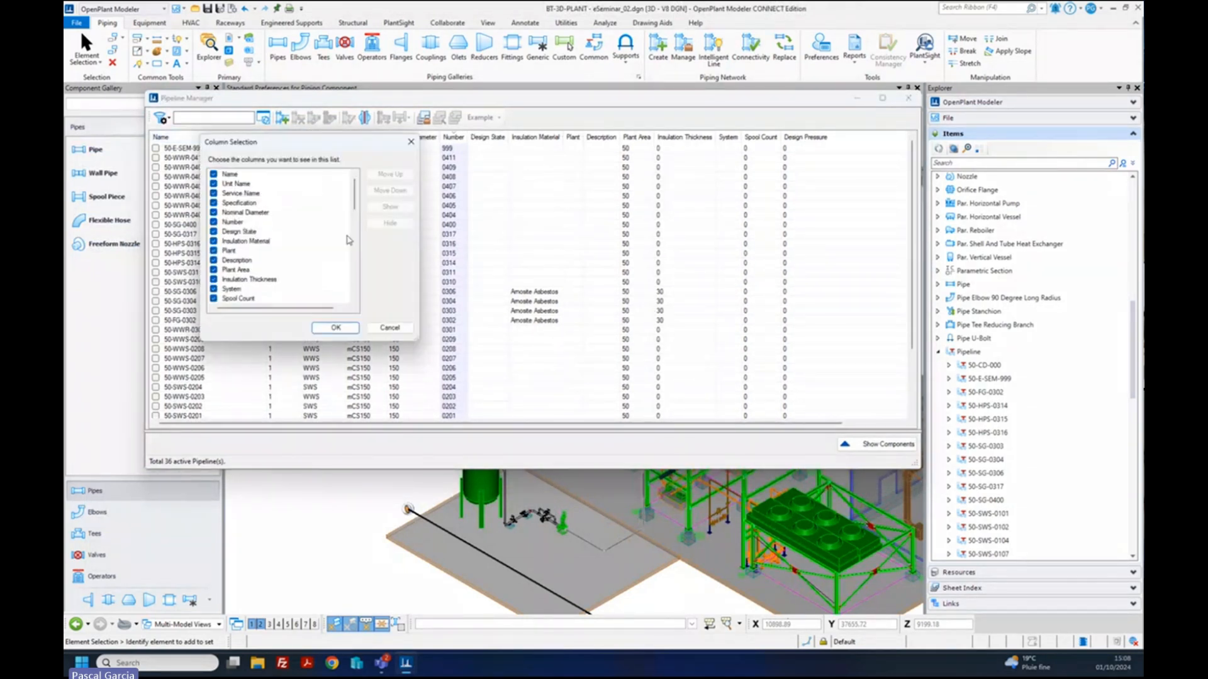
scroll(343, 240, down, 4)
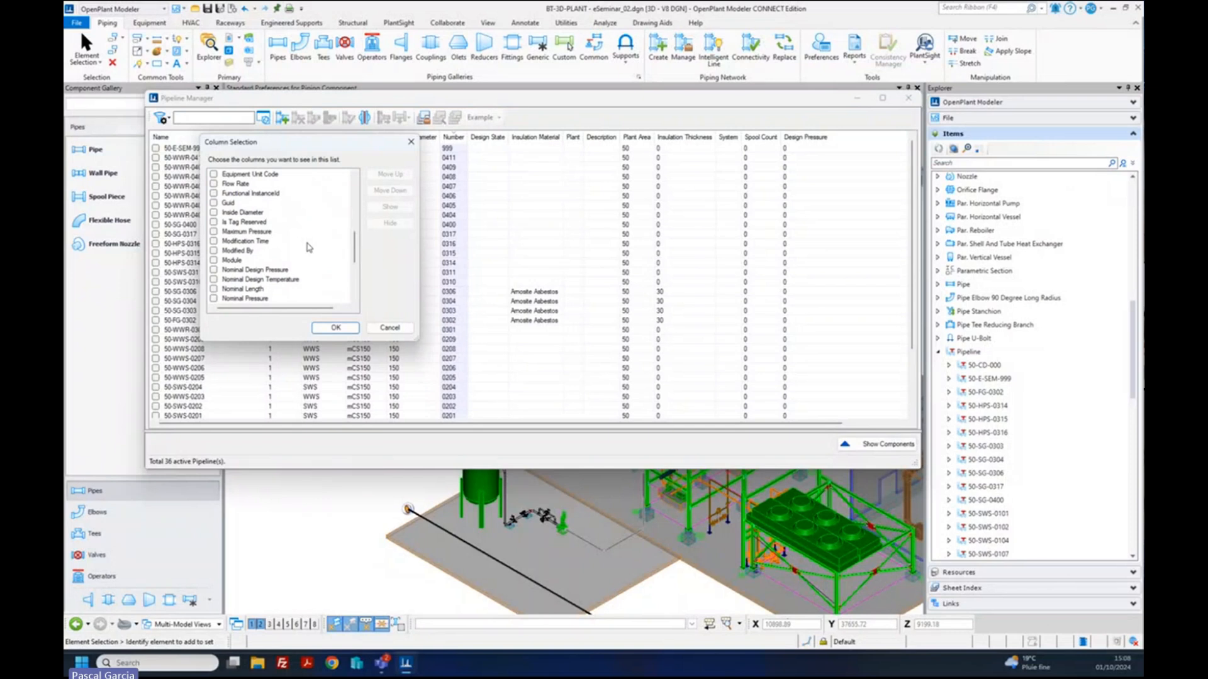
scroll(272, 288, down, 4)
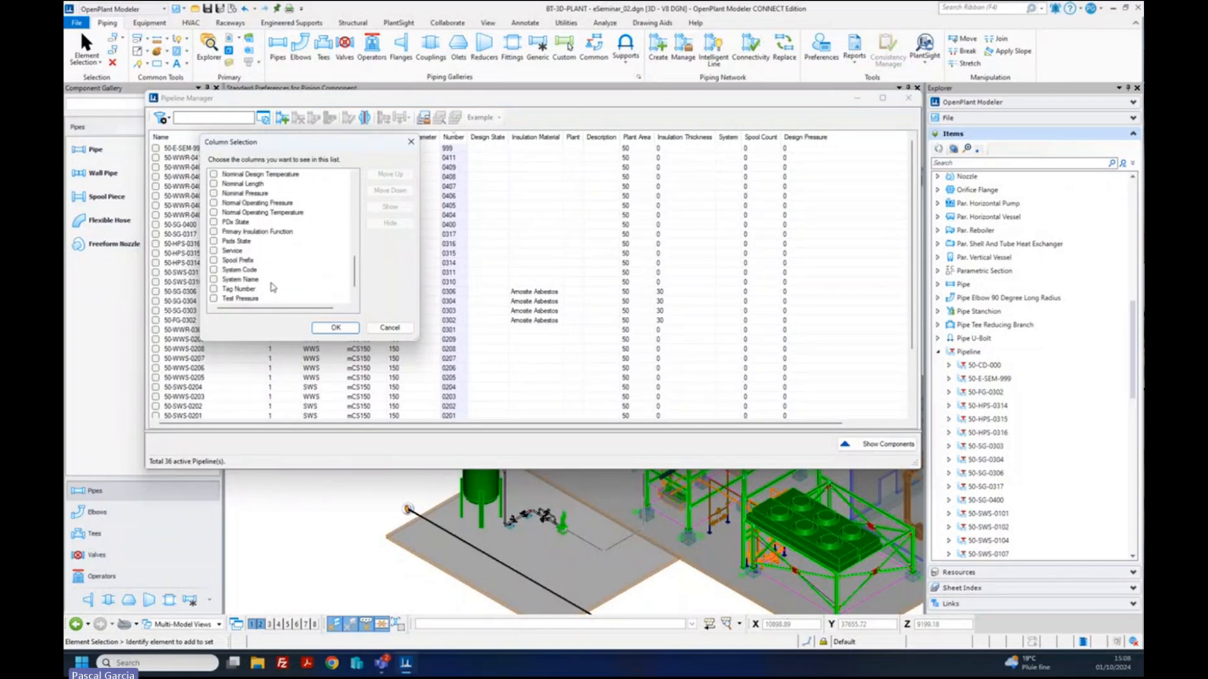
scroll(272, 288, up, 1)
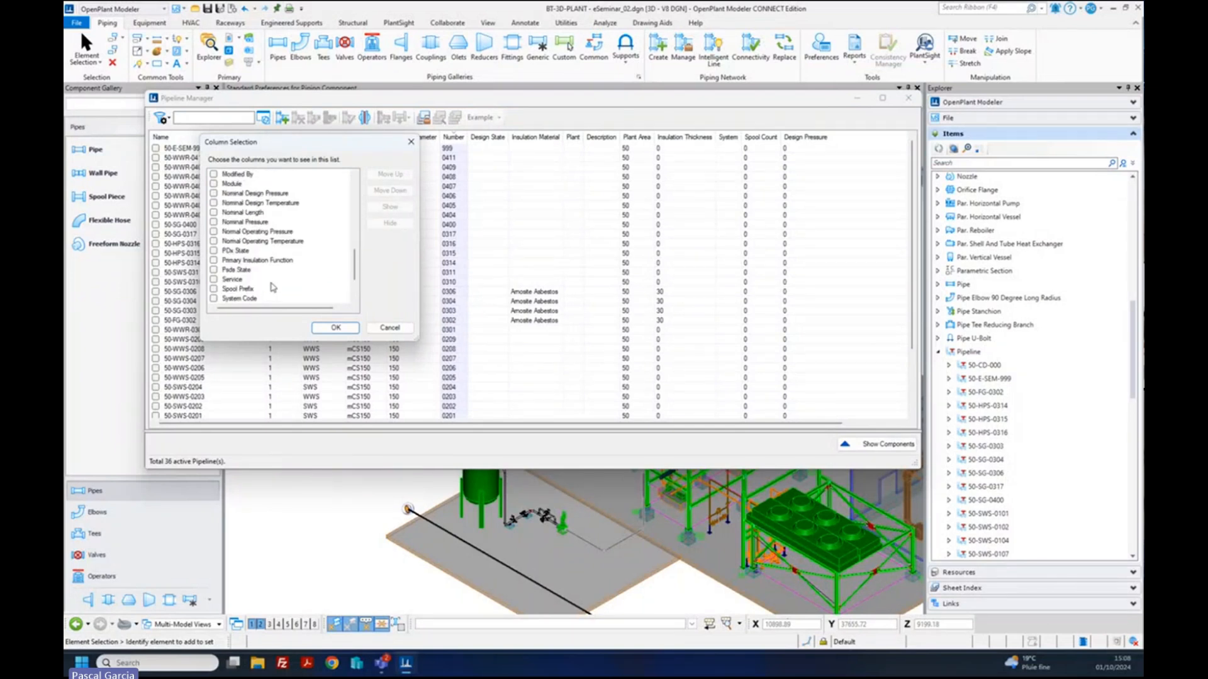
scroll(273, 287, up, 1)
click(214, 194)
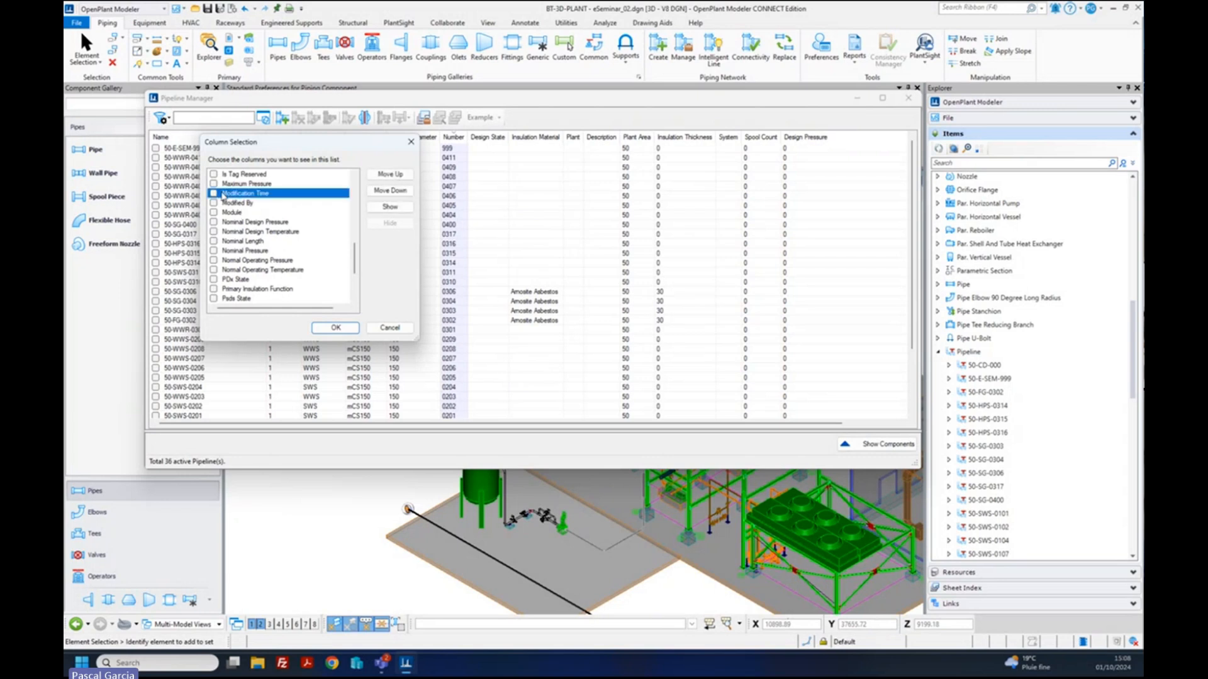
click(335, 327)
- Narrow the Design Pressure column, widen Modification Time to show full timestamps, and make the Pipeline Manager window taller
drag(757, 424, 849, 424)
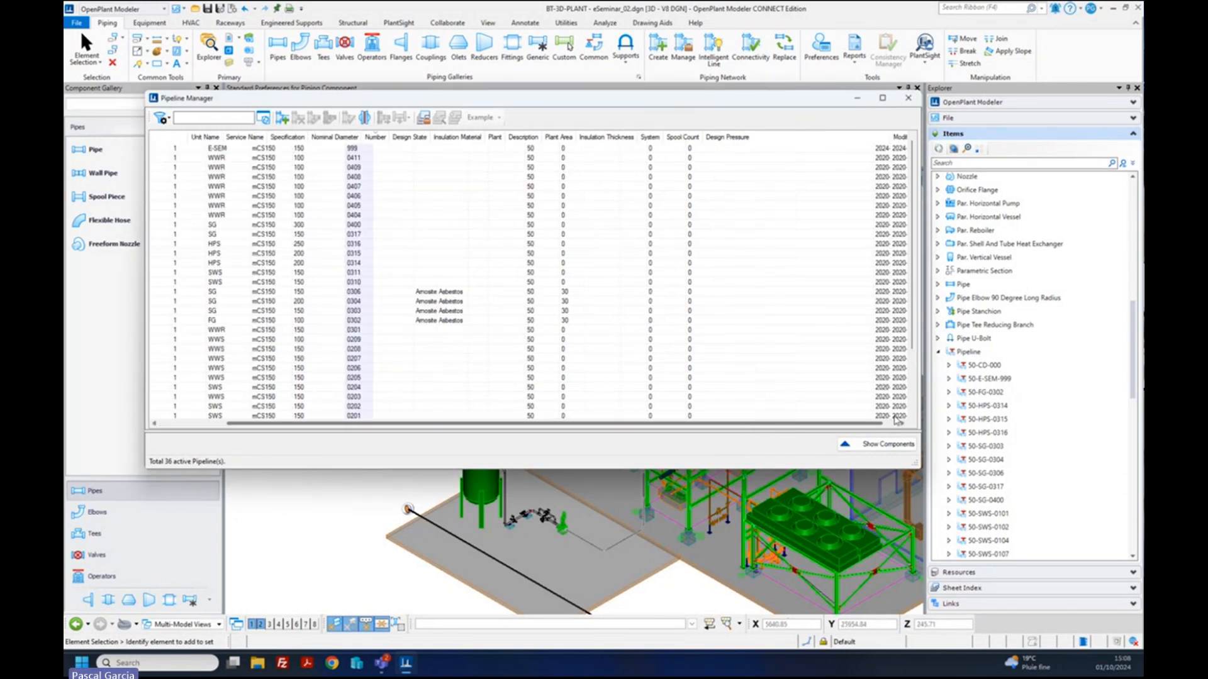
drag(873, 136, 789, 139)
double_click(821, 137)
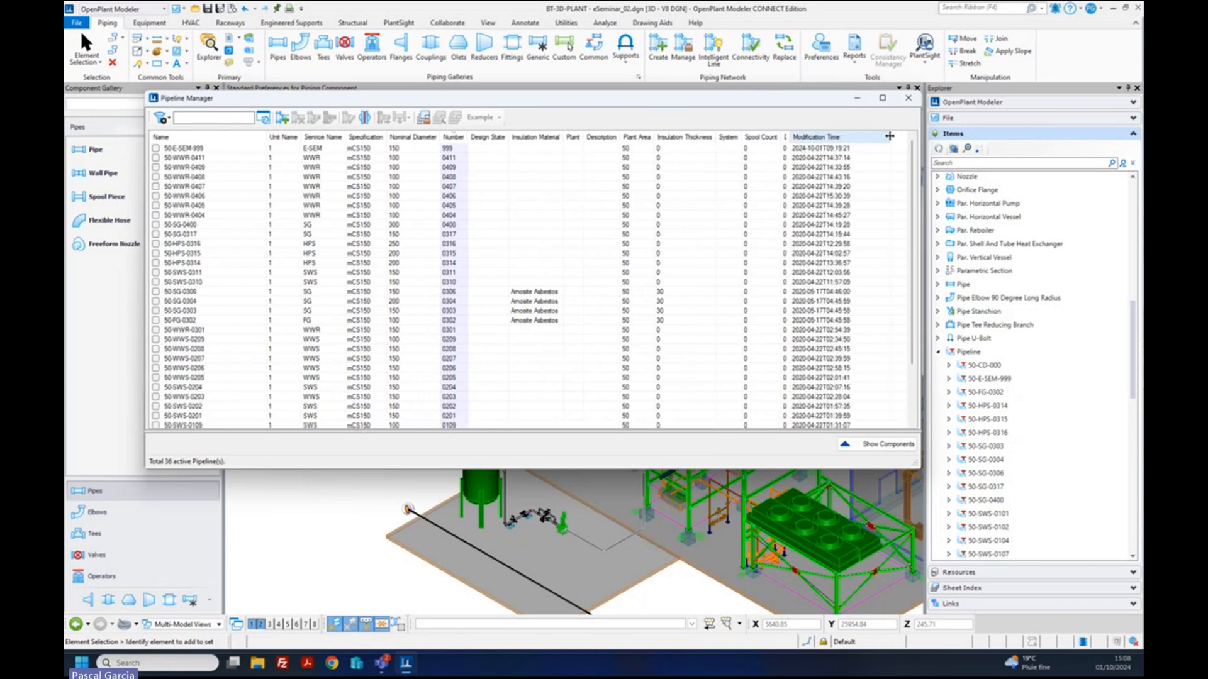
click(823, 148)
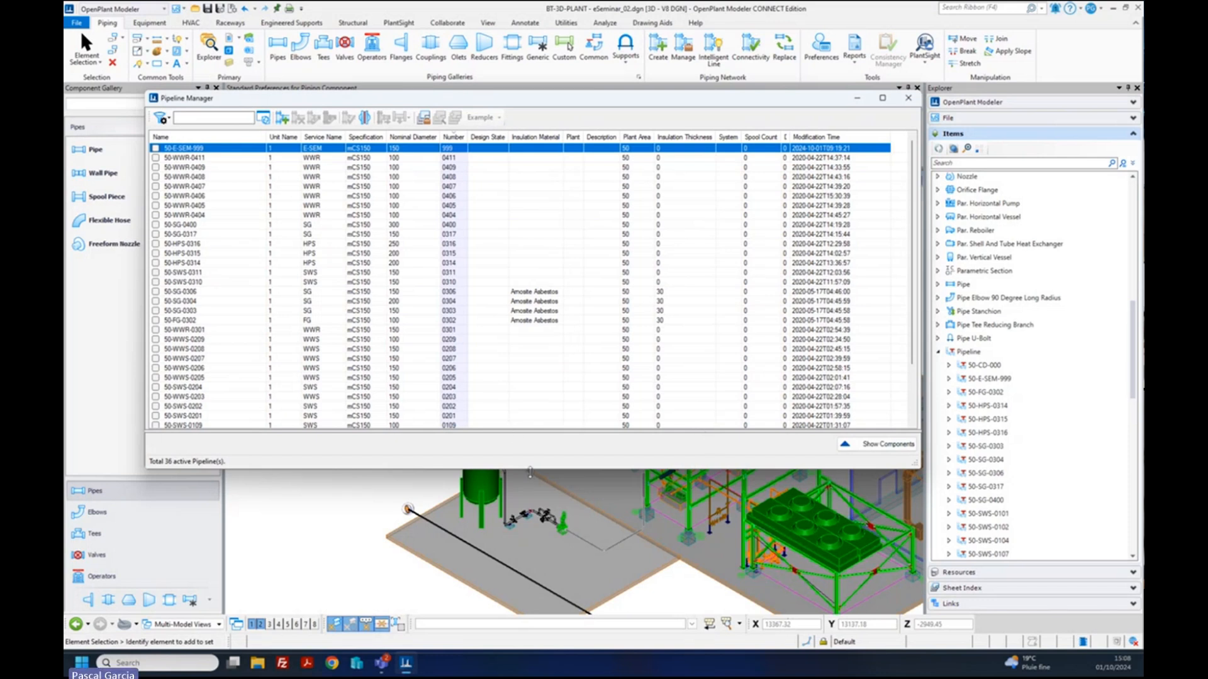
drag(531, 468, 533, 500)
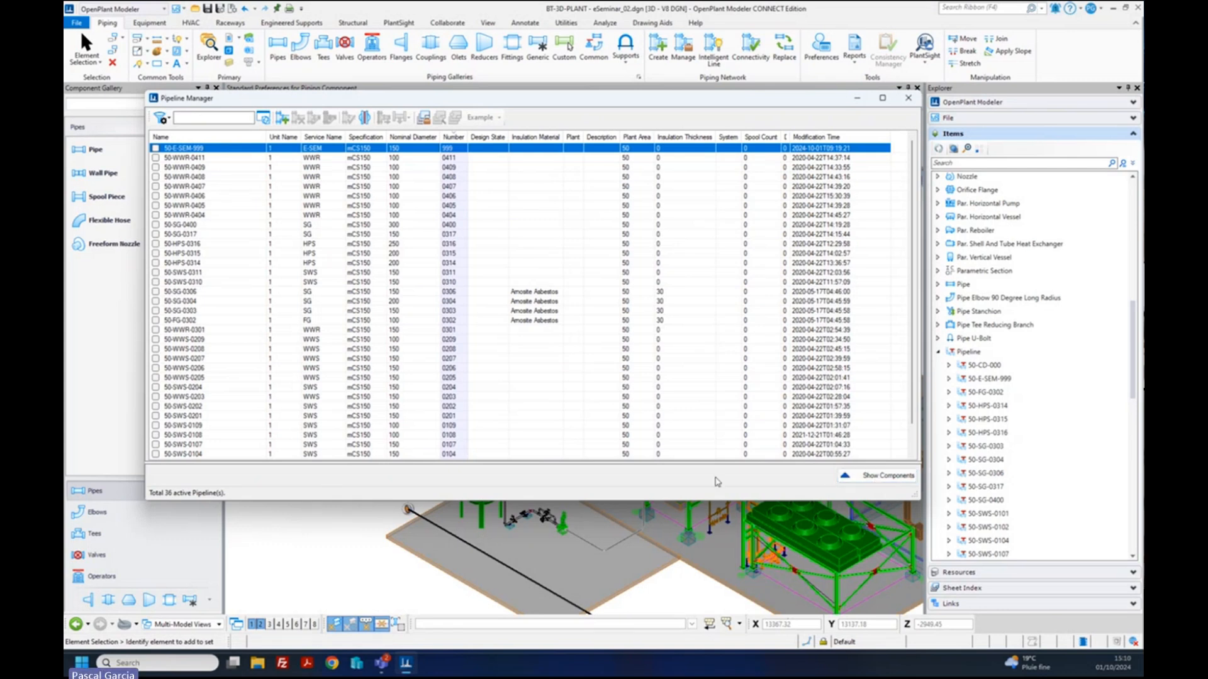
mouse_move(408, 668)
click(448, 670)
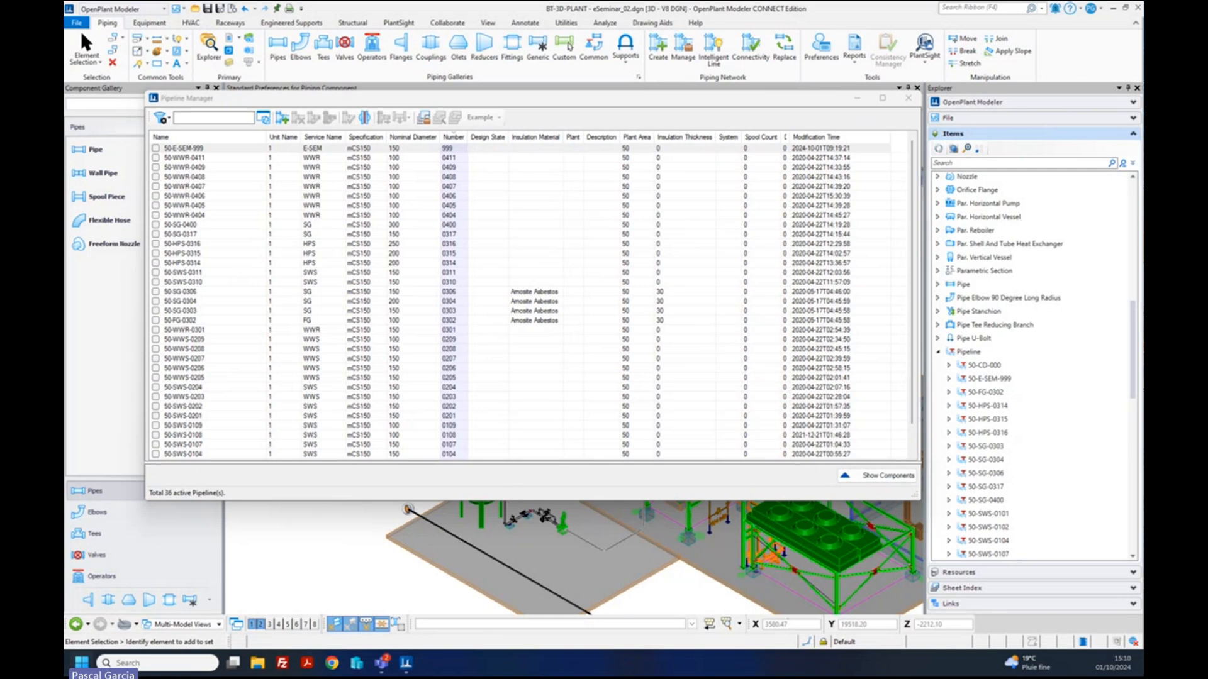
click(82, 662)
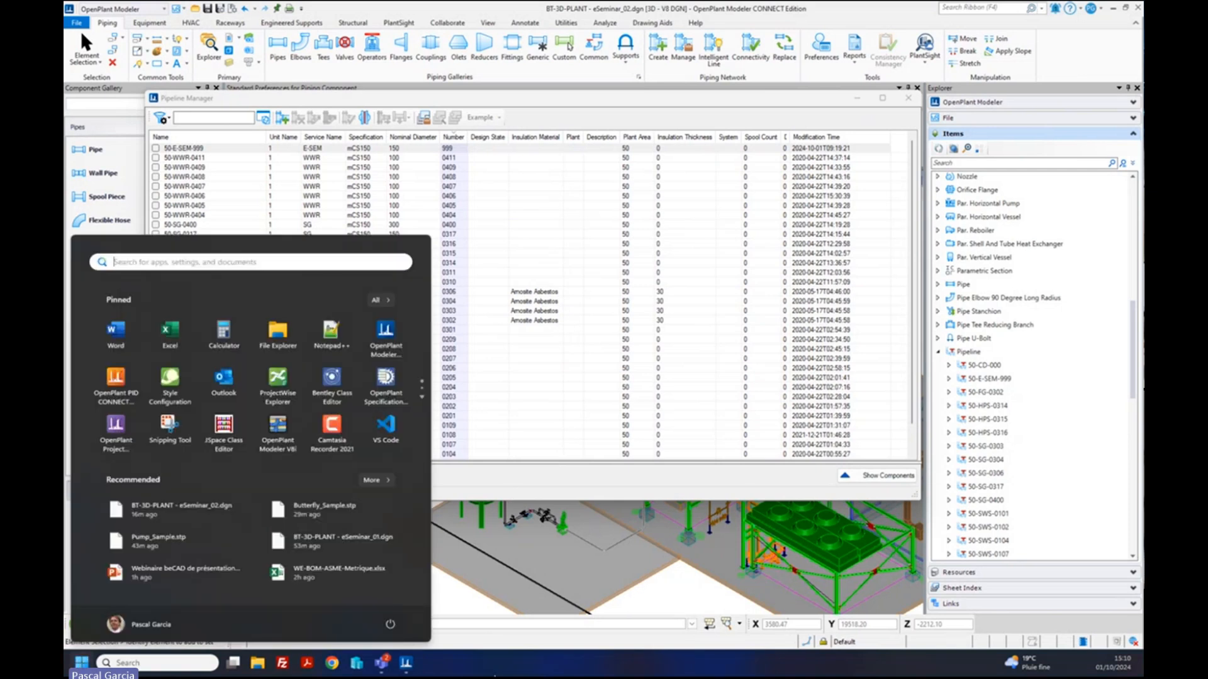
click(496, 585)
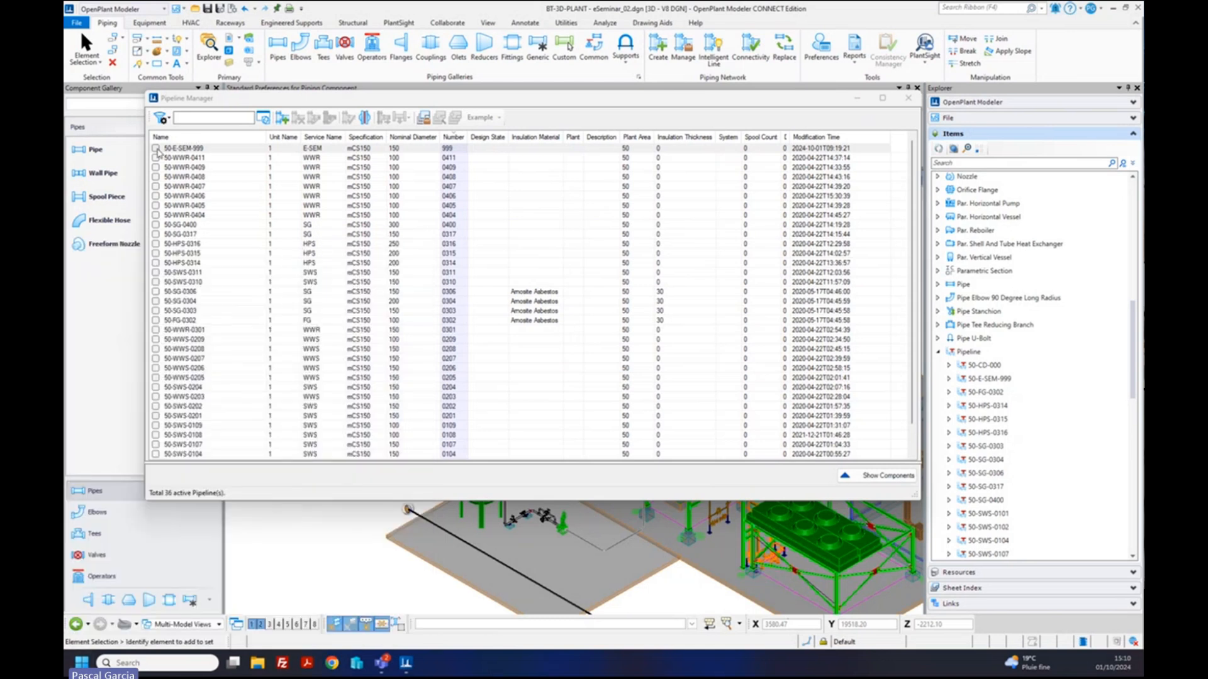
- Generate the isometric drawing for pipeline 50-E-SEM-999 from the Pipeline Manager
click(157, 150)
click(155, 149)
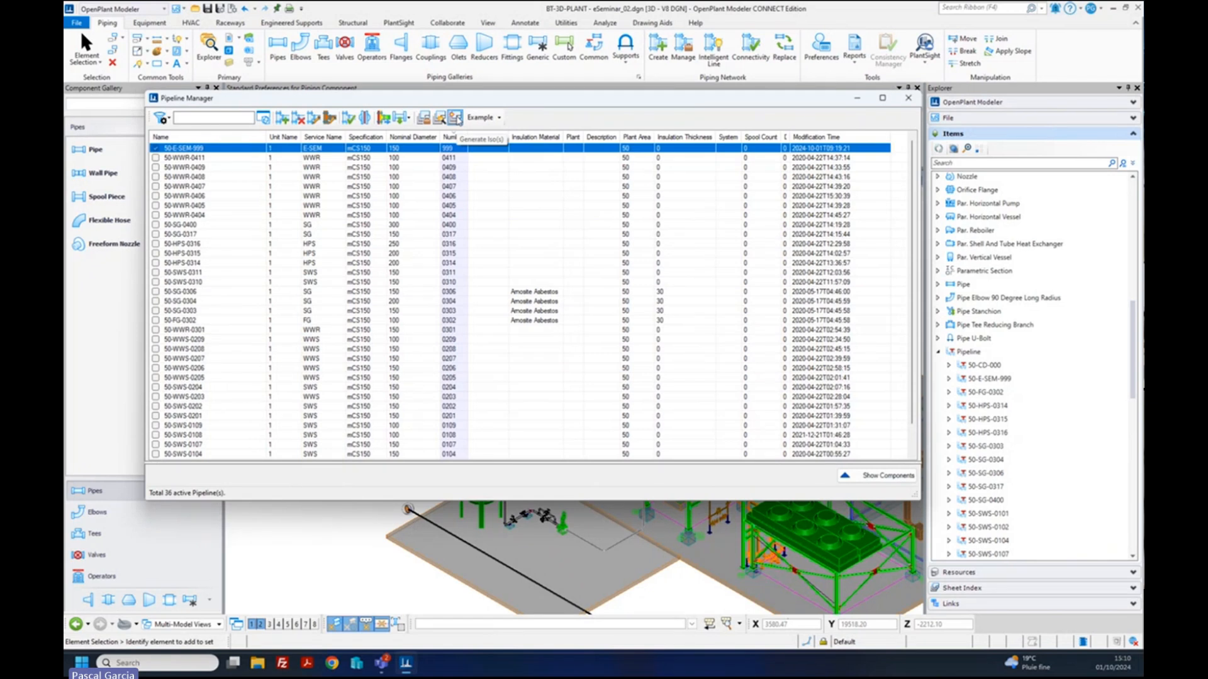
click(455, 117)
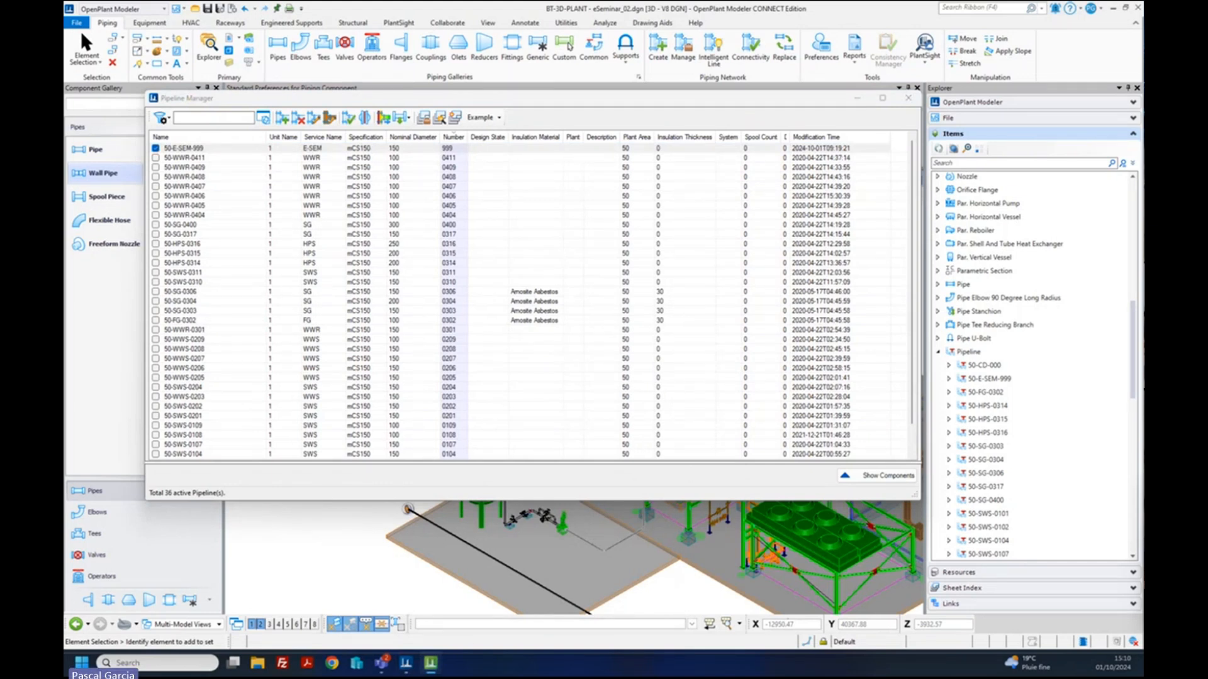
drag(1207, 487, 990, 490)
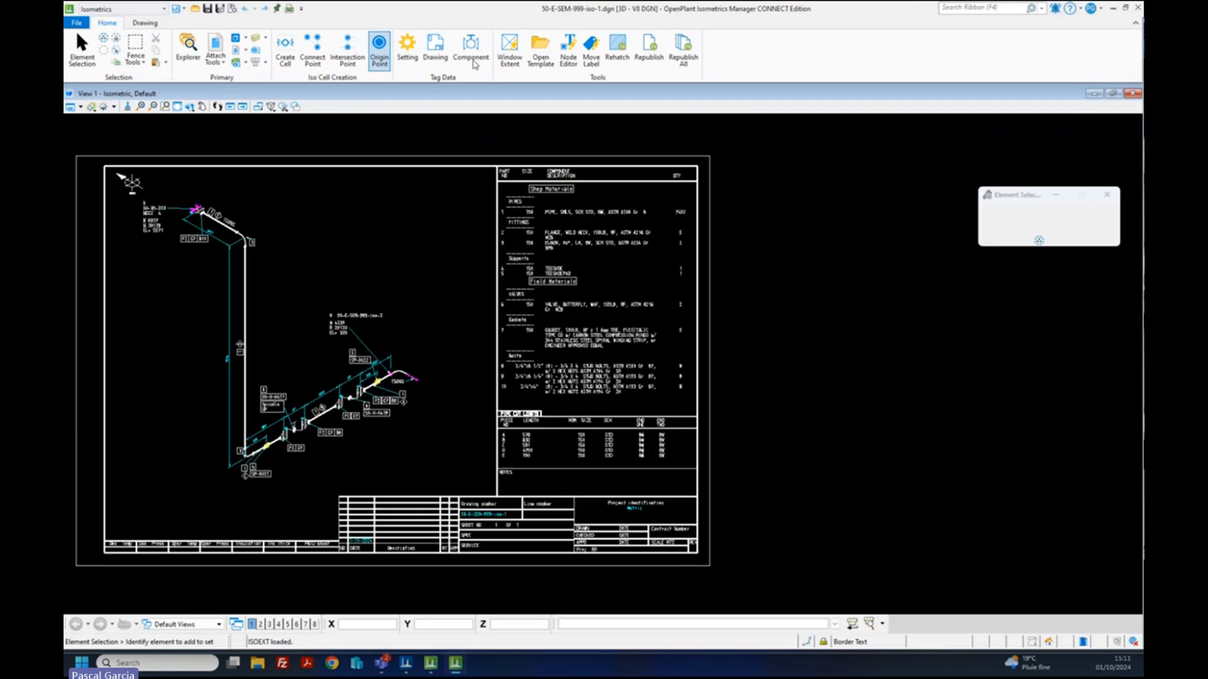
- Show the drawing tag data of the generated isometric and examine its line, design, revision and storage attributes
click(436, 49)
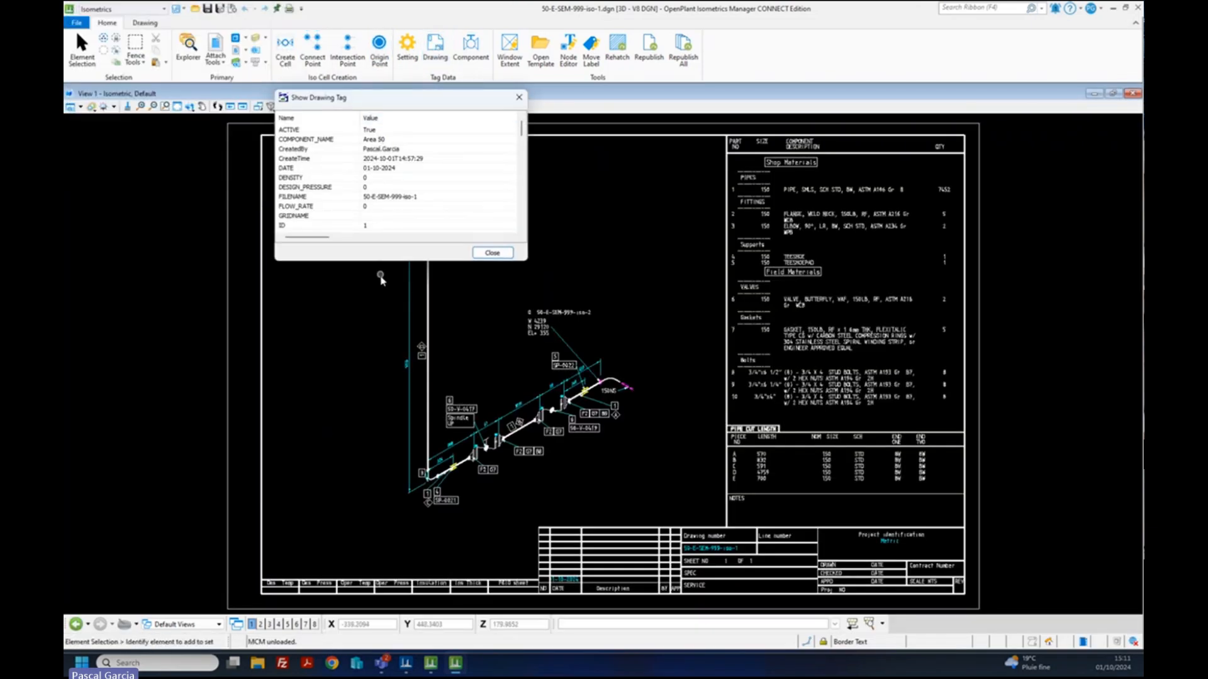
drag(380, 261, 384, 319)
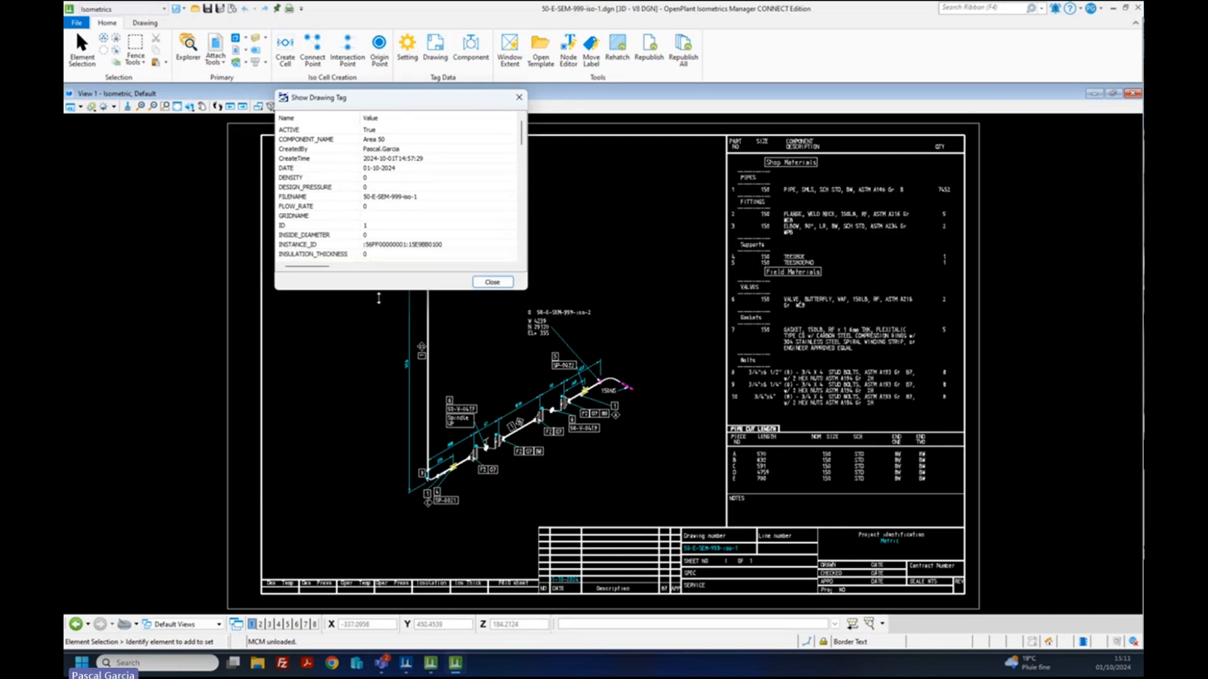
double_click(384, 319)
scroll(362, 235, down, 2)
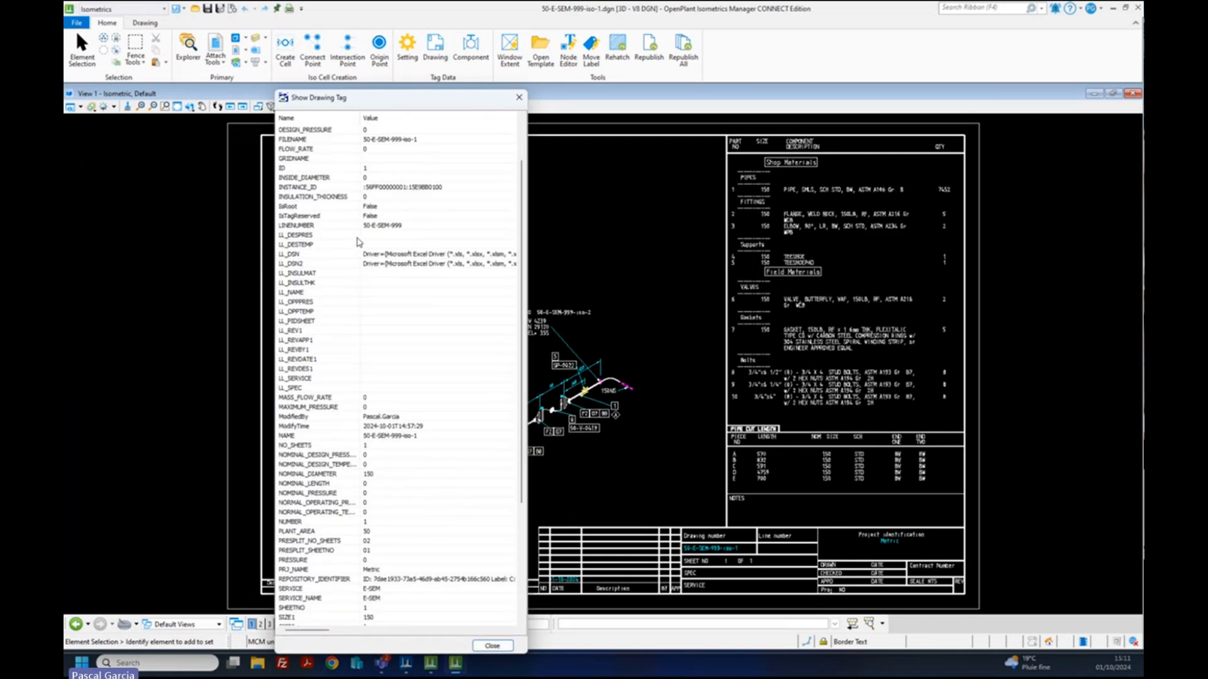
scroll(333, 162, up, 2)
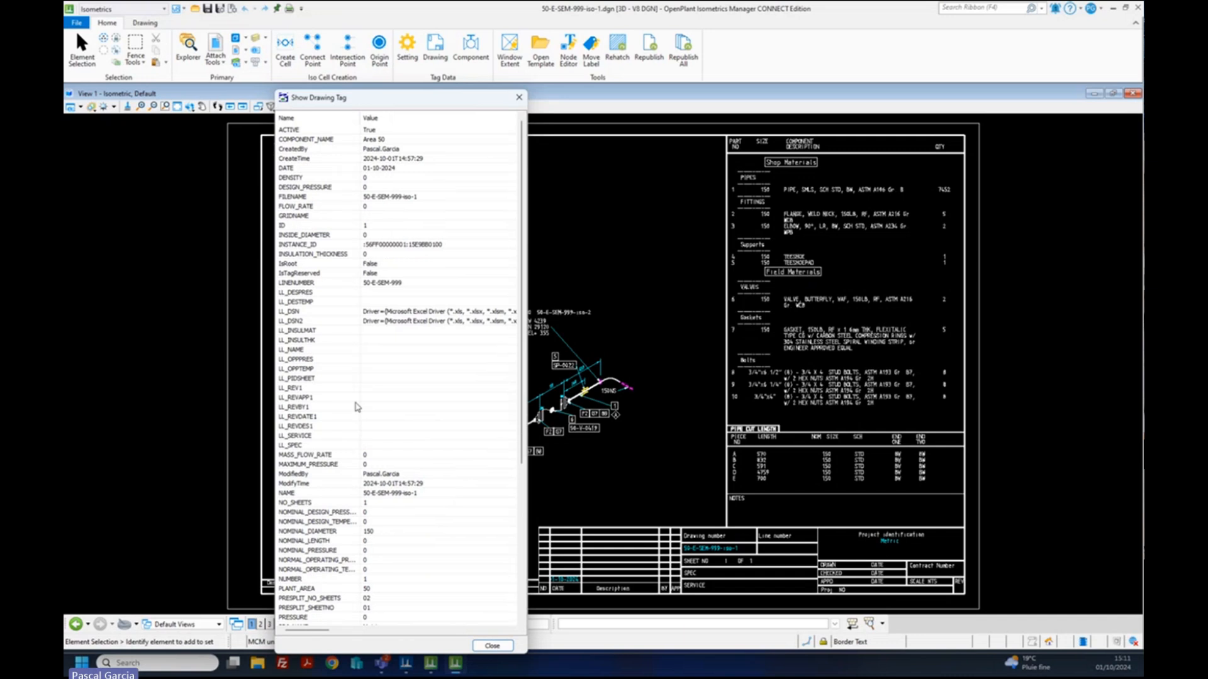
scroll(353, 406, down, 7)
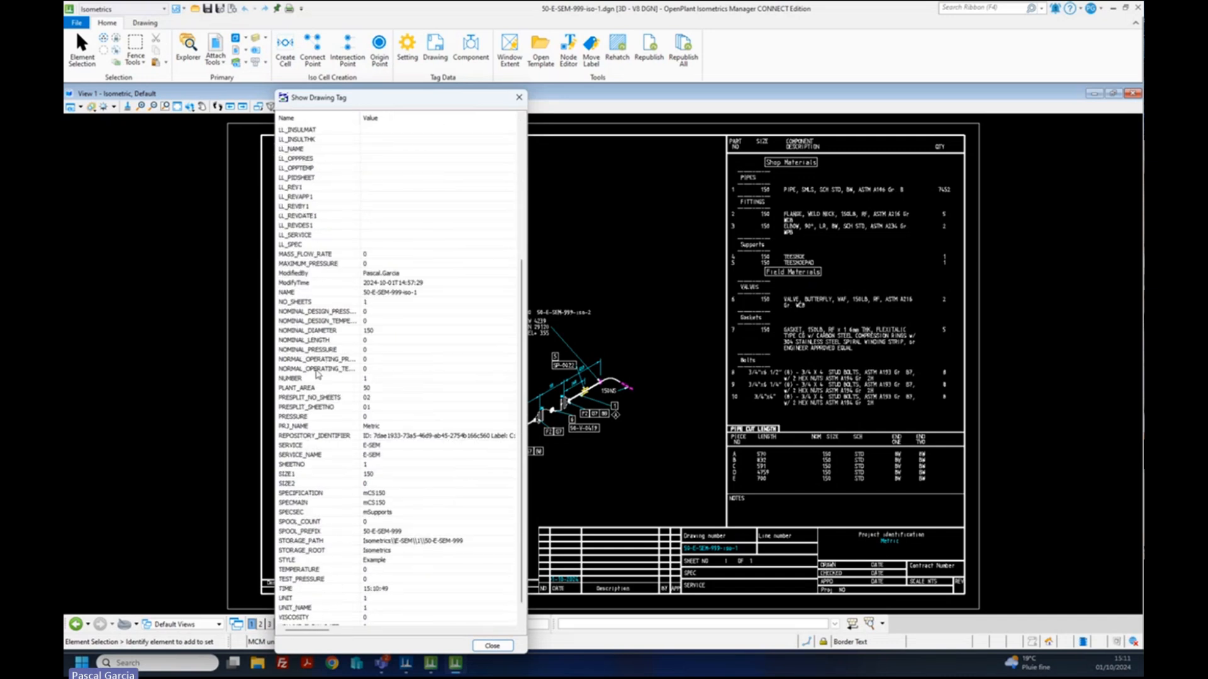
scroll(318, 441, down, 1)
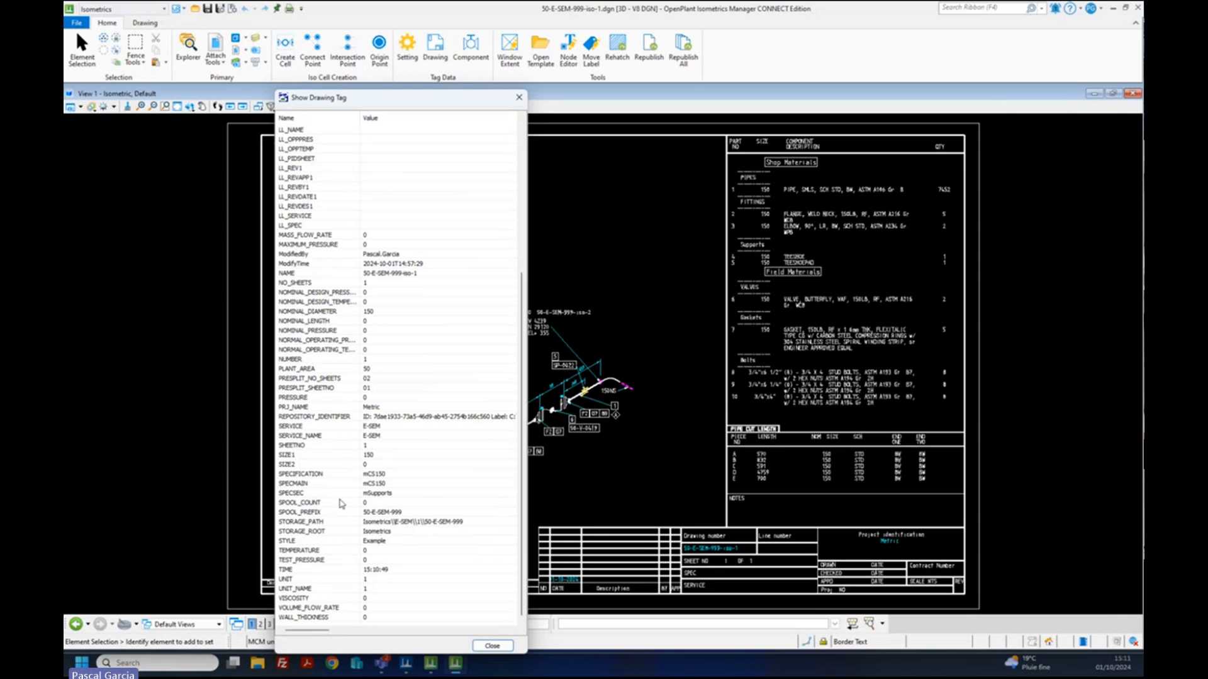
scroll(333, 478, up, 3)
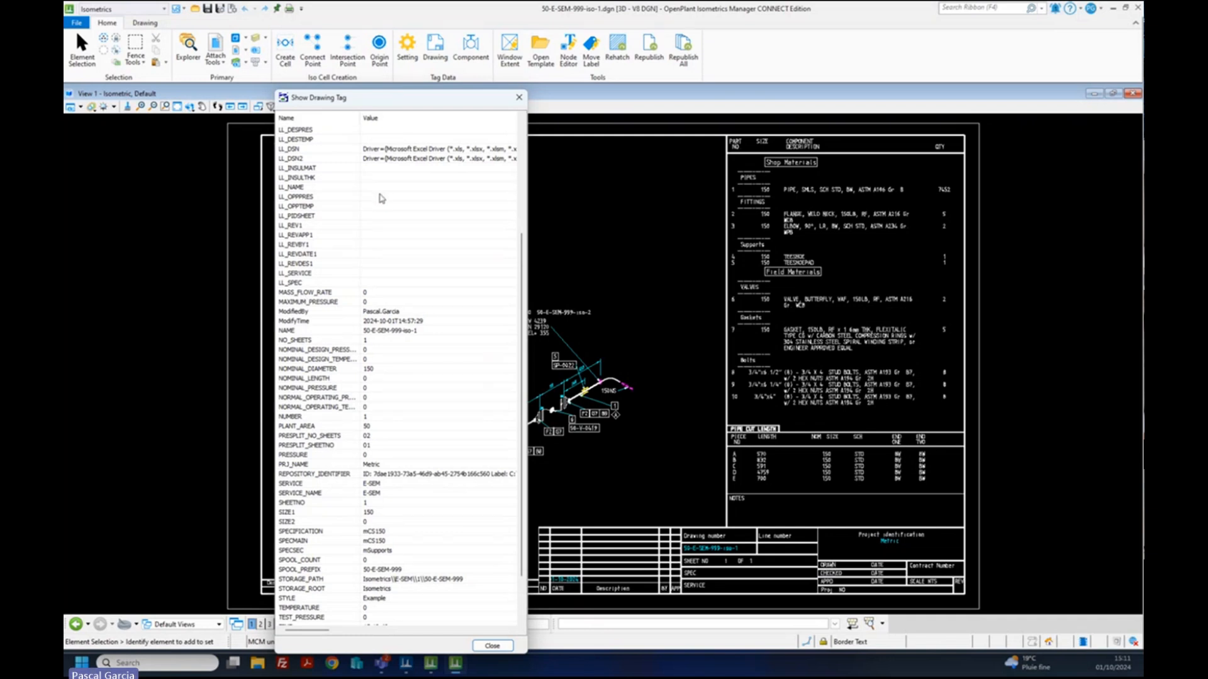
scroll(401, 191, up, 2)
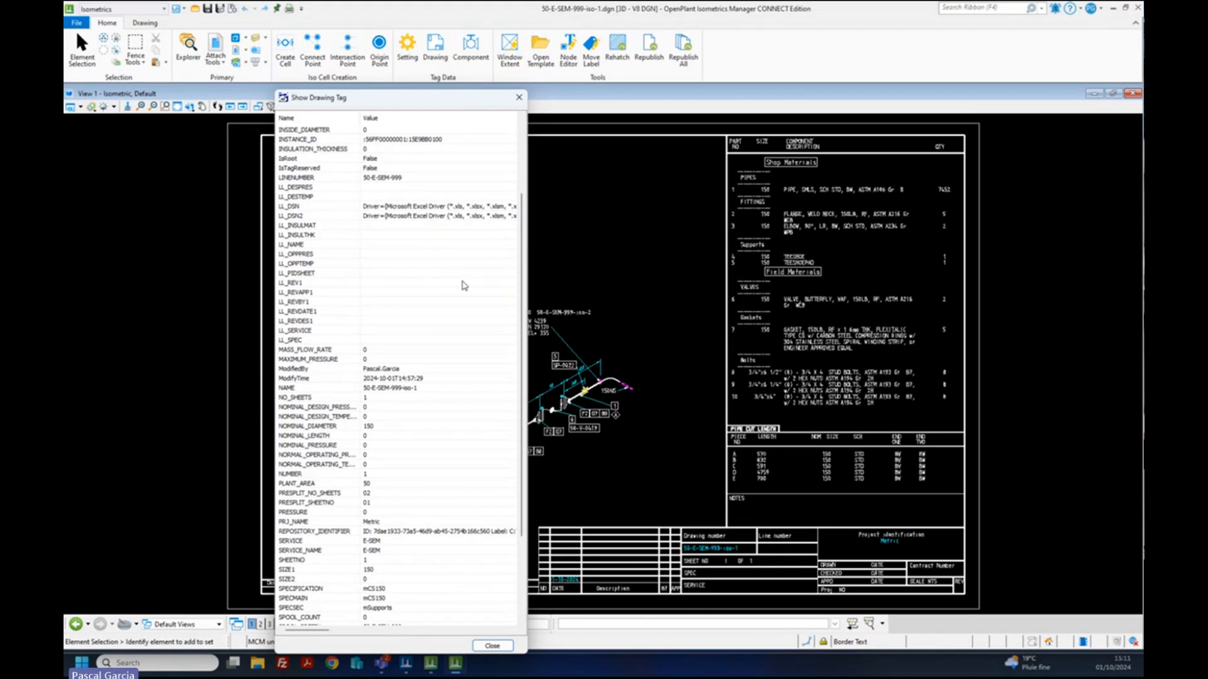
- Widen the Show Drawing Tag window to reveal the full LL_DSN and LL_DSN2 values, shorten it and move it slightly down
scroll(465, 266, up, 1)
drag(523, 247, 1099, 248)
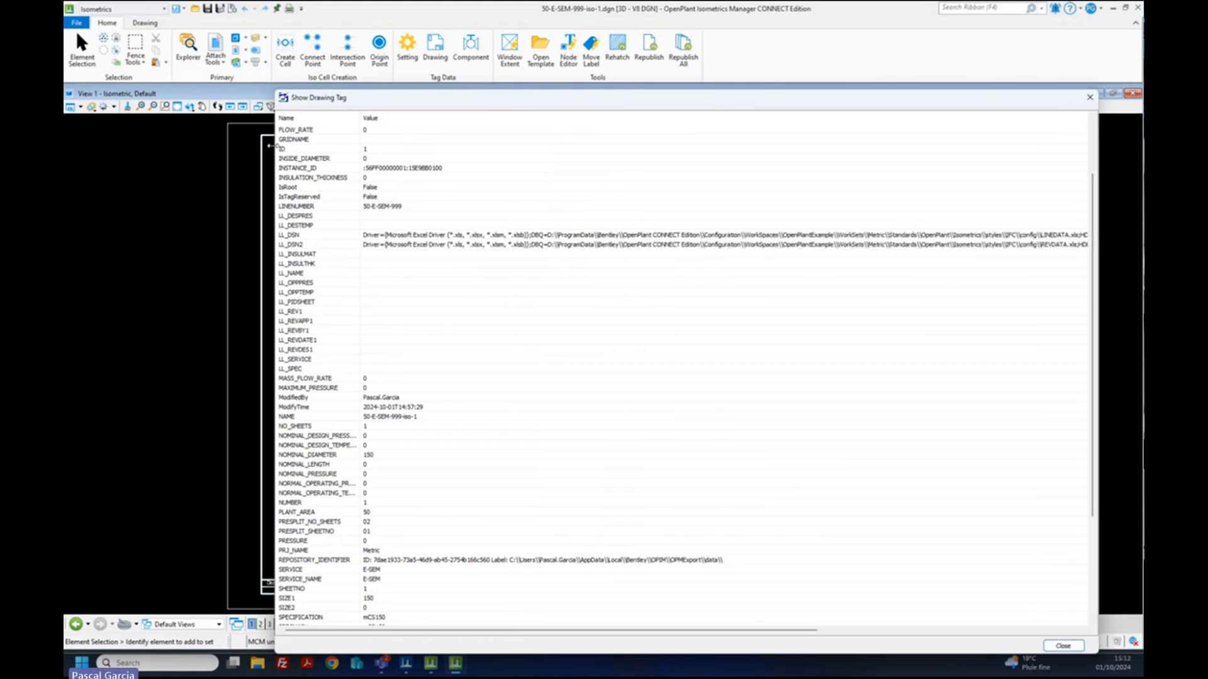
drag(271, 146, 114, 149)
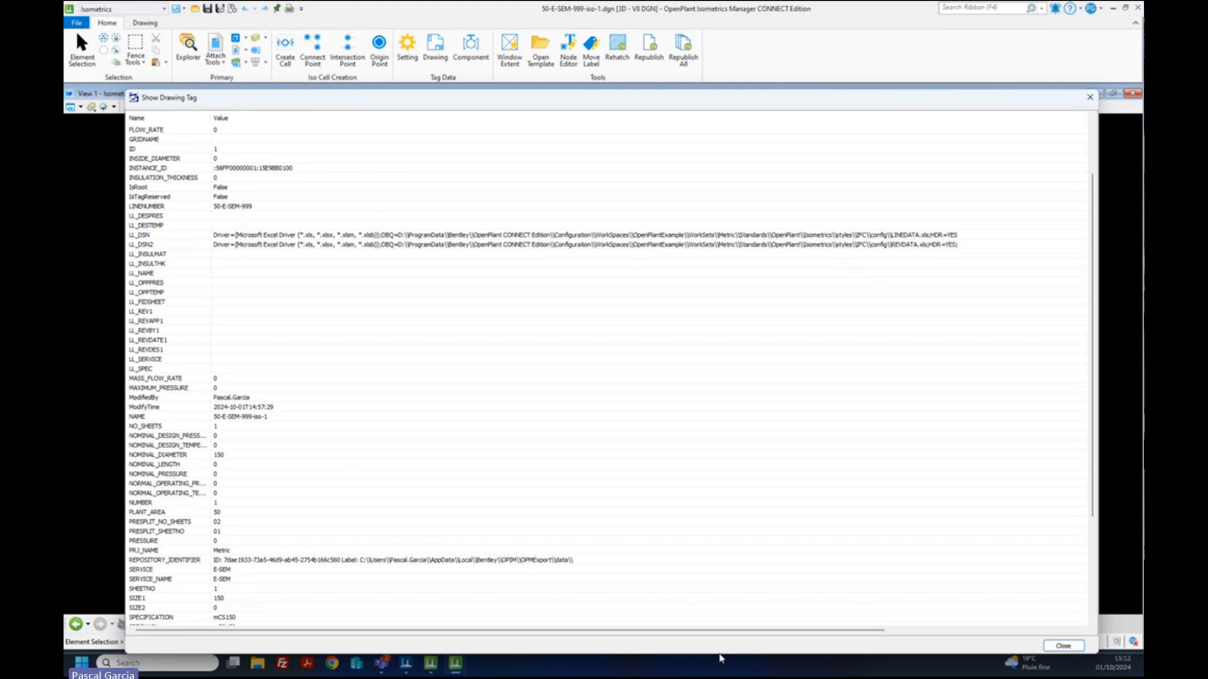
drag(721, 652, 732, 462)
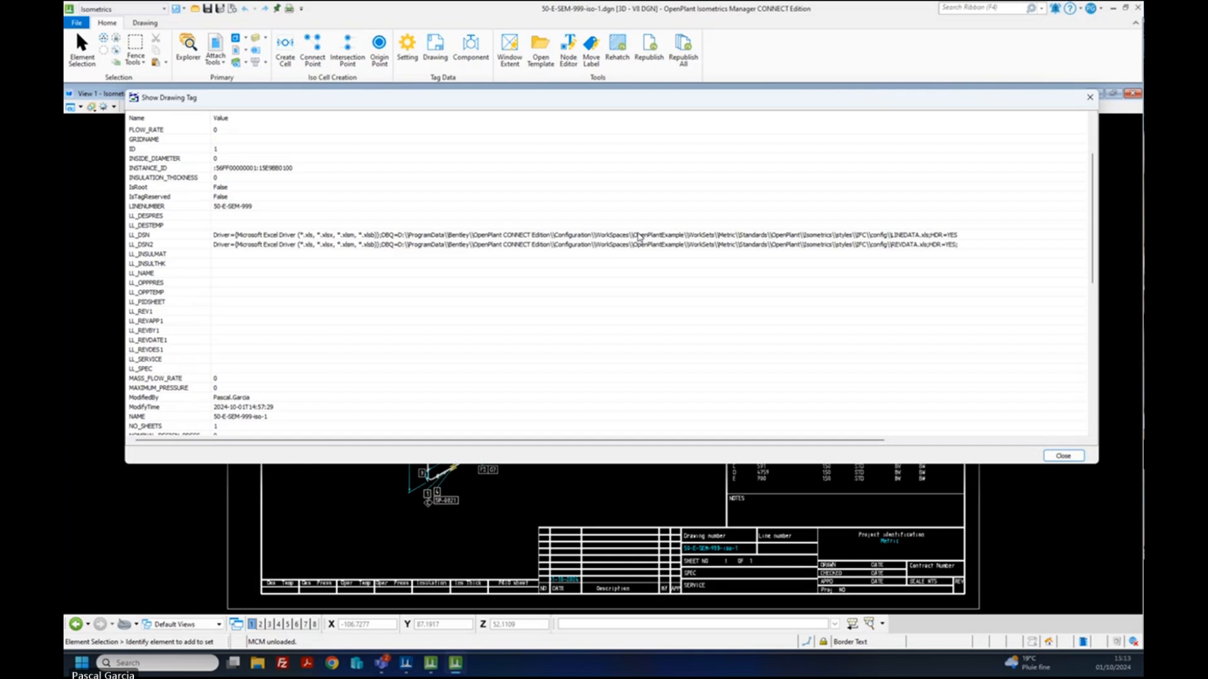
mouse_move(610, 103)
mouse_down()
mouse_move(590, 120)
mouse_move(596, 148)
mouse_move(605, 142)
mouse_up()
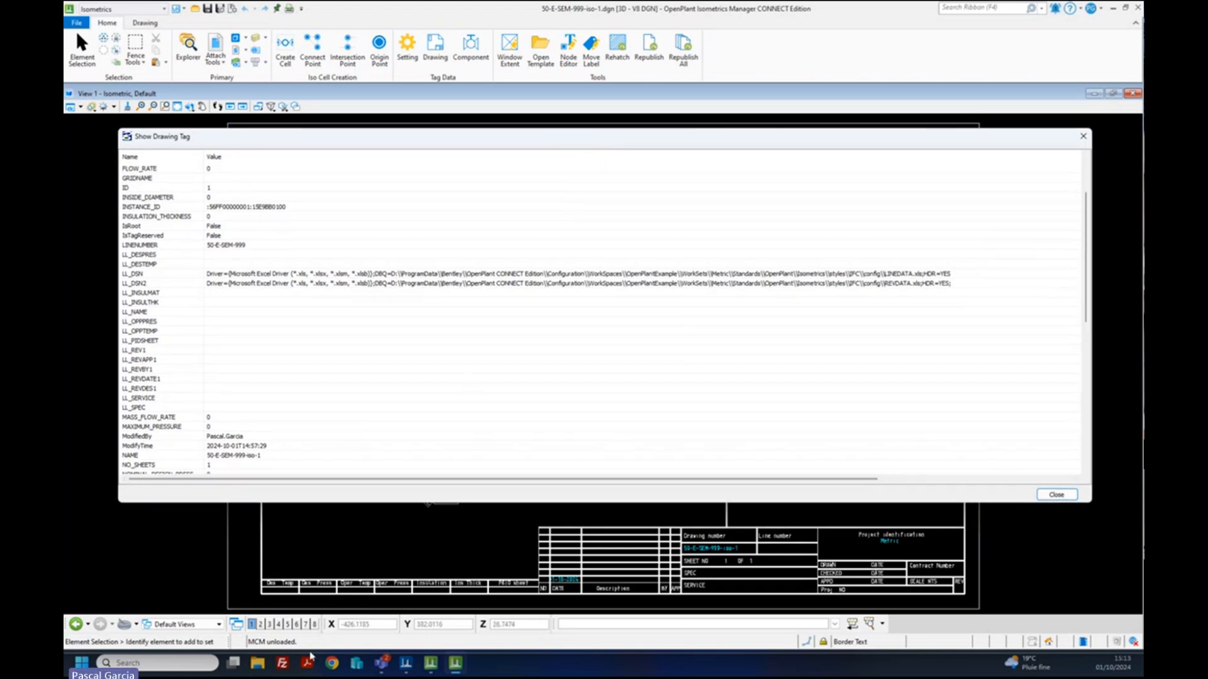
- Switch to File Explorer and browse to D:\ProgramData\Bentley\OpenPlant CONNECT Edition
click(258, 664)
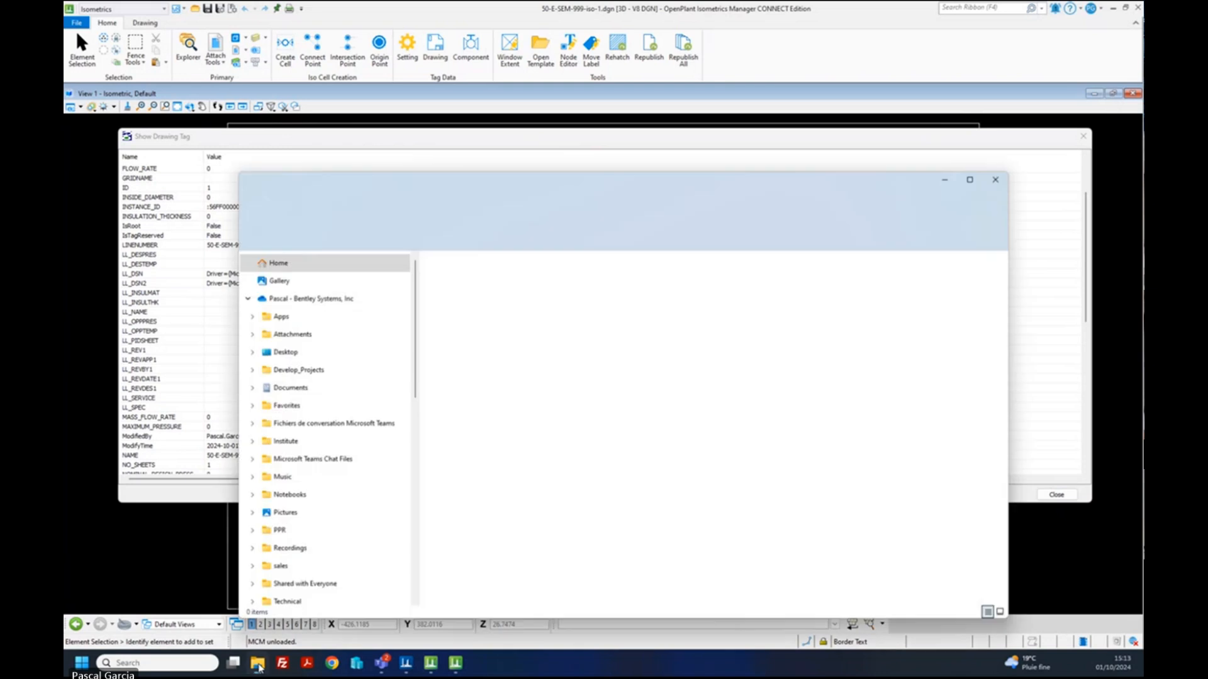
drag(494, 185, 480, 126)
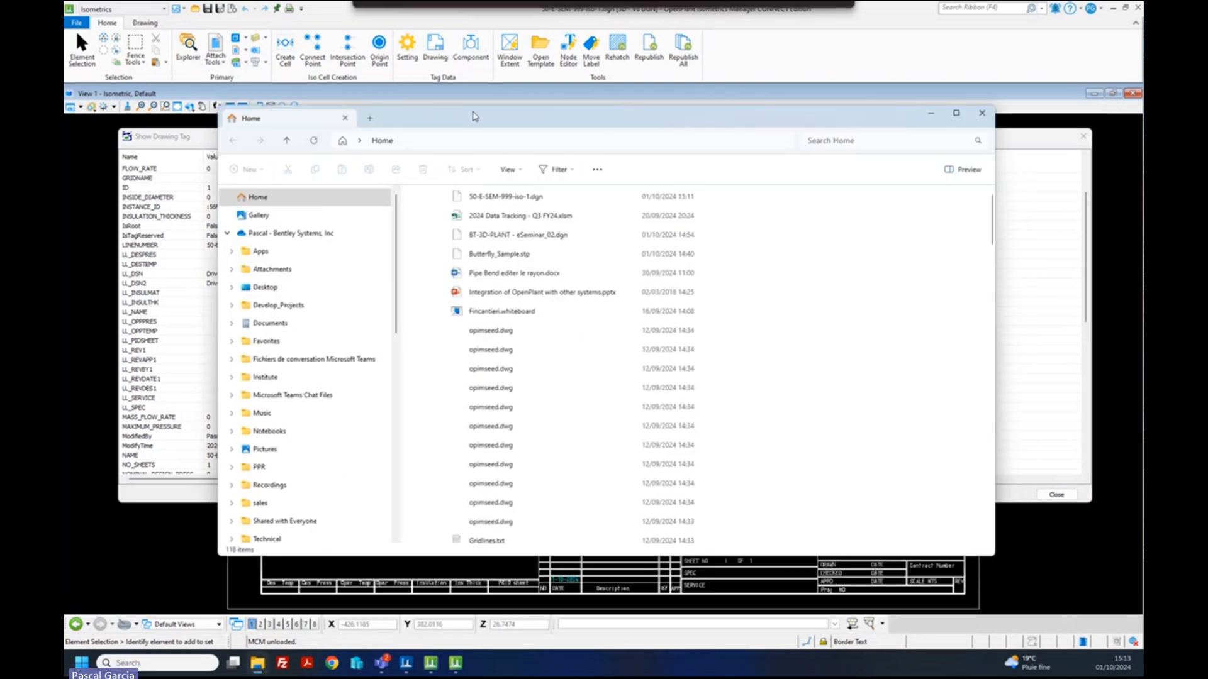
drag(400, 278, 383, 507)
click(282, 490)
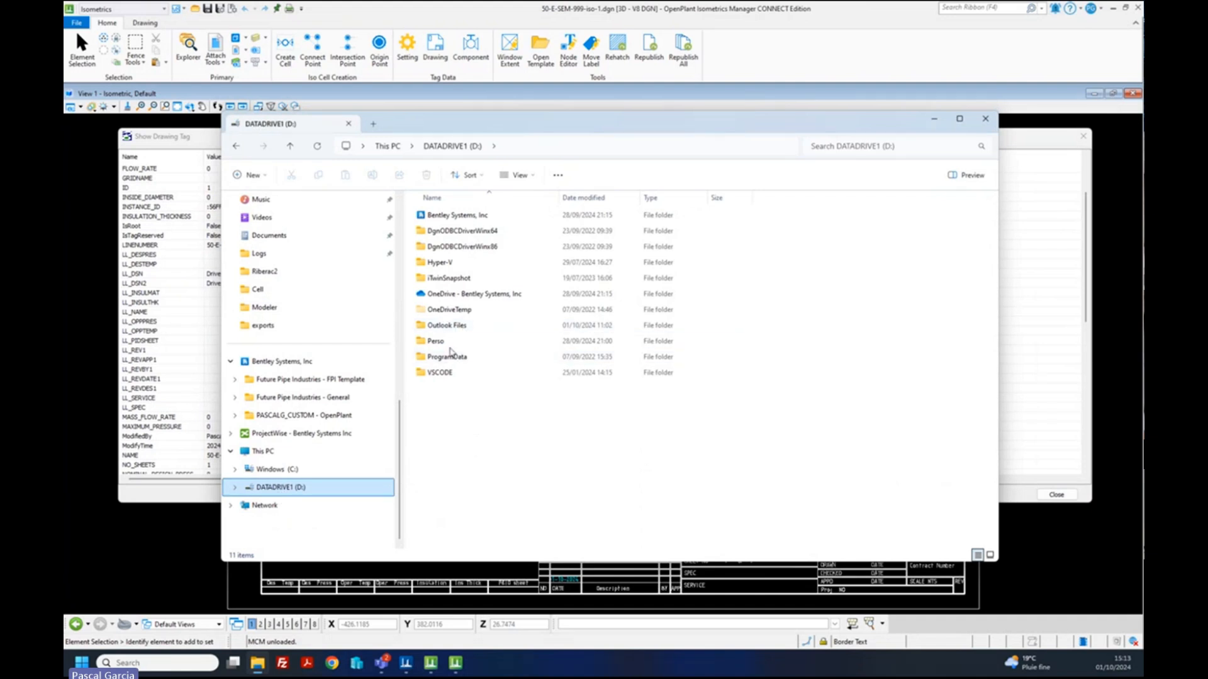
double_click(449, 357)
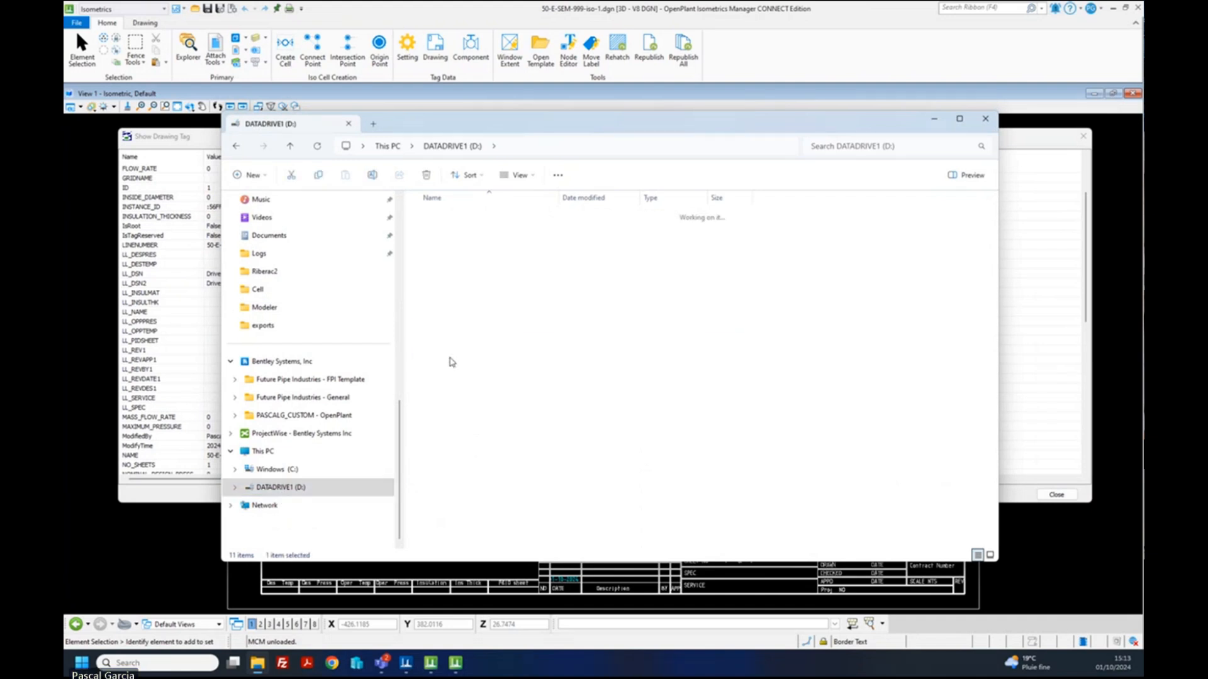
double_click(443, 215)
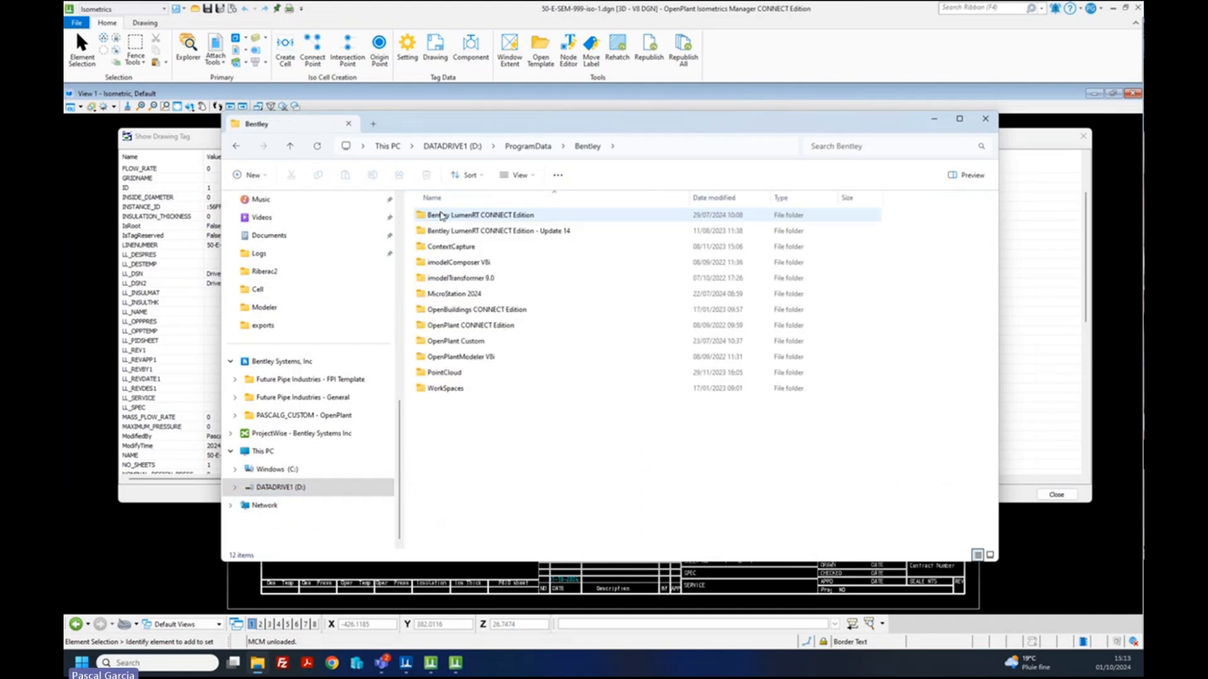
click(459, 342)
click(459, 326)
double_click(459, 326)
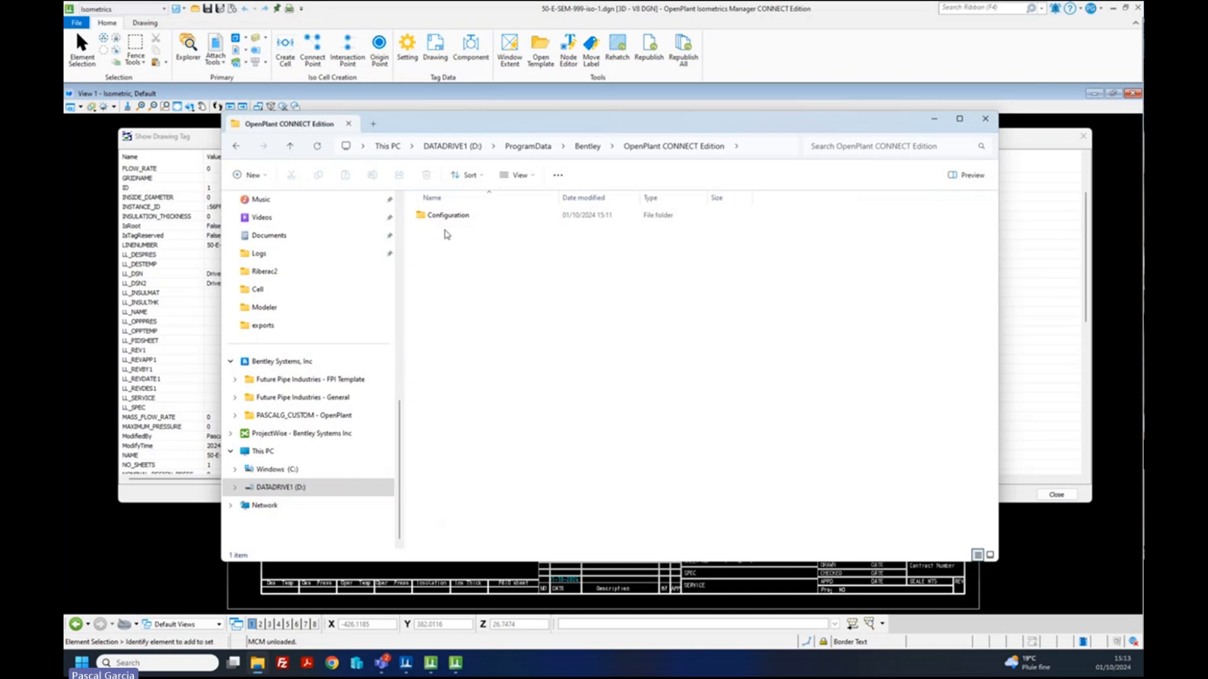
- Browse through Configuration\WorkSpaces\OpenPlantExample\WorkSets\Metric to its Standards folder
double_click(448, 216)
double_click(444, 247)
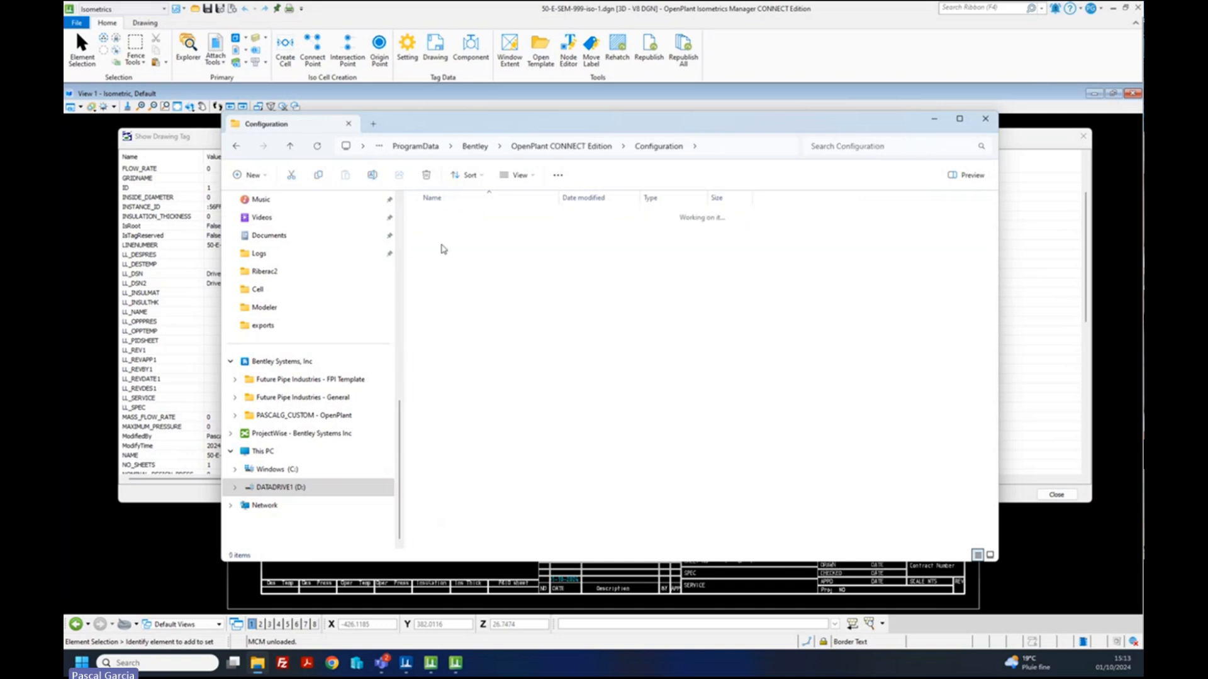
double_click(446, 285)
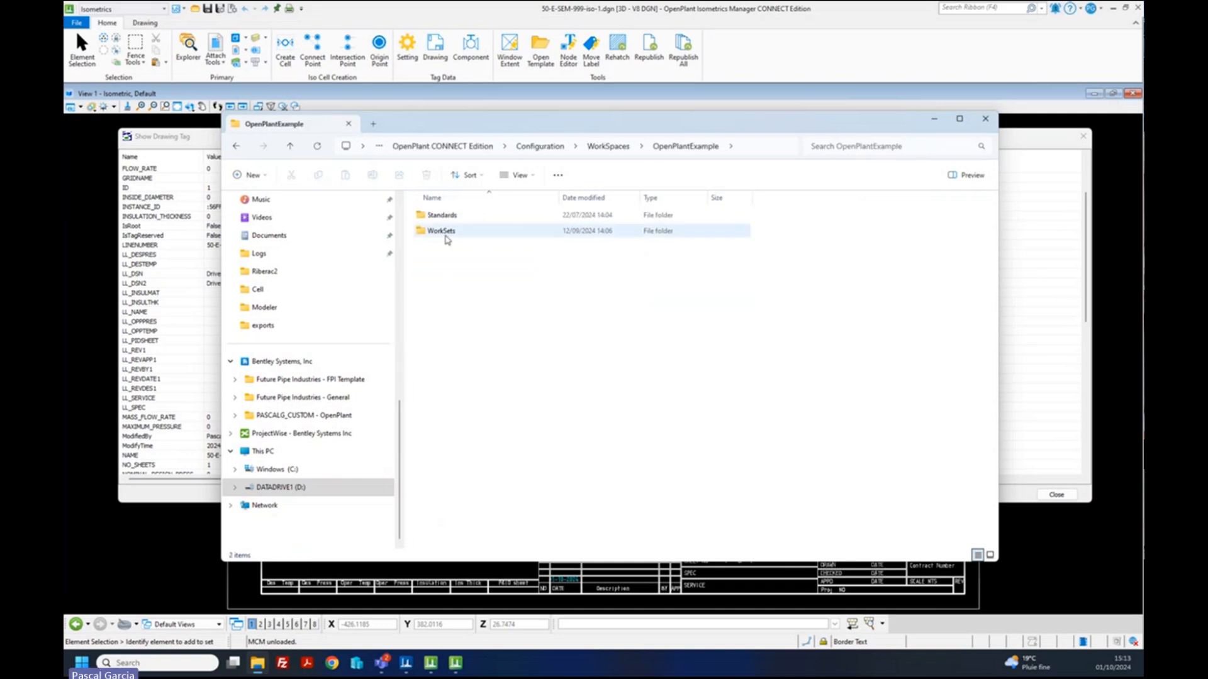
click(443, 233)
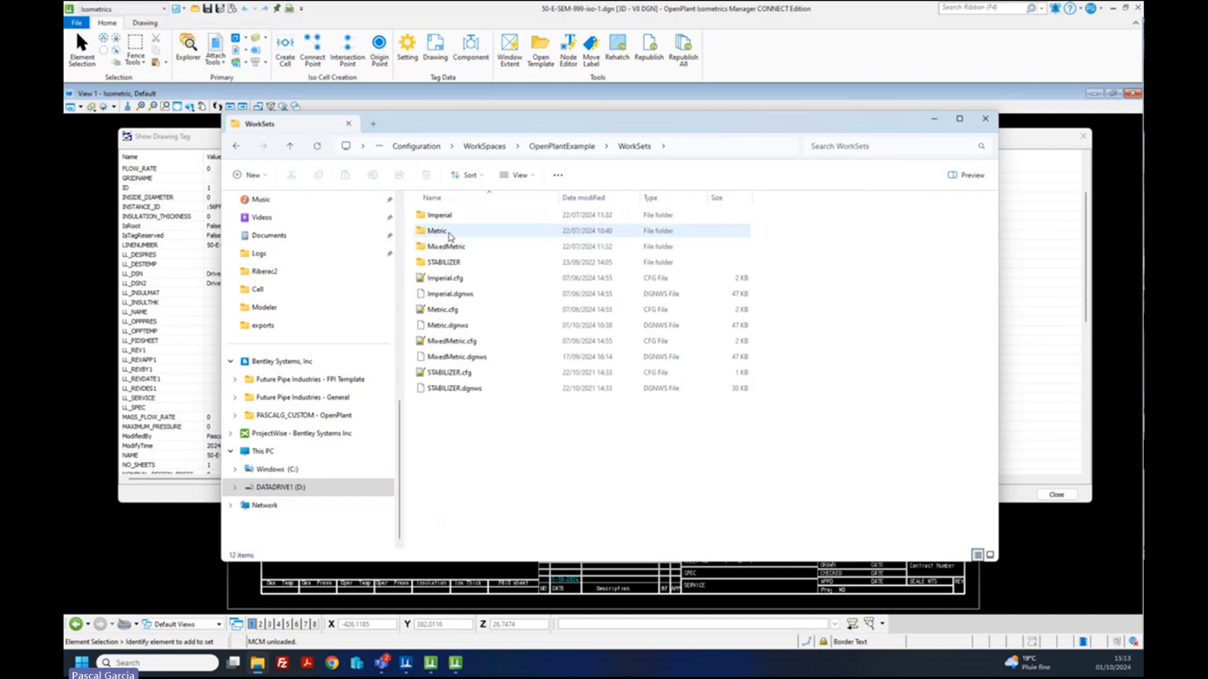
double_click(444, 232)
click(450, 217)
double_click(450, 217)
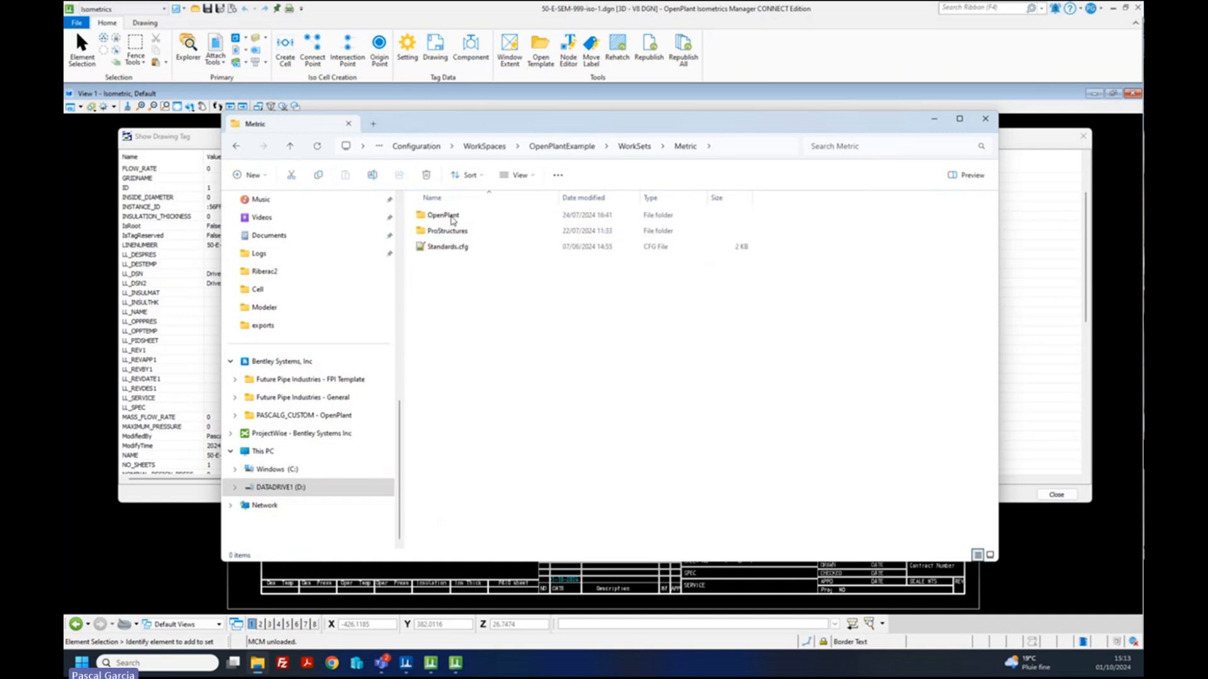
- Browse from Standards to the OpenPlant\Isometrics\styles\IFC\config folder
click(450, 216)
double_click(451, 216)
double_click(455, 263)
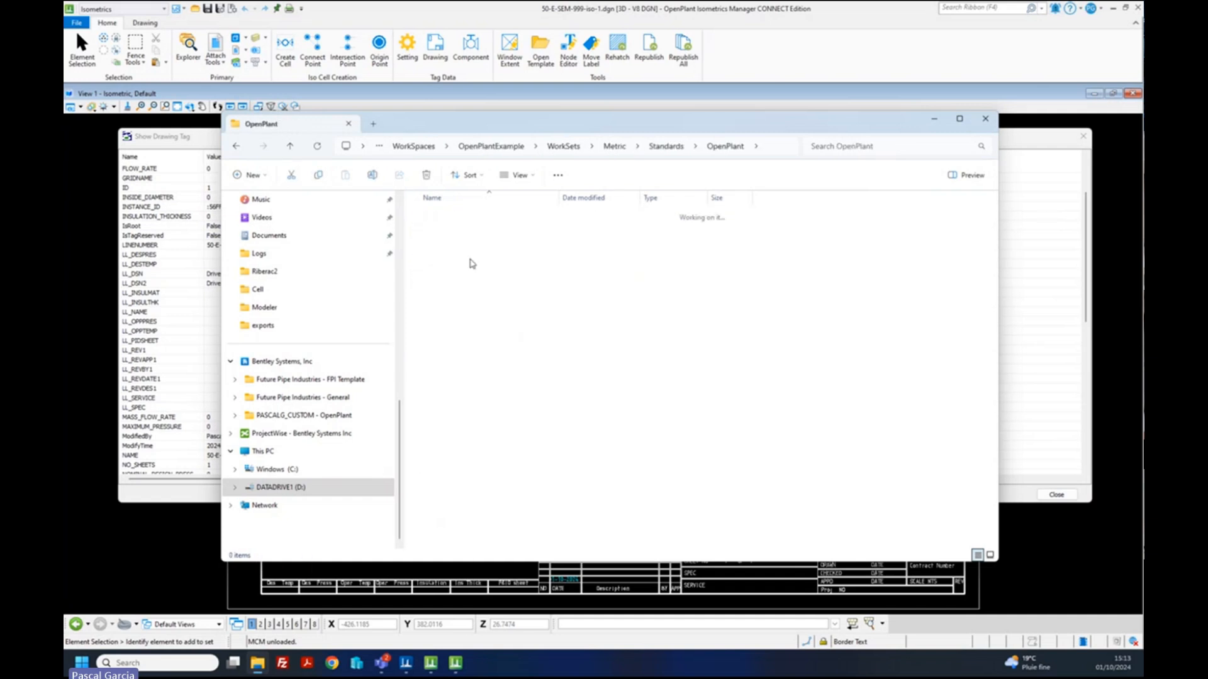
double_click(462, 234)
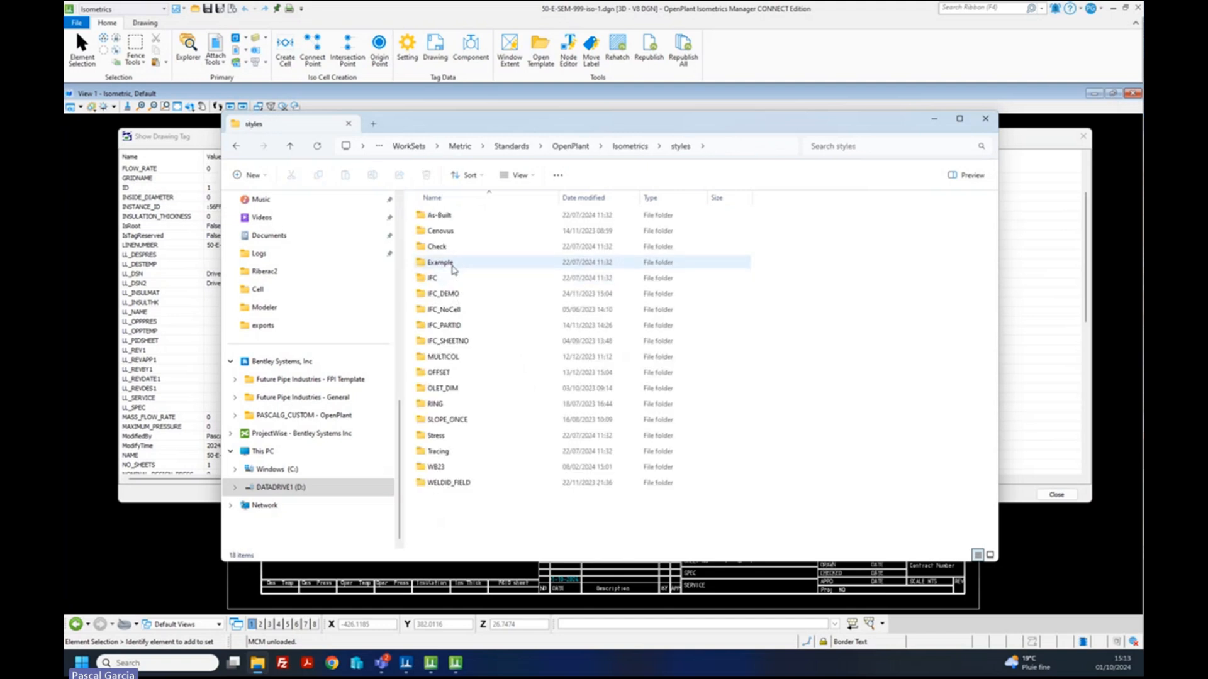
double_click(457, 278)
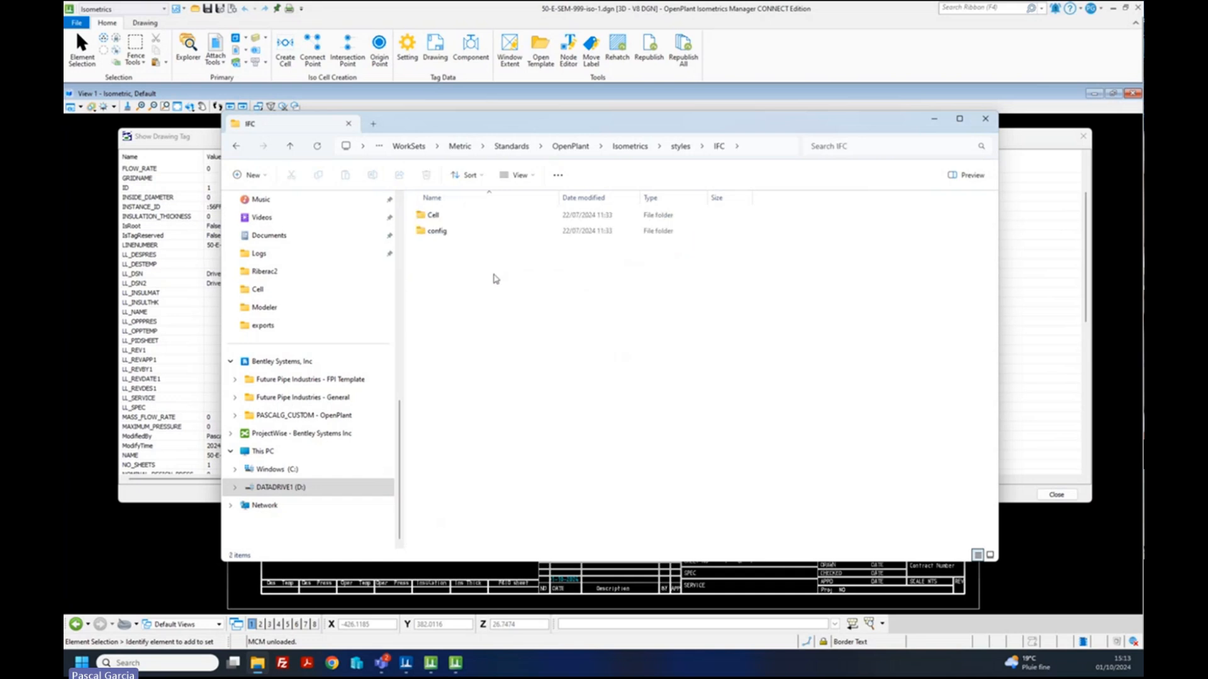
double_click(445, 232)
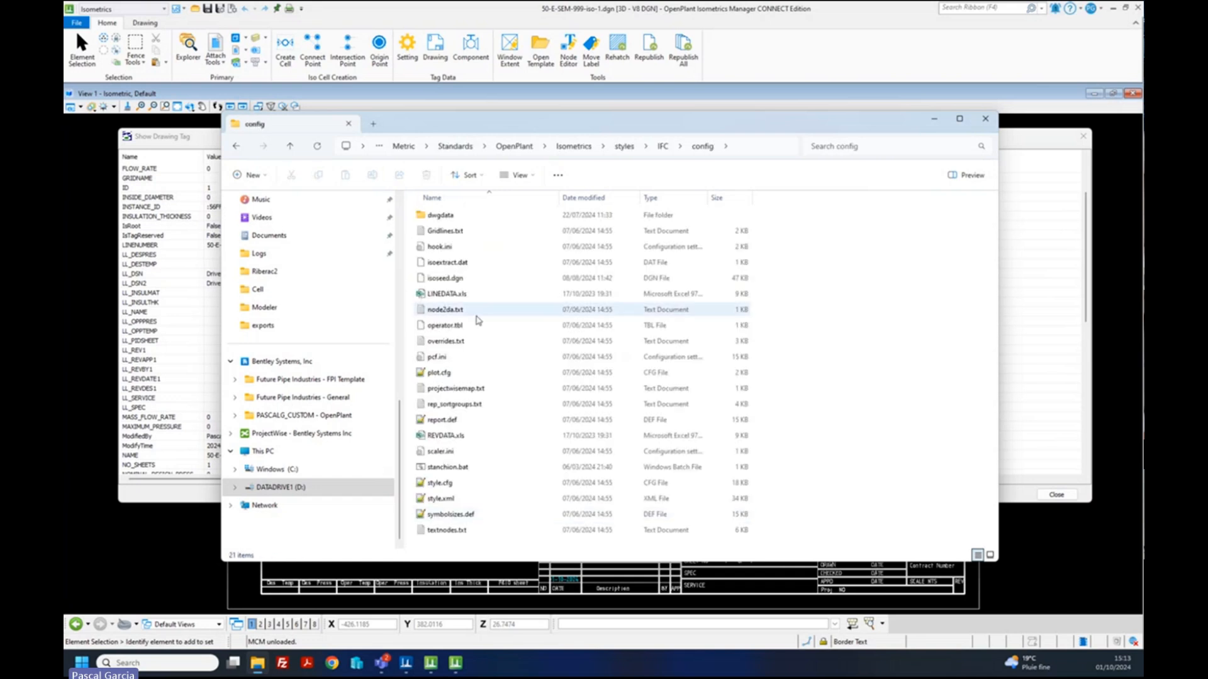
- Open LINEDATA.xls from the IFC style's config folder in Excel, check its content and close it
click(457, 295)
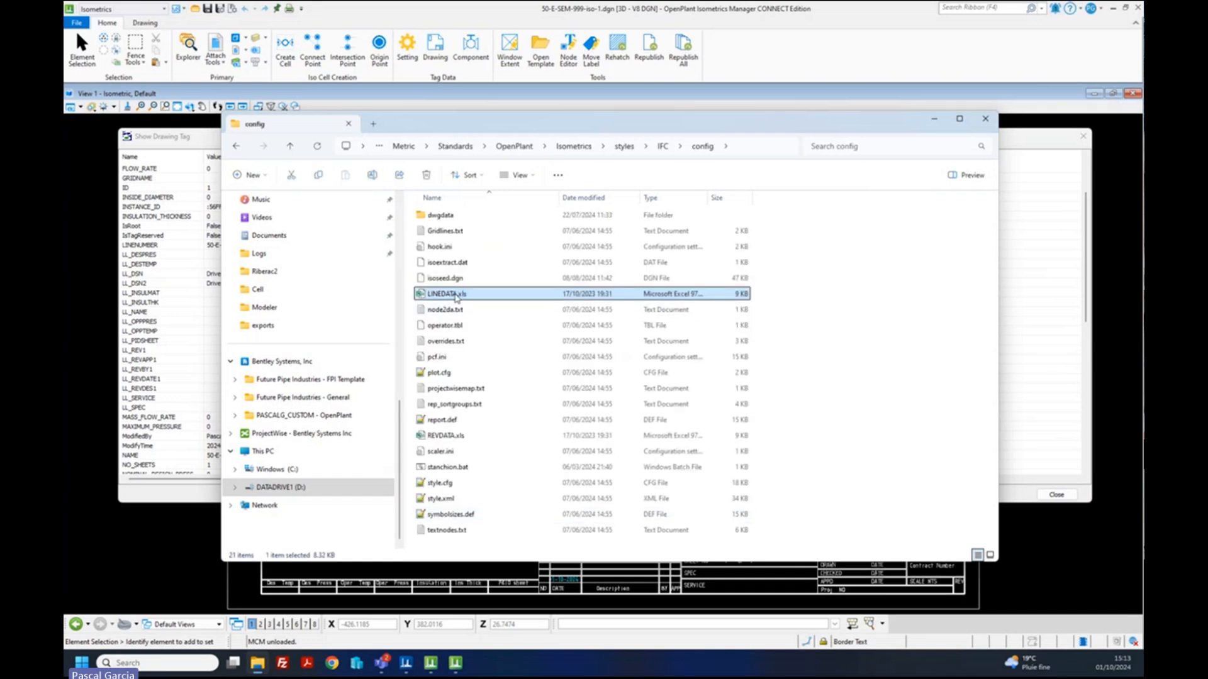
double_click(457, 295)
click(598, 363)
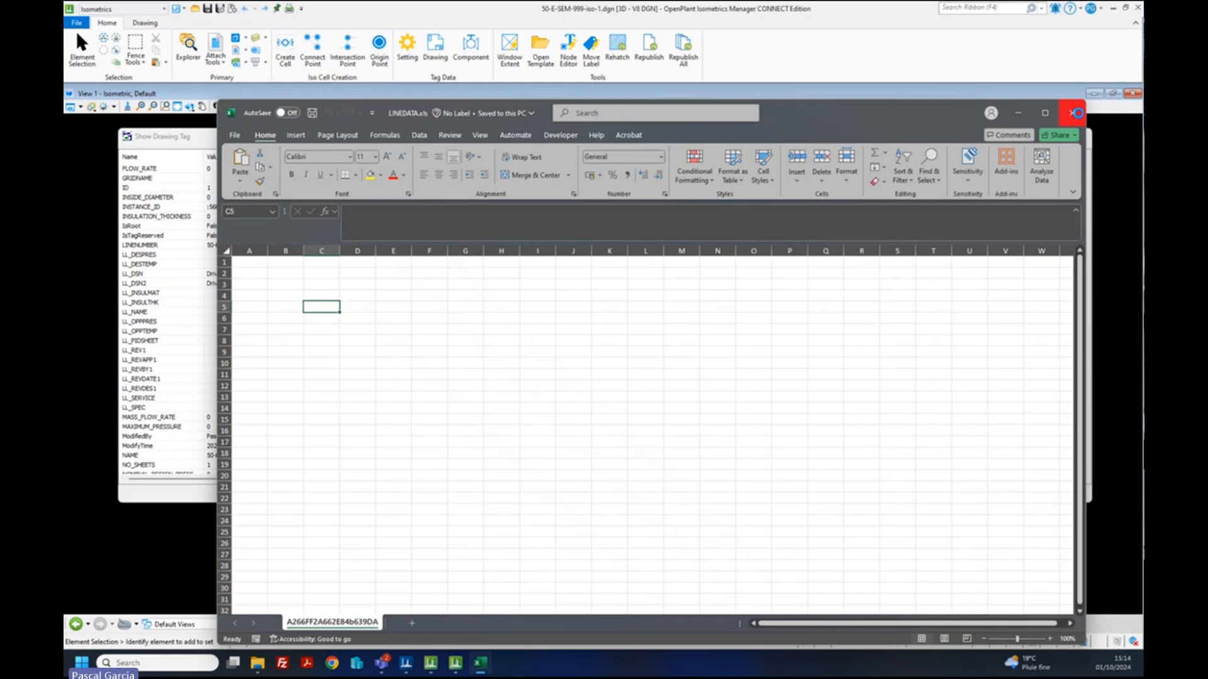
click(1077, 112)
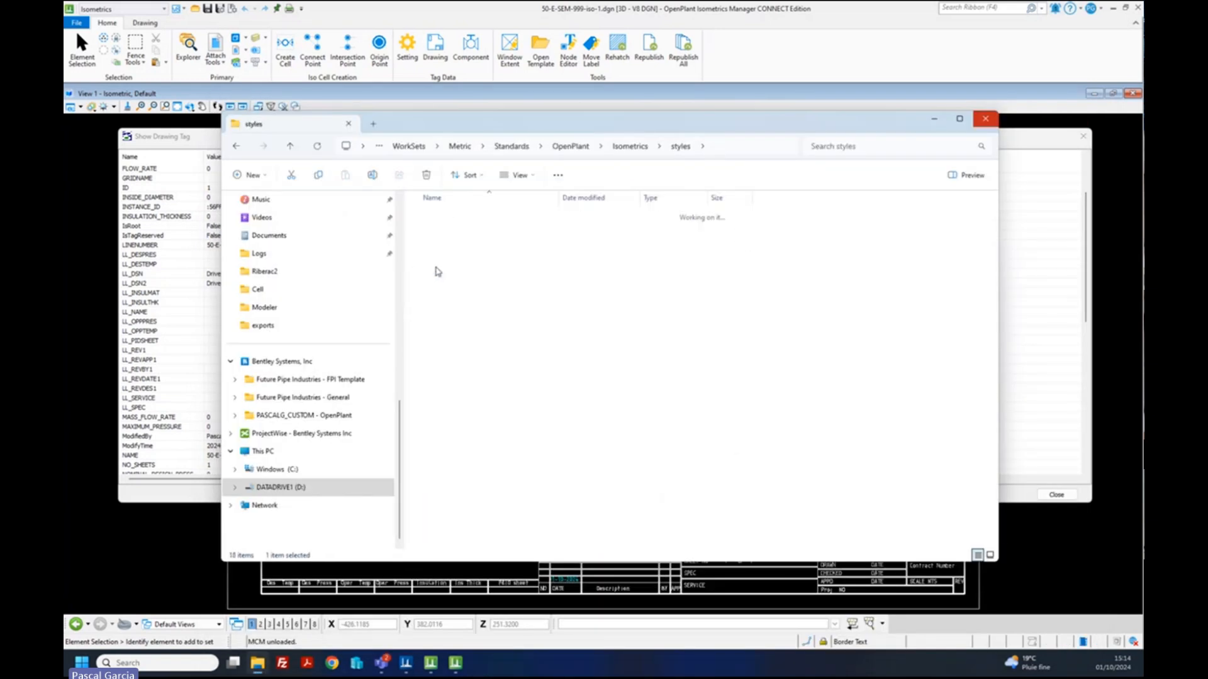
- Open LINEDATA.xls from the Example style's config folder, examine its line list columns through PID_SHEET, and close it
double_click(450, 231)
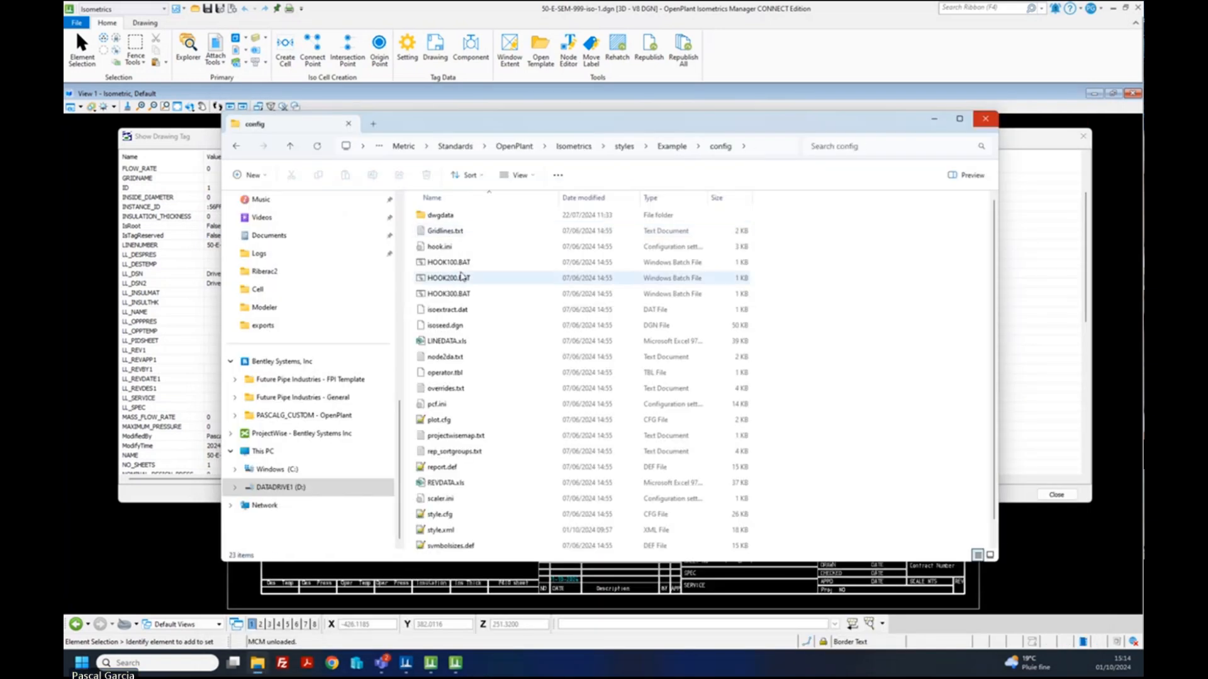
click(457, 344)
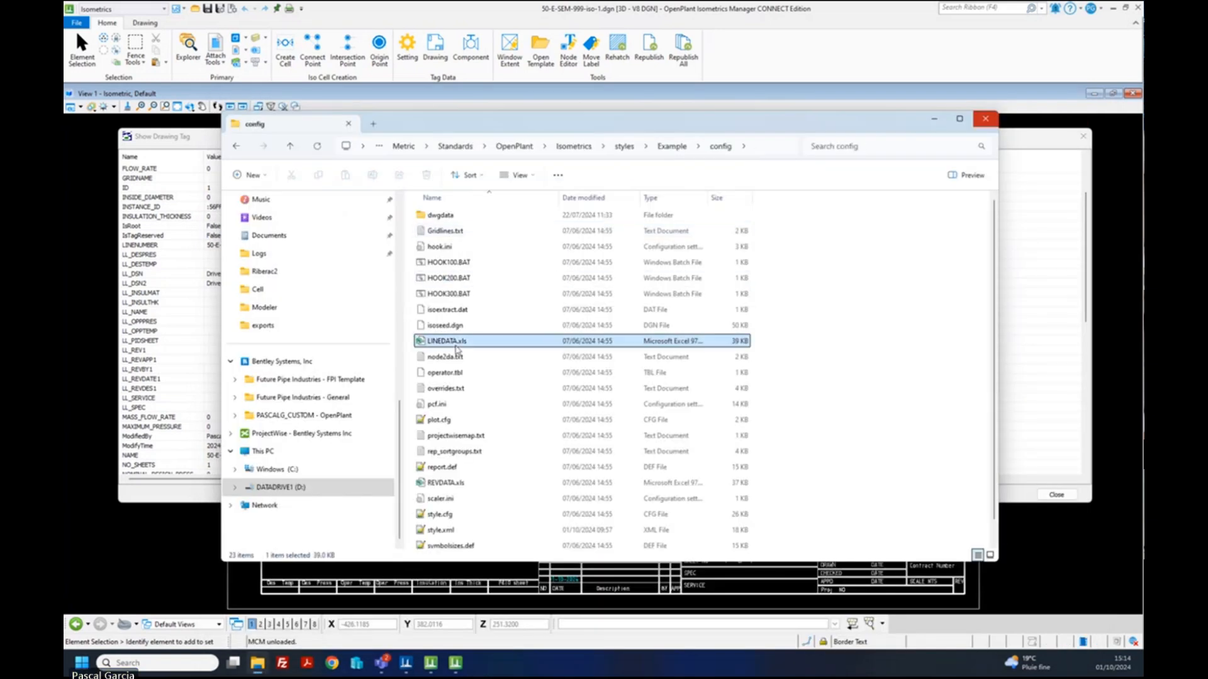
double_click(588, 346)
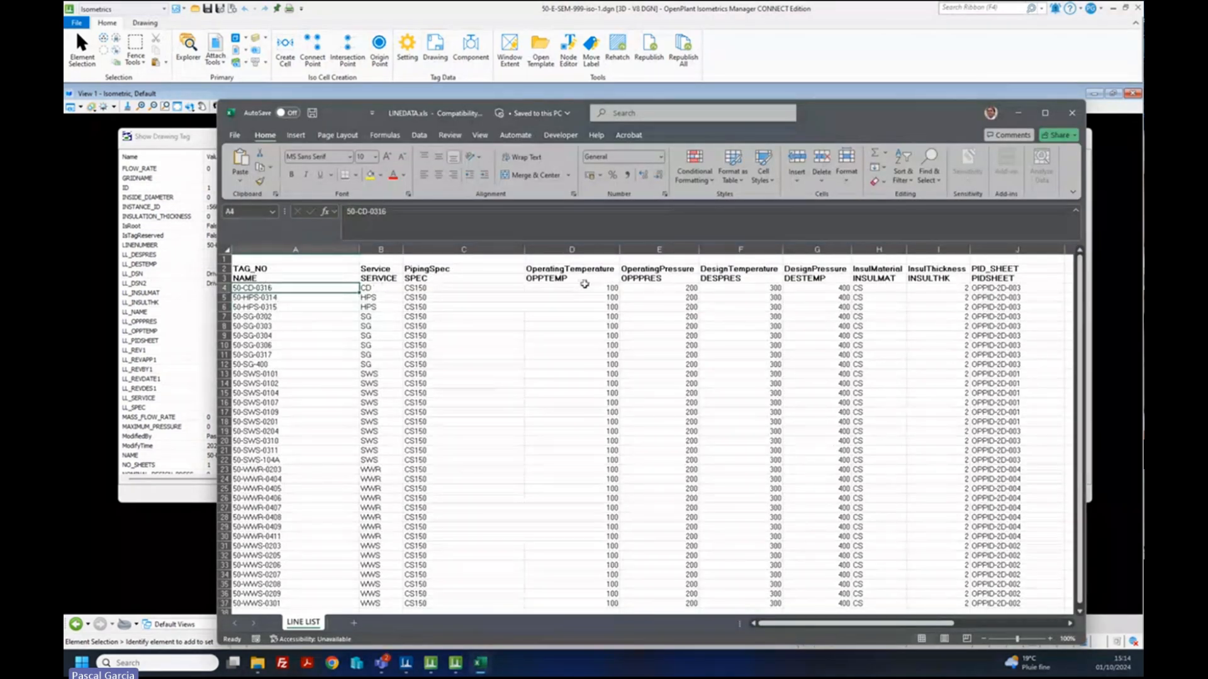
click(975, 288)
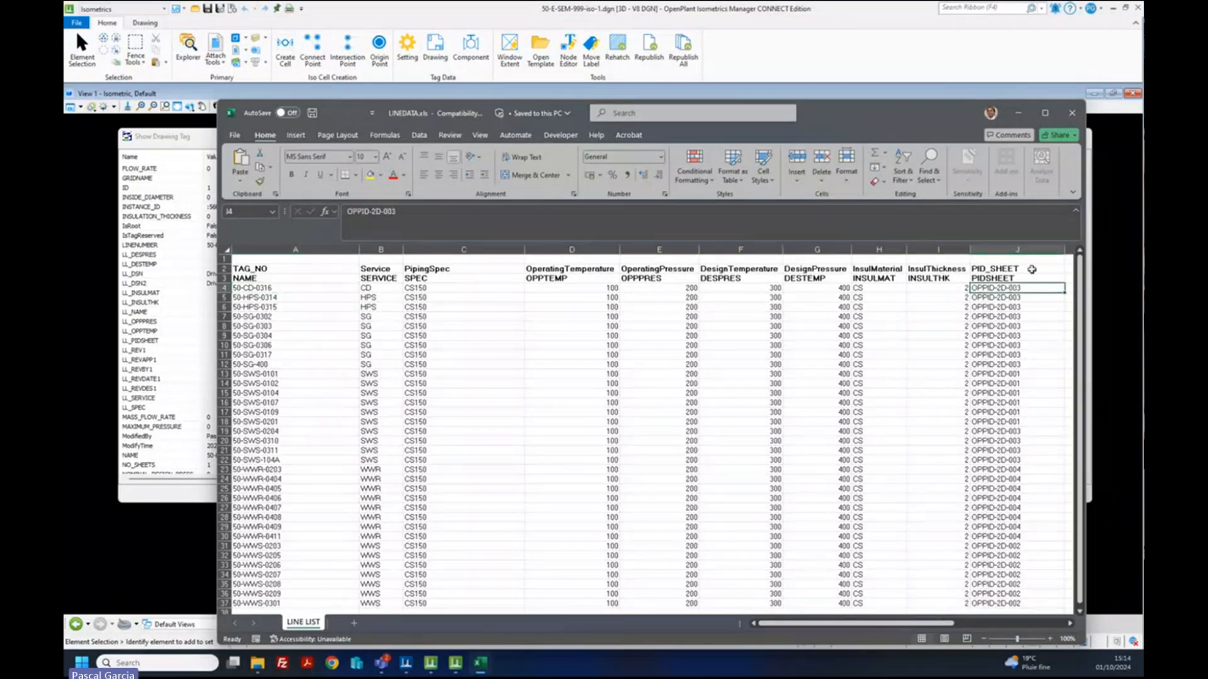
scroll(884, 315, down, 3)
scroll(886, 334, up, 3)
click(1073, 113)
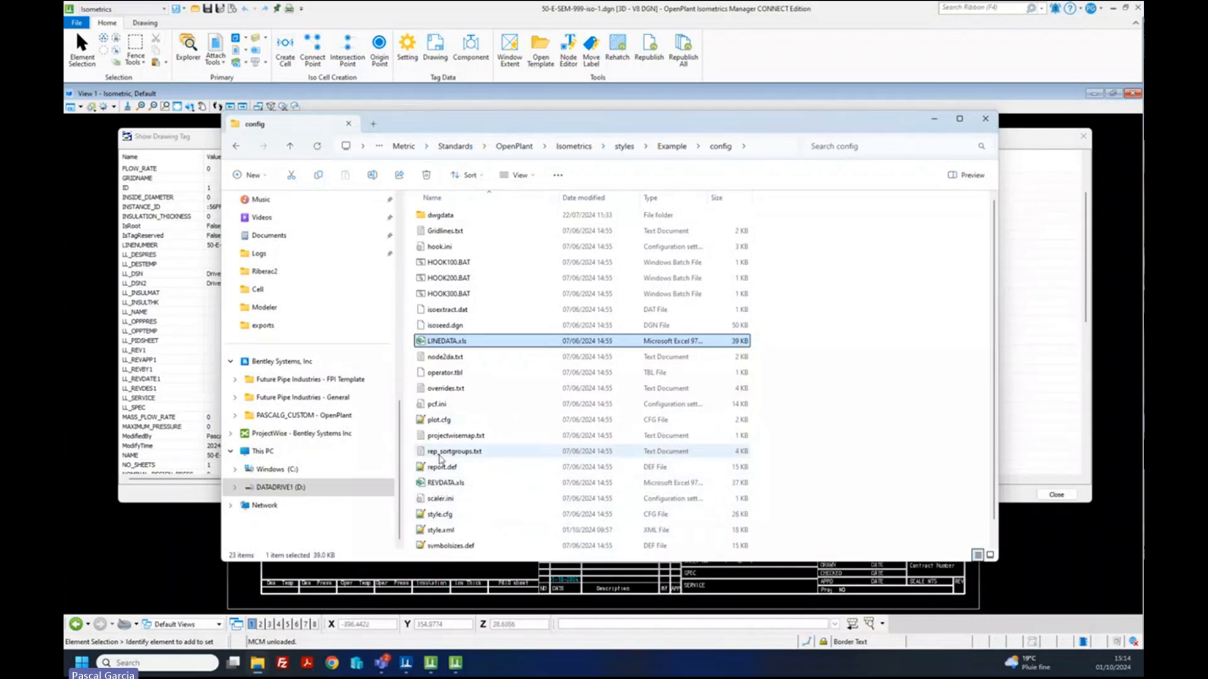
- Open overrides.txt from the Example config folder, review its component override rules, and close it
double_click(445, 390)
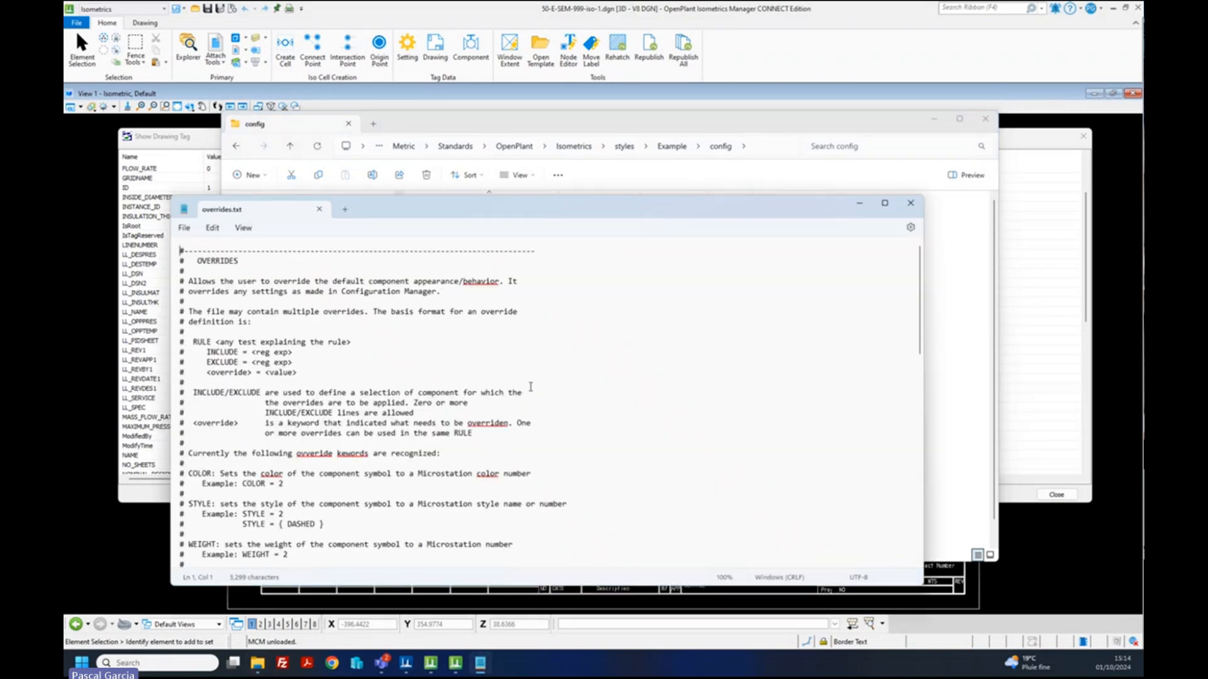
scroll(528, 397, down, 20)
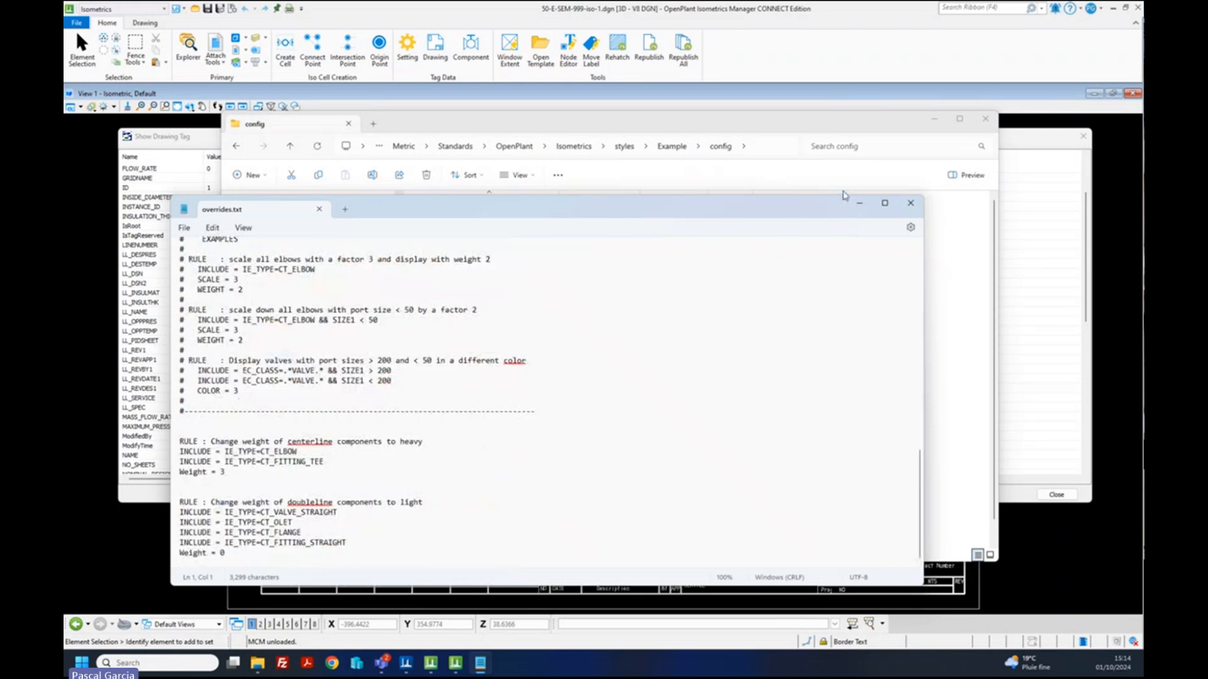
click(911, 203)
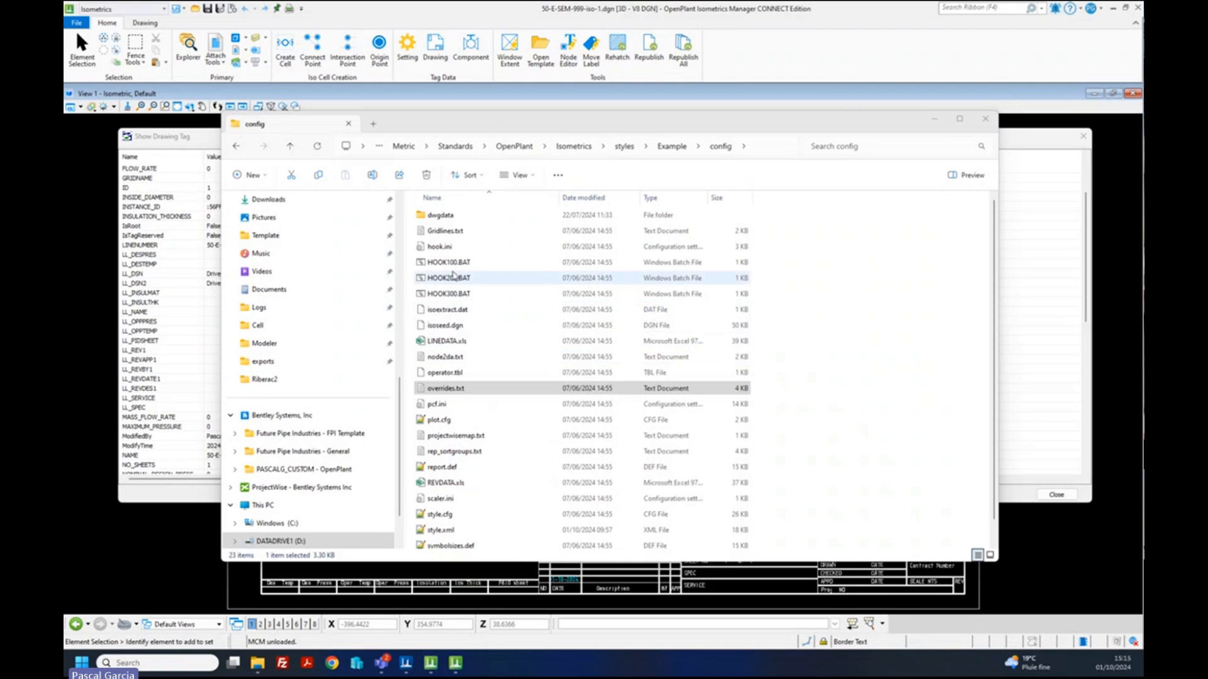
- Open node2da.txt from the Example config folder, review its attribute number mappings, and close it
double_click(464, 358)
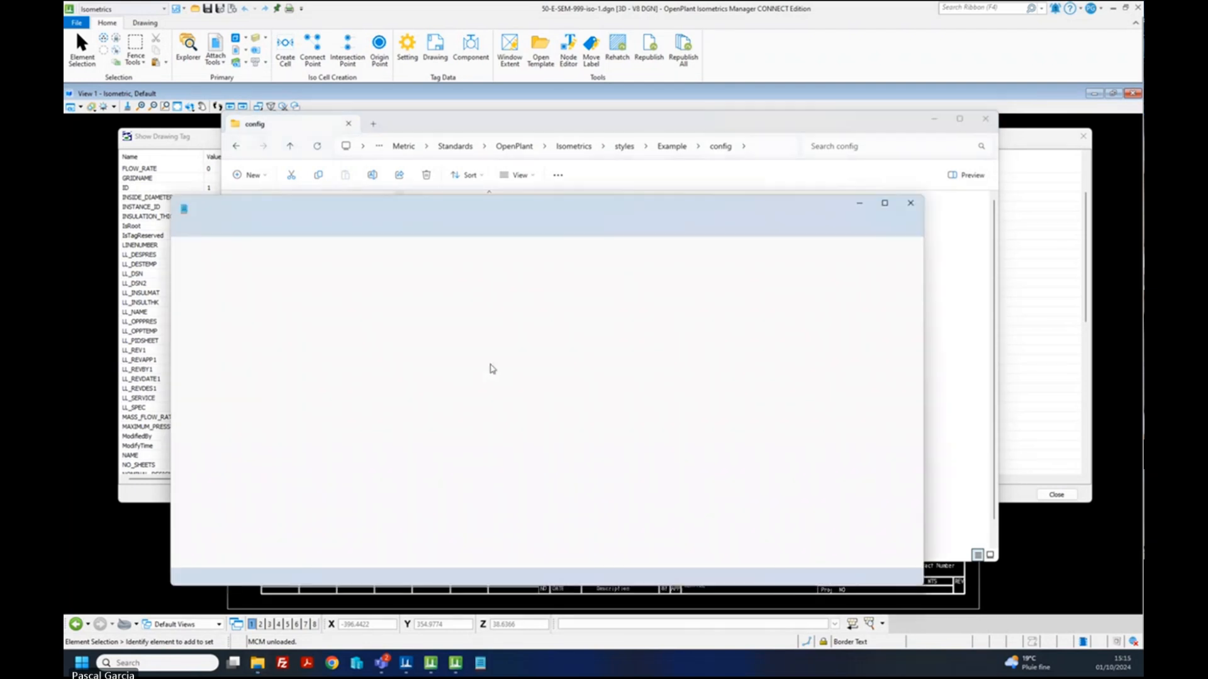
scroll(526, 371, down, 1)
scroll(526, 371, down, 2)
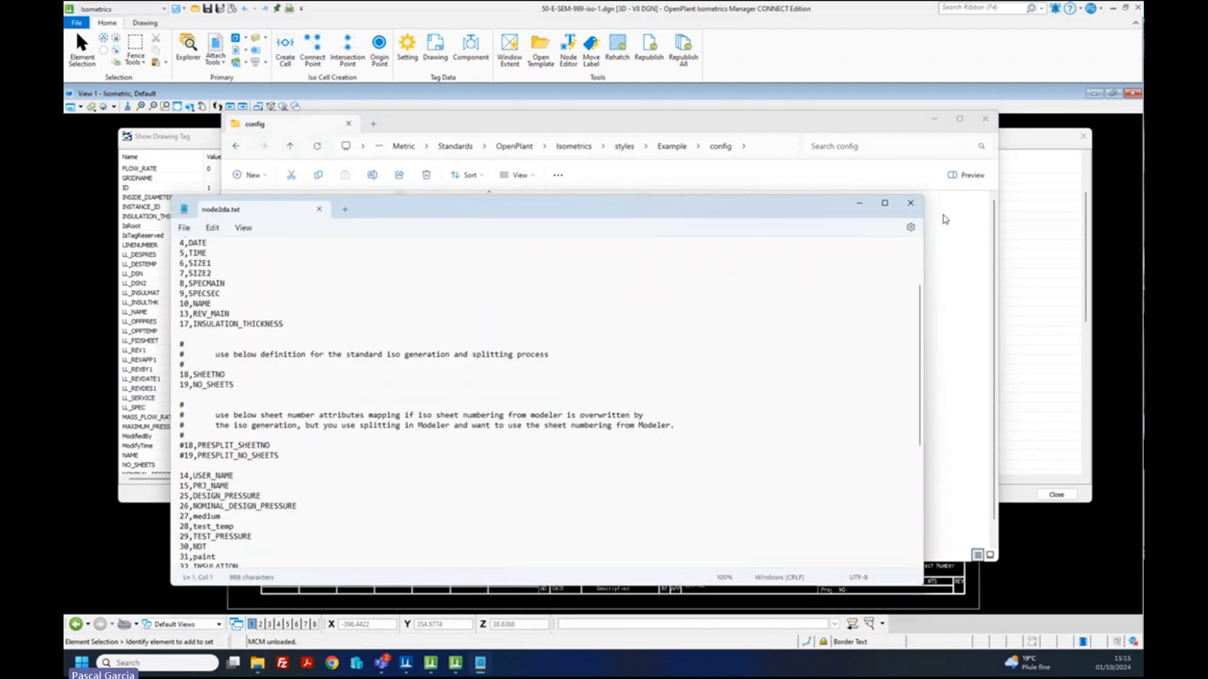
click(909, 204)
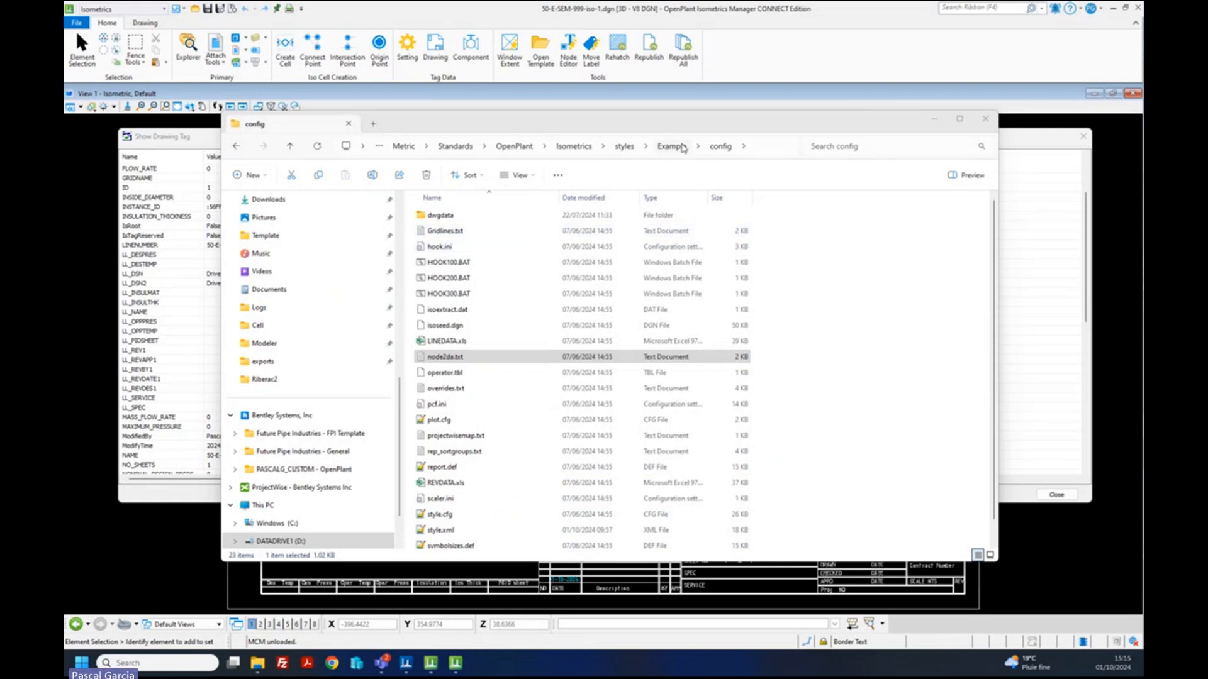
- Go back up to the styles folder and open the IFC style's config folder
click(657, 147)
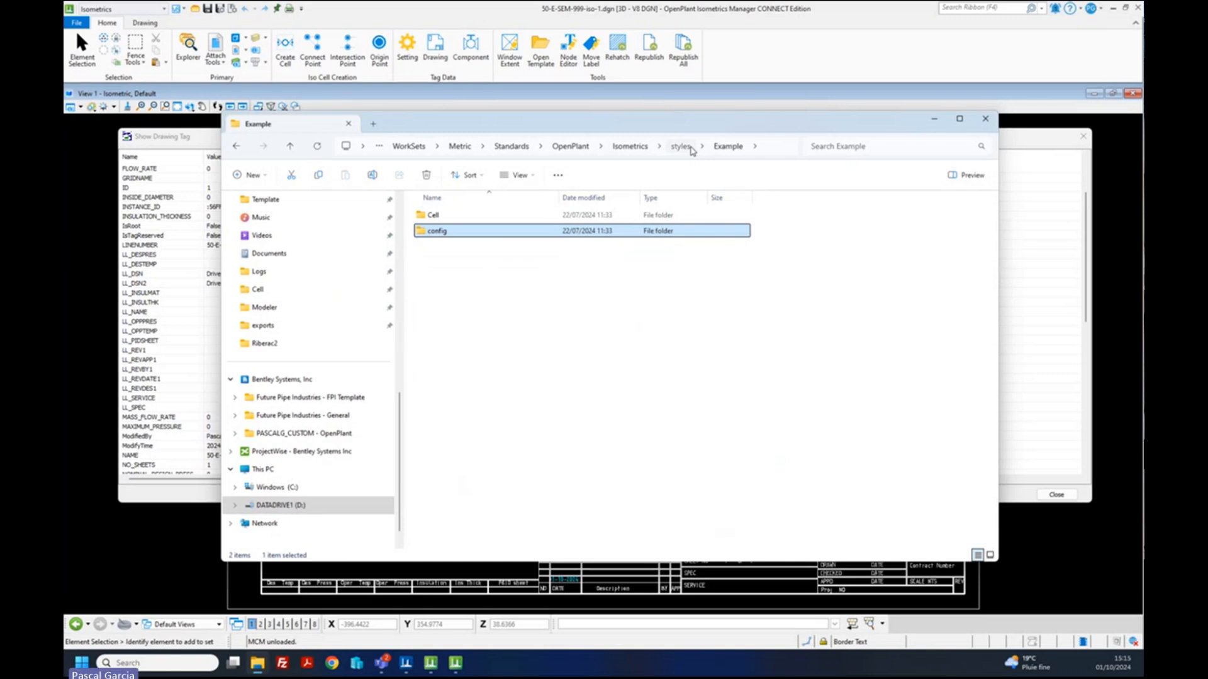
click(680, 146)
double_click(432, 278)
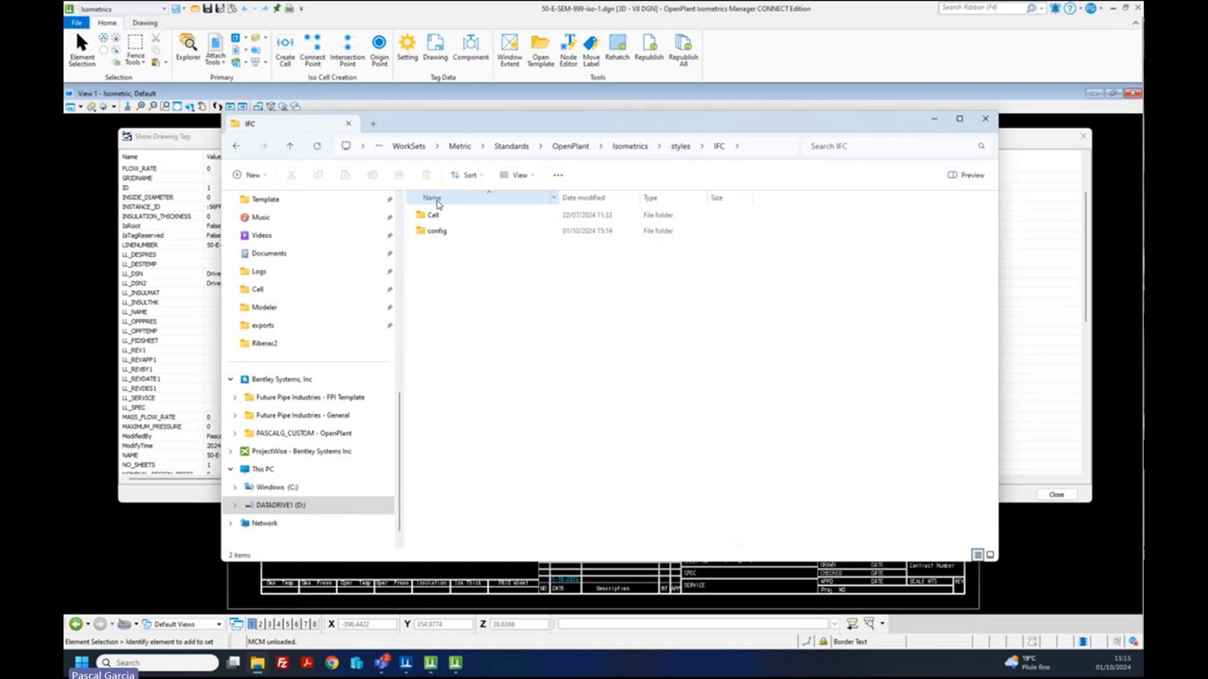
click(437, 232)
double_click(438, 231)
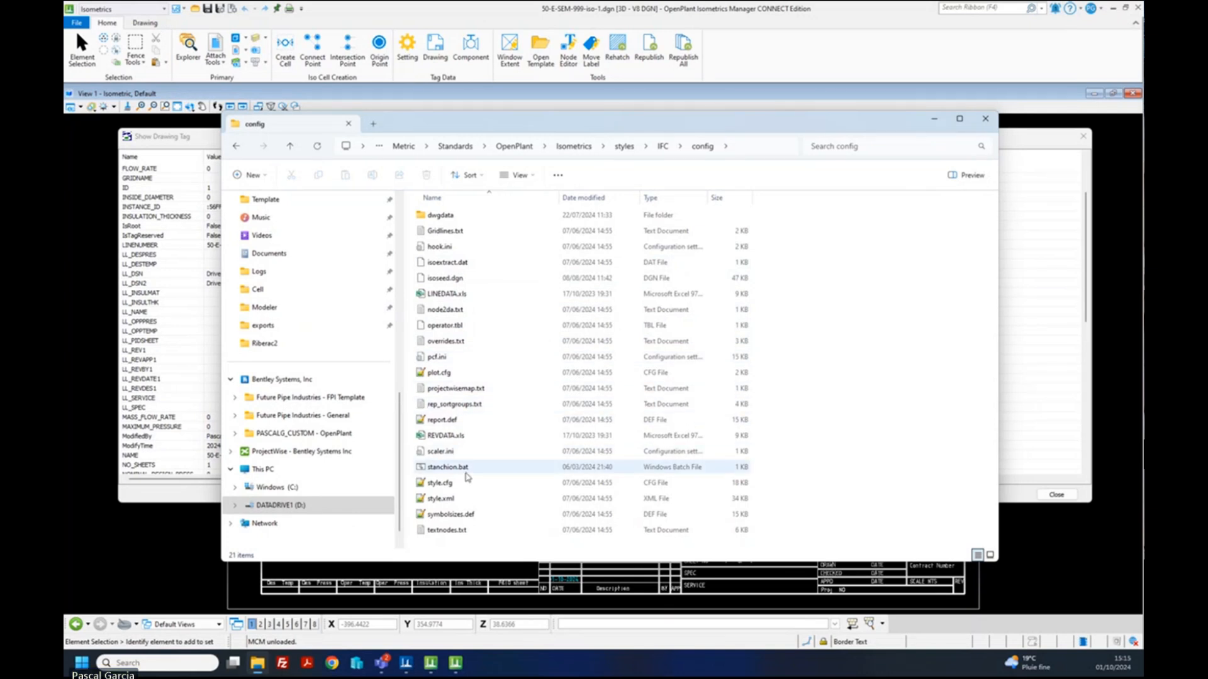
- Open textnodes.txt from the IFC config folder, review its drawing attribute syntax and DATE function notes, and move its window aside
double_click(450, 531)
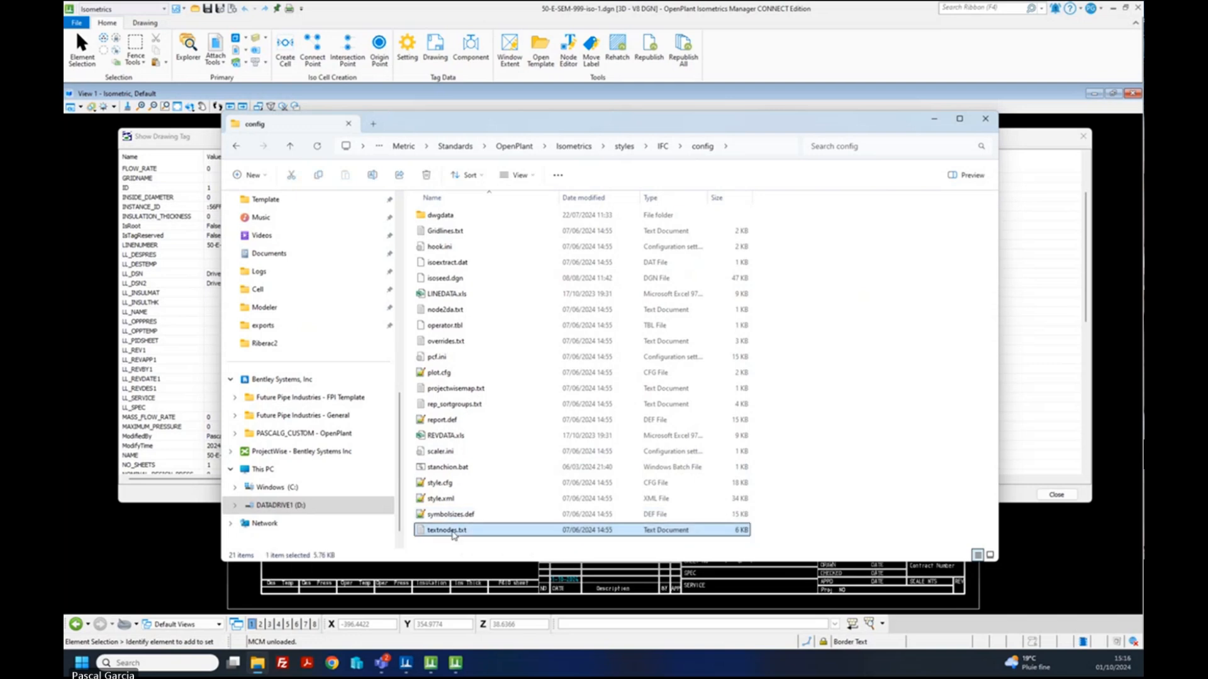
scroll(575, 361, down, 1)
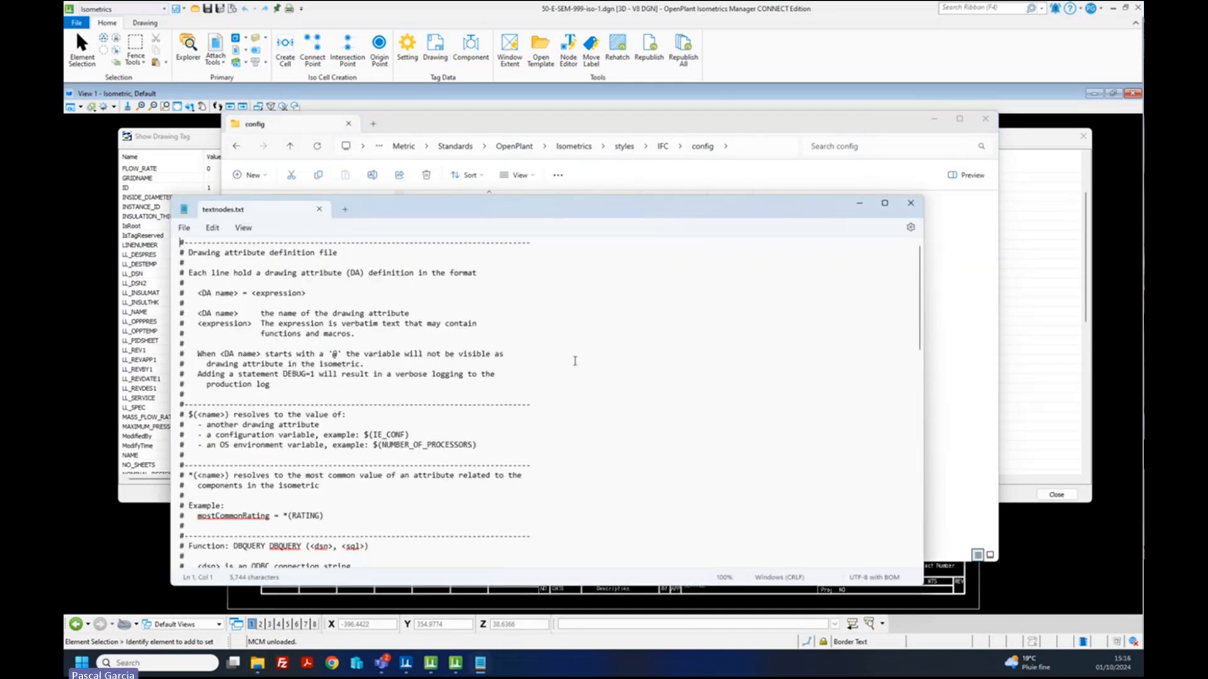
scroll(575, 361, down, 14)
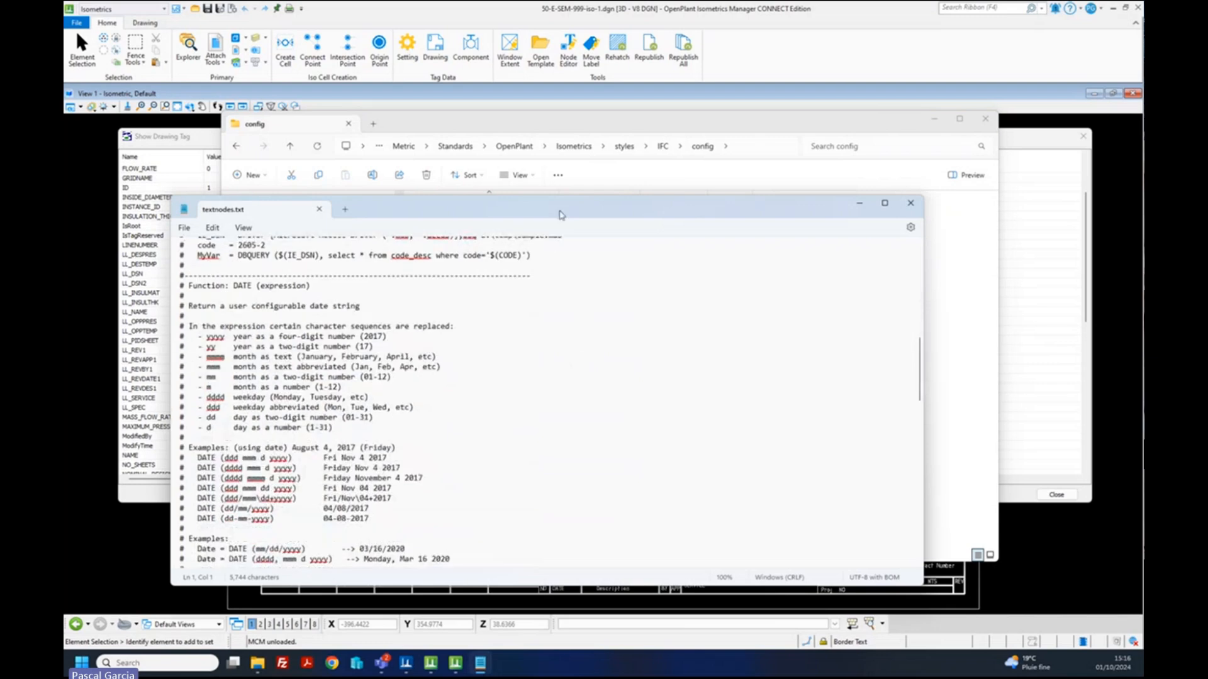
drag(562, 214, 862, 214)
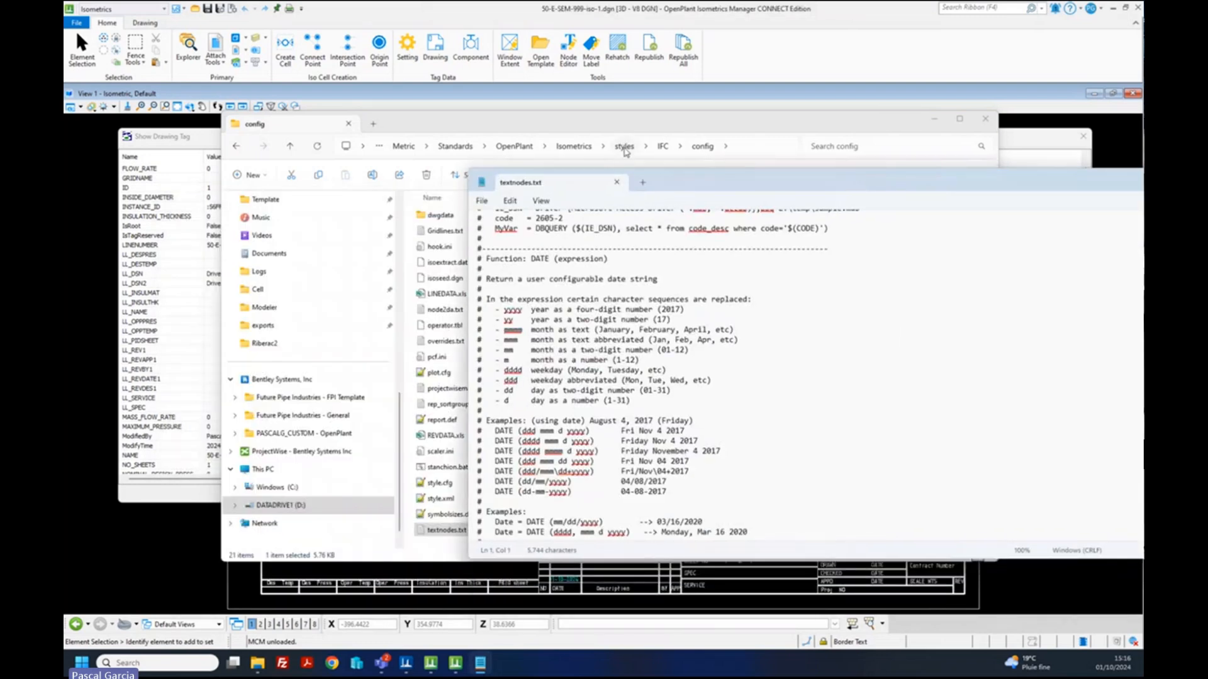
- Go up to the styles folder, examine the cell files in the IFC style's Cell folder, and return to its config folder
click(625, 147)
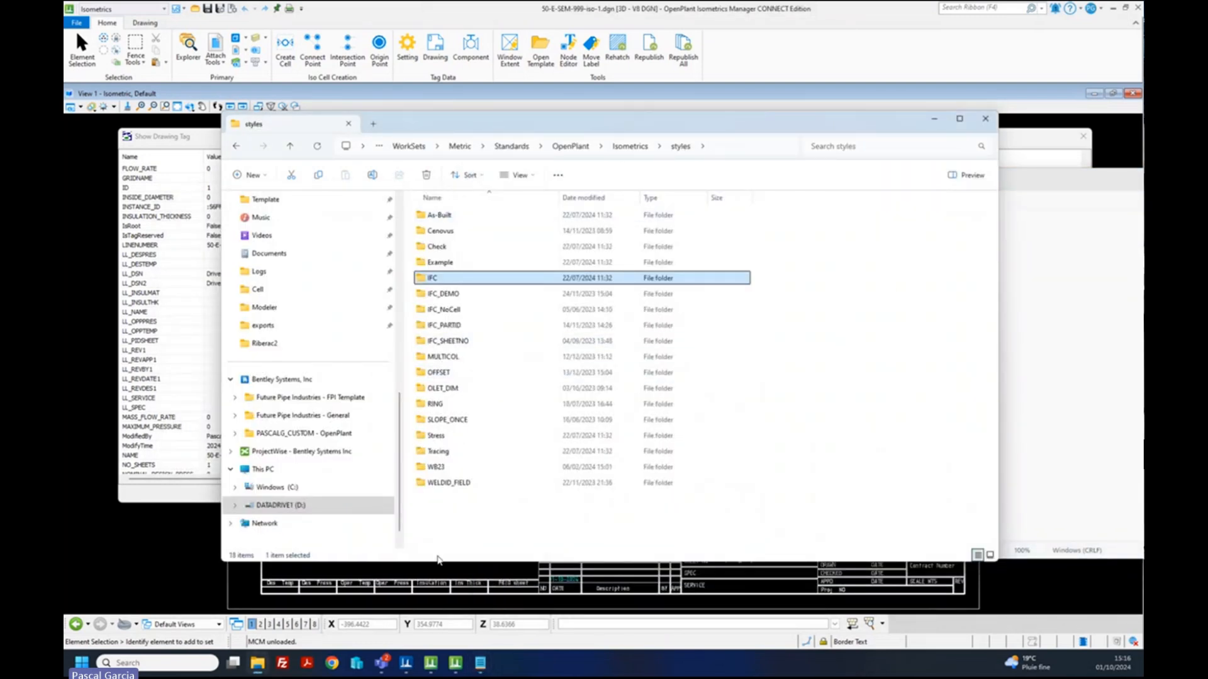
double_click(419, 279)
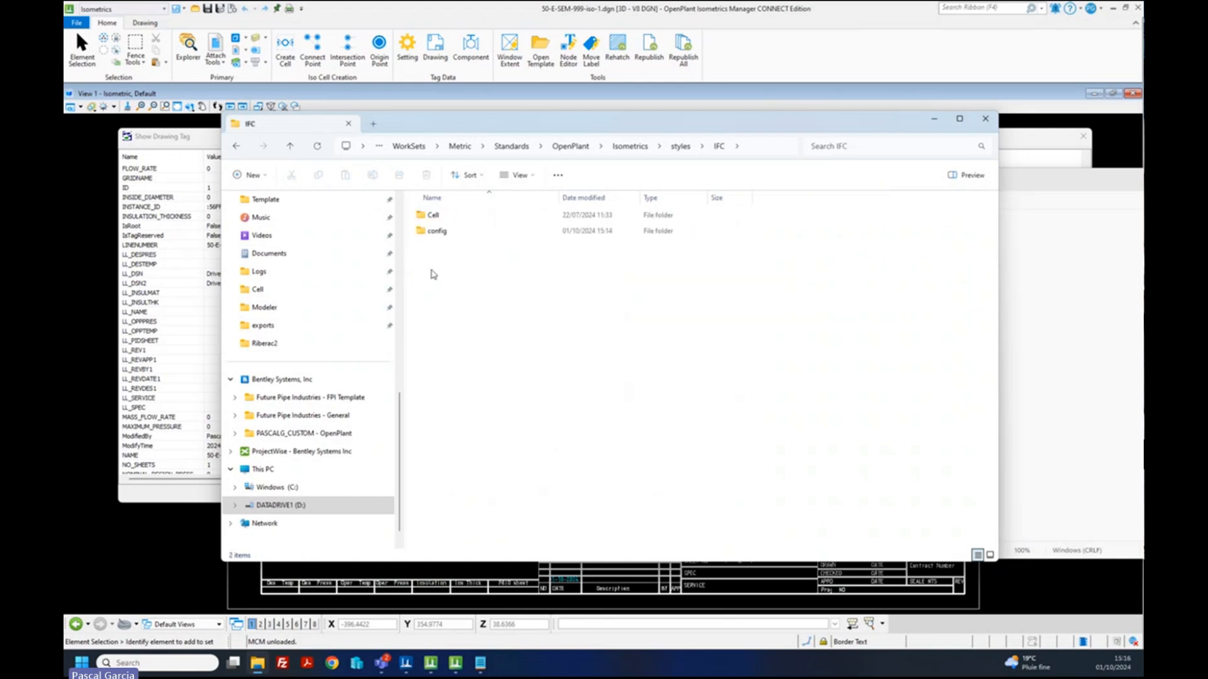
double_click(428, 216)
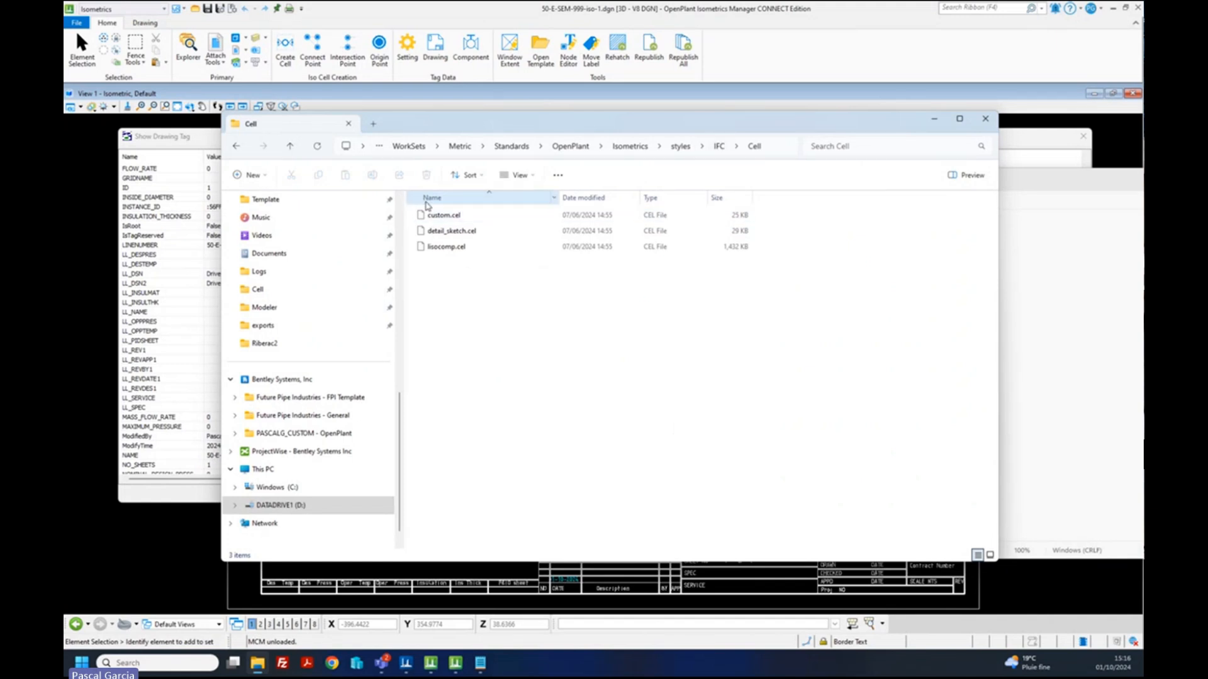
click(443, 234)
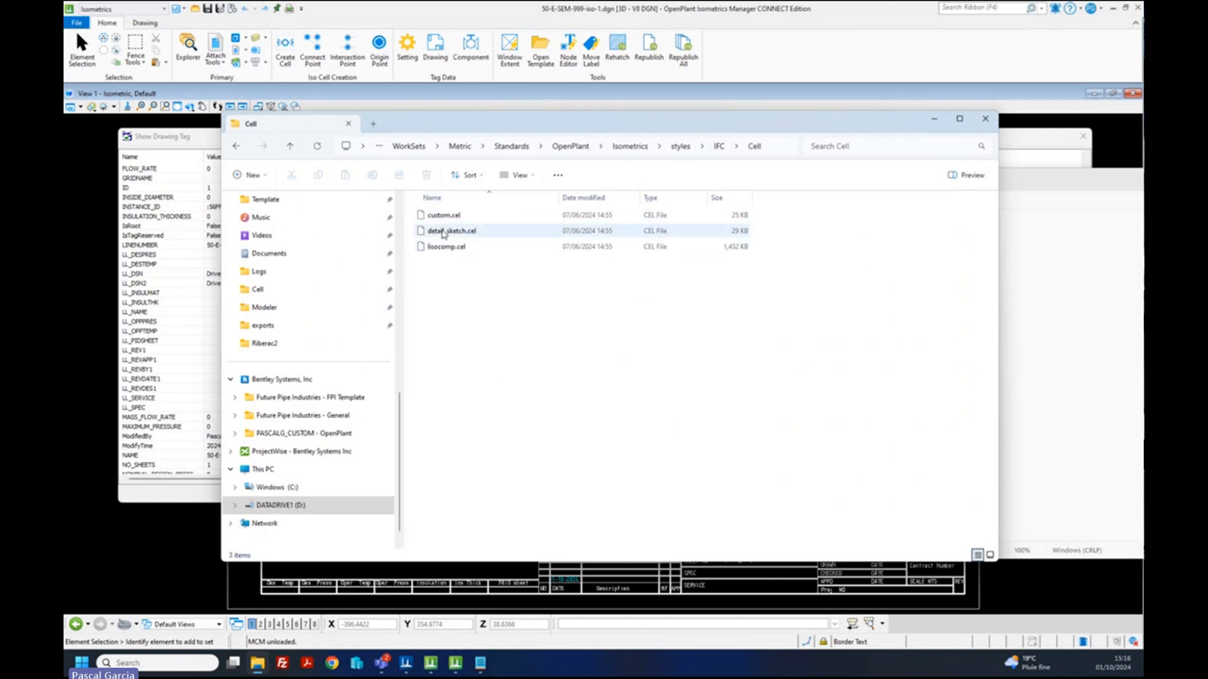
click(445, 249)
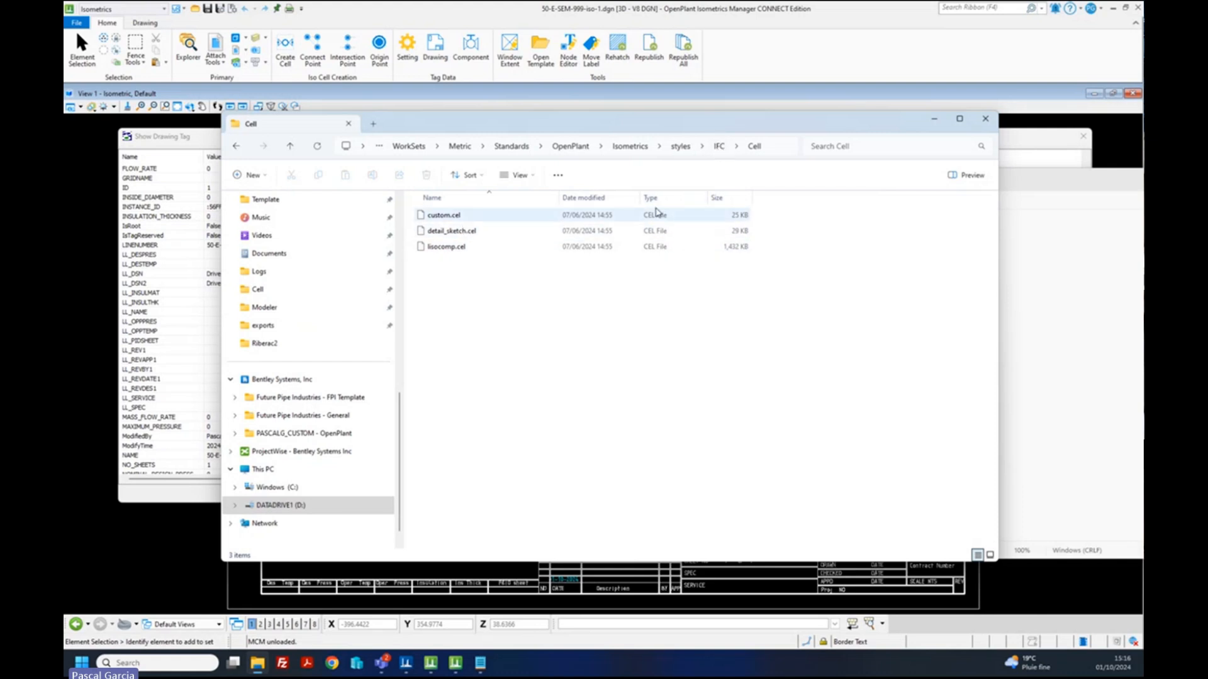
click(719, 149)
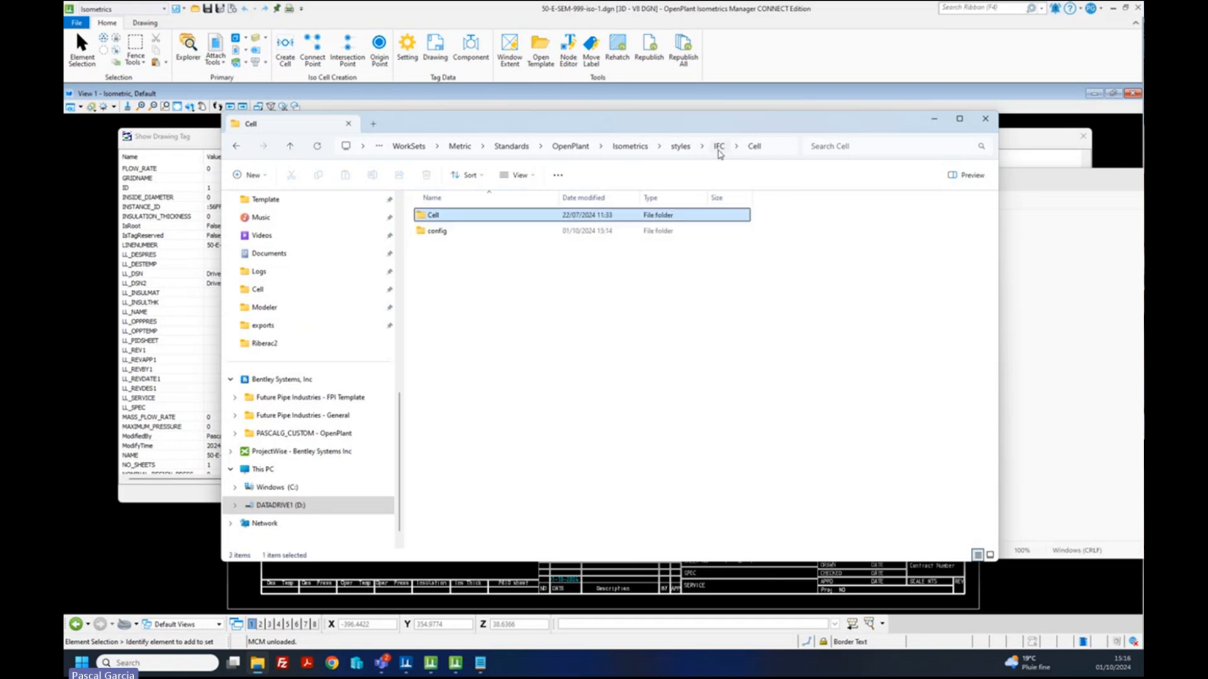
double_click(491, 229)
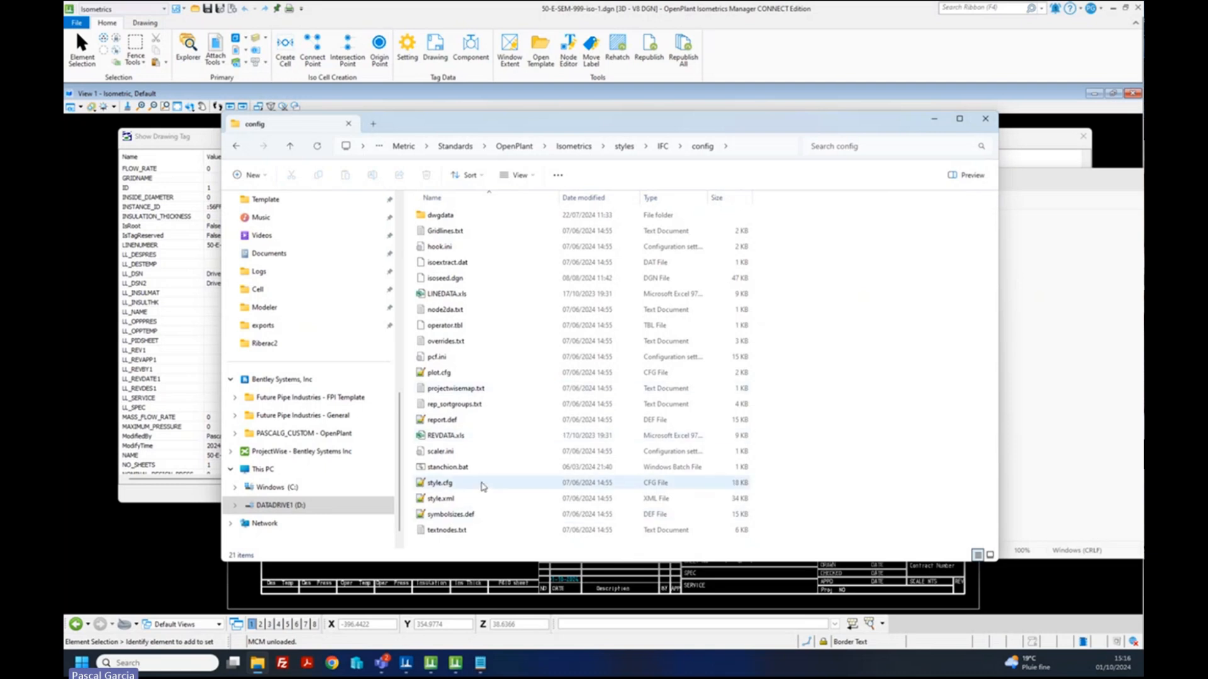
- Review the data source and DBQUERY examples in textnodes.txt, highlighting the desc query and its ${DSN_3} argument, and close the file
click(1113, 372)
scroll(843, 312, down, 15)
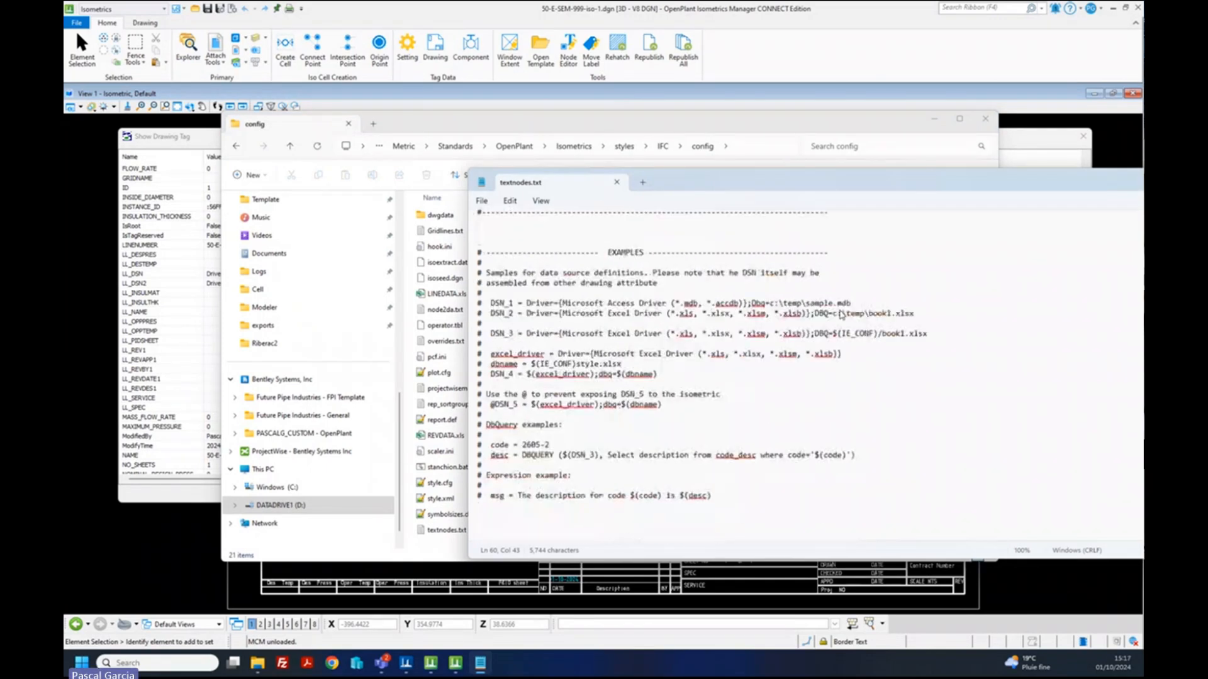
scroll(841, 313, up, 1)
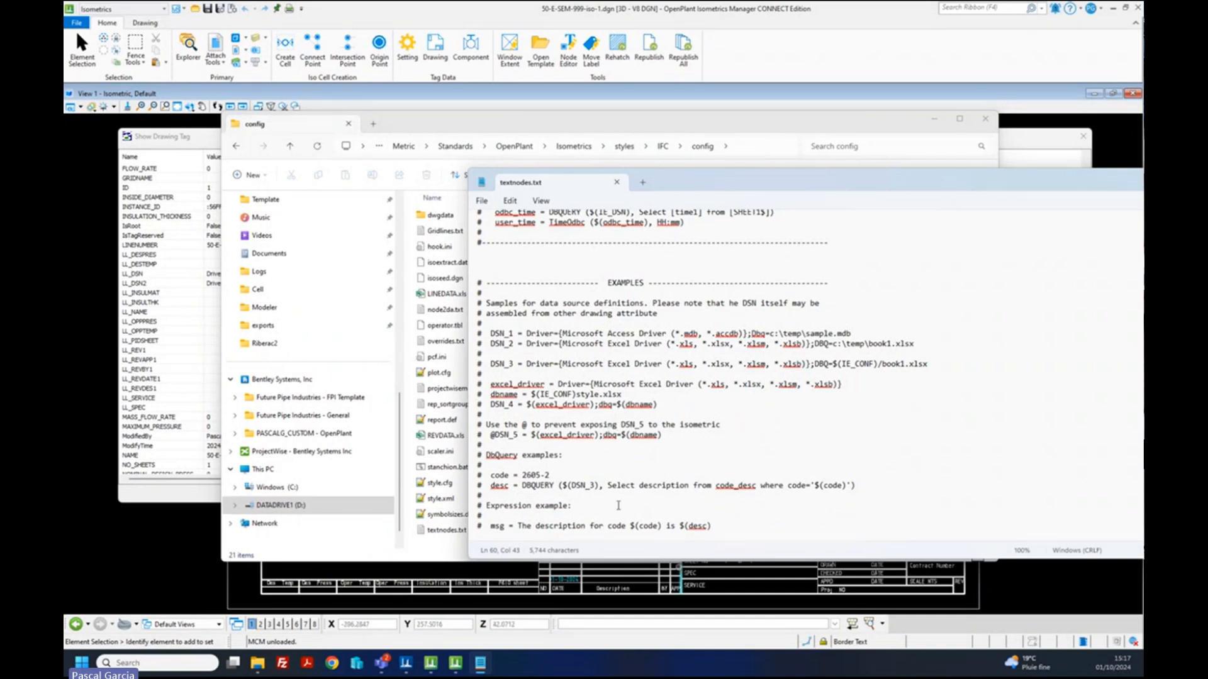
drag(522, 484, 865, 494)
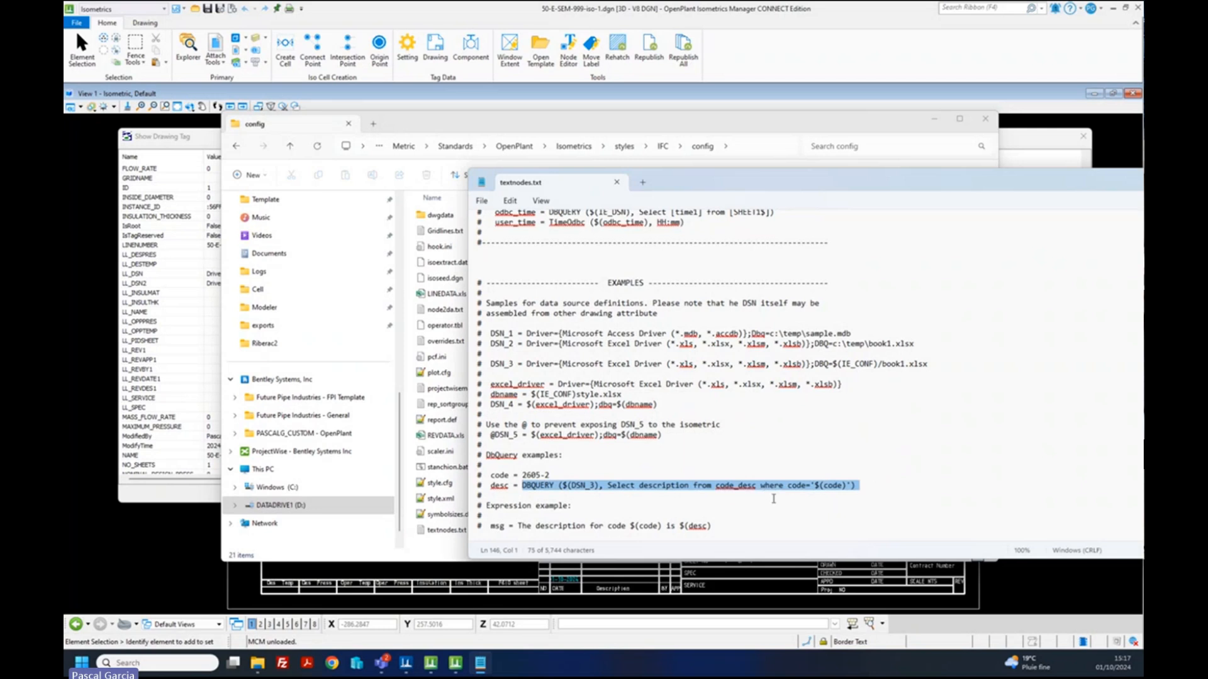
click(859, 484)
click(861, 485)
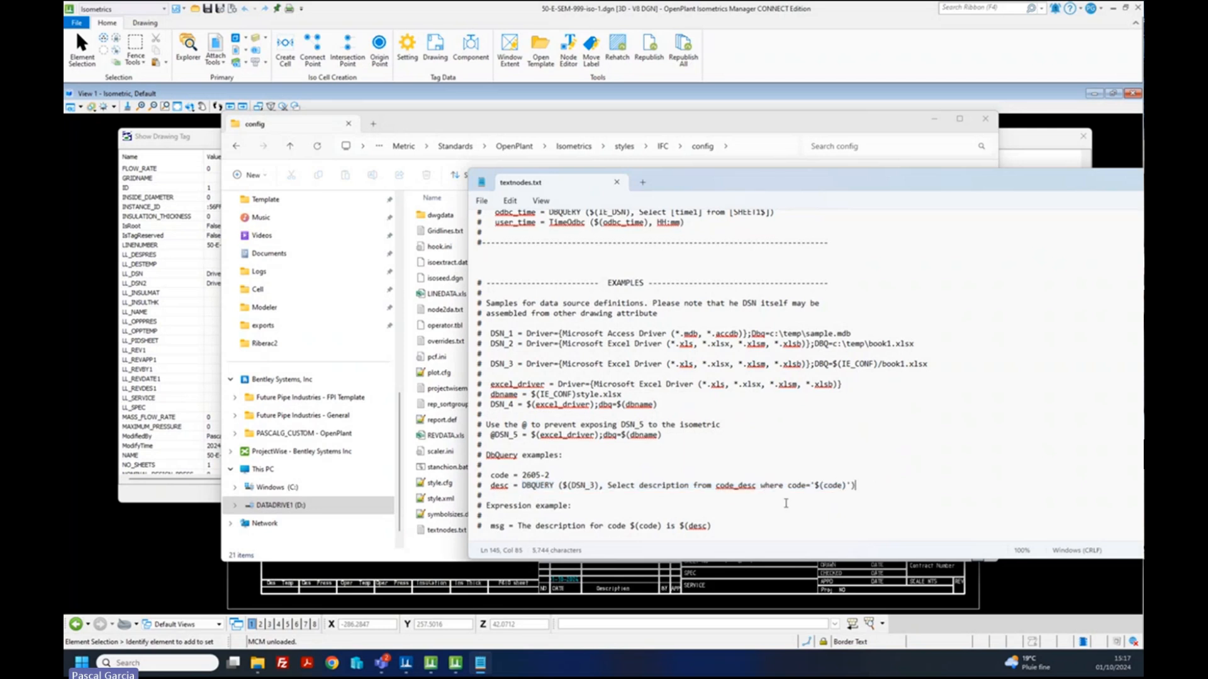
drag(559, 486, 602, 487)
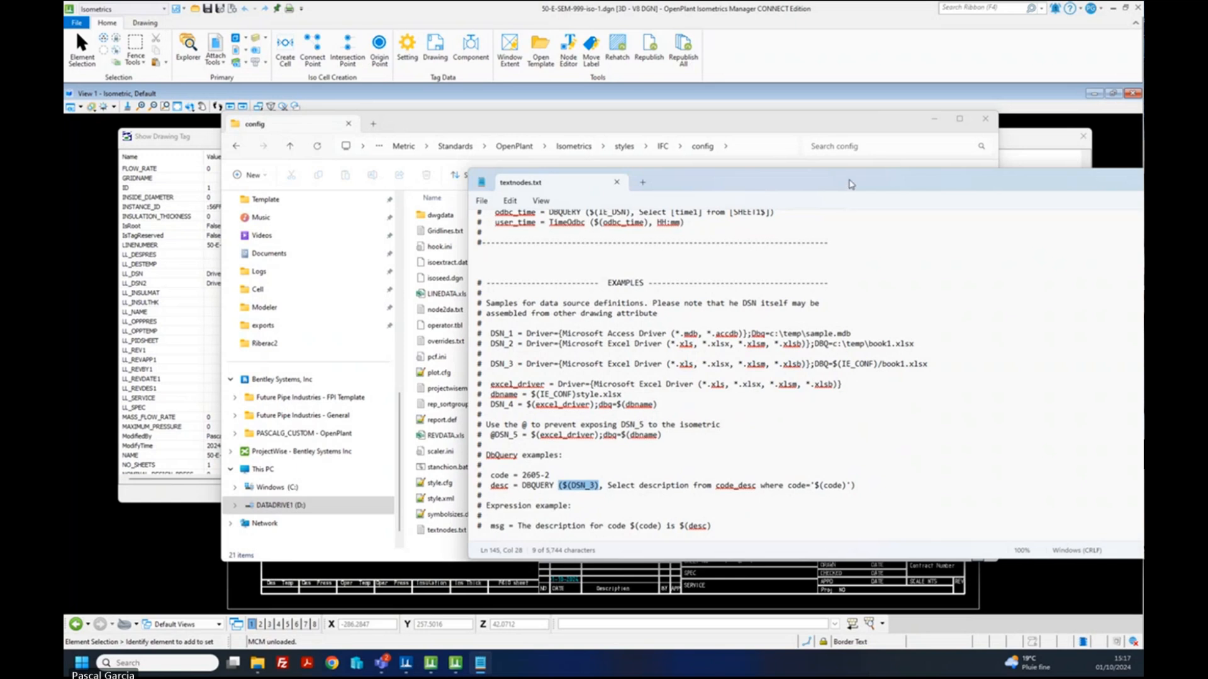
drag(850, 184, 640, 178)
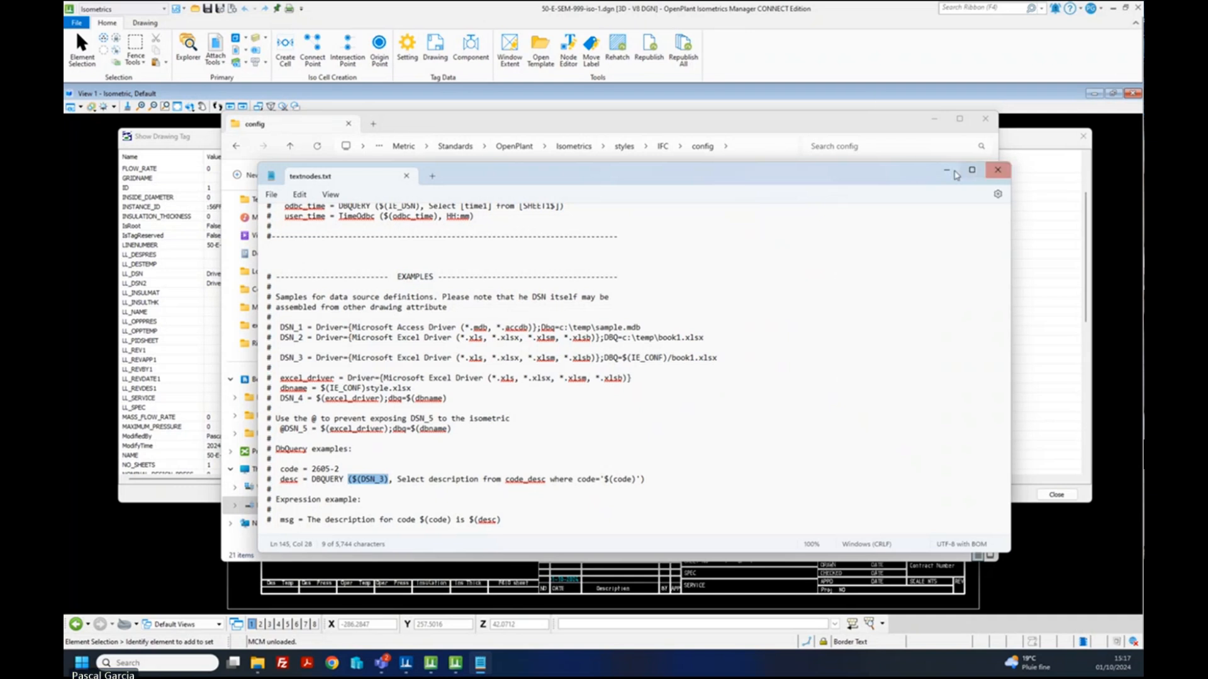
drag(902, 176, 855, 159)
key(alt+F4)
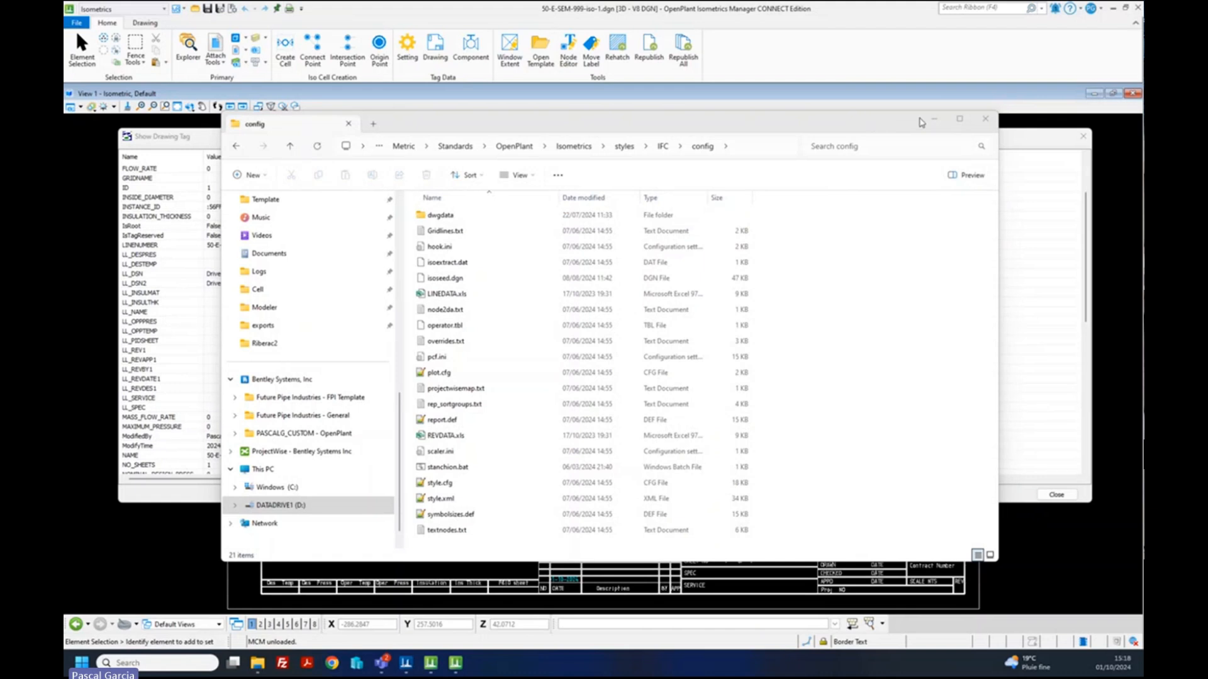
- Close the config folder window, browse a new File Explorer window to D:\ProgramData\Bentley to examine its folders, and minimize it
click(985, 119)
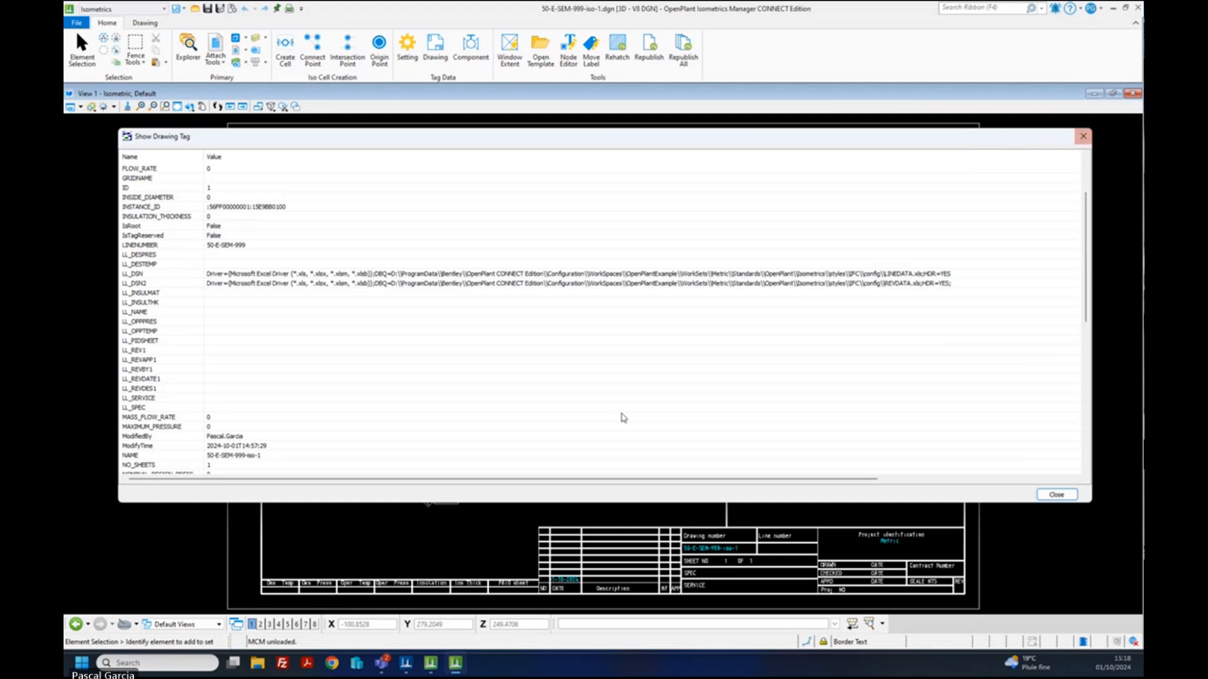
click(258, 664)
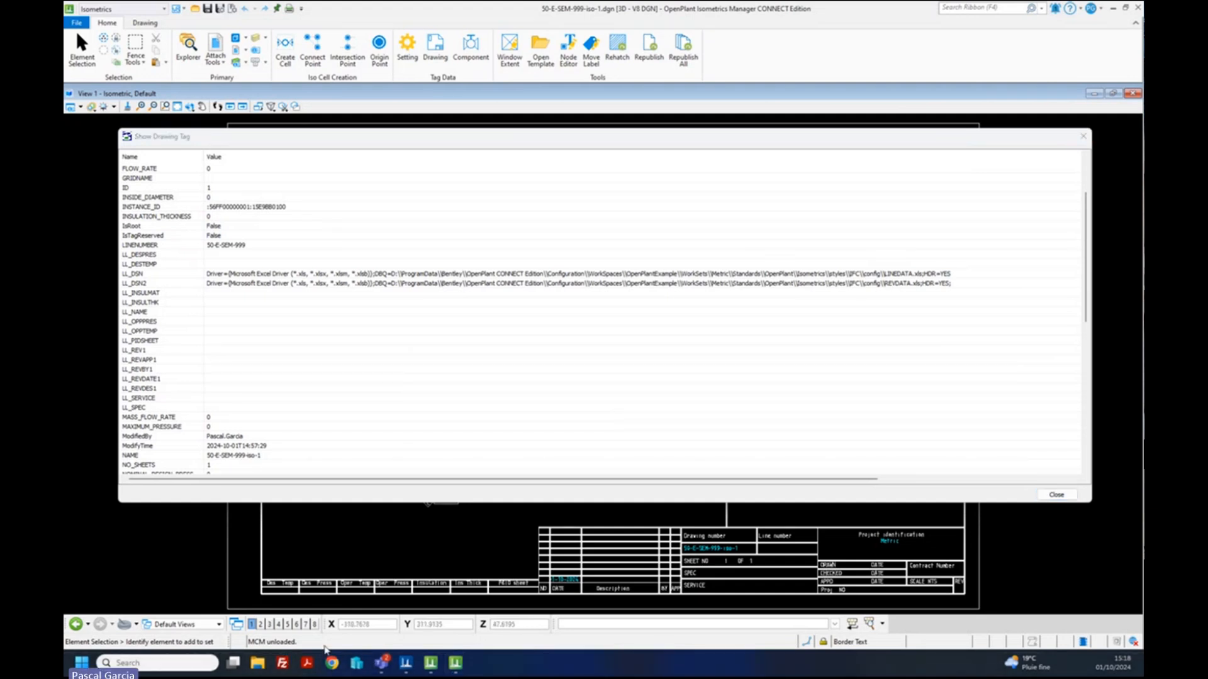
scroll(428, 417, down, 4)
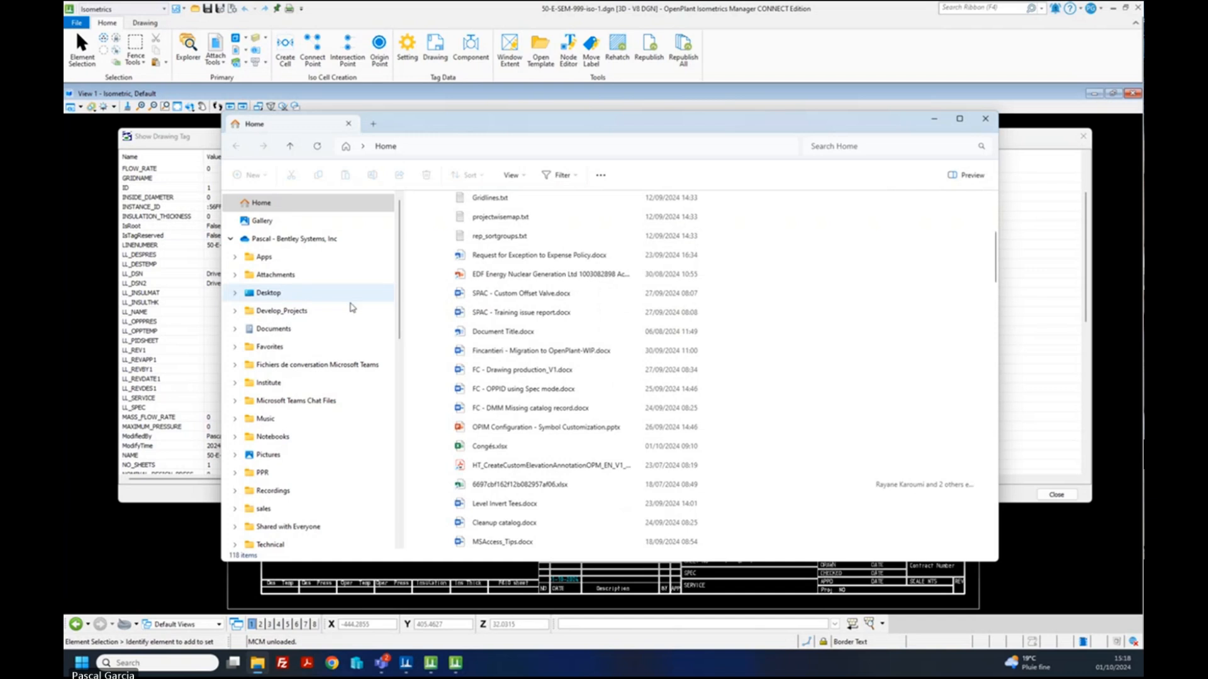
scroll(356, 378, down, 6)
scroll(360, 451, down, 3)
click(291, 488)
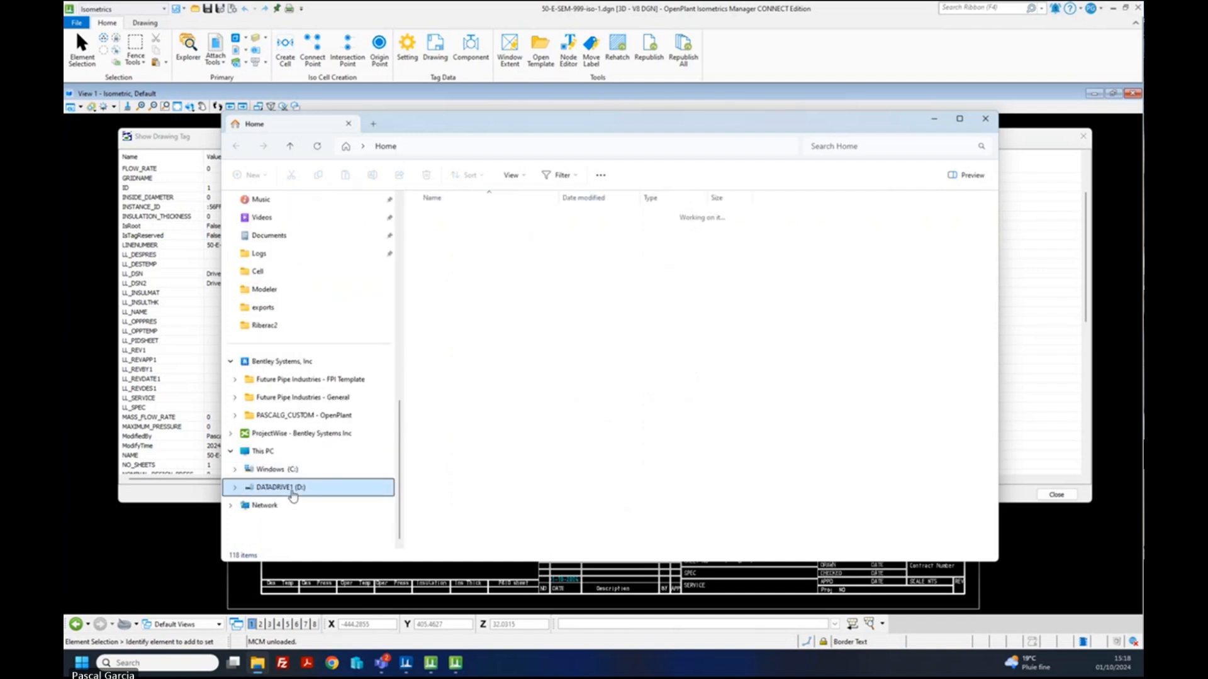
double_click(458, 358)
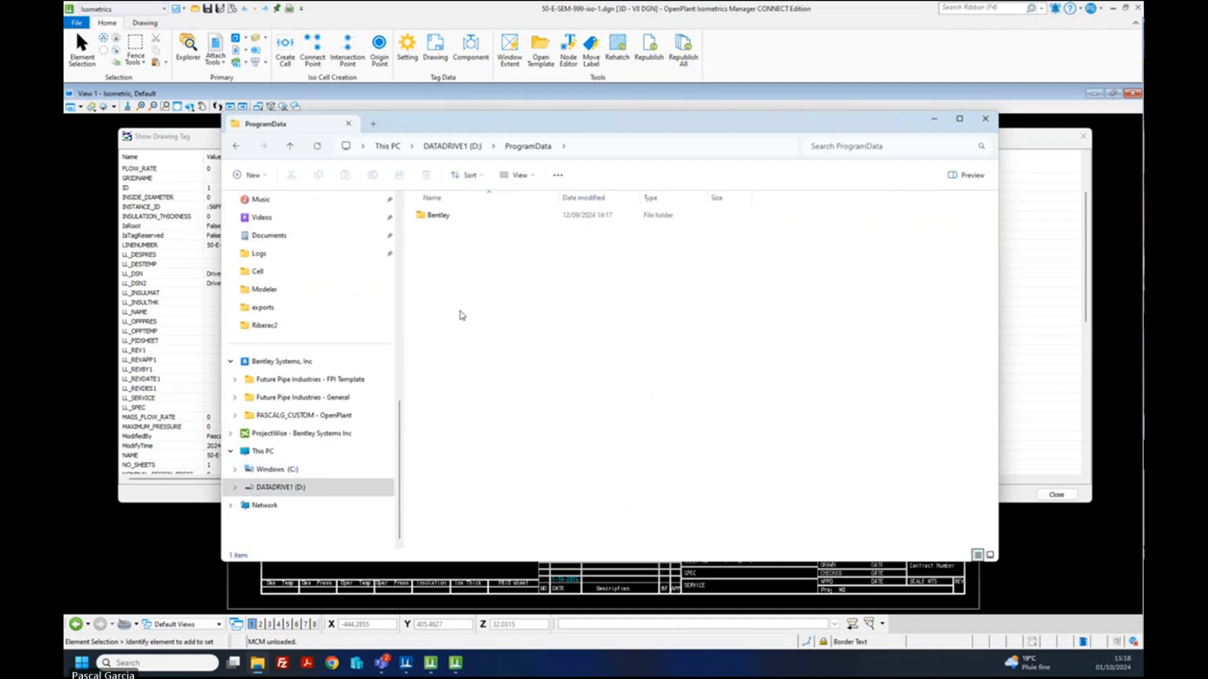
double_click(452, 217)
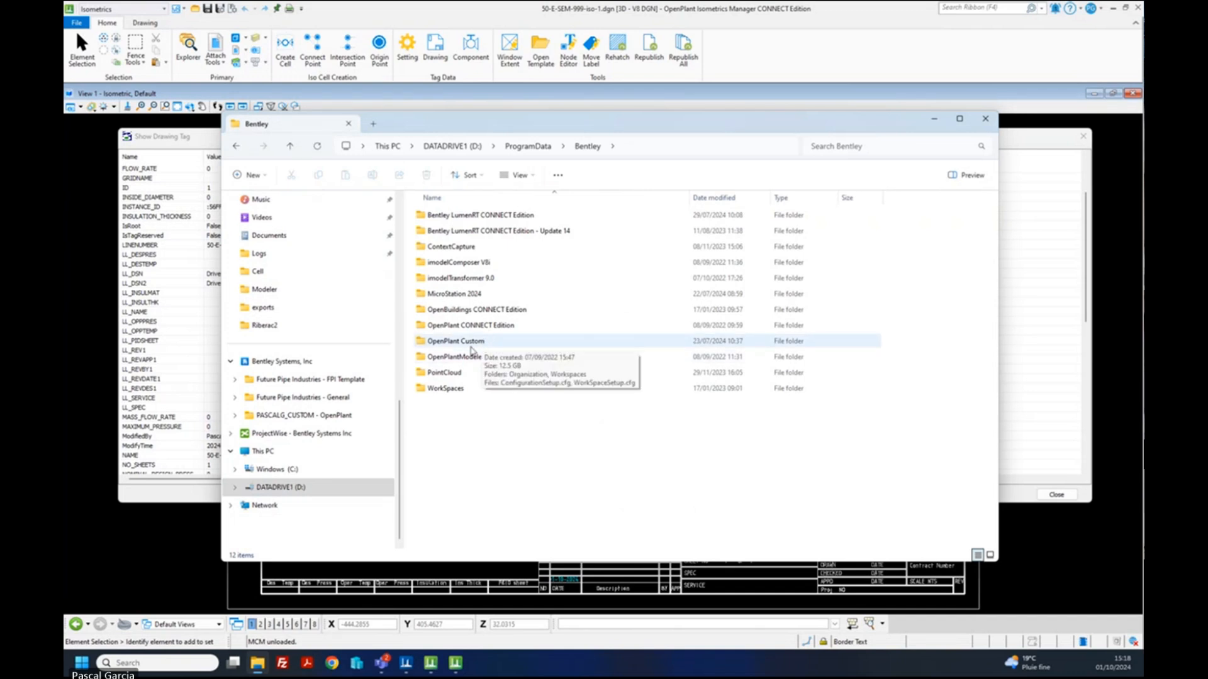
click(930, 120)
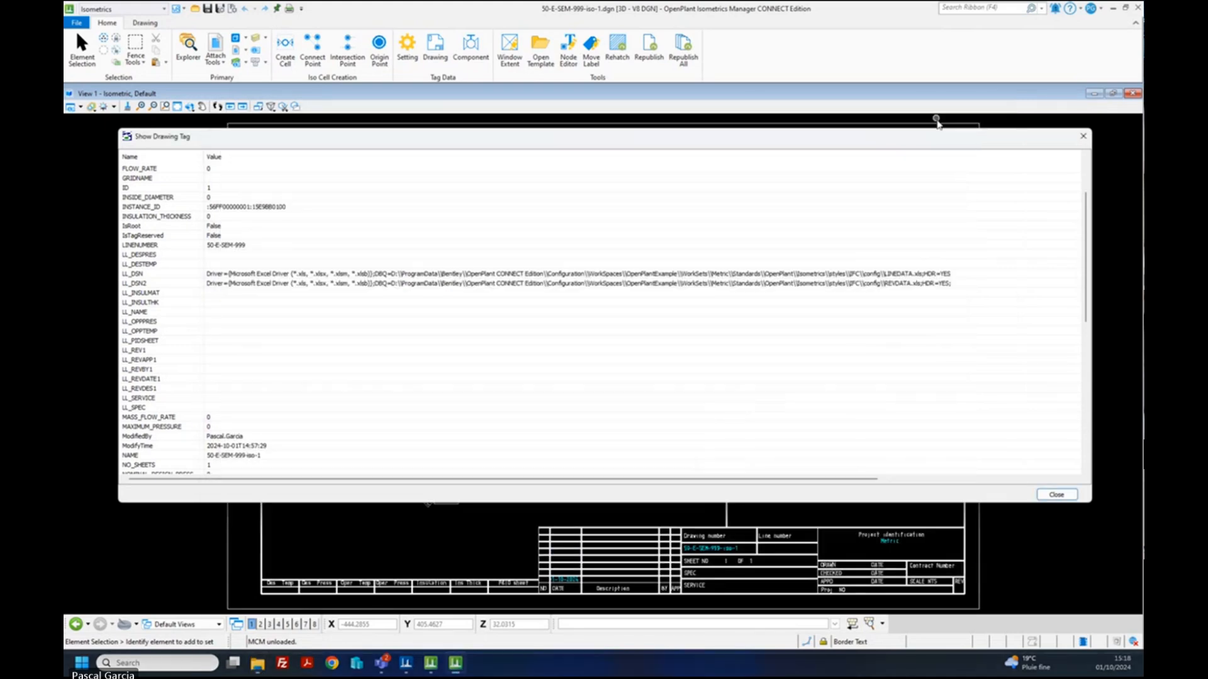
- Close the Show Drawing Tag dialog, switch to the BT-3D-PLANT model in OpenPlant Modeler, and close the Pipeline Manager
click(1077, 141)
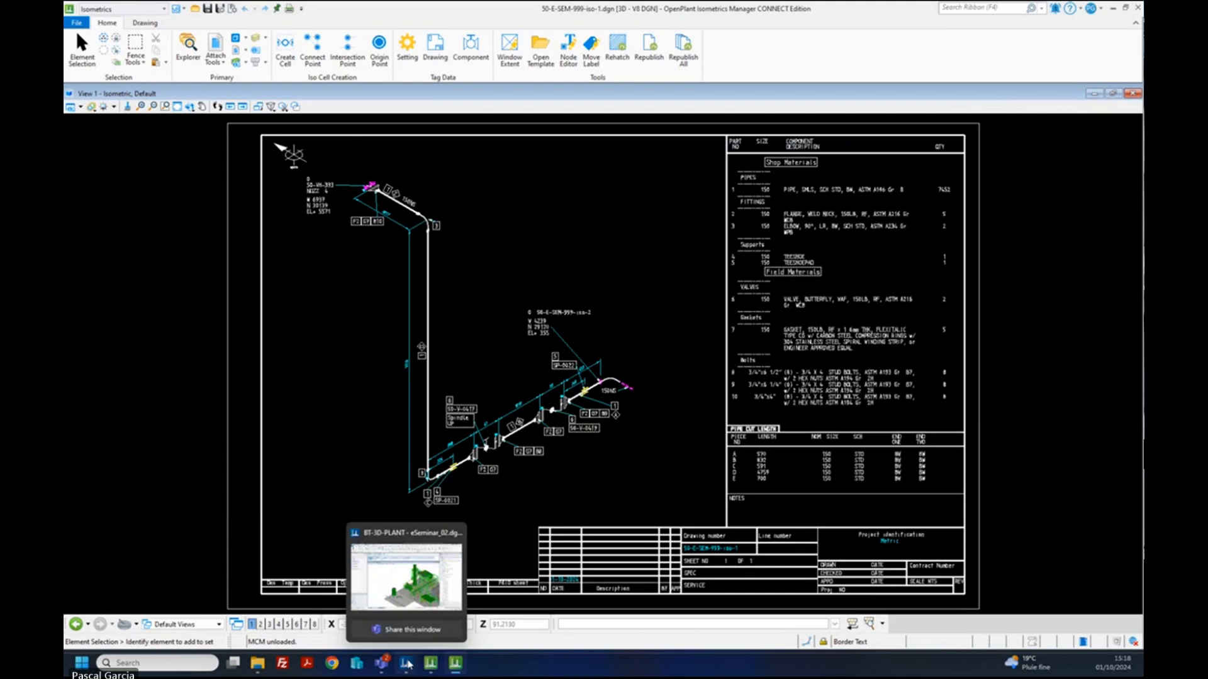
click(407, 664)
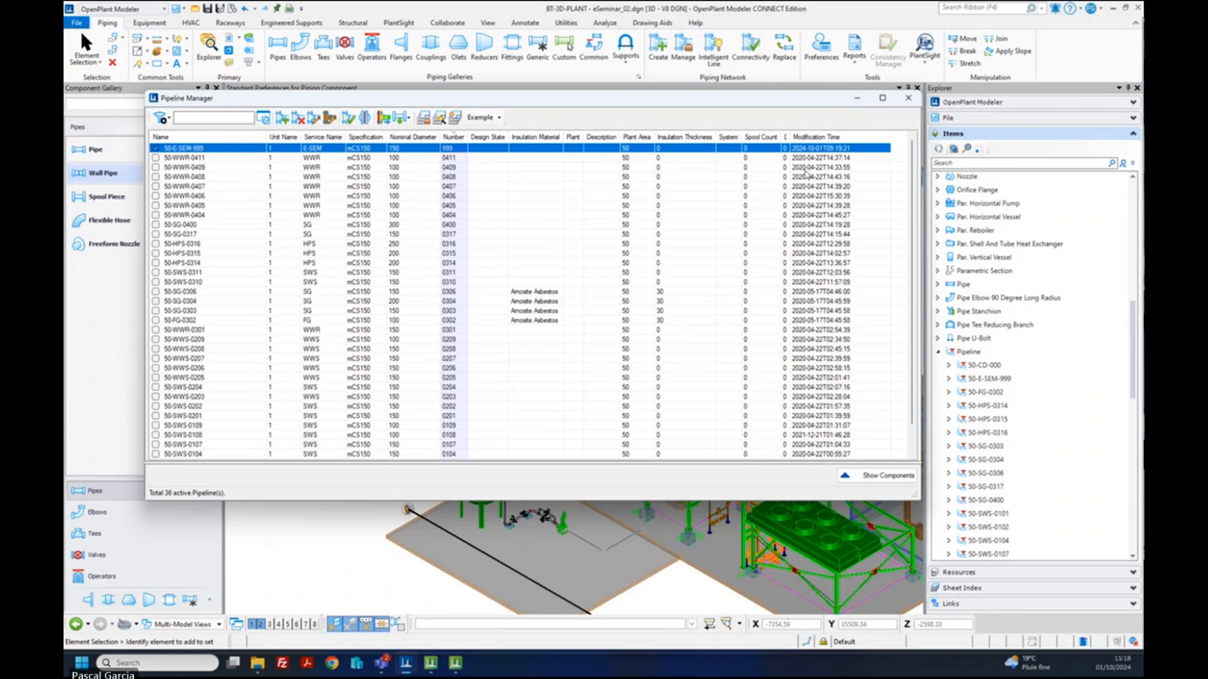
click(908, 99)
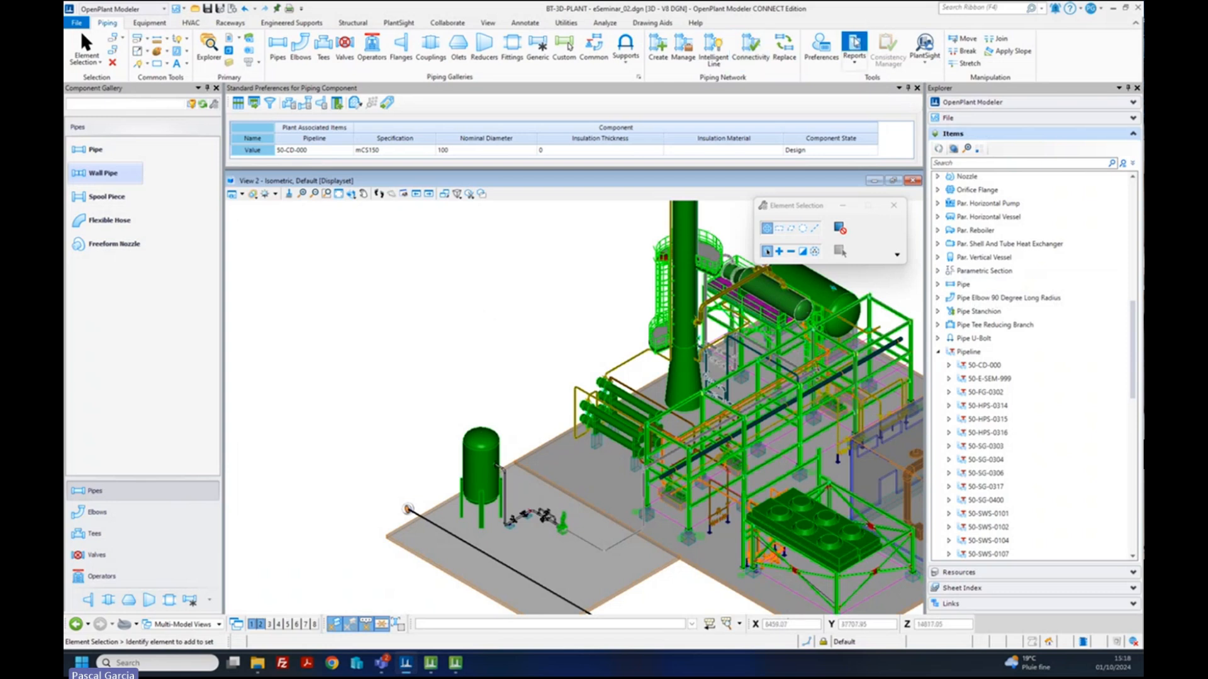
- Generate the piping BOM By Line Number report and show its filter editor
click(854, 44)
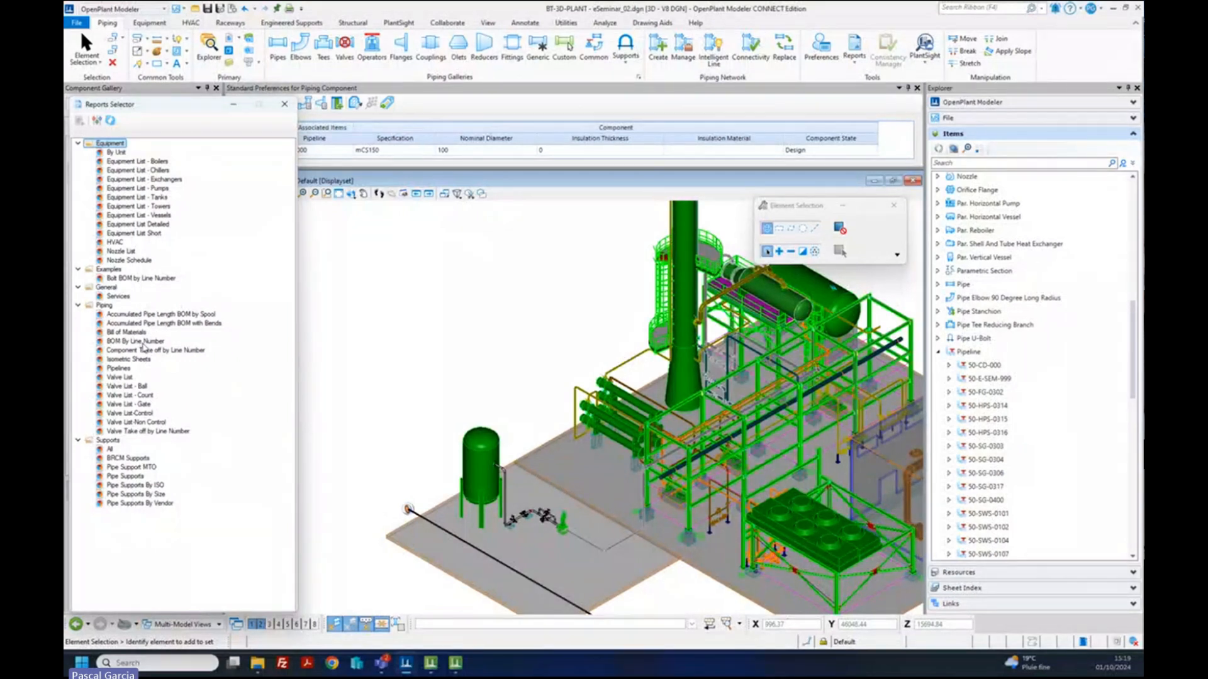
click(142, 342)
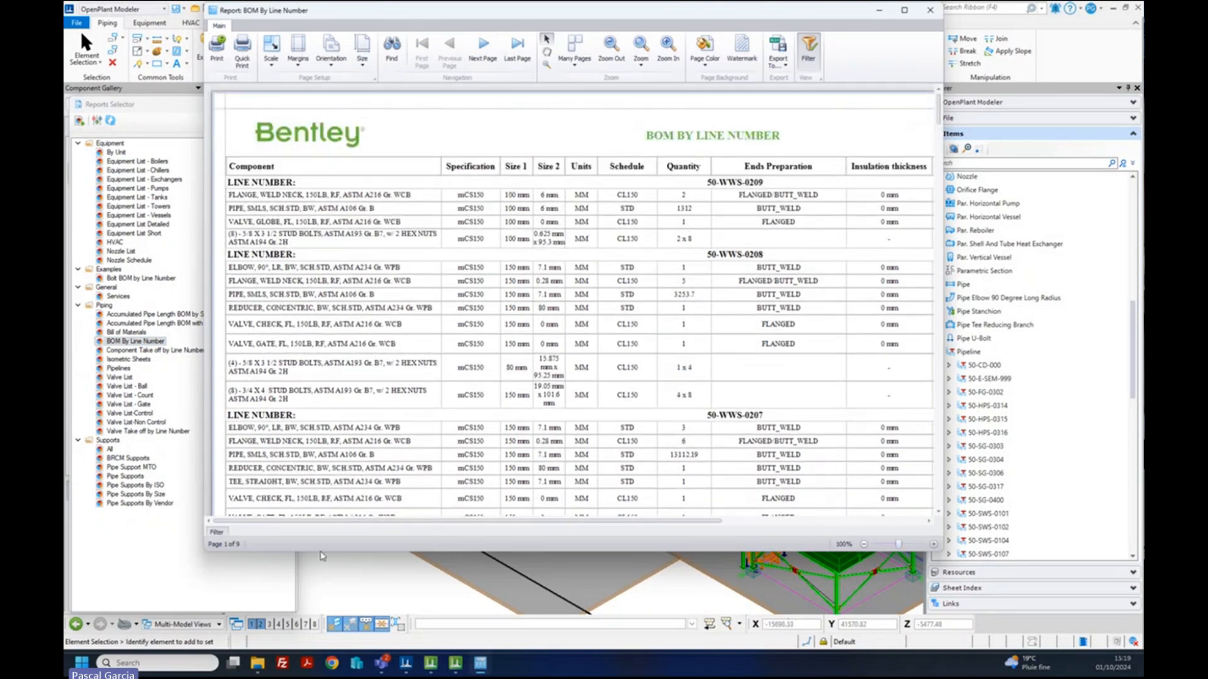
click(215, 533)
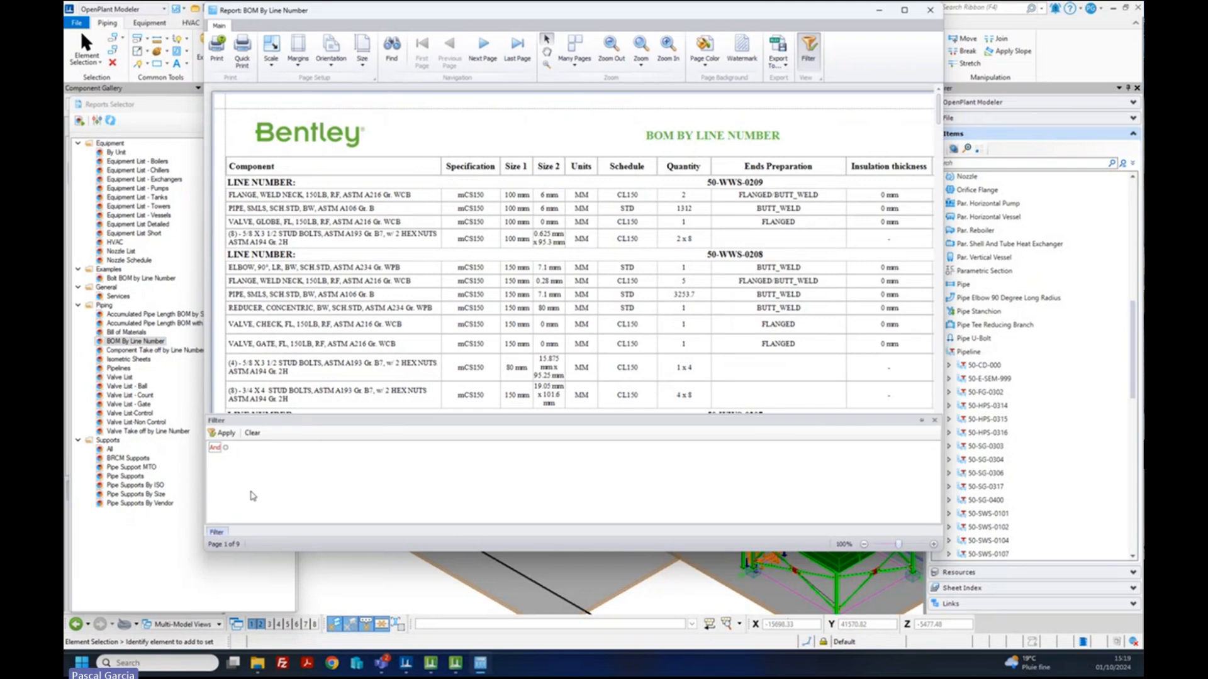
- Filter the BOM By Line Number report with the condition PIPING_COMPONENT_ClassName Equals PIPE and apply it
click(225, 447)
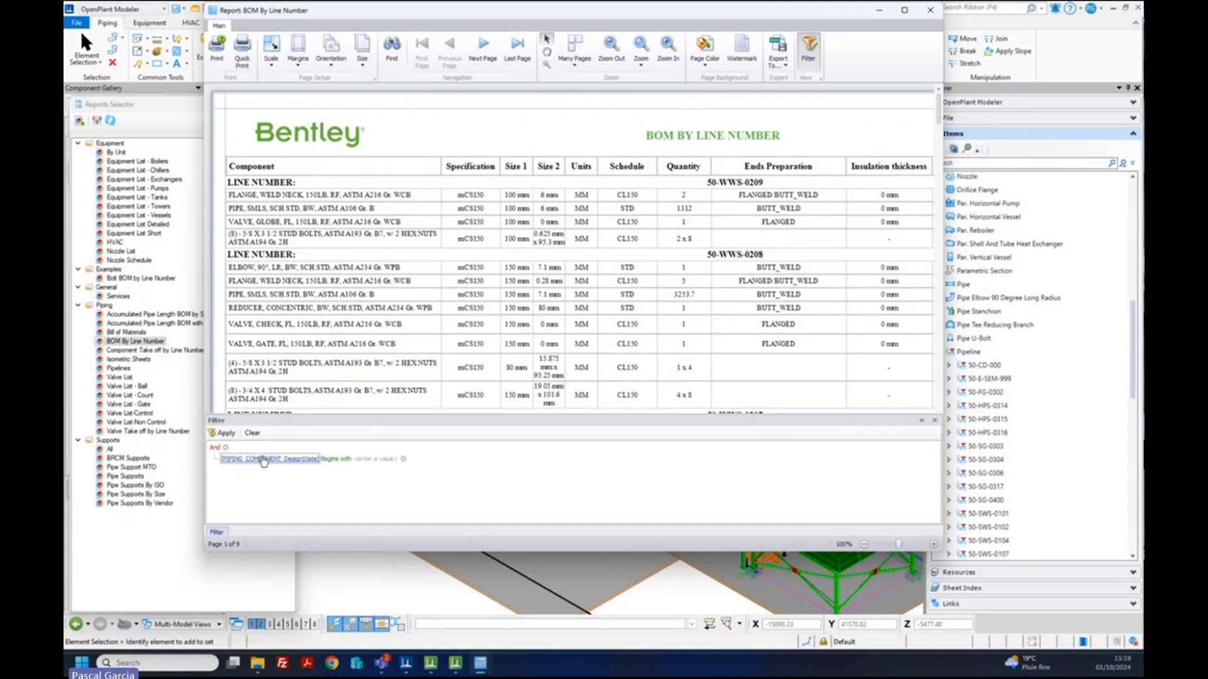
click(303, 463)
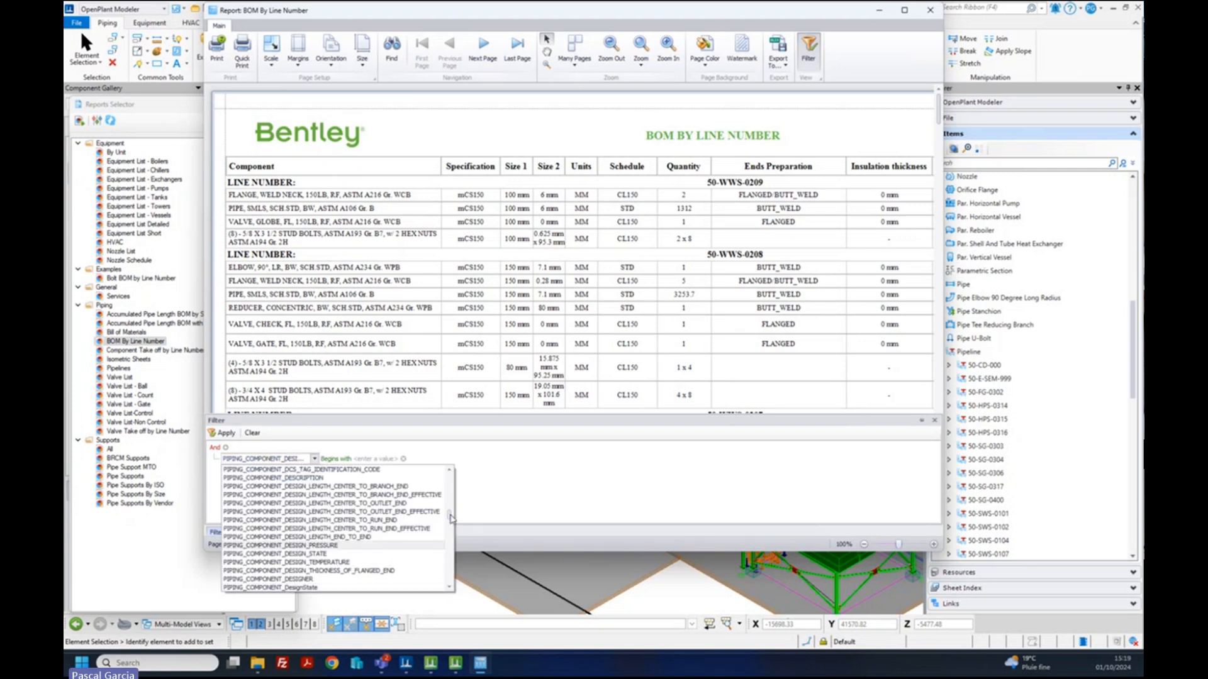
drag(450, 516, 455, 511)
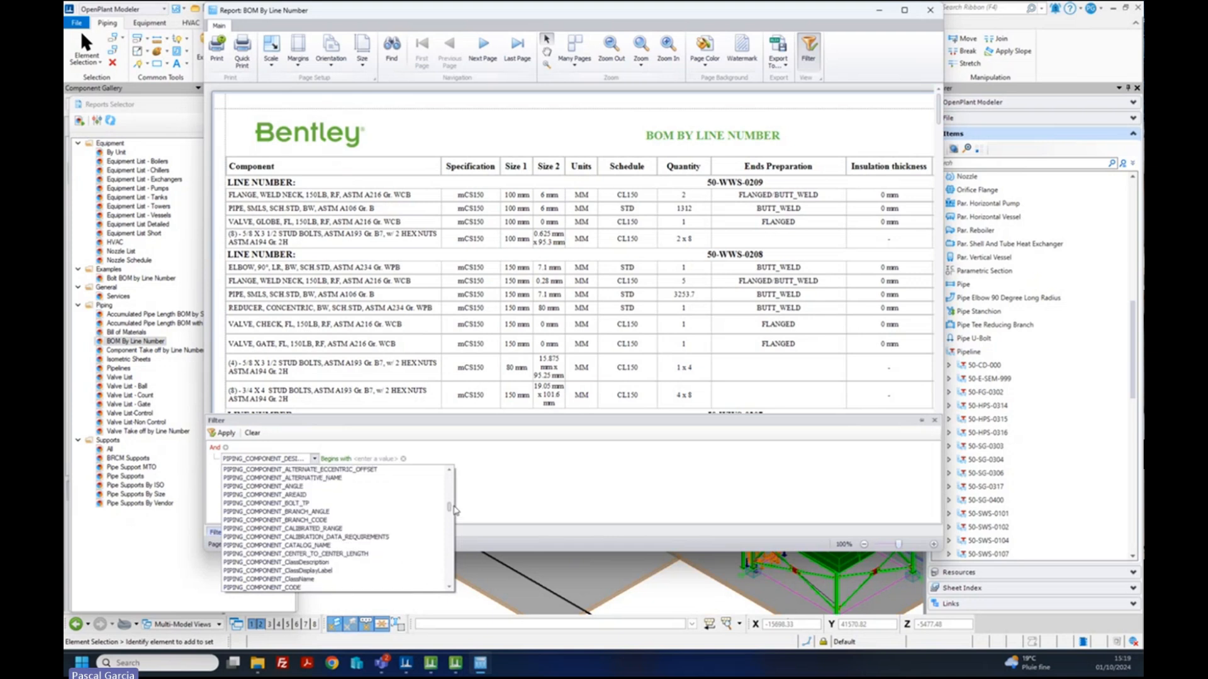
click(322, 579)
click(339, 459)
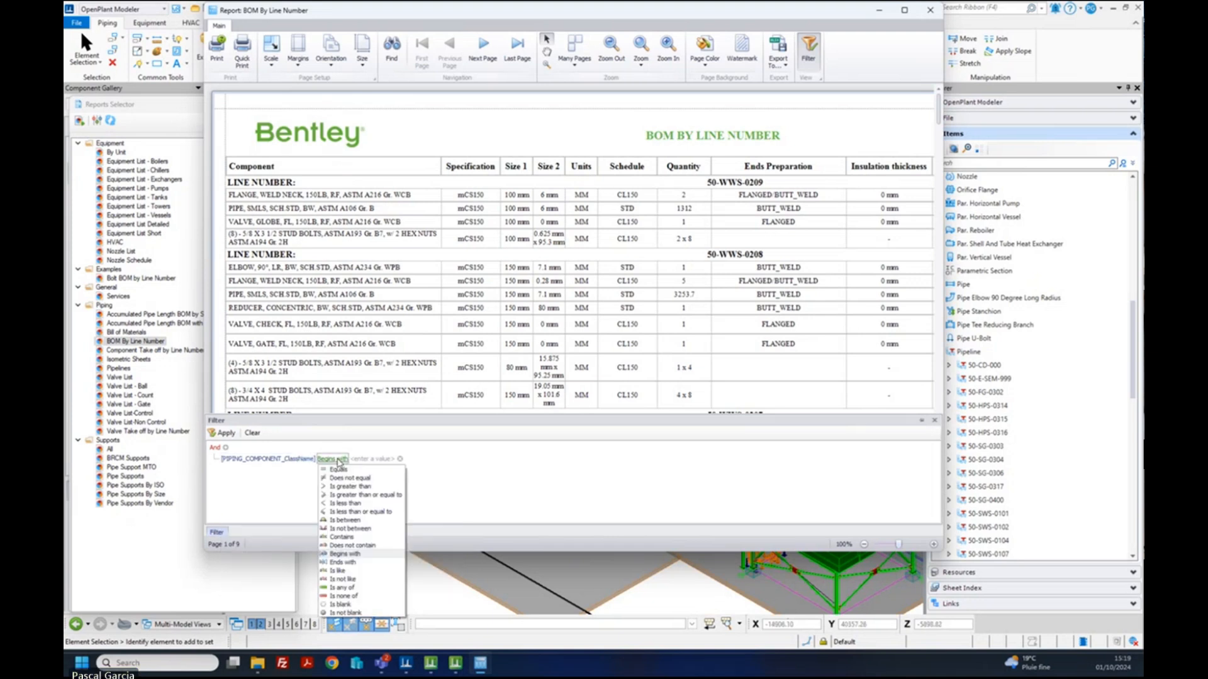
click(340, 474)
click(368, 460)
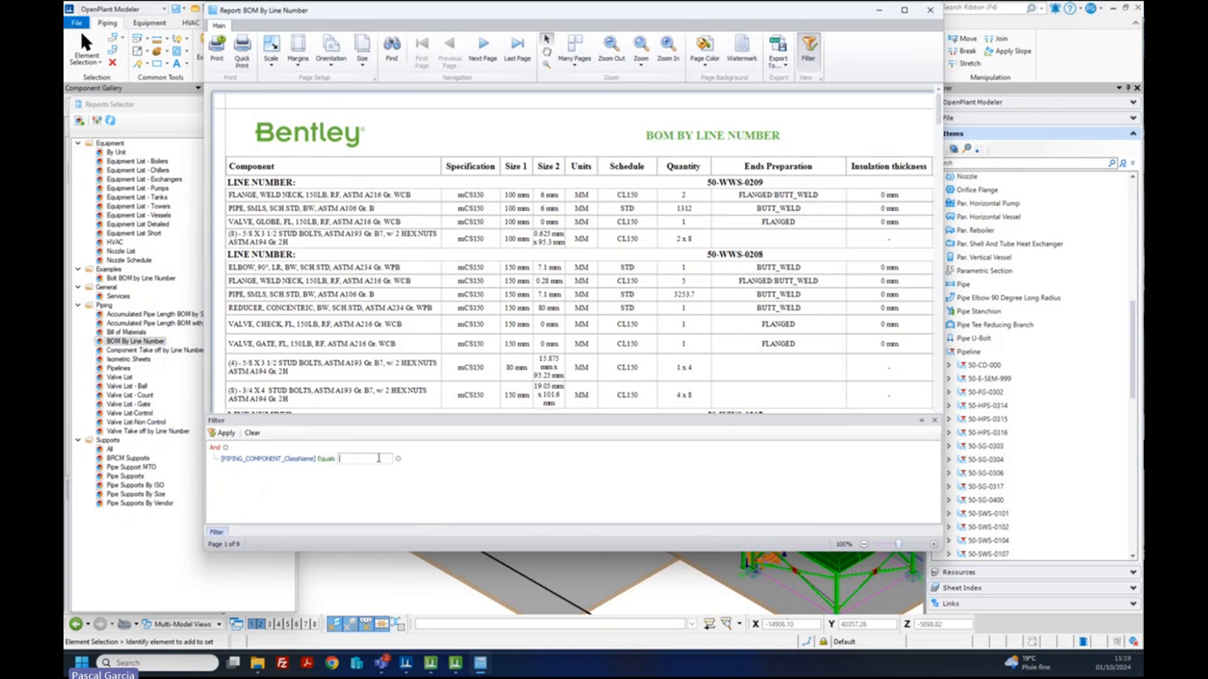
text(PIPE)
key(Return)
click(225, 433)
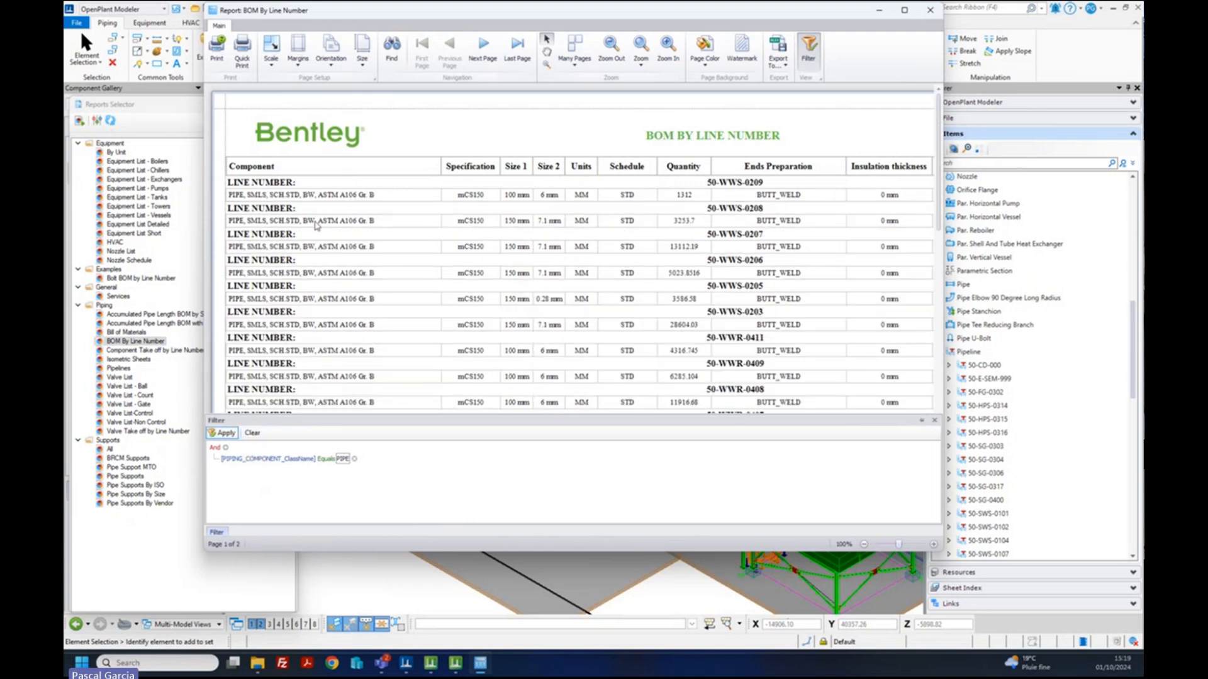
- Look through the filtered report and minimize its window
scroll(318, 232, down, 3)
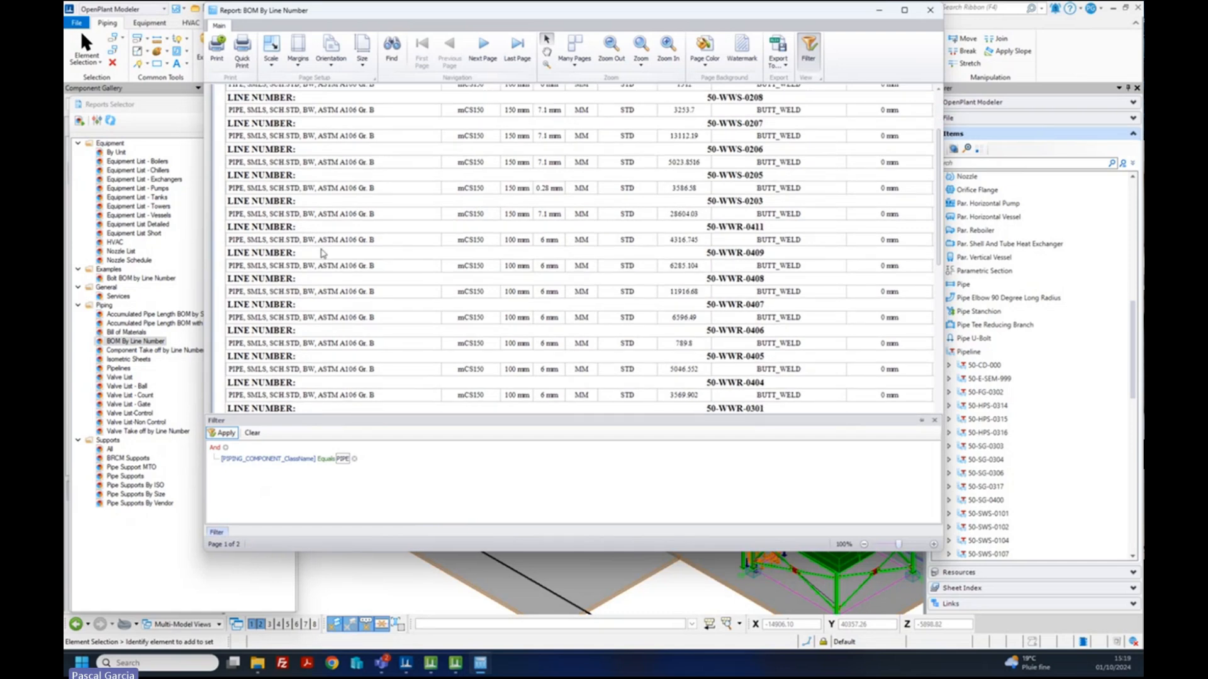
scroll(322, 253, up, 3)
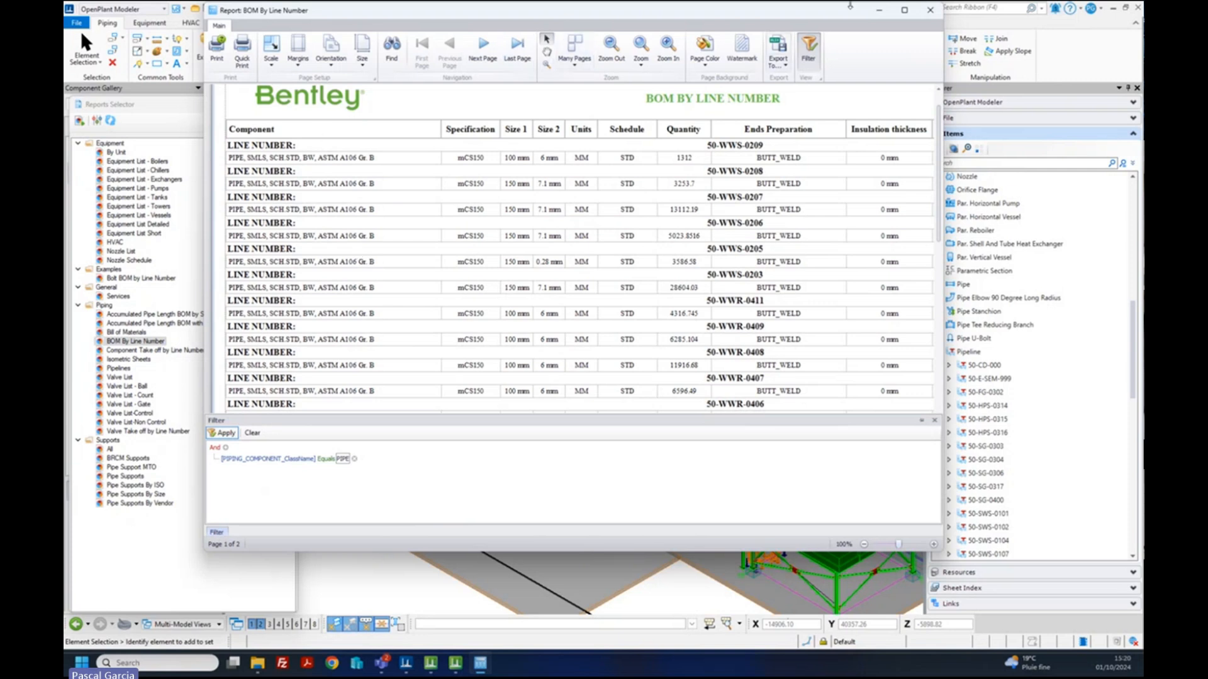
click(880, 12)
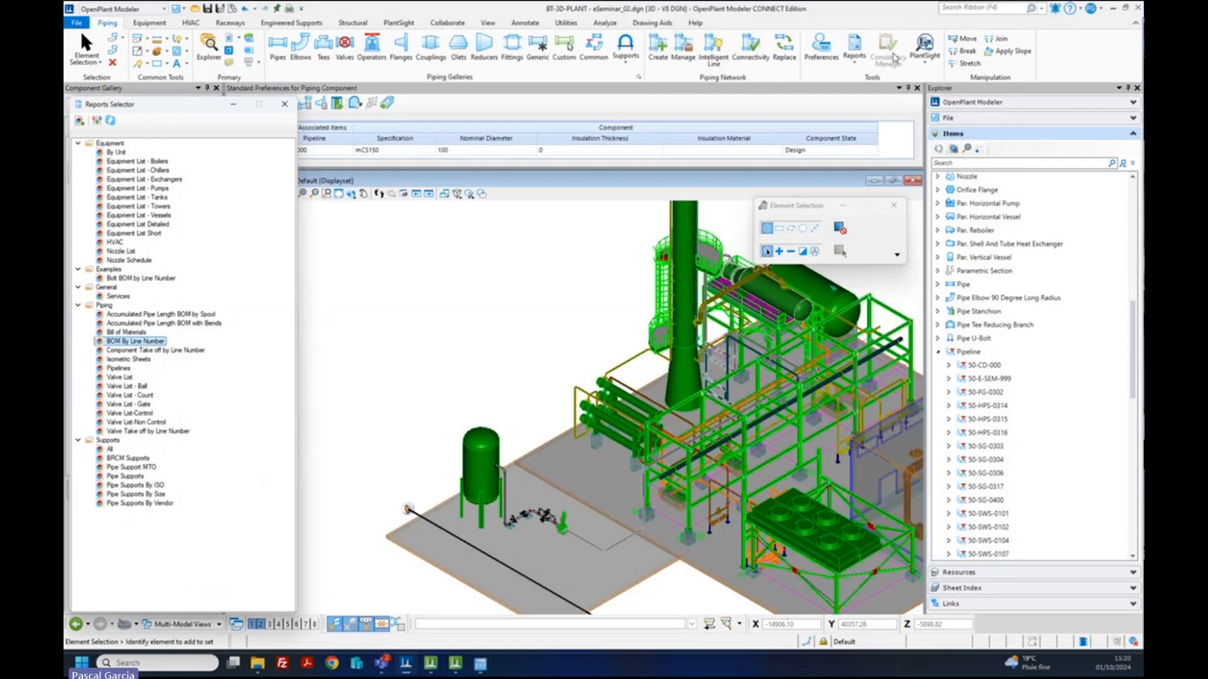
- Show the details table for all Weld items of the model
scroll(1006, 440, down, 3)
click(965, 527)
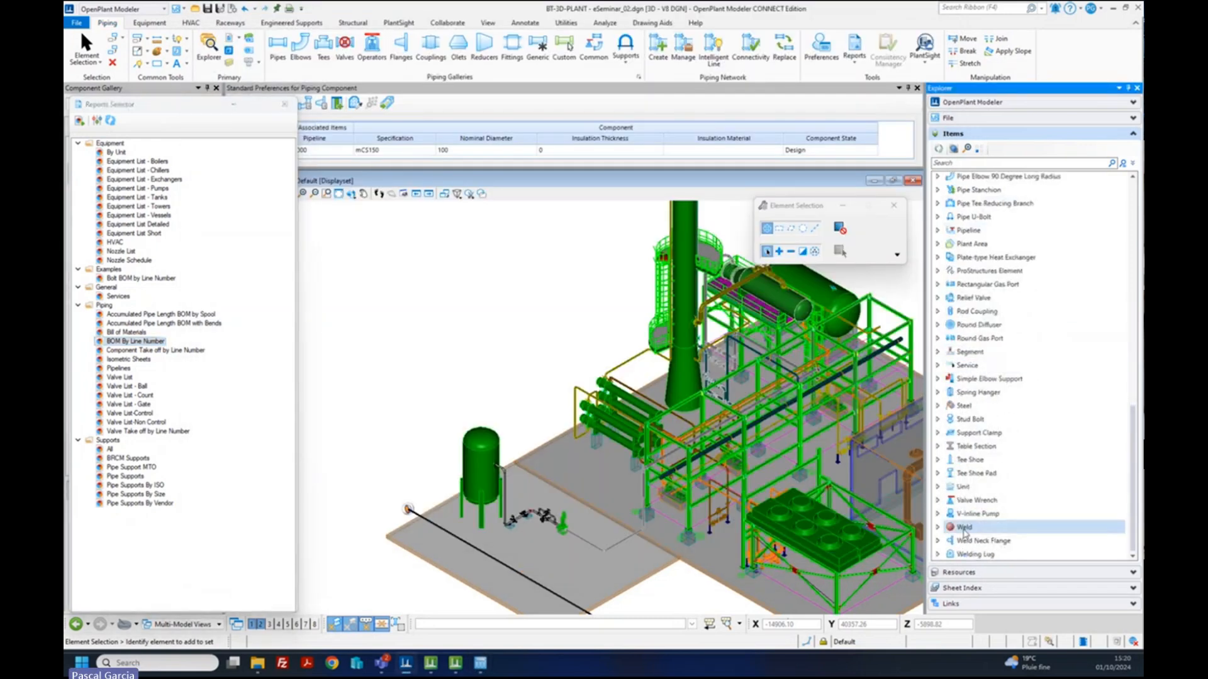
right_click(961, 528)
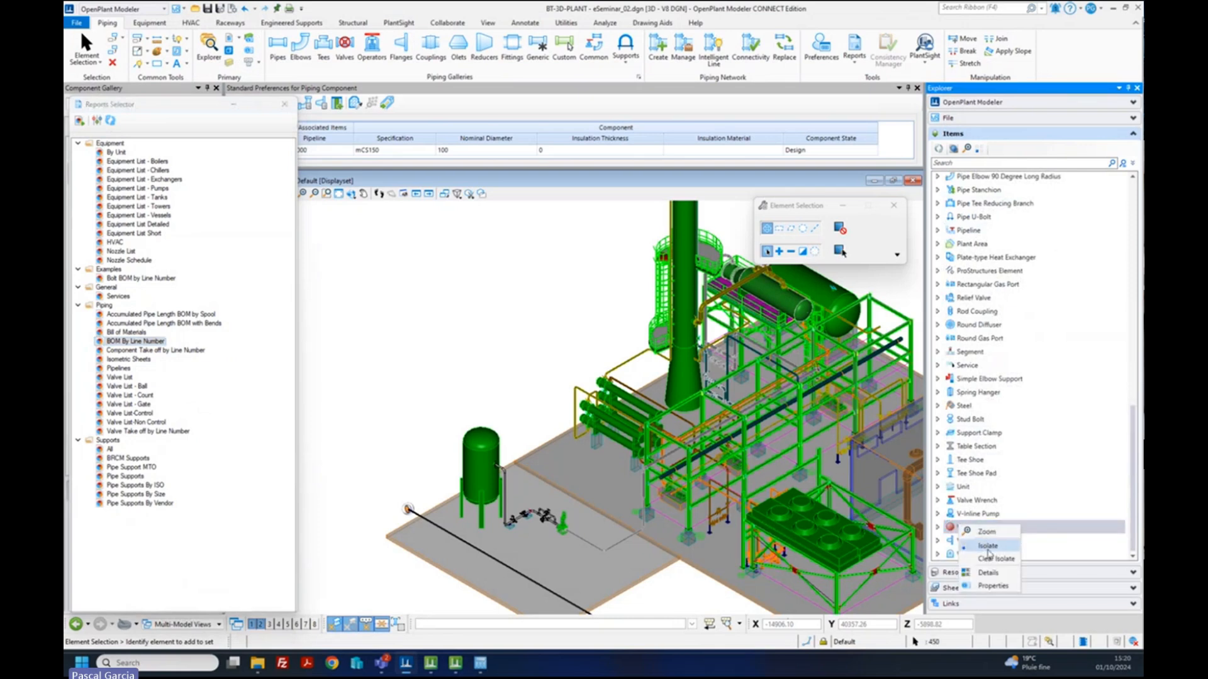
click(989, 575)
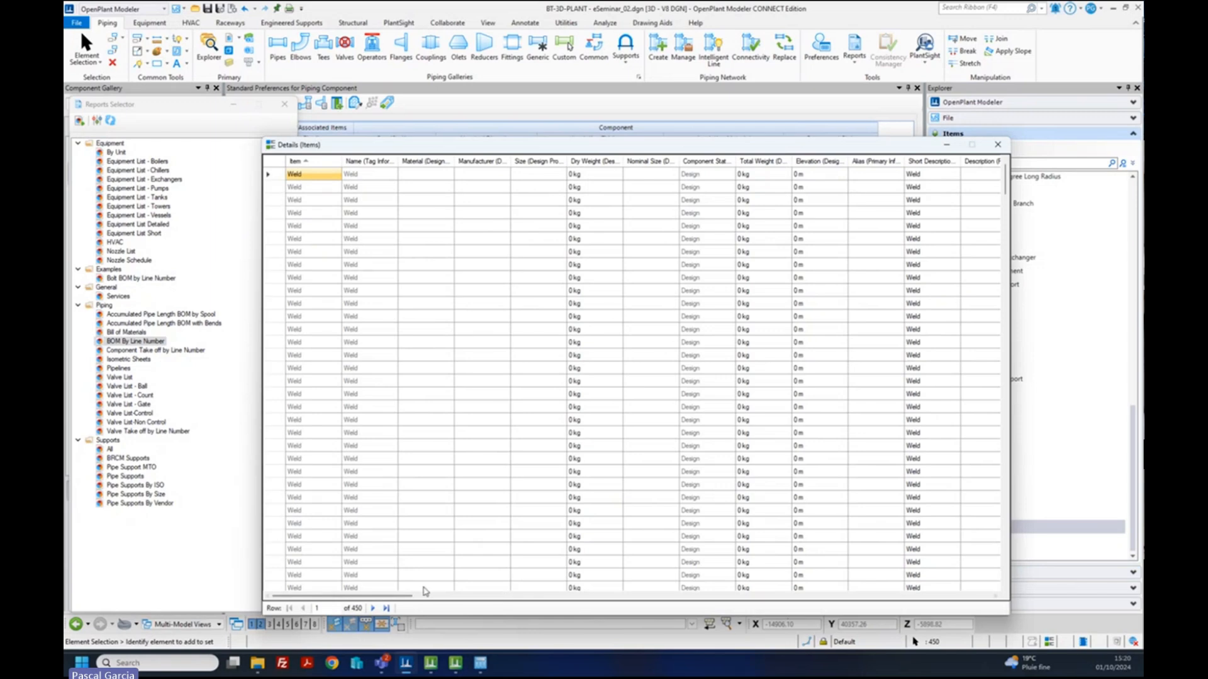
drag(409, 600, 235, 596)
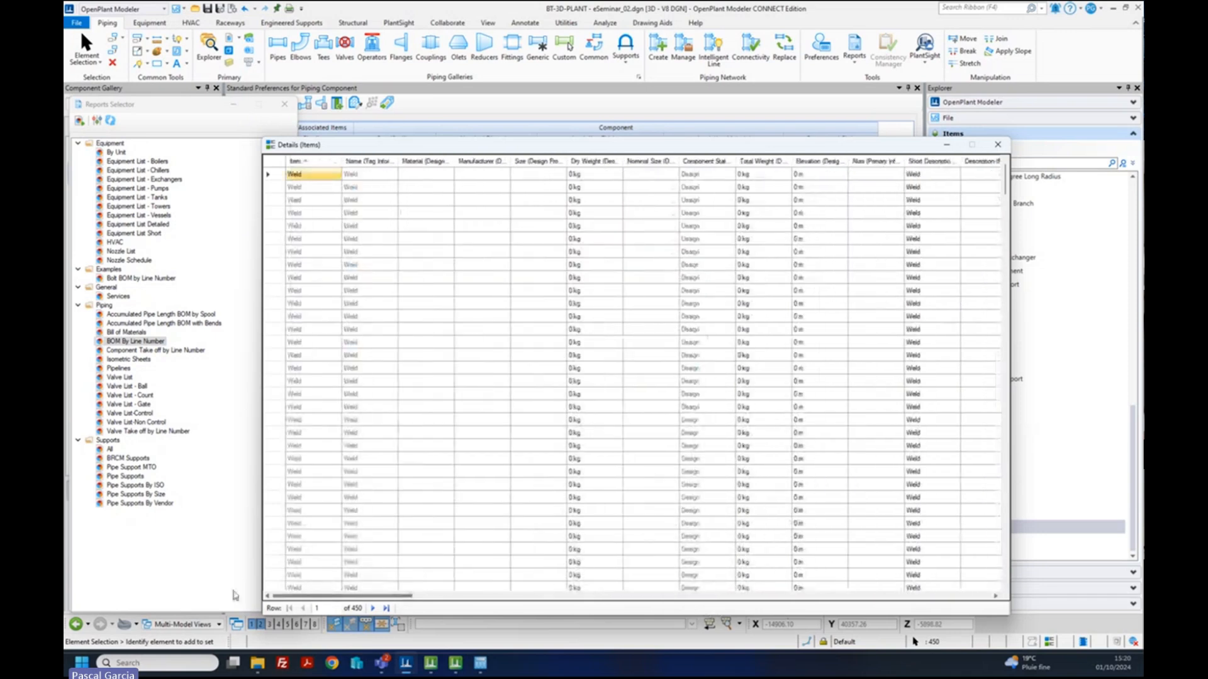
- Export all rows of the weld details table to the Desktop as an Excel Workbook (*.xlsx) named Weld
right_click(277, 165)
click(269, 164)
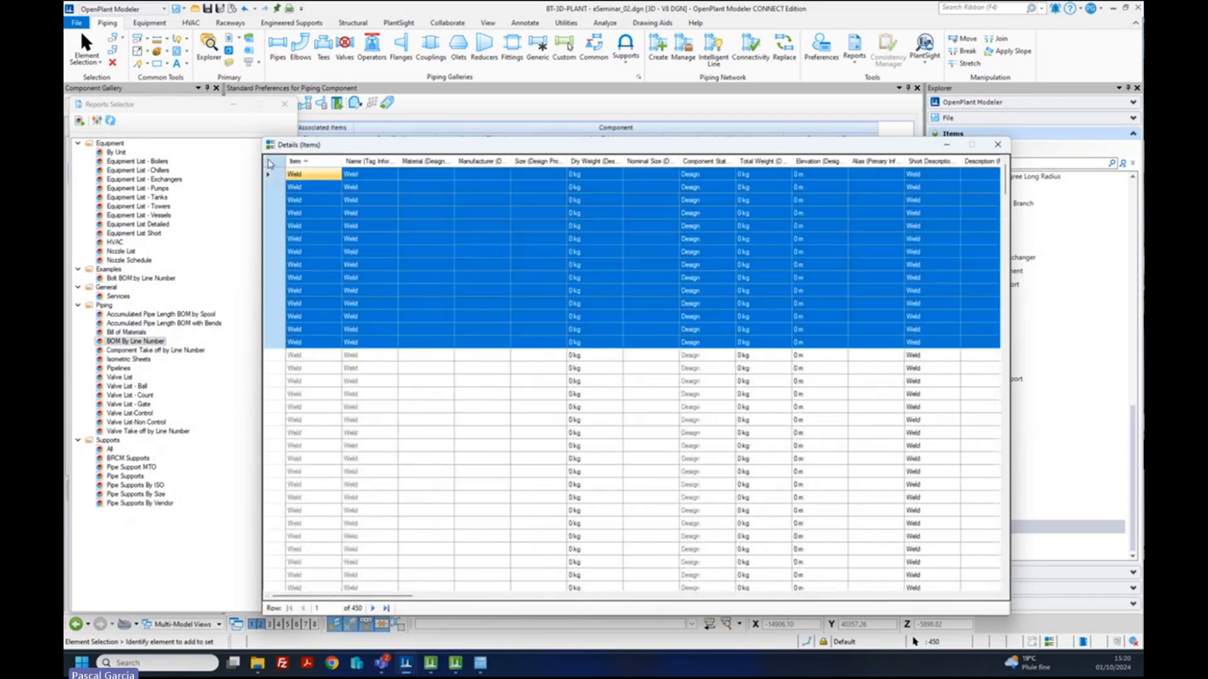
right_click(269, 164)
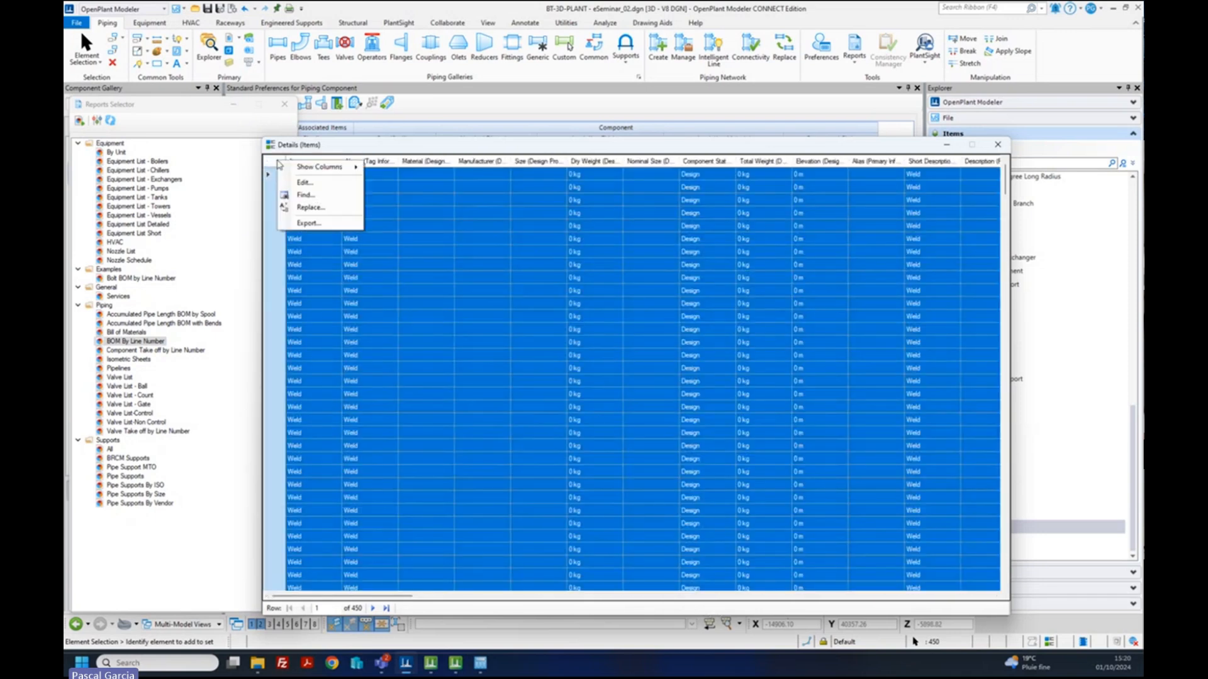
click(311, 225)
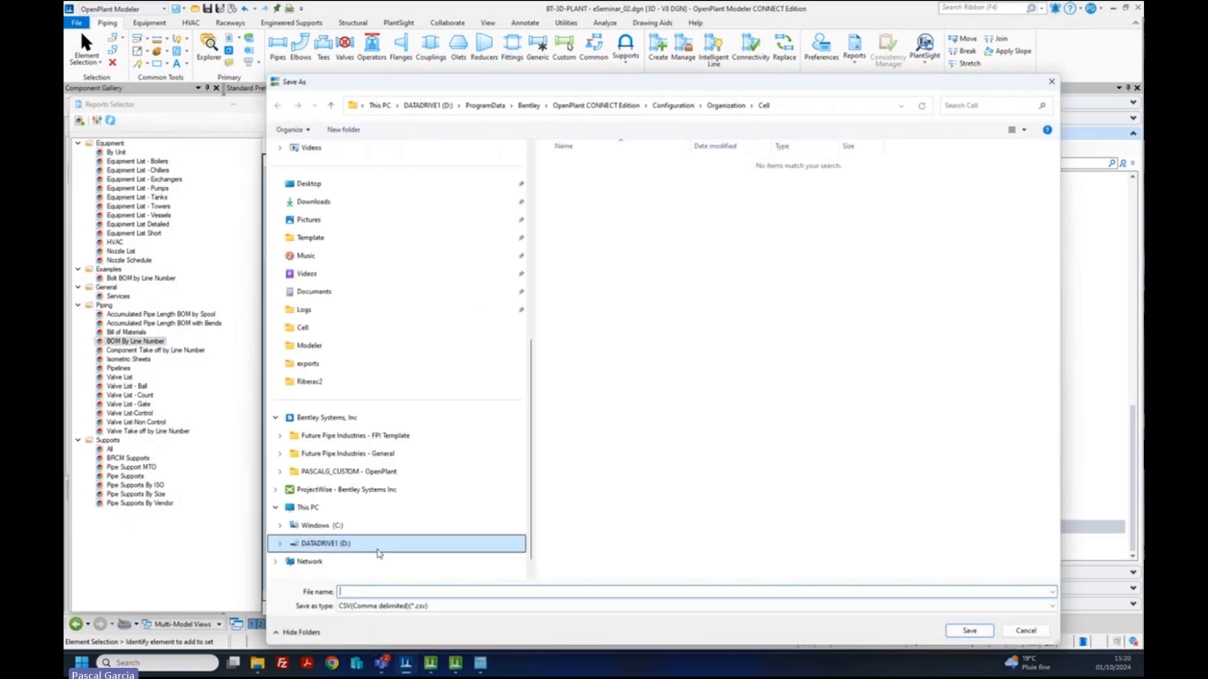
click(599, 607)
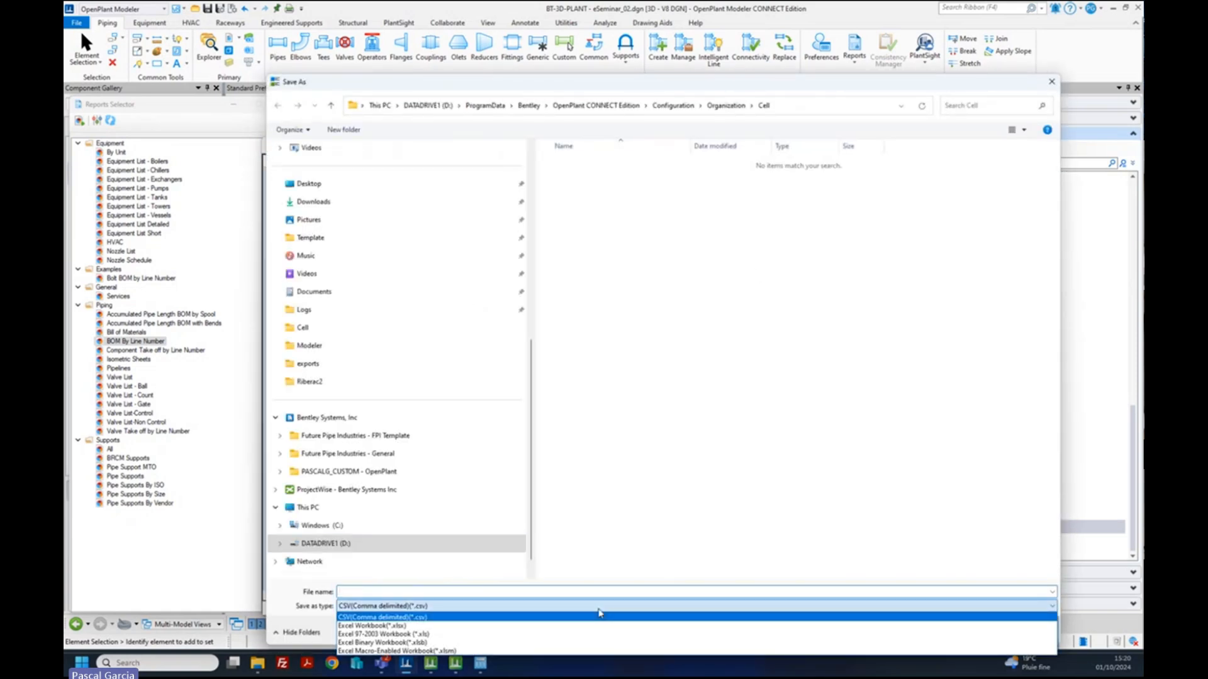
click(480, 627)
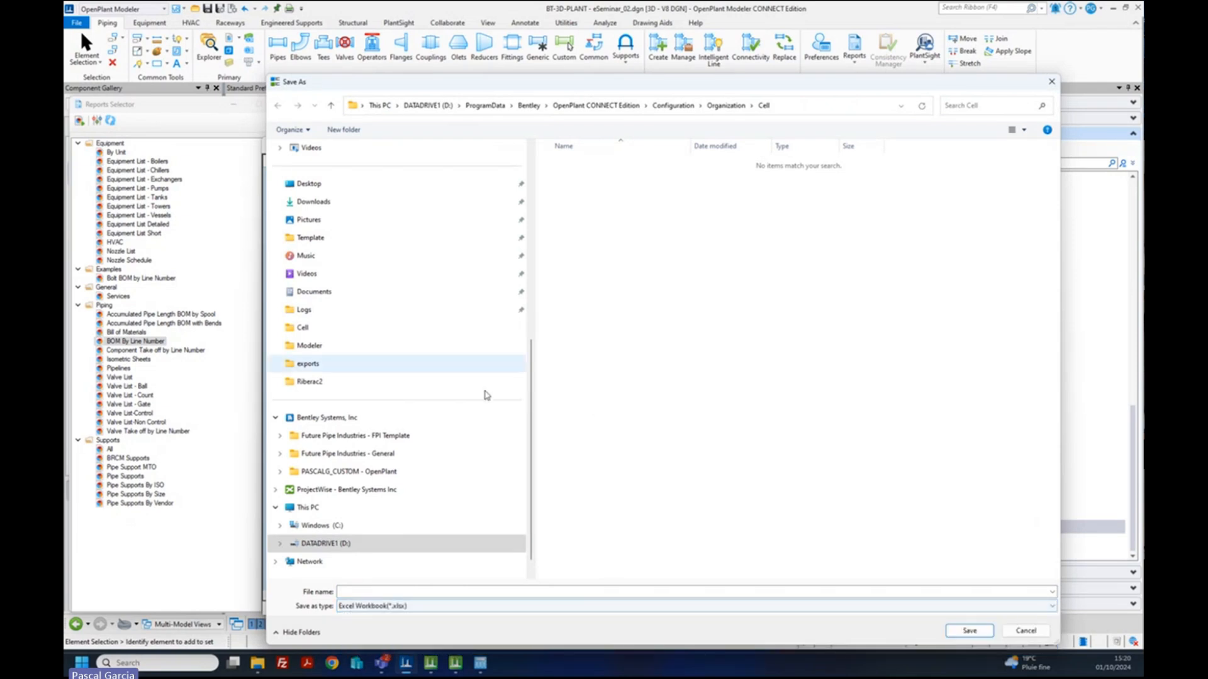
click(340, 184)
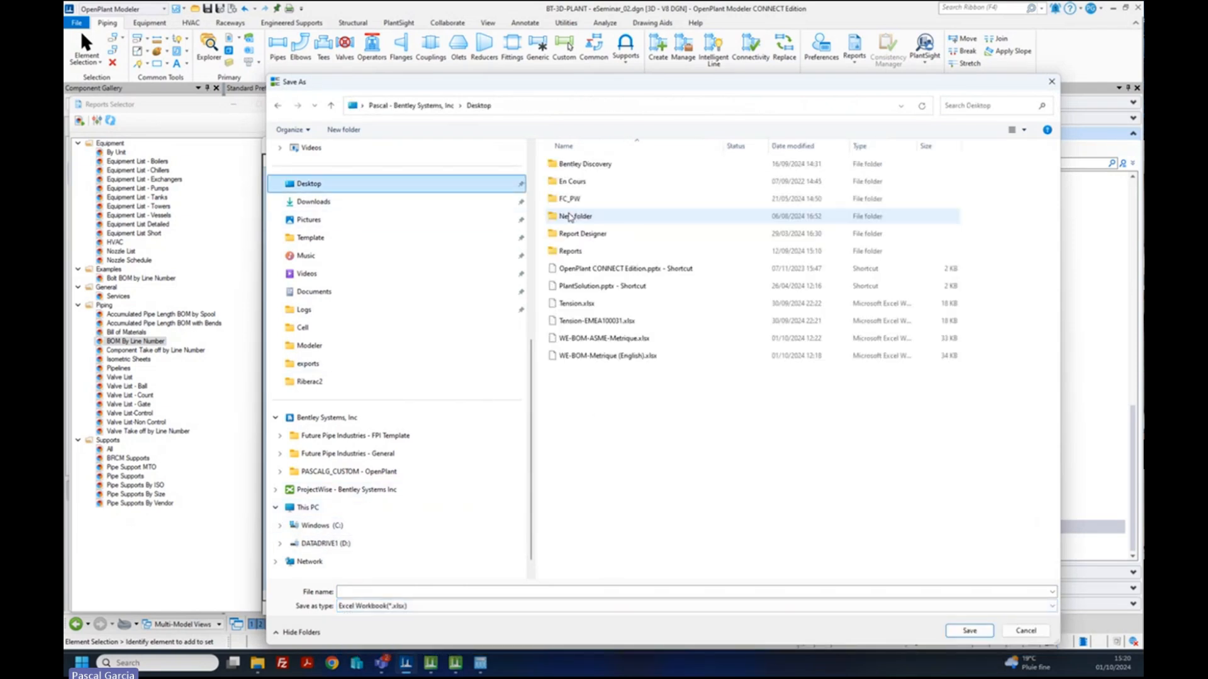
click(647, 593)
text(Weld)
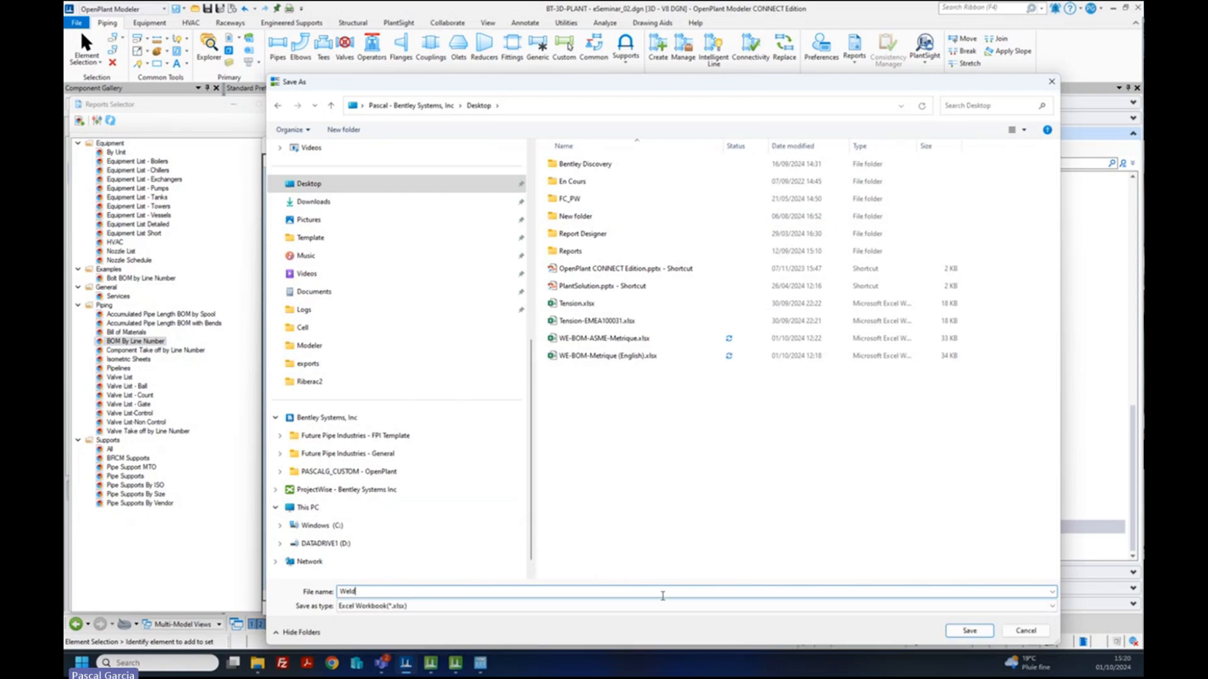
key(Return)
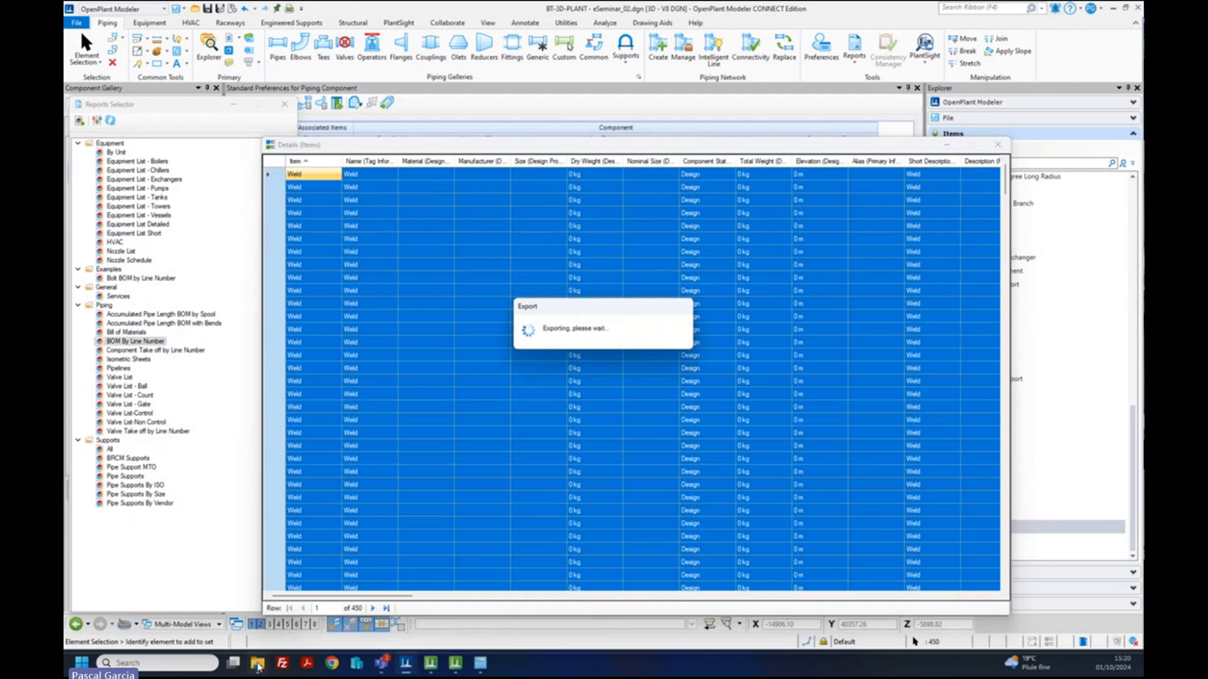
- Browse to the Desktop folder in File Explorer and open the exported Weld.xlsx in Excel
mouse_move(258, 665)
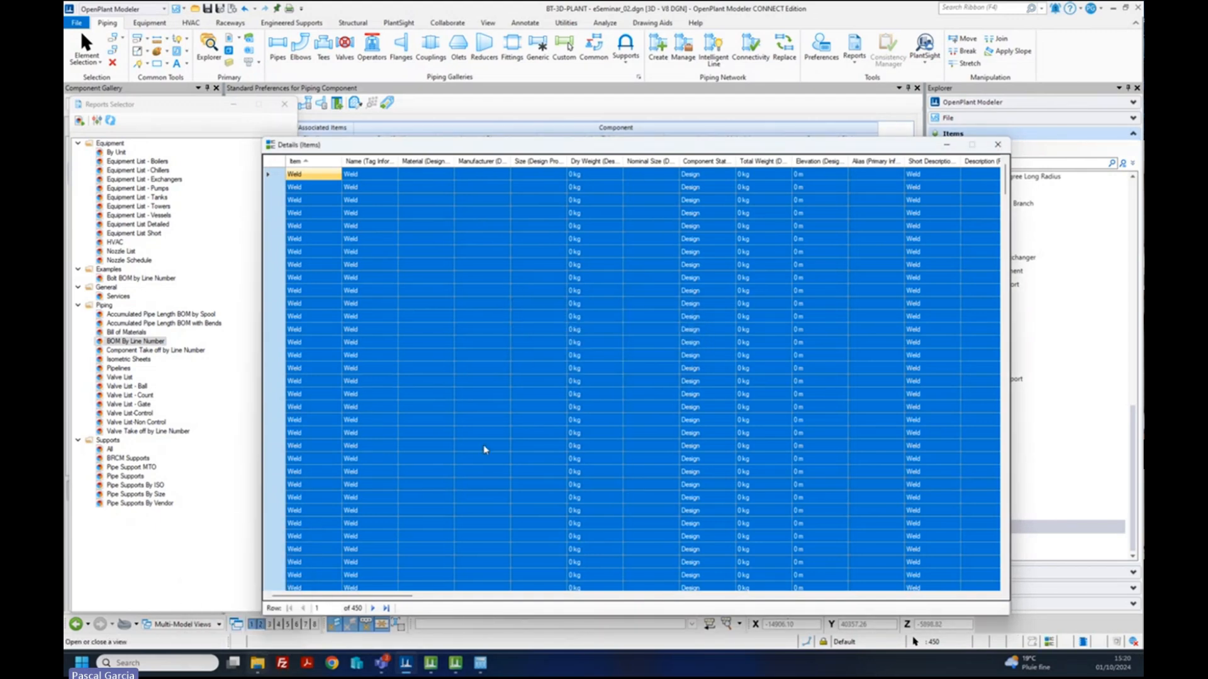
click(258, 666)
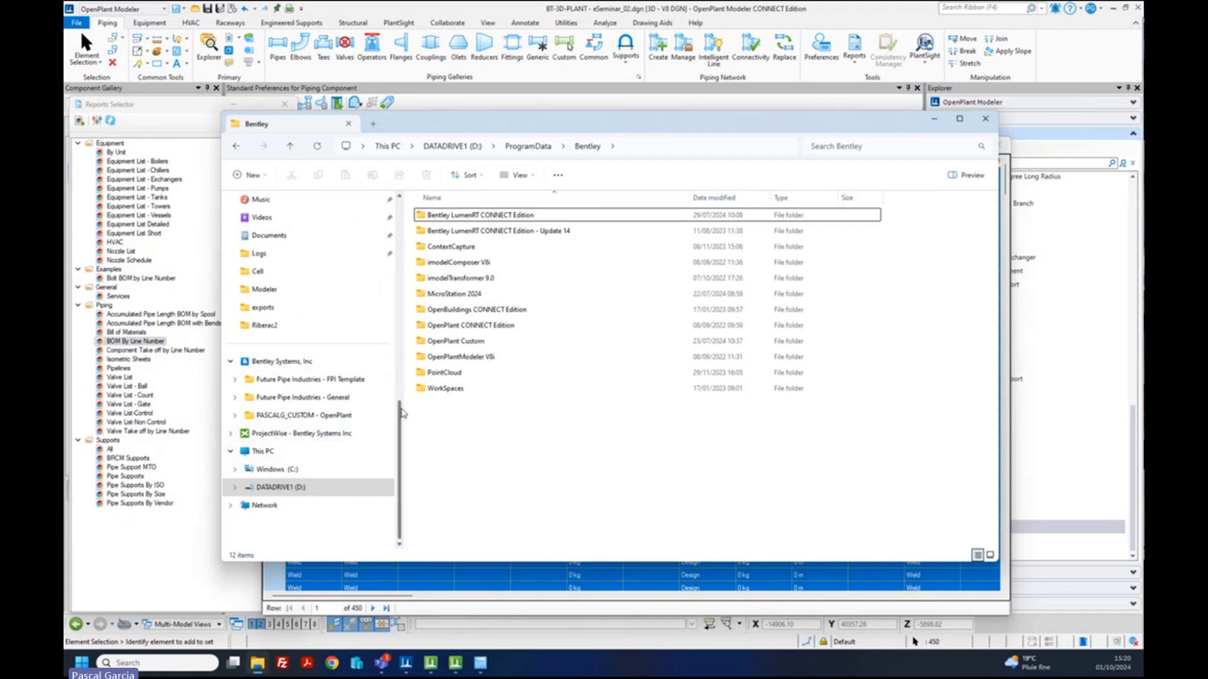
scroll(302, 377, up, 4)
scroll(302, 315, up, 5)
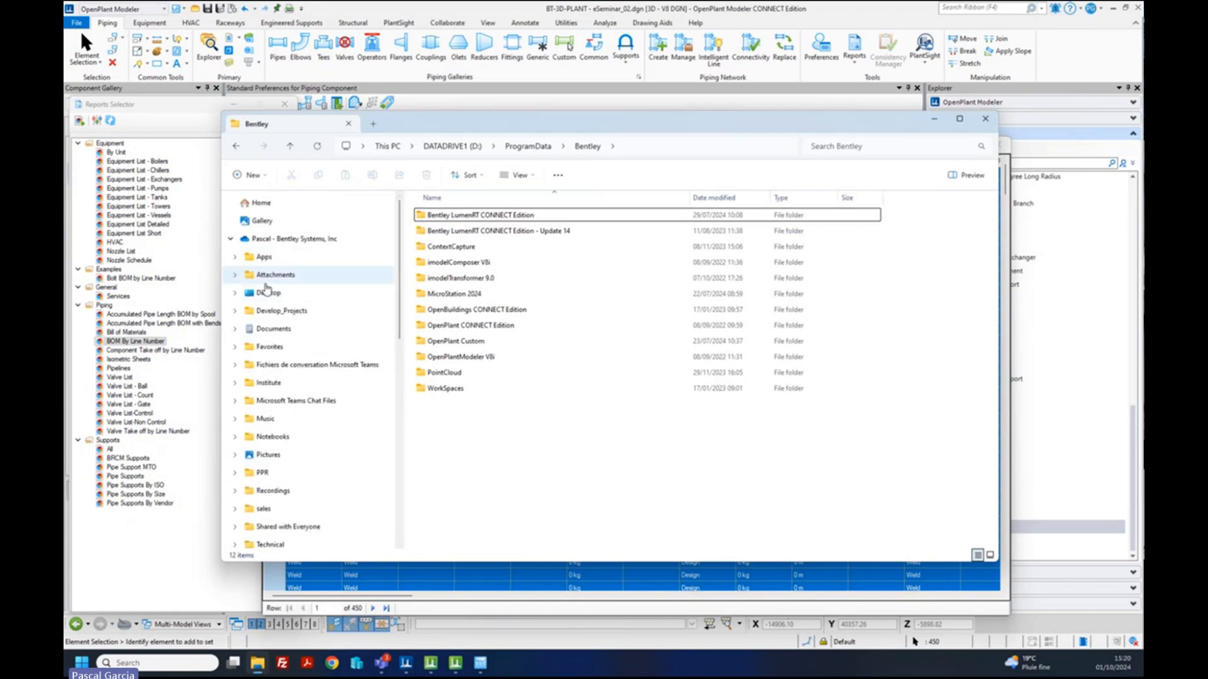
click(277, 293)
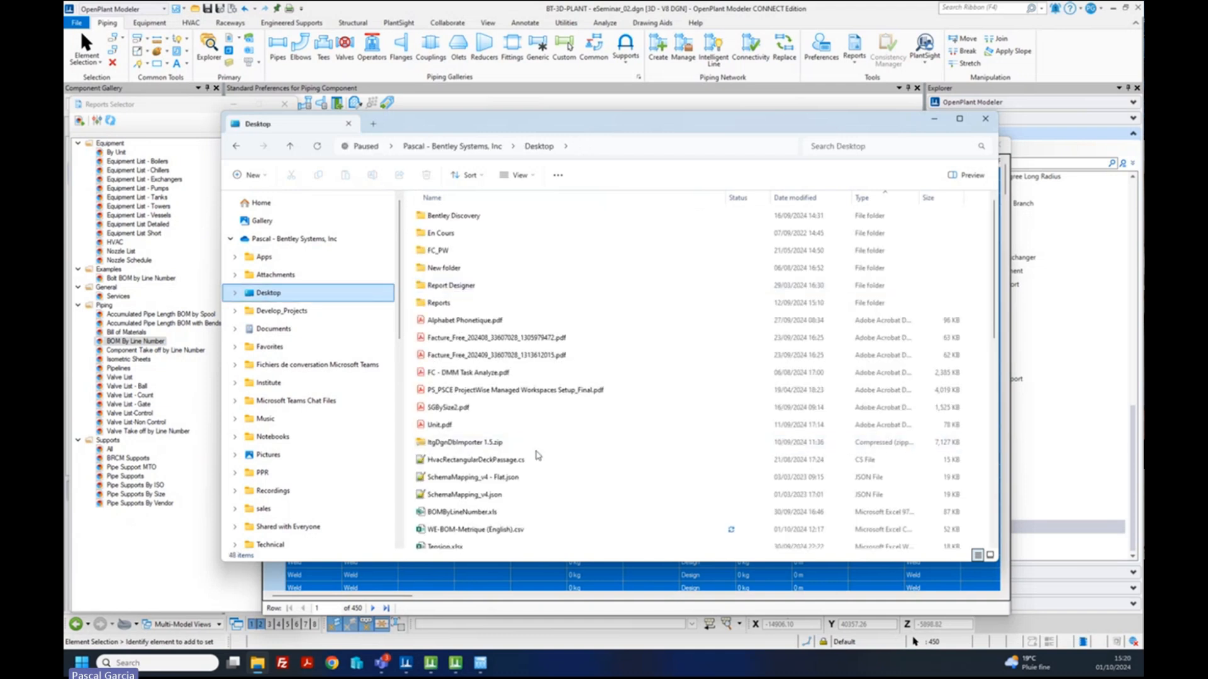
scroll(534, 453, down, 8)
double_click(464, 528)
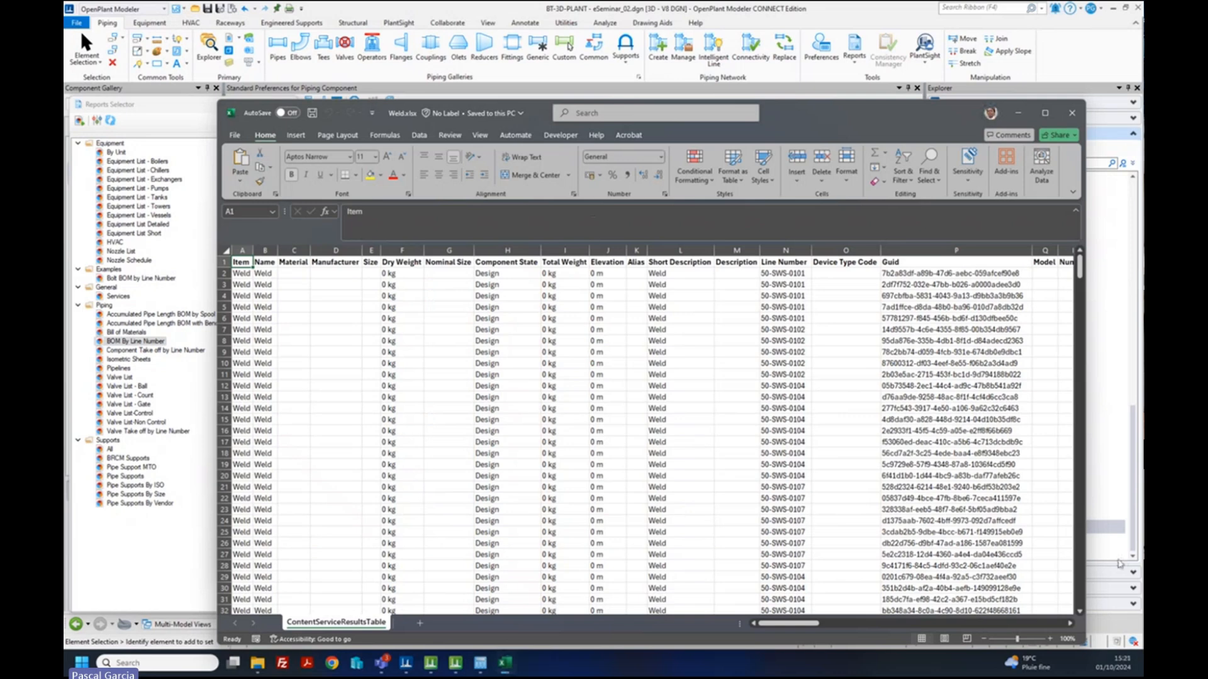
- Examine the exported weld table's columns, in particular Line Number, Service, Plant Area and Unit
drag(815, 623, 645, 643)
click(916, 249)
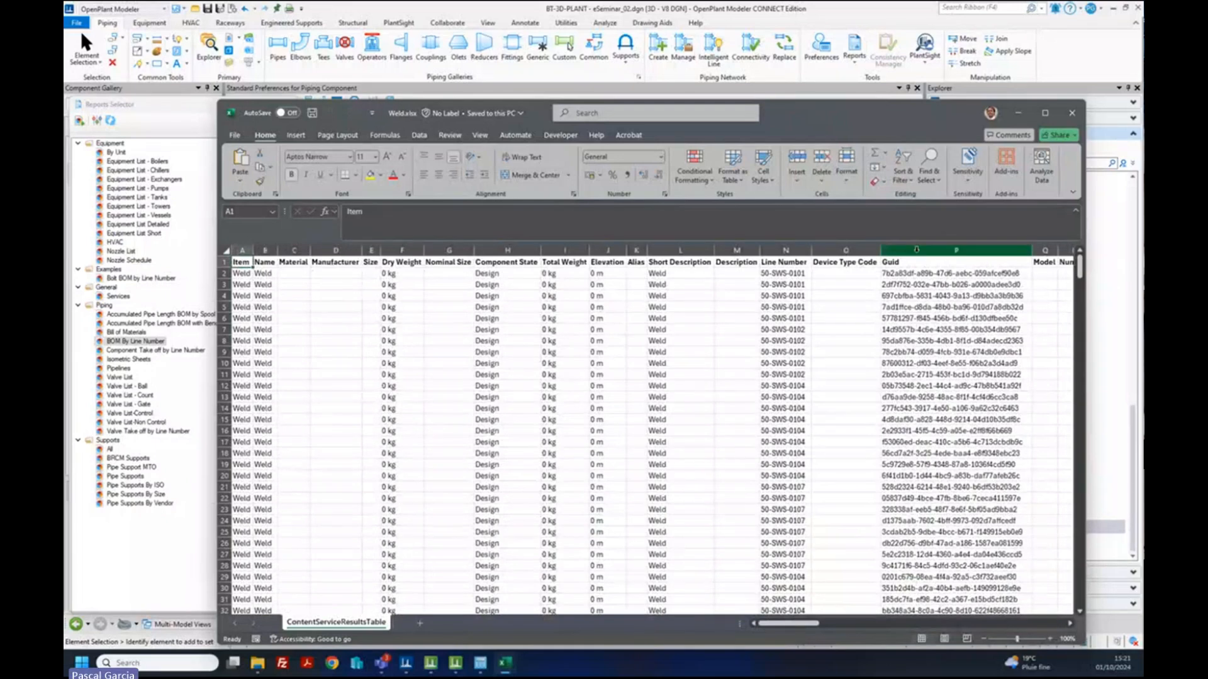
click(791, 261)
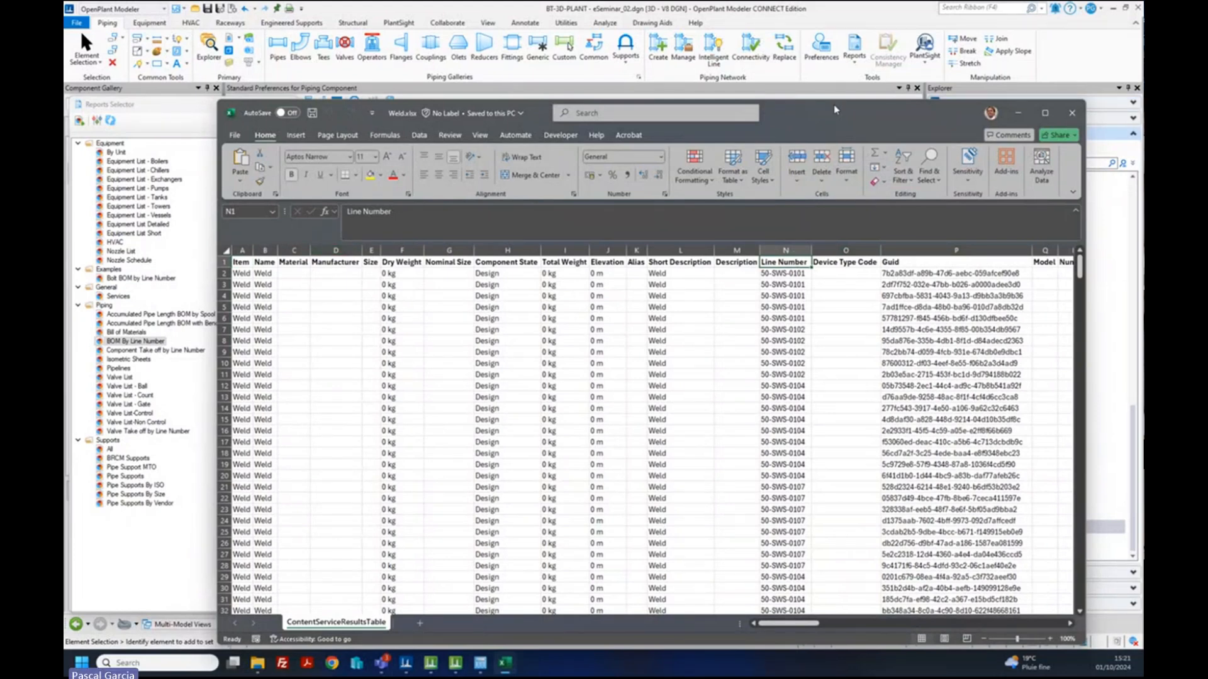
drag(835, 110, 836, 79)
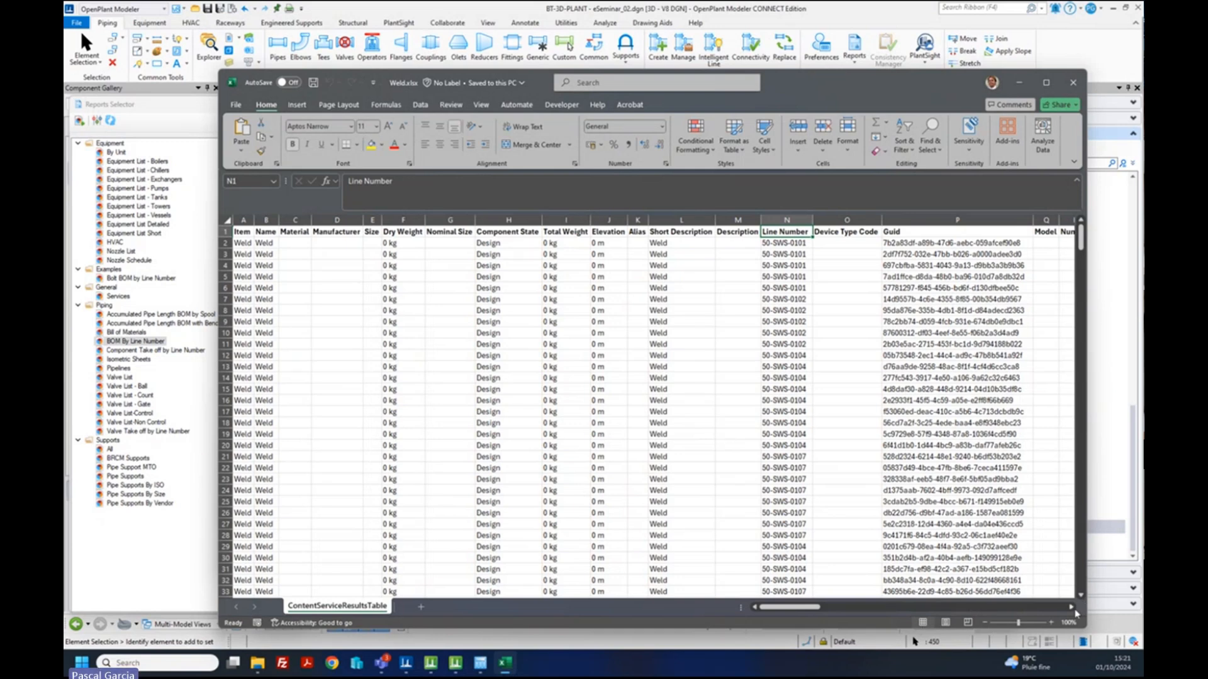
click(1071, 607)
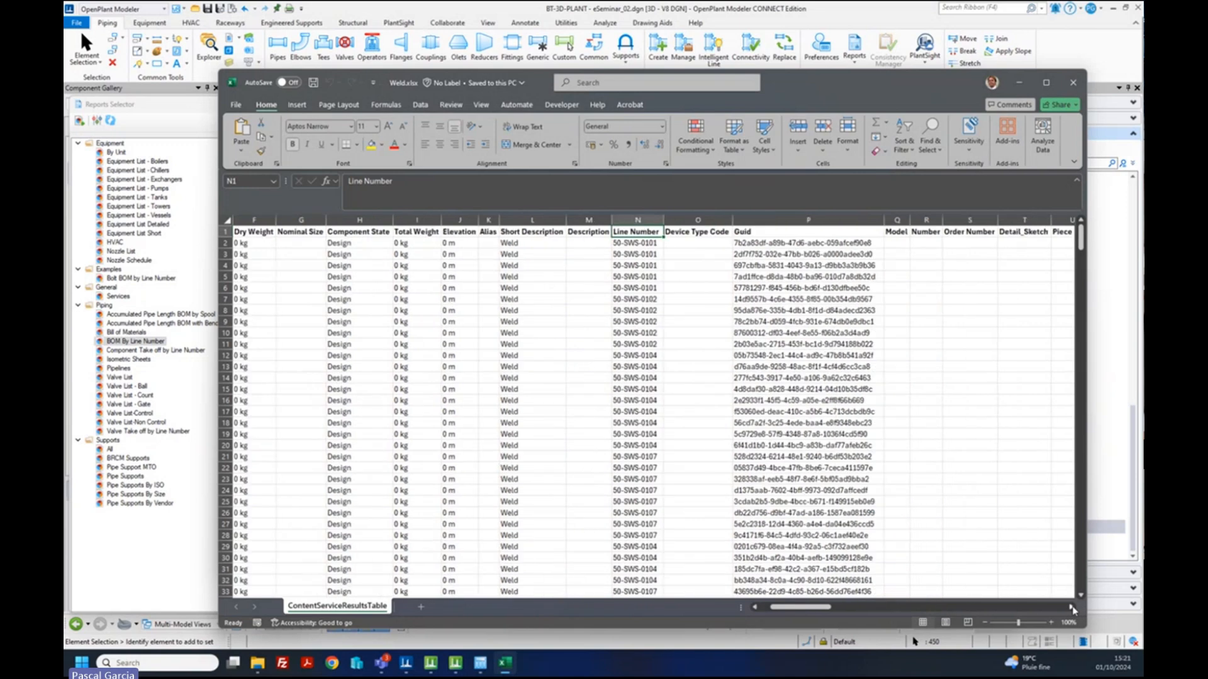
click(1072, 607)
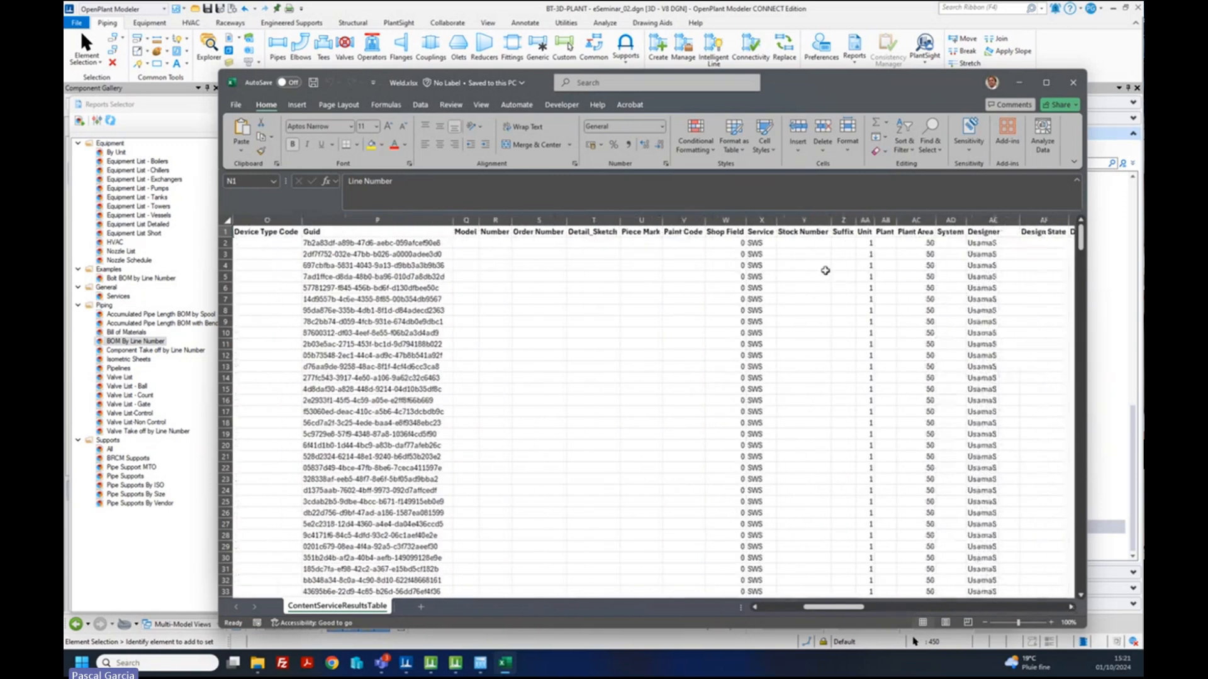
click(761, 231)
click(925, 231)
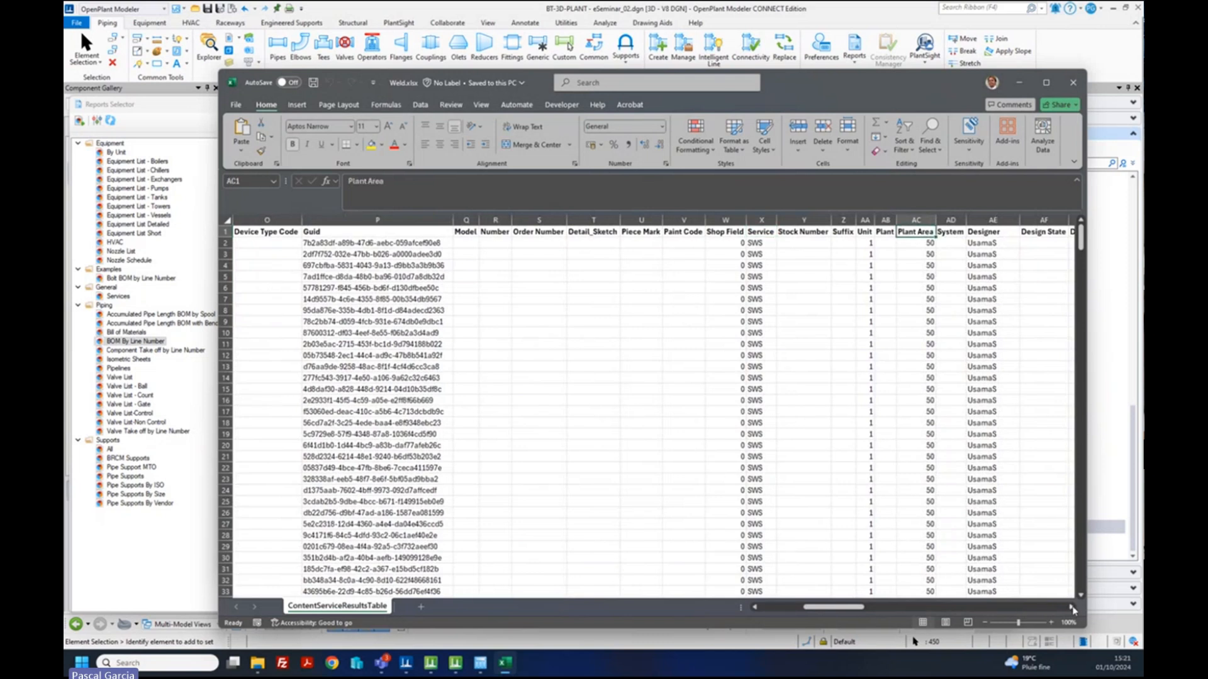
click(865, 232)
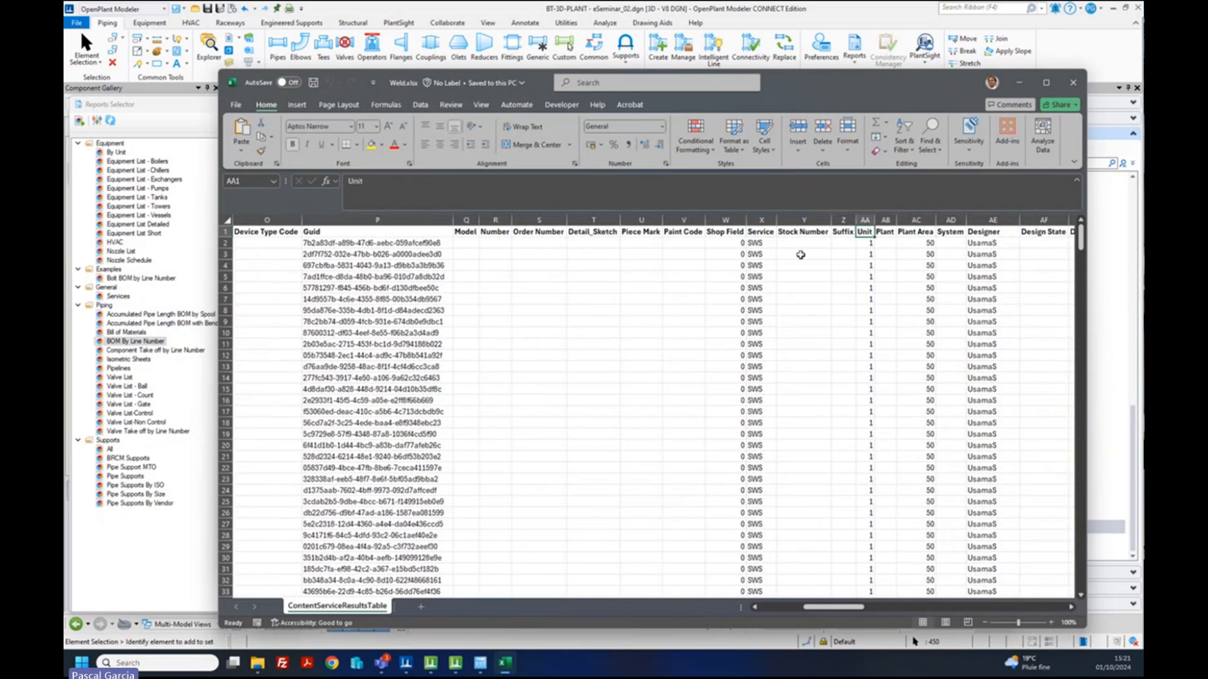
click(767, 231)
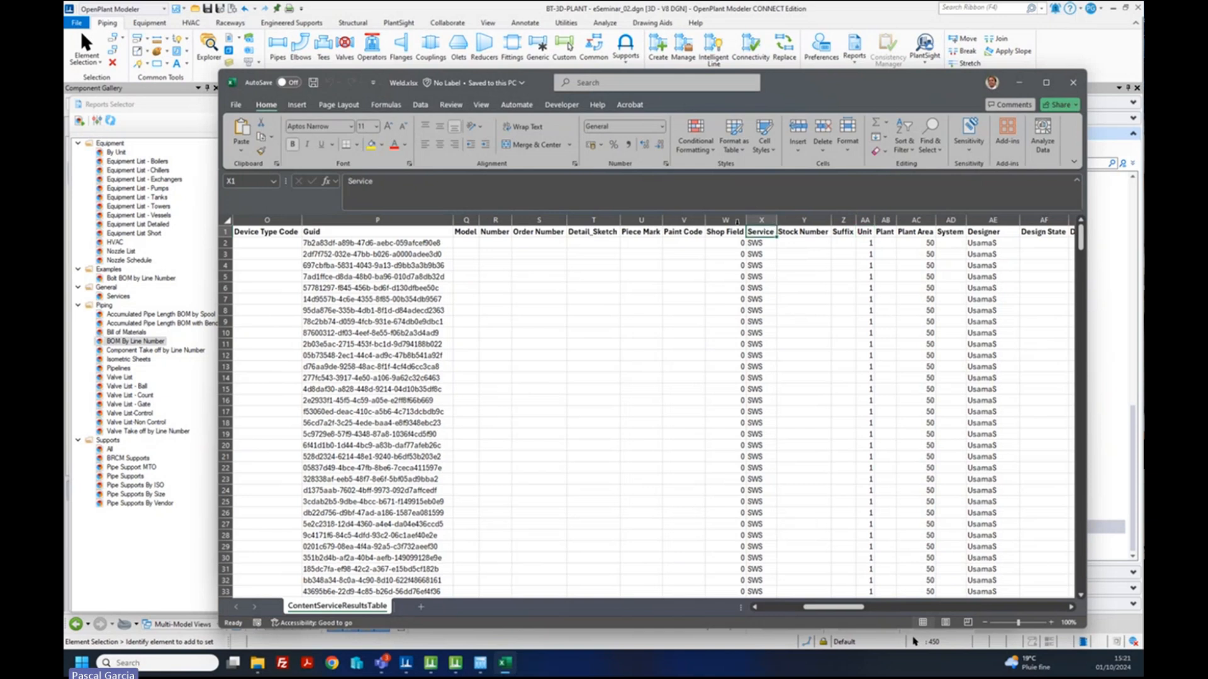
- Add filters to the weld table's header row and show only the rows whose Service is SWS
click(225, 231)
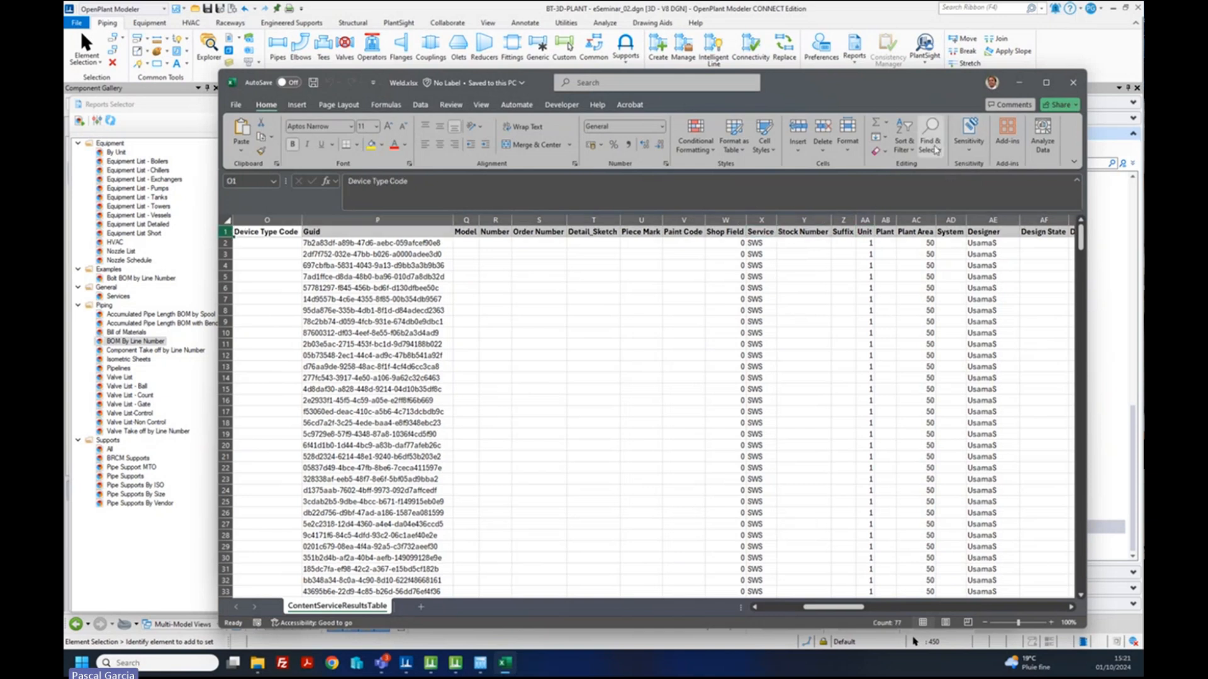
click(904, 140)
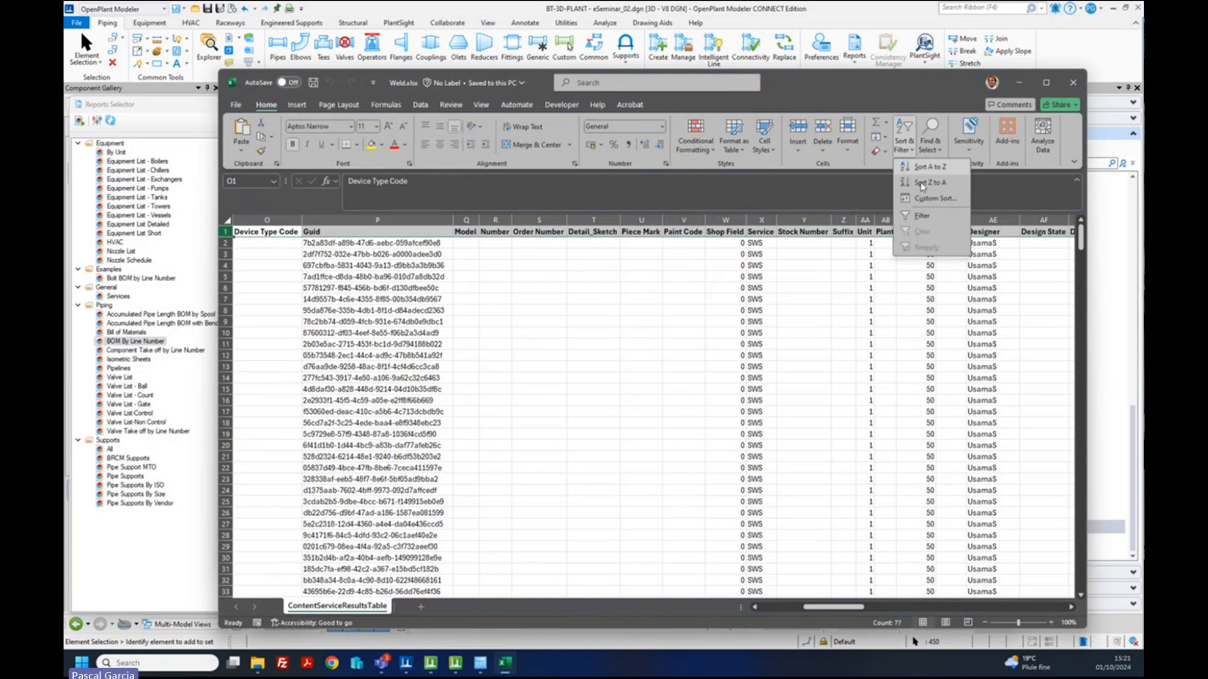
click(920, 216)
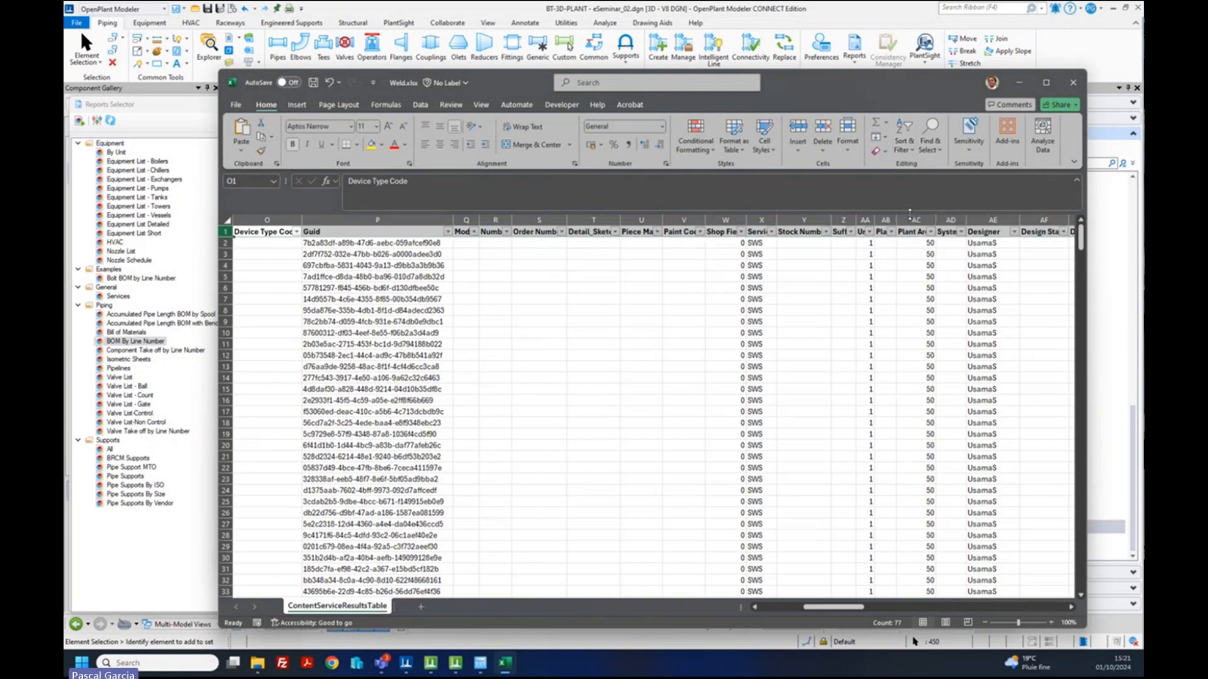
click(772, 231)
click(659, 378)
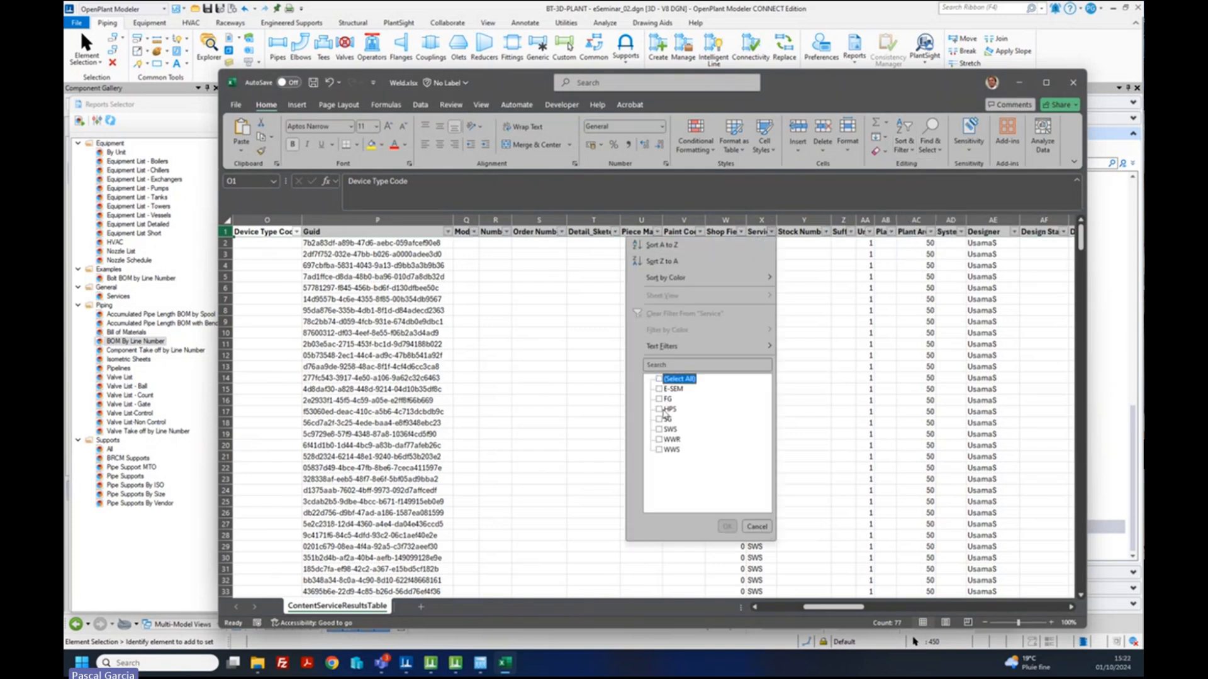
click(660, 431)
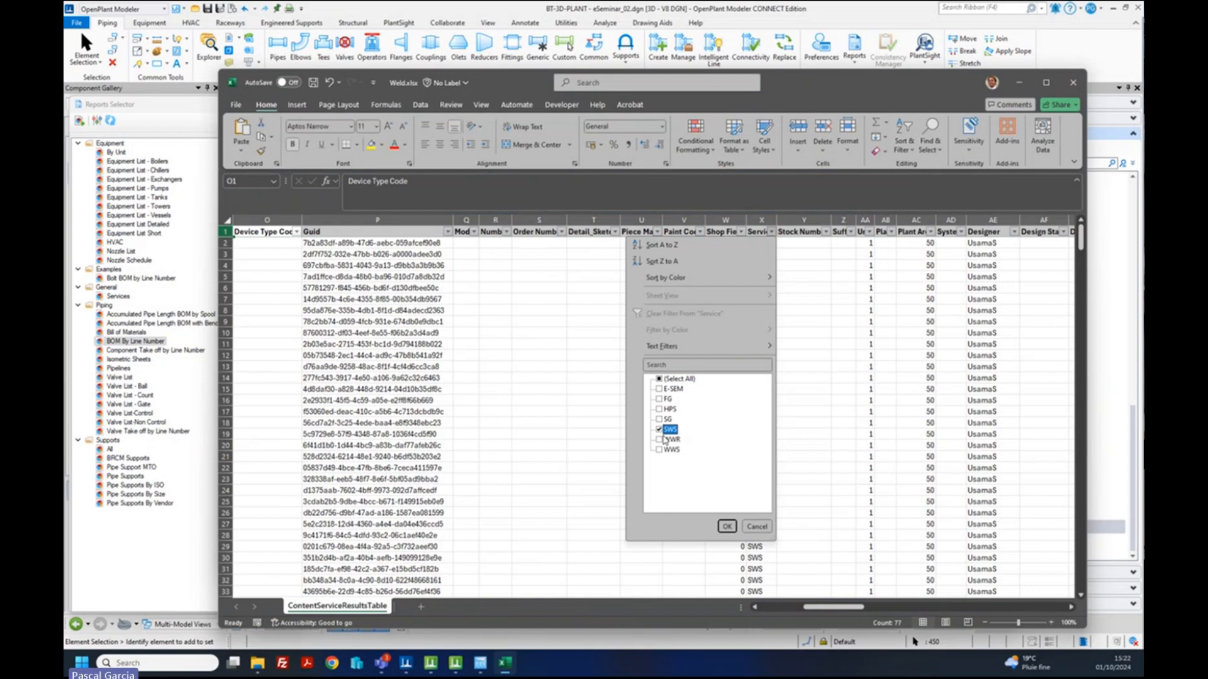
click(726, 526)
scroll(740, 409, down, 5)
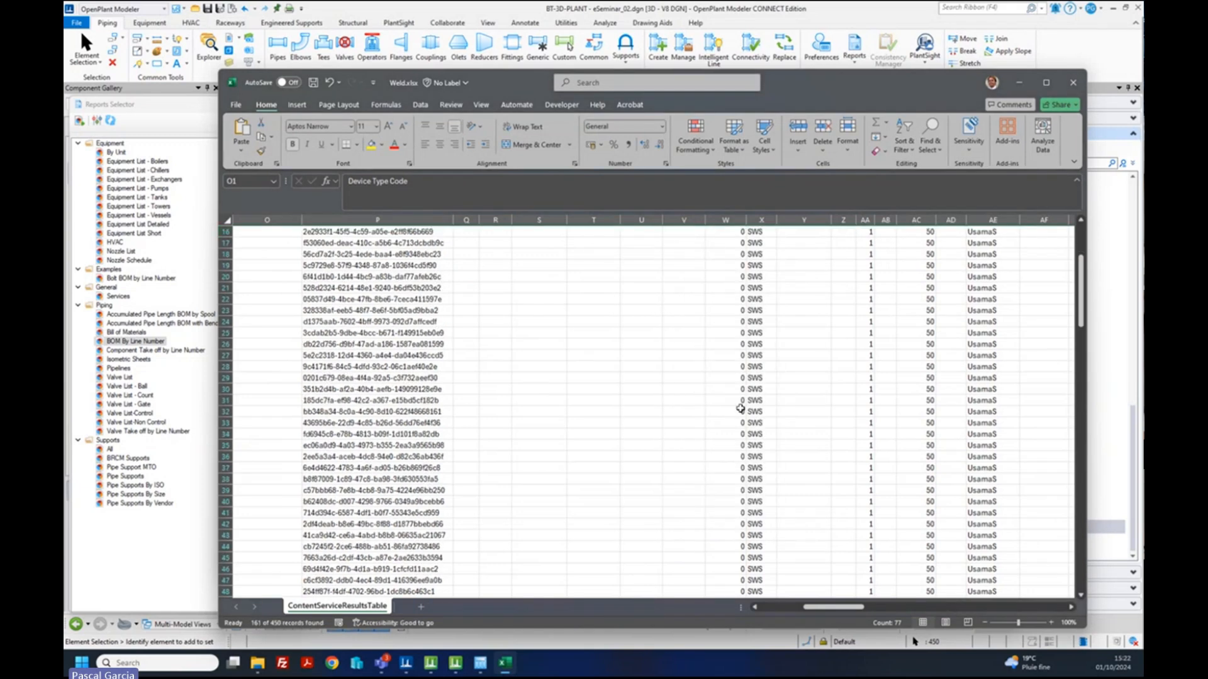
scroll(741, 409, down, 5)
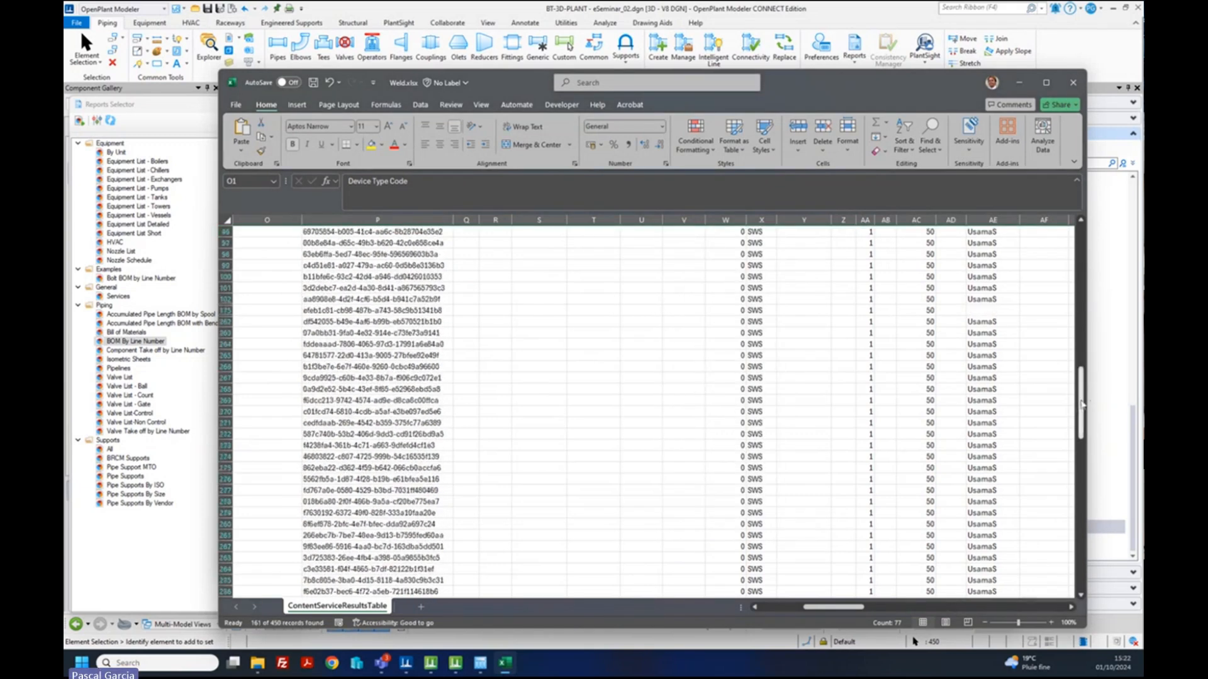
drag(1082, 403, 1083, 239)
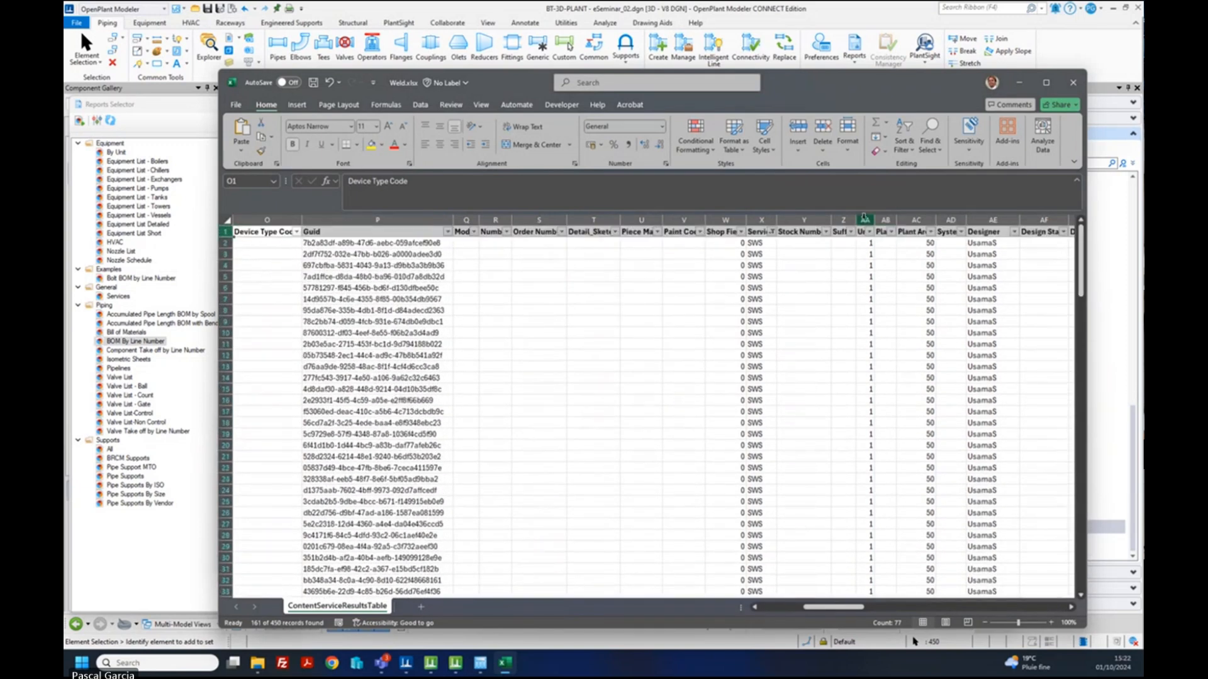
- Widen the Unit column and examine the Nominal Diameter values of the filtered welds
drag(877, 220, 903, 220)
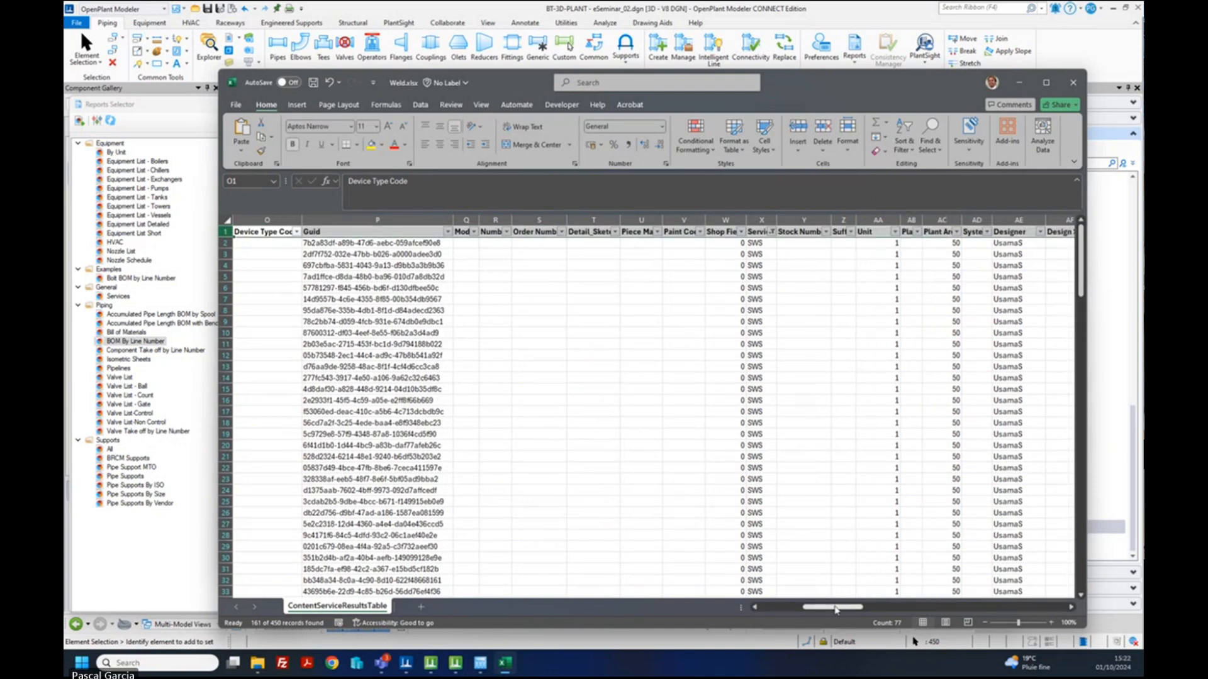
drag(835, 607, 931, 607)
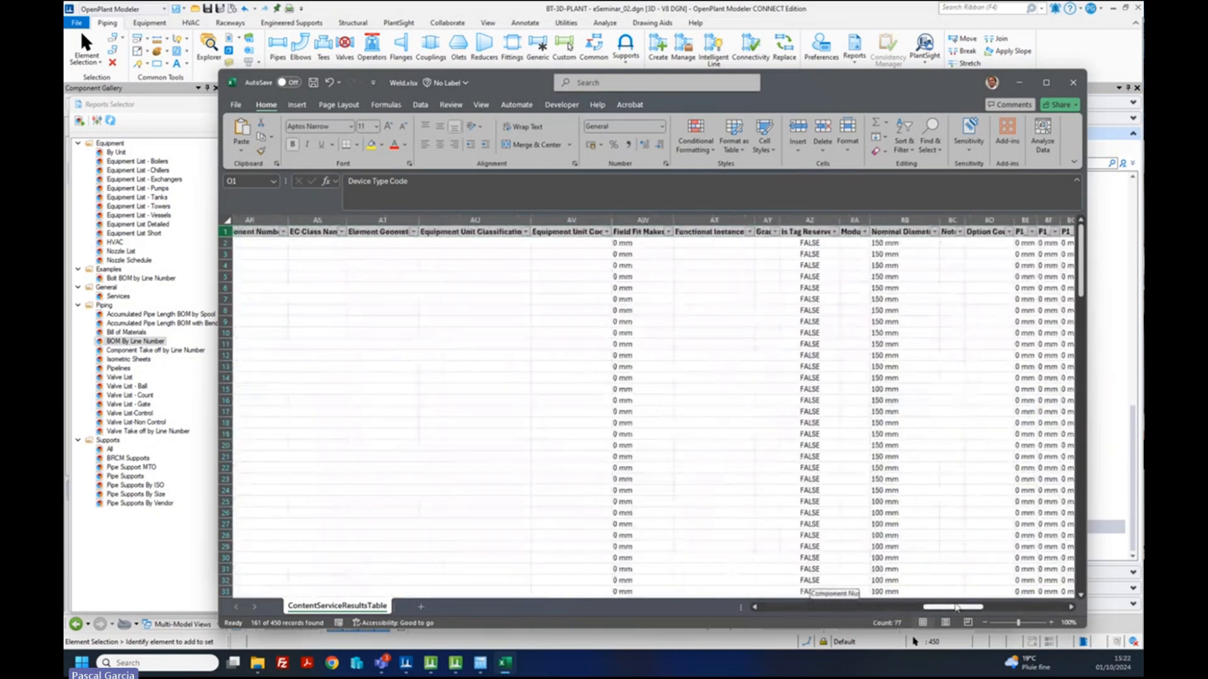
drag(955, 608, 991, 608)
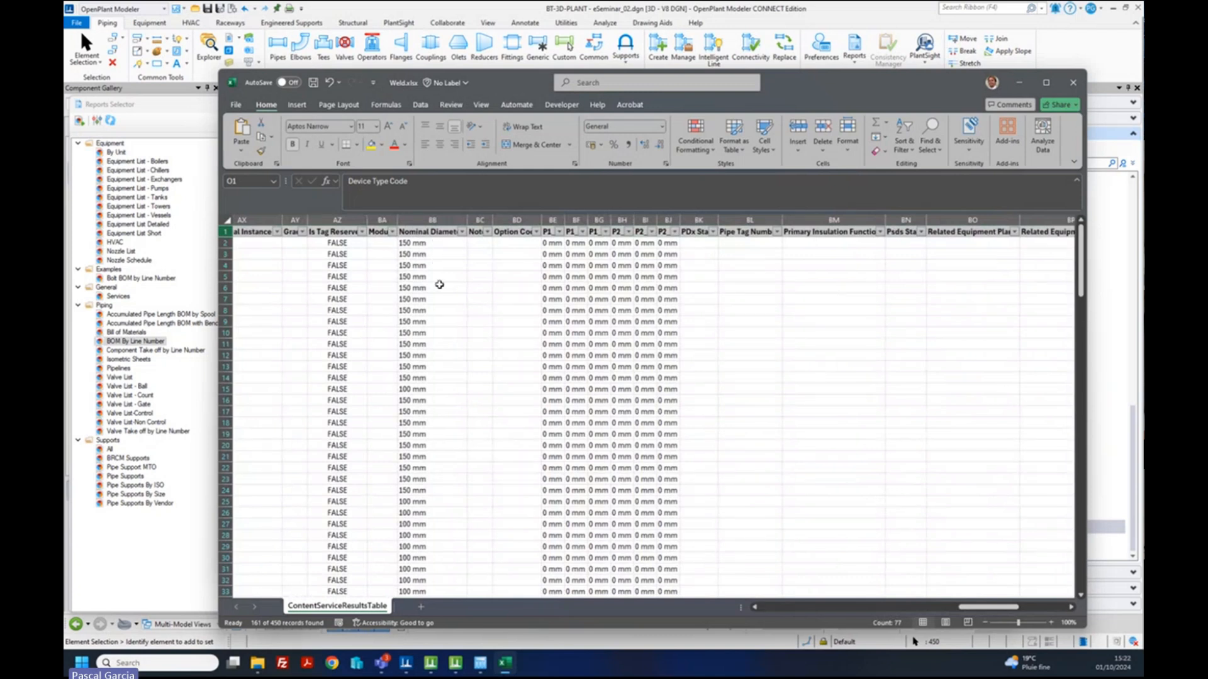
scroll(439, 284, down, 3)
click(432, 400)
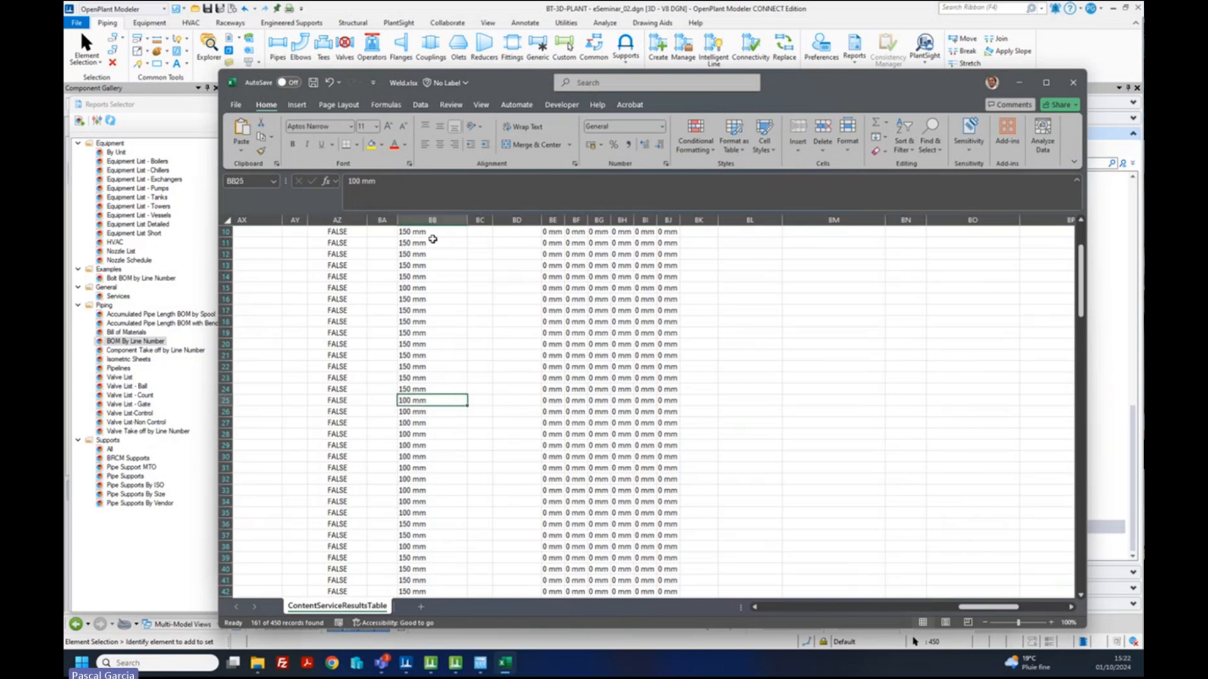
scroll(432, 239, up, 3)
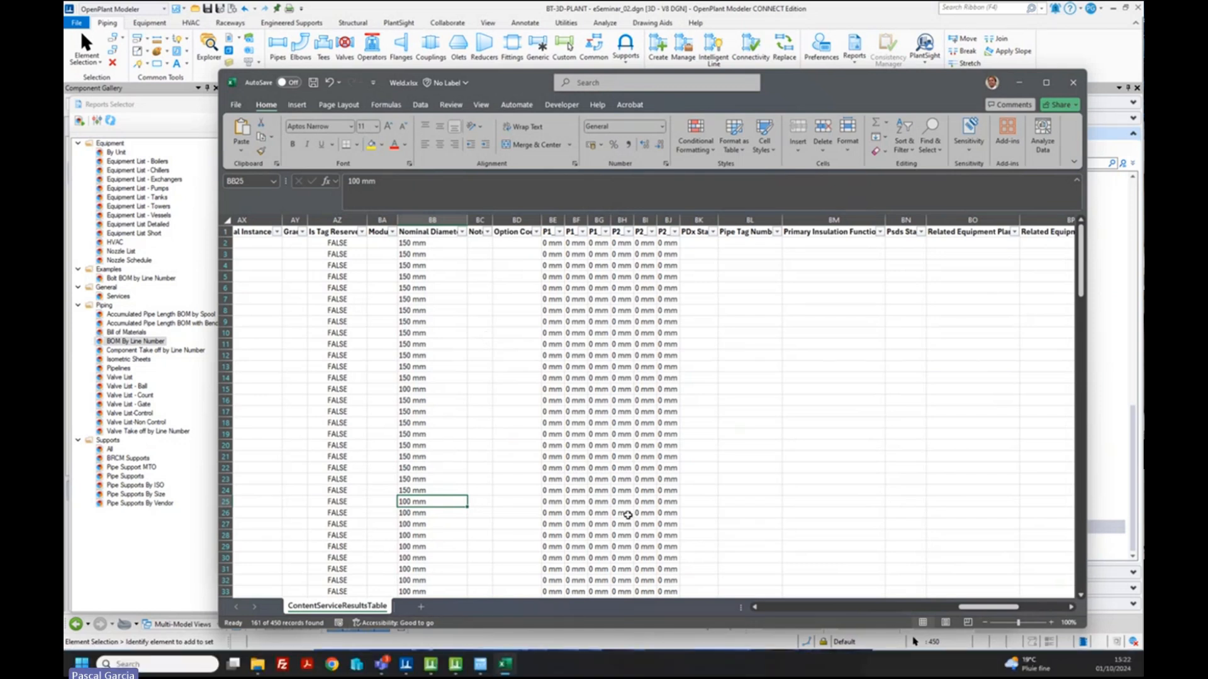
- Close the Weld.xlsx workbook and clear away the Desktop folder and weld Details windows to get back to the 3D model
drag(945, 81, 915, 89)
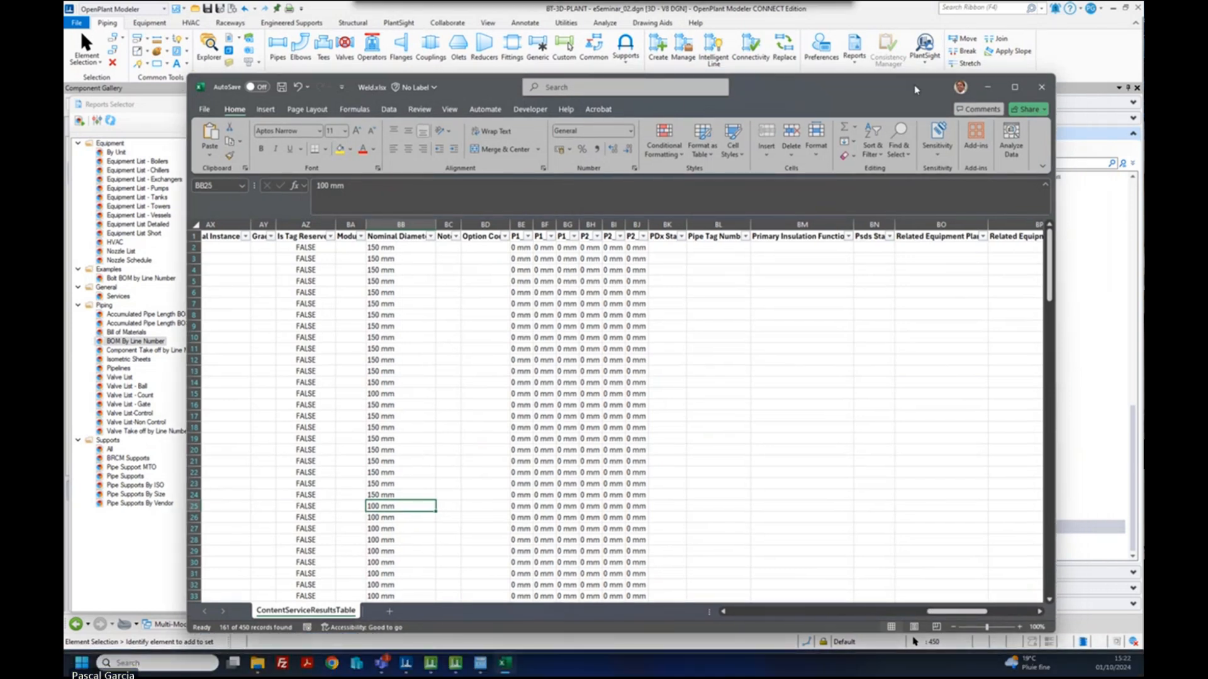
click(1042, 86)
click(625, 346)
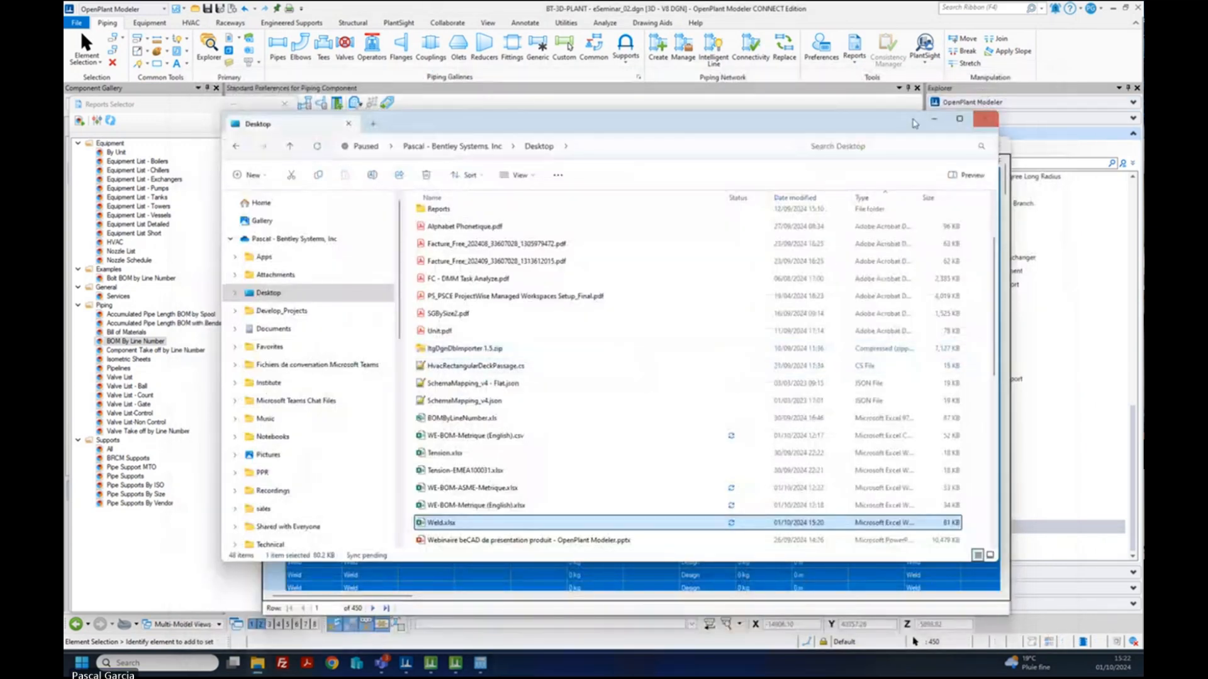
click(938, 120)
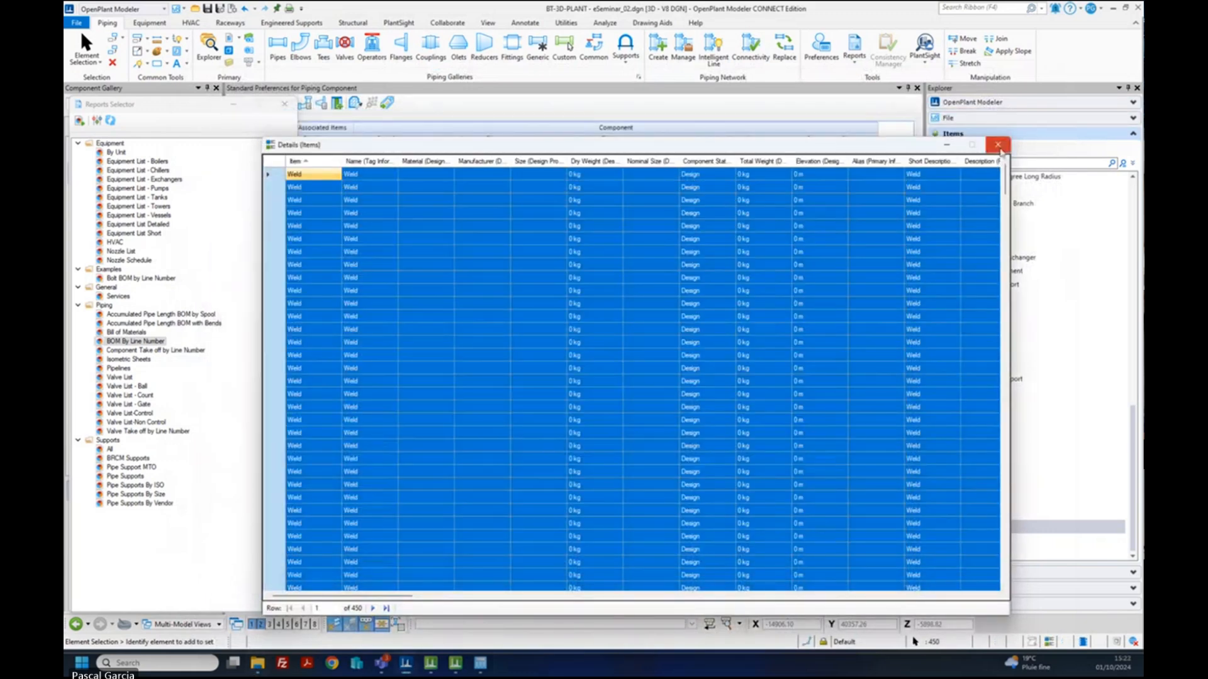
click(998, 144)
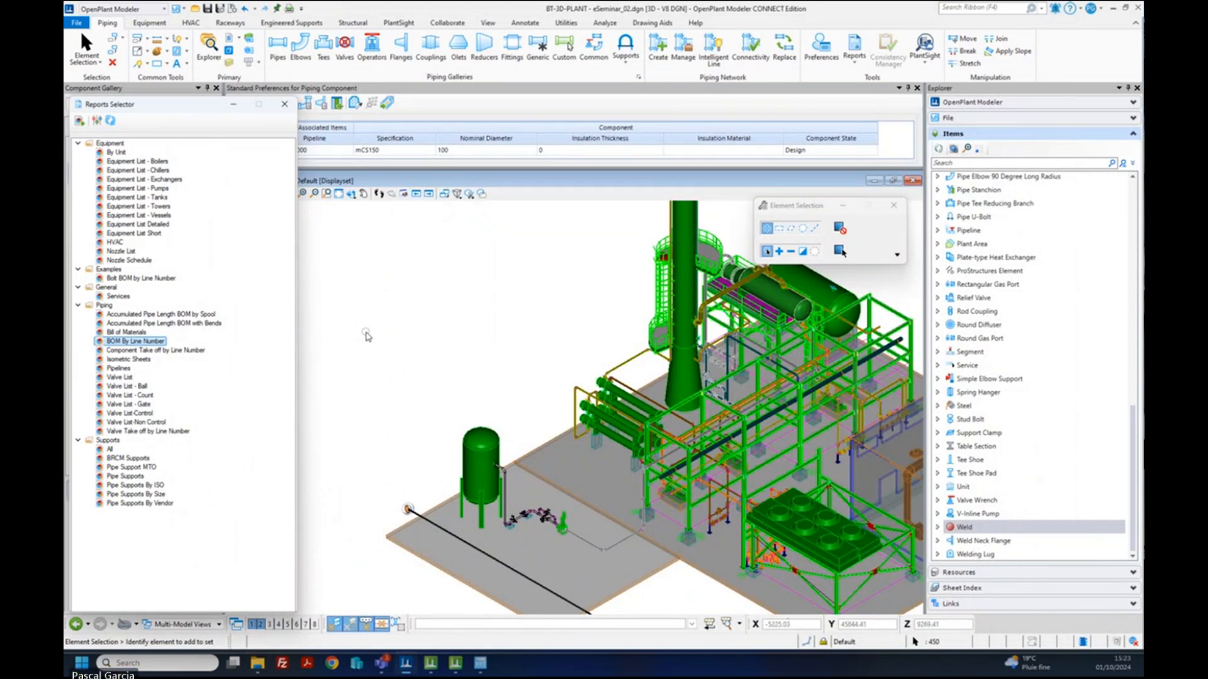
- Switch to OpenPlant Isometrics Manager and turn on the display of text nodes in the isometric drawing's view
click(456, 663)
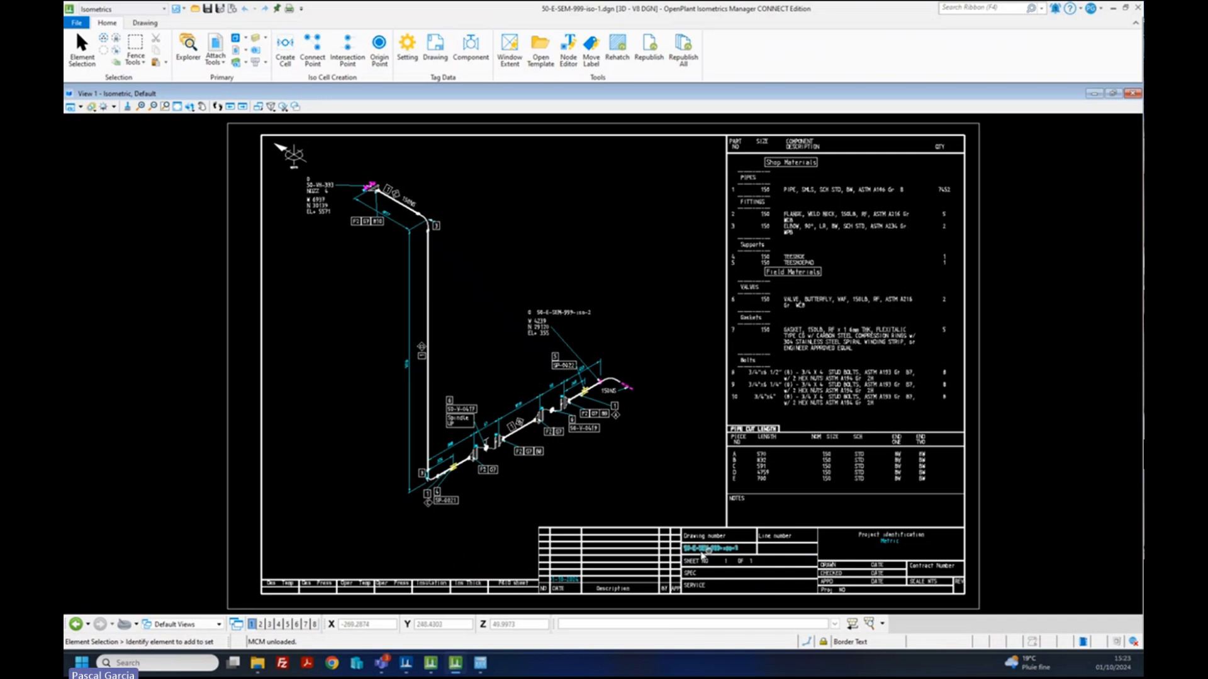
click(71, 106)
click(151, 307)
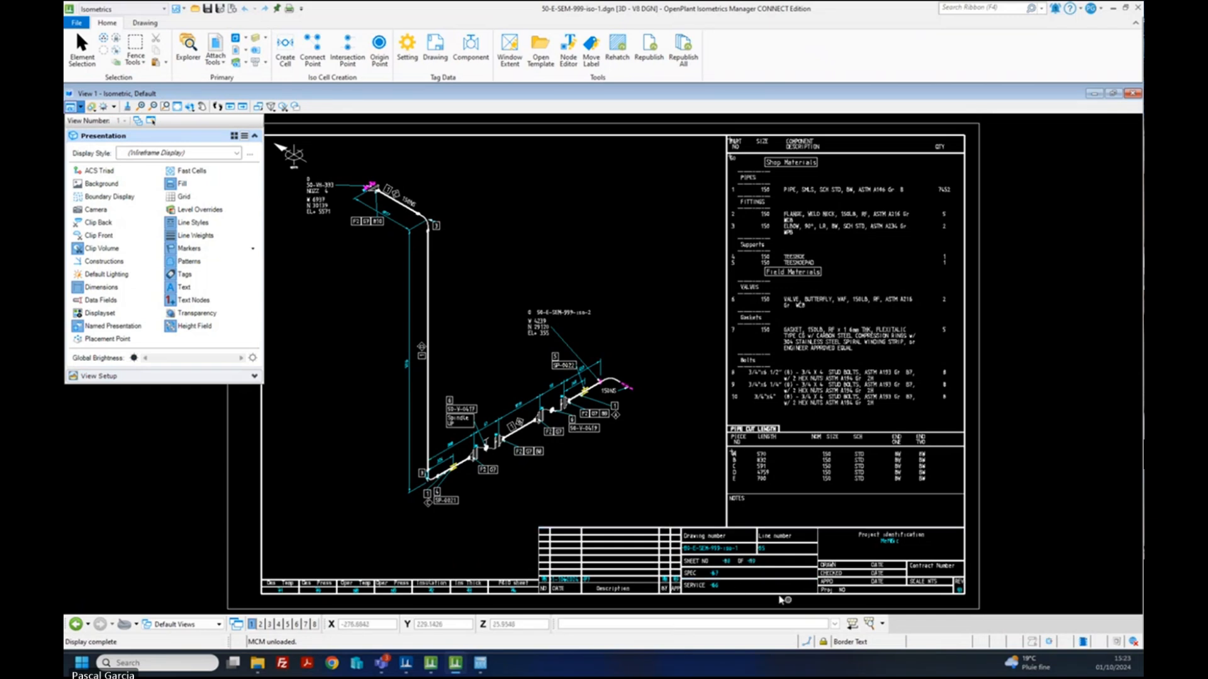
scroll(737, 591, up, 2)
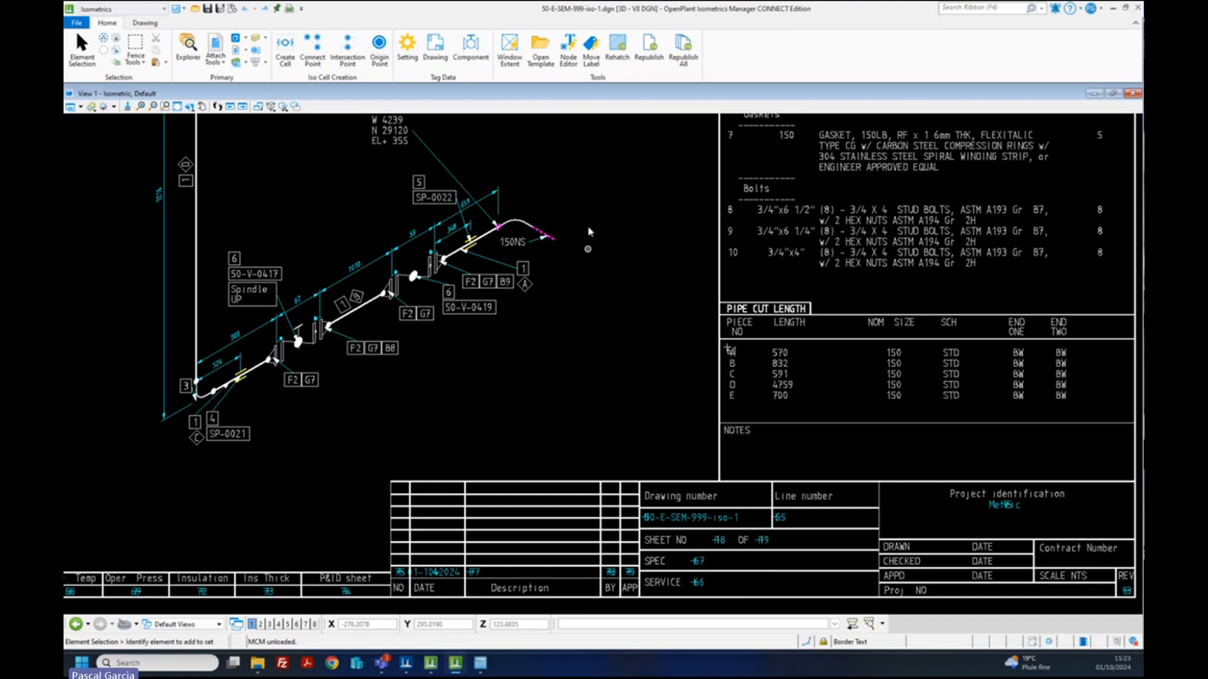
- Open the Text Node Editor on the isoseed.dgn template, accepting the missing WorkSet
click(584, 54)
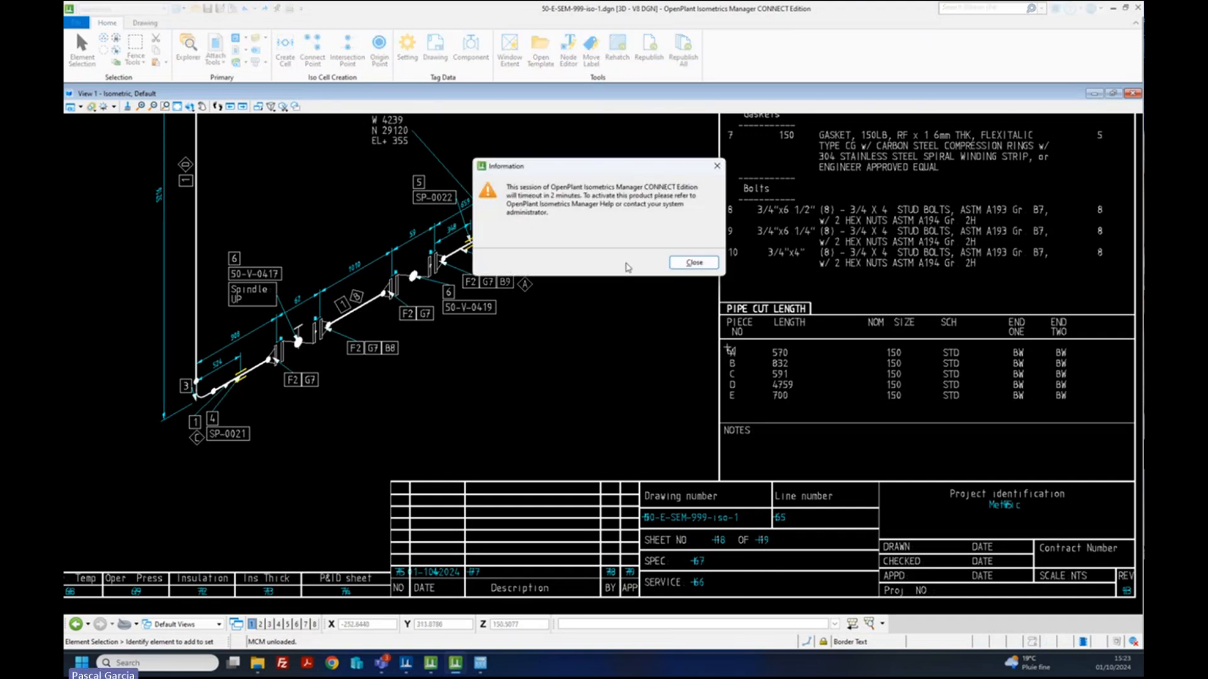
click(690, 267)
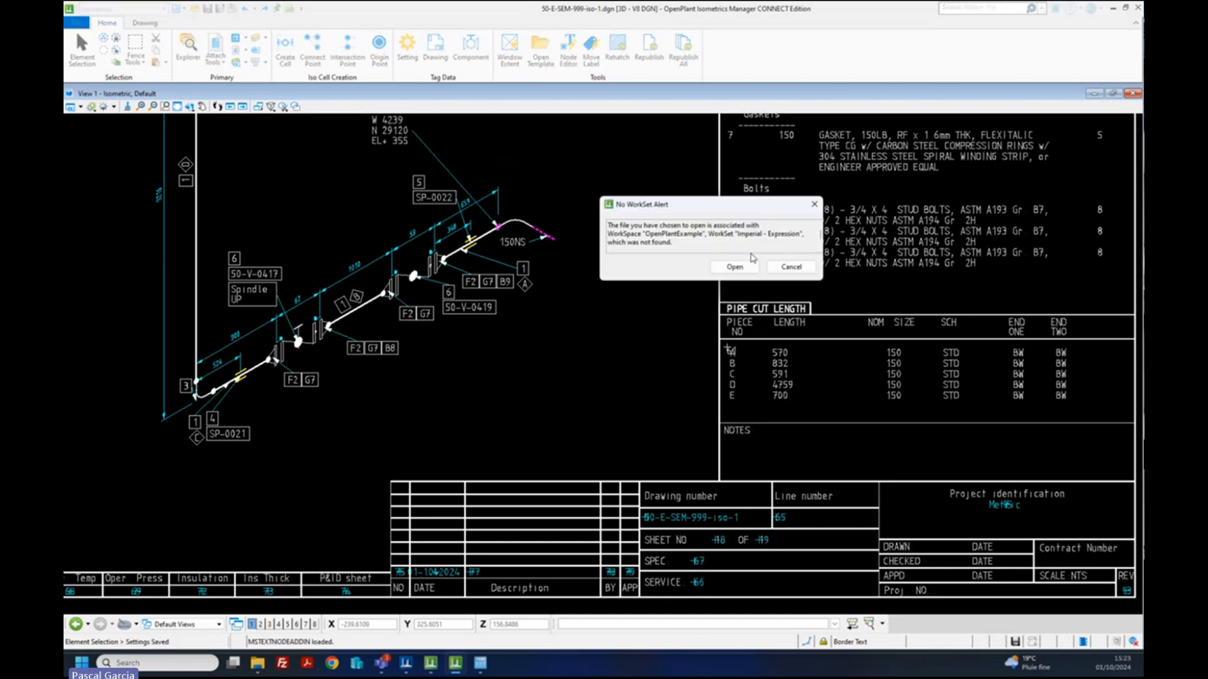
click(748, 269)
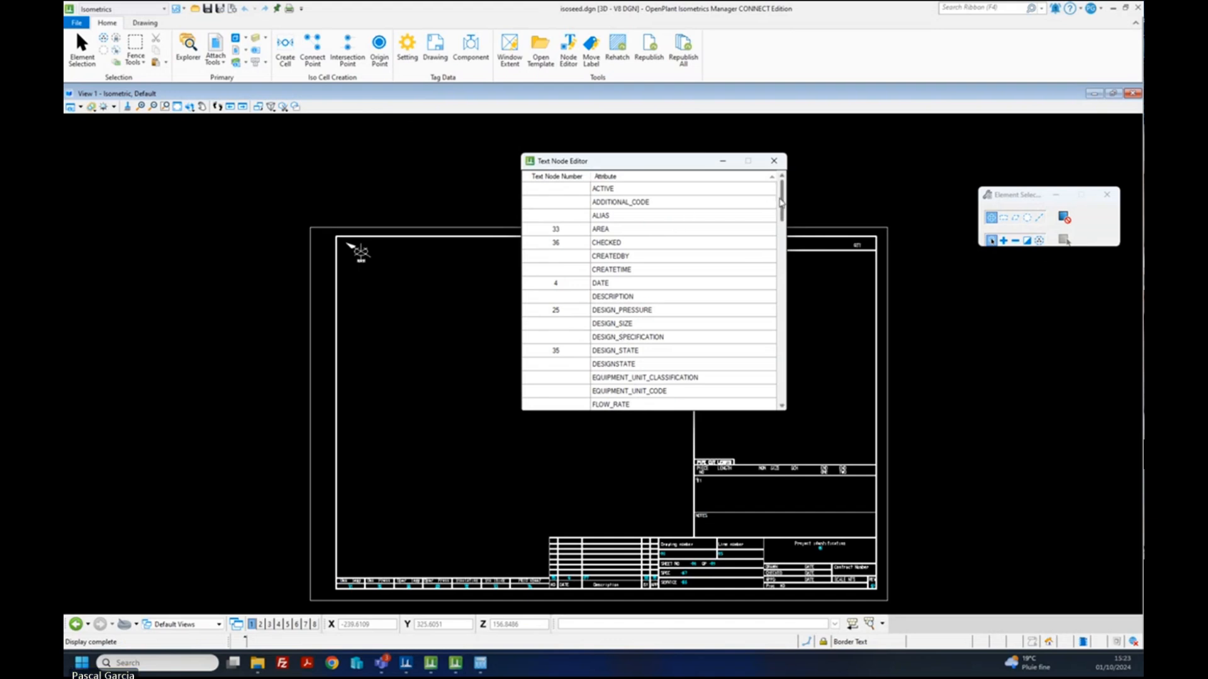
- Examine the text node numbers and attributes in the Text Node Editor, in particular LL_SPEC and SPECIFICATION
drag(782, 204, 782, 269)
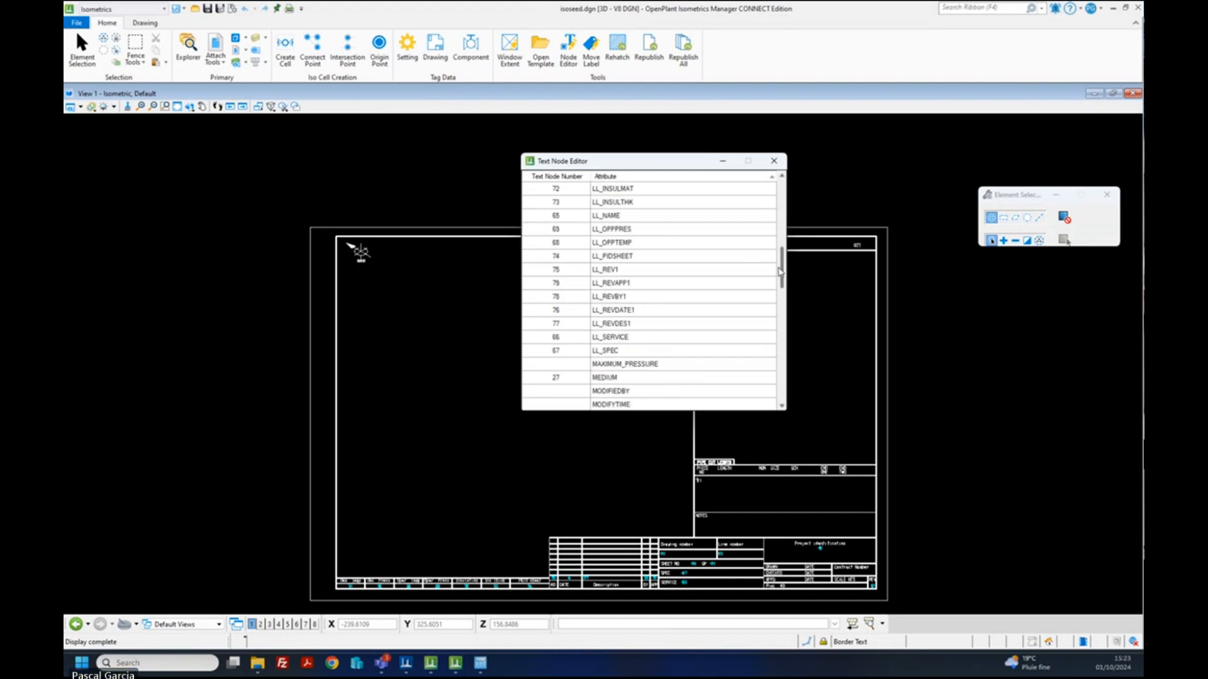
click(614, 353)
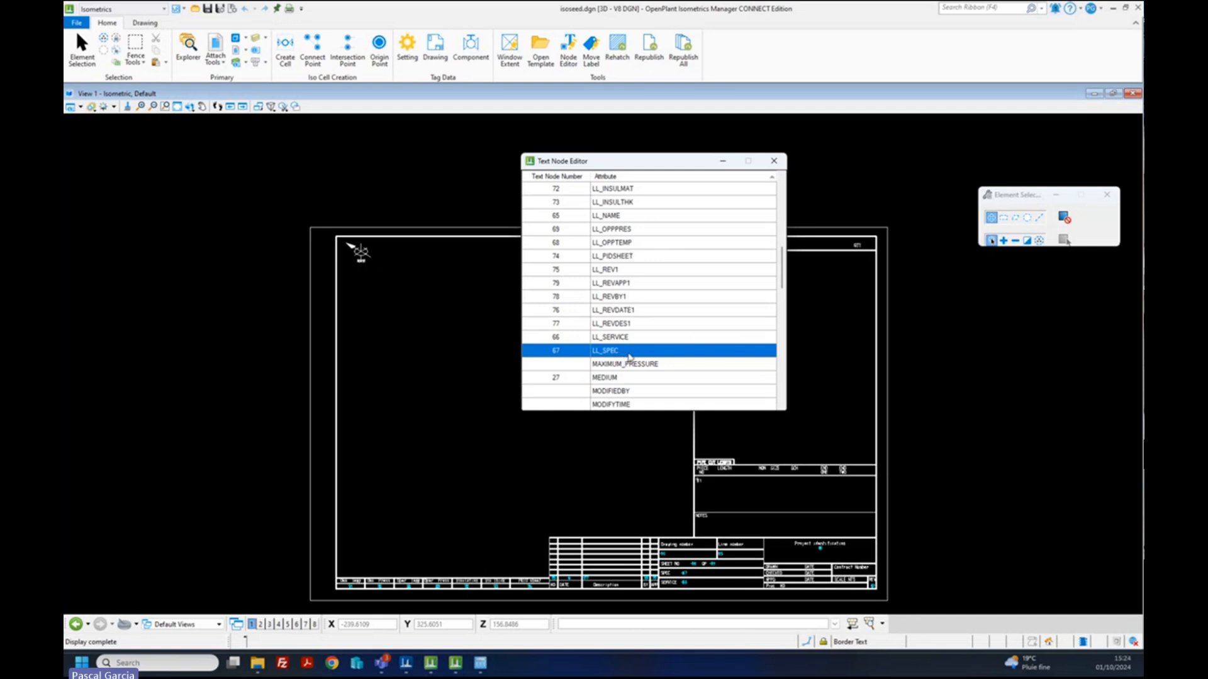
scroll(659, 357, up, 2)
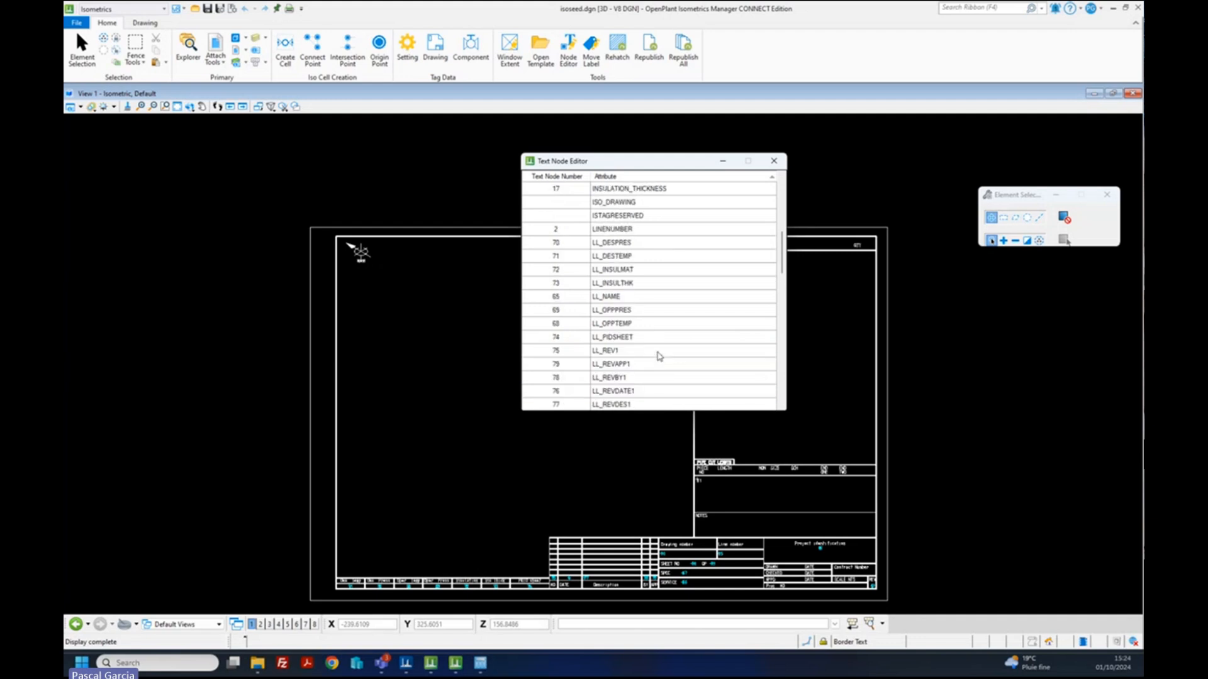
scroll(658, 358, up, 6)
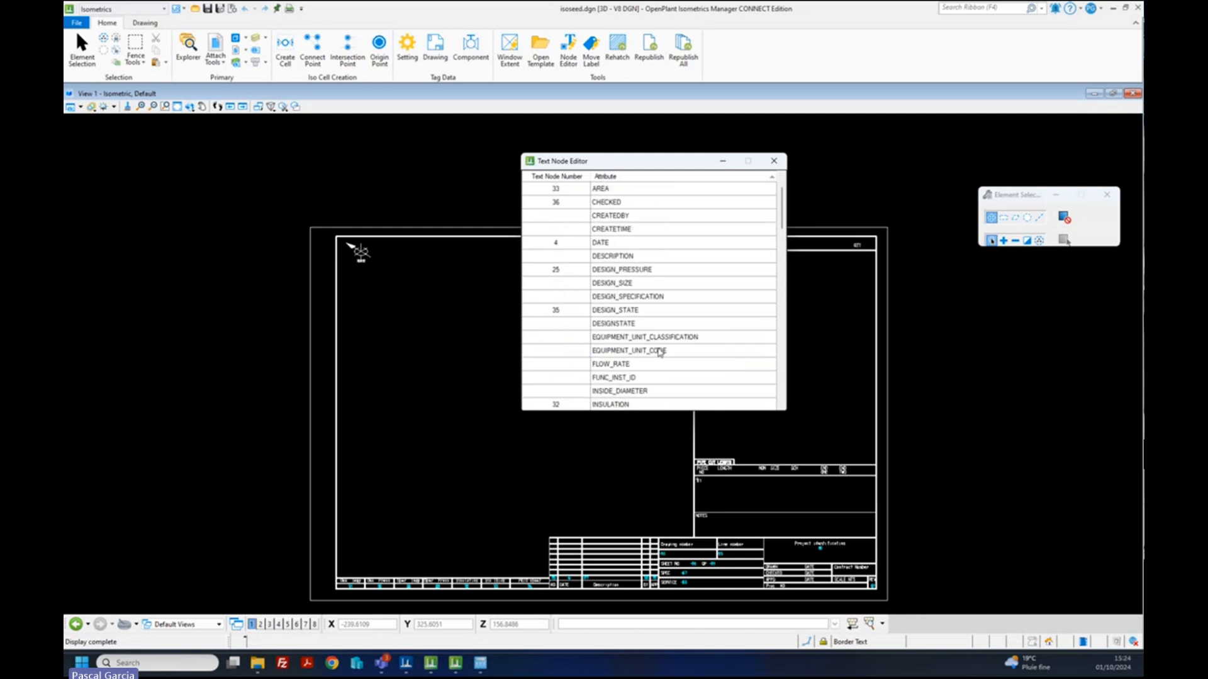
scroll(658, 352, up, 1)
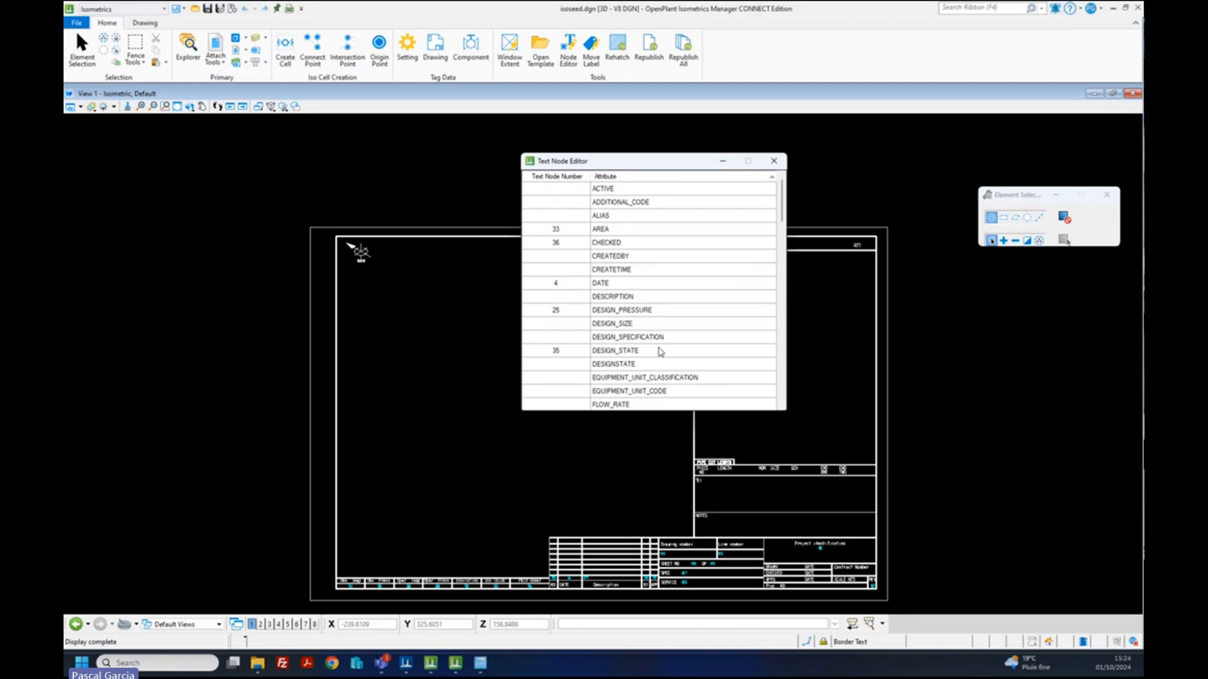
scroll(660, 351, down, 7)
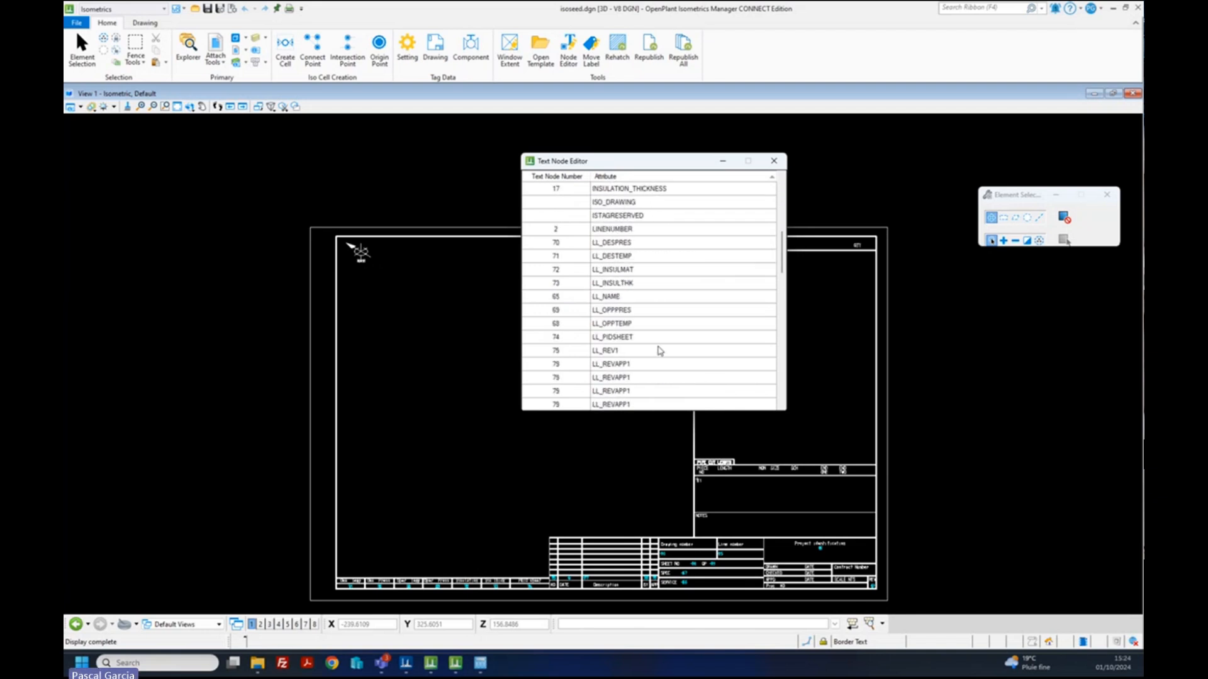
scroll(658, 351, down, 15)
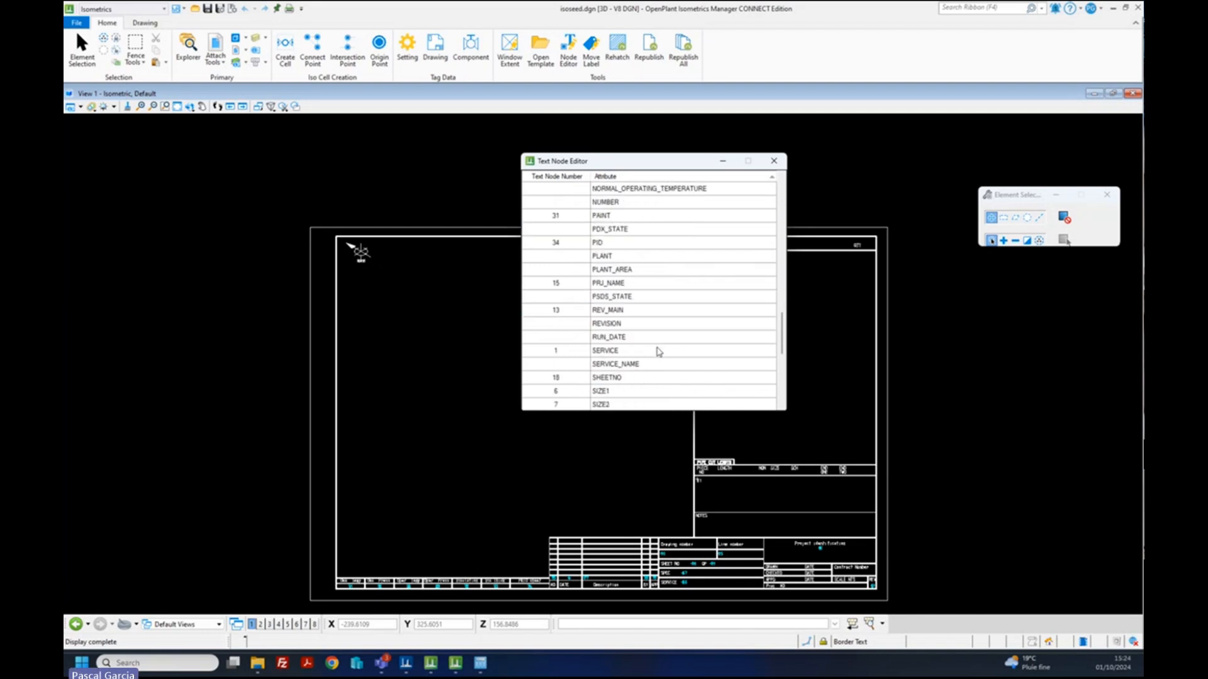
scroll(659, 351, down, 1)
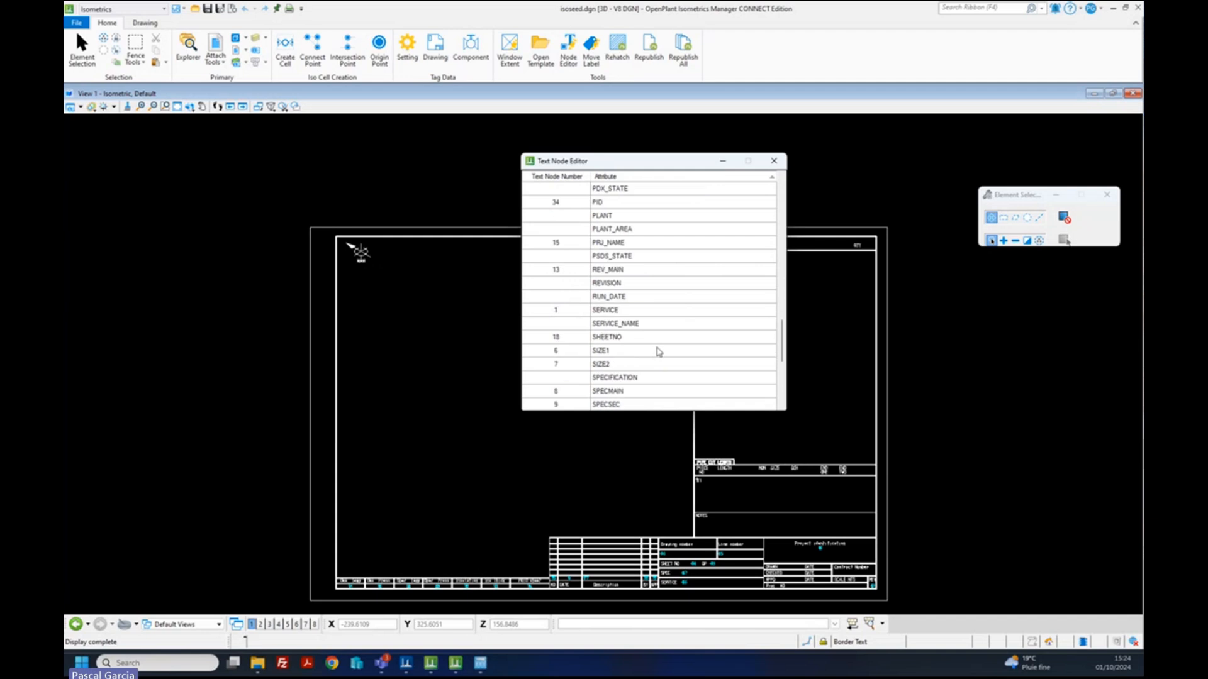
- Try to assign text node number 67 to the SPECIFICATION attribute, and close the Text Node Editor
click(572, 380)
click(571, 379)
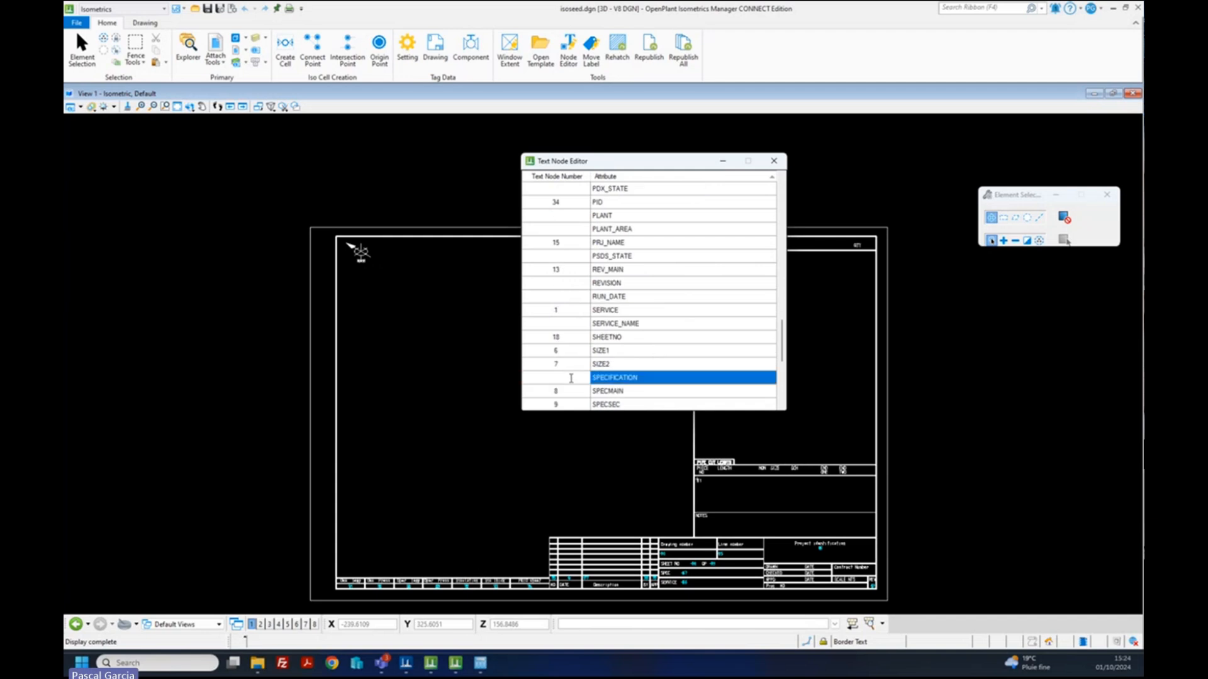
key(Return)
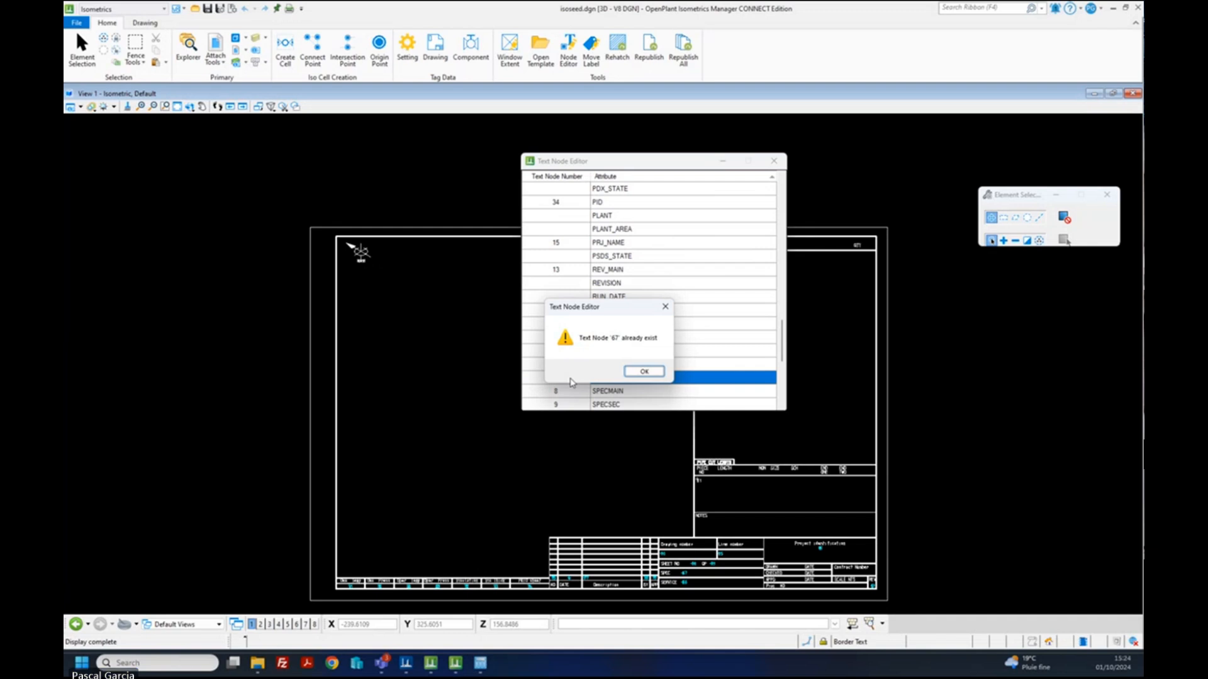
click(648, 371)
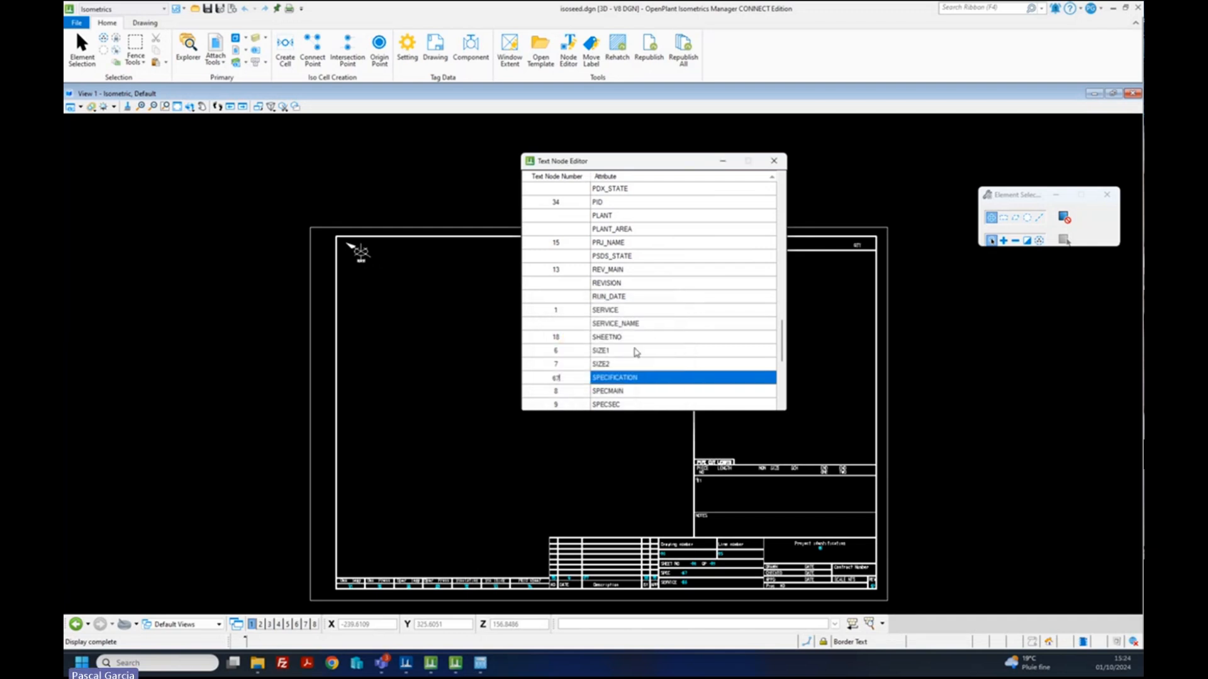
click(650, 373)
drag(564, 381, 670, 402)
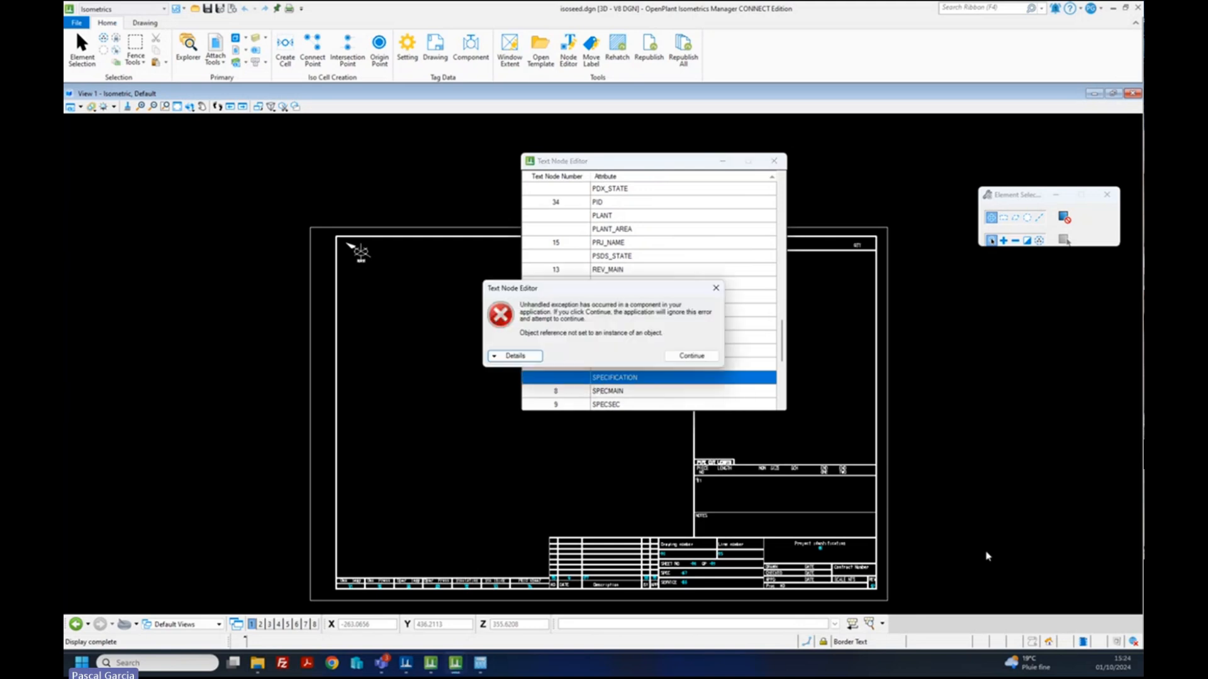
click(703, 358)
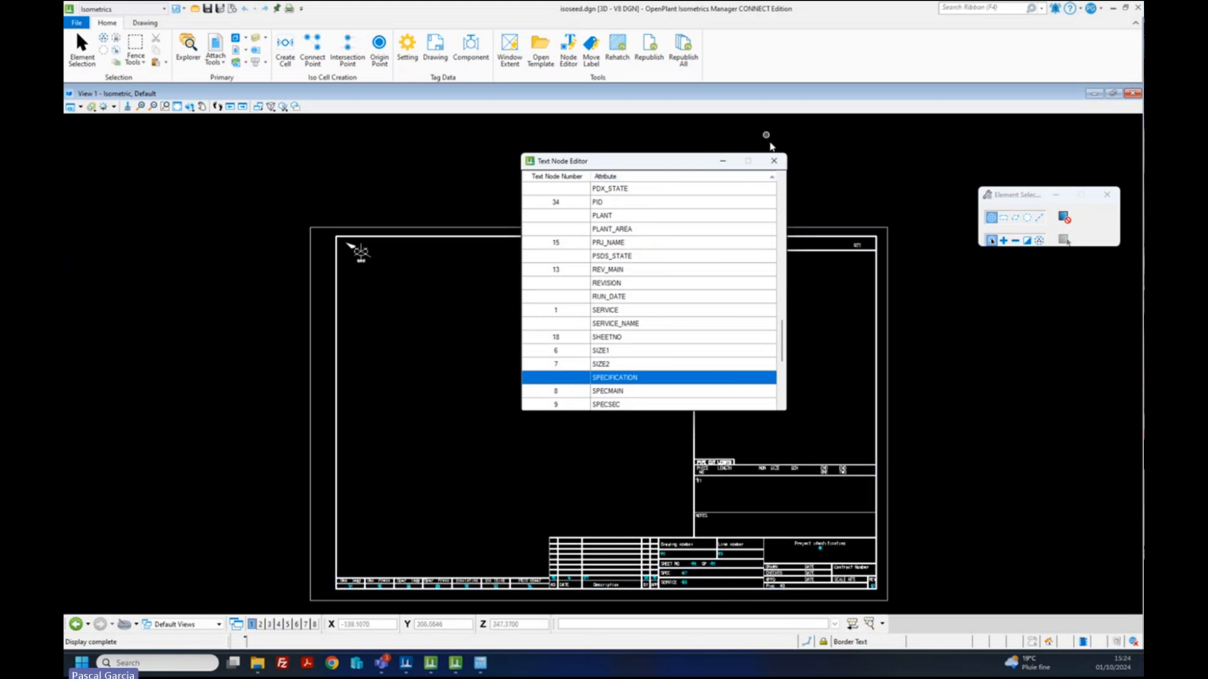
click(772, 161)
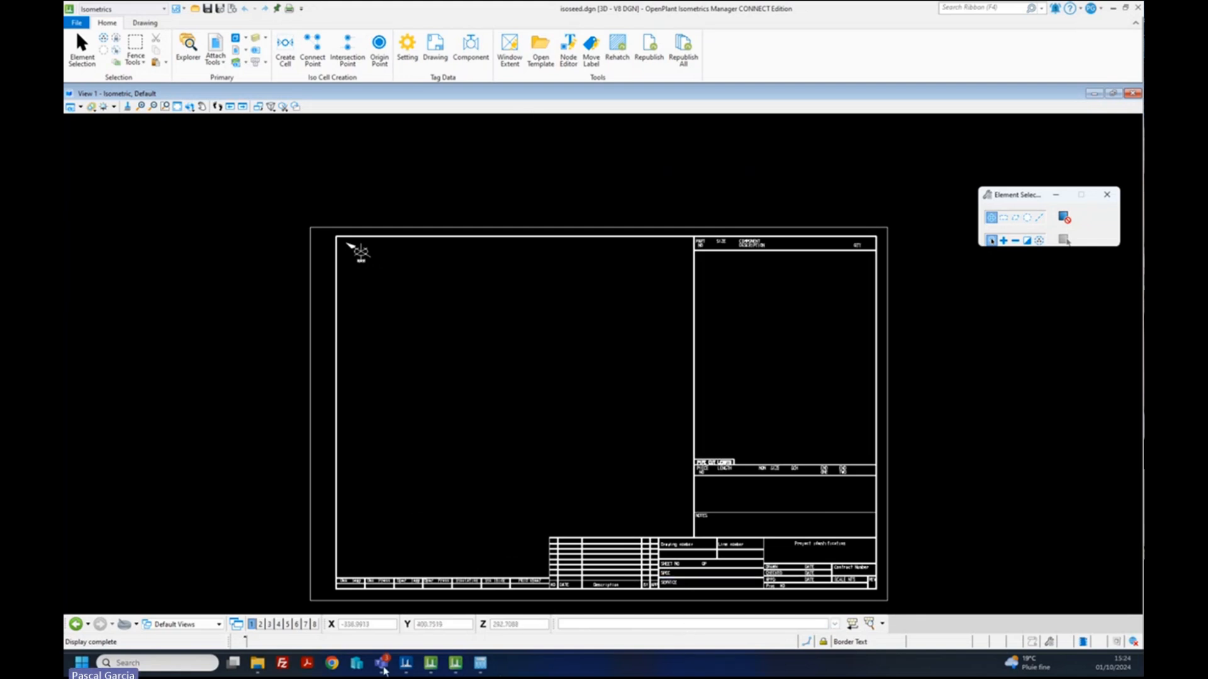
- Switch to File Explorer and browse to the WorkSpaces folder under D:\ProgramData\Bentley\OpenPlant CONNECT Edition\Configuration
click(261, 664)
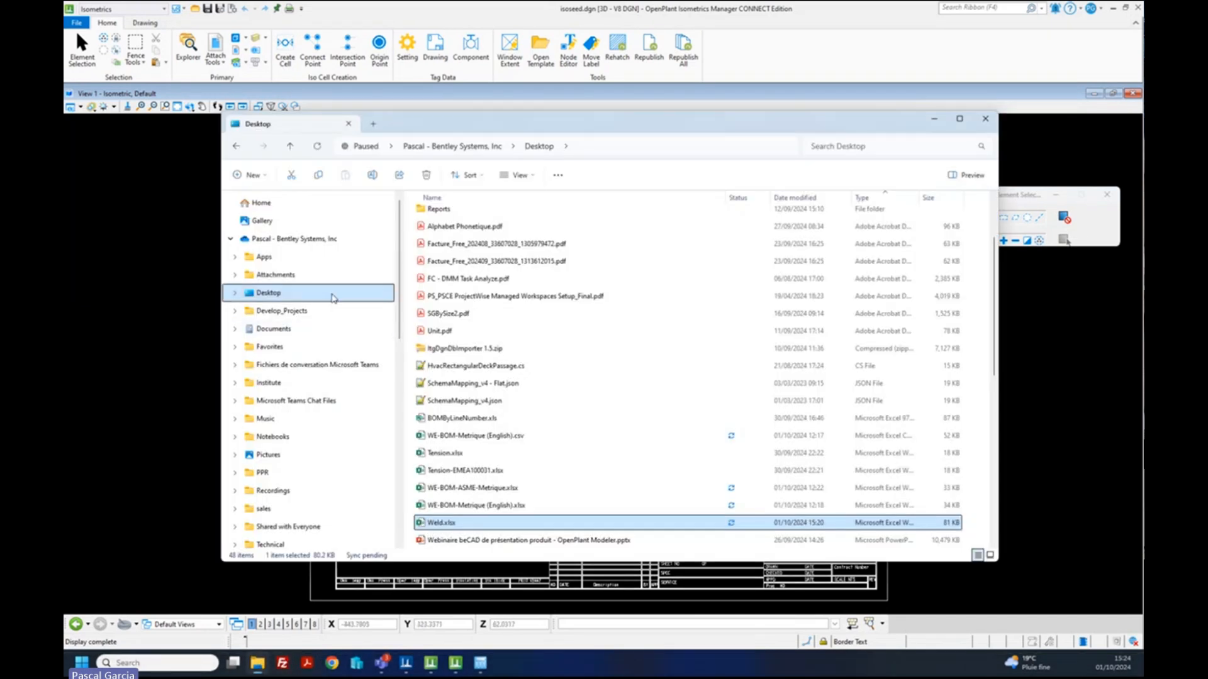
scroll(318, 478, down, 3)
scroll(318, 478, down, 5)
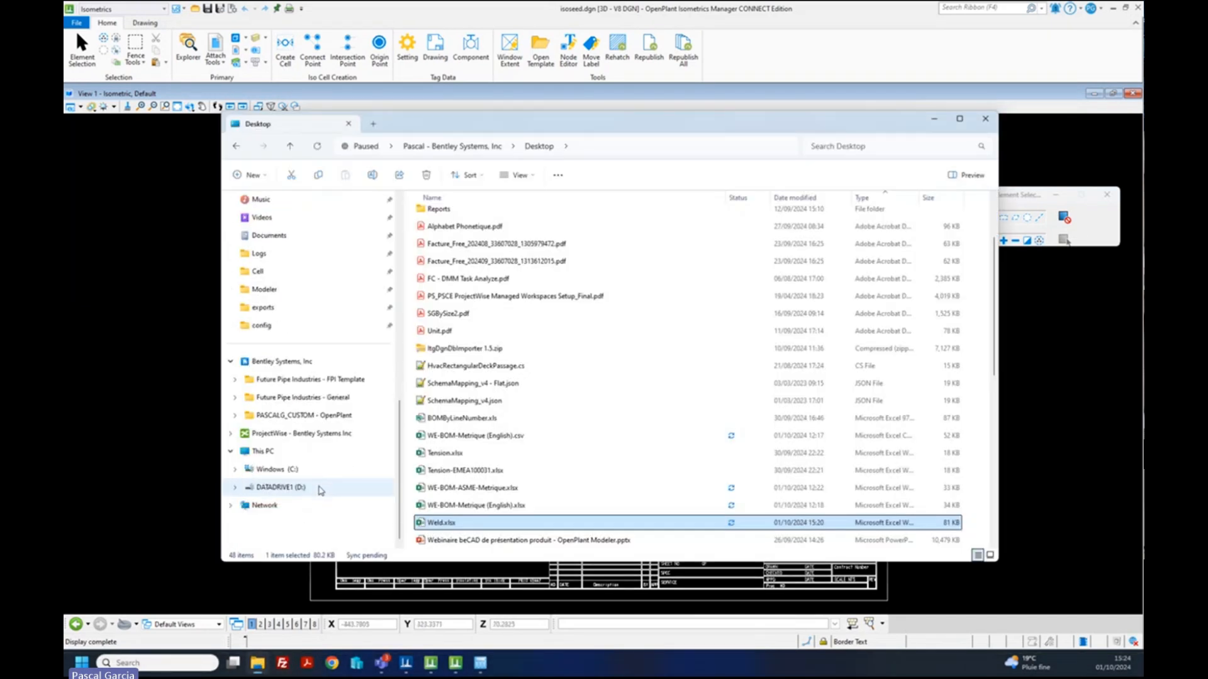
click(312, 487)
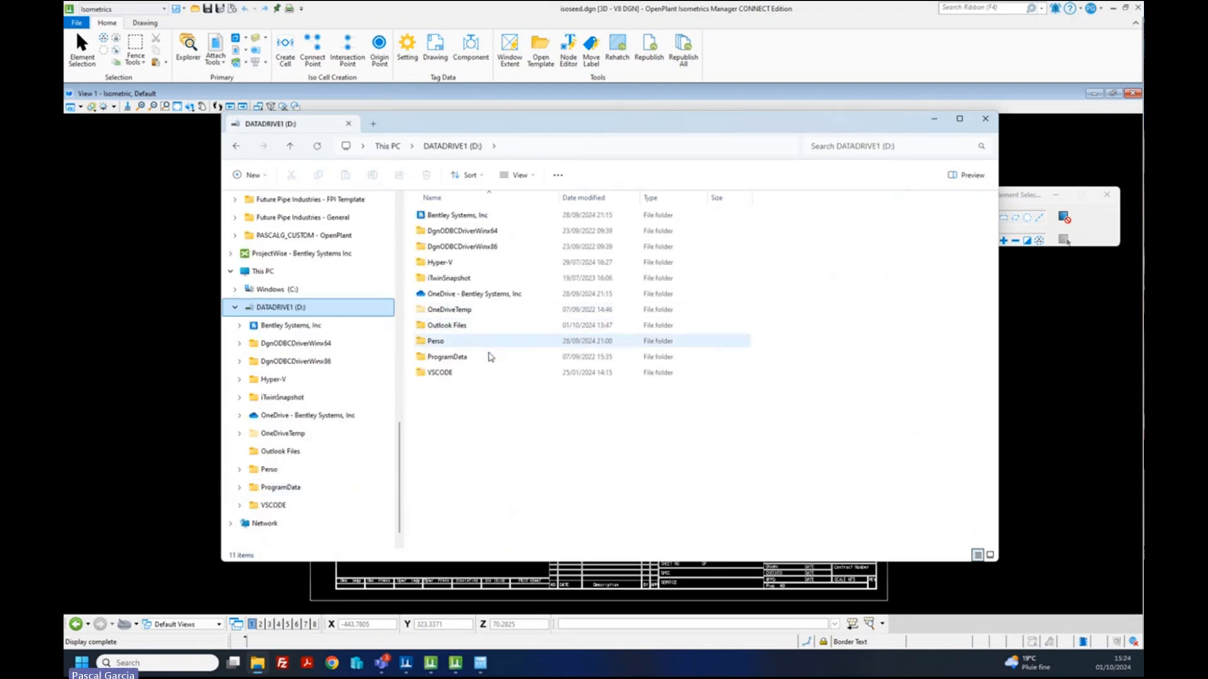
double_click(491, 357)
double_click(464, 218)
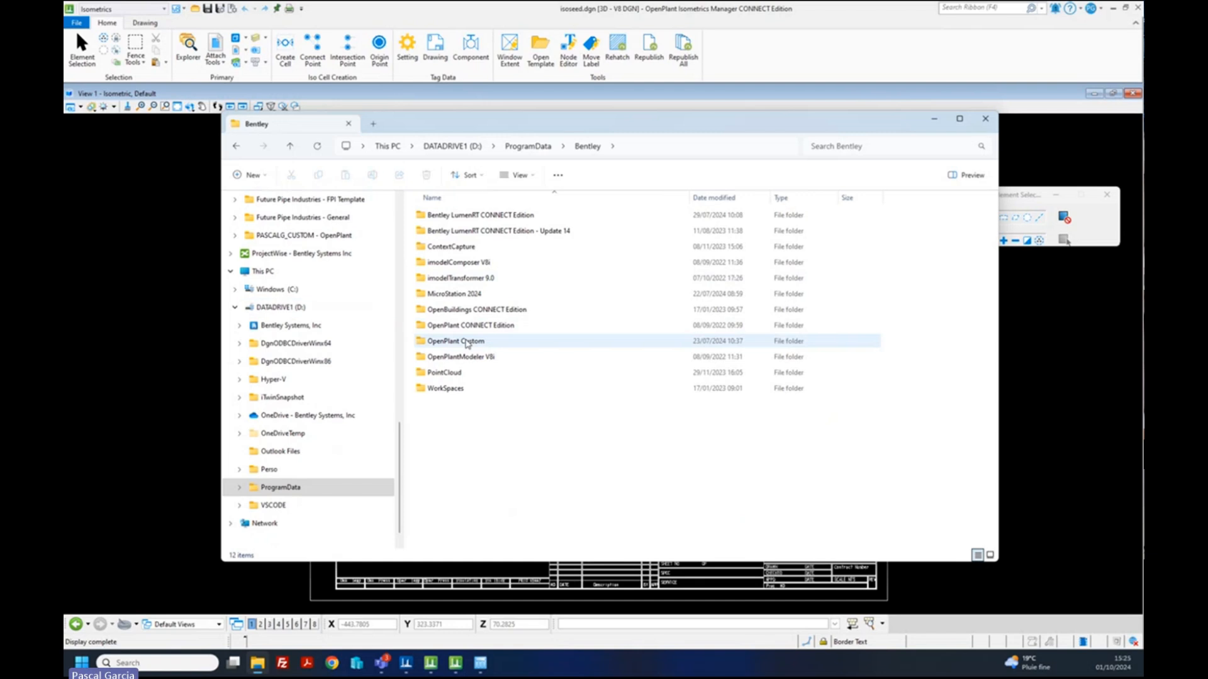
double_click(469, 325)
double_click(468, 215)
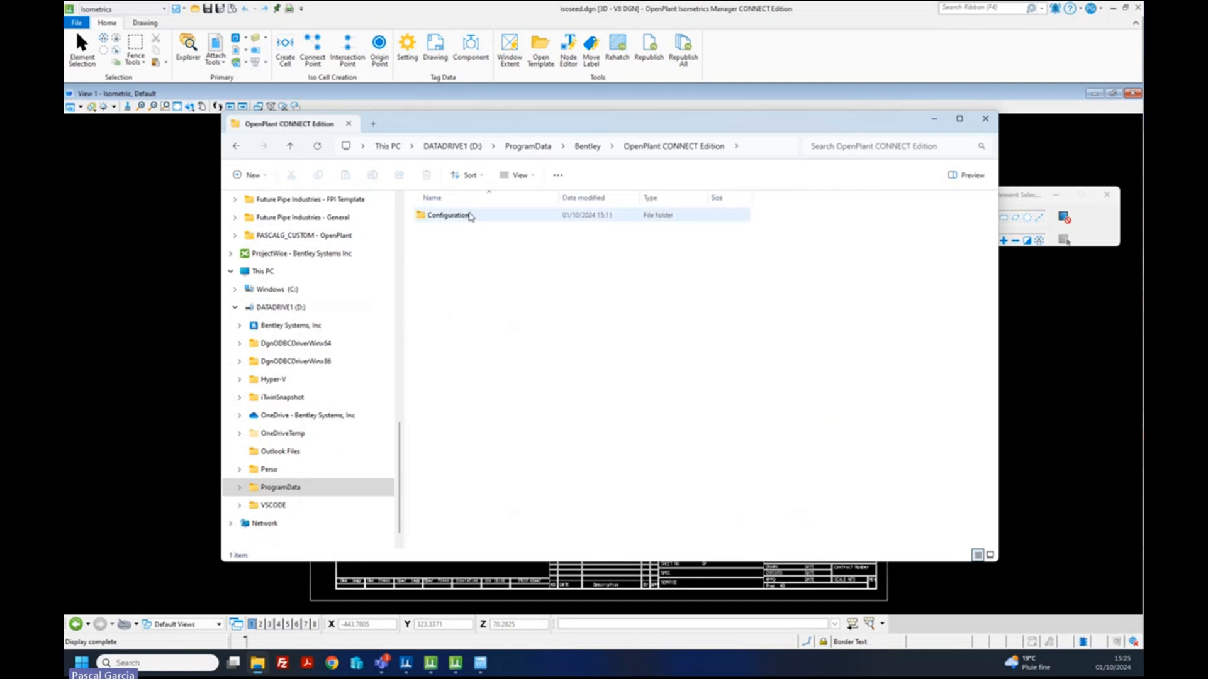
click(463, 249)
double_click(463, 248)
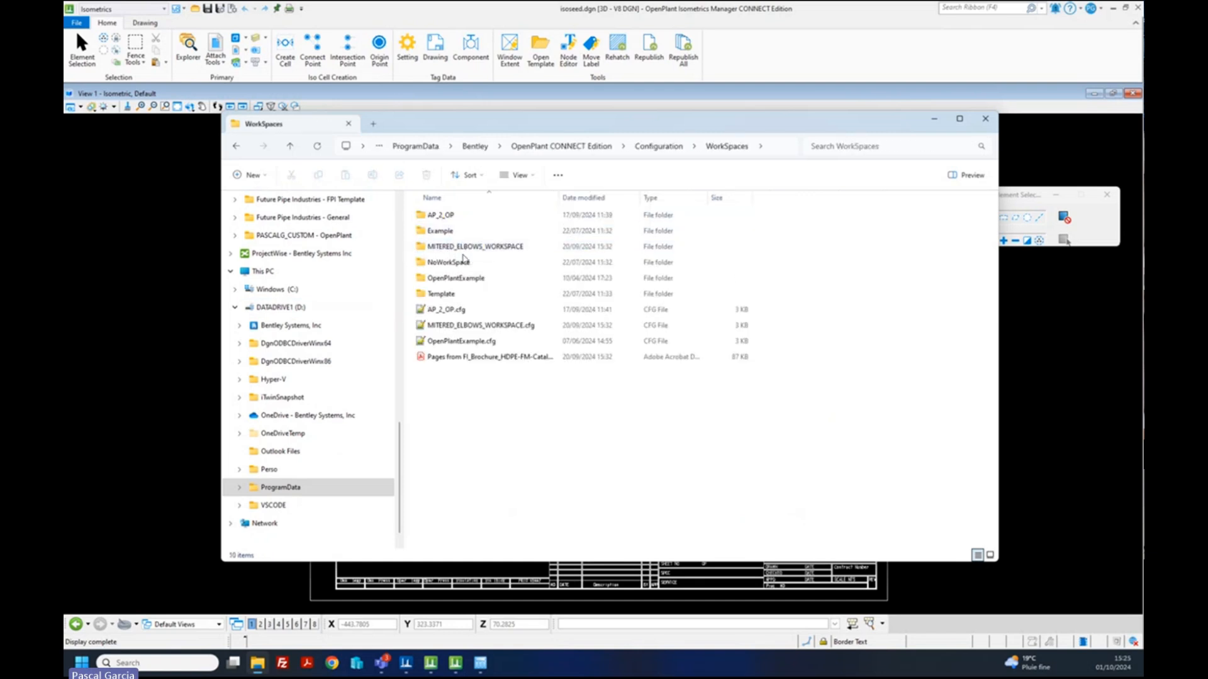
- Go into the OpenPlantExample workspace's Metric WorkSet and open its Standards\OpenPlant folder
double_click(461, 263)
double_click(443, 231)
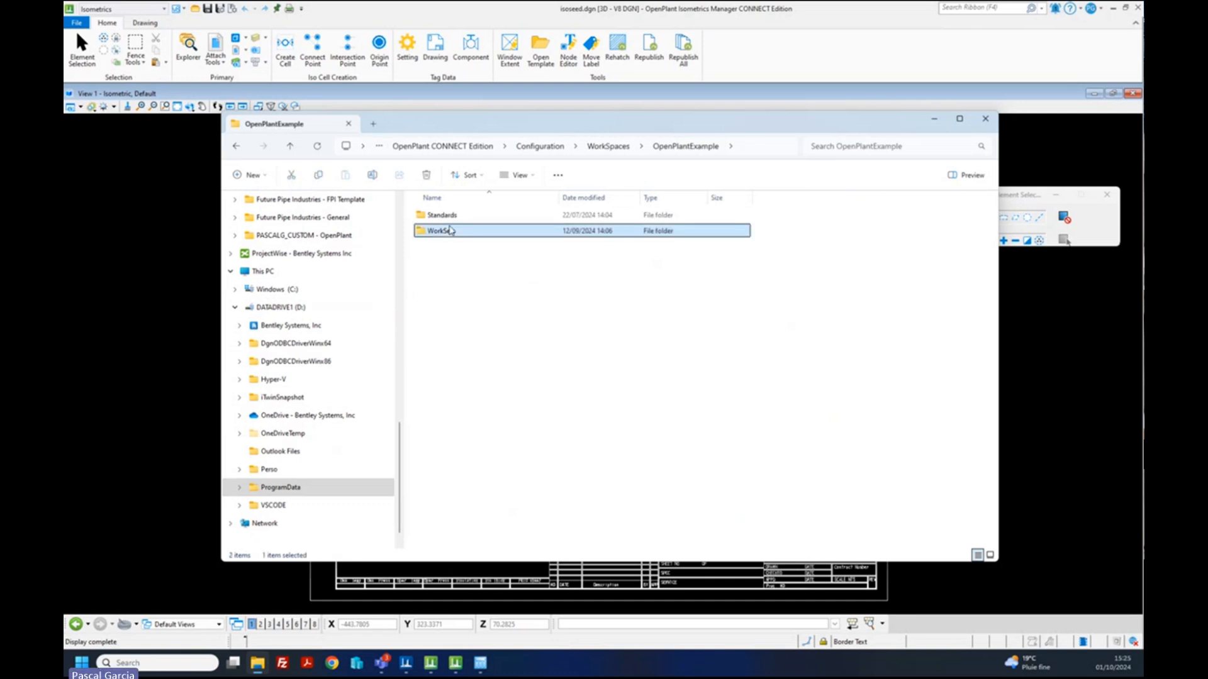
click(450, 235)
double_click(450, 236)
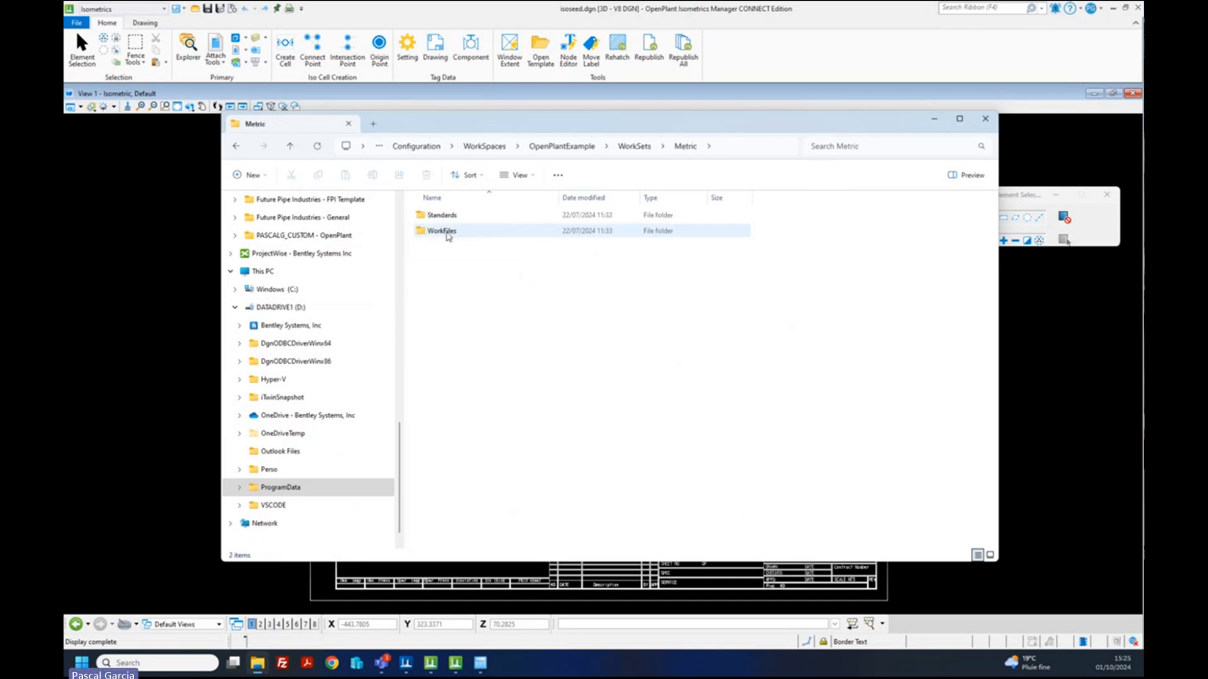
double_click(446, 217)
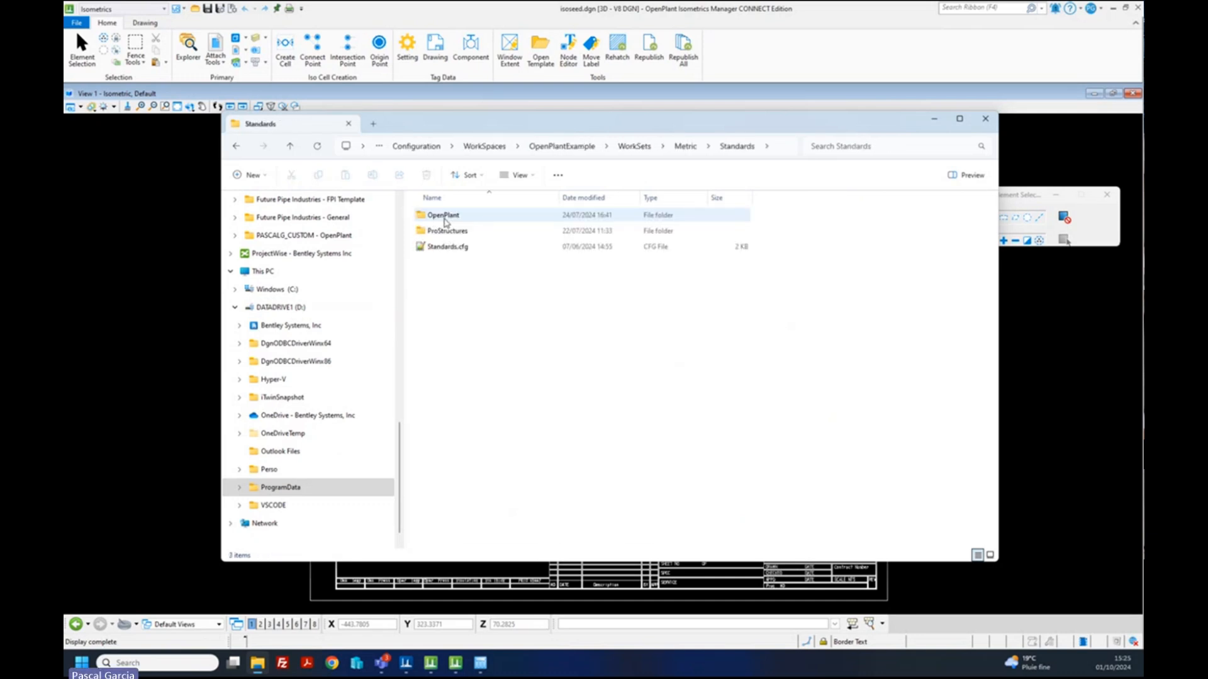
double_click(444, 216)
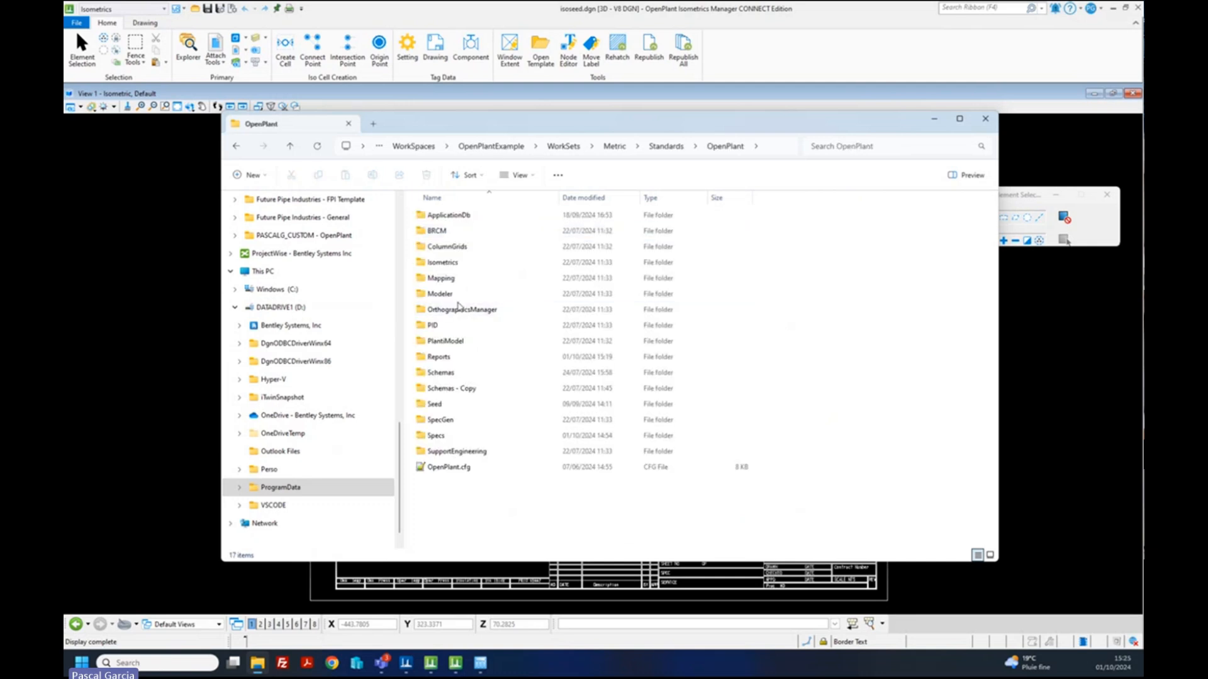
- Open the config folder of the Example isometric style, under Isometrics\styles
double_click(450, 262)
click(453, 231)
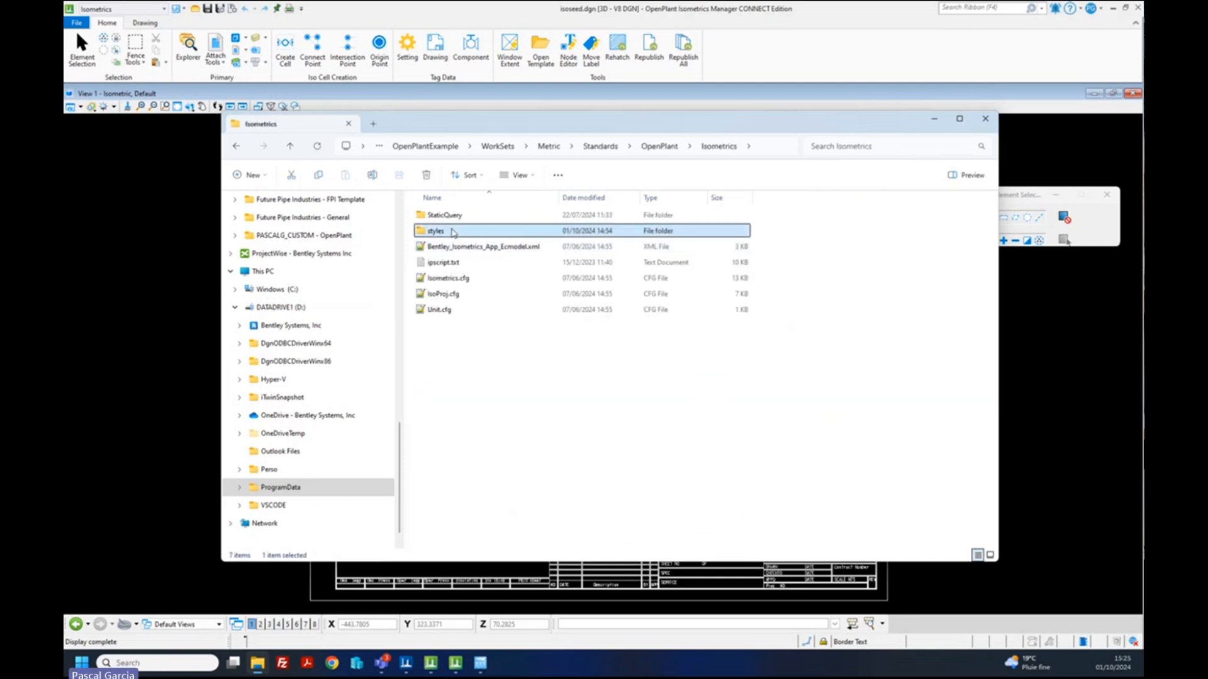
double_click(453, 231)
double_click(453, 262)
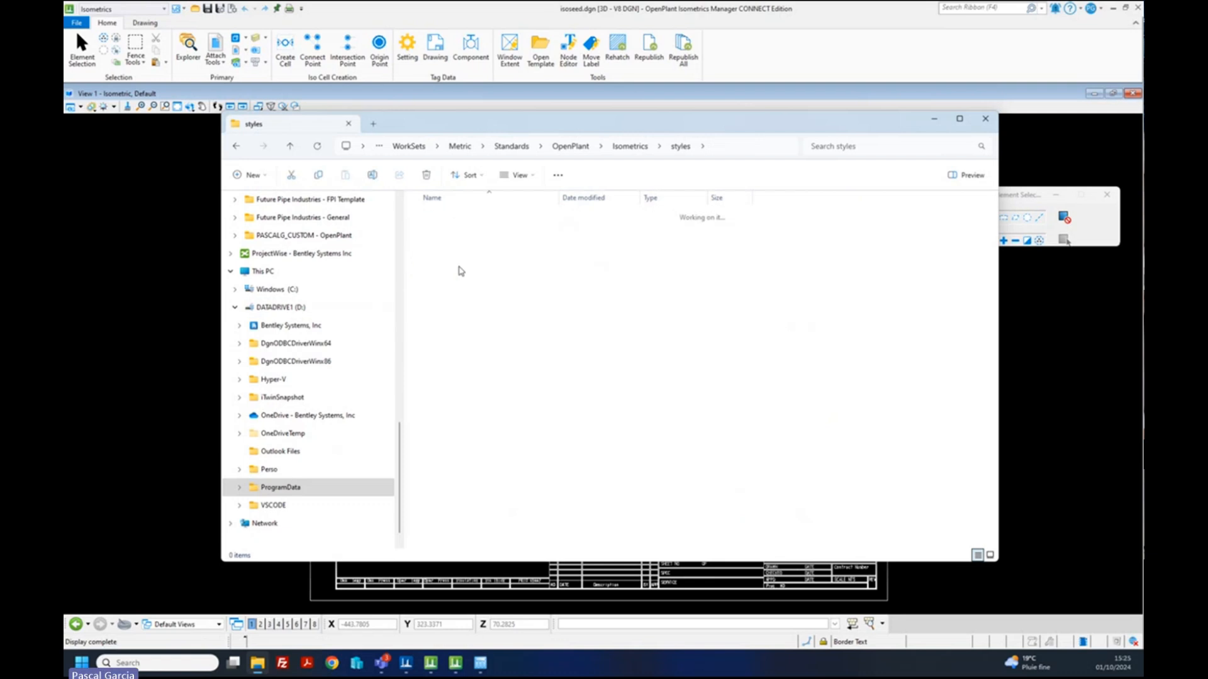
click(449, 234)
double_click(449, 233)
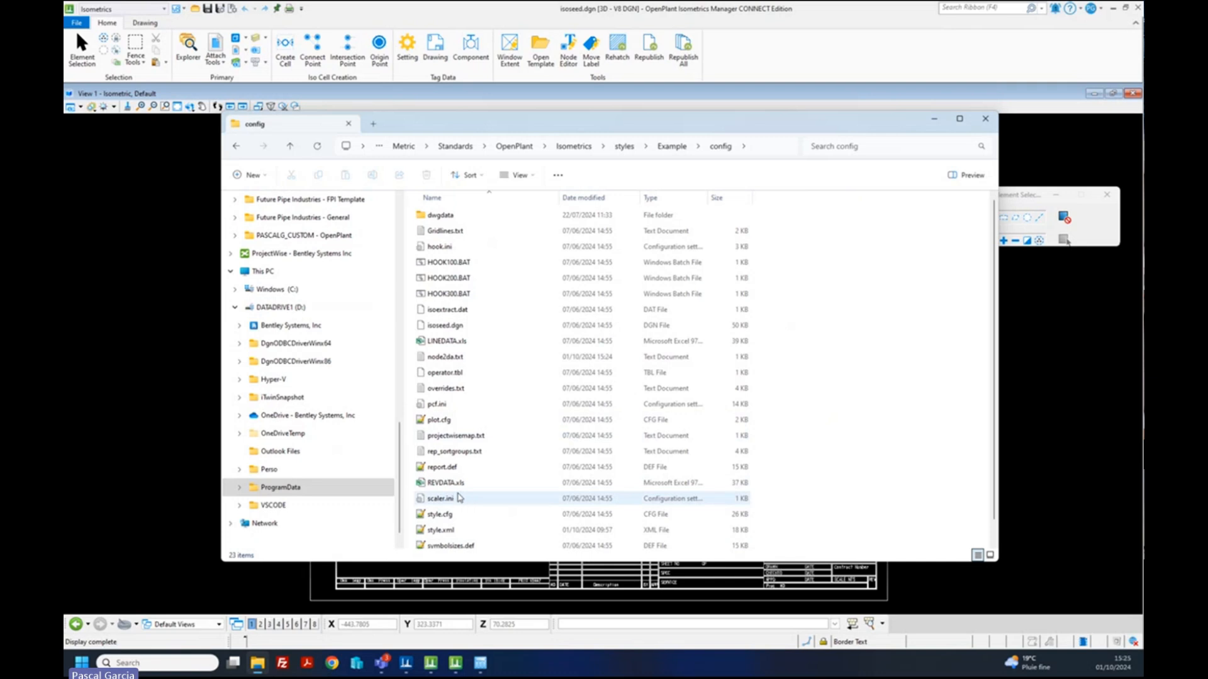
- Open textnodes.txt, review its LL_ attribute definitions and database queries, and close the file
scroll(458, 498, down, 1)
click(451, 543)
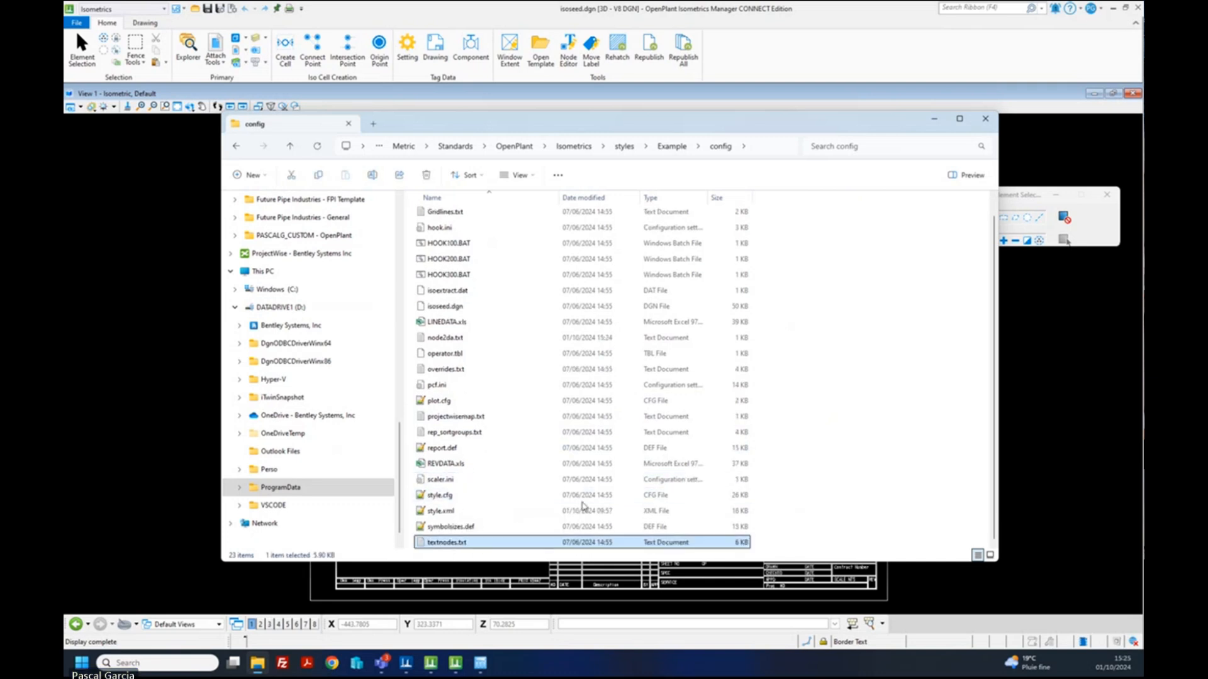
key(Return)
scroll(465, 368, down, 7)
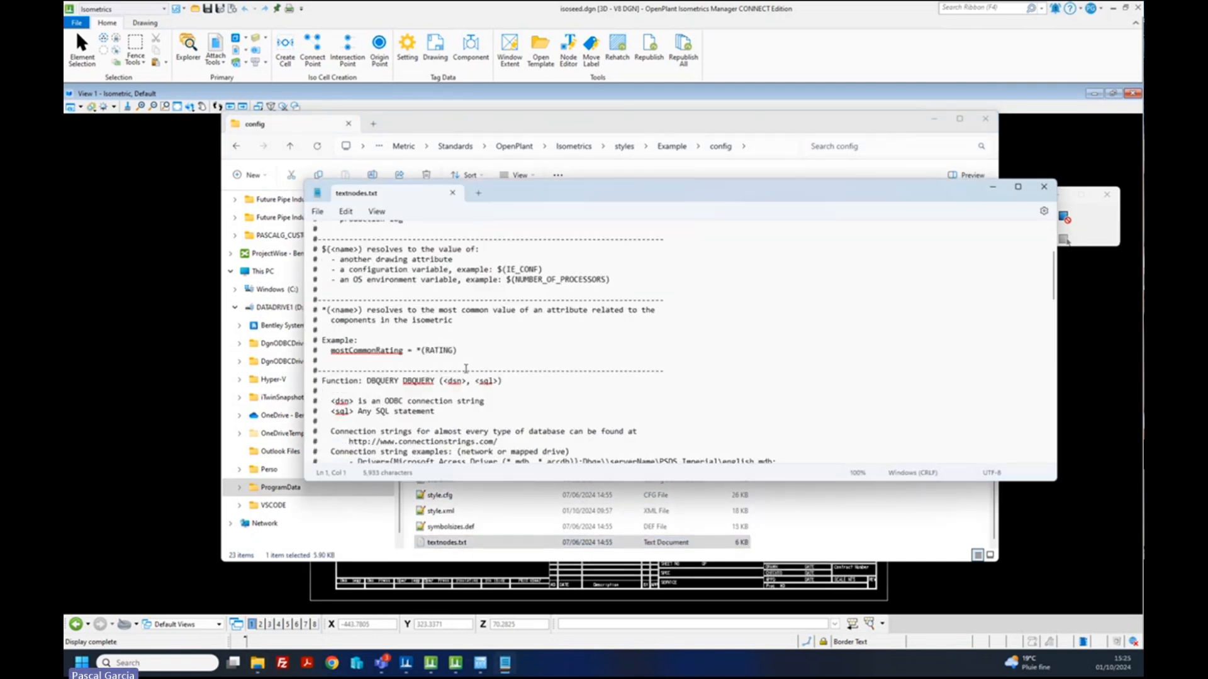
scroll(466, 368, down, 8)
scroll(466, 368, down, 5)
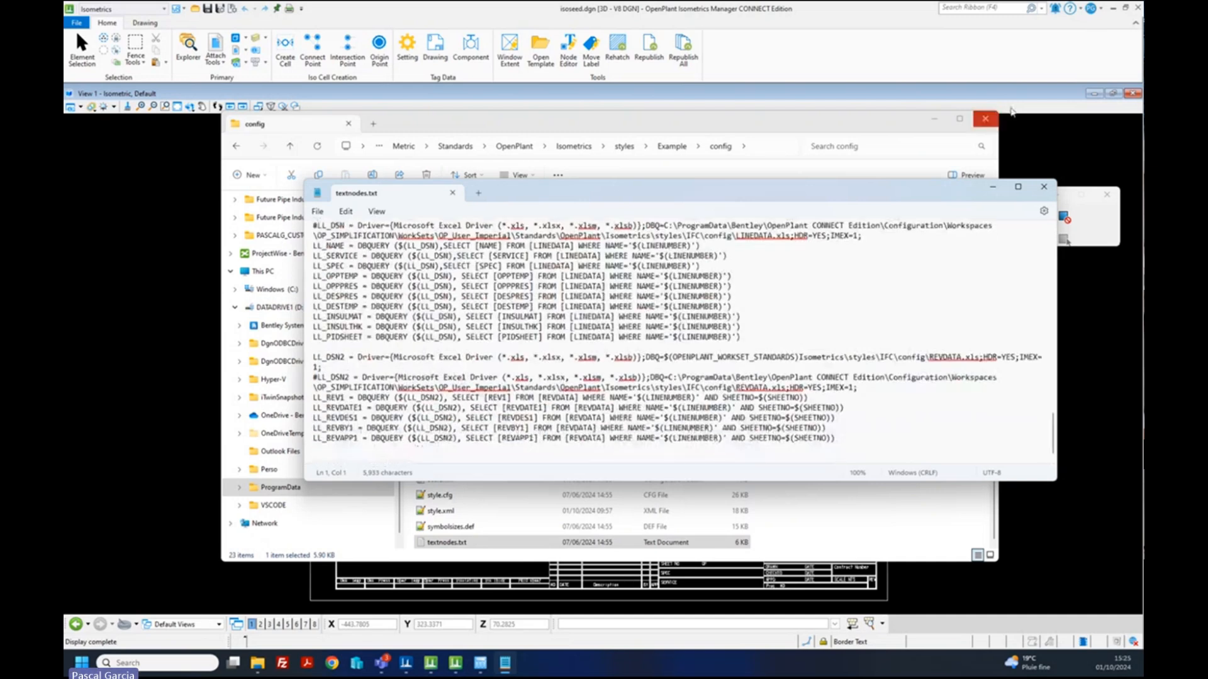
click(1044, 187)
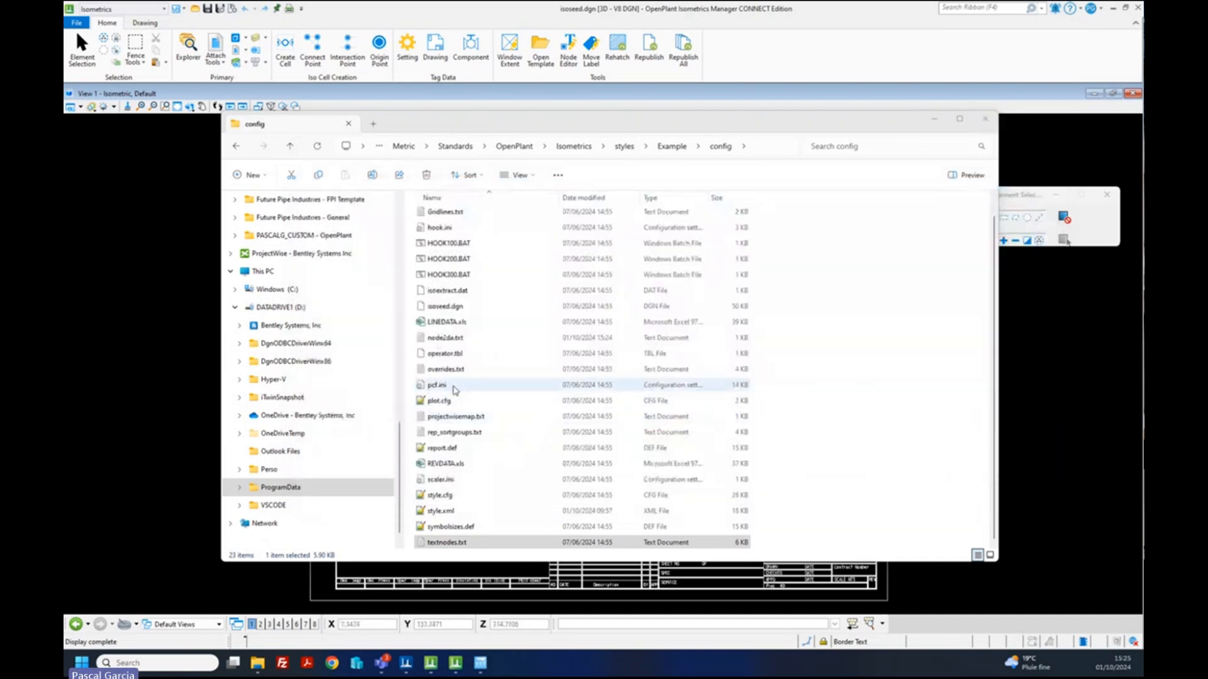
- Open node2da.txt, locate the line mapping node 67 to LL_SPEC, and close the file unchanged
click(446, 340)
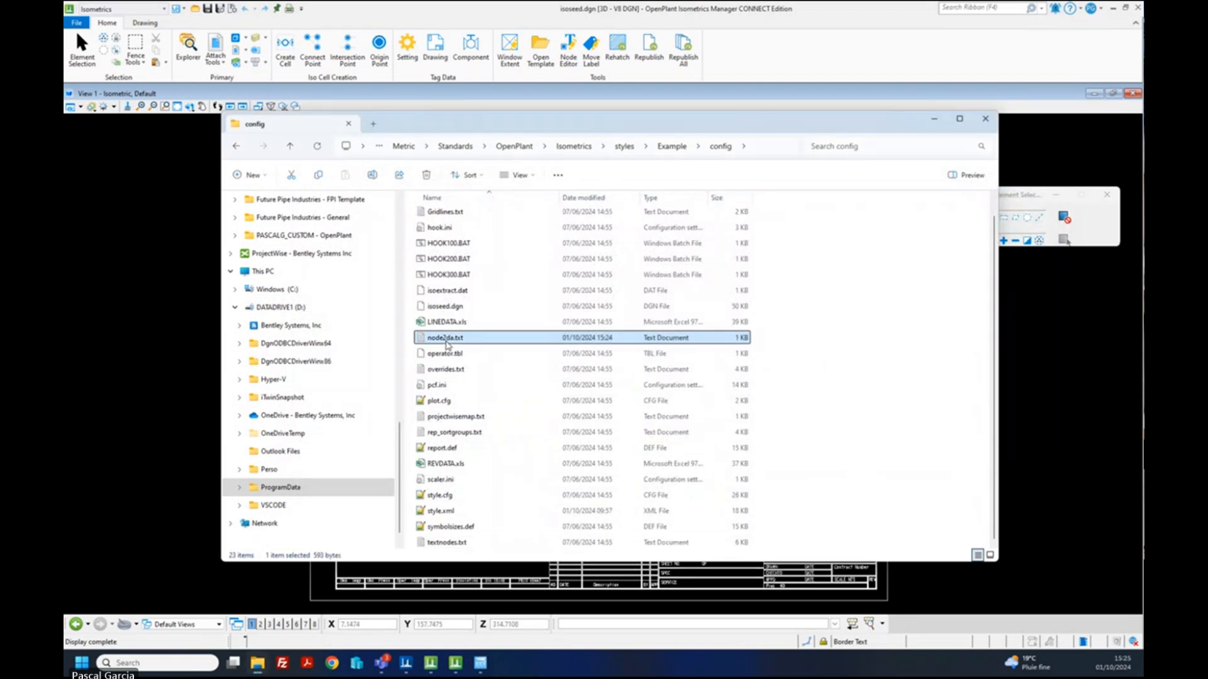
double_click(446, 340)
scroll(467, 344, down, 3)
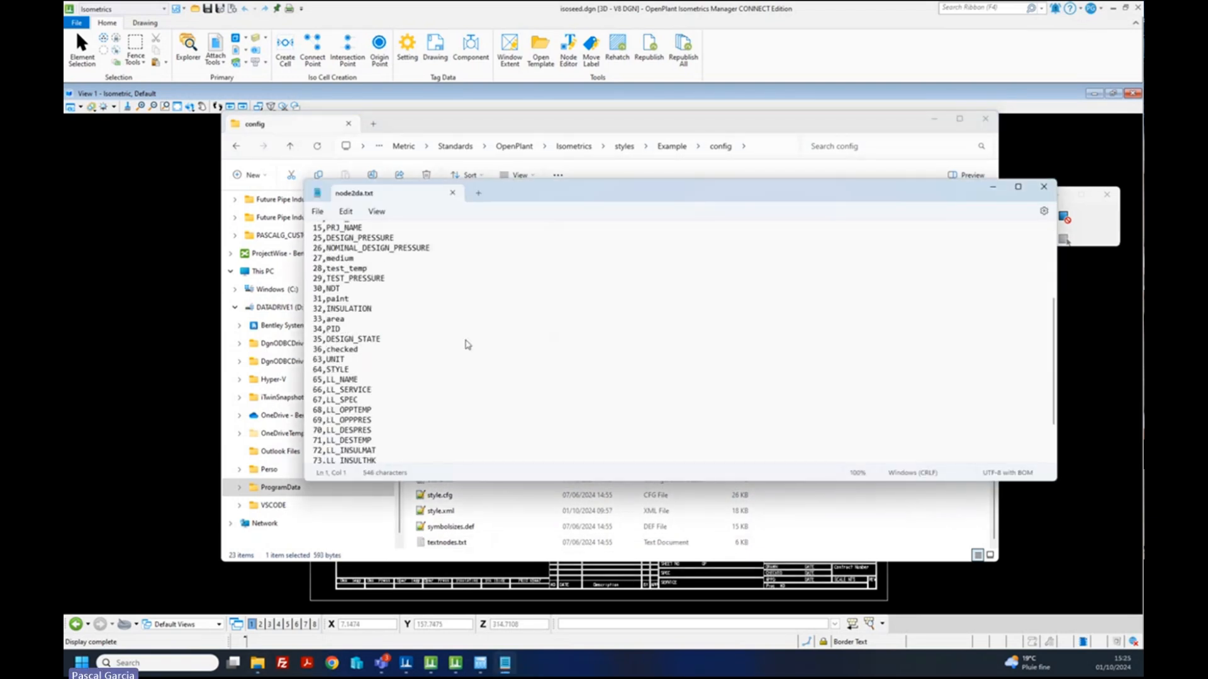
drag(314, 400, 323, 403)
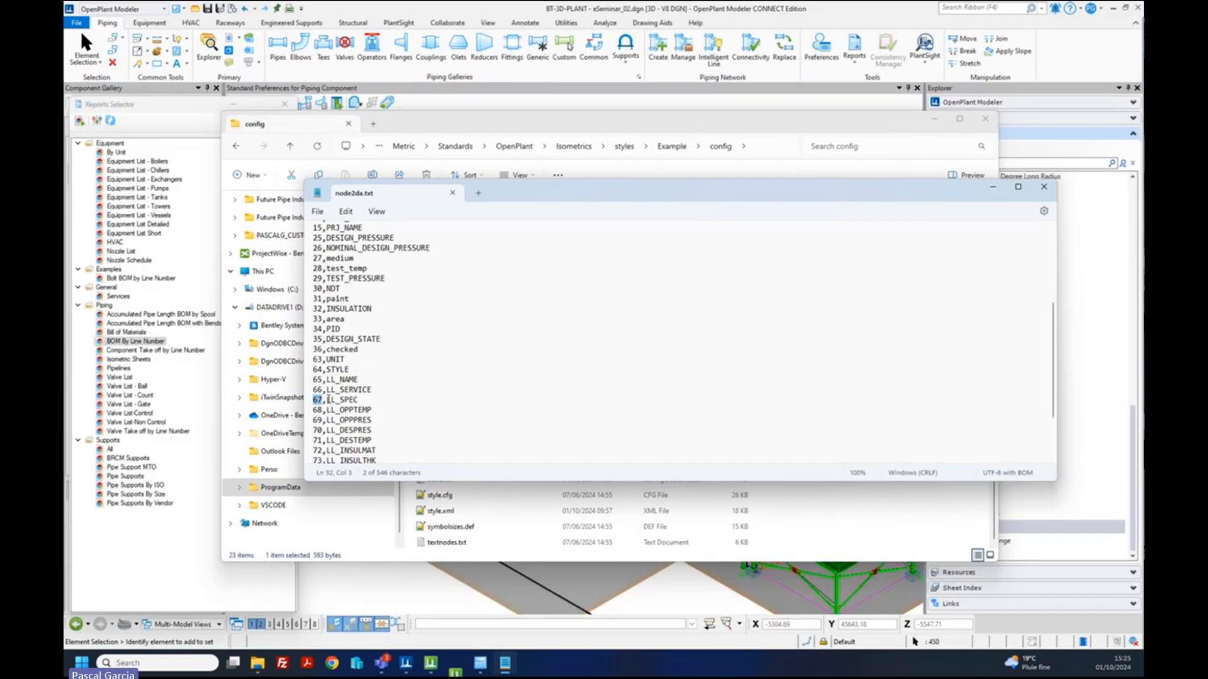
double_click(331, 400)
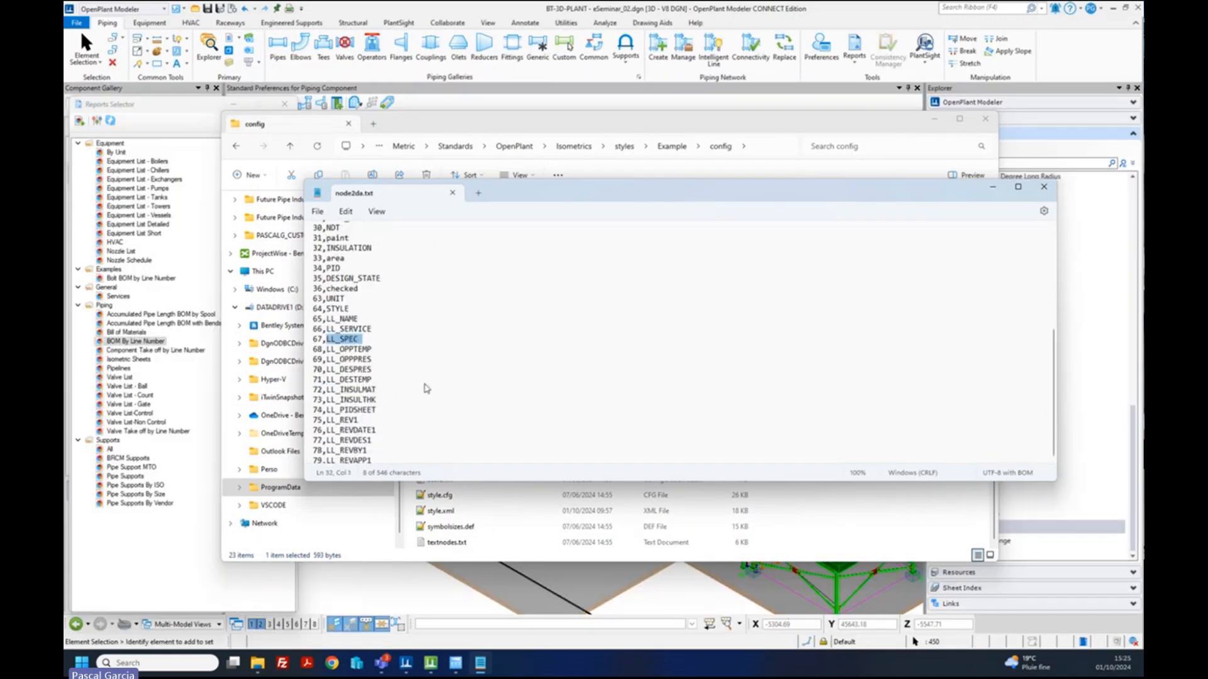
scroll(426, 360, up, 1)
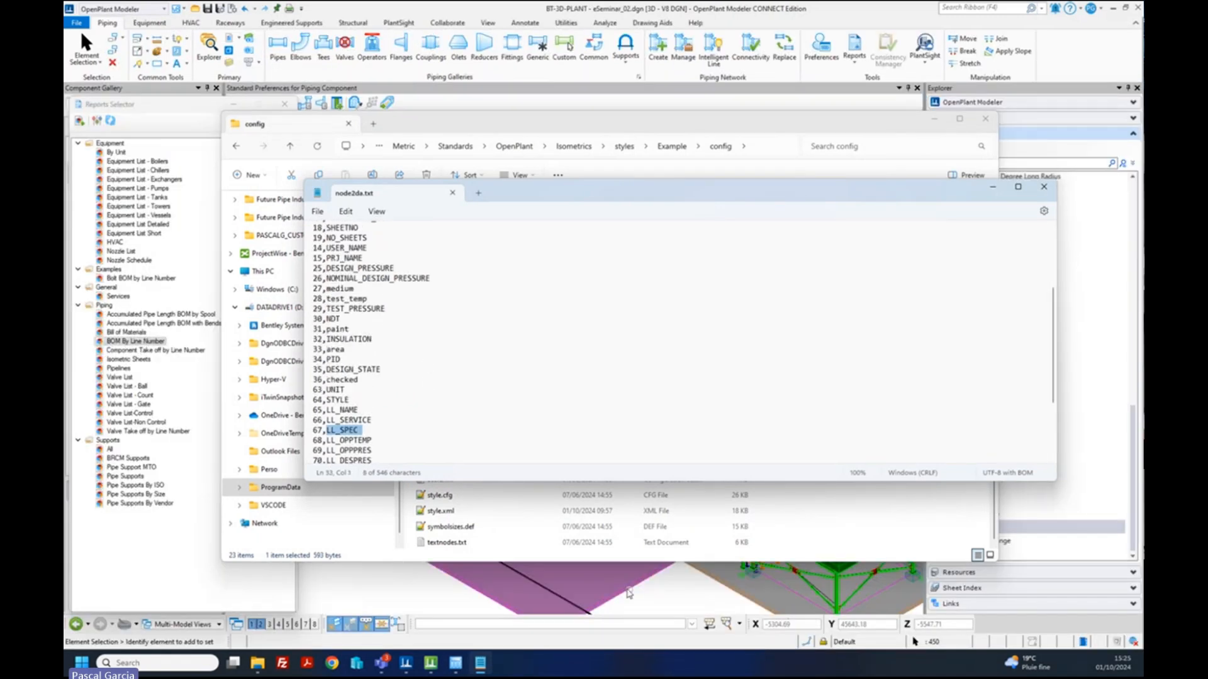
click(1042, 189)
- Open the 50-E-SEM-999-iso-1 isometric in OpenPlant Isometrics Manager and show its drawing tag data
click(432, 663)
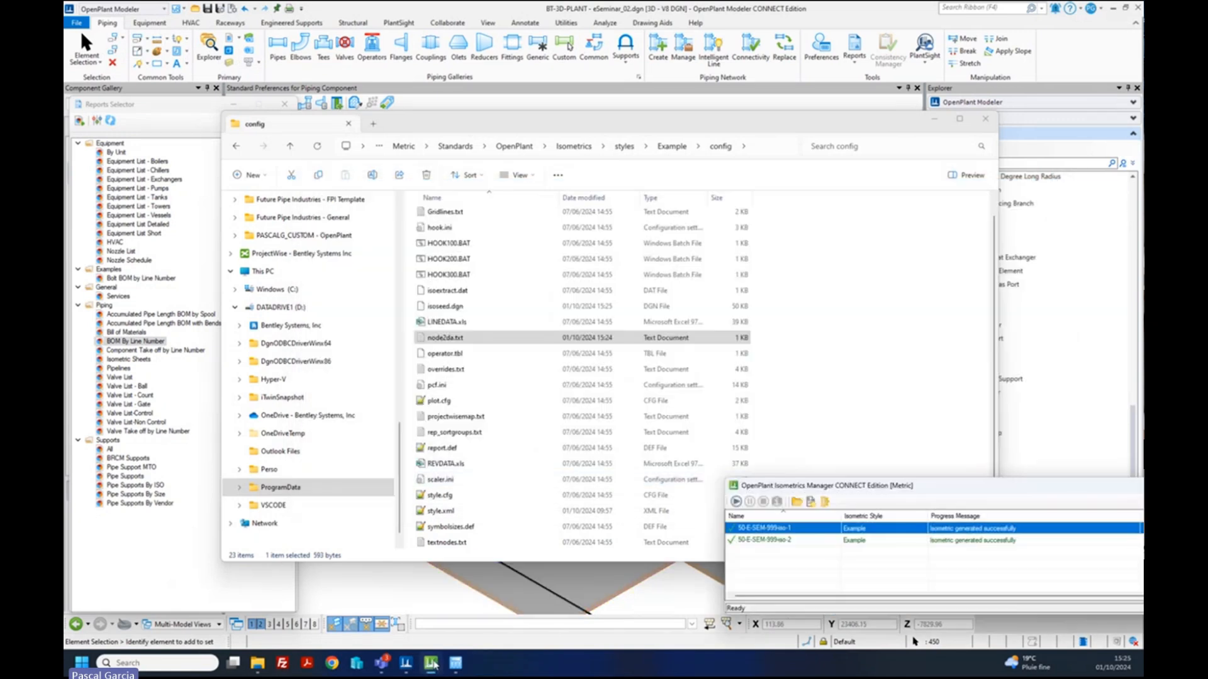
double_click(778, 535)
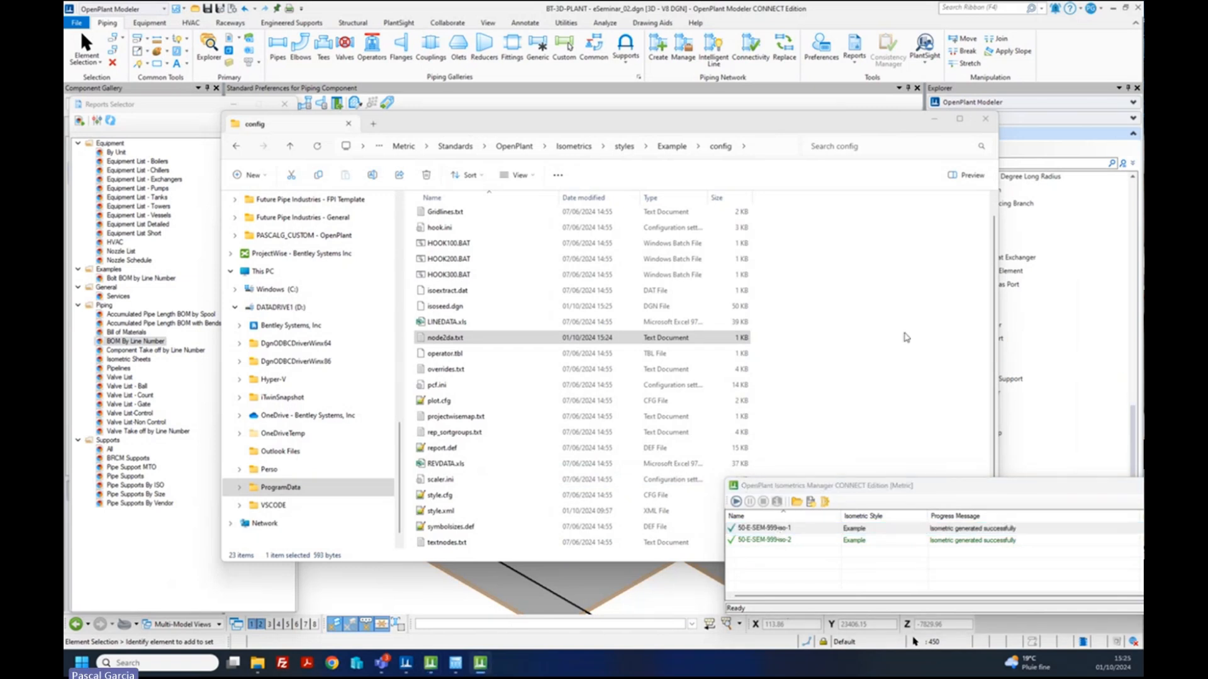
double_click(442, 481)
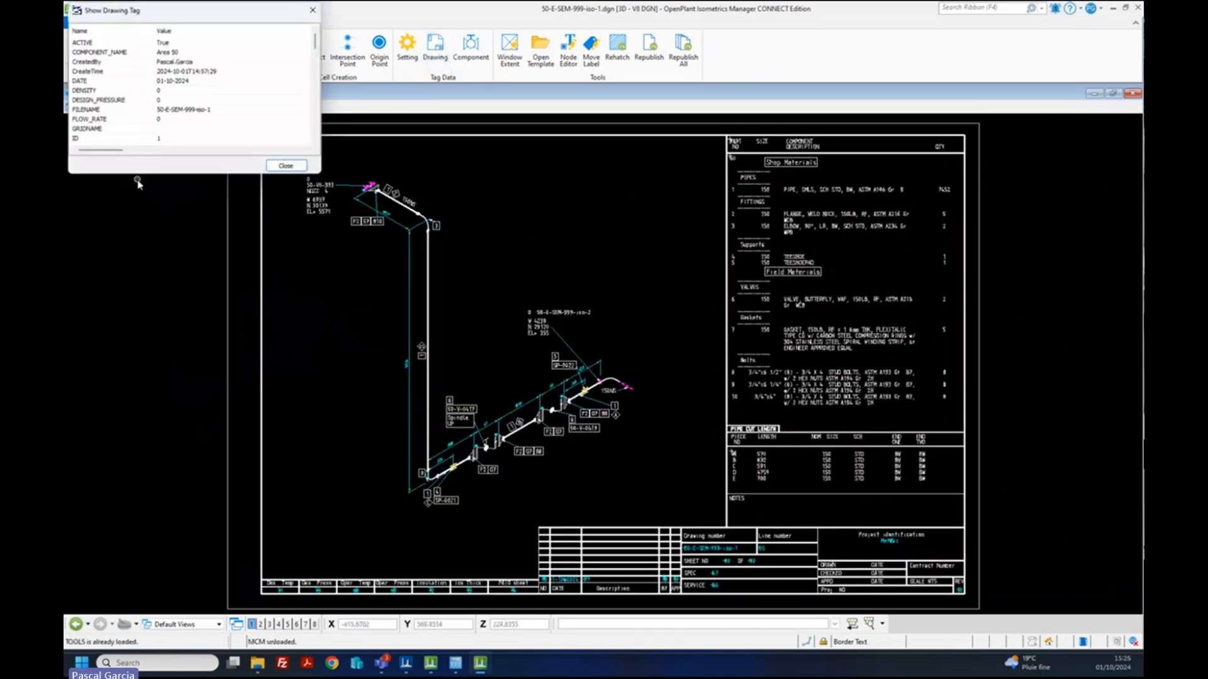
- Enlarge the Show Drawing Tag window and compare the SPECIFICATION and SPECMAIN attribute values
drag(139, 178, 144, 658)
scroll(69, 390, down, 1)
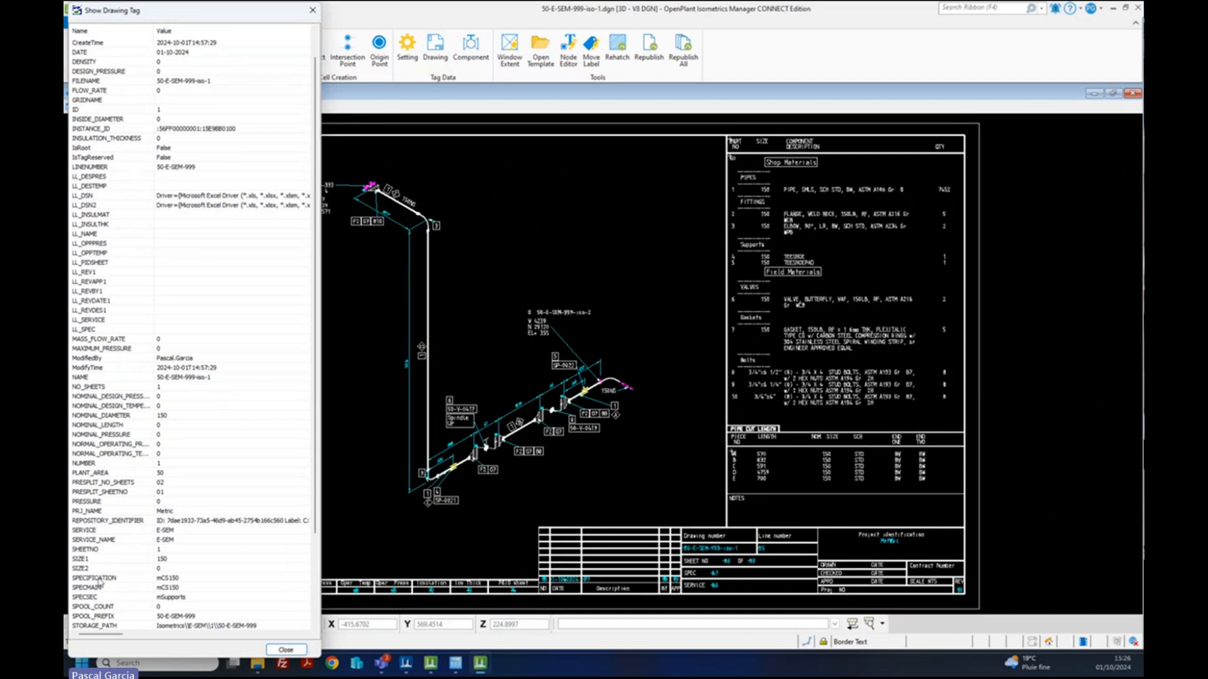
click(110, 578)
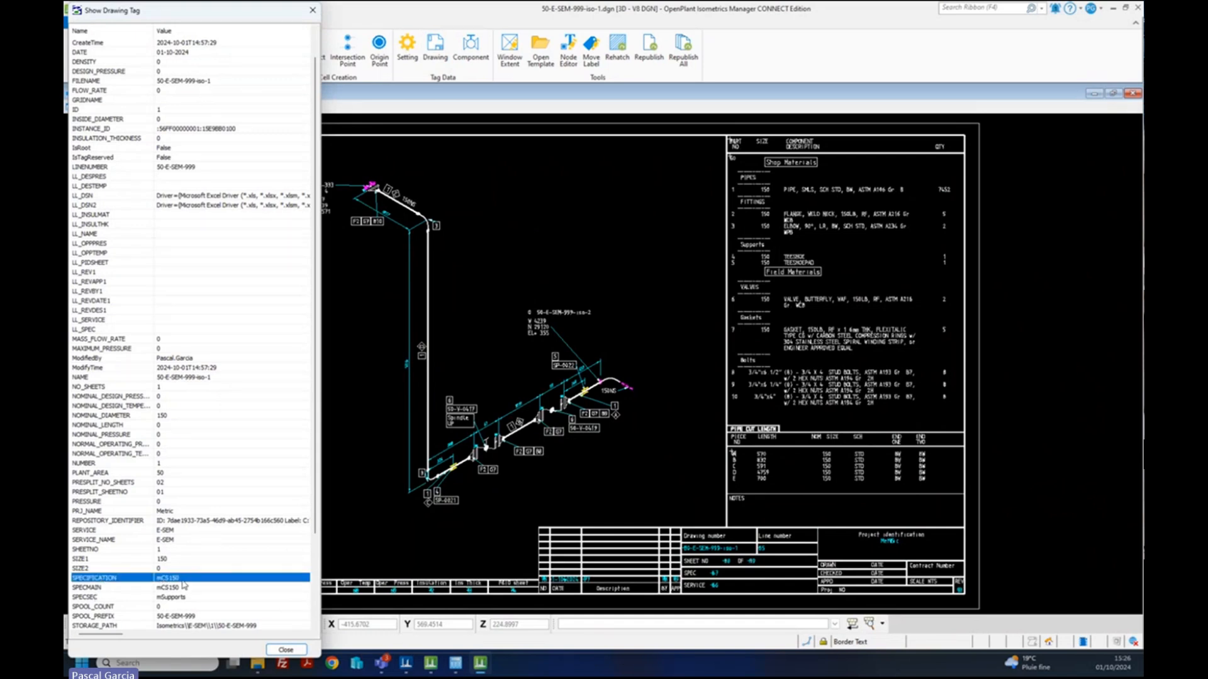
click(184, 587)
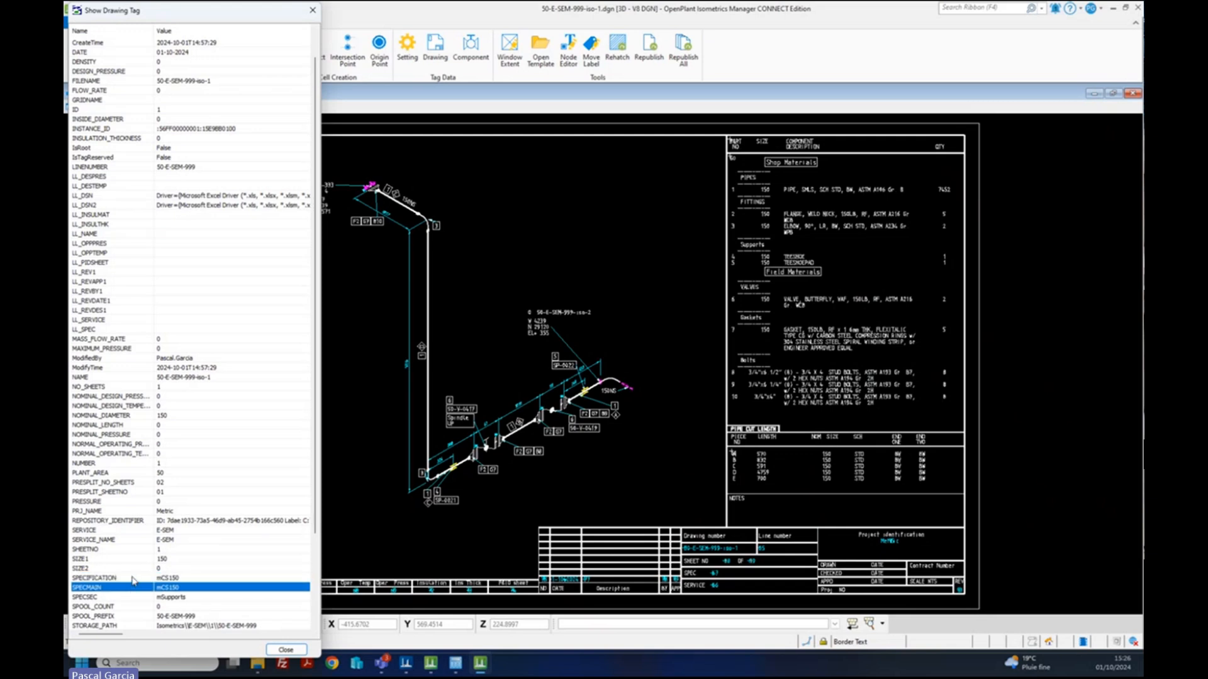
click(131, 578)
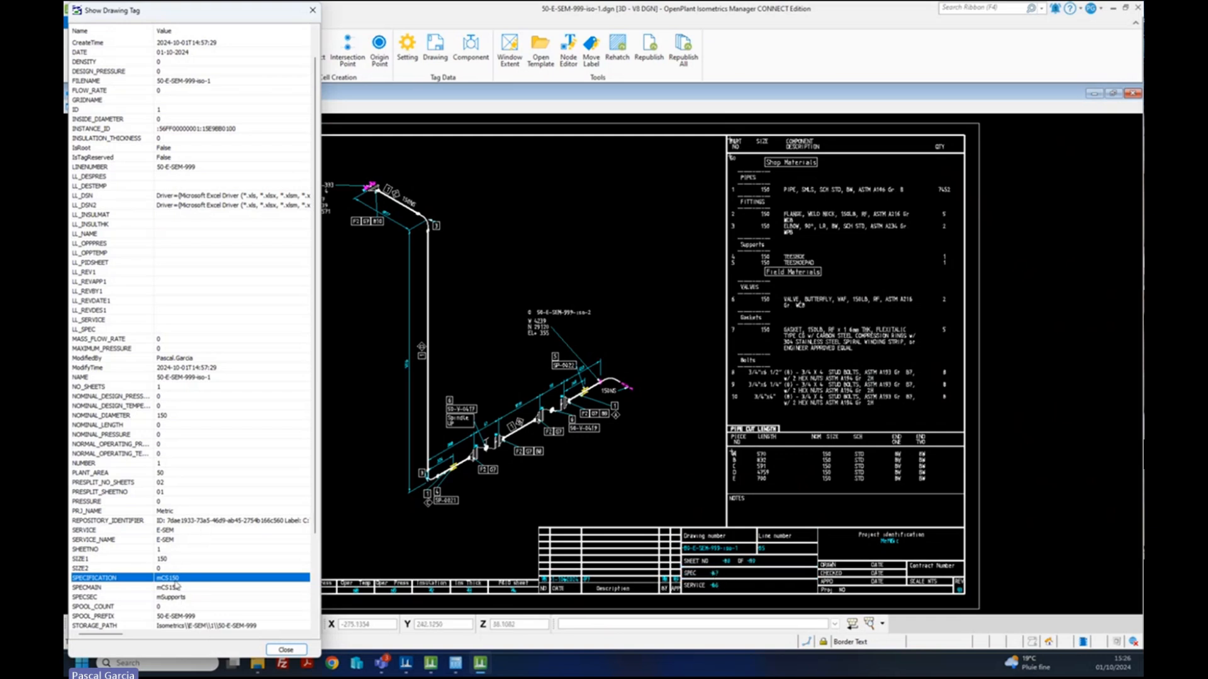
- Locate the LL_SPEC attribute in the drawing tag data and close the Show Drawing Tag window
click(93, 329)
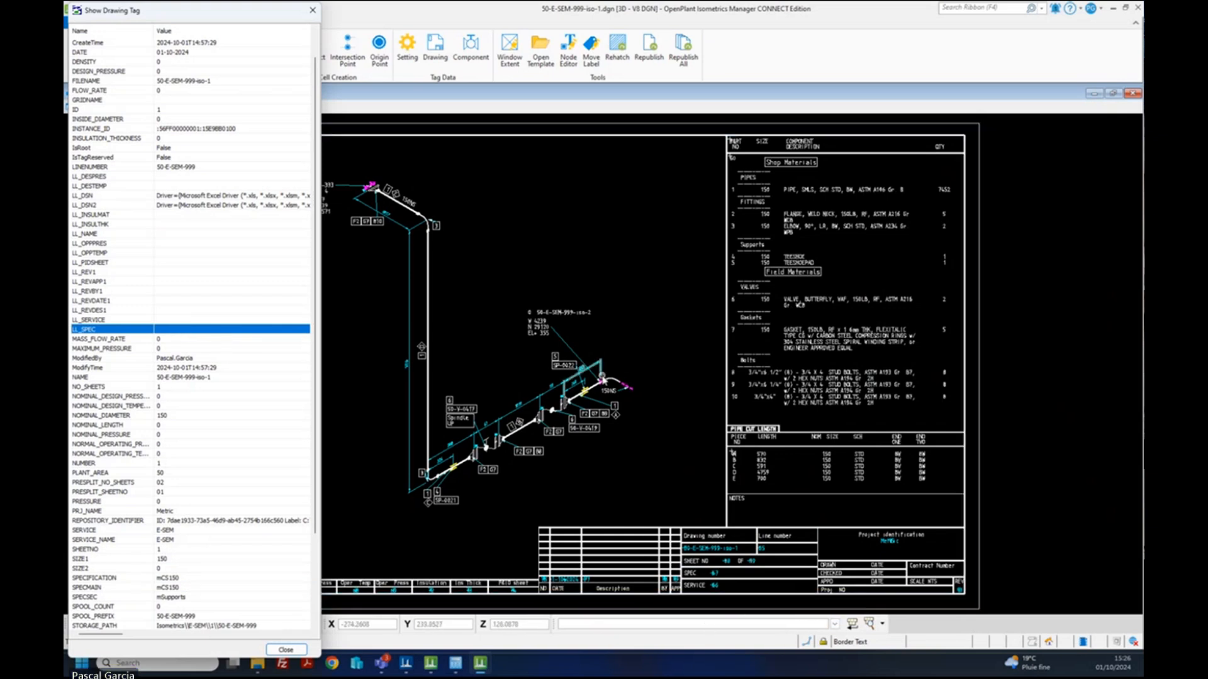
click(313, 10)
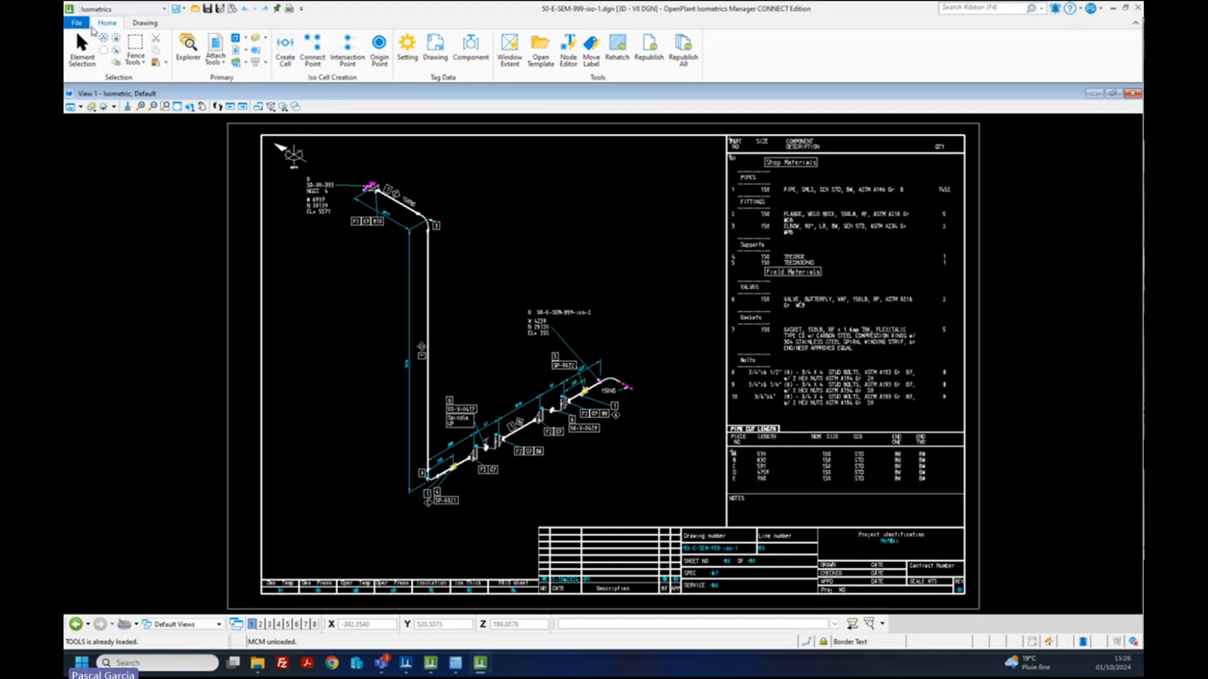
- Change to the Task Navigation workflow and place a text node in the empty area of the drawing, left of the materials list
click(101, 9)
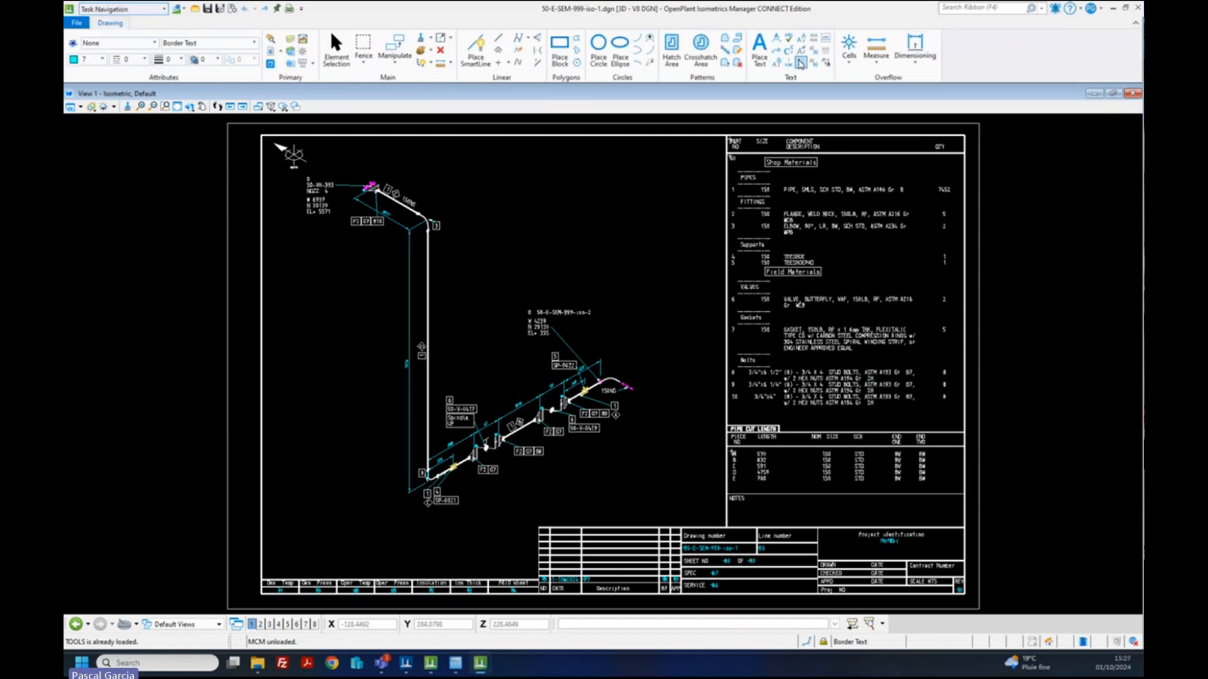
click(789, 51)
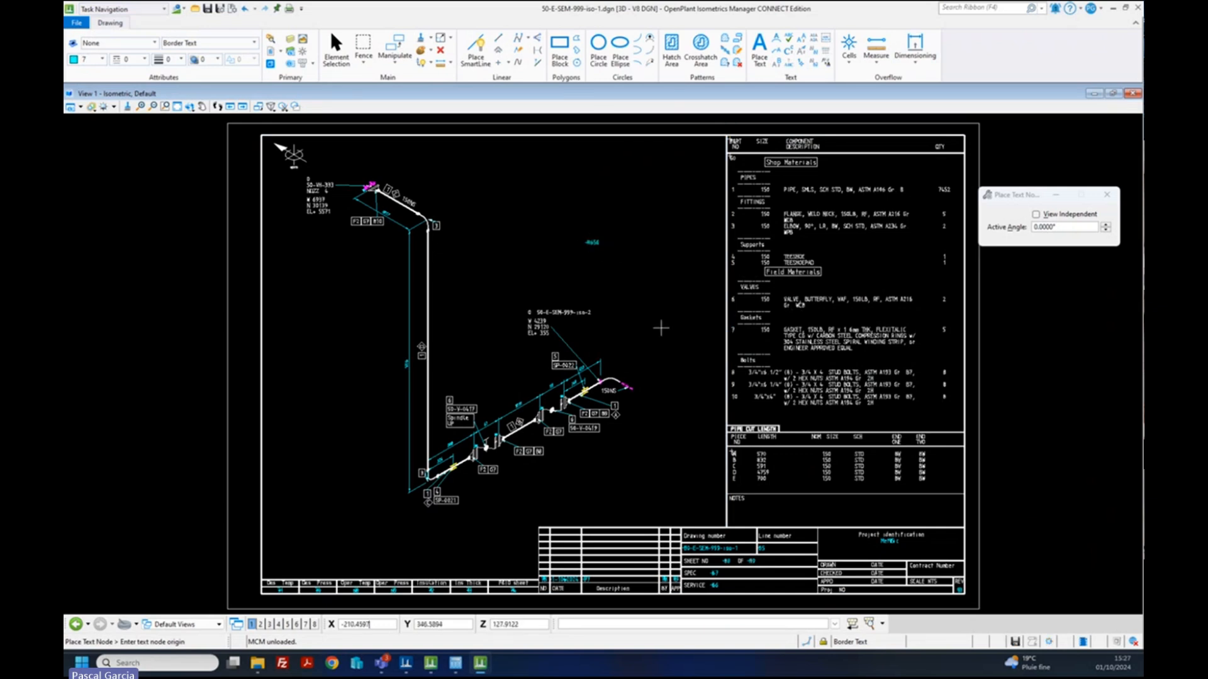
scroll(606, 238, up, 5)
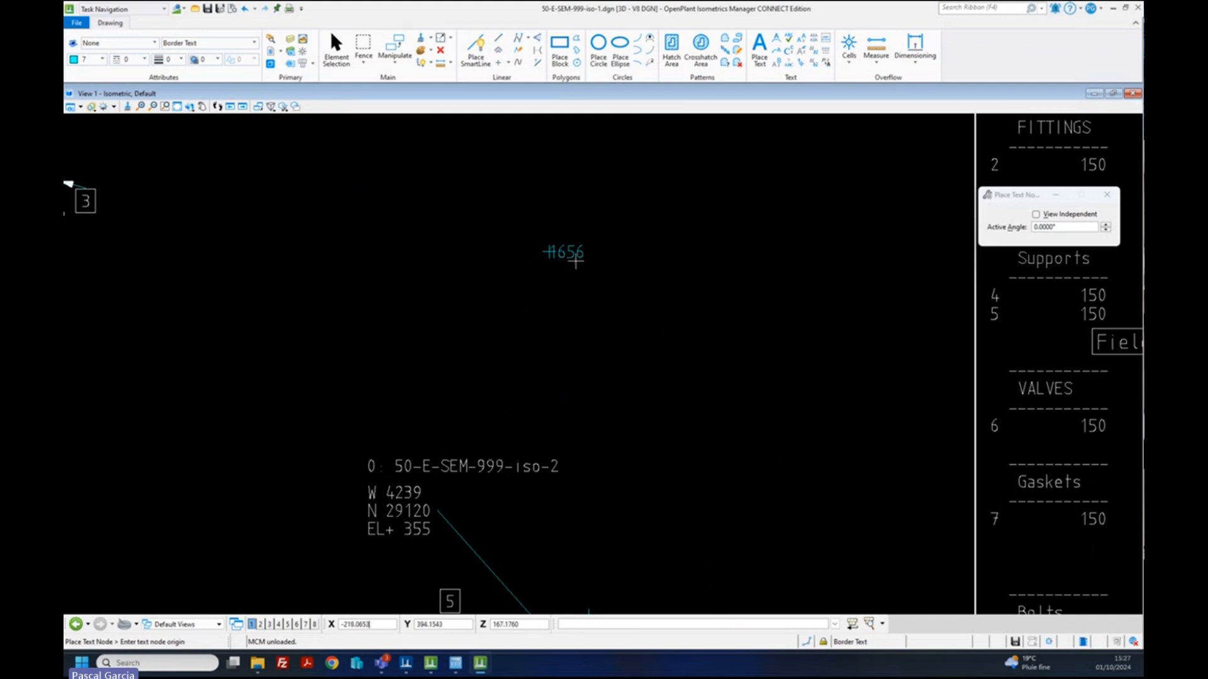
- Set the next text node number with the key-in NN=500 and place that node just above the previous one
scroll(575, 258, down, 5)
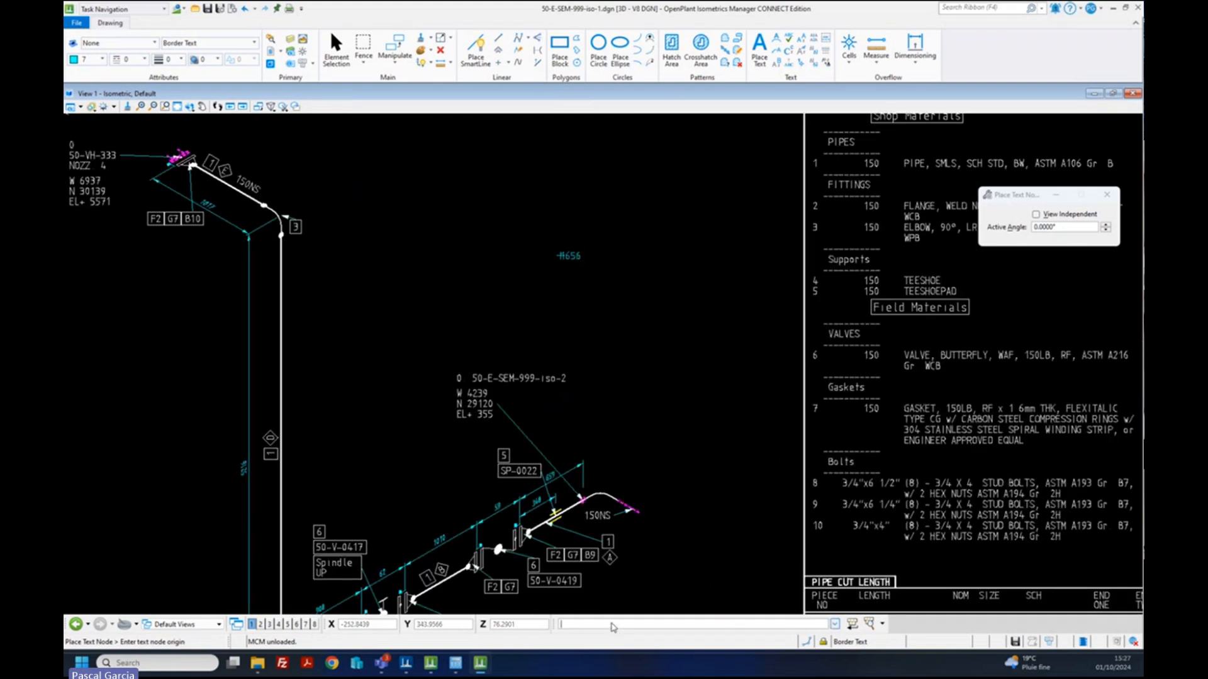
text(NN=500)
key(Return)
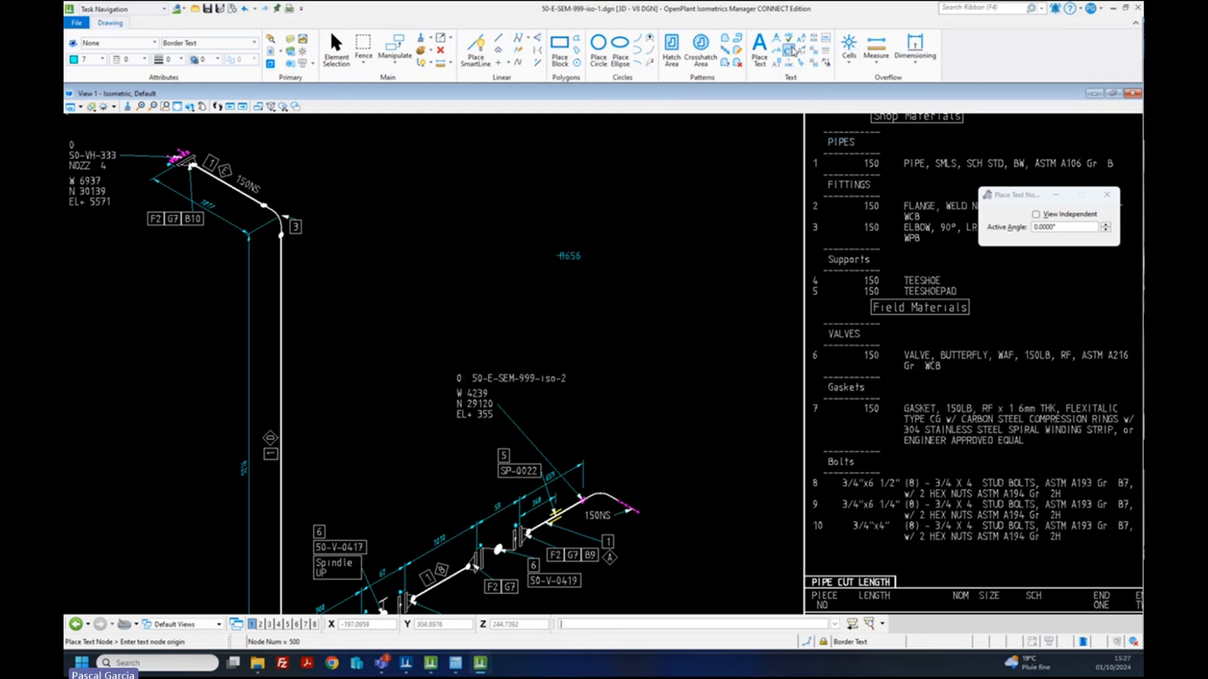
click(592, 215)
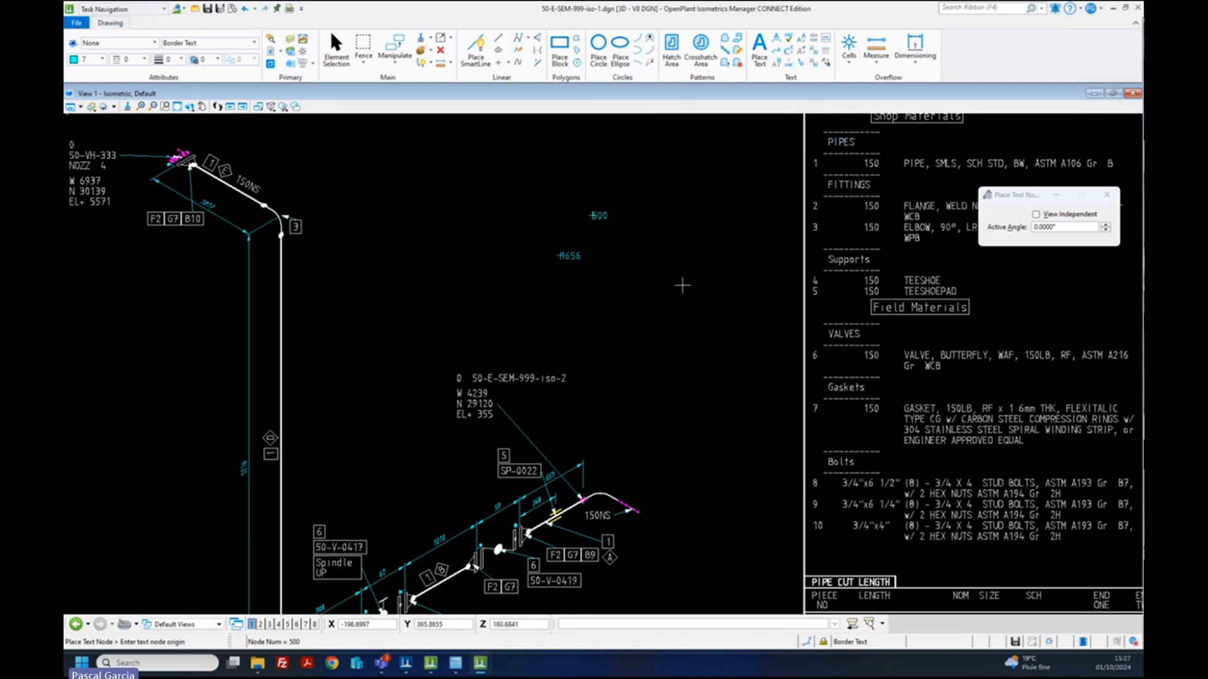
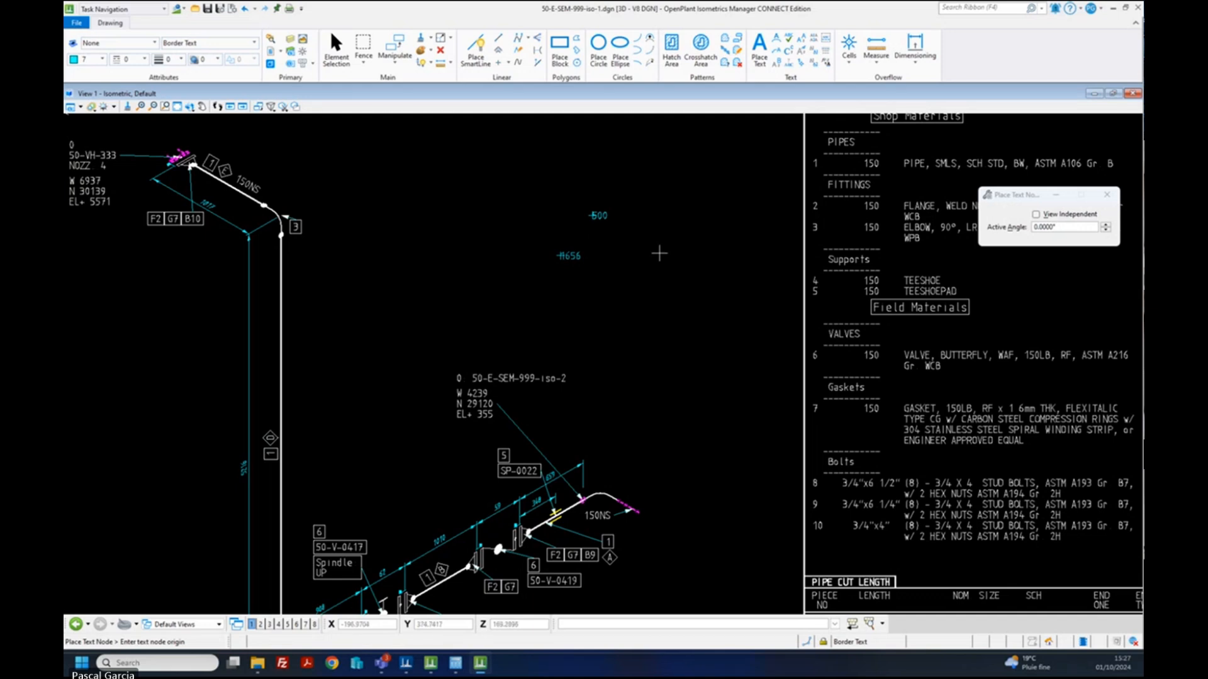
scroll(660, 253, down, 2)
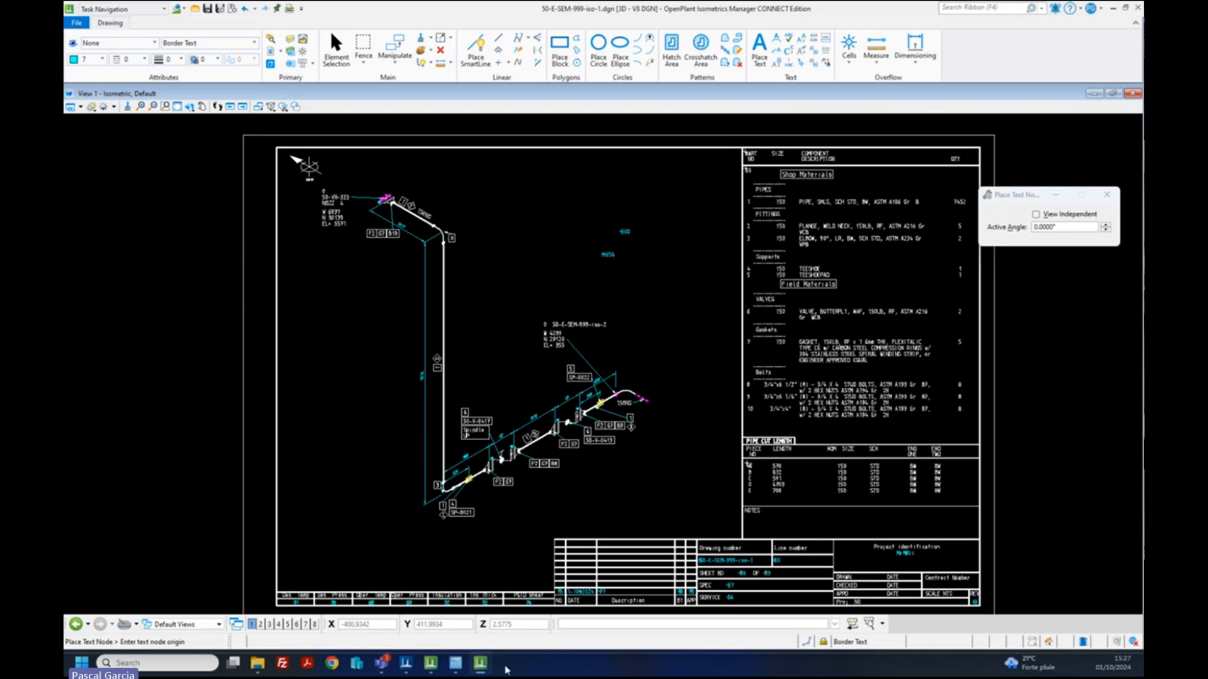
mouse_move(457, 663)
scroll(914, 201, up, 2)
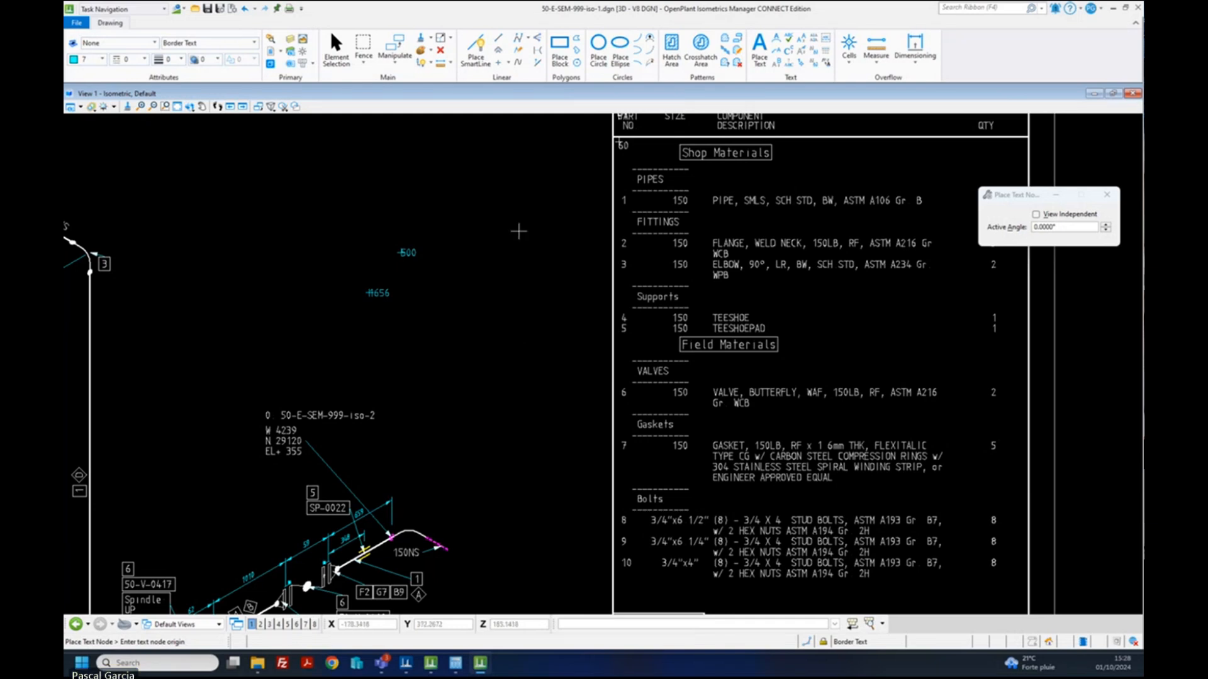
drag(1038, 196, 835, 173)
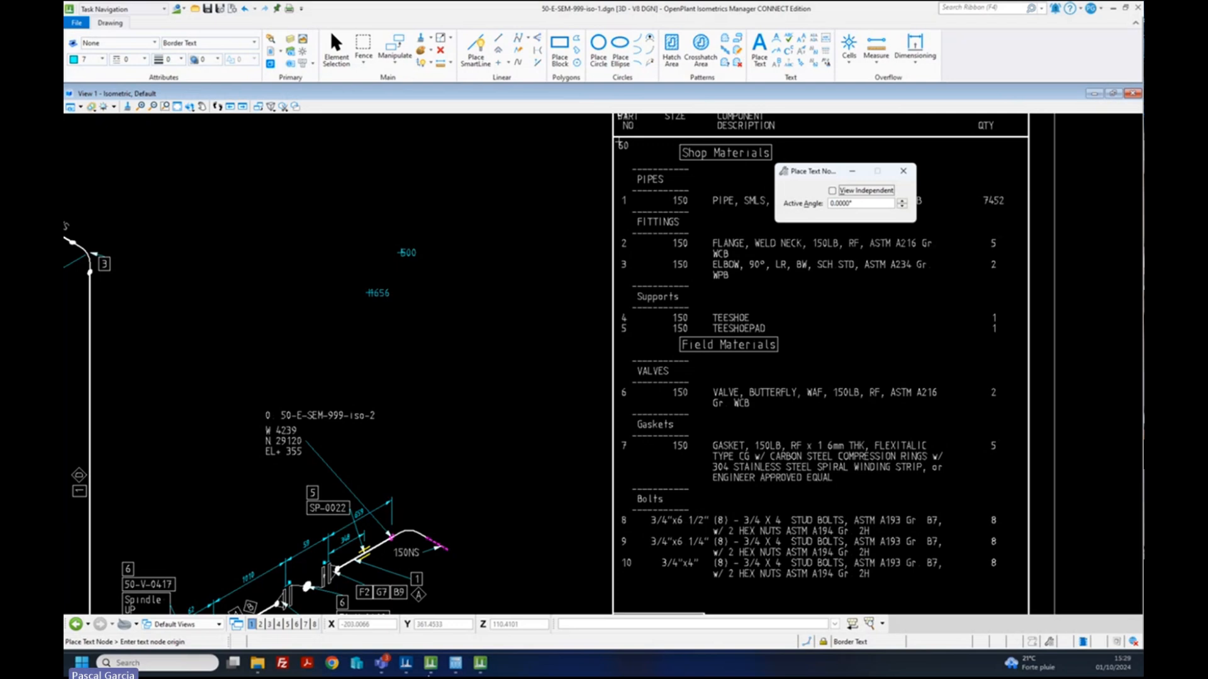
- Switch to the OpenPlant Isometrics Manager generation window and open the output format settings of the Example isometric style
click(454, 664)
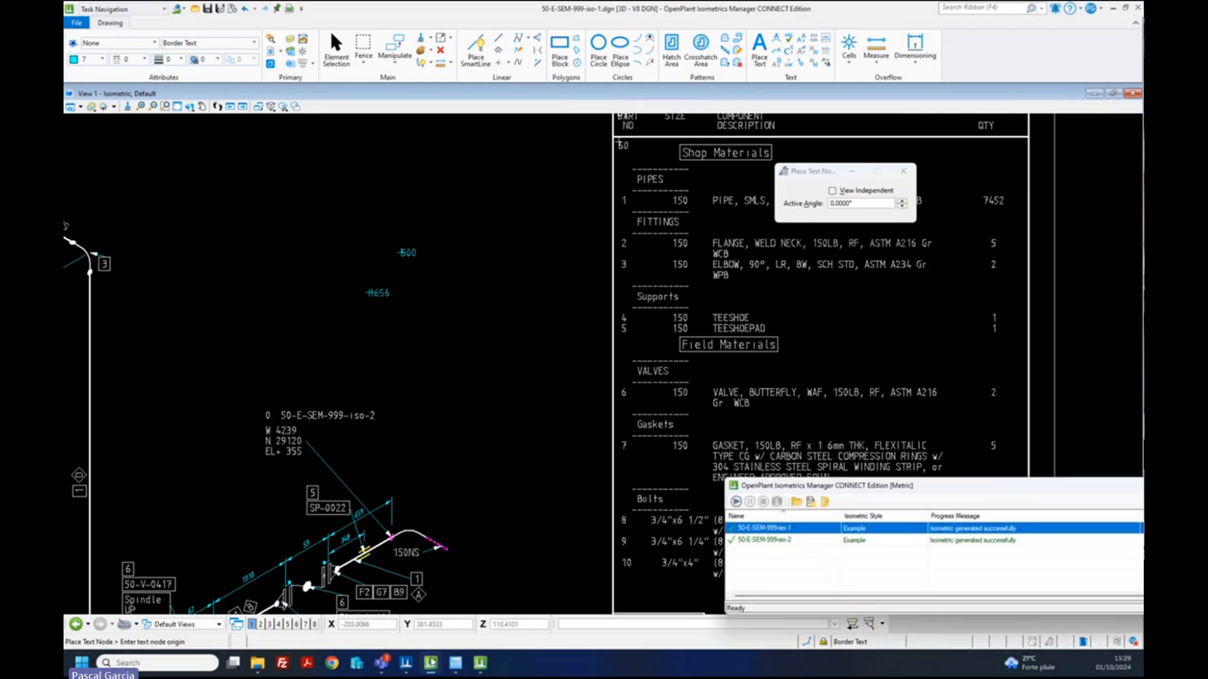
click(811, 501)
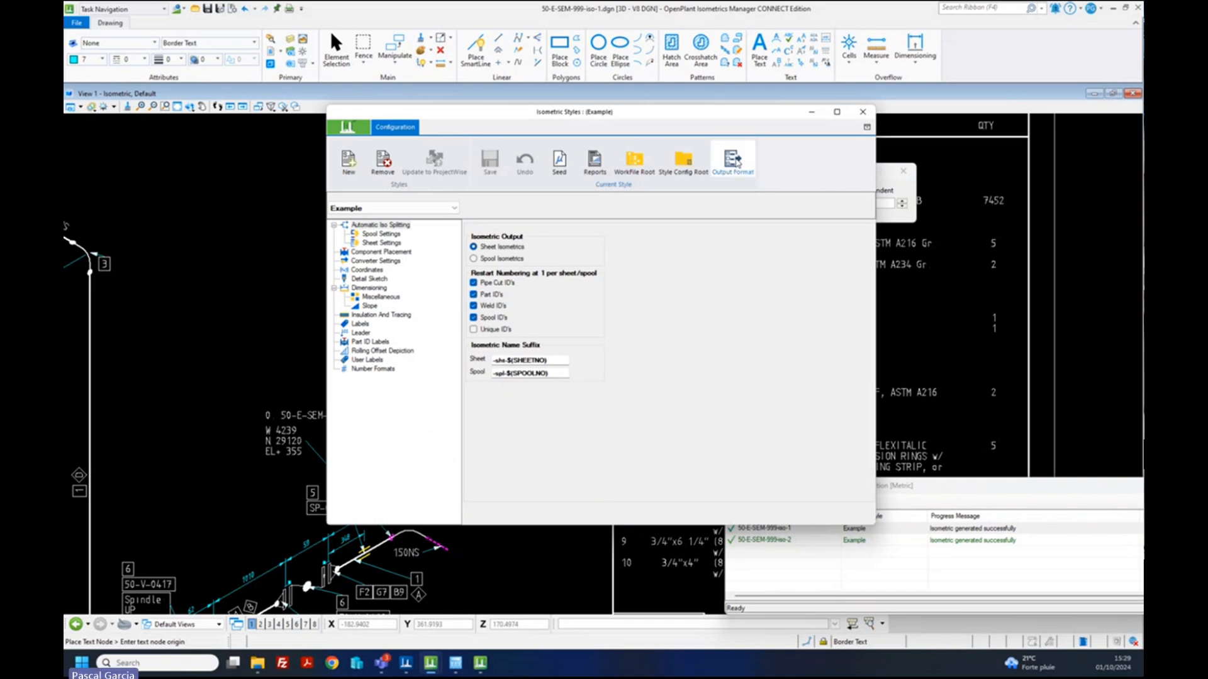
click(739, 174)
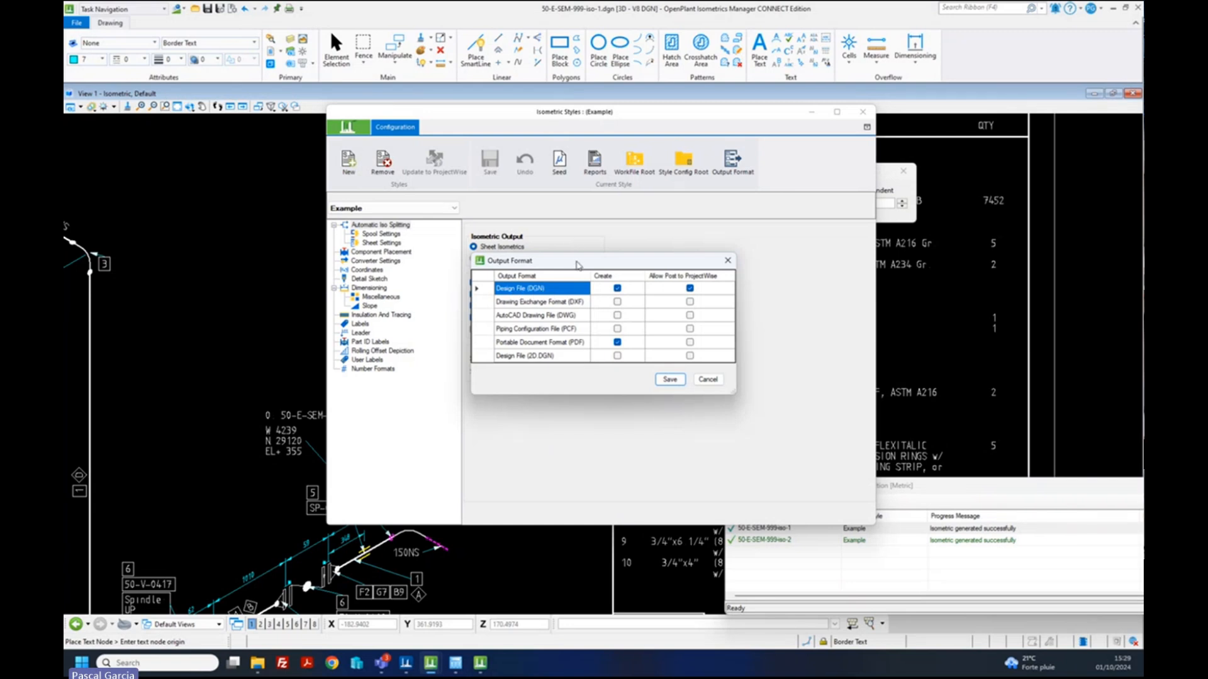
drag(569, 261, 746, 237)
- Return to the 50-E-SEM-999-iso-1 drawing, rotate it dynamically to inspect its 3D geometry, and restore the Isometric view
scroll(203, 356, down, 3)
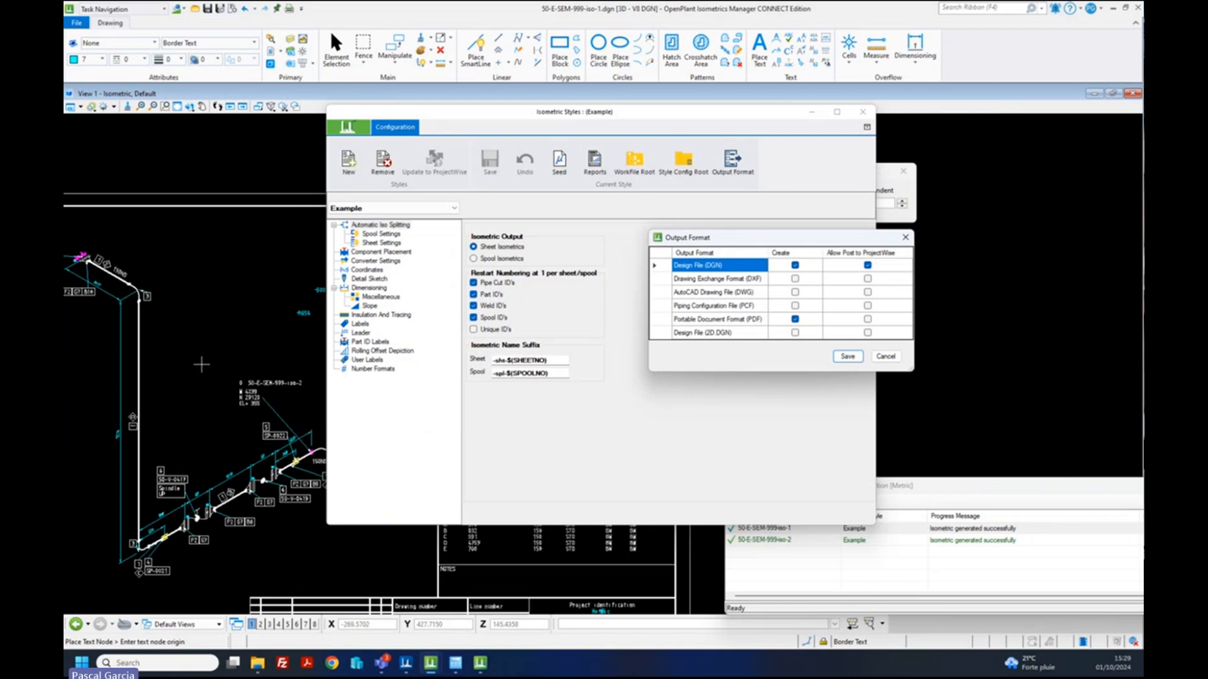
click(177, 439)
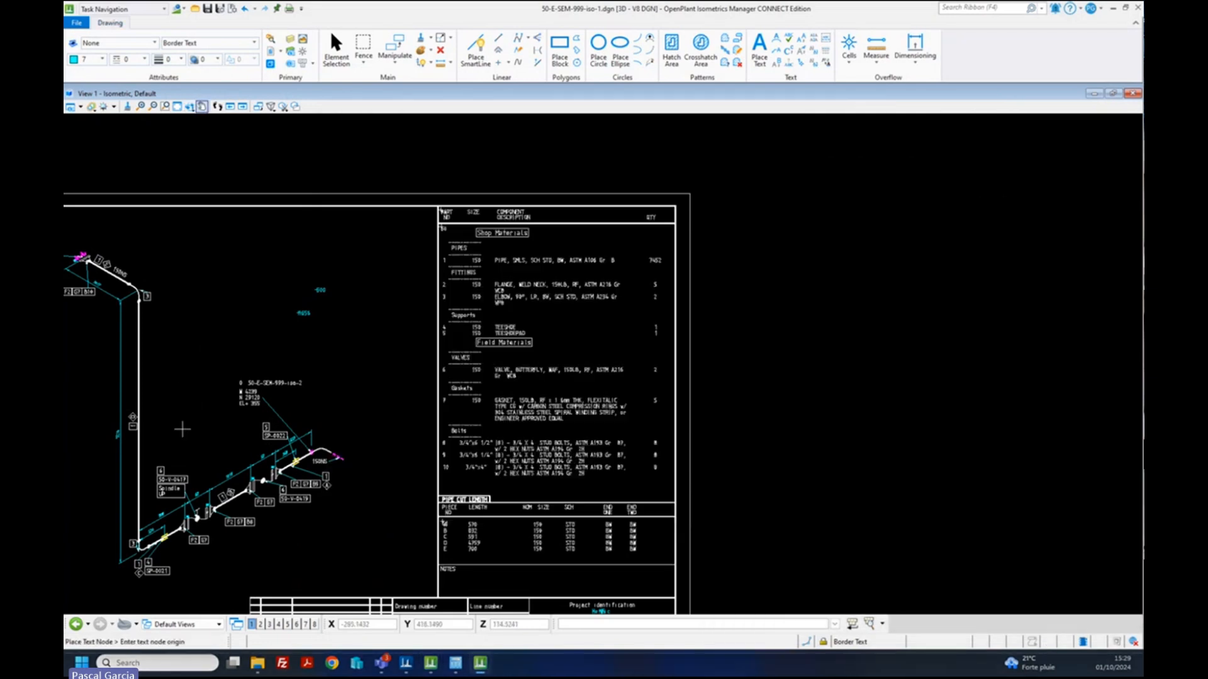
click(236, 424)
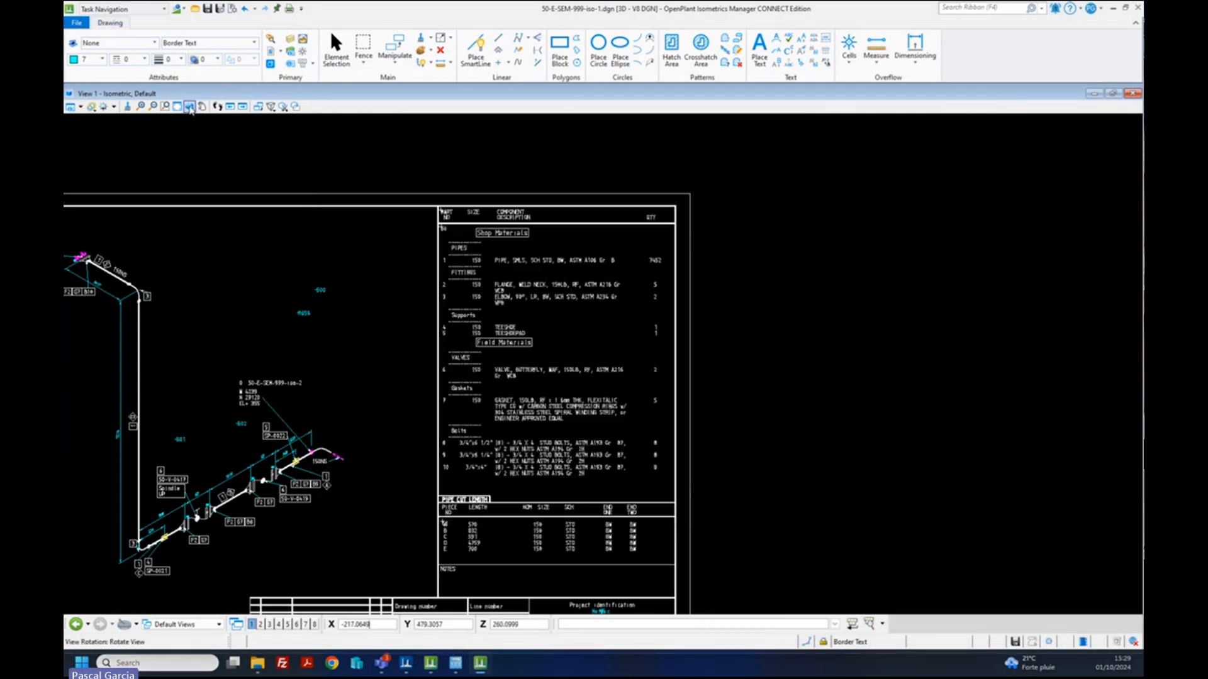
click(189, 107)
click(603, 365)
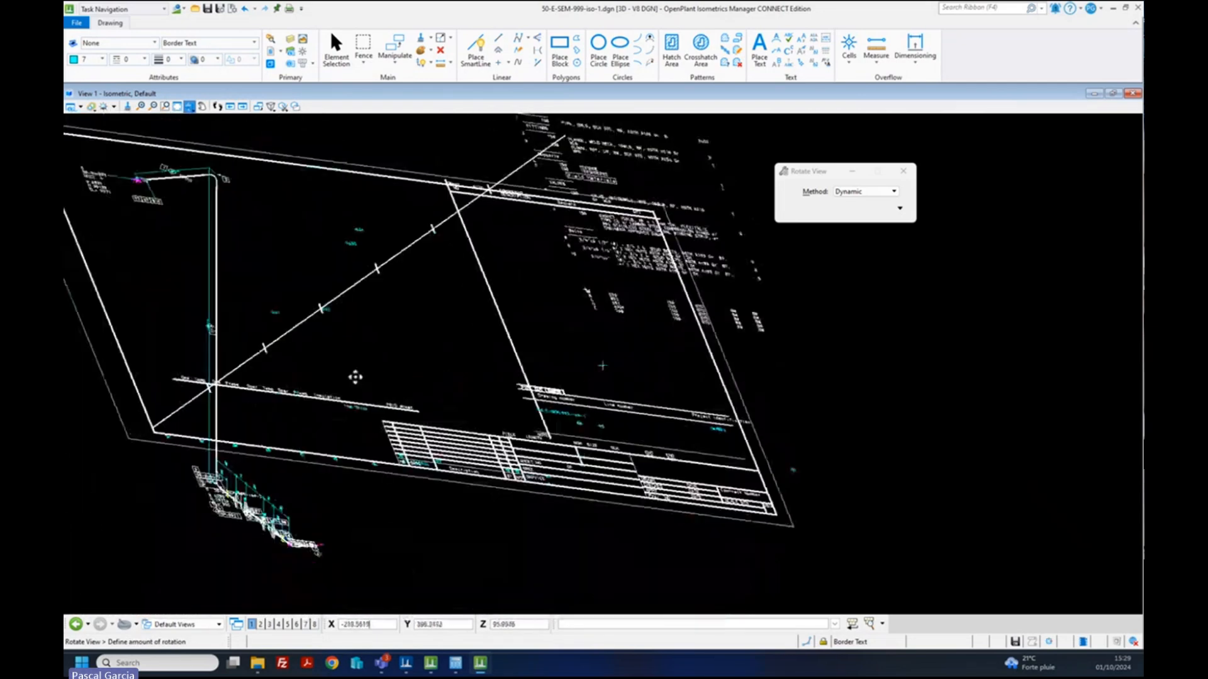
click(288, 123)
click(190, 106)
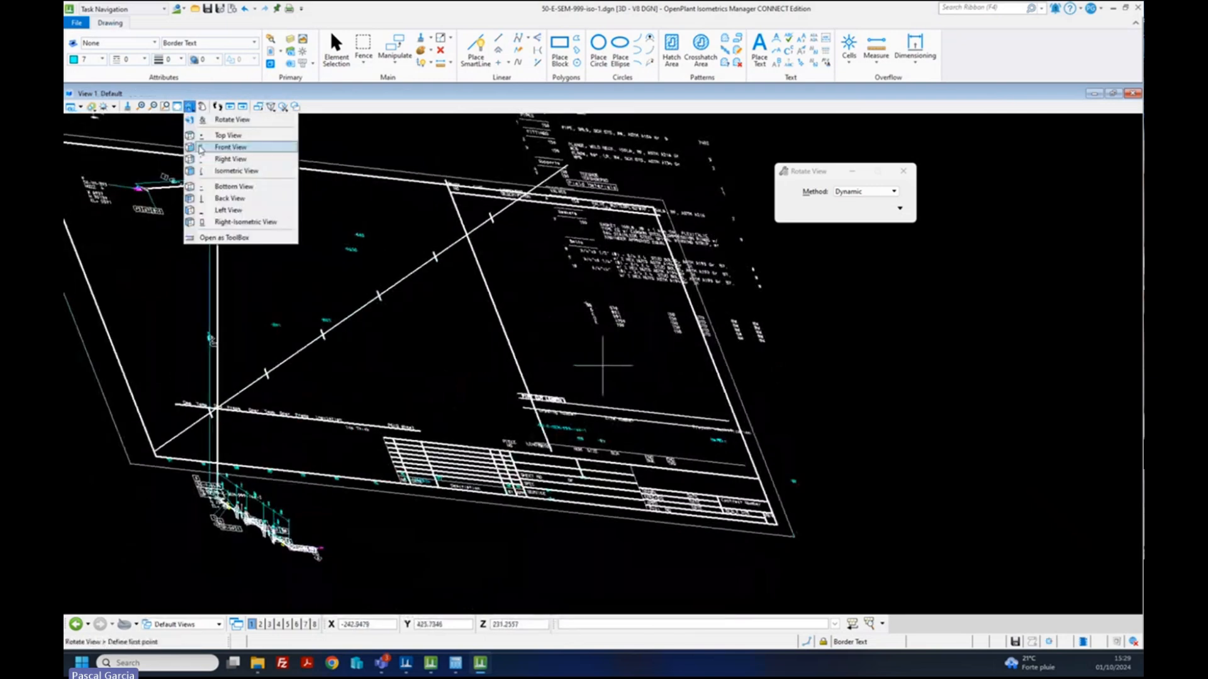
click(232, 171)
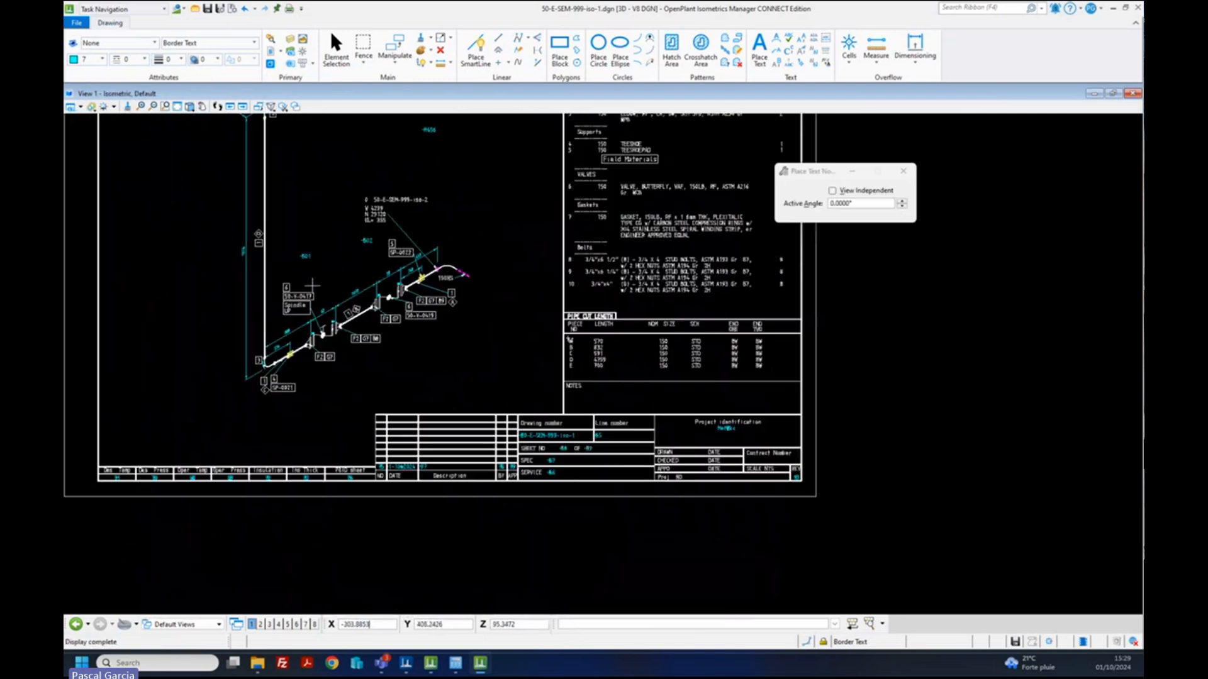
scroll(346, 234, up, 2)
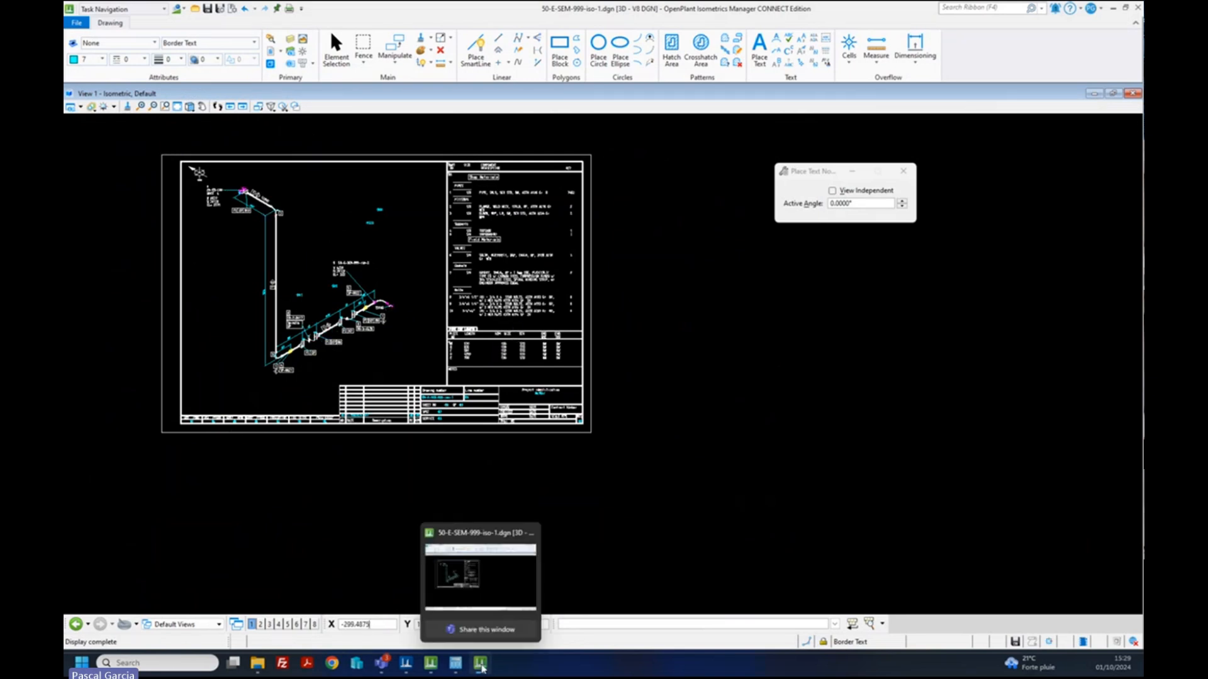
- Bring back the Output Format settings and review the DWG, DXF, PCF and PDF output options
mouse_move(430, 664)
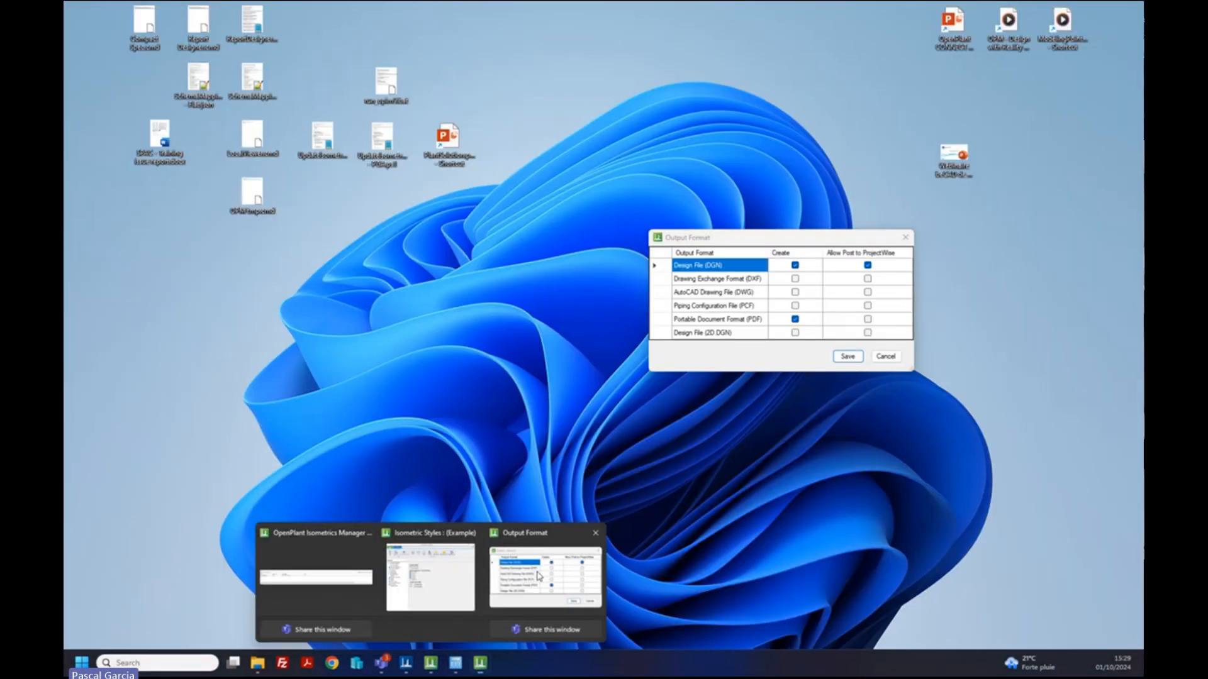
click(538, 580)
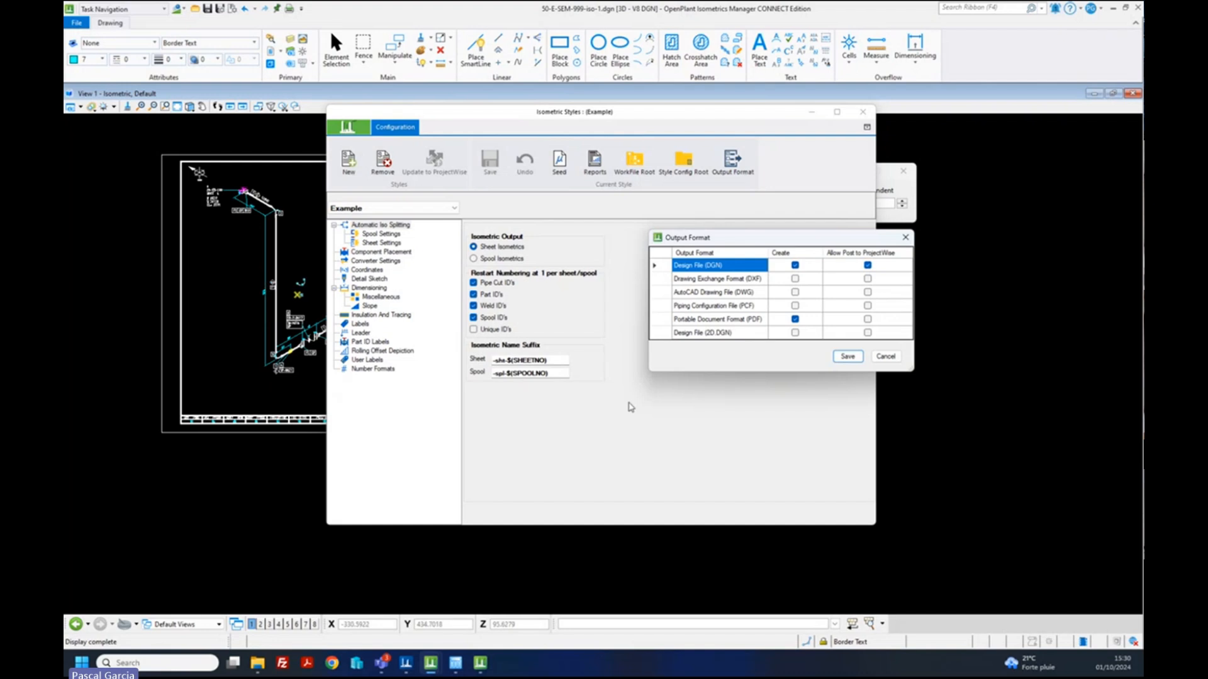
click(760, 293)
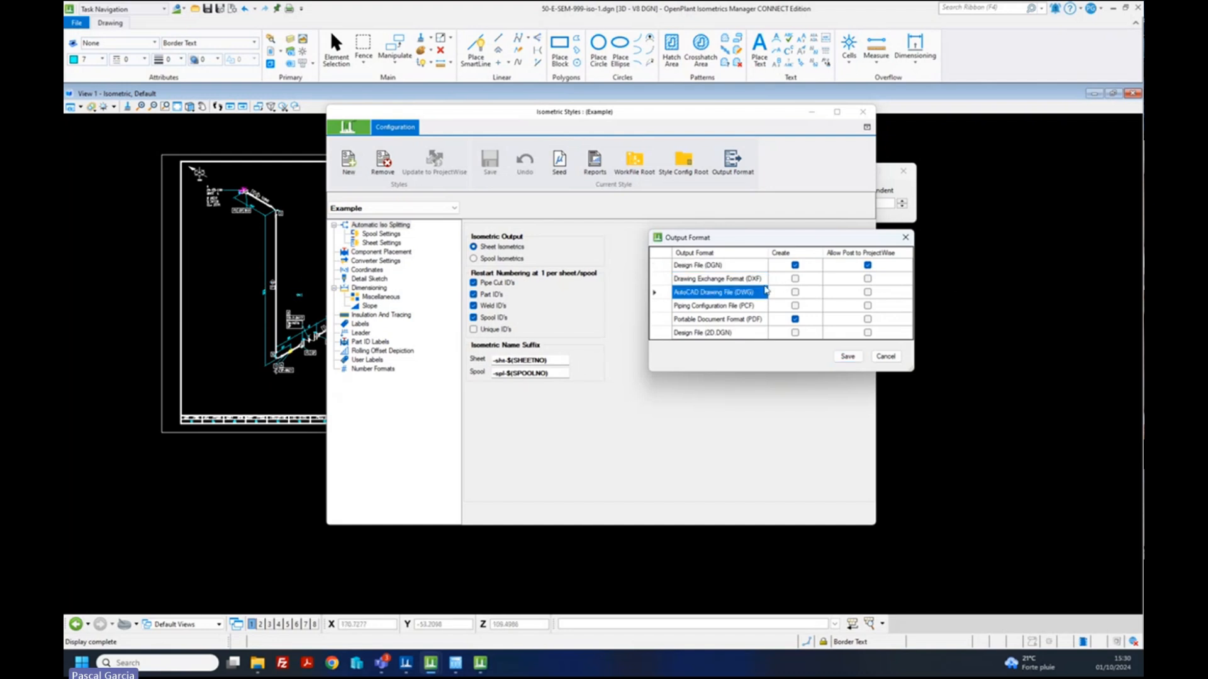
click(764, 281)
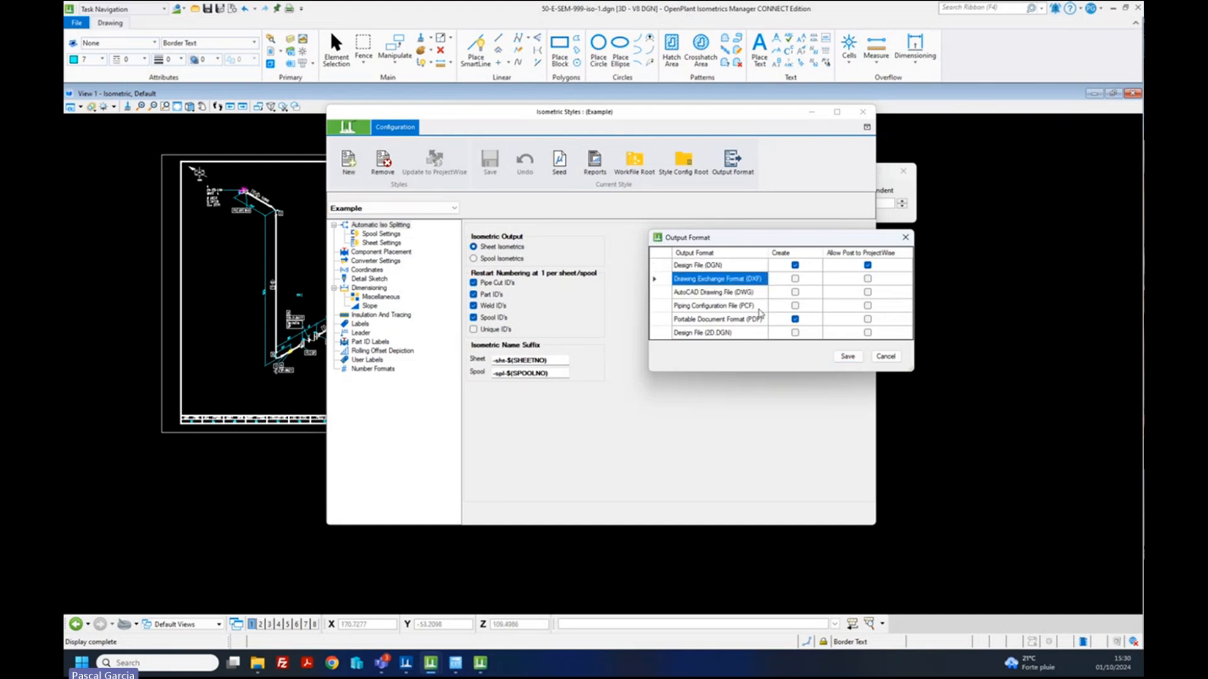
click(759, 310)
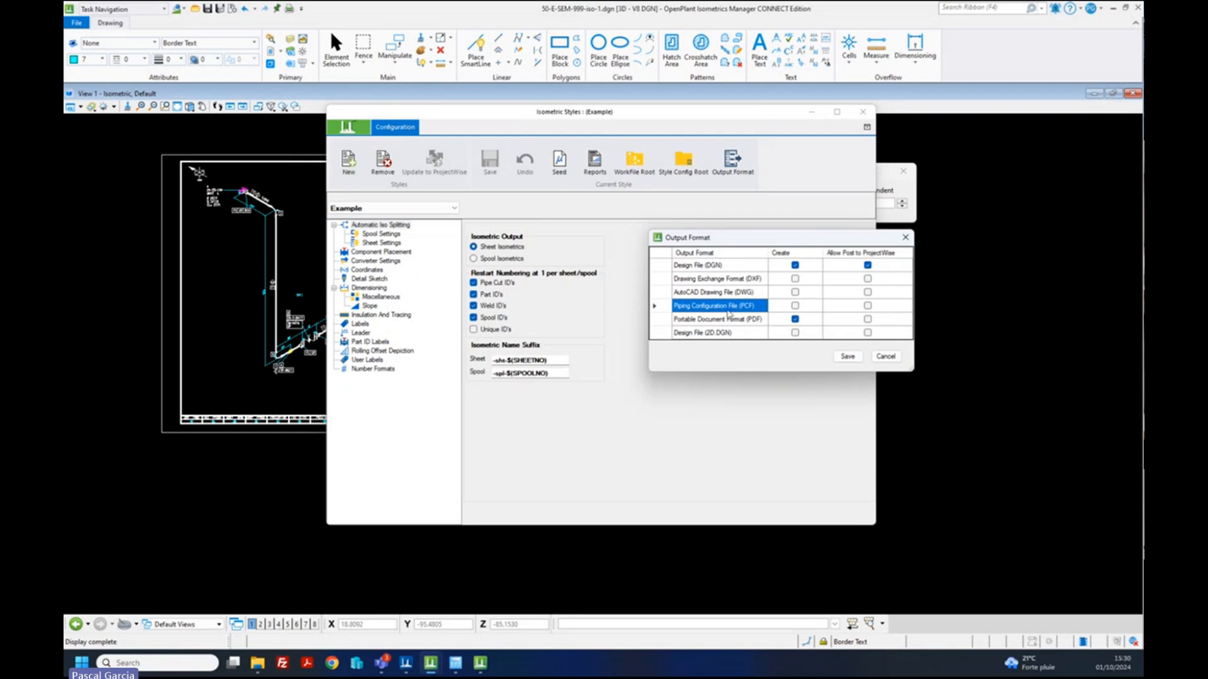
click(730, 320)
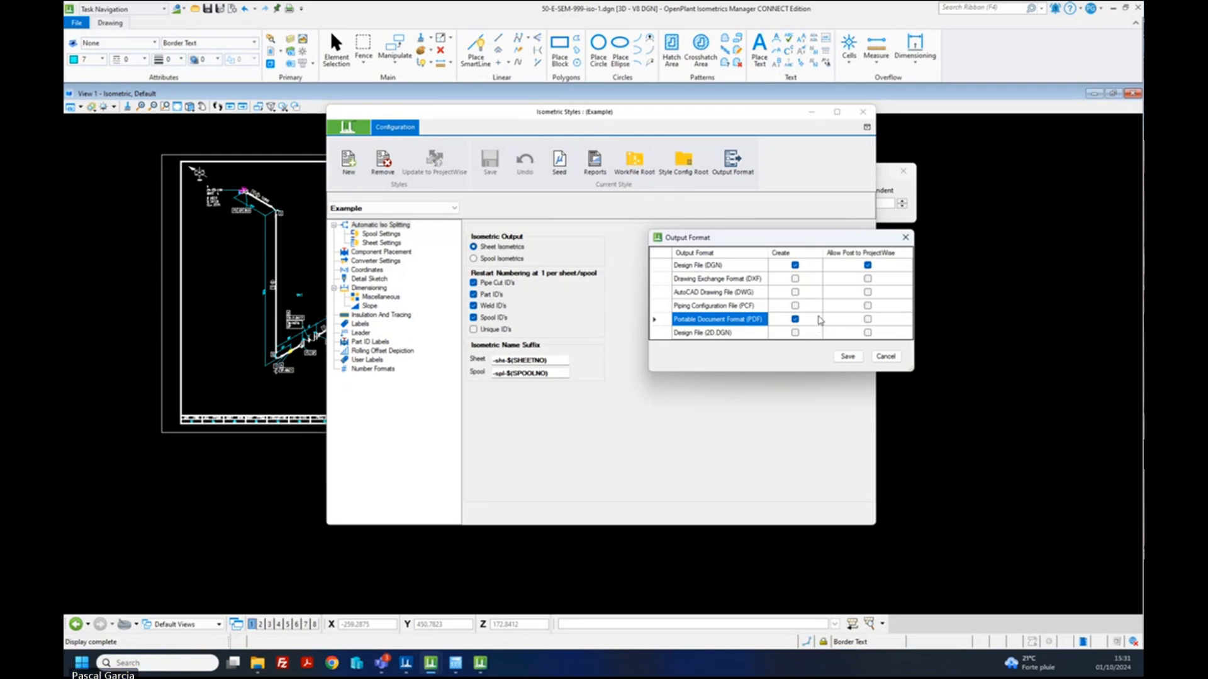
- Try enabling the creation of DXF and DWG output files for the Example style, and clear both options again
click(794, 279)
click(794, 292)
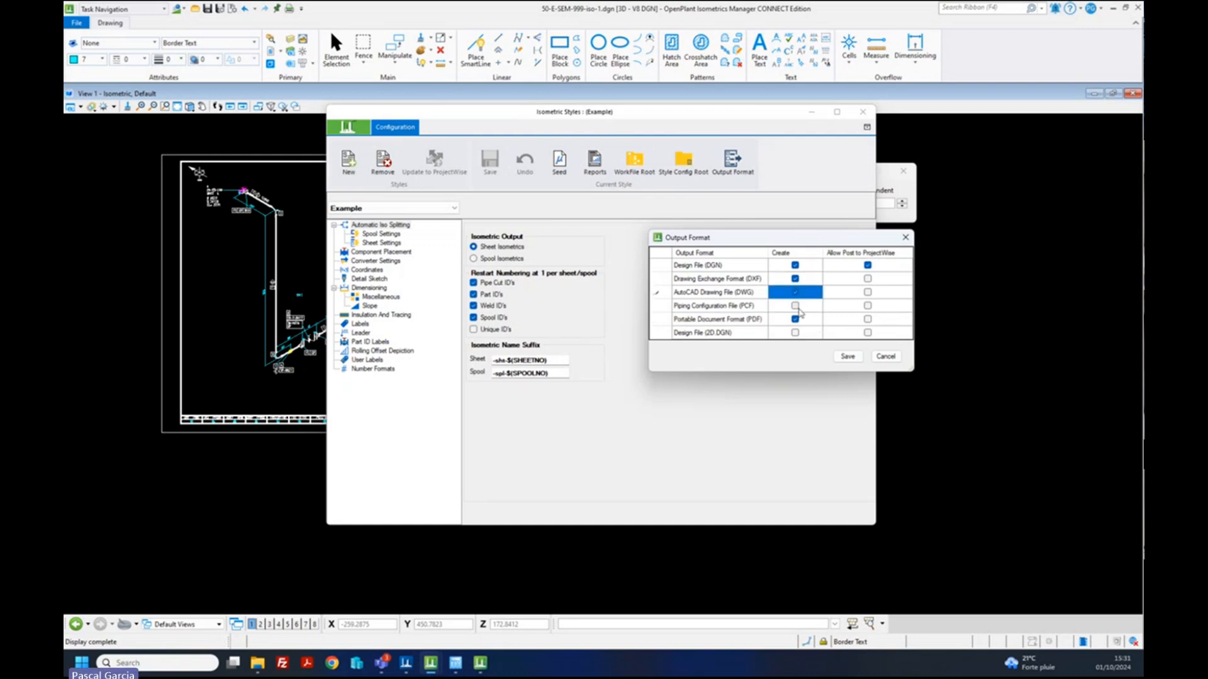
click(795, 306)
click(795, 306)
click(795, 292)
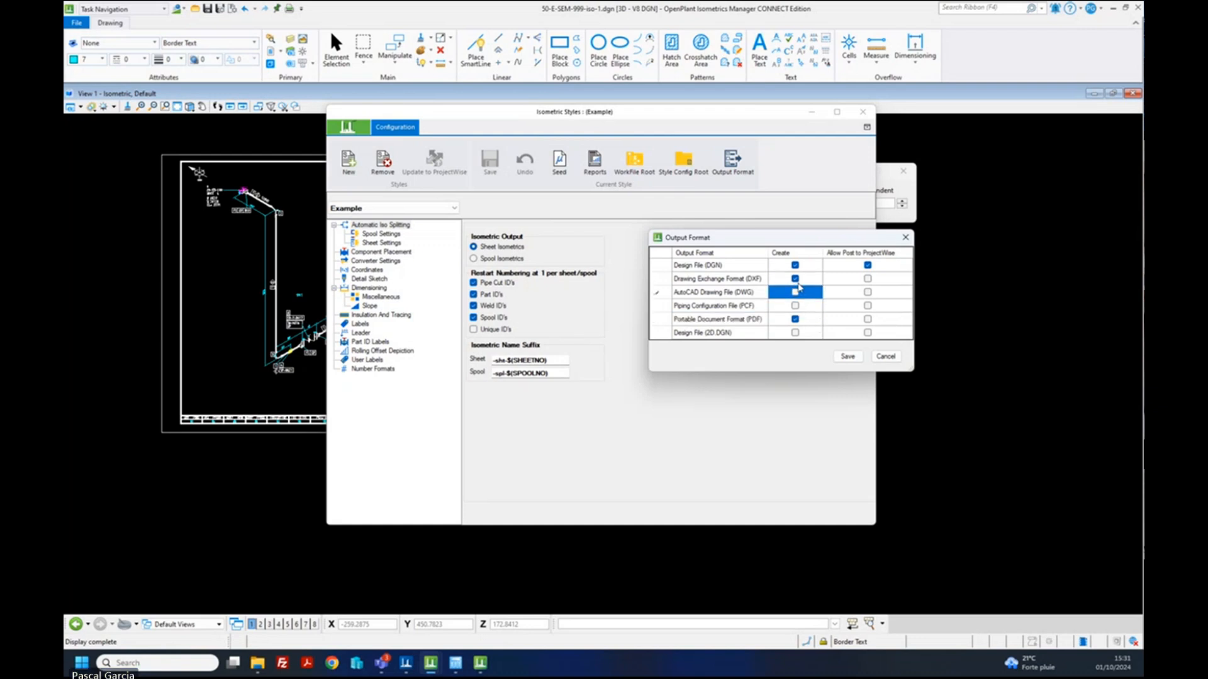
click(795, 279)
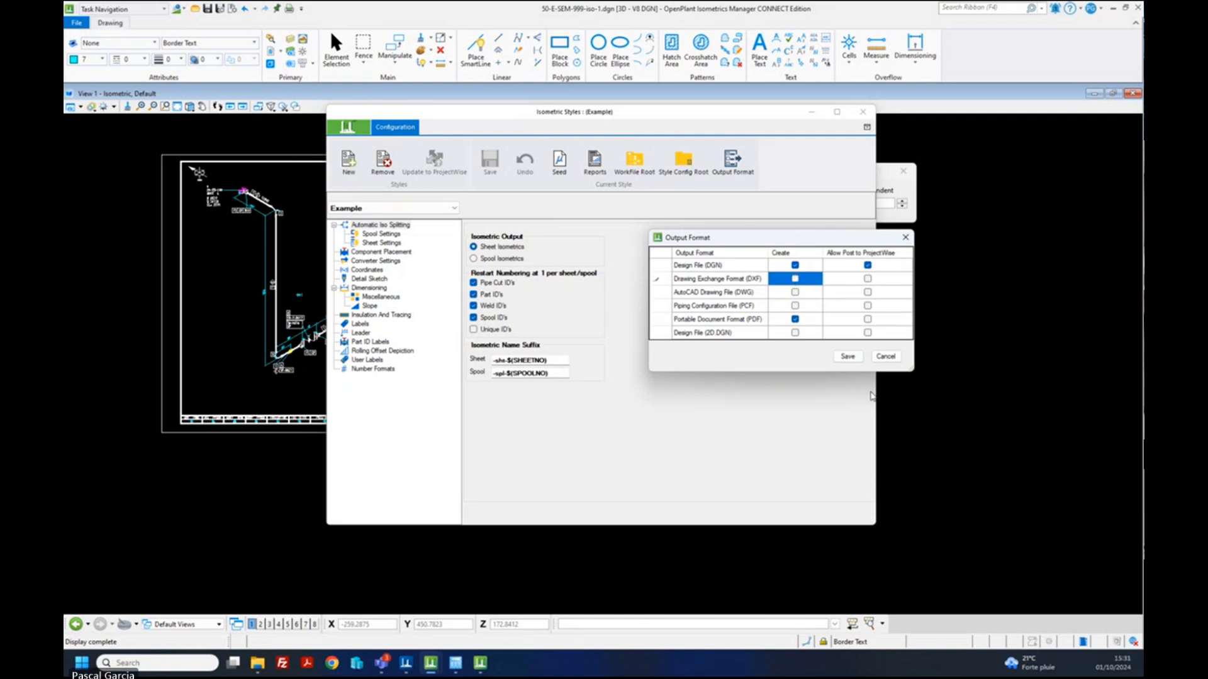
- Cancel the output format settings, close the Example isometric style configuration, and switch to OpenPlant Modeler
drag(914, 371, 923, 386)
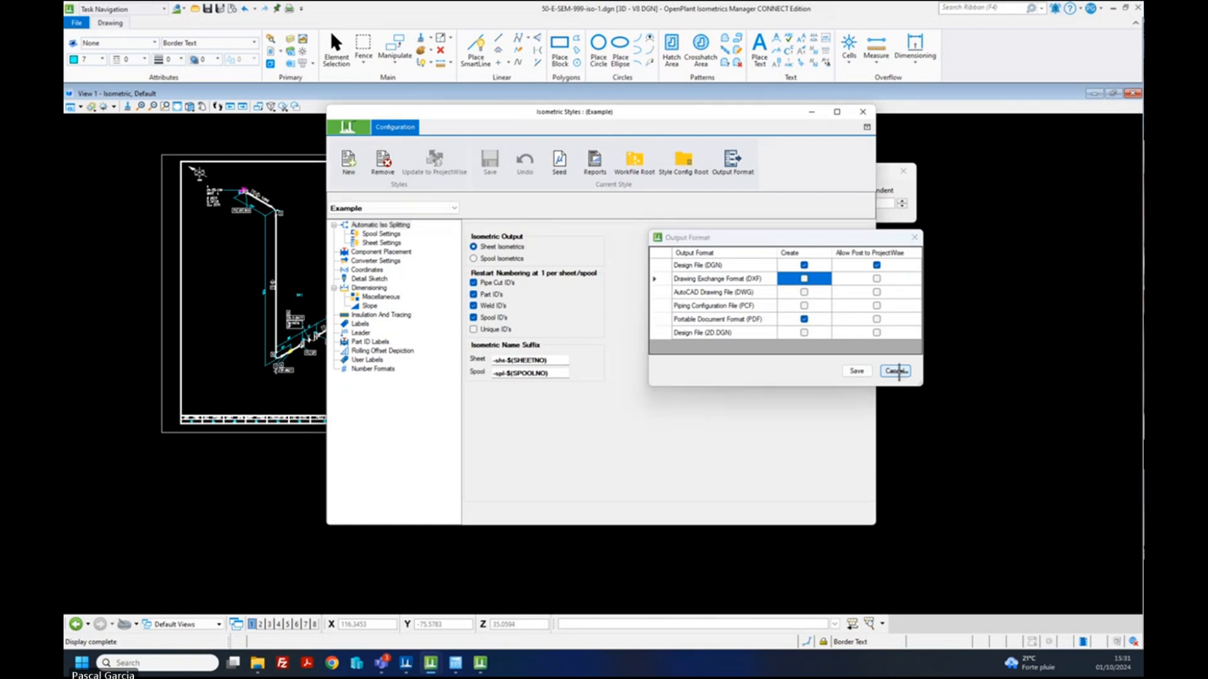
click(894, 371)
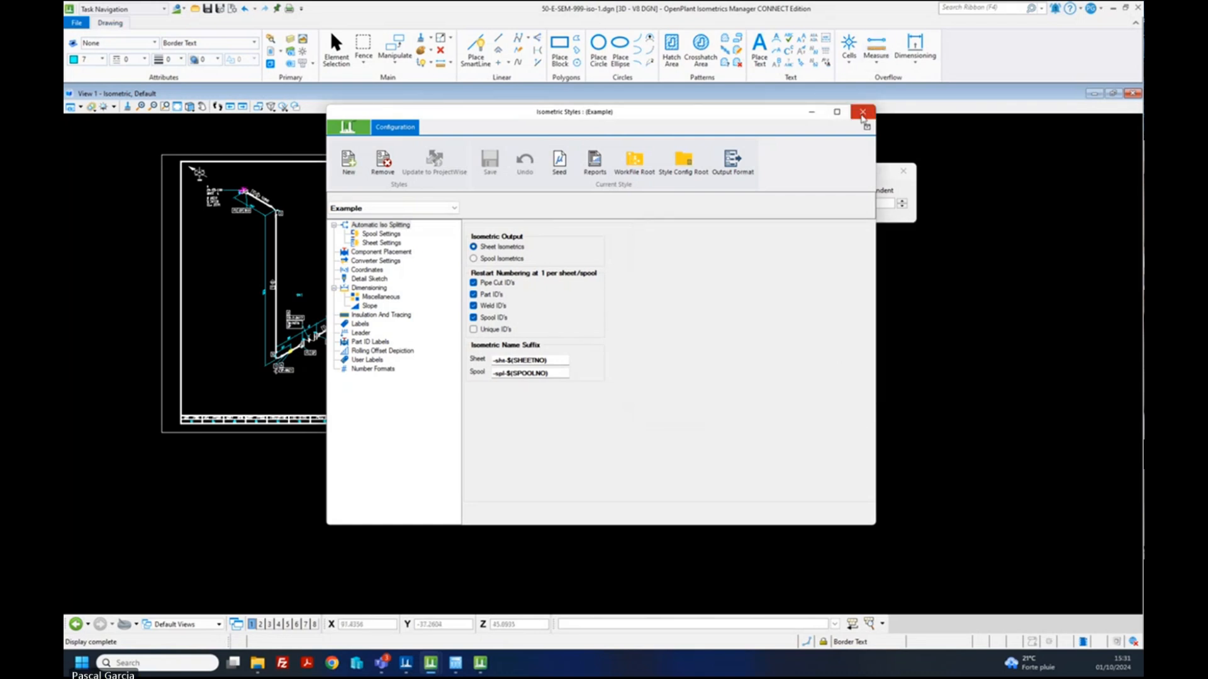
click(861, 115)
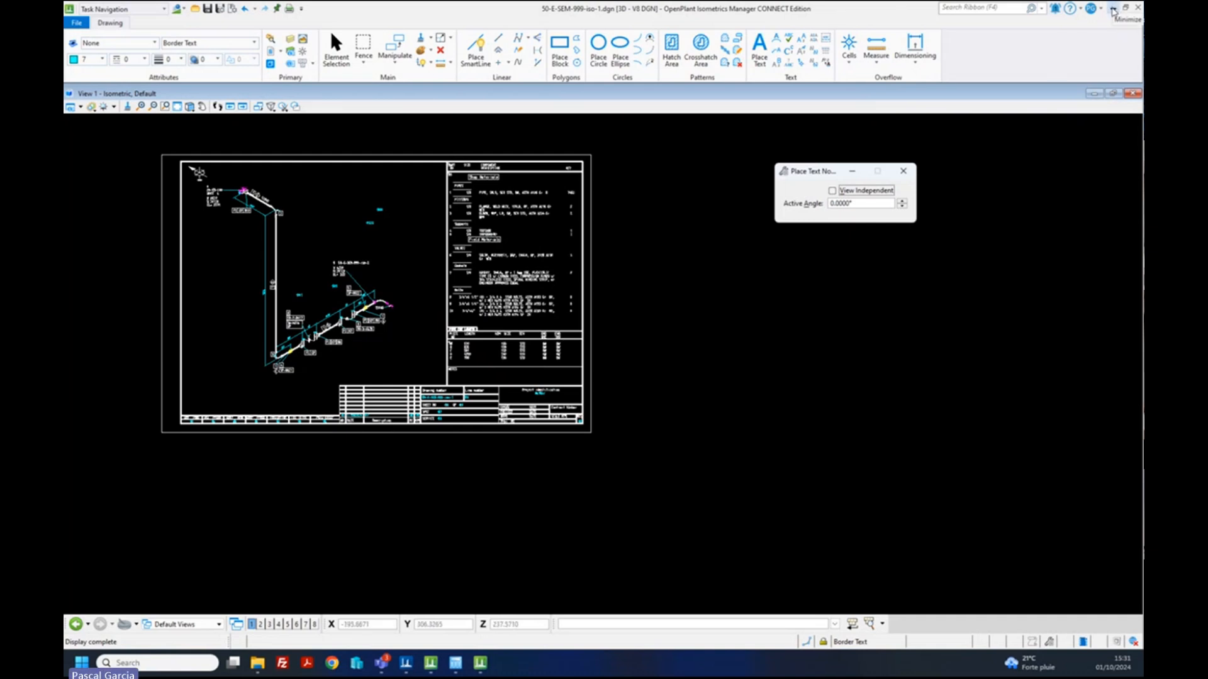
click(1113, 9)
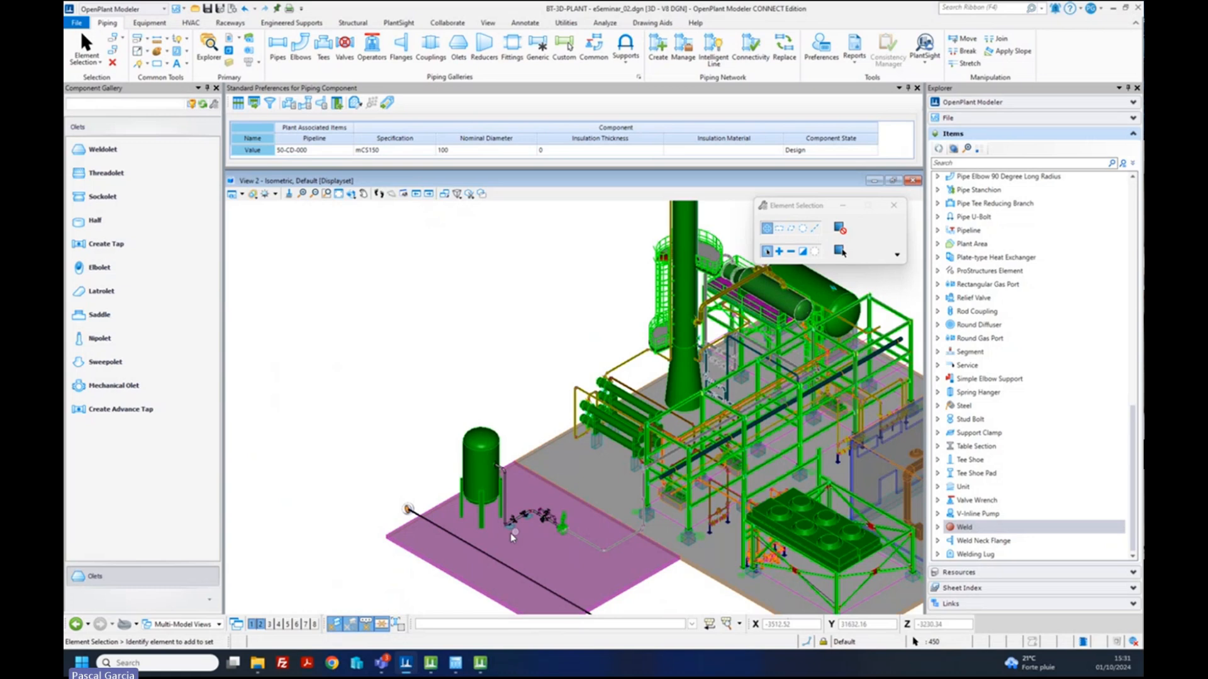
- Place a 100 x 100 WELDOLET on the upper bypass pipe between the valve and the elbow, with its branch facing up
scroll(510, 536, up, 2)
scroll(510, 536, up, 2)
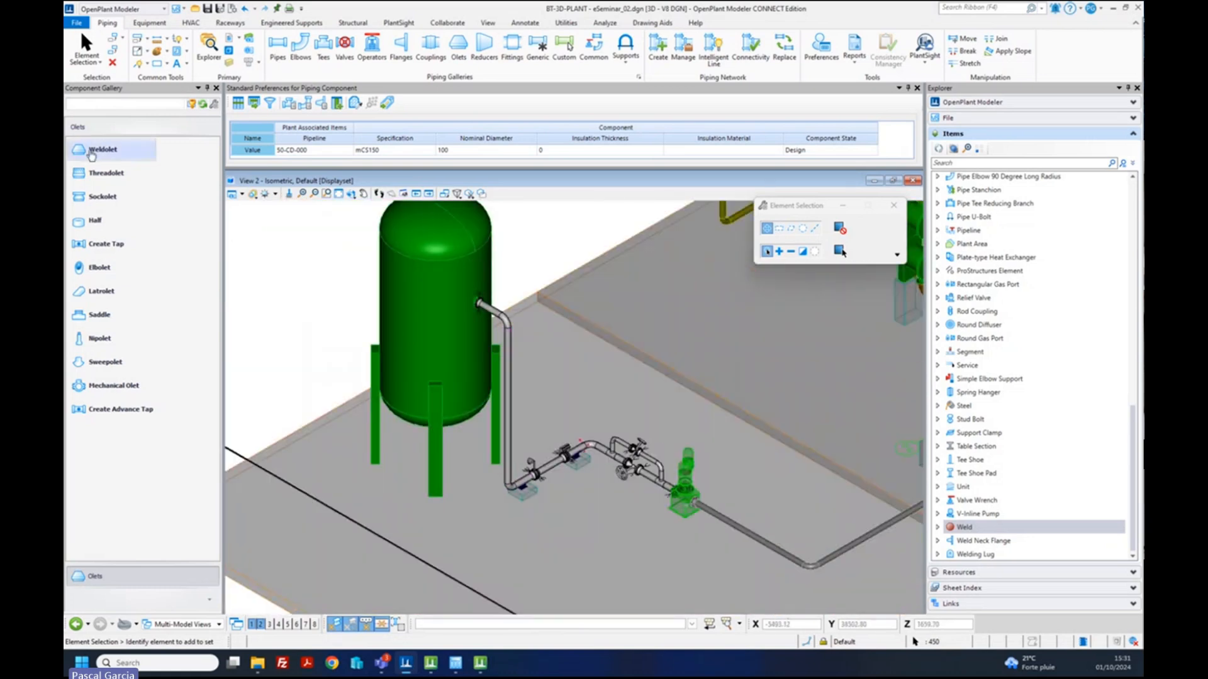
click(91, 151)
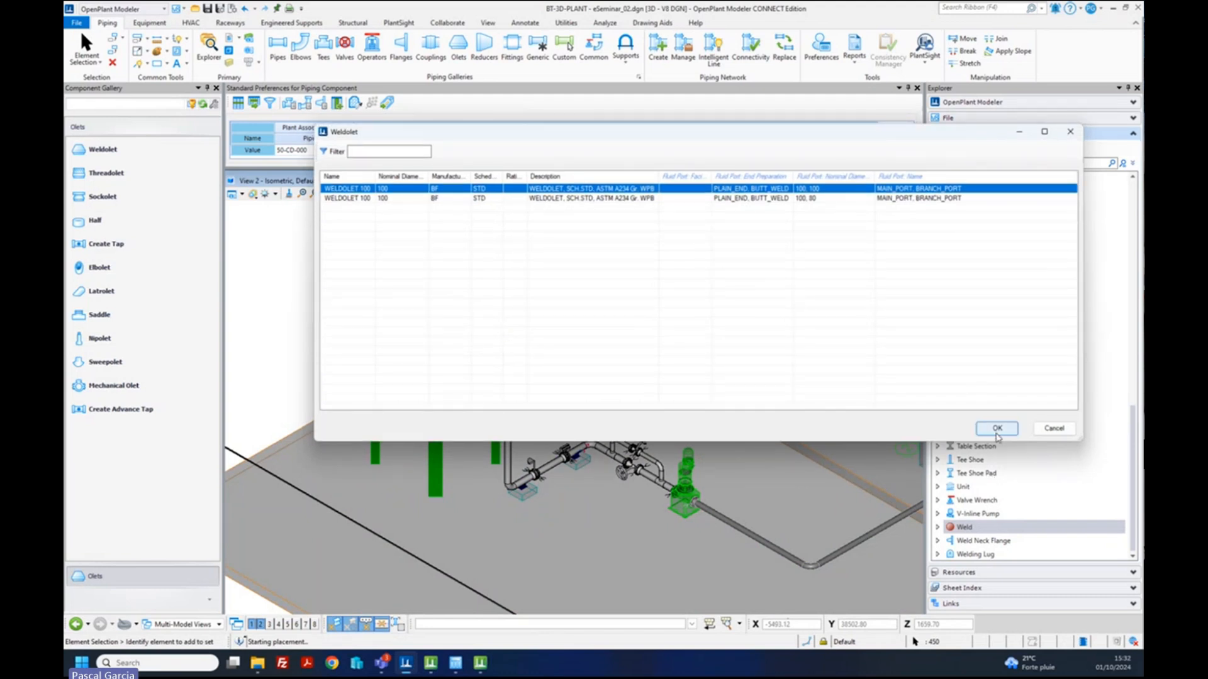
click(997, 427)
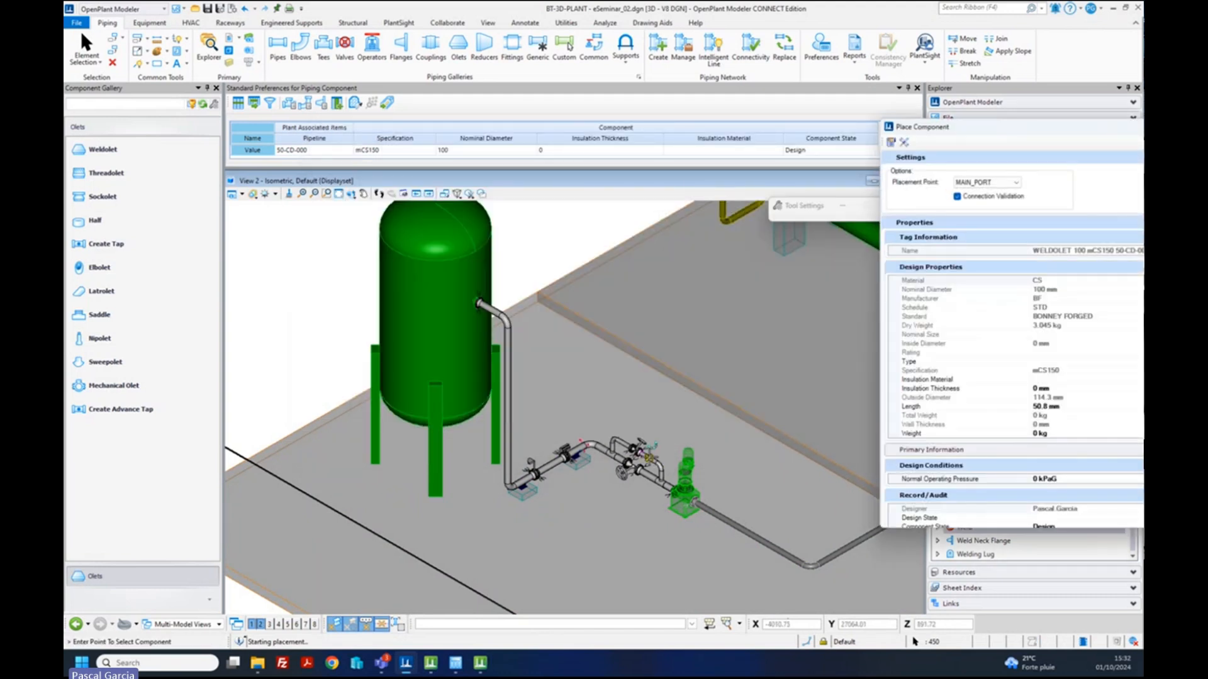
scroll(650, 458, up, 5)
click(651, 459)
click(652, 462)
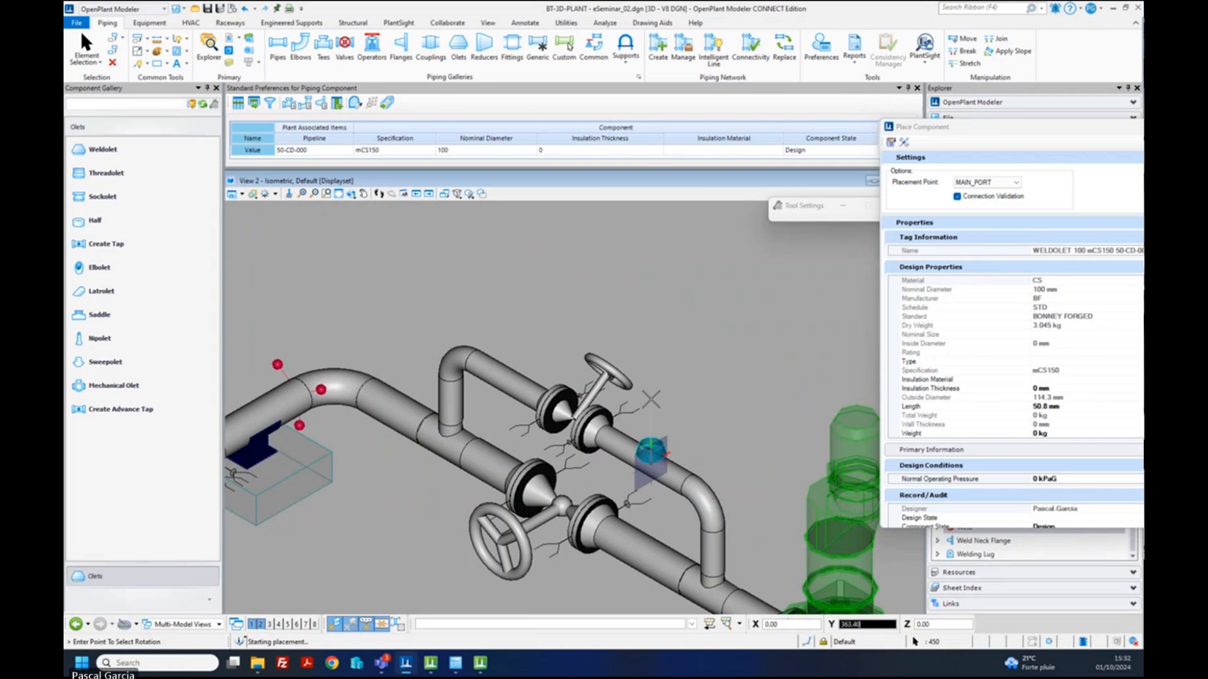
click(651, 399)
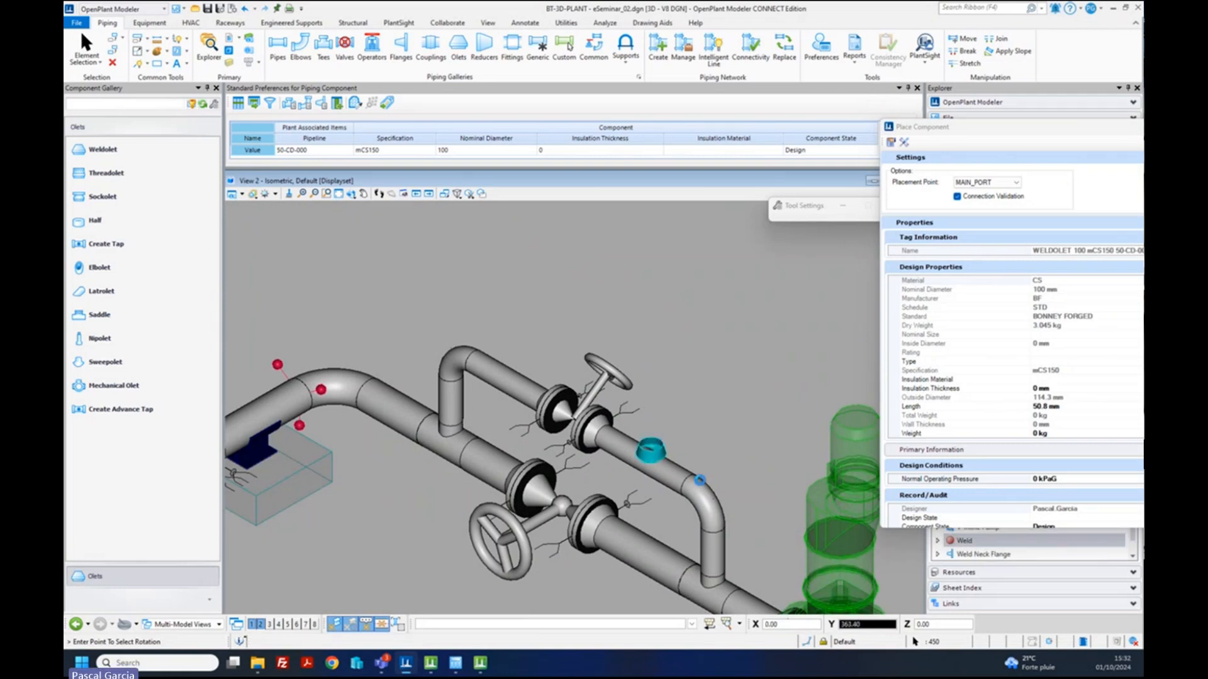
key(Escape)
- Set the view's display style to Wireframe to reveal the weldolet's tap connection inside the bypass pipe
click(351, 194)
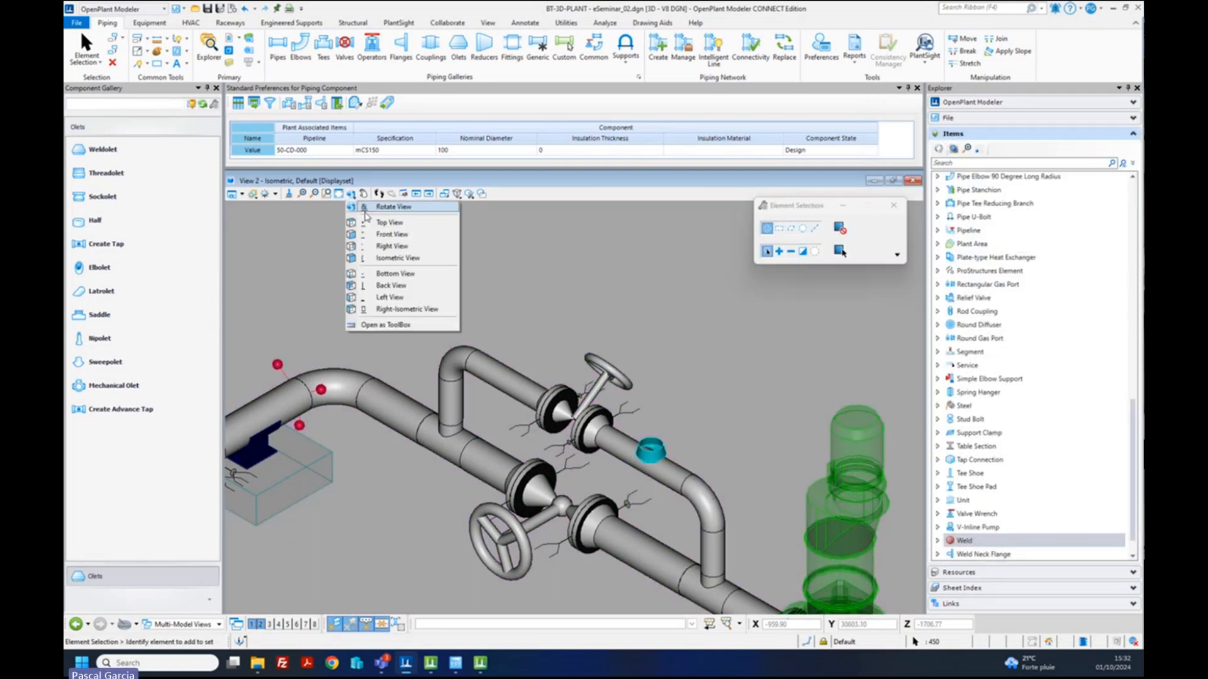
click(254, 195)
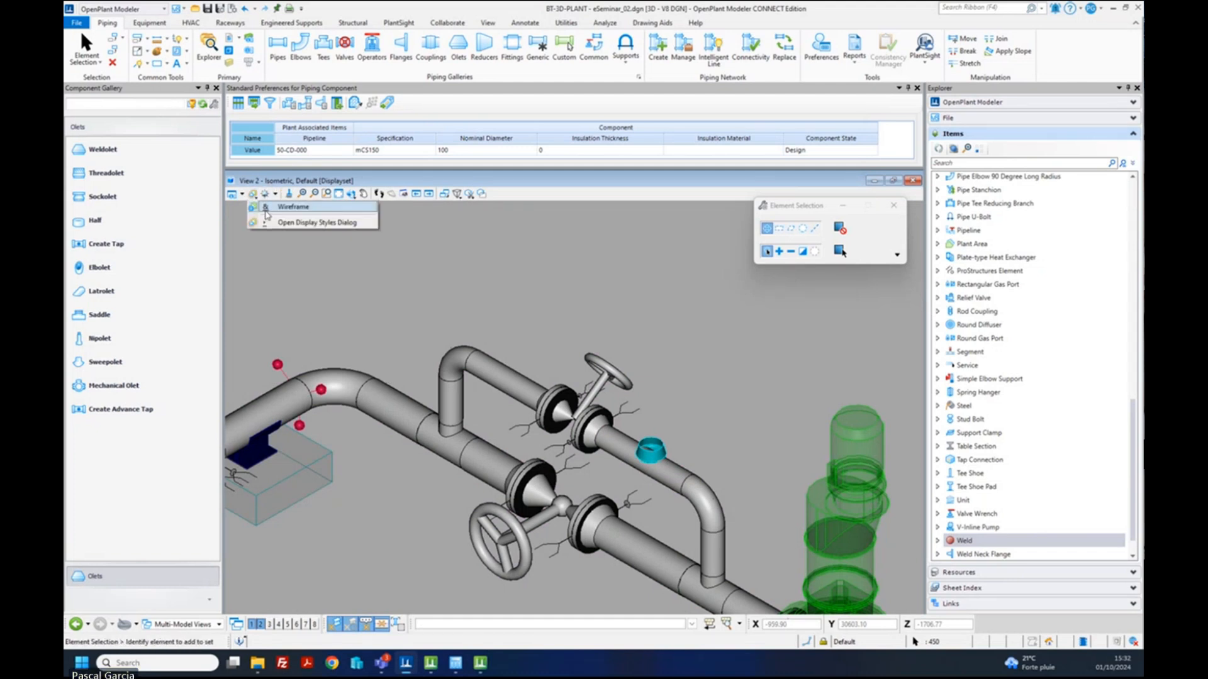
click(266, 212)
scroll(681, 484, up, 5)
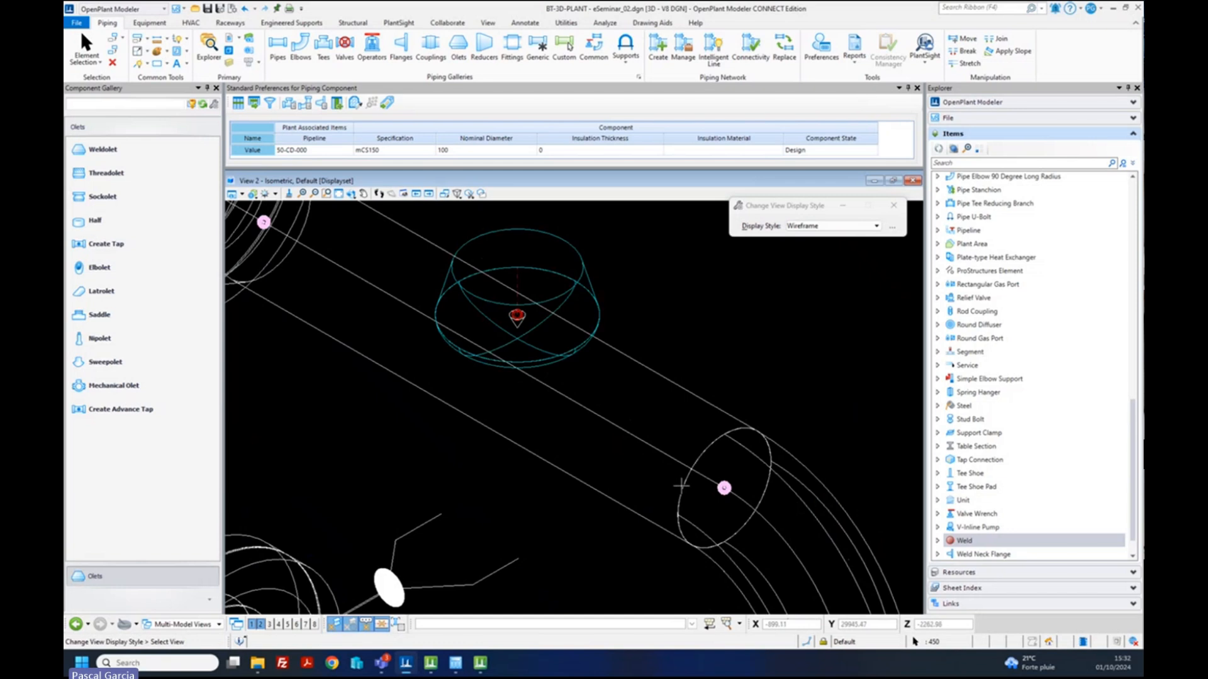
right_click(688, 252)
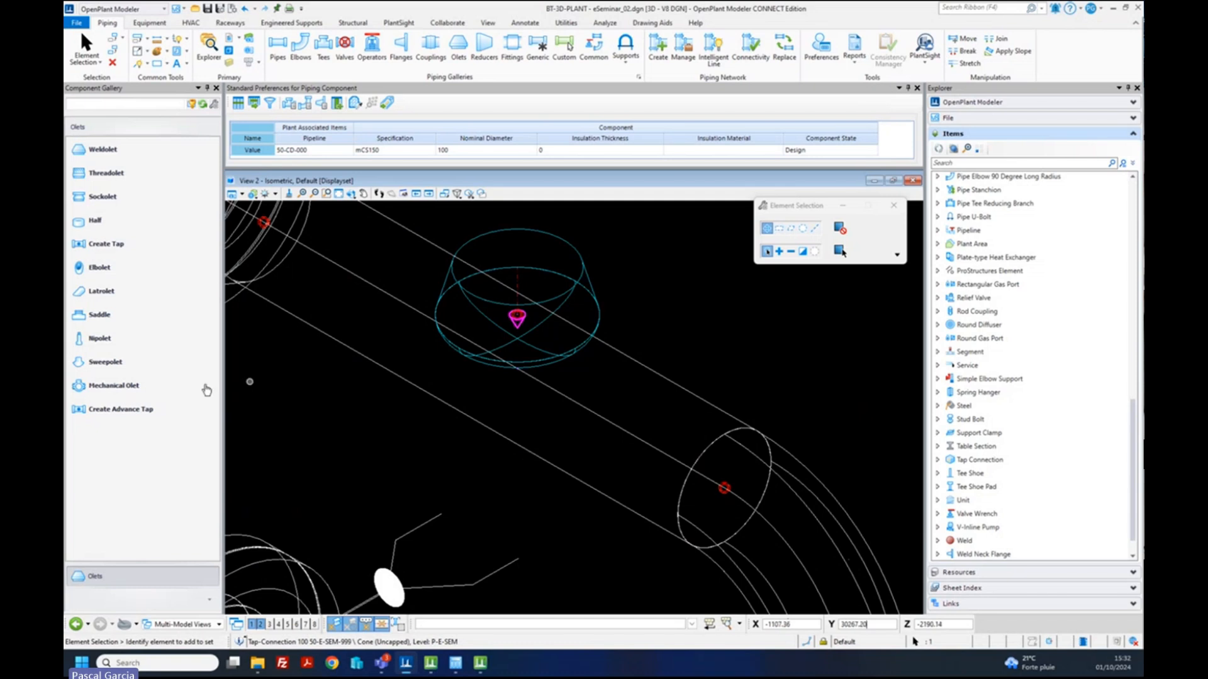
- Create an advance tap on the bypass elbow beside the weldolet and examine its connection point
click(105, 423)
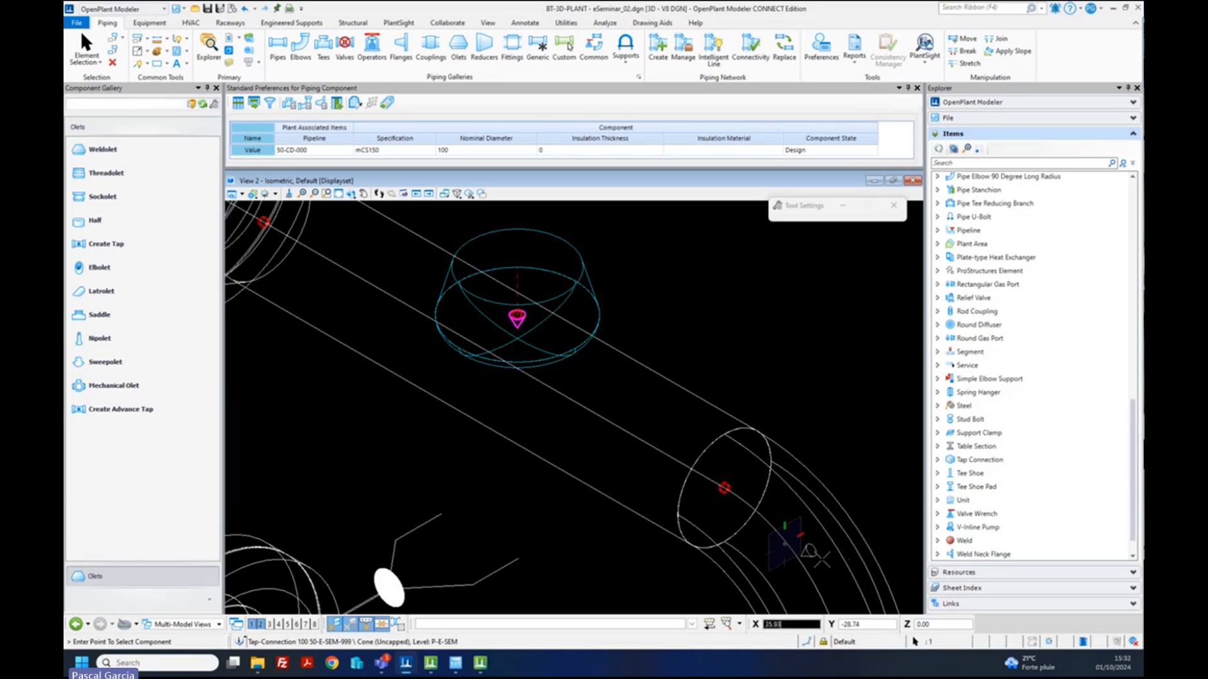
click(805, 532)
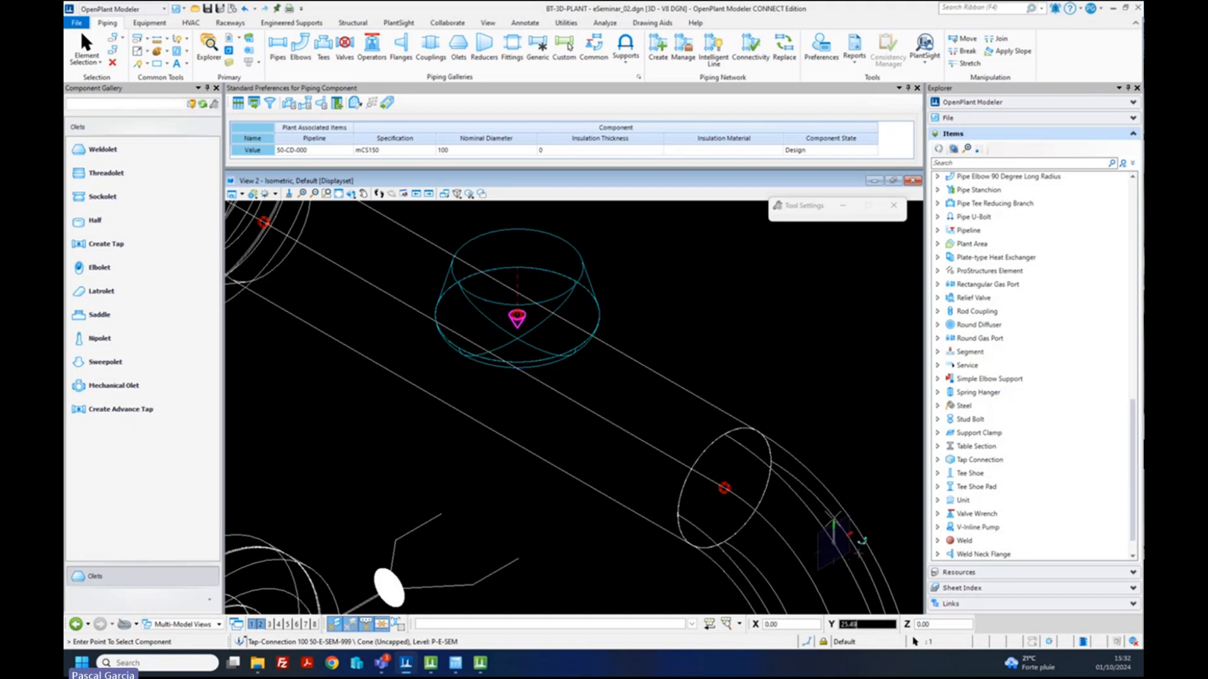
key(Escape)
scroll(504, 213, down, 5)
scroll(519, 213, up, 4)
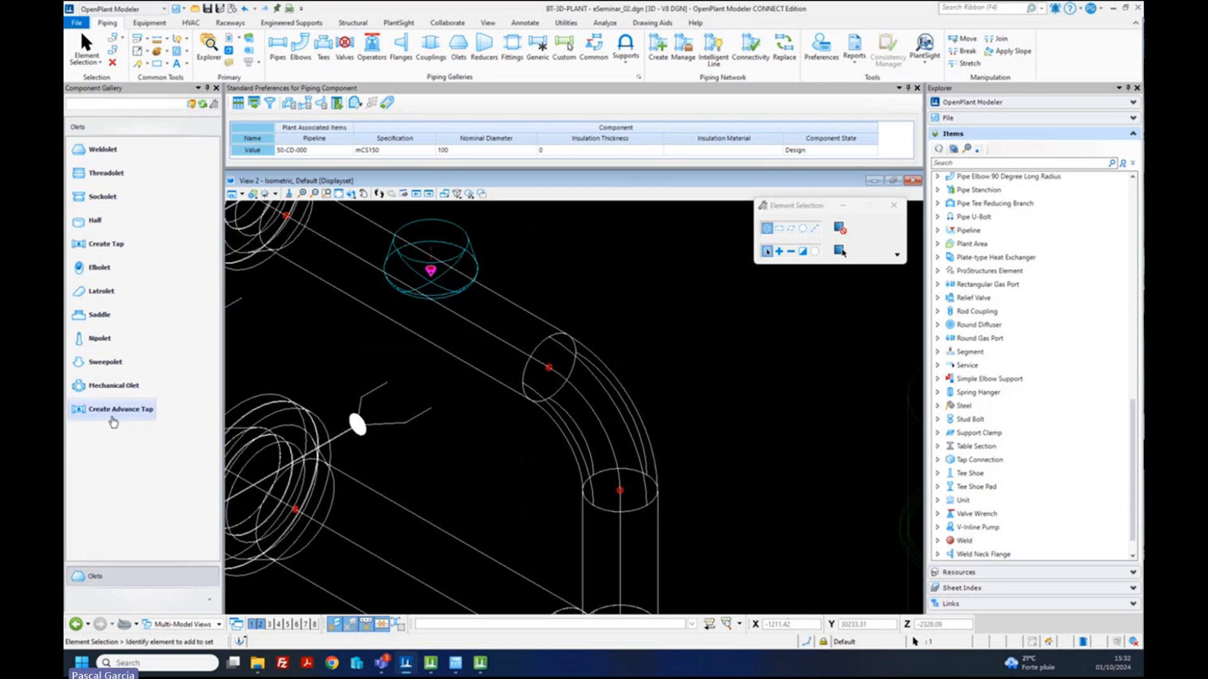
click(122, 411)
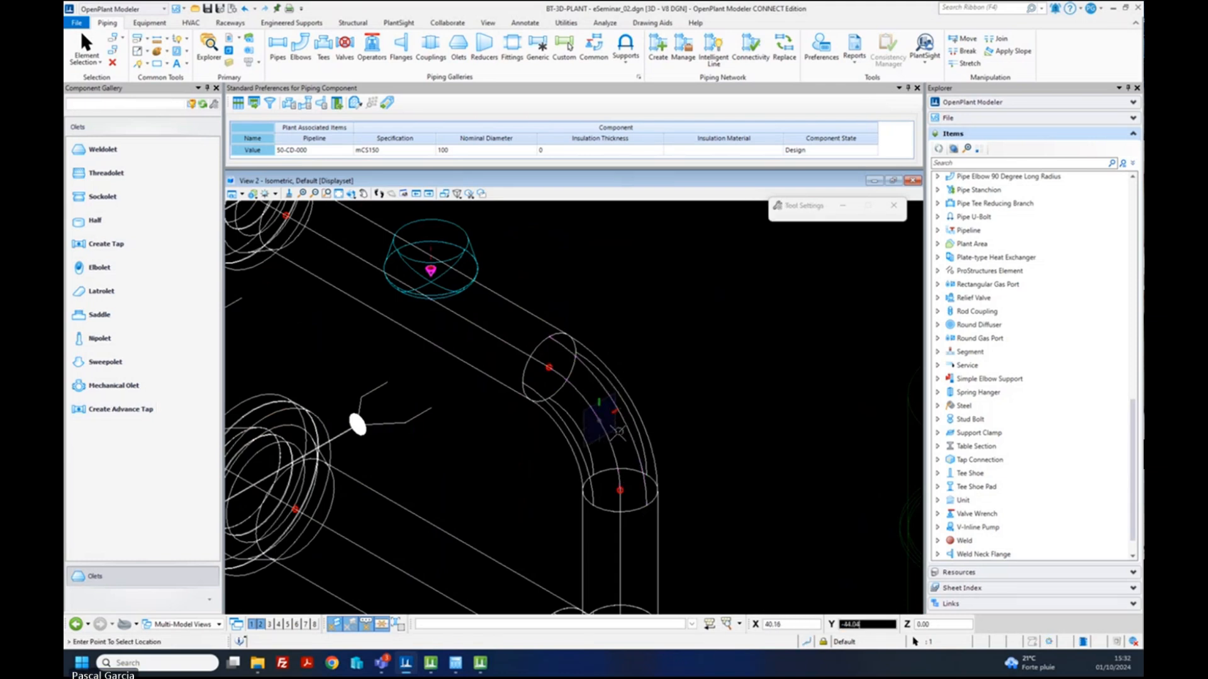
key(Escape)
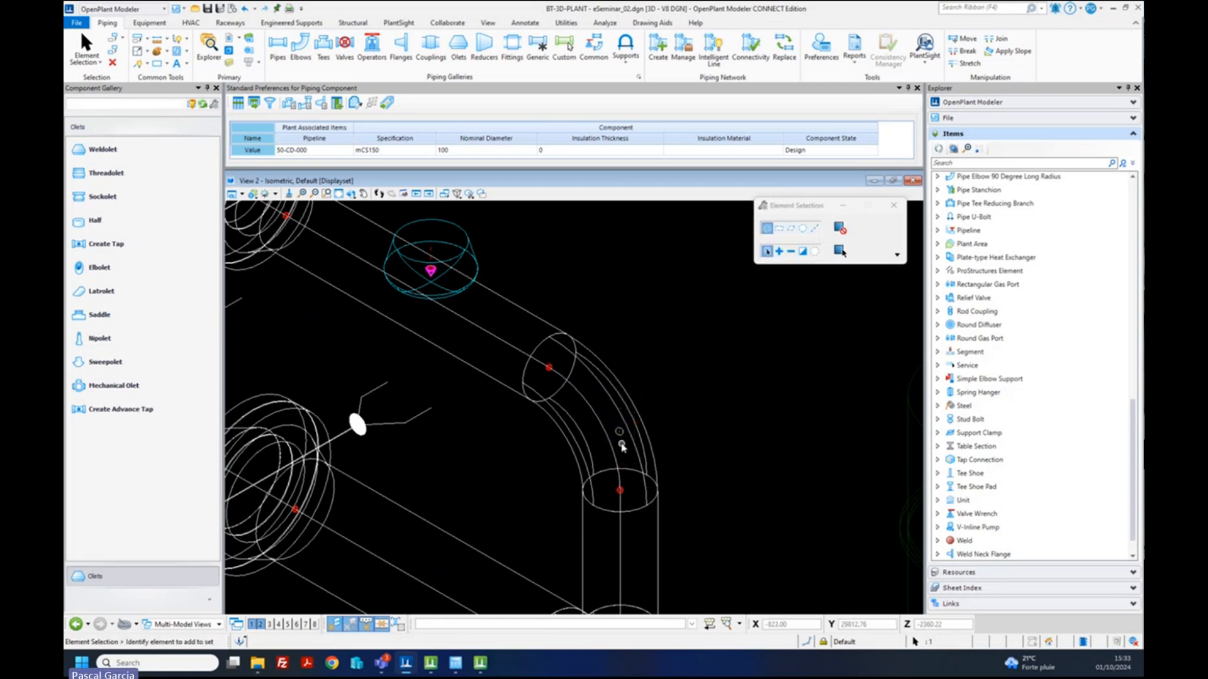
scroll(619, 441, up, 5)
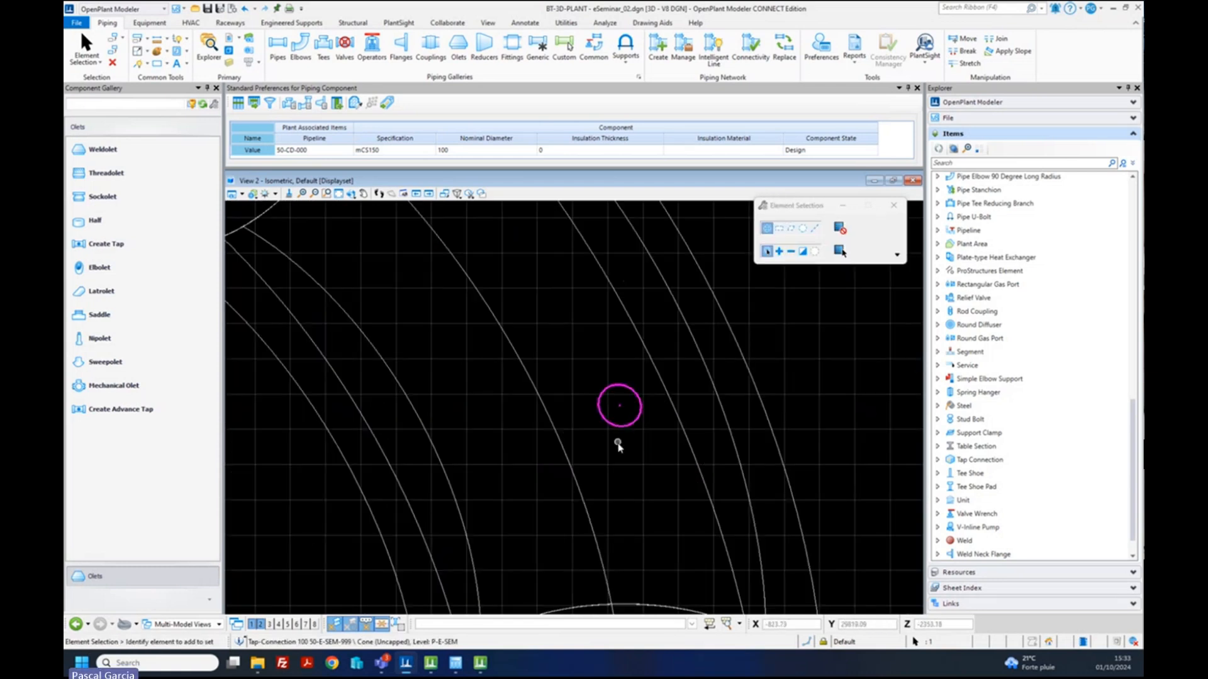
scroll(620, 429, up, 3)
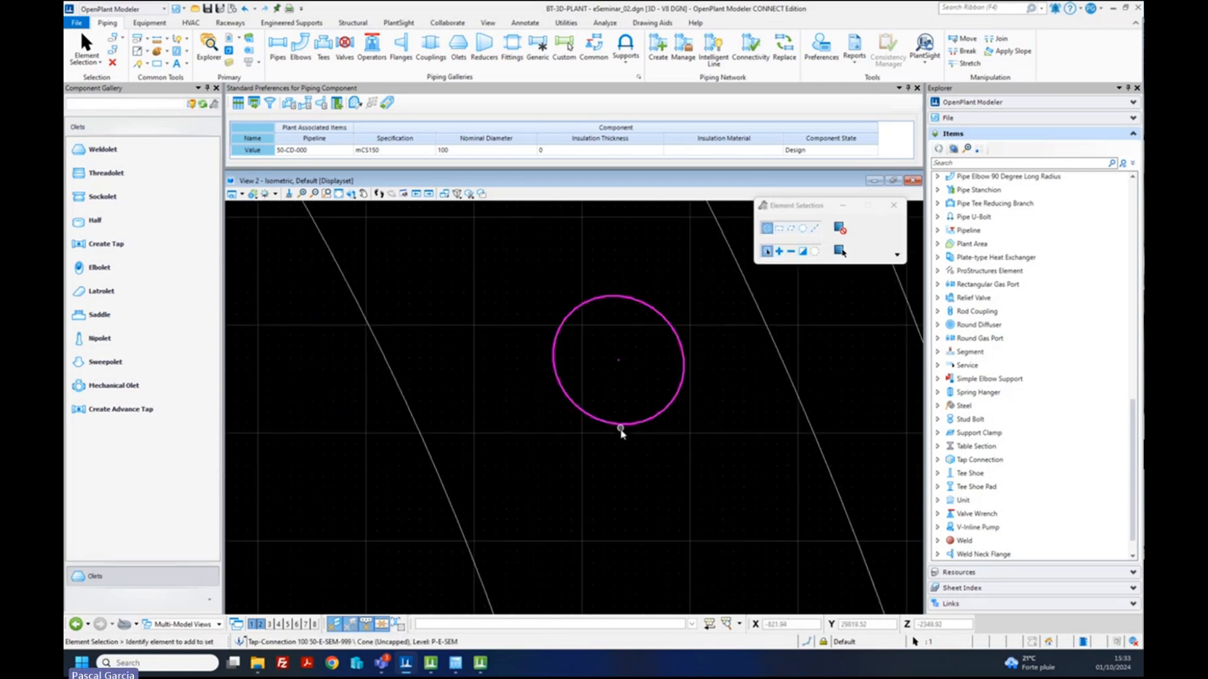
- Place a 100 mm pipe about 98 mm long, starting from the tap connection on the bypass elbow
scroll(621, 430, down, 5)
click(277, 49)
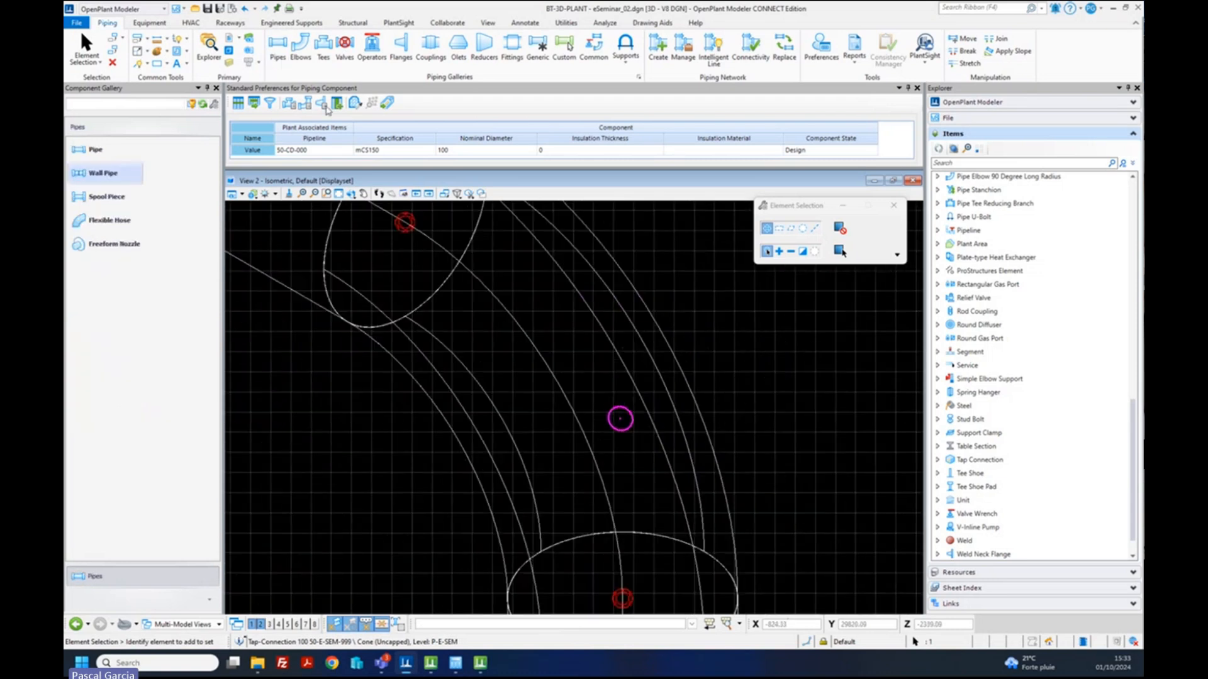
click(111, 152)
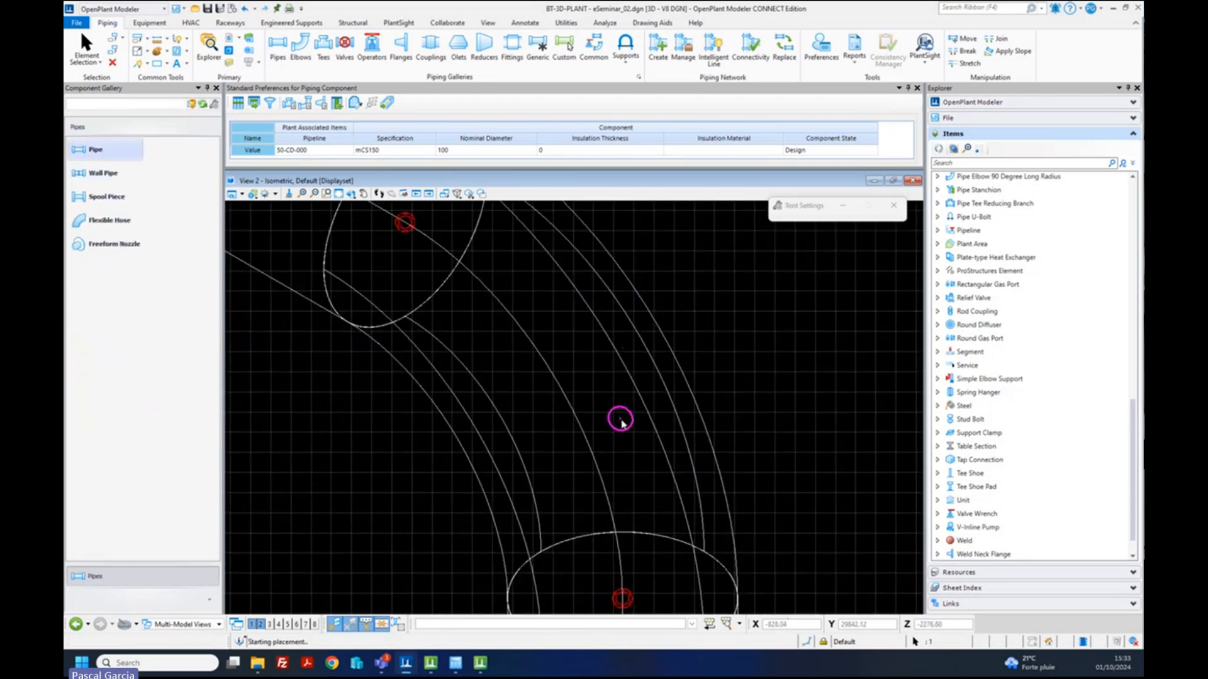
click(620, 419)
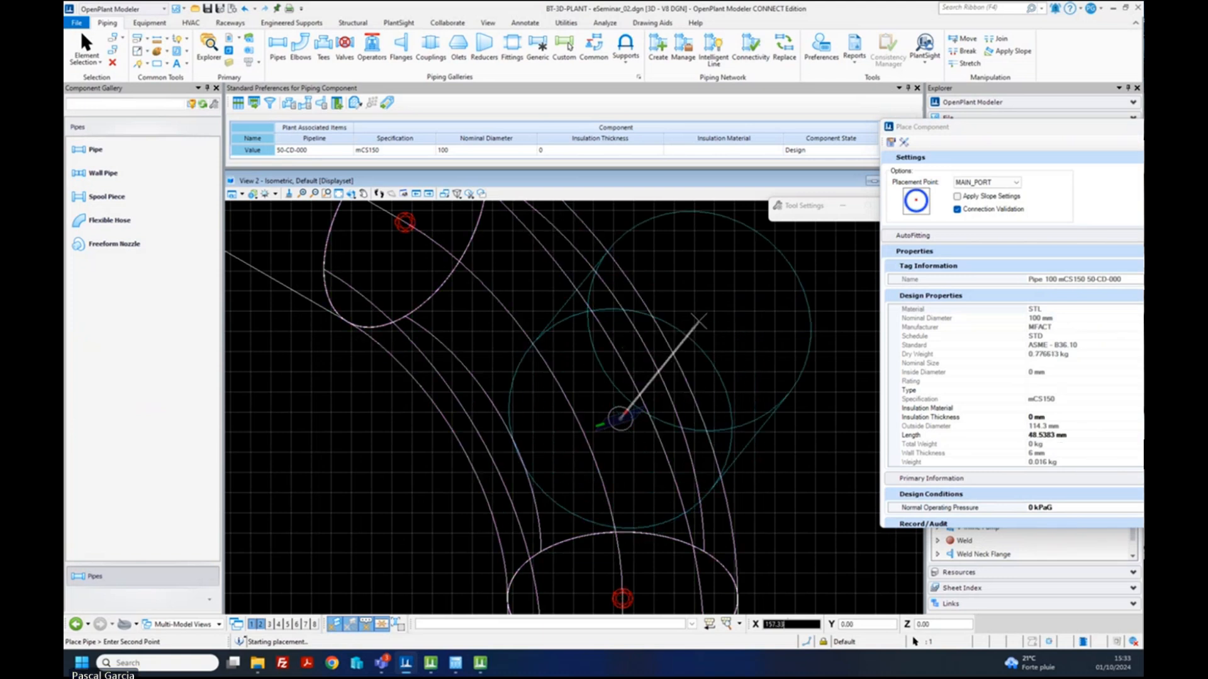
right_click(727, 318)
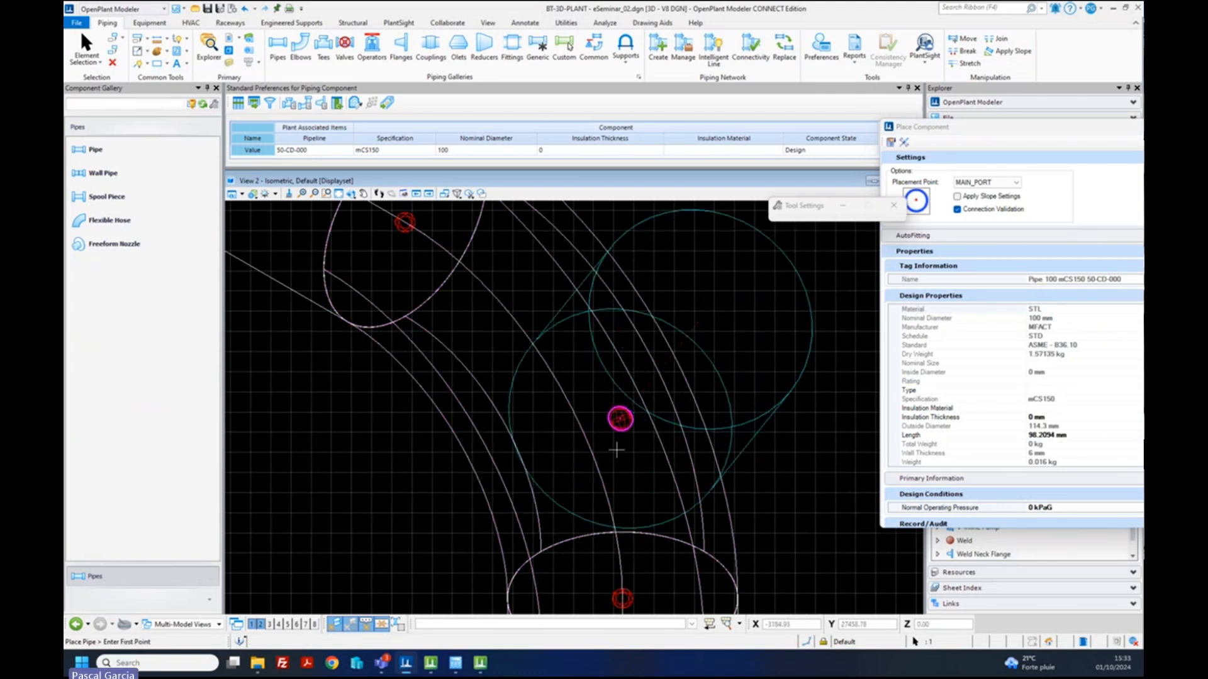
- Inspect the branch pipe by rotating the view dynamically, and undo the pipe and the tap on the elbow
scroll(616, 449, up, 1)
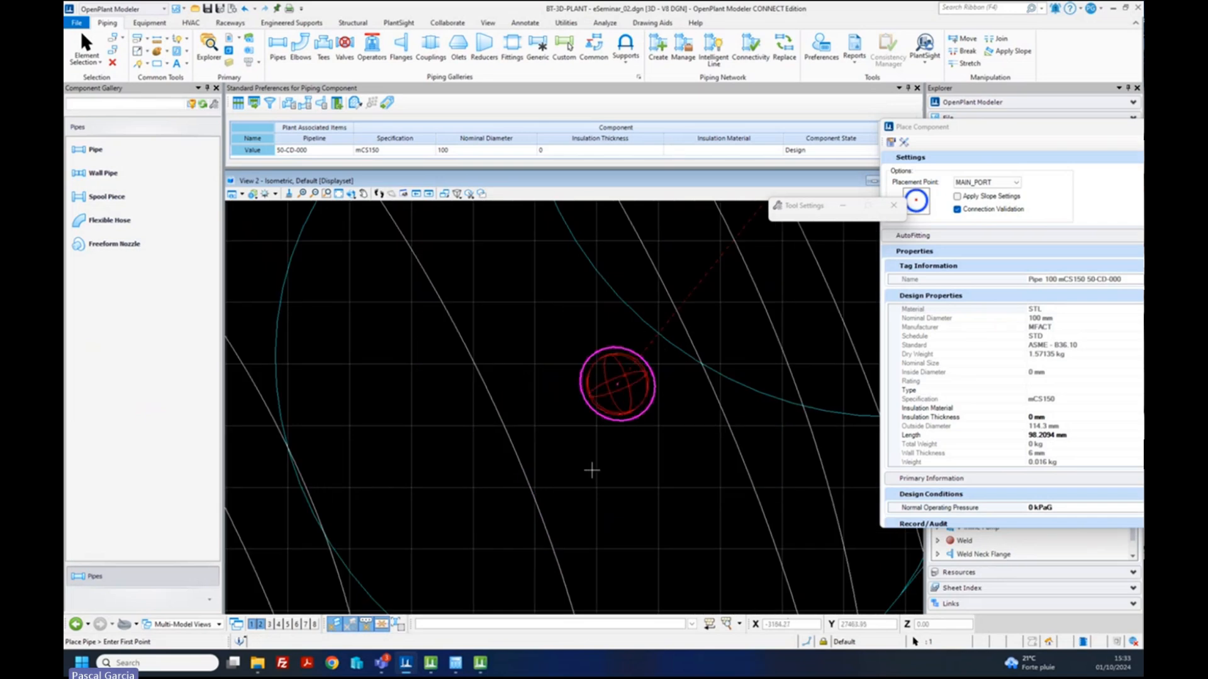
scroll(602, 446, up, 1)
scroll(602, 445, down, 3)
click(351, 193)
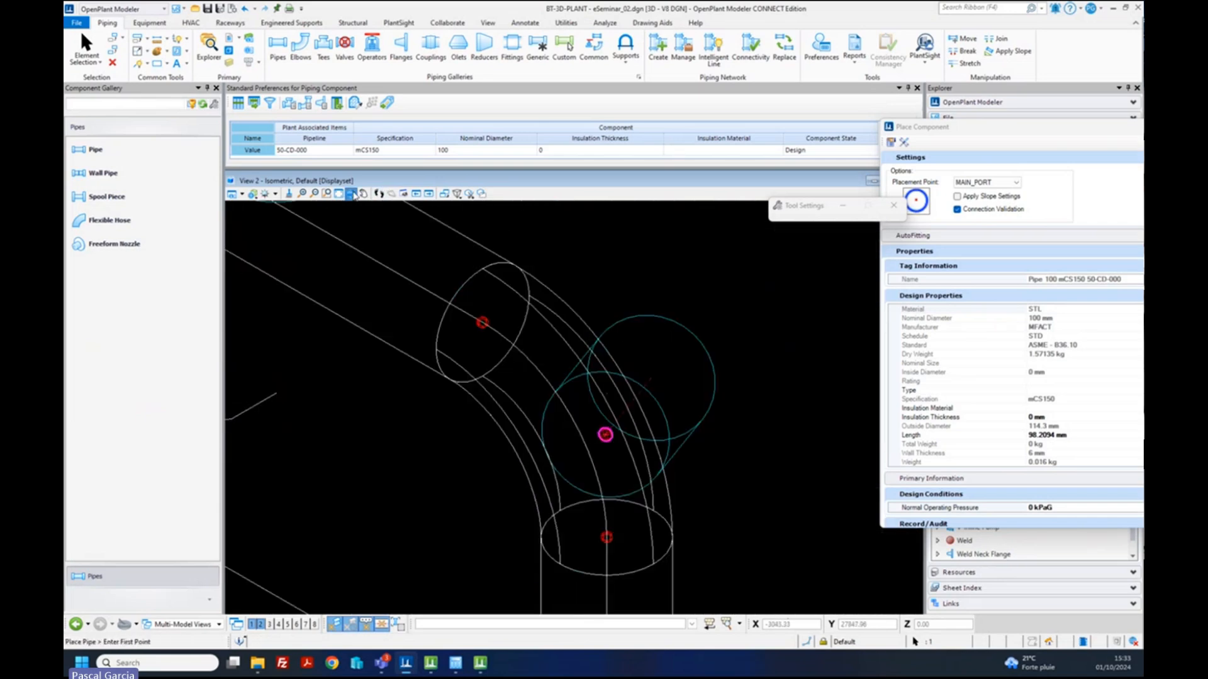
click(531, 464)
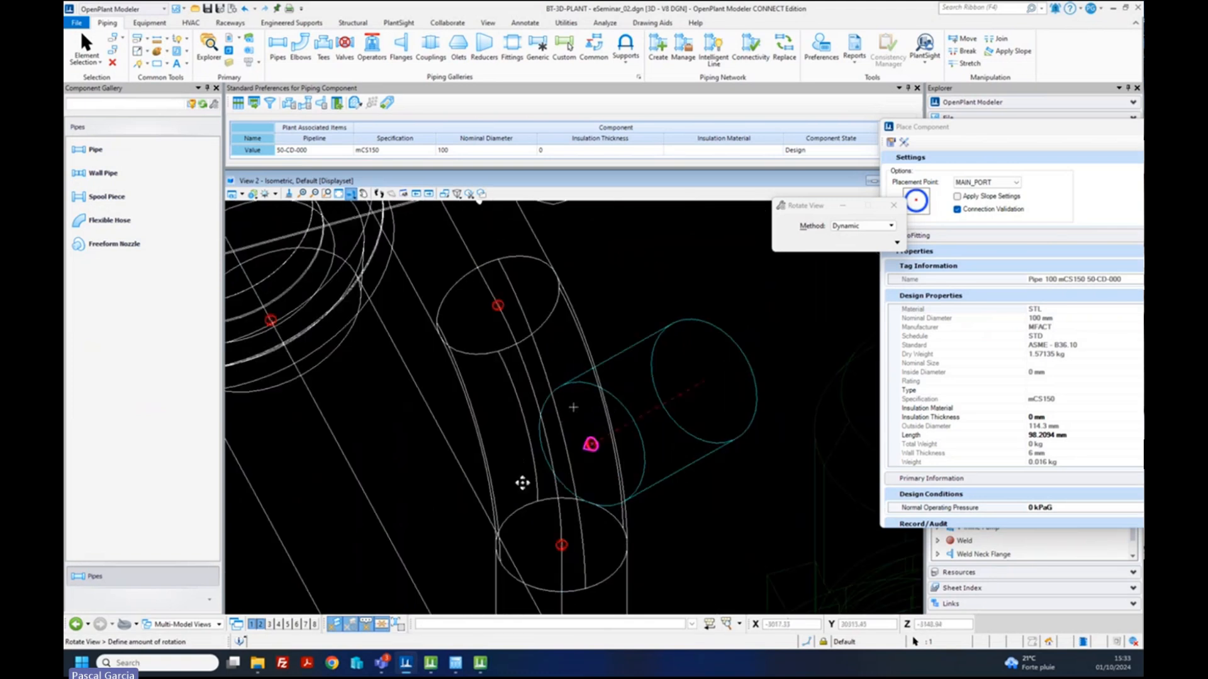
click(509, 323)
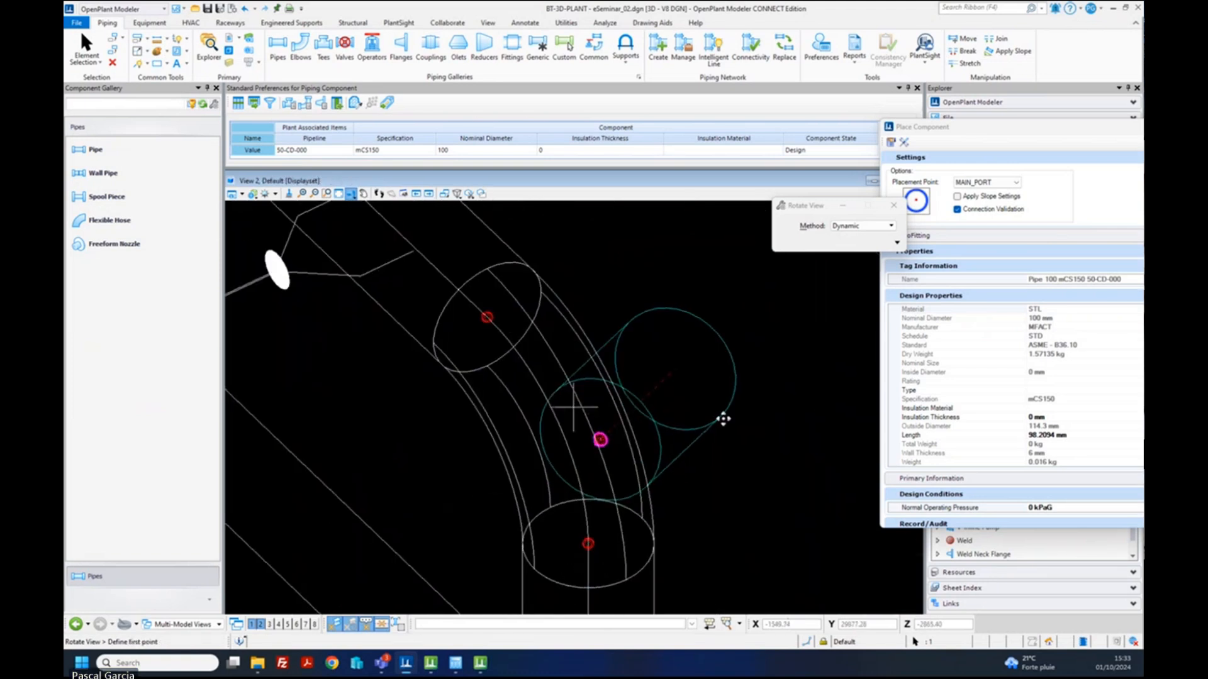
scroll(730, 331, down, 2)
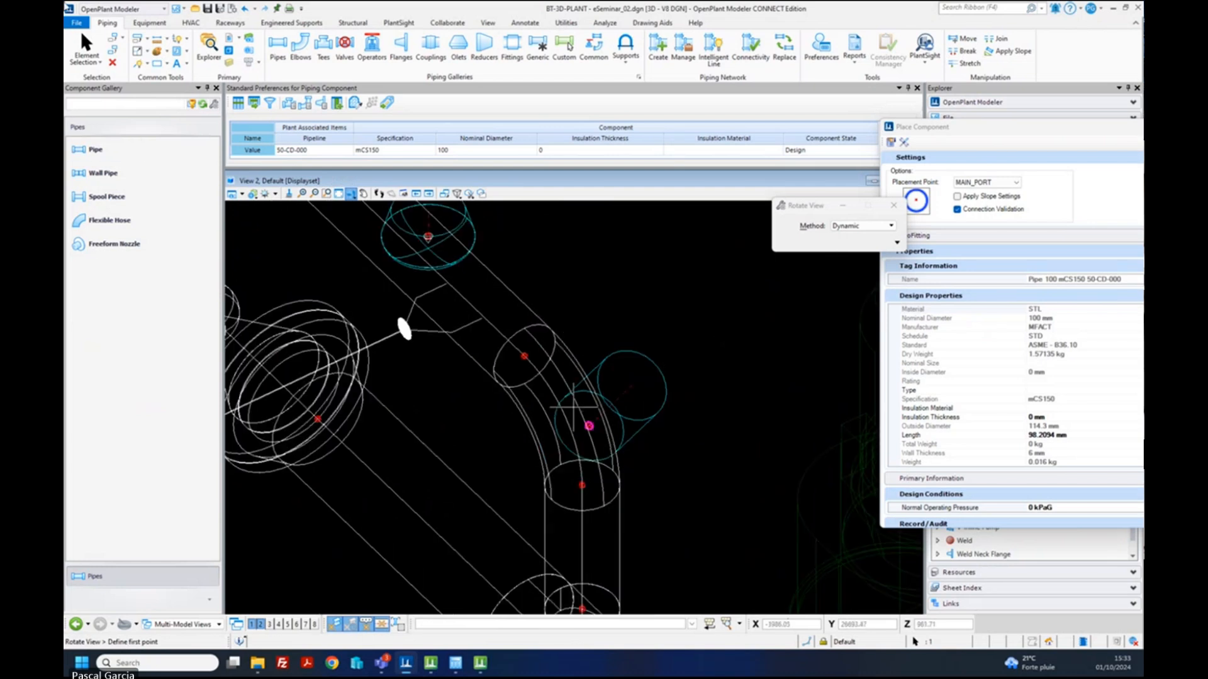
click(244, 11)
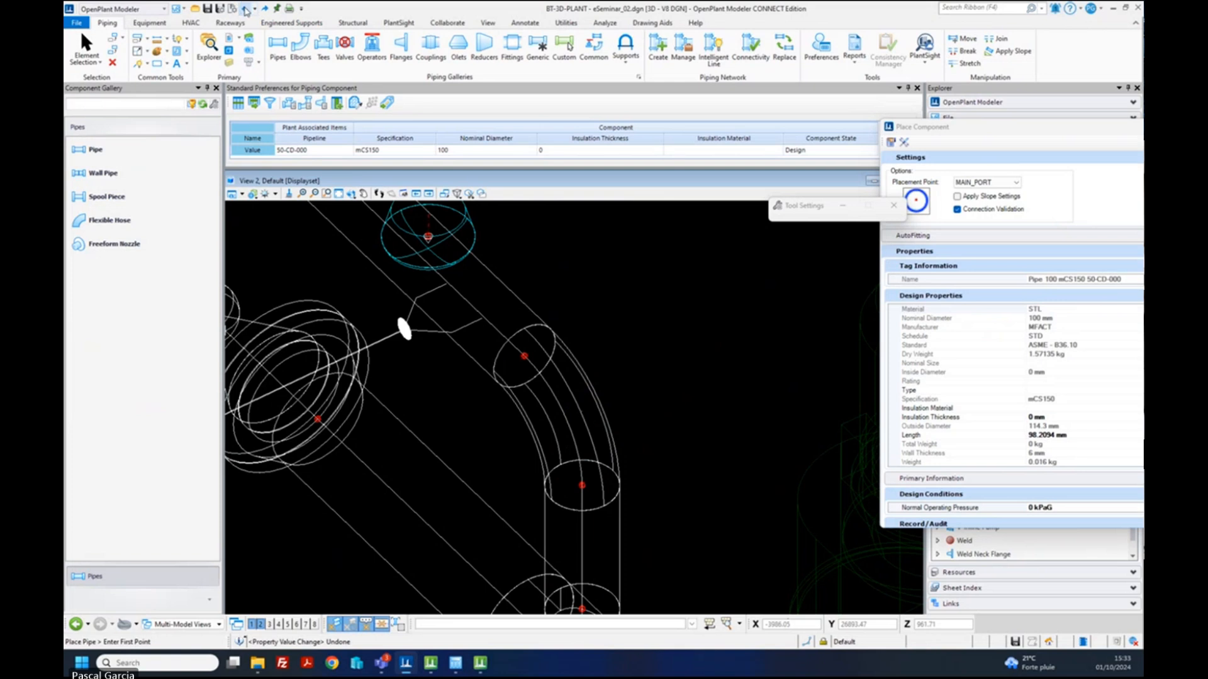
- Rotate the view dynamically to examine the whole valve bypass and its adjoining pipeline
scroll(543, 291, down, 2)
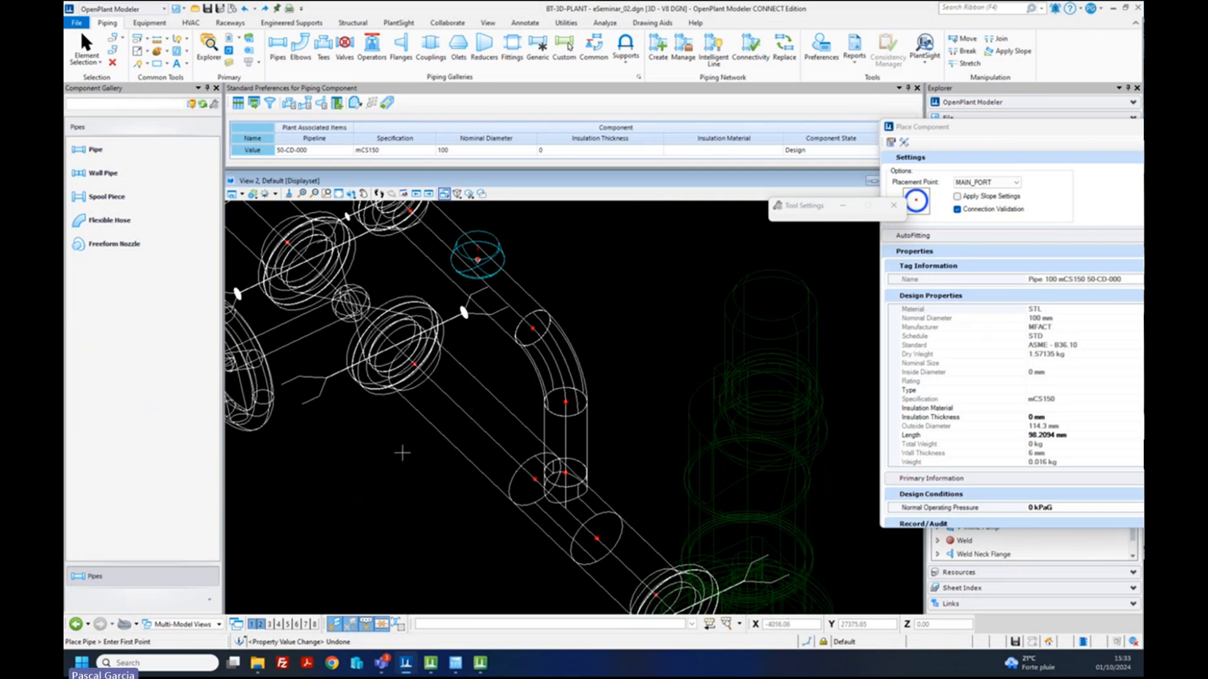
scroll(403, 453, down, 3)
click(350, 194)
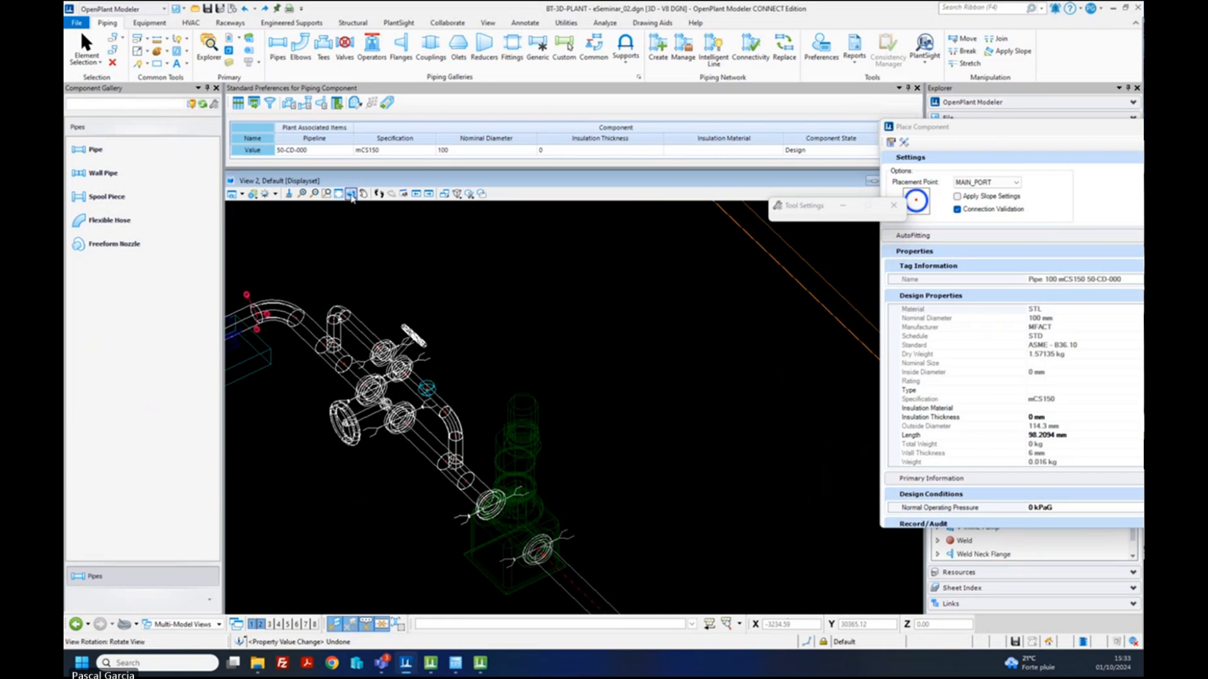
click(573, 407)
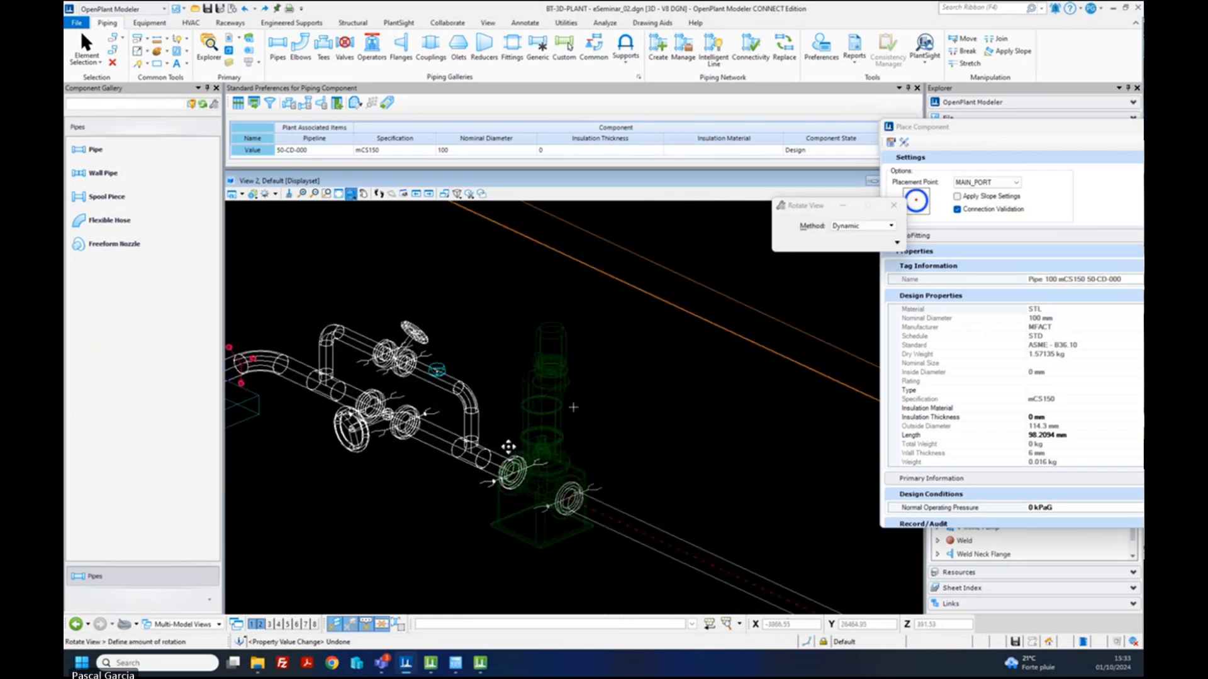
click(452, 451)
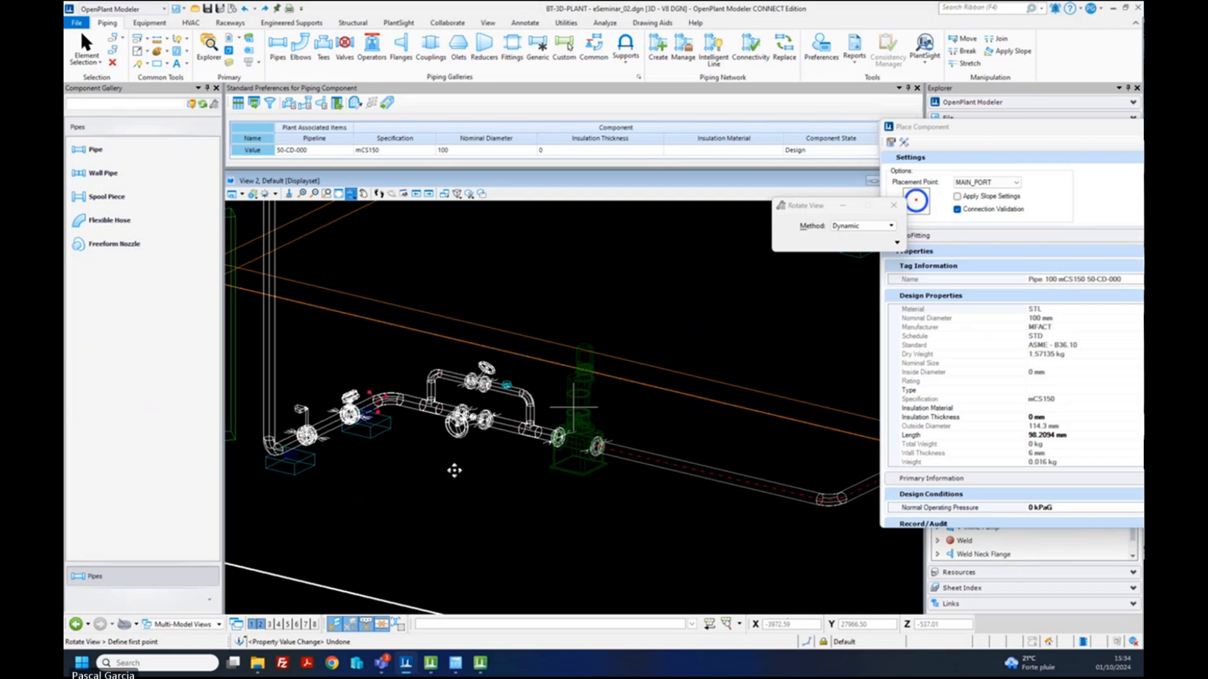
right_click(655, 417)
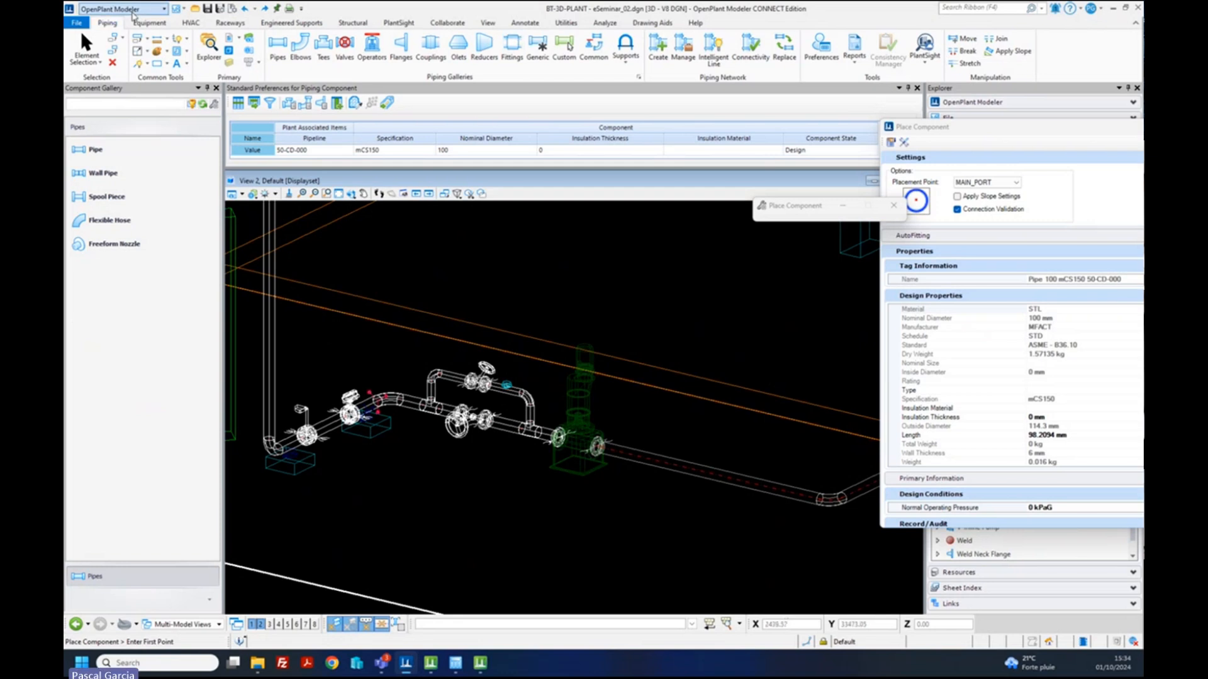
- Switch to the Modeling workflow to view its surface tools, and return to the OpenPlant Modeler workflow
click(116, 9)
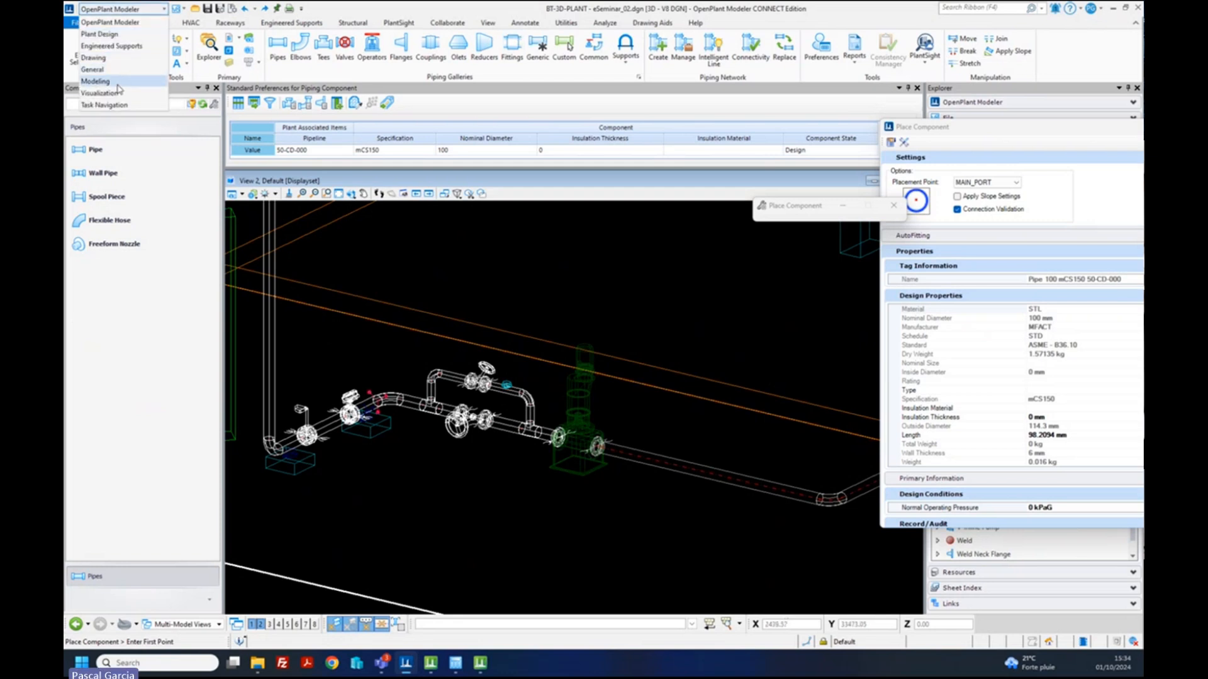
click(119, 81)
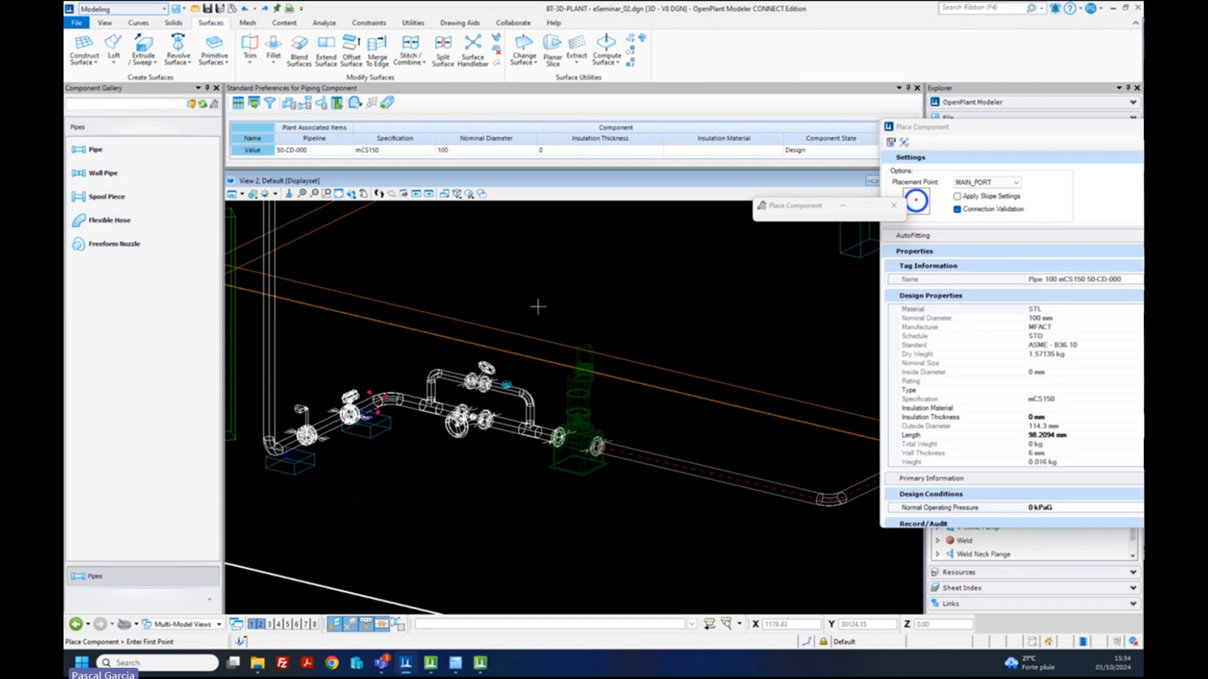
click(122, 12)
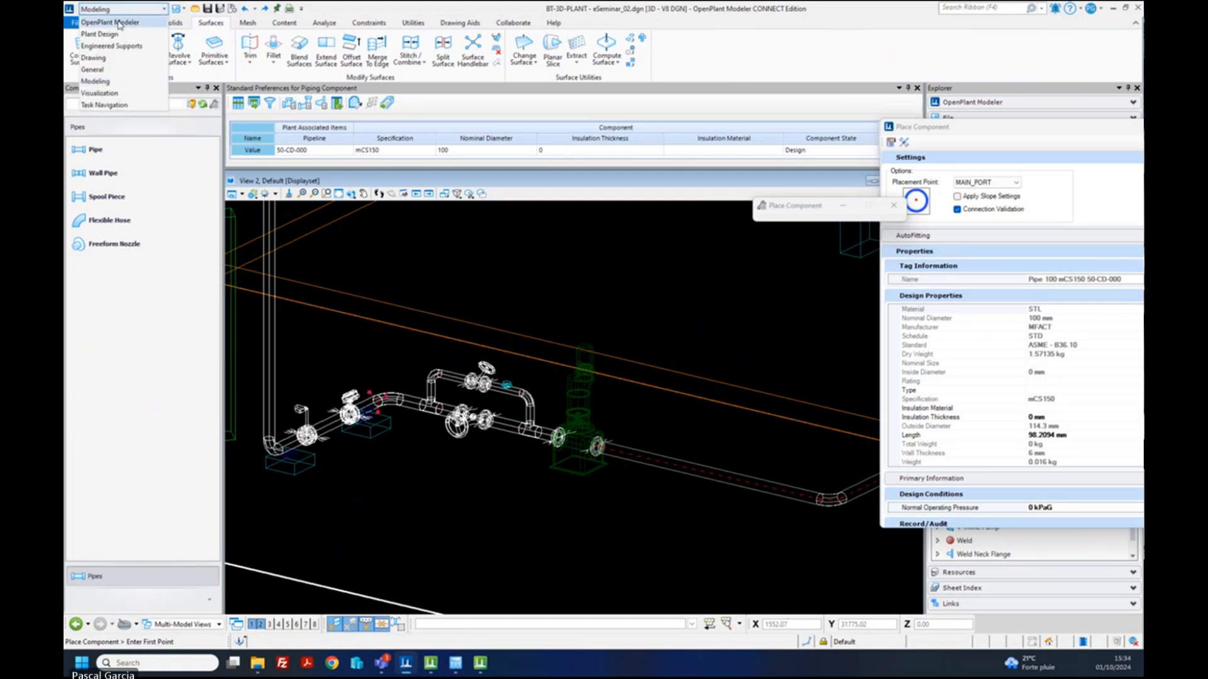
click(113, 22)
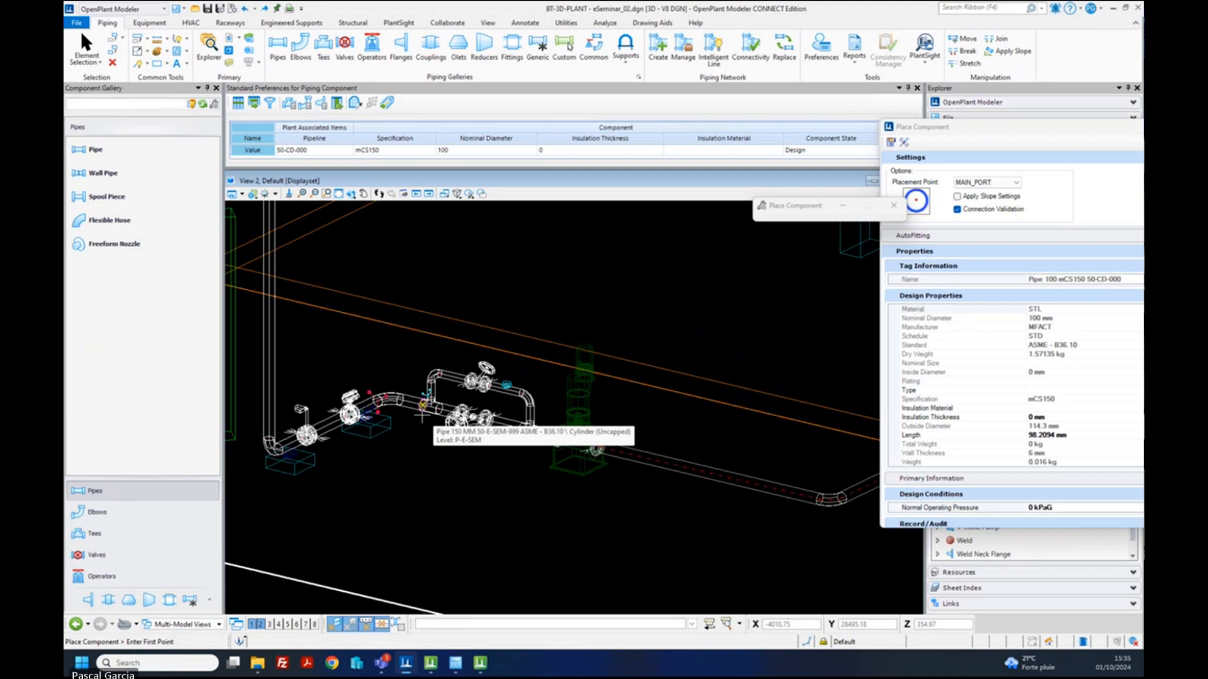
- Leave pipe placement and examine the gasket and stud bolt graphics on the valve nearest the vertical pipe
scroll(305, 440, up, 5)
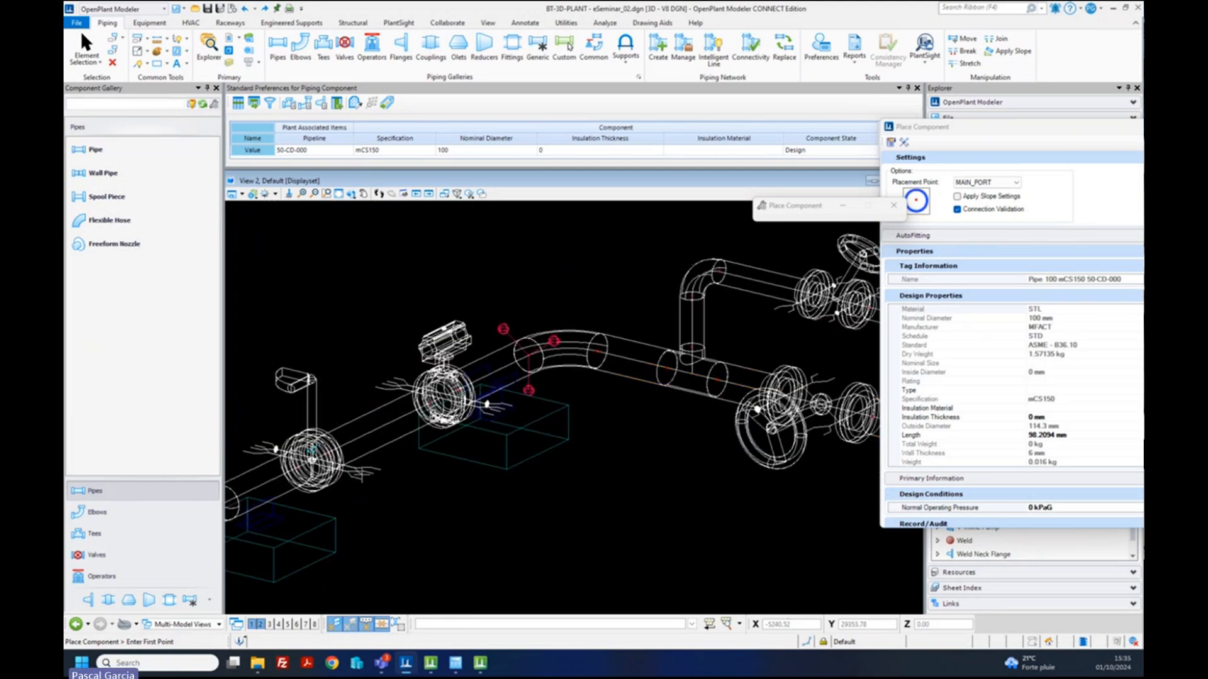
right_click(381, 493)
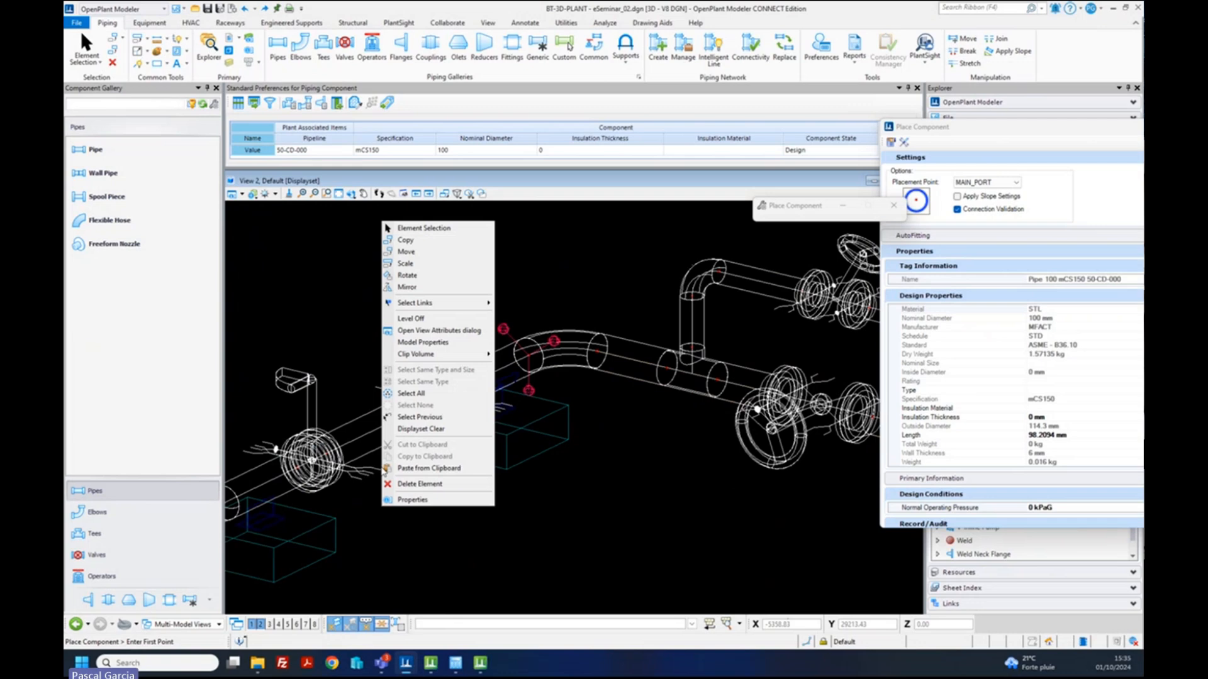
click(438, 230)
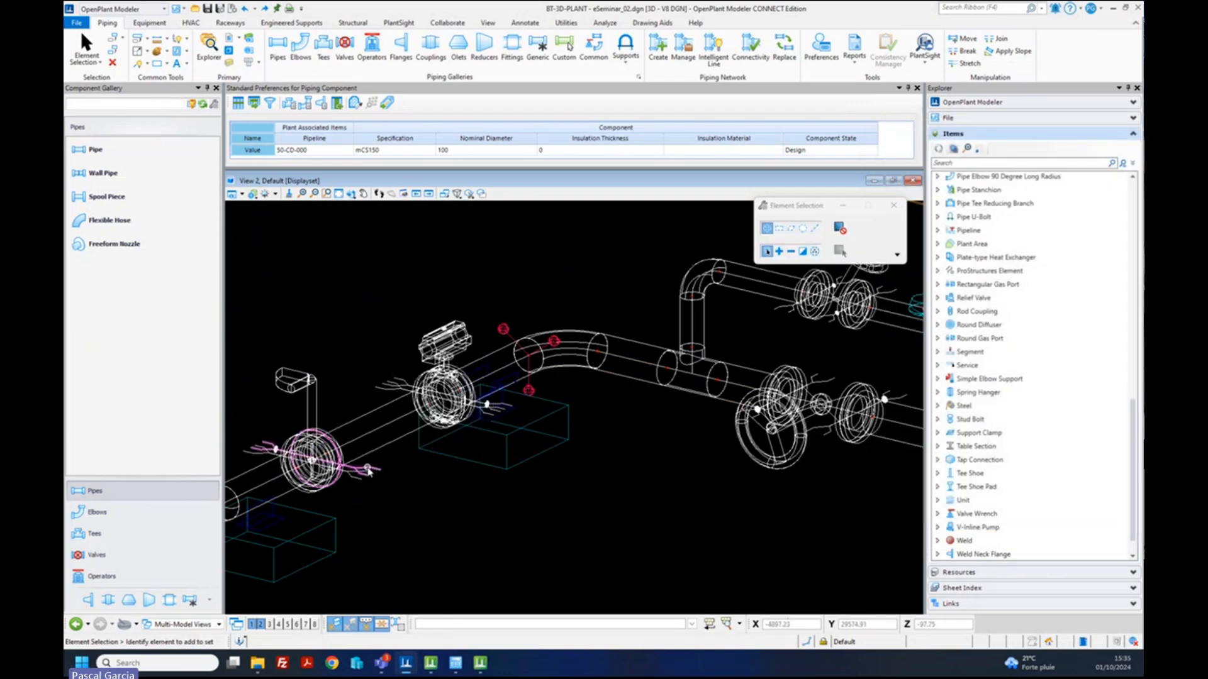
scroll(361, 472, up, 5)
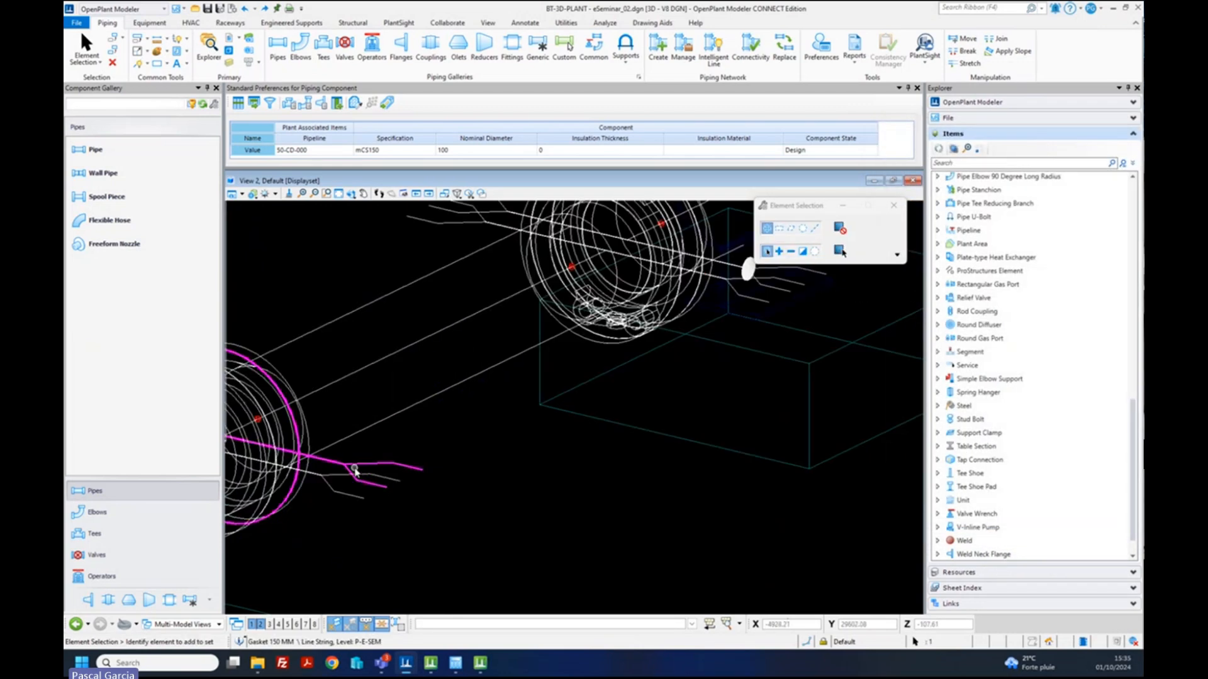
scroll(340, 463, up, 3)
scroll(331, 443, down, 3)
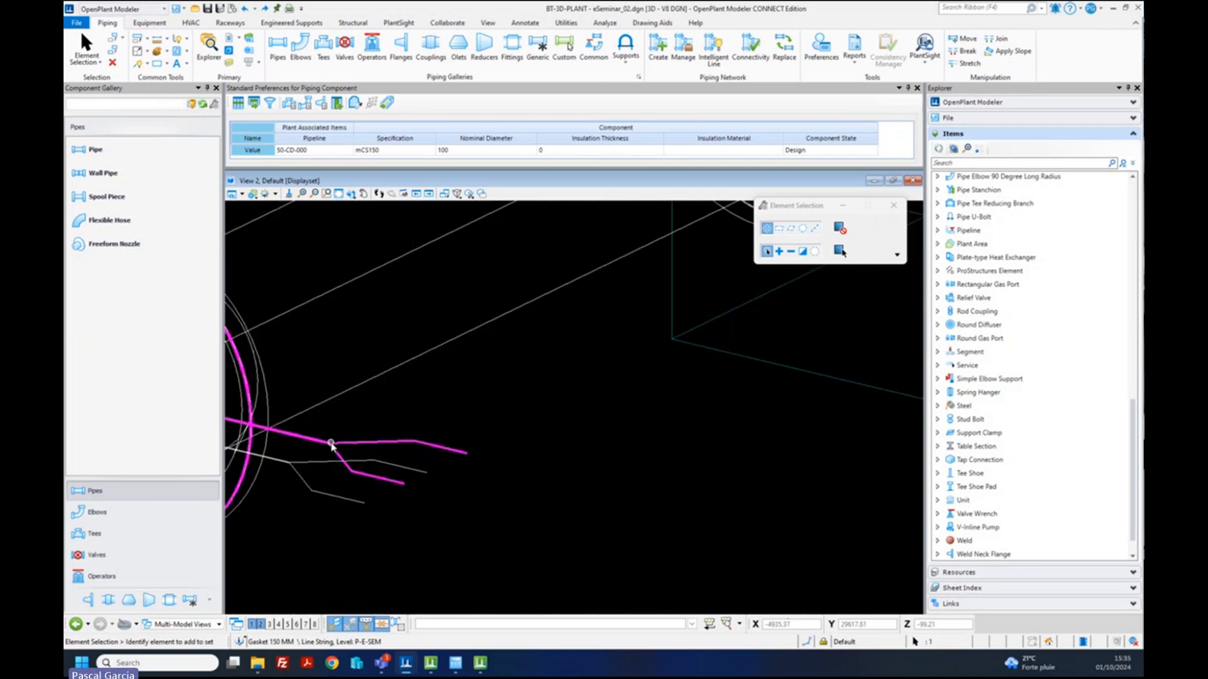
scroll(332, 444, down, 2)
scroll(333, 456, down, 3)
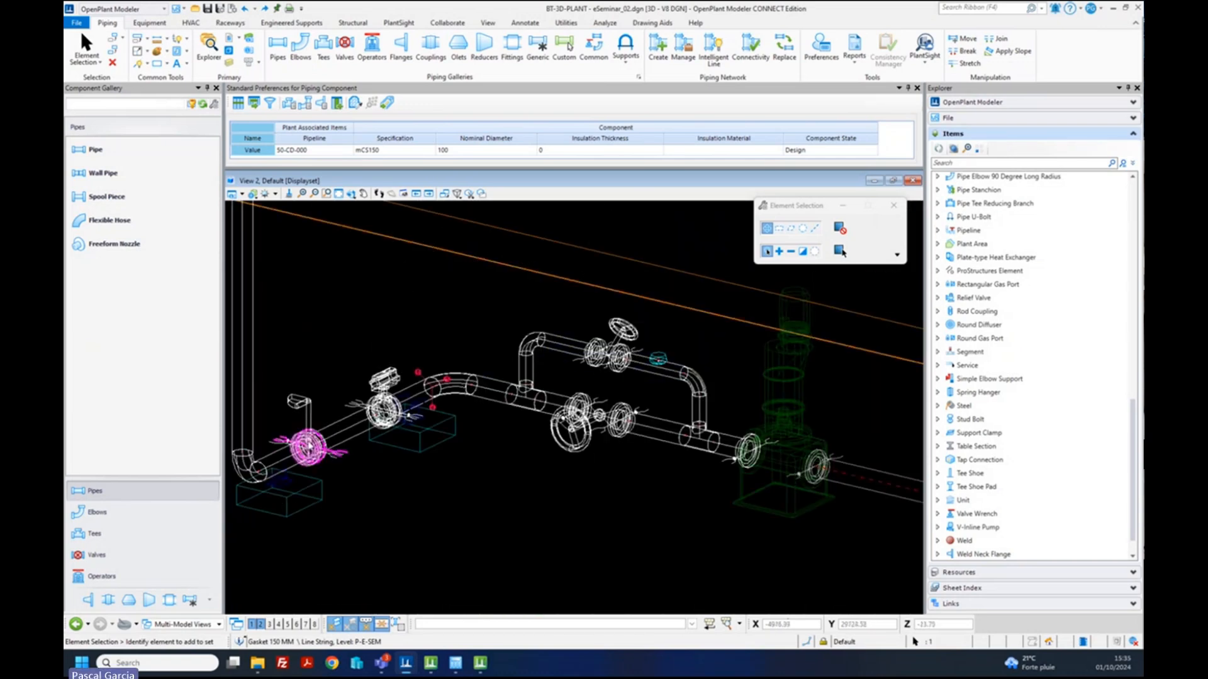
scroll(318, 421, up, 6)
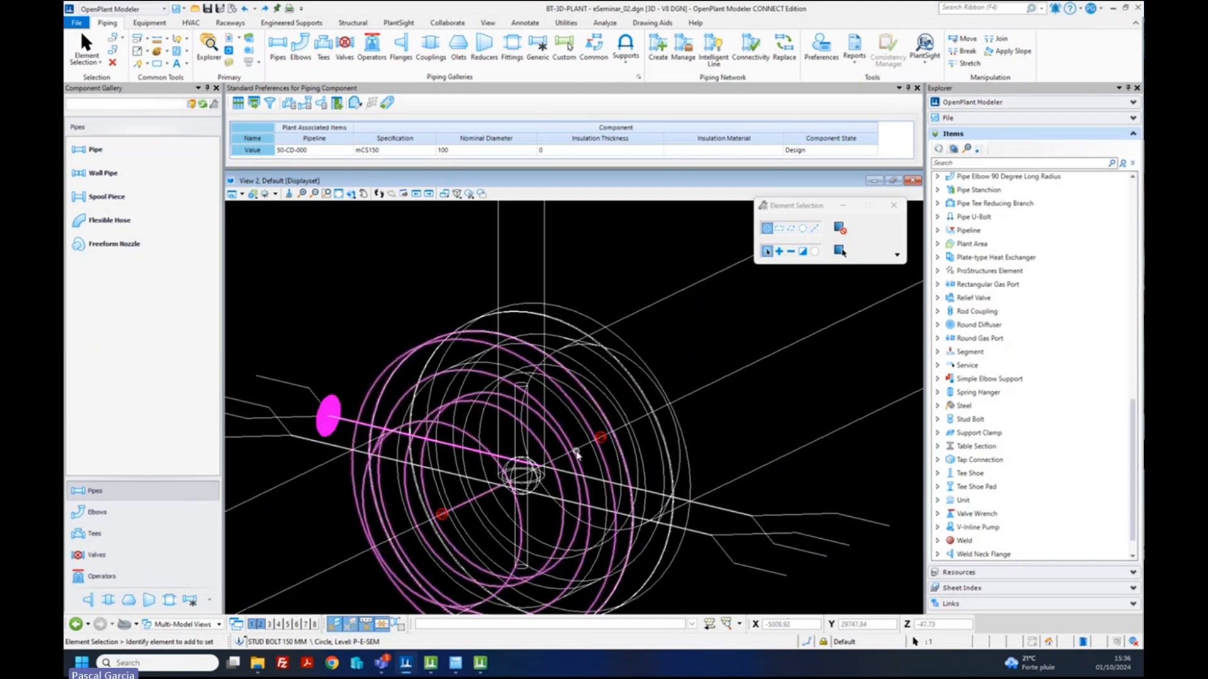
- Turn off the display of Constructions in View 2 and examine the valves and elbows along the pipeline
click(243, 194)
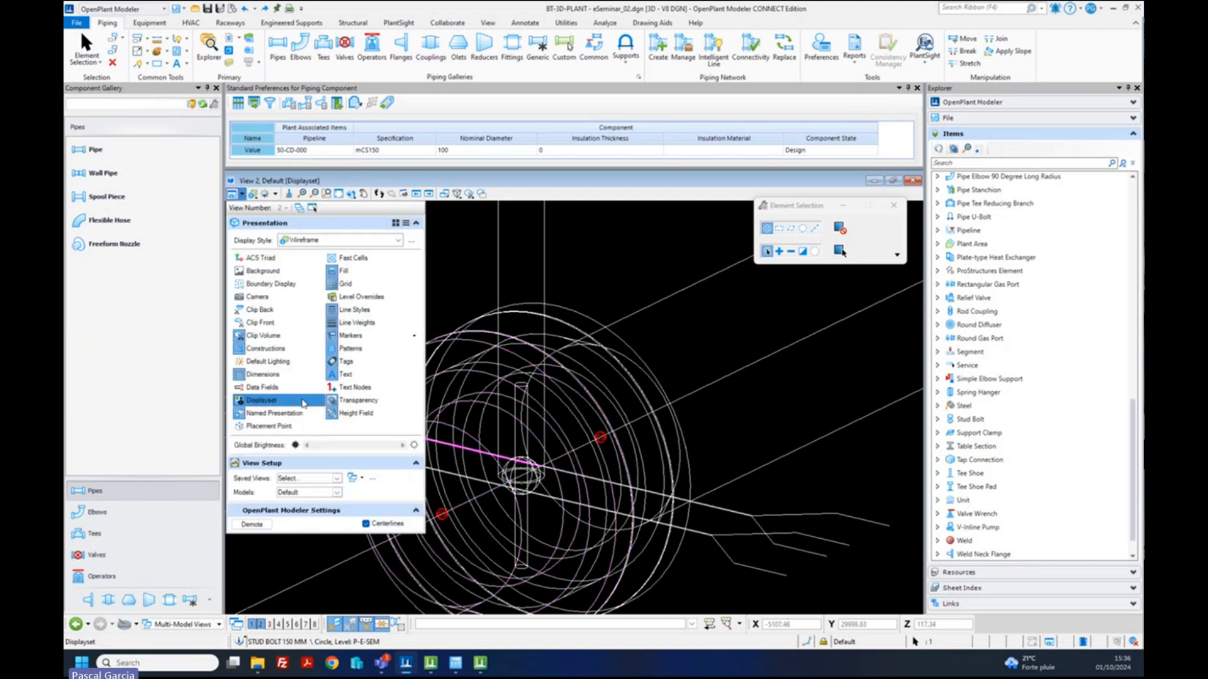
click(278, 352)
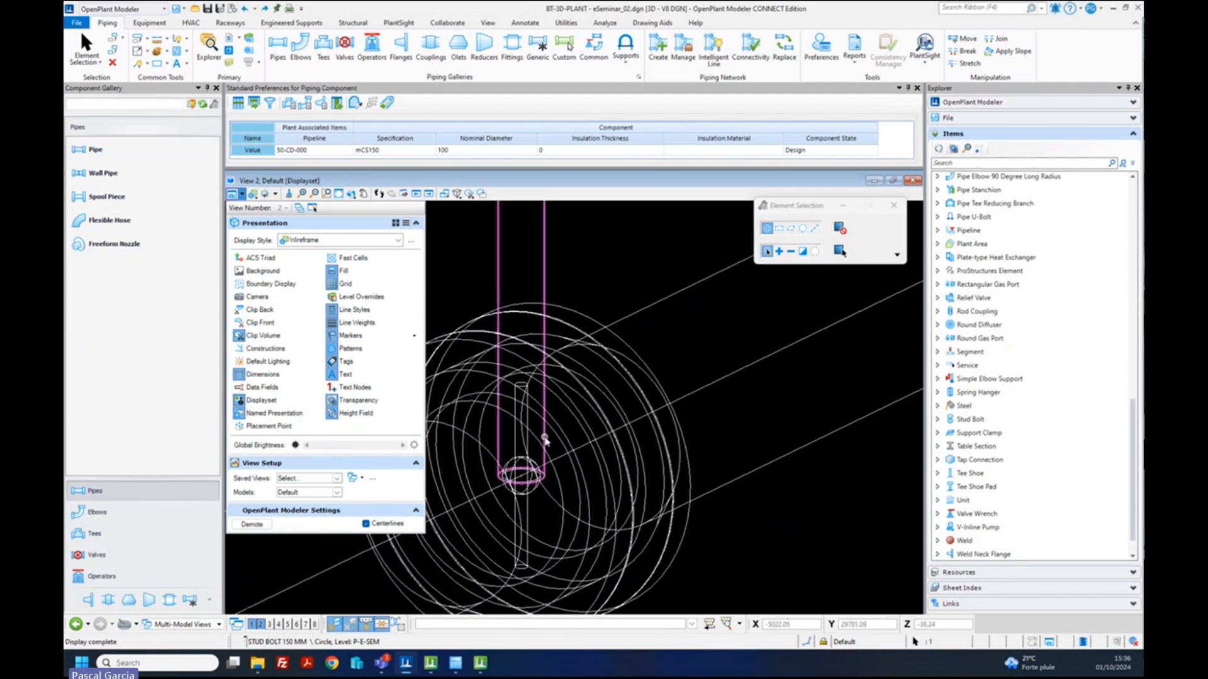
scroll(545, 440, down, 6)
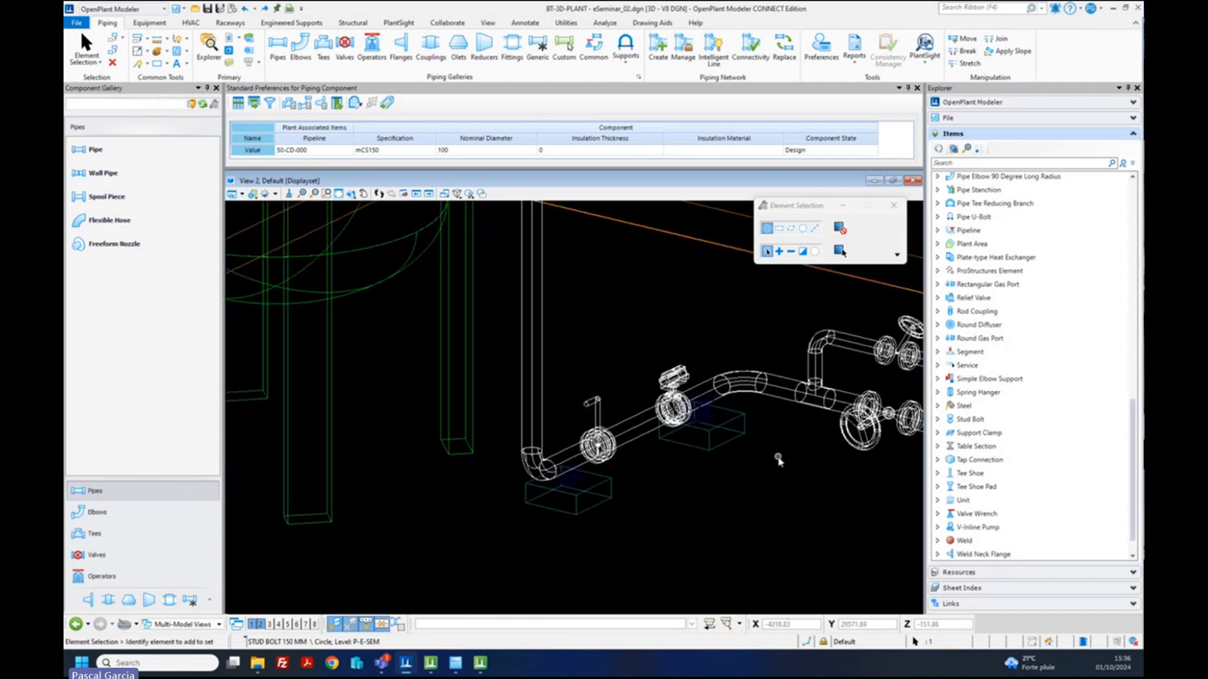
scroll(779, 461, up, 2)
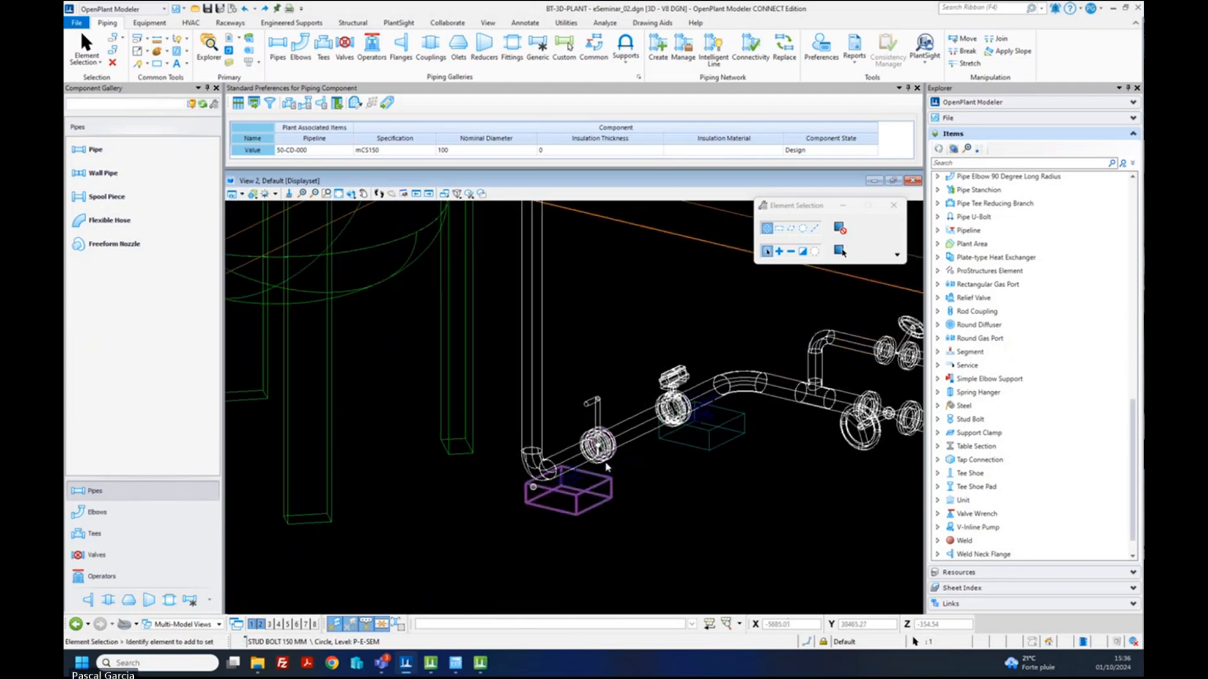
scroll(619, 459, up, 2)
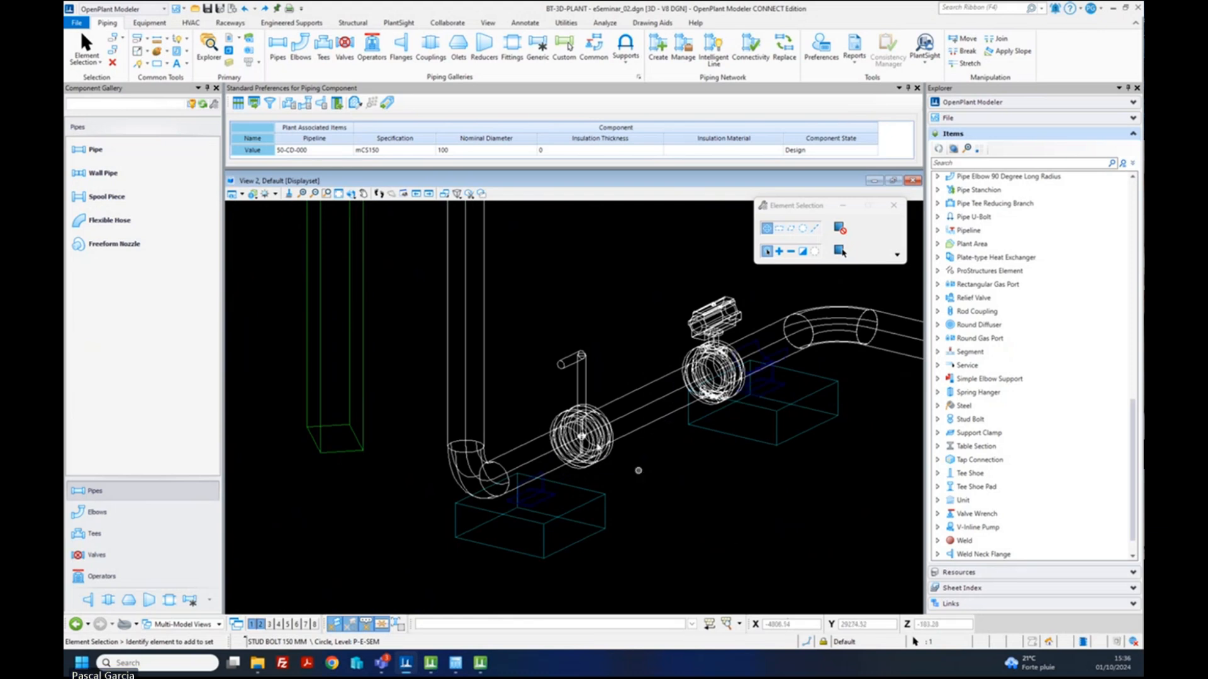
- Turn the display of Constructions back on in View 2 and clear the element selection
click(241, 195)
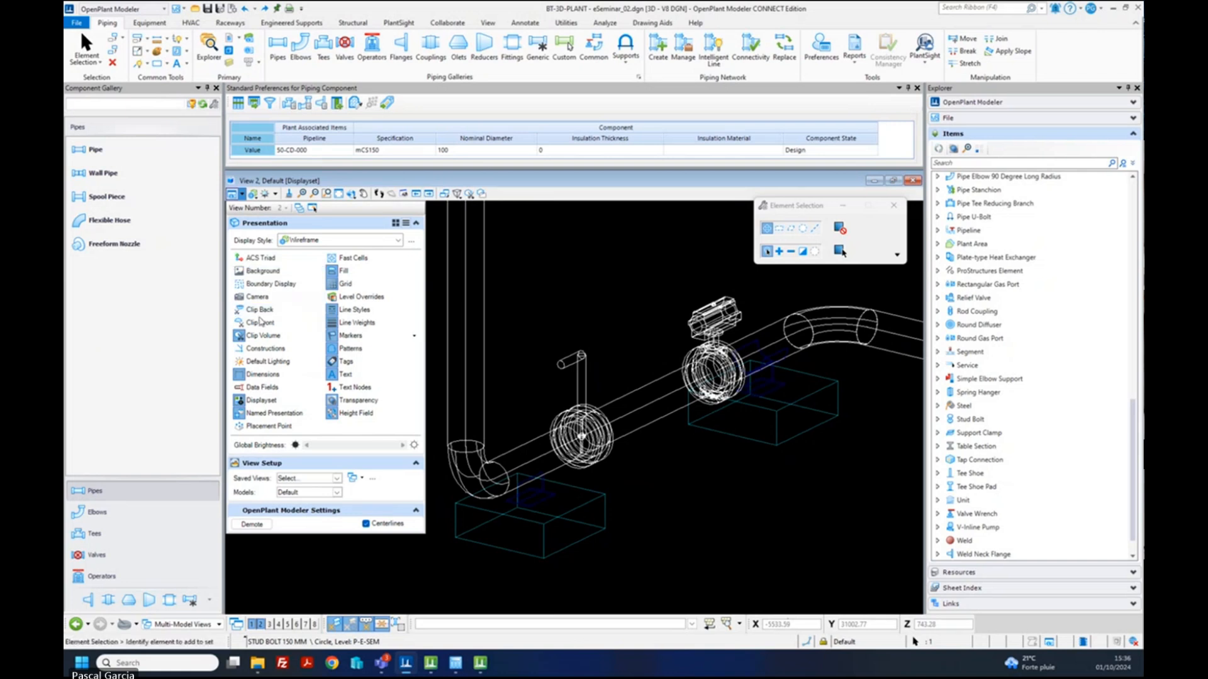
click(262, 352)
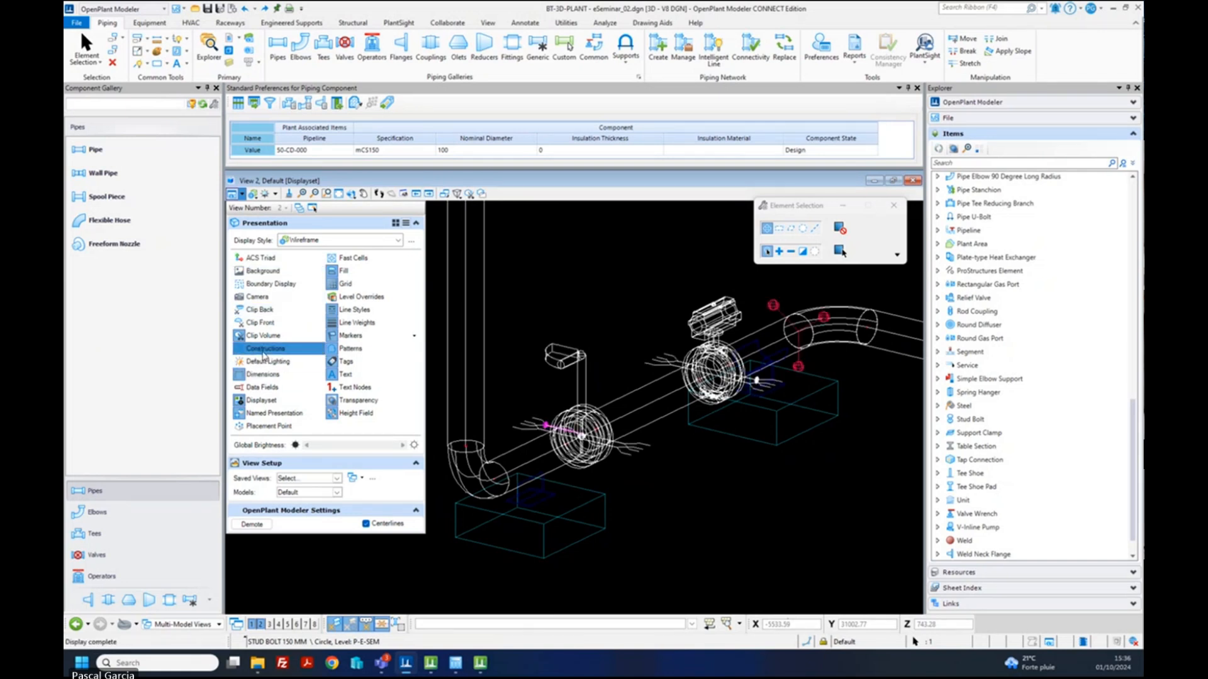
click(613, 276)
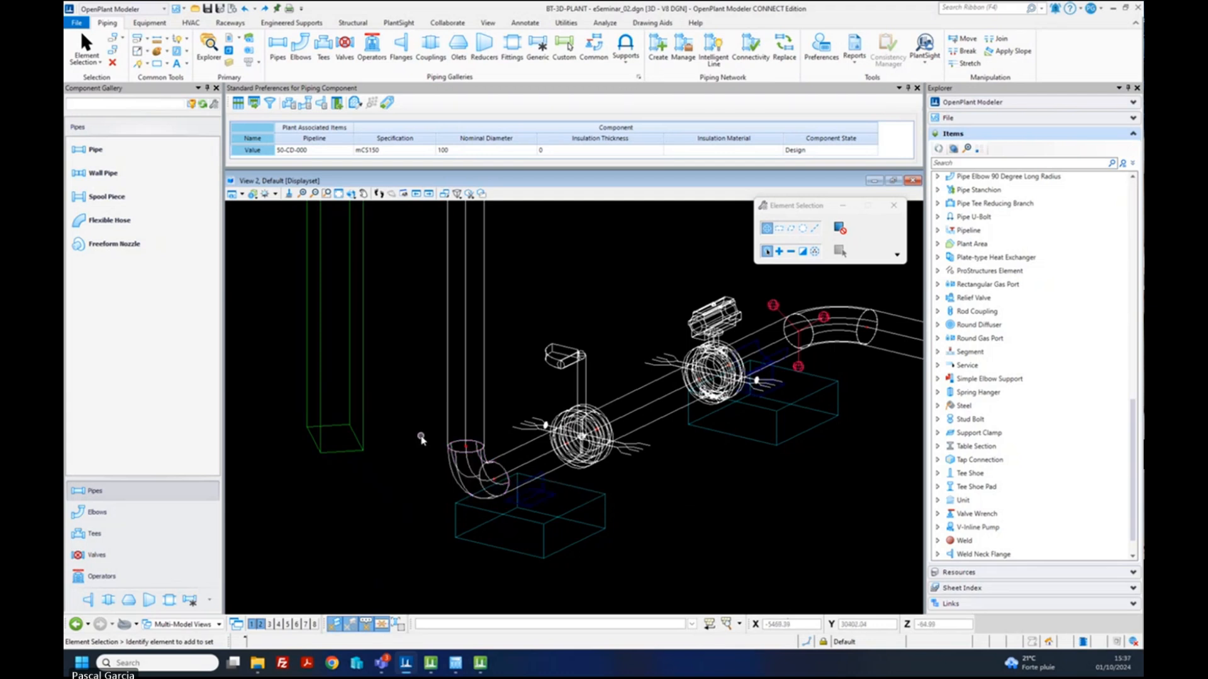
- Start placing a 100 mm equal pipe tee with specification mCS150 and try to override its Length property
click(364, 193)
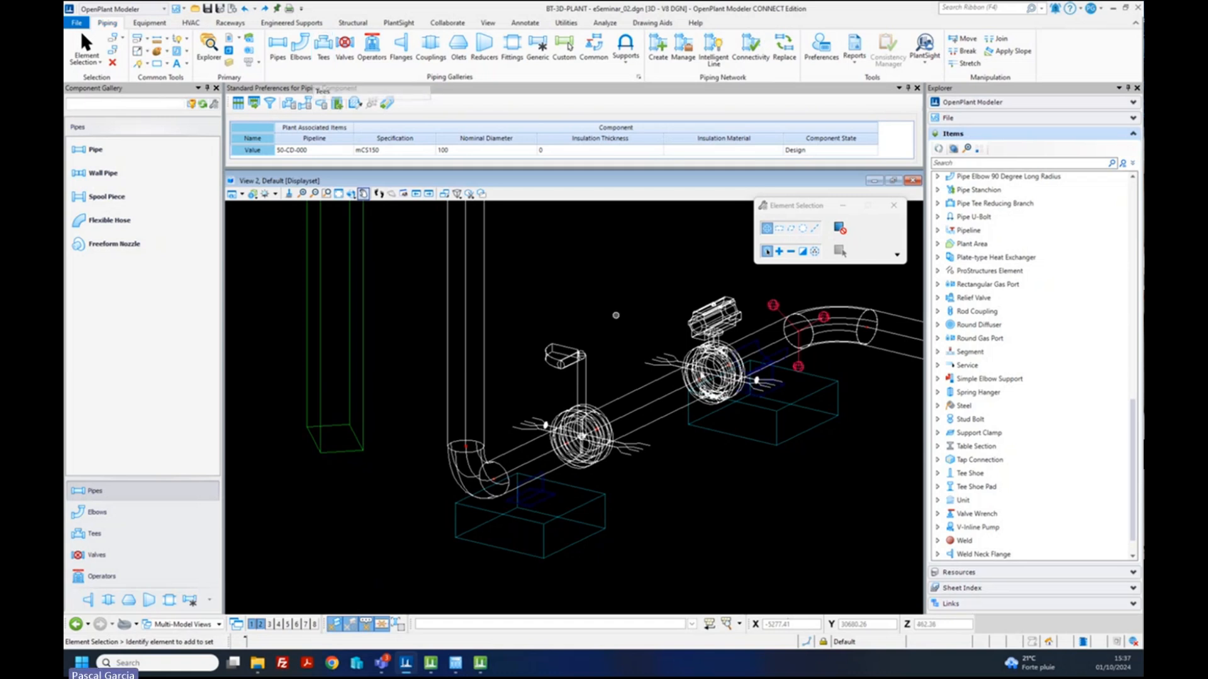
scroll(800, 345, down, 3)
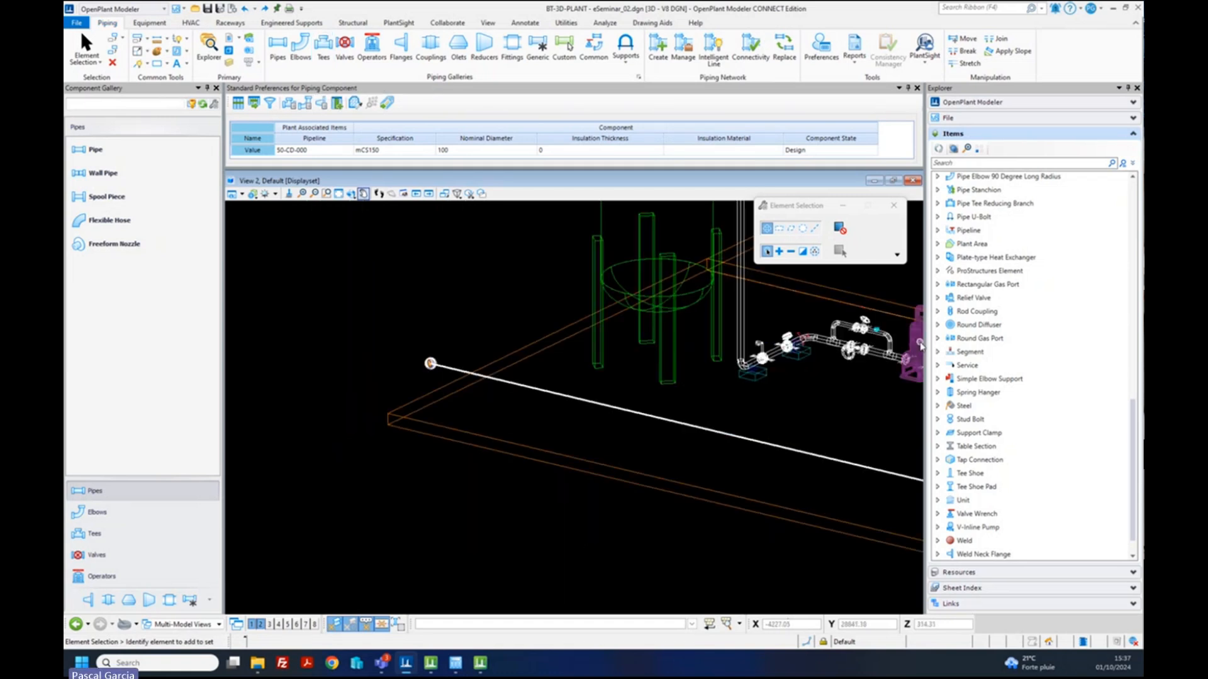
scroll(899, 349, up, 5)
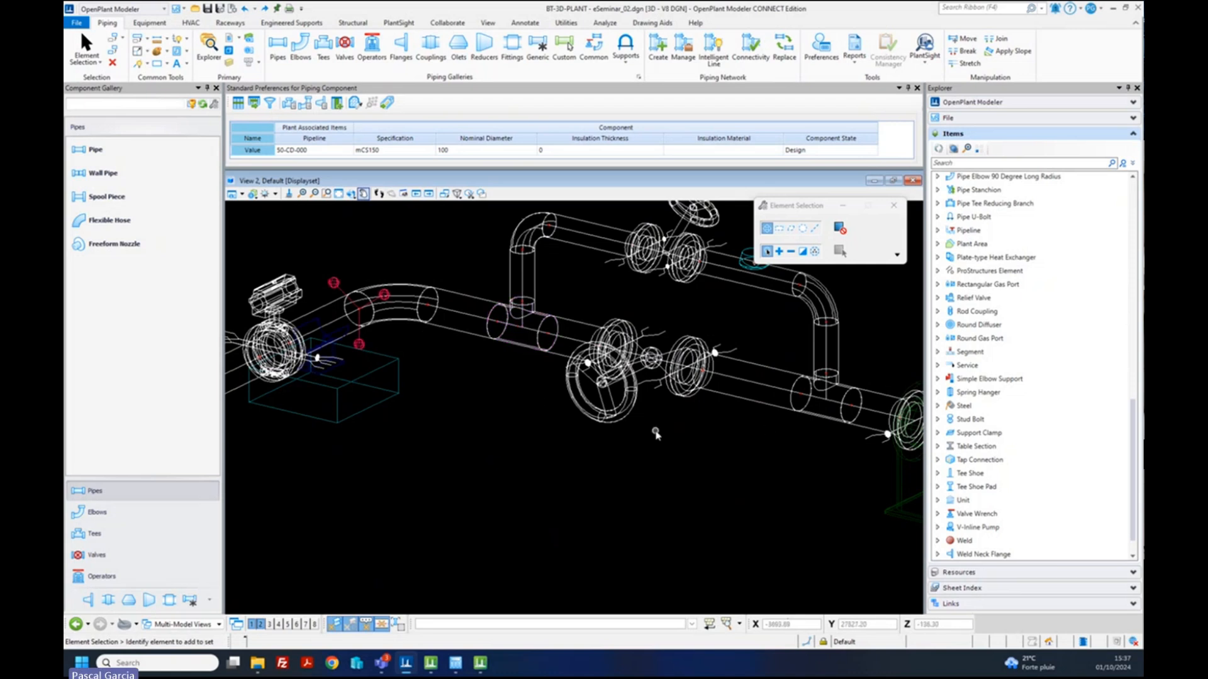
click(322, 47)
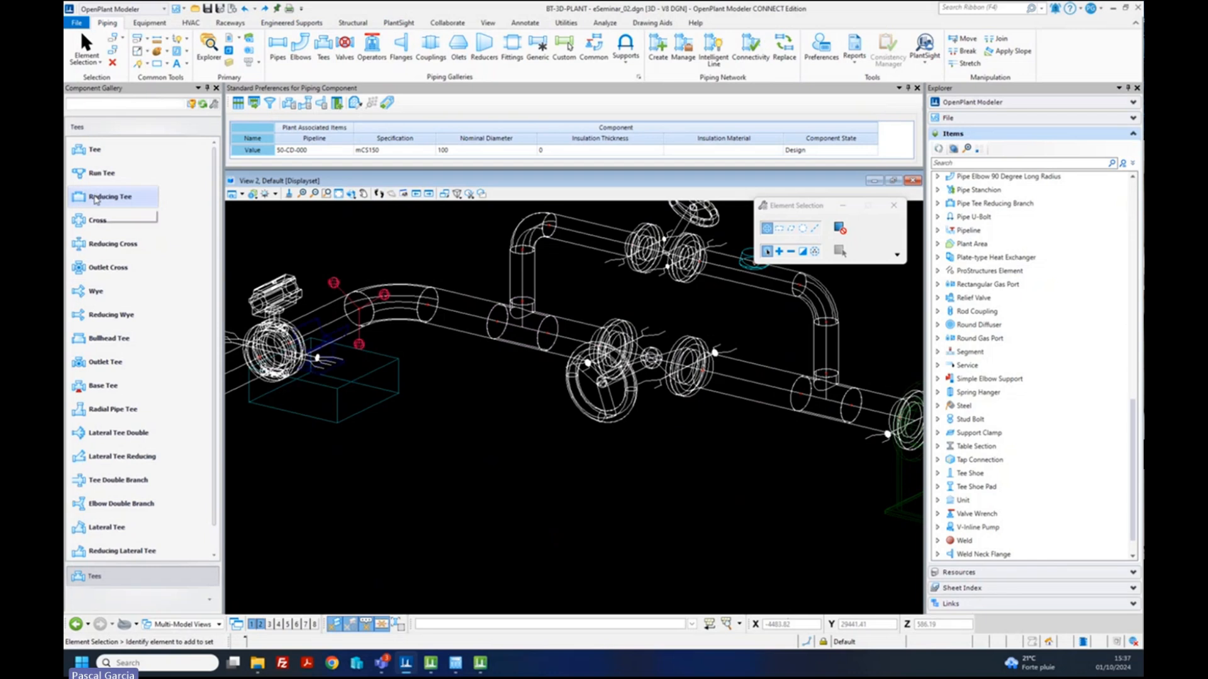
click(95, 151)
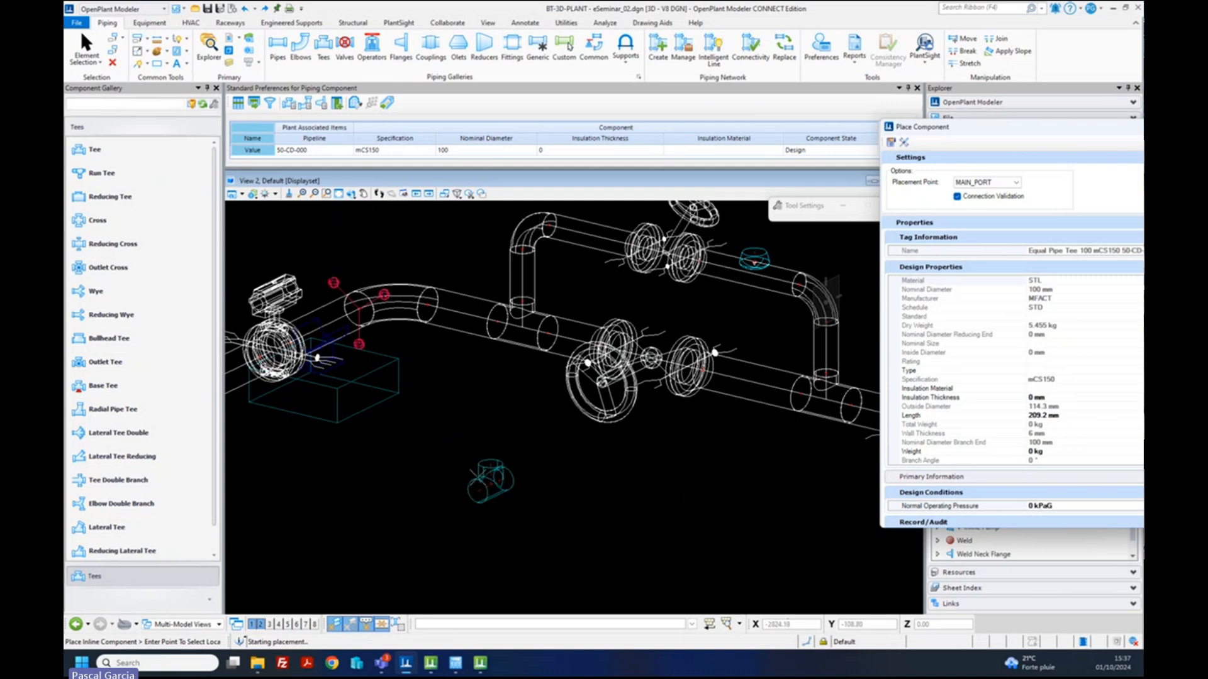
click(940, 417)
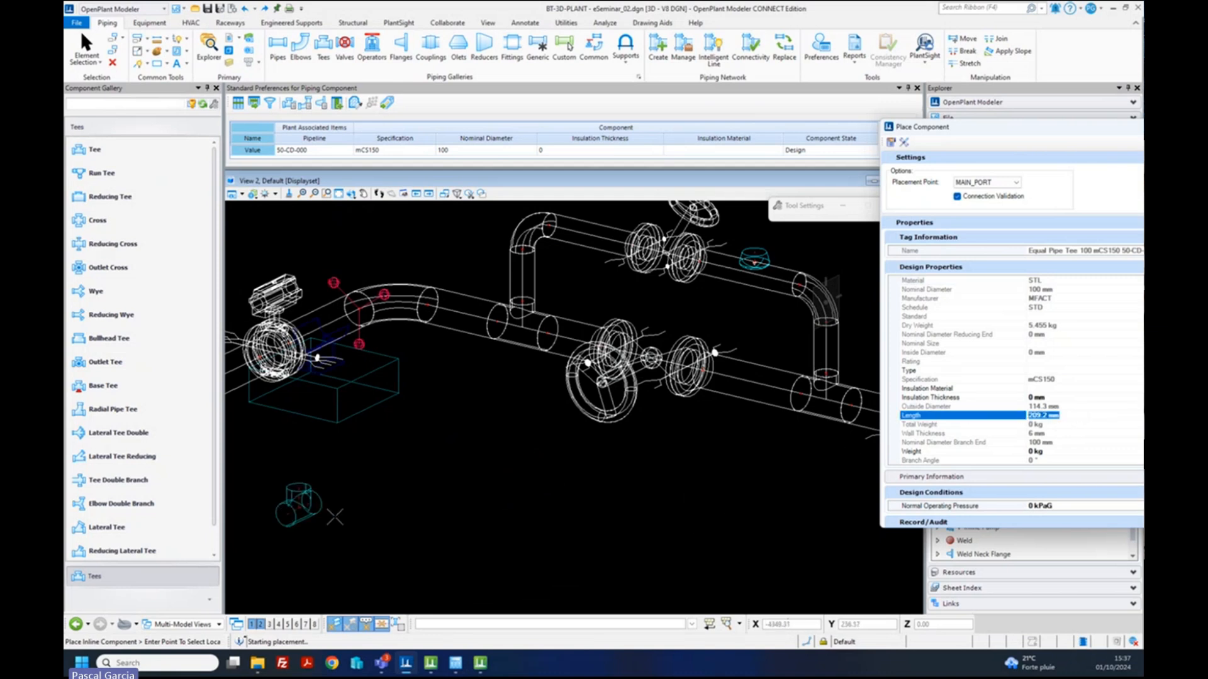
text(300)
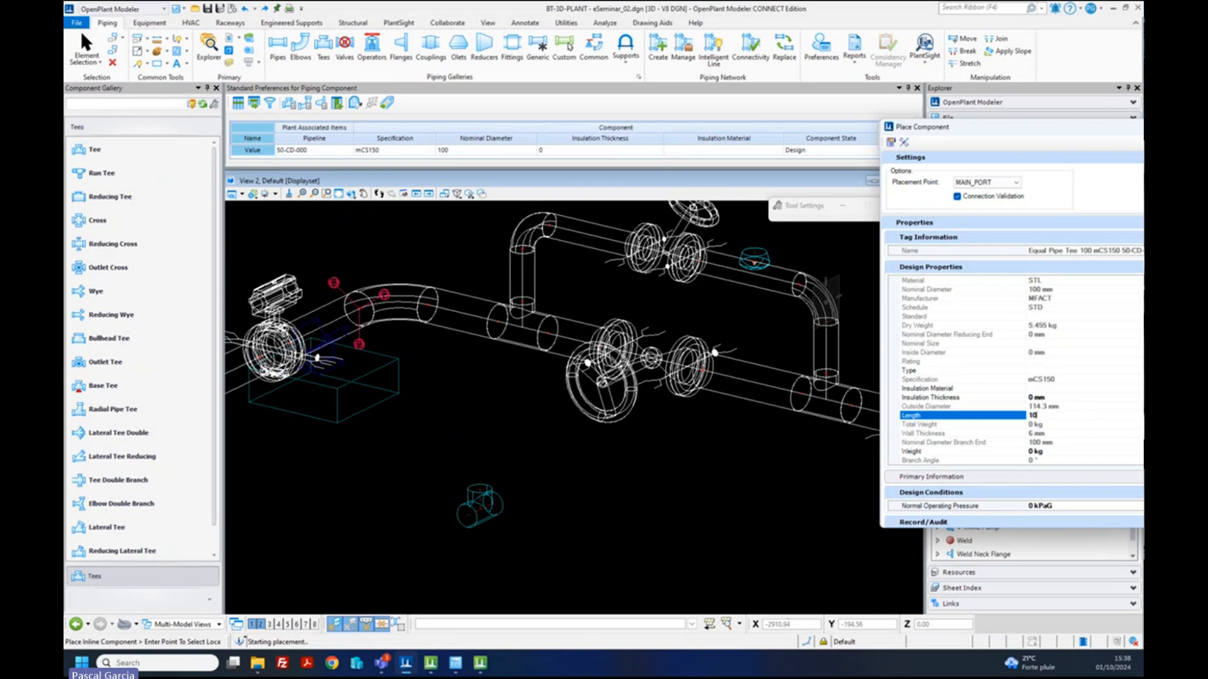
key(Return)
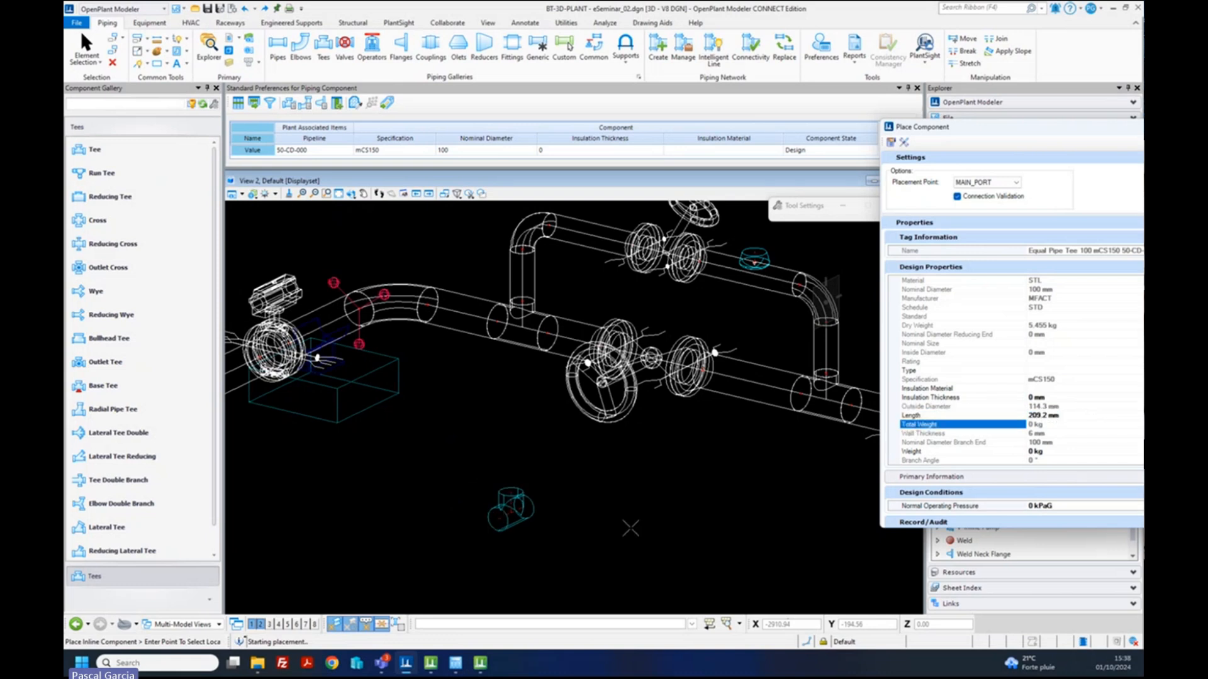
- Try to edit the tee's Design Length Center To Run End Effective property, and cancel the tee placement
scroll(1043, 424, down, 2)
scroll(1043, 423, down, 6)
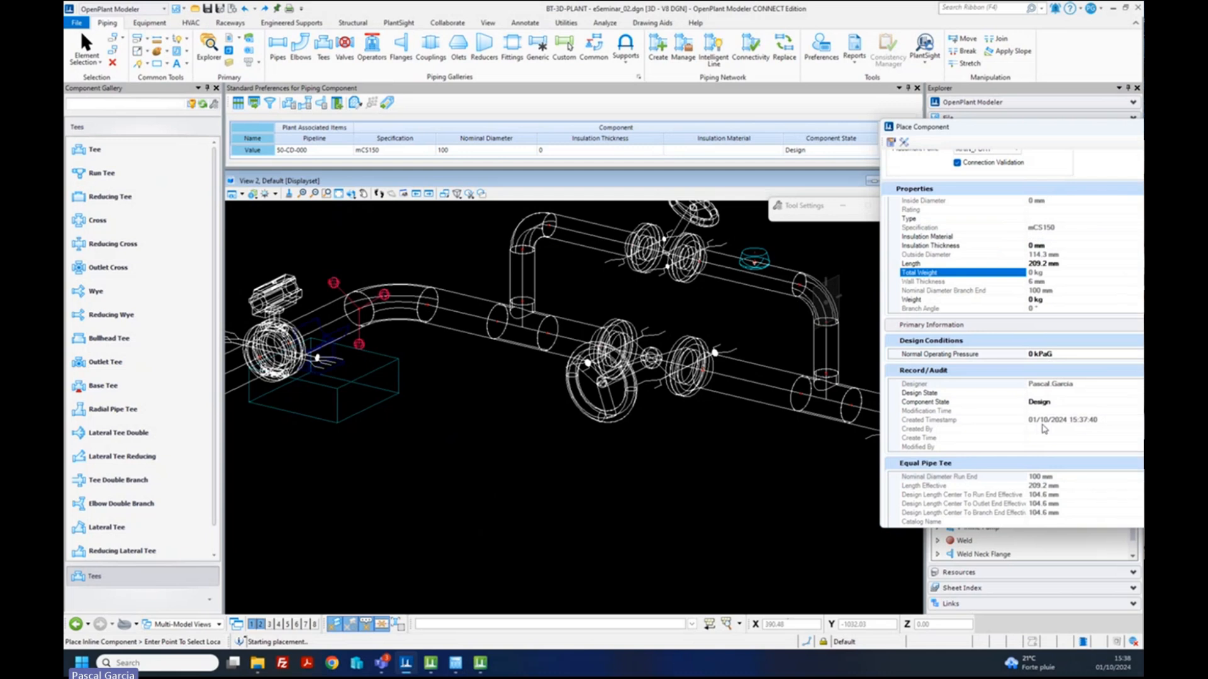
click(1047, 412)
click(1047, 412)
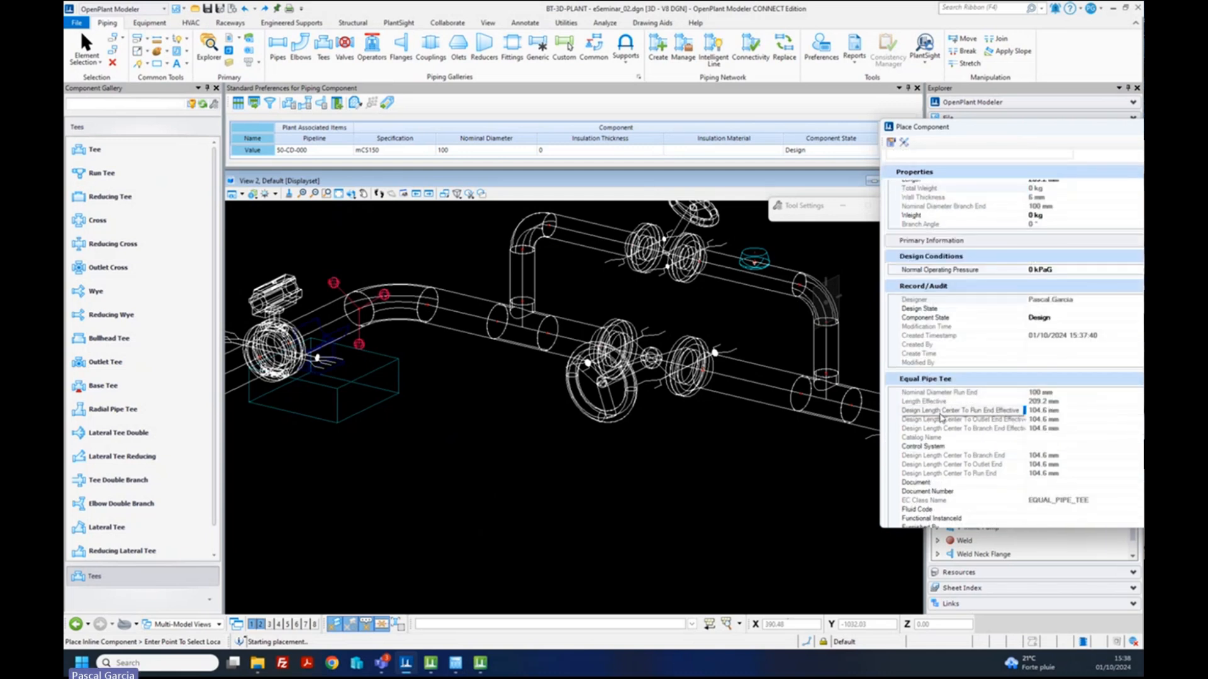
click(984, 413)
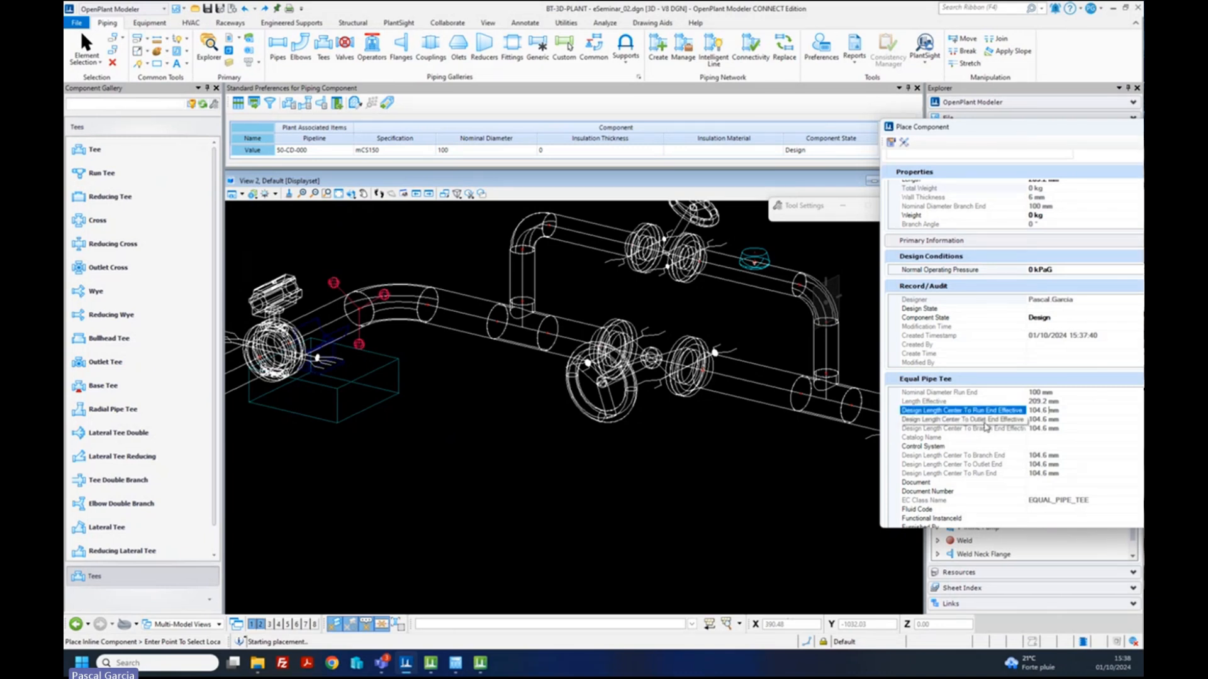
key(ctrl+a)
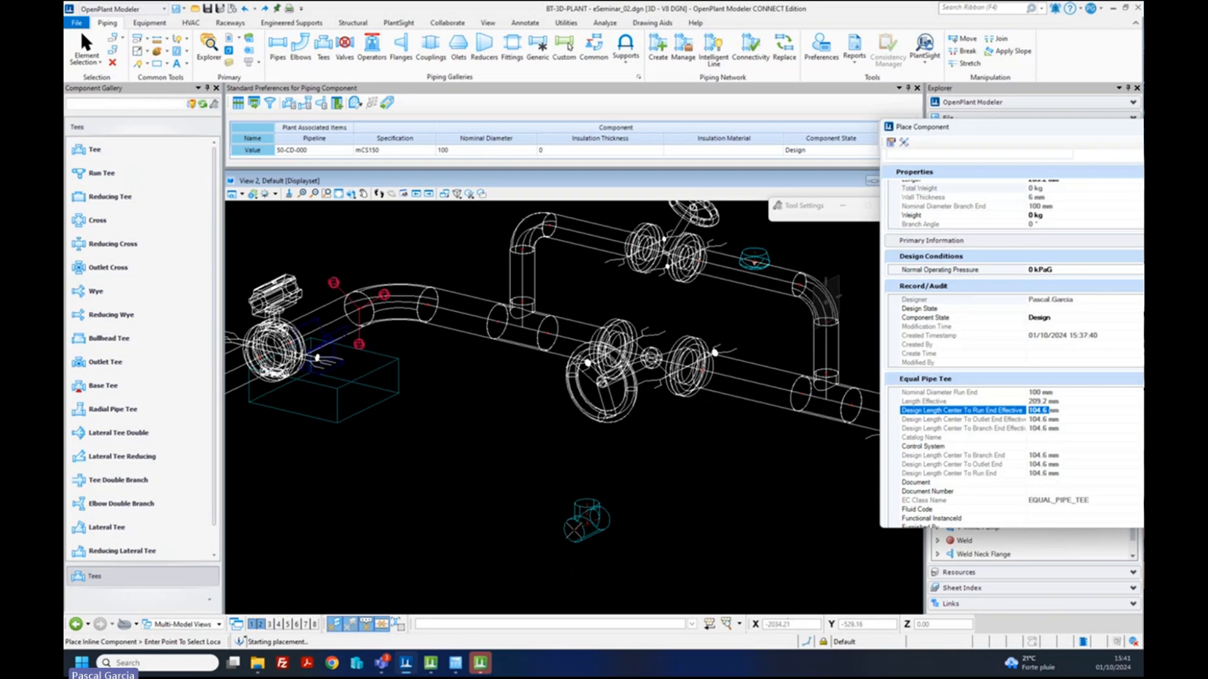
key(Escape)
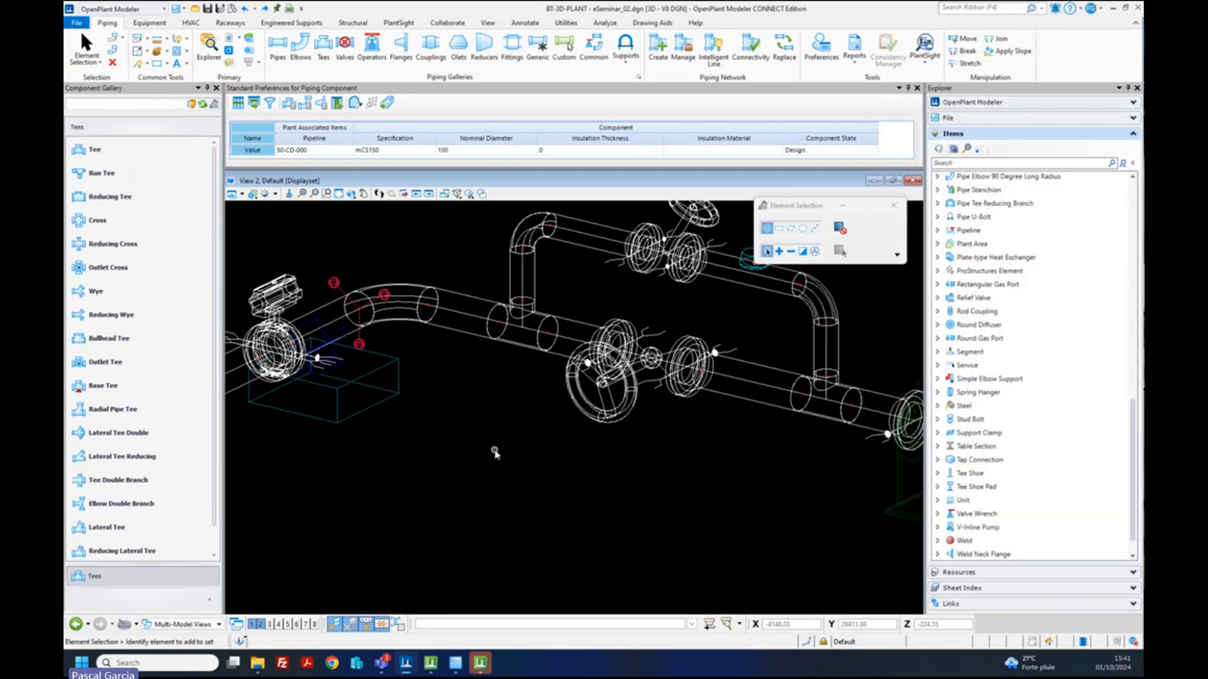